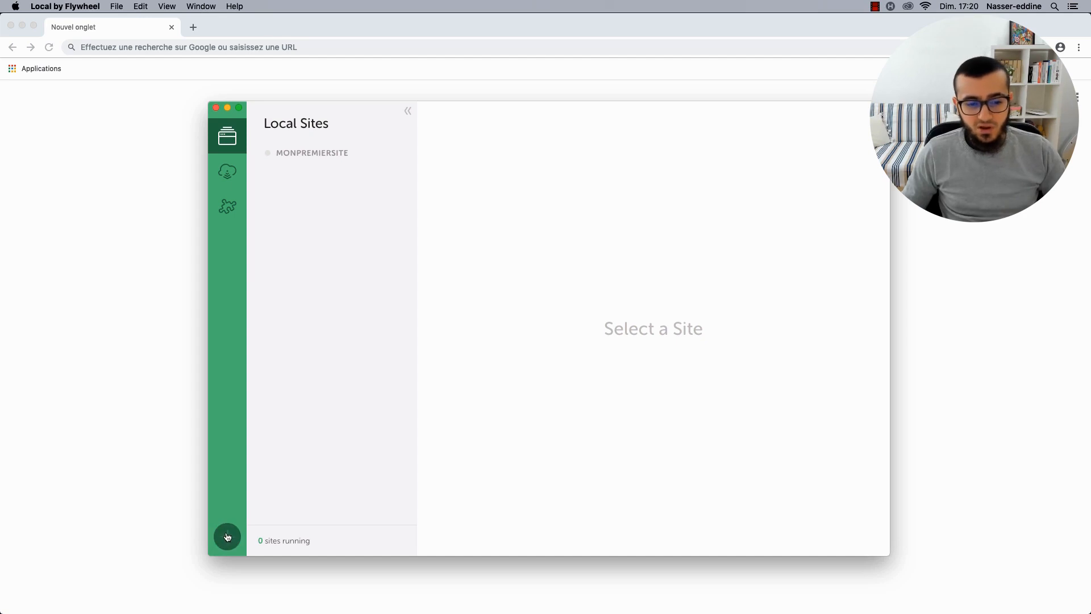
Create a new Local site named 'restaurant' and proceed to the environment step.
click(227, 536)
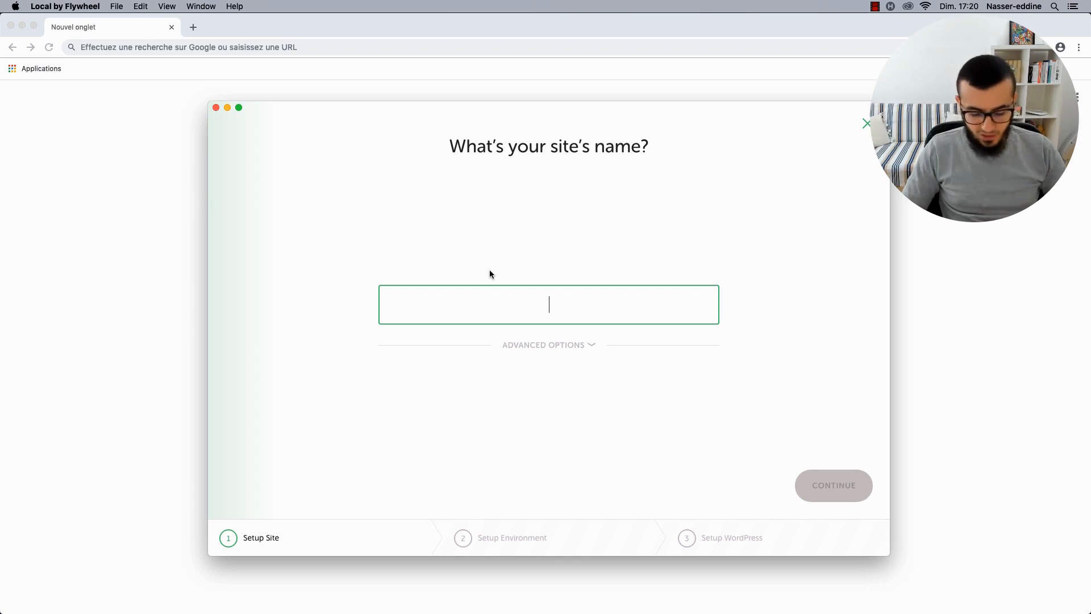
text(restaurant)
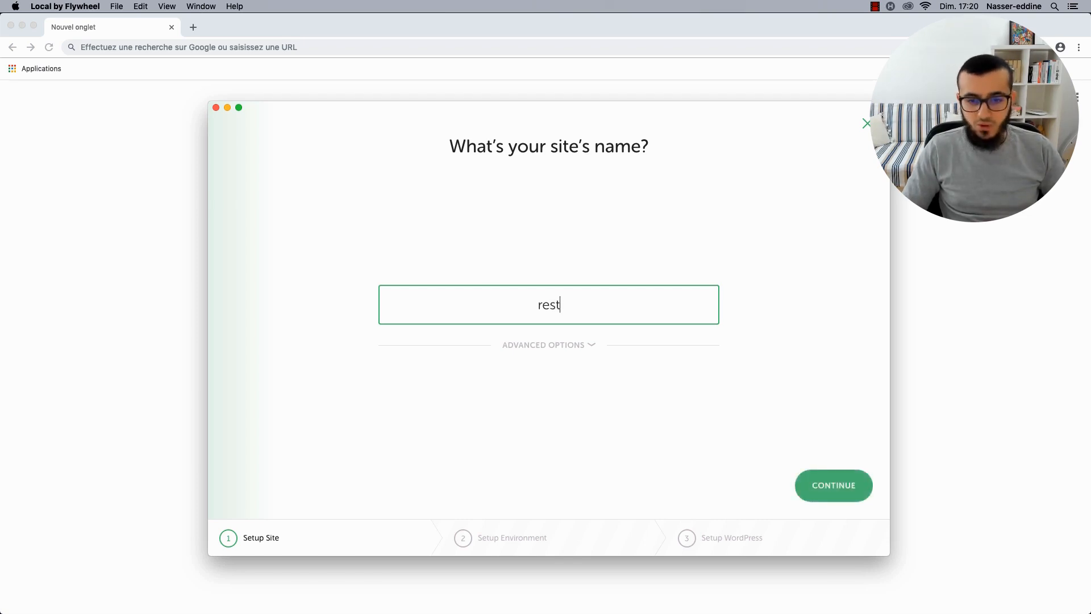
click(543, 347)
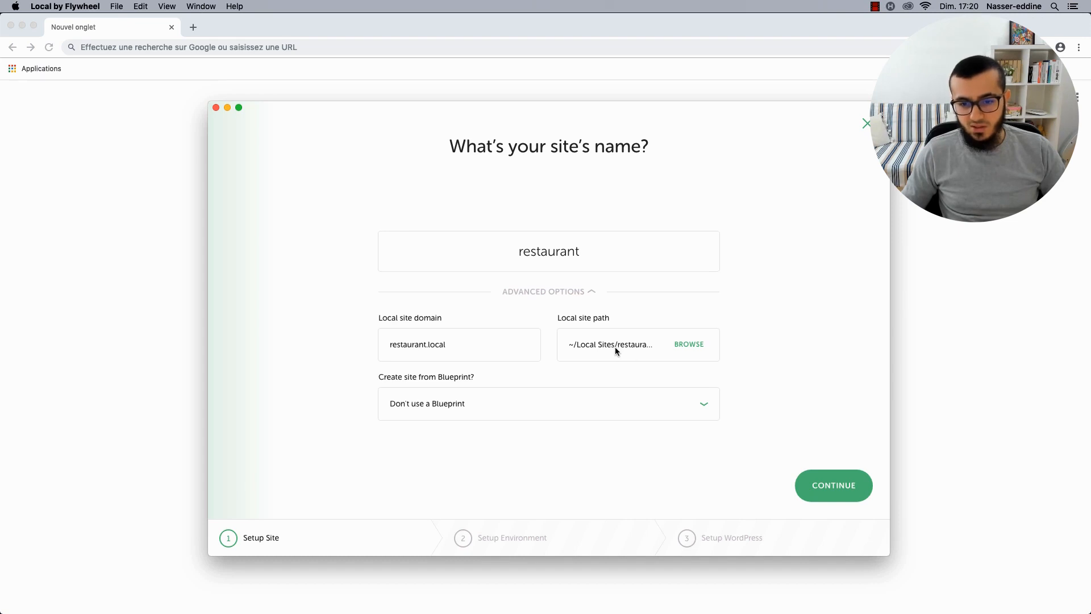
click(835, 487)
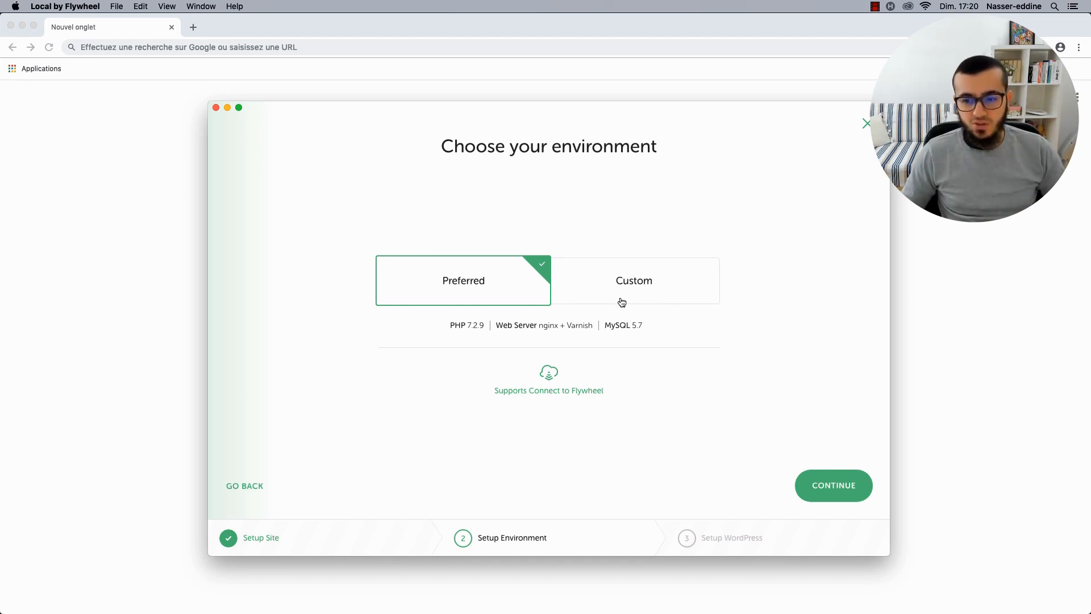
Accept the Preferred environment and clear the partly typed WordPress username.
click(832, 492)
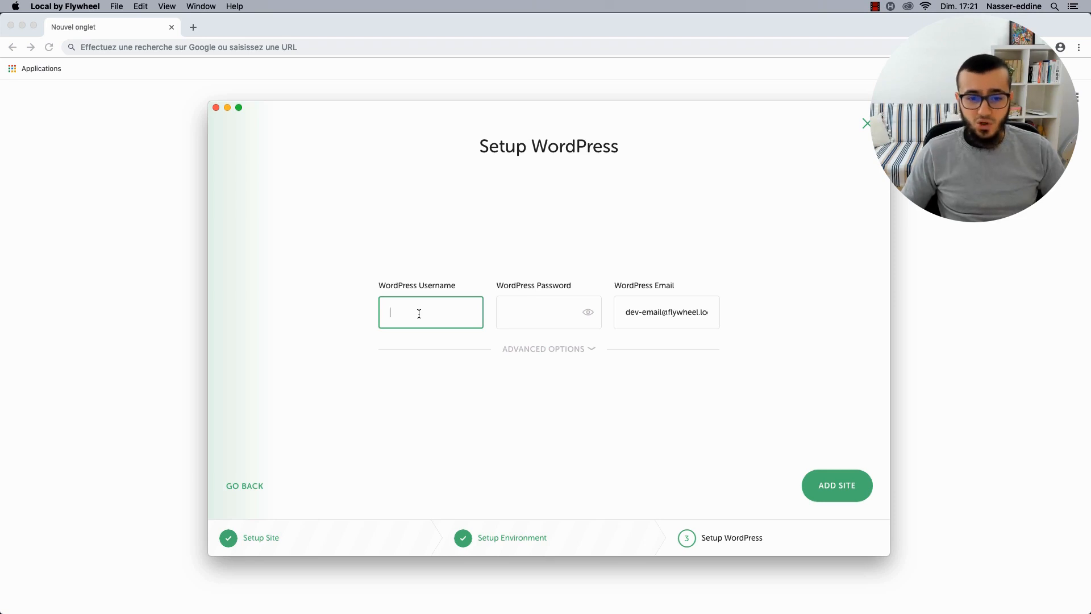
text(MonS)
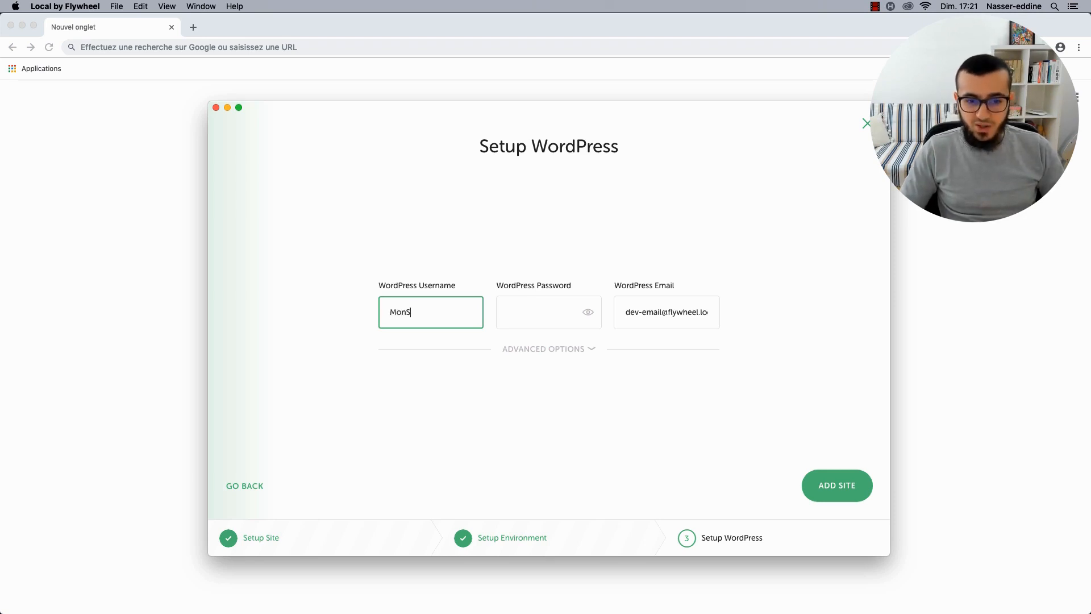
text(uper)
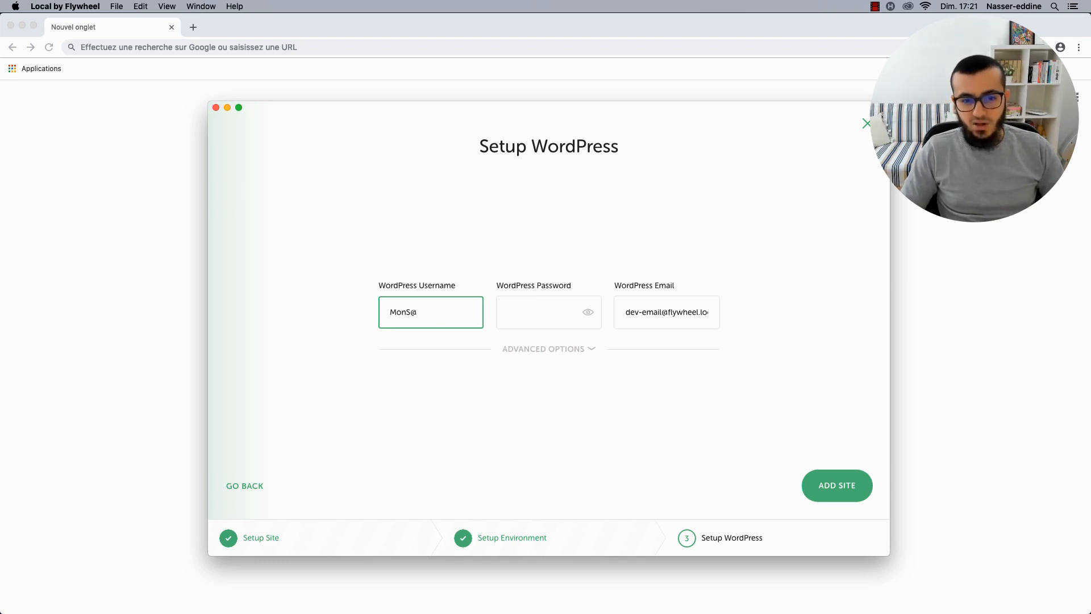
key(super+a)
key(BackSpace)
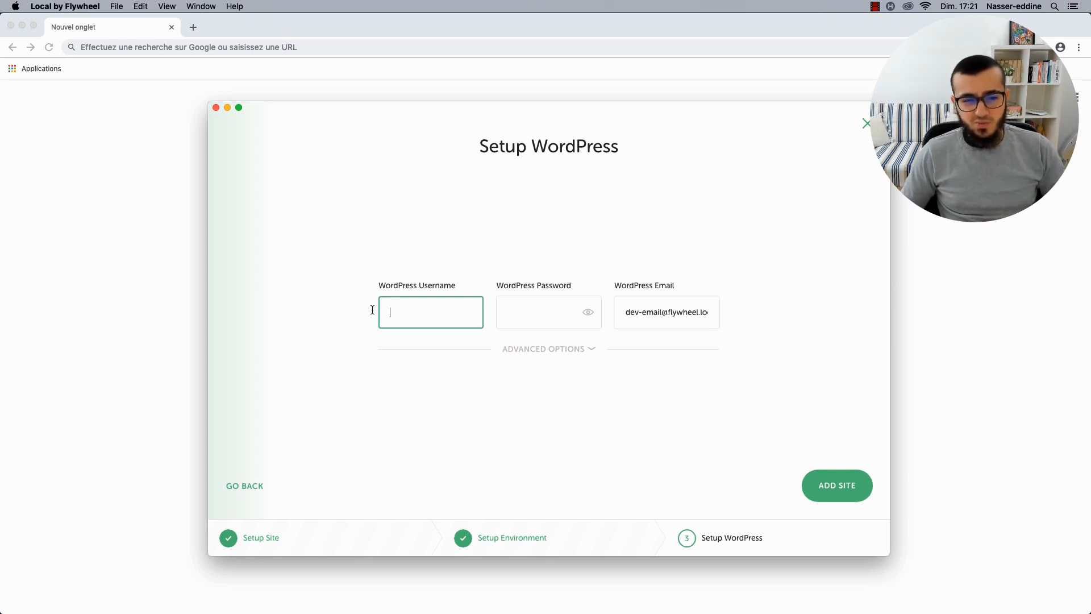
Load the motdepasse.xyz password generator in Chrome.
click(149, 246)
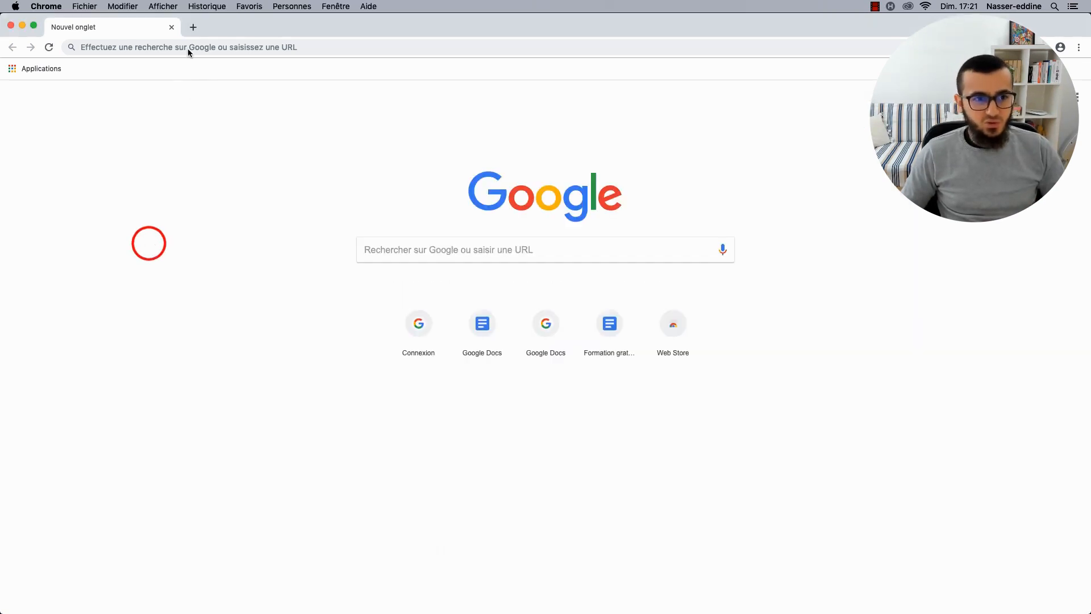
click(418, 249)
text(motdepasse.xya)
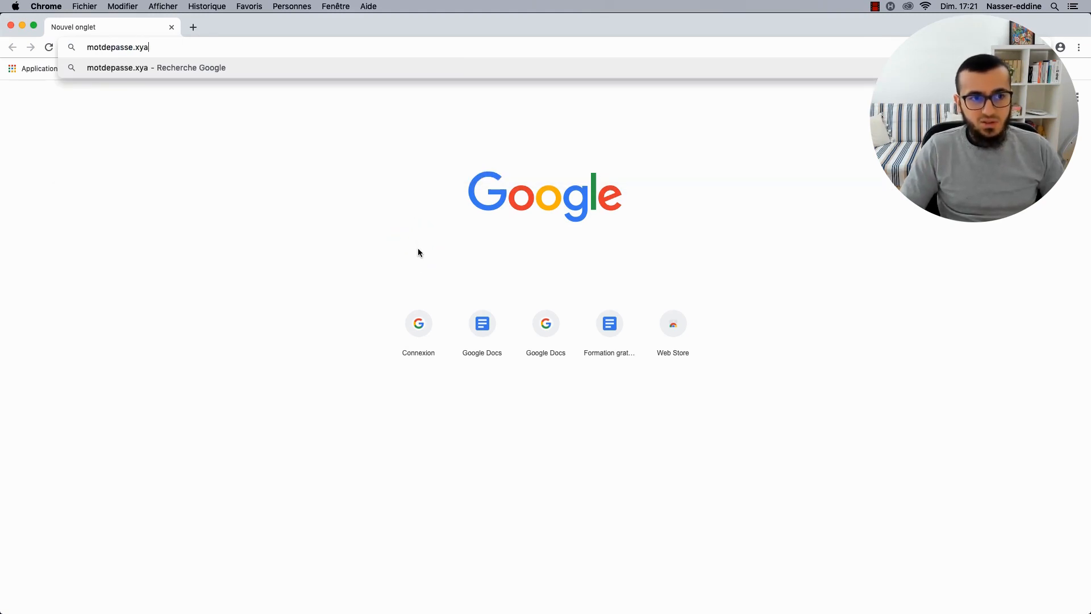
key(BackSpace)
text(z)
key(Return)
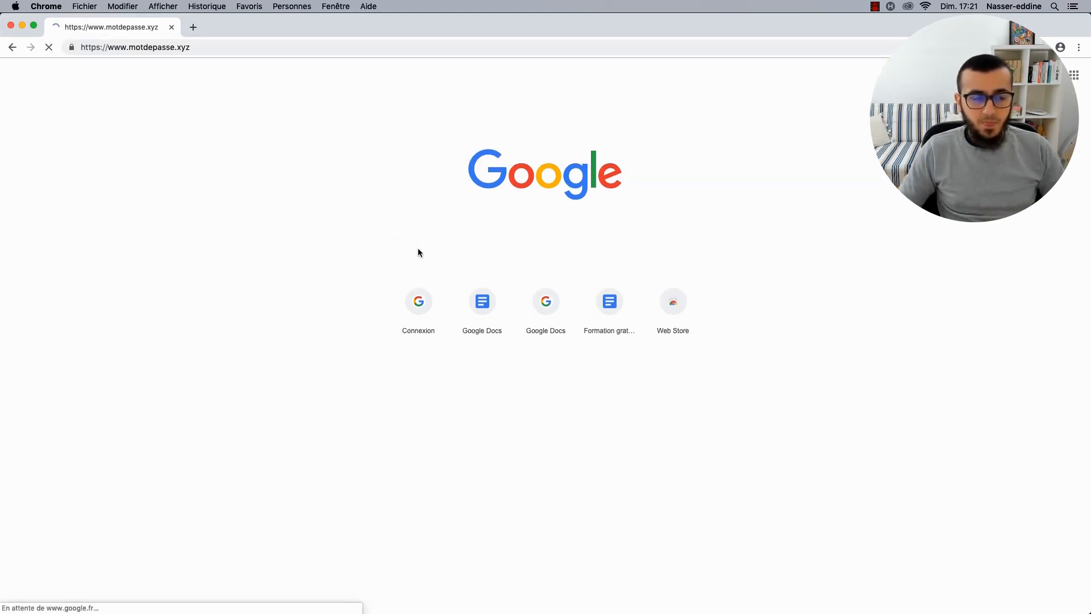
Generate an 8-character string and paste it into Local's Username field.
click(373, 219)
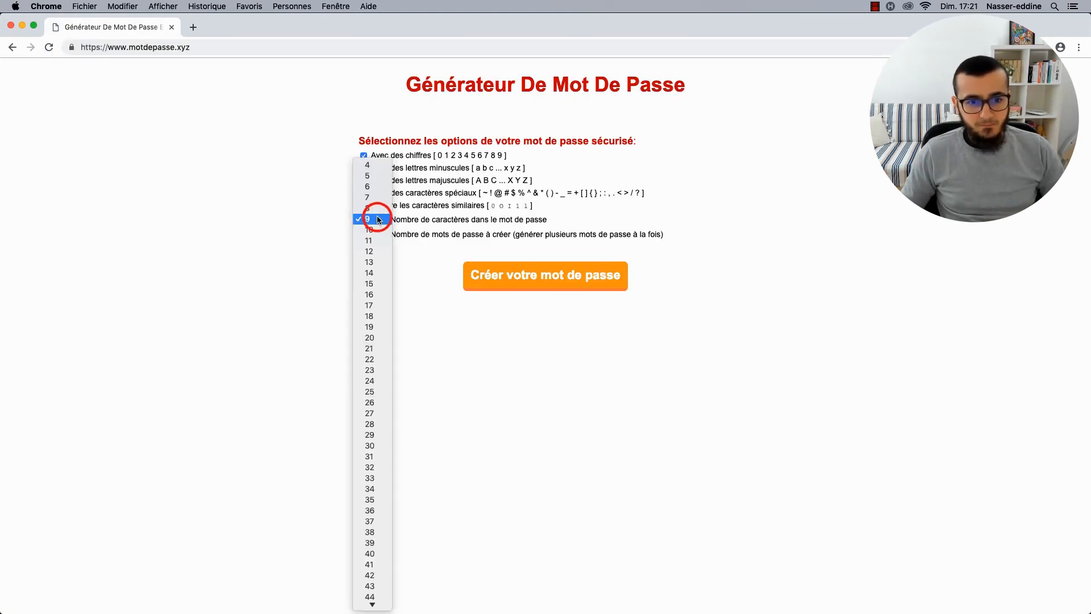
click(376, 209)
click(515, 281)
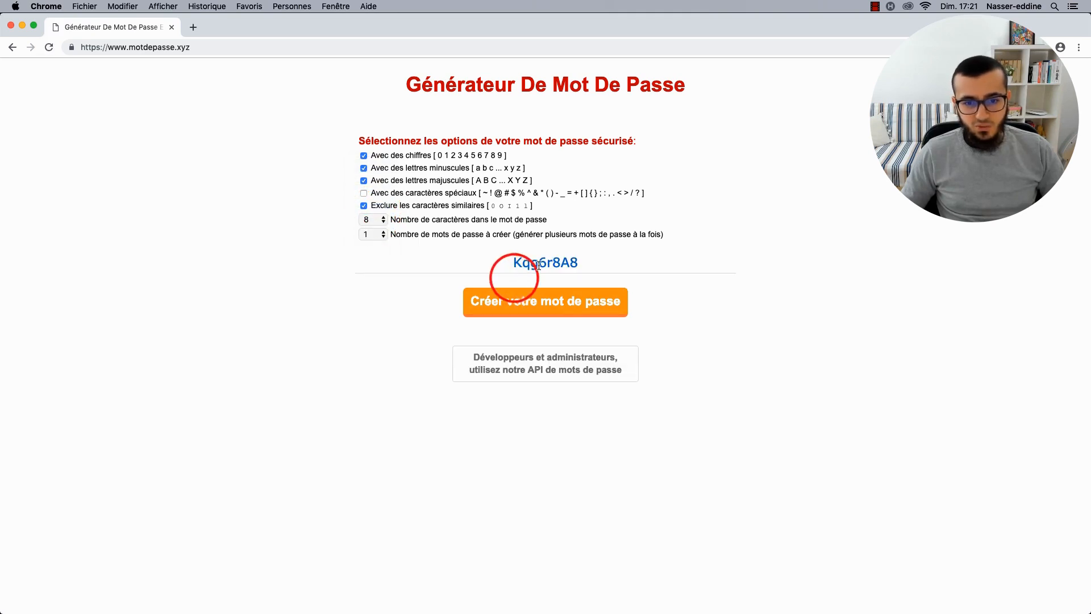
double_click(534, 263)
key(super+c)
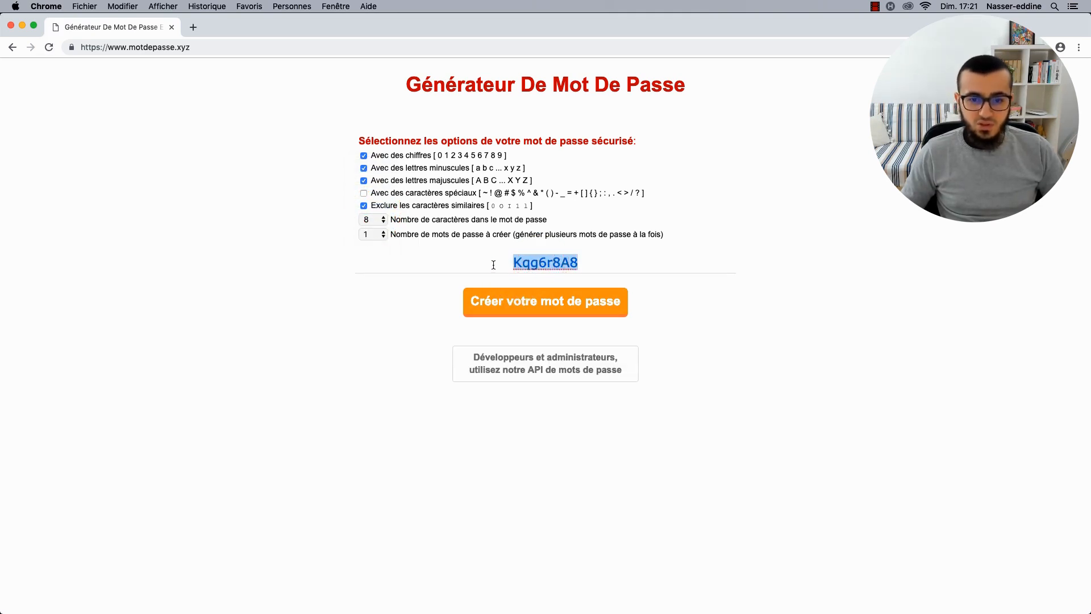
key(super+Tab)
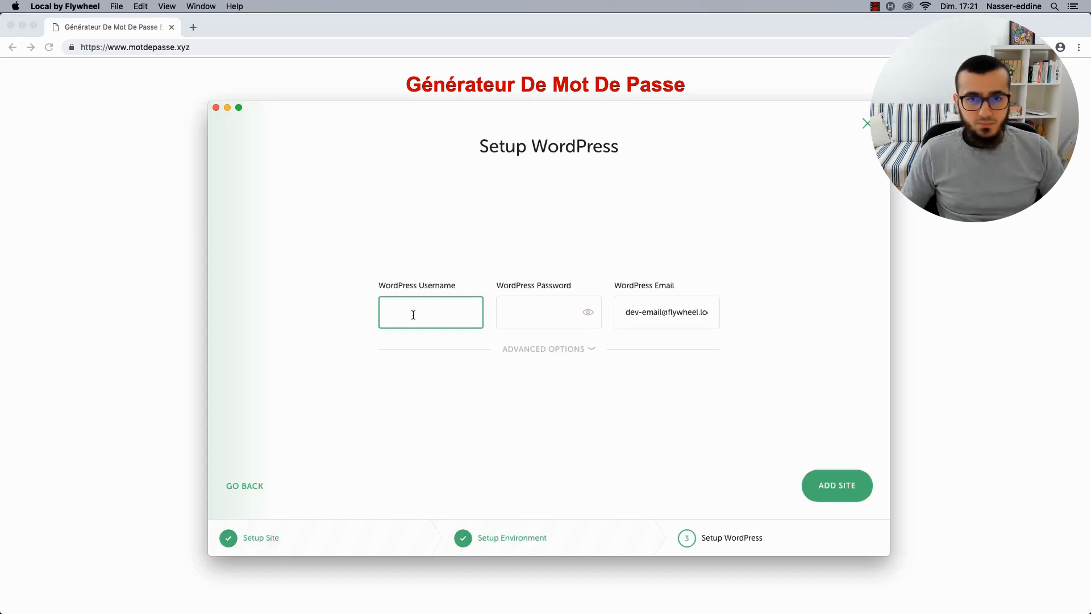
key(super+v)
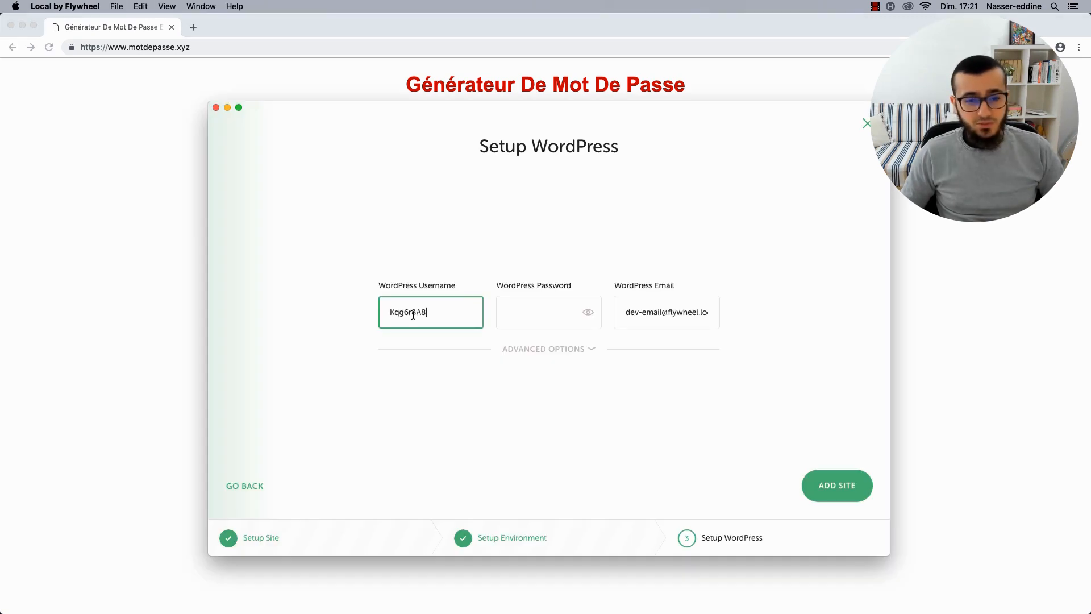
click(523, 314)
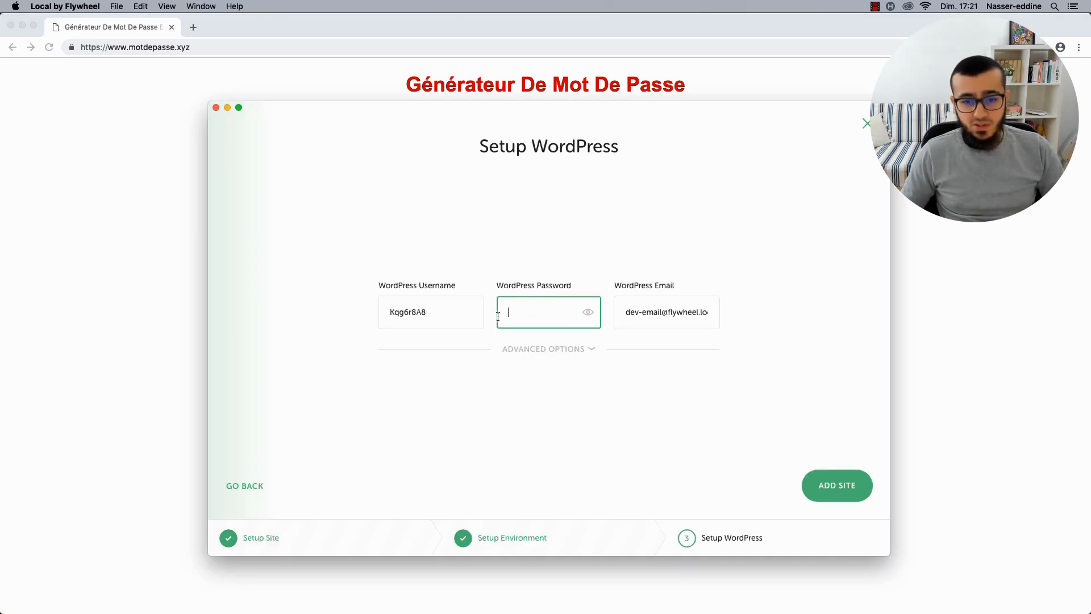
Switch the generator to 15 characters with special characters enabled.
click(131, 310)
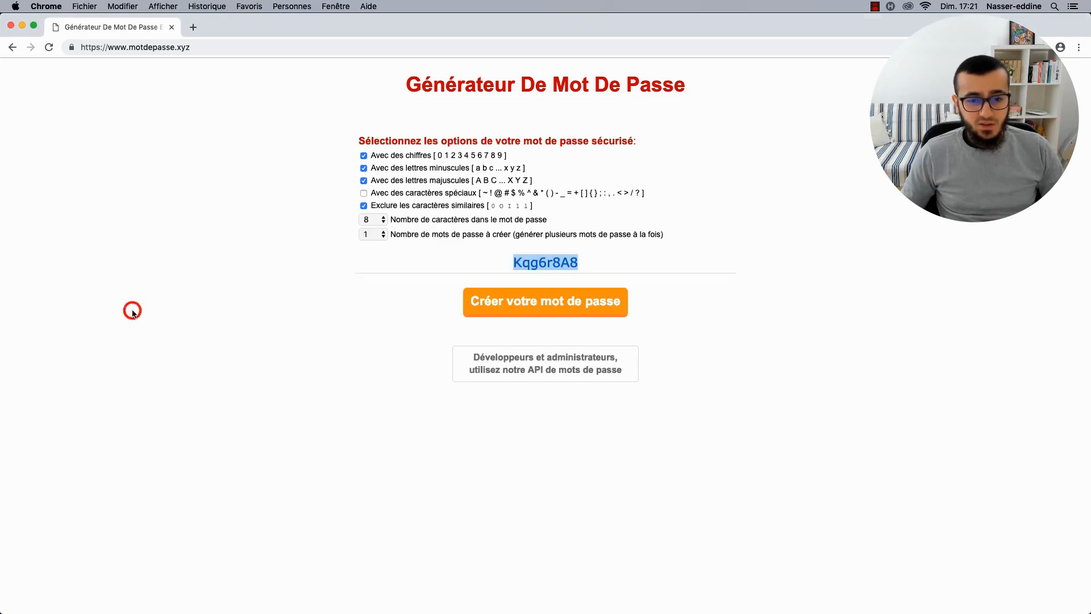
click(363, 193)
click(377, 280)
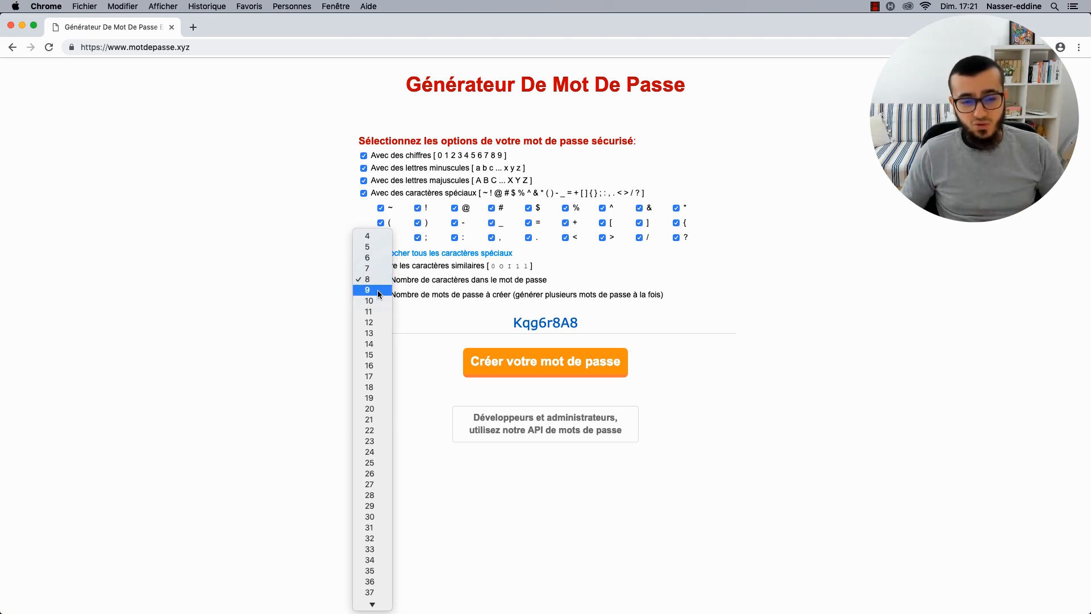
click(370, 357)
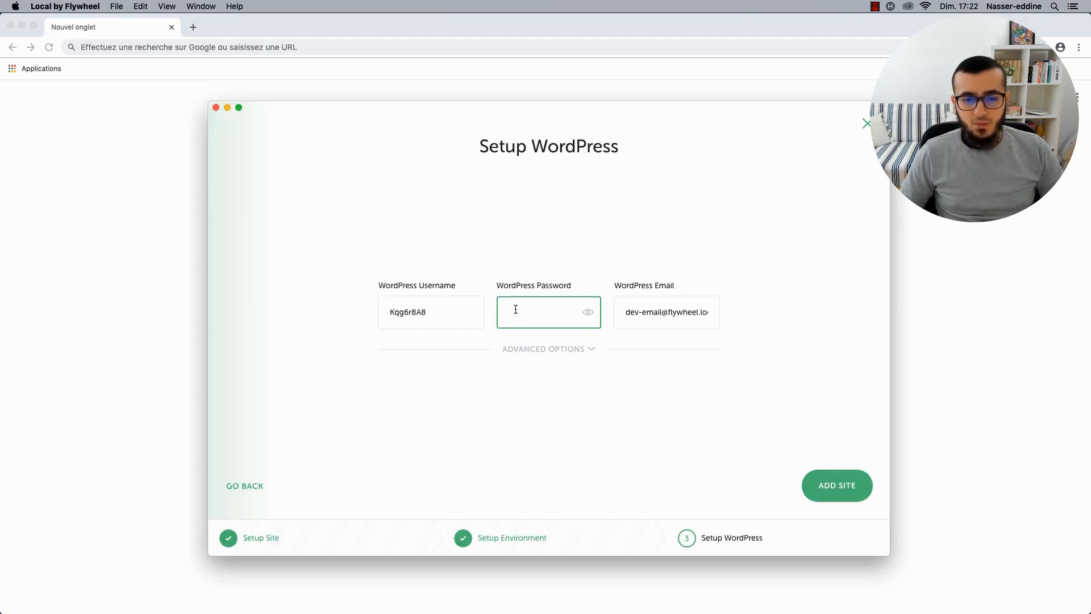
Paste the generated password, enter the new admin e-mail address, and add the restaurant site.
key(super+v)
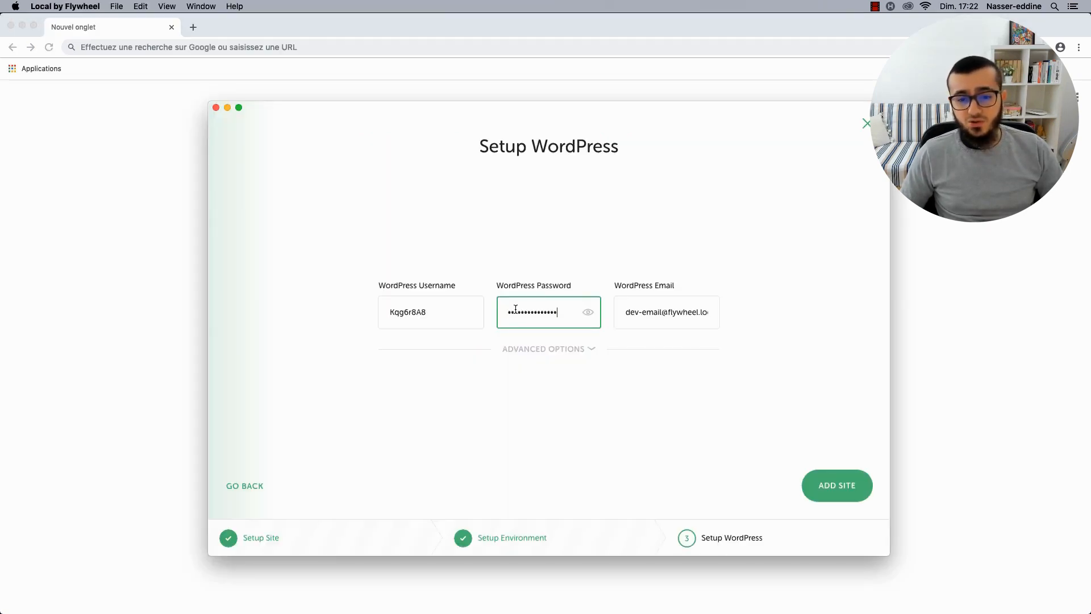
click(682, 312)
double_click(682, 312)
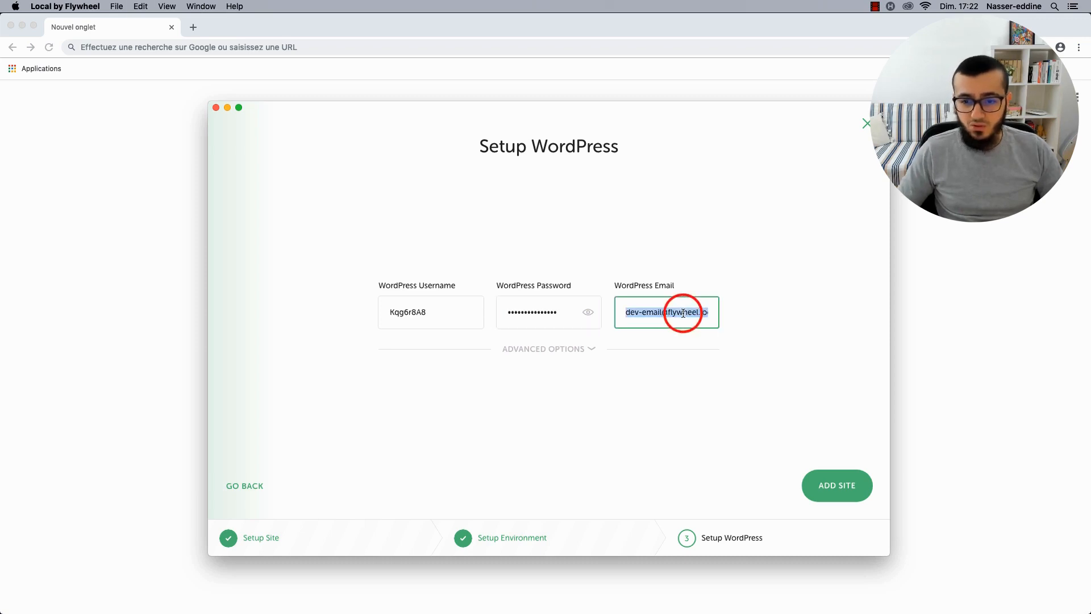
text(cin)
key(BackSpace)
key(BackSpace)
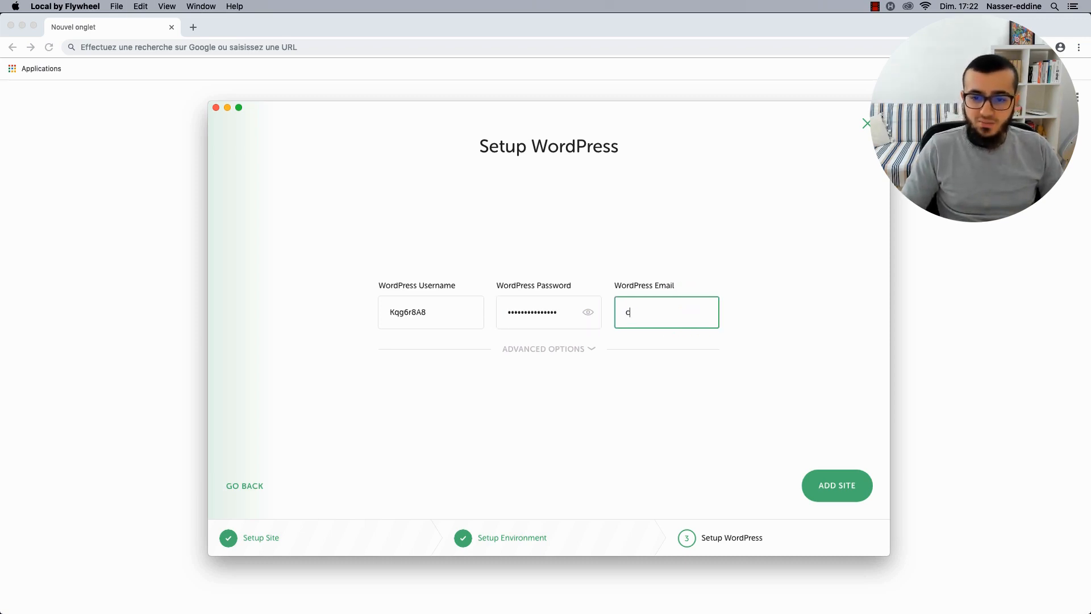
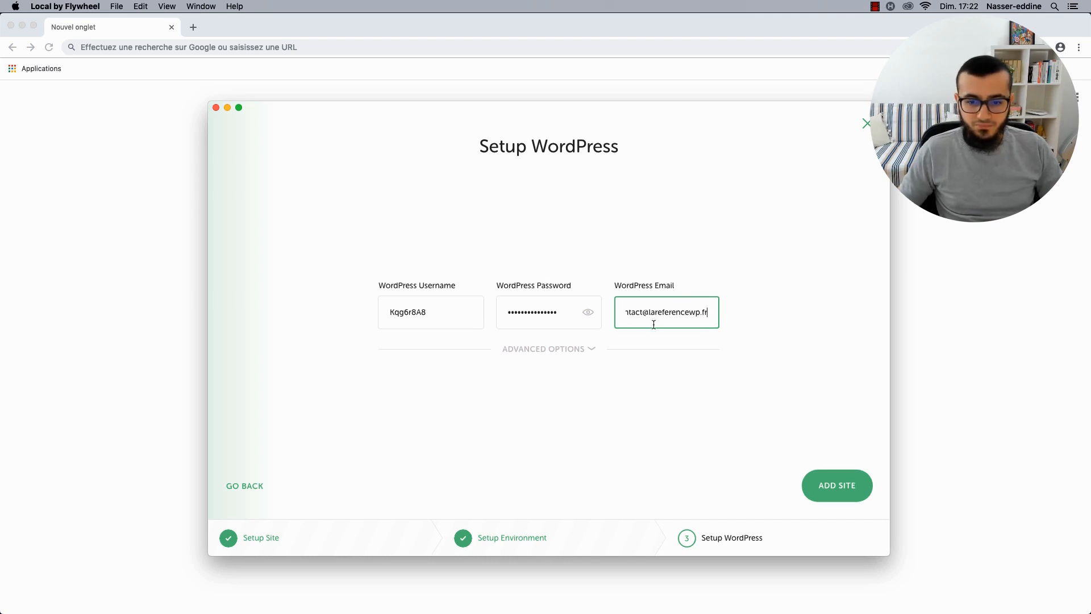
click(564, 353)
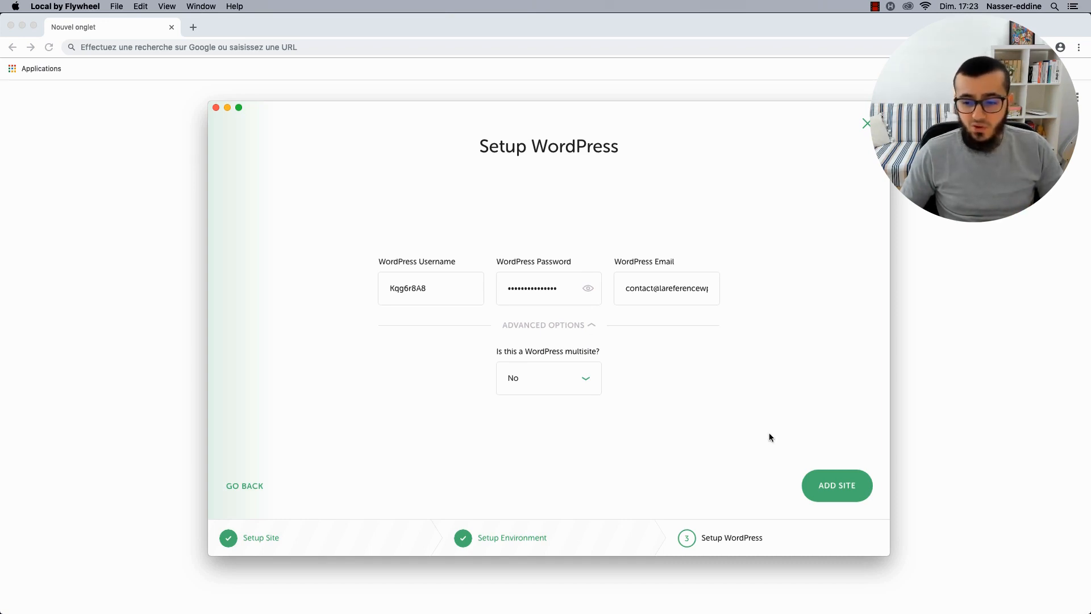
click(831, 487)
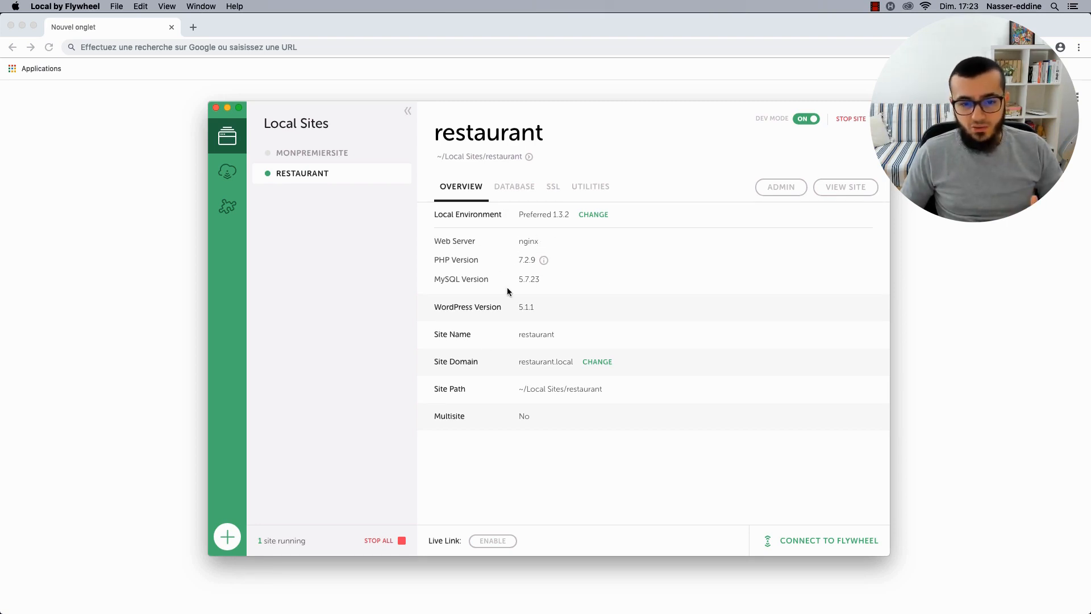
Check the site's Database and SSL details, then launch its WordPress admin from Overview.
click(504, 190)
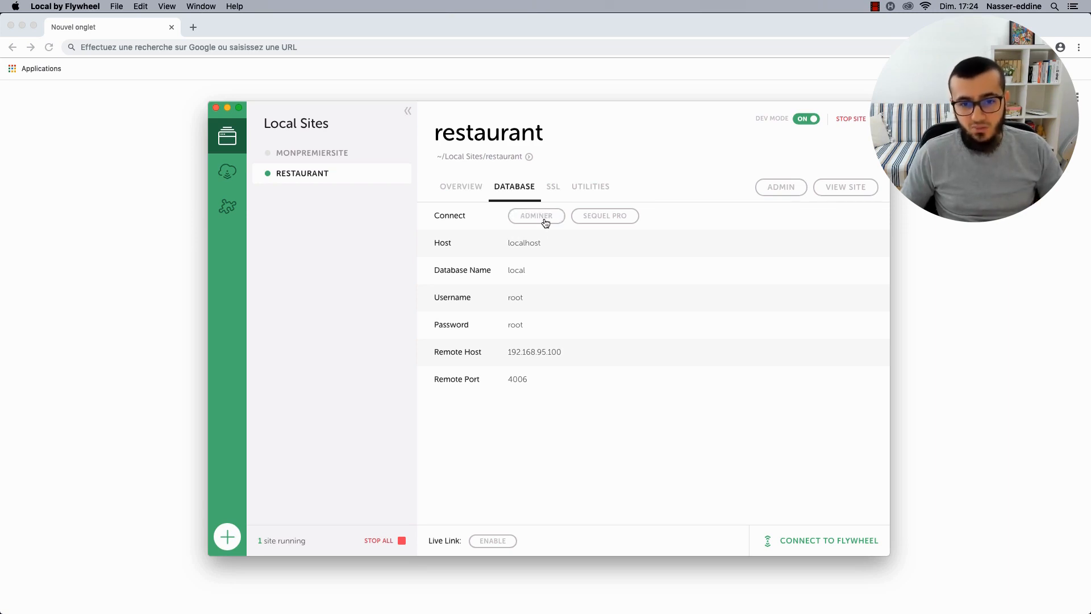
click(552, 189)
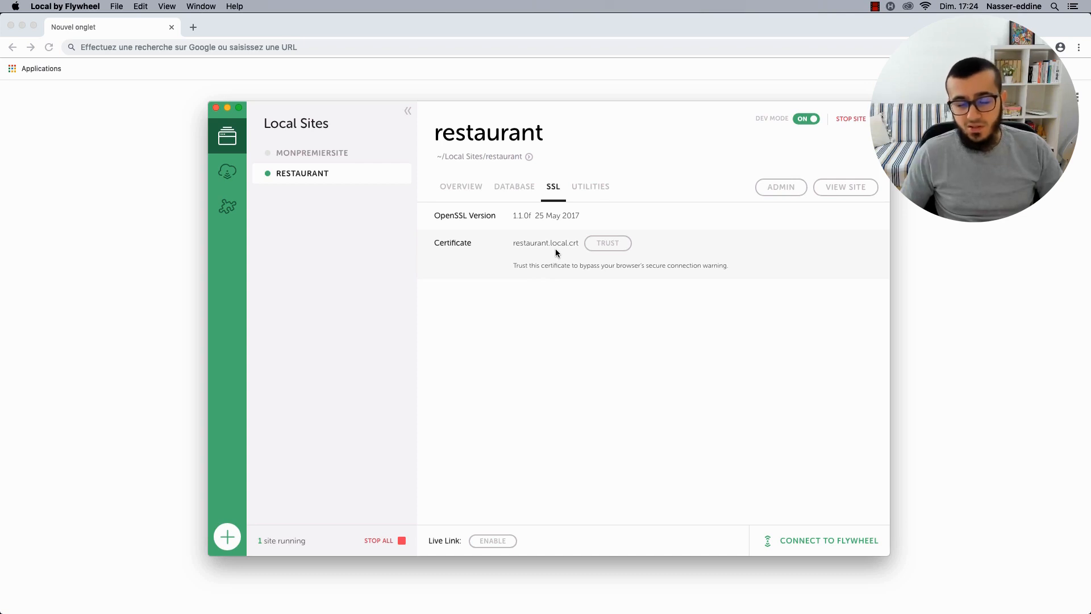
click(459, 188)
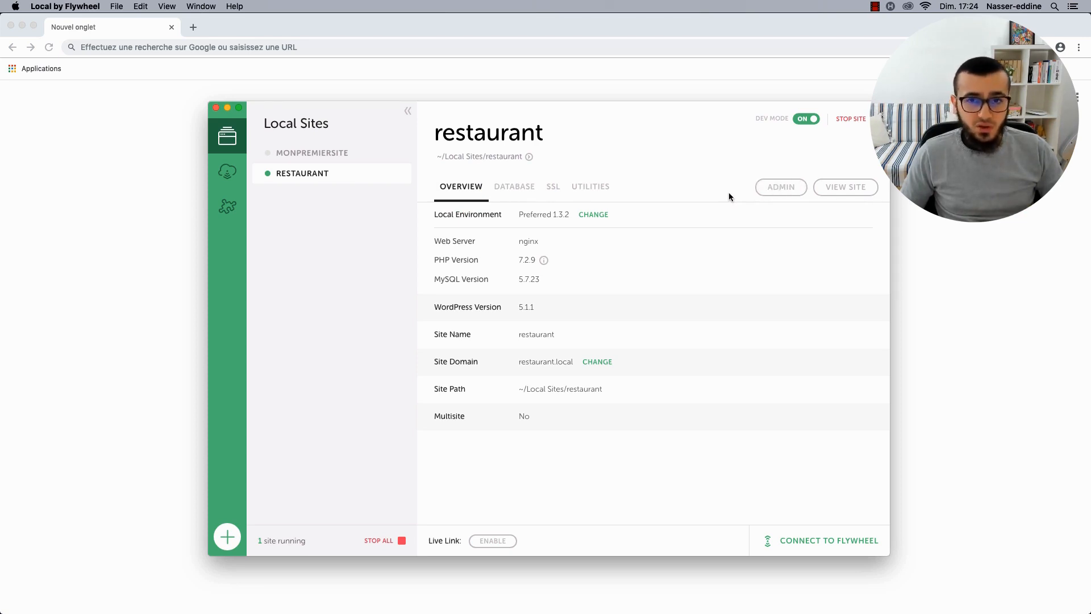
click(772, 189)
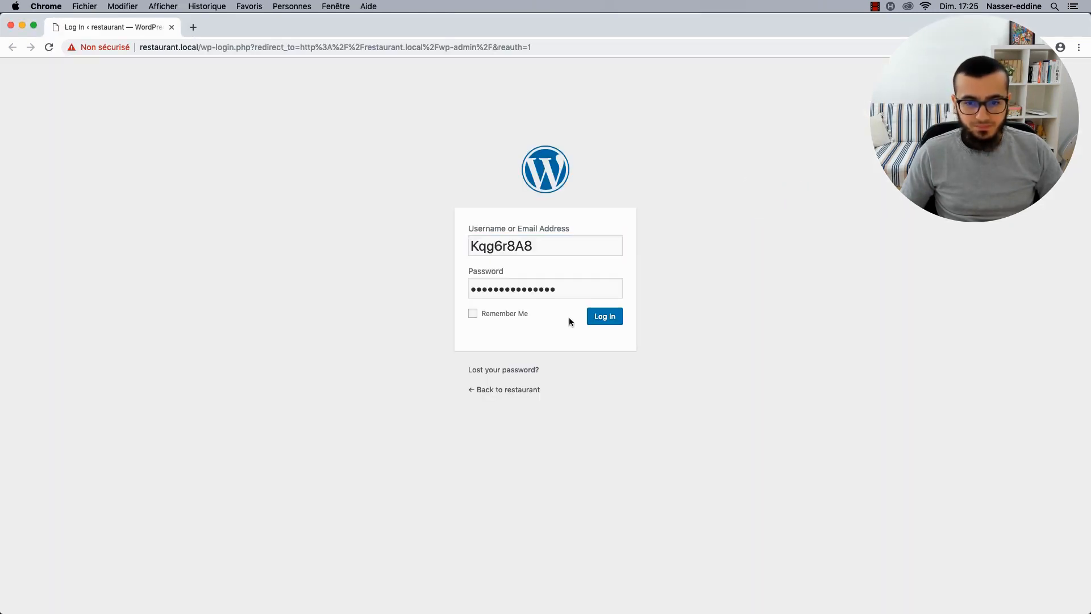
Log in to restaurant.local and dismiss Chrome's save-password prompt.
click(609, 317)
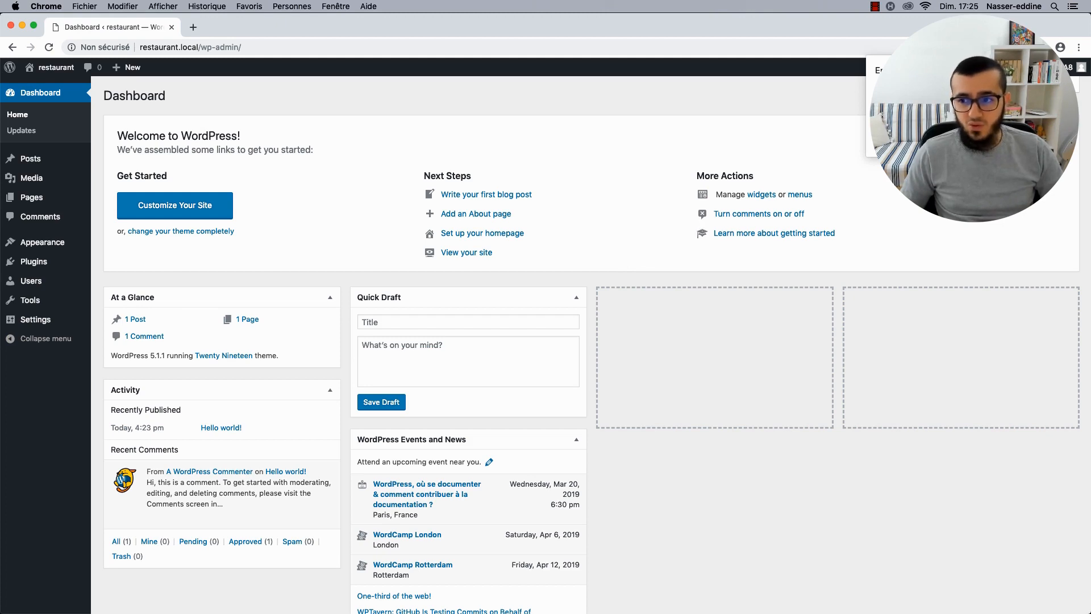
click(1010, 139)
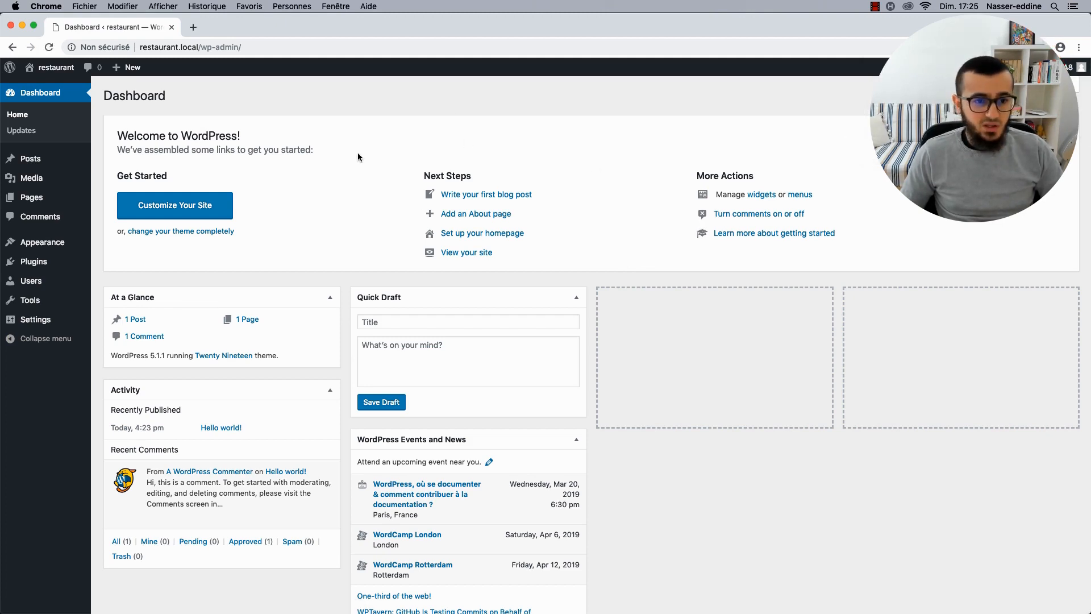
Set the site language to Français and the timezone to Paris, and save.
mouse_move(51, 320)
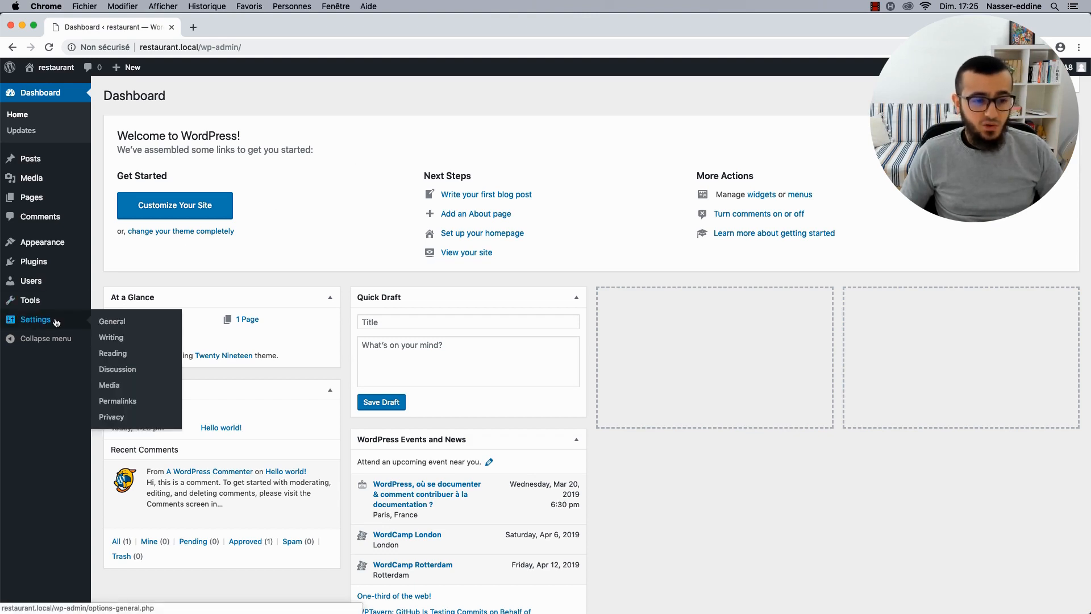
click(112, 321)
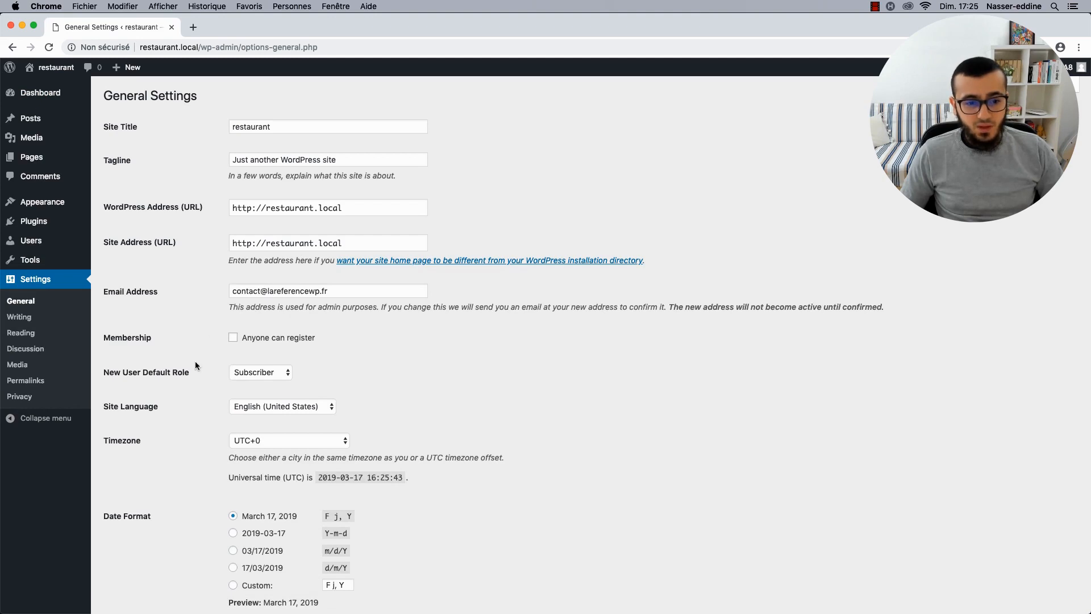
scroll(198, 367, down, 3)
click(268, 322)
key(f)
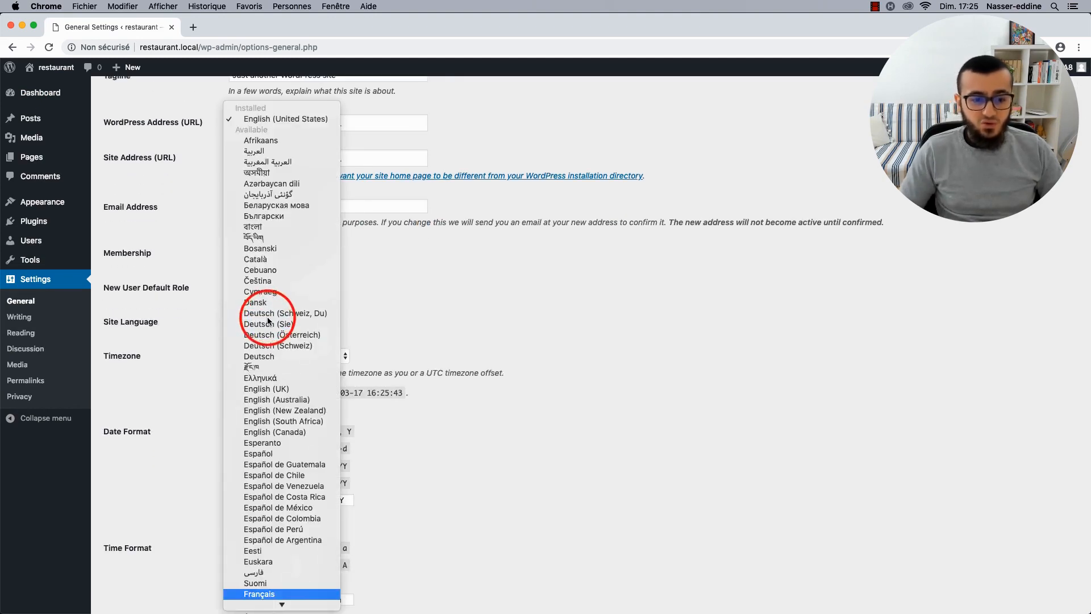
key(Return)
click(260, 356)
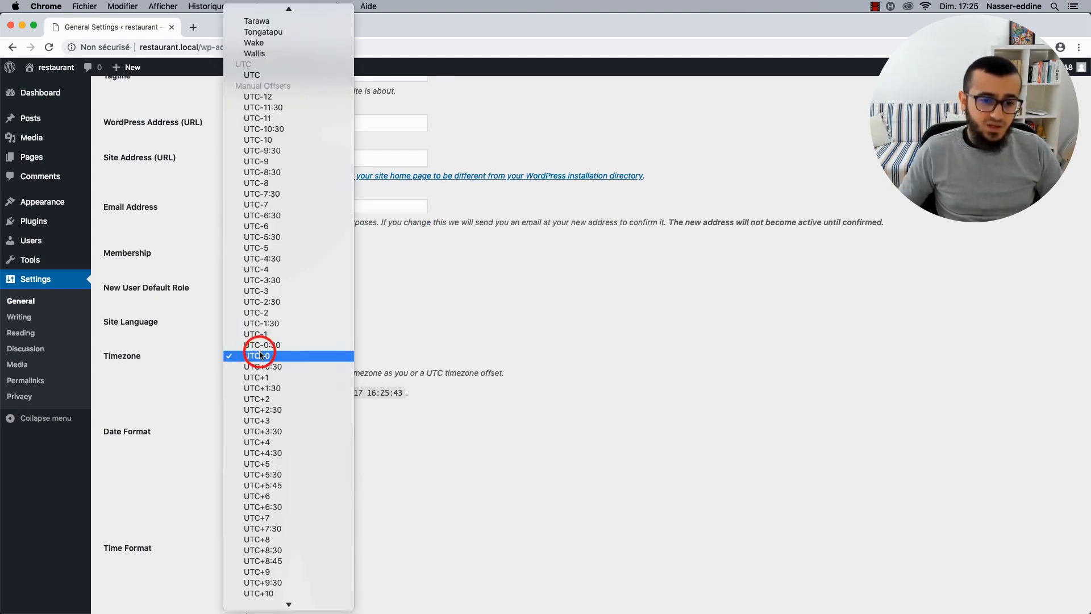
text(paris)
key(Return)
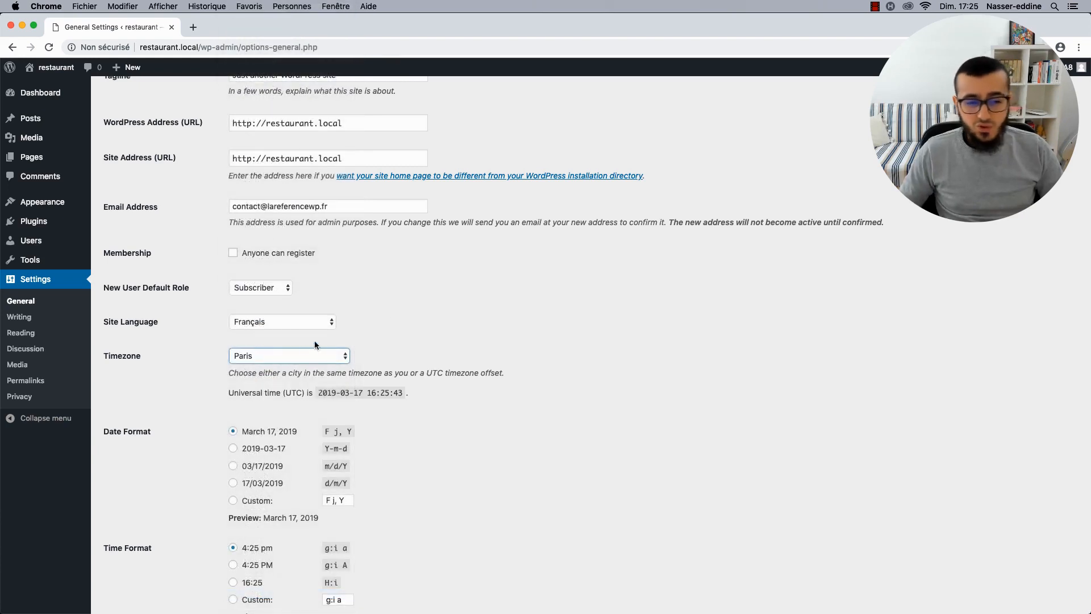
click(426, 299)
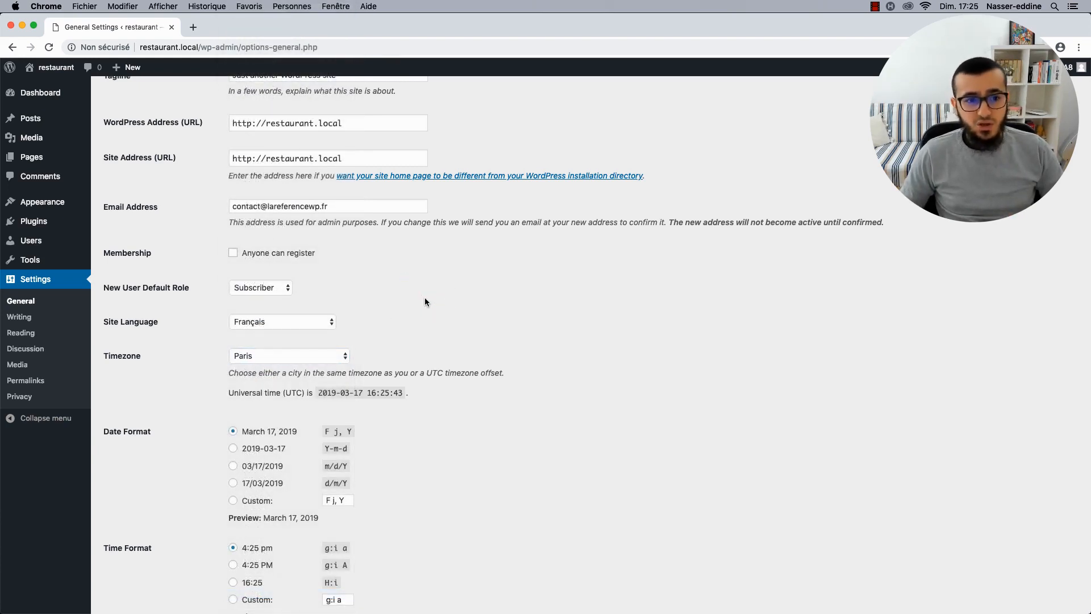
scroll(372, 341, down, 5)
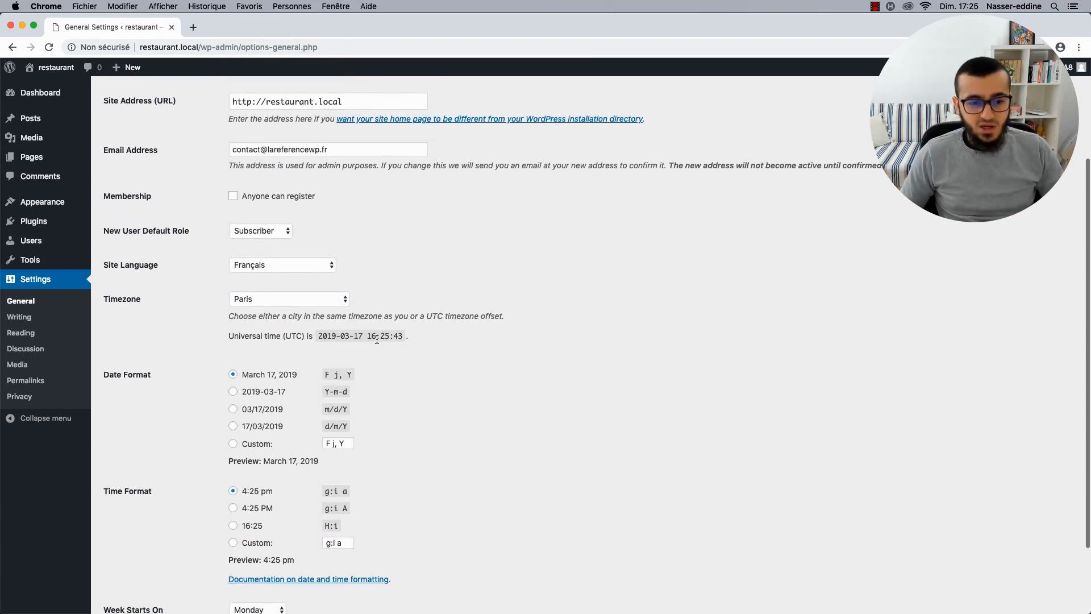
click(134, 553)
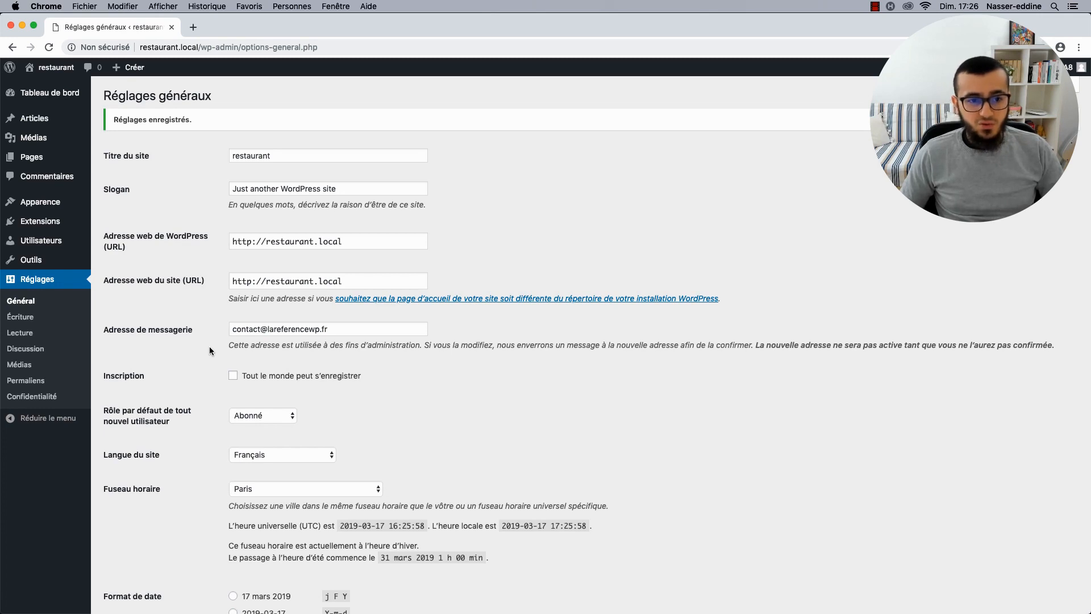
Rename the site title to 'Mon Restaurant' and empty the tagline.
double_click(277, 156)
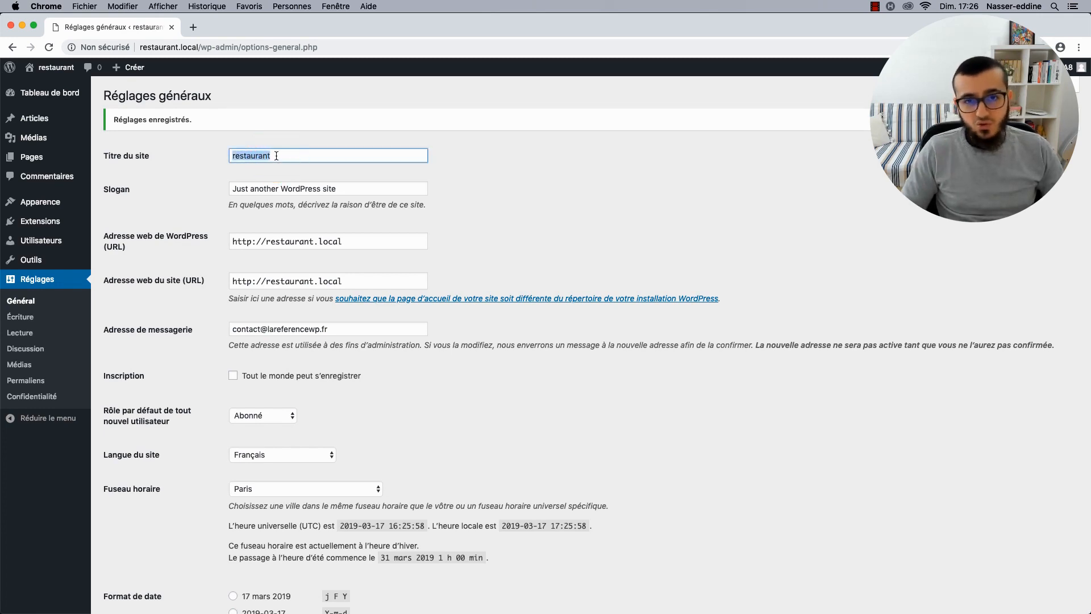
key(BackSpace)
text(Mon )
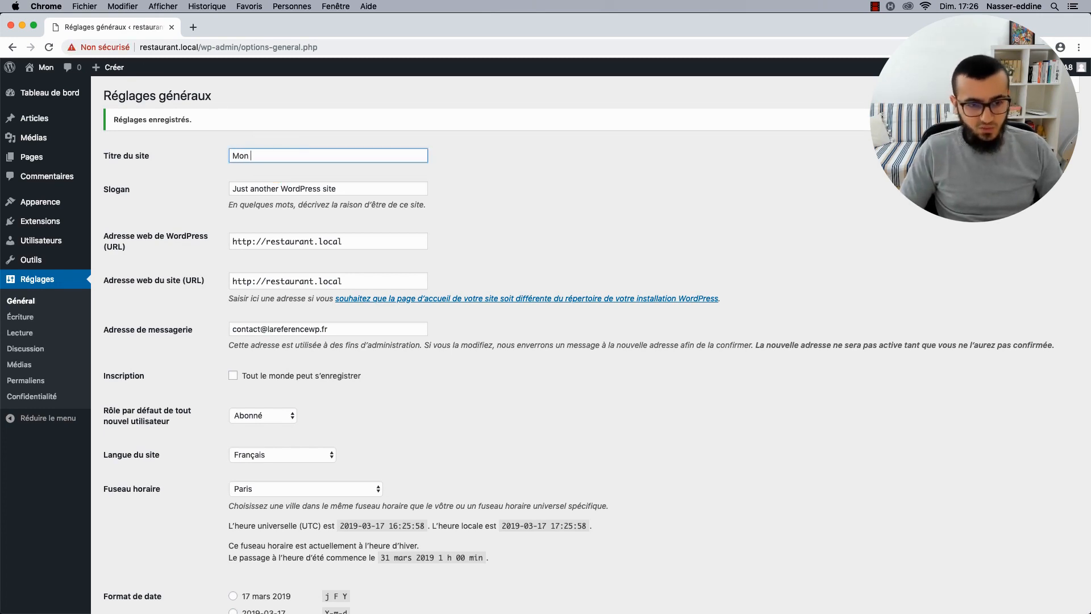
text(G)
key(BackSpace)
text(P)
key(BackSpace)
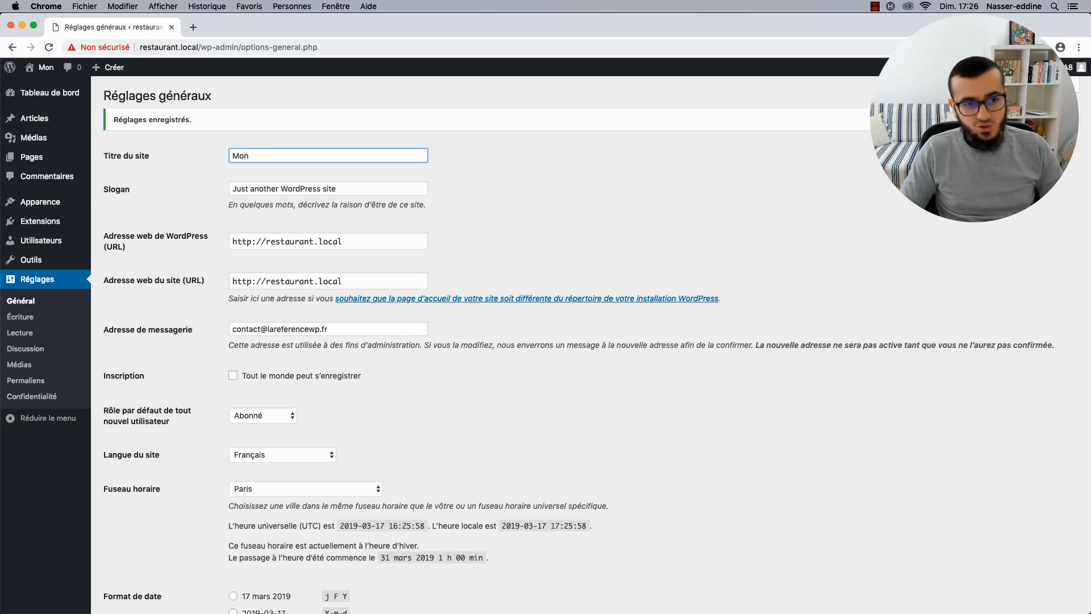
text(Restaurant)
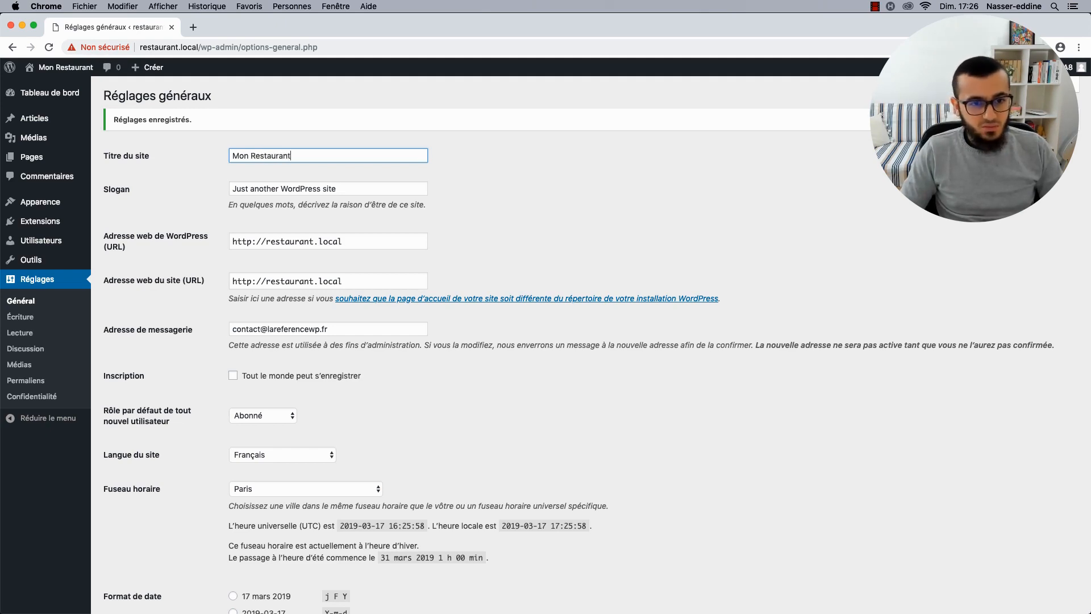
key(Tab)
key(BackSpace)
click(198, 223)
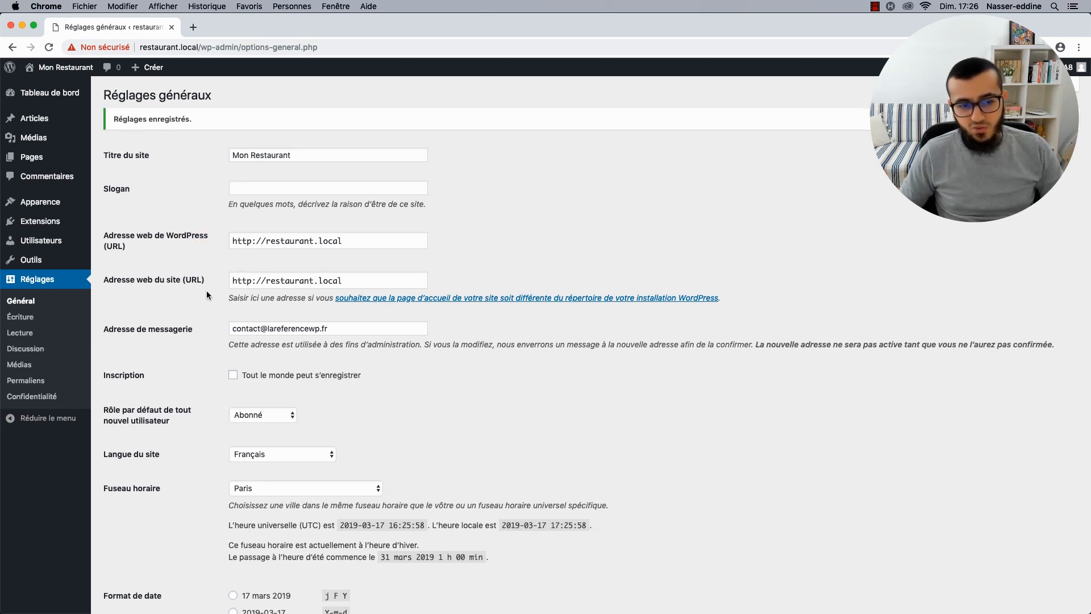
Choose the 'j F Y' date and '17 h 25 min' time formats and save.
scroll(206, 291, down, 2)
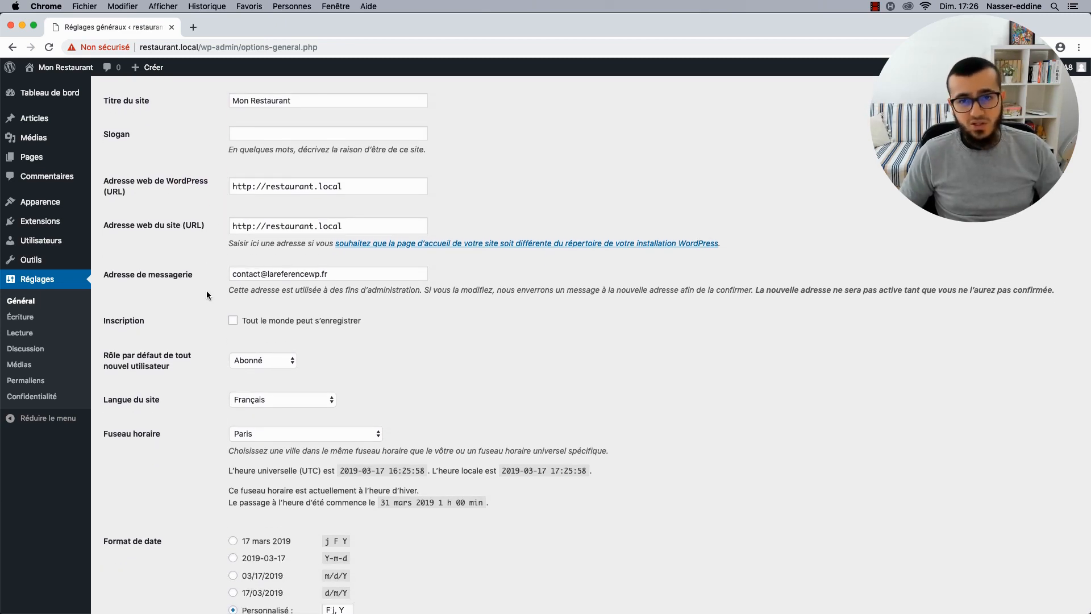
scroll(206, 291, down, 6)
click(234, 370)
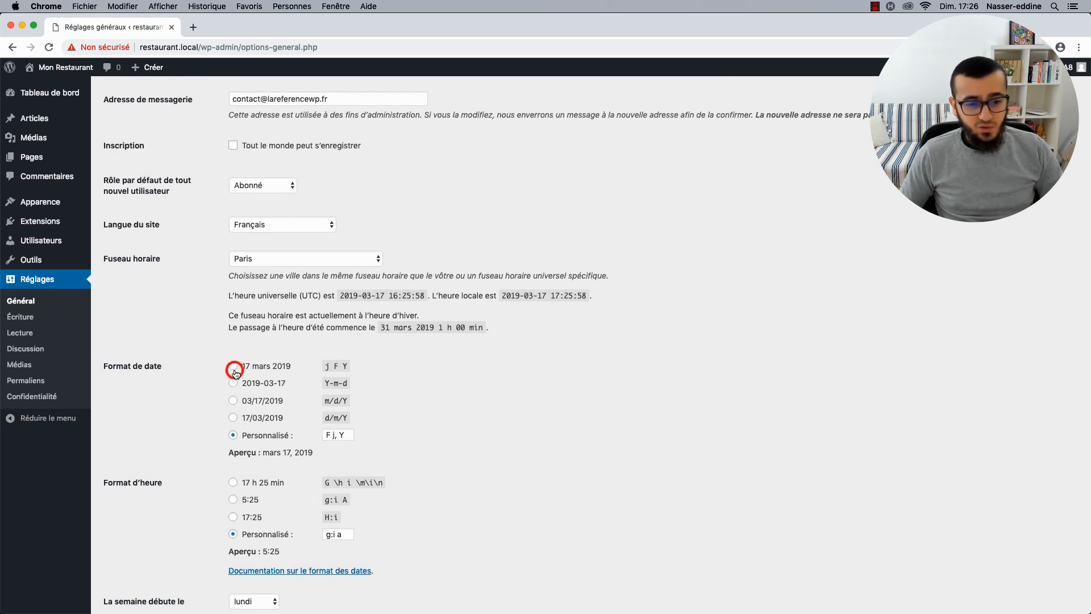
scroll(232, 369, down, 3)
click(233, 400)
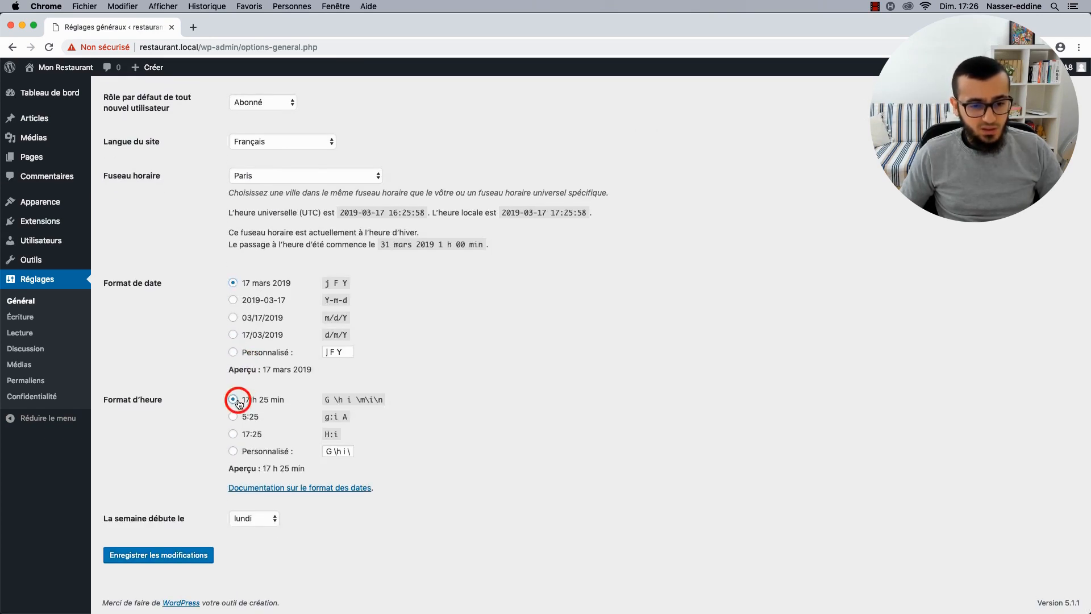
click(137, 555)
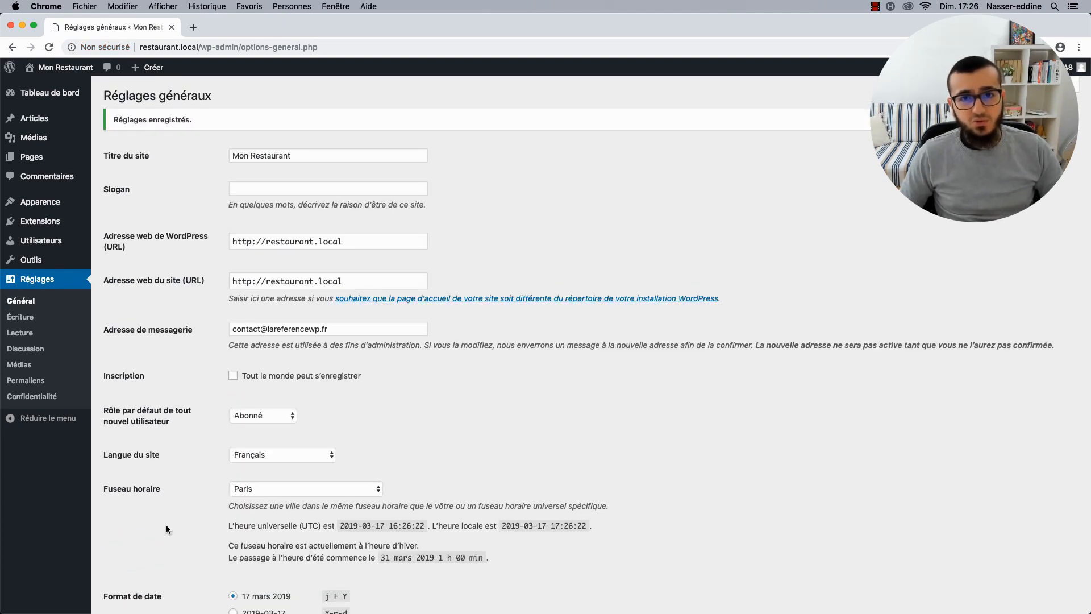
click(59, 98)
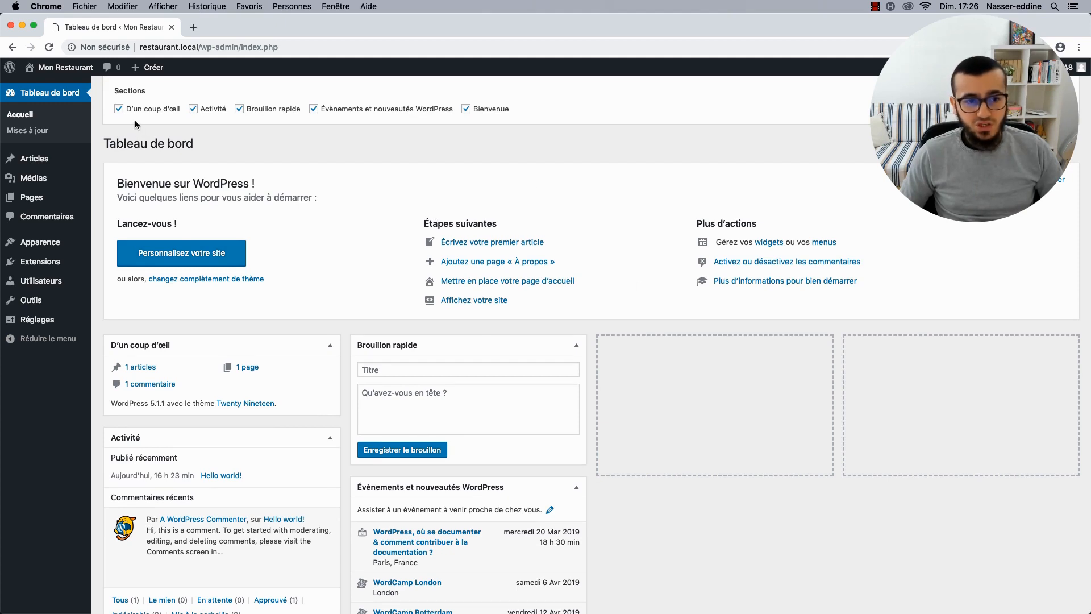
Hide the Brouillon rapide, Évènements et nouveautés WordPress and Bienvenue dashboard boxes.
click(259, 111)
click(318, 111)
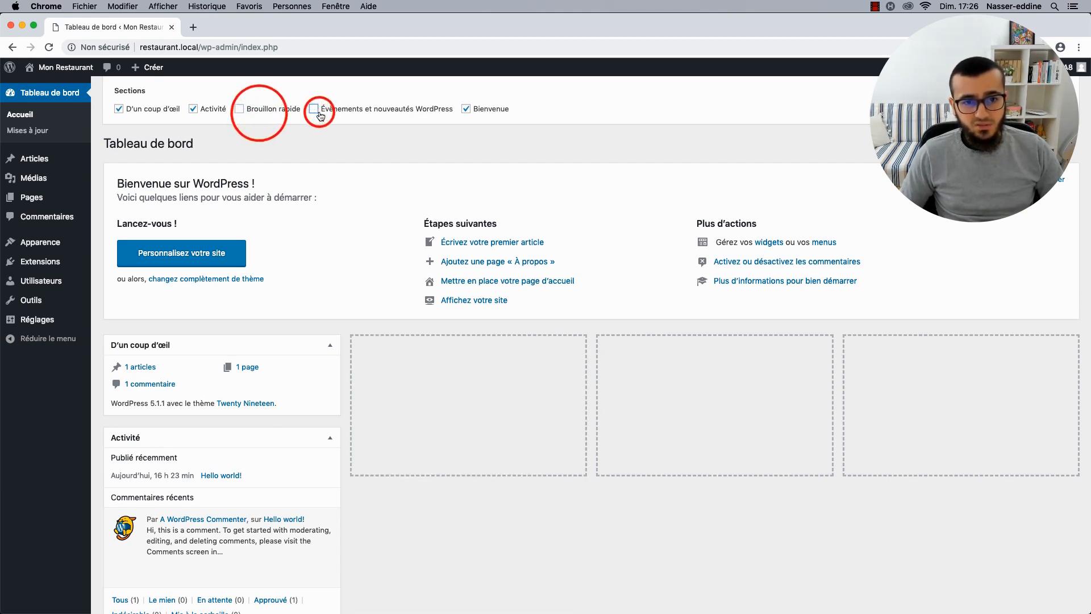
click(490, 111)
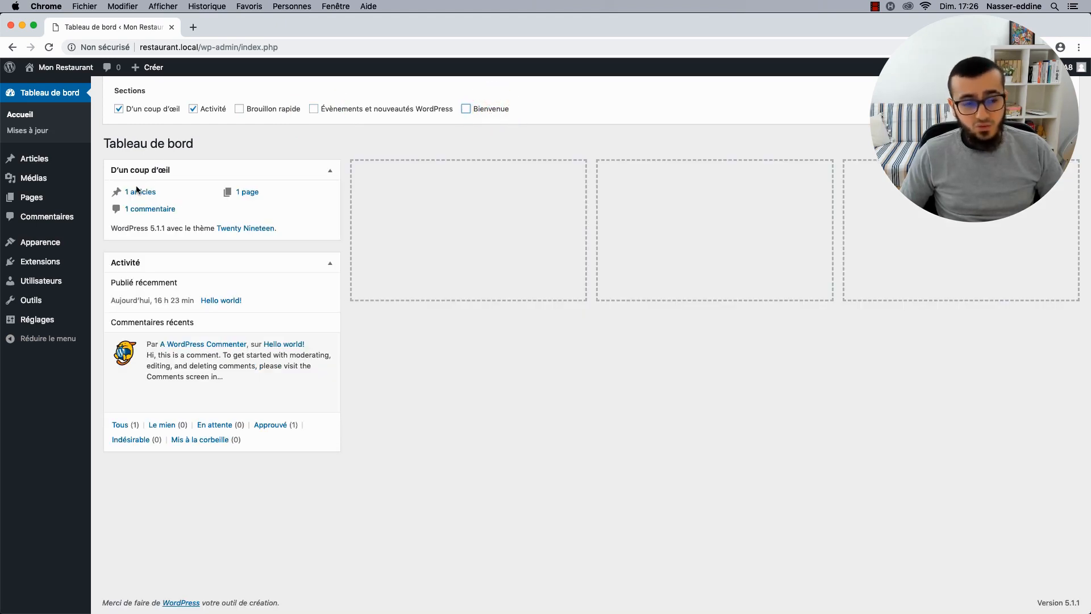
click(991, 132)
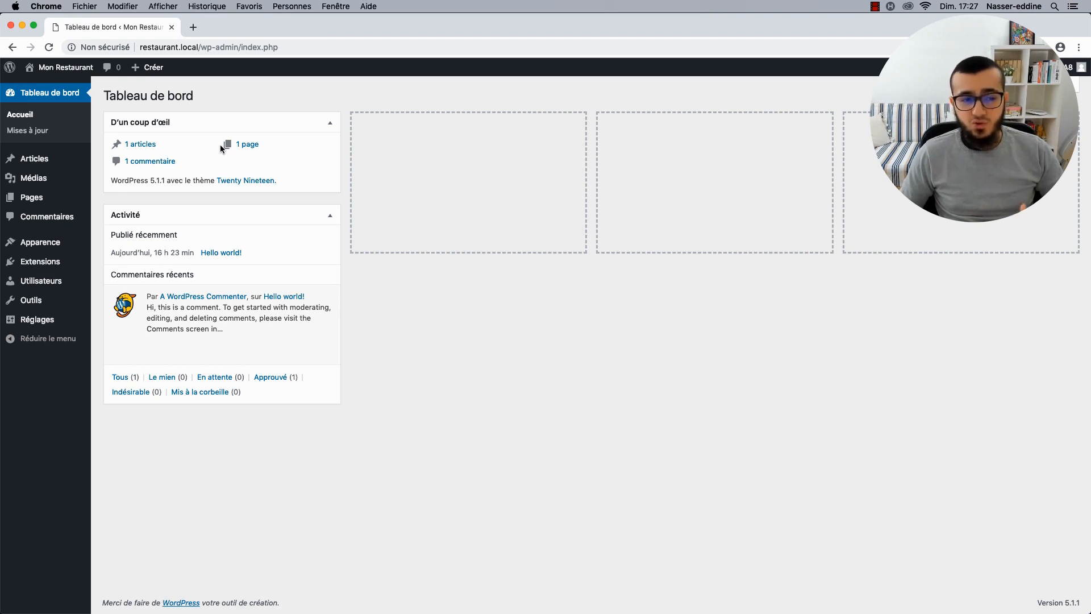
Trash the 'Hello world!' post, empty the Corbeille, and go to Catégories.
mouse_move(232, 320)
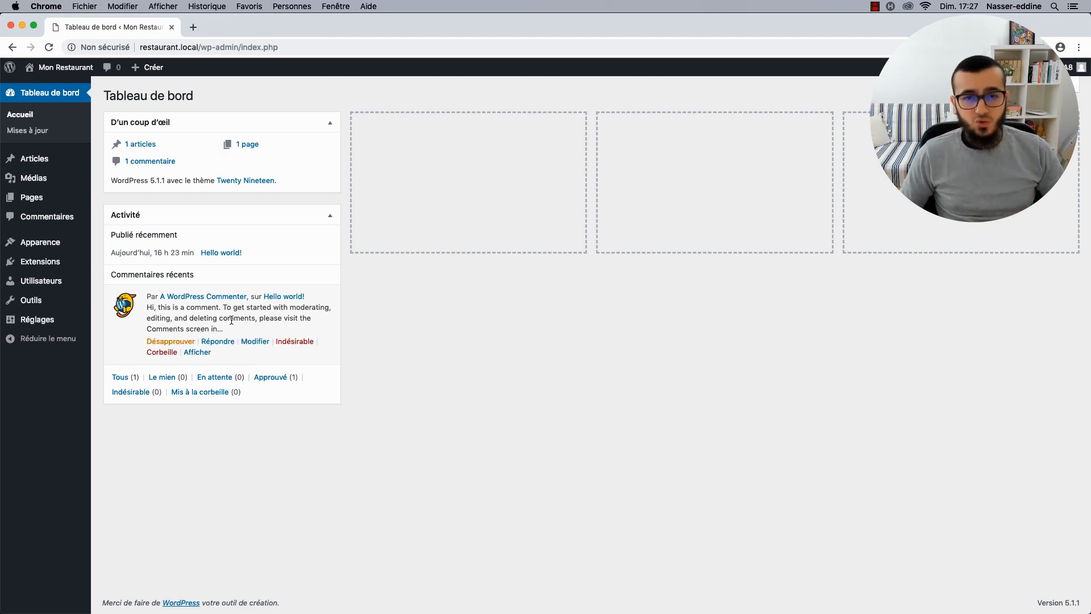
click(44, 158)
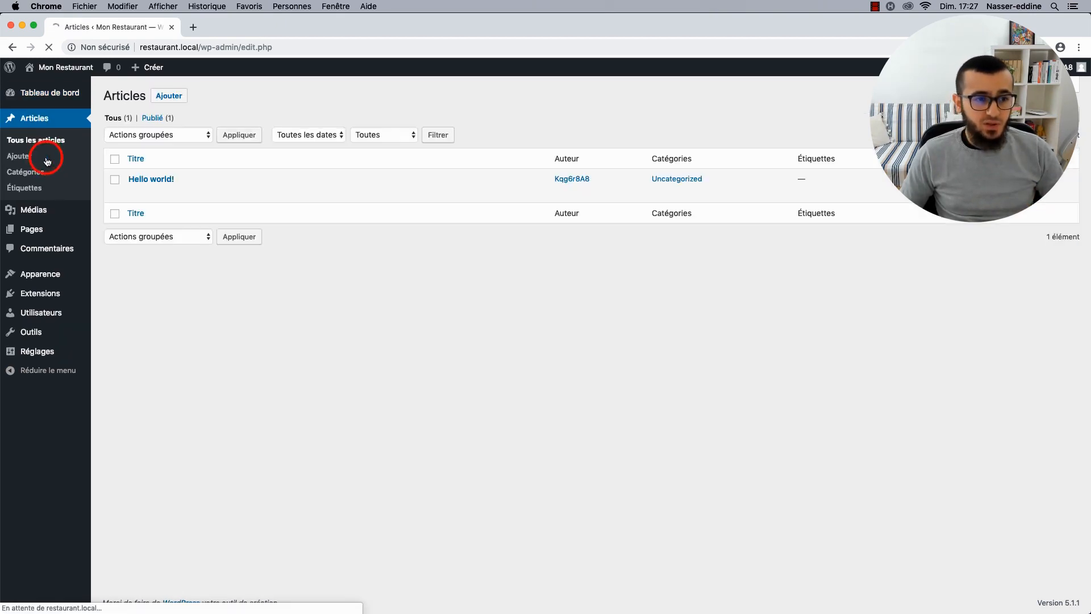
mouse_move(188, 195)
click(246, 193)
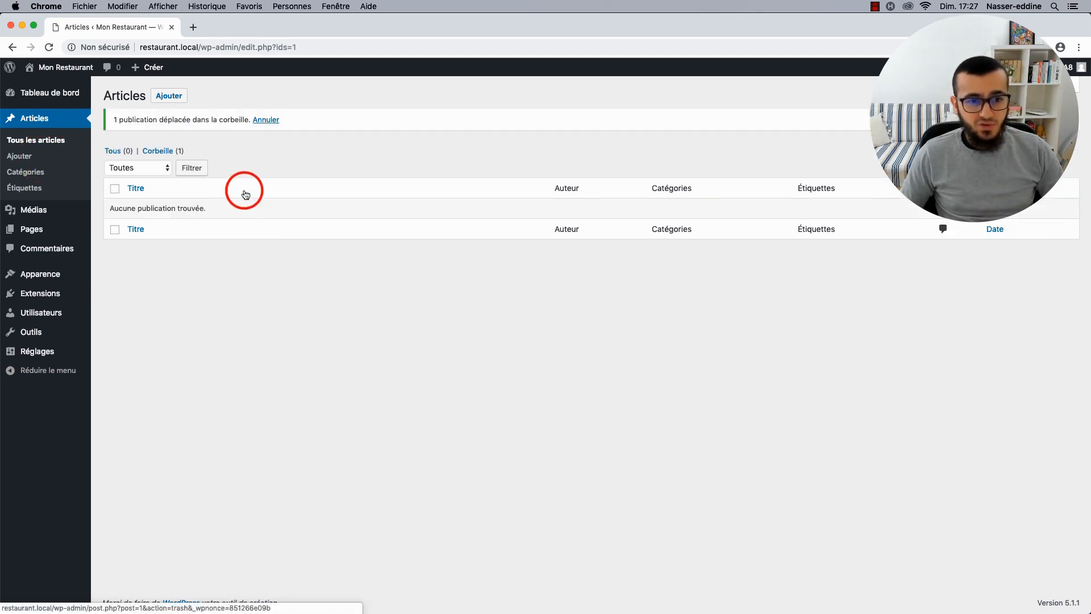
click(179, 153)
click(480, 135)
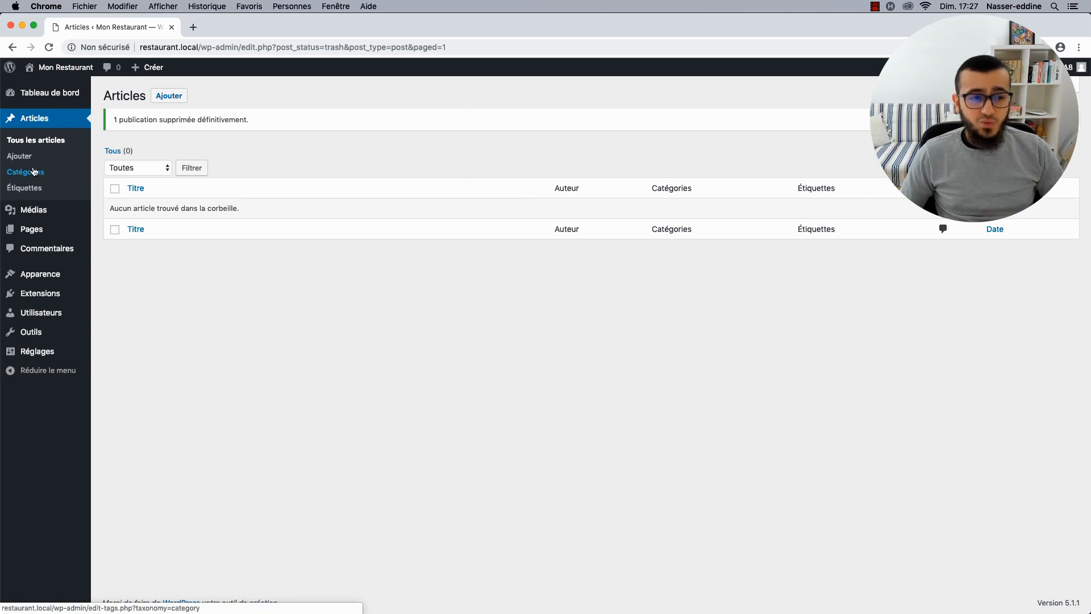
click(33, 175)
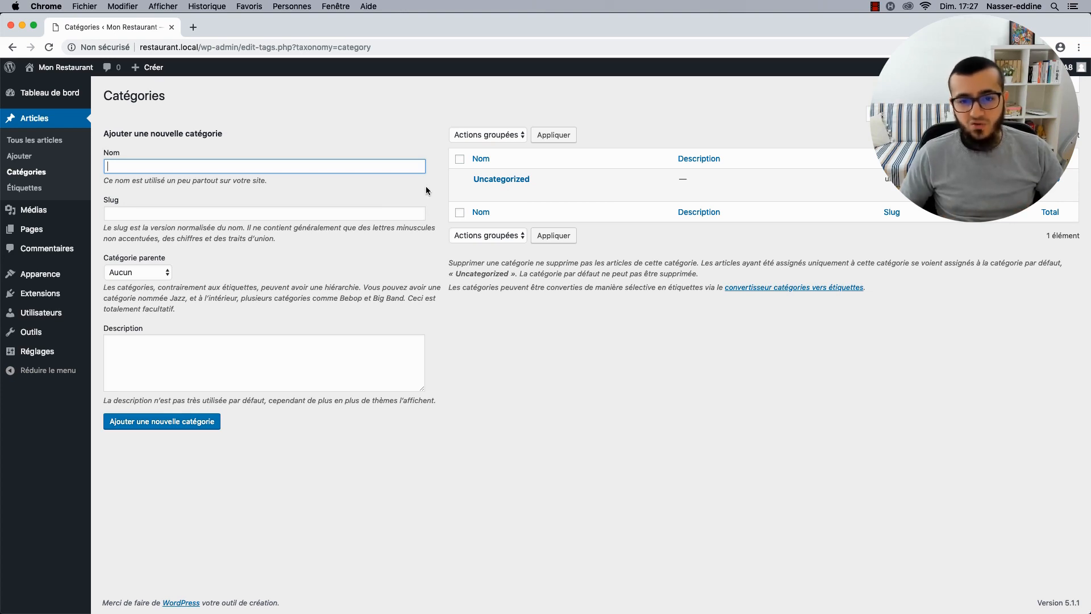
Rename Uncategorized to 'Non classé', clear its slug, and update the category.
click(484, 192)
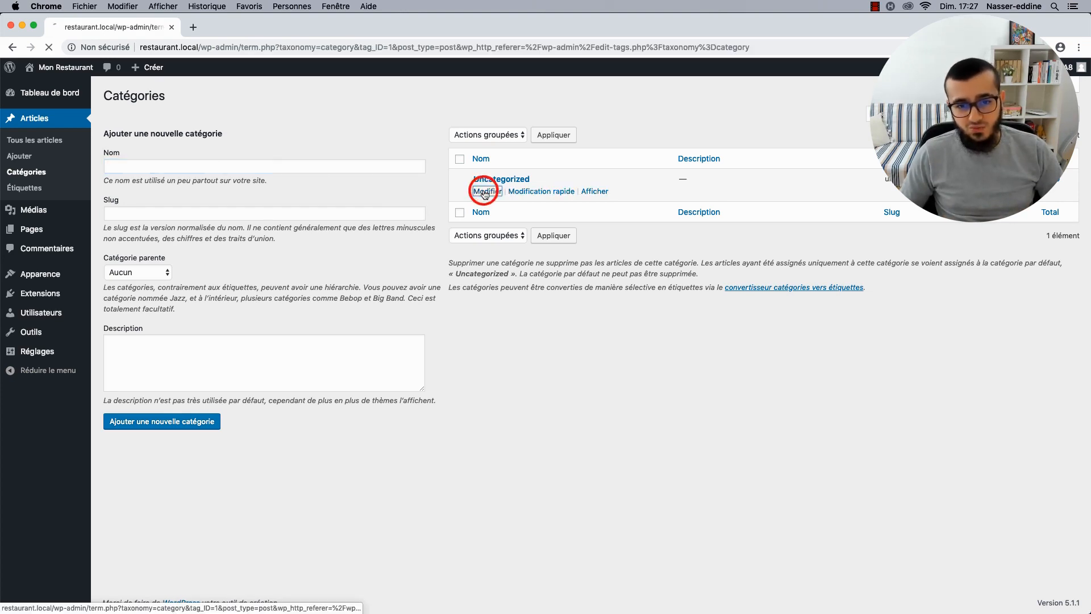
click(253, 128)
key(super+a)
text(Ni)
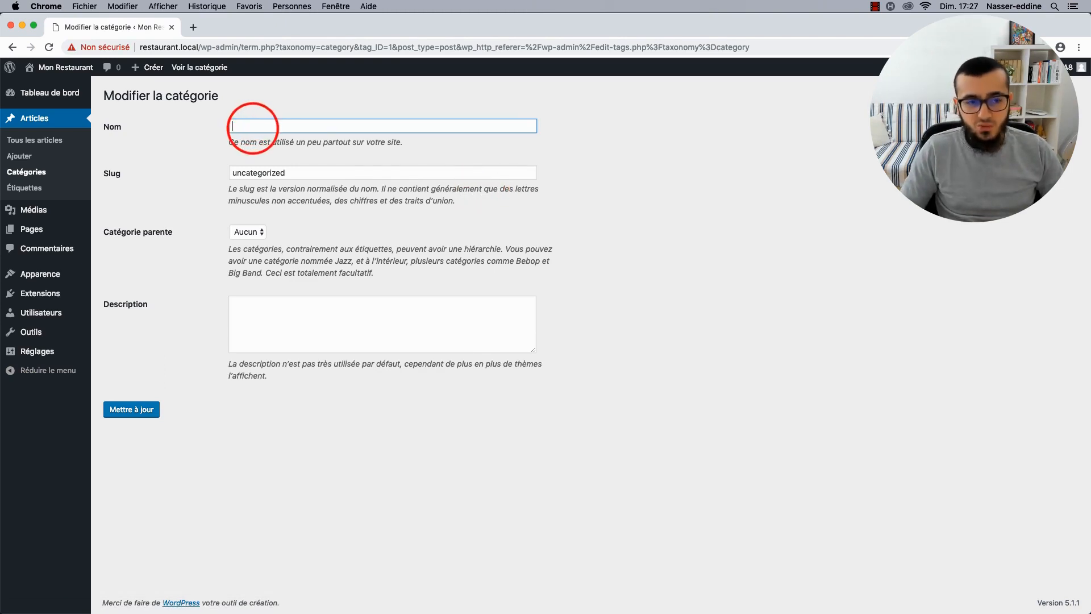
text(n clas)
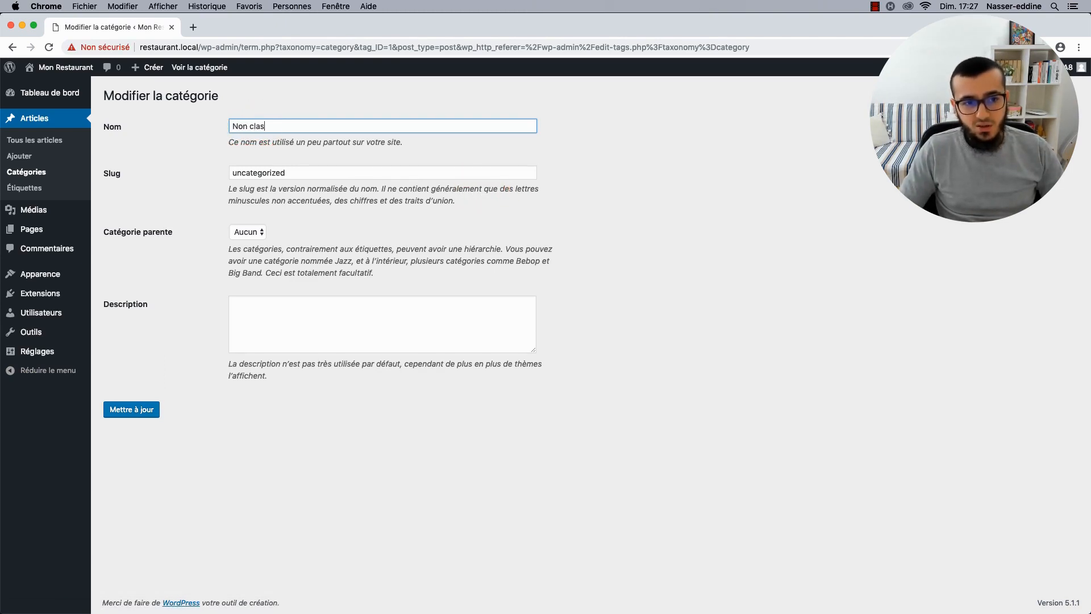
text(sé)
key(Tab)
key(BackSpace)
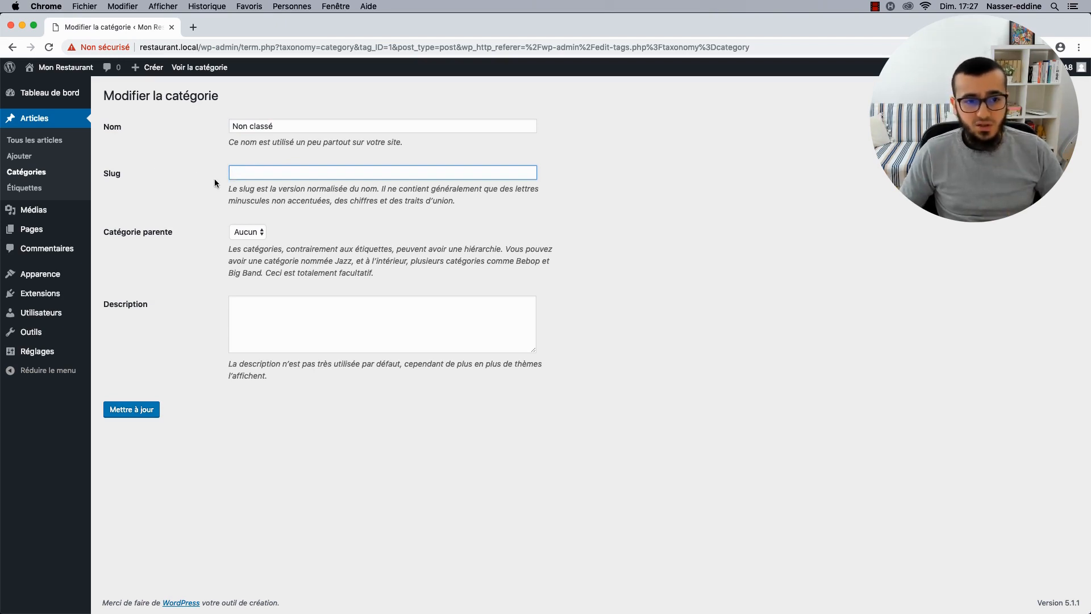
click(128, 409)
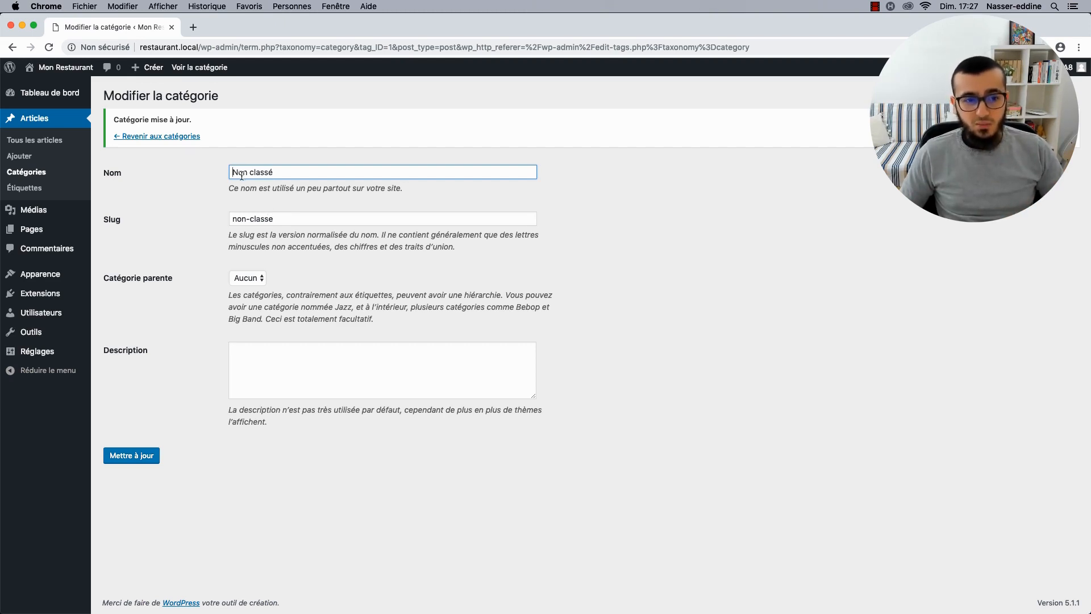
Rename the category to Actualités with a cleared slug and save it.
drag(233, 172, 283, 176)
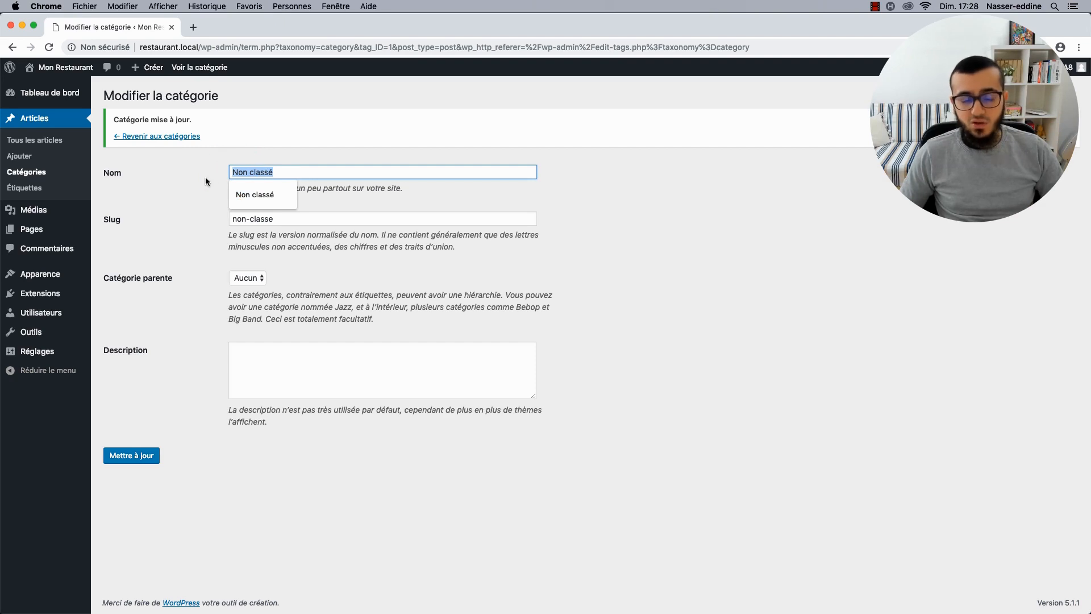
text(Actualités)
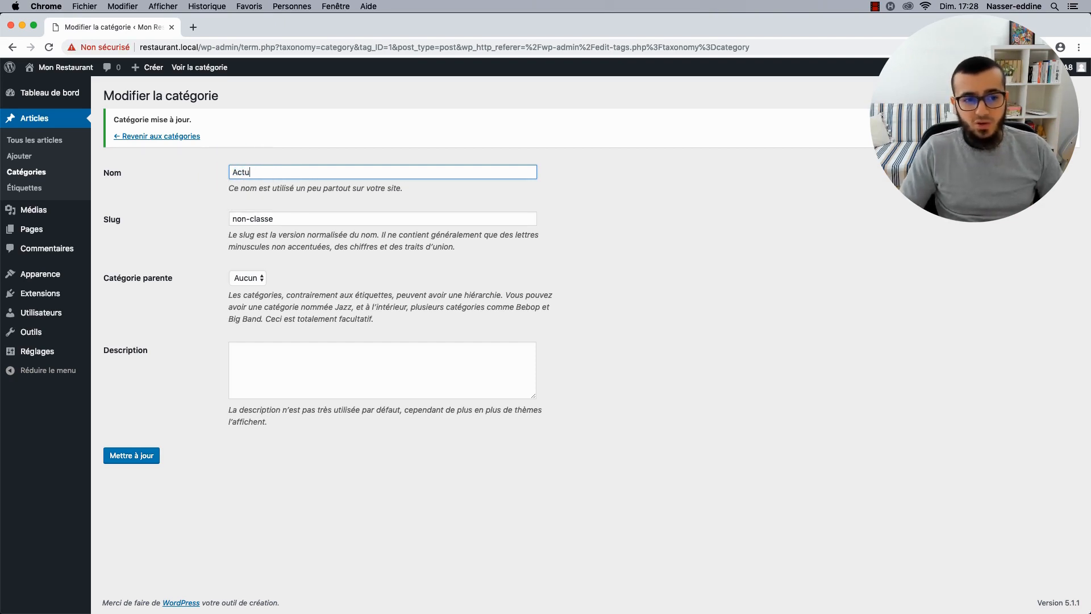
triple_click(243, 216)
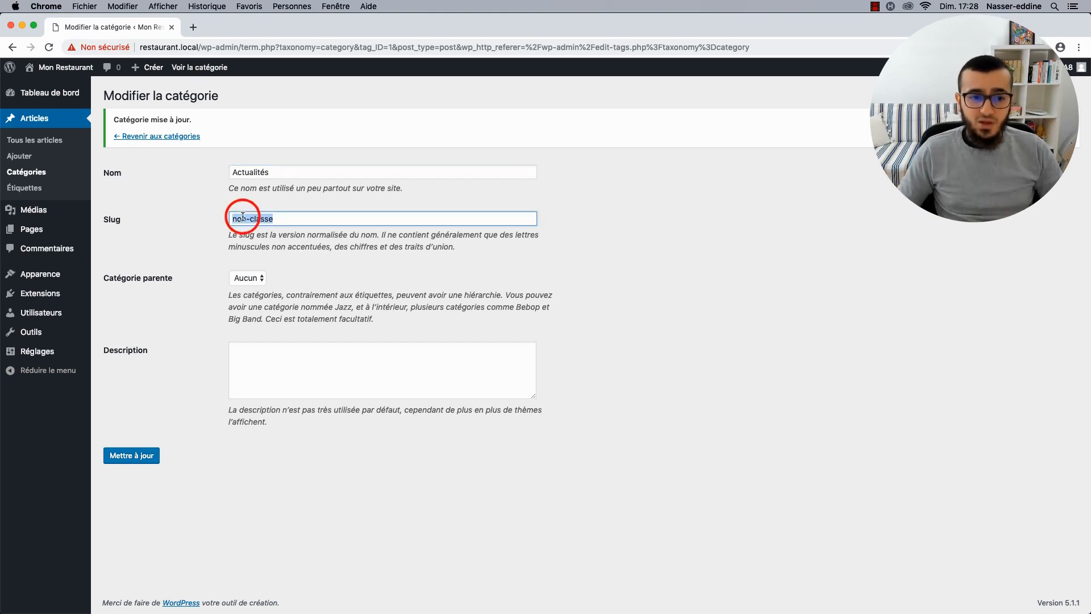
key(BackSpace)
click(139, 460)
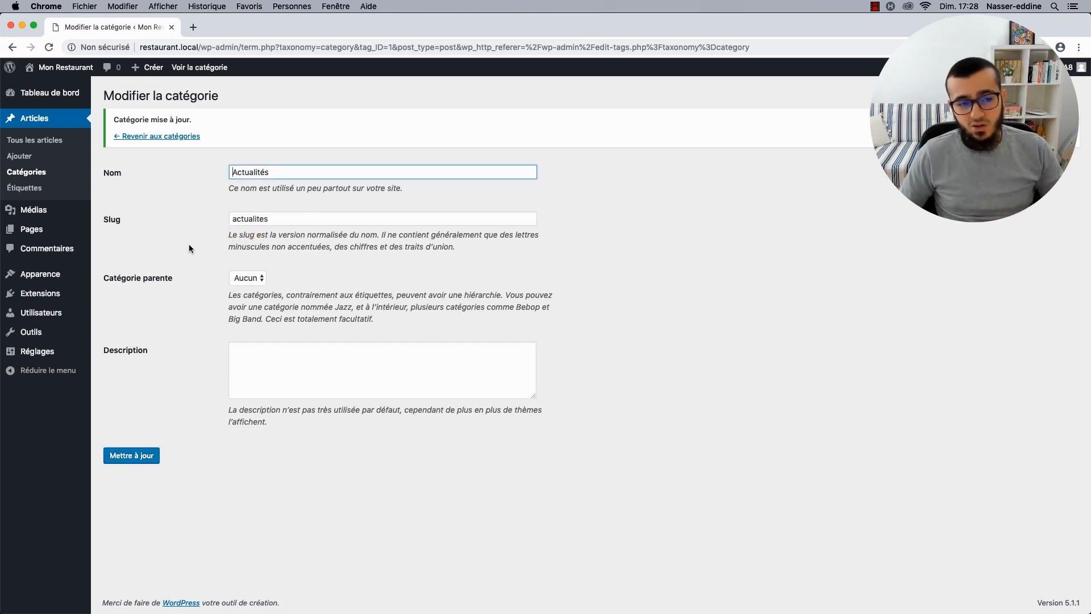
Retype the category name as 'Non classé' using the suggestion.
key(super+a)
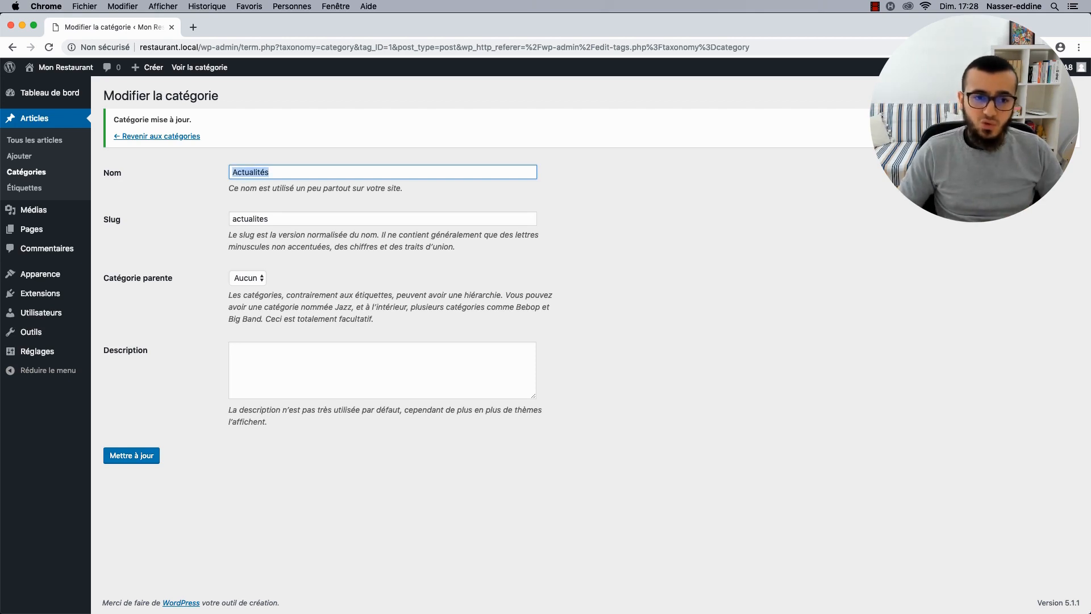
text(N)
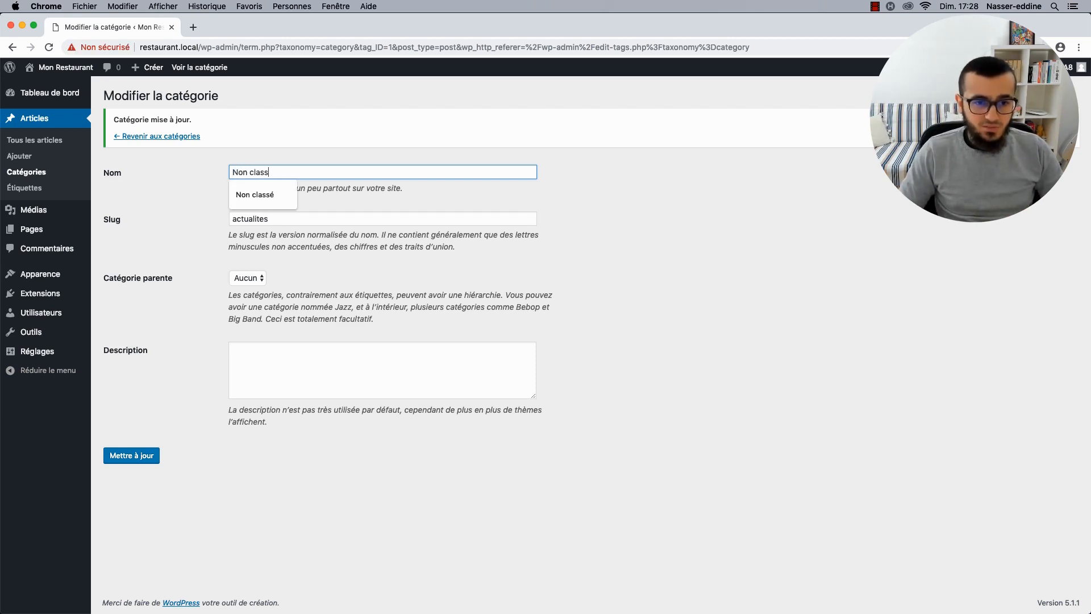
text(on class)
key(Down)
key(Return)
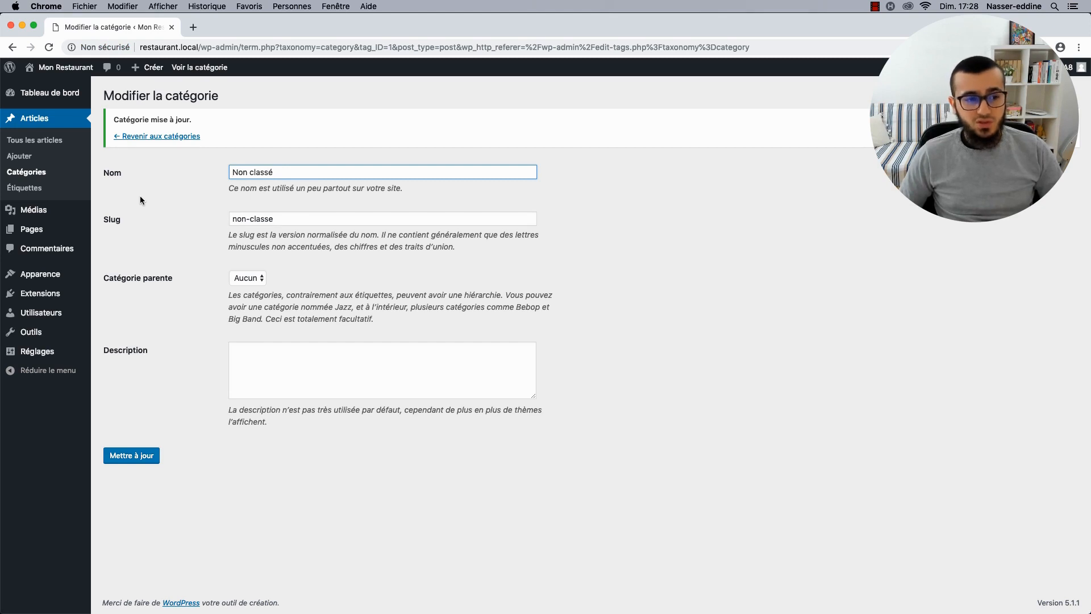
Move the Privacy Policy and Sample Page pages to the trash with a bulk action.
click(55, 228)
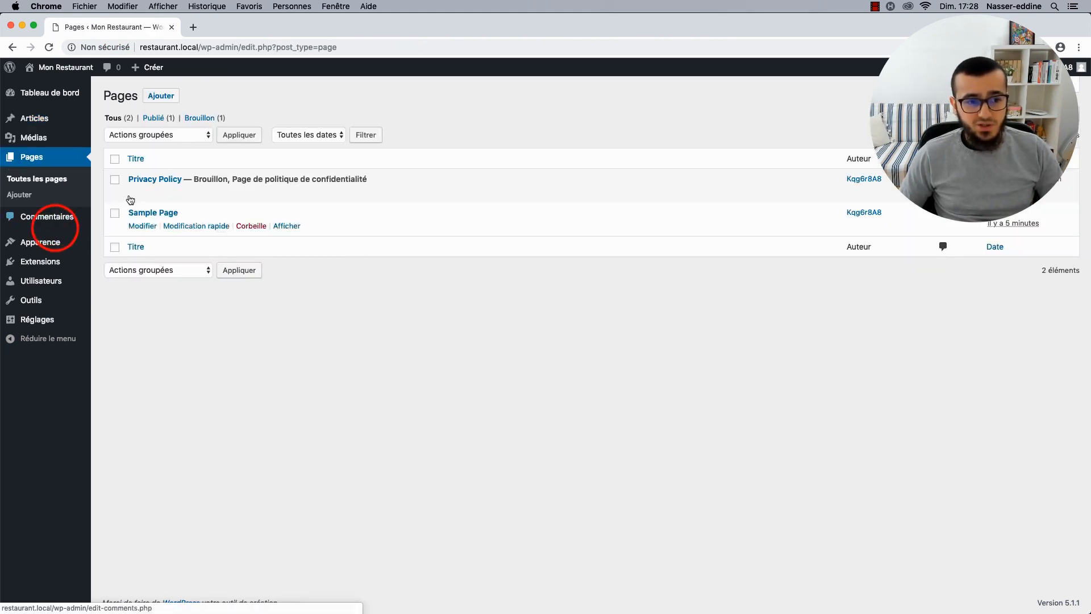
click(115, 159)
click(146, 135)
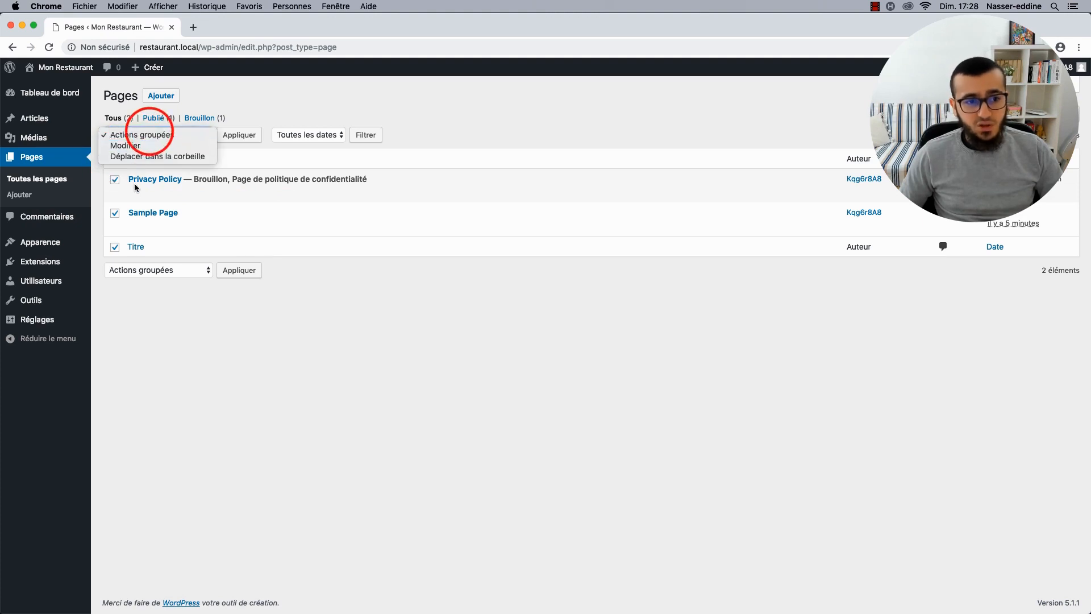
click(155, 157)
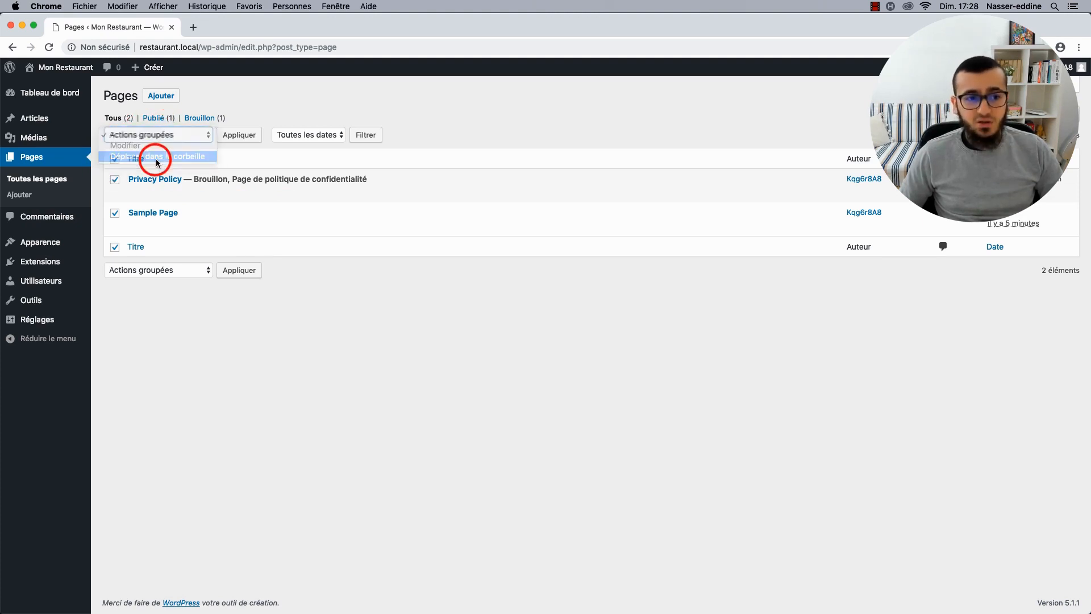
click(230, 135)
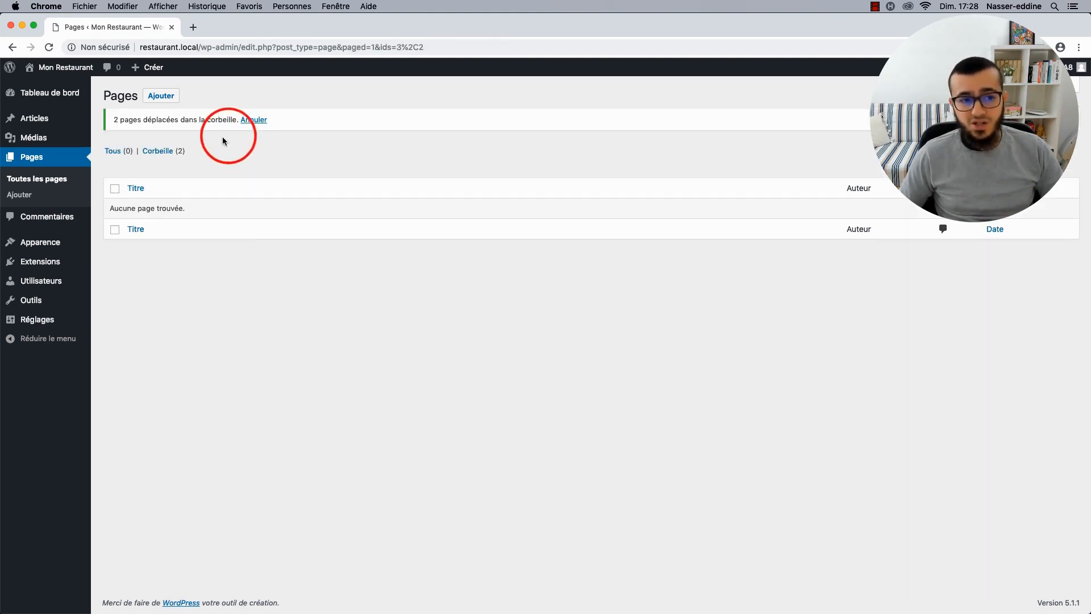
Empty the trash to delete both pages permanently, then bring up the installed themes.
click(157, 150)
click(407, 134)
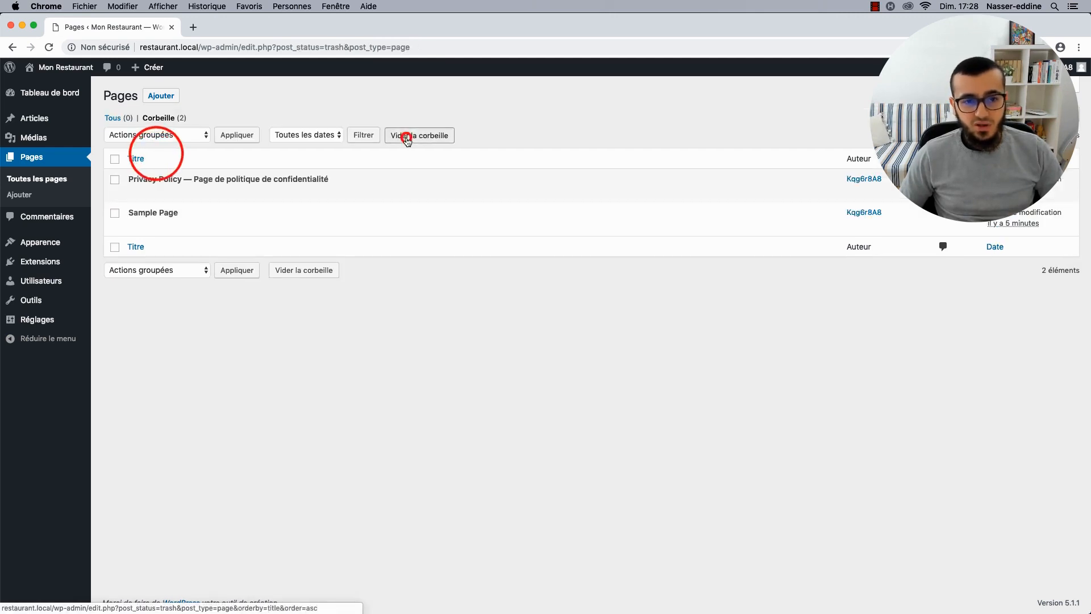
click(72, 221)
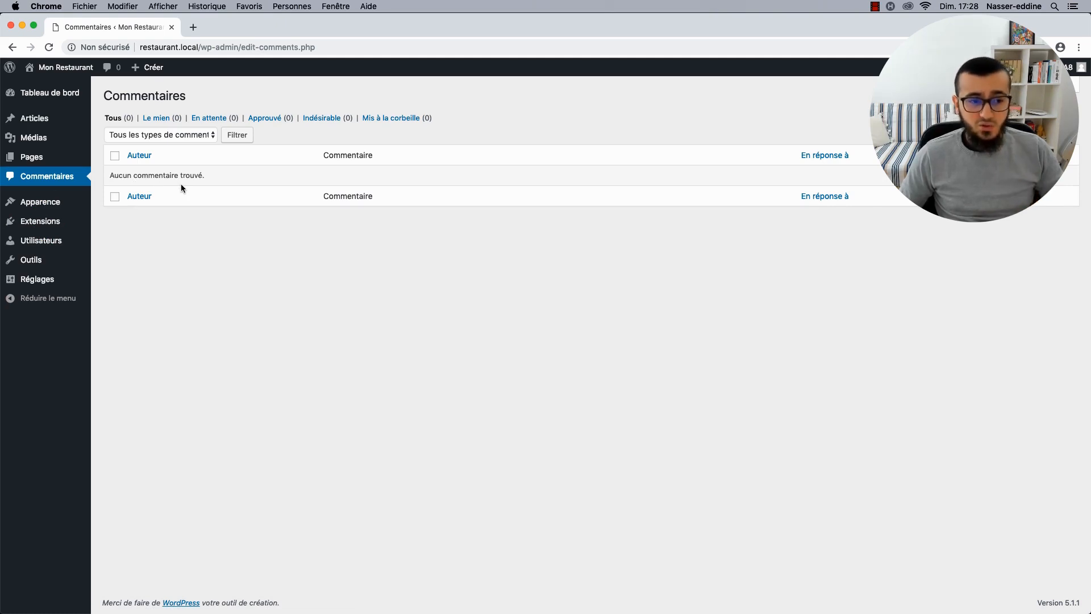
click(68, 203)
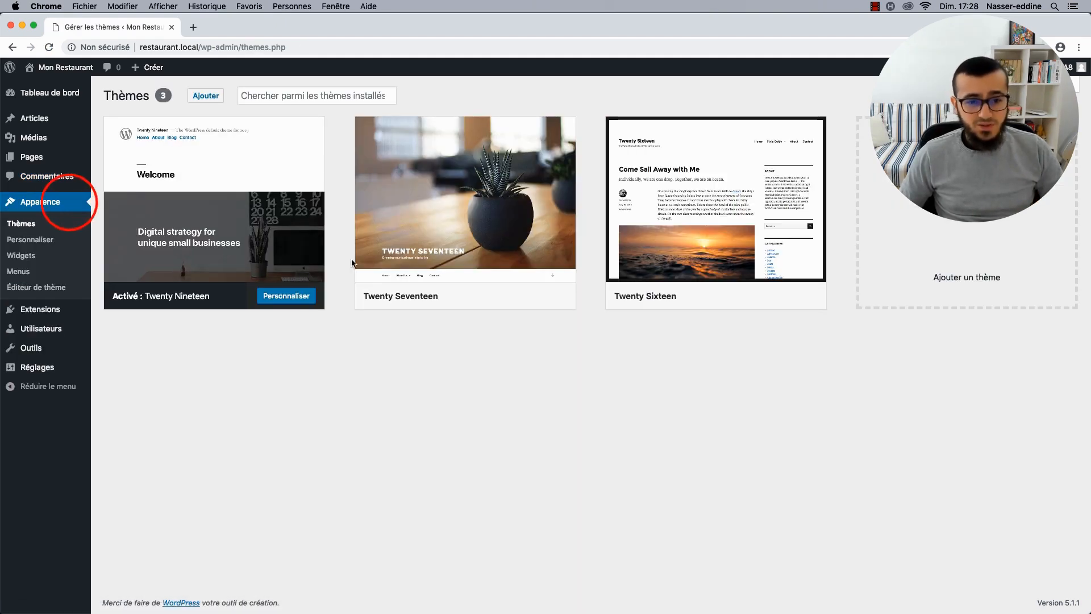
Delete Twenty Seventeen, then Twenty Sixteen, from their theme details, confirming each with OK.
click(477, 198)
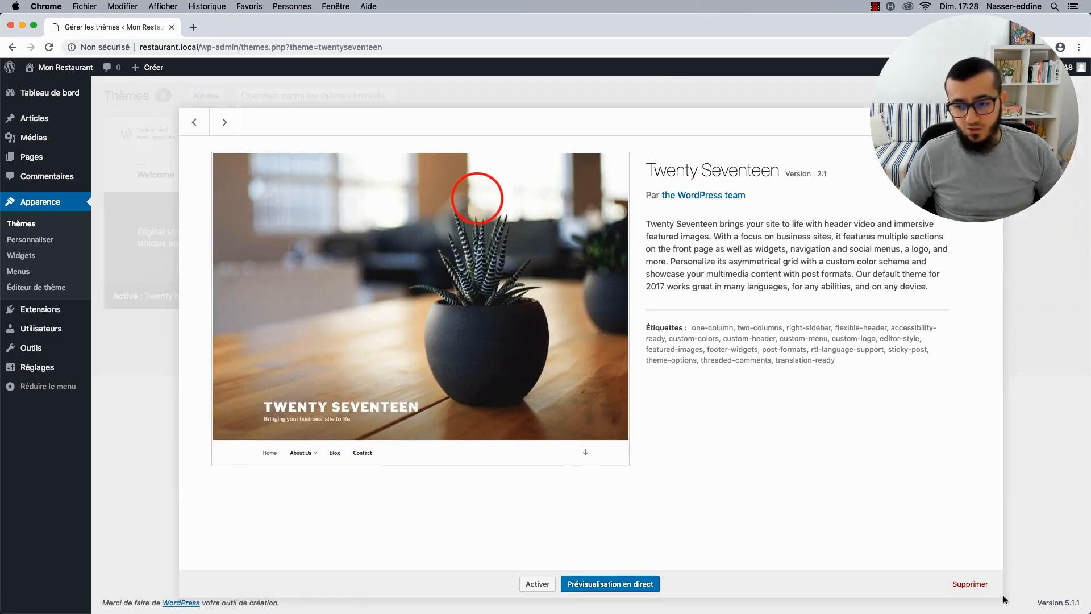
click(970, 584)
click(640, 135)
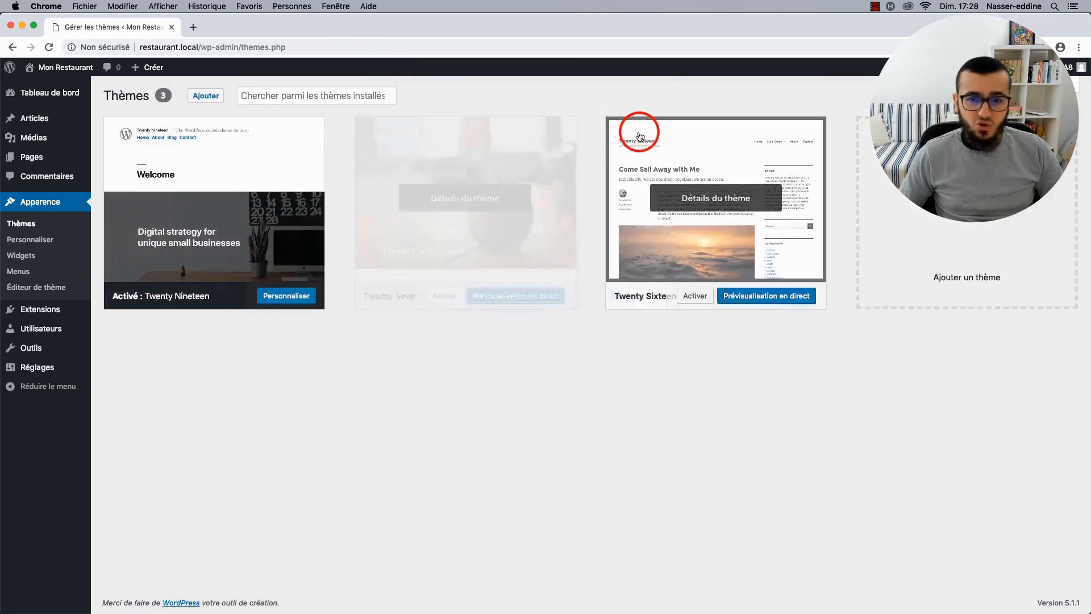
click(487, 194)
click(975, 583)
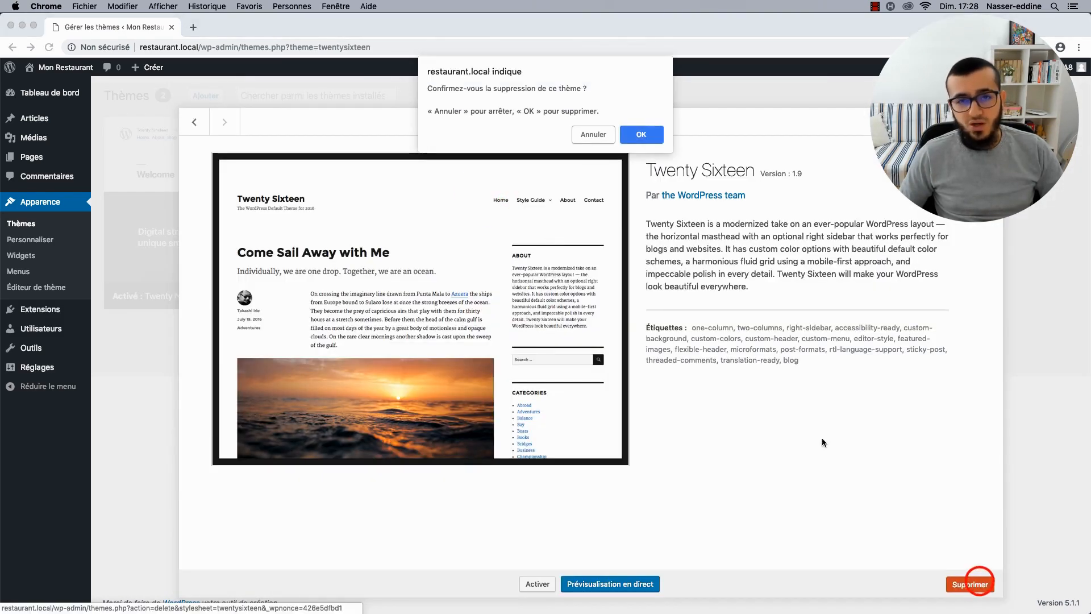
click(635, 138)
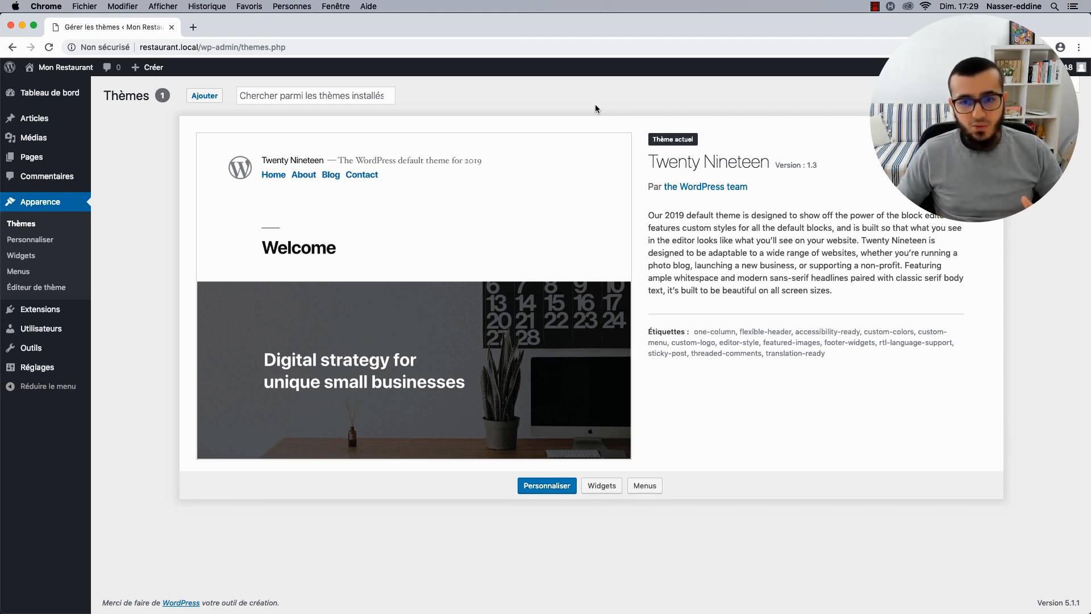
Highlight the remaining Twenty Nineteen theme name.
click(653, 164)
drag(653, 164, 769, 165)
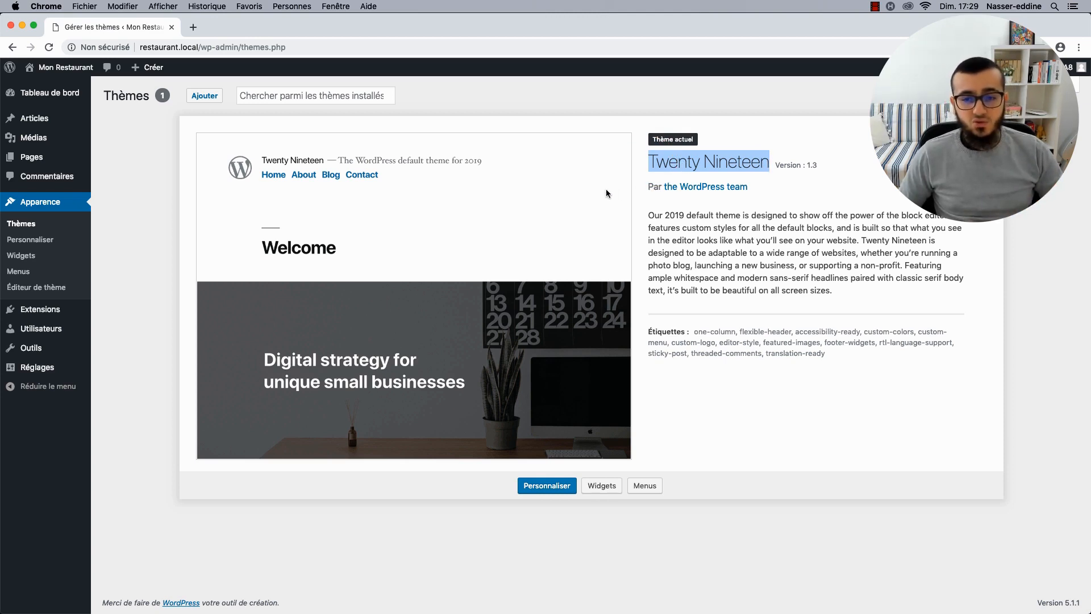
click(153, 142)
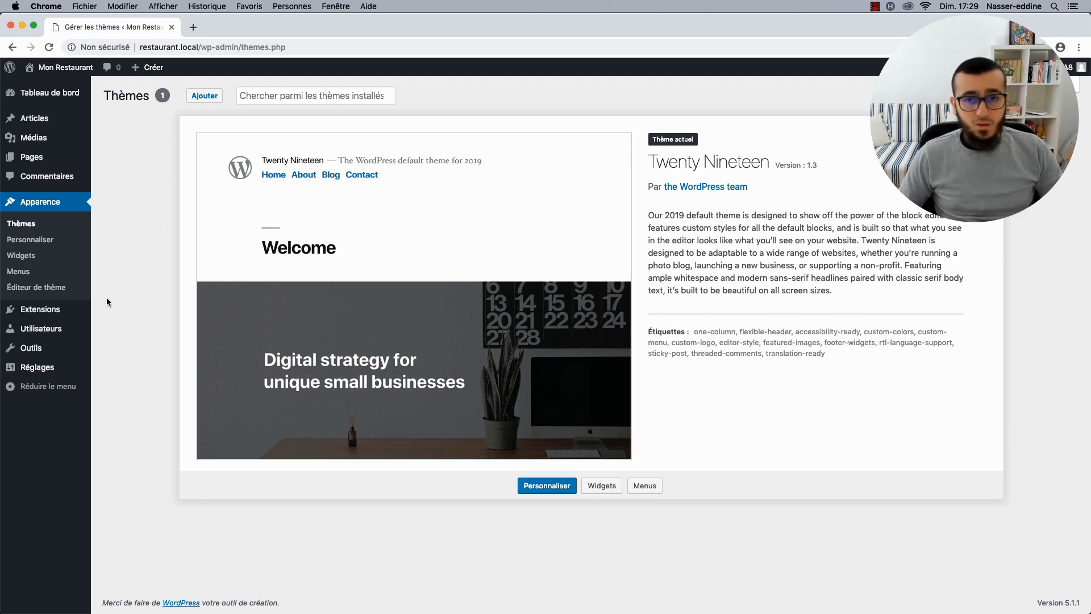
Open Extensions in the admin sidebar to see the empty installed plugins list.
click(50, 311)
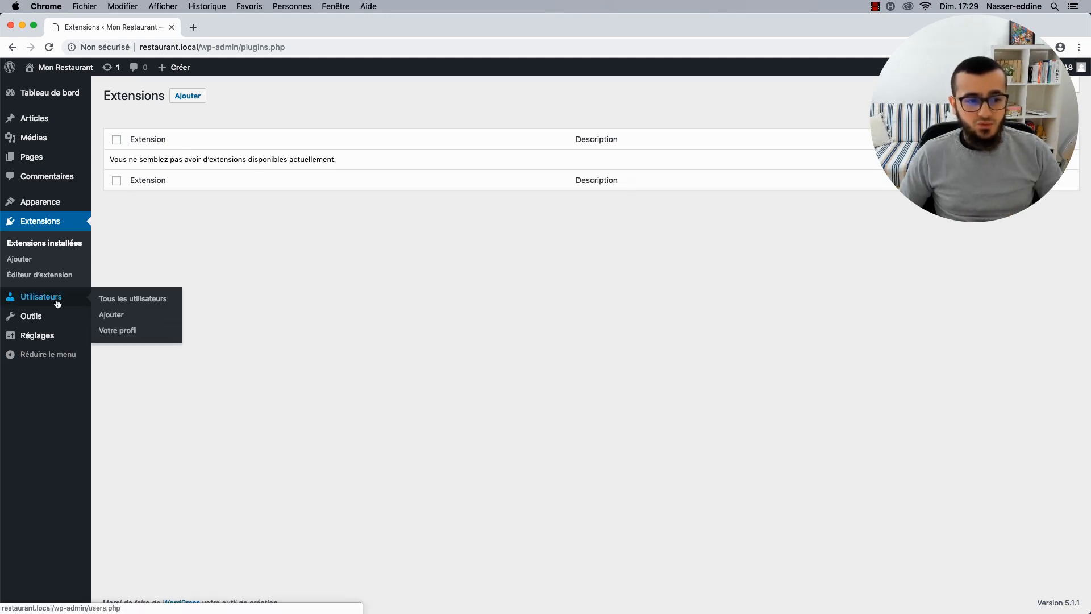
mouse_move(65, 299)
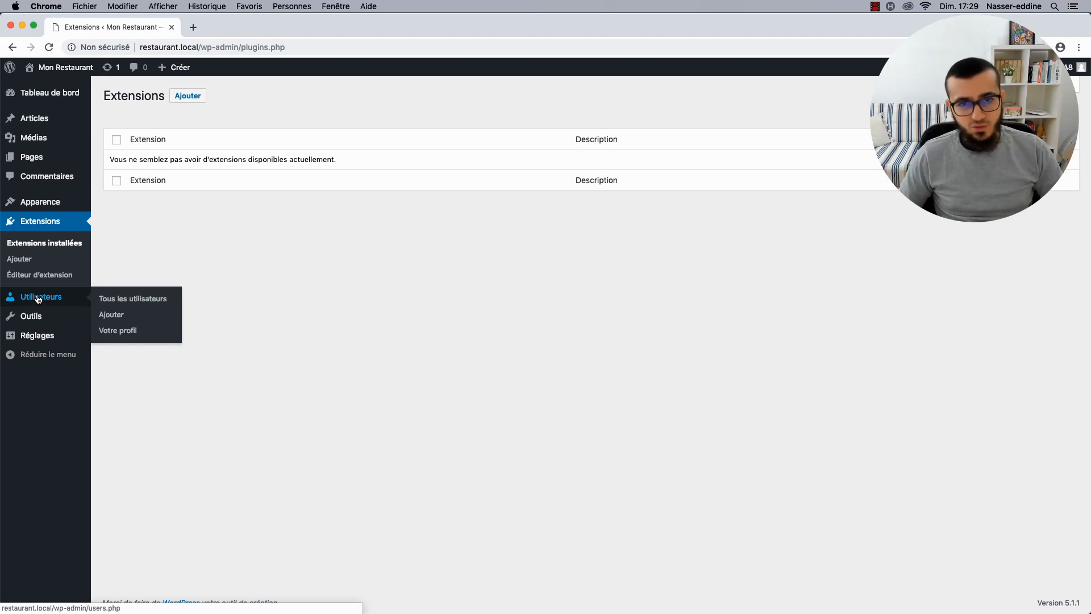
In Votre profil, enter the user's first name and last name, and replace the nickname.
click(111, 329)
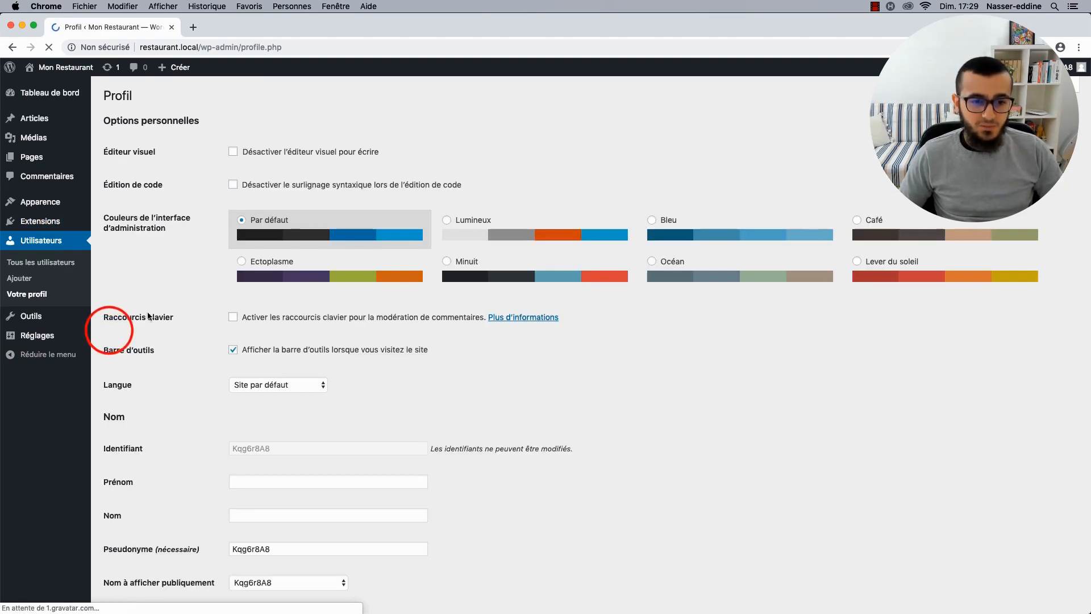
scroll(202, 373, down, 5)
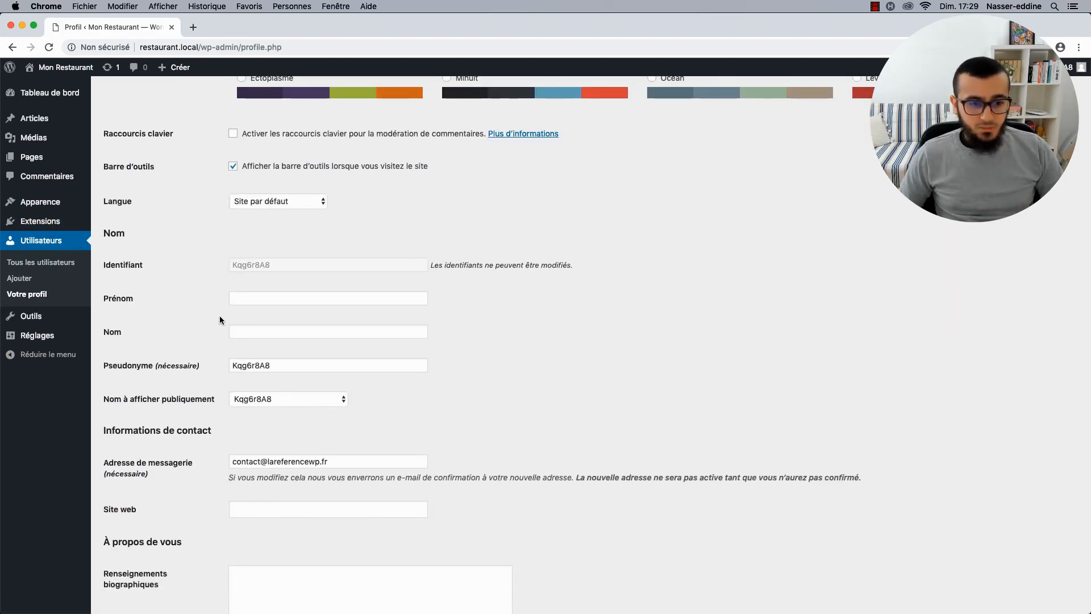
scroll(212, 315, down, 1)
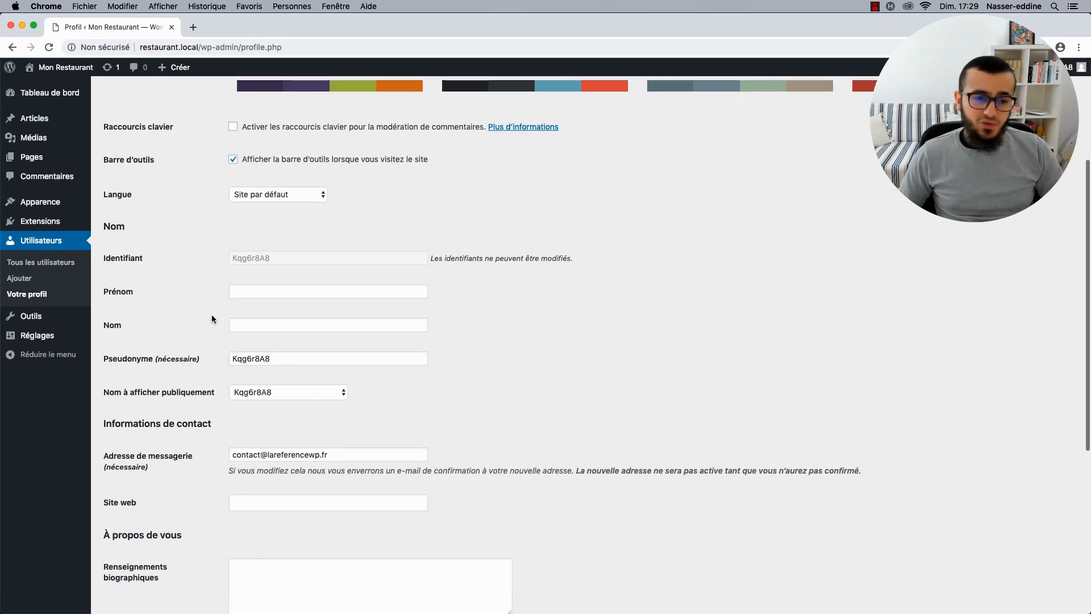
click(246, 297)
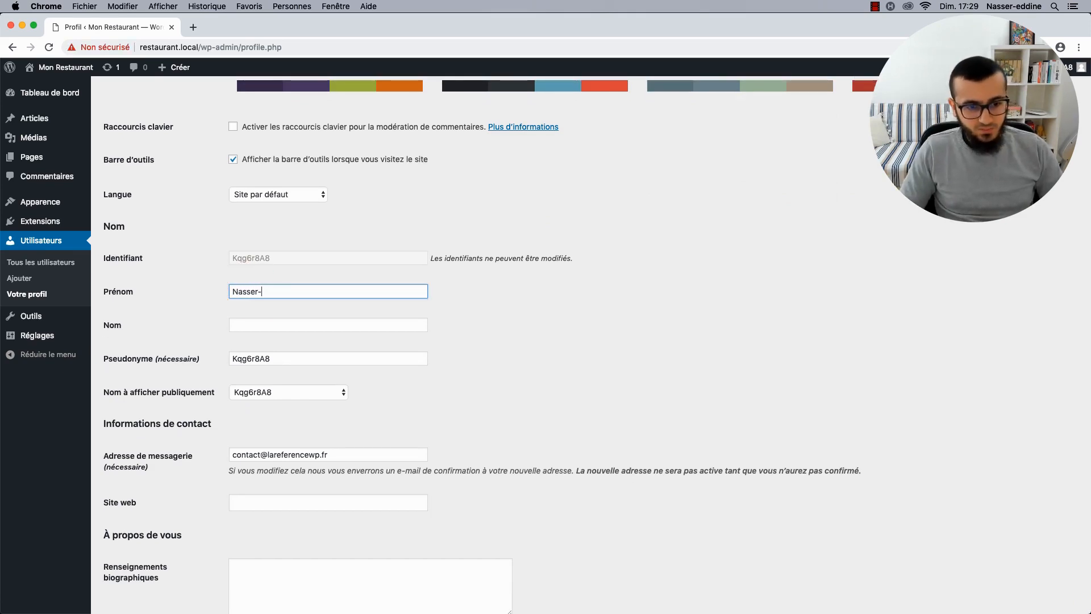
key(Tab)
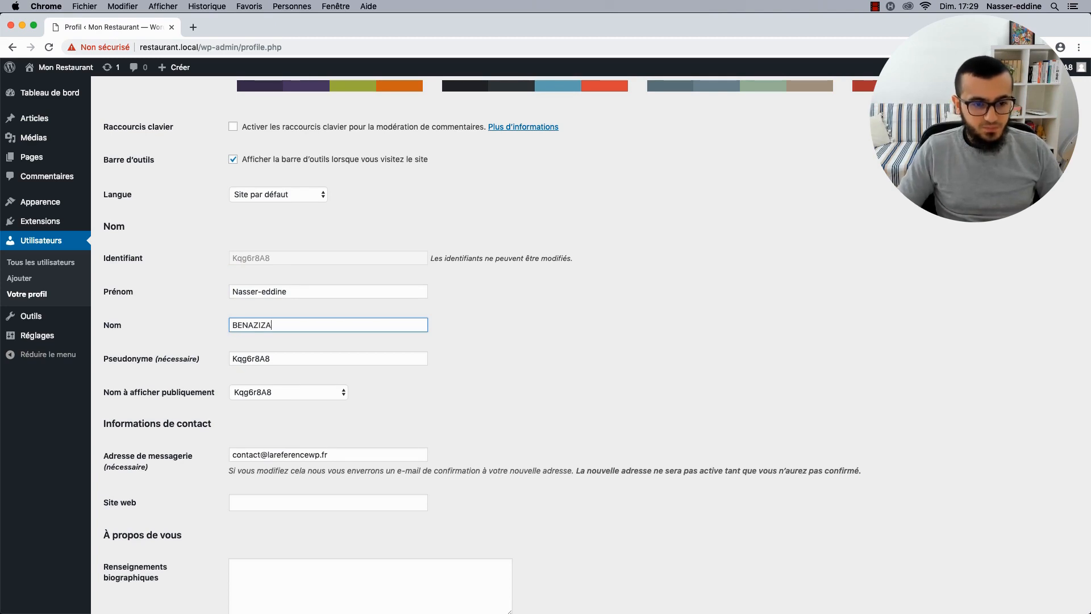
double_click(262, 356)
key(BackSpace)
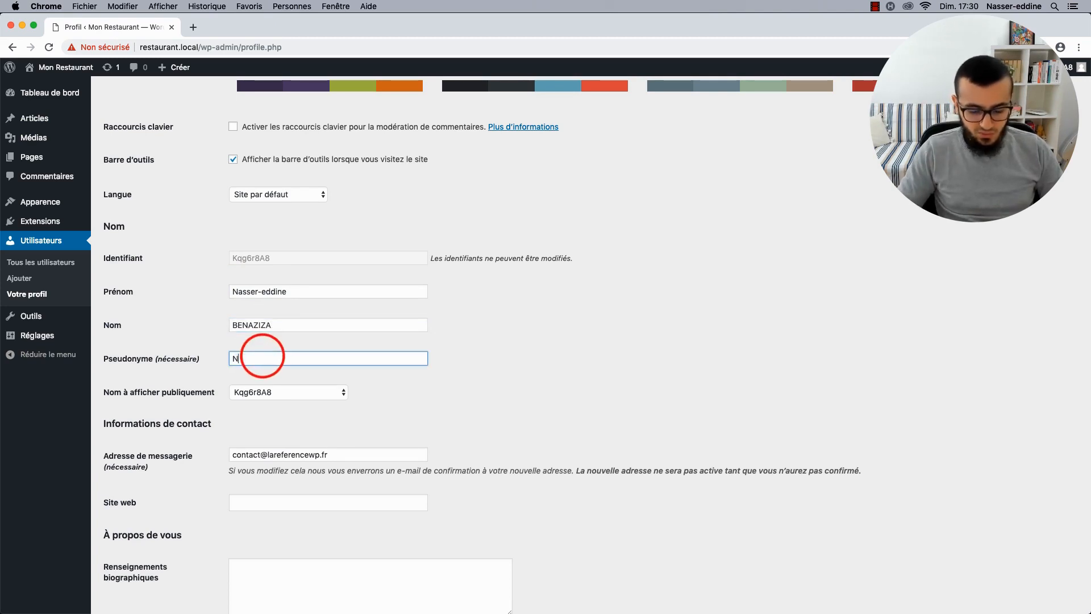
text(Nasser-eddine)
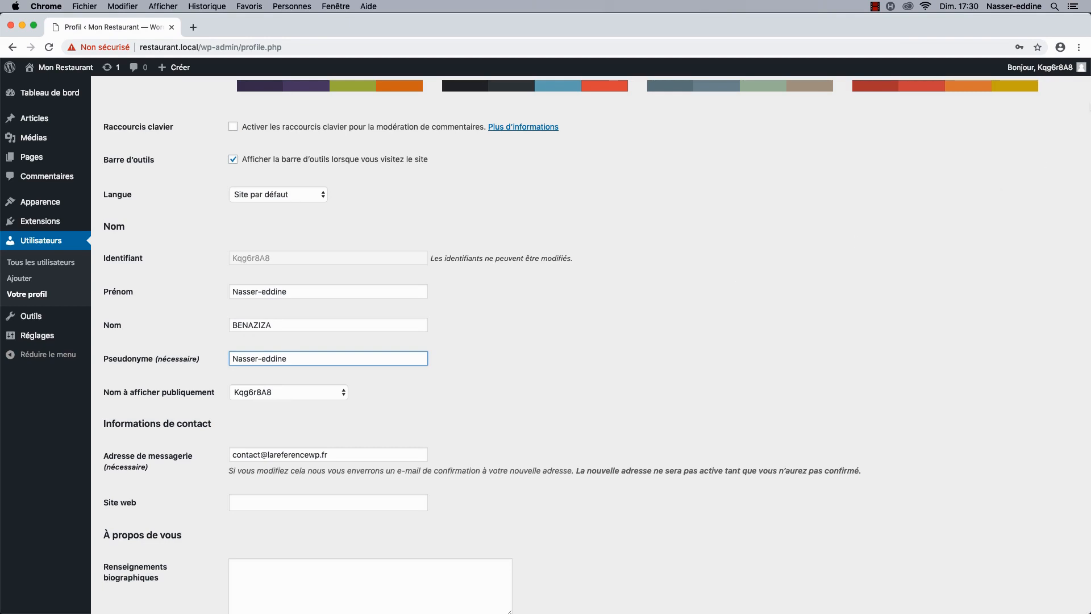
Set 'Nom à afficher publiquement' to the first name and save the profile.
mouse_move(1062, 72)
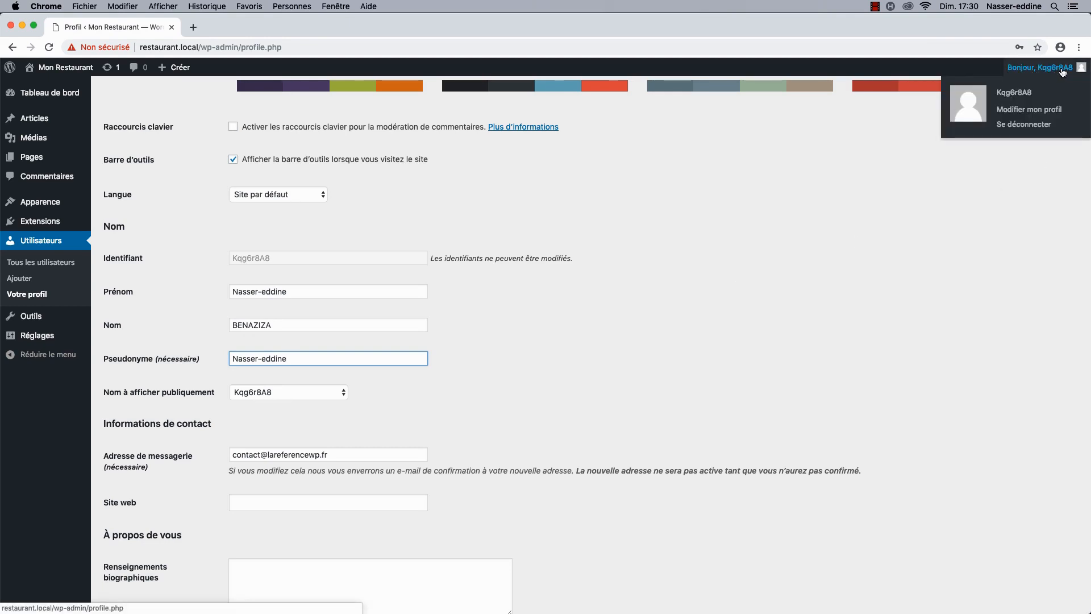
click(256, 392)
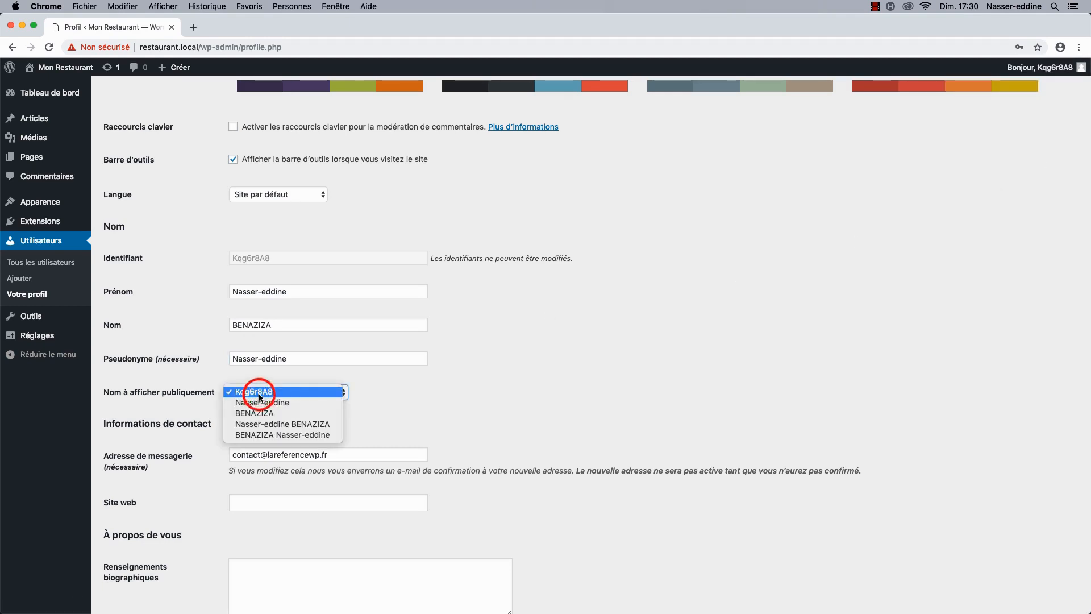
click(254, 403)
scroll(391, 401, down, 5)
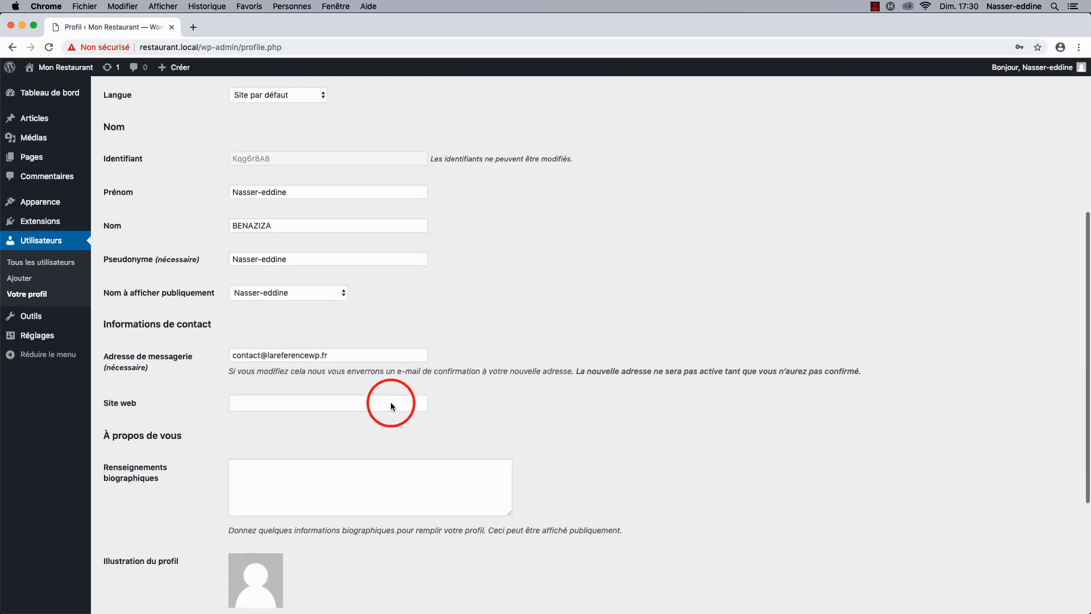
mouse_move(1042, 71)
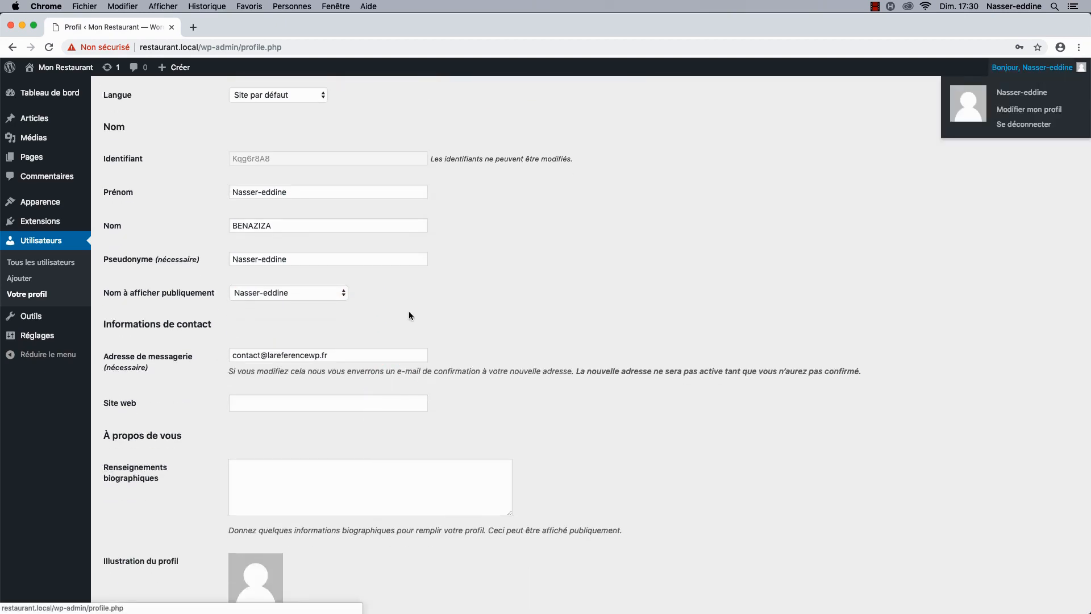
scroll(273, 375, down, 7)
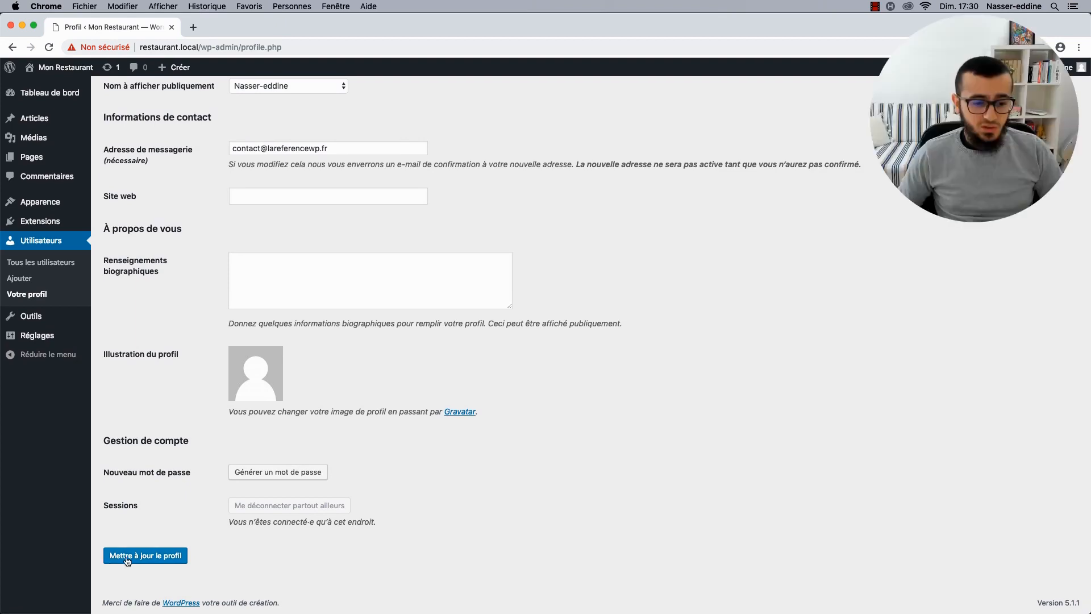
click(127, 560)
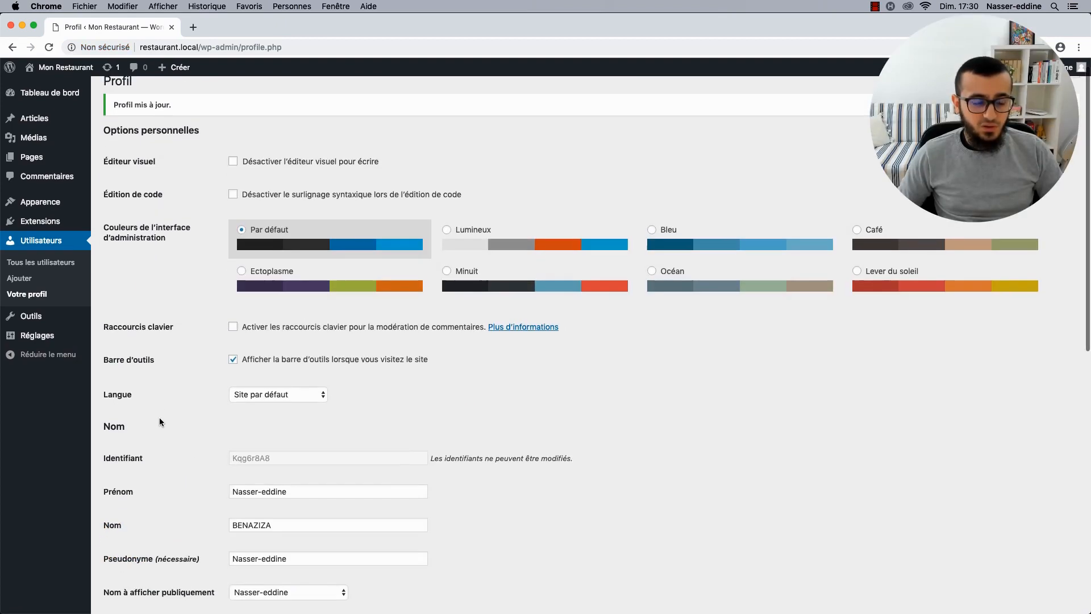
scroll(160, 419, down, 4)
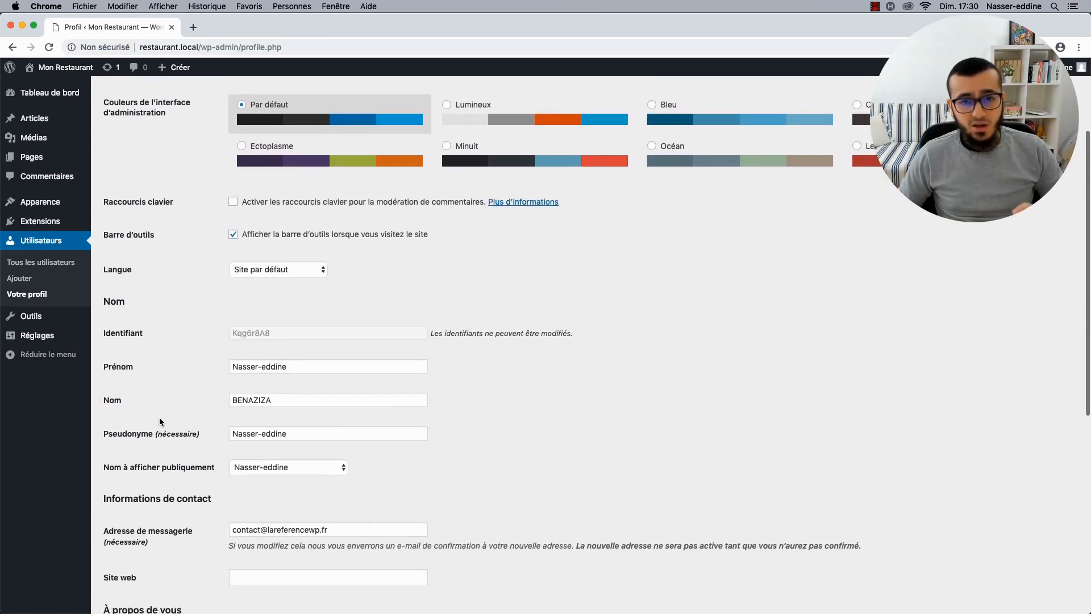
scroll(160, 420, down, 7)
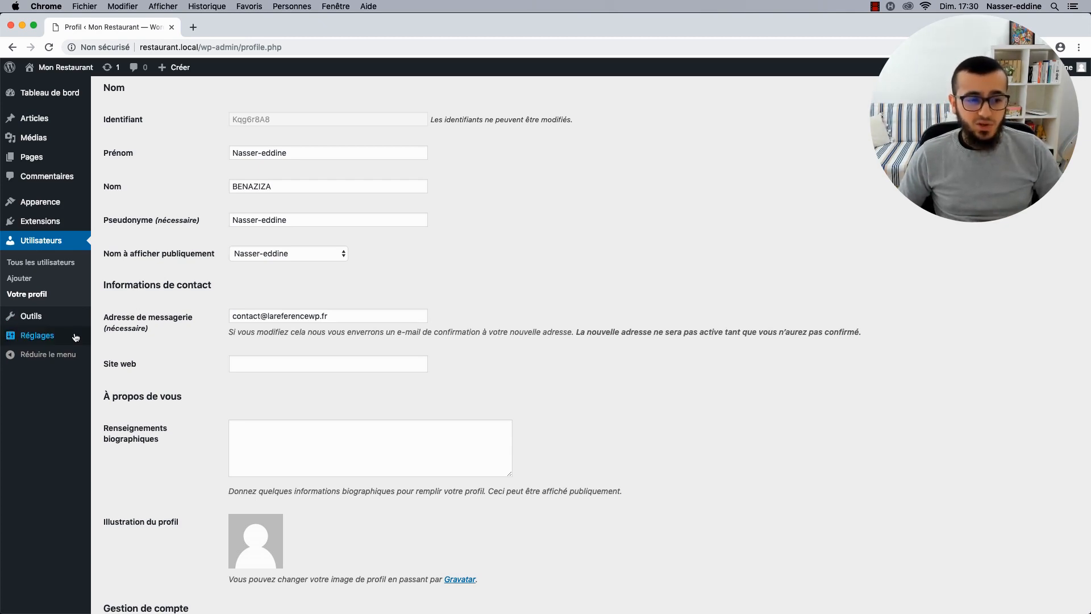
mouse_move(69, 338)
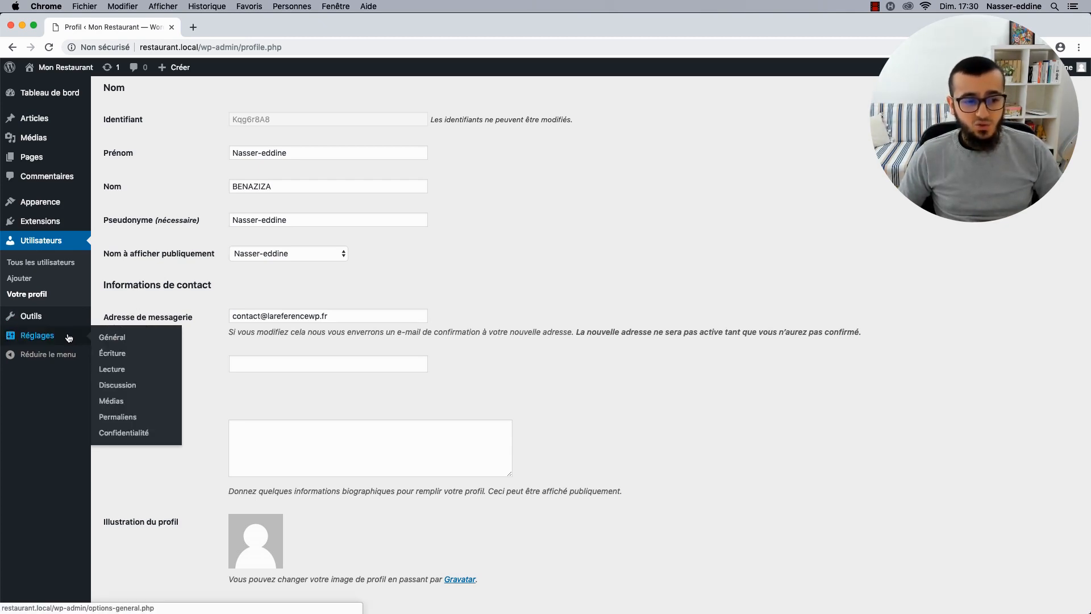
In Permaliens, choose a custom structure of /%postname% without the trailing slash.
click(115, 419)
scroll(149, 382, down, 1)
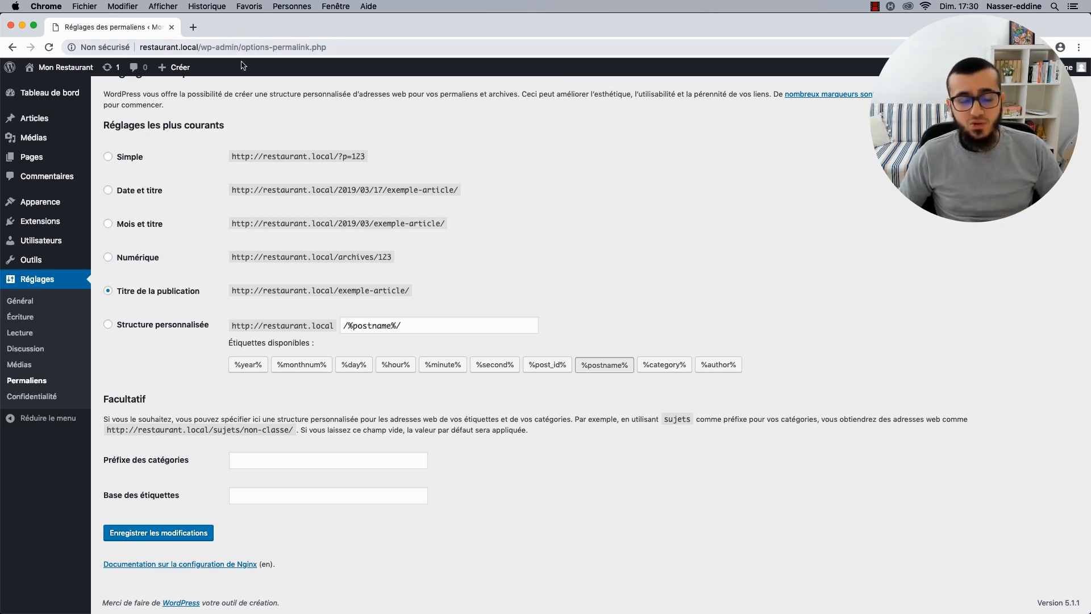
click(108, 325)
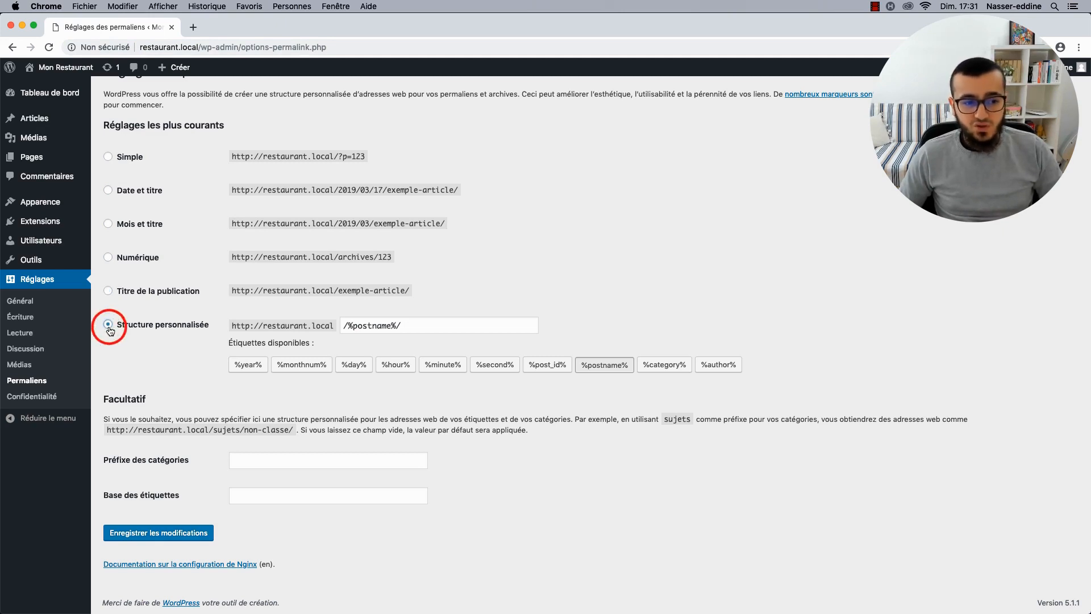
click(417, 326)
key(BackSpace)
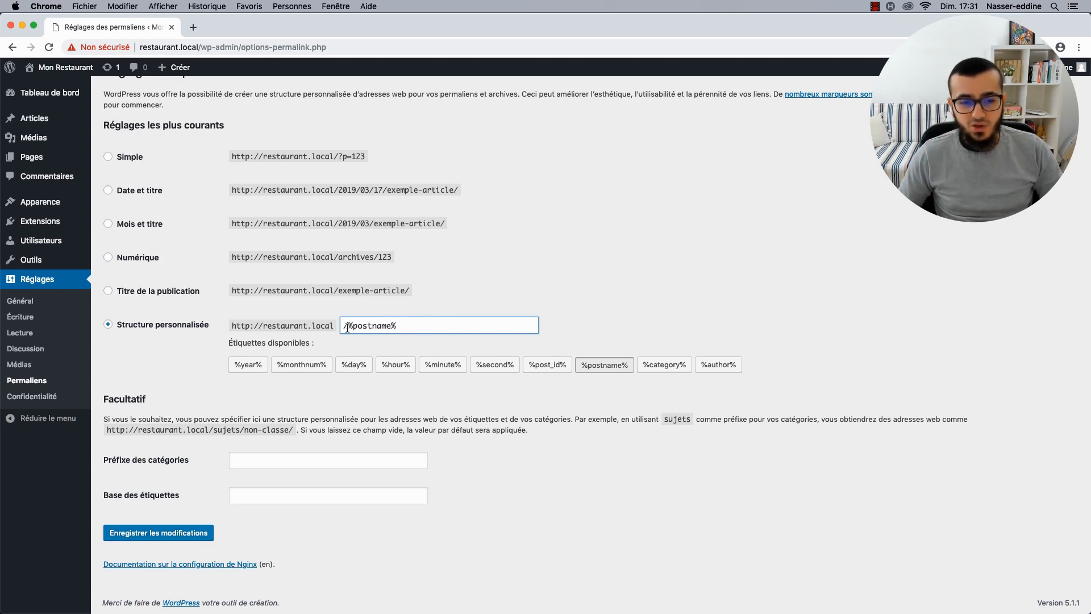
drag(348, 327, 399, 328)
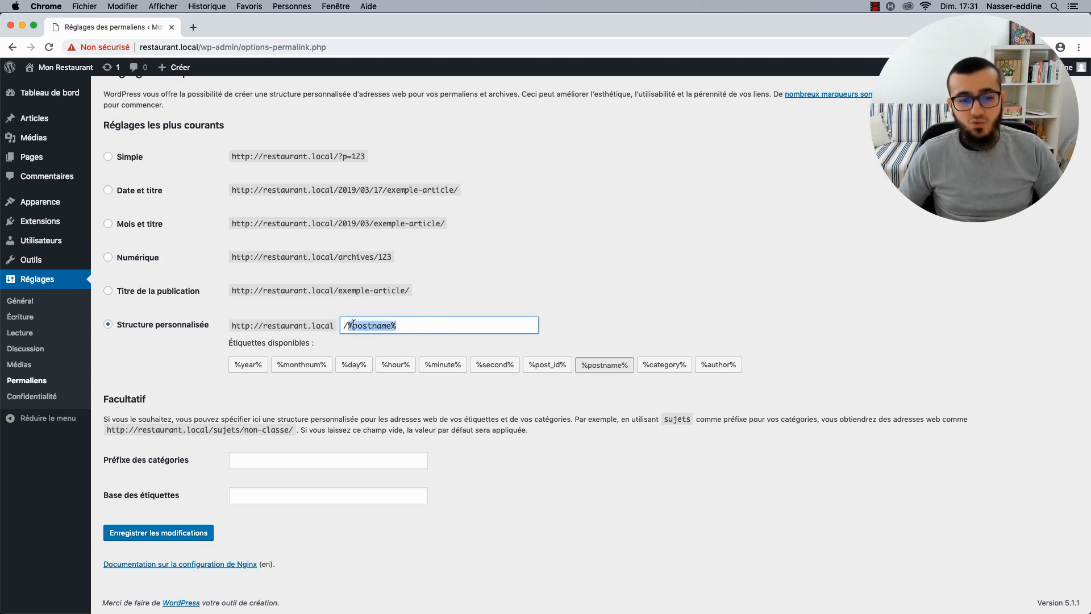
click(398, 327)
scroll(343, 346, down, 1)
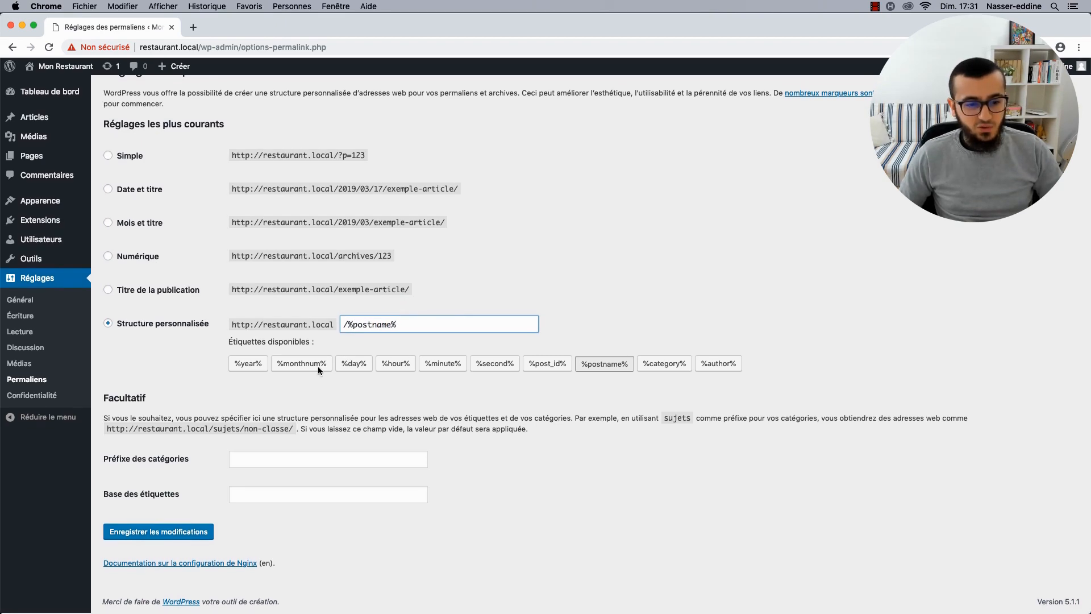
Set the category prefix to categorie and the tag base to etiquette, then save.
click(260, 460)
text(categorie)
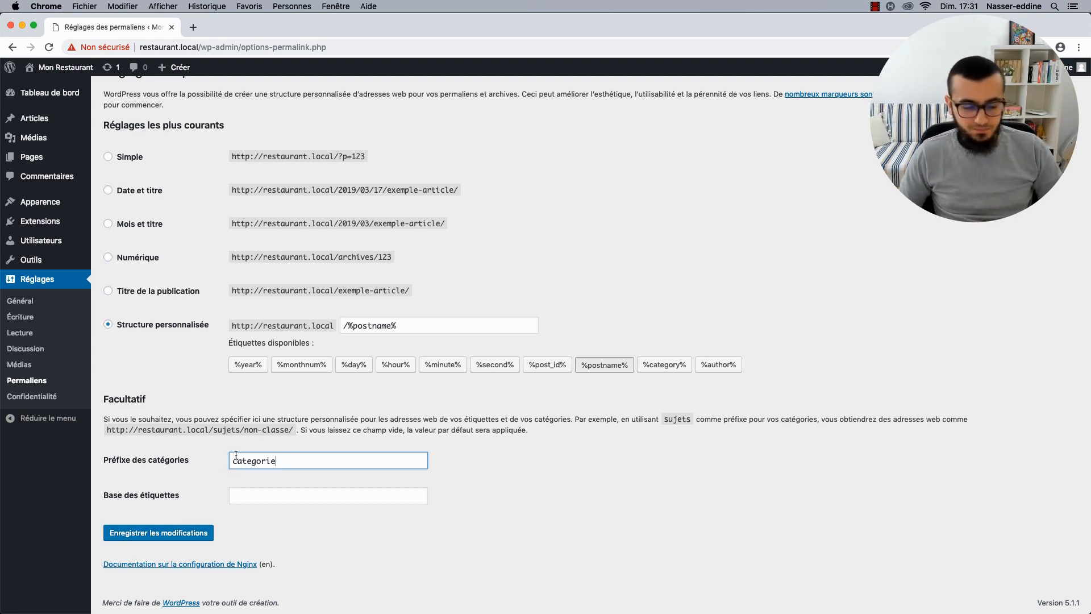
key(super+a)
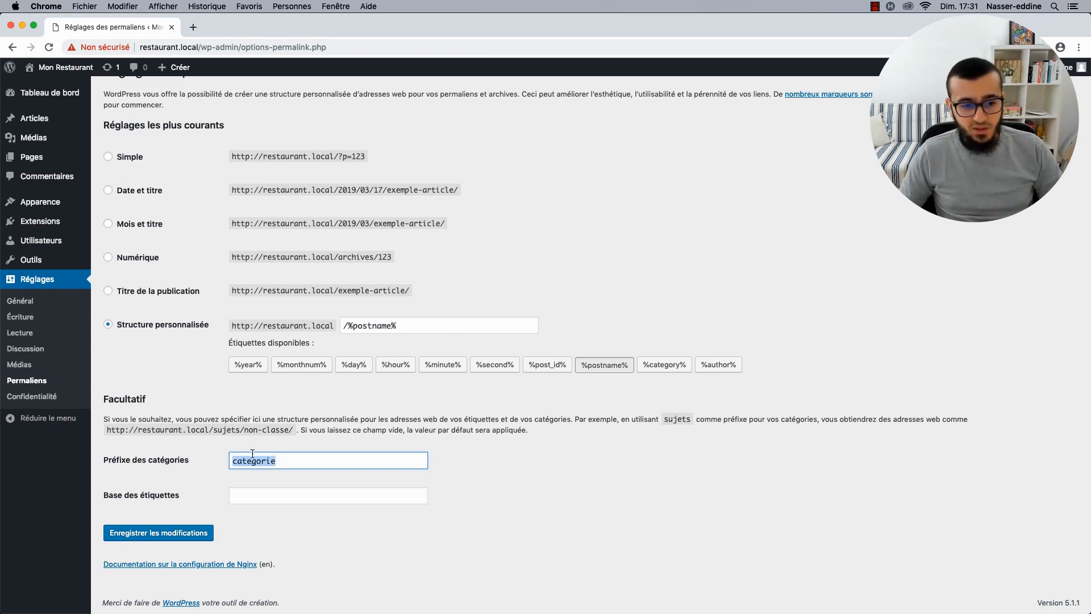
text(cato)
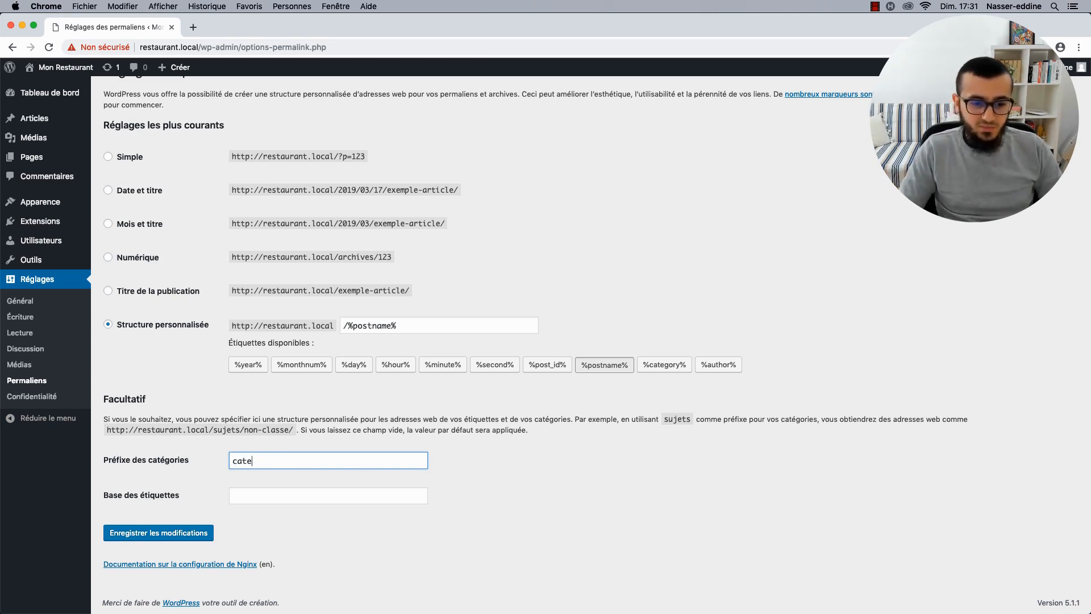
key(super+a)
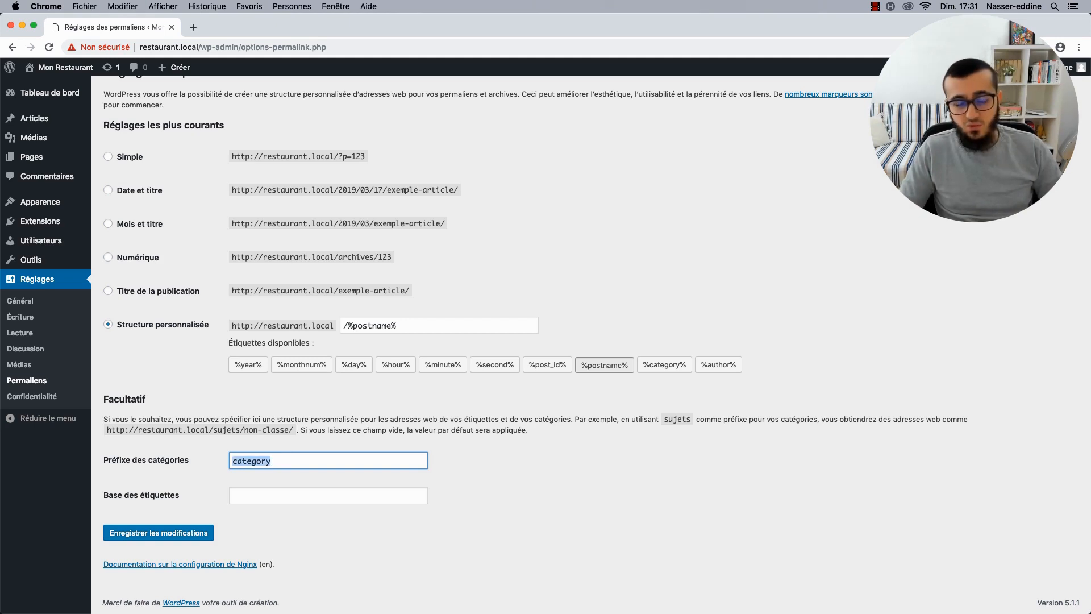
text(c)
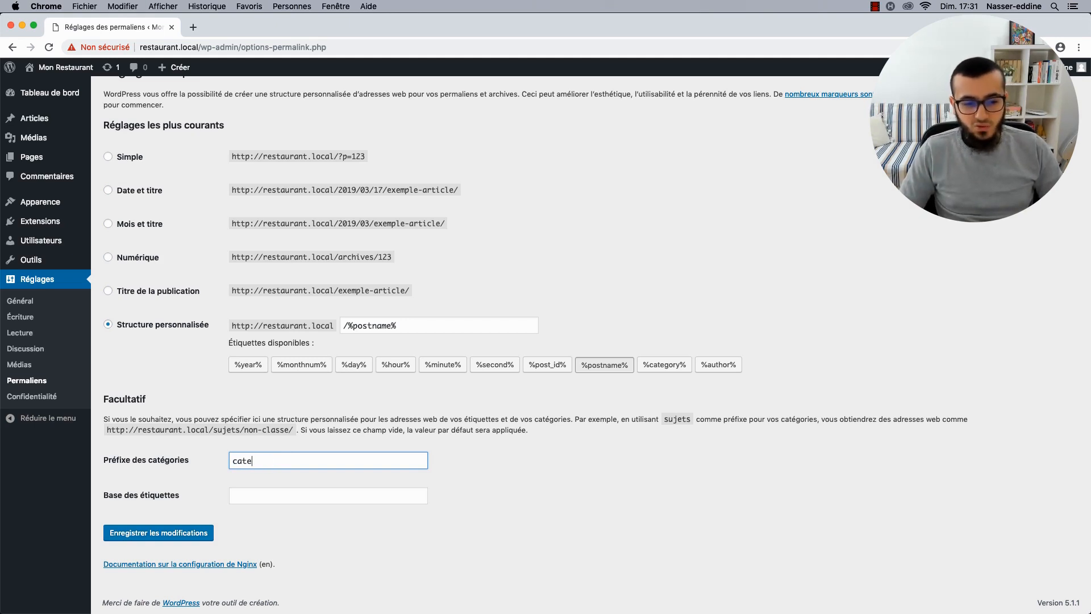
click(242, 459)
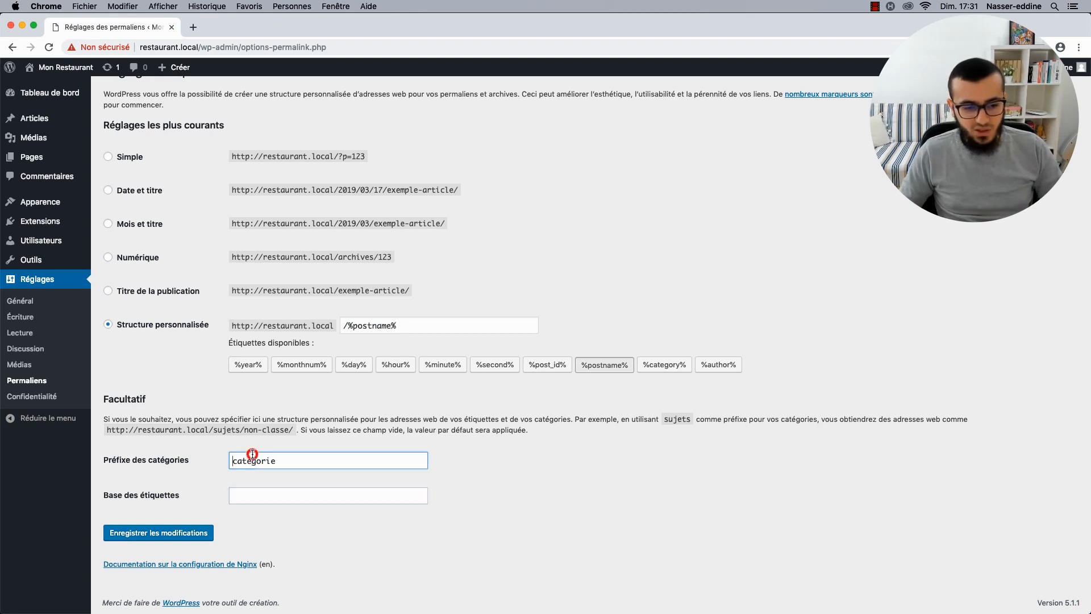
click(247, 494)
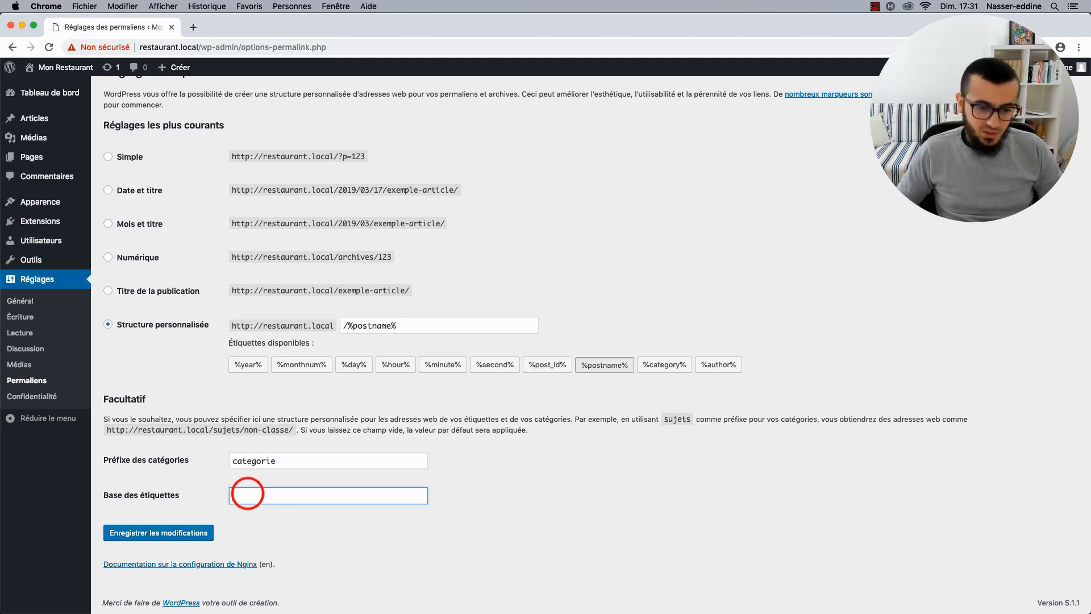
text(etiquette)
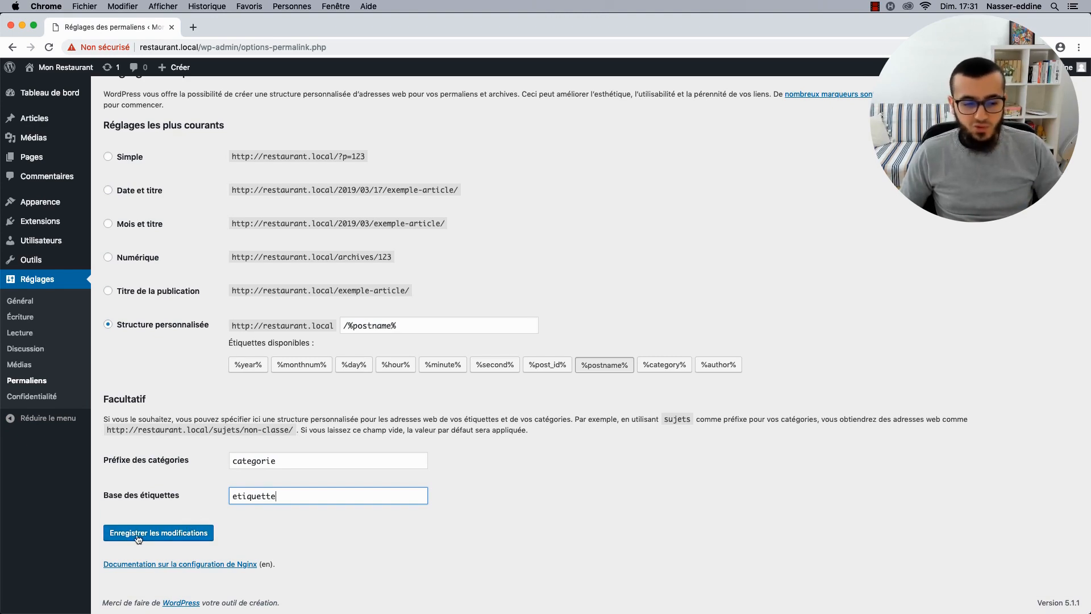
click(159, 535)
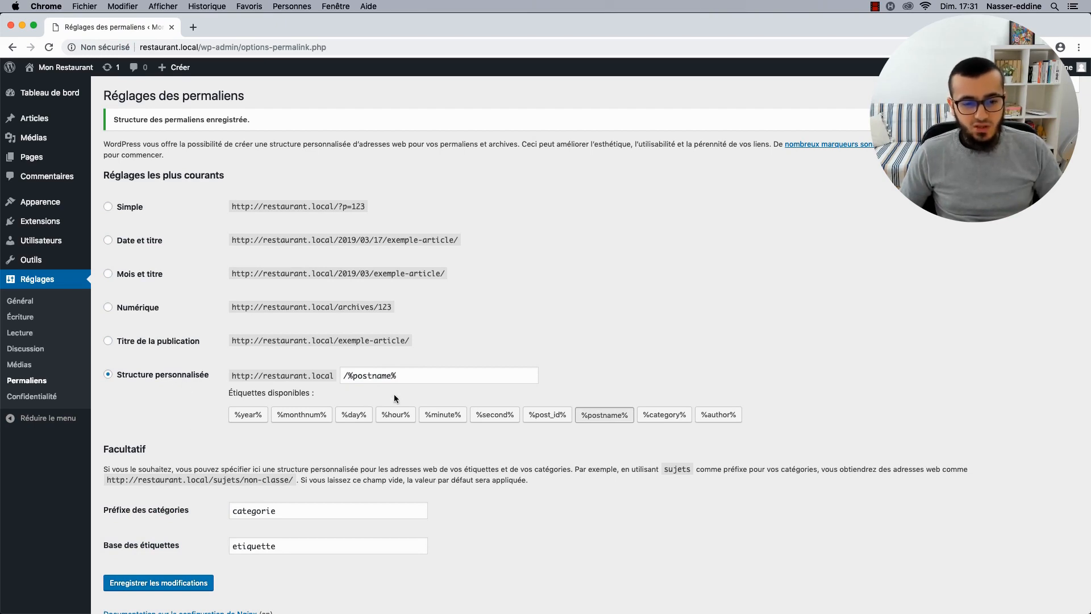
Browse the Mon Restaurant front page, then open the WordPress updates page.
click(73, 69)
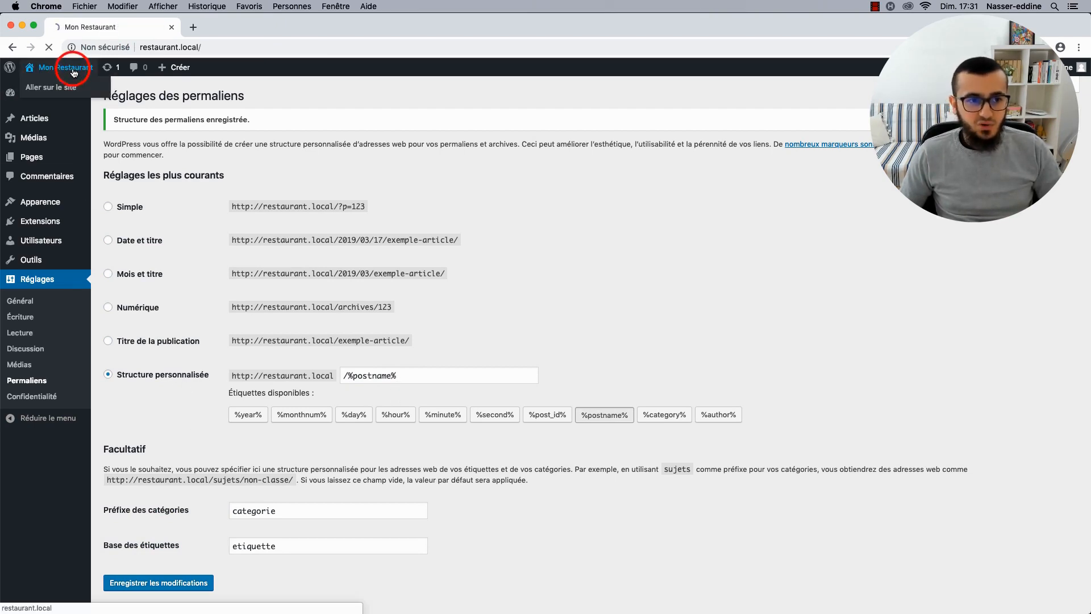
scroll(244, 296, down, 5)
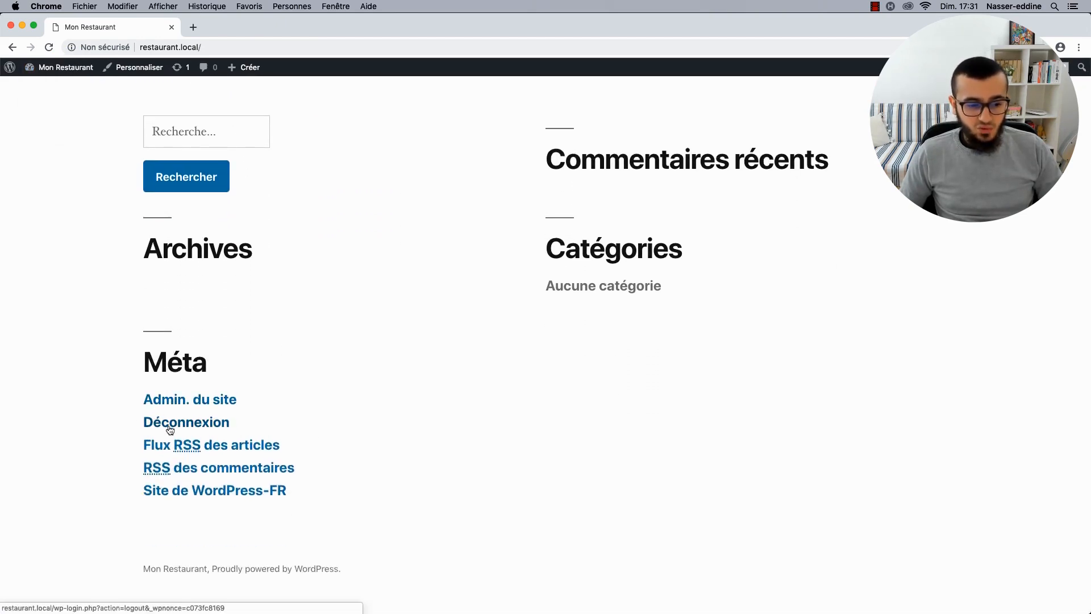
scroll(60, 420, up, 5)
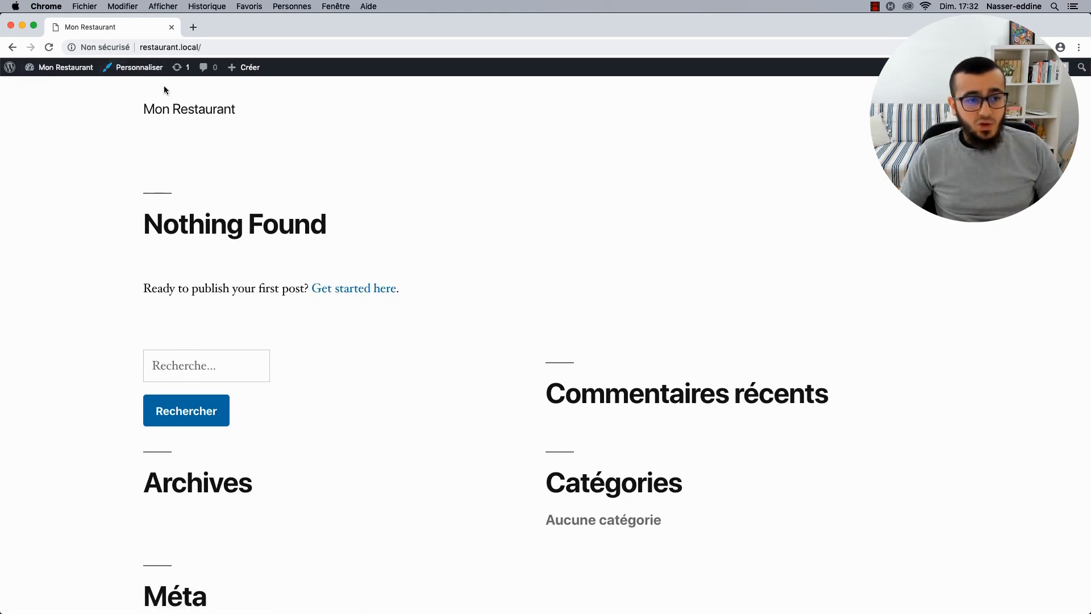
click(184, 76)
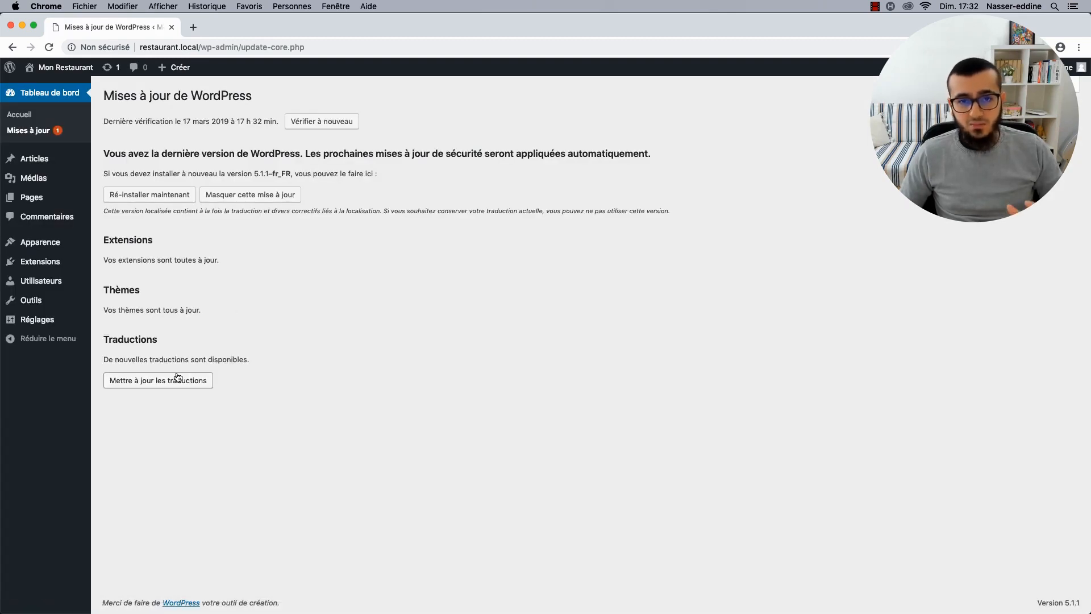
Install the Twenty Nineteen (fr_FR) translation update and go back to the dashboard.
click(152, 380)
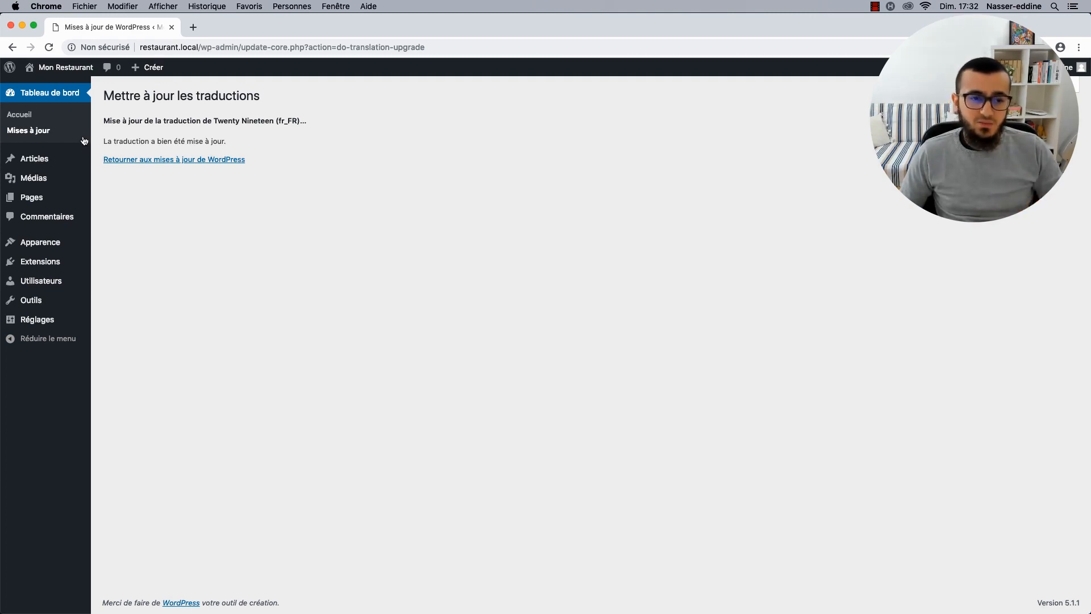
click(20, 115)
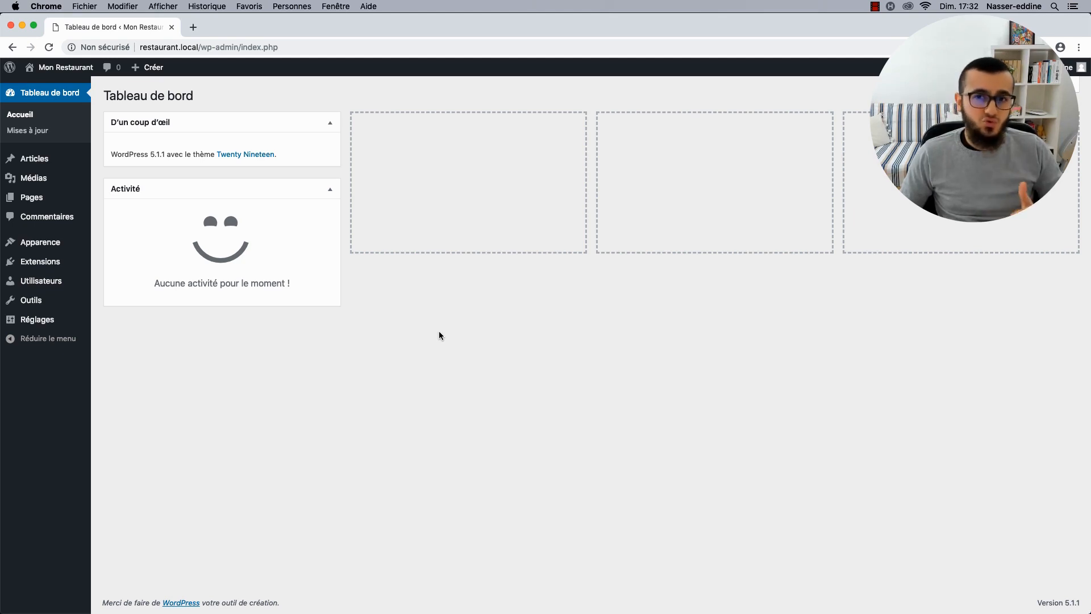
Search the theme directory for Astra and install it, then open a new browser tab.
mouse_move(40, 242)
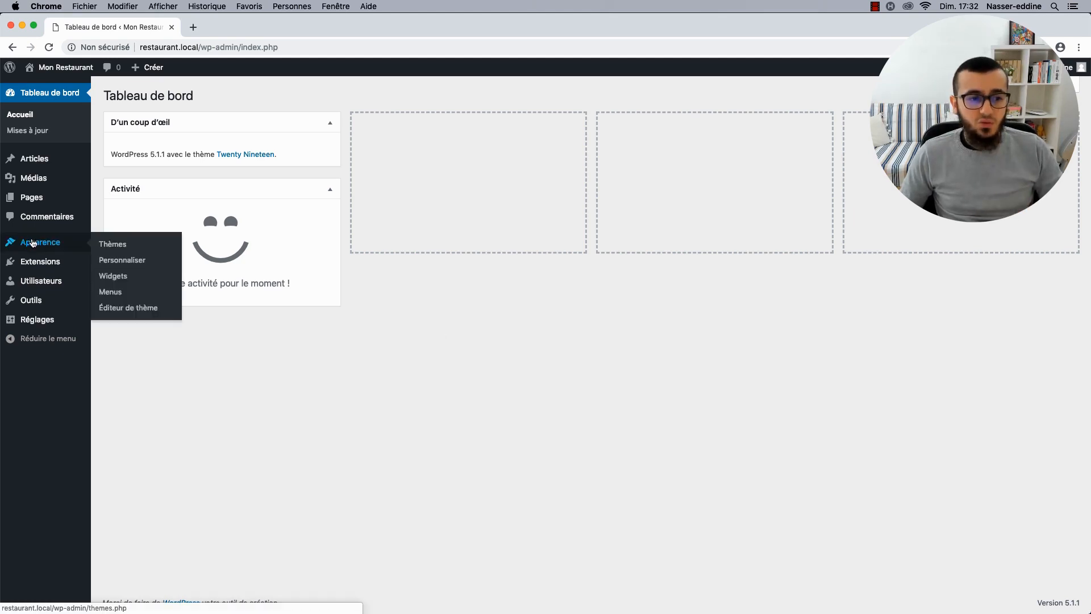
click(108, 240)
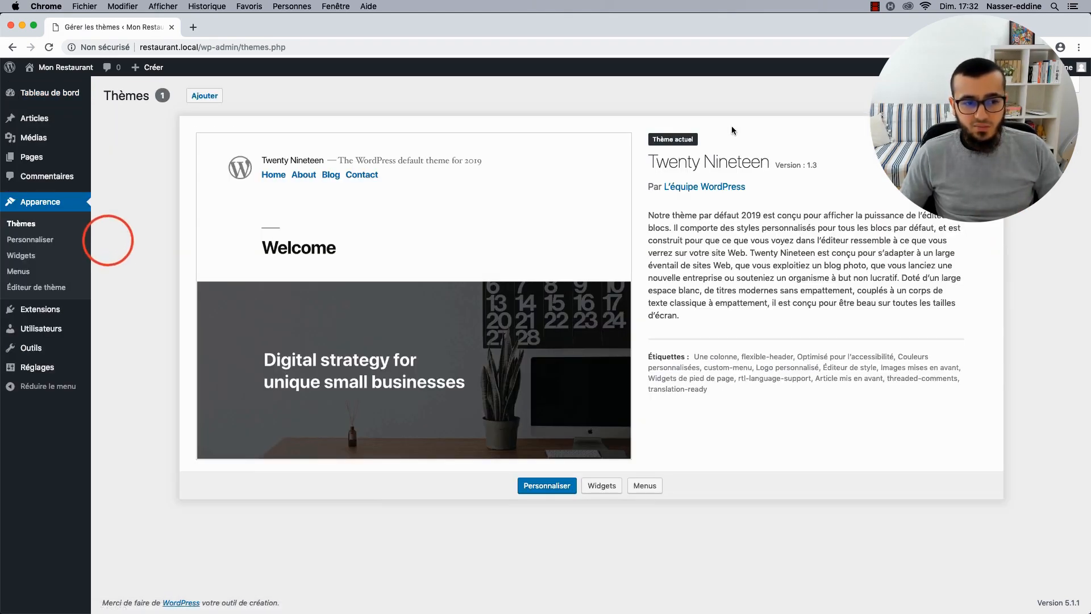
click(212, 97)
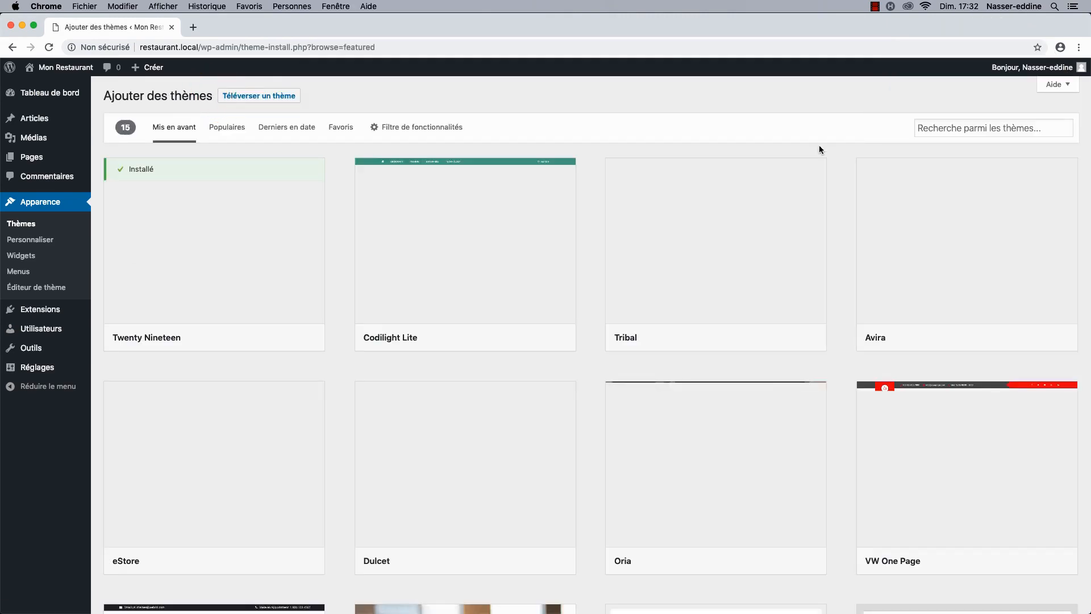
click(952, 132)
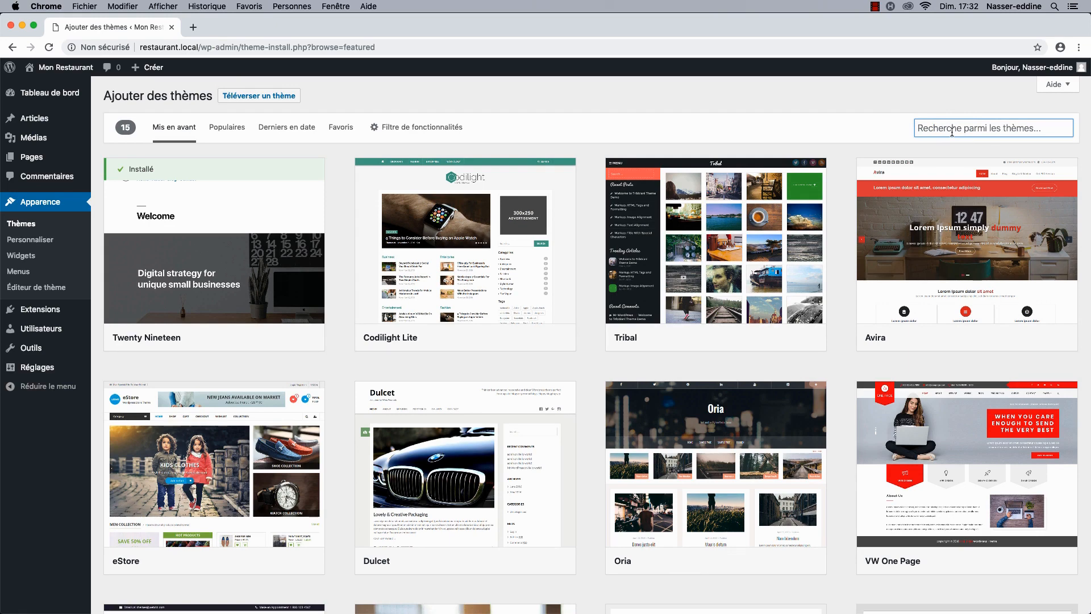
text(A)
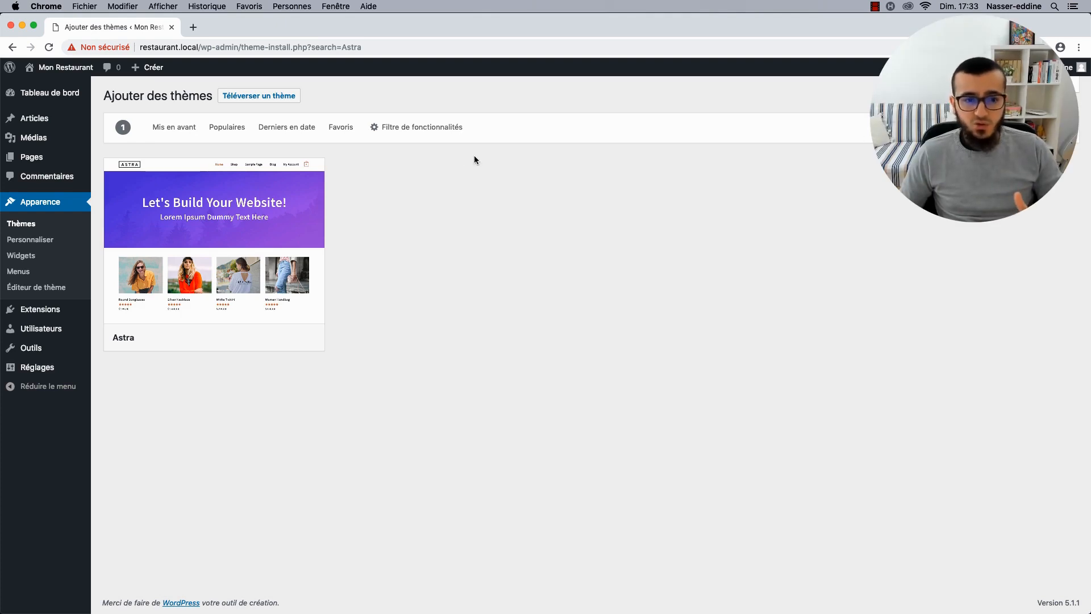
mouse_move(208, 244)
click(242, 337)
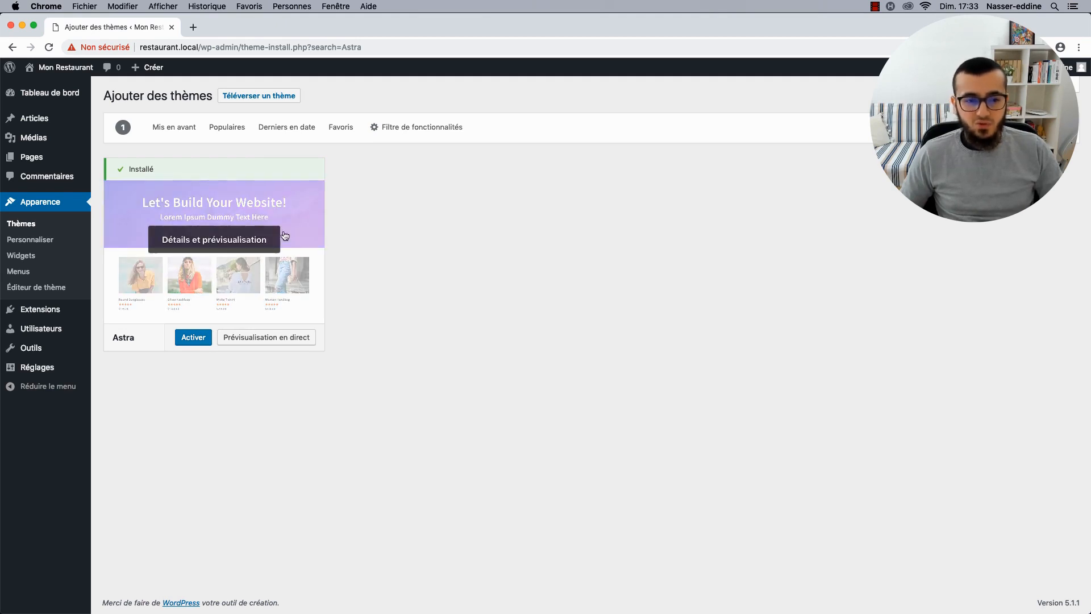
click(194, 27)
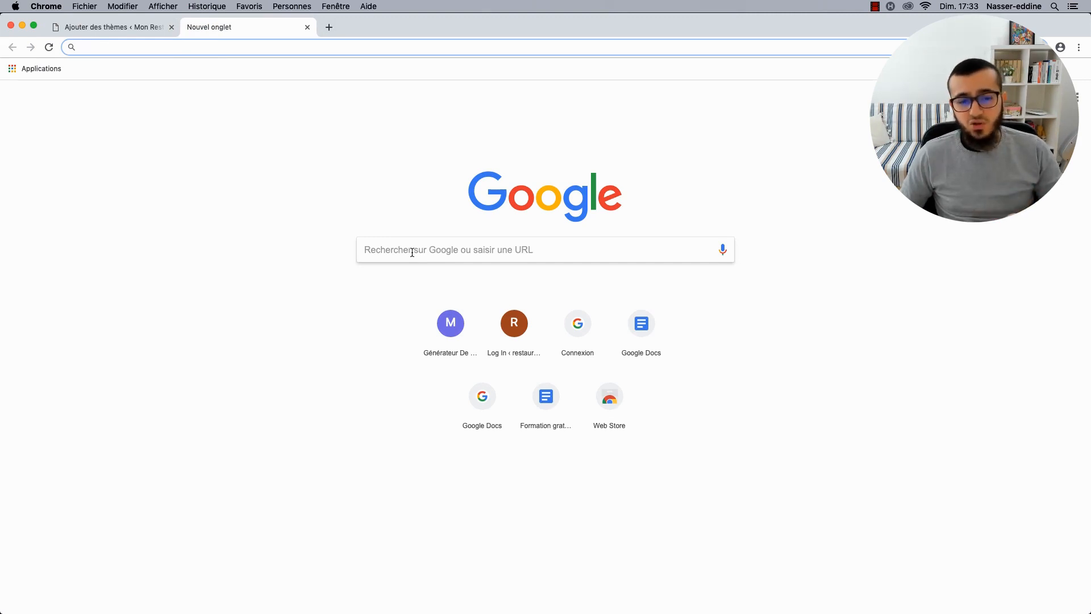
Search the web for 'wpastra child theme' and open the Astra child theme generator.
click(412, 251)
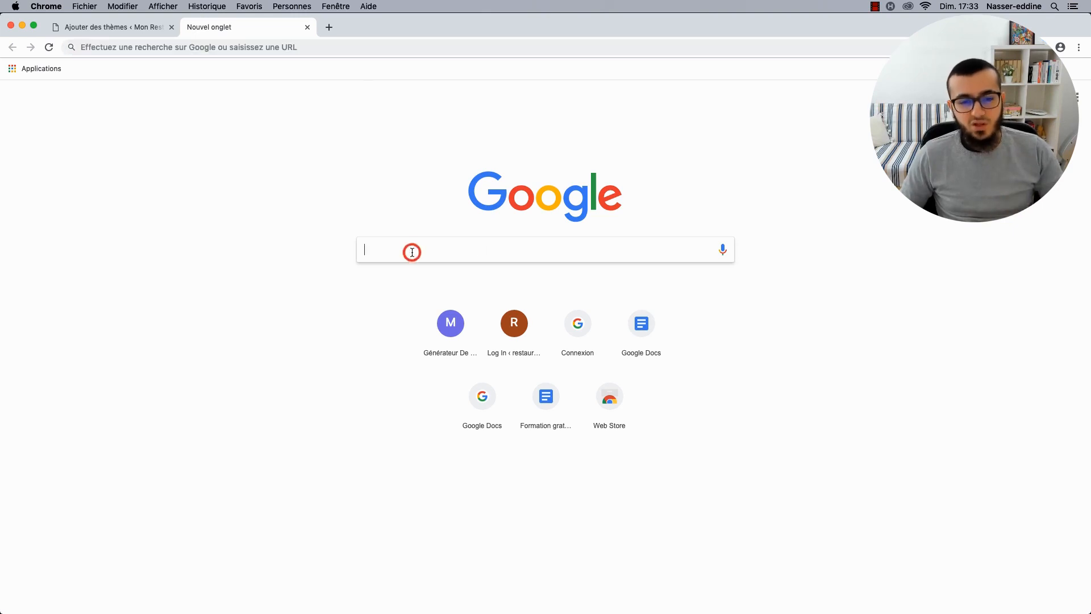
text(wpas)
text(tr)
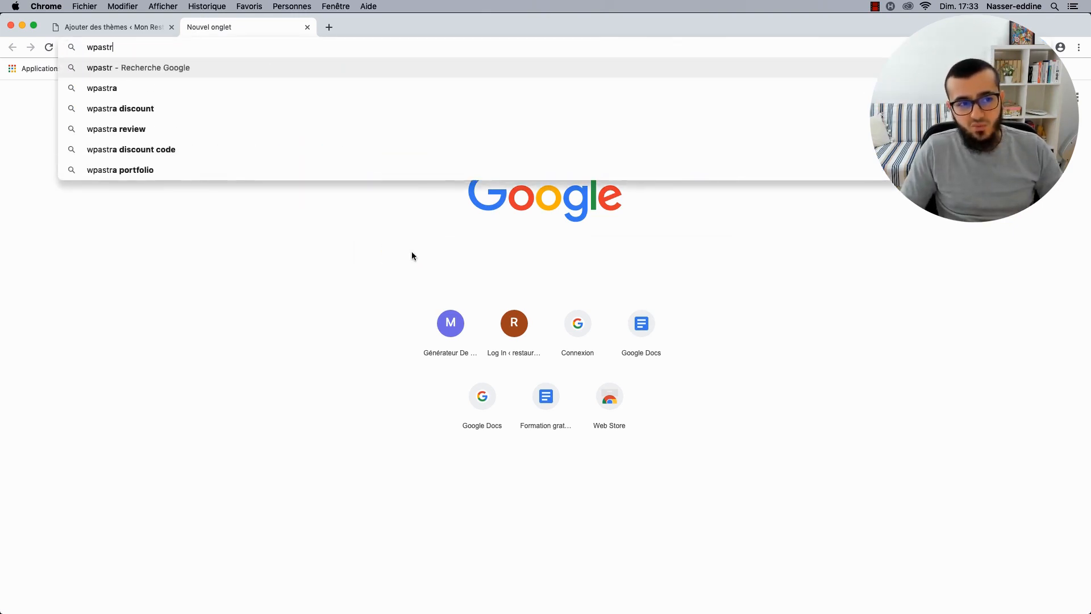
text(a child theme)
key(Return)
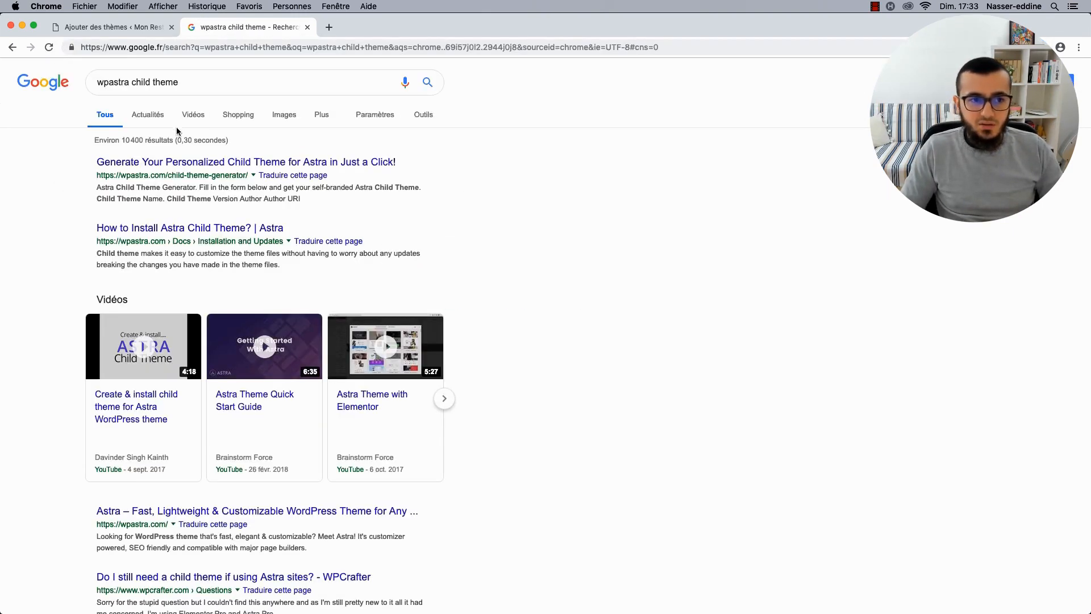
click(135, 164)
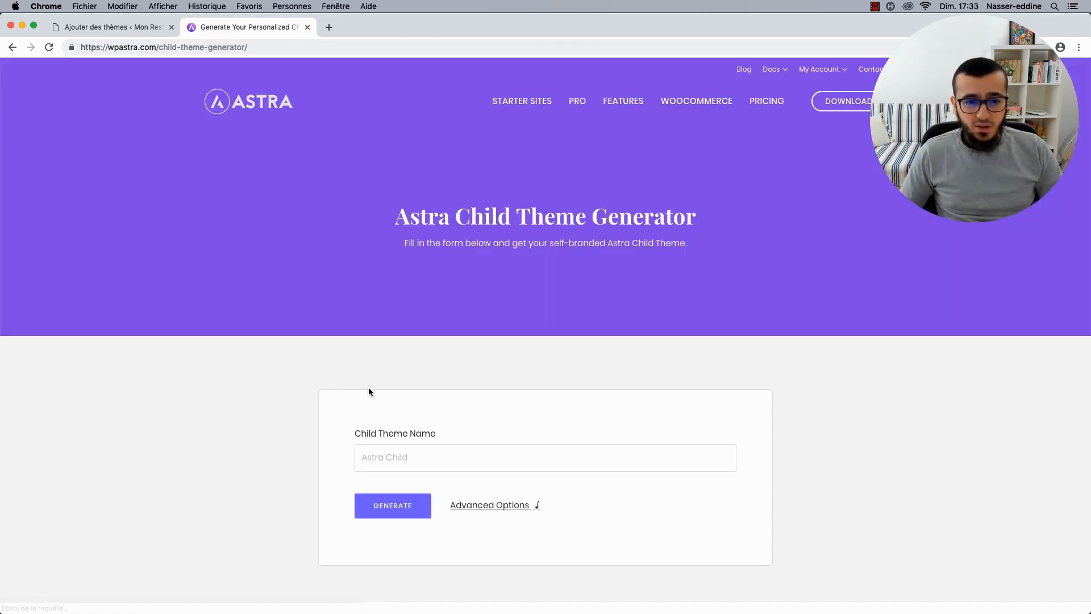
Generate a child theme named Restaurant, download astra-child.zip, and return to the WordPress tab.
double_click(350, 433)
click(401, 436)
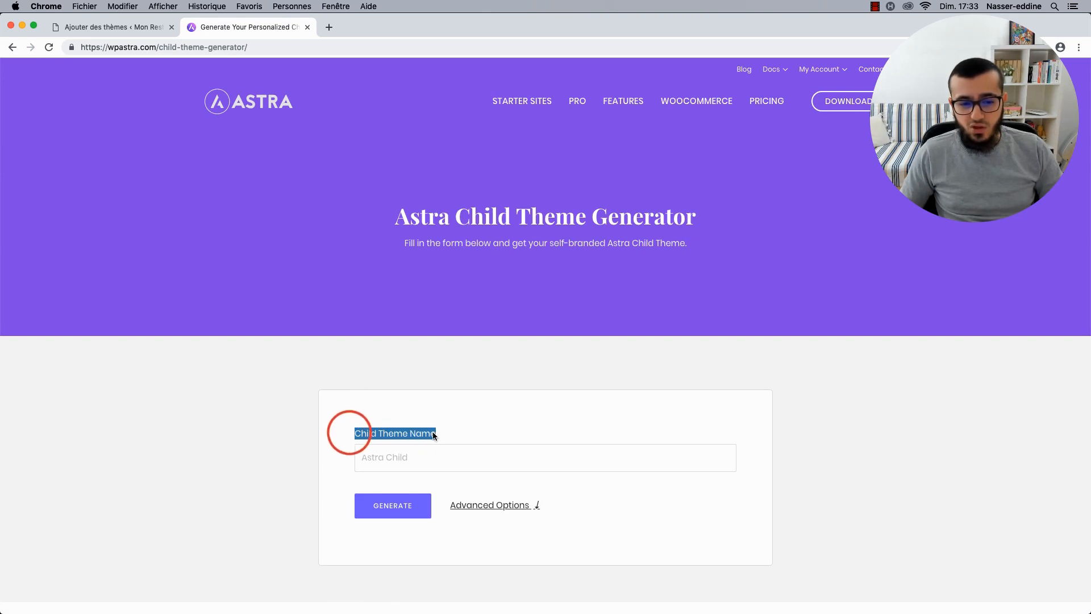
click(393, 452)
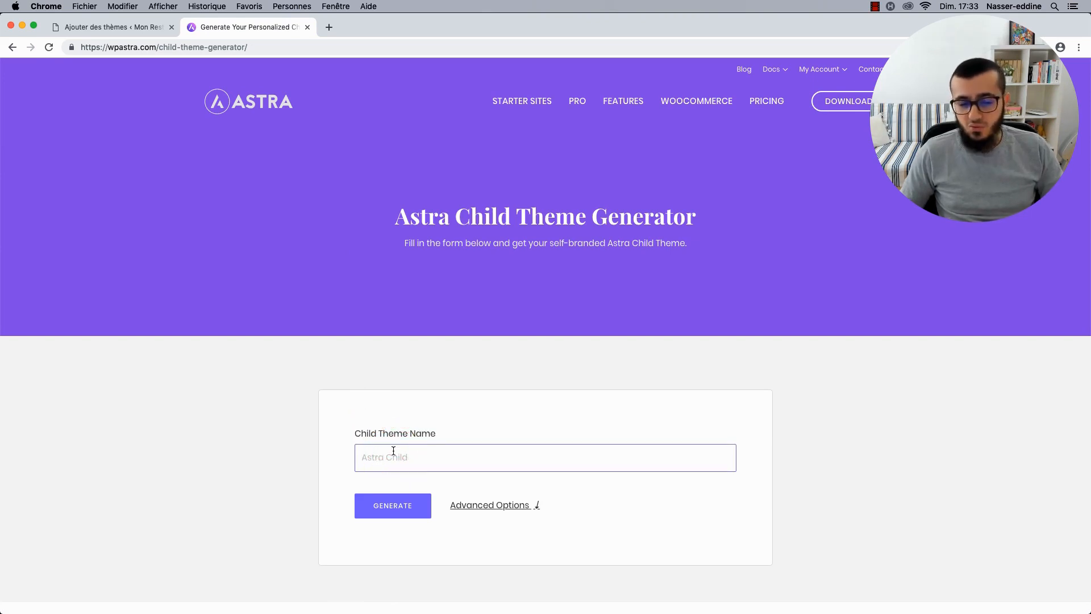
text(Resta)
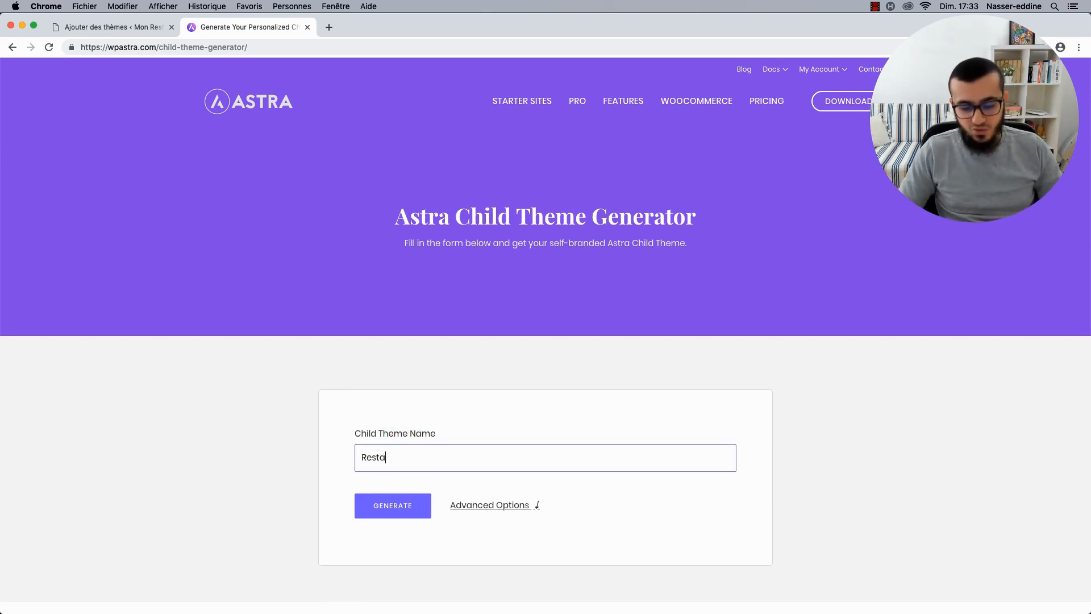
text(urant)
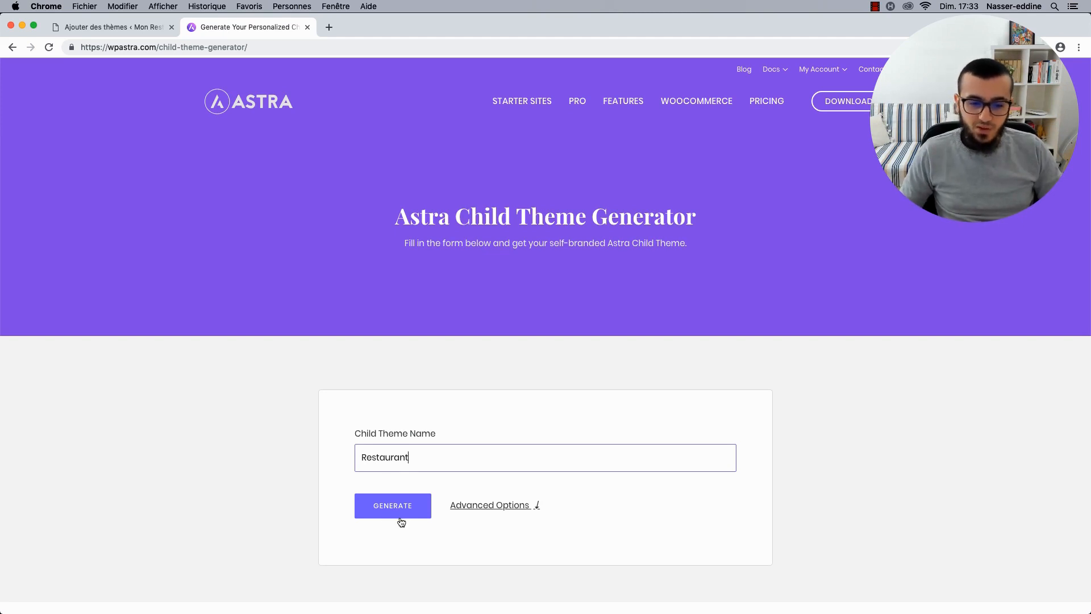
click(494, 505)
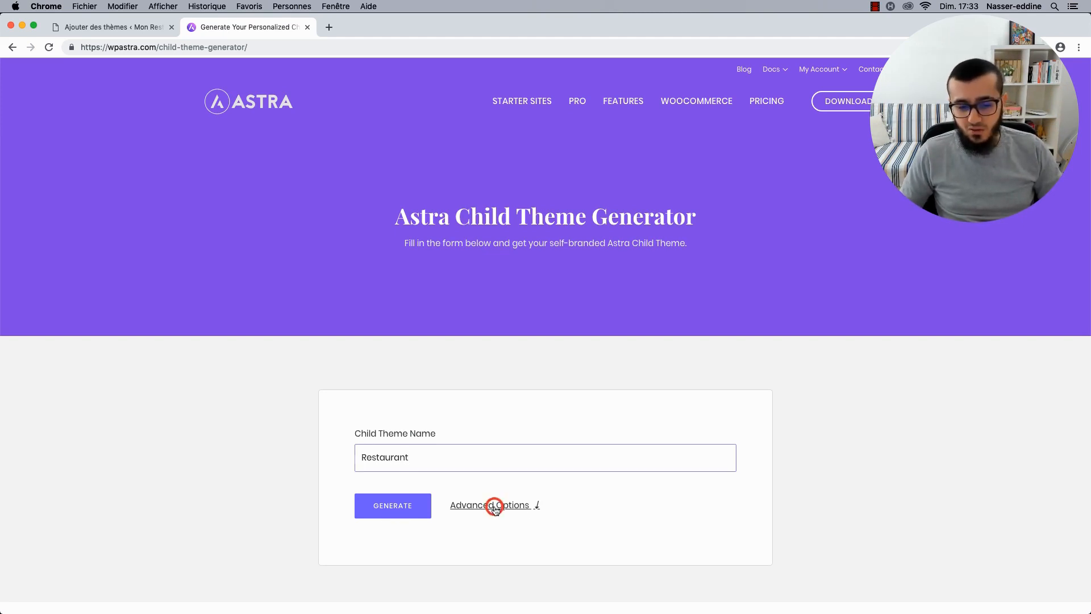
scroll(398, 455, down, 5)
scroll(475, 350, down, 2)
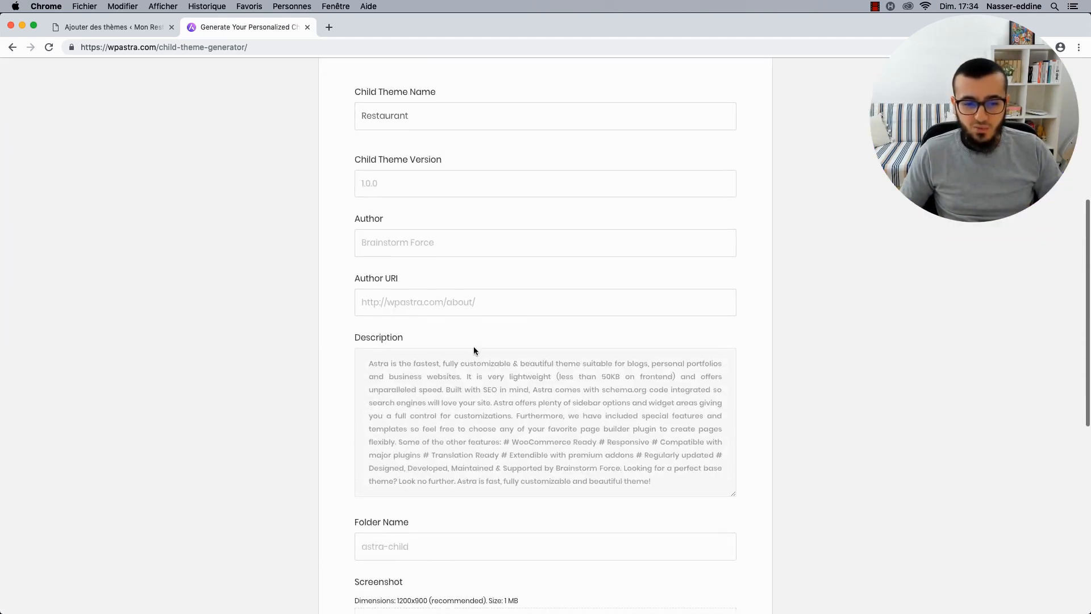
scroll(398, 364, down, 3)
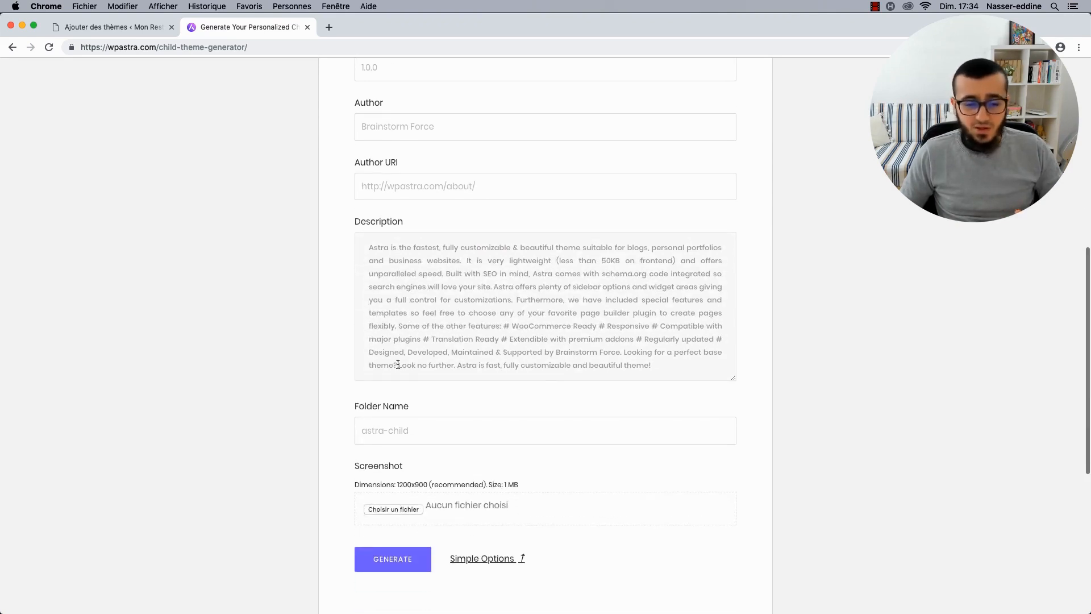
scroll(376, 413, down, 2)
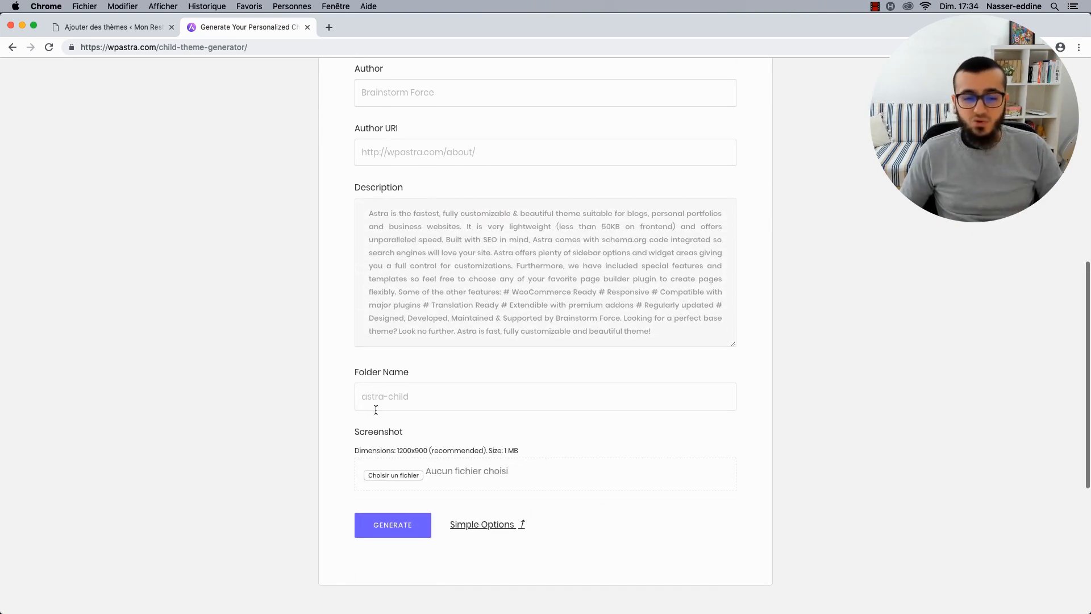
click(377, 526)
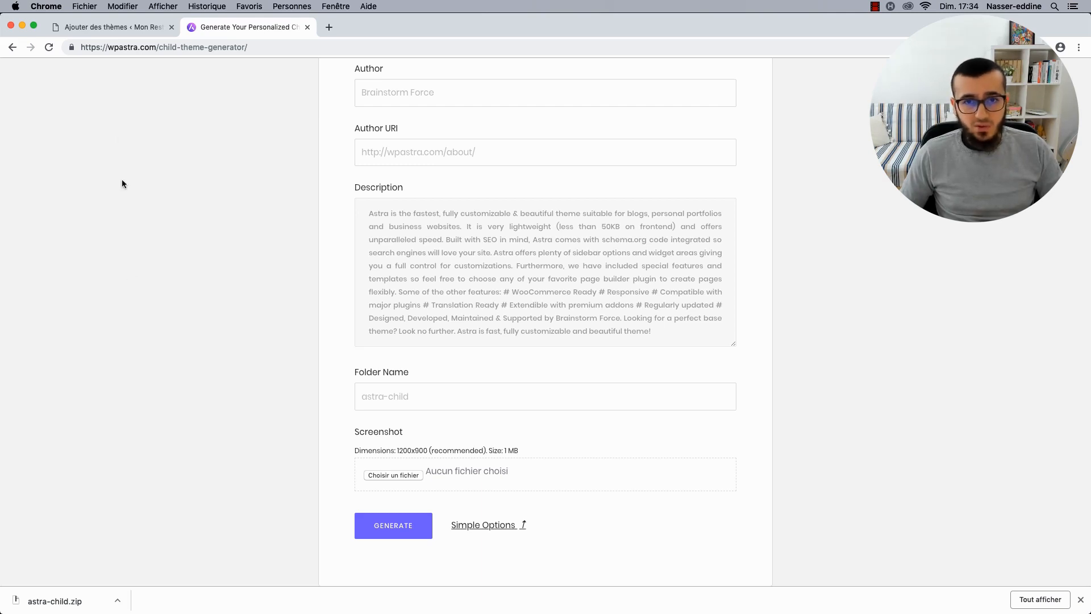
click(90, 27)
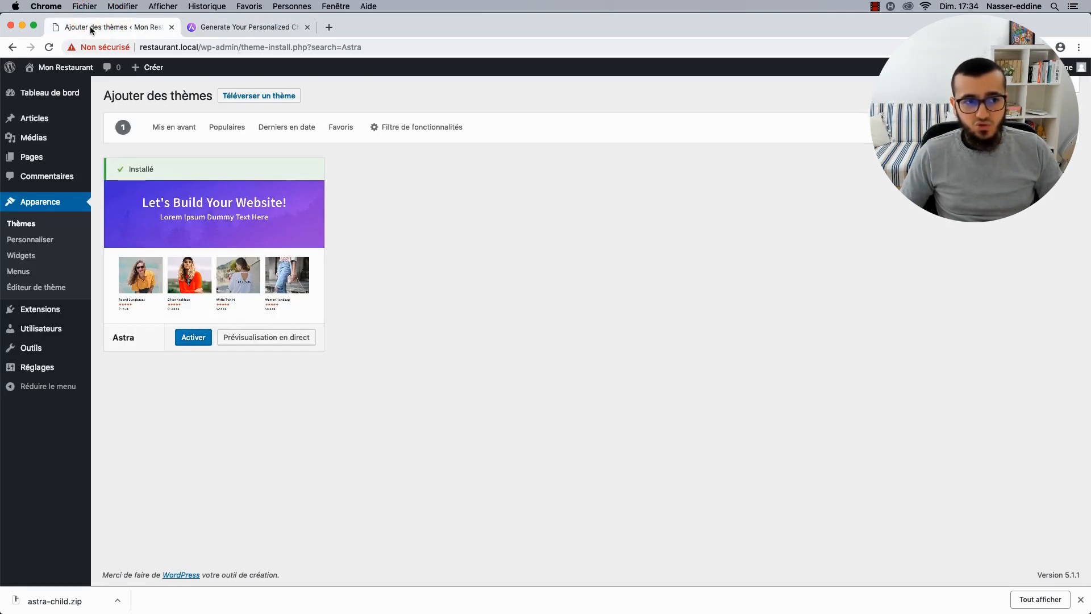
Upload and install astra-child.zip, then activate the Restaurant child theme.
click(253, 101)
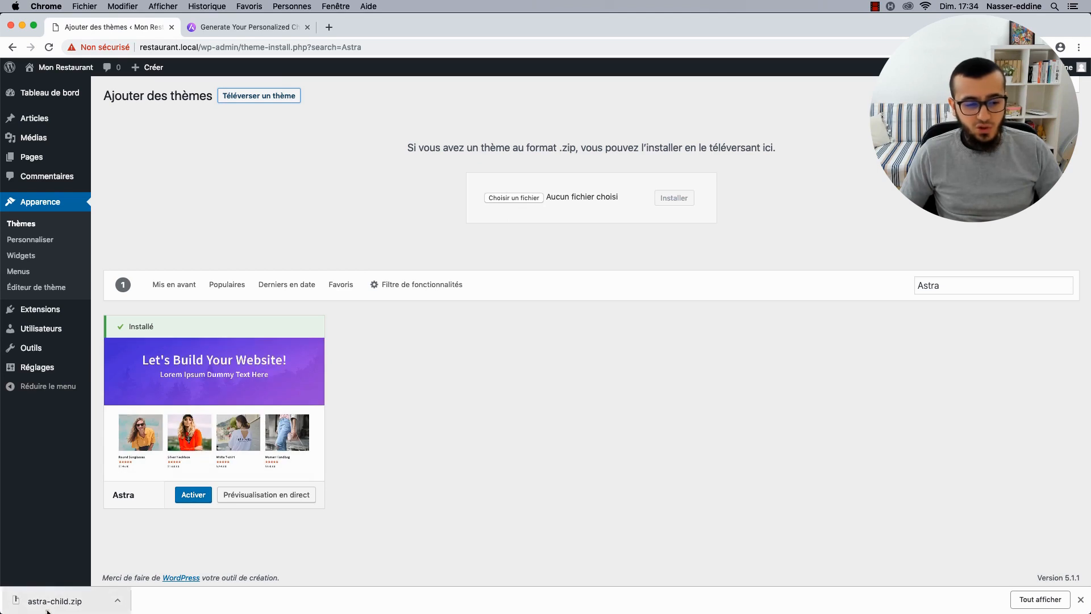
drag(51, 600, 509, 200)
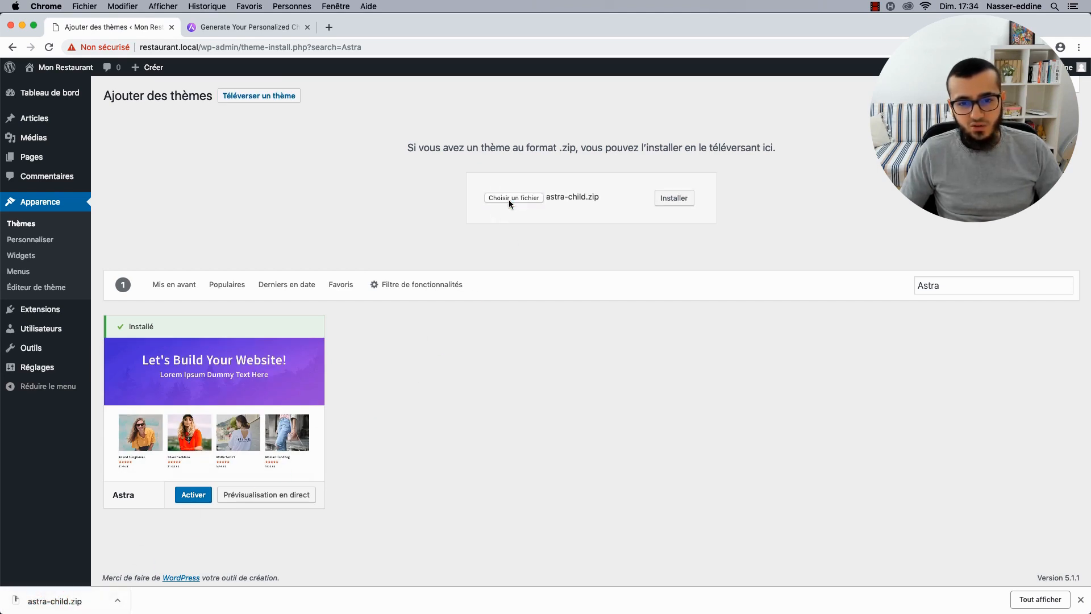
click(682, 201)
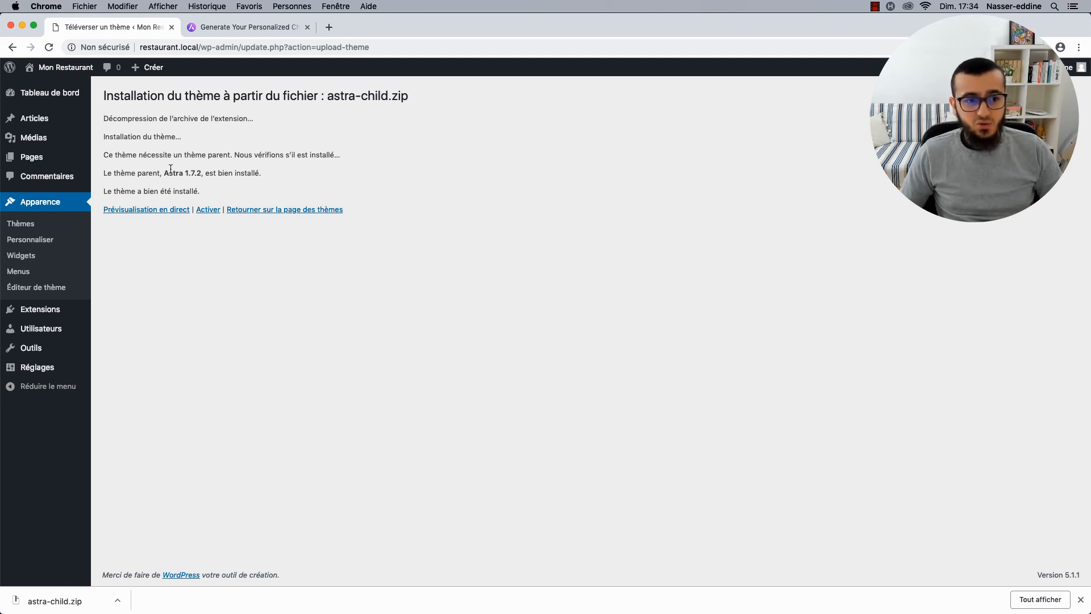
mouse_move(171, 171)
mouse_down()
mouse_move(183, 172)
mouse_move(144, 192)
mouse_move(165, 192)
mouse_up()
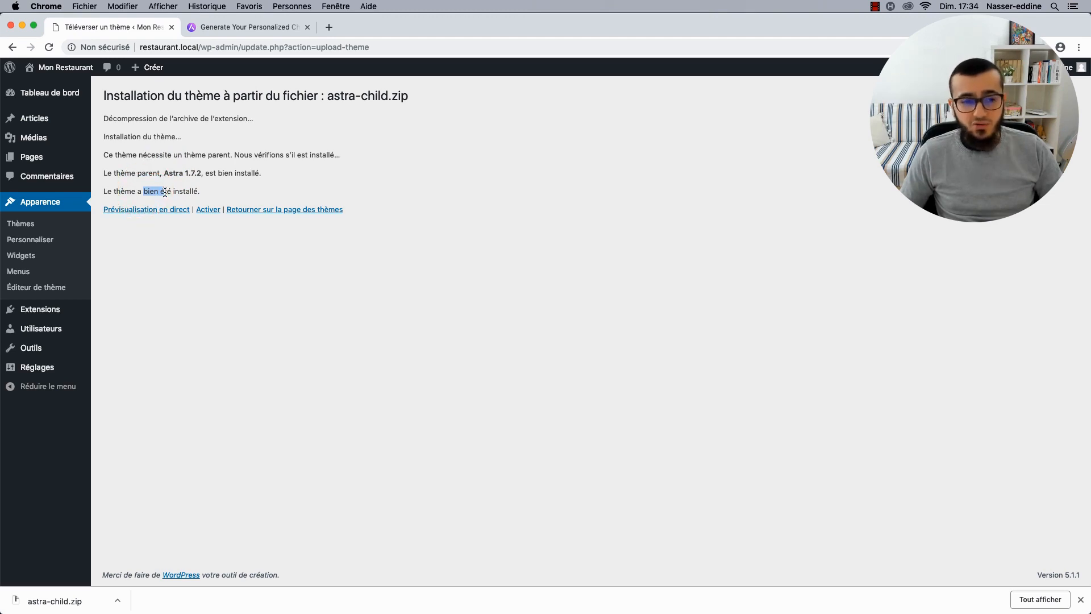
click(208, 210)
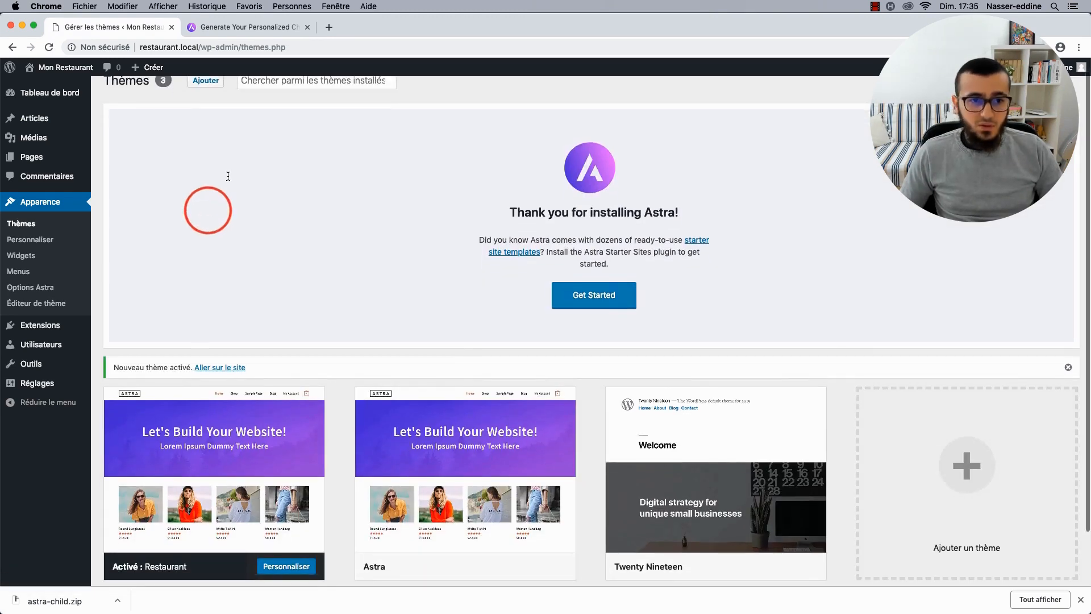
Dismiss the Astra welcome banner on the Themes page and return to the child theme generator tab.
scroll(228, 176, down, 3)
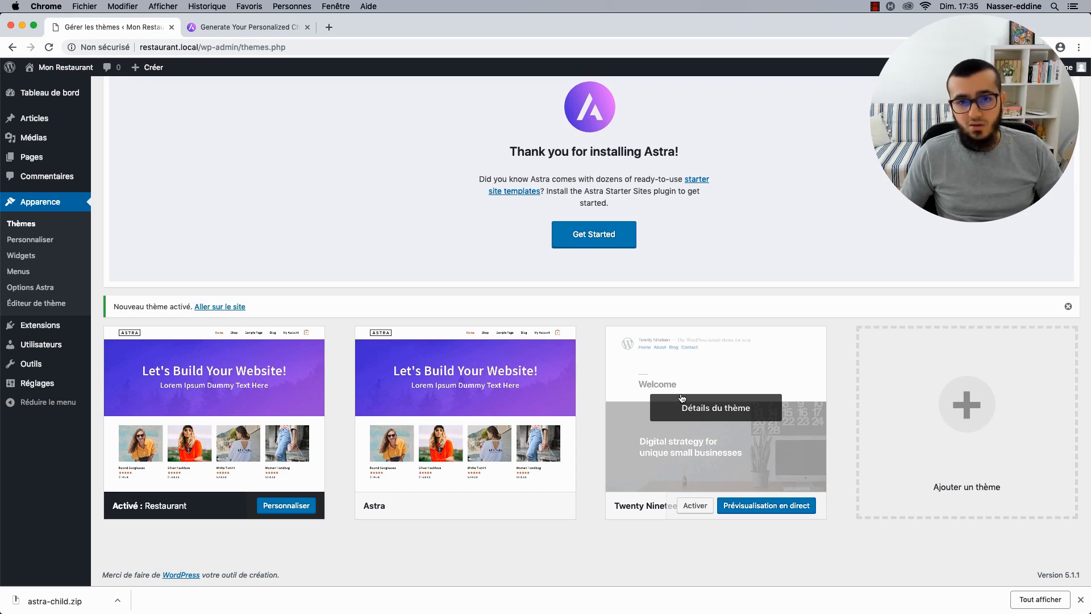
scroll(515, 339, up, 3)
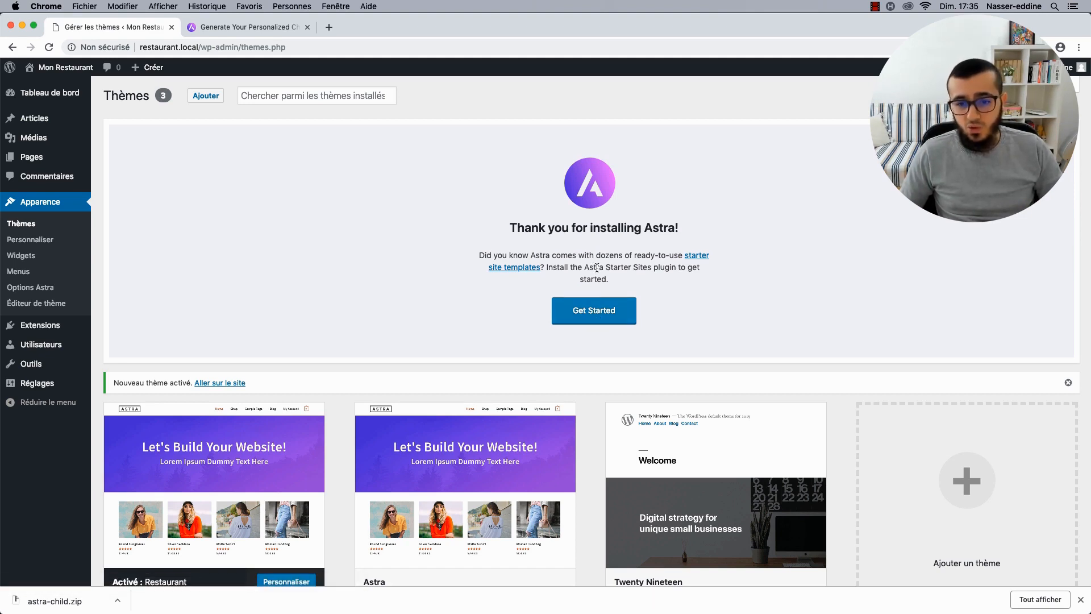
click(1068, 130)
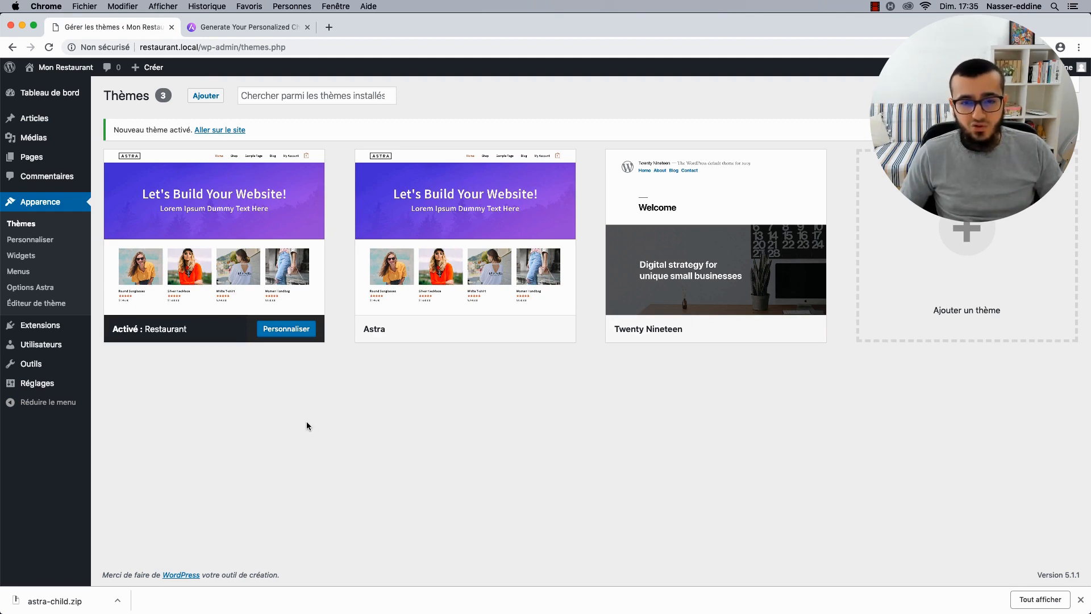
click(280, 33)
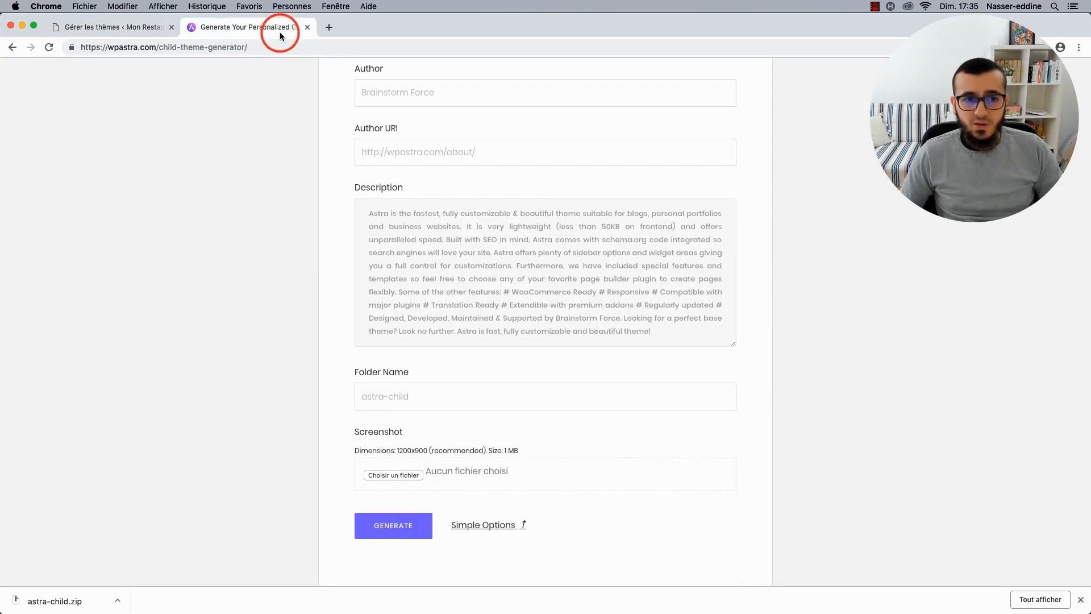
Open the Astra starter sites catalogue and browse the Ready to Import gallery.
scroll(426, 135, up, 10)
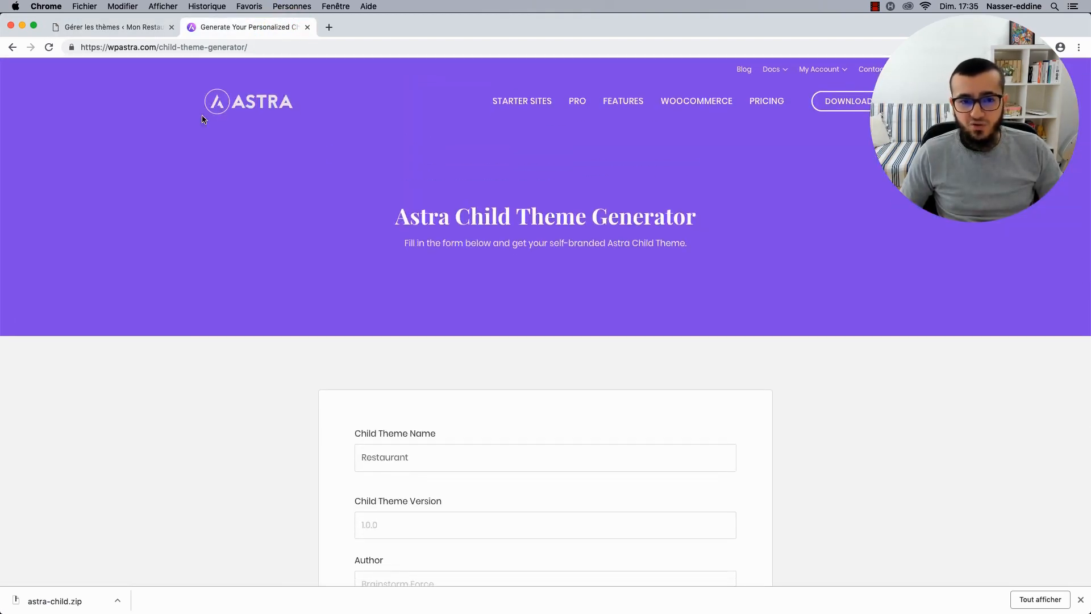
click(539, 105)
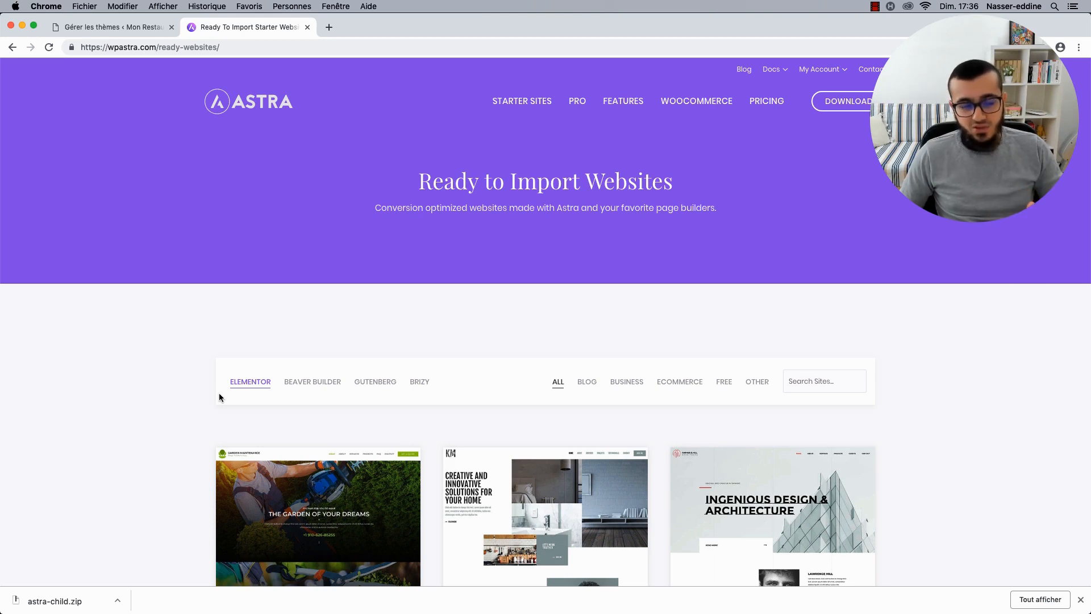
scroll(194, 404, down, 5)
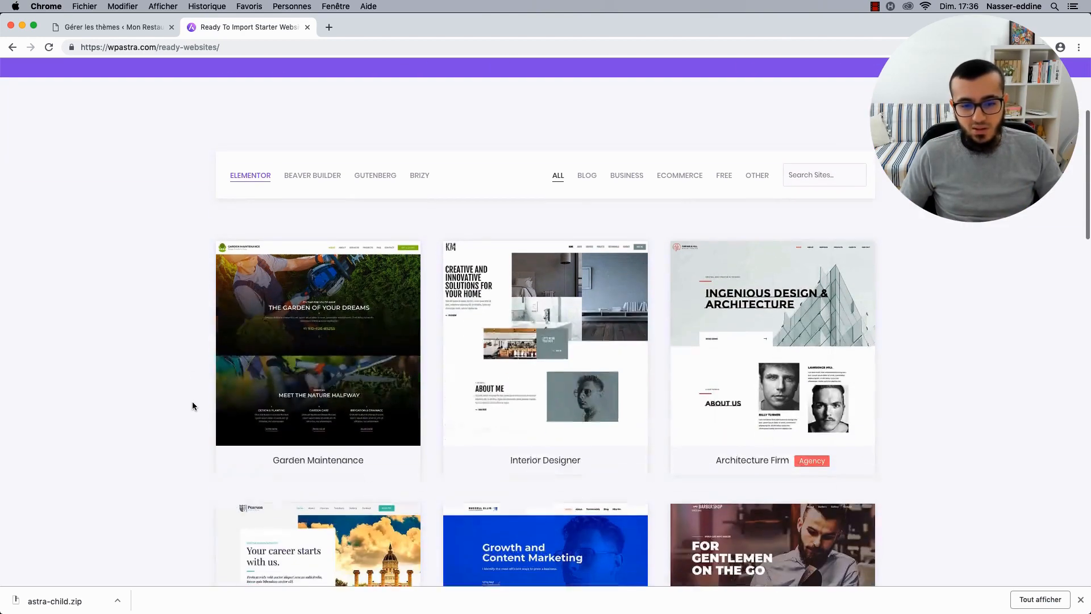
scroll(187, 421, down, 2)
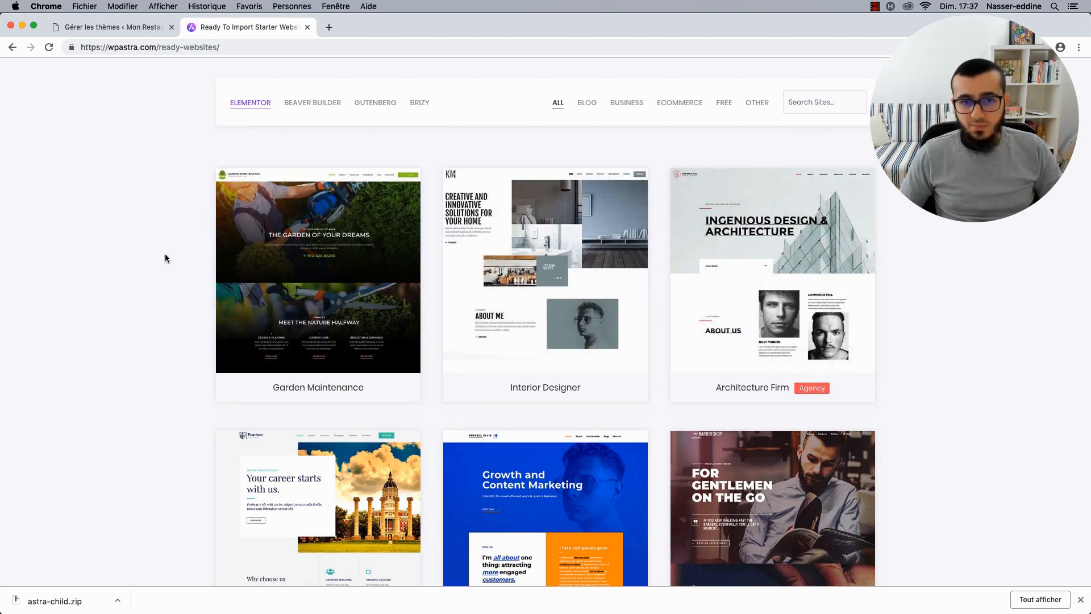
scroll(165, 254, down, 3)
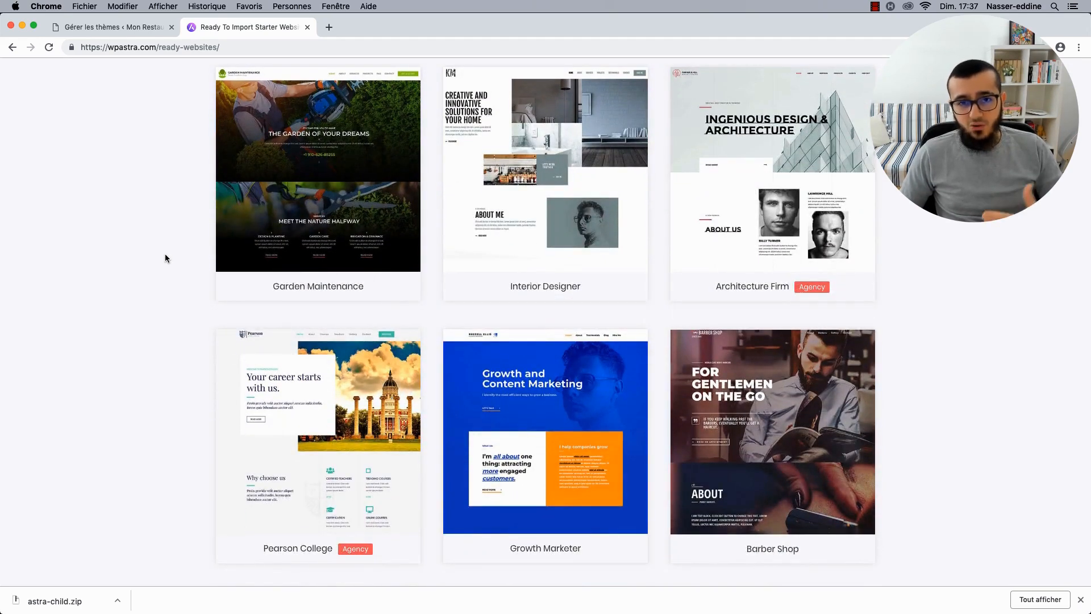
scroll(165, 257, down, 2)
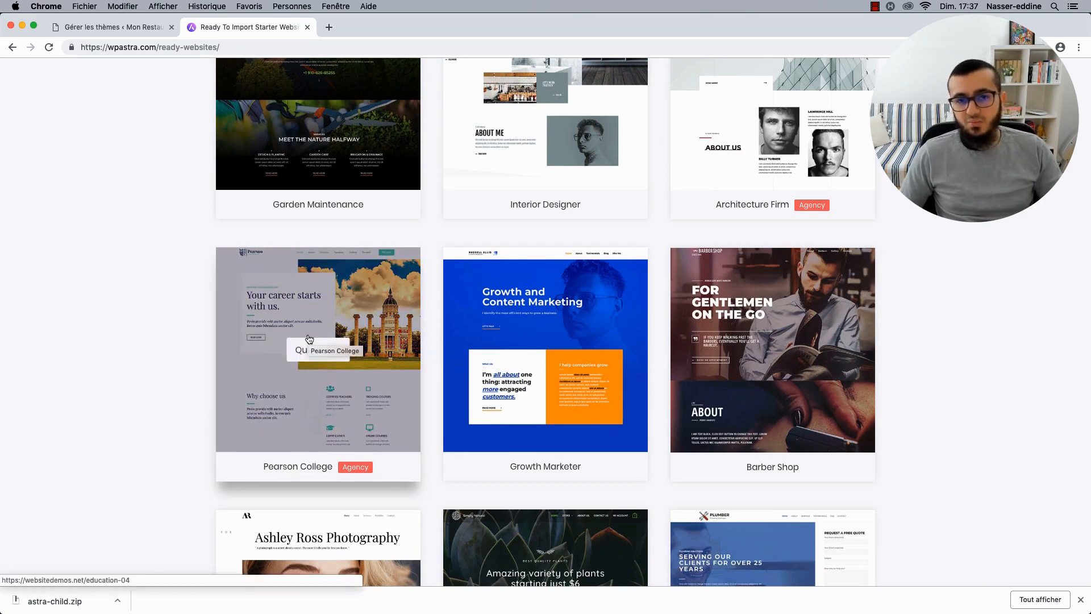
scroll(168, 379, down, 5)
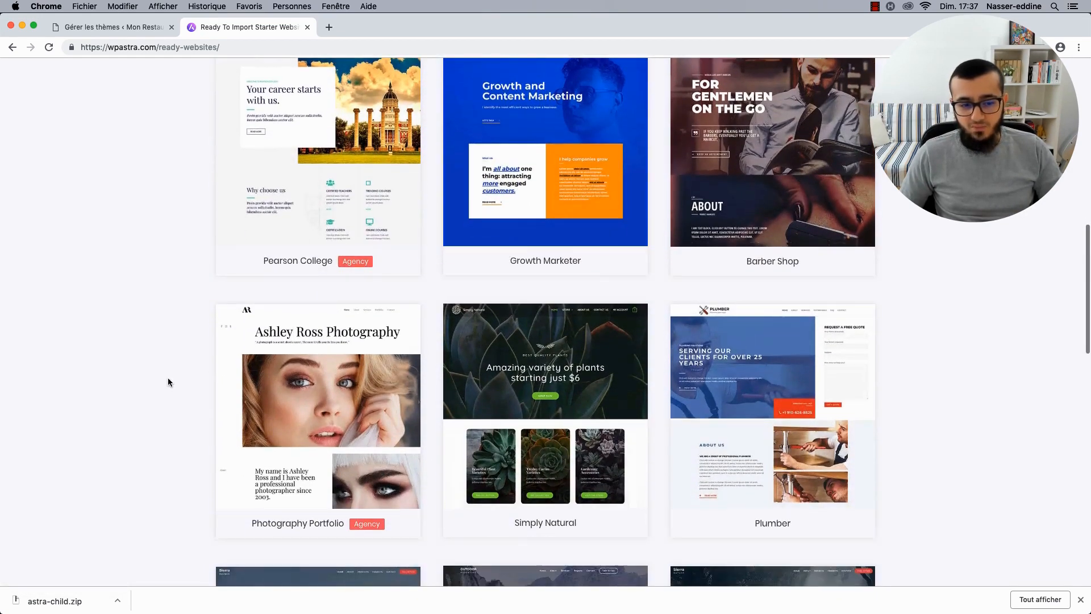
scroll(168, 379, up, 1)
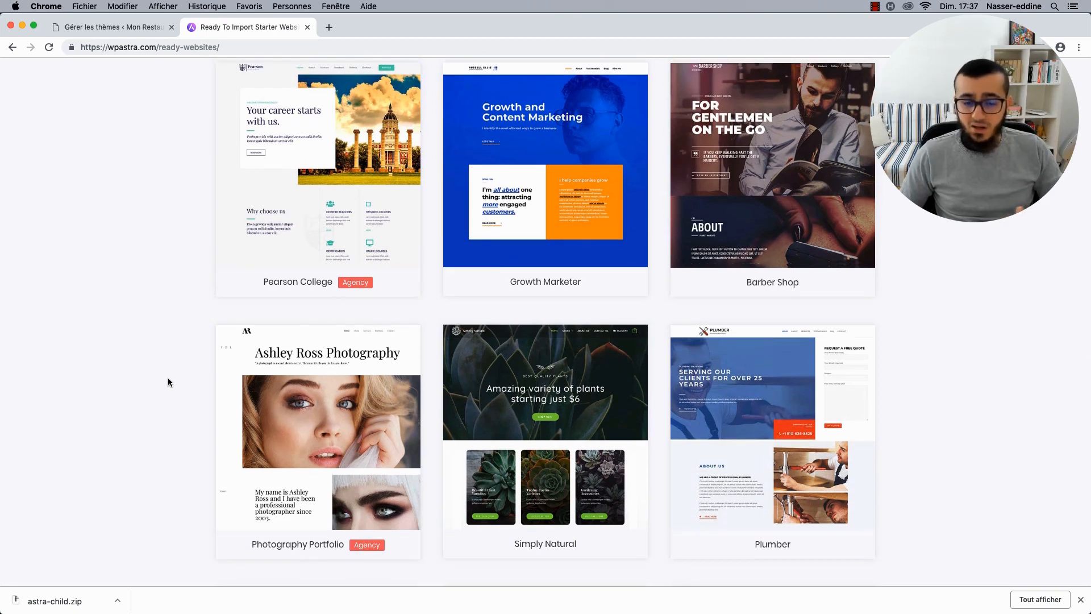
scroll(168, 378, up, 4)
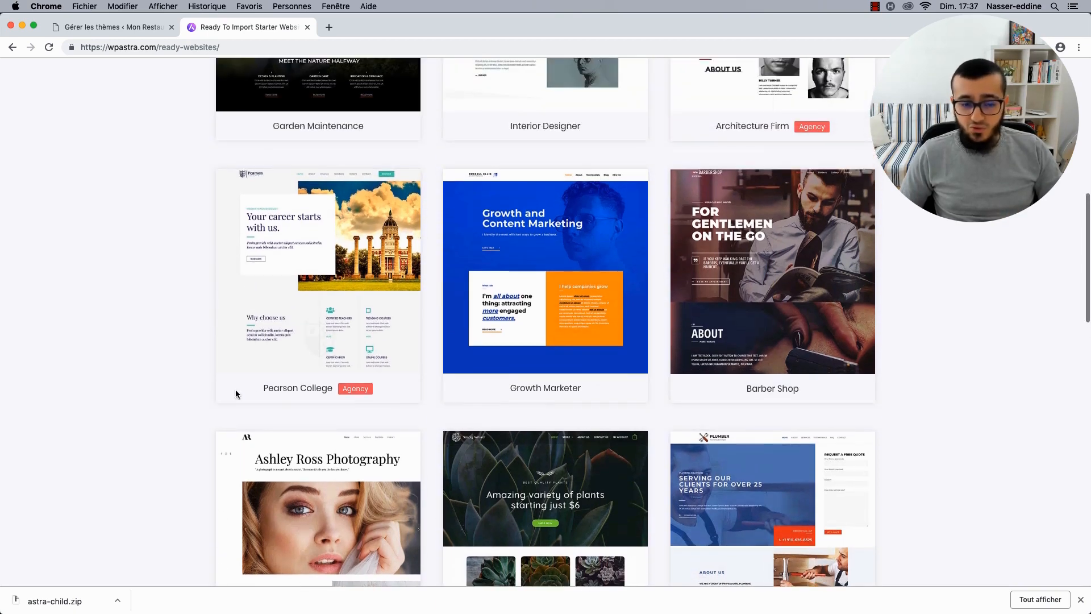
scroll(225, 361, up, 1)
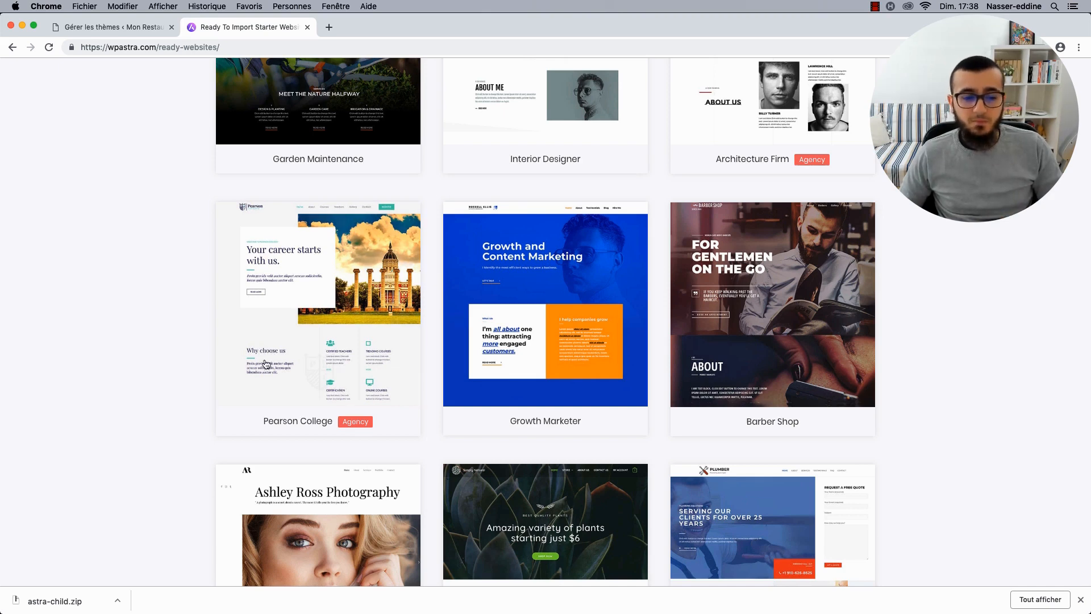
Highlight the Agency label on Pearson College, then return to the WordPress Thèmes page.
double_click(340, 421)
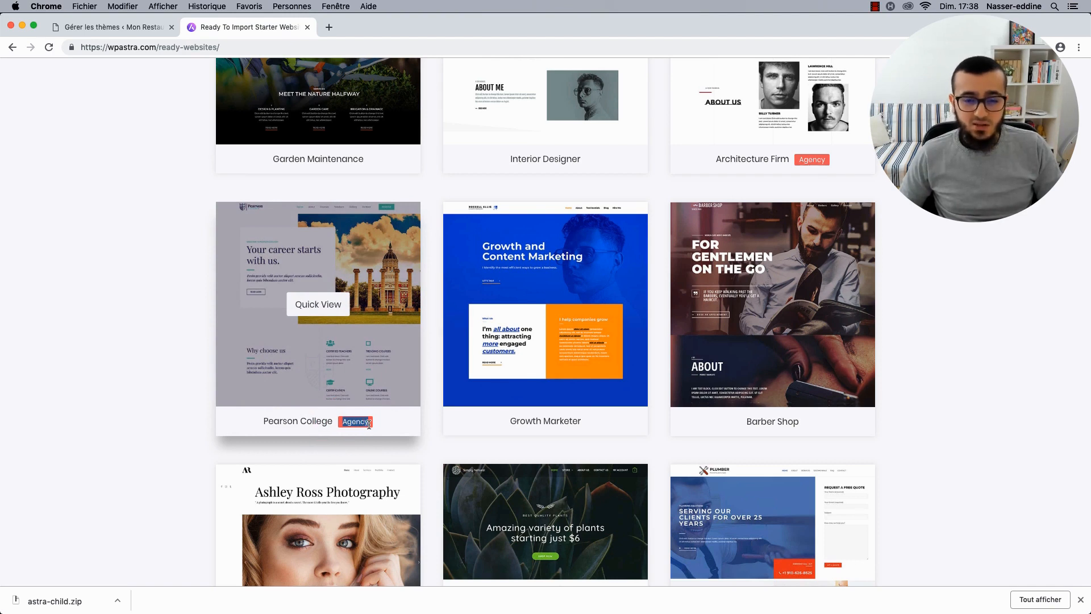
click(182, 395)
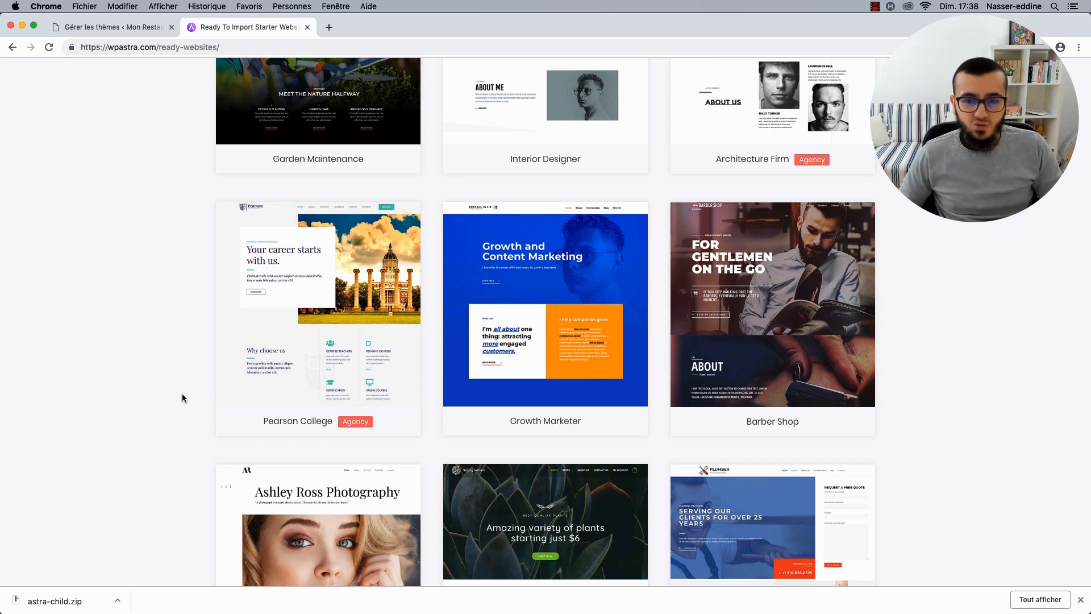
scroll(182, 393, up, 2)
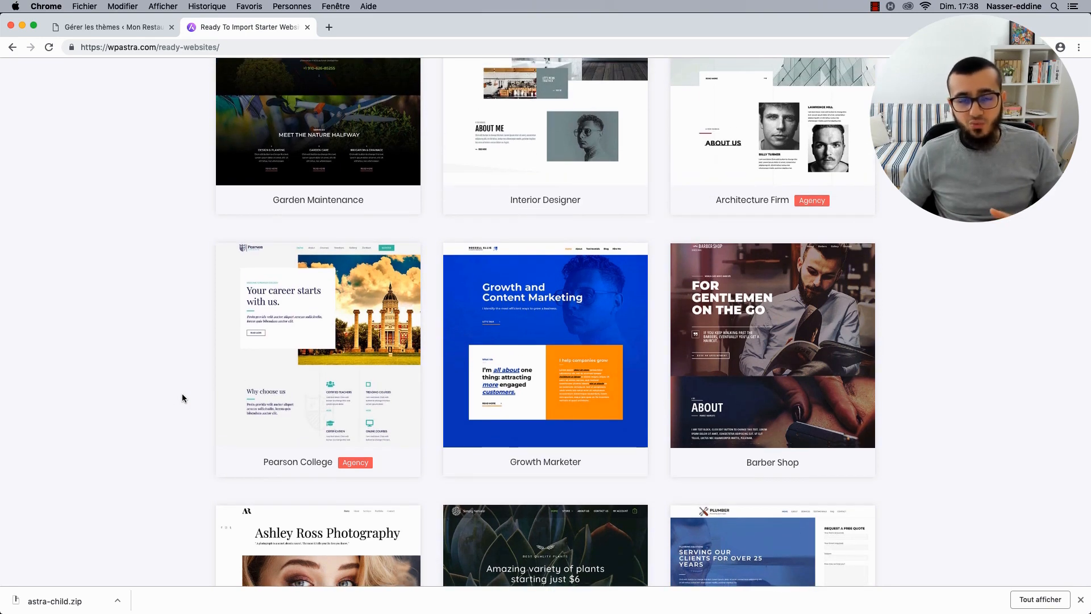
scroll(182, 394, up, 6)
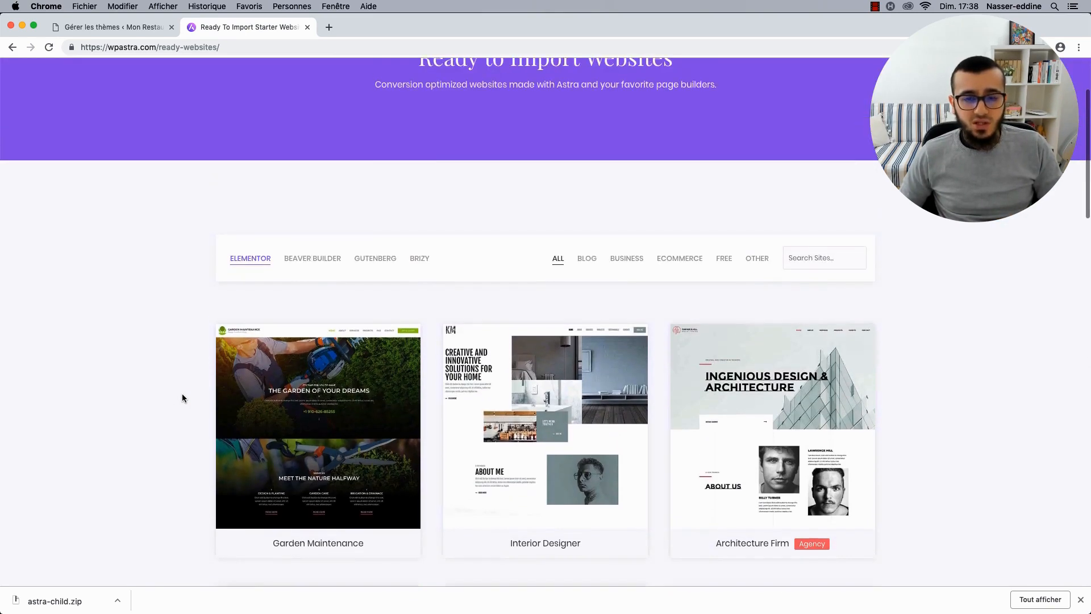
click(125, 34)
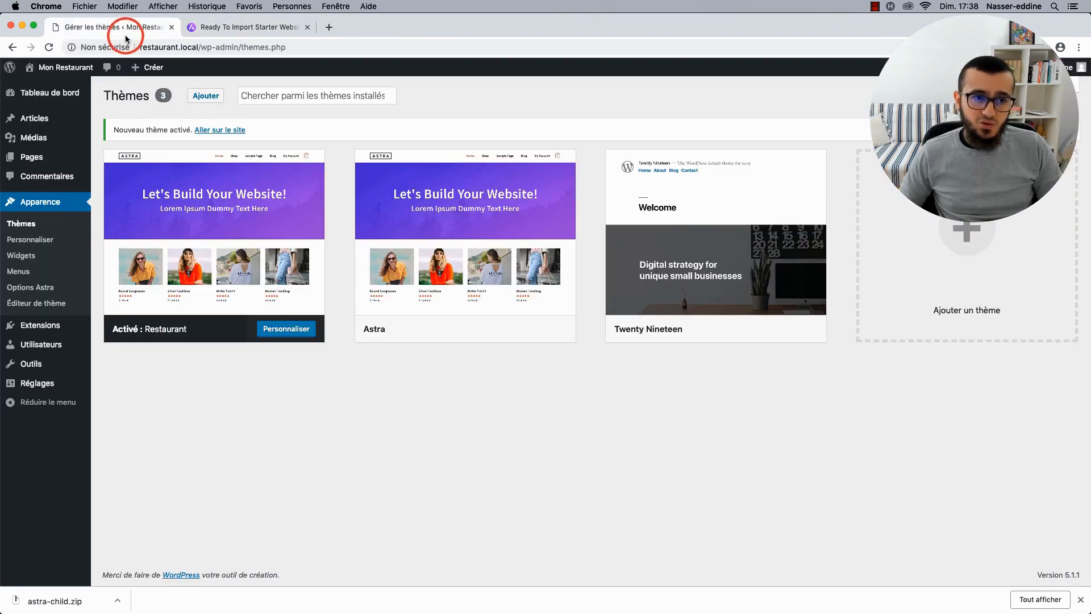
Search Extensions > Ajouter for 'Astra Starter Sites', then install and activate it.
mouse_move(41, 326)
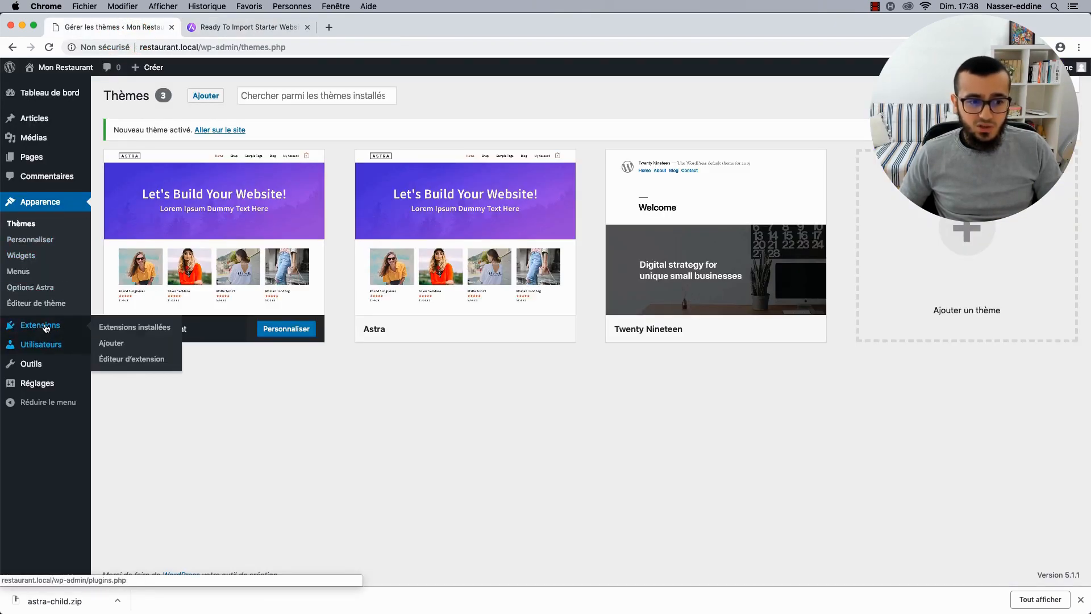
click(104, 341)
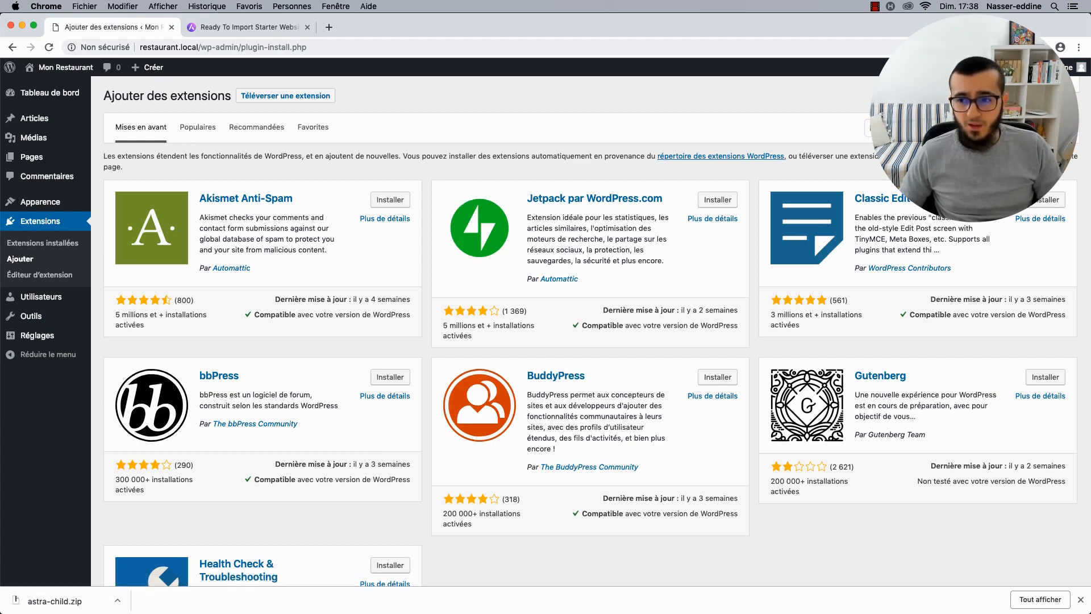
click(940, 128)
text(A)
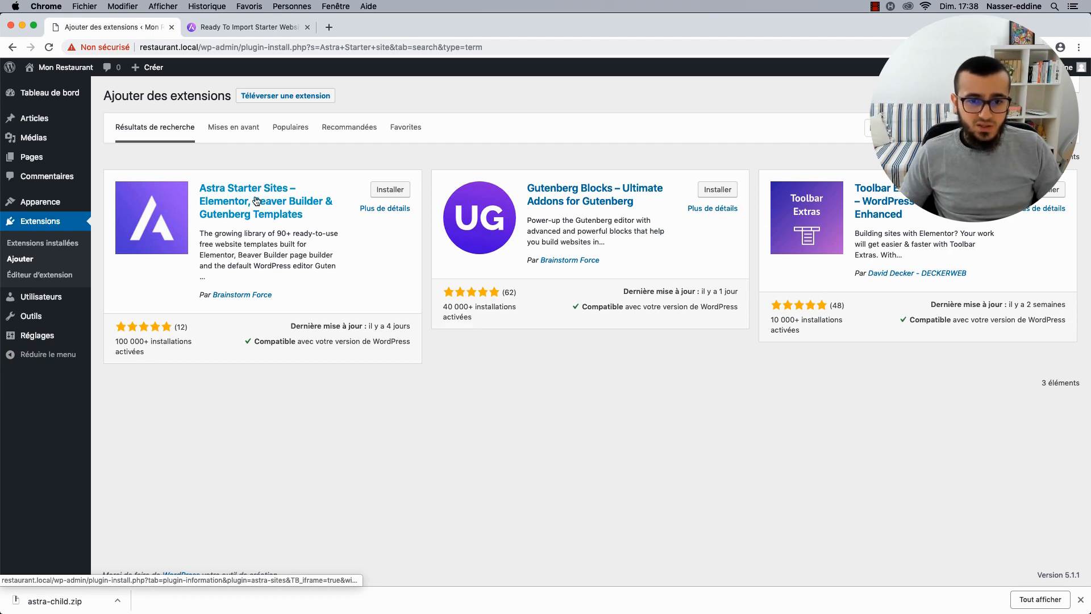
click(386, 190)
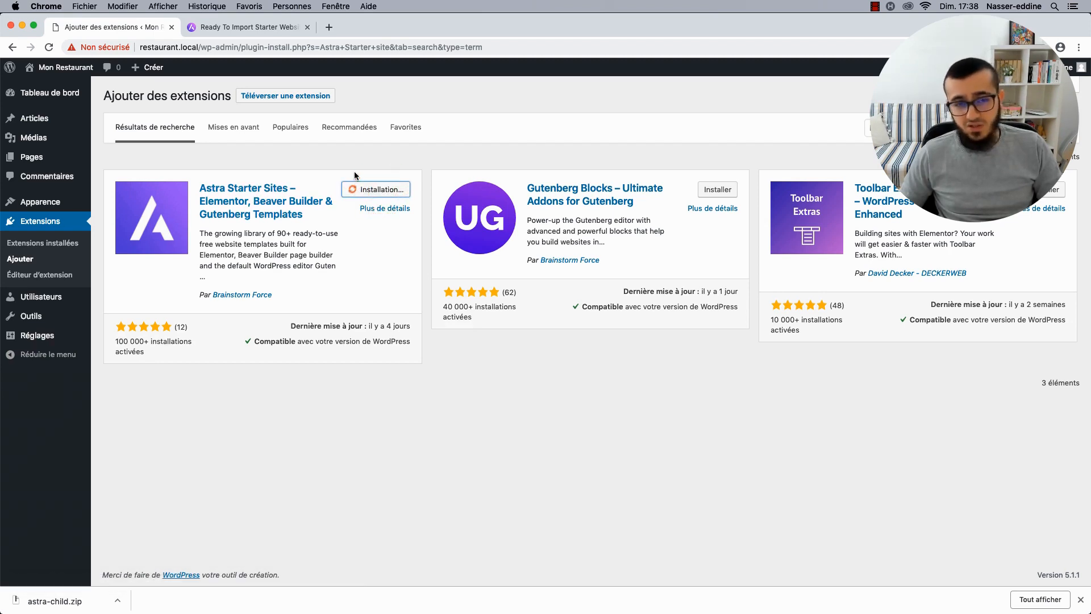
click(389, 189)
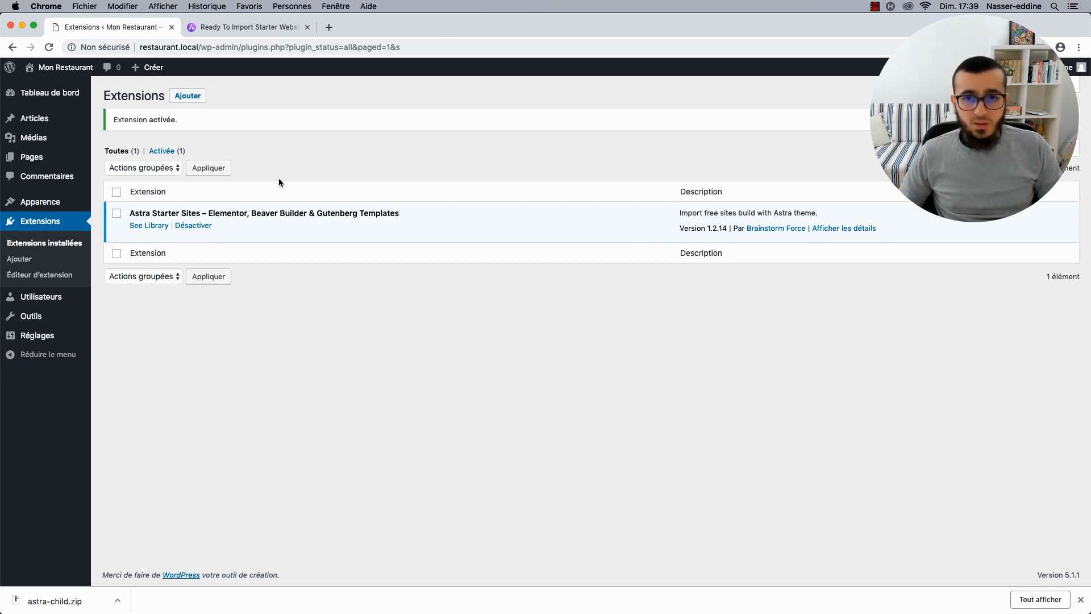
Search the plugin directory for 'Elementor', then install and activate Elementor Page Builder.
click(198, 99)
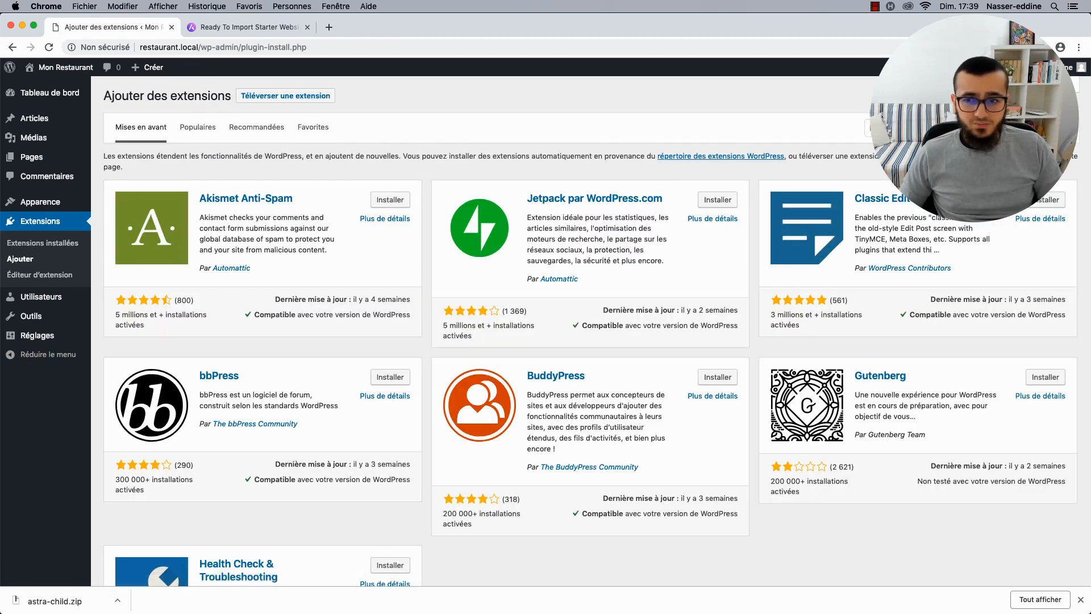
click(945, 128)
text(Ele)
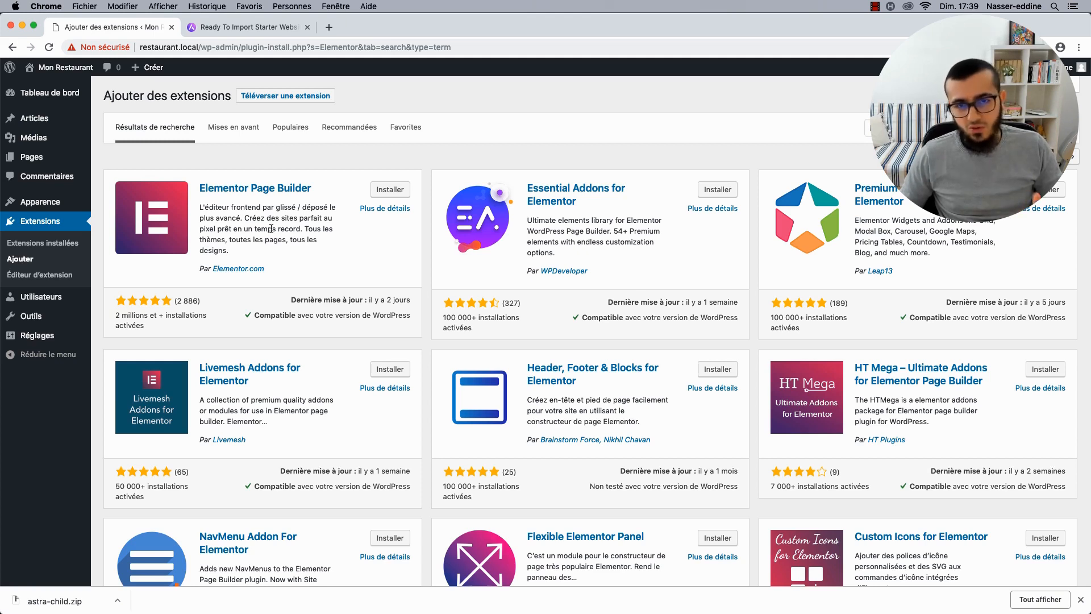
drag(115, 314, 146, 324)
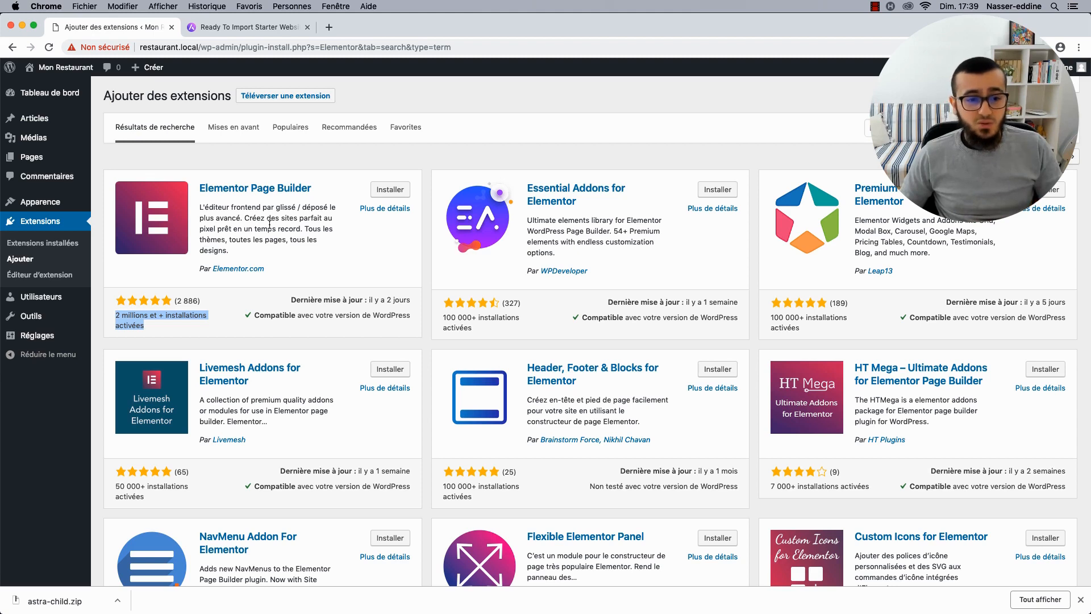
click(388, 190)
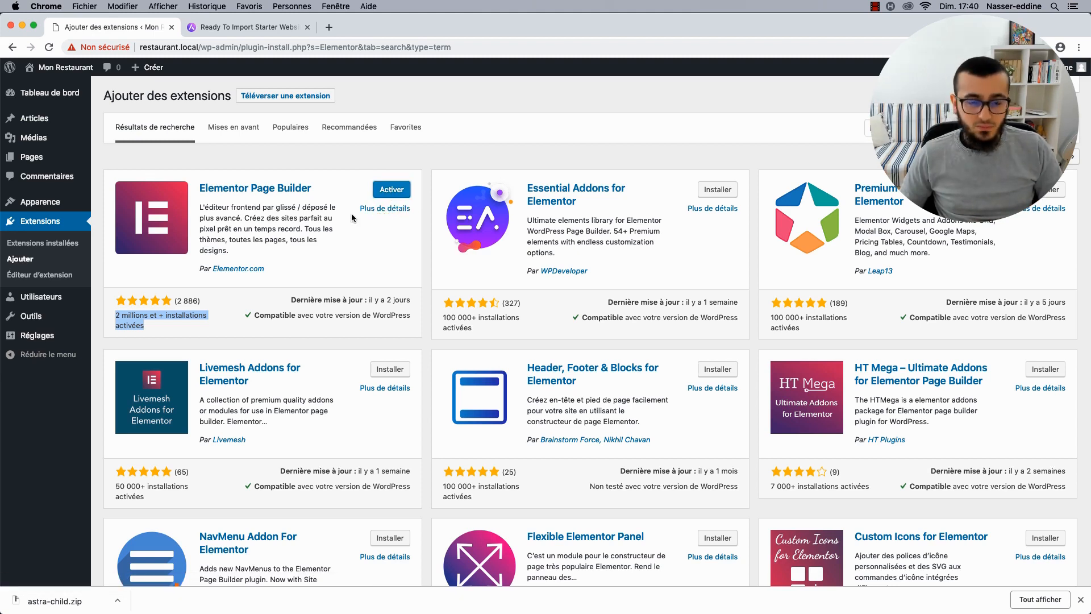
click(387, 190)
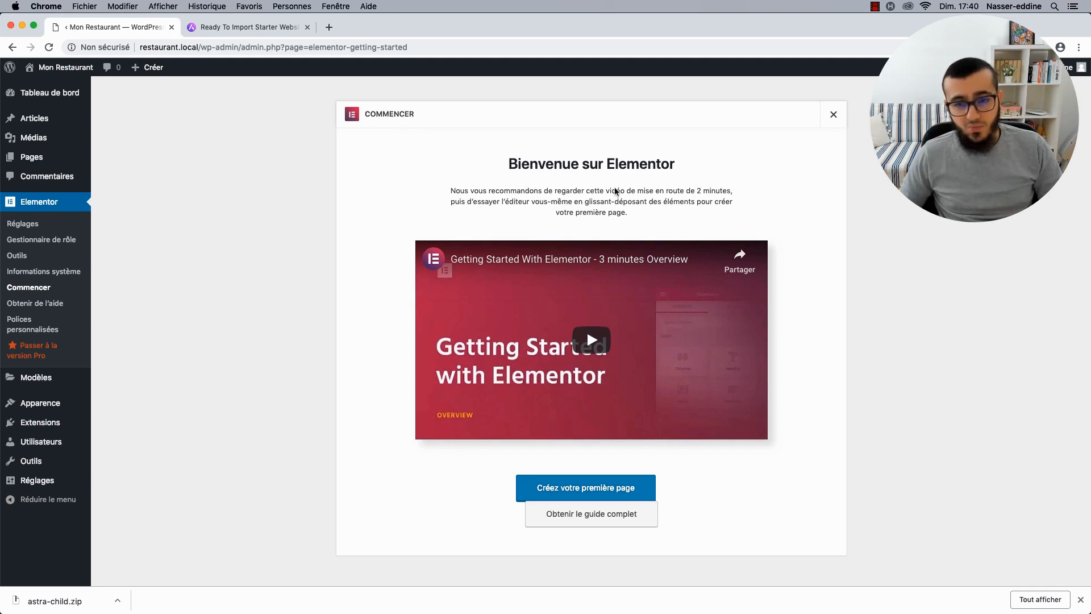
Close the Elementor welcome screen and rearrange the Elementor overview and D'un coup d'œil boxes.
click(833, 116)
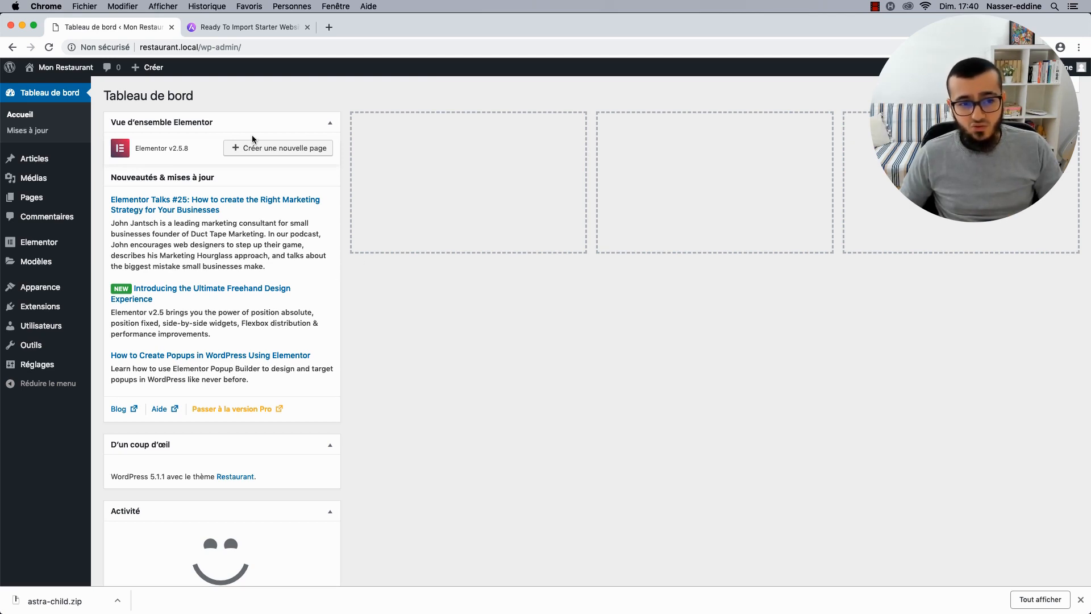
drag(221, 124, 436, 145)
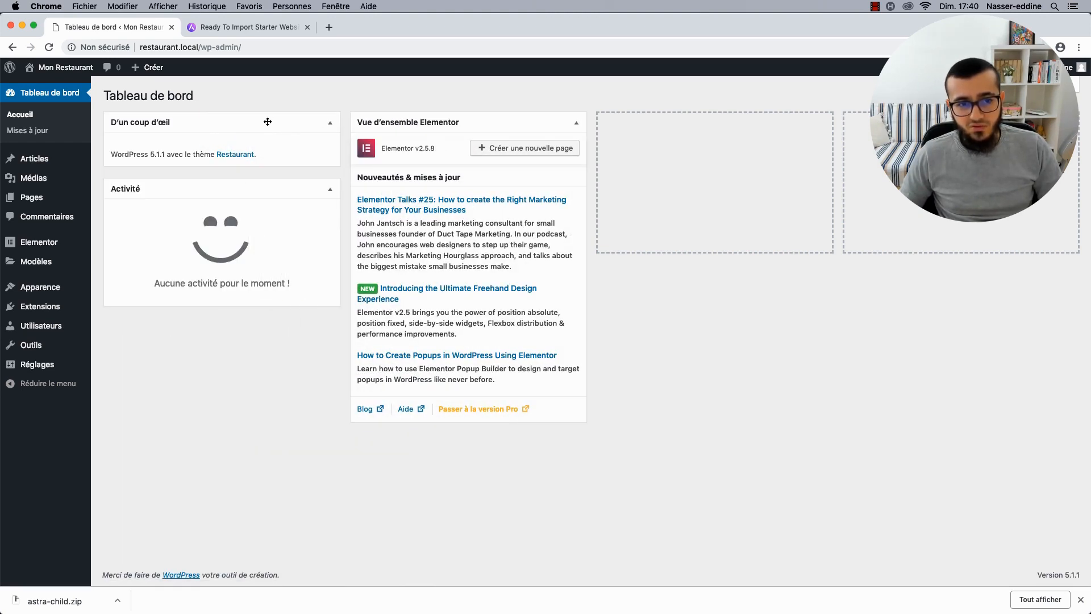
mouse_move(267, 121)
mouse_down()
mouse_move(291, 126)
mouse_move(261, 117)
mouse_up()
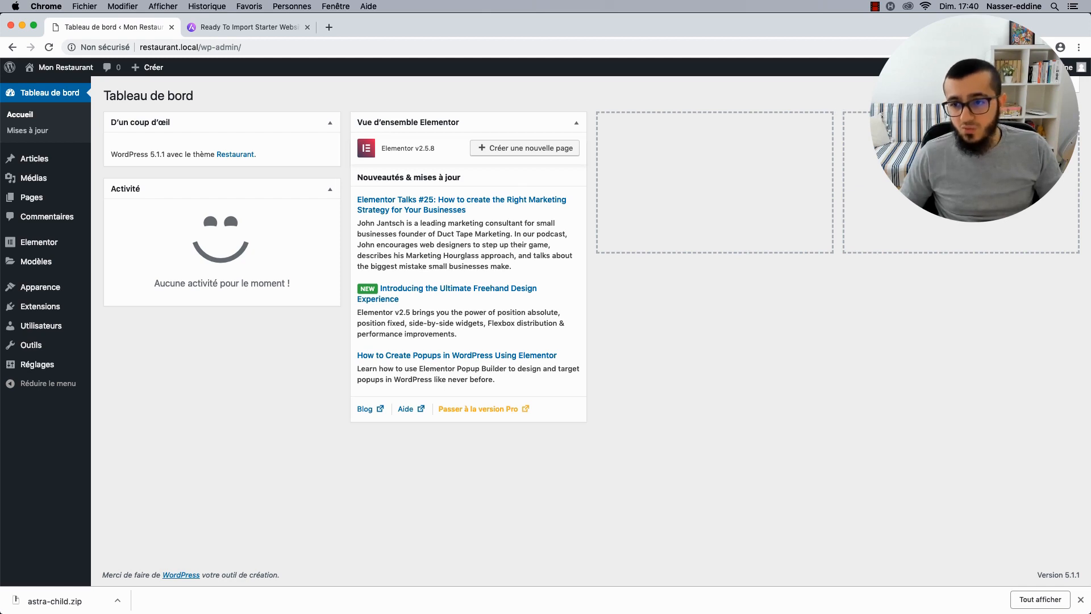
Hide the 'Vue d'ensemble Elementor' box through Options de l'écran.
click(1034, 86)
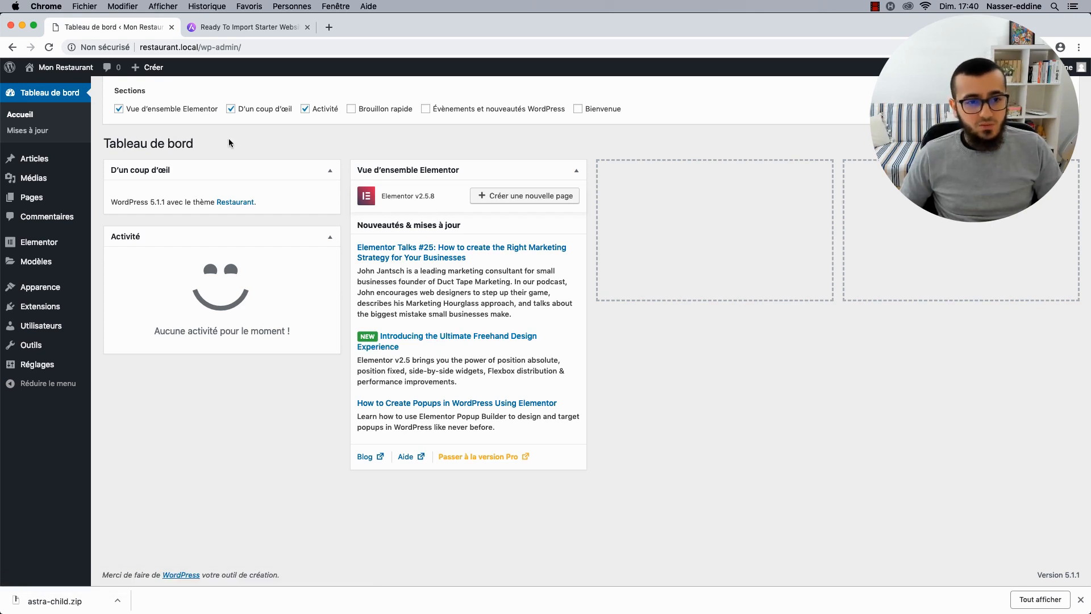
click(145, 115)
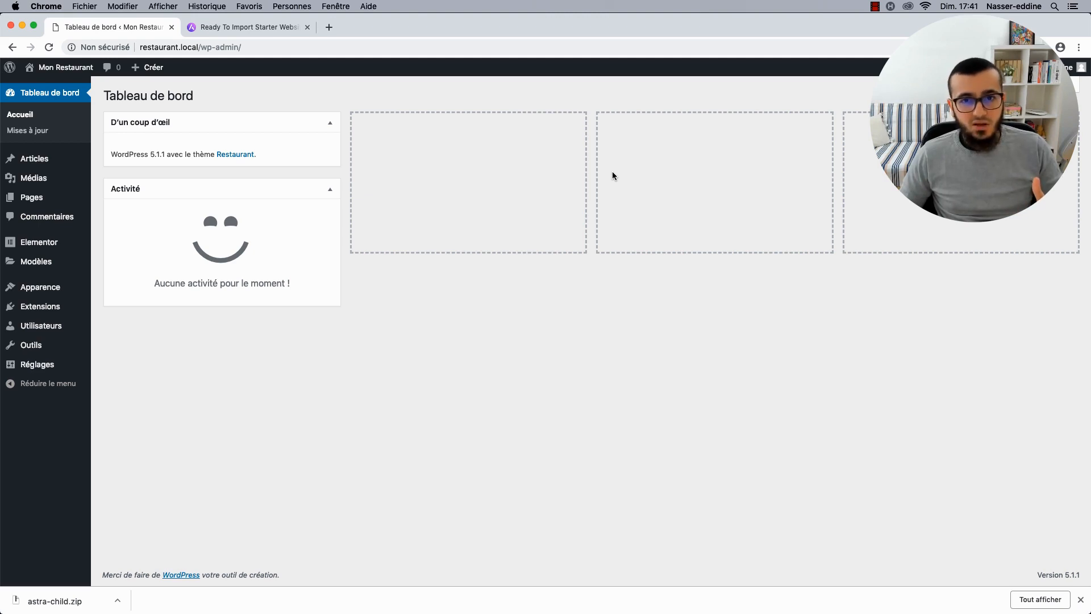
mouse_move(56, 292)
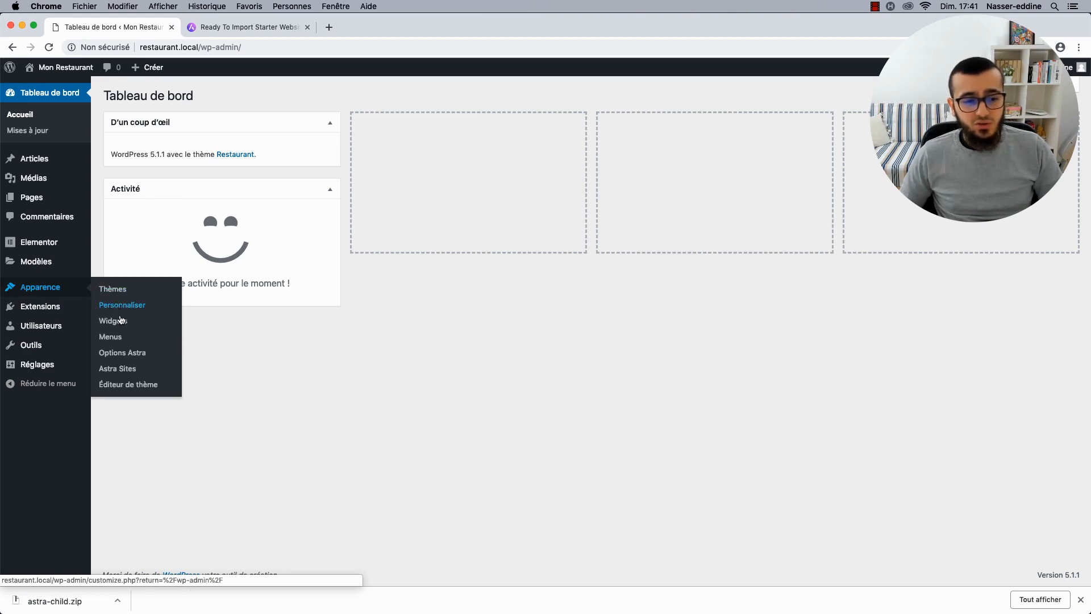
Open the Astra Sites template library and filter it to Elementor-built sites.
click(109, 367)
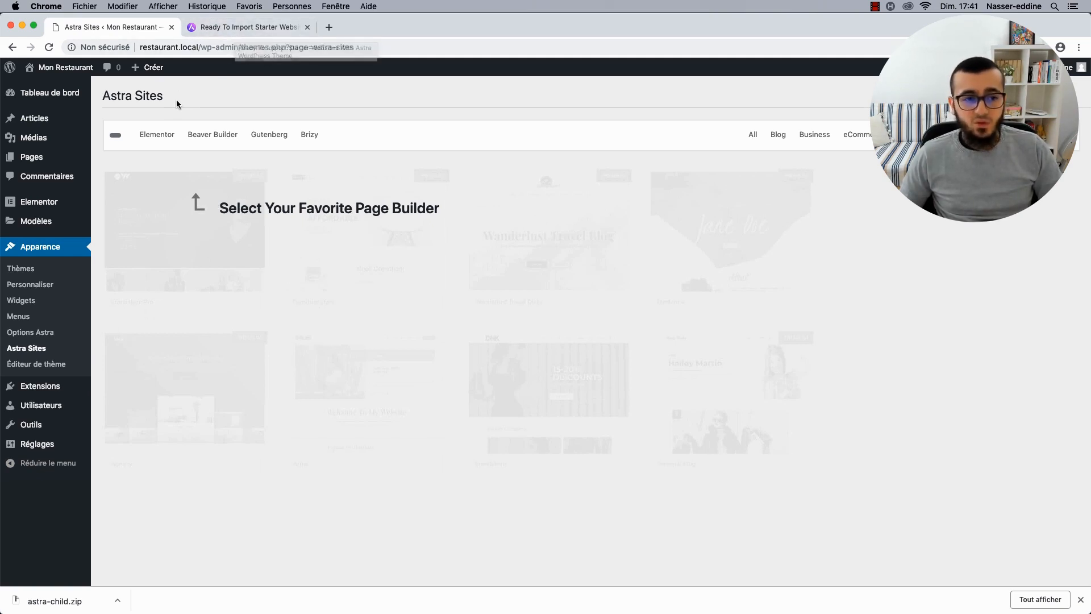
click(146, 135)
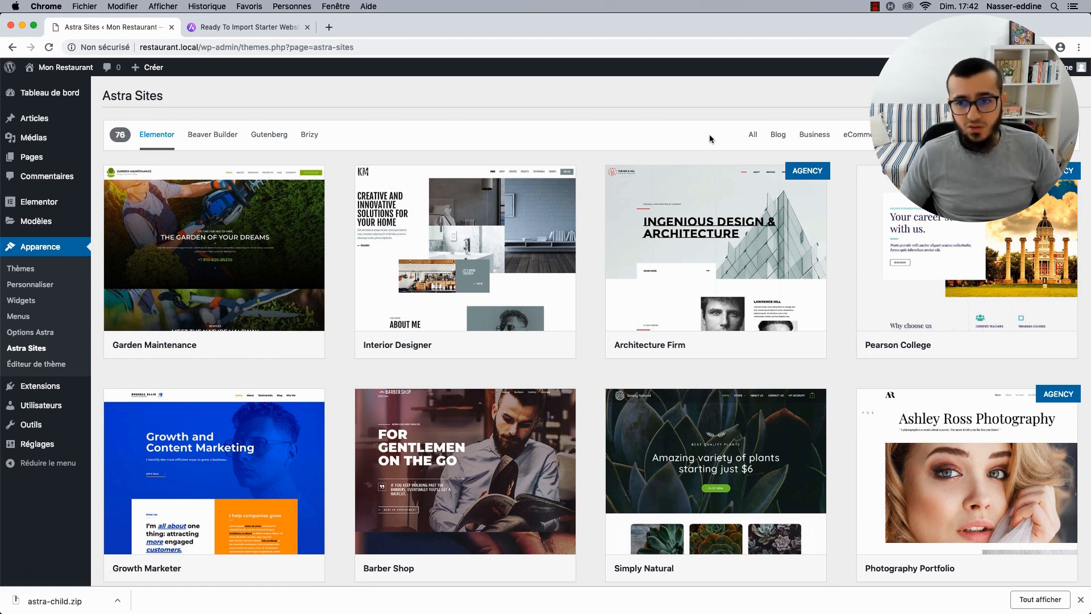
click(156, 135)
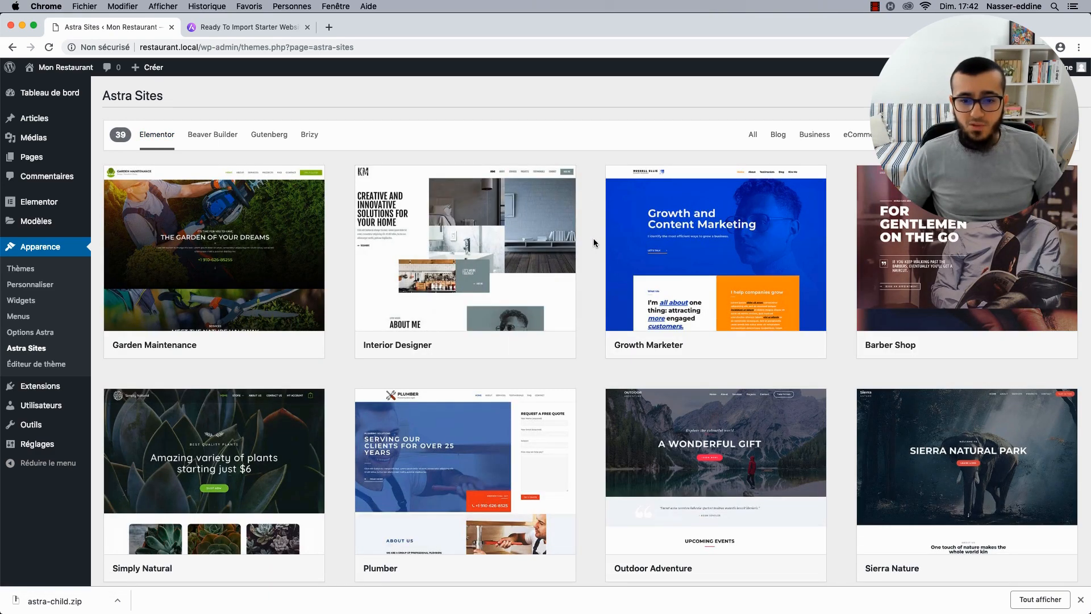
scroll(593, 243, down, 2)
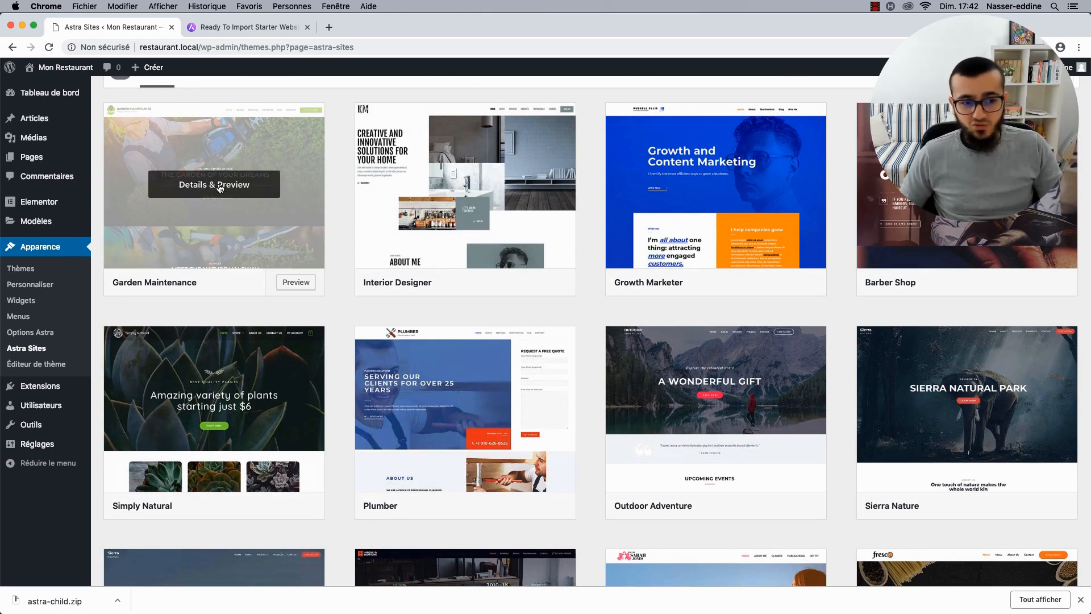
scroll(221, 188, up, 1)
Preview the Garden Maintenance demo in the wpastra.com gallery, then return to the admin.
click(233, 30)
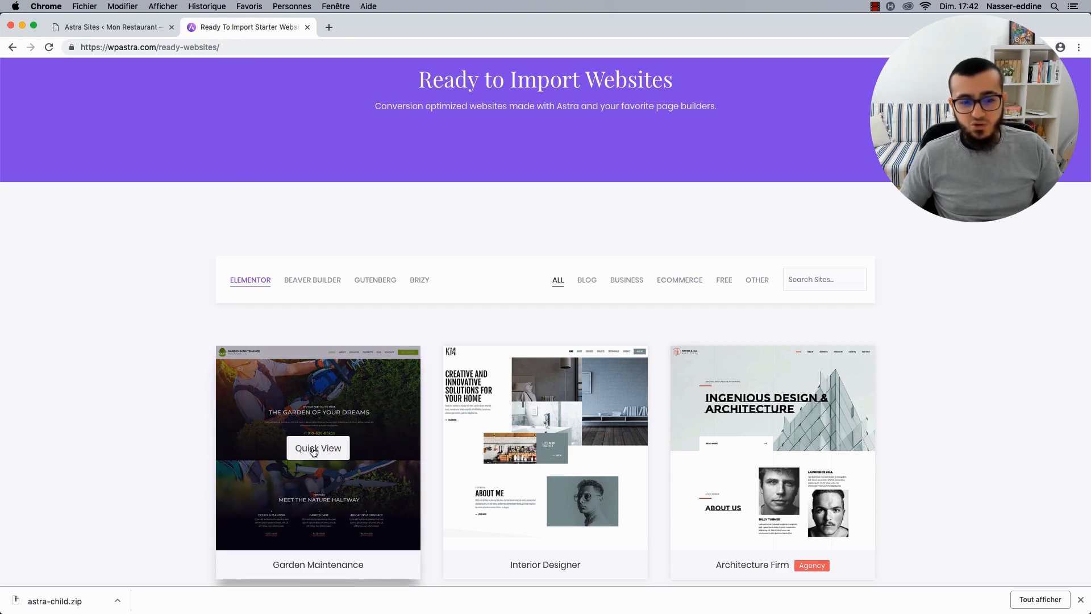
click(313, 450)
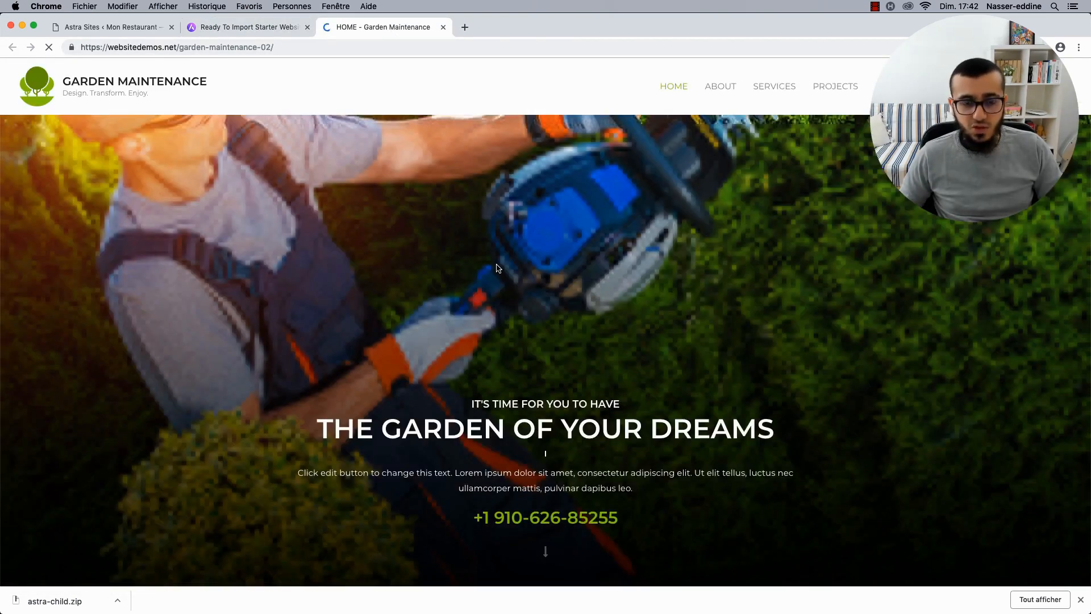
scroll(496, 268, down, 1)
scroll(733, 80, up, 1)
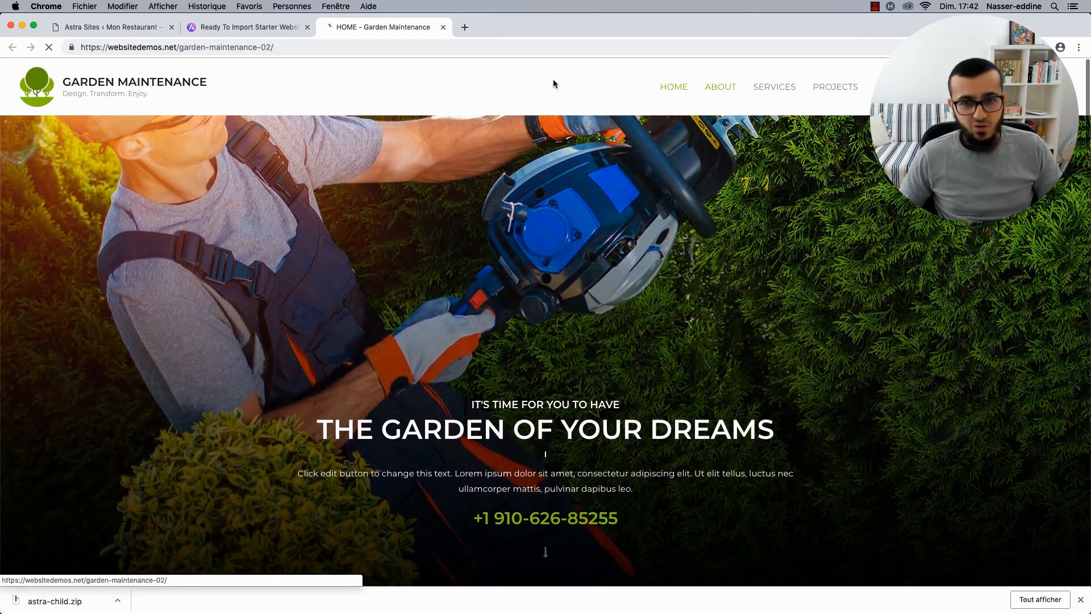
click(122, 28)
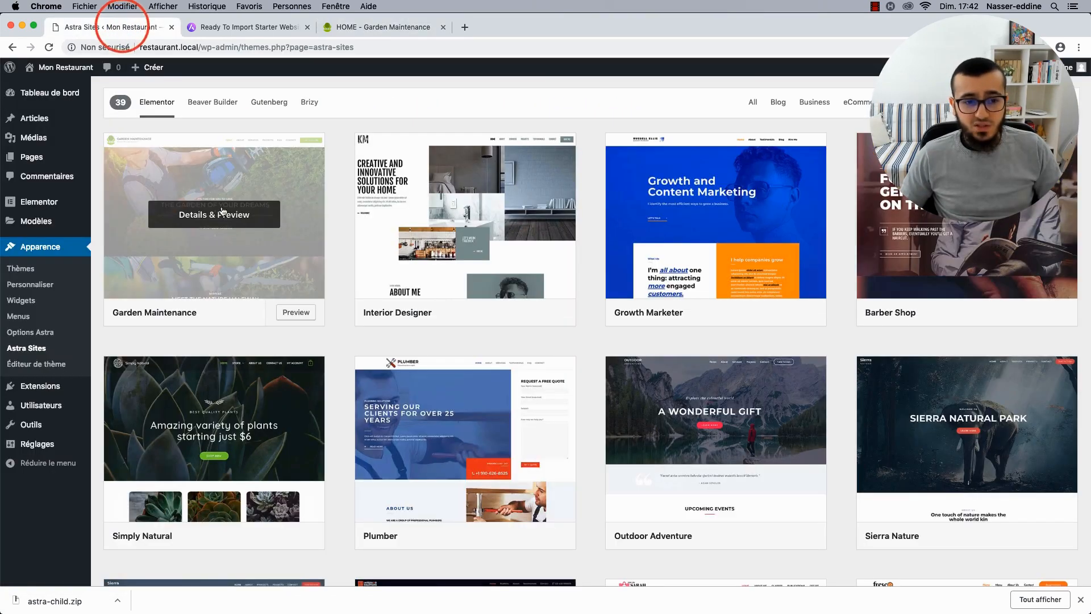
Preview Garden Maintenance in the admin library, close it, and scroll down to BBQ Restaurant.
click(222, 218)
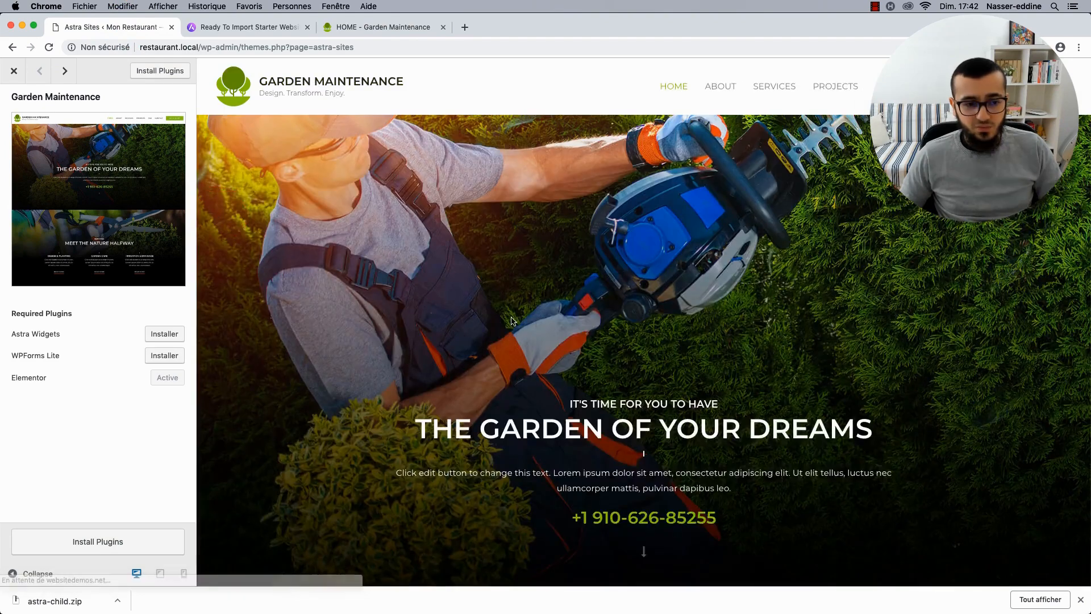
scroll(538, 322, down, 15)
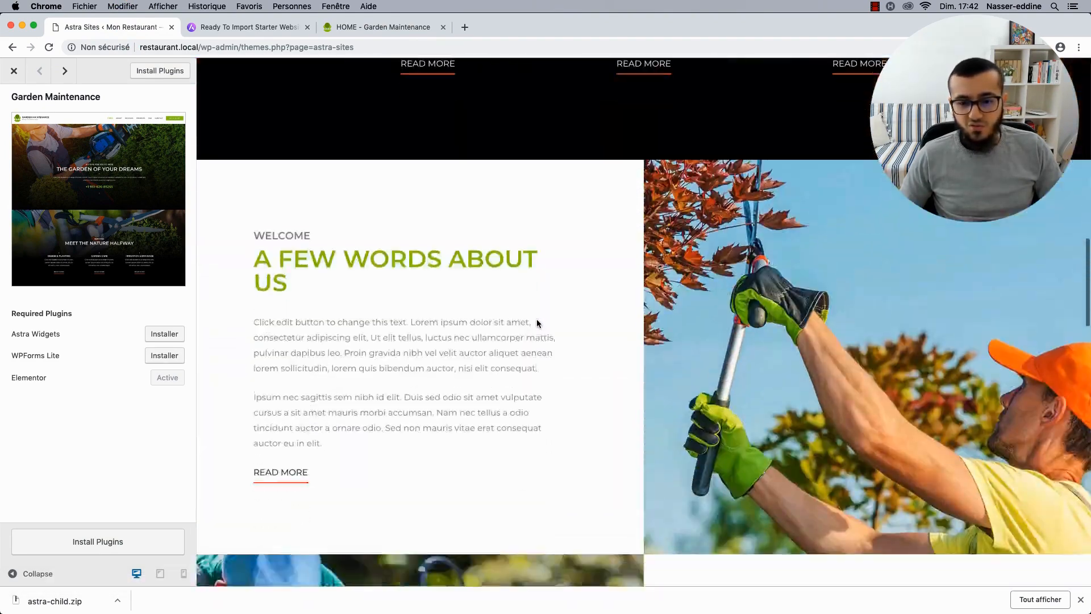
scroll(538, 323, up, 15)
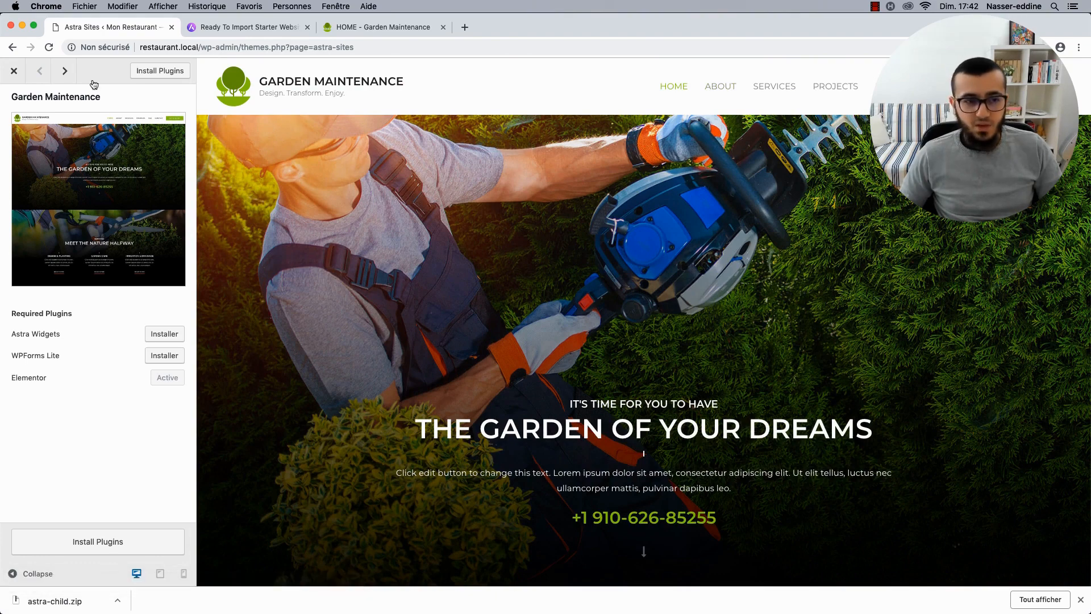
click(14, 72)
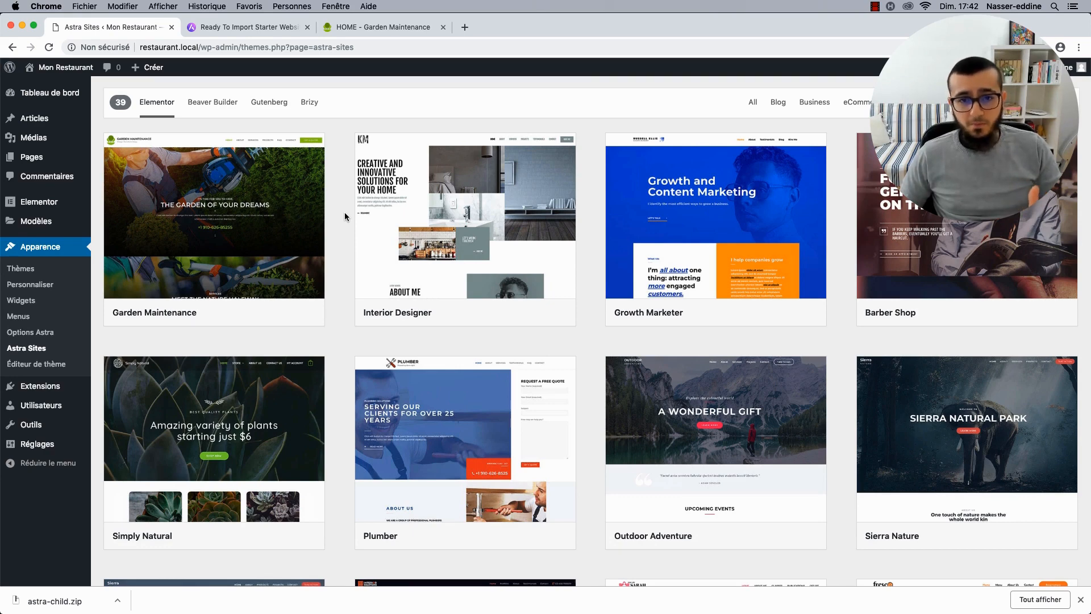
scroll(167, 381, down, 15)
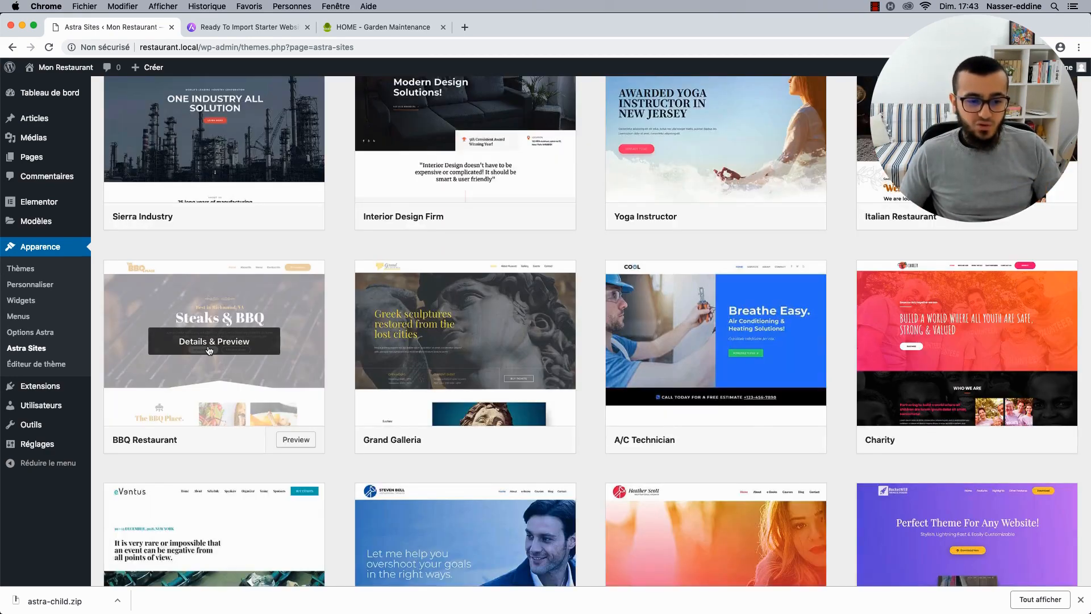
scroll(339, 323, up, 4)
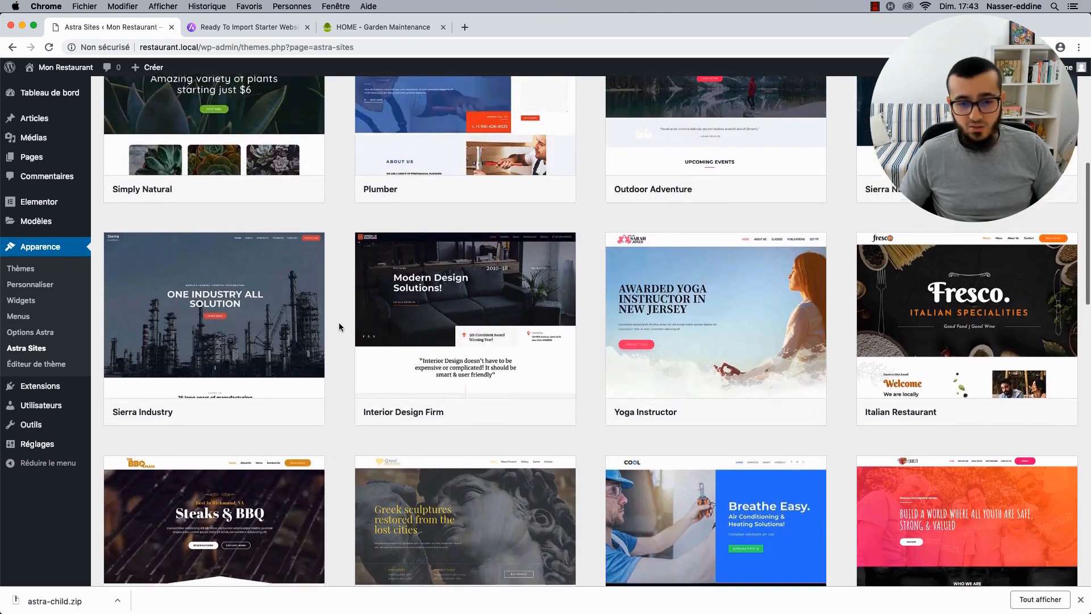
scroll(227, 318, down, 2)
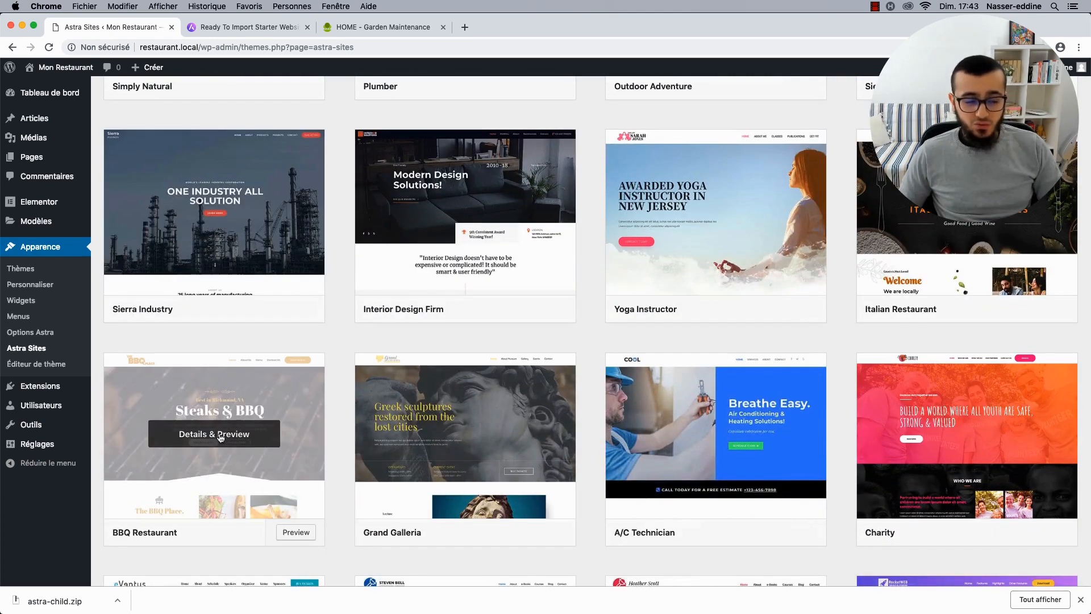
Preview the BBQ Restaurant template, review its required plugins, and install them.
click(219, 435)
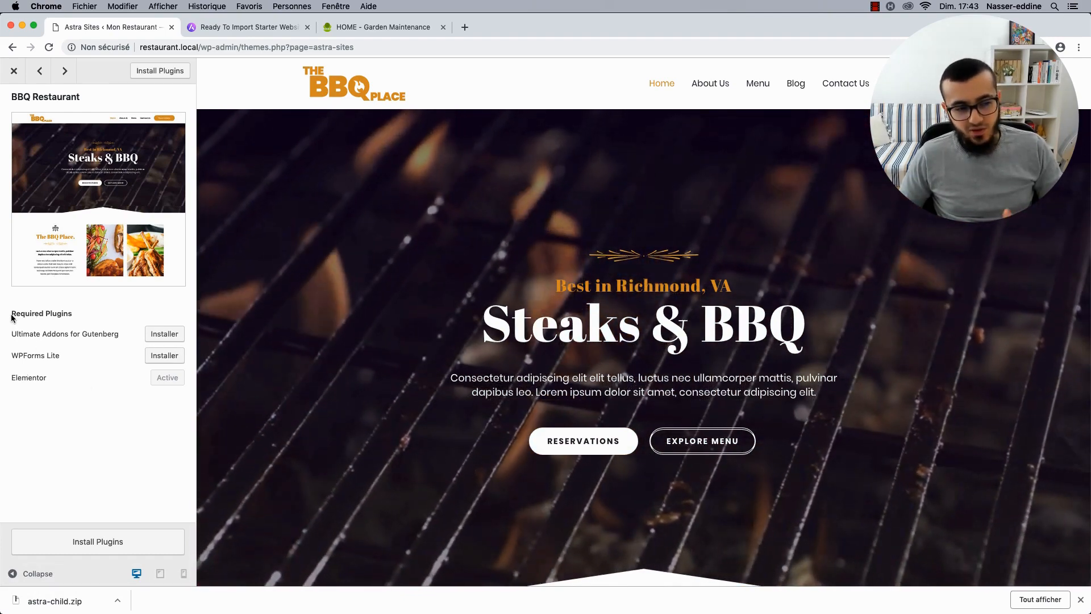
drag(10, 313, 80, 312)
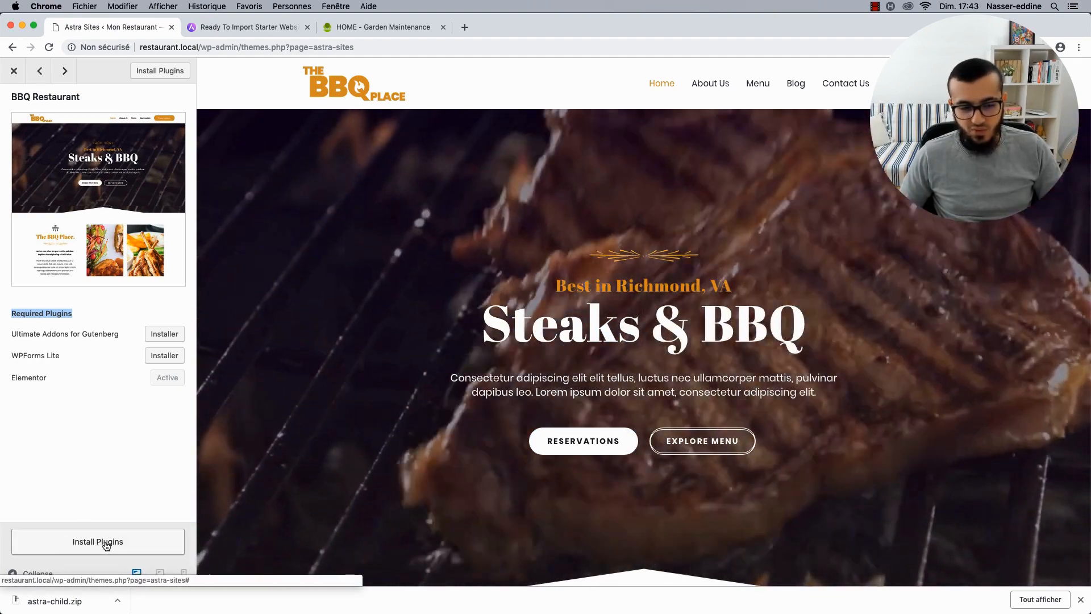
click(105, 546)
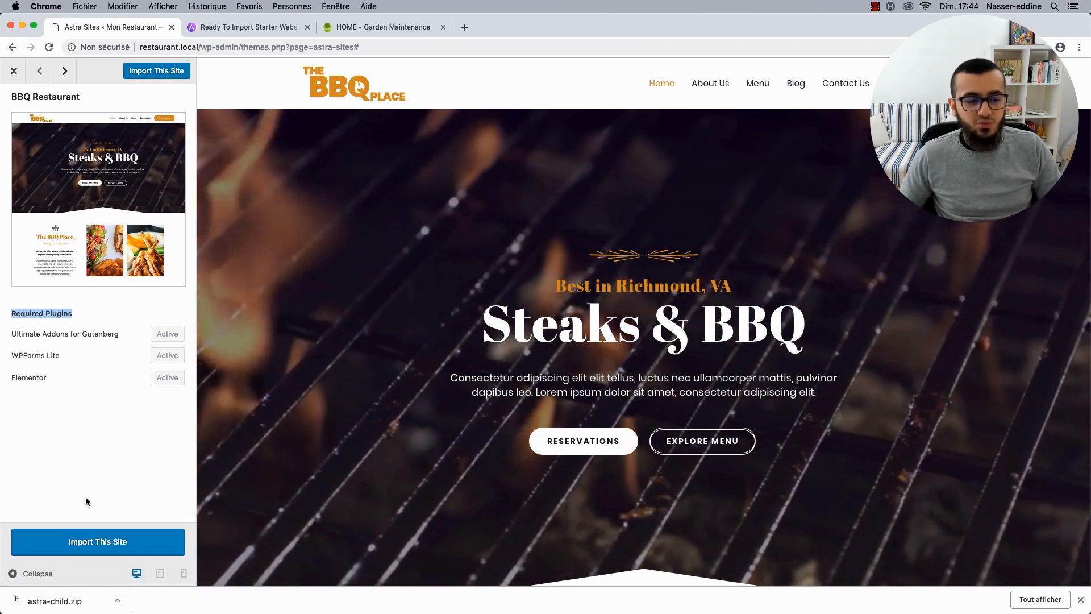
Import the BBQ Restaurant template, accepting the demo-import warning with OK.
click(83, 541)
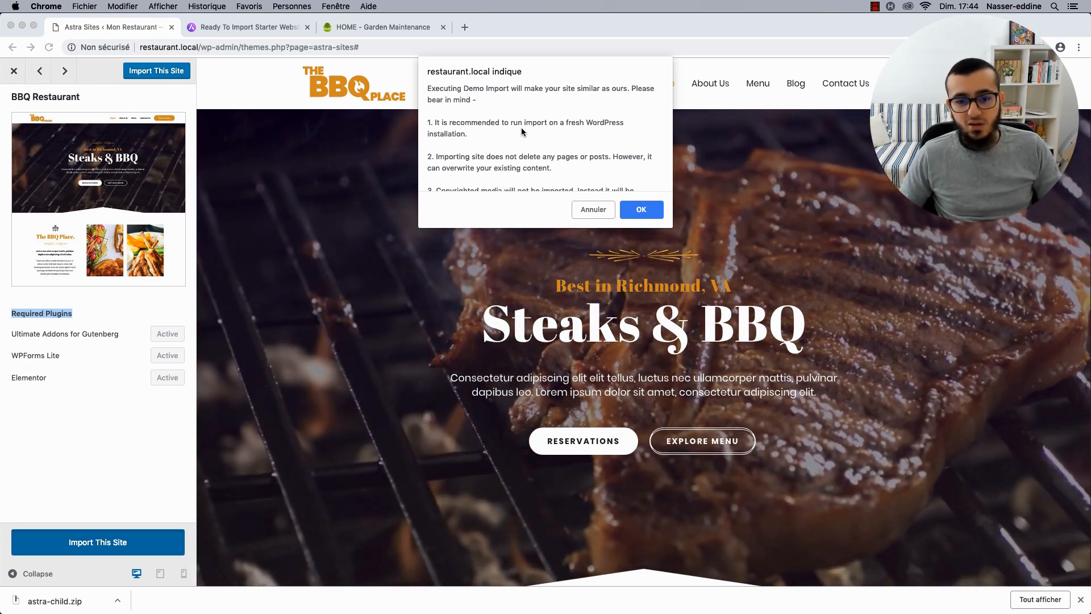
scroll(521, 129, down, 2)
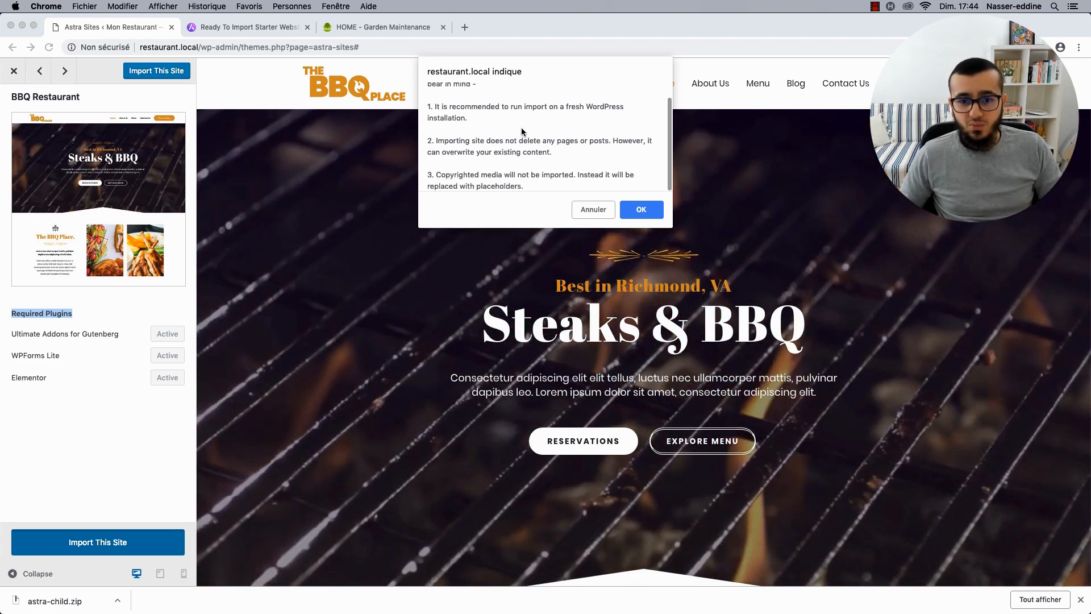
scroll(521, 131, up, 2)
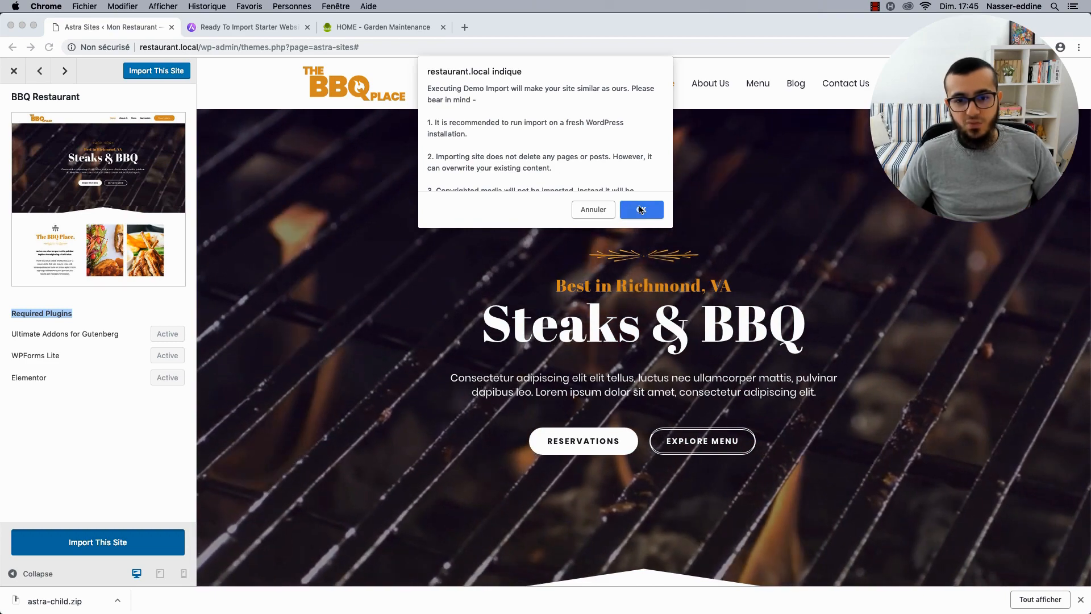
click(640, 209)
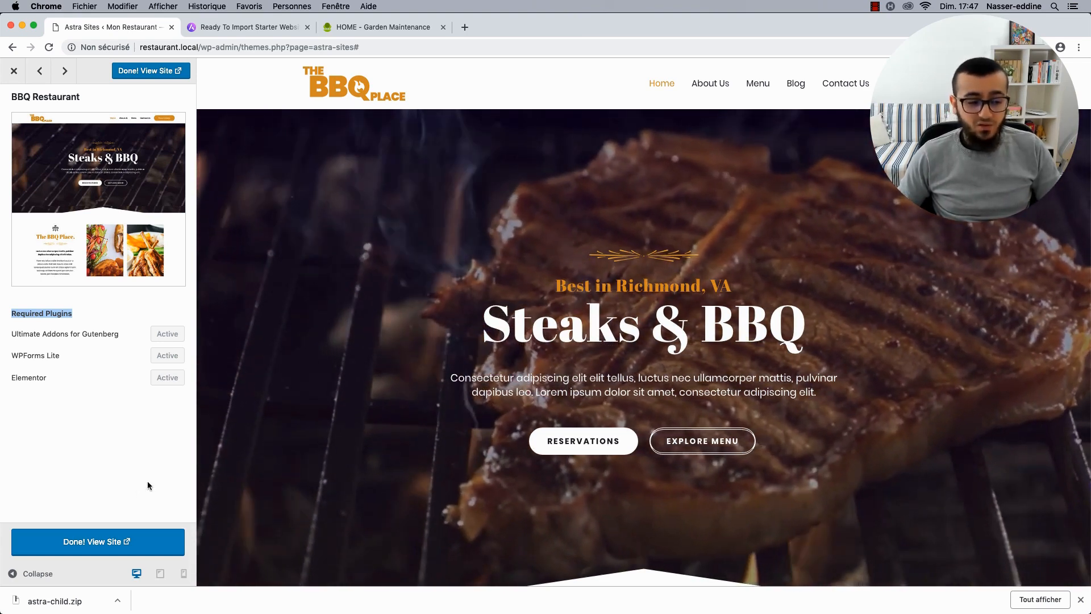
Open the finished site with Done! View Site and hide the downloads bar.
click(119, 540)
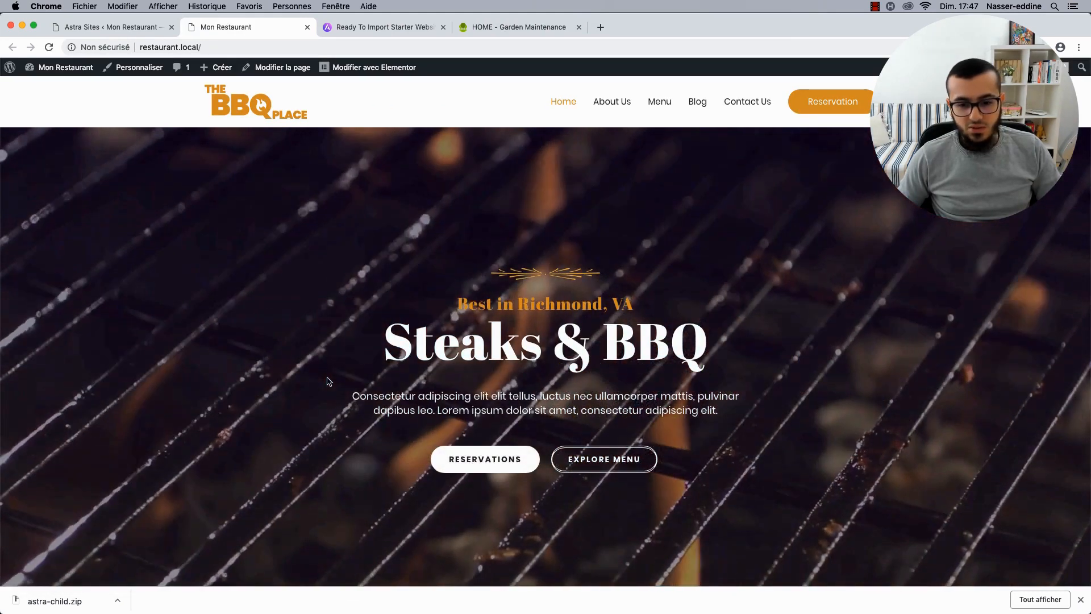
scroll(329, 380, down, 3)
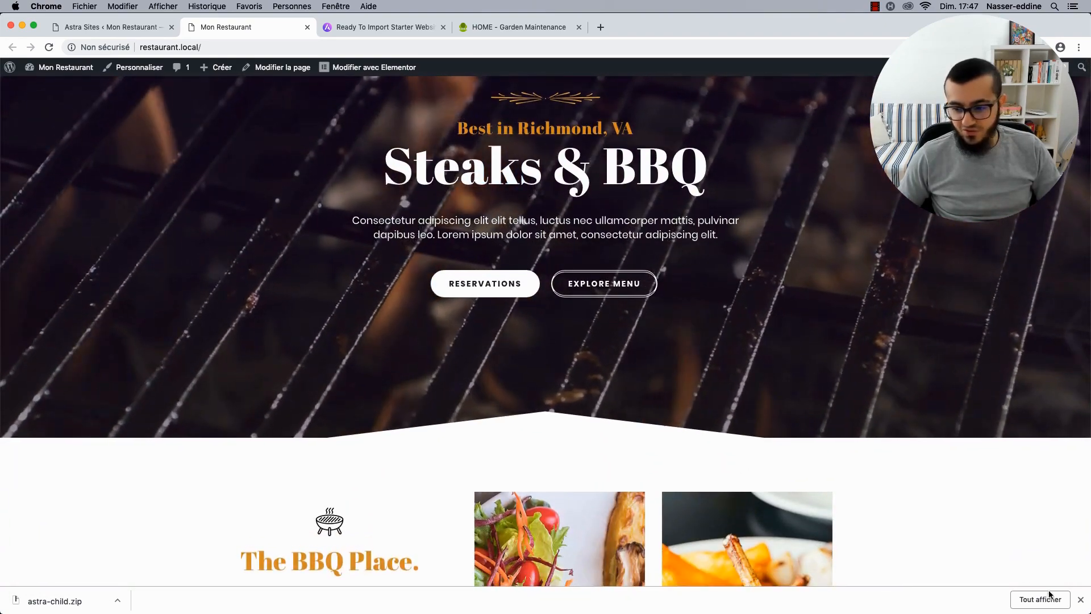
click(1080, 600)
scroll(636, 108, up, 3)
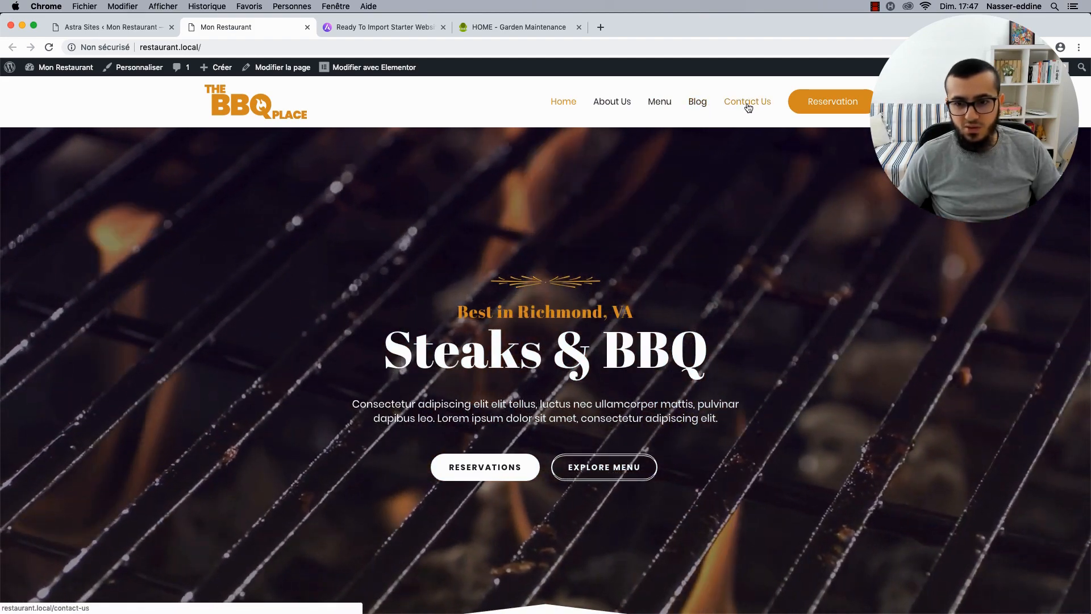
Scroll through The BBQ Place homepage from the Steaks & BBQ hero to the footer and back.
scroll(423, 204, down, 1)
scroll(424, 204, down, 3)
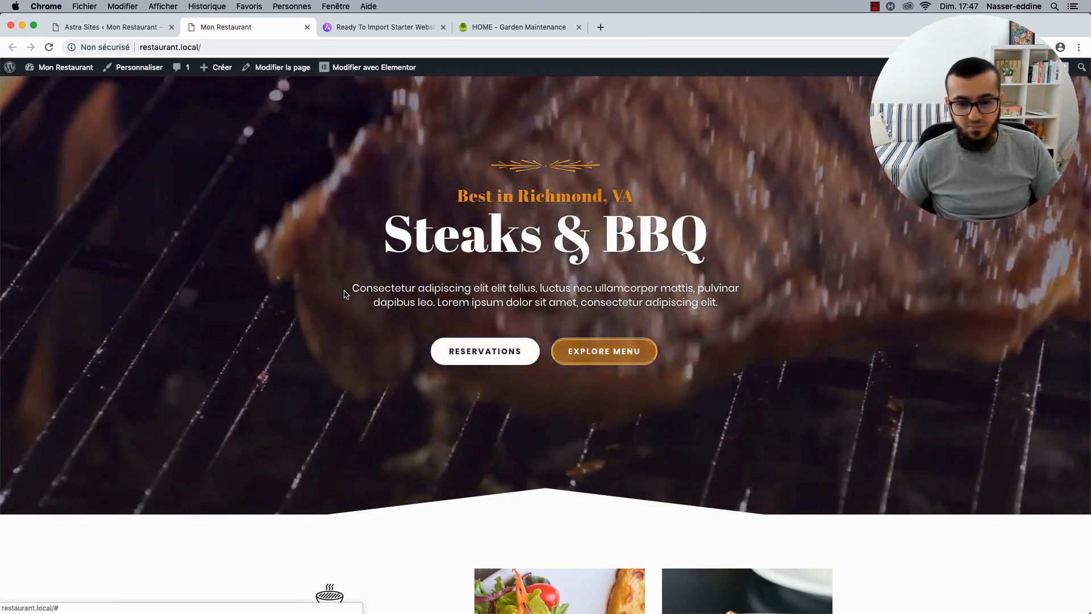
scroll(345, 313, down, 10)
scroll(516, 344, down, 3)
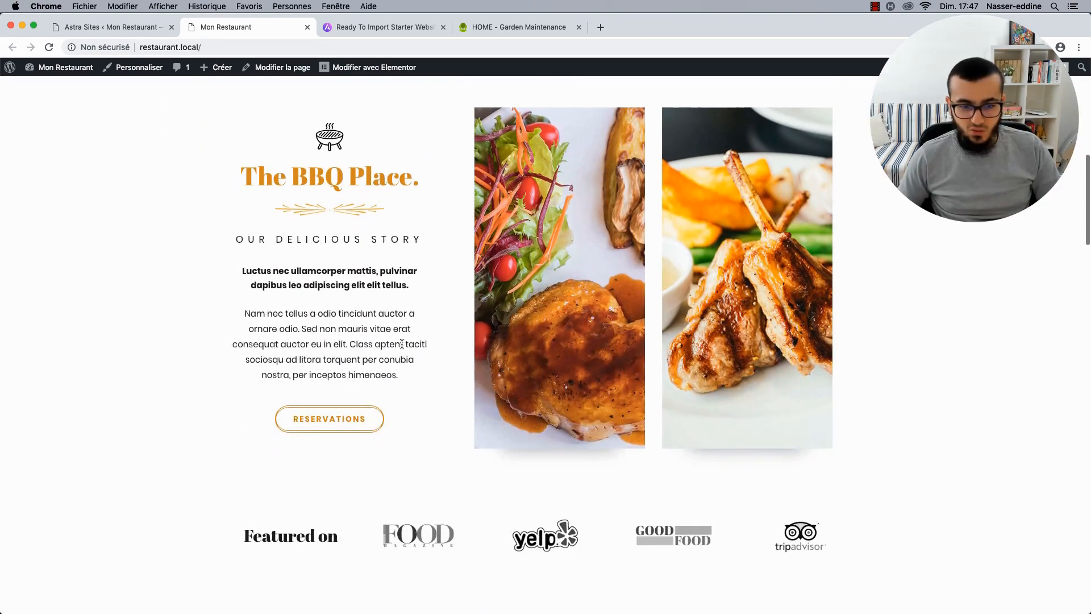
scroll(299, 431, down, 20)
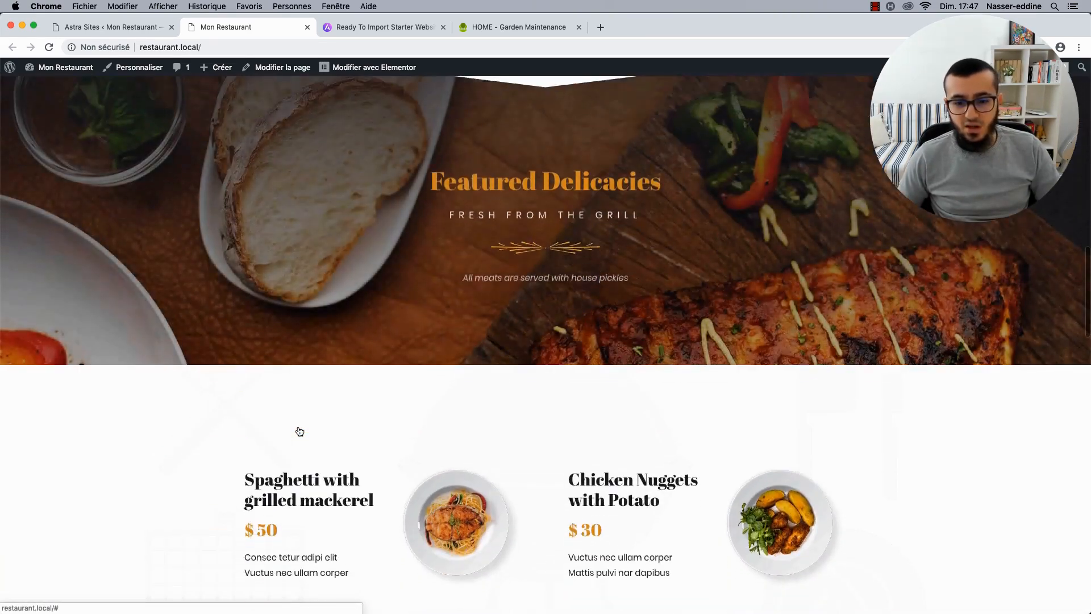
scroll(299, 431, down, 12)
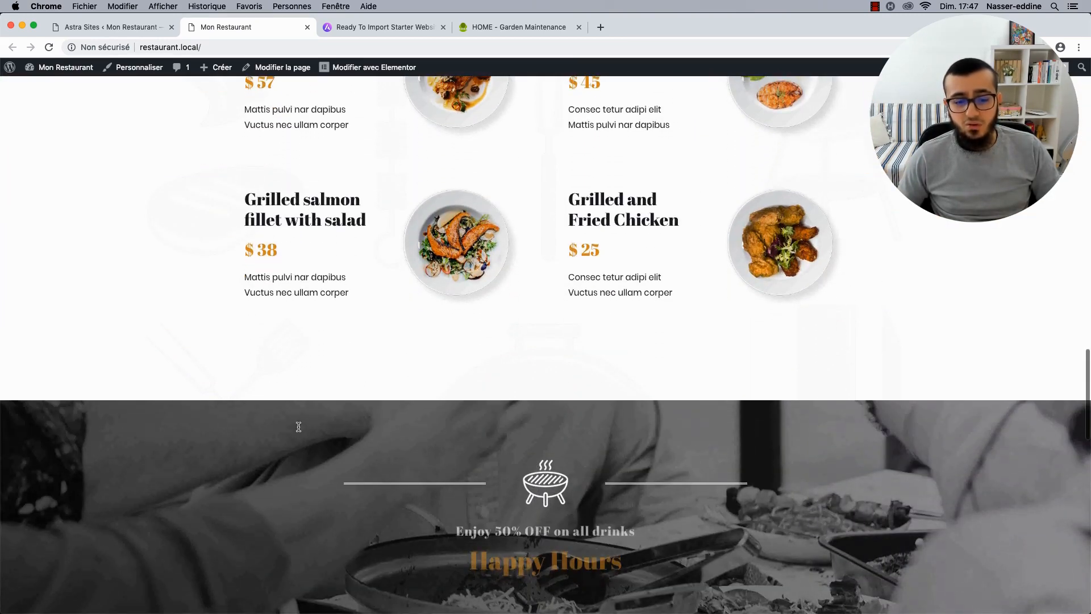
scroll(299, 430, down, 1)
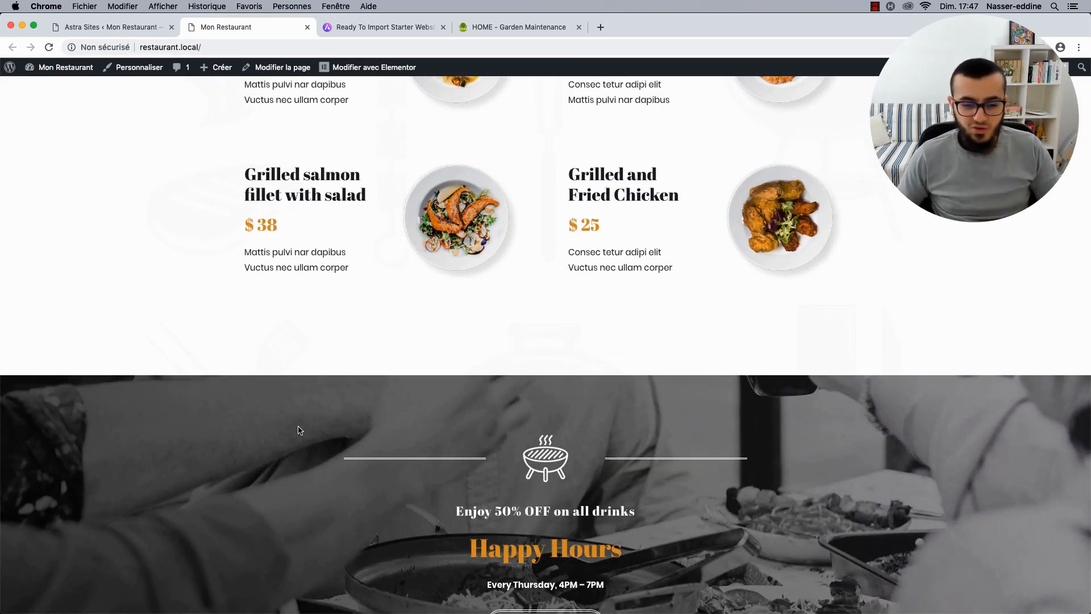
scroll(299, 430, down, 17)
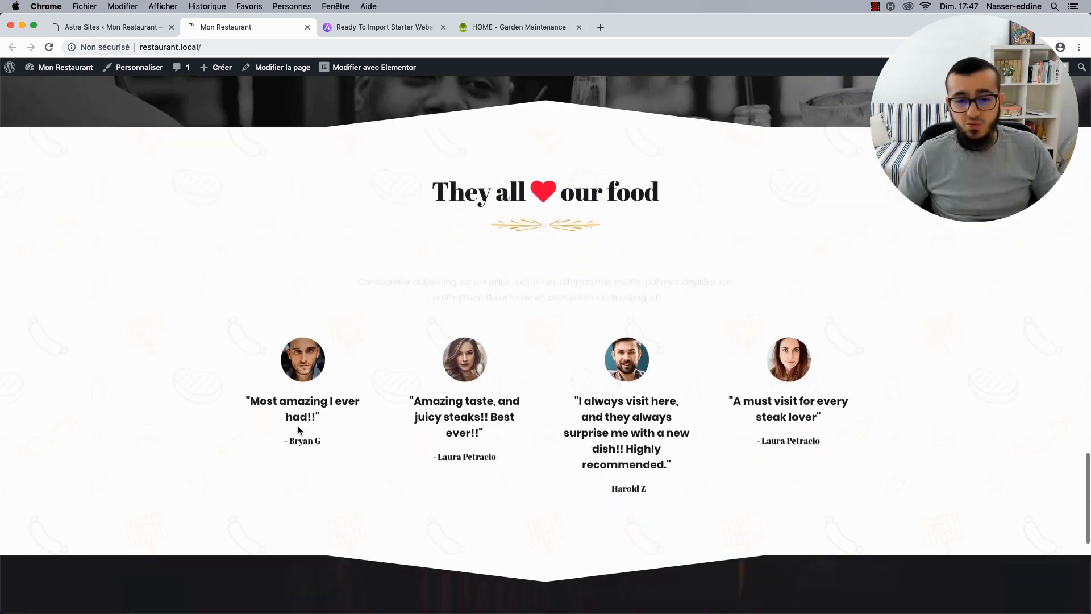
scroll(300, 430, down, 11)
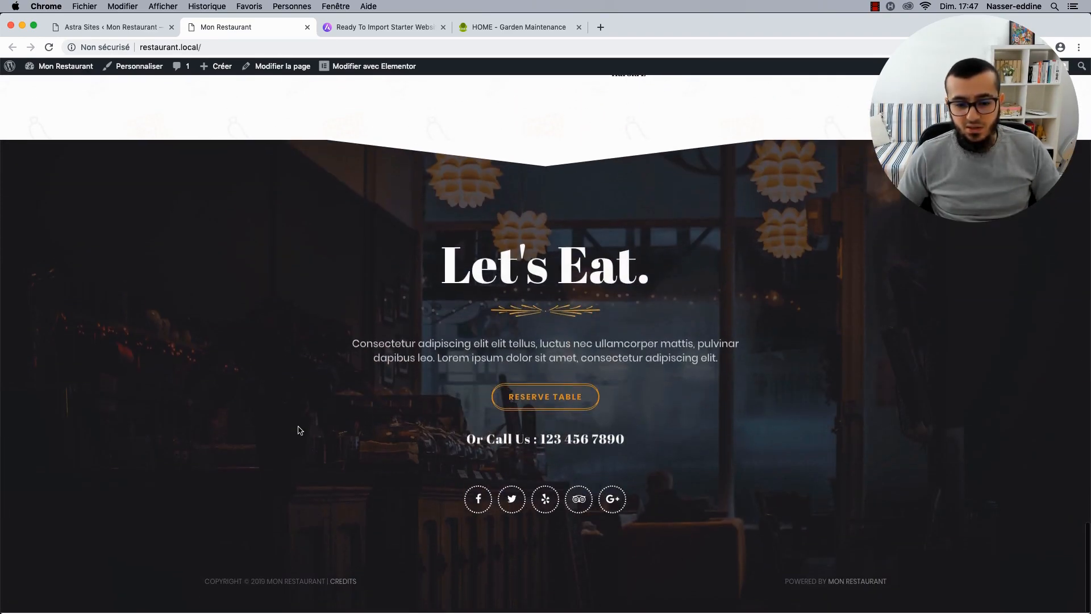
scroll(413, 402, up, 20)
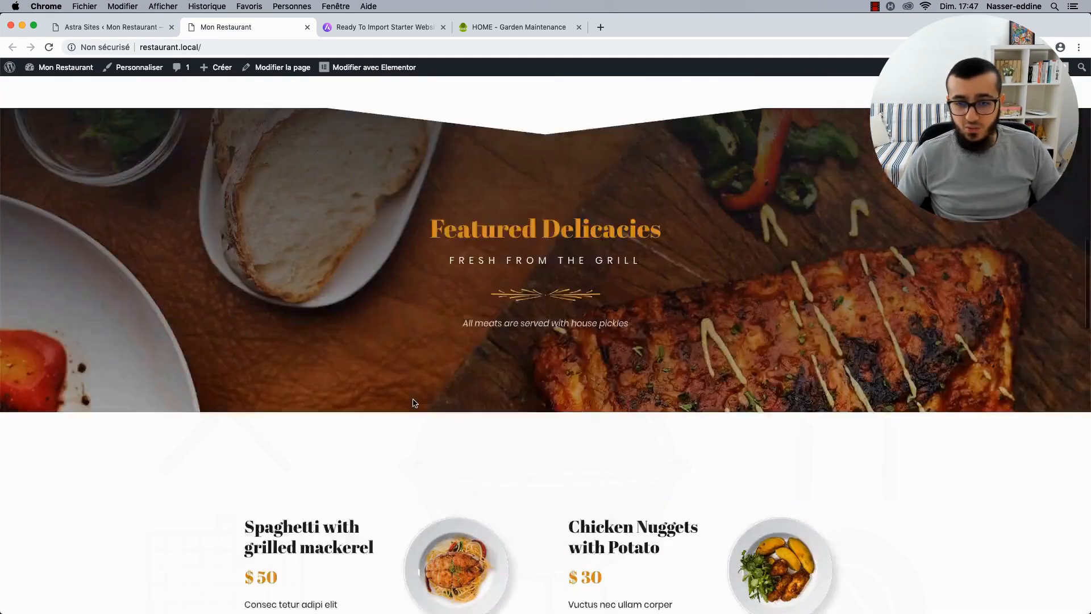
scroll(413, 401, up, 7)
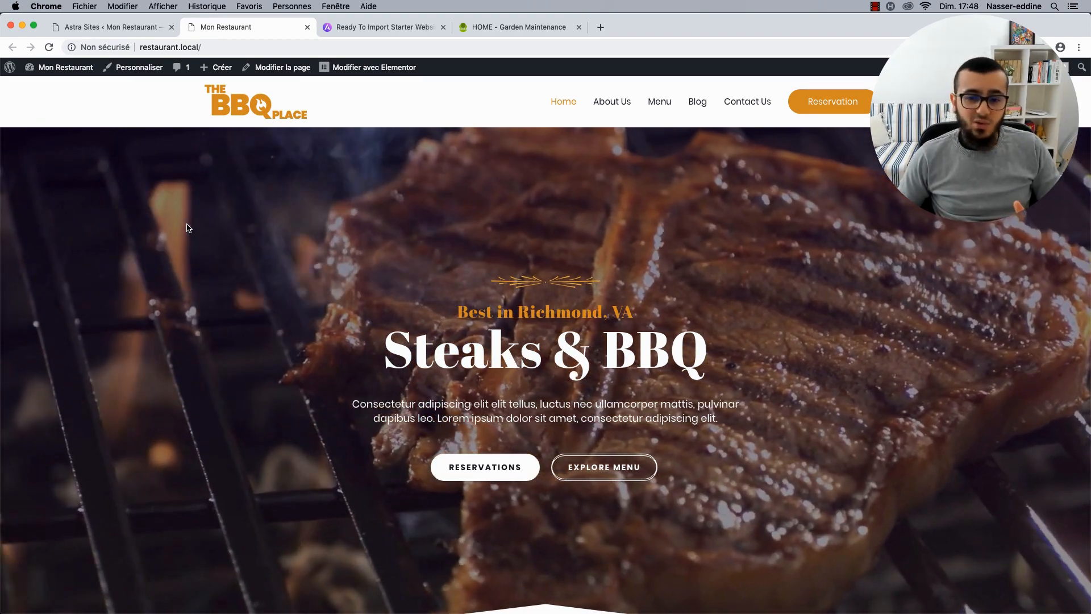
scroll(363, 295, down, 5)
scroll(317, 397, up, 5)
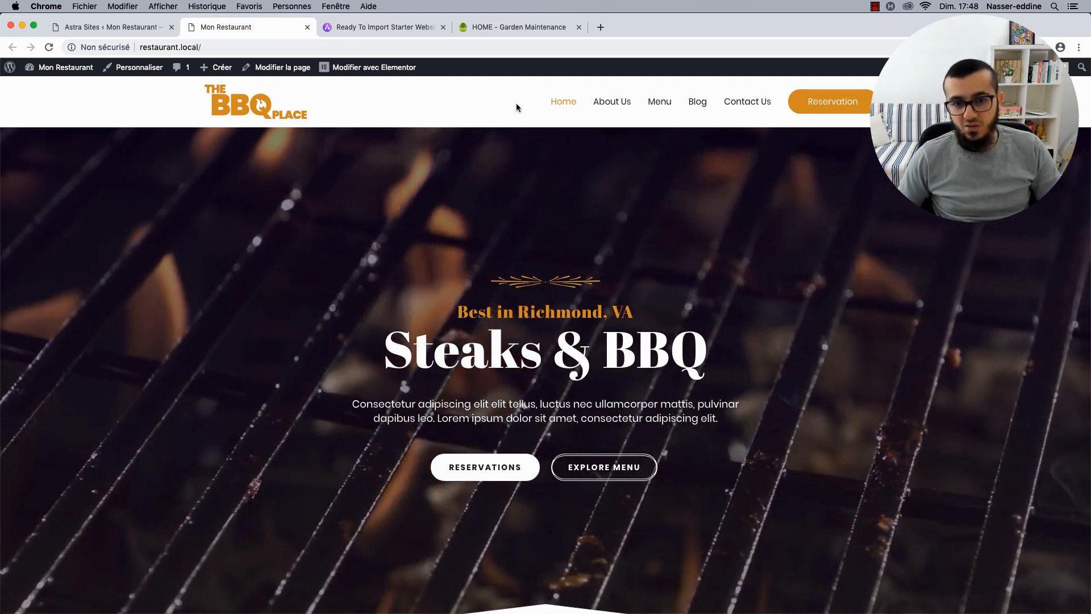
scroll(516, 104, down, 4)
scroll(518, 106, down, 20)
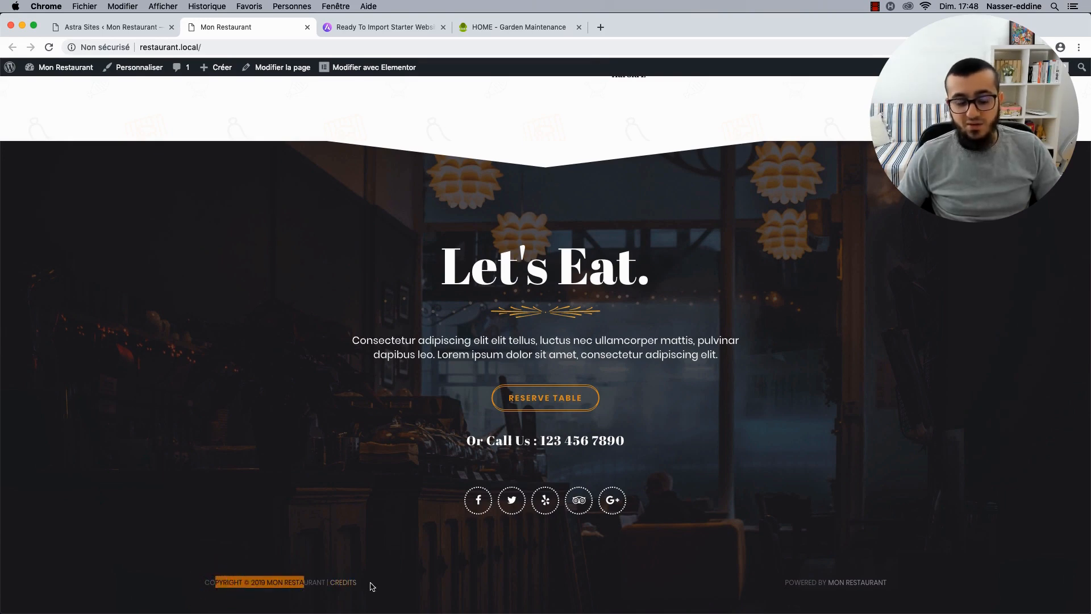
scroll(500, 322, up, 20)
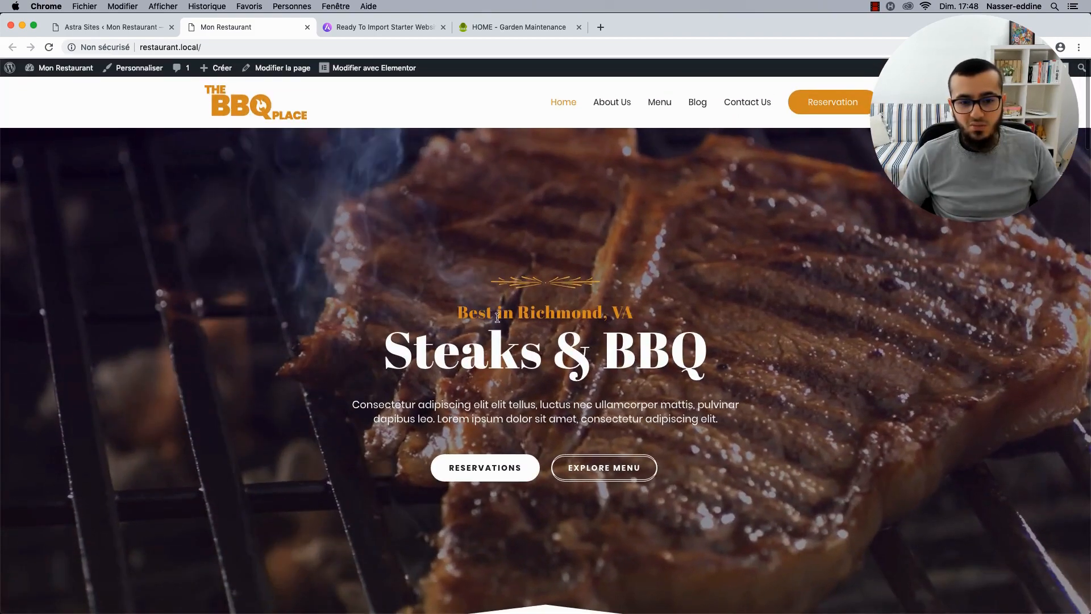
click(351, 206)
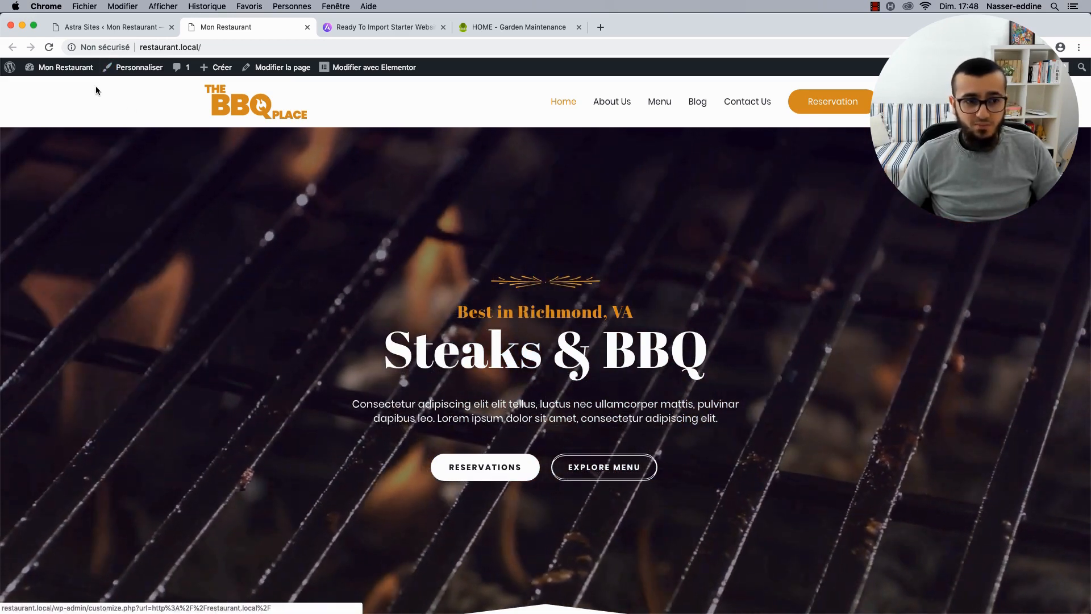
Go to the Mon Restaurant admin dashboard.
mouse_move(64, 68)
click(66, 89)
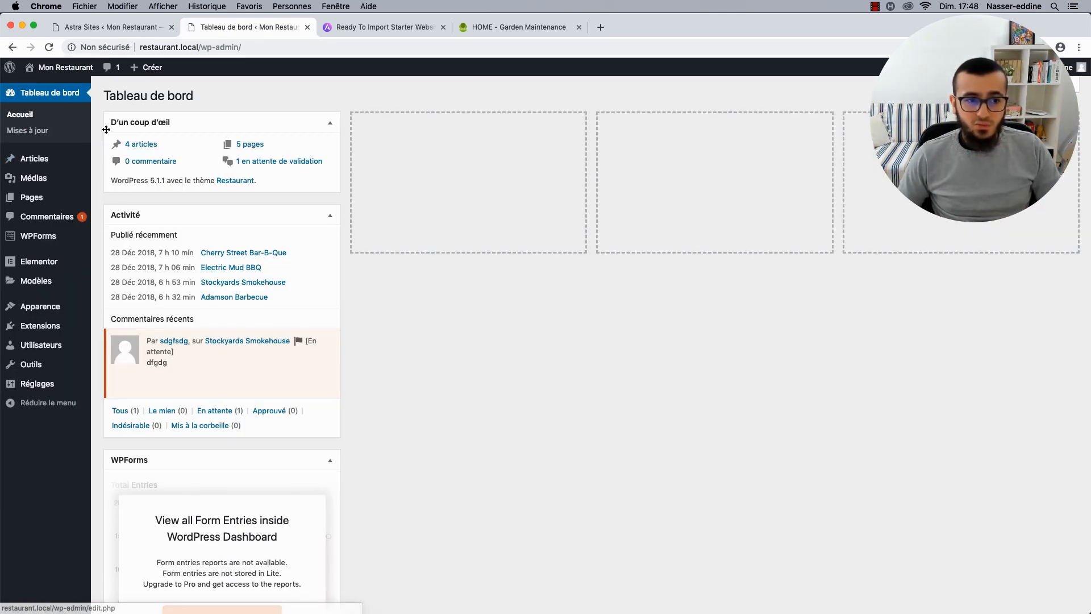
scroll(107, 132, down, 3)
mouse_move(58, 310)
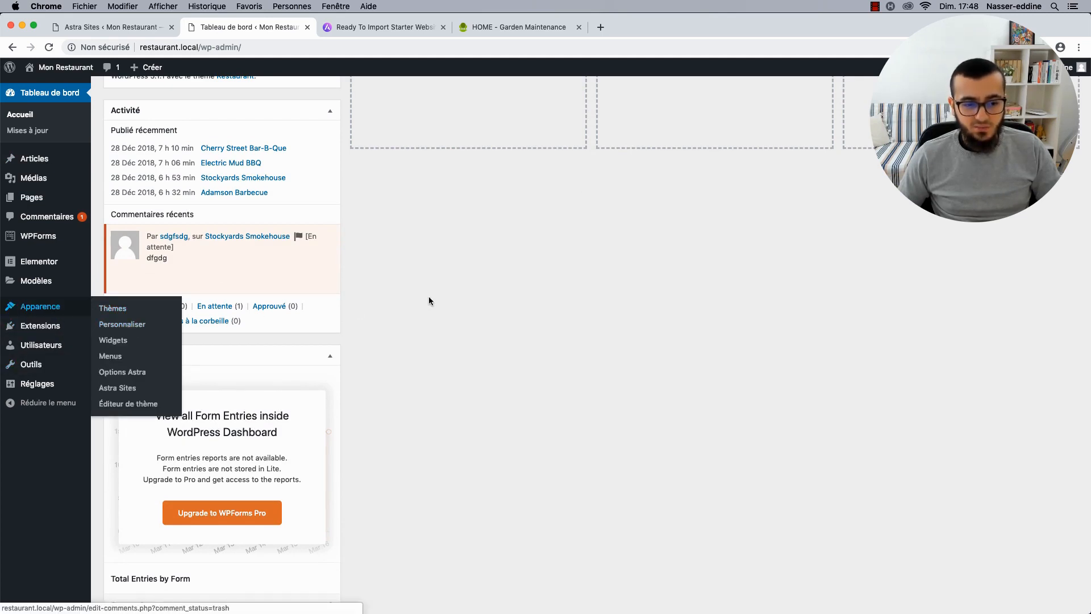
scroll(428, 298, up, 3)
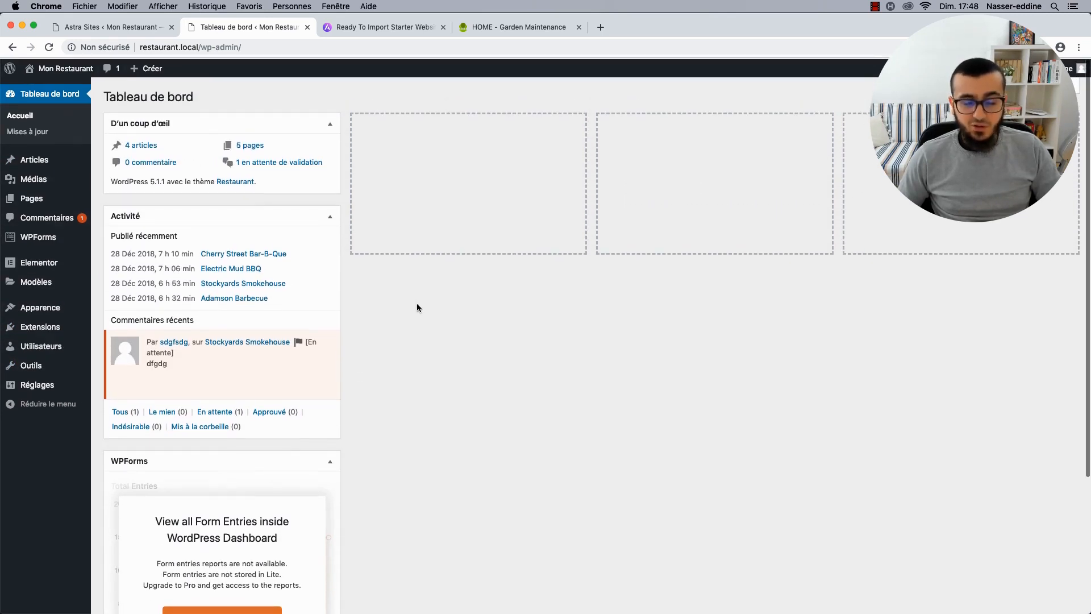
Drag the WPForms box into the empty second dashboard column.
mouse_move(206, 353)
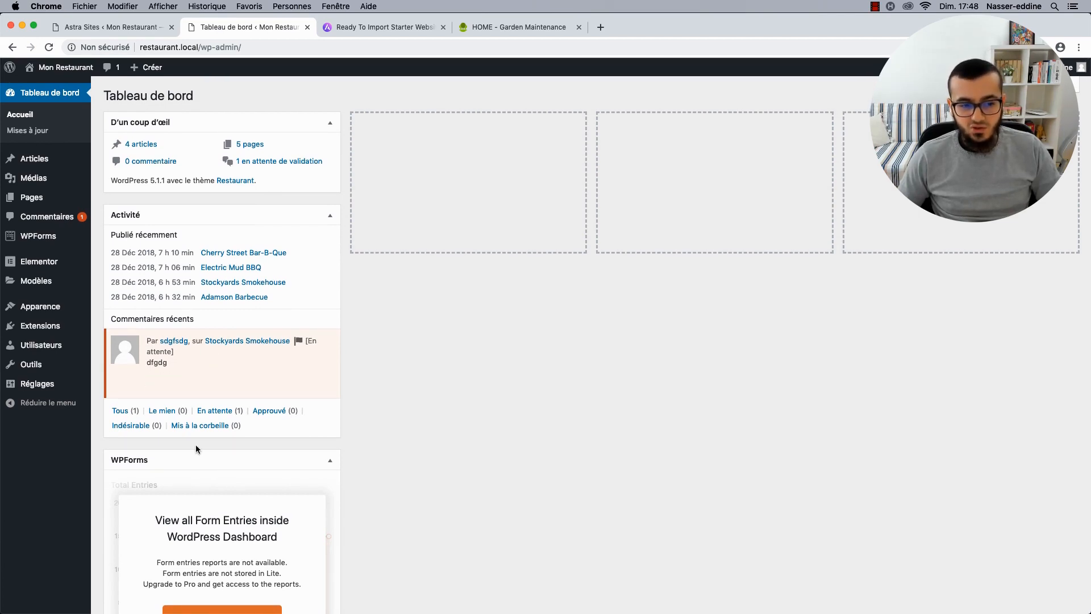
scroll(196, 444, down, 5)
scroll(300, 312, up, 5)
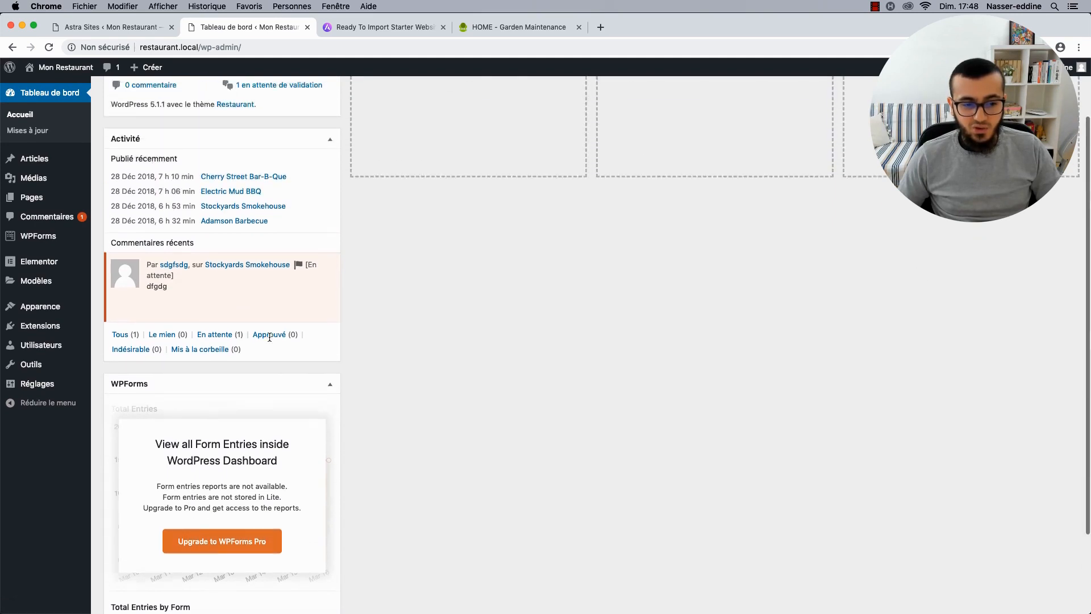
drag(354, 350, 488, 153)
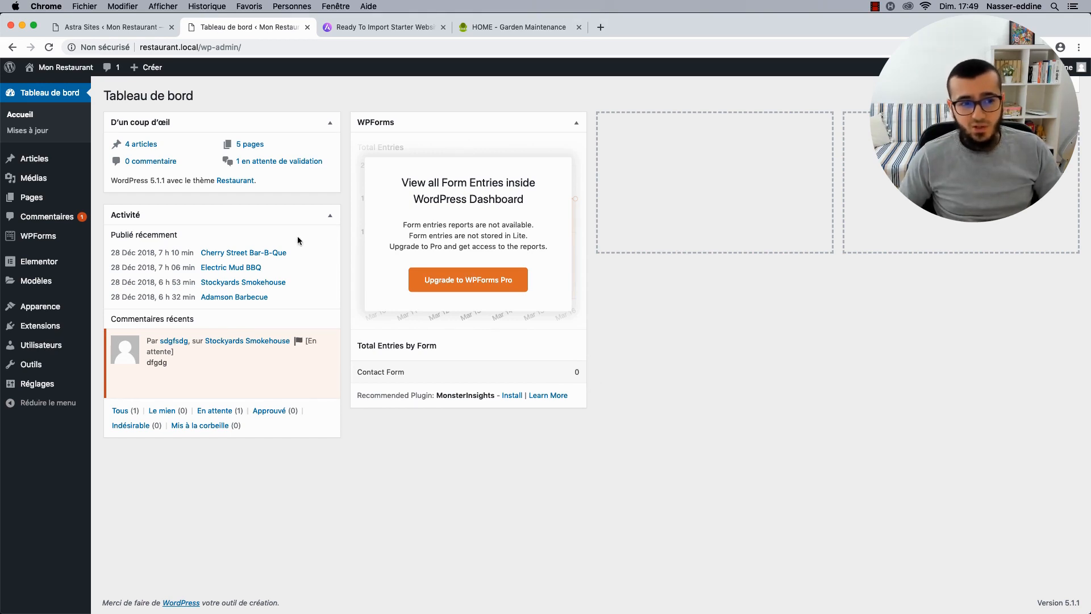
mouse_move(18, 311)
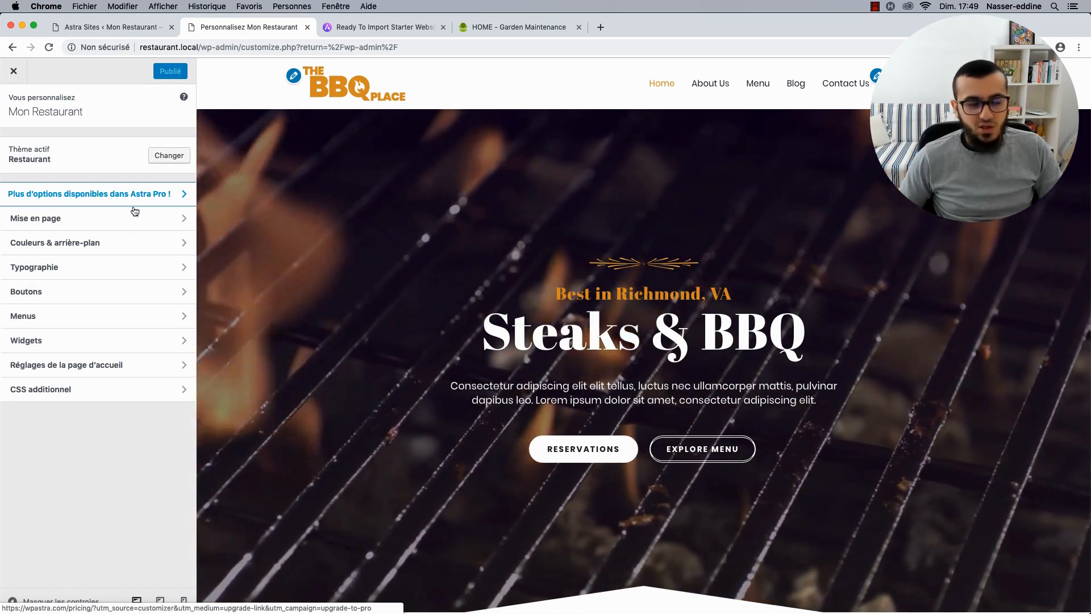
Go to Mise en page > En-tête > Identité du site and start changing the logo.
click(121, 223)
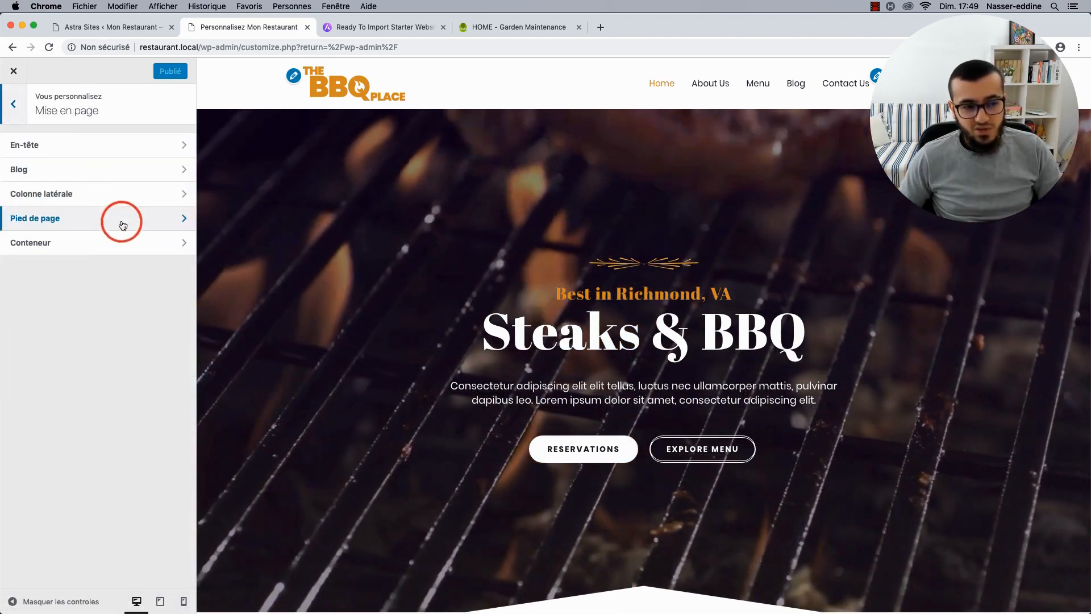
click(138, 154)
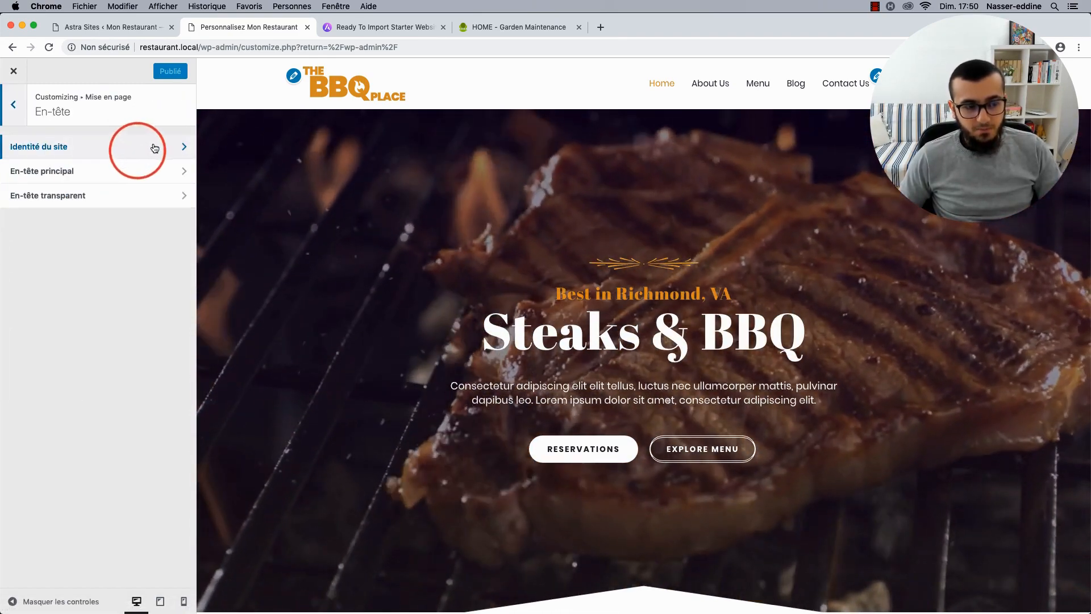
click(153, 145)
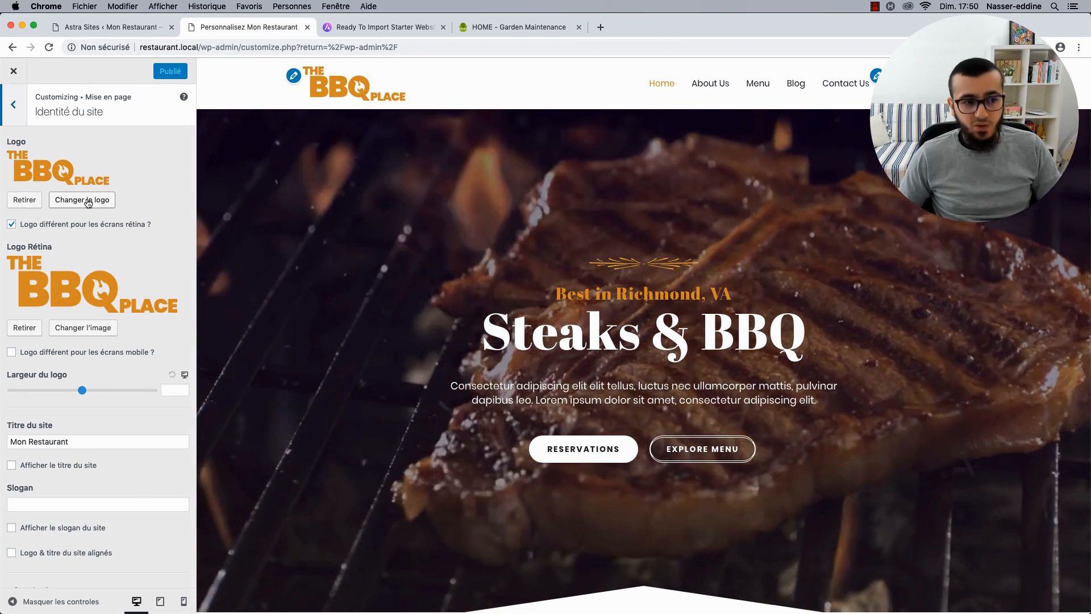
click(87, 200)
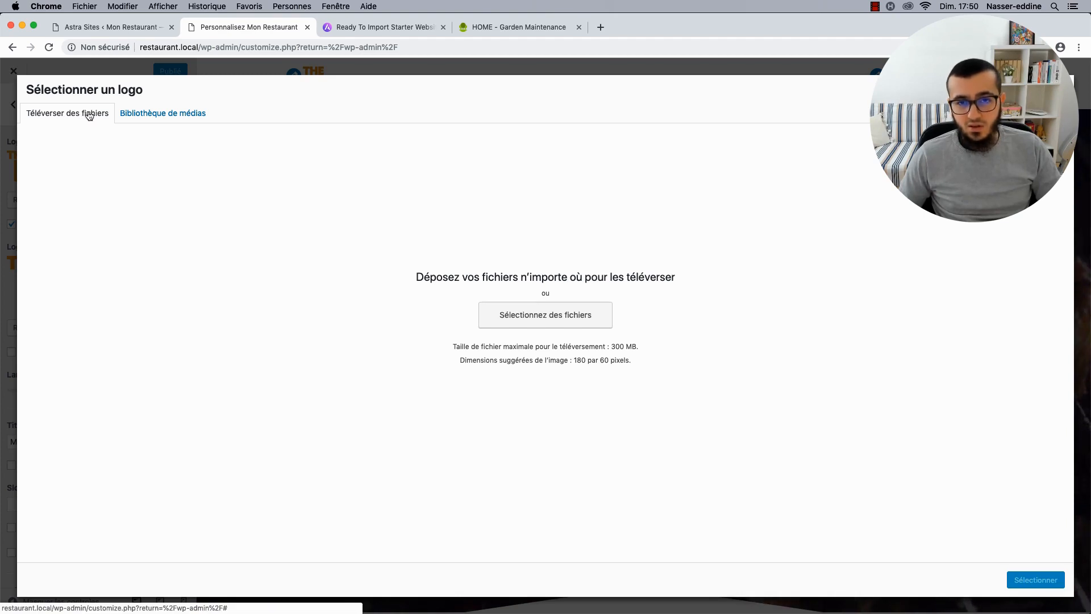
click(153, 109)
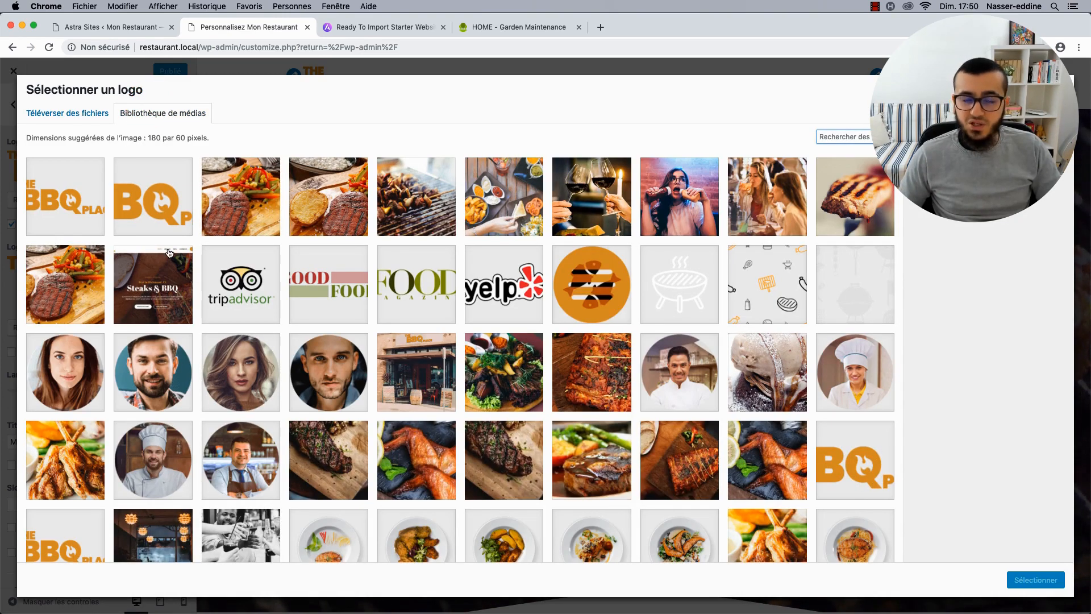
click(81, 214)
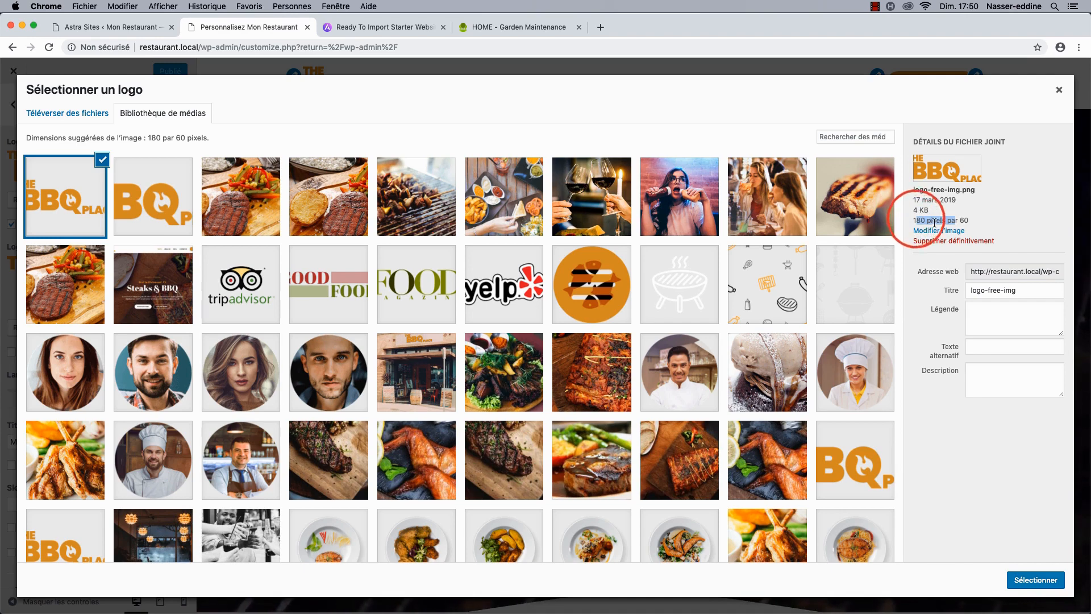
click(162, 198)
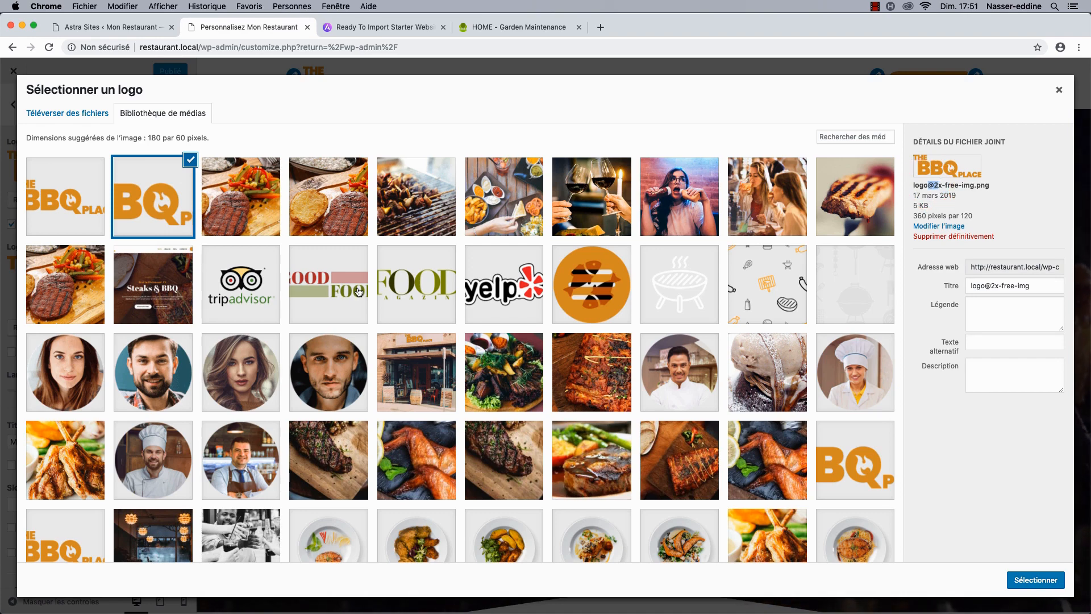
click(1035, 579)
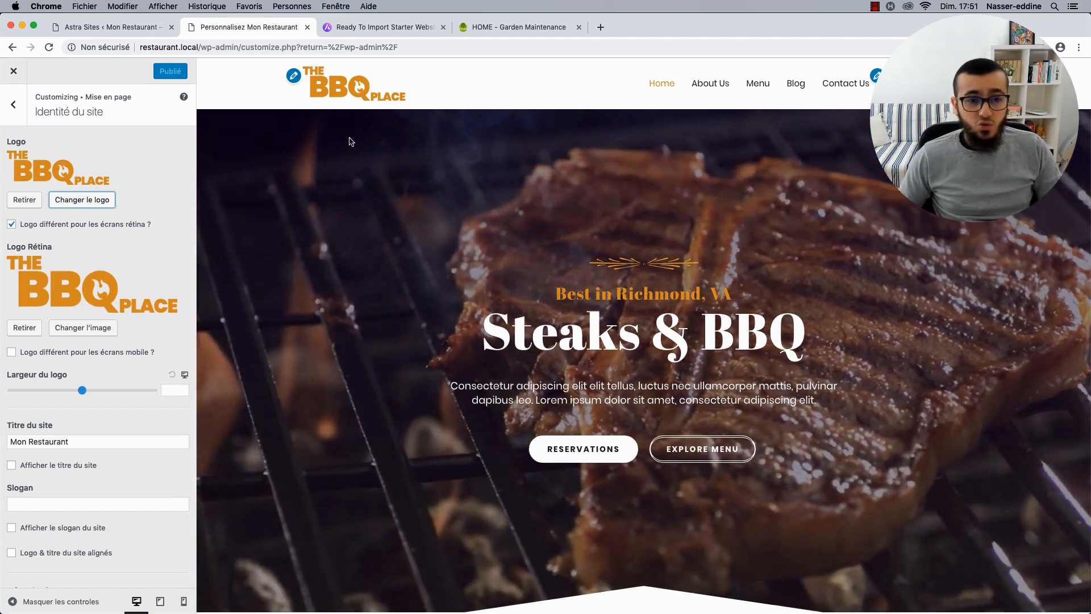
scroll(153, 291, down, 1)
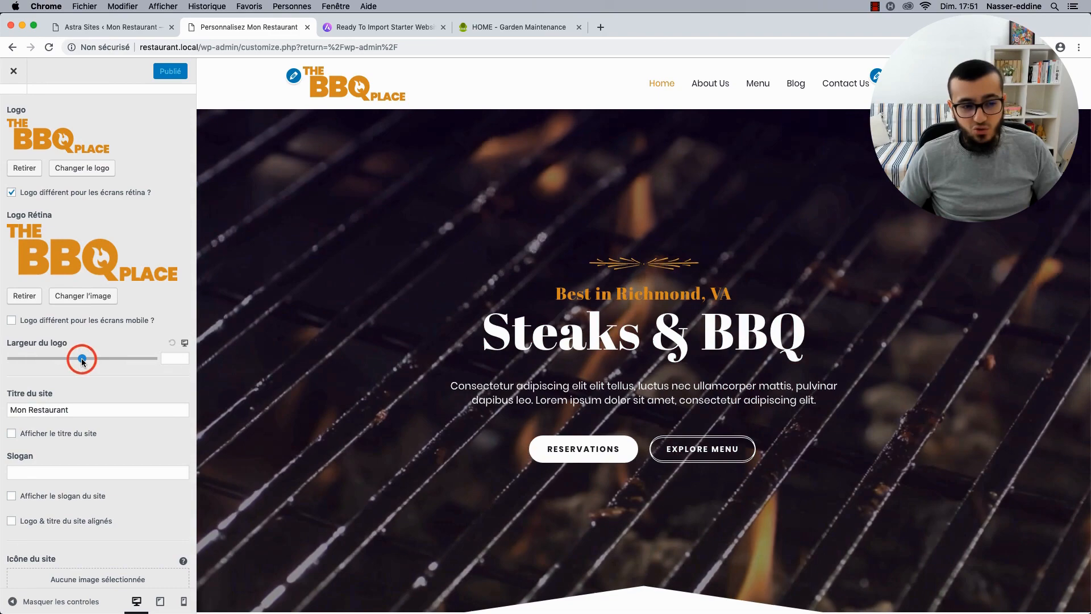
drag(83, 361, 126, 359)
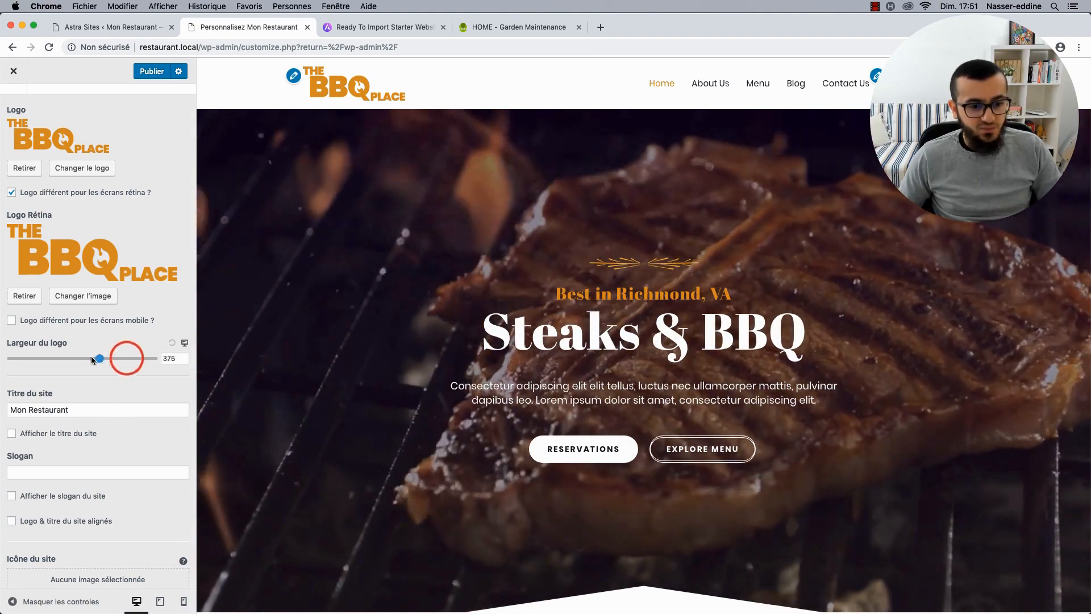
drag(37, 357, 32, 357)
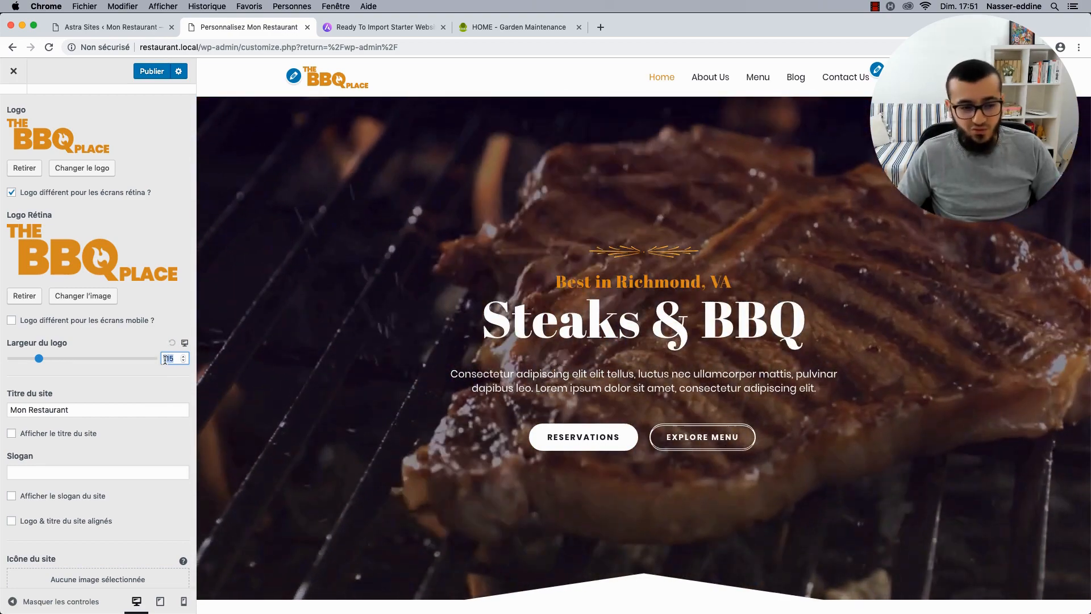
key(BackSpace)
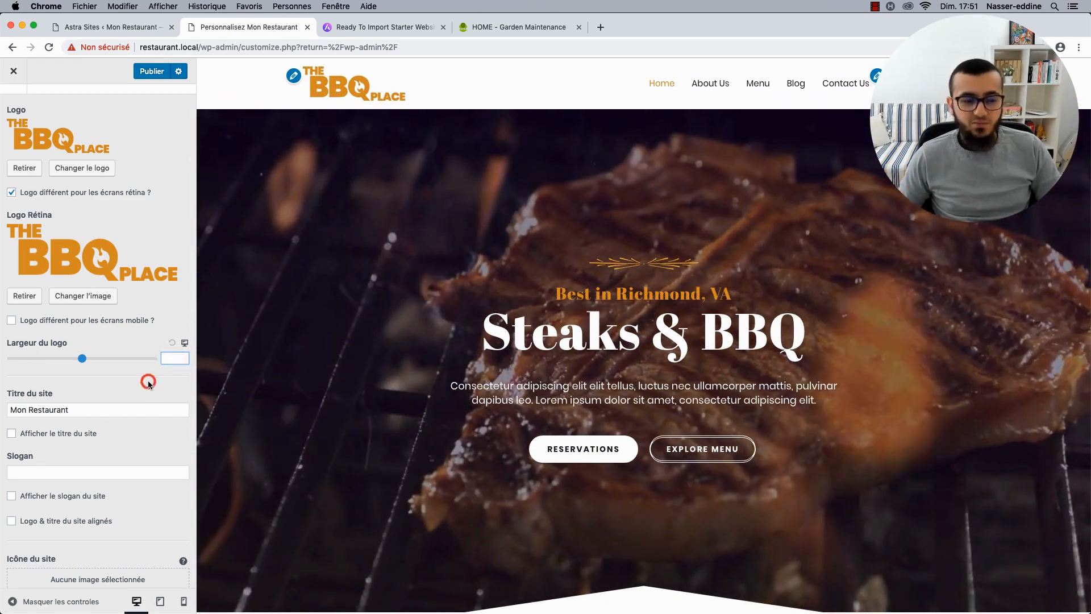
click(148, 383)
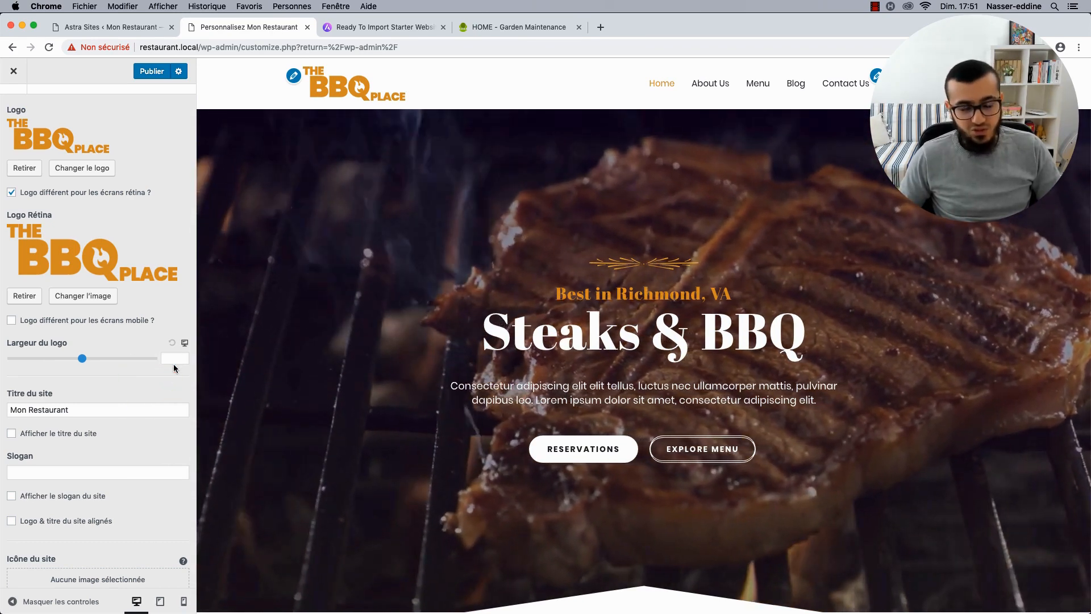
scroll(173, 368, down, 1)
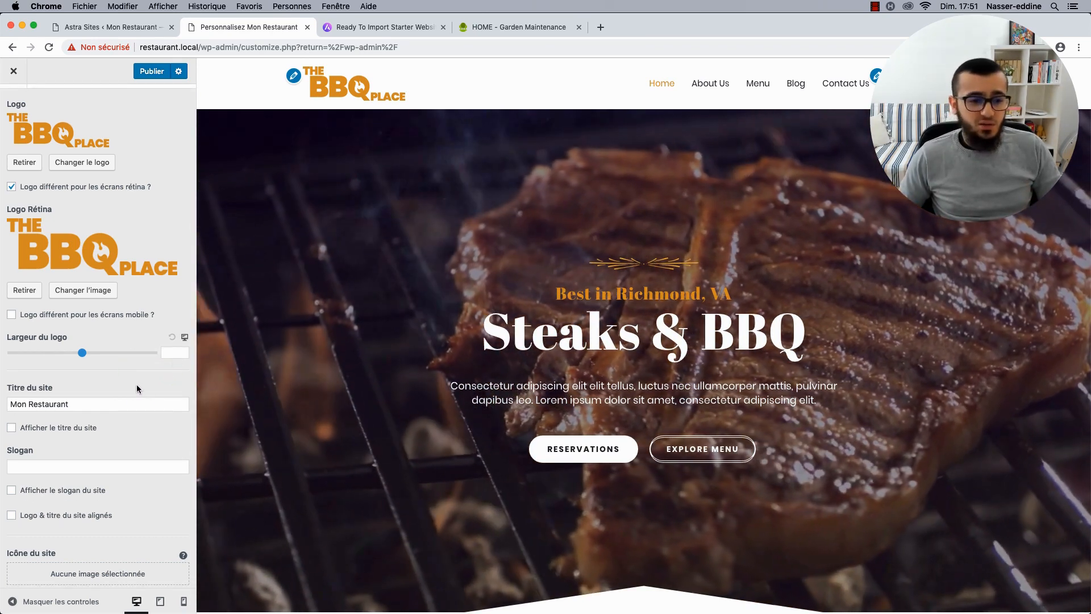
scroll(117, 384, down, 3)
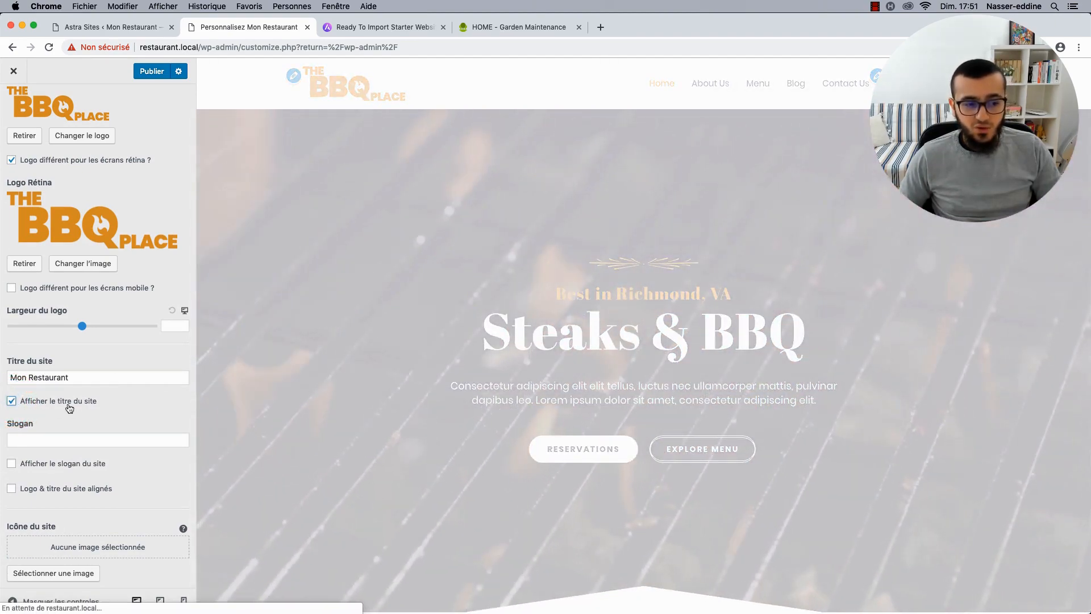
scroll(22, 122, up, 1)
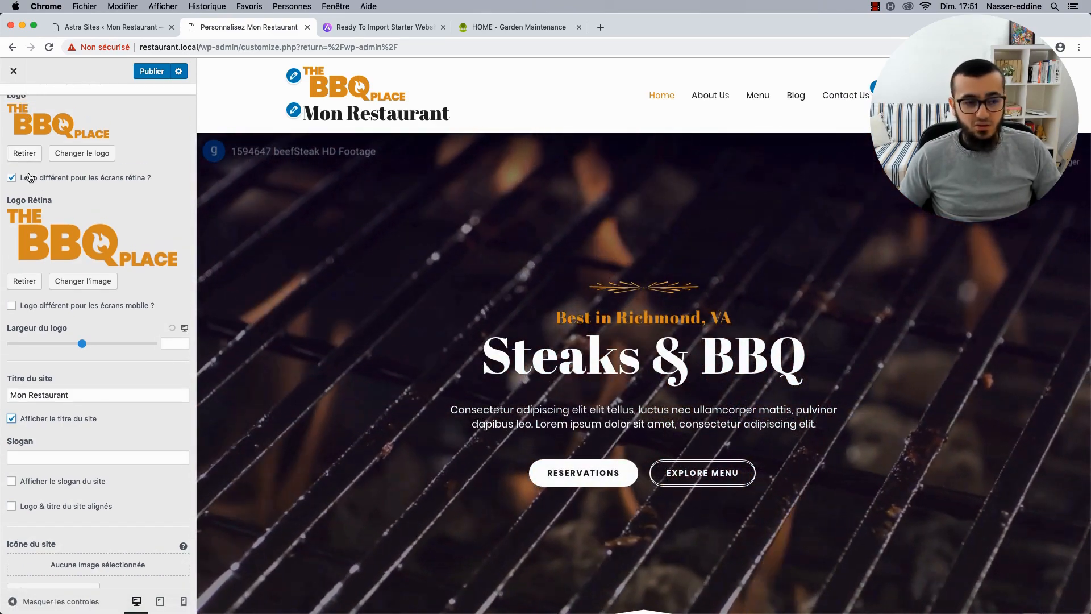
scroll(17, 380, down, 1)
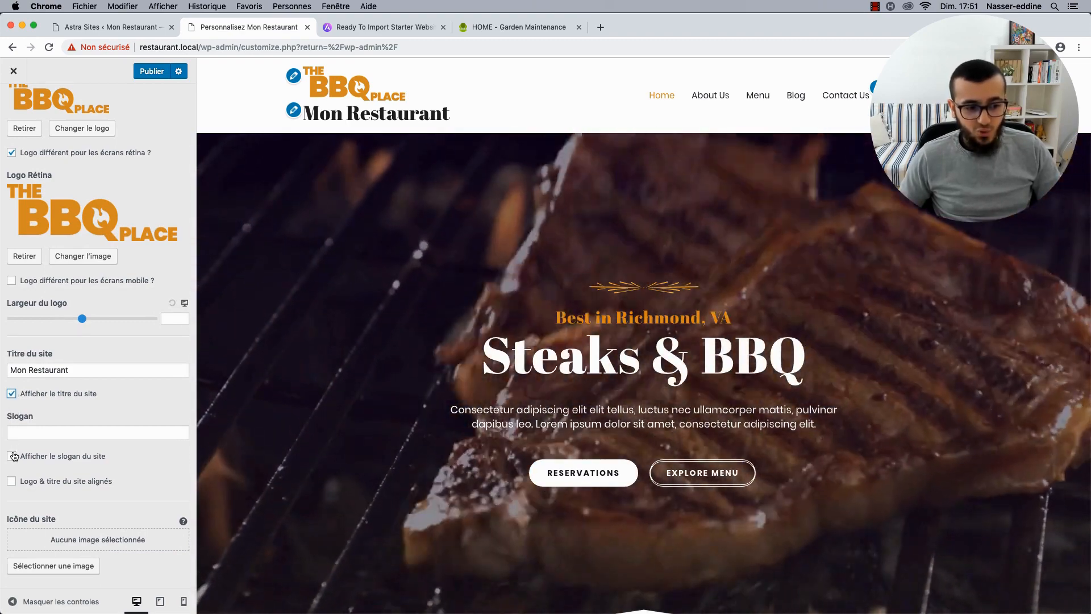
click(11, 458)
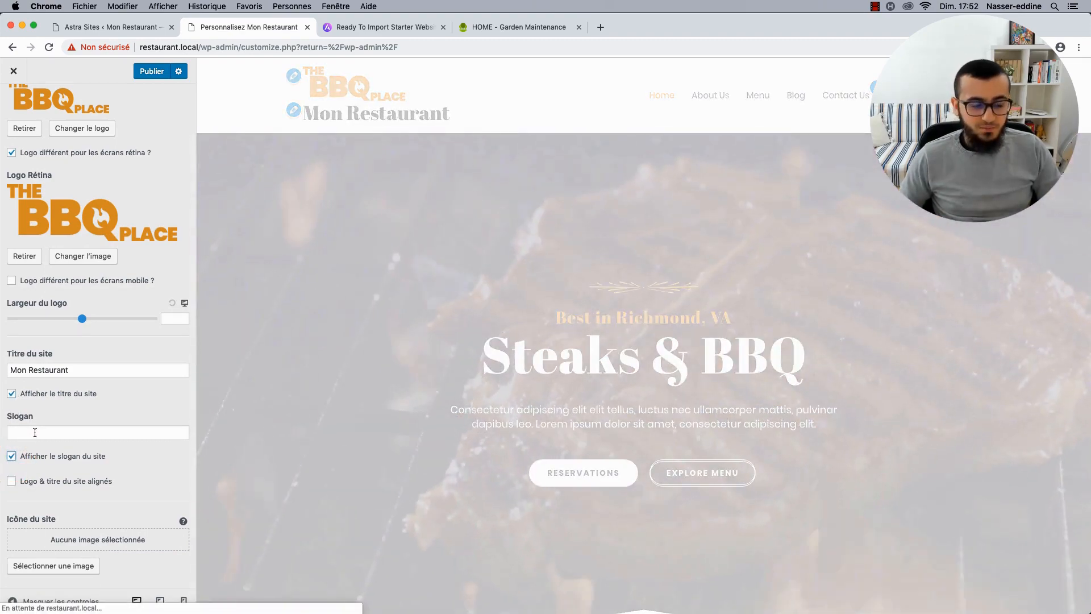
click(35, 432)
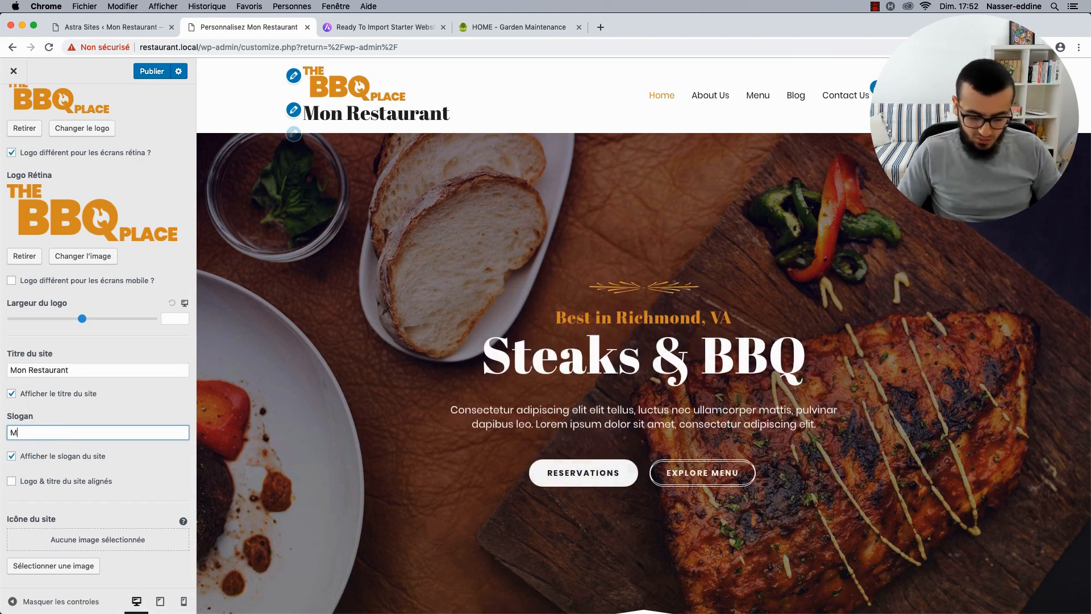
text(Mon slogan)
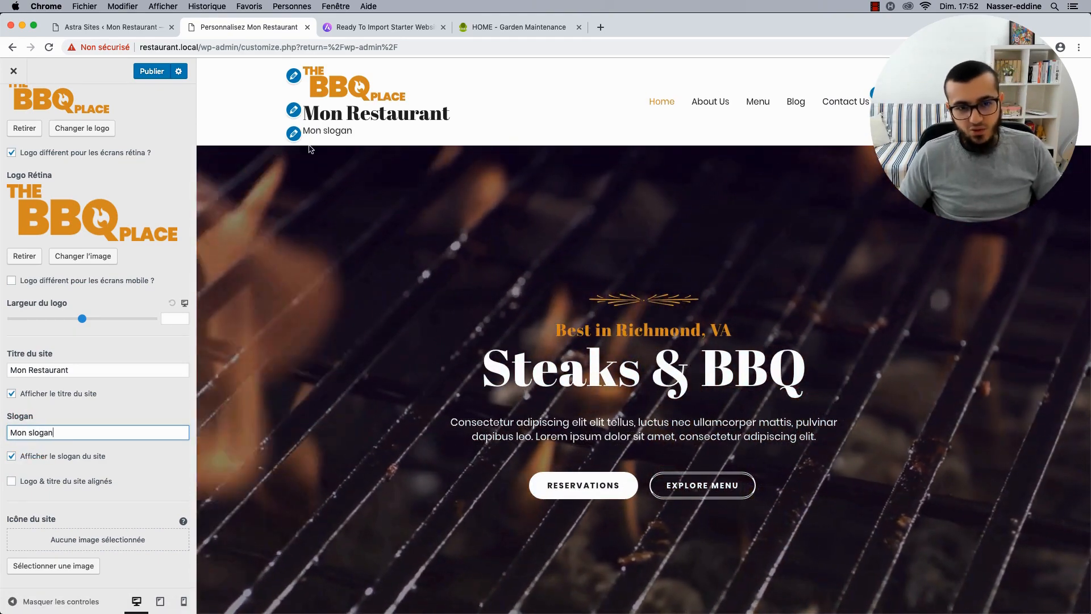
click(12, 481)
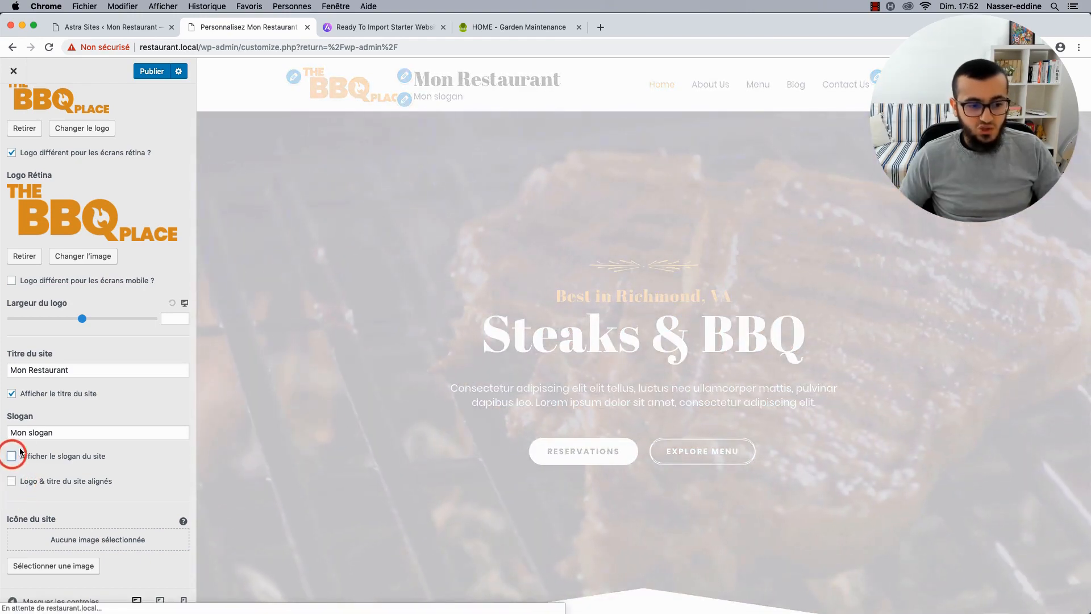
click(11, 456)
click(33, 435)
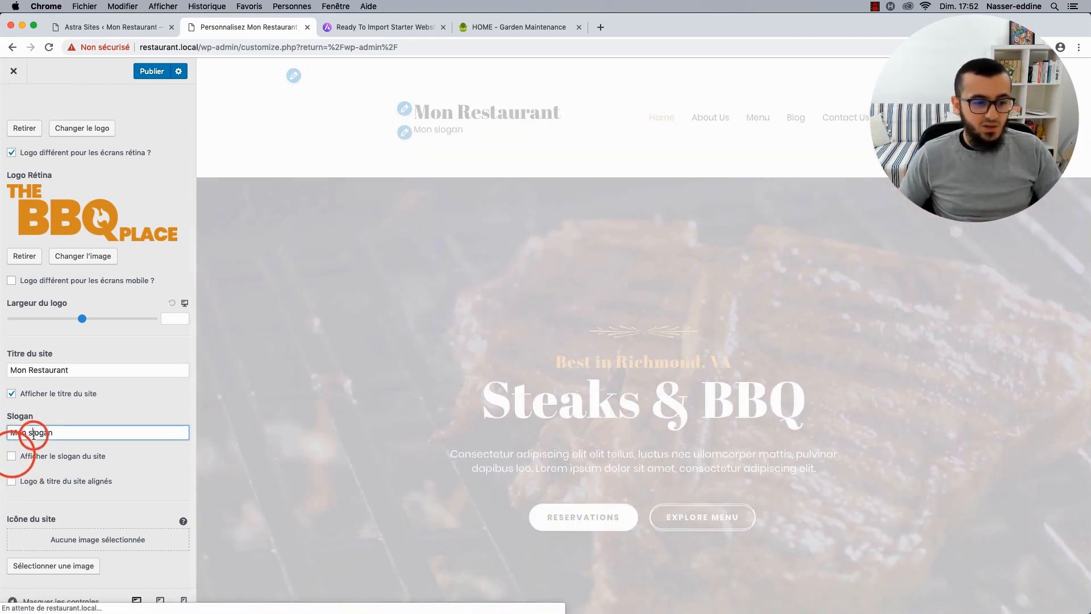
triple_click(33, 435)
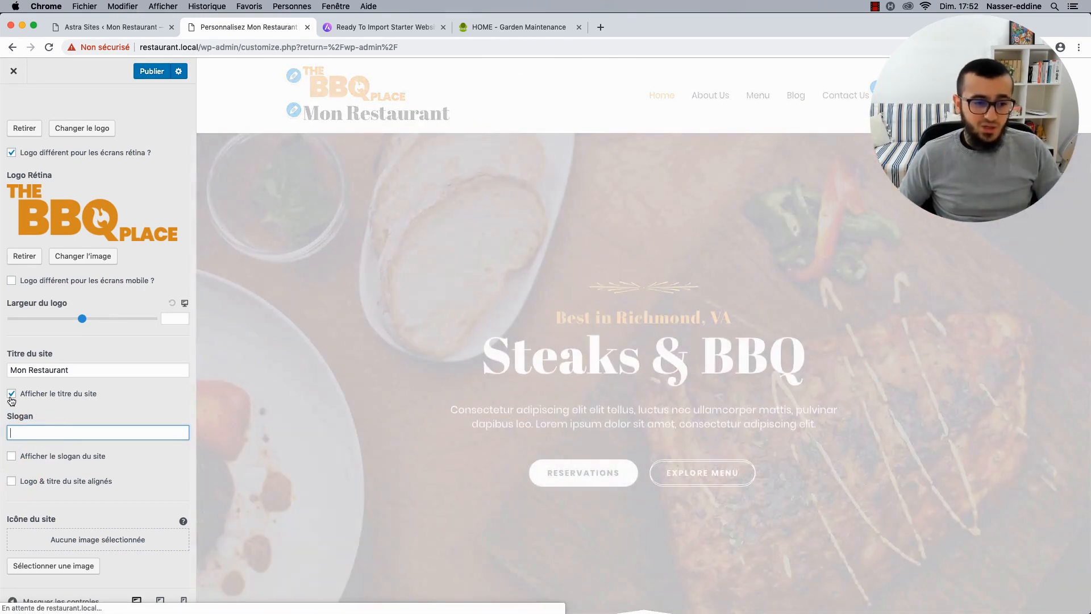
click(11, 396)
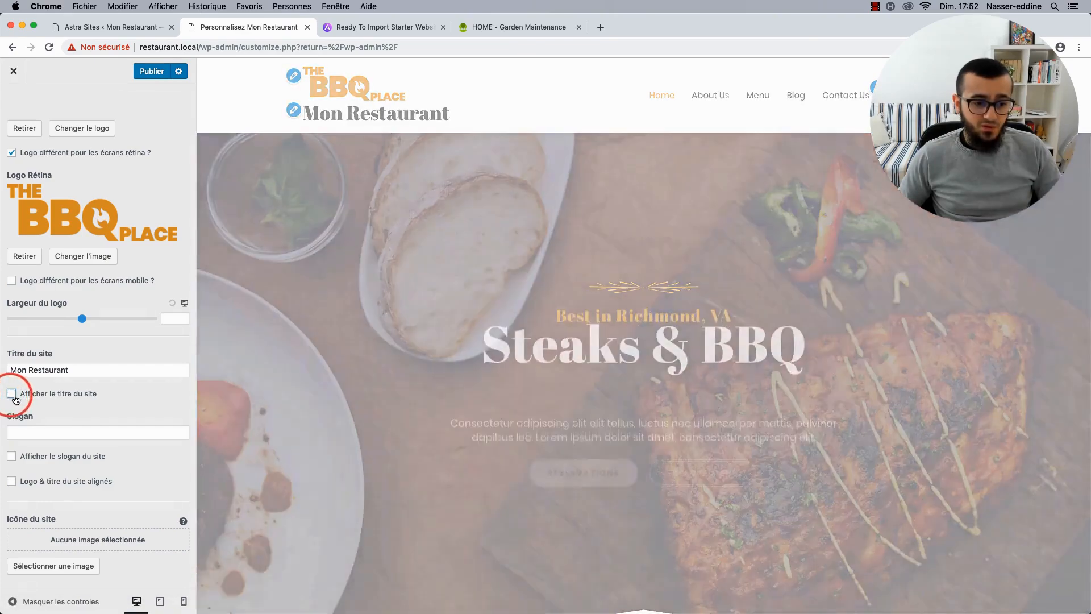
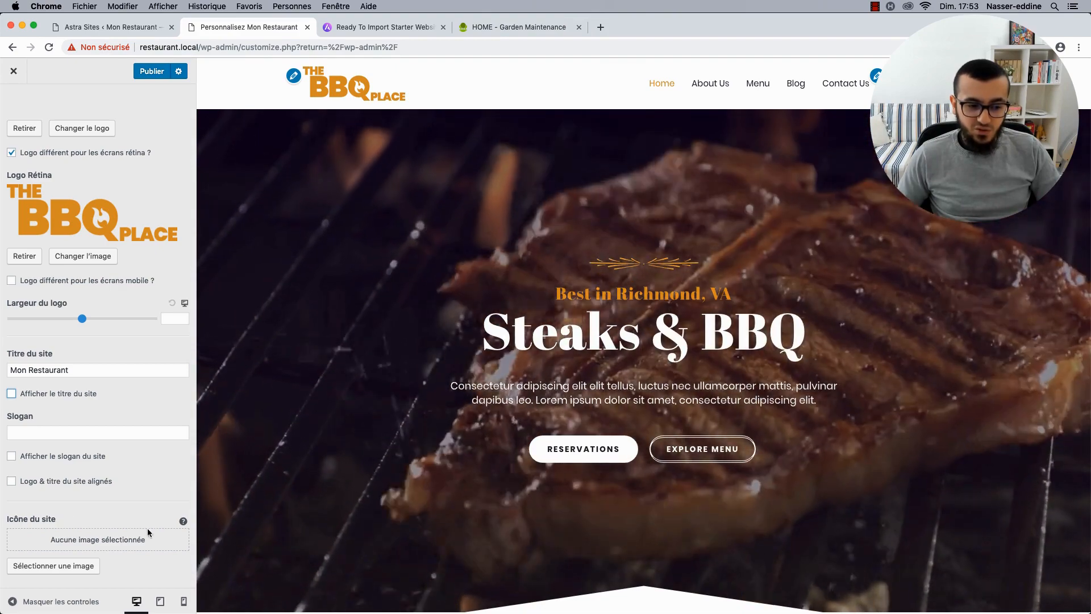
Publish the site identity settings with The BBQ Place logo and return to the header sections.
click(183, 522)
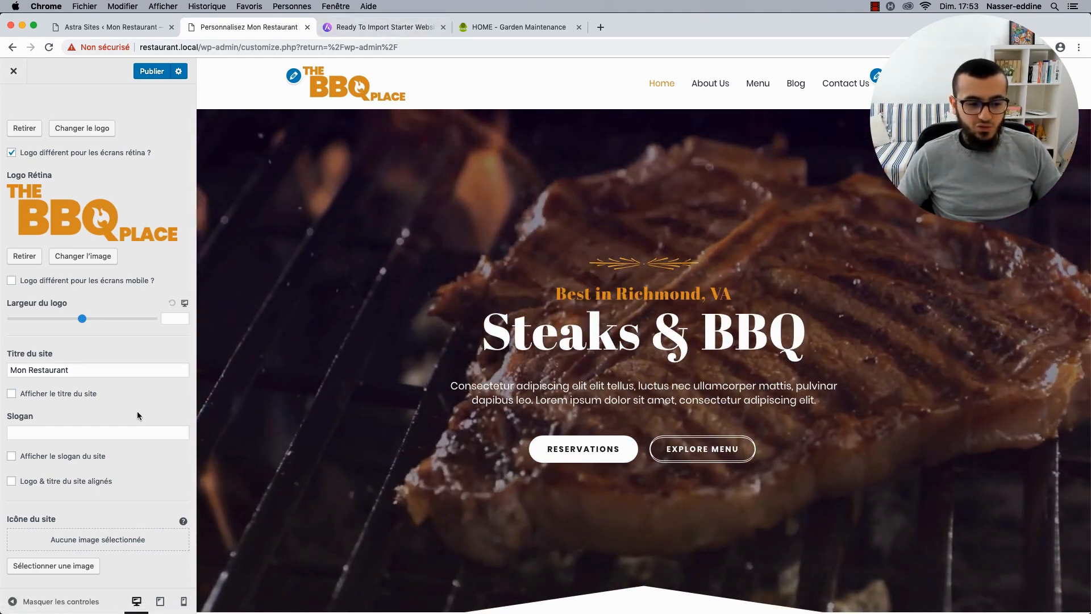
scroll(87, 290, up, 3)
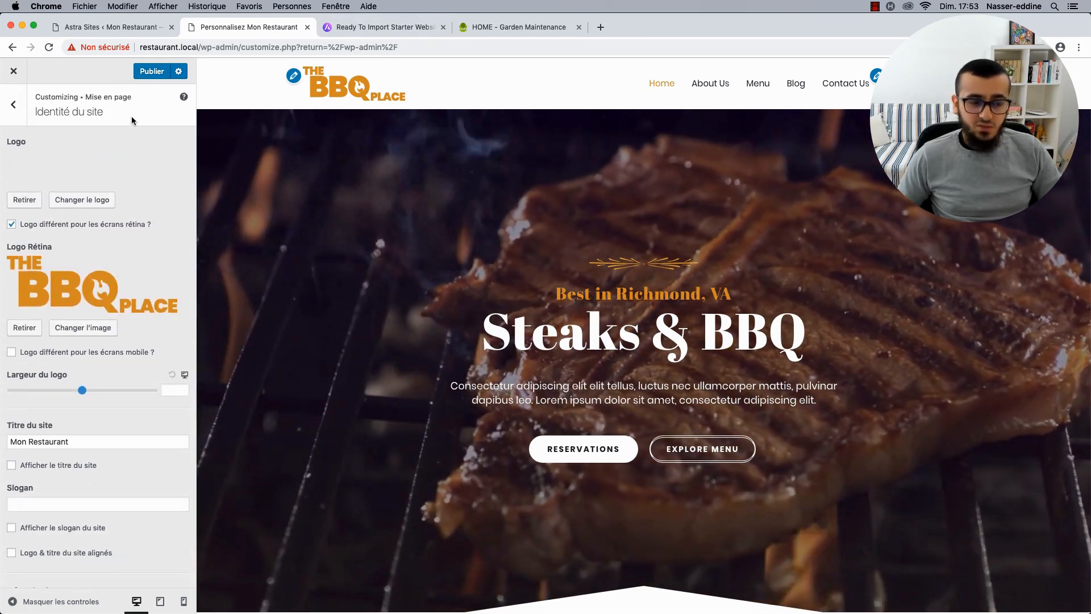
click(152, 71)
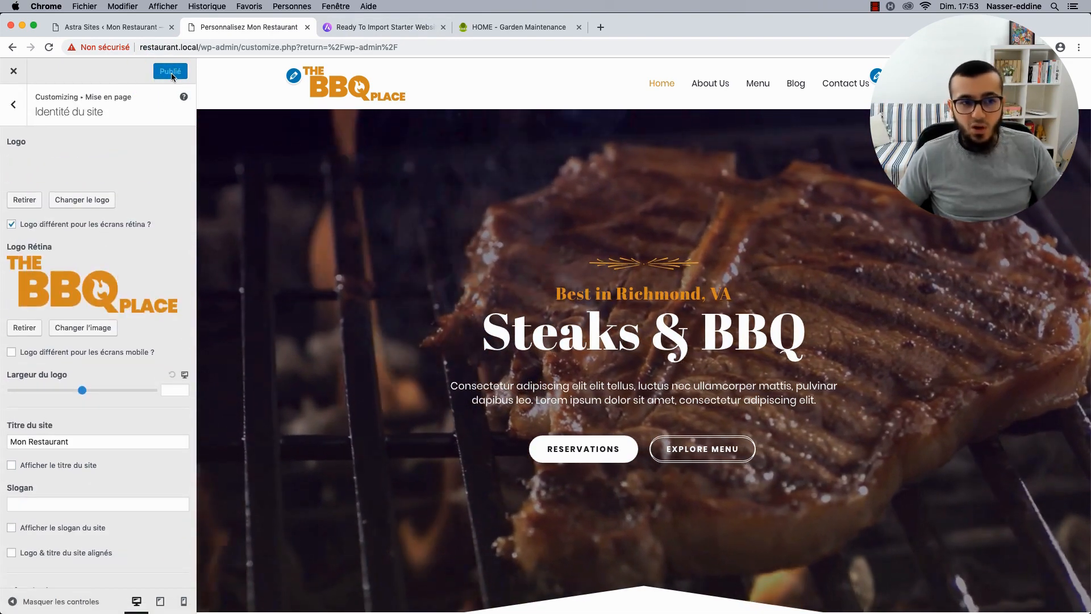
click(16, 105)
Try the centred-logo main header layout, revert to logo-left, and view the Garden Maintenance demo.
click(65, 171)
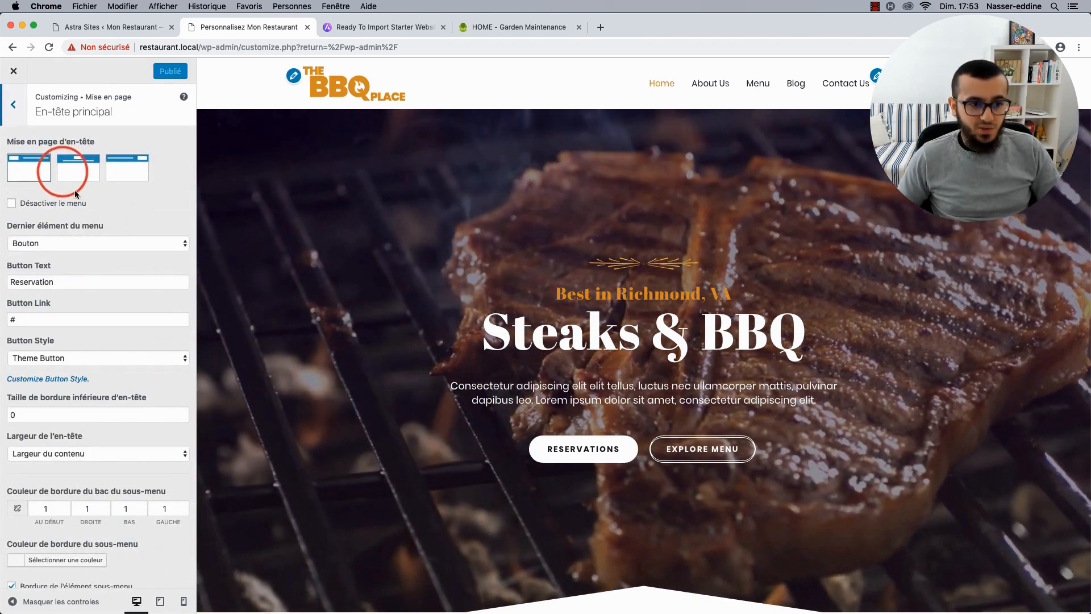
click(69, 171)
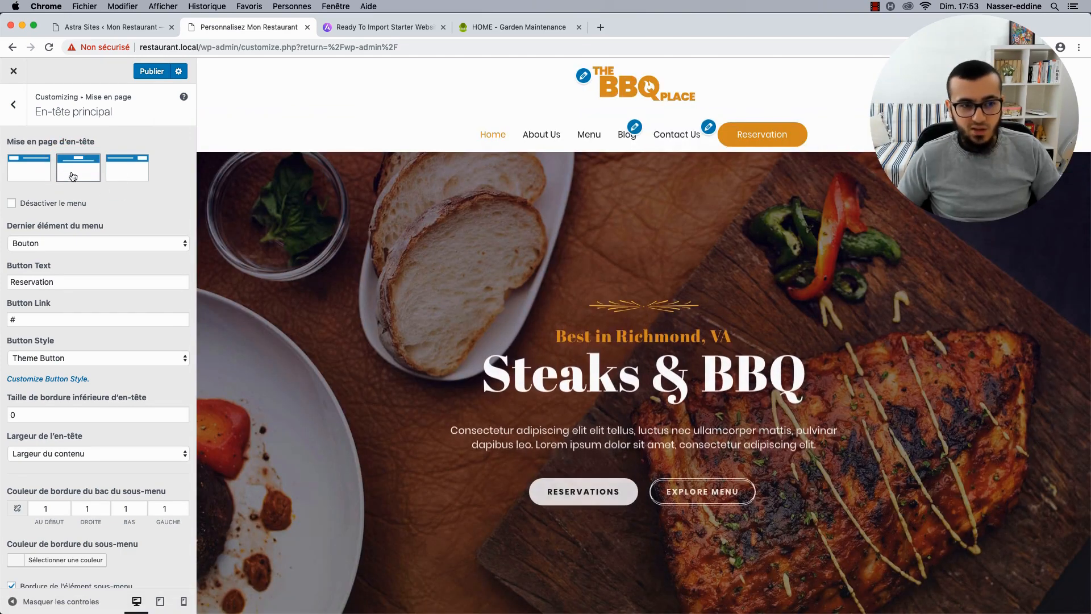
click(40, 161)
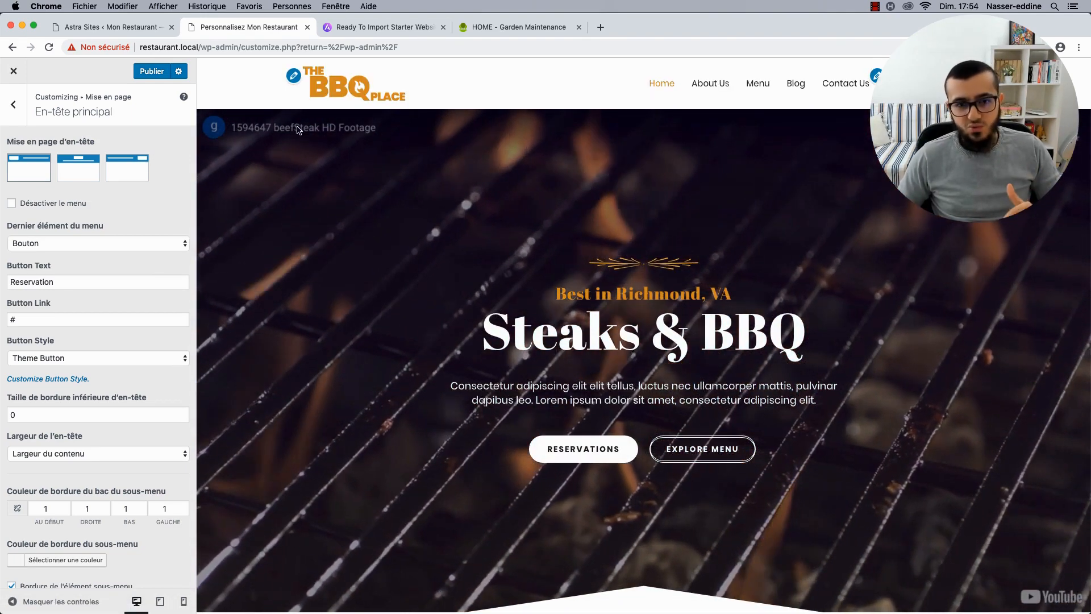
click(542, 27)
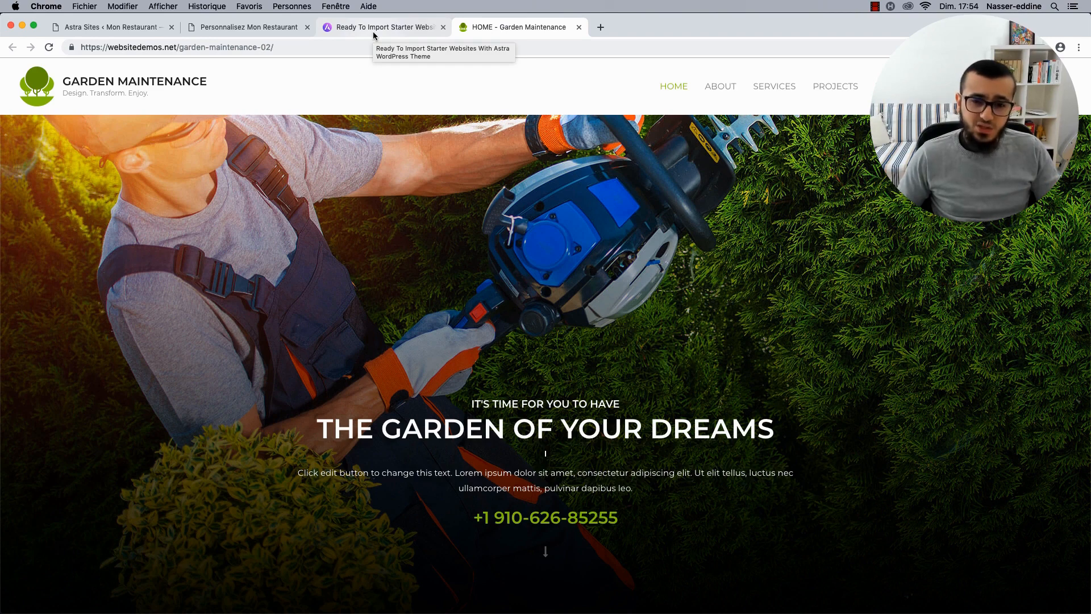
Browse the Astra ready-to-import starter site templates, then return to the restaurant customizer.
click(372, 28)
scroll(227, 357, down, 2)
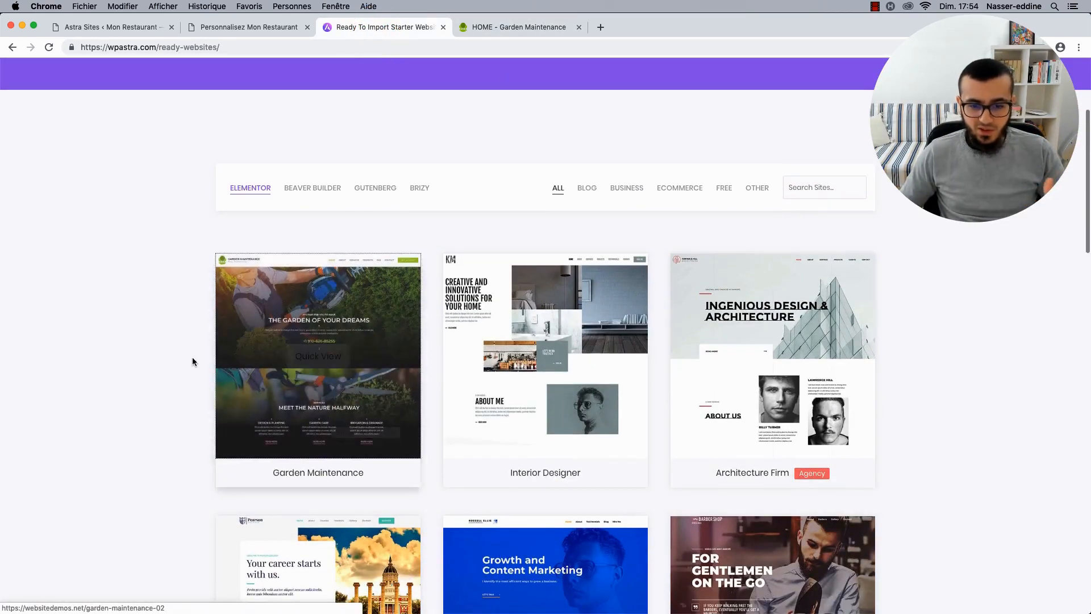
scroll(192, 361, down, 4)
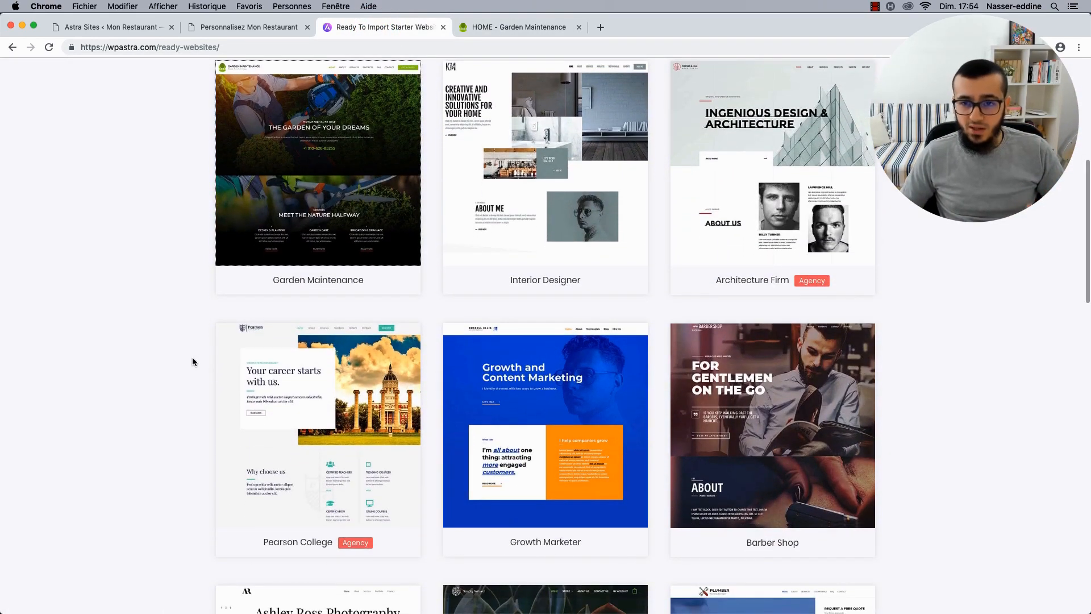
scroll(192, 362, down, 4)
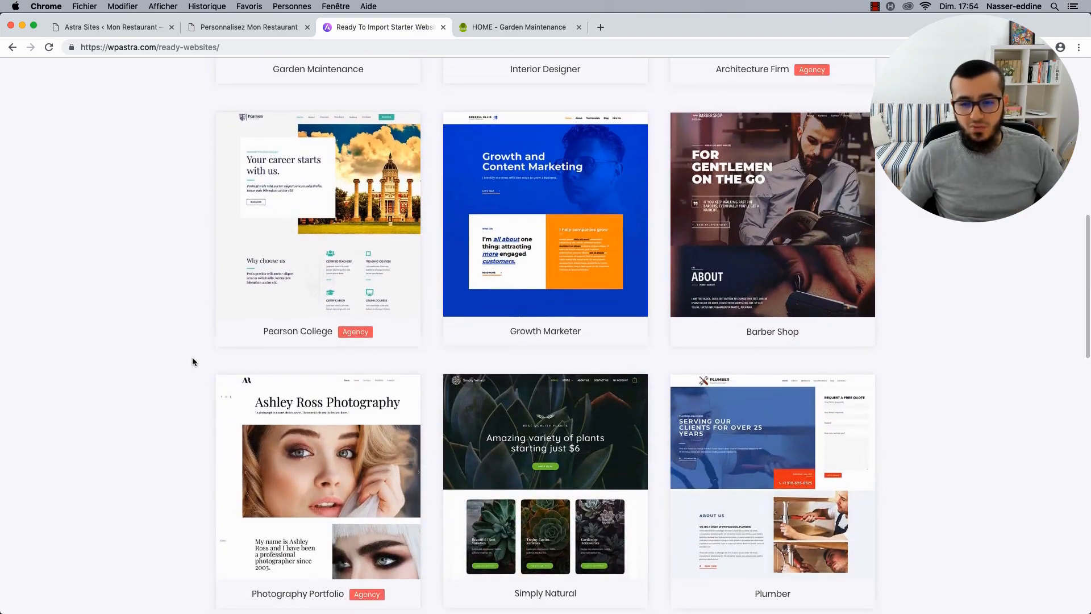
scroll(192, 362, down, 8)
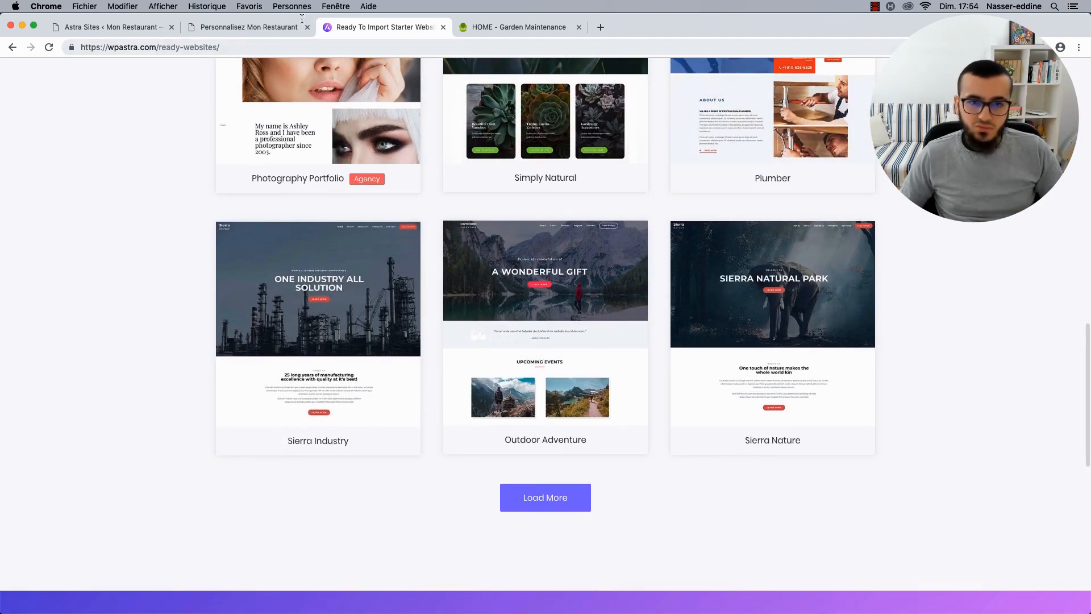
click(240, 27)
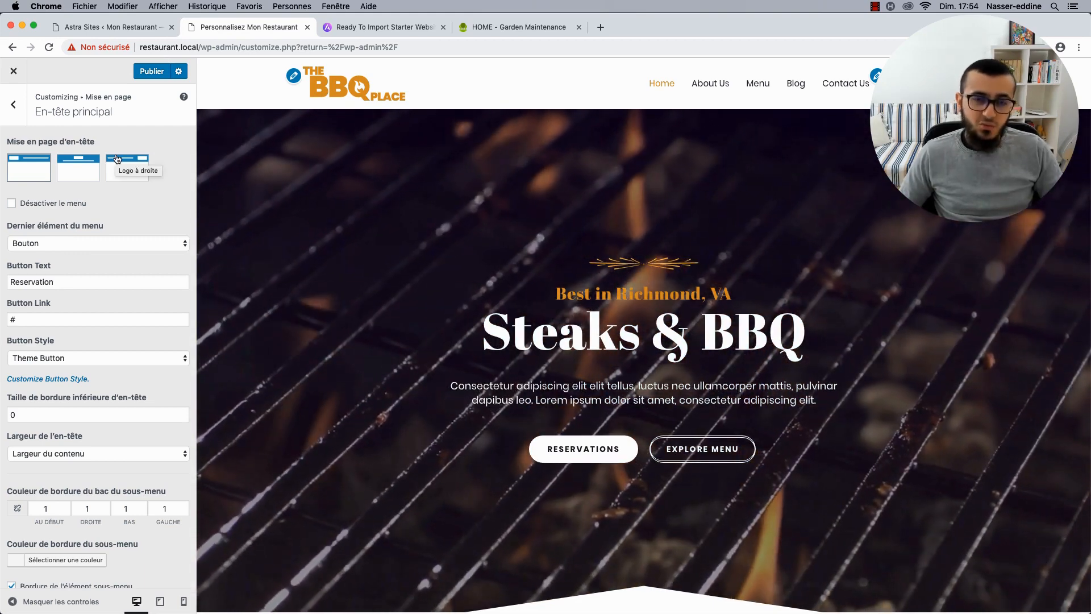
Enable the transparent header on the complete website, then switch to the Astra starter templates page.
click(12, 105)
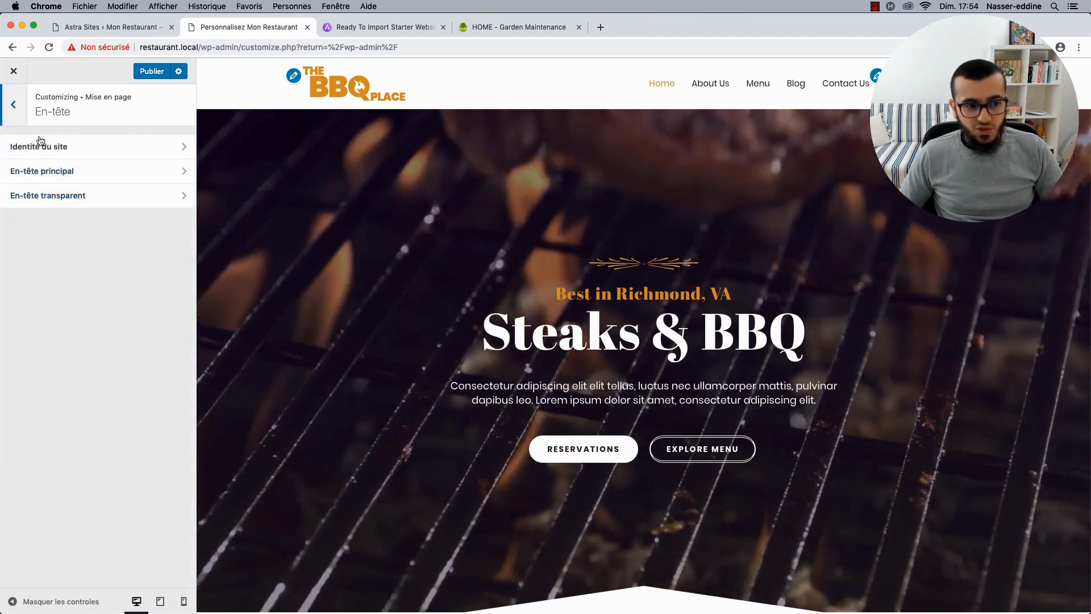
click(38, 195)
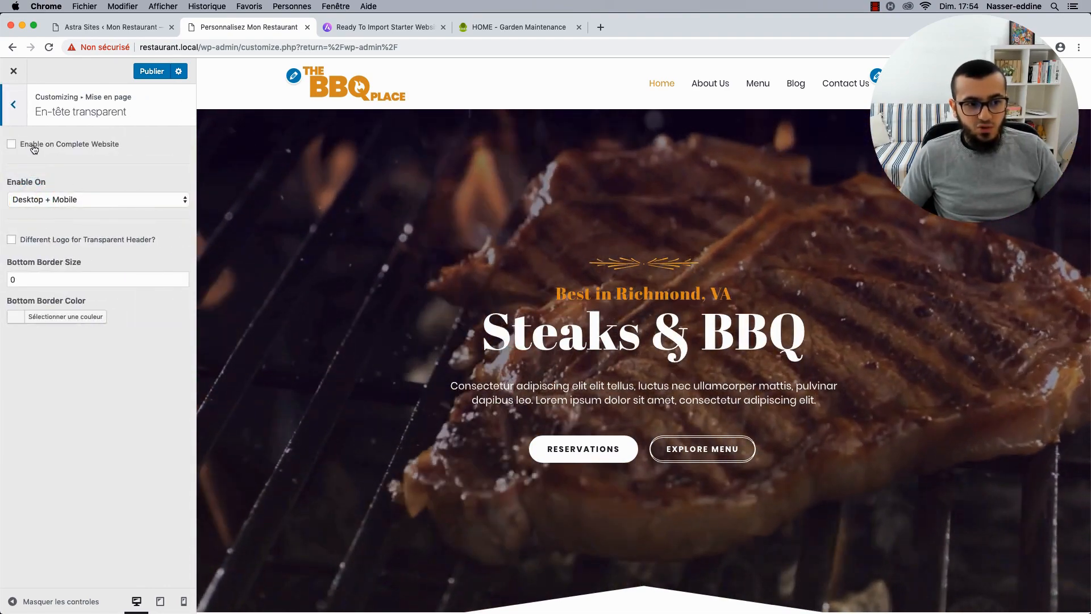
click(63, 146)
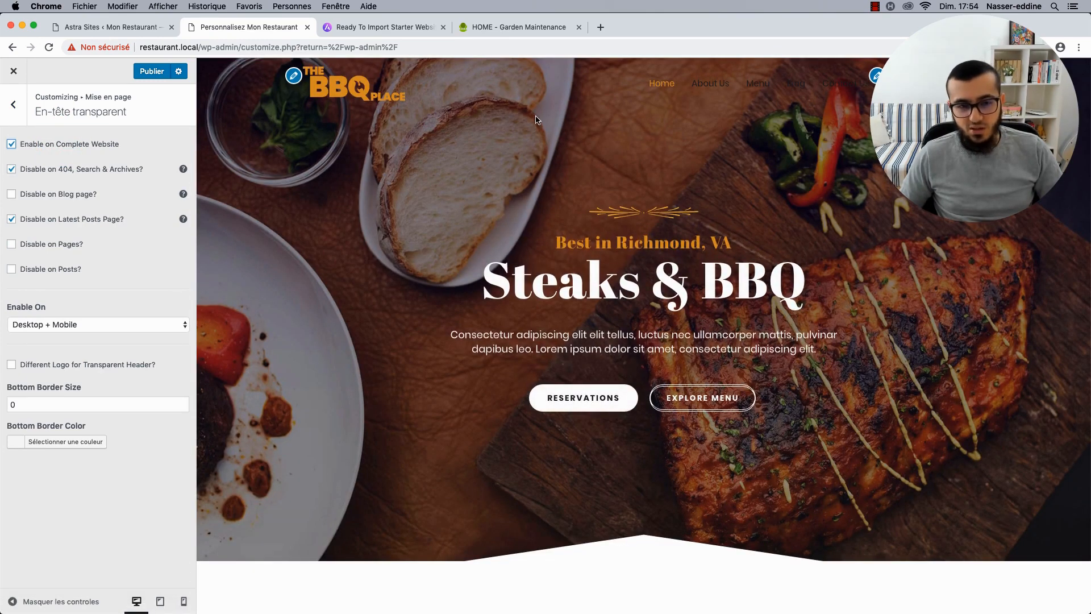
click(405, 31)
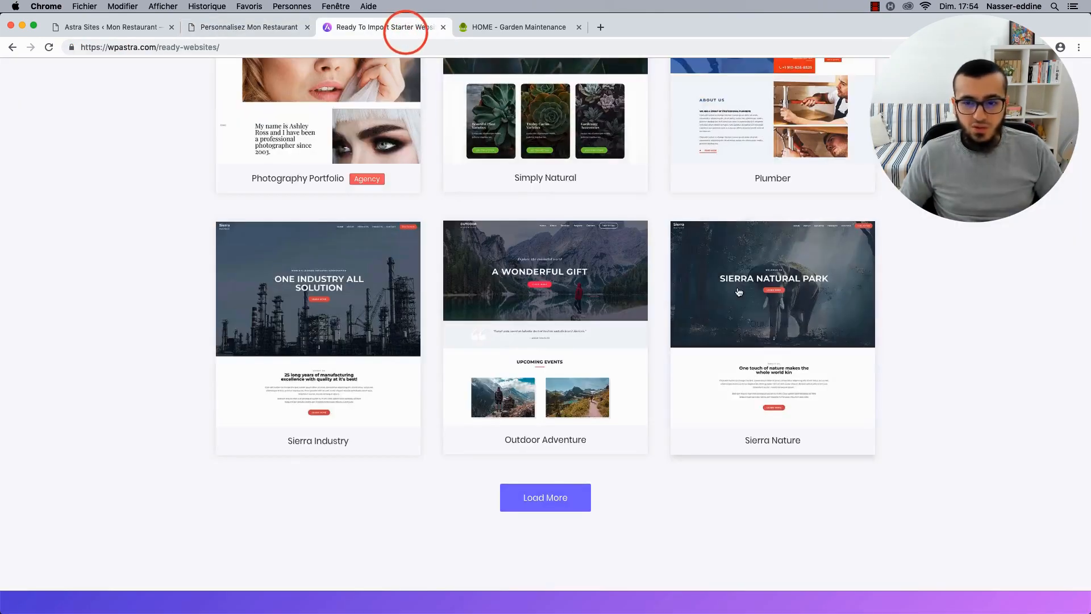
Scroll back up the starter templates grid and return to the restaurant customizer.
scroll(651, 275, up, 8)
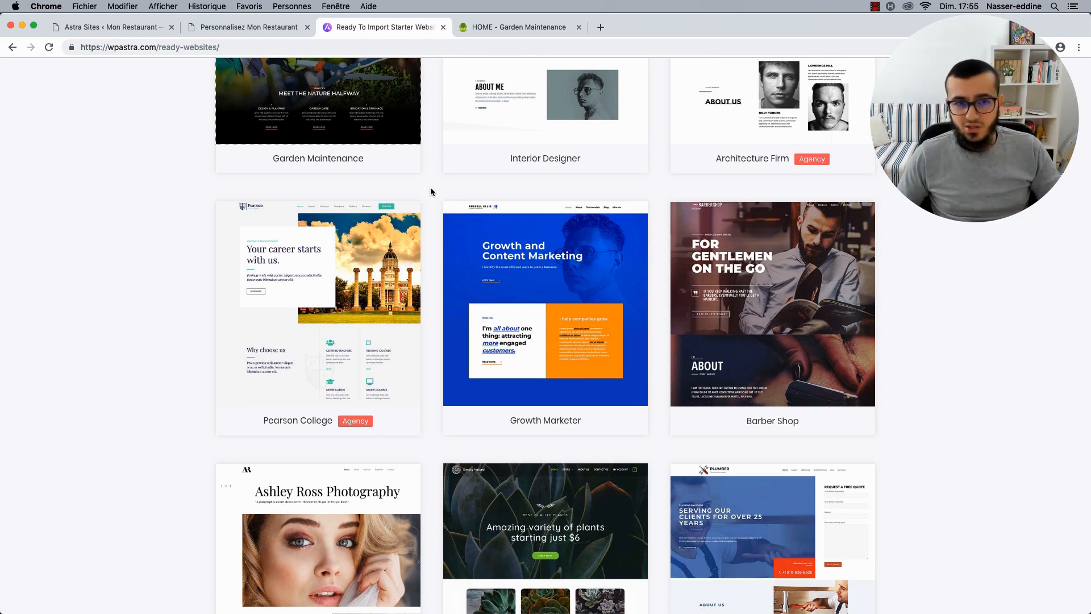
click(244, 27)
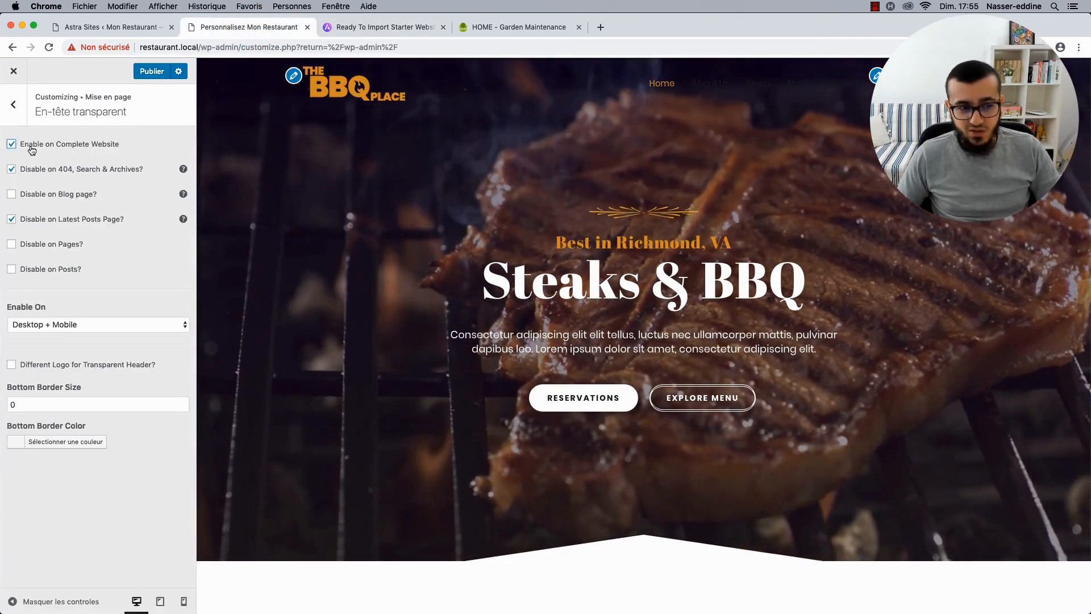
Disable the site-wide transparent header and publish the change.
click(12, 145)
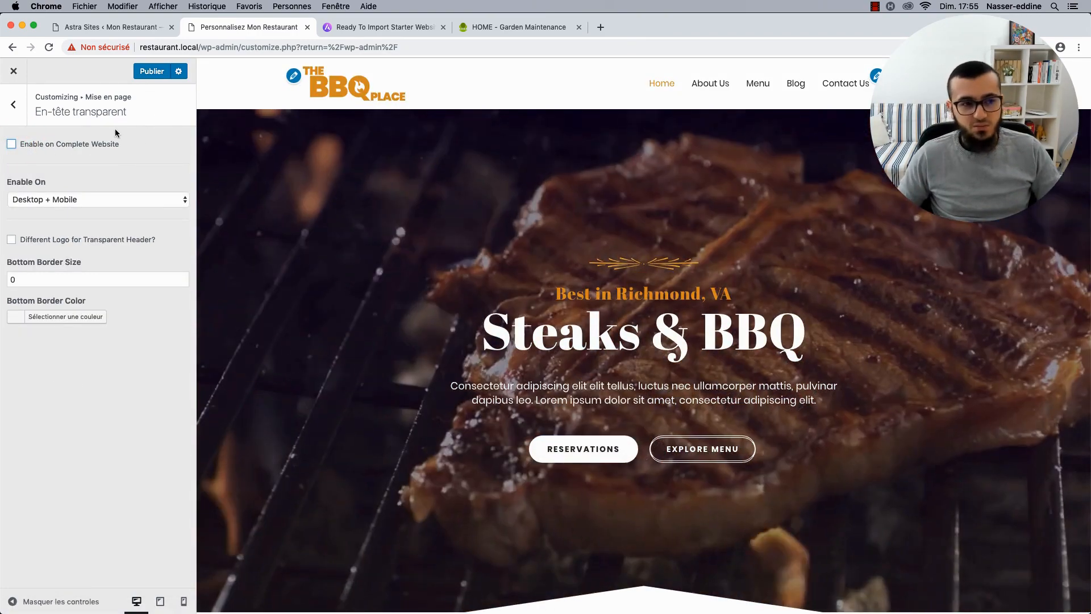
click(14, 104)
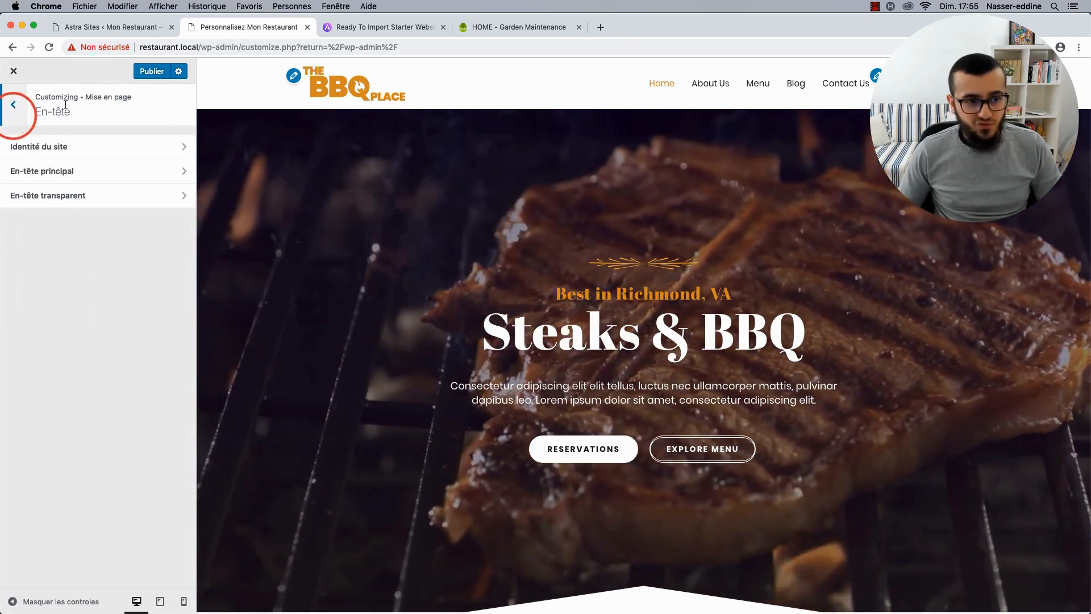
click(149, 72)
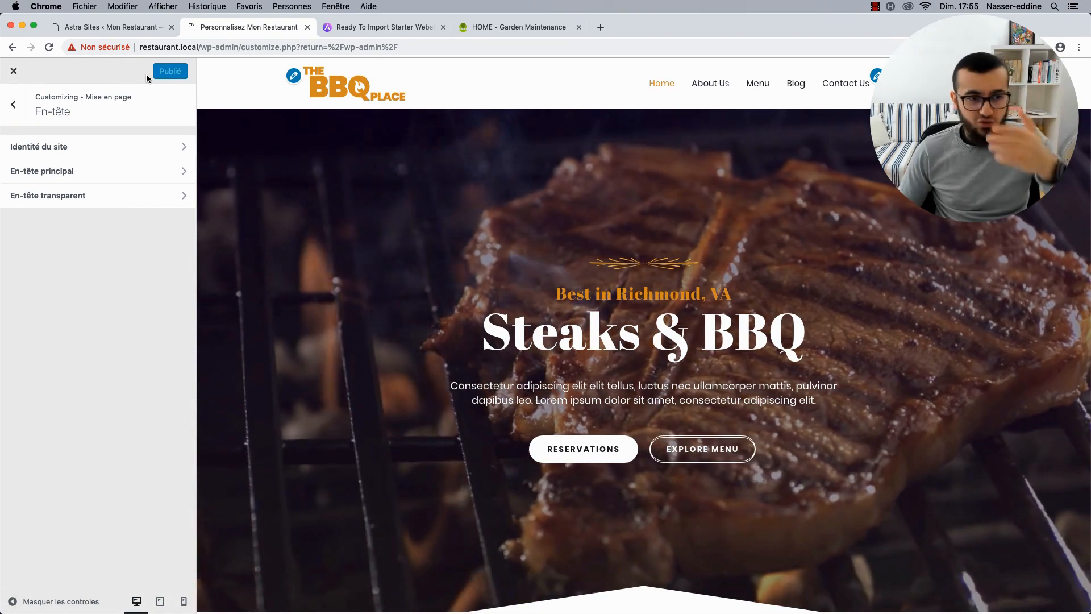
click(13, 105)
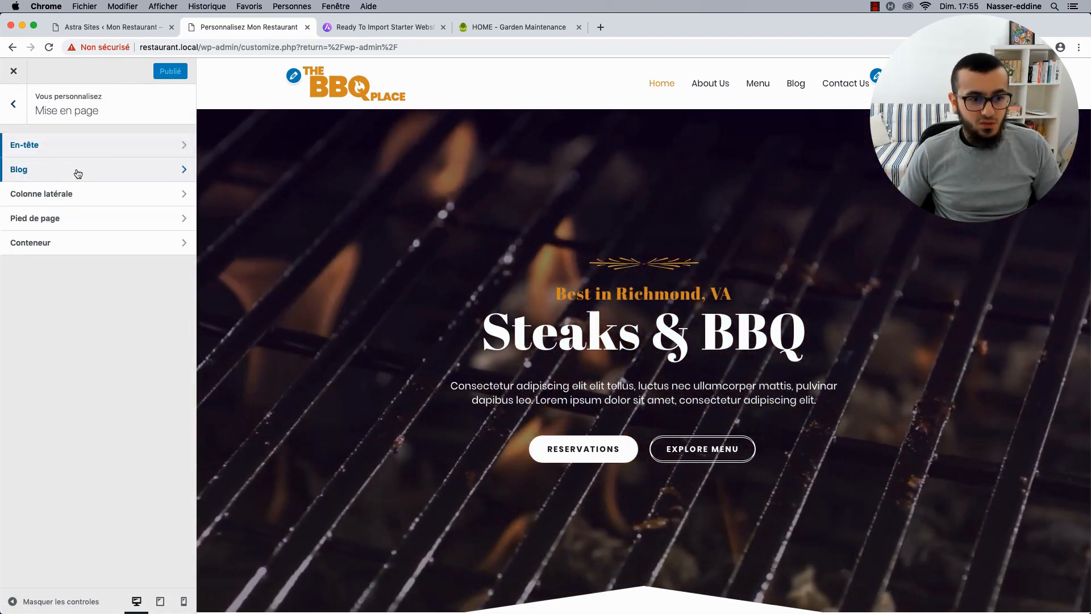
Open the Blog layout settings and load the Blog page in the preview.
click(78, 171)
click(85, 171)
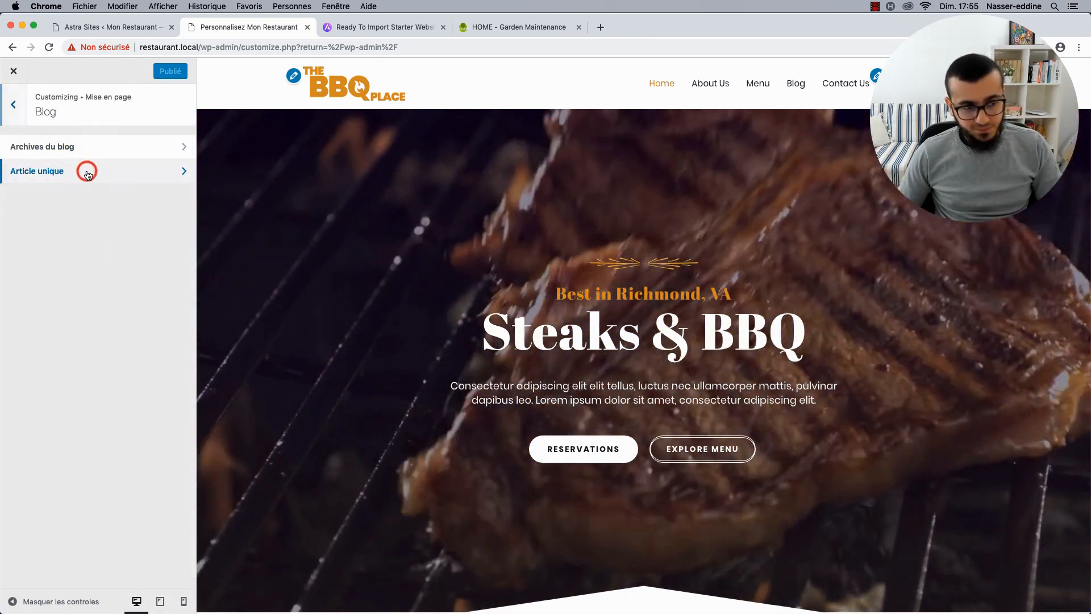
click(14, 104)
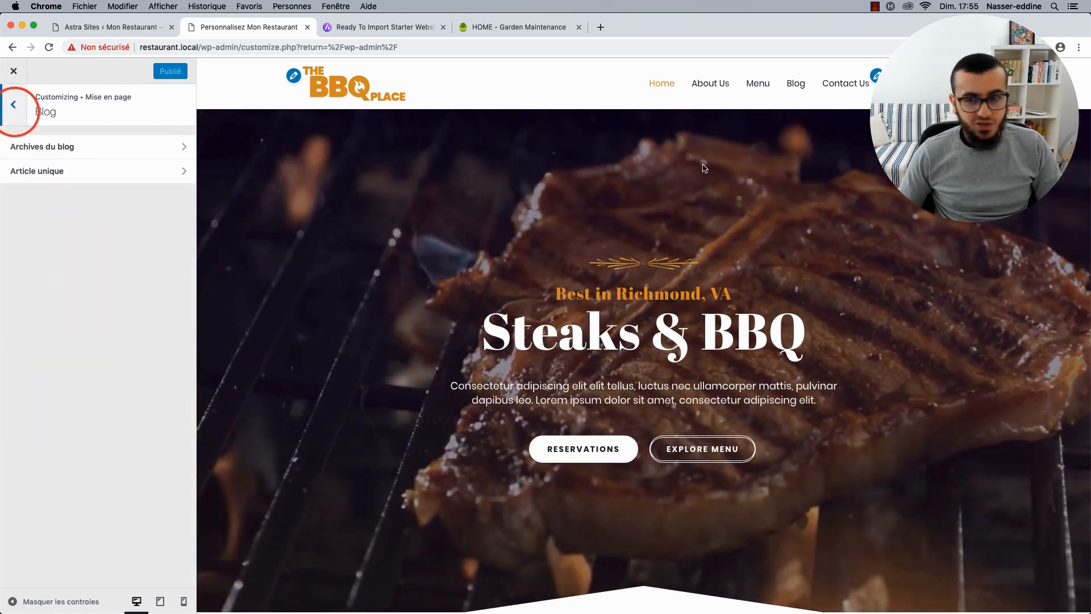
click(799, 80)
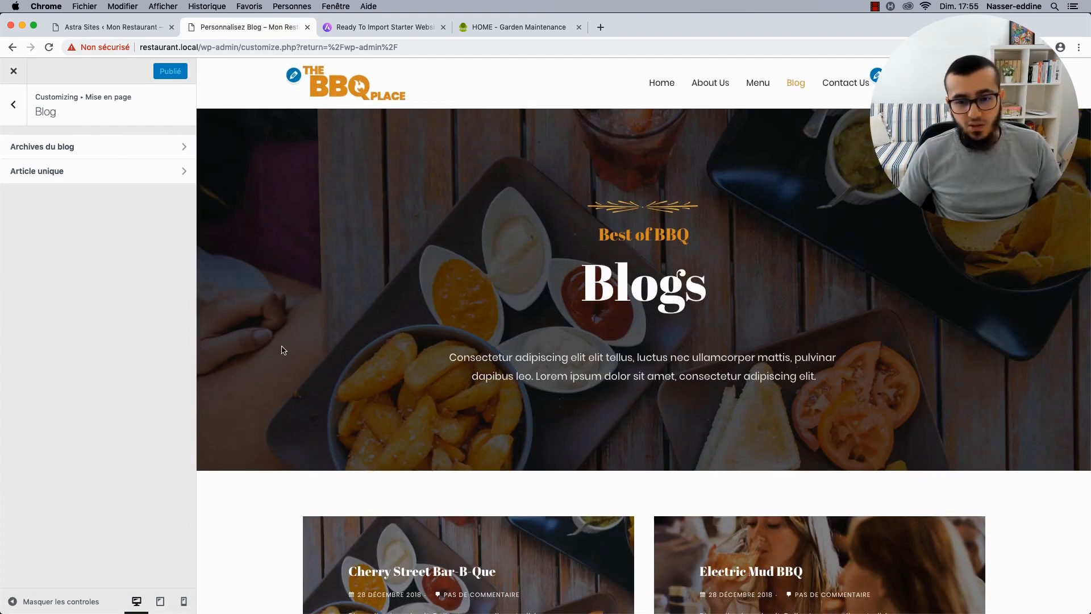
Preview the Stockyards Smokehouse post and bring up the Article unique settings.
scroll(284, 349, down, 1)
scroll(283, 350, down, 7)
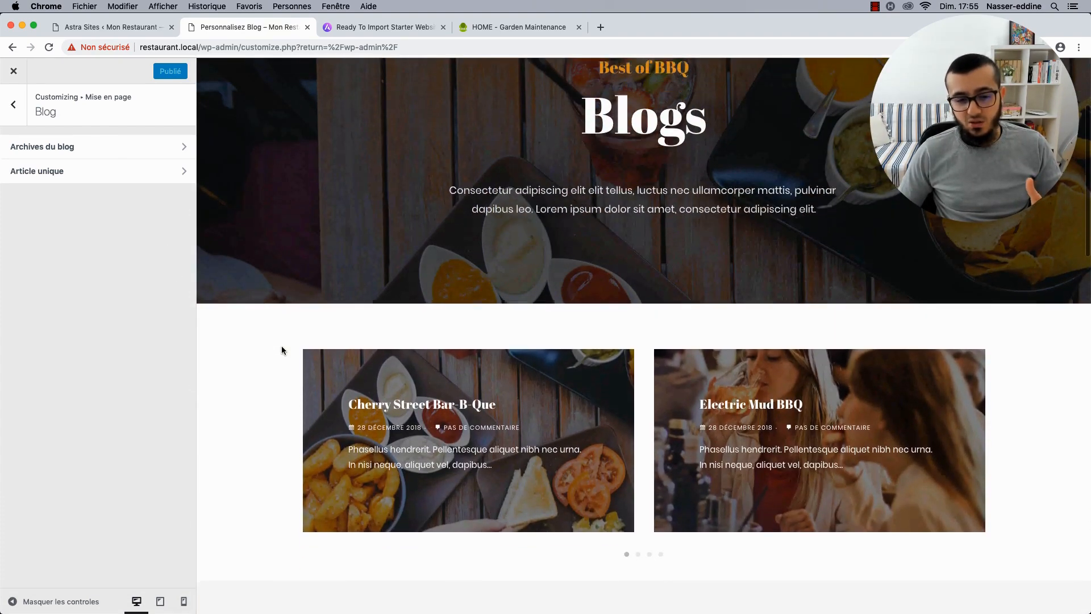
scroll(282, 348, down, 4)
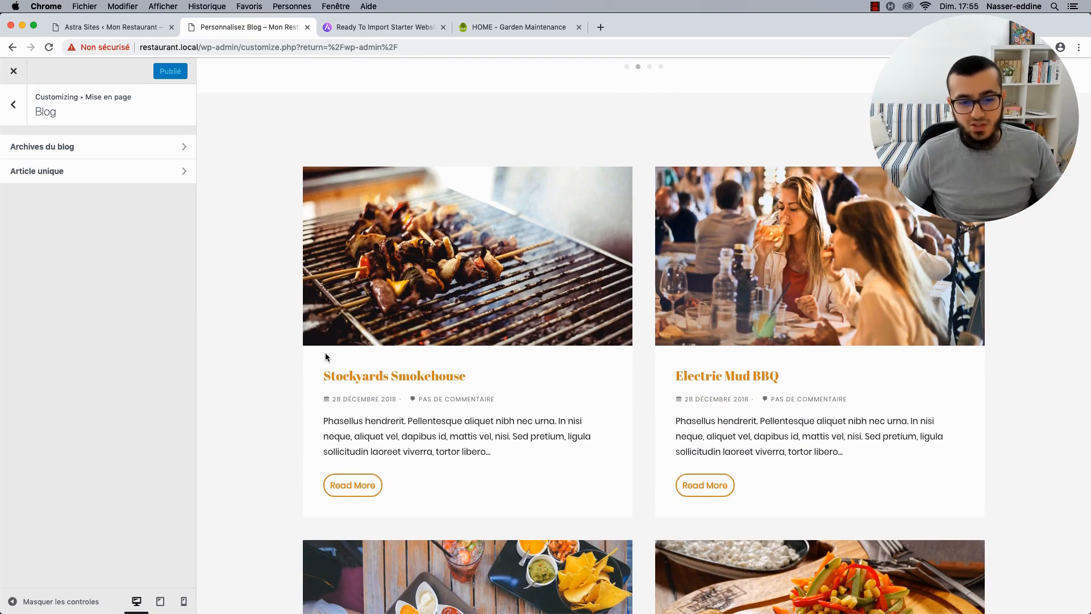
scroll(364, 375, down, 1)
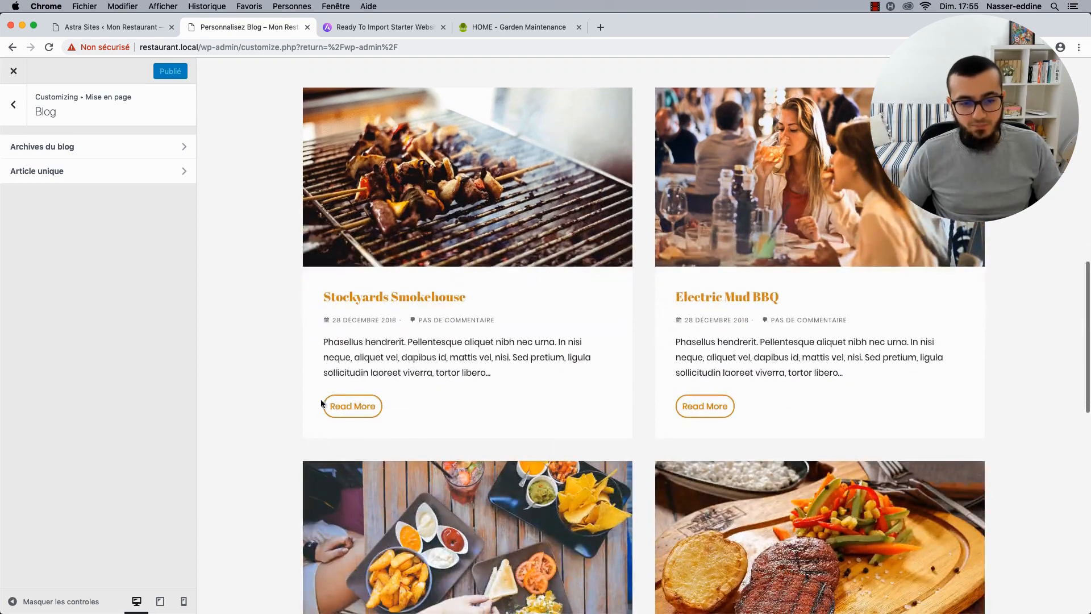
click(352, 408)
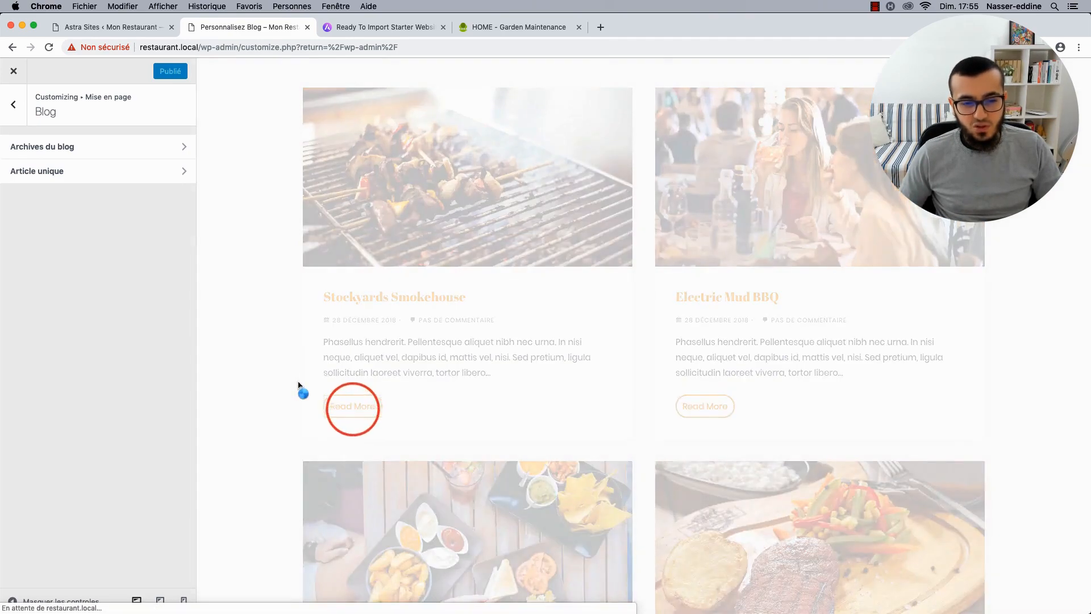
scroll(401, 359, down, 15)
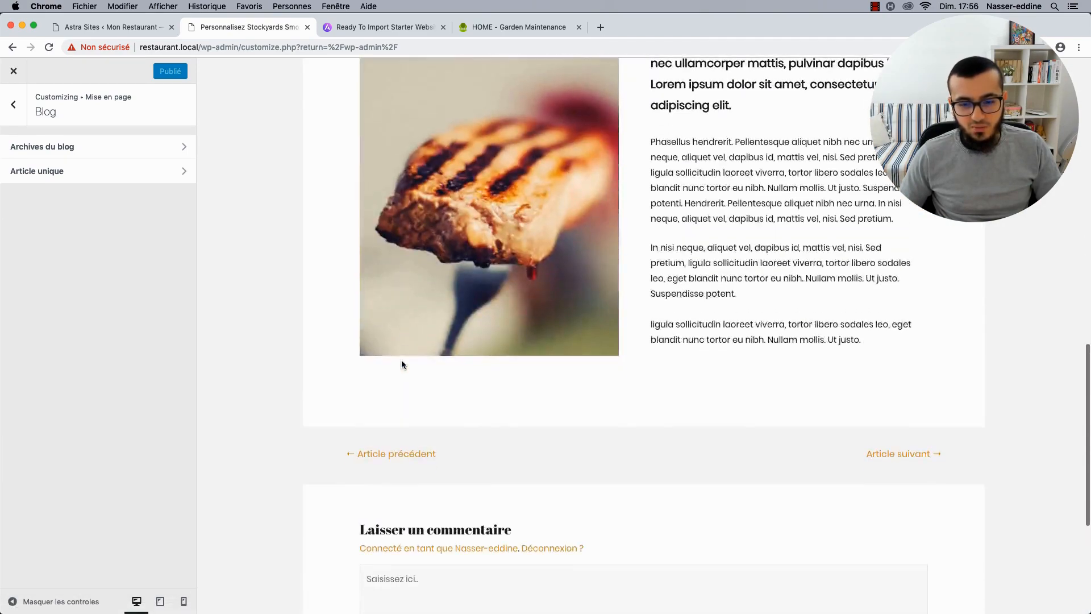
scroll(401, 360, up, 12)
scroll(402, 360, up, 4)
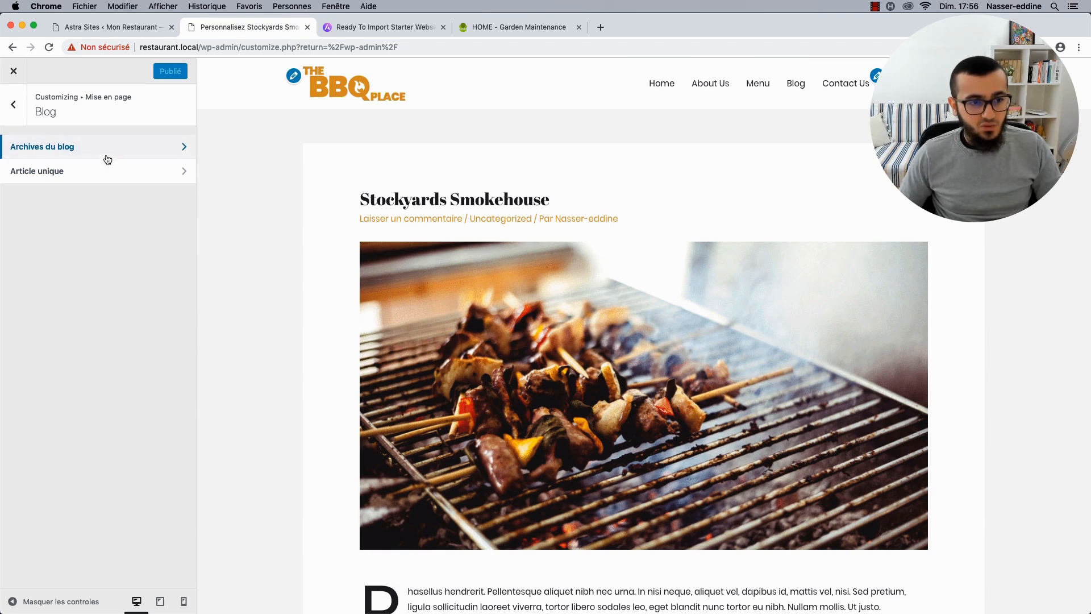
click(97, 177)
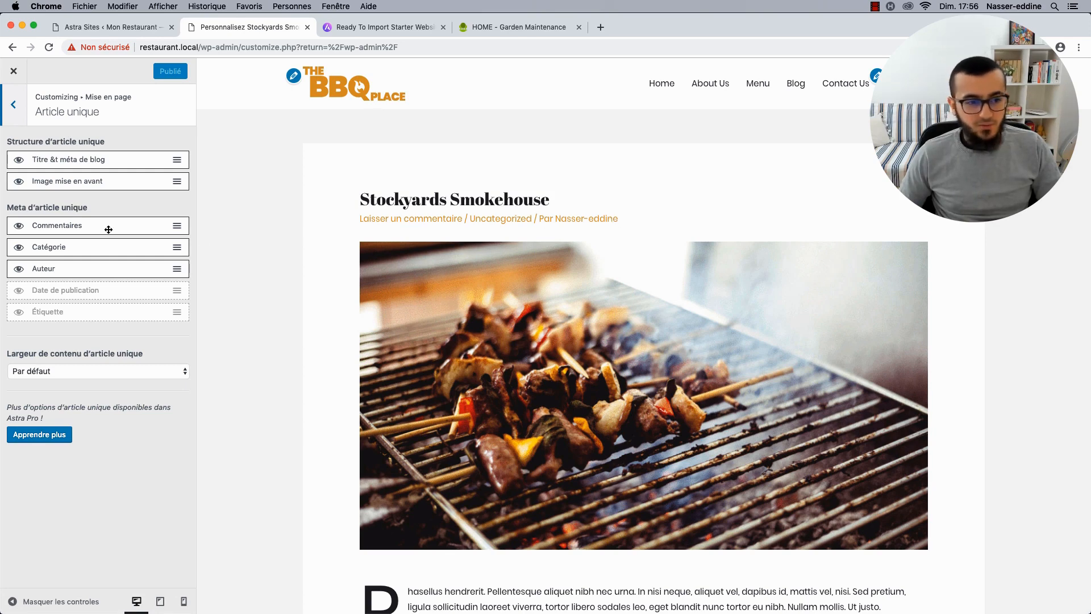
Hide the author, category and comments from the single-post meta line.
click(22, 270)
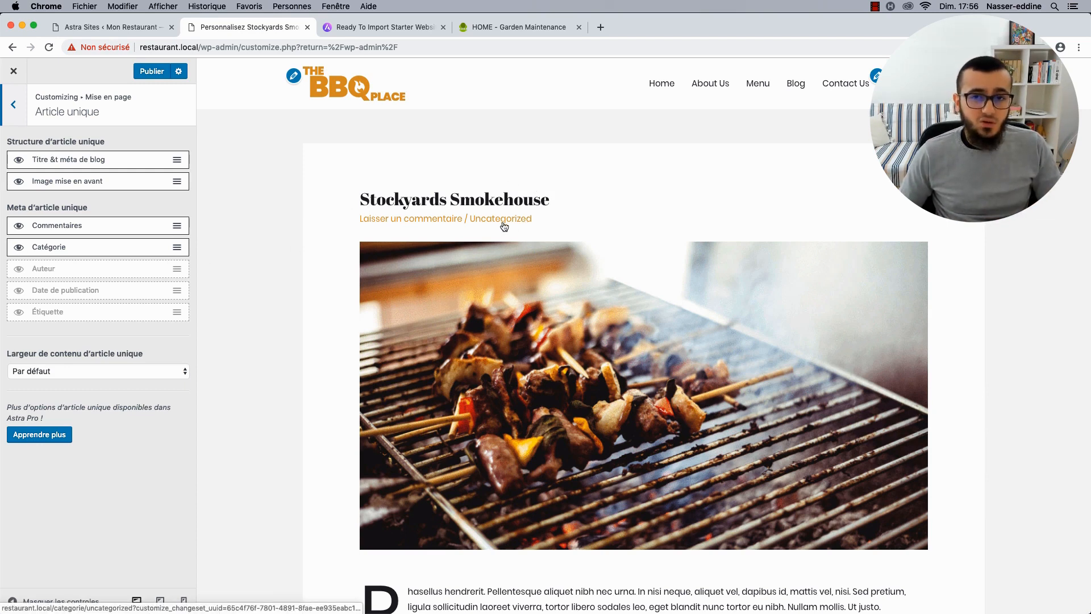
click(20, 247)
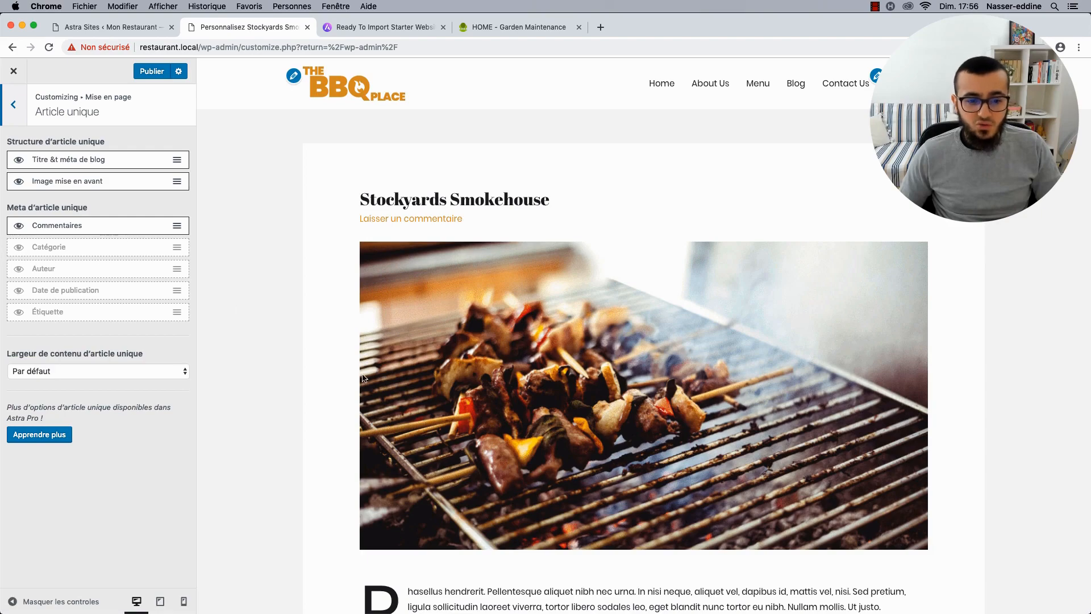
scroll(364, 378, down, 15)
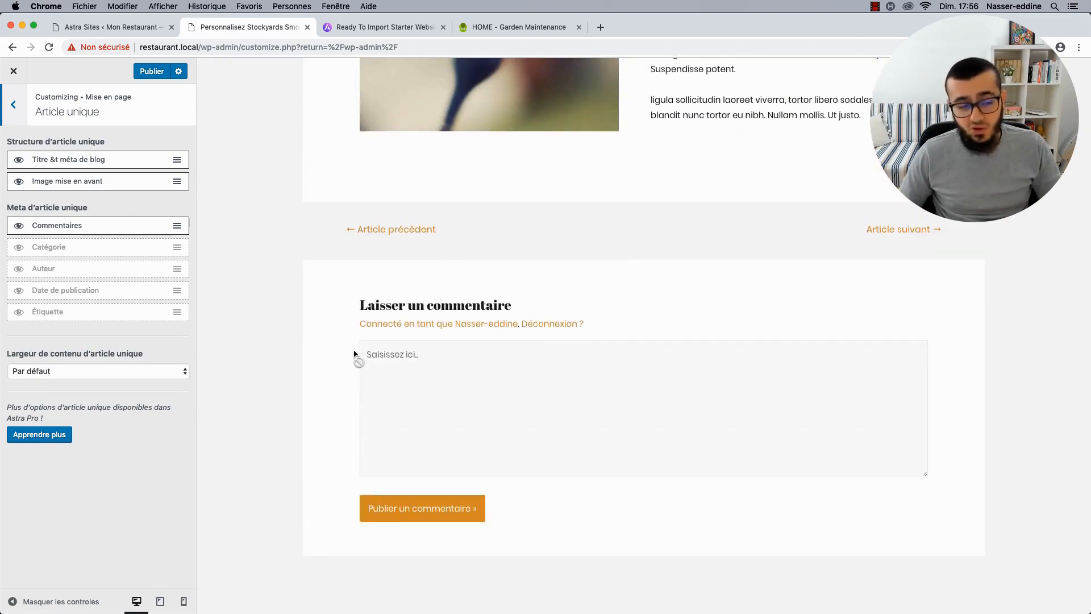
scroll(284, 326, up, 15)
click(21, 226)
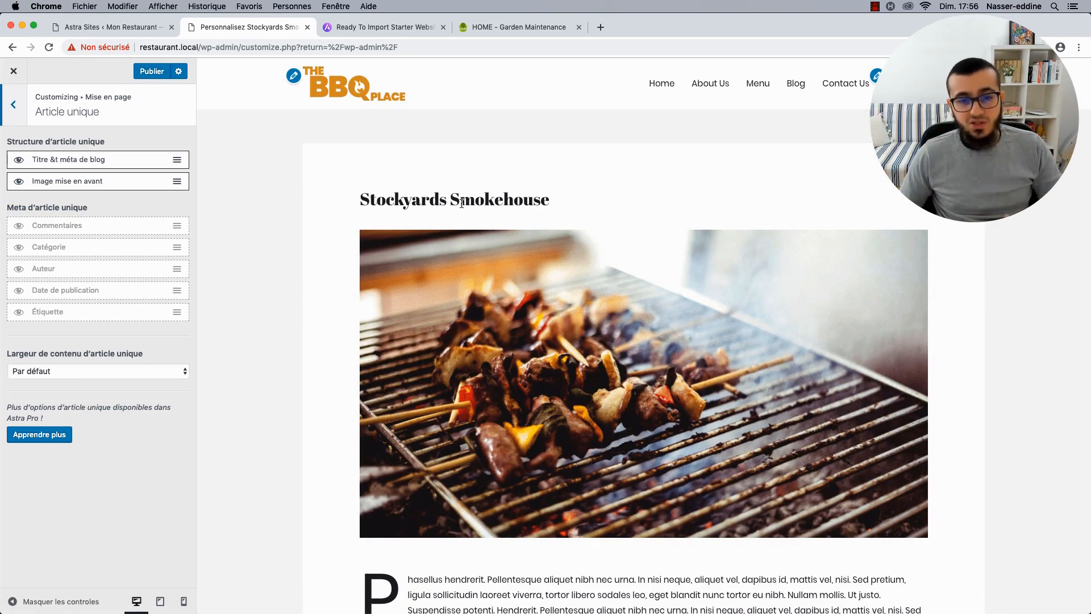
Toggle the featured image off and back on, and try moving it above the title.
click(19, 182)
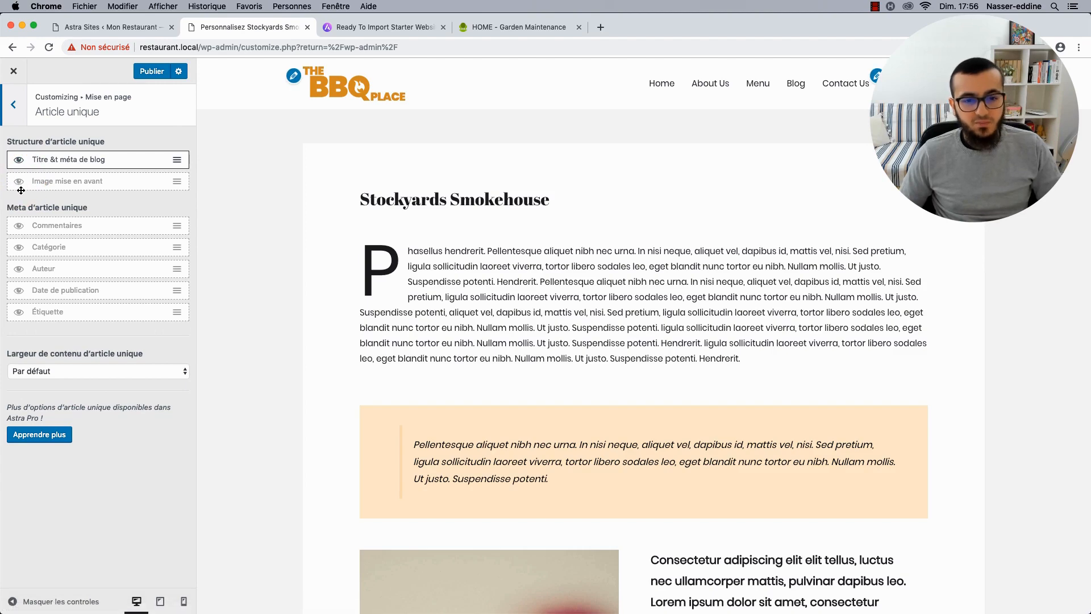
click(19, 186)
mouse_move(176, 181)
mouse_down()
mouse_move(178, 154)
mouse_move(175, 180)
mouse_up()
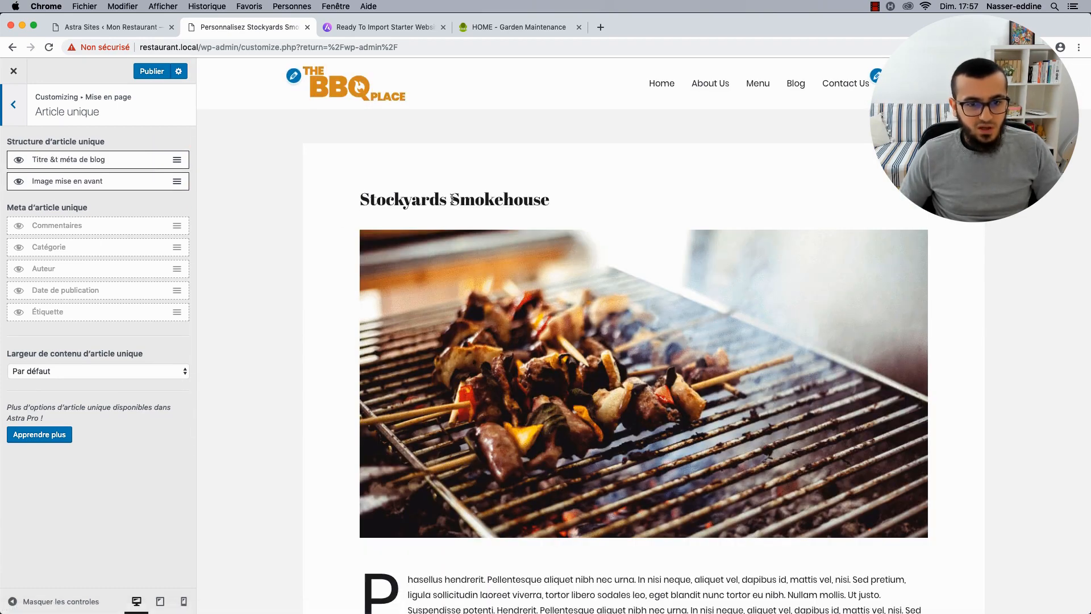
Restore author and category, add the publication date first in single-post meta, and publish.
click(148, 71)
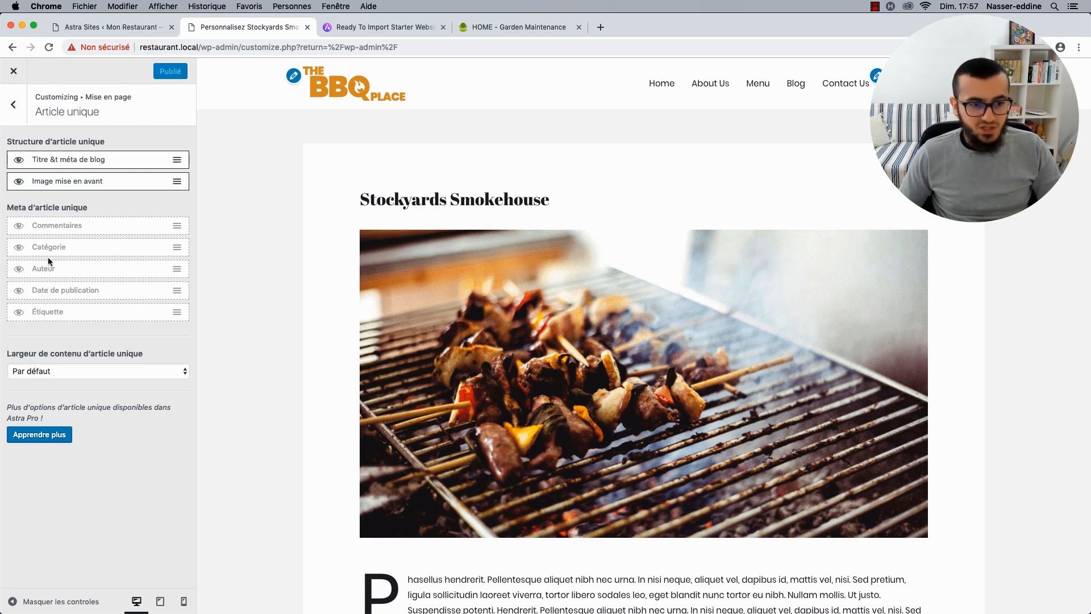
click(17, 269)
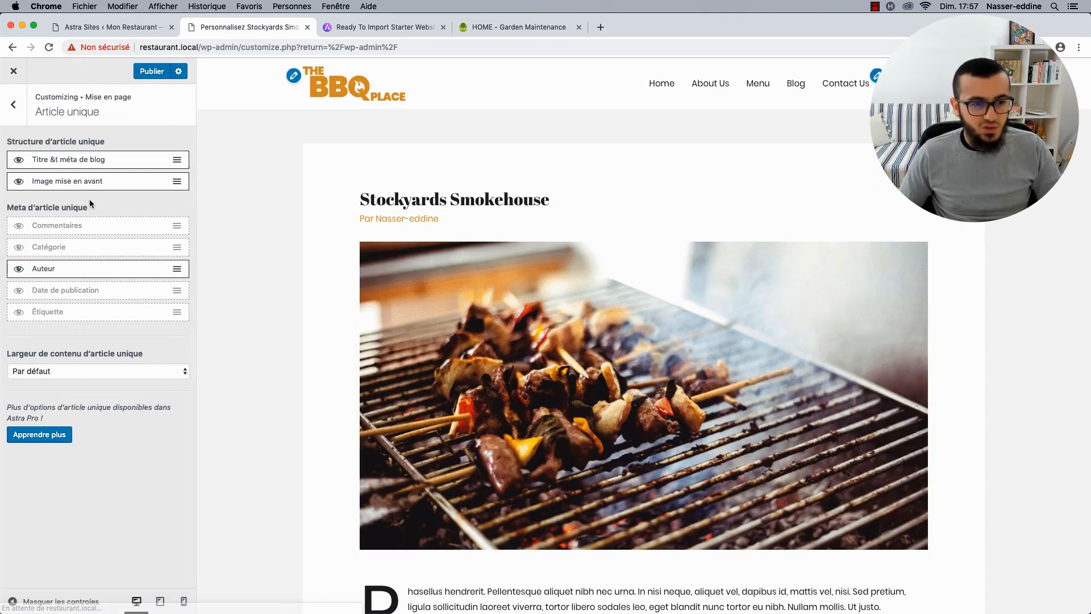
click(23, 248)
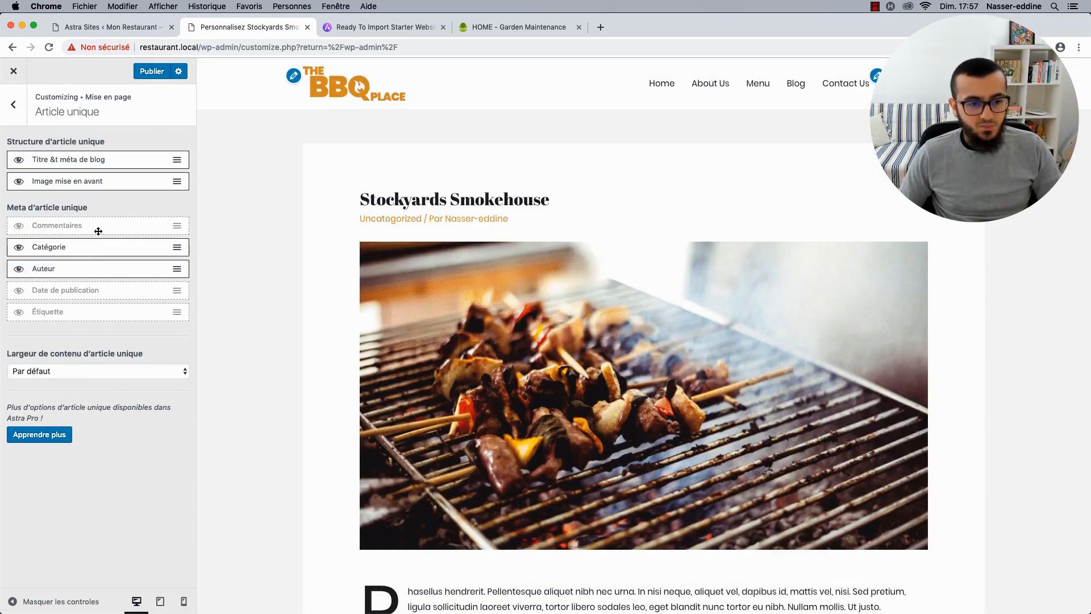
click(17, 294)
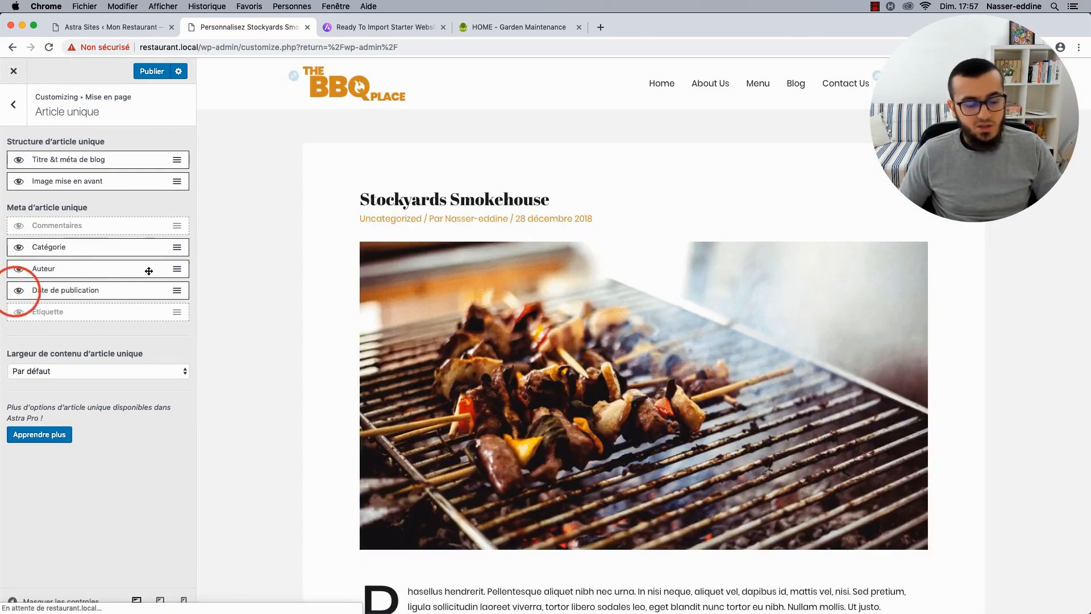
drag(179, 290, 179, 246)
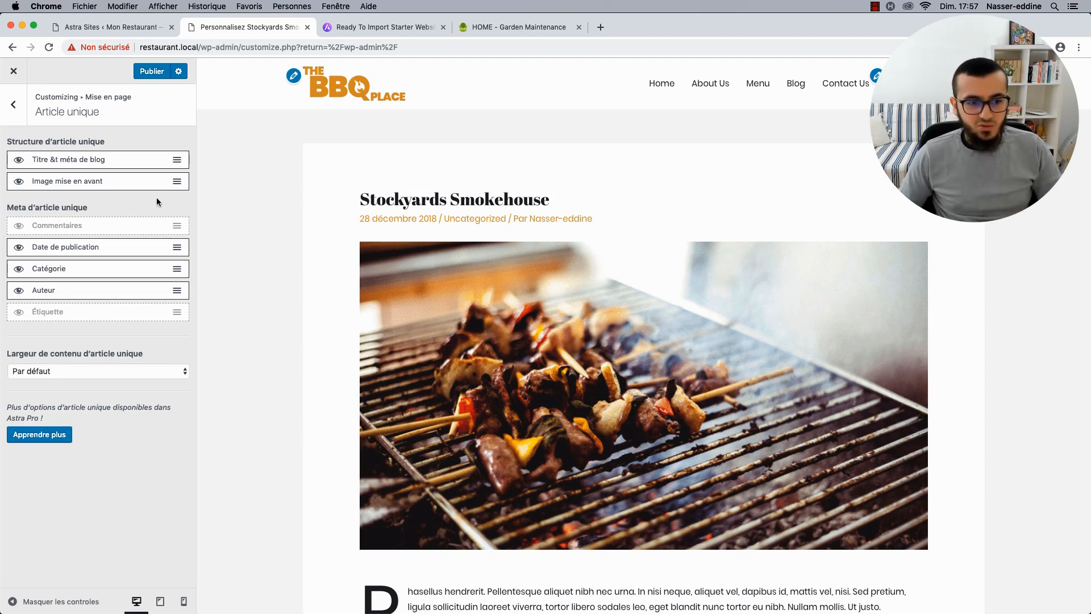
click(155, 73)
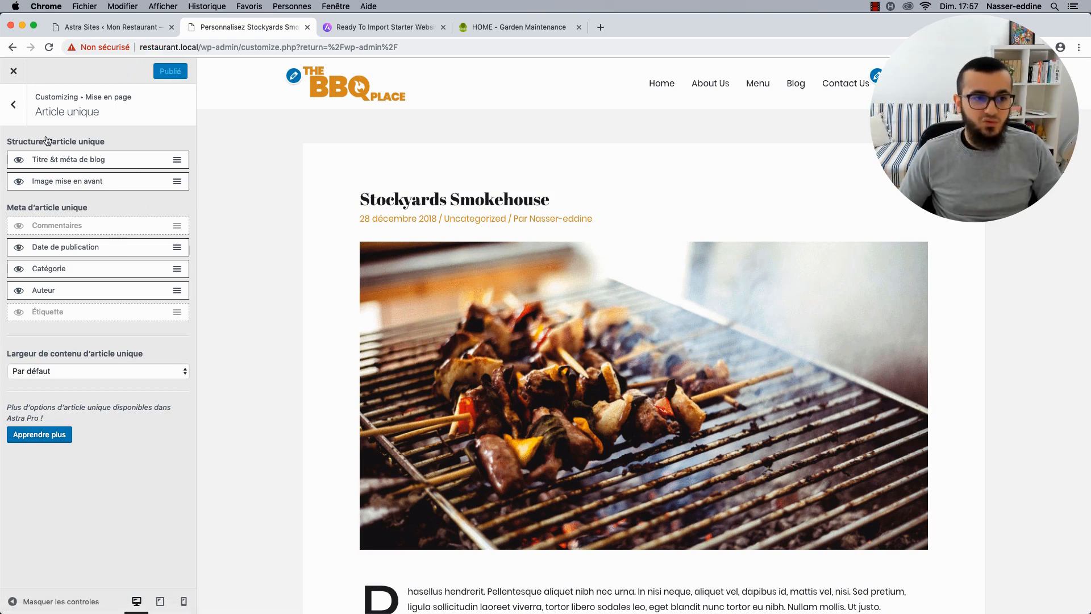
Open the Archives du blog settings and preview the Uncategorized category archive.
click(14, 104)
click(59, 150)
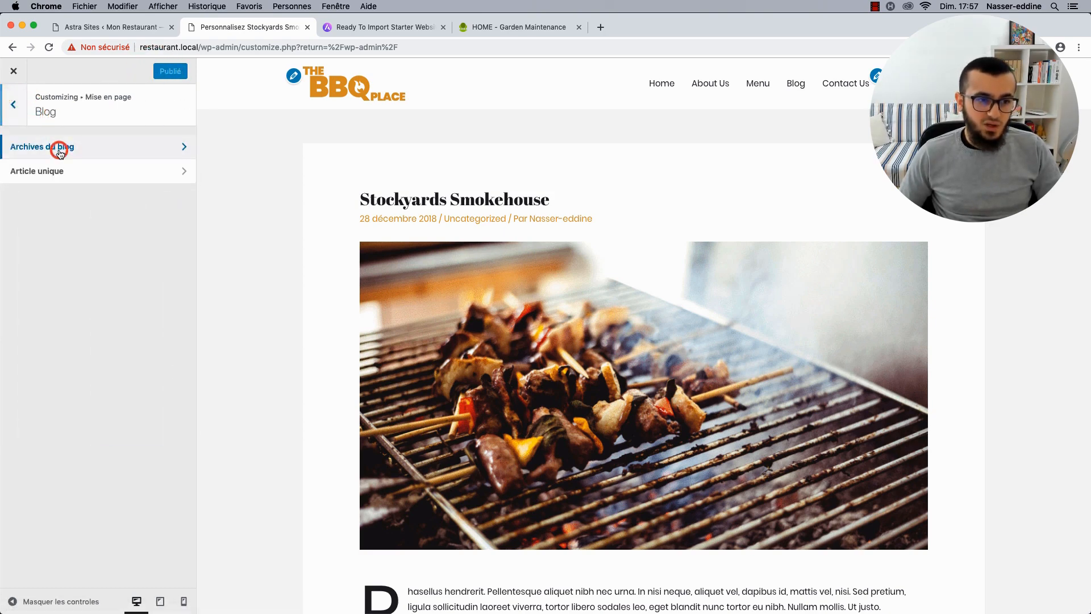
click(796, 83)
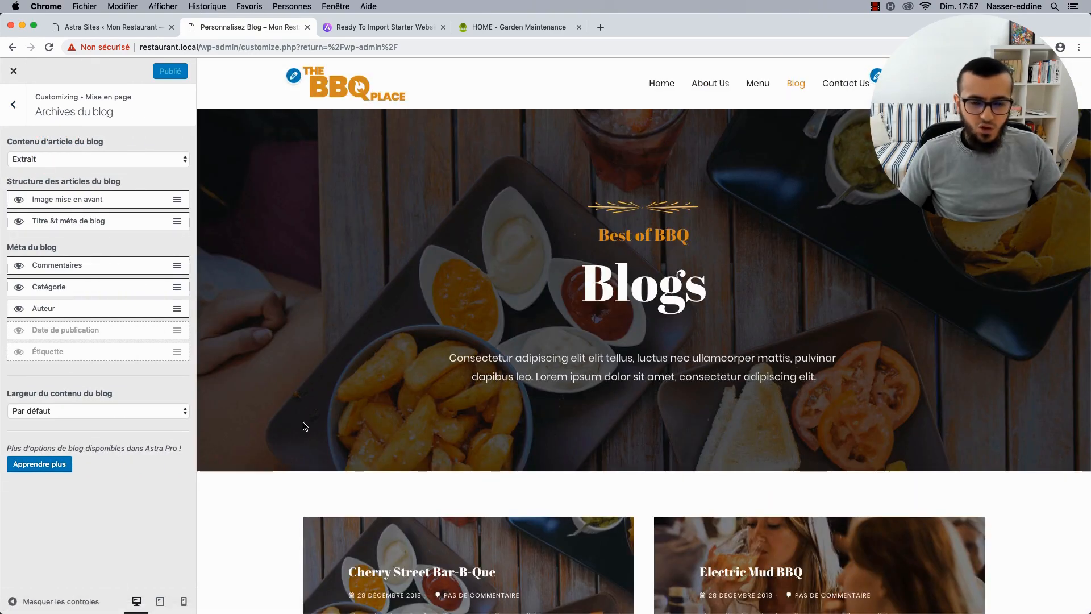
scroll(305, 426, down, 10)
scroll(303, 422, up, 5)
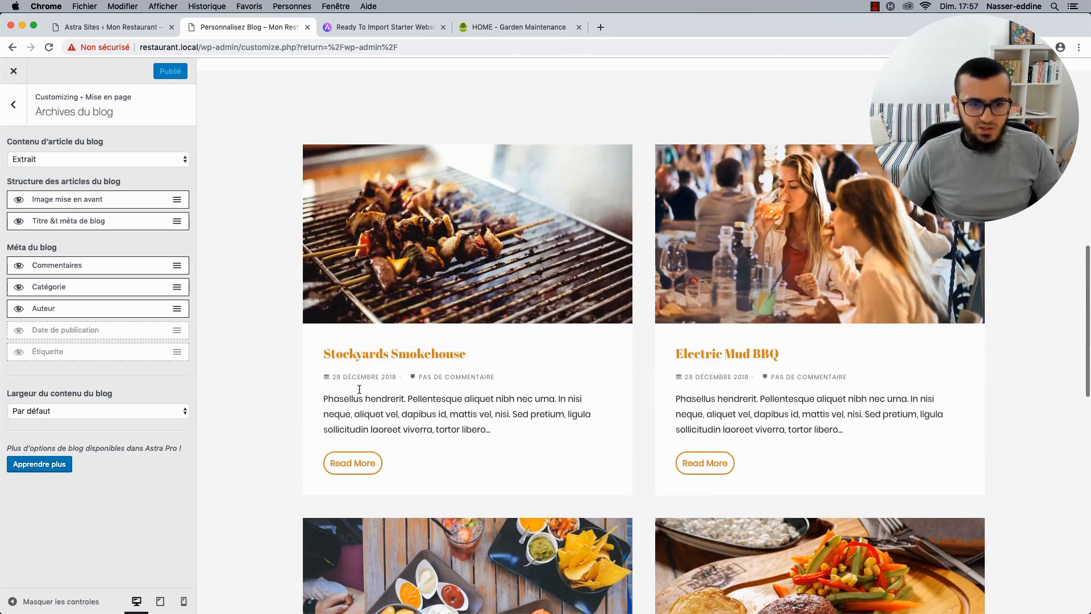
click(352, 461)
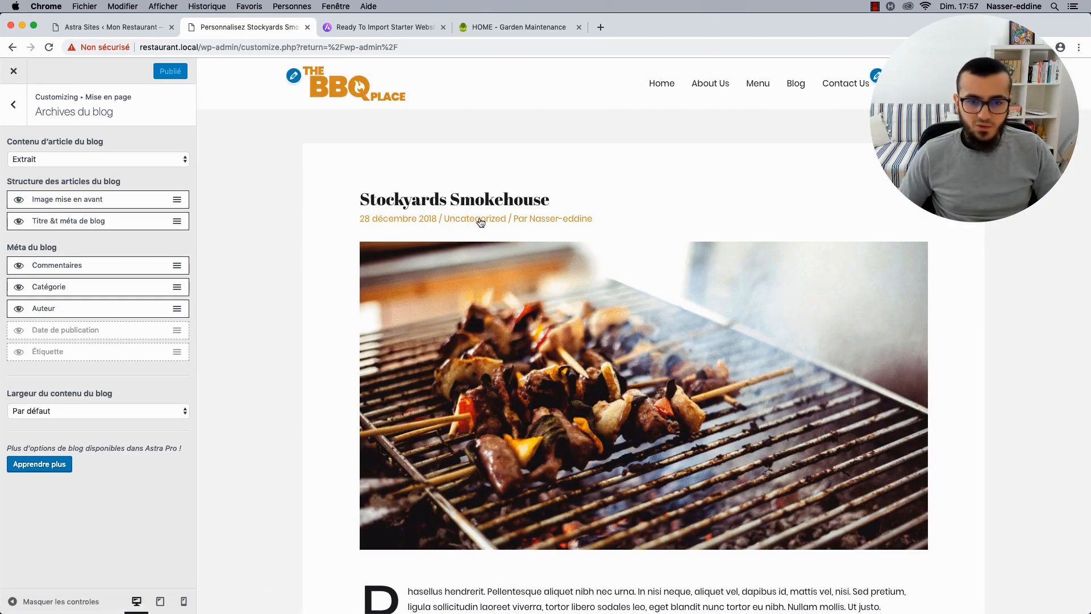
click(480, 221)
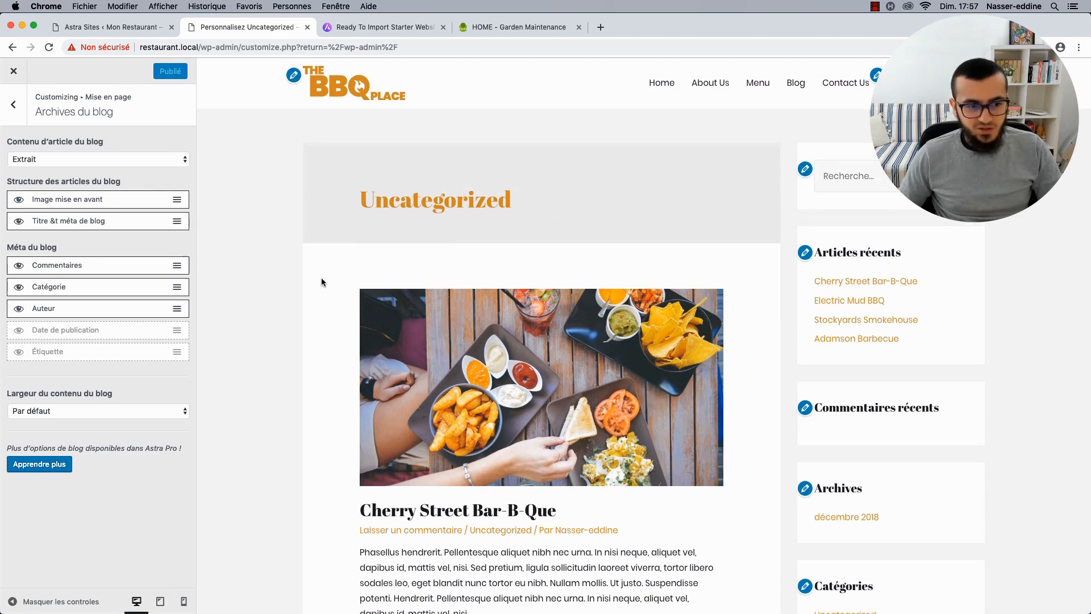
scroll(322, 281, down, 6)
scroll(321, 278, up, 1)
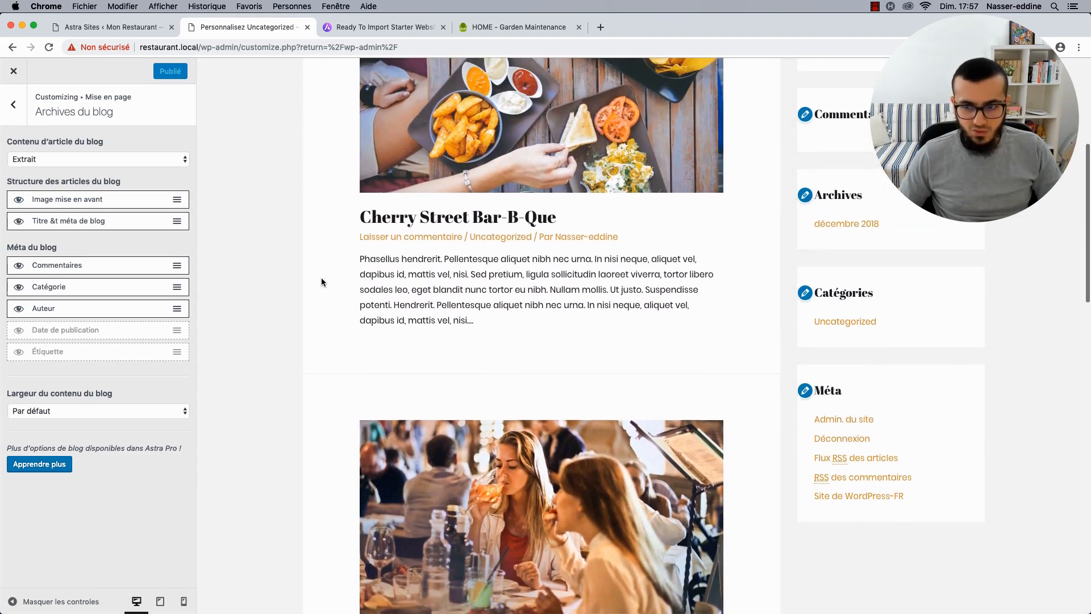
Set archive meta to publication date, category and author, hiding the comments link.
click(19, 308)
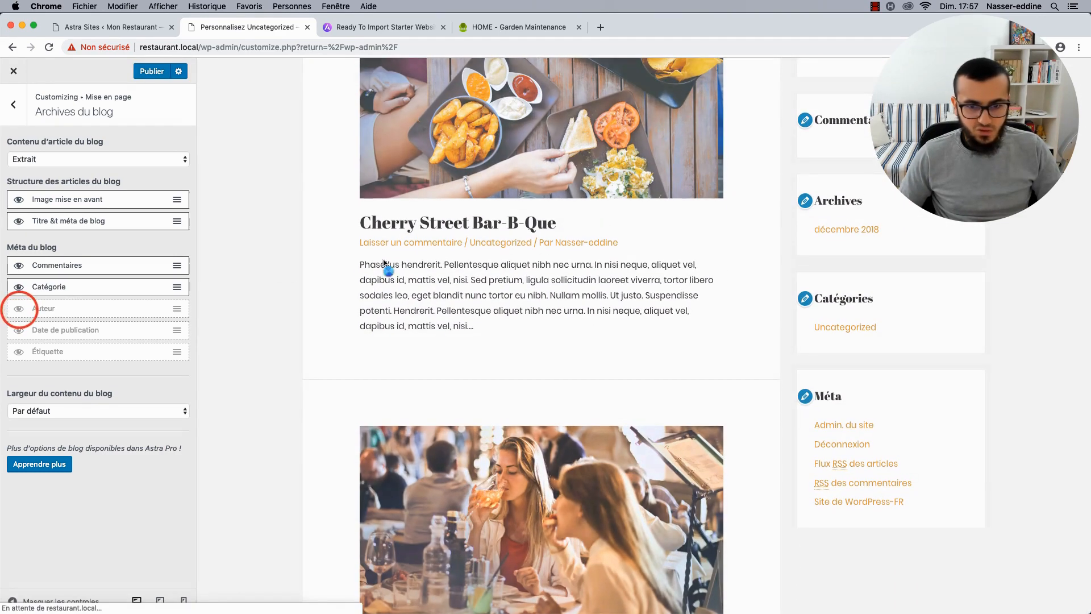
click(20, 314)
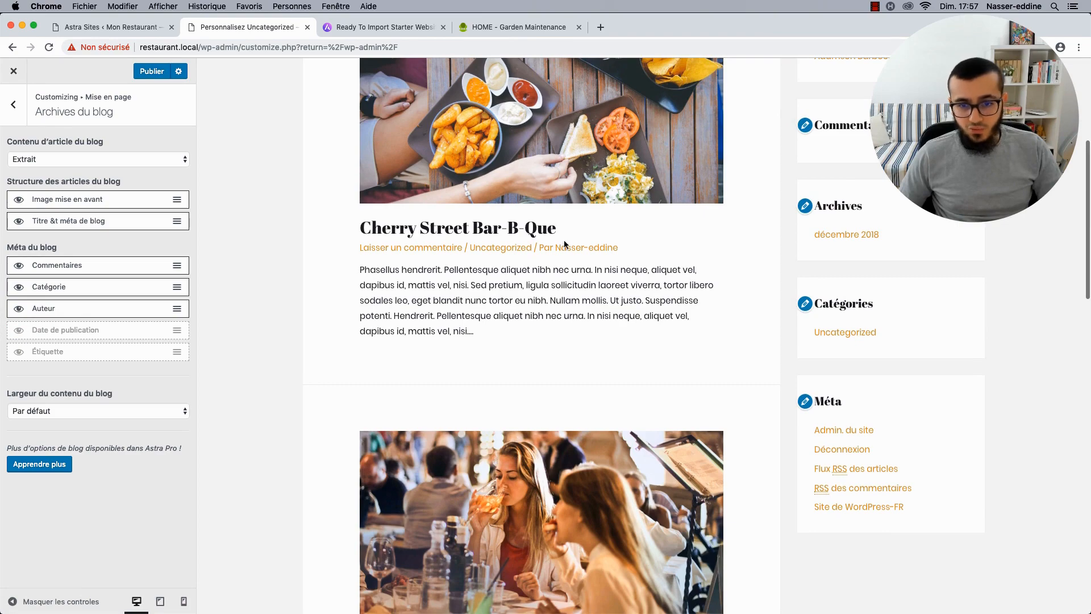
click(18, 310)
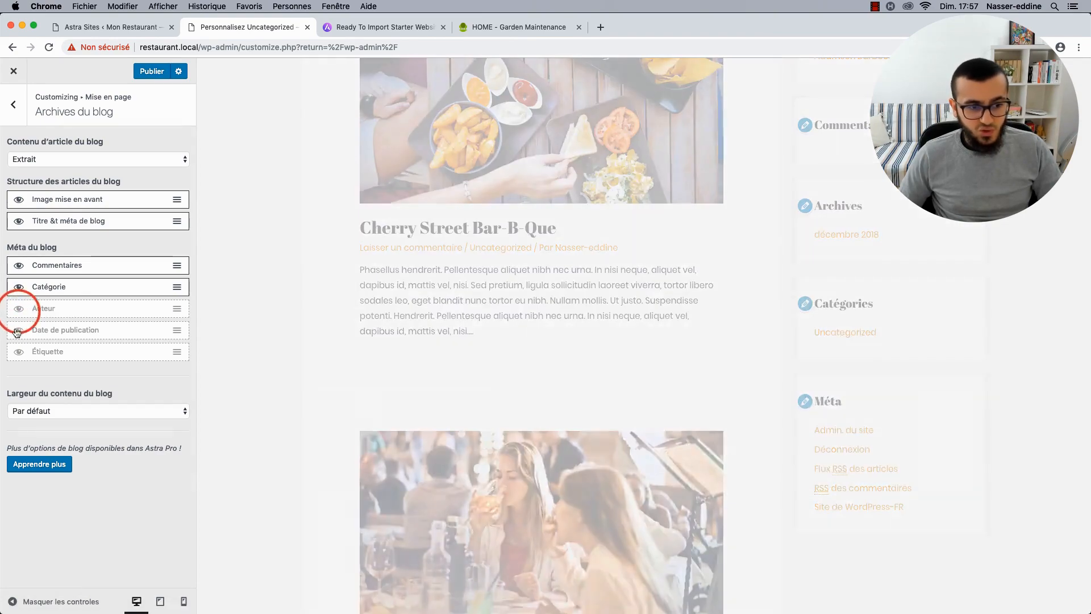
click(17, 332)
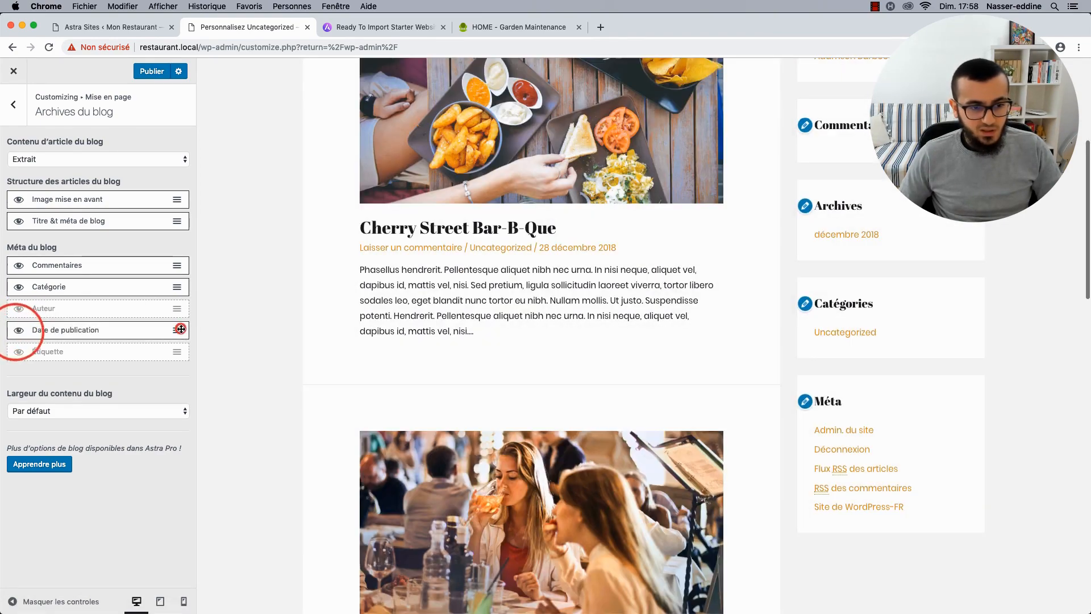
drag(177, 329, 178, 287)
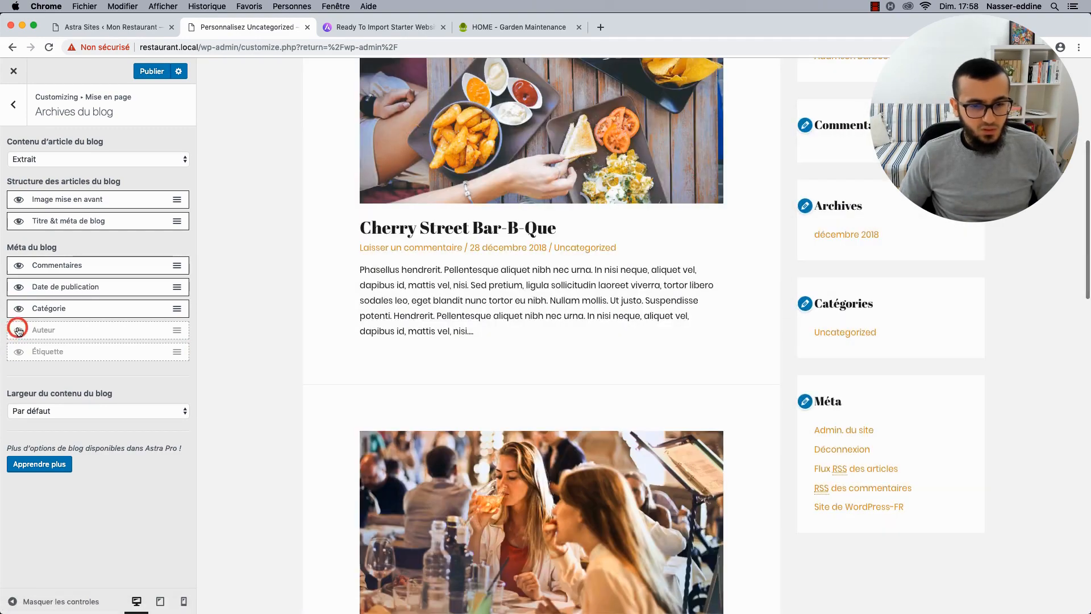
click(19, 329)
click(19, 265)
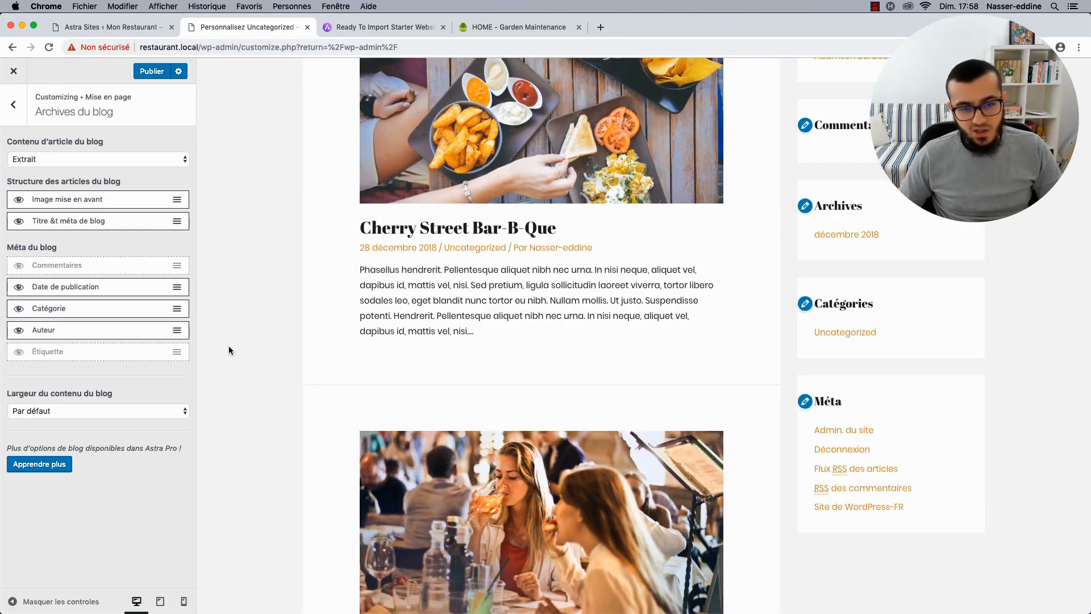
scroll(229, 350, down, 15)
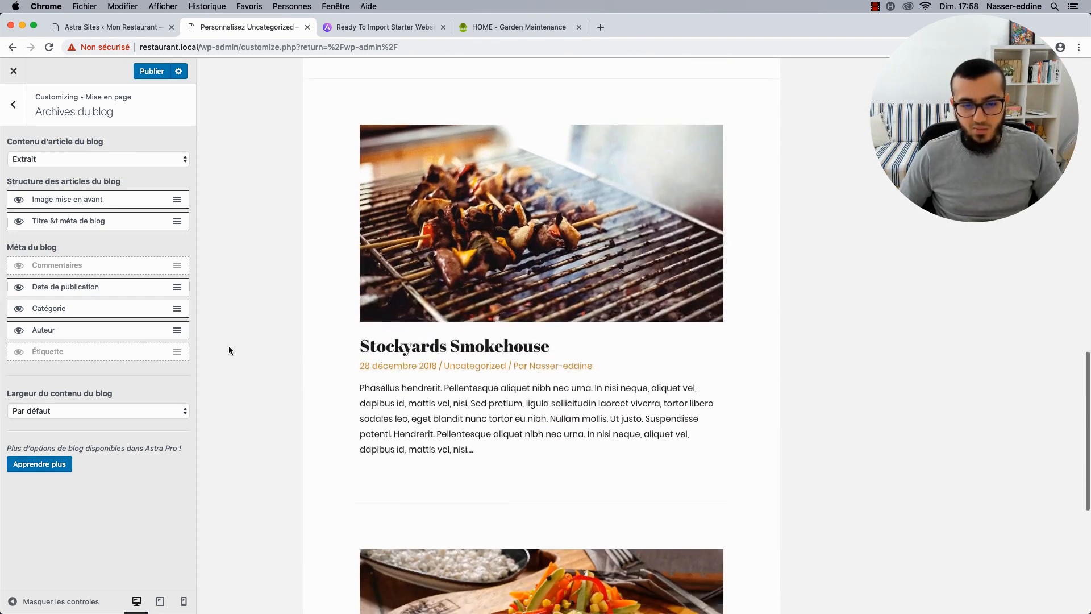
scroll(228, 350, down, 2)
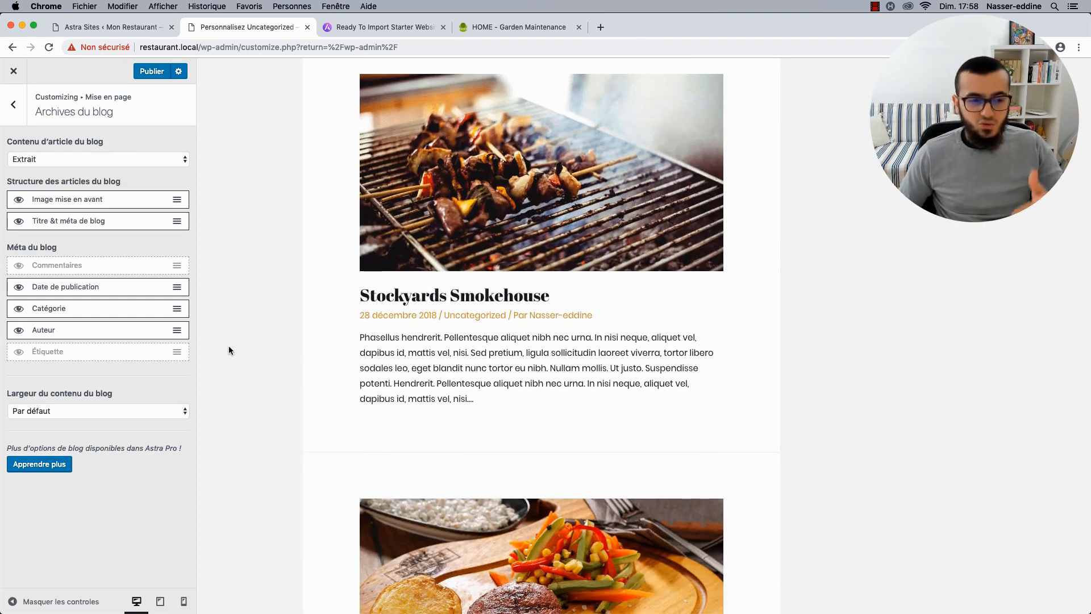
scroll(228, 350, up, 17)
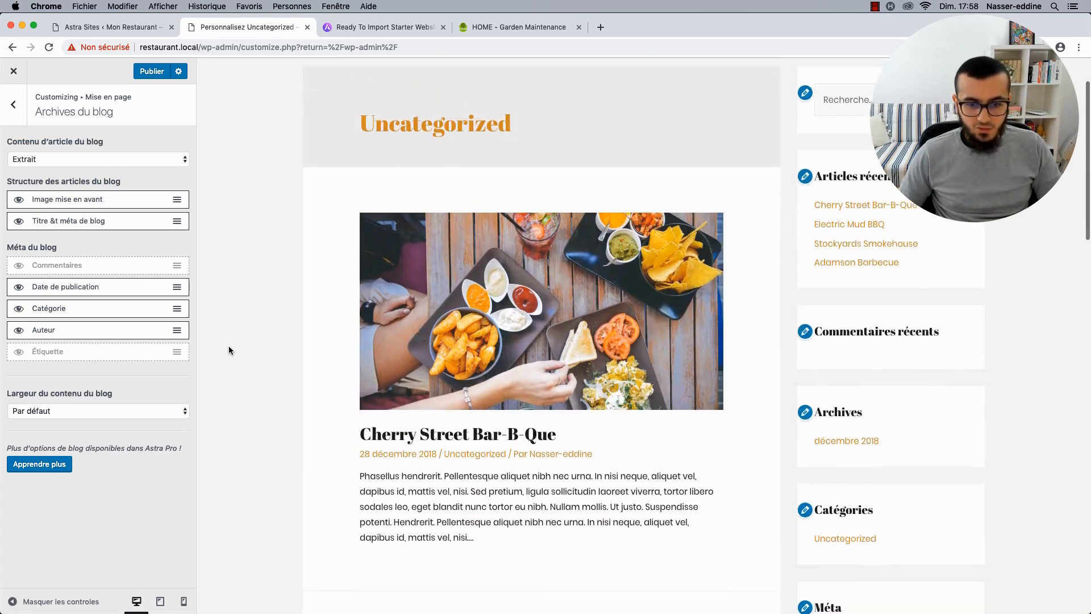
scroll(229, 350, up, 3)
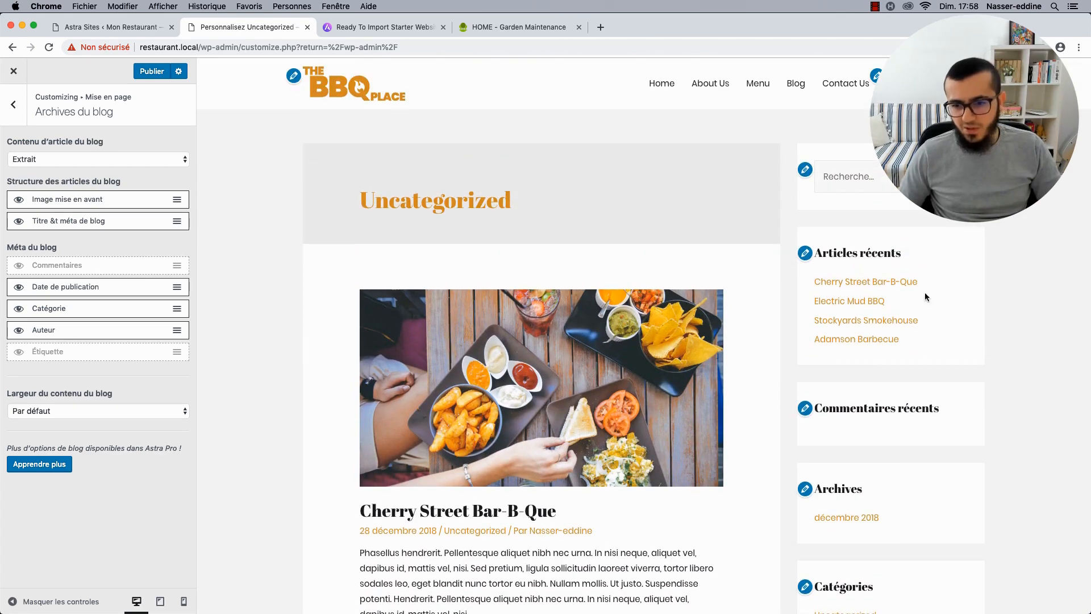
Try a full-width container for blog archives, then reset it to Par défaut.
click(17, 111)
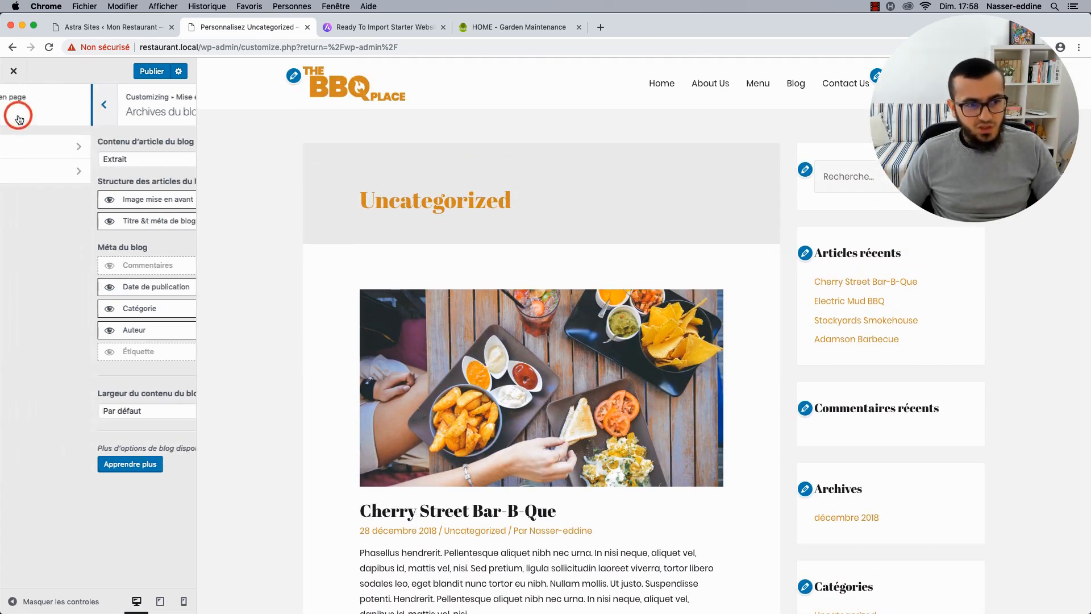
click(15, 111)
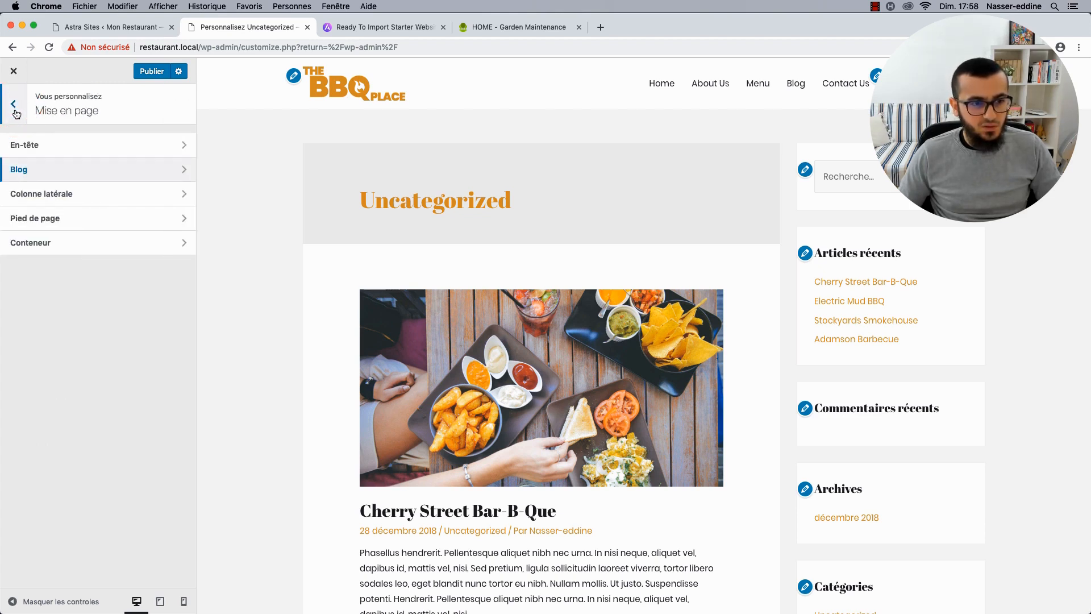
click(46, 246)
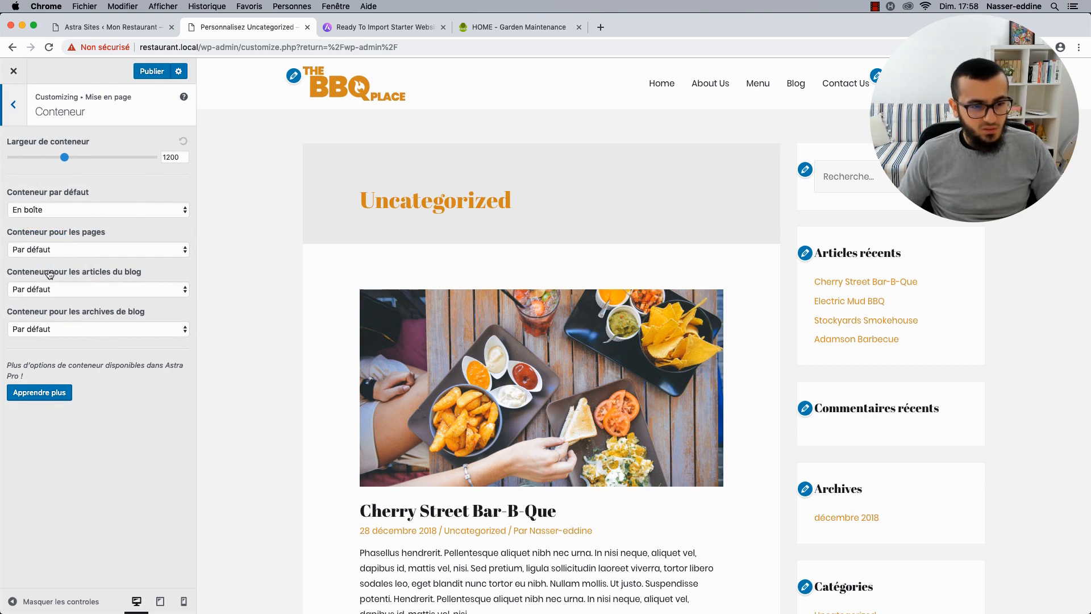
click(59, 330)
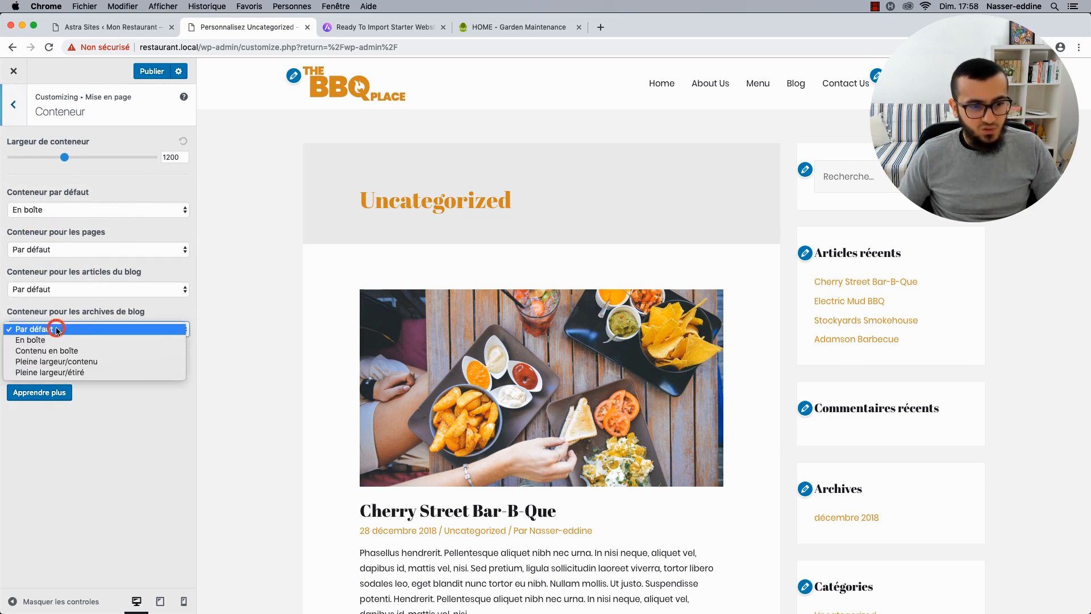
click(62, 362)
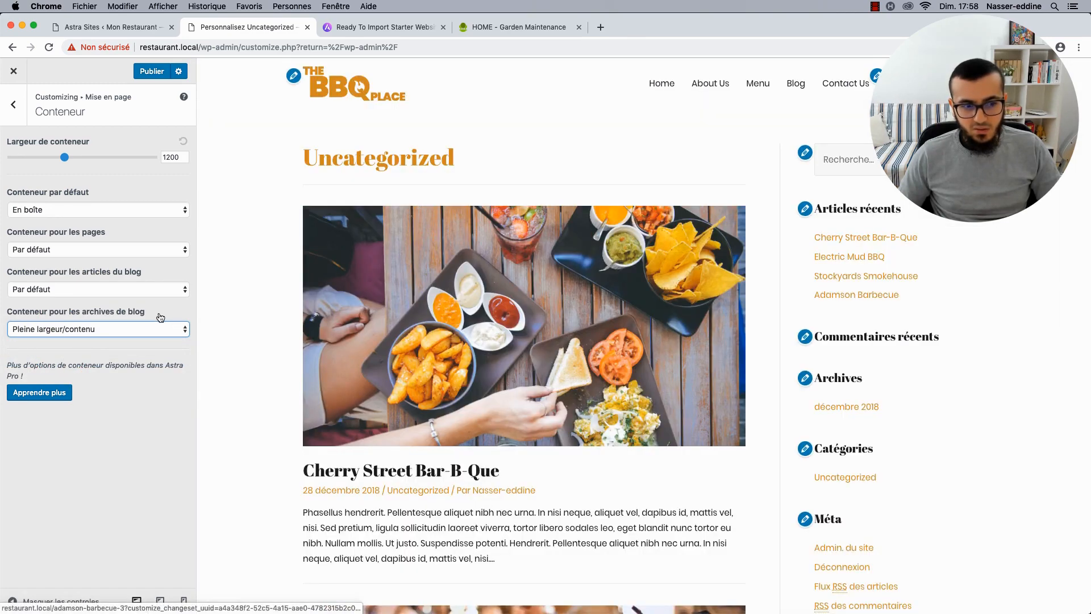
click(121, 328)
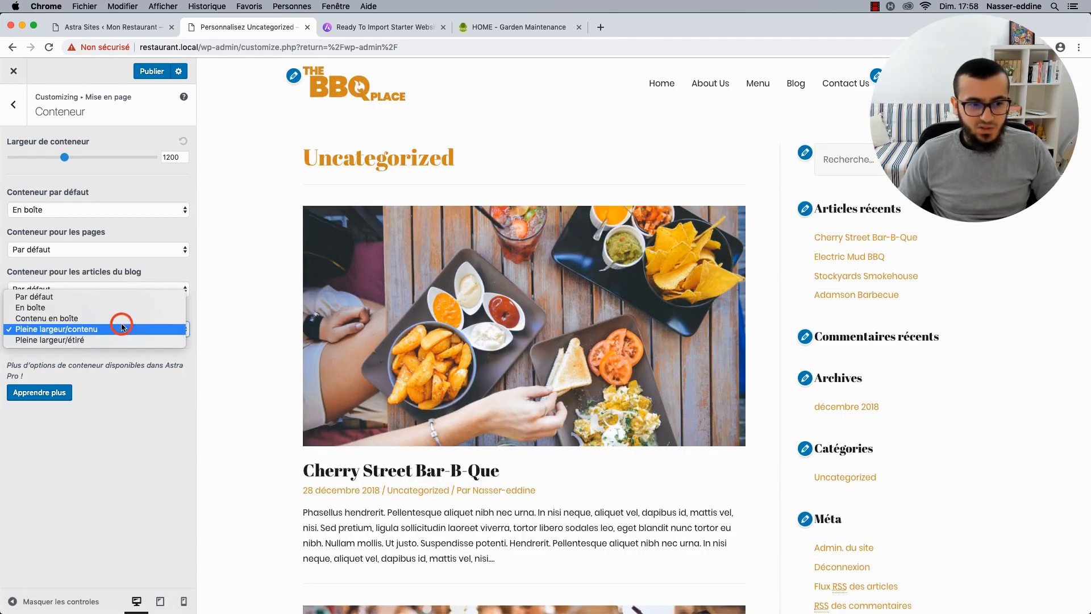
click(45, 300)
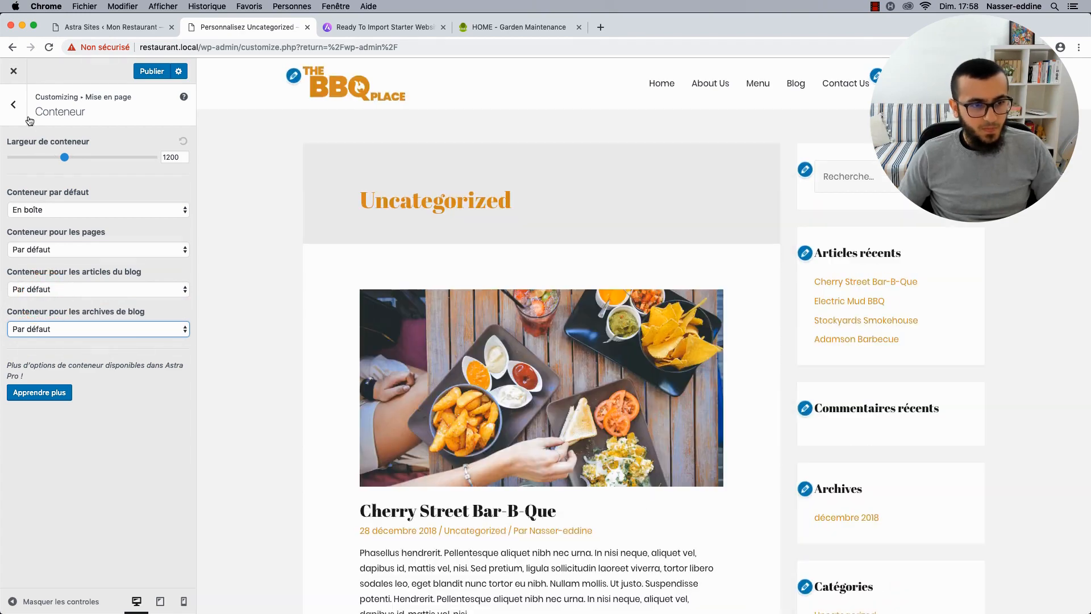
Set the blog archive sidebar to Aucune colonne latérale.
click(23, 117)
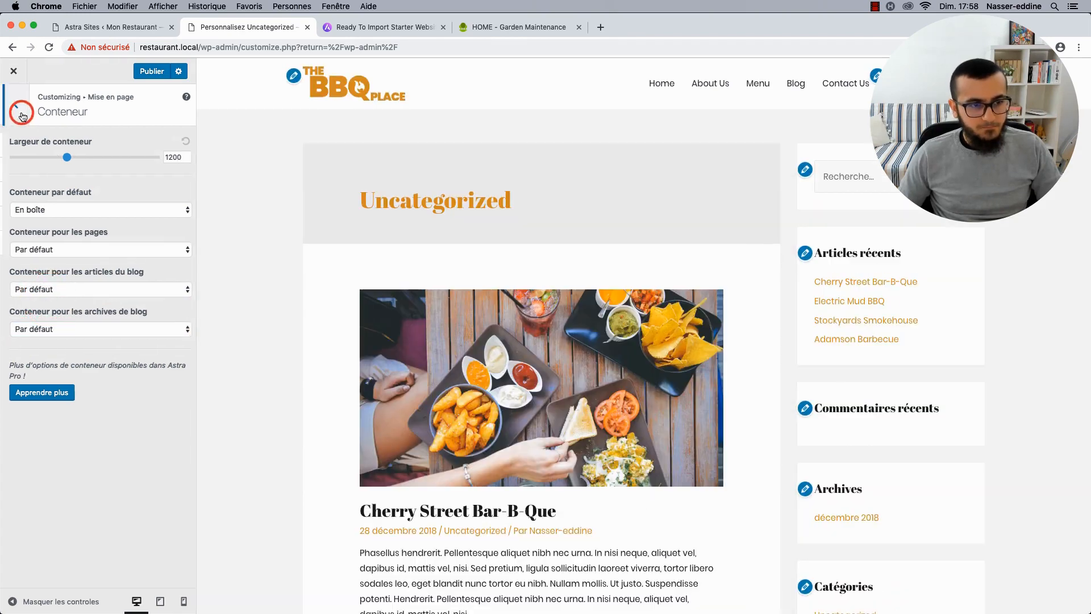
click(42, 192)
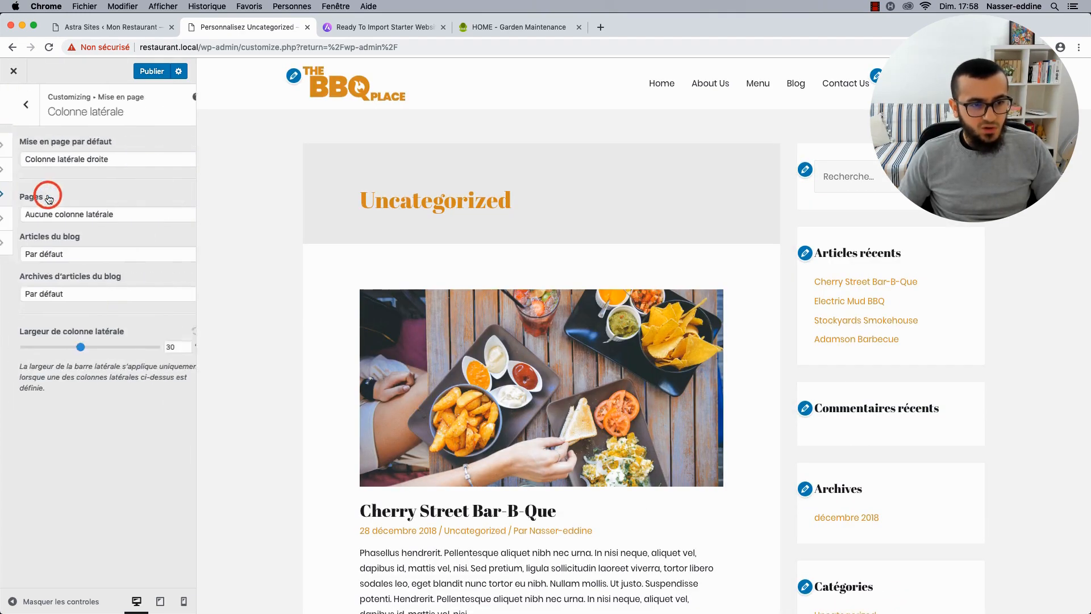
click(41, 290)
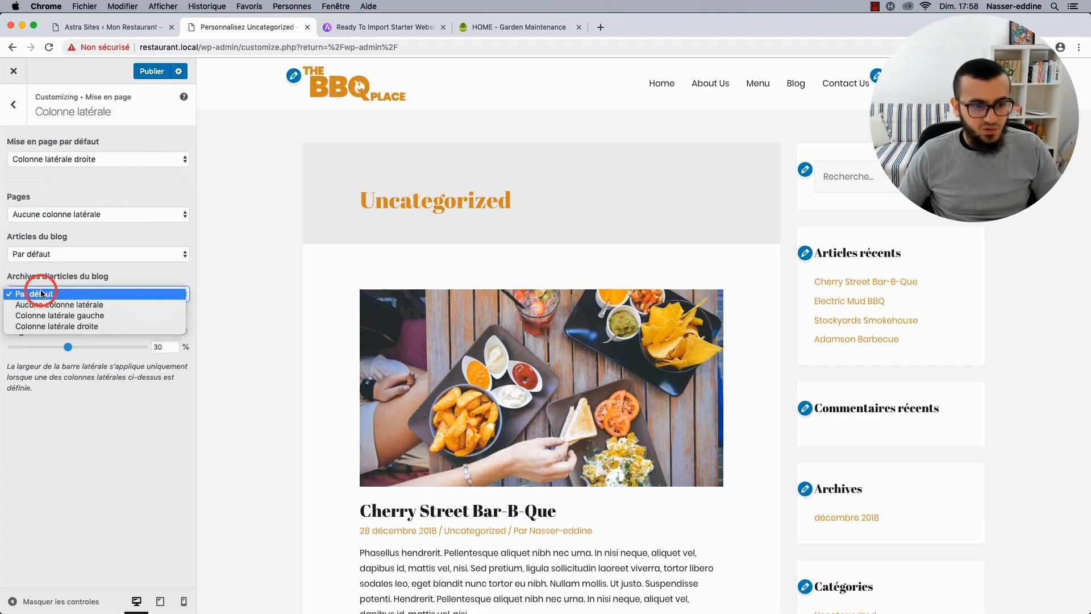
click(49, 304)
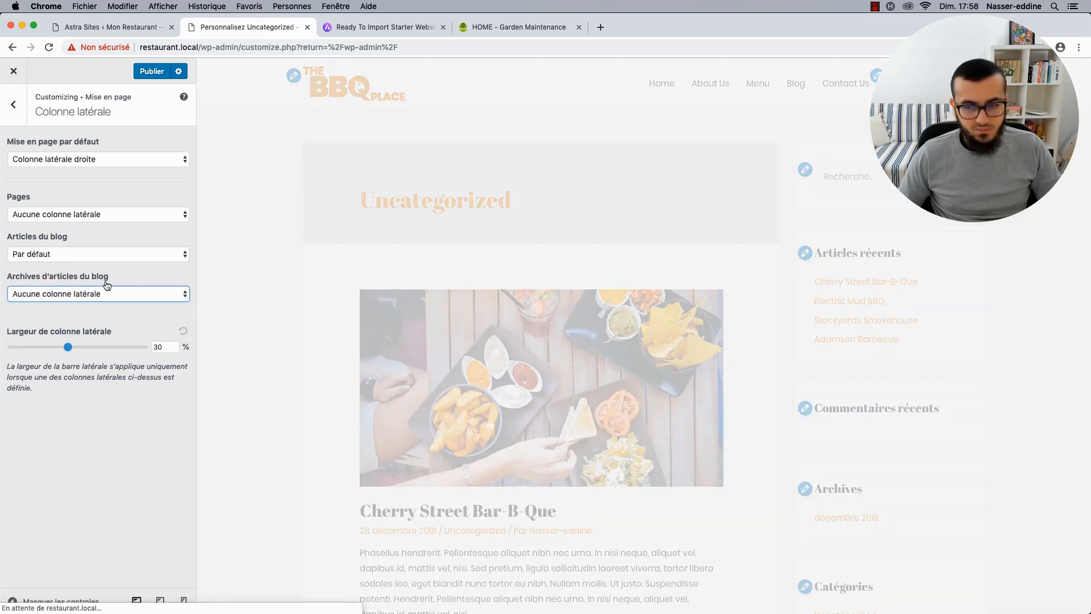
scroll(417, 340, down, 20)
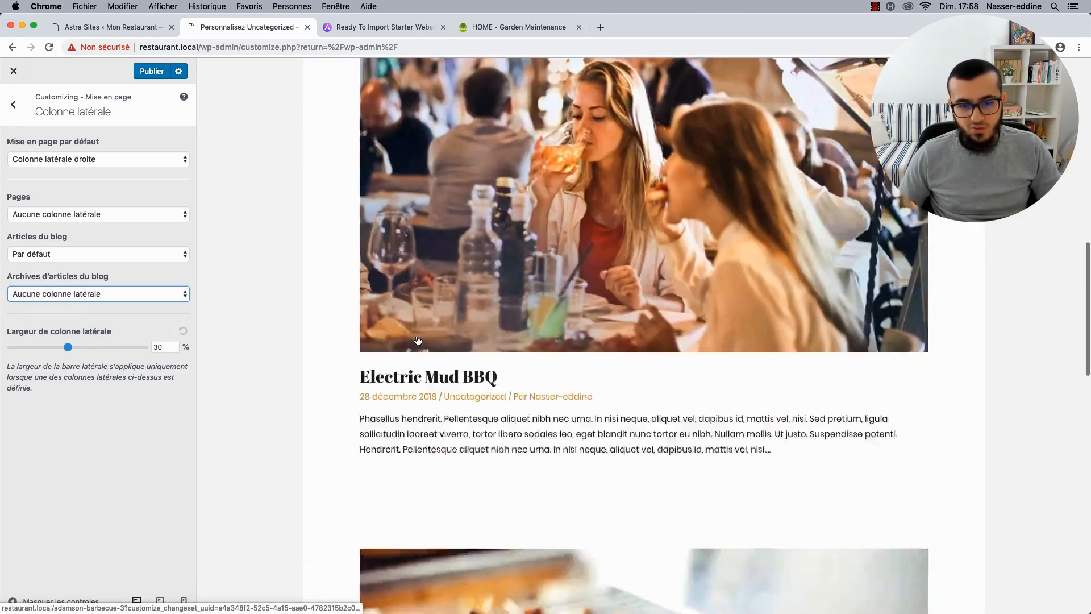
scroll(417, 341, up, 5)
scroll(418, 341, up, 10)
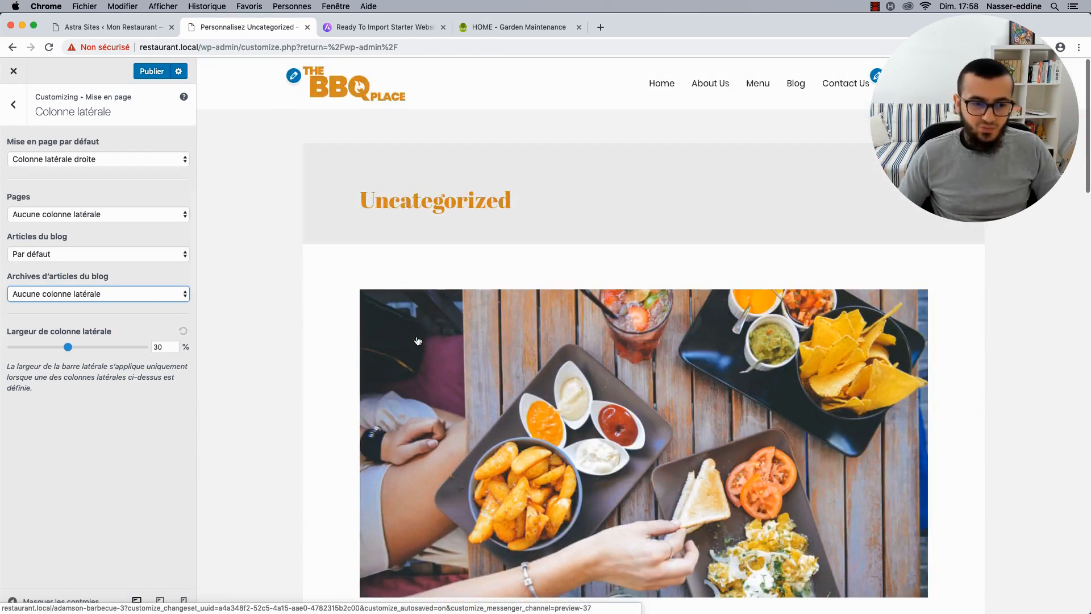
scroll(395, 311, down, 4)
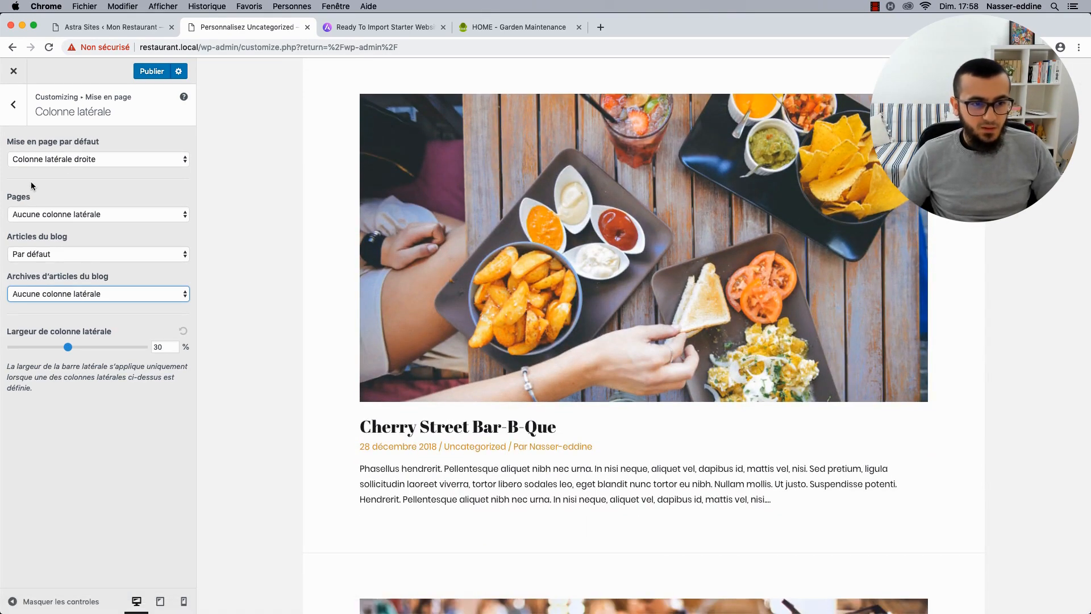
click(18, 98)
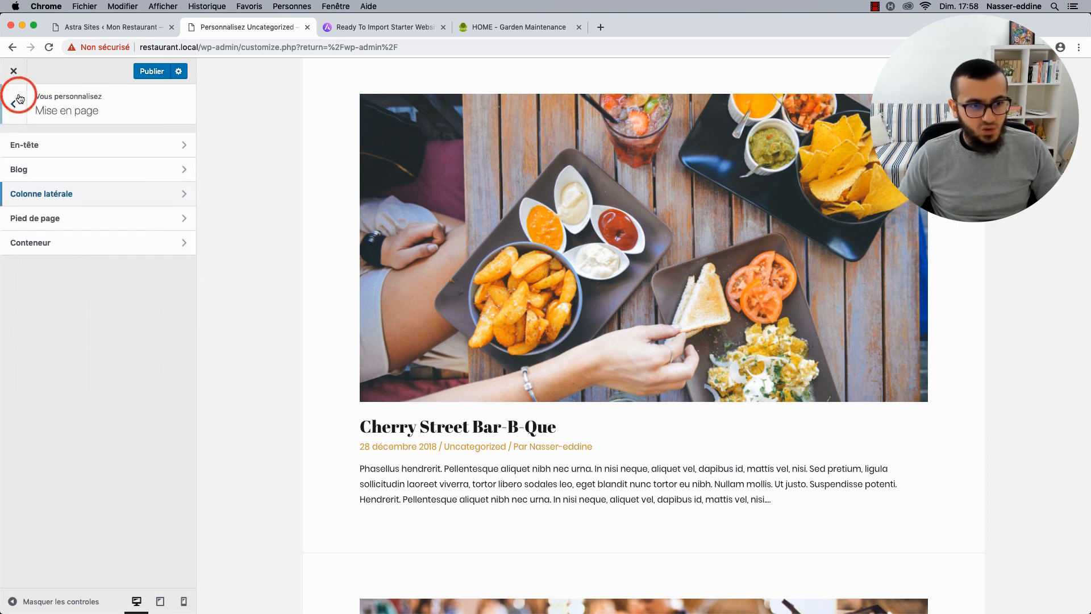
Review the container width and blog archive settings, keeping excerpts as archive post content.
click(49, 243)
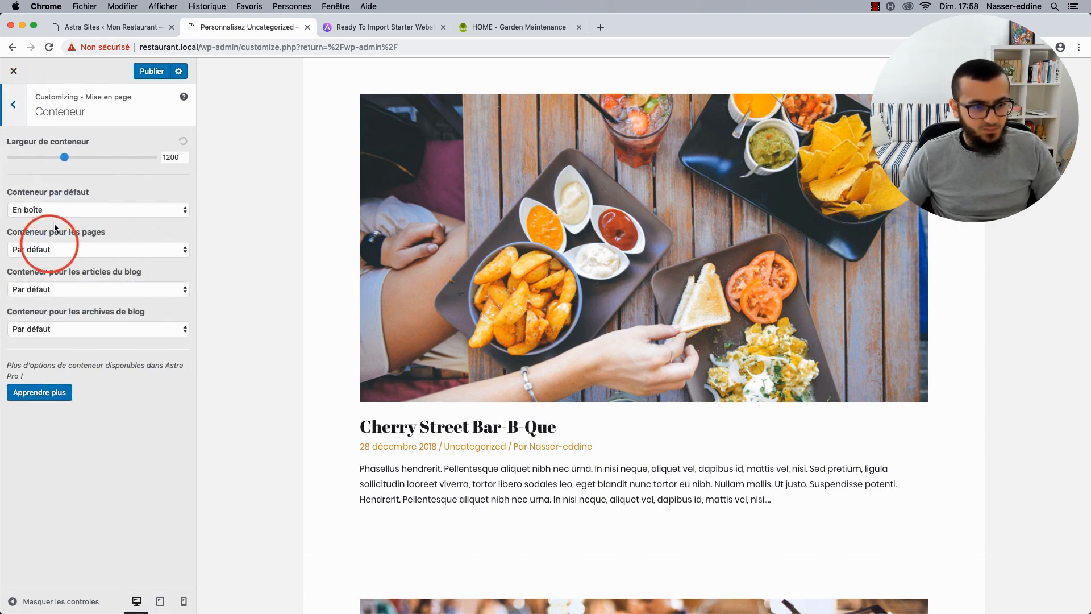
click(25, 117)
click(26, 168)
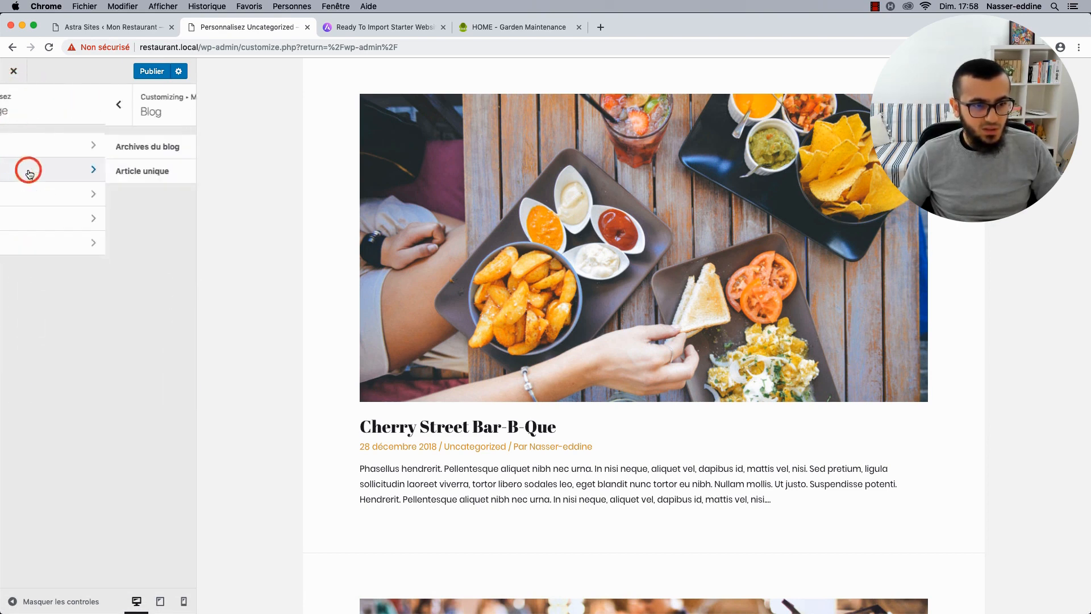
click(67, 143)
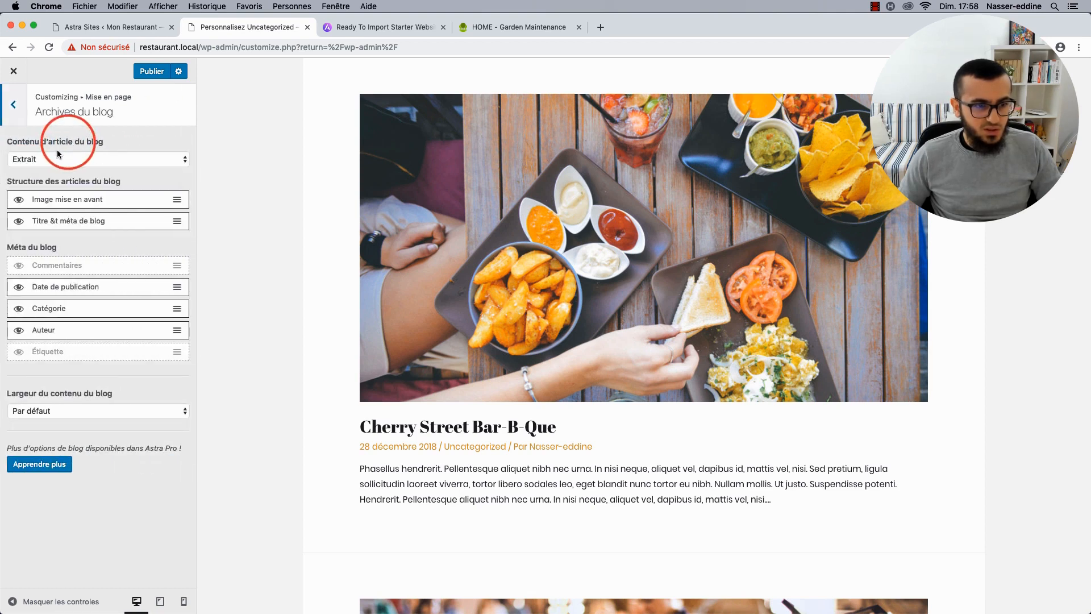
click(52, 160)
click(53, 159)
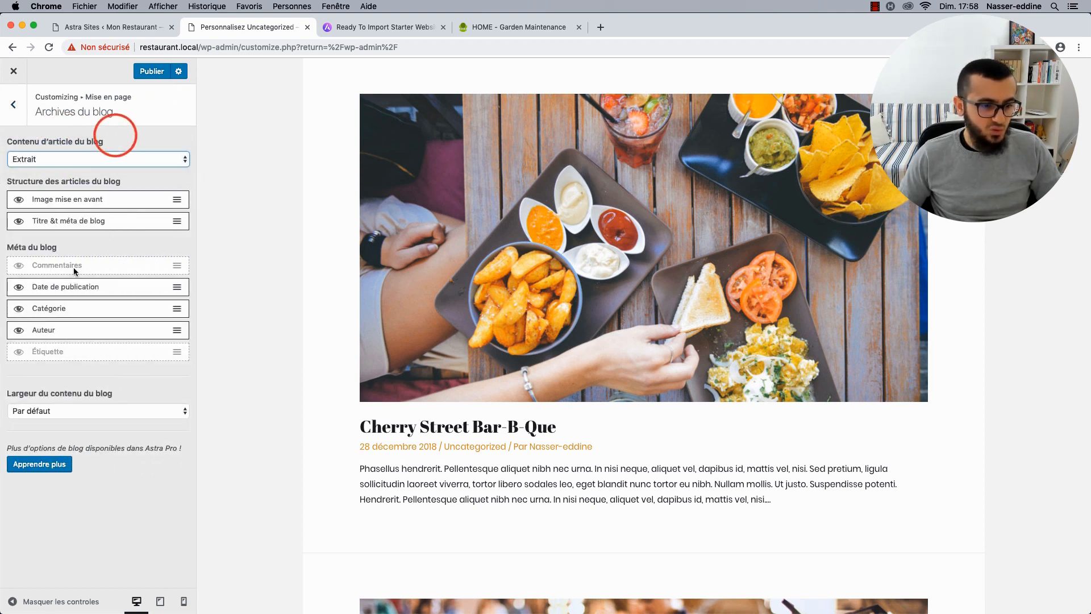
click(21, 107)
click(21, 107)
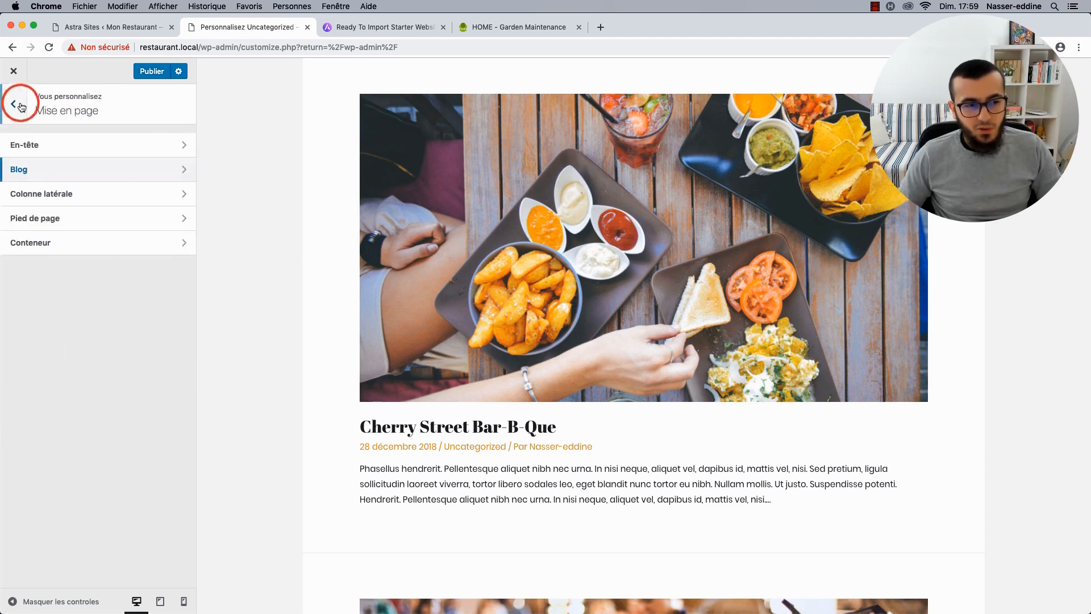
Set the blog archive sidebar back to Par défaut and publish the customizer changes.
click(51, 249)
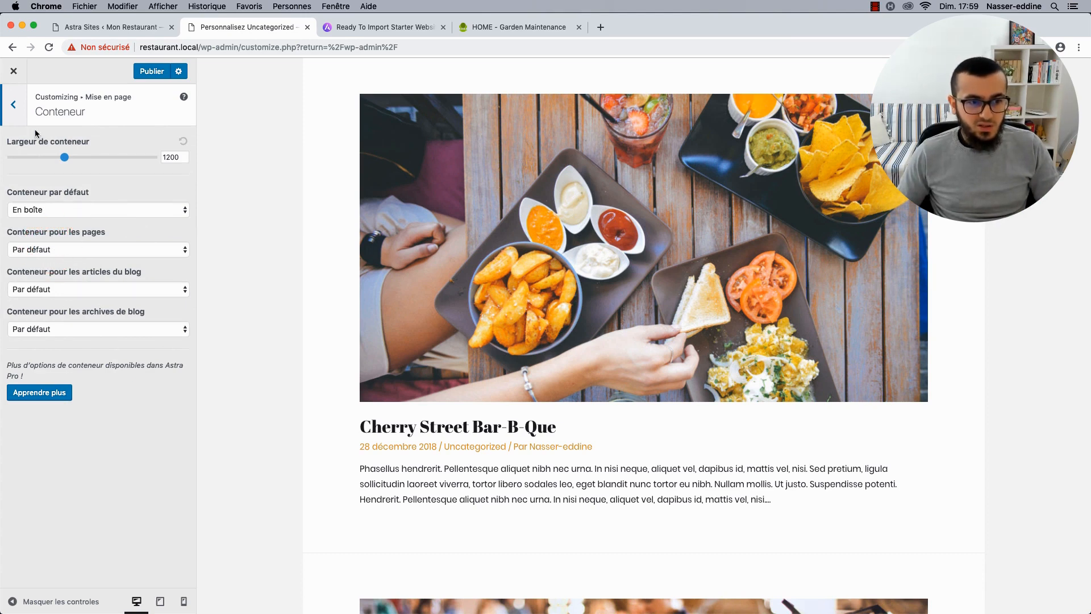
click(13, 104)
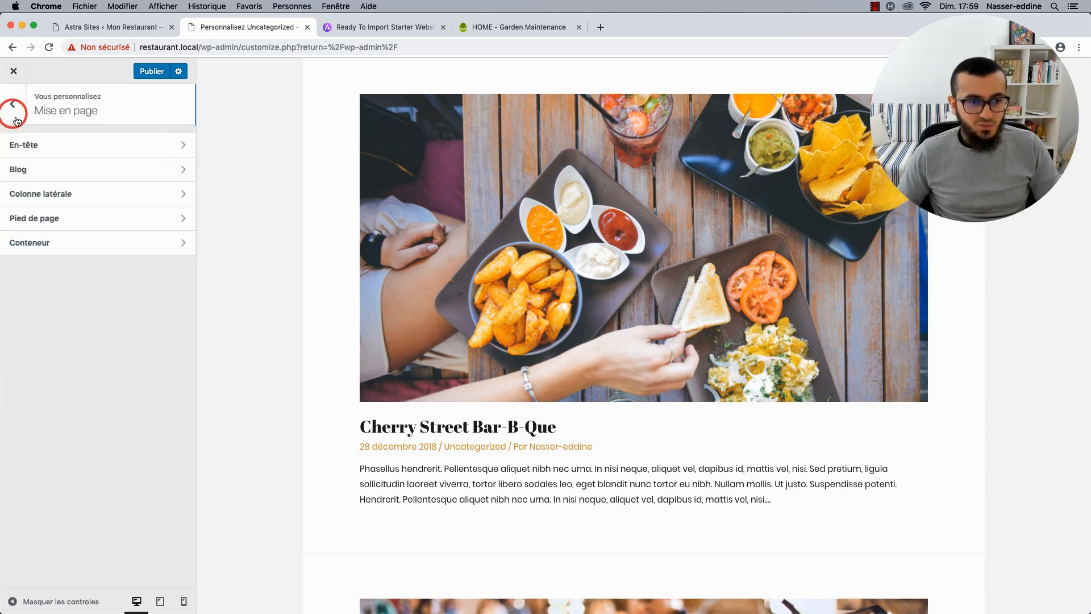
click(71, 204)
click(57, 295)
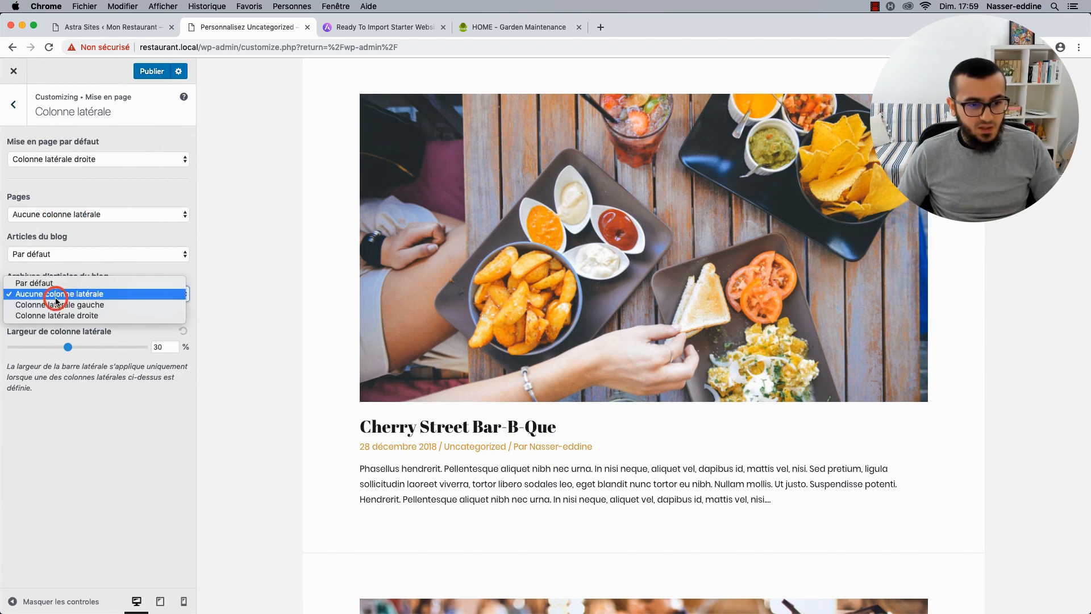
click(61, 283)
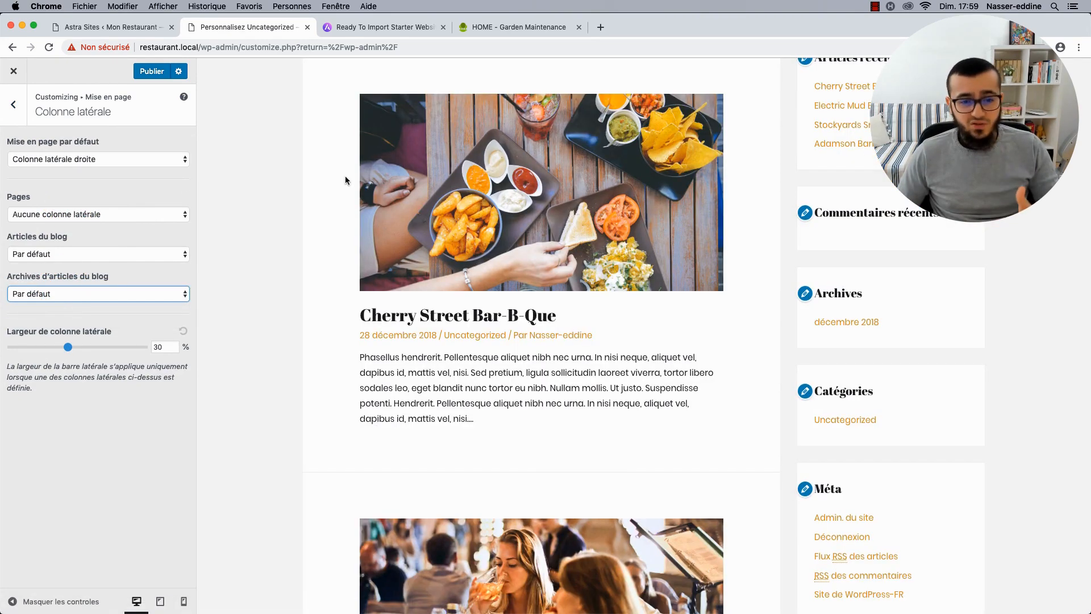
scroll(346, 180, up, 4)
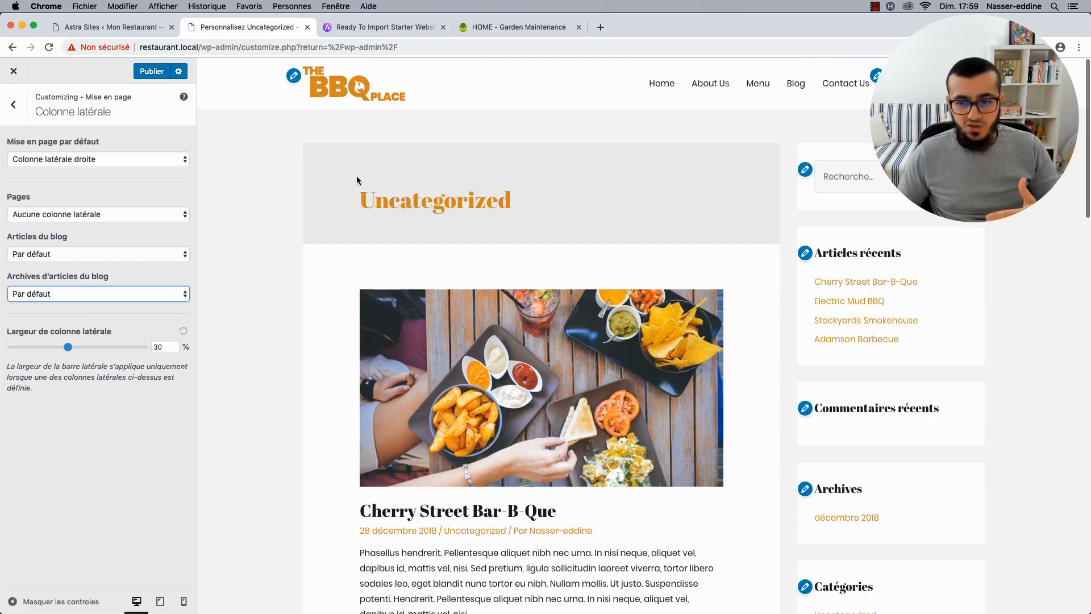
click(149, 72)
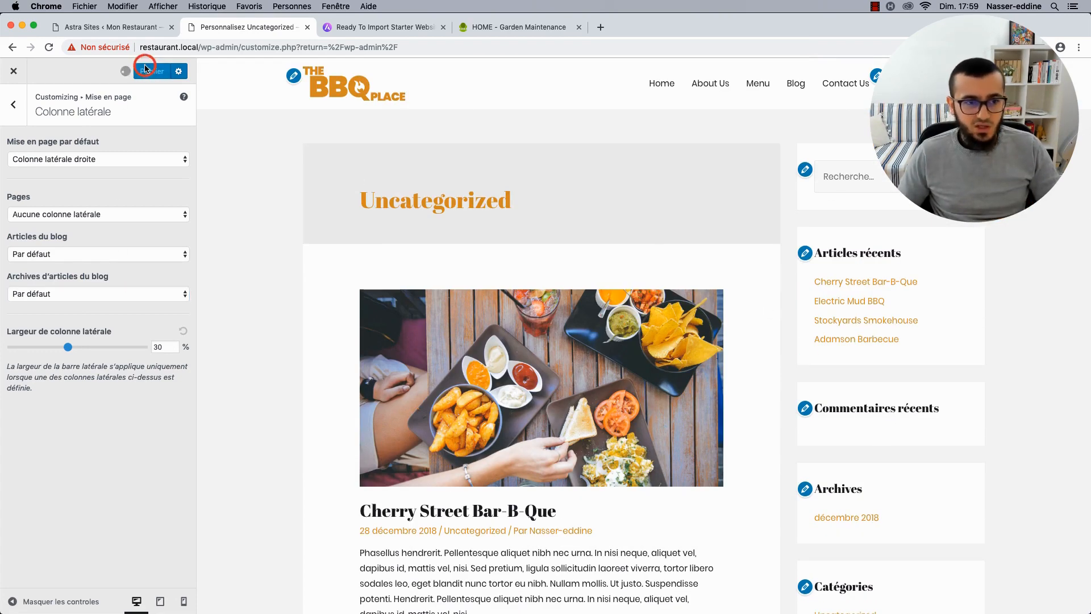
click(21, 110)
click(21, 112)
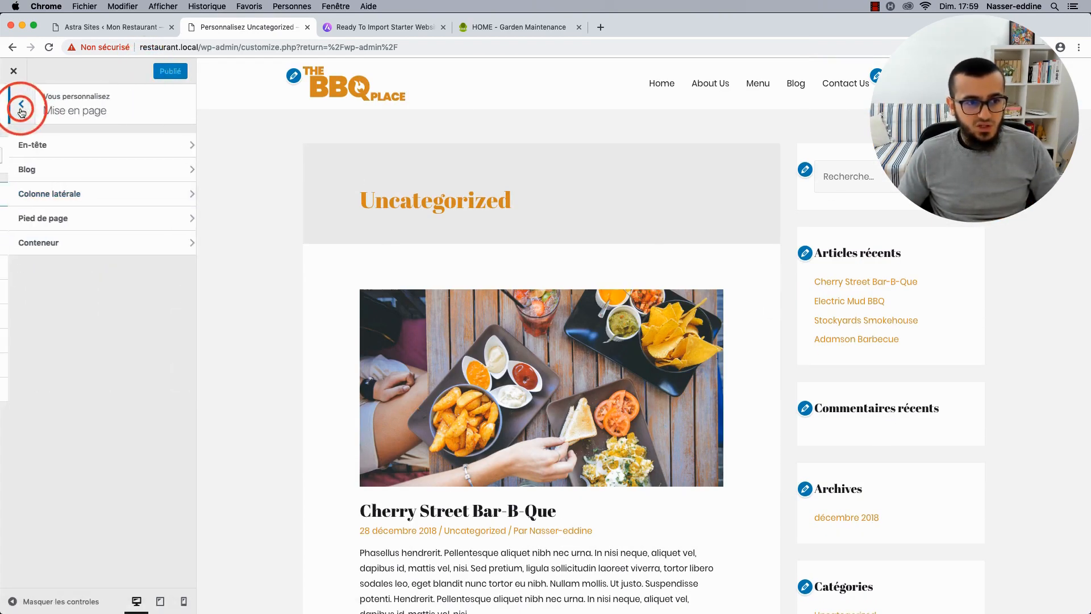
Open the footer bar column settings with the Home page loaded in the preview.
click(69, 214)
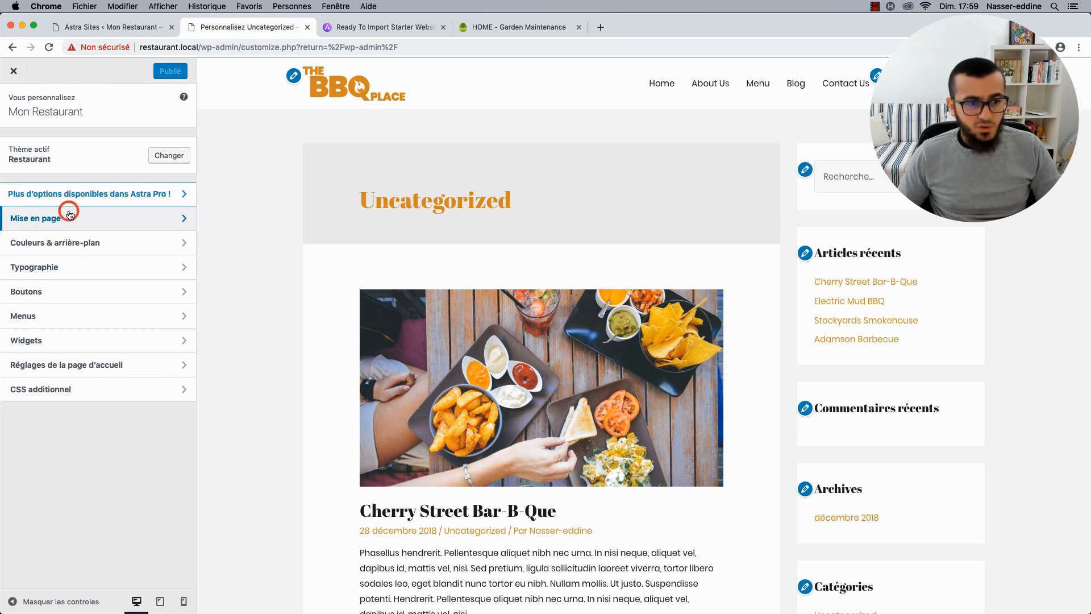
click(51, 221)
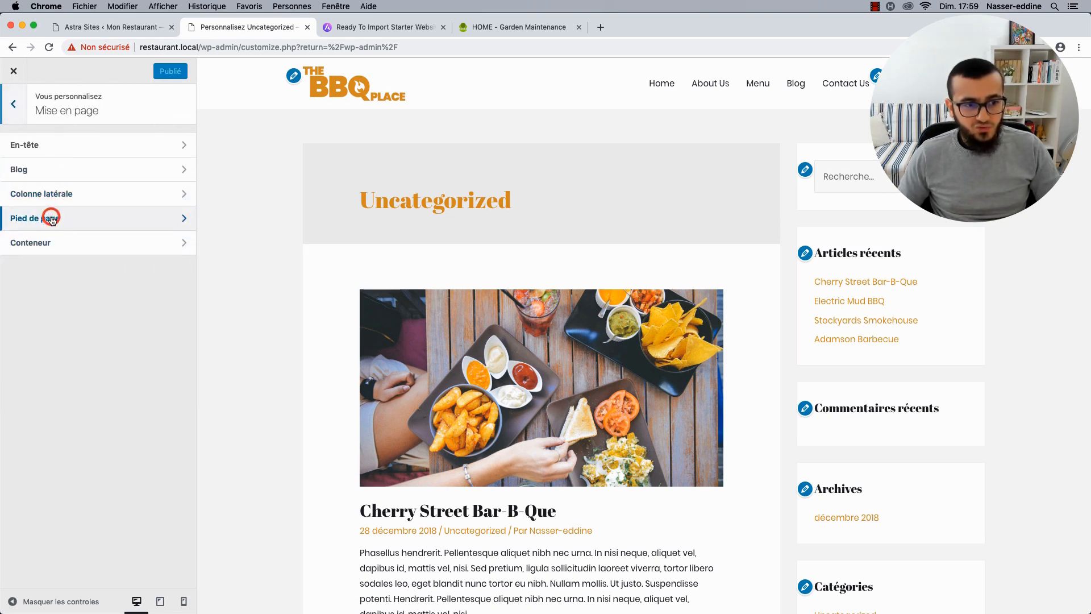
scroll(339, 281, down, 15)
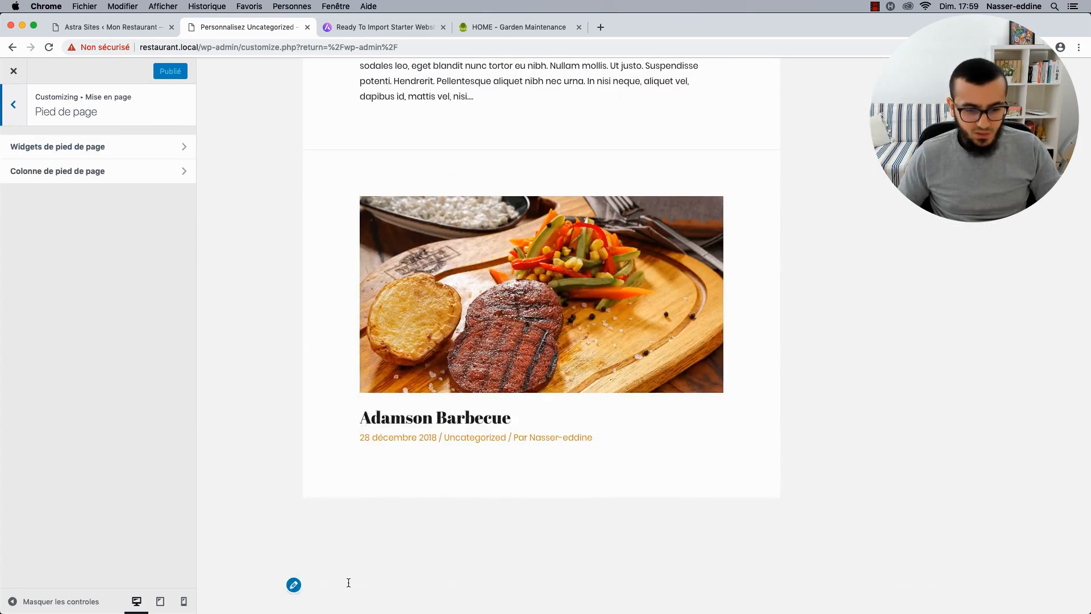
click(39, 171)
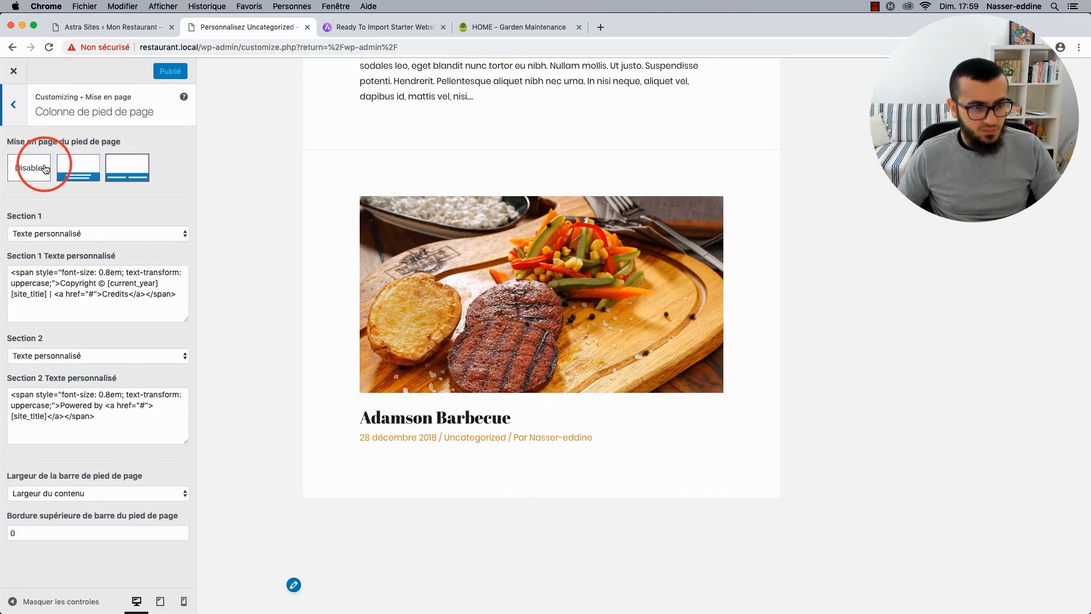
scroll(315, 198, up, 15)
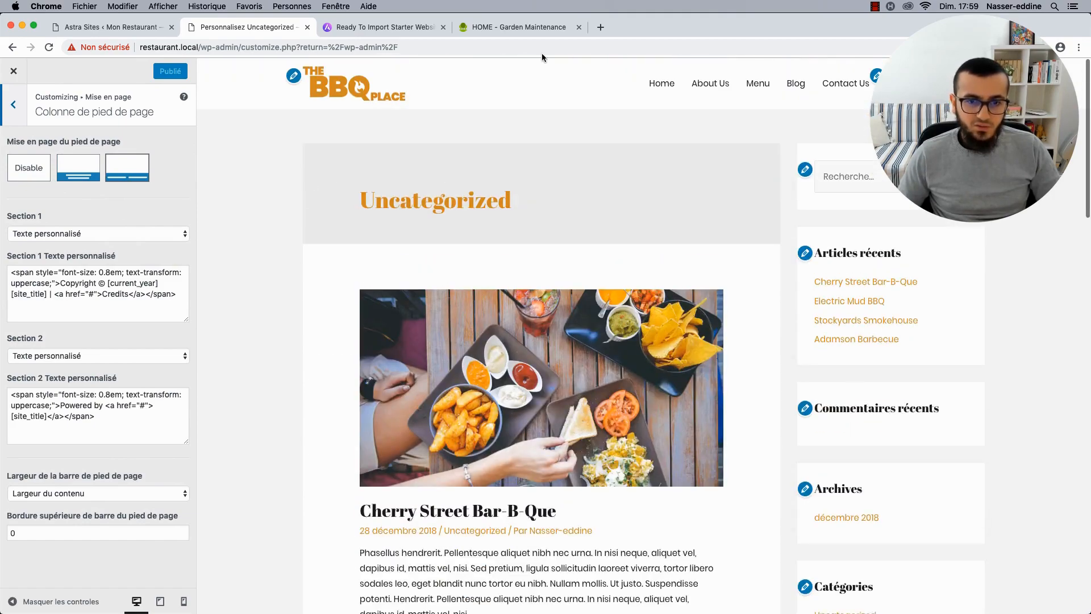
click(660, 89)
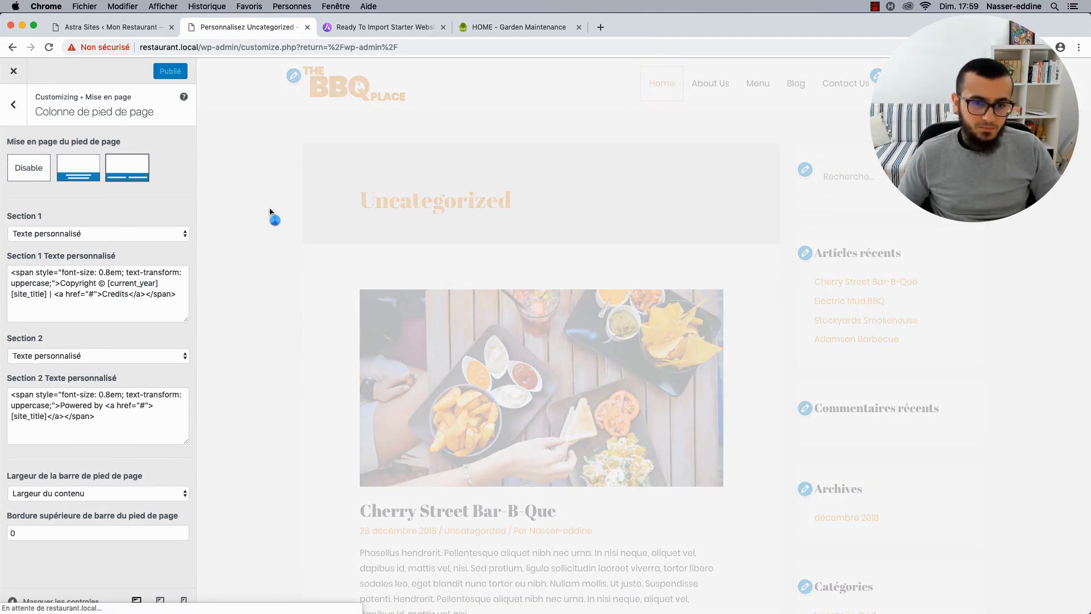
scroll(279, 426, down, 20)
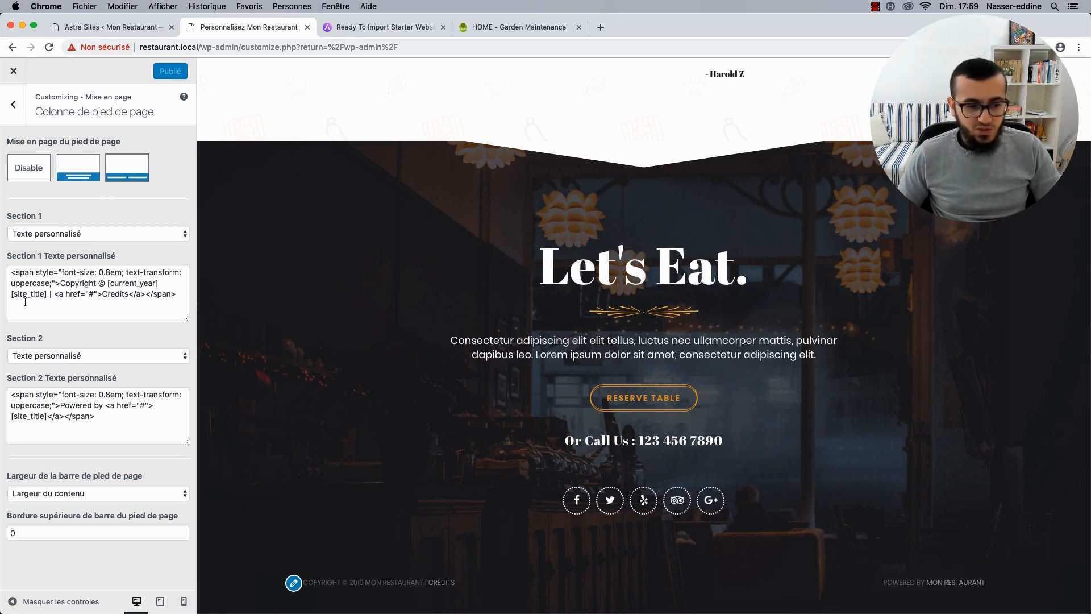
Change the first footer section's Credits link to Mentions légales pointing to /mentions-legales.
click(113, 276)
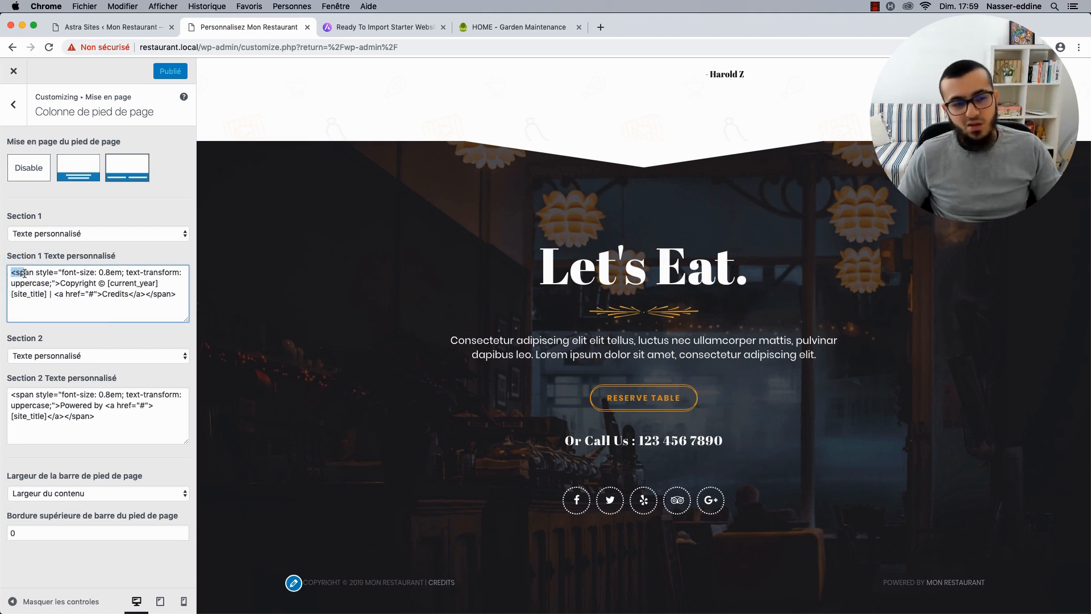
drag(24, 274, 85, 281)
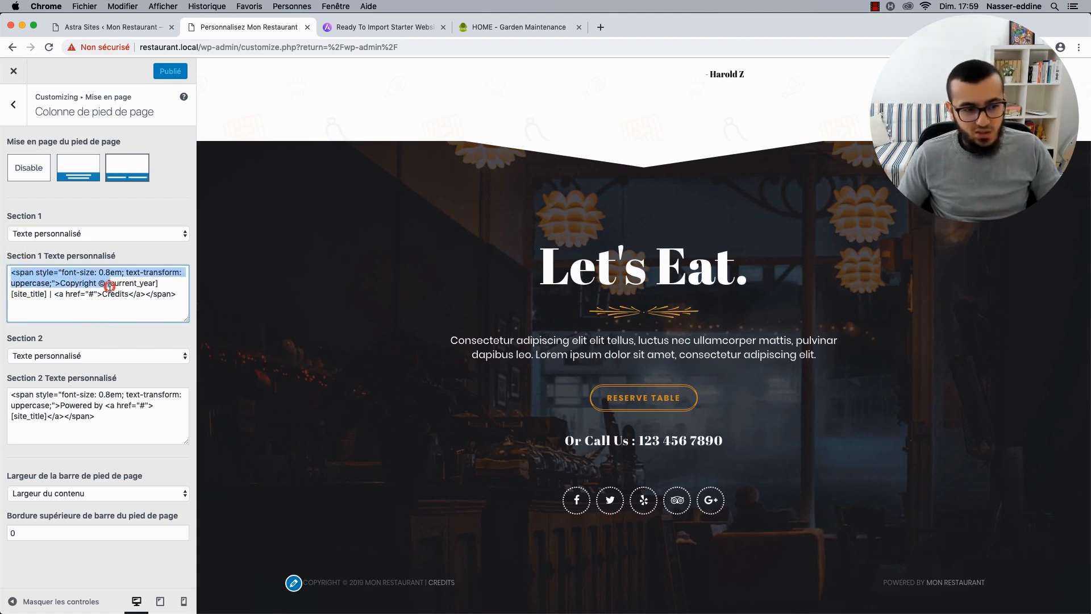
click(110, 284)
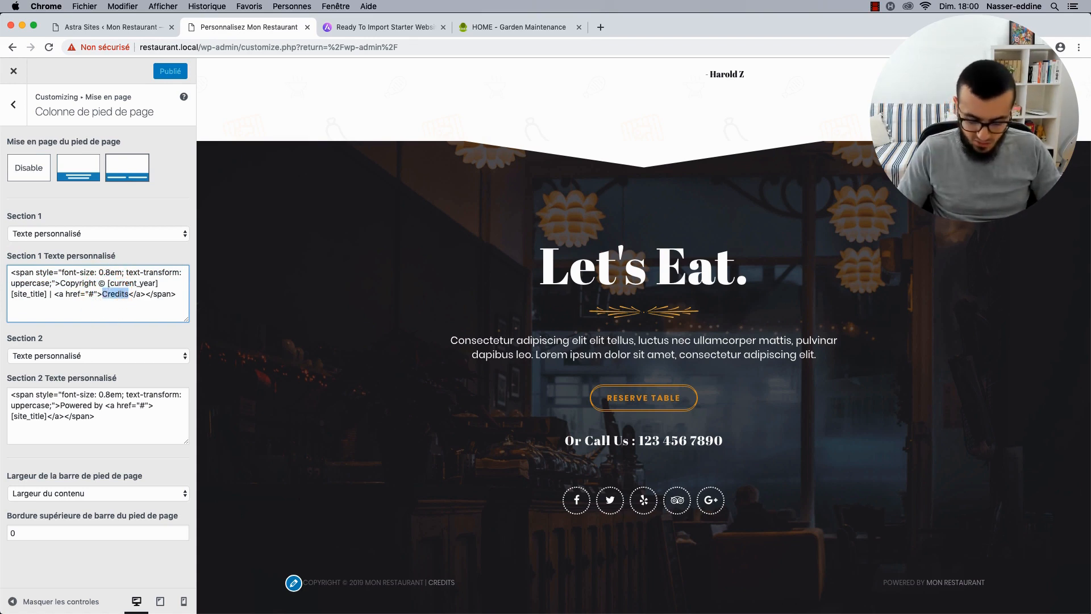
text(Mentions légale)
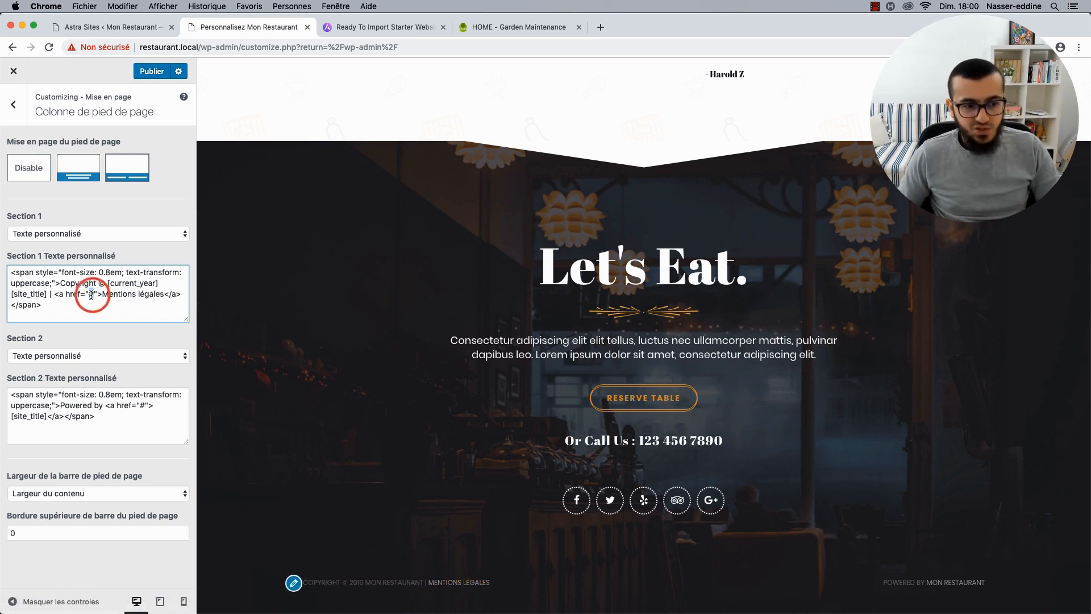
drag(85, 293, 95, 299)
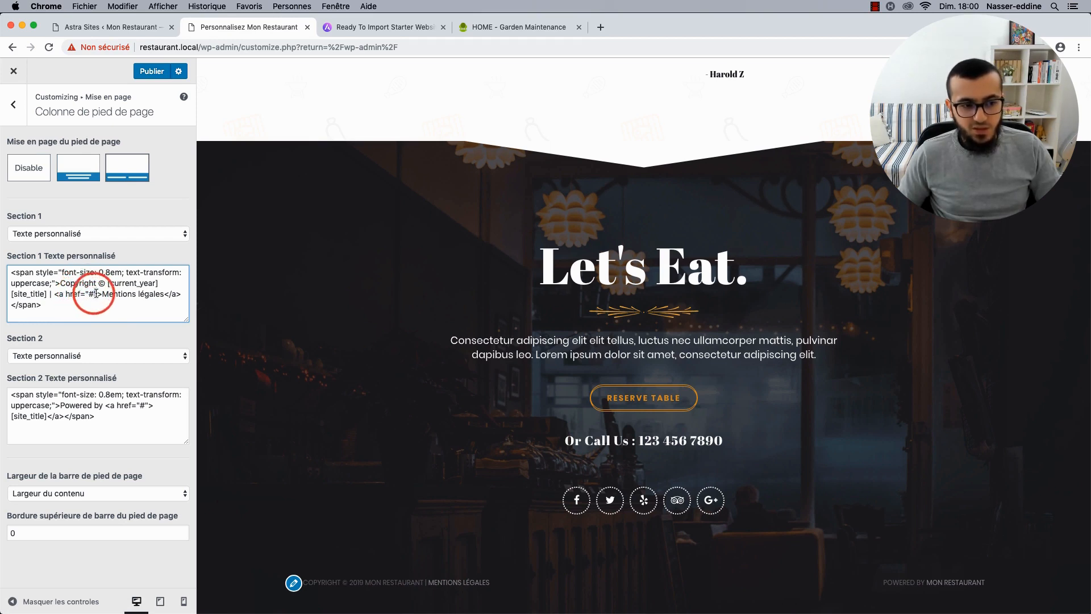
key(BackSpace)
text(/)
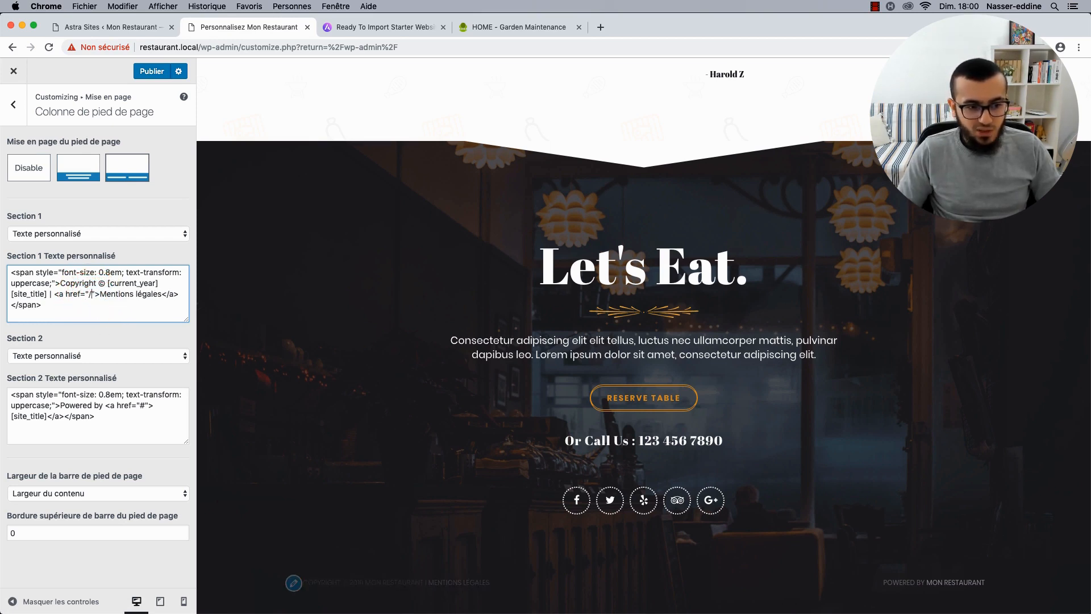
text(mentions-lega)
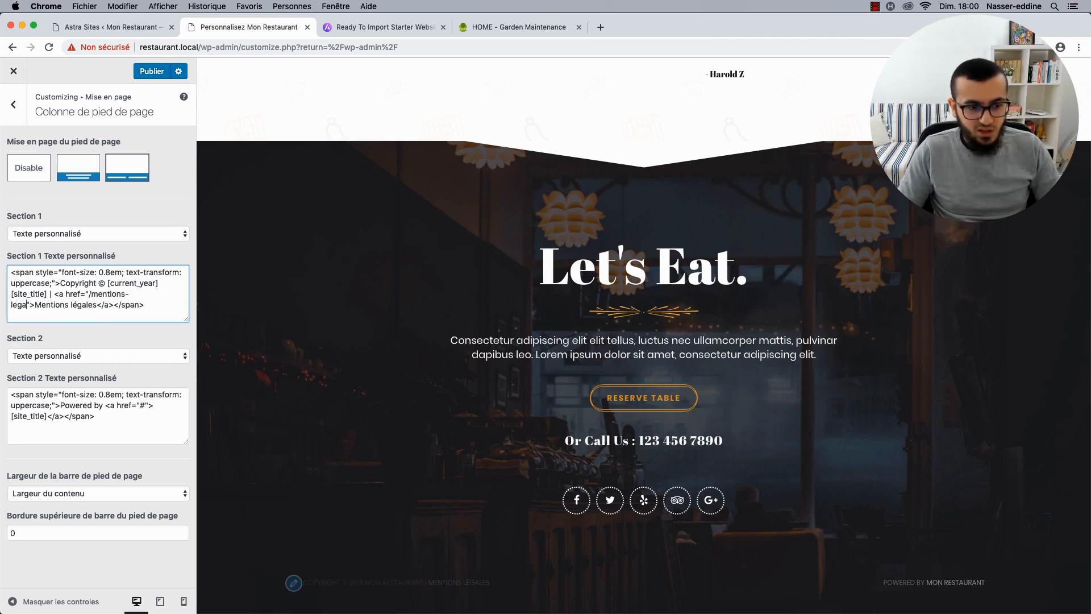
text(les)
Clear the 'Powered by' text from the second footer section.
click(63, 407)
drag(87, 407, 95, 406)
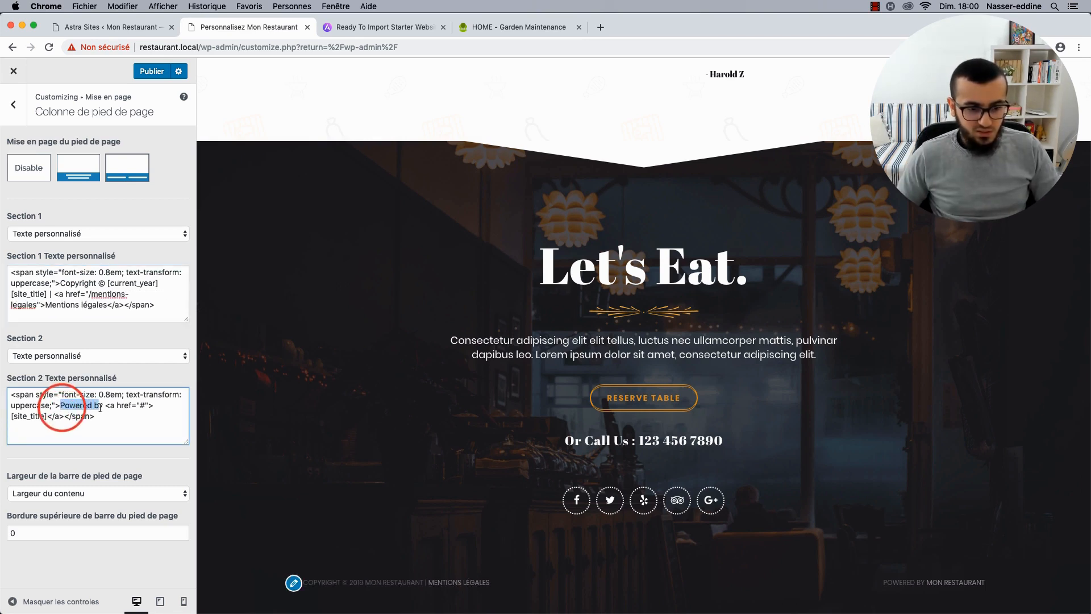
click(887, 584)
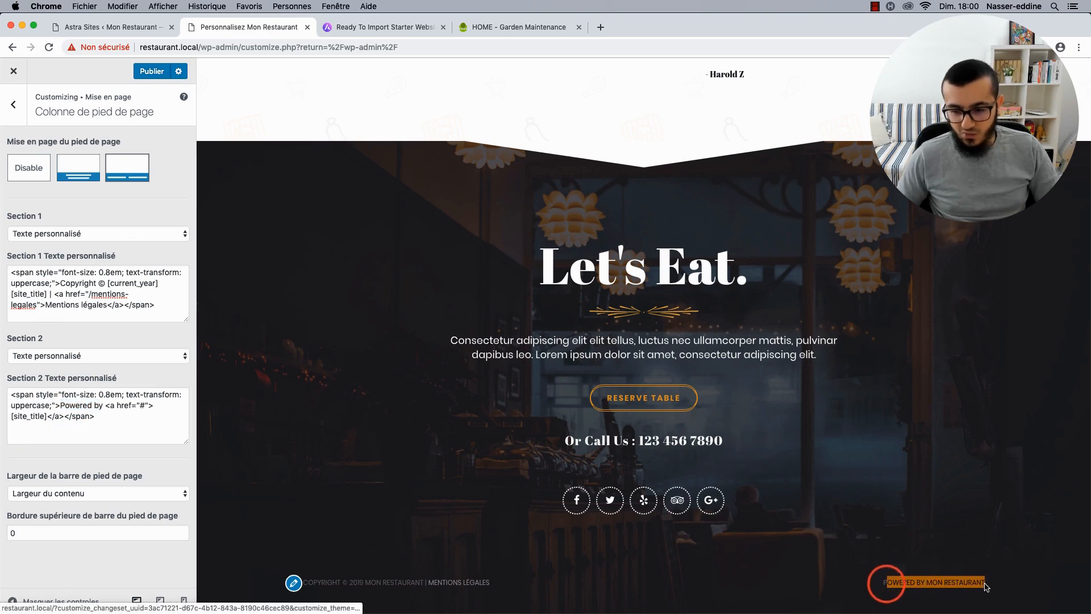
click(117, 426)
key(super+a)
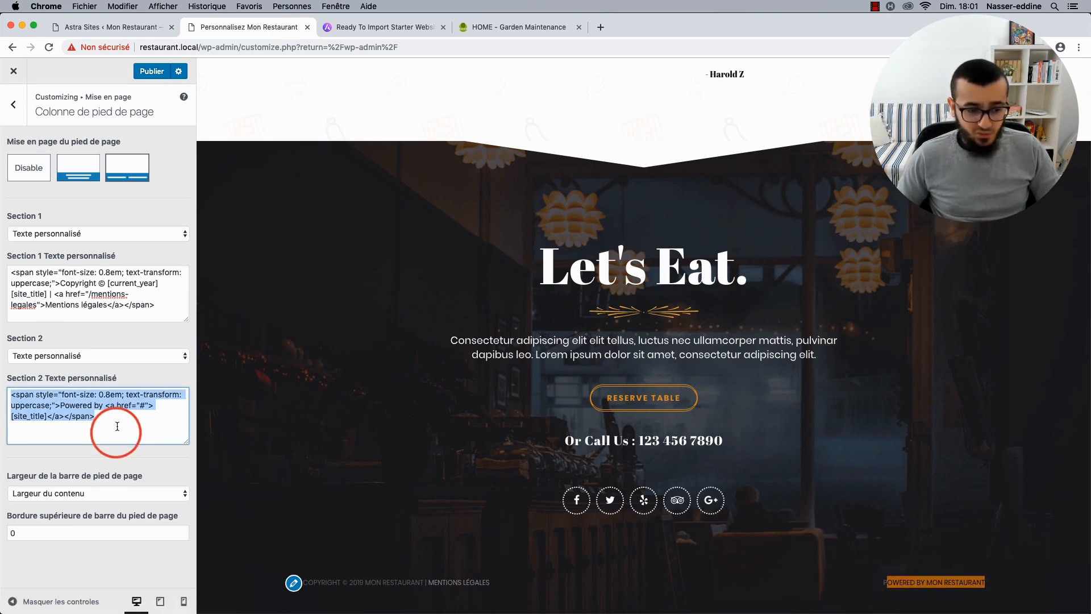
key(BackSpace)
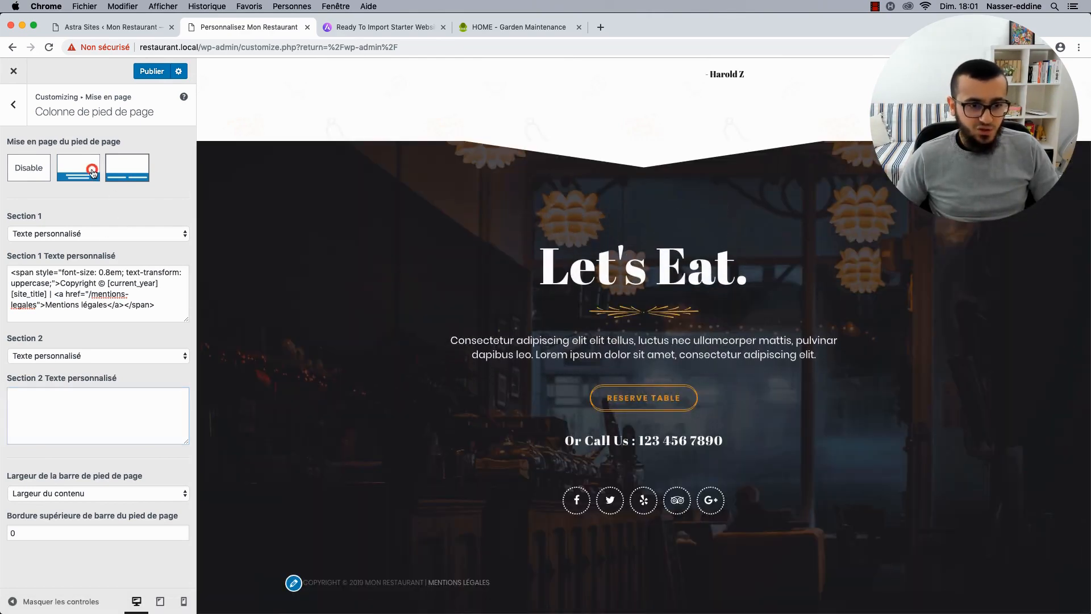
Try 'Toto est gentil' as second-section text in a two-section footer, then delete it.
click(91, 169)
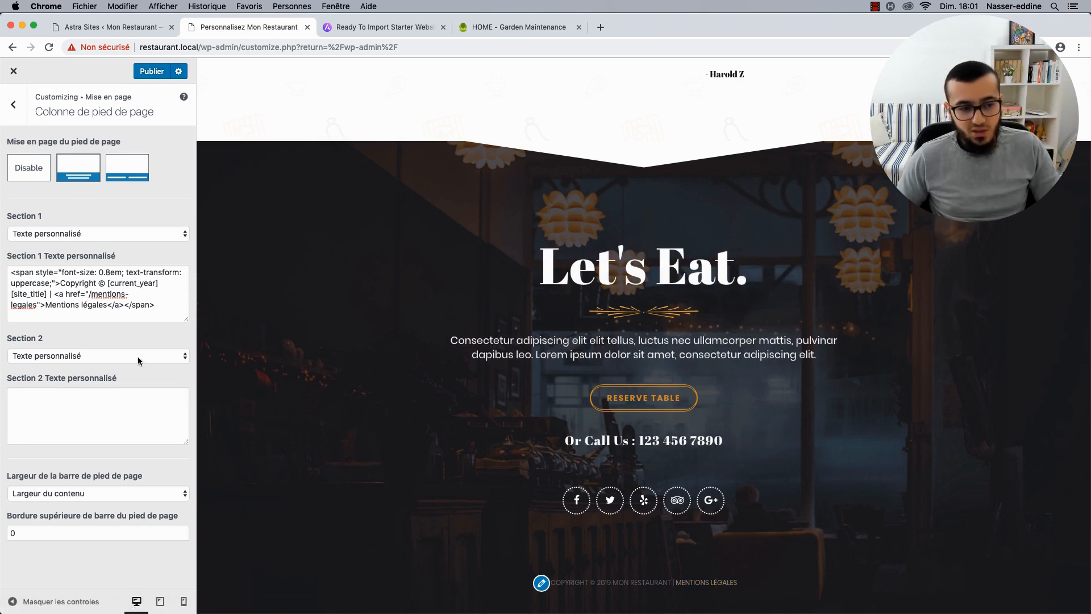
click(72, 355)
click(75, 390)
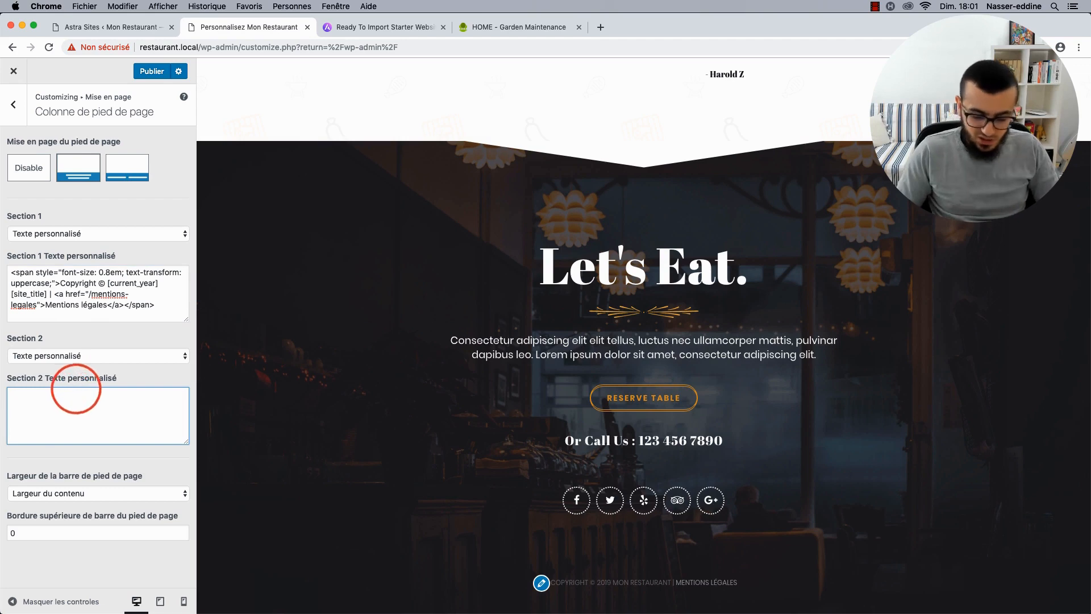
text(Toto es)
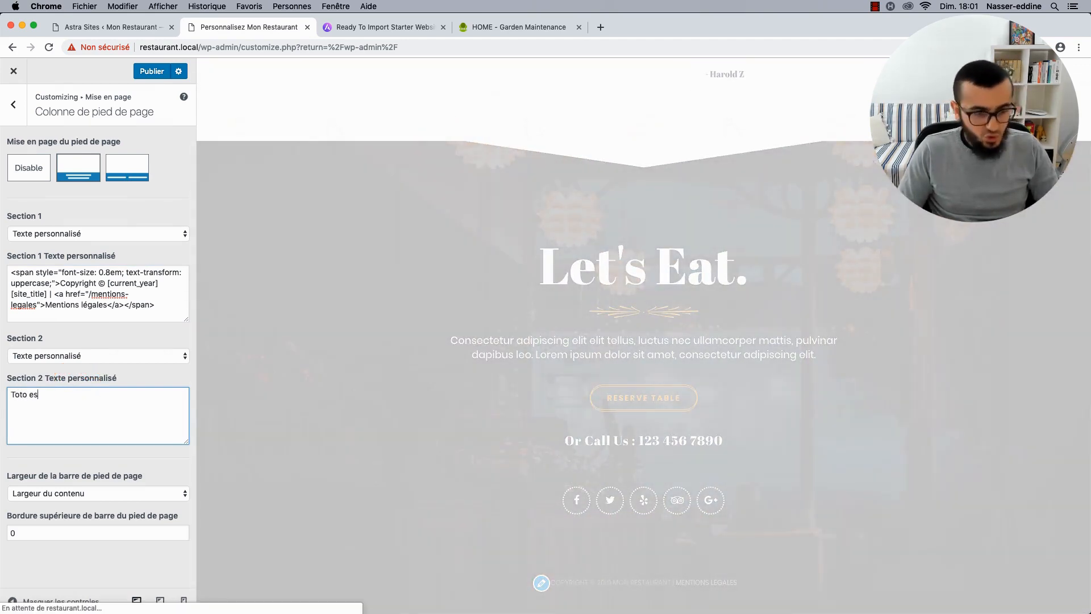
text(t gentil)
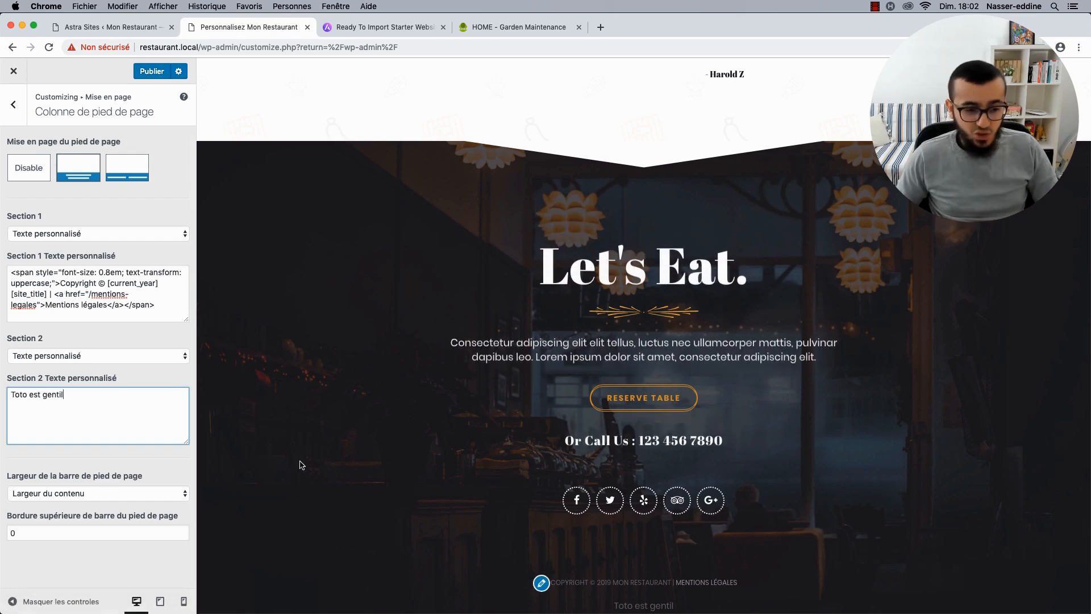
click(126, 185)
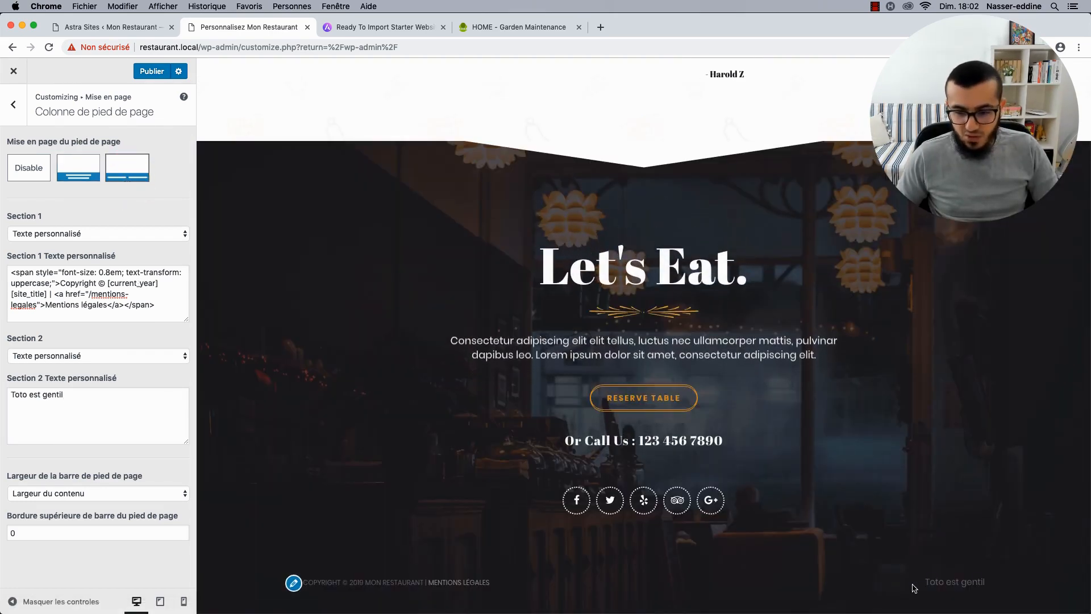
drag(918, 583, 1008, 588)
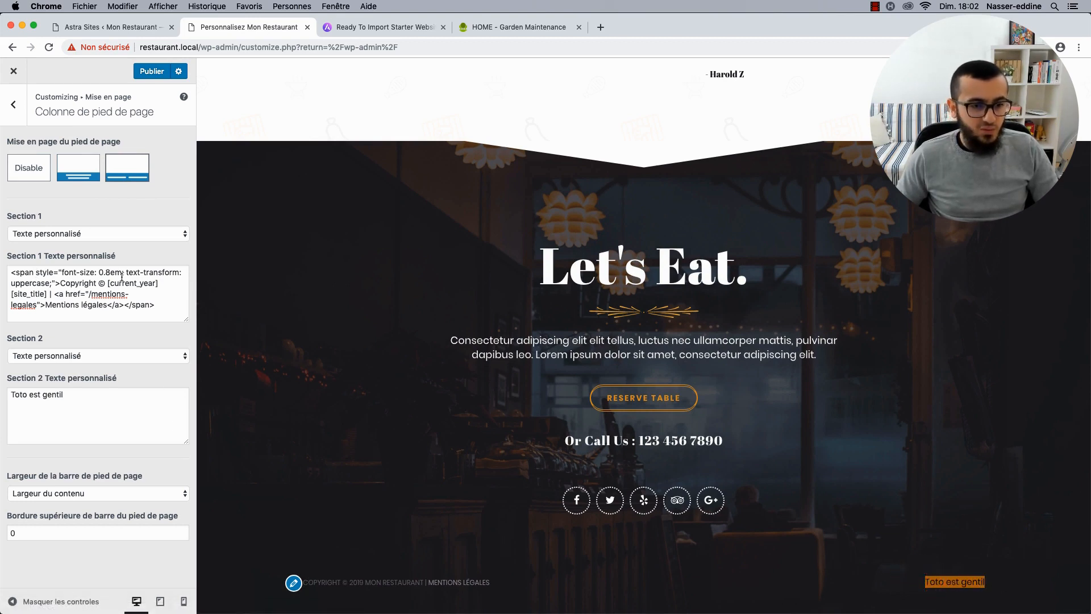
click(62, 272)
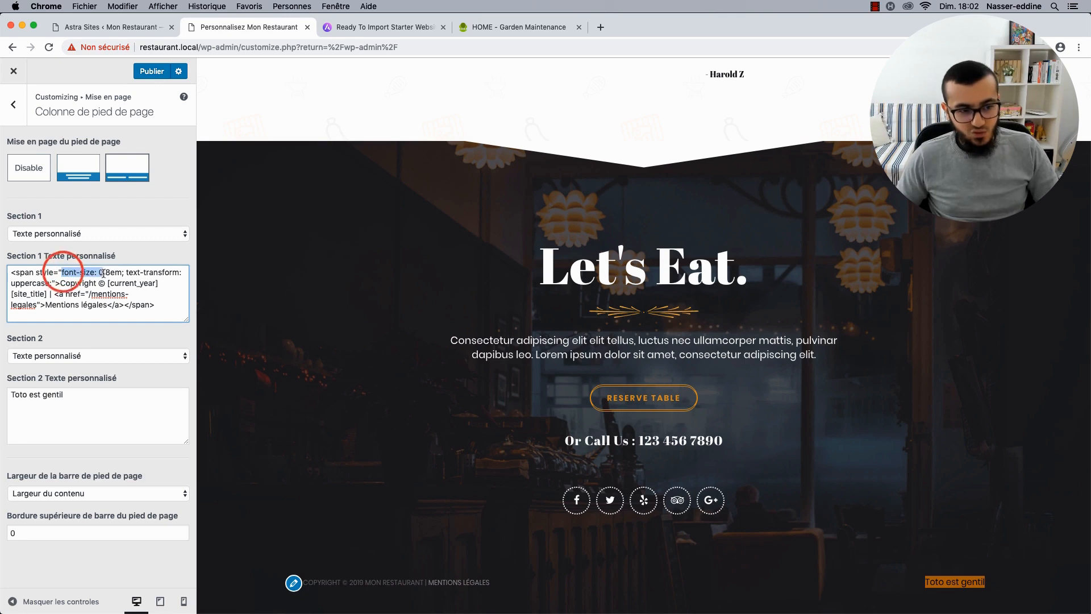
drag(103, 273, 117, 273)
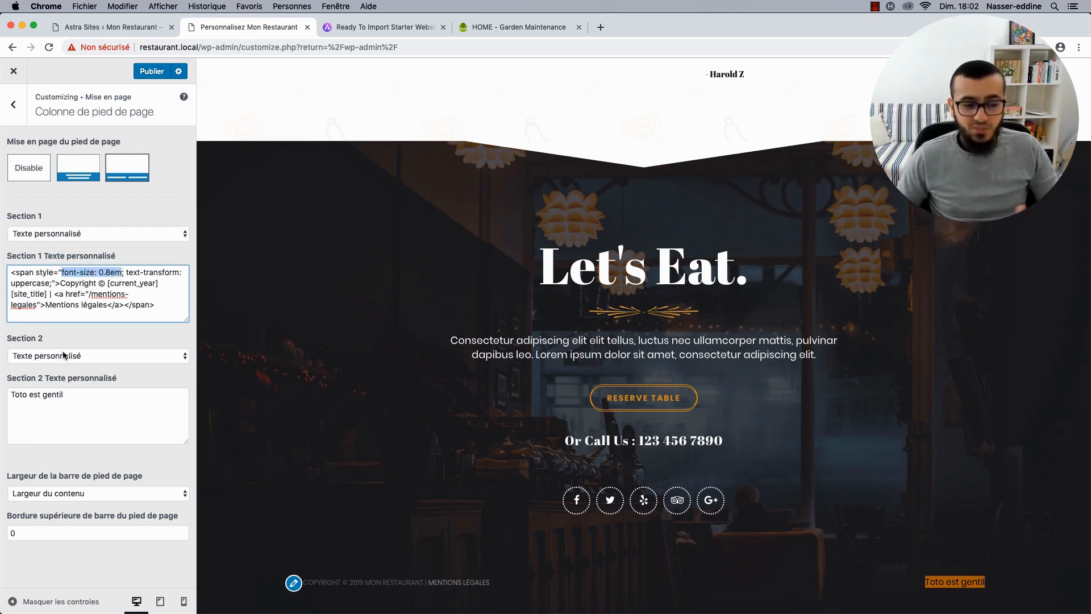
click(87, 413)
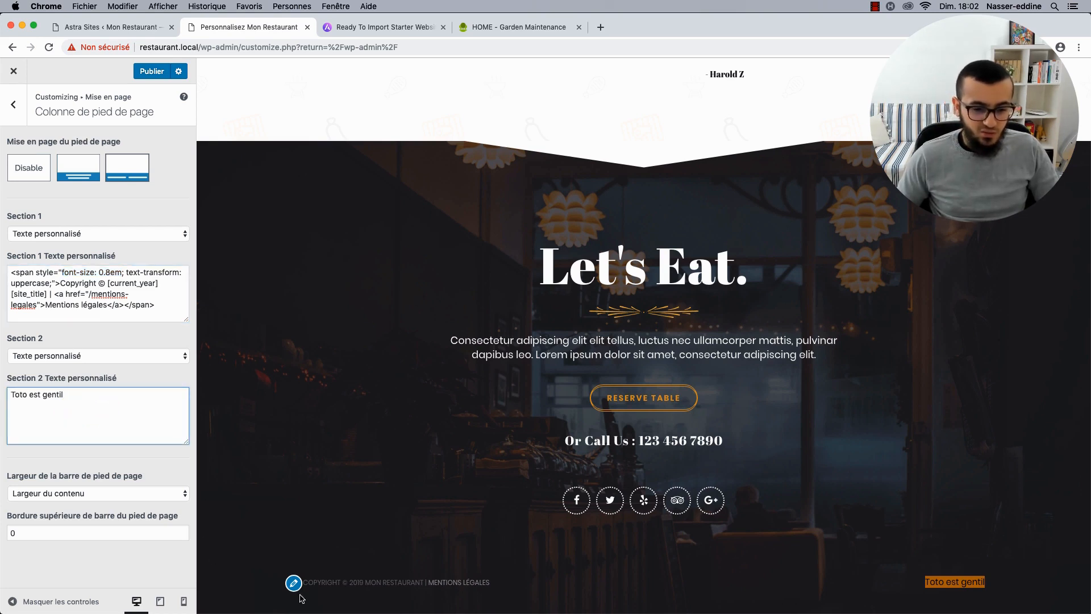
triple_click(82, 400)
key(BackSpace)
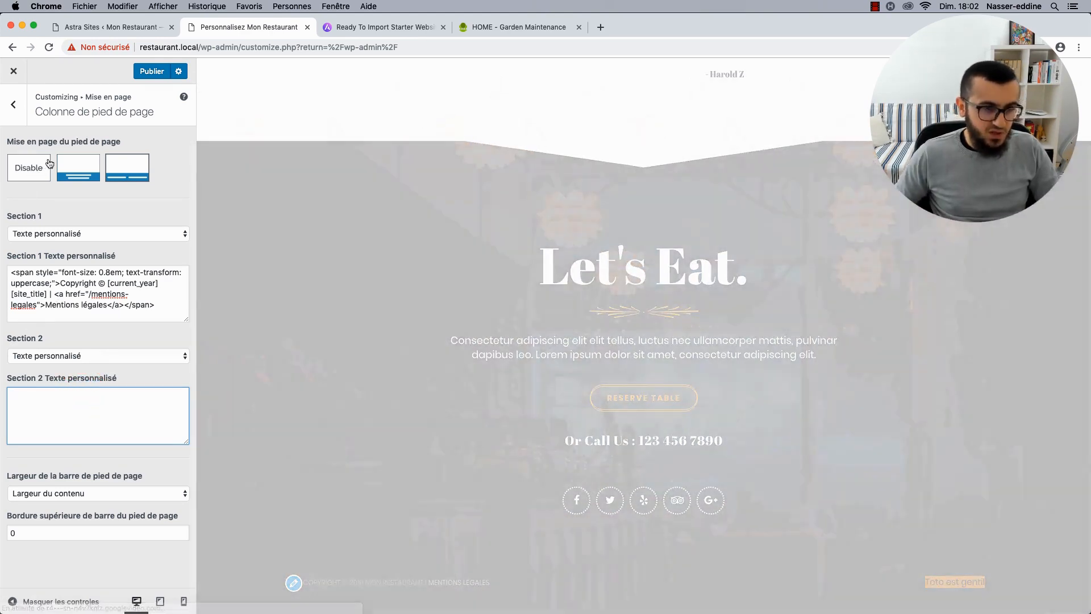
Switch the footer to the single centred layout, set Section 2 to Aucun, and publish.
click(72, 167)
click(81, 357)
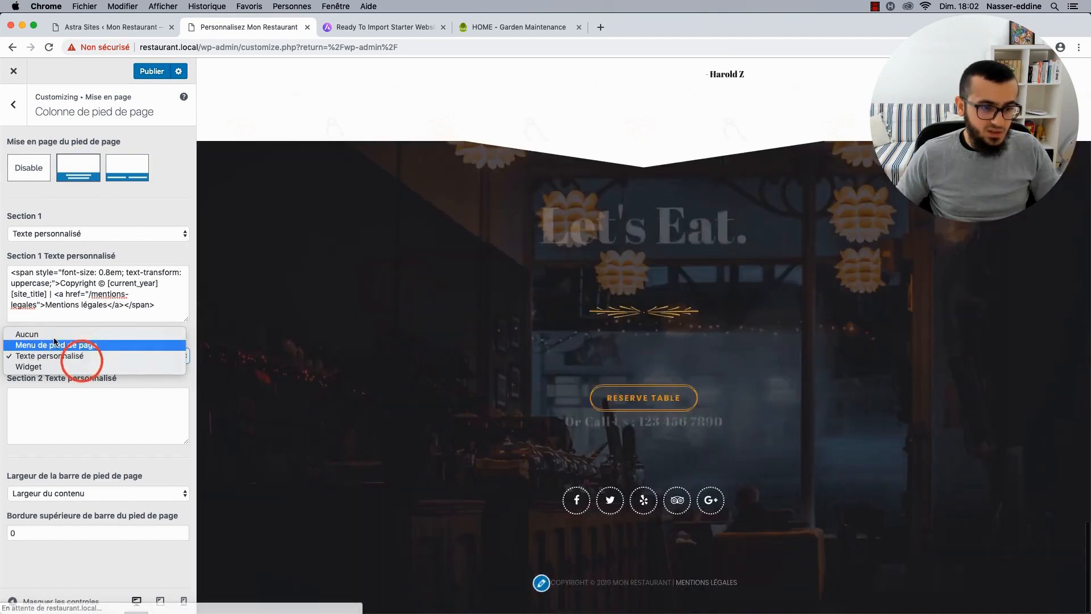
click(52, 335)
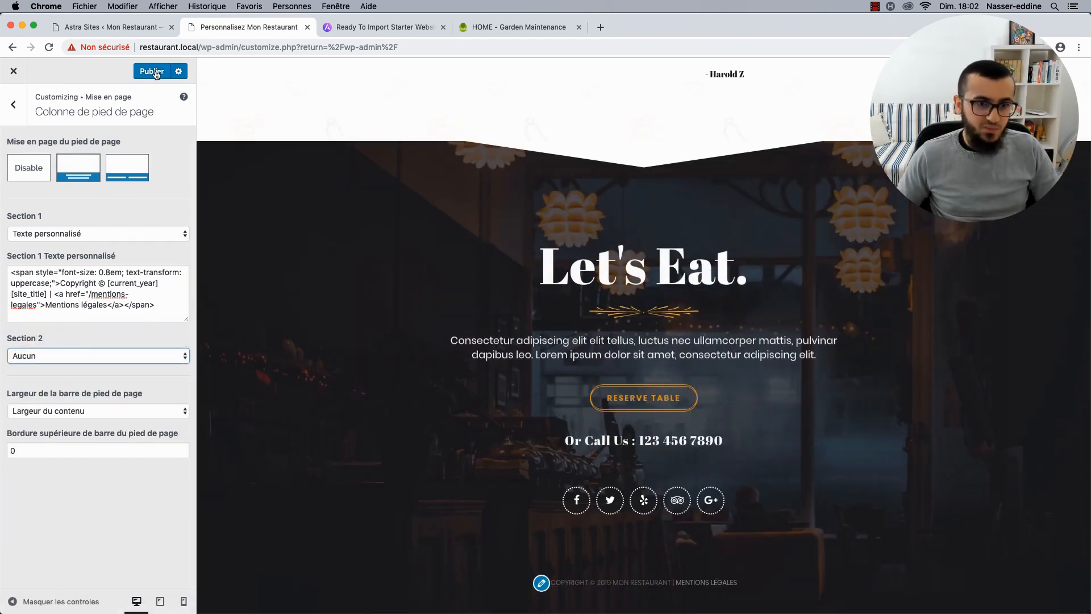
click(156, 73)
Return to the main customizer menu and look over the base colour settings.
click(22, 104)
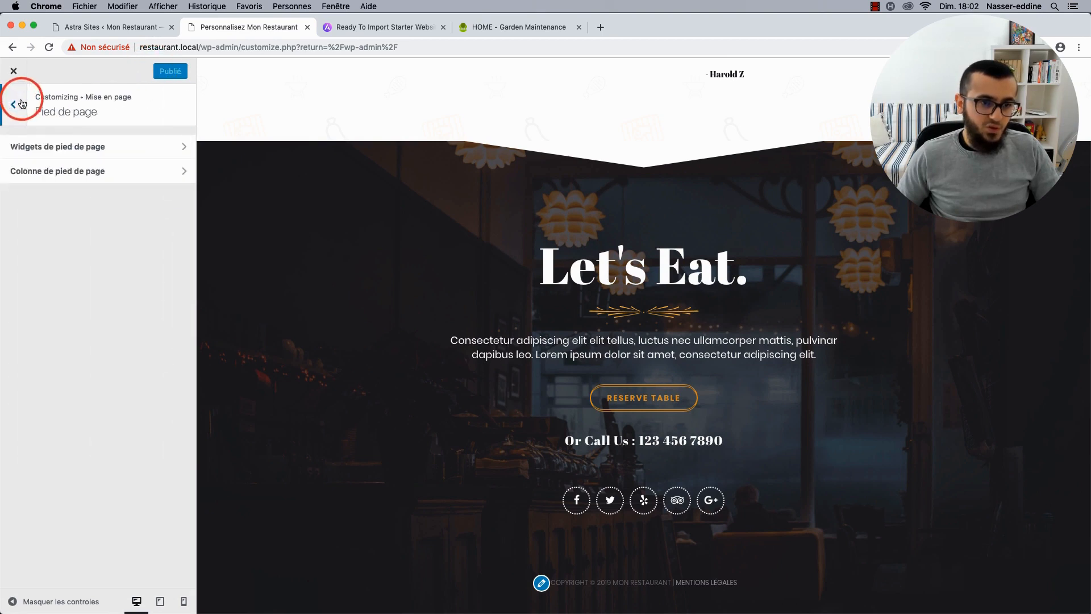
click(22, 104)
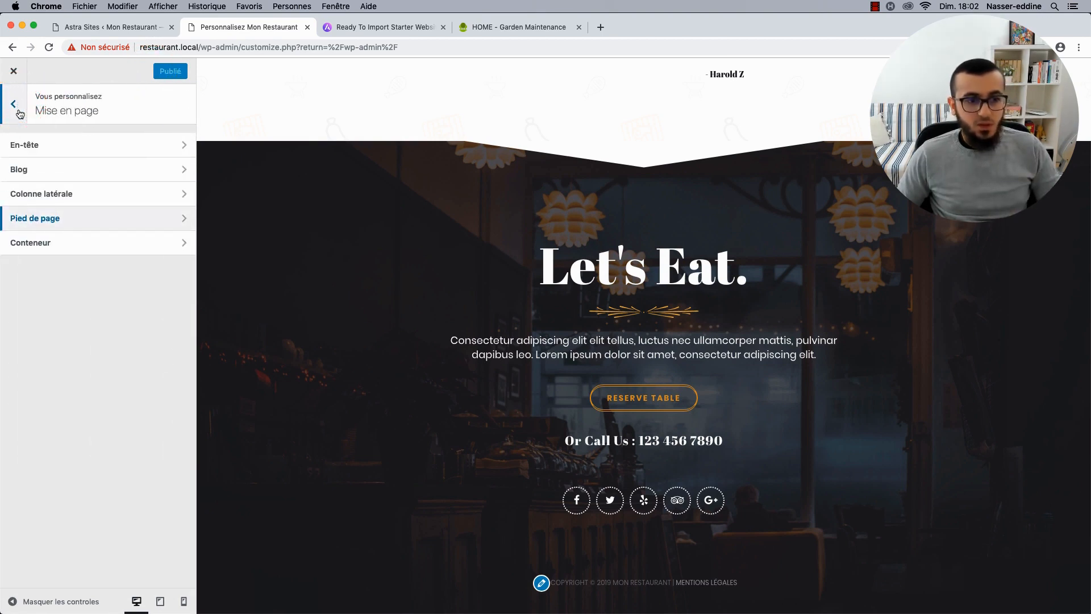
click(20, 113)
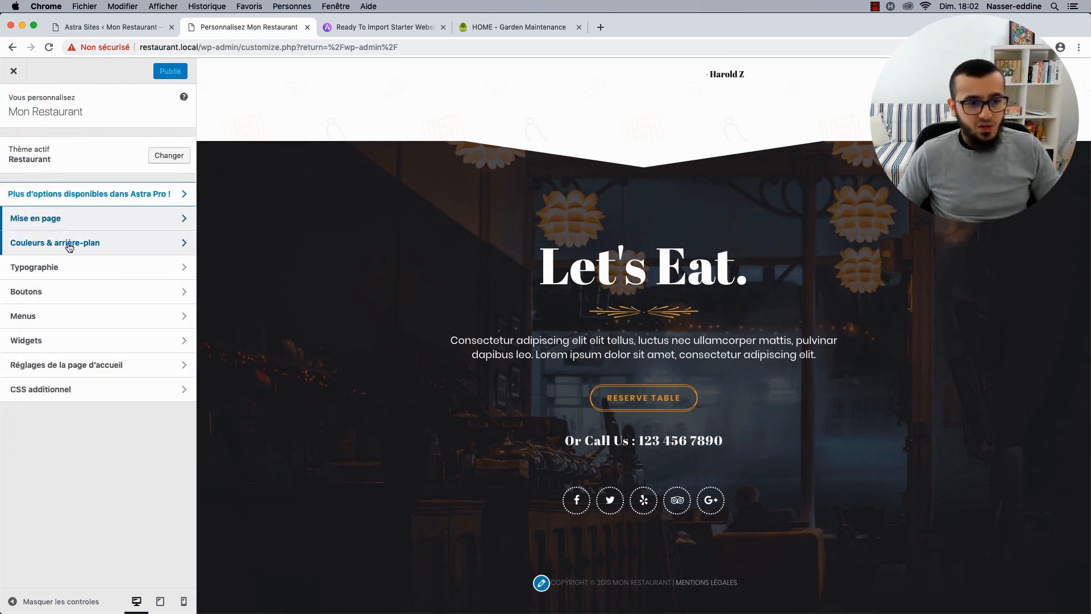
scroll(250, 189, up, 20)
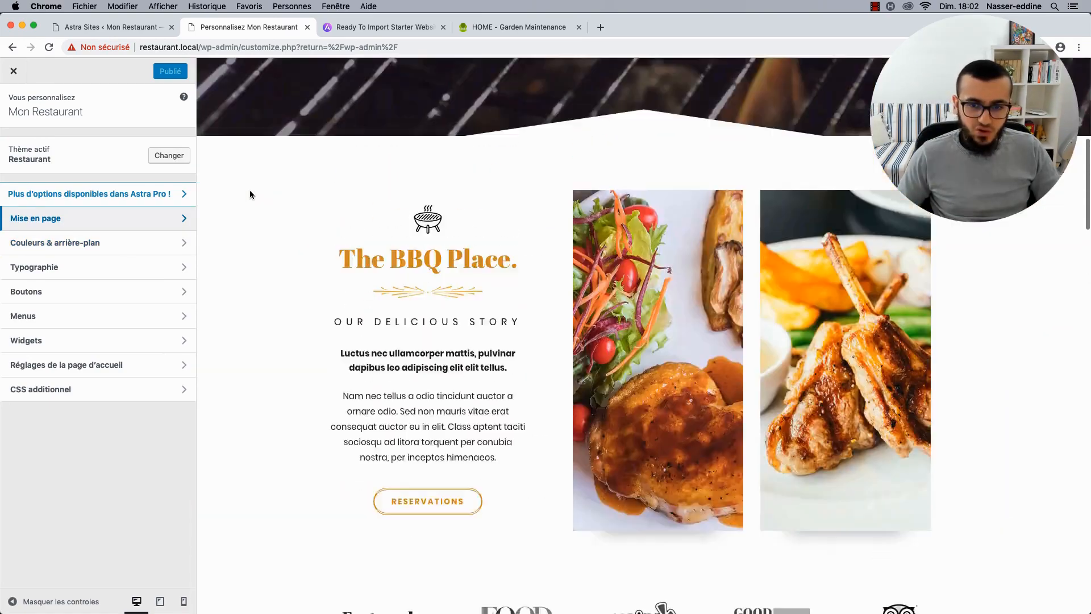
scroll(250, 190, up, 8)
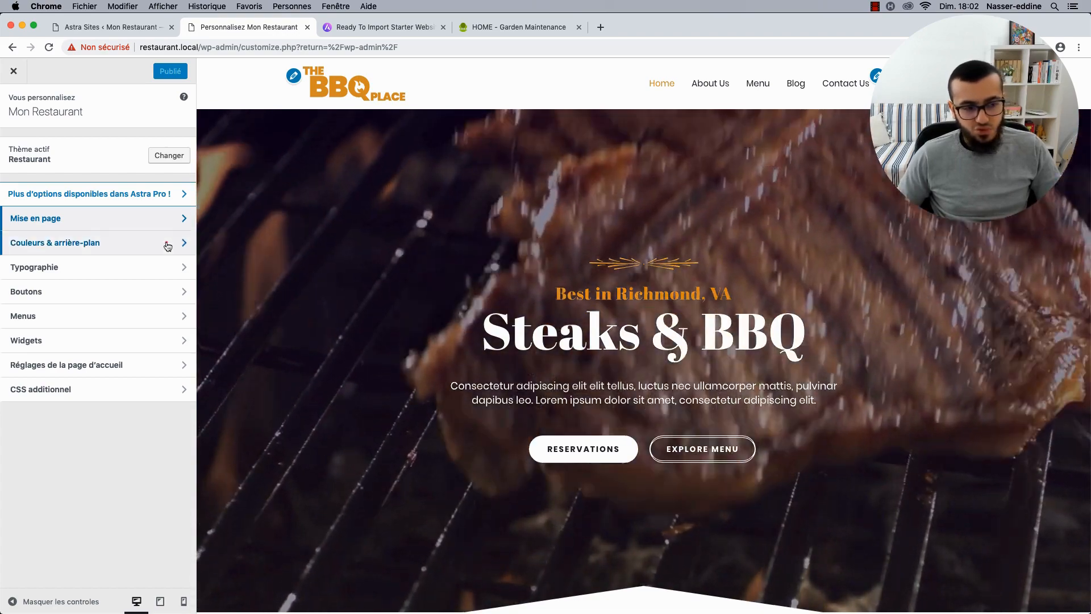
click(167, 244)
click(69, 146)
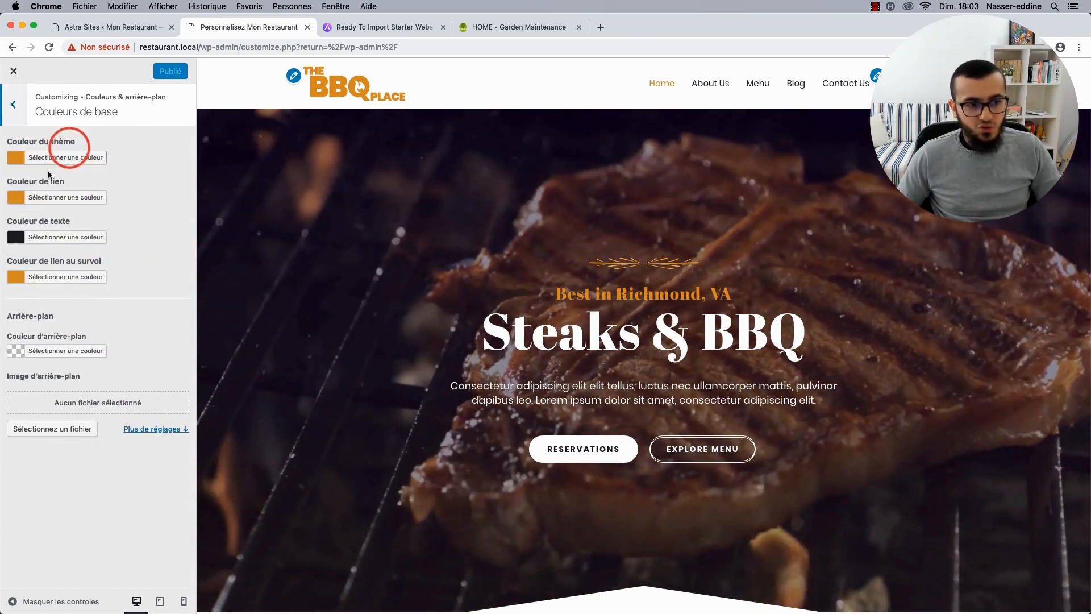
click(13, 104)
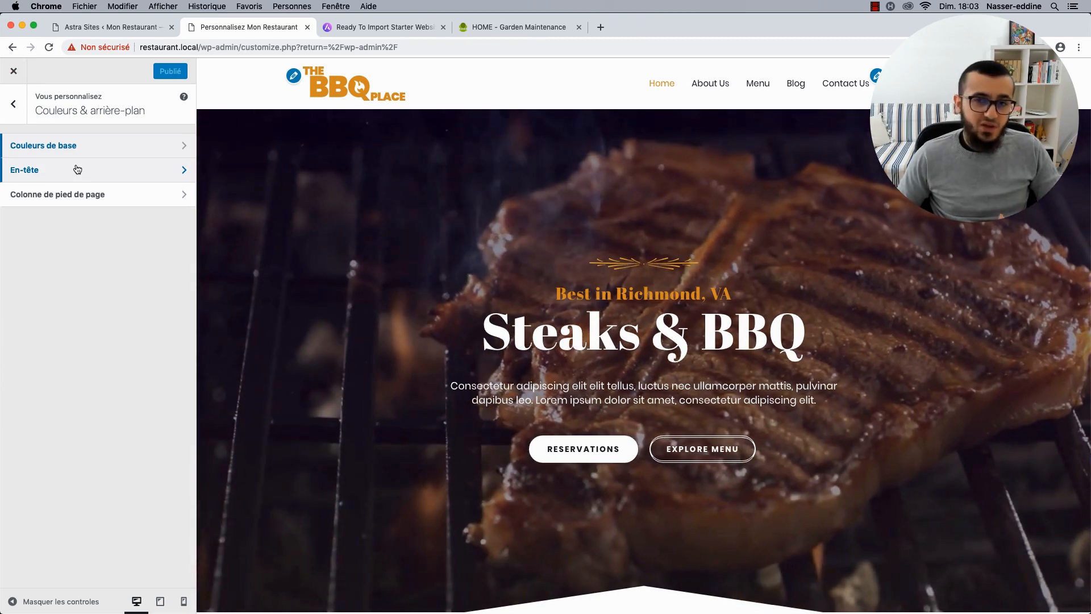
Check the transparent header colours, then open the Growth Marketing starter demo in a new tab.
click(77, 169)
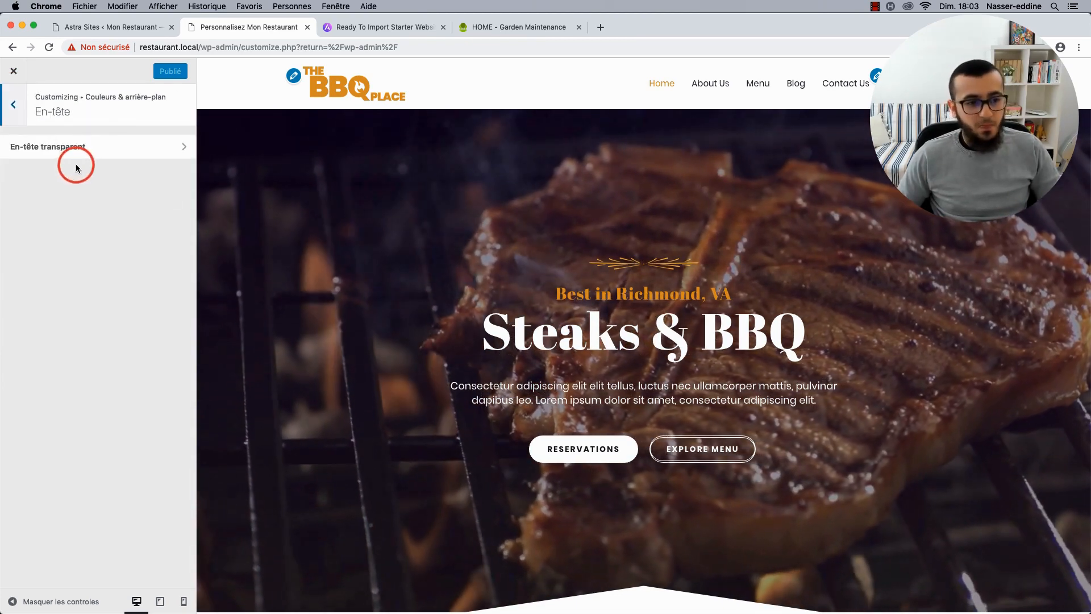
click(71, 150)
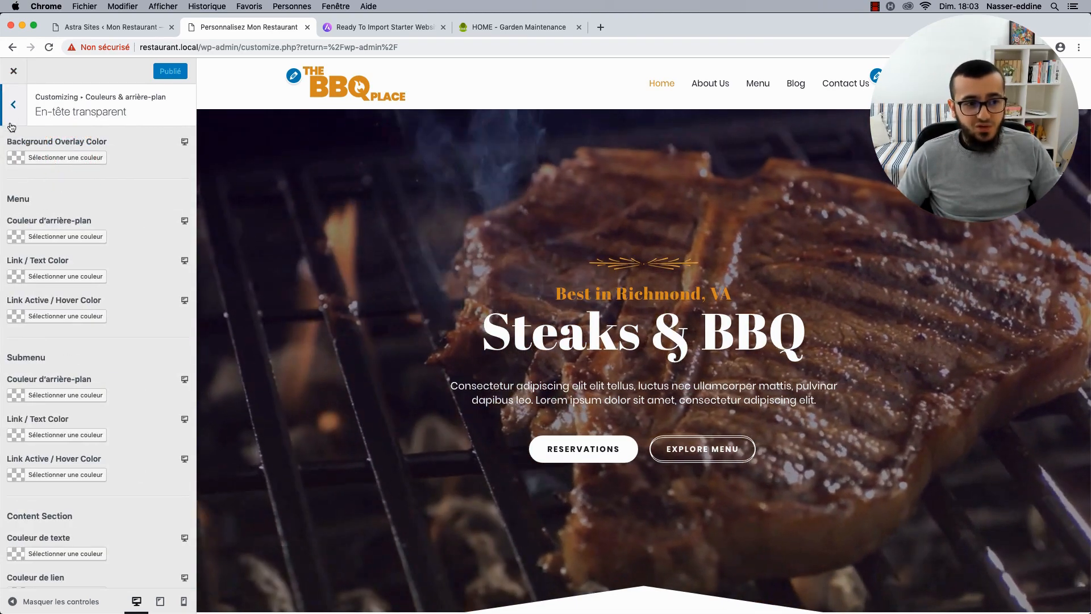
click(12, 104)
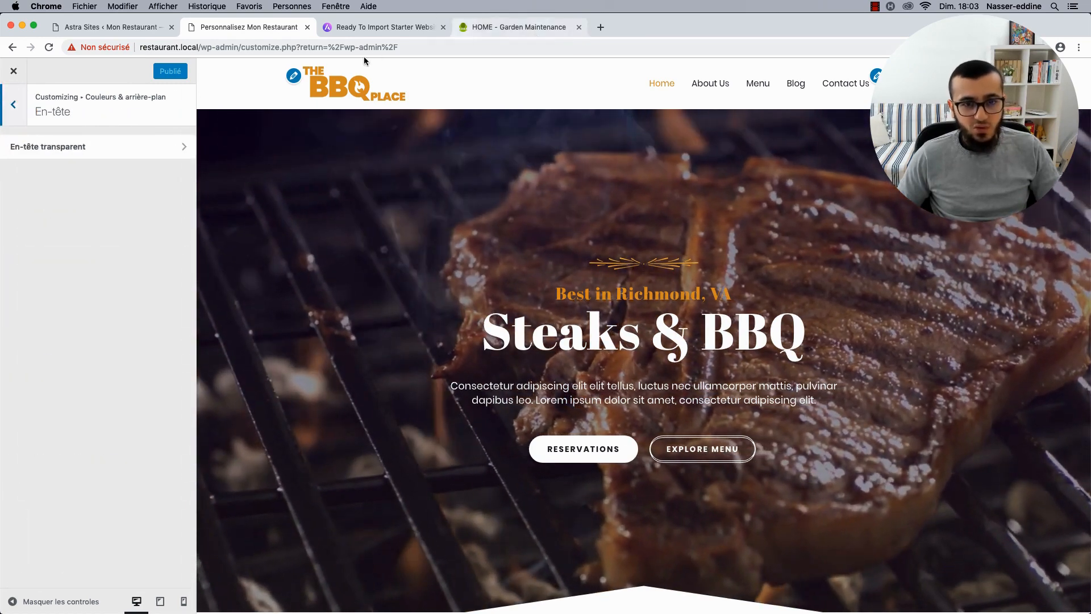
click(364, 27)
click(593, 255)
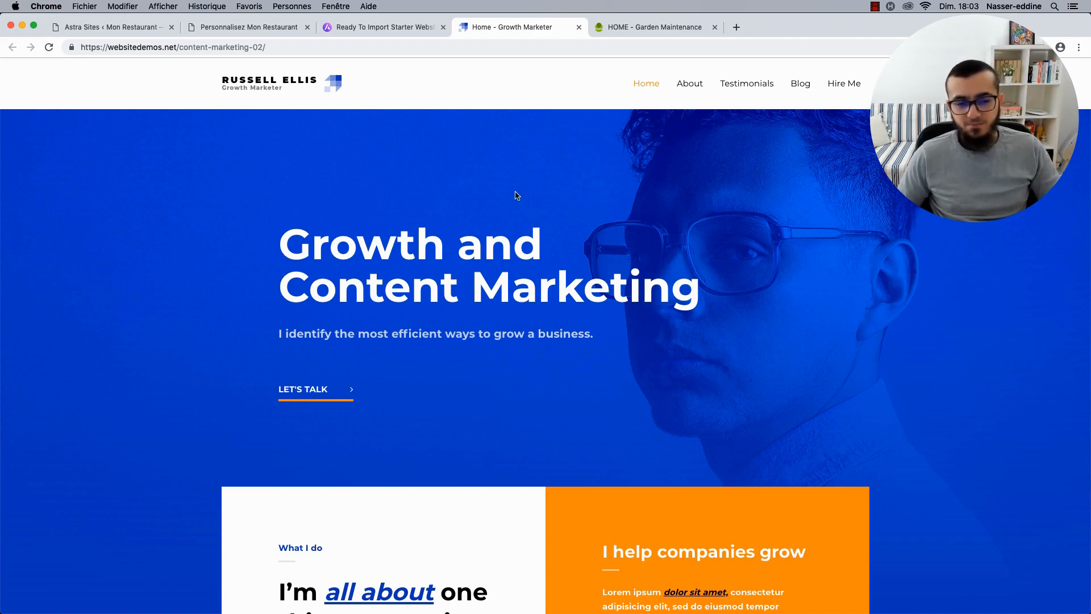
Go back to the restaurant customizer, review the transparent header colours, and return to the root menu.
click(226, 31)
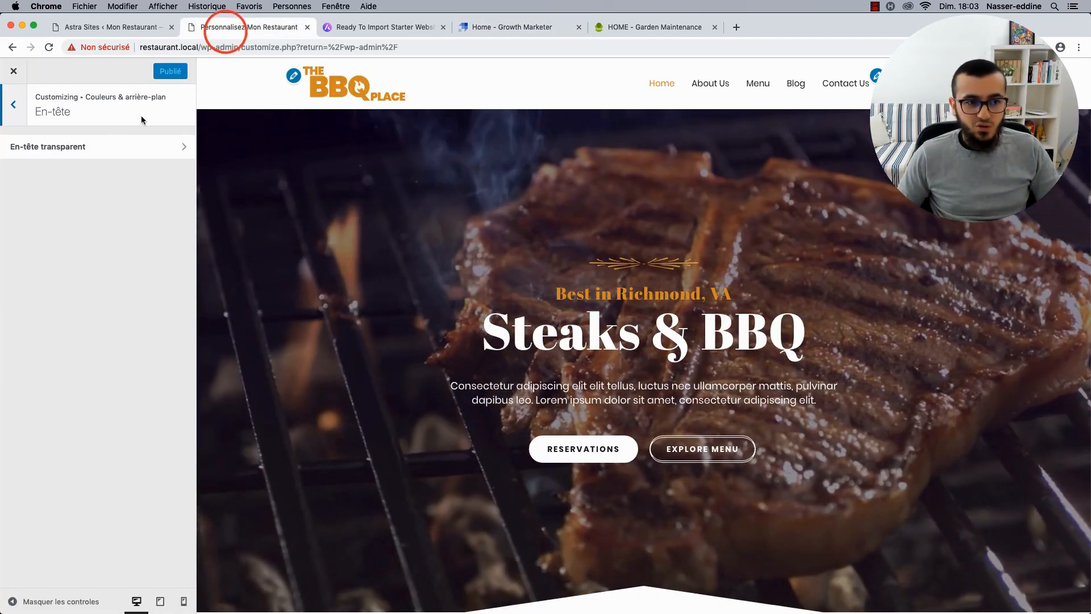
click(95, 145)
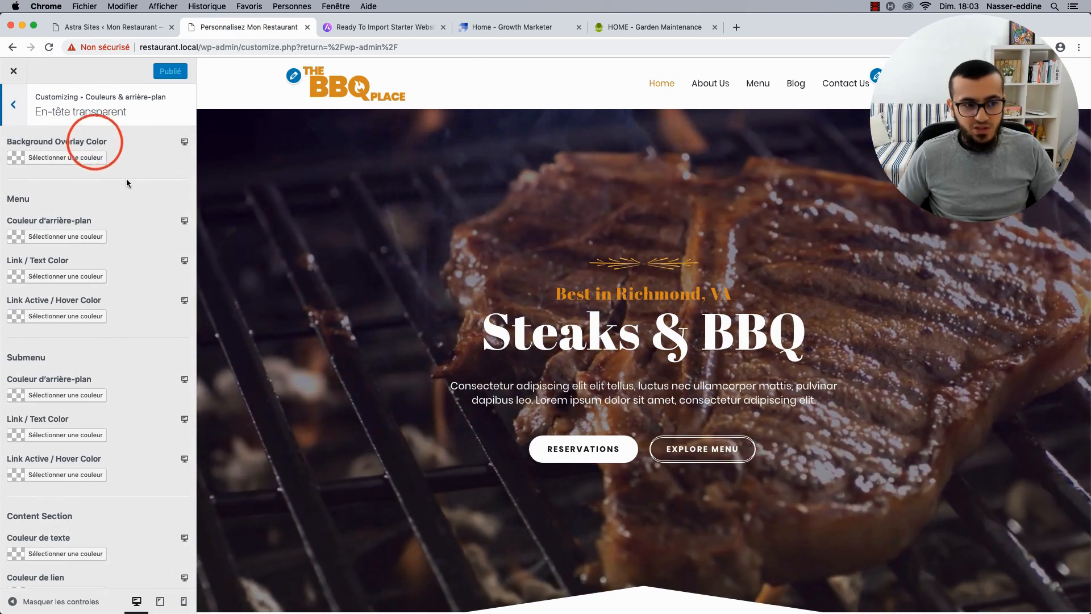
scroll(127, 179, down, 2)
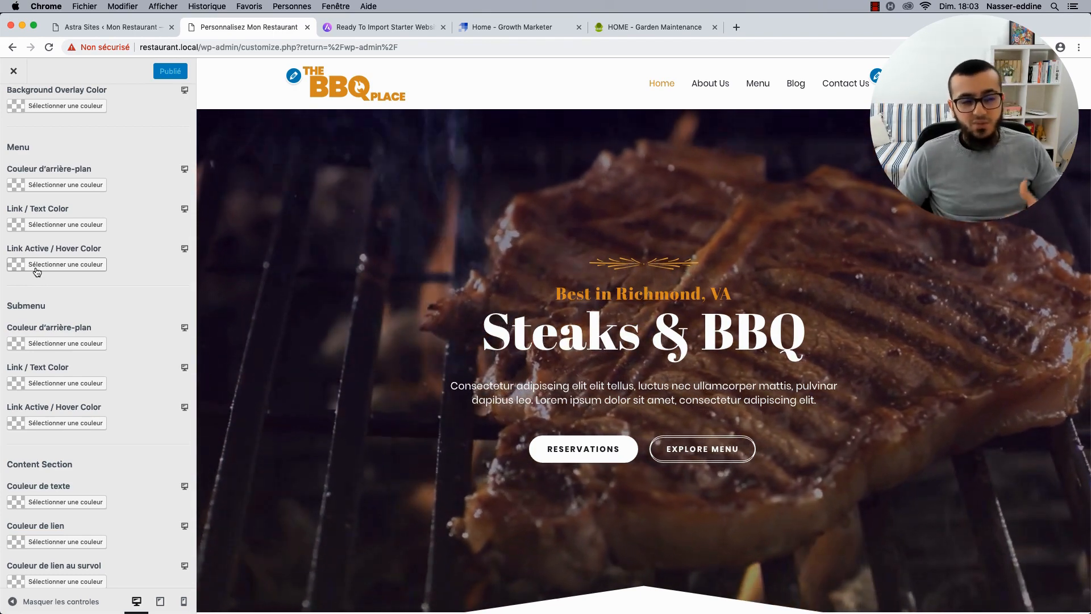
scroll(47, 176, up, 2)
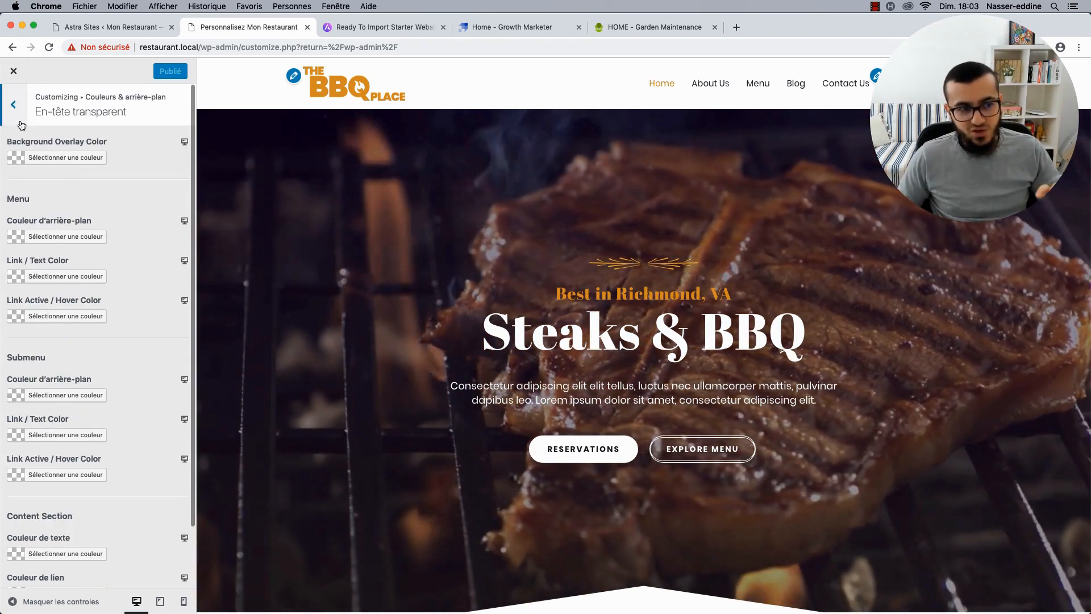
click(20, 121)
click(19, 120)
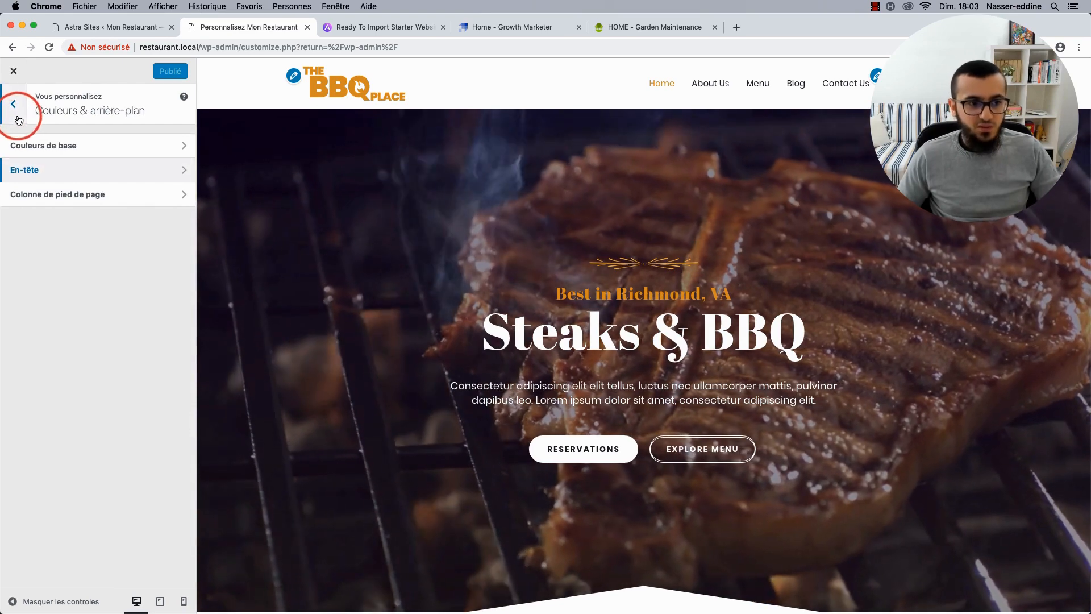
click(19, 120)
click(61, 241)
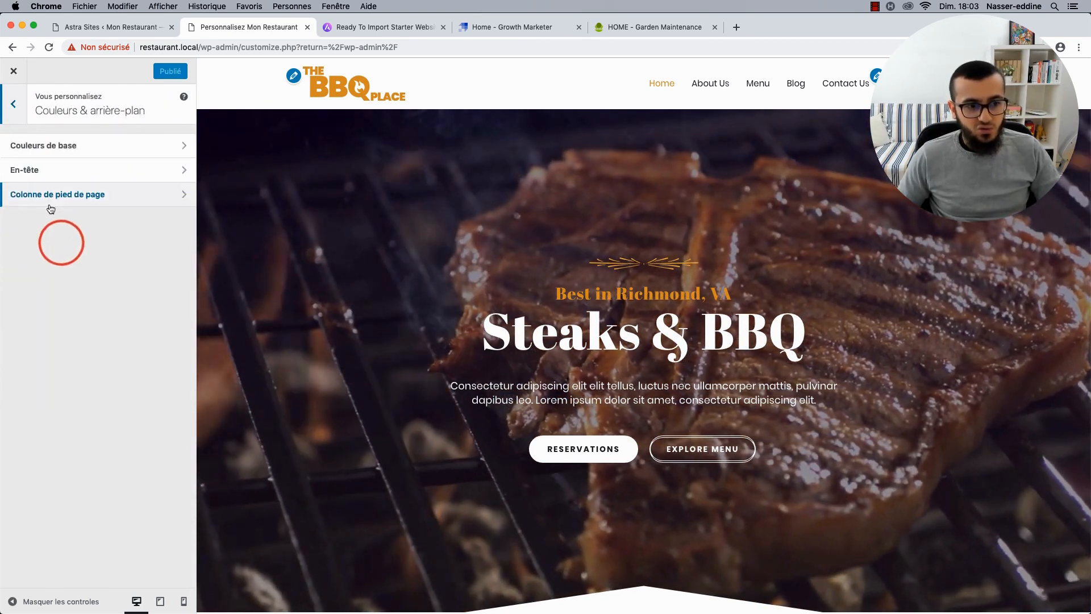
click(13, 104)
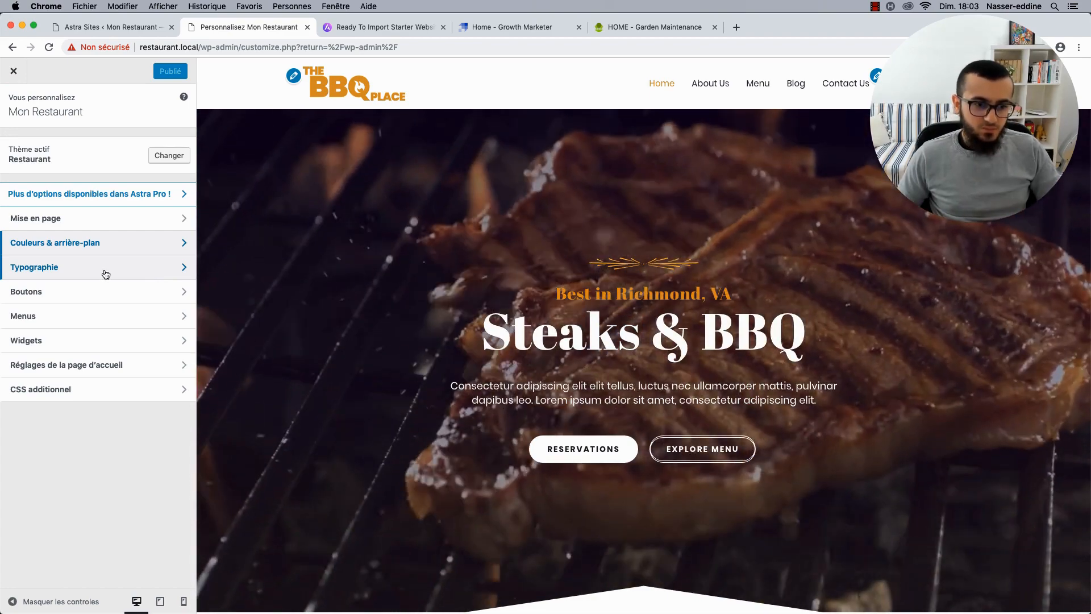
click(105, 273)
click(86, 142)
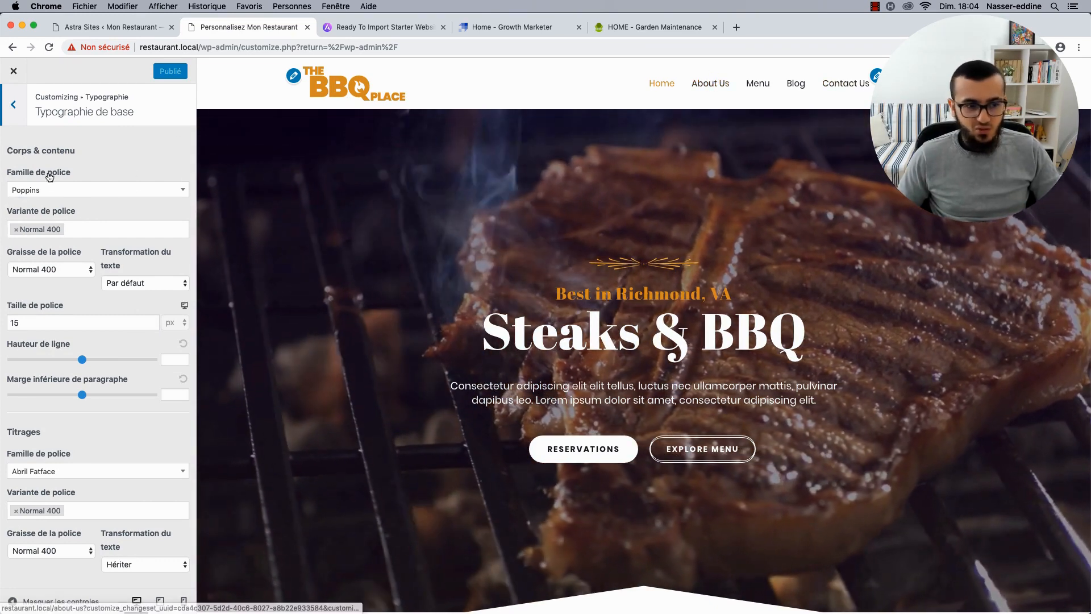
click(25, 118)
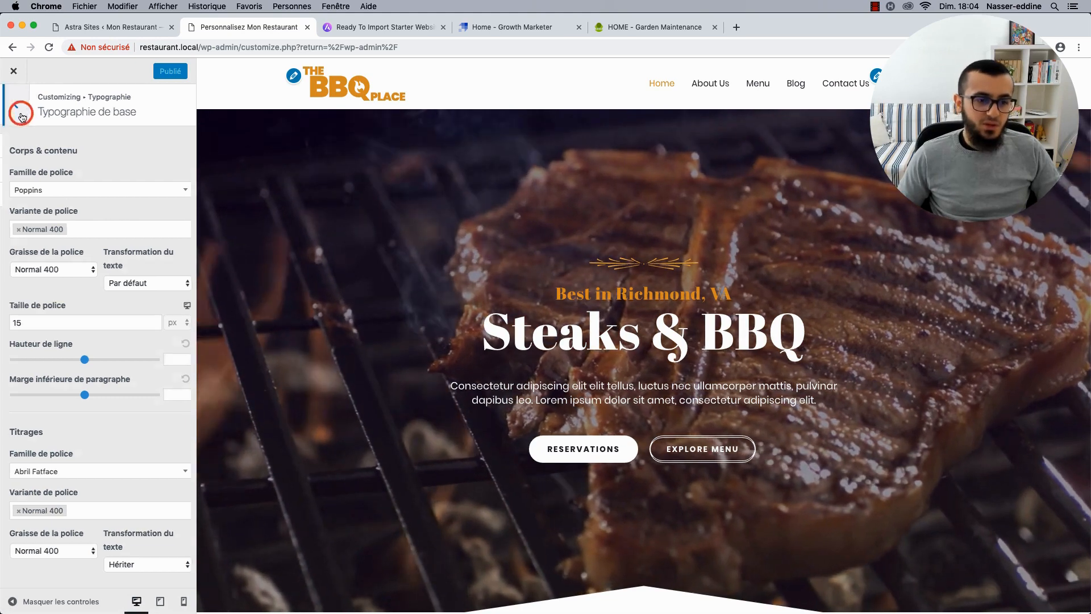
click(6, 108)
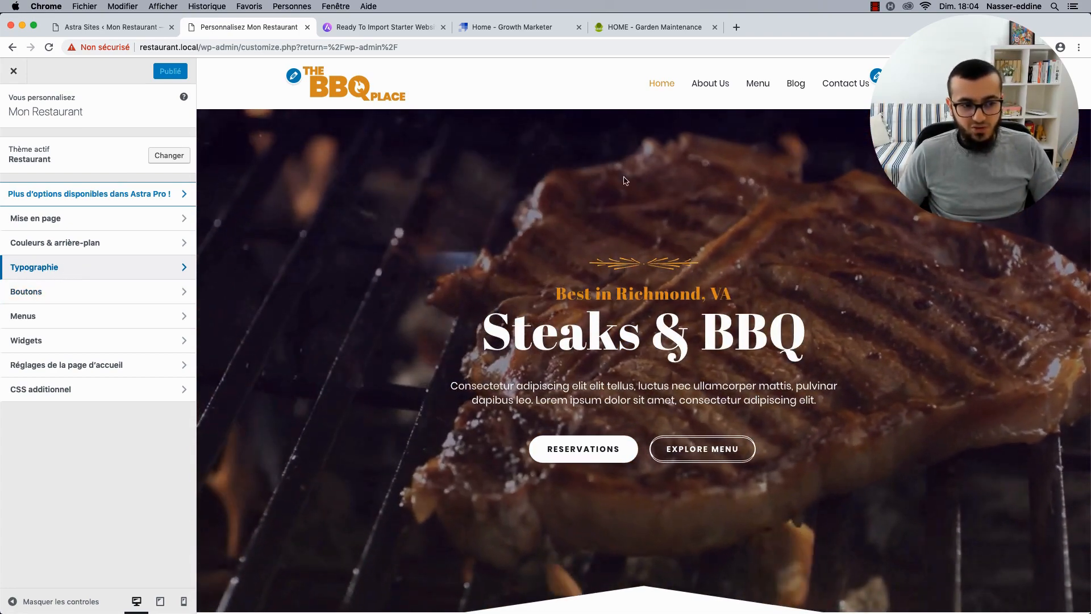
scroll(569, 227, down, 1)
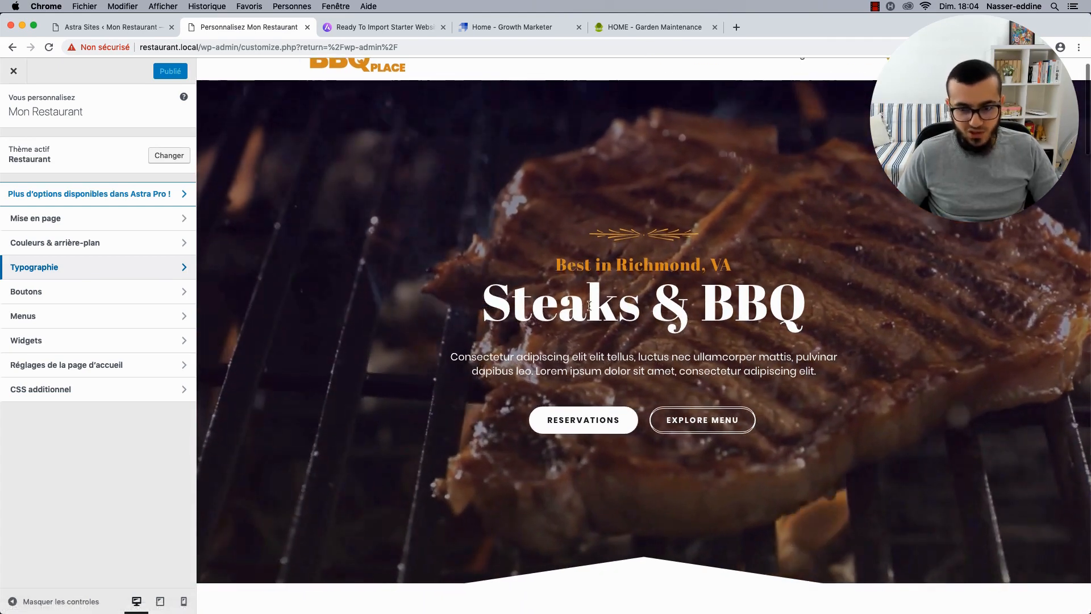
In Theme Button settings, try a green hover background, revert to the dark colour, and publish.
click(43, 295)
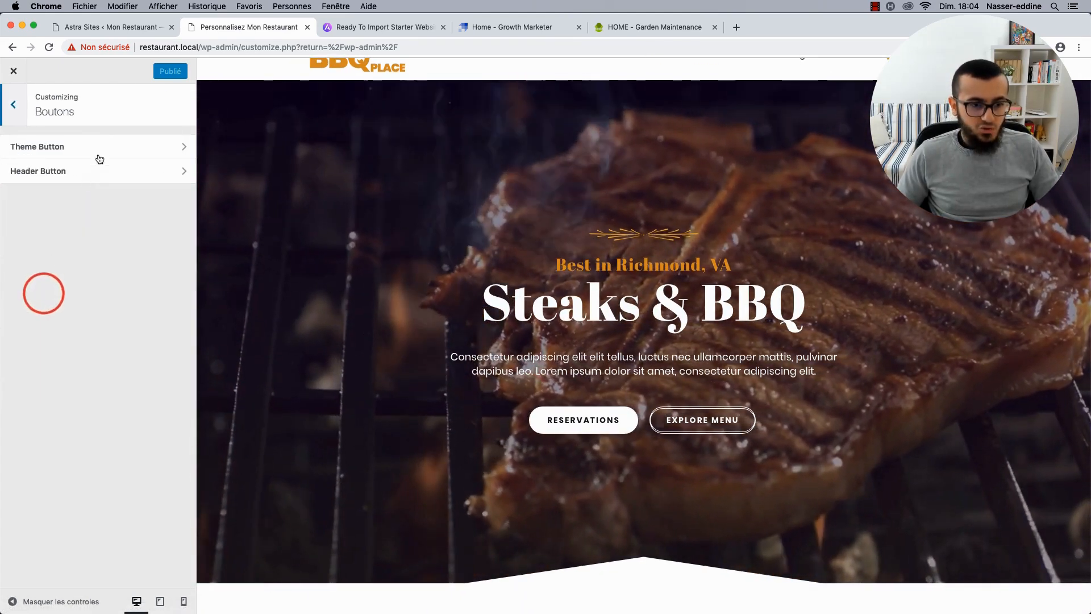
click(98, 145)
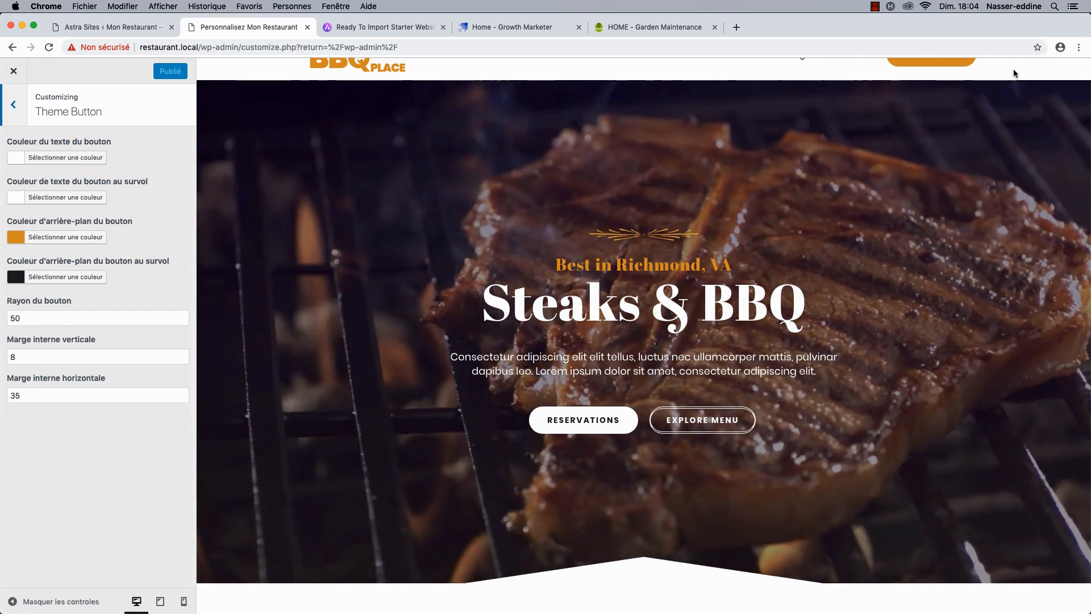
scroll(966, 77, up, 1)
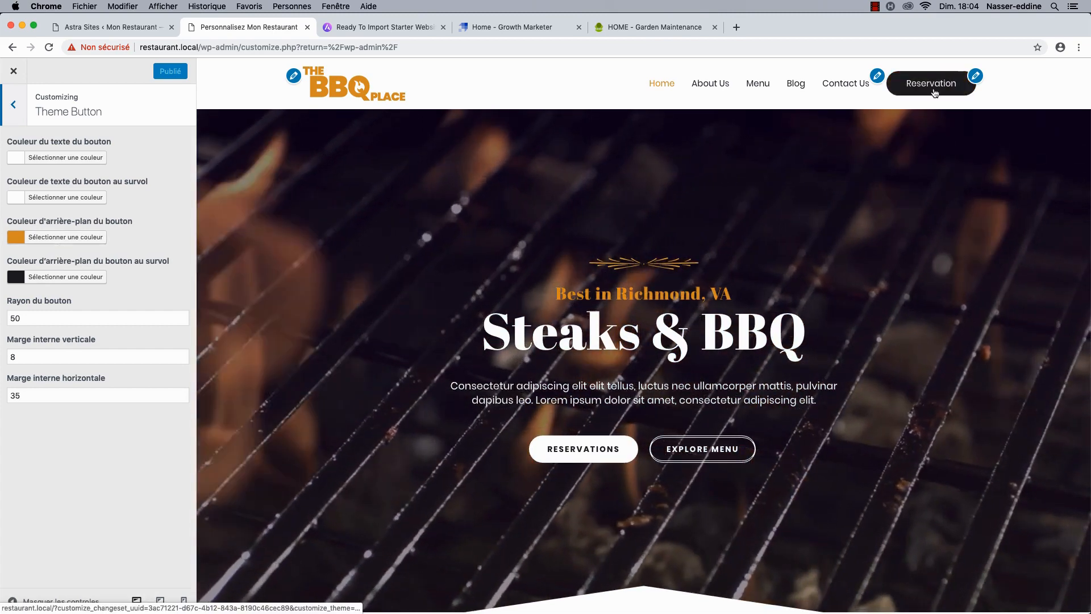
click(60, 278)
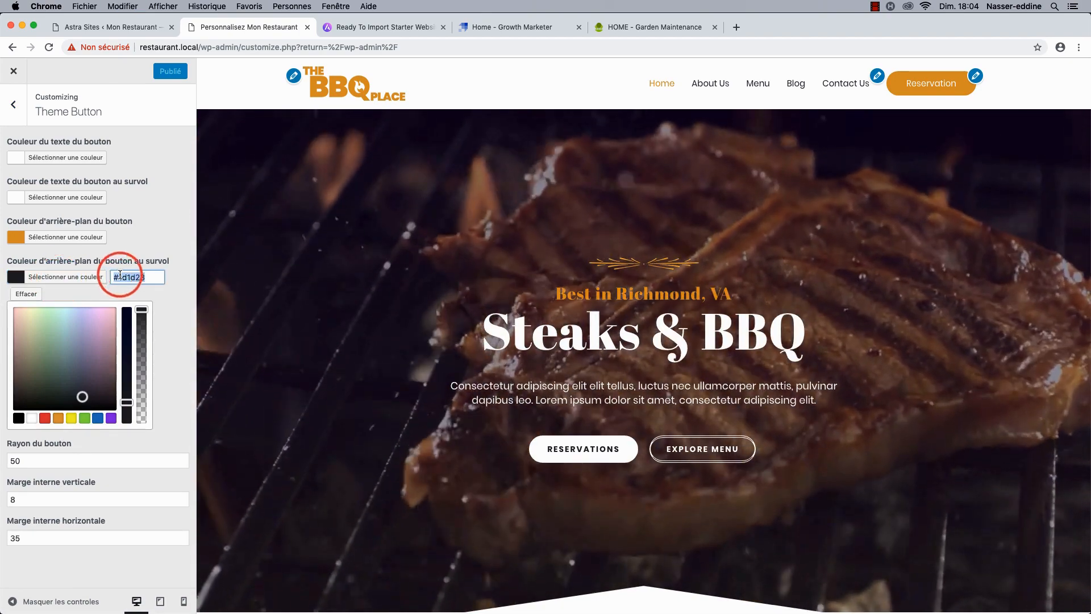
click(85, 420)
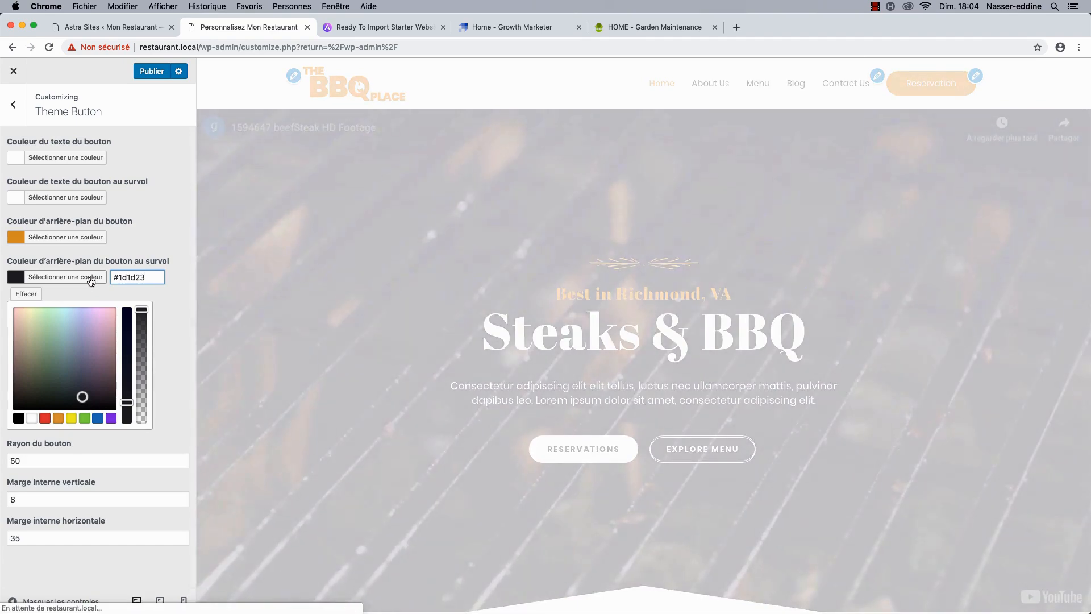
click(89, 278)
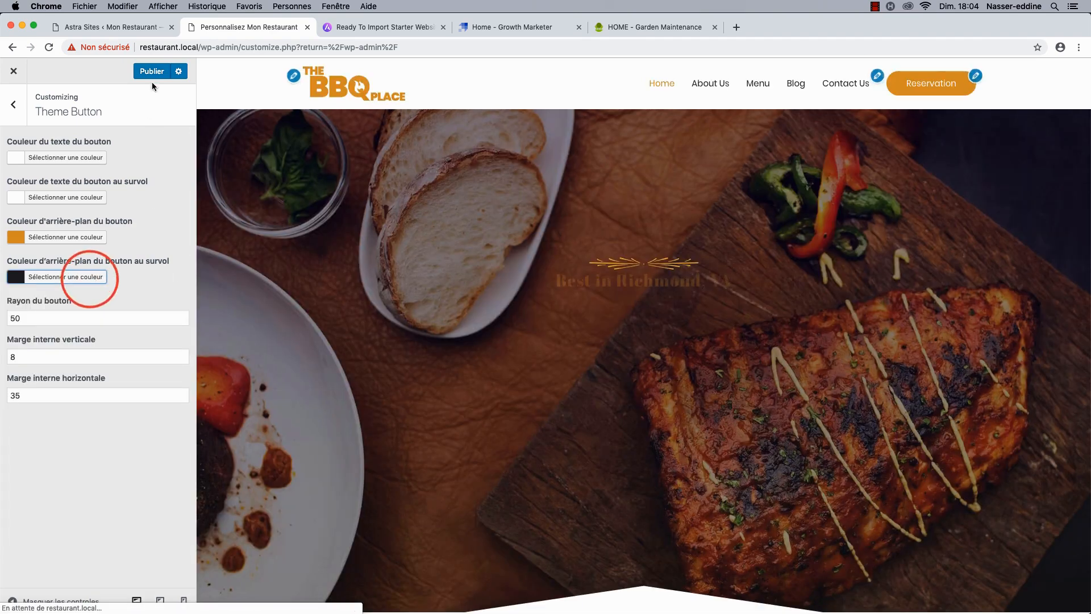
click(151, 71)
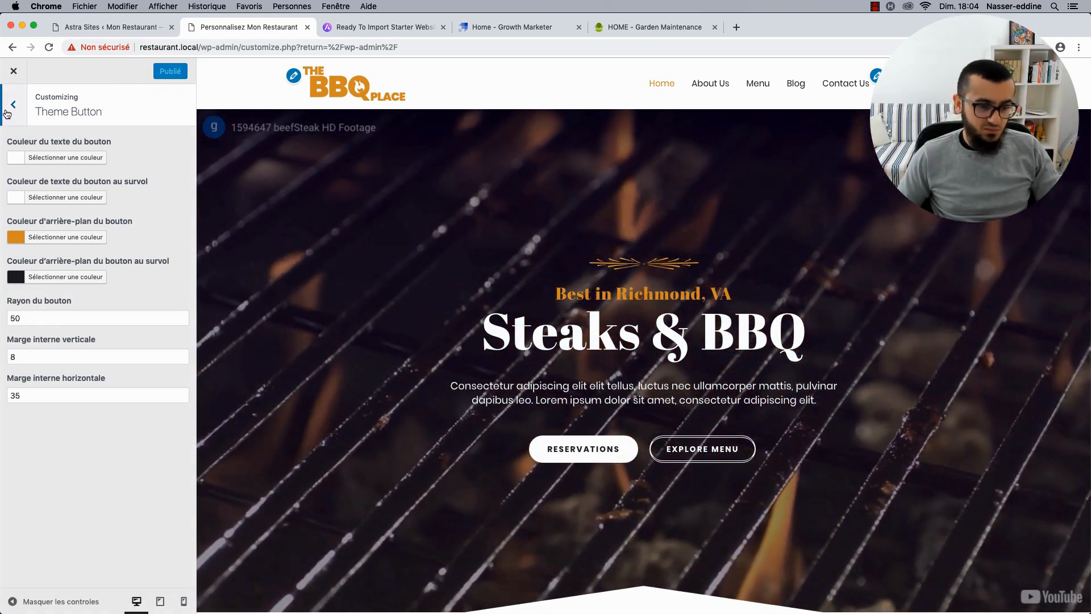
Re-enter the Theme Button radius value, keeping it at 50.
click(16, 317)
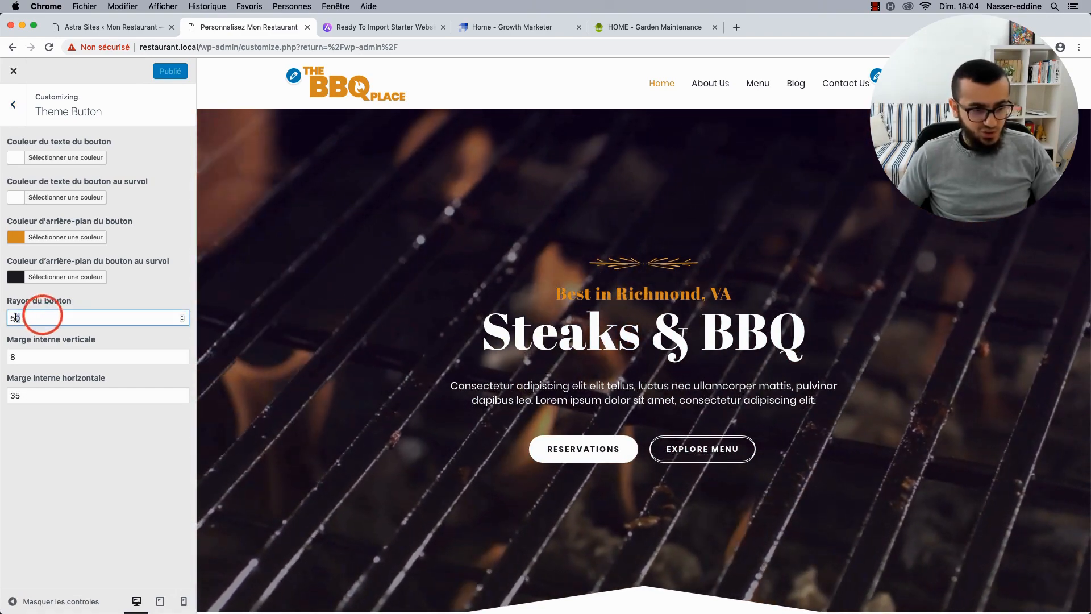
drag(15, 317, 11, 317)
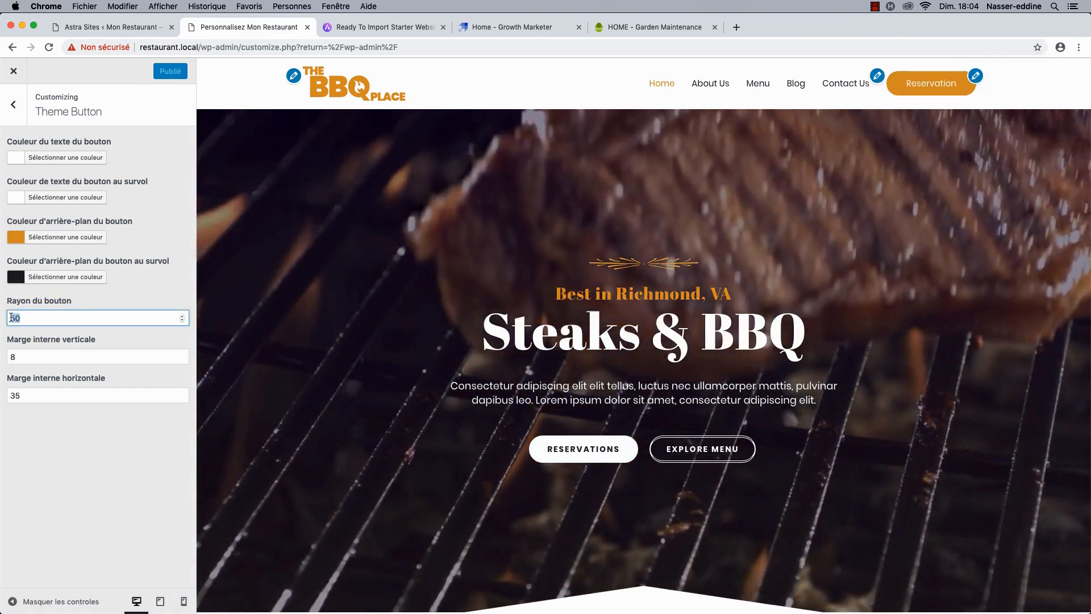
text(5)
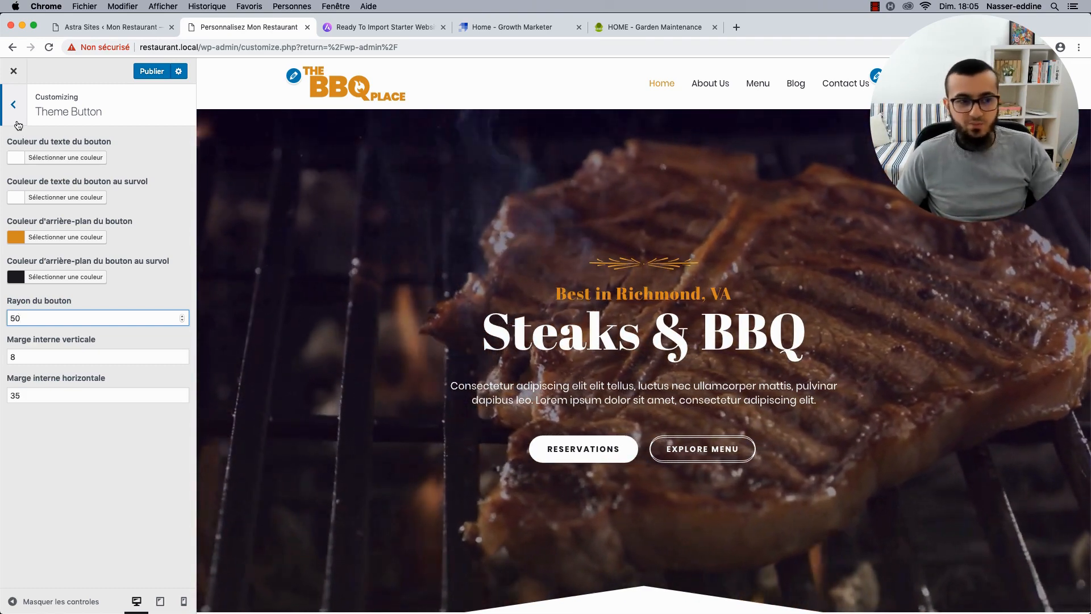
Return to the button settings list and scroll through the home page preview.
click(15, 112)
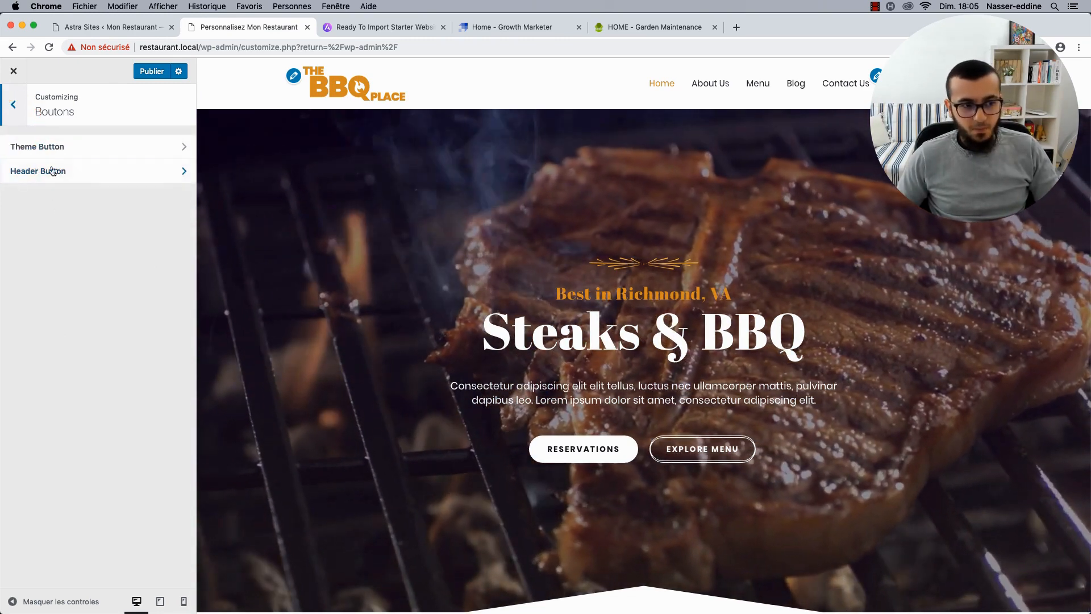
scroll(423, 326, down, 1)
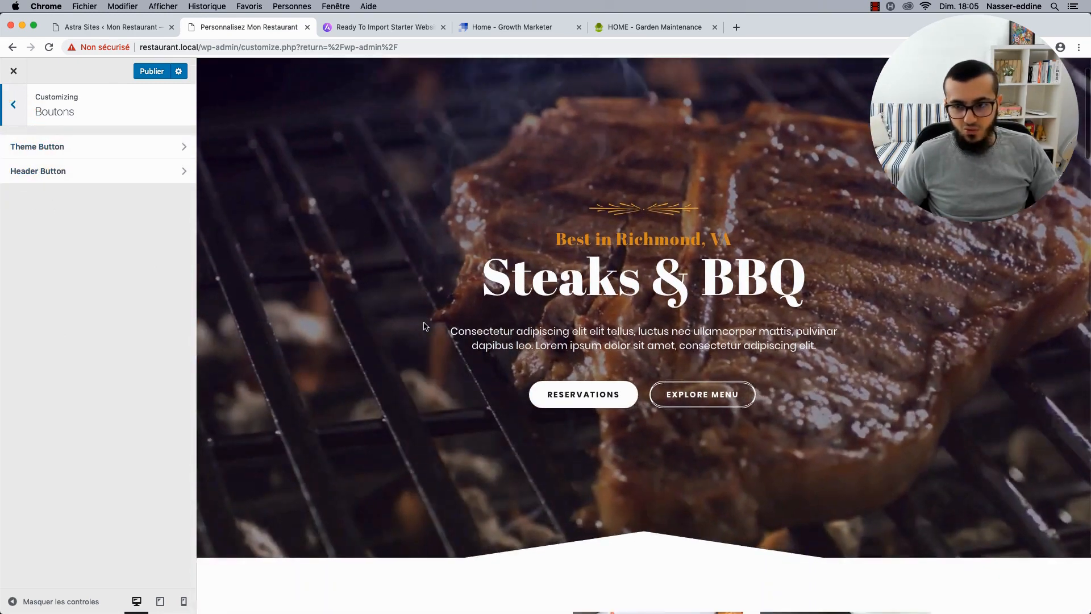
scroll(423, 325, up, 1)
scroll(423, 326, down, 10)
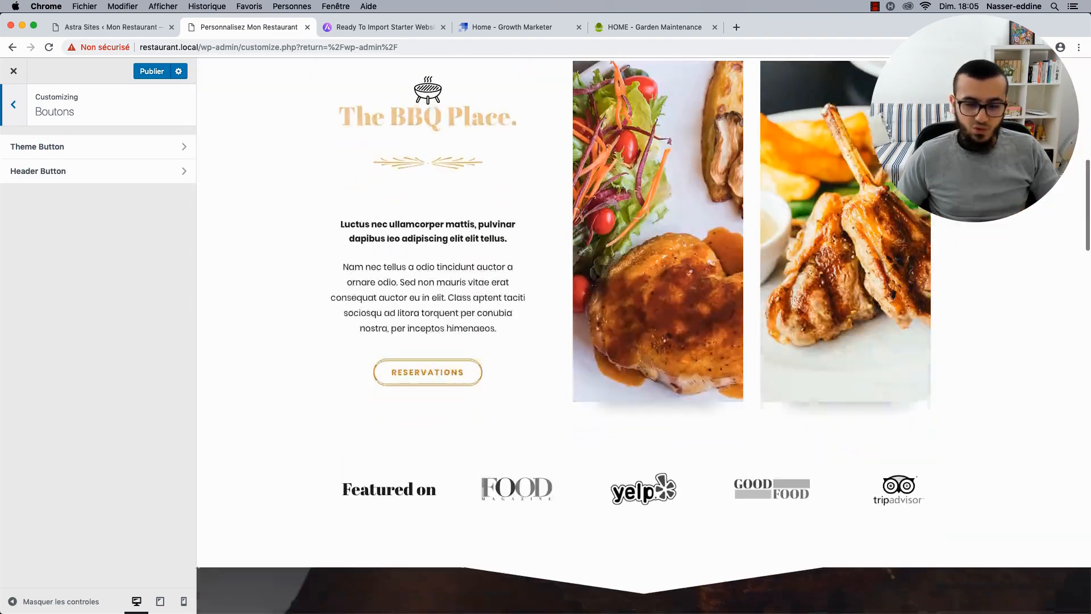
scroll(335, 376, up, 10)
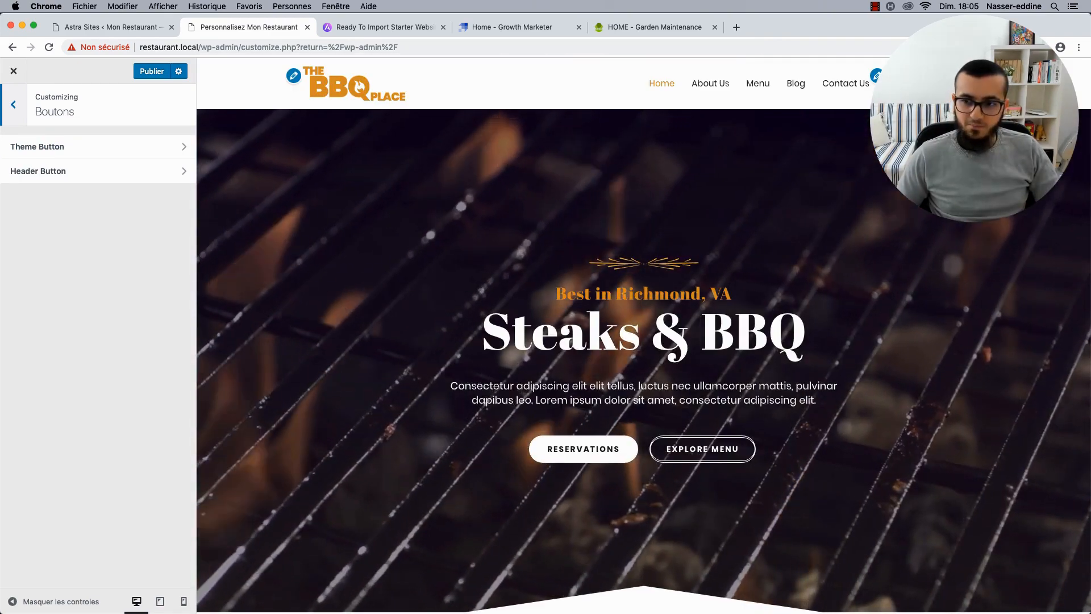
scroll(399, 395, down, 10)
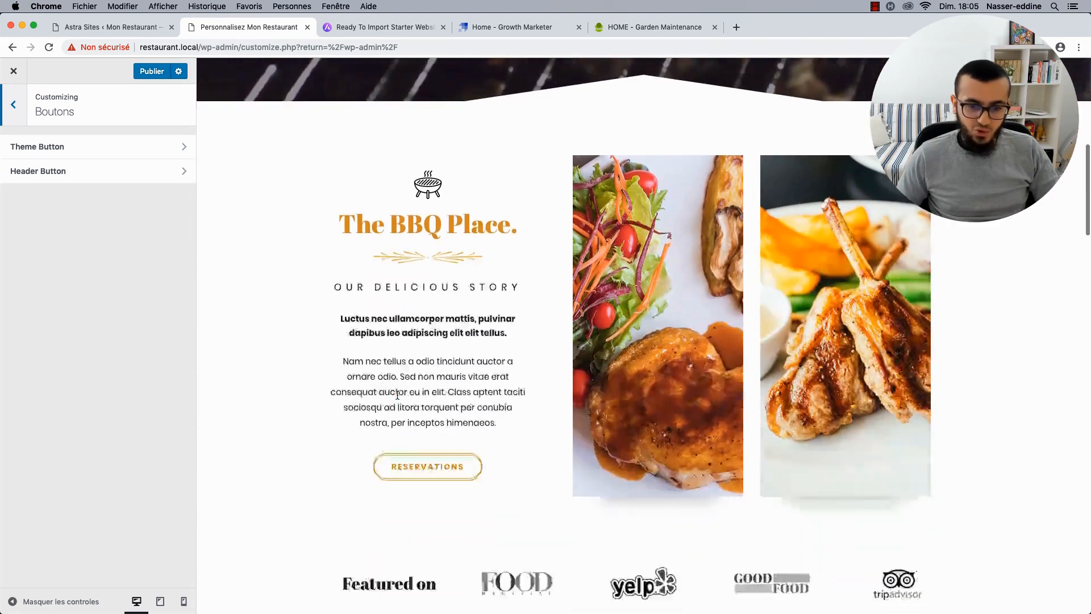
scroll(397, 393, down, 2)
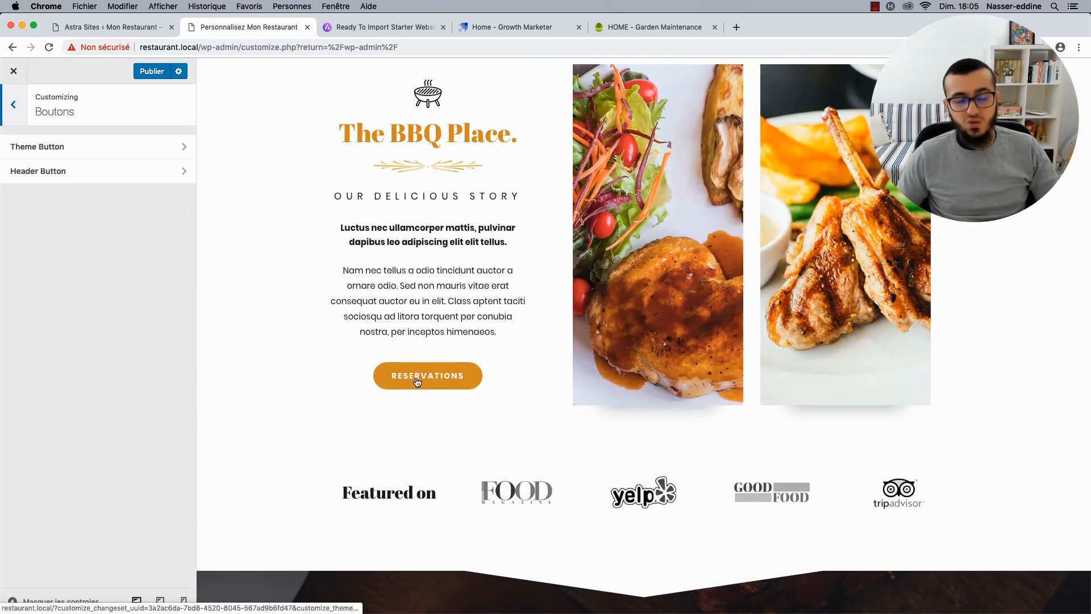
scroll(372, 336, up, 1)
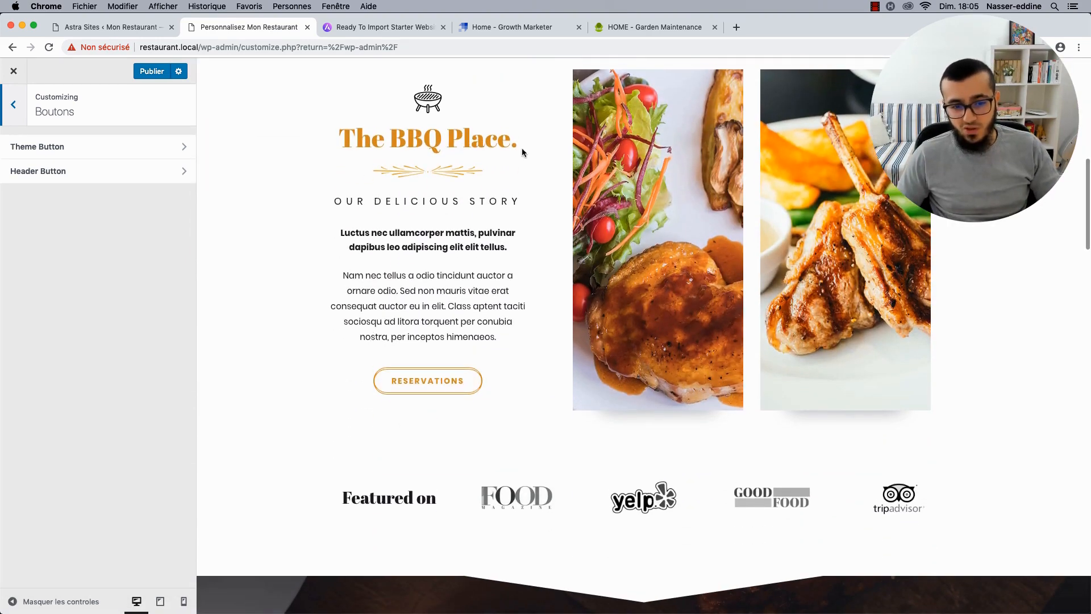
scroll(568, 340, up, 10)
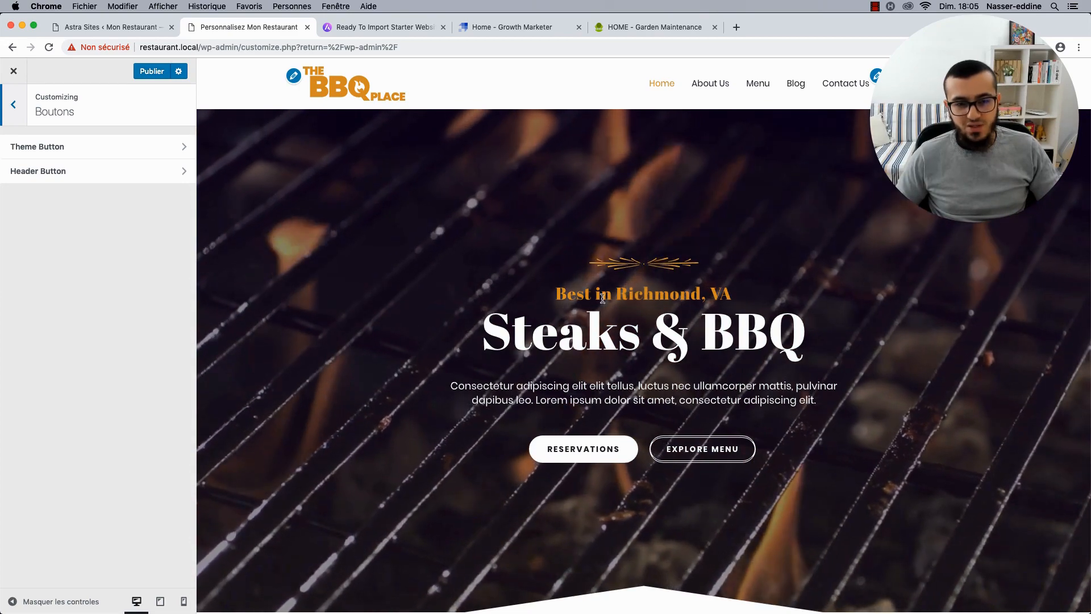
scroll(518, 107, down, 3)
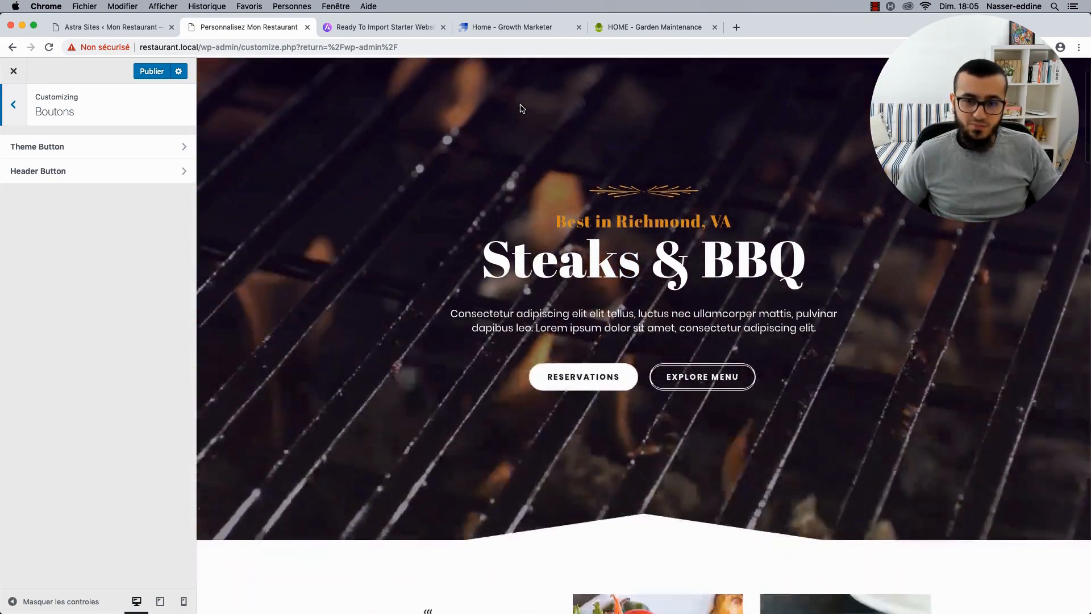
scroll(565, 292, down, 20)
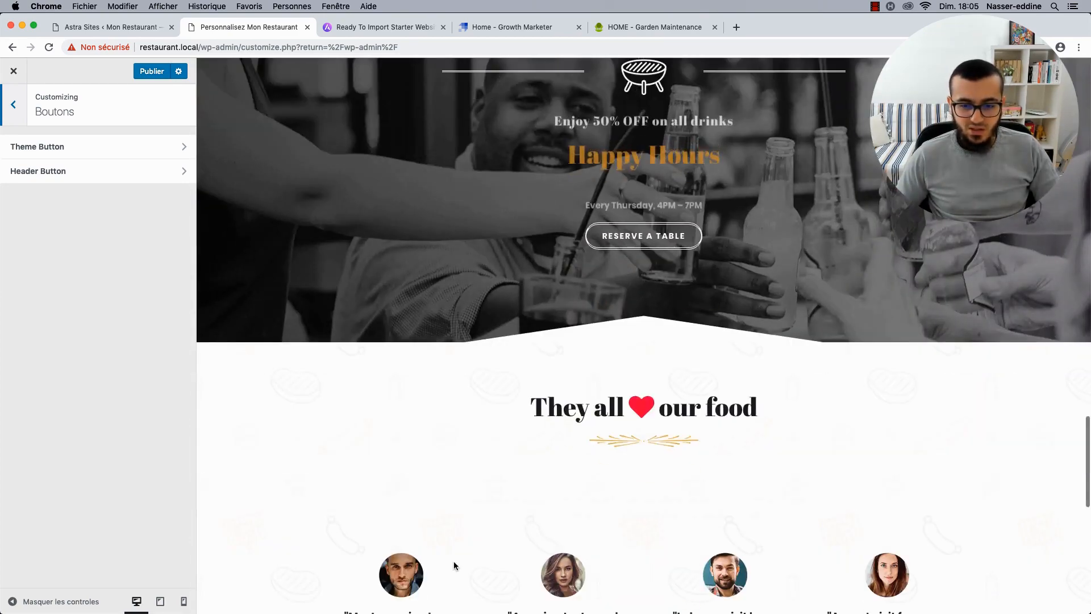
scroll(472, 477, up, 20)
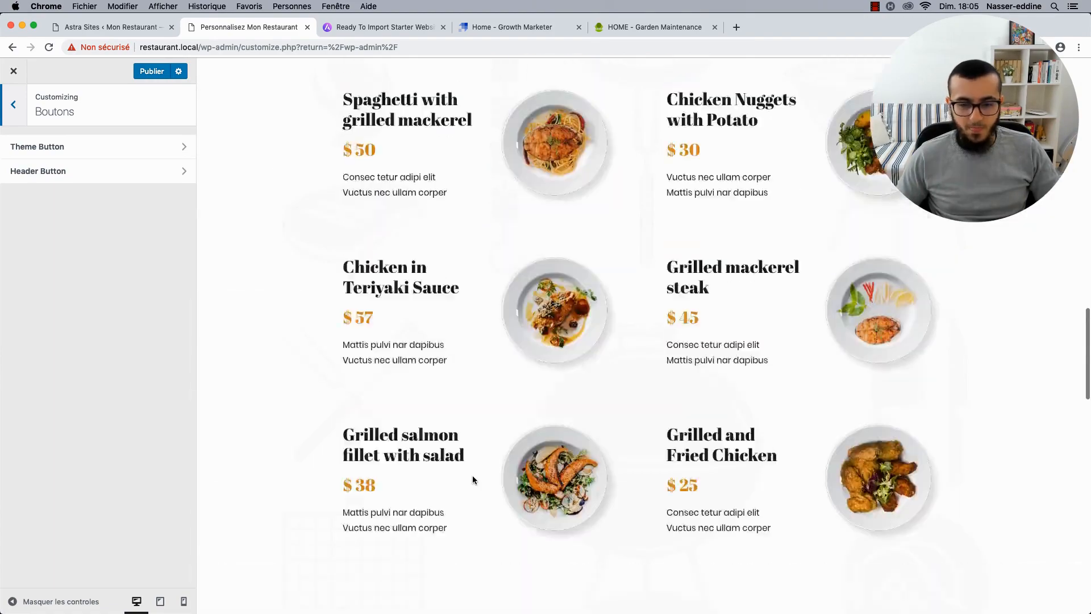
scroll(473, 479, up, 12)
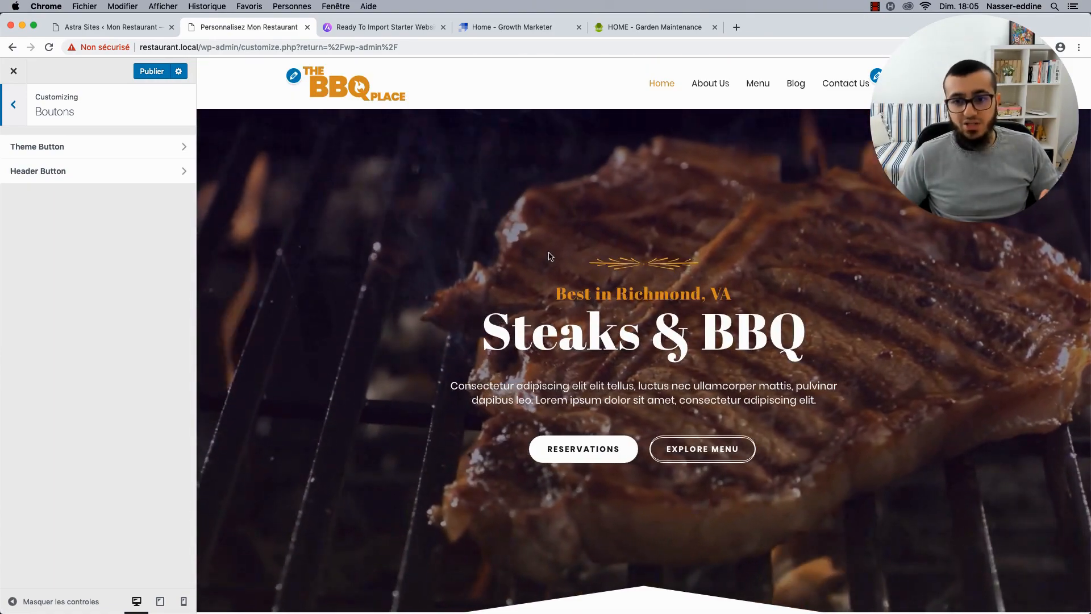
View the About Us page in the preview.
click(704, 86)
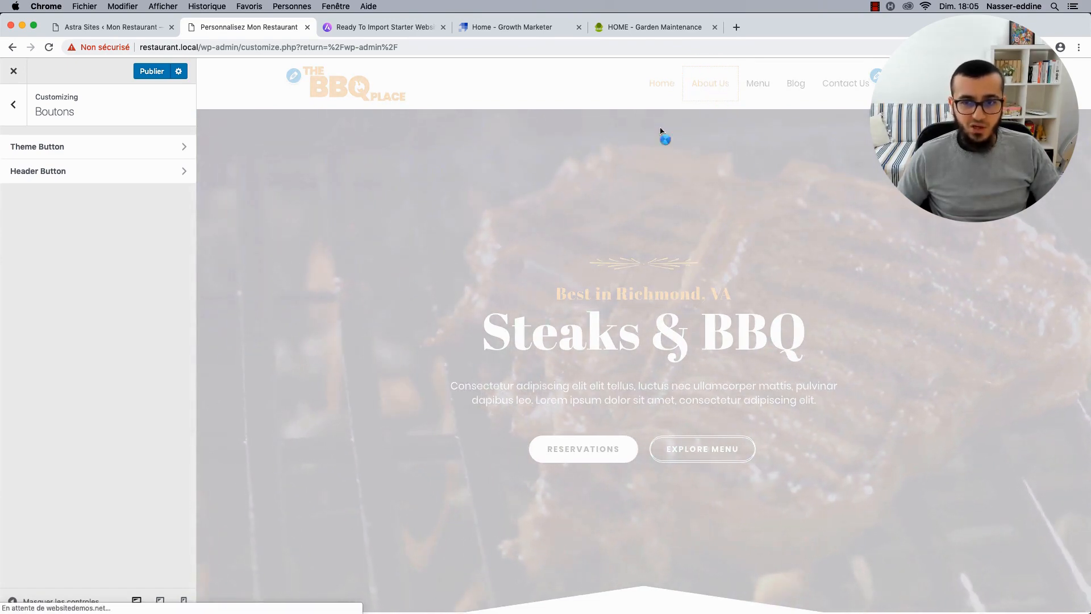
scroll(427, 287, down, 3)
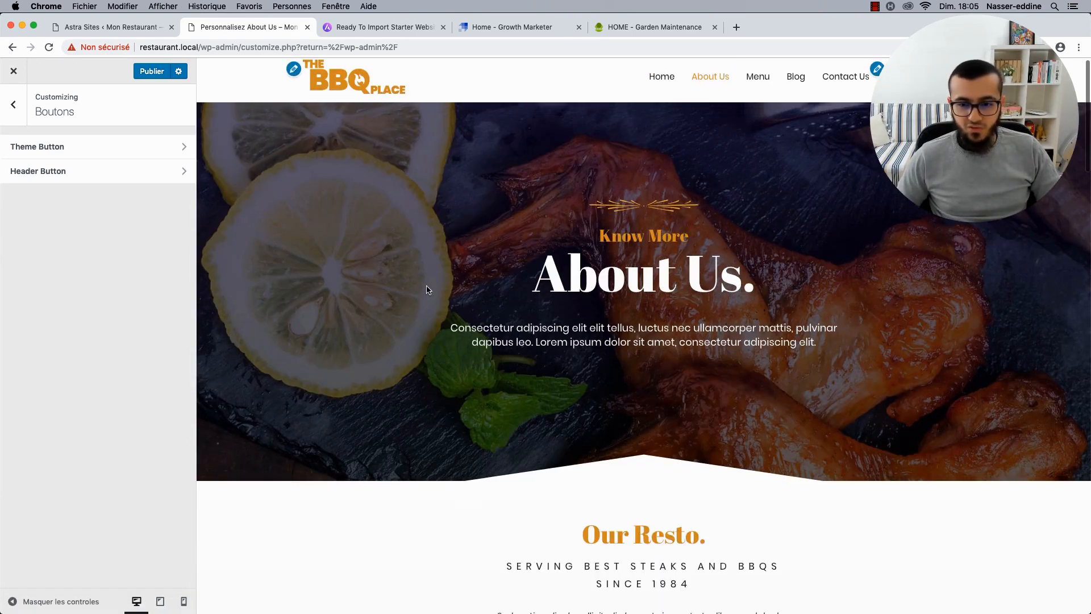
scroll(426, 287, down, 5)
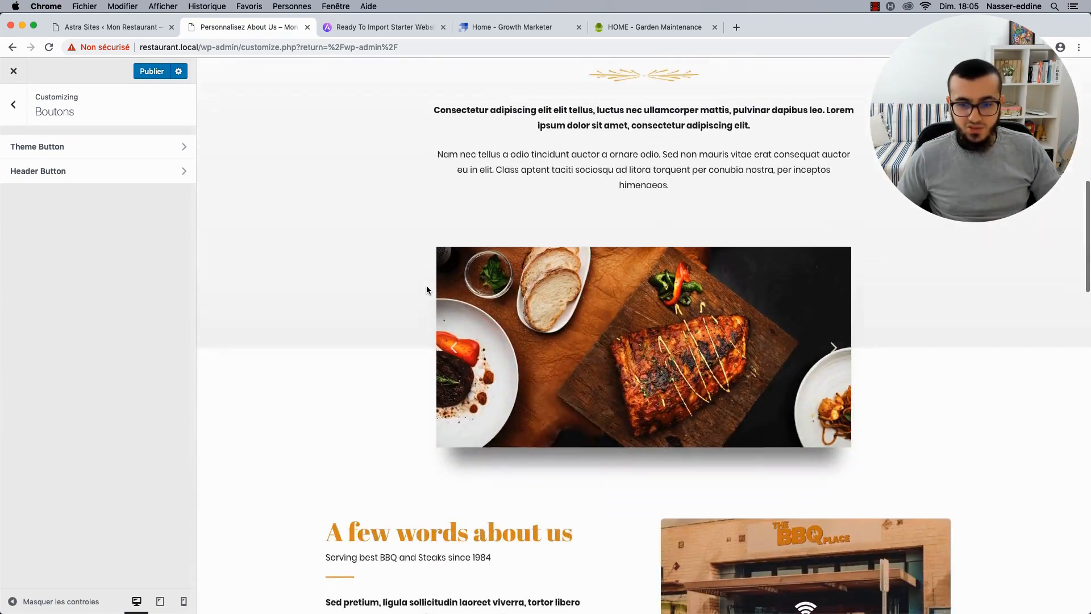
scroll(657, 149, up, 10)
Open the Blog page, scroll the posts, and open the Stockyards Smokehouse post.
click(795, 85)
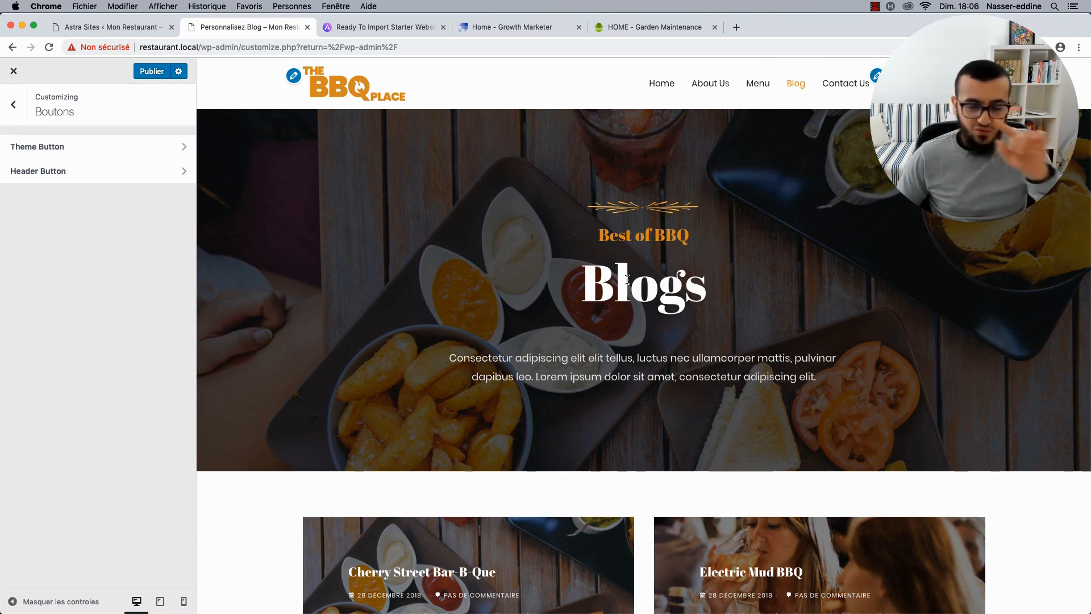
scroll(627, 279, down, 6)
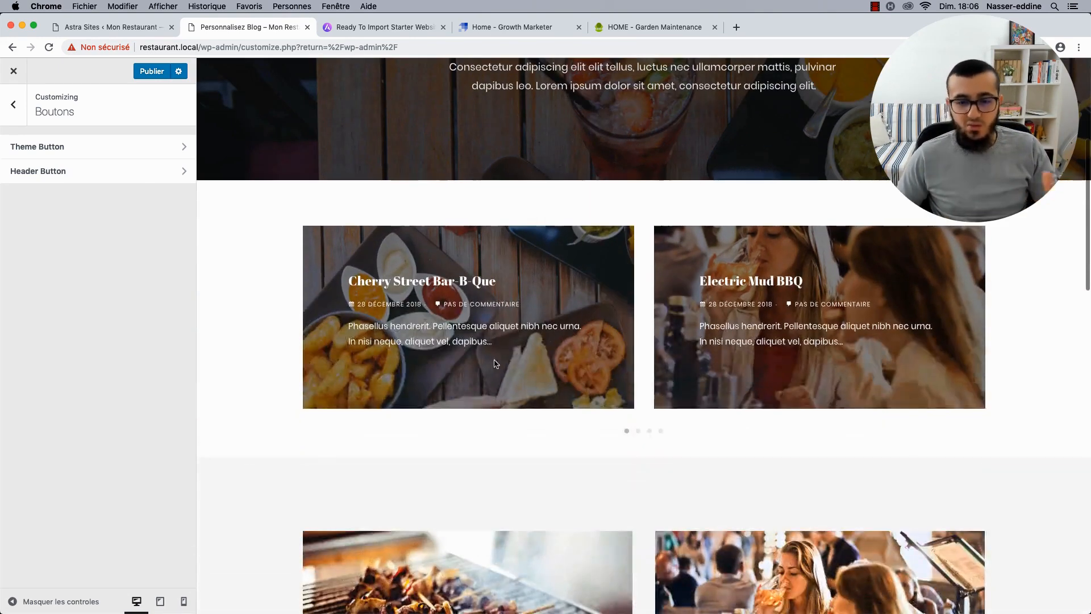
scroll(492, 362, down, 1)
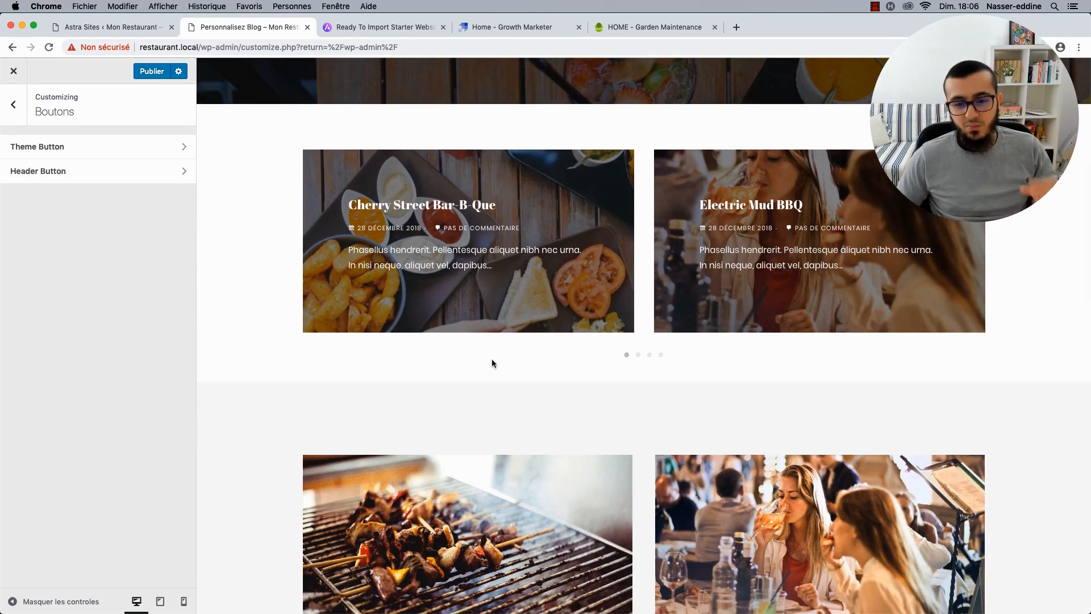
scroll(492, 363, down, 10)
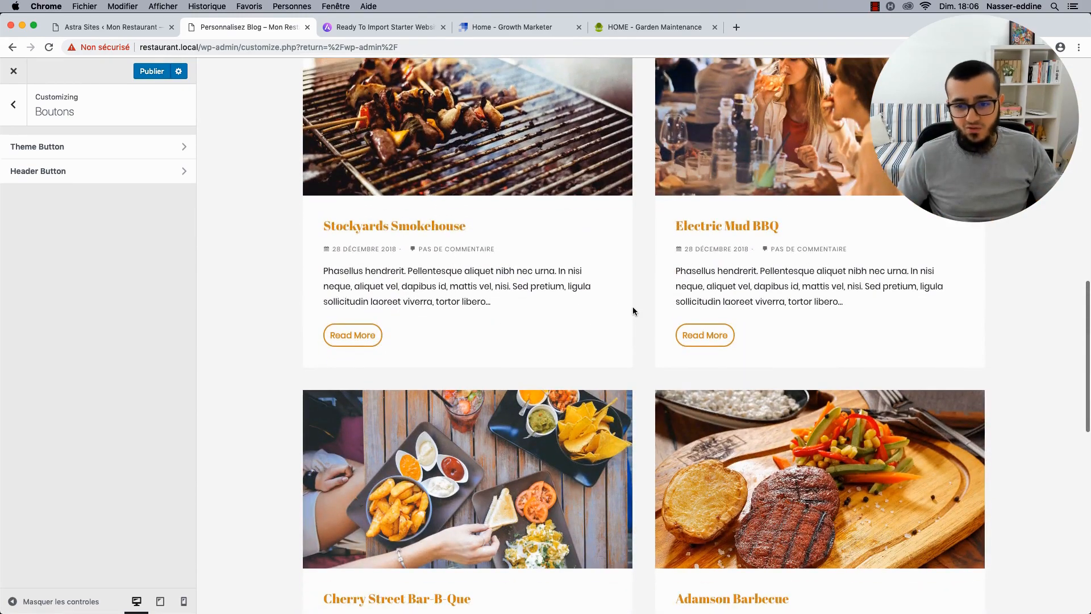
scroll(633, 311, down, 2)
click(348, 278)
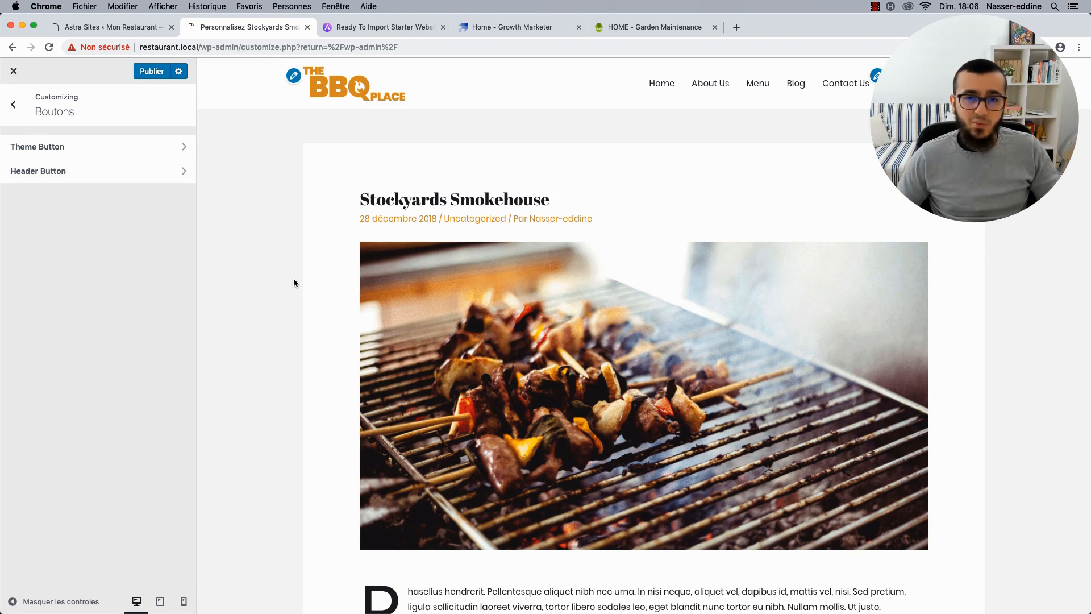
Open the Main Menu in the customizer and expand its Home item.
click(9, 120)
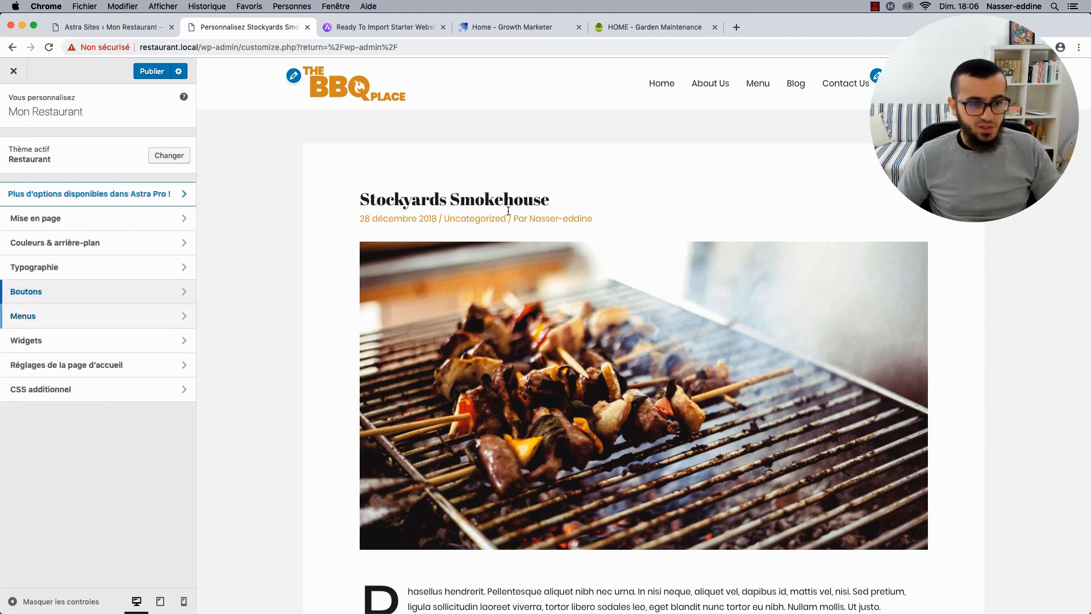
click(59, 316)
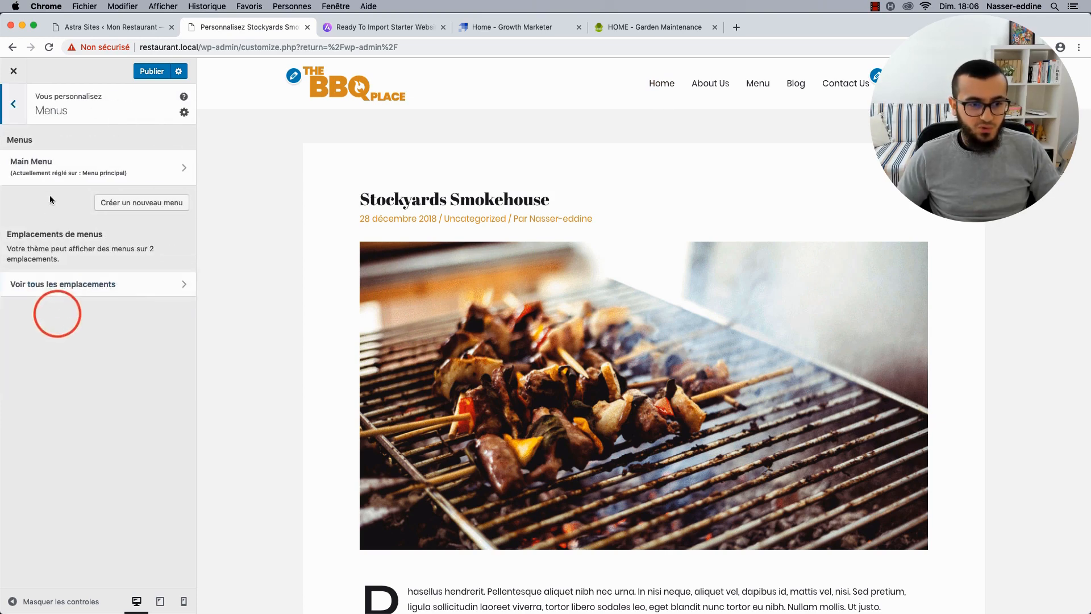
click(75, 171)
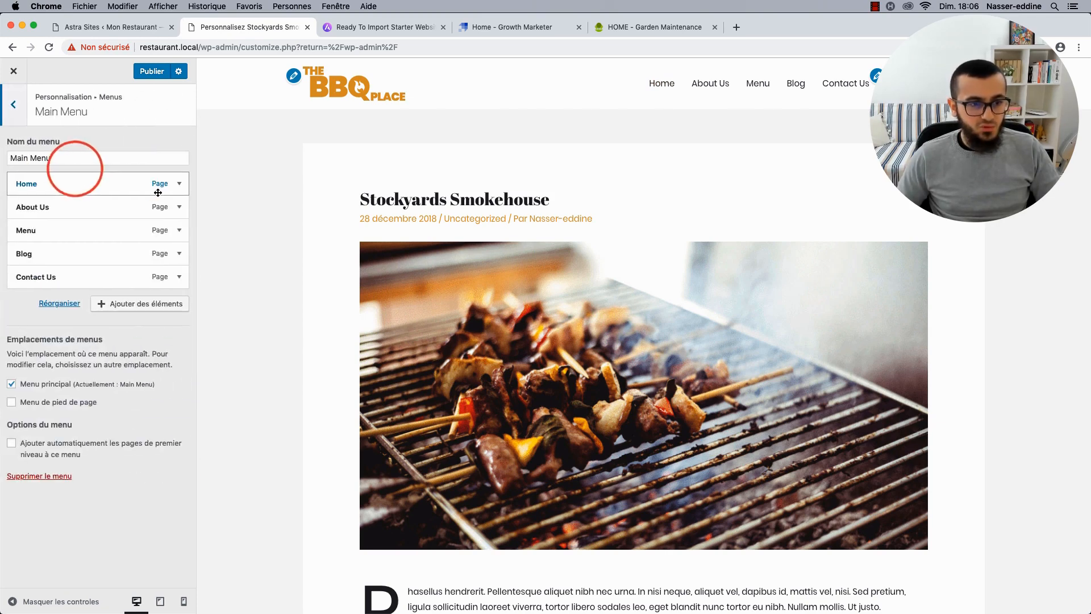
click(179, 185)
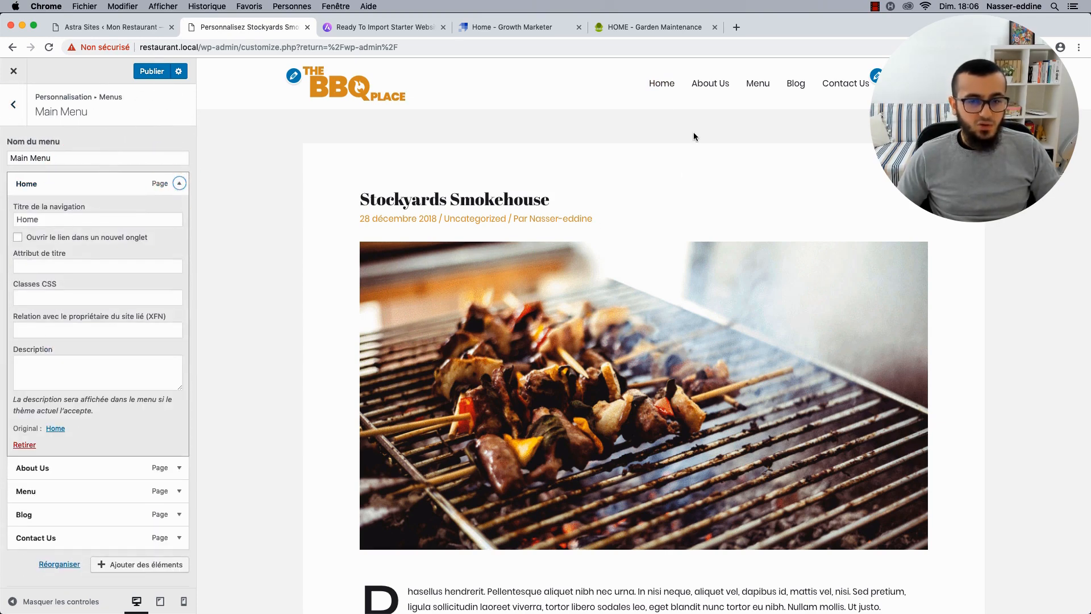
click(663, 86)
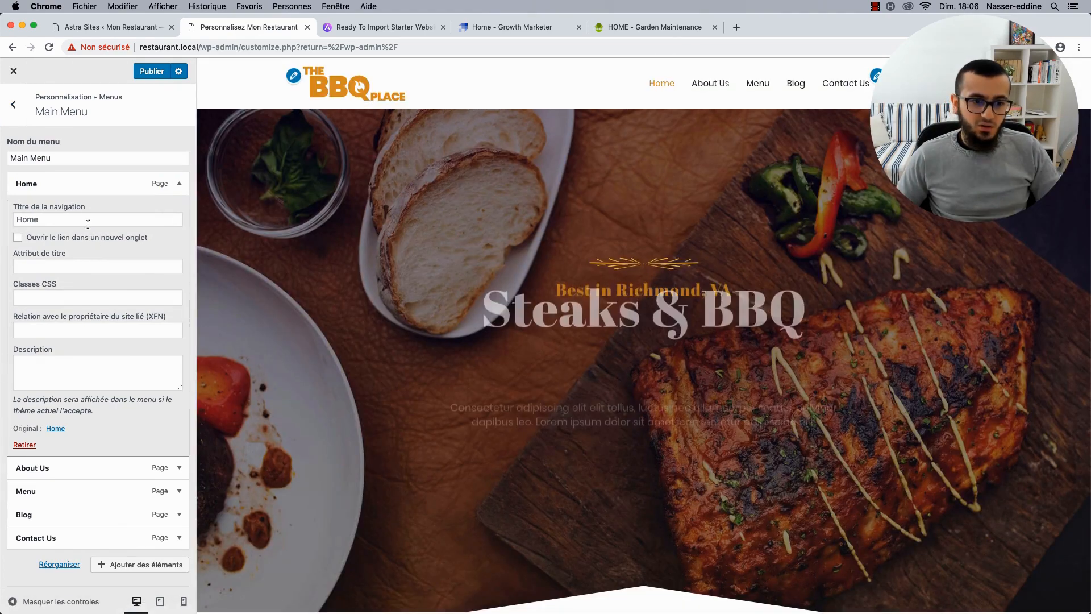
Try renaming the Home menu item to Accueil, revert it to Home, and publish.
click(91, 220)
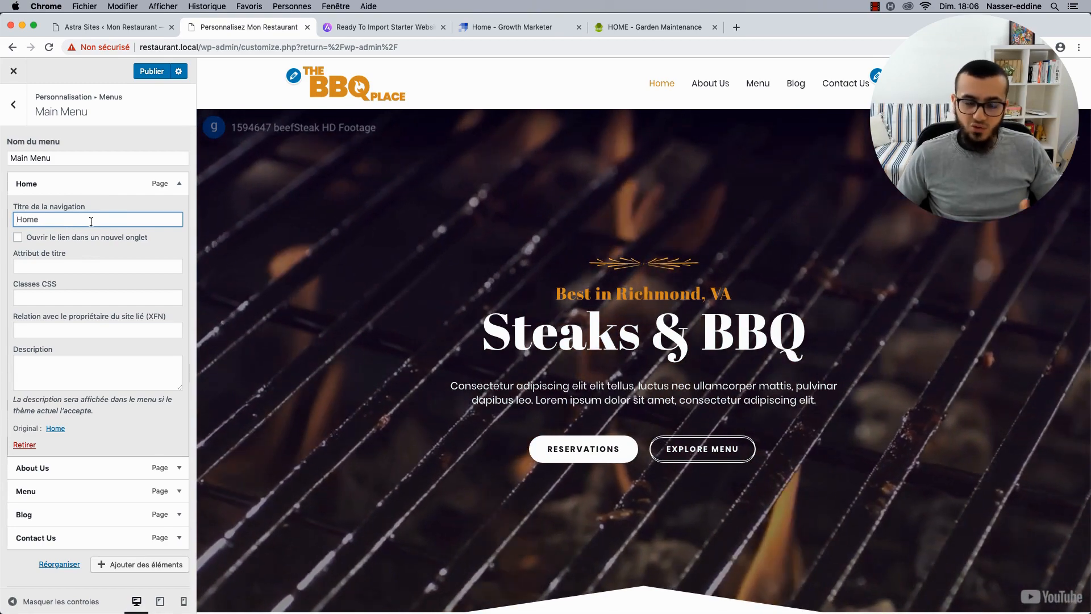
key(super+a)
text(Accue)
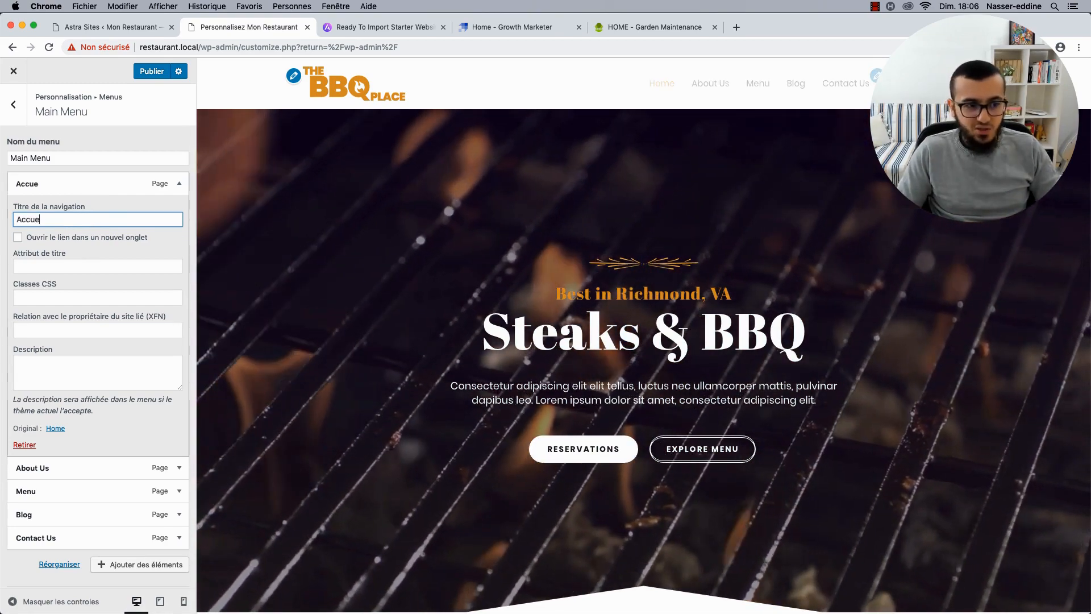
text(il)
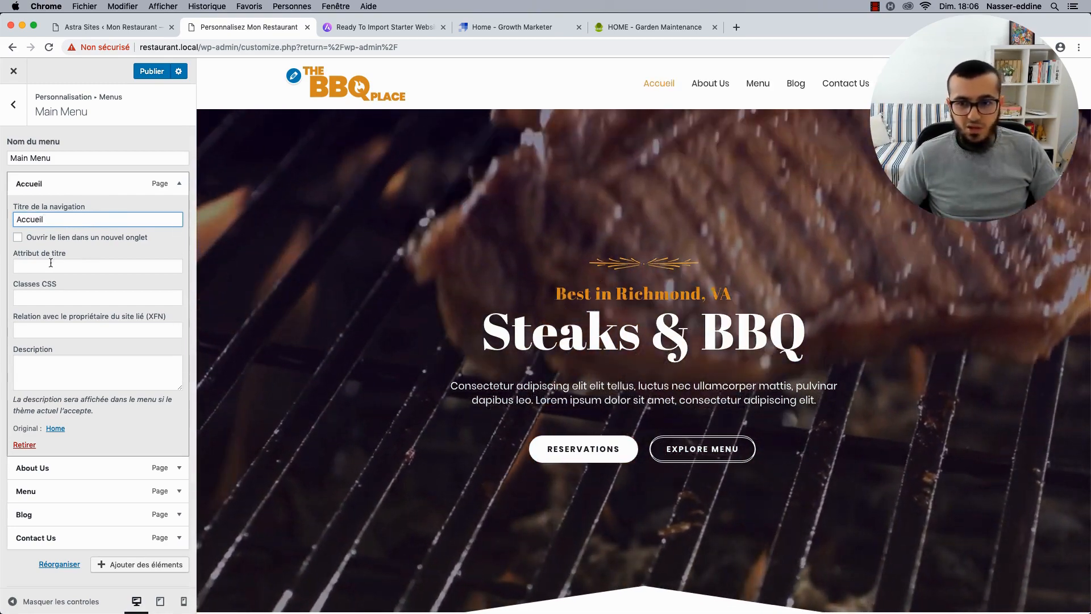
key(super+a)
text(Home)
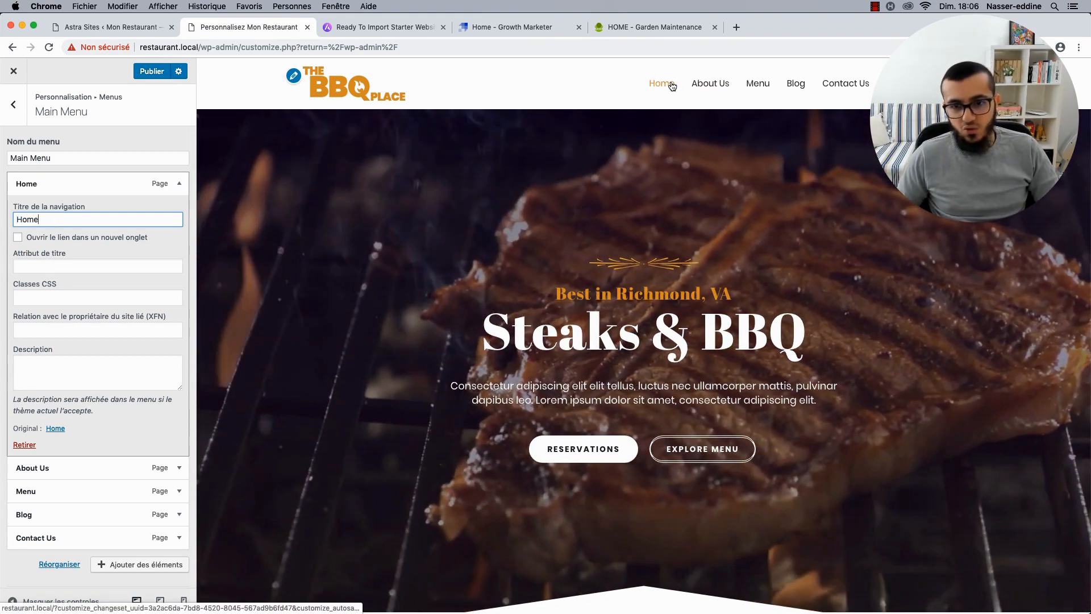
click(178, 185)
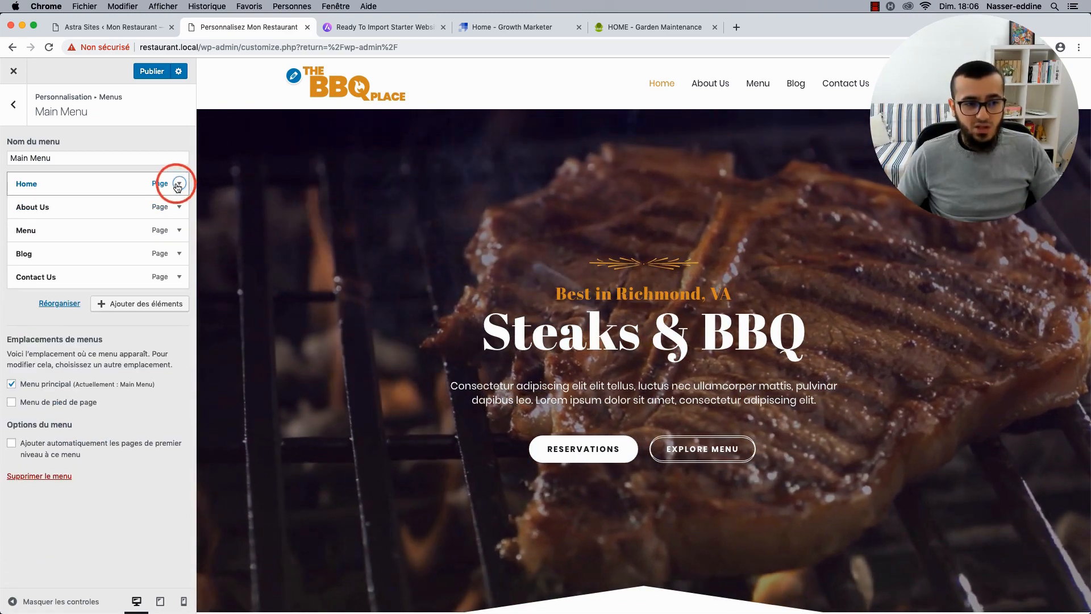
click(150, 72)
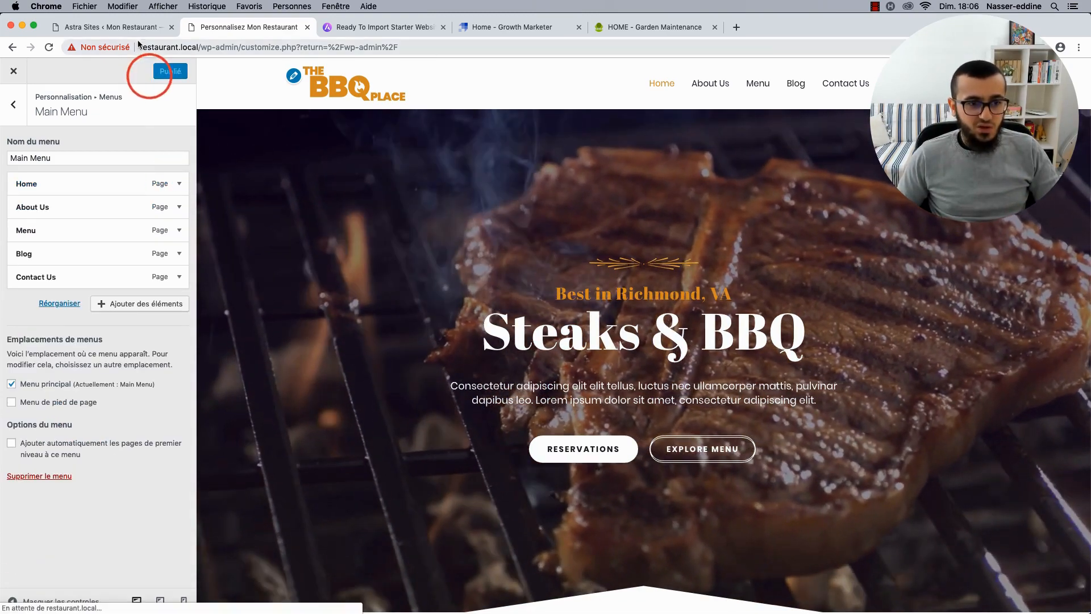
click(139, 27)
click(11, 78)
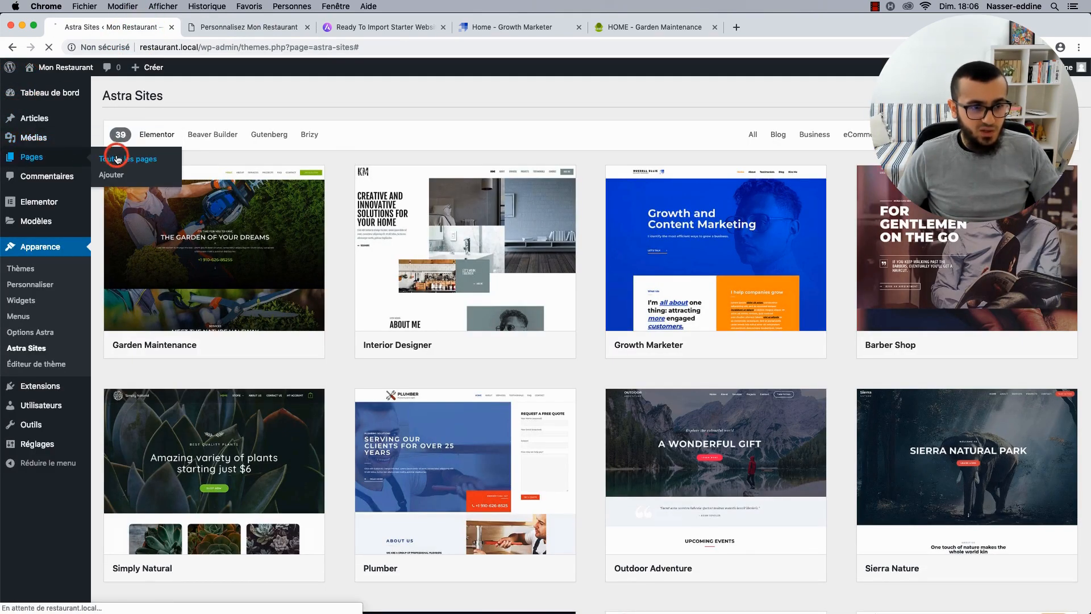
Retitle the Home page to Accueil in the block editor, then return to the customizer.
click(118, 159)
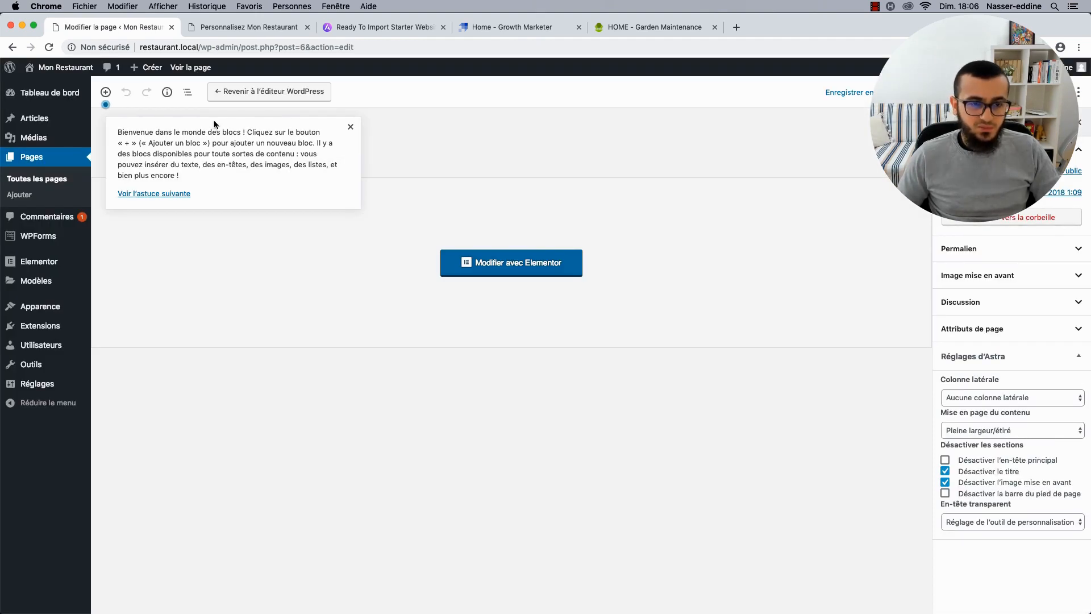
click(350, 128)
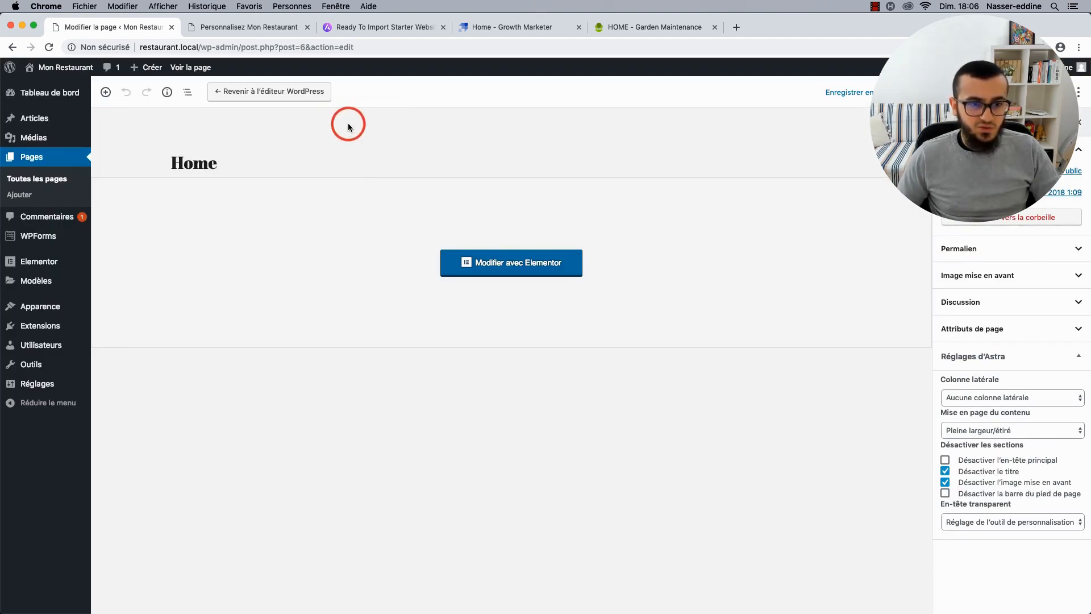
click(236, 163)
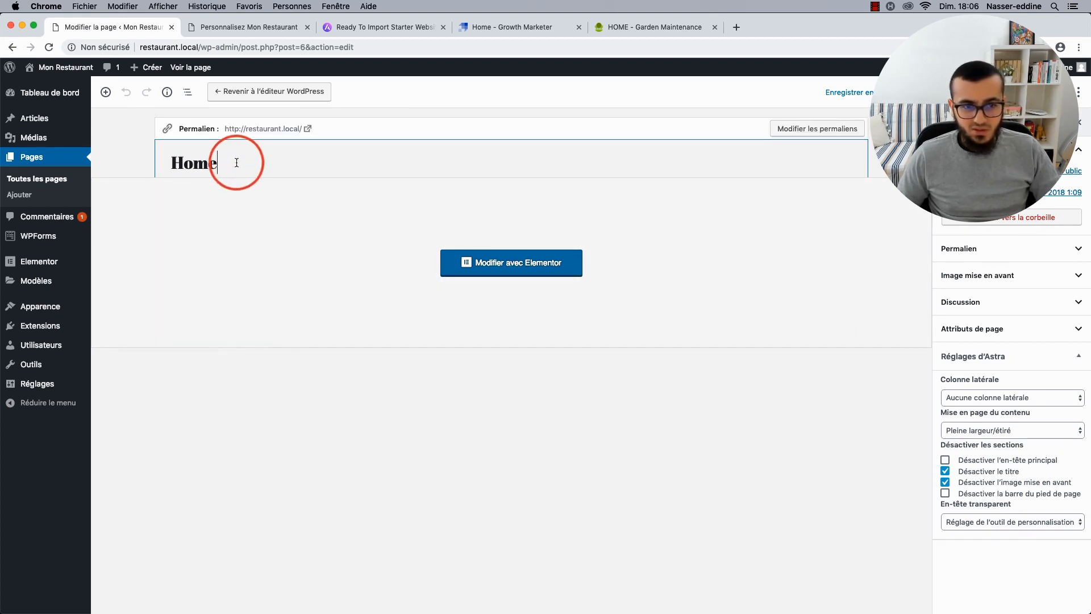
key(super+a)
text(=a)
key(BackSpace)
key(BackSpace)
text(Ac)
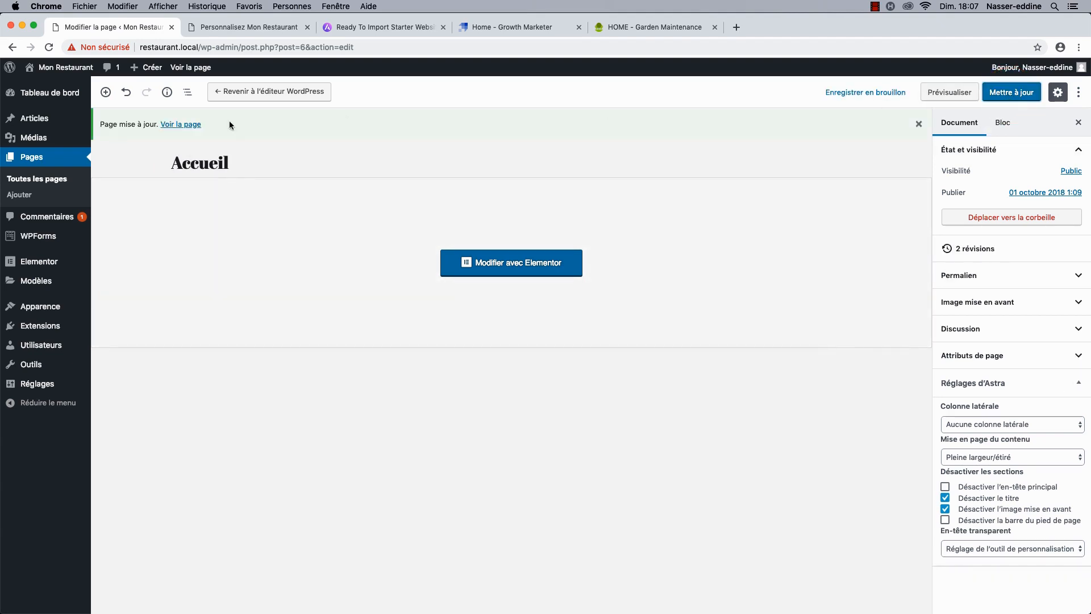
click(214, 30)
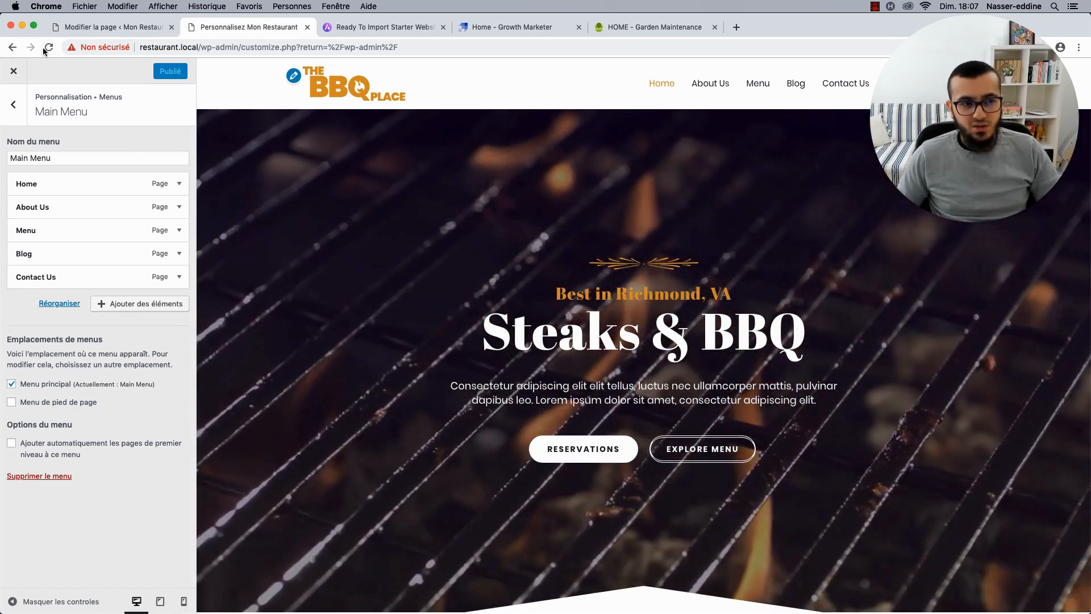
Reload the customizer, open Menus > Main Menu, and check the Toutes les pages list.
click(48, 47)
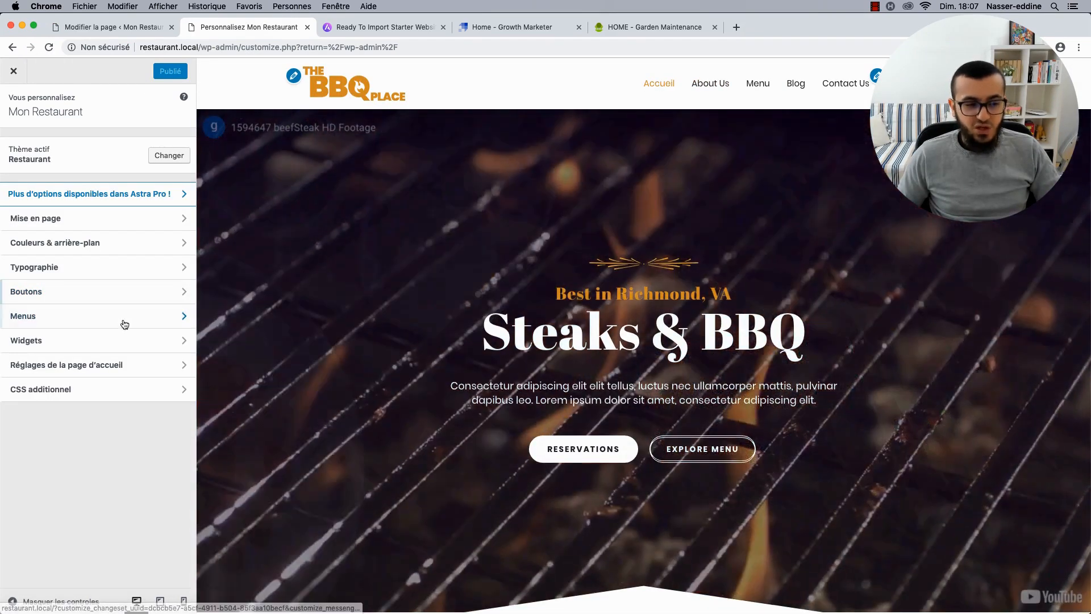
click(90, 315)
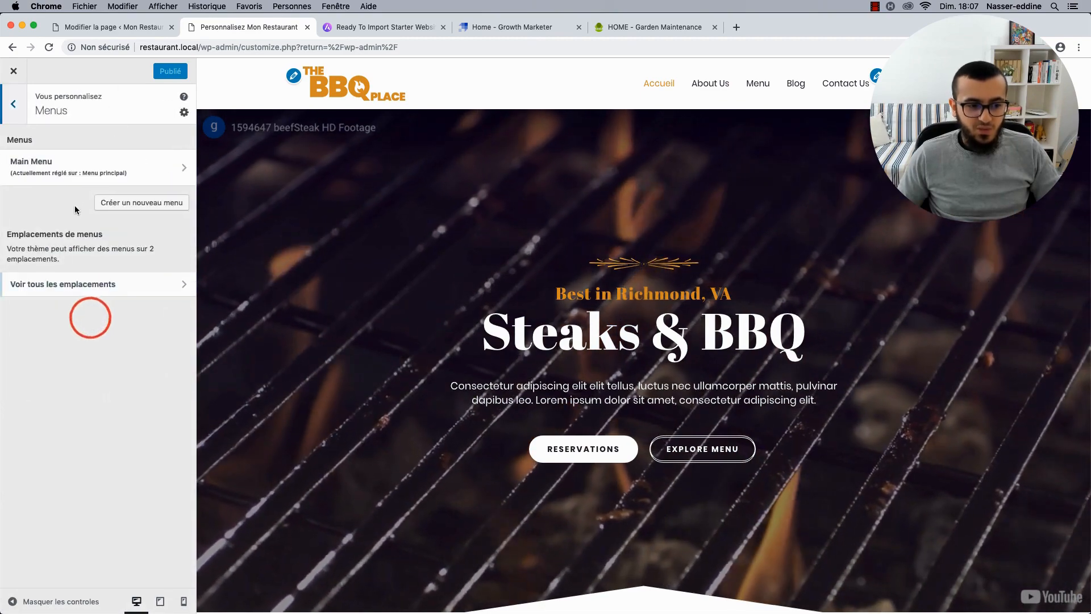
click(87, 170)
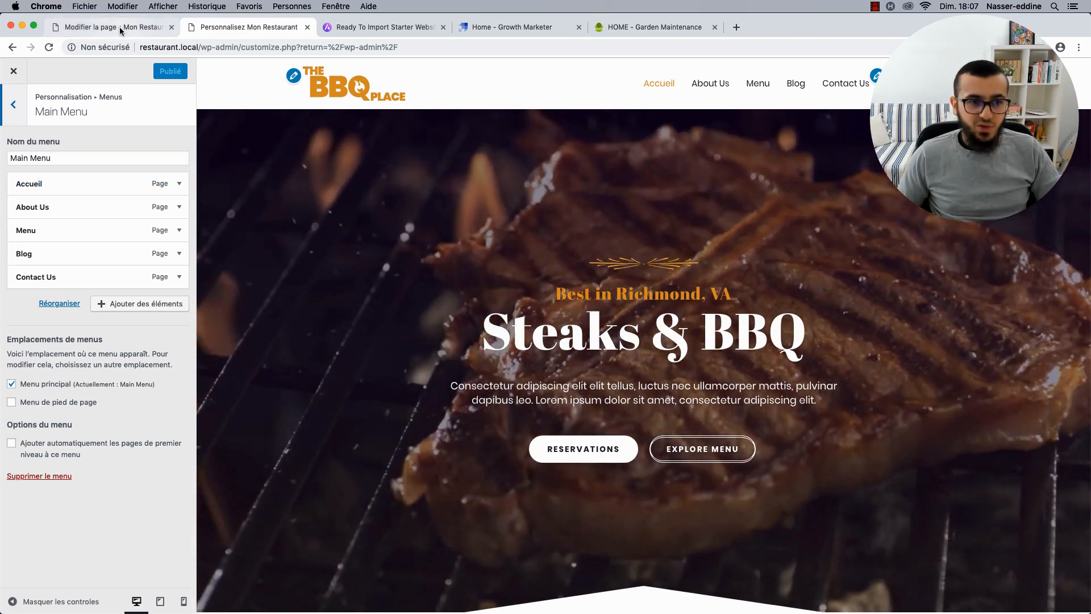
click(119, 26)
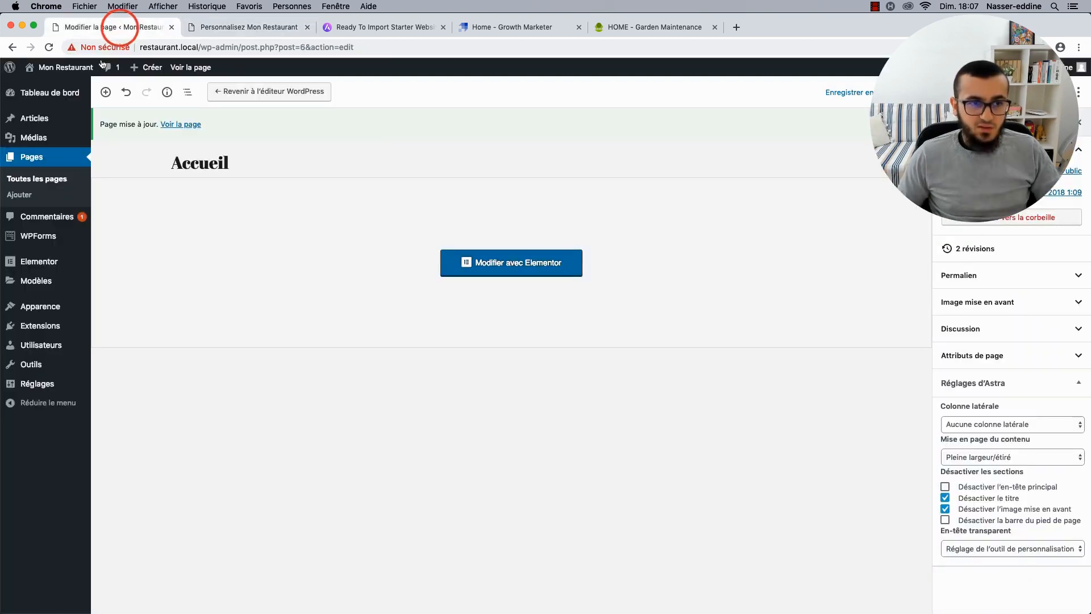
click(63, 178)
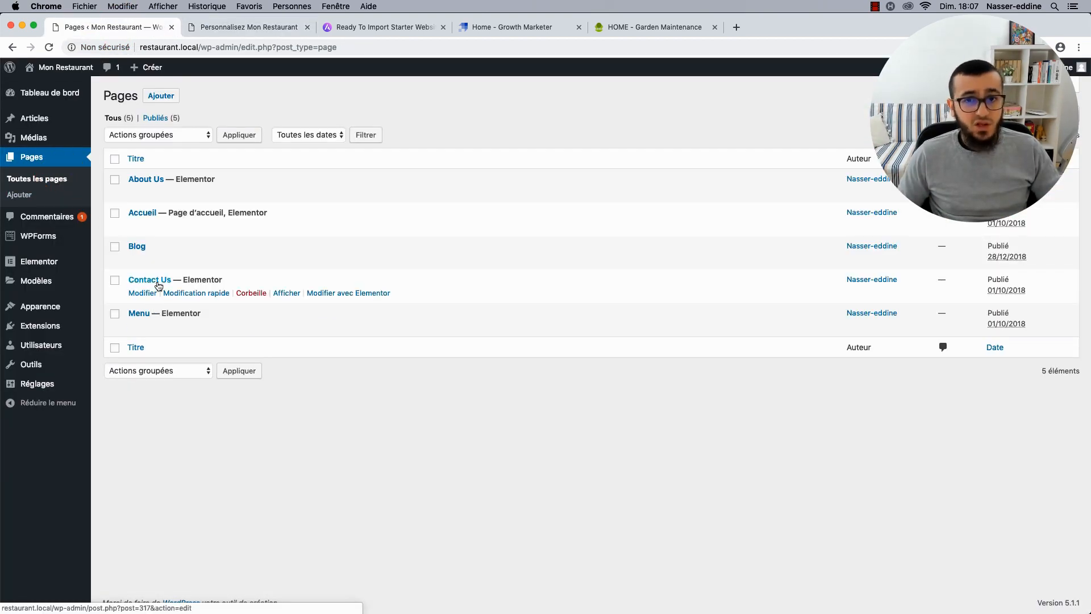
click(225, 26)
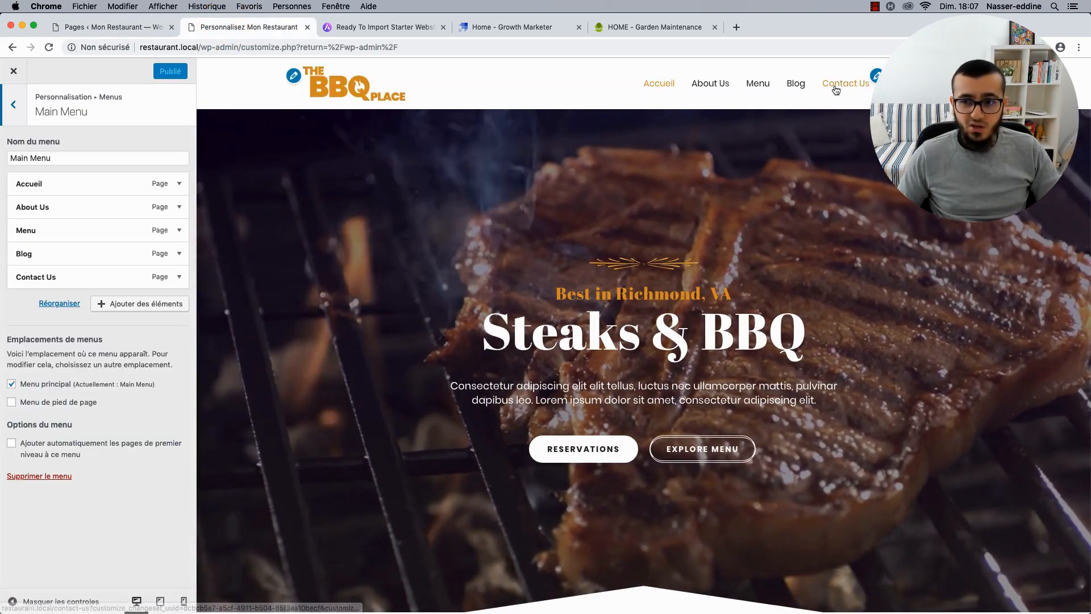
click(179, 276)
click(72, 313)
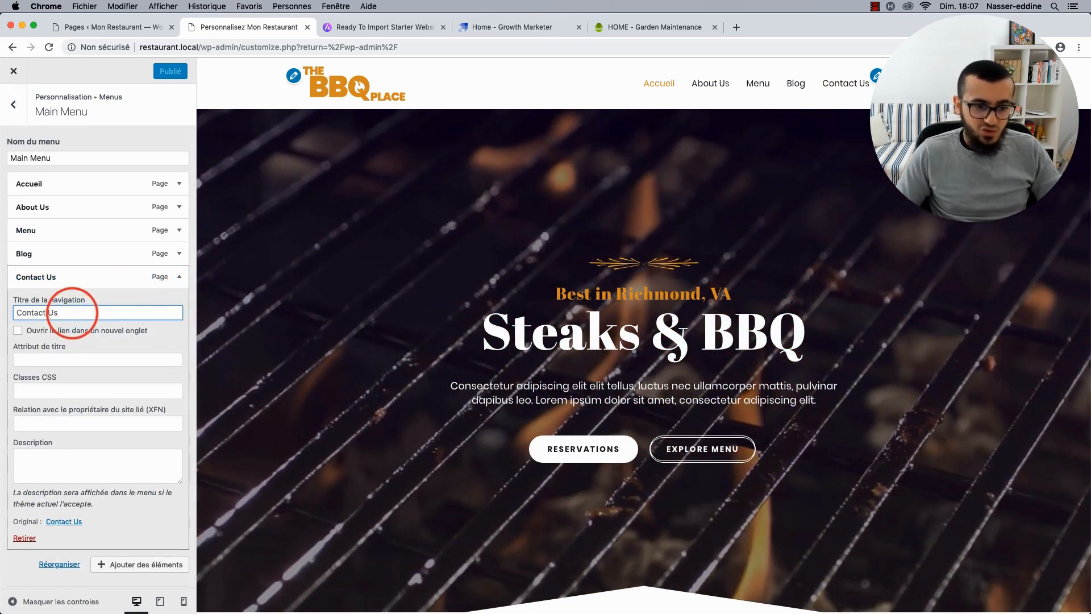
key(BackSpace)
key(BackSpace)
key(BackSpace)
key(BackSpace)
key(BackSpace)
key(BackSpace)
key(BackSpace)
key(BackSpace)
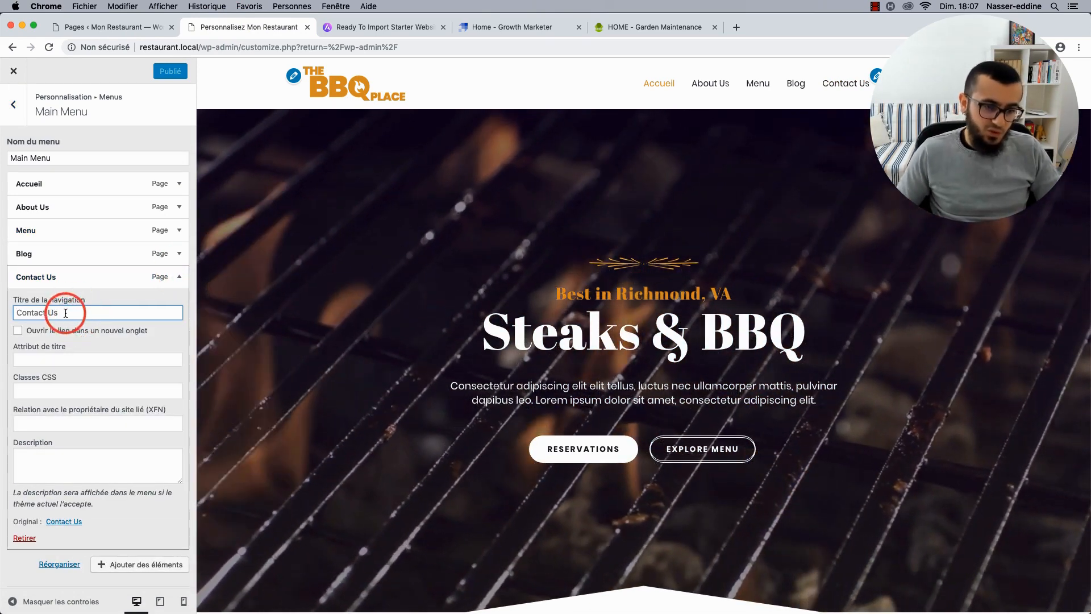
text(nta)
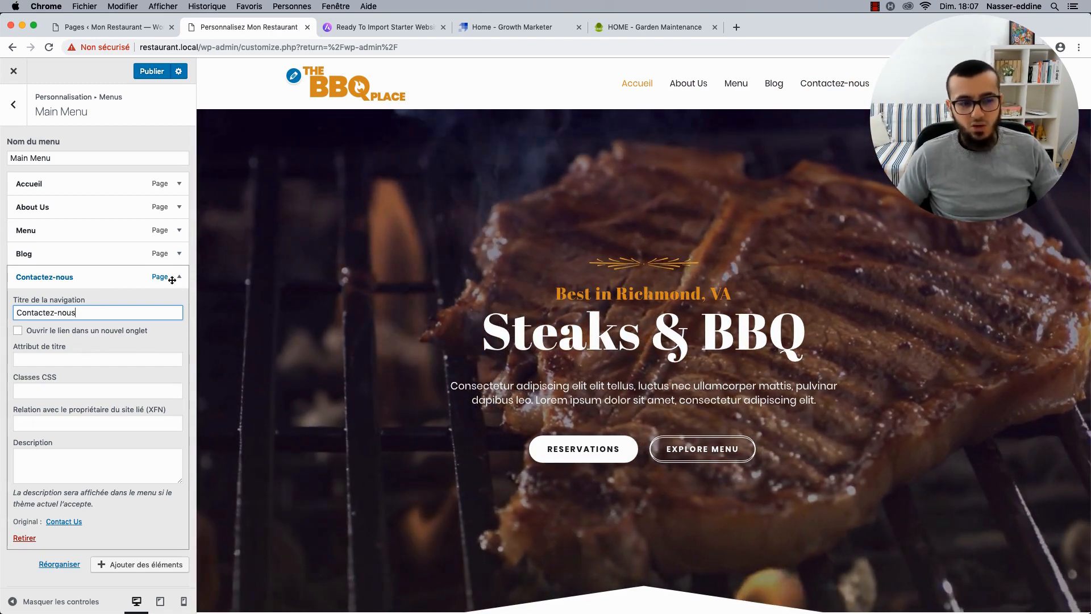
key(super+a)
text(Con)
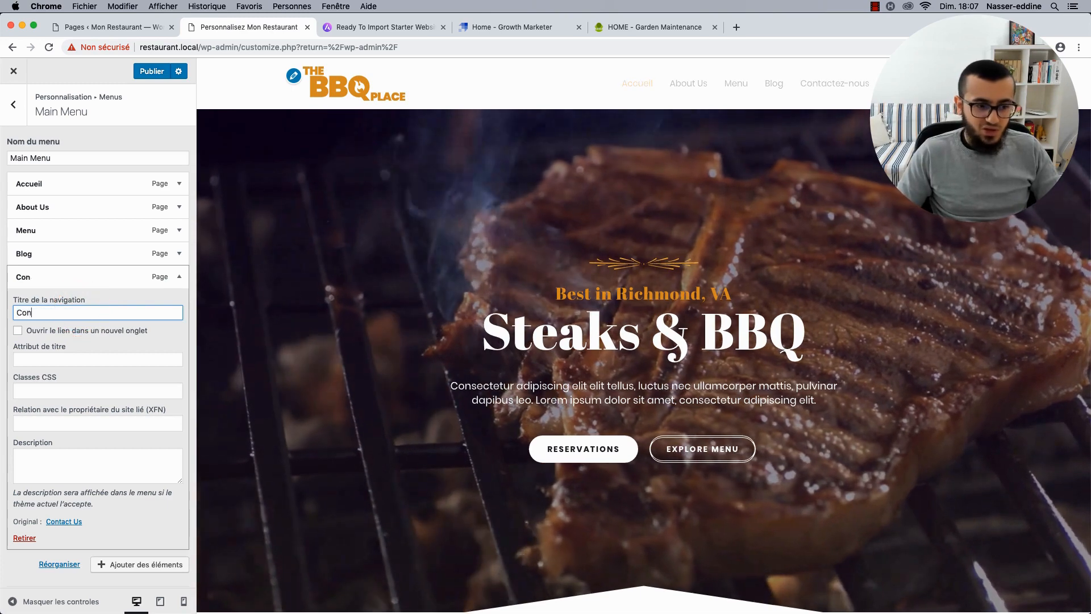
click(179, 278)
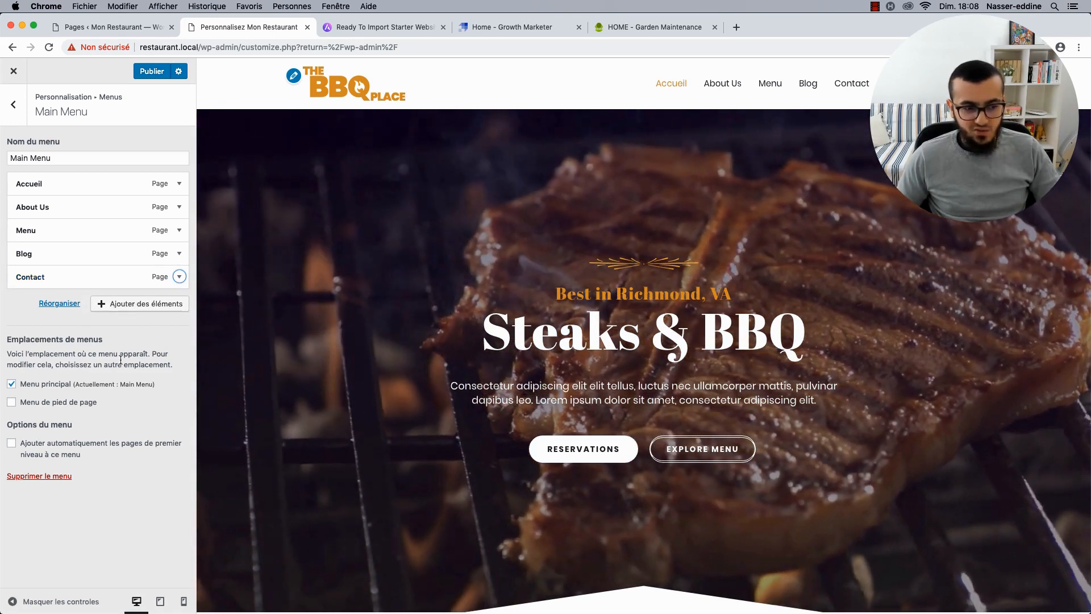
click(153, 81)
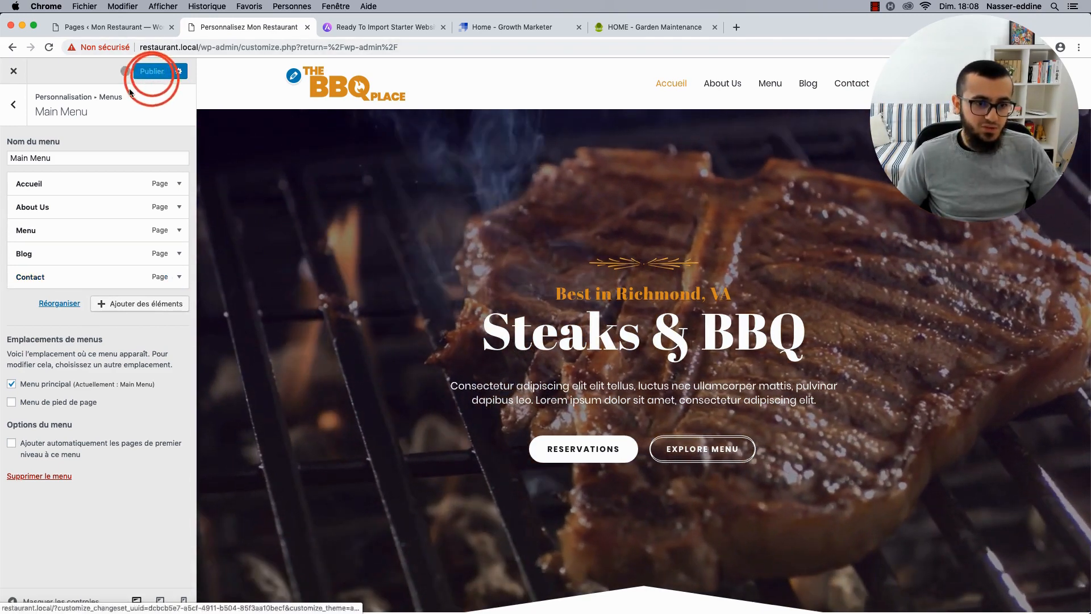
click(179, 276)
click(54, 320)
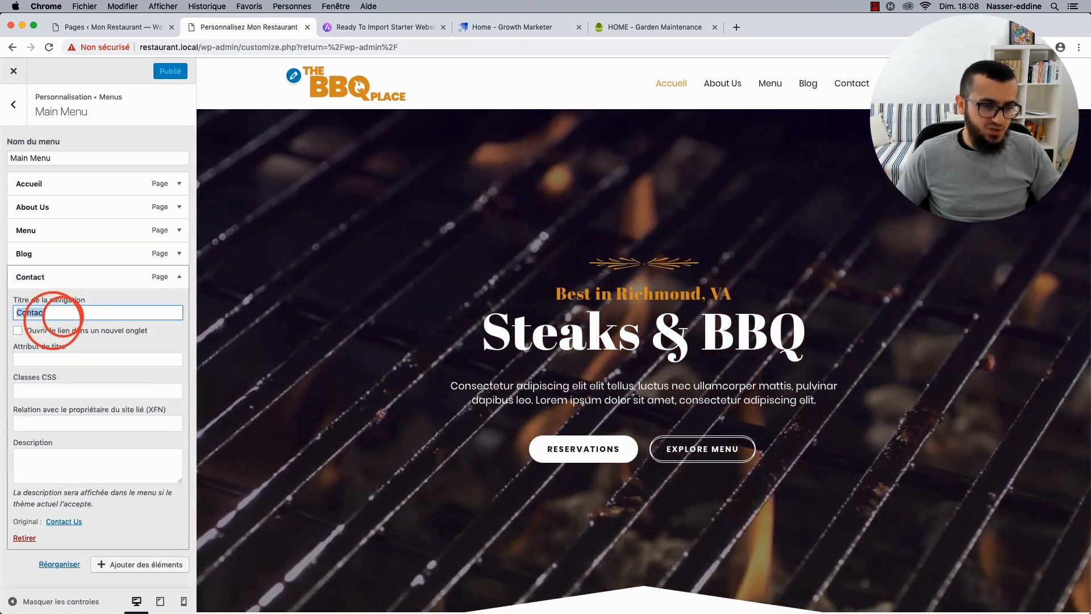
text(Us)
click(179, 277)
click(179, 254)
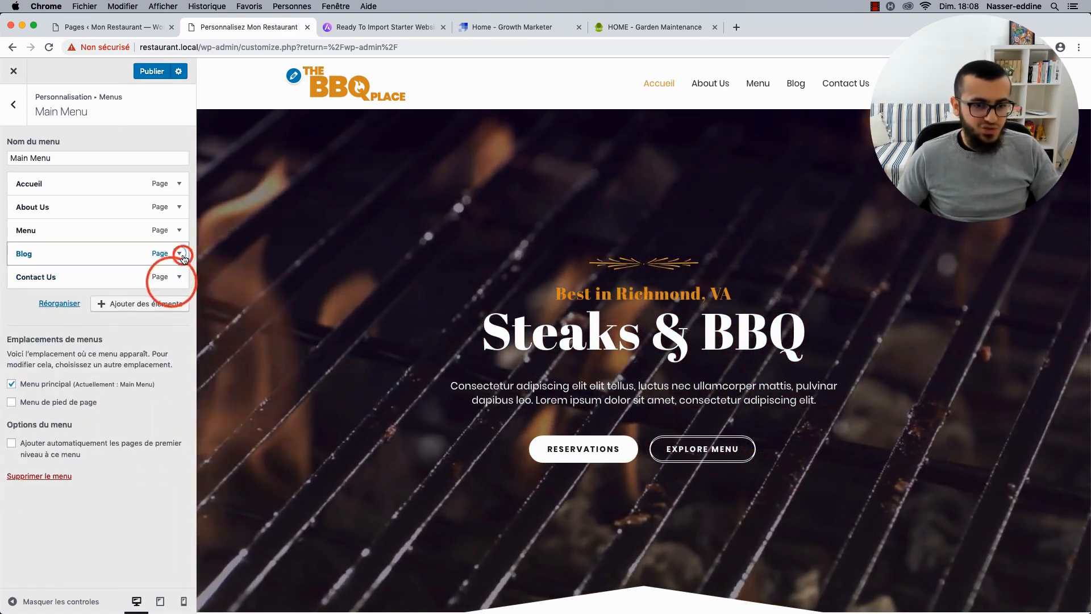
click(179, 253)
click(179, 253)
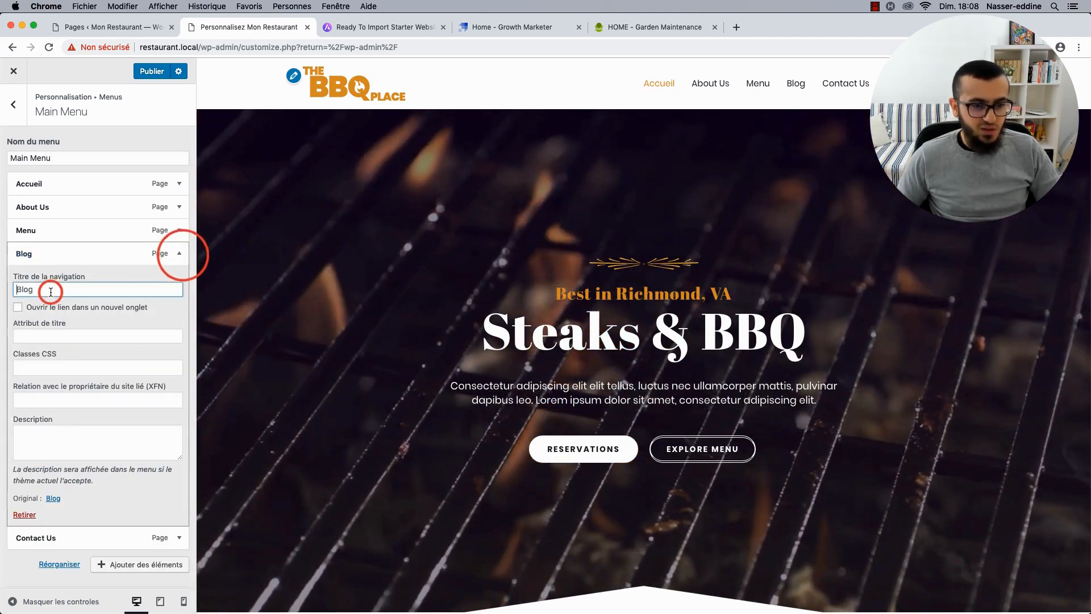
click(43, 289)
key(super+a)
text(f)
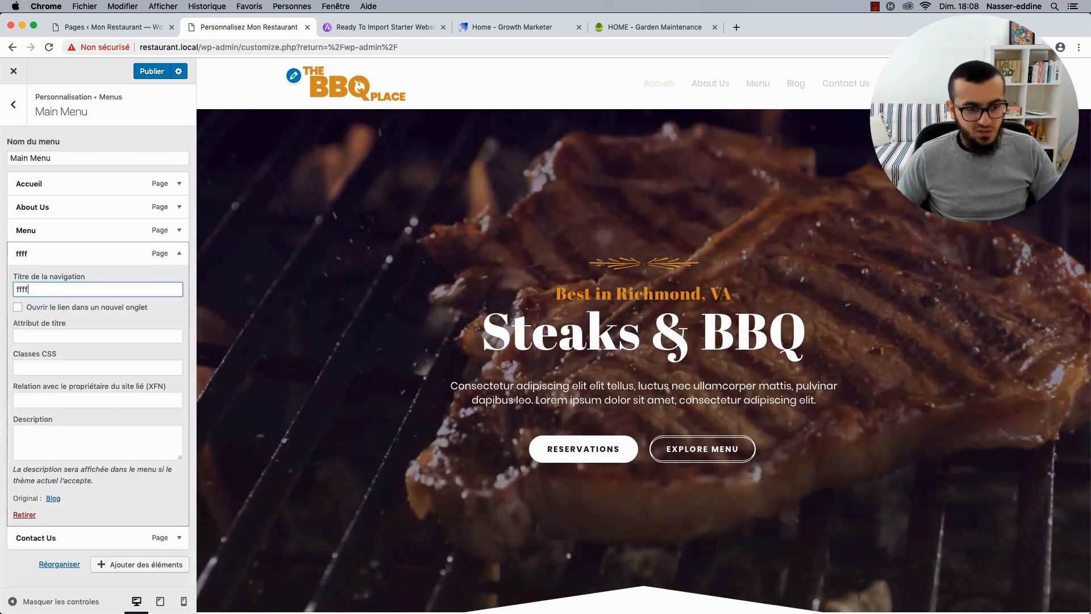
text(fff)
key(super+z)
click(177, 259)
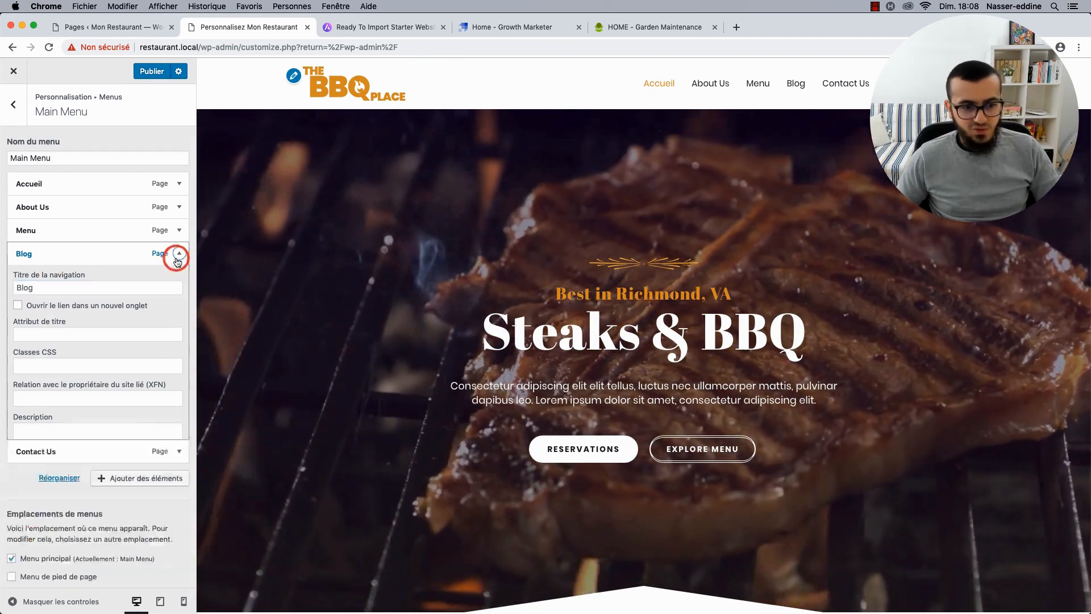
click(152, 79)
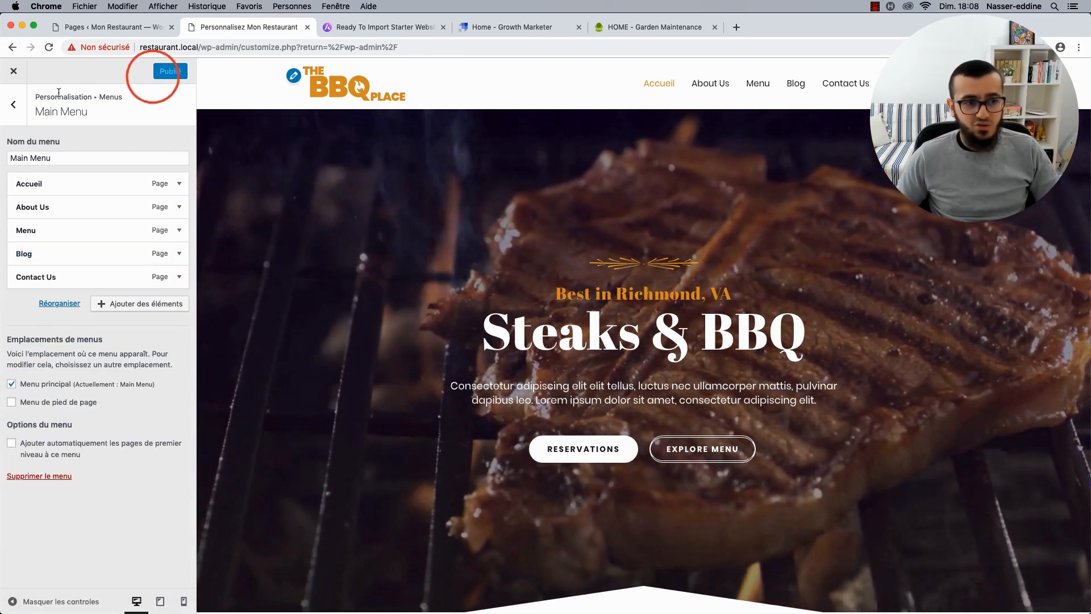
Back out of the Main Menu editor to the Customizer root, checking the Widgets section along the way.
click(13, 104)
click(14, 107)
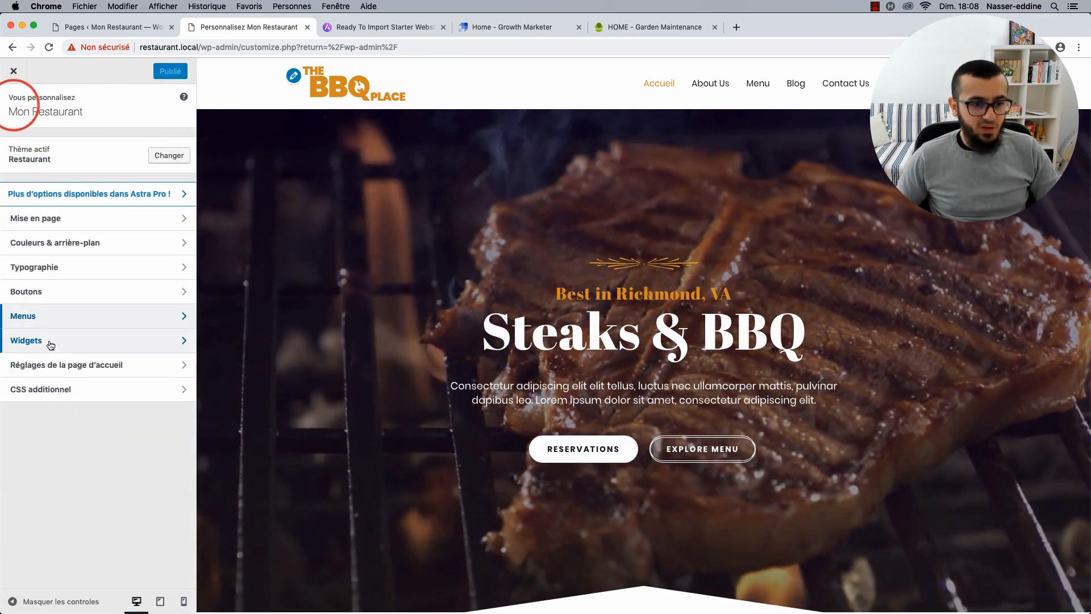
click(55, 348)
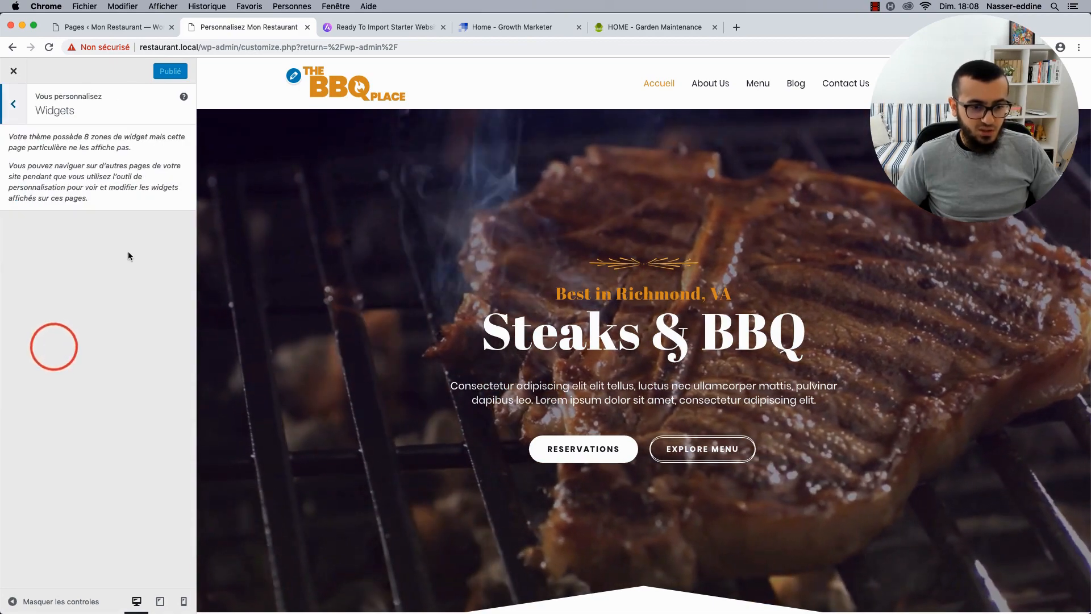
click(16, 104)
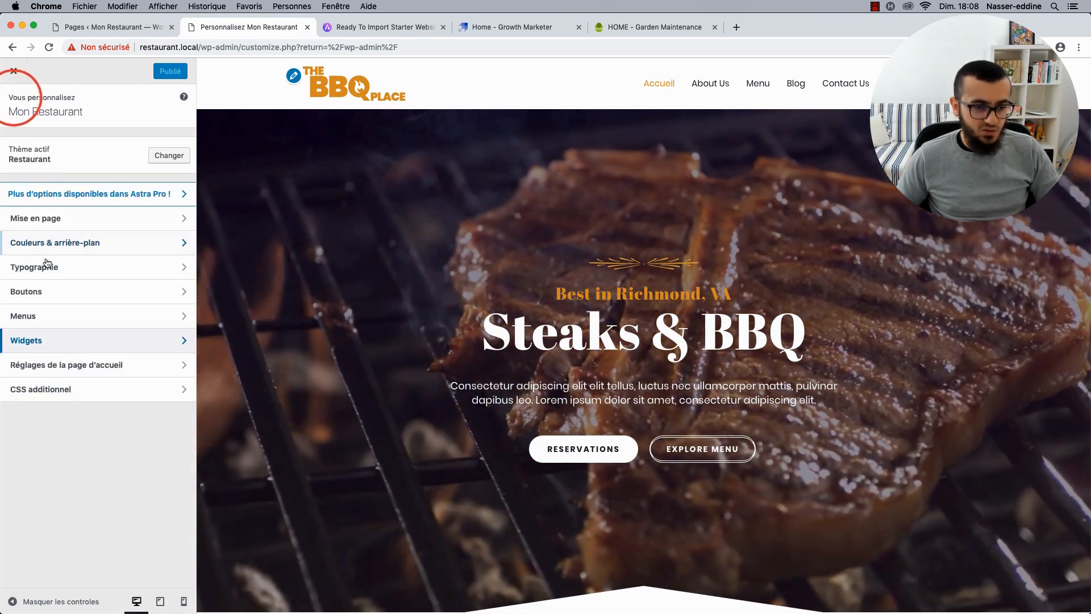
click(60, 351)
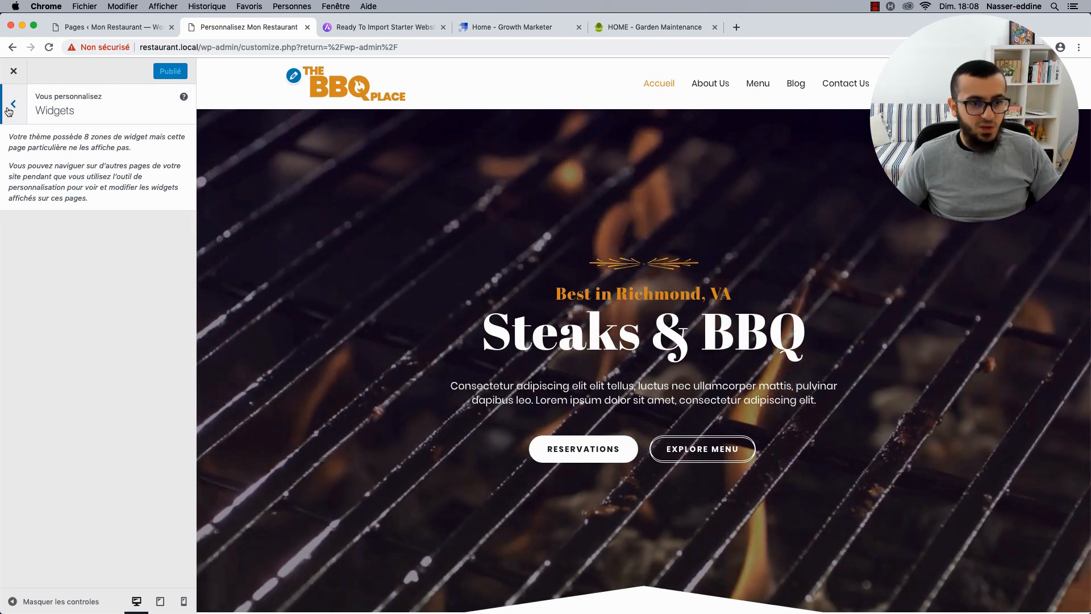
click(10, 108)
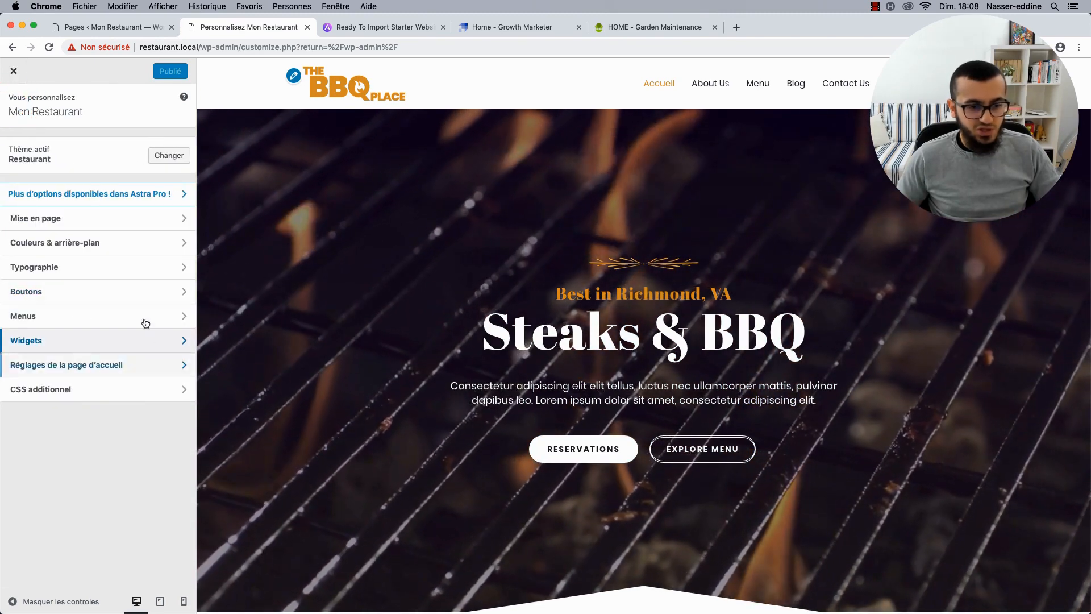
click(79, 341)
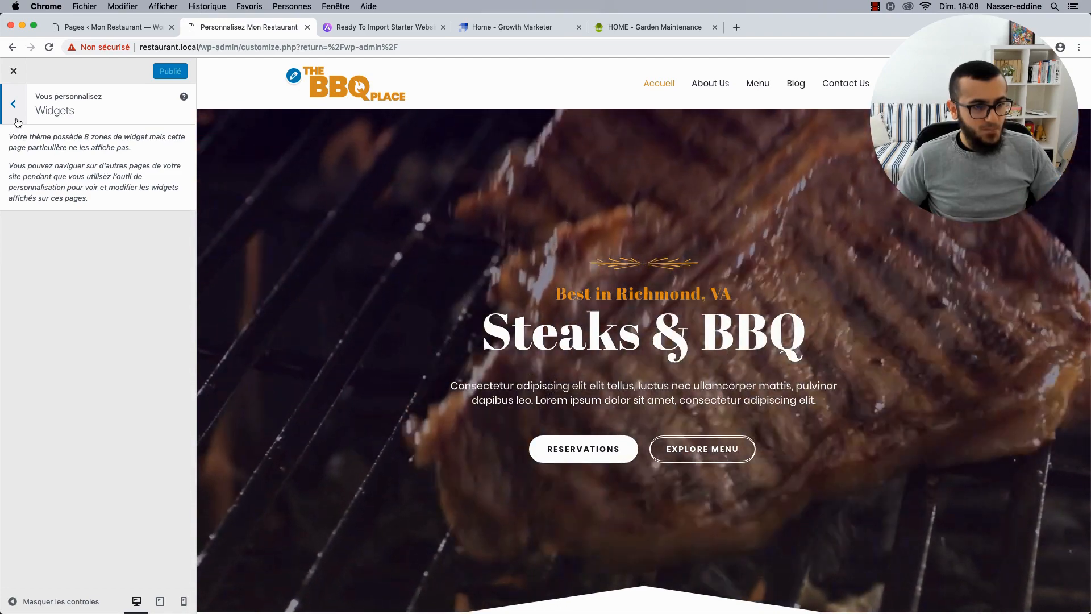
click(12, 105)
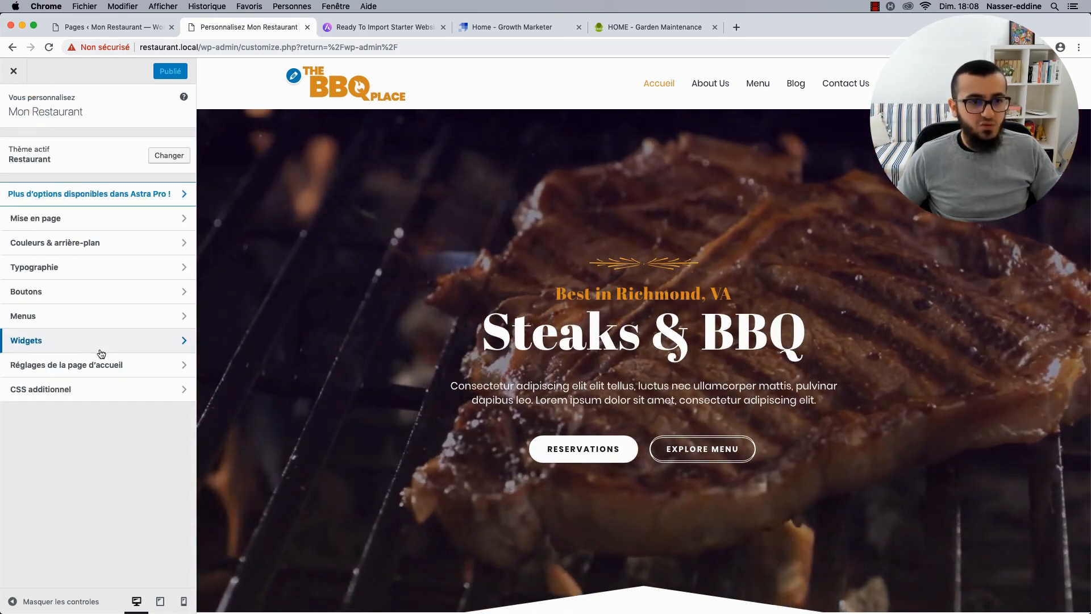
Open the homepage settings, view the posts page options, and preview the Blog page.
click(91, 367)
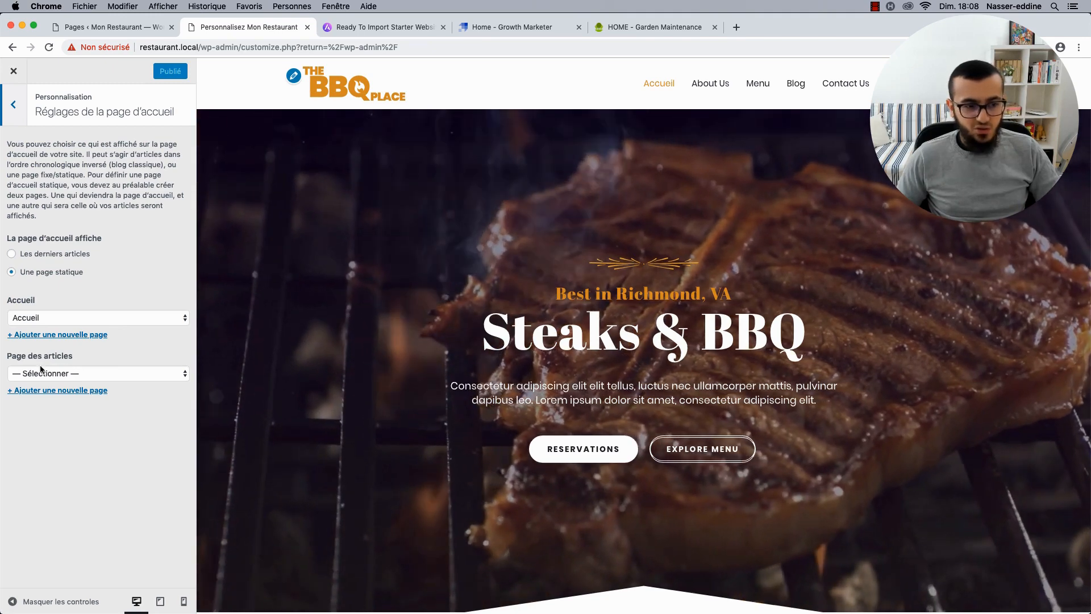
click(84, 371)
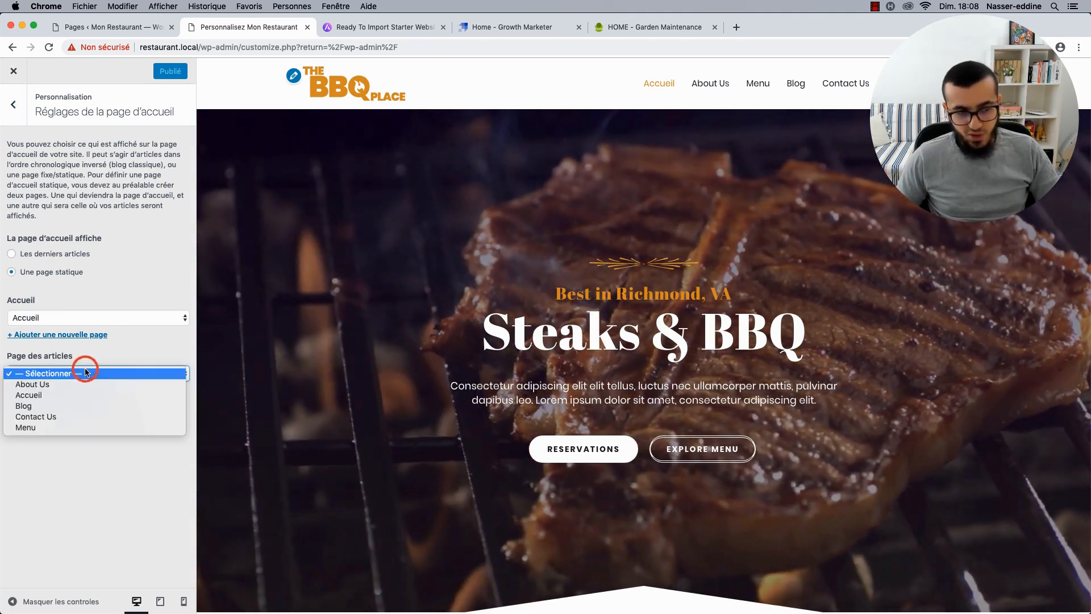
click(72, 469)
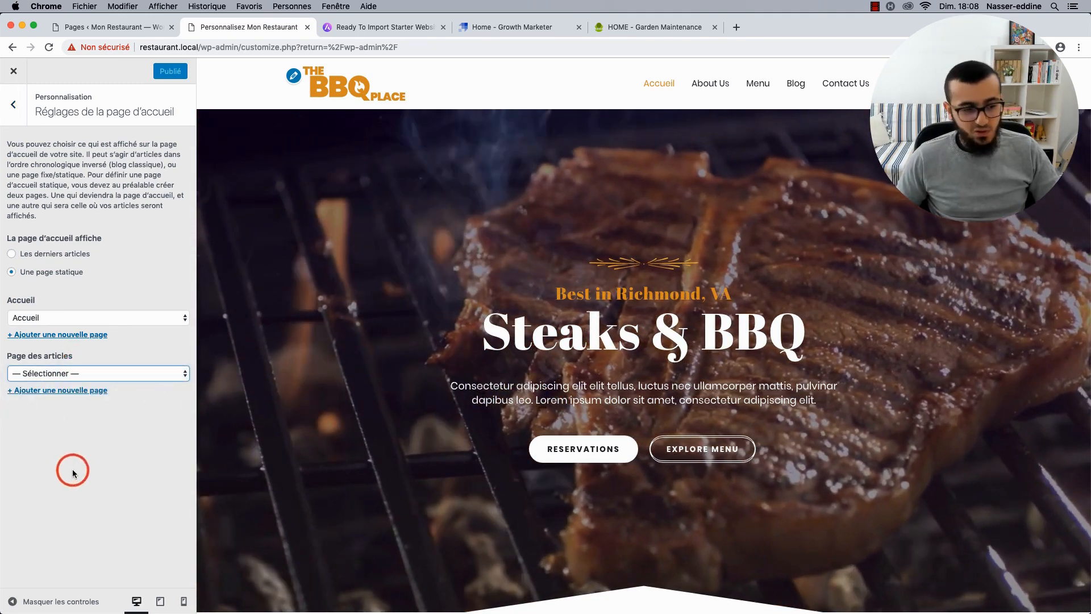
click(784, 84)
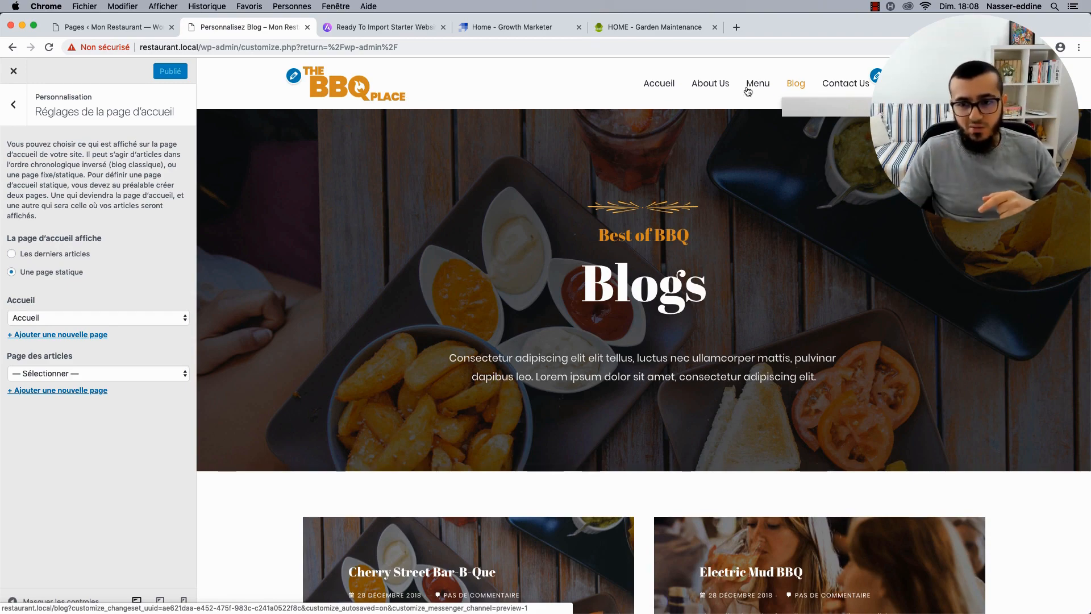
scroll(521, 259, down, 15)
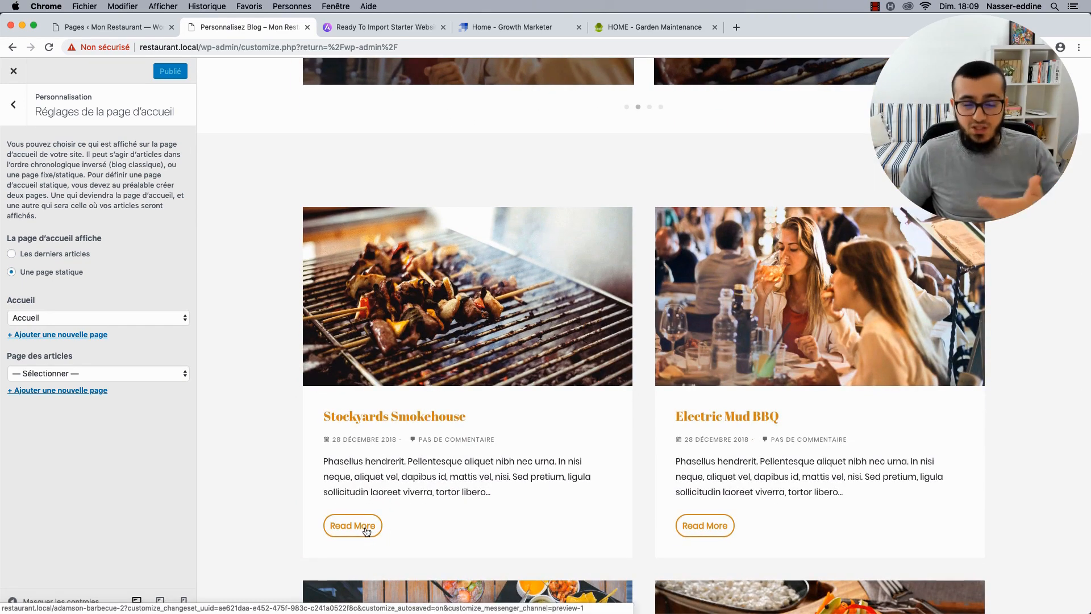
Try assigning Blog as the Page des articles.
click(40, 378)
click(41, 409)
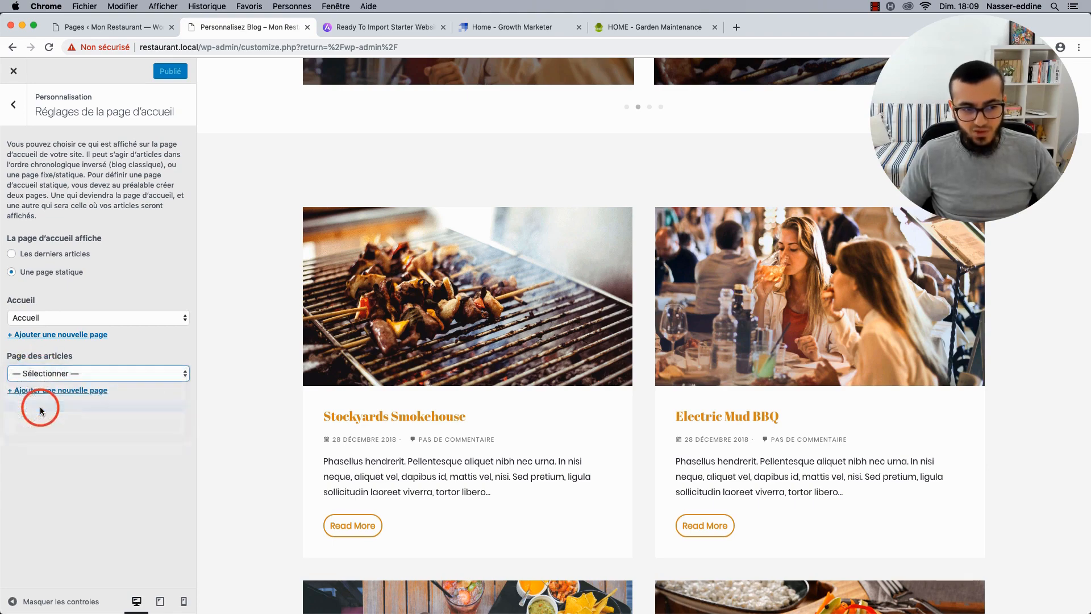
scroll(383, 325, up, 10)
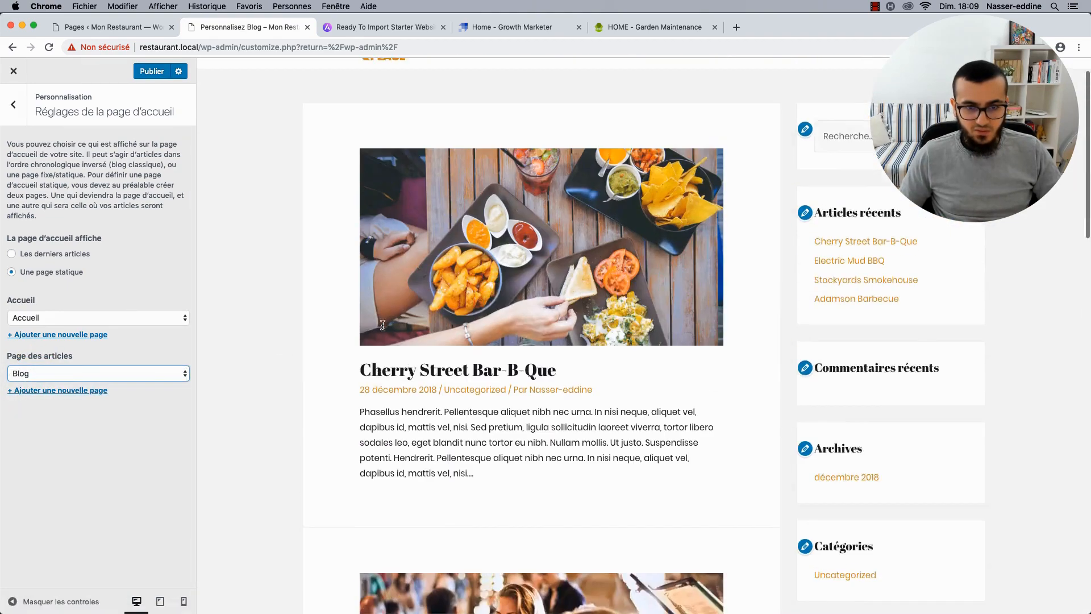
scroll(383, 325, up, 2)
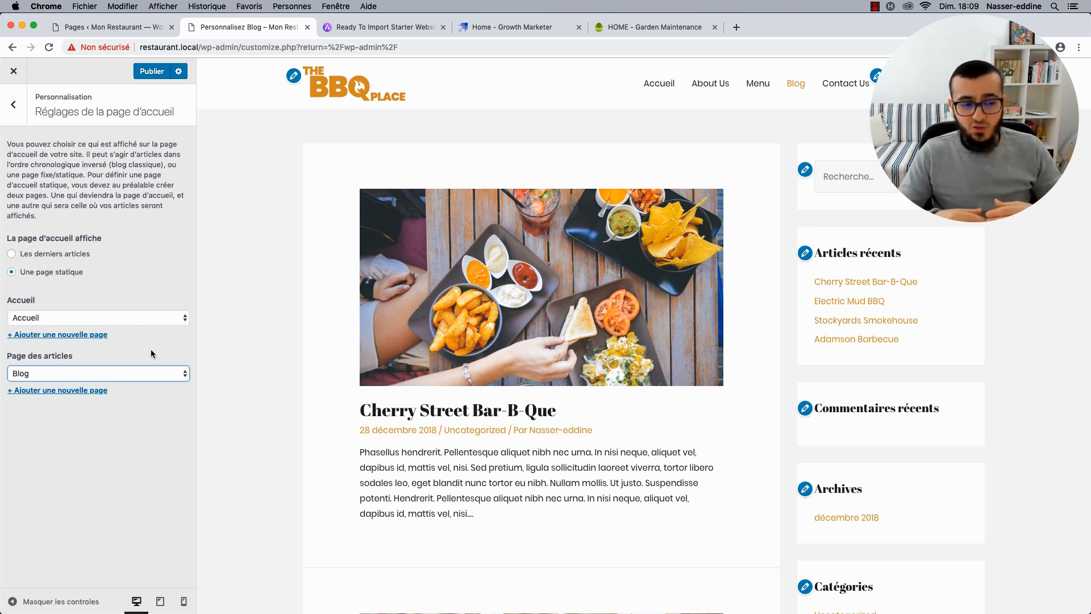
Reset Page des articles to '— Sélectionner —' and publish the homepage settings.
click(137, 371)
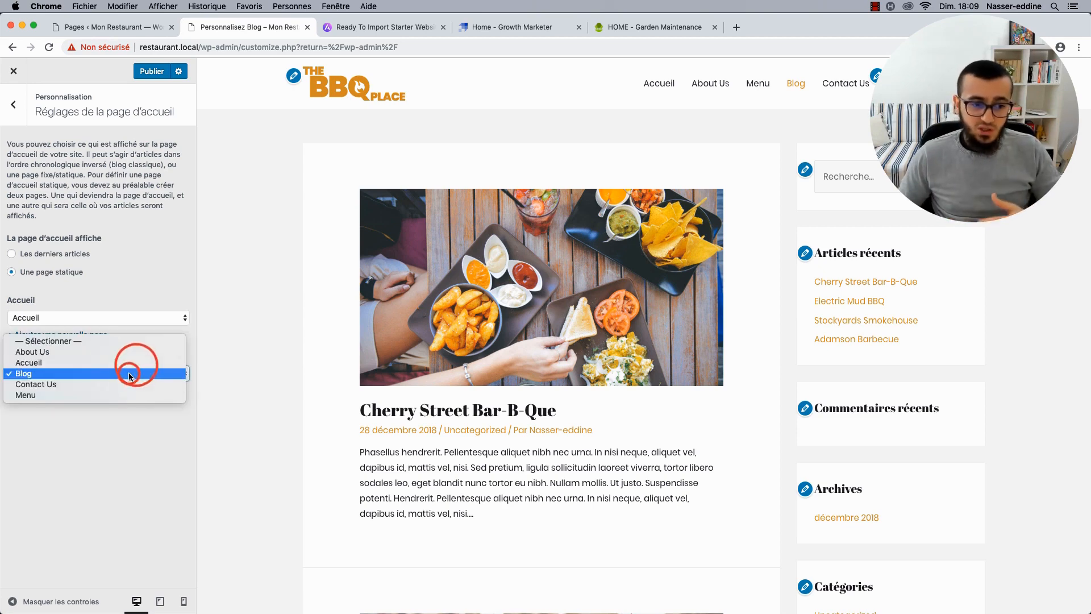
click(78, 342)
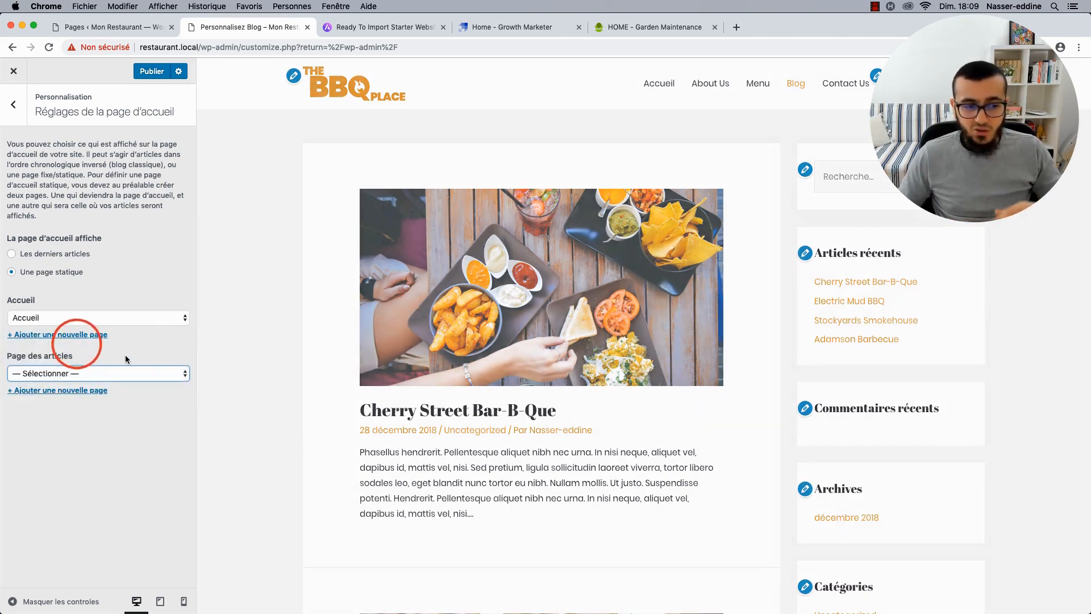
scroll(463, 294, down, 20)
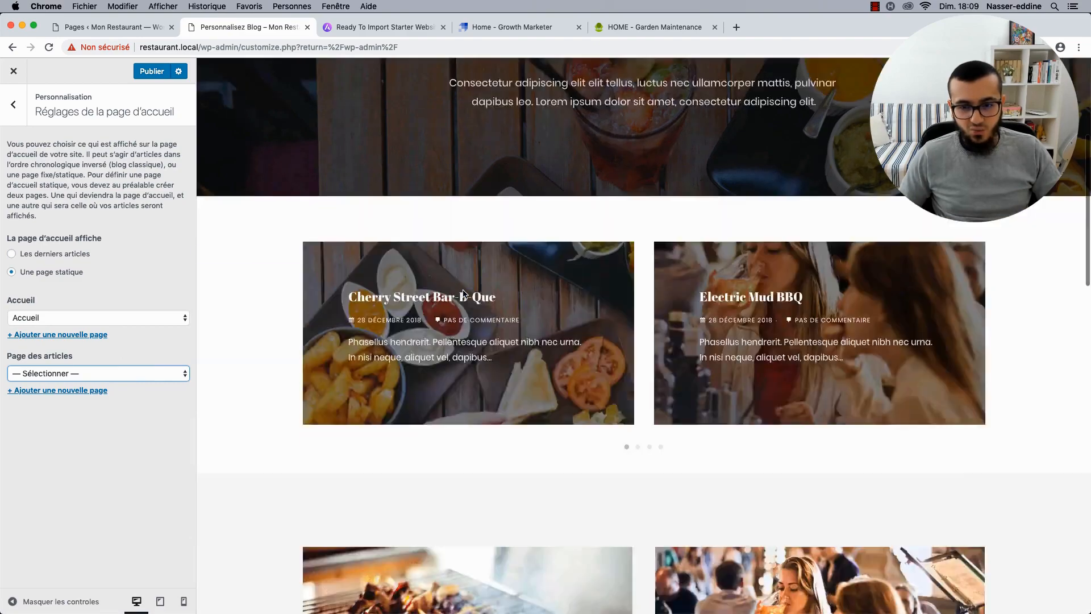
scroll(462, 292, up, 16)
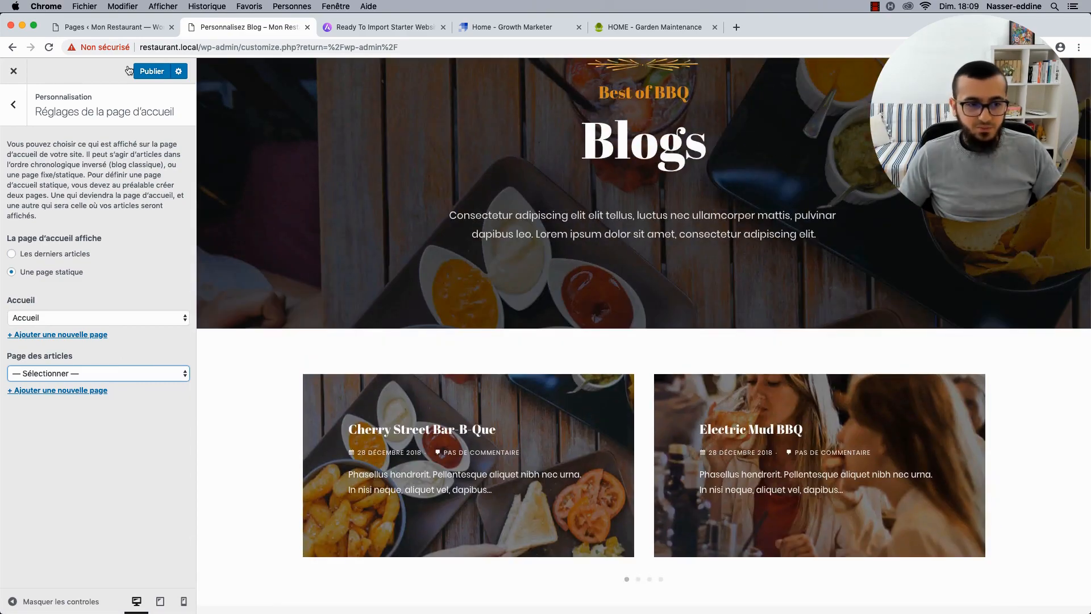
click(153, 72)
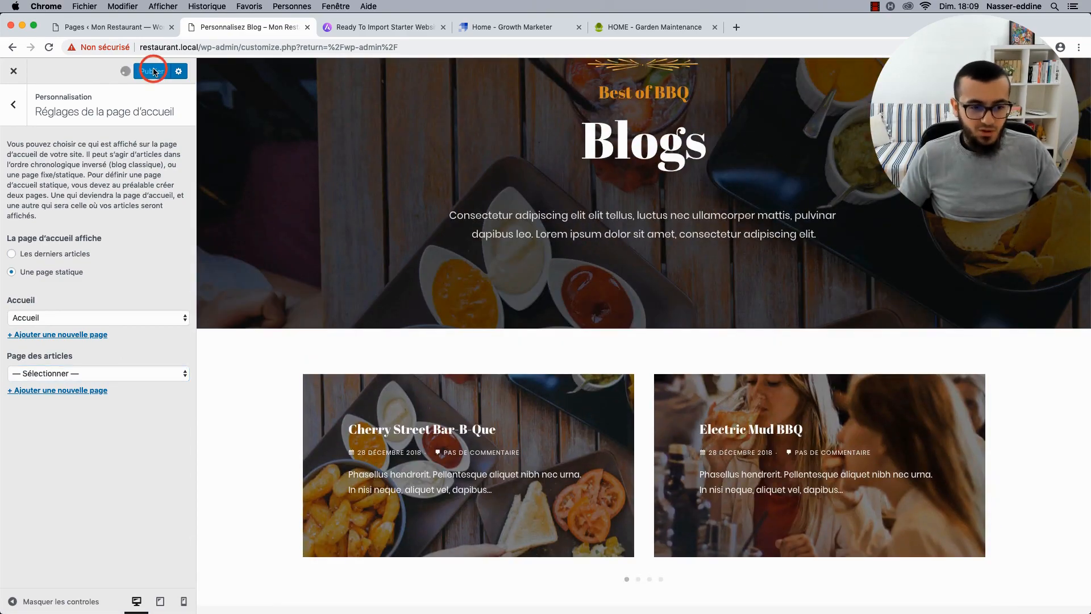
click(25, 104)
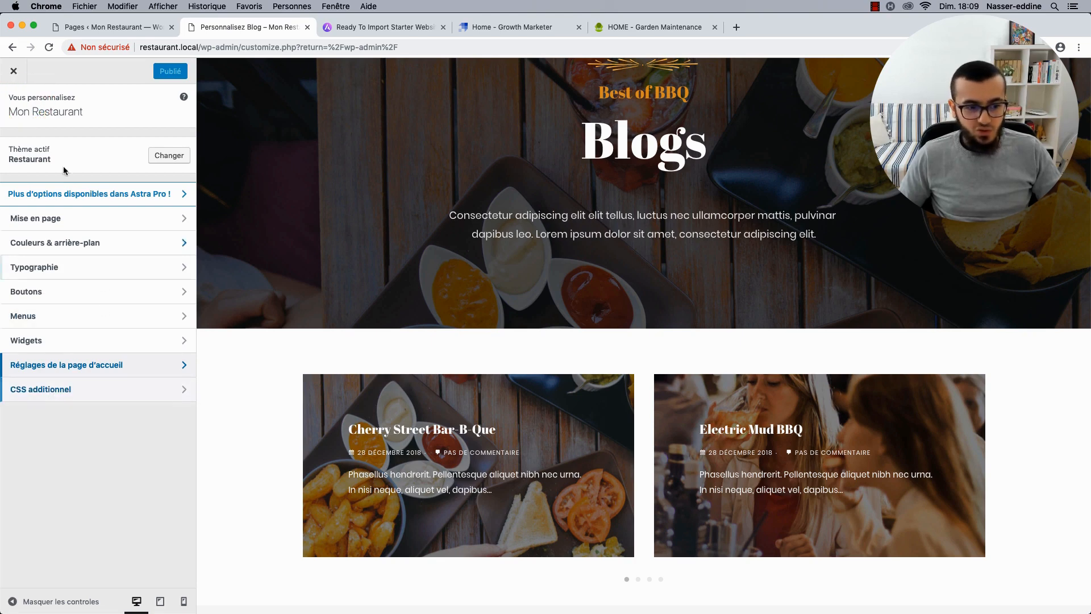
Look at the empty CSS additionnel editor without adding code, then exit the Customizer.
click(51, 390)
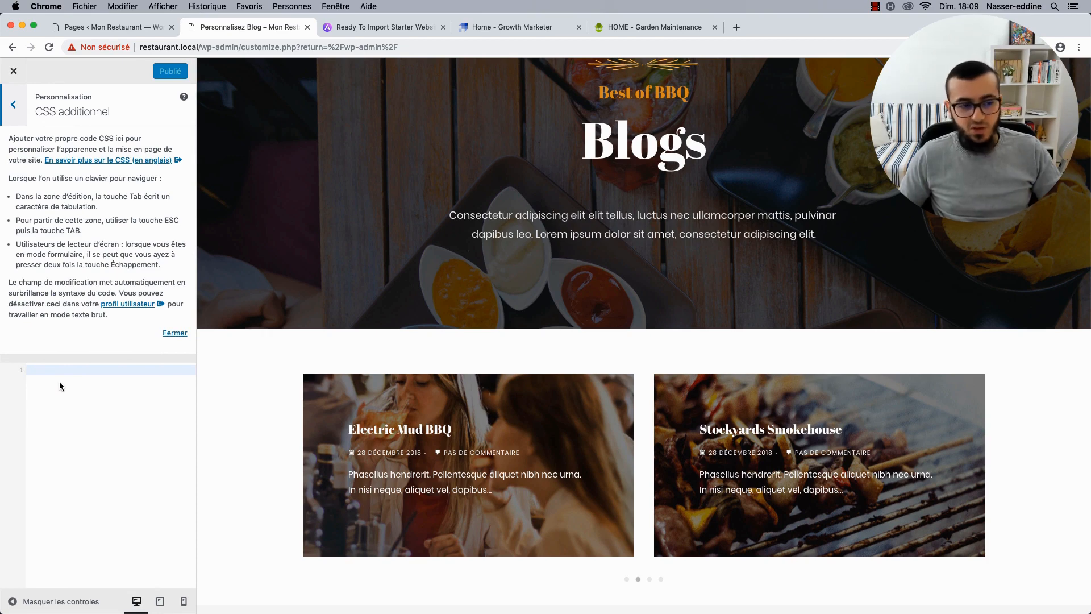
click(53, 371)
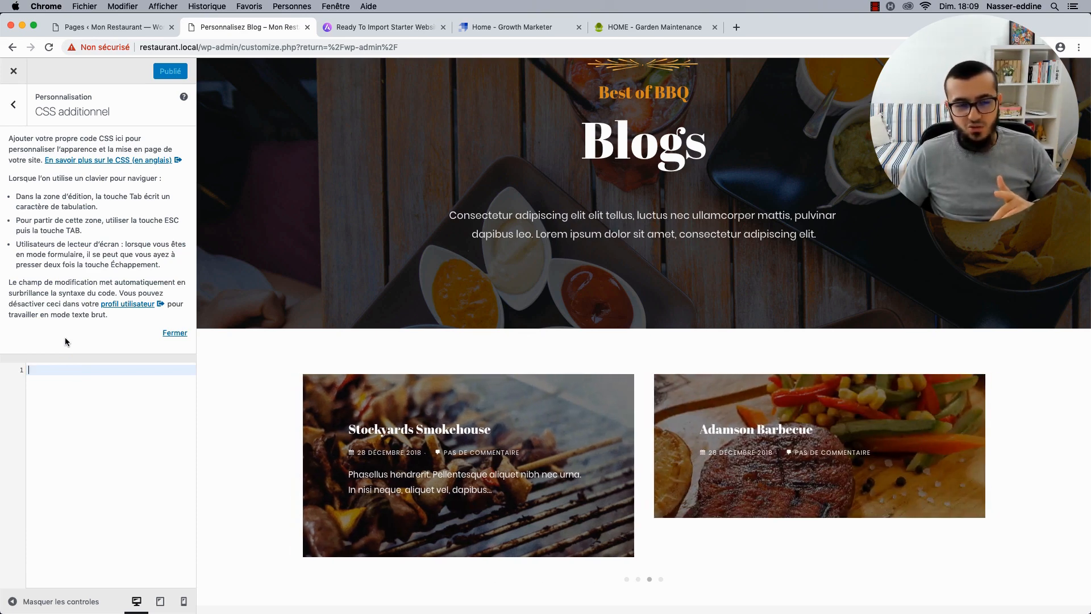
click(13, 104)
click(14, 71)
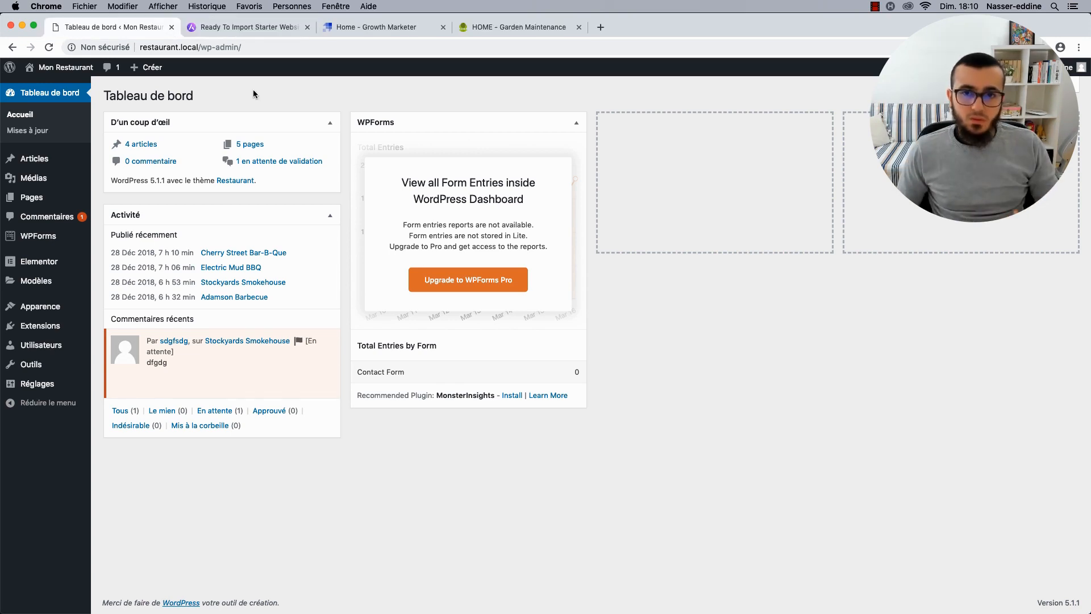
Go to Tableau de bord and open the Pages list from the admin sidebar.
mouse_move(52, 189)
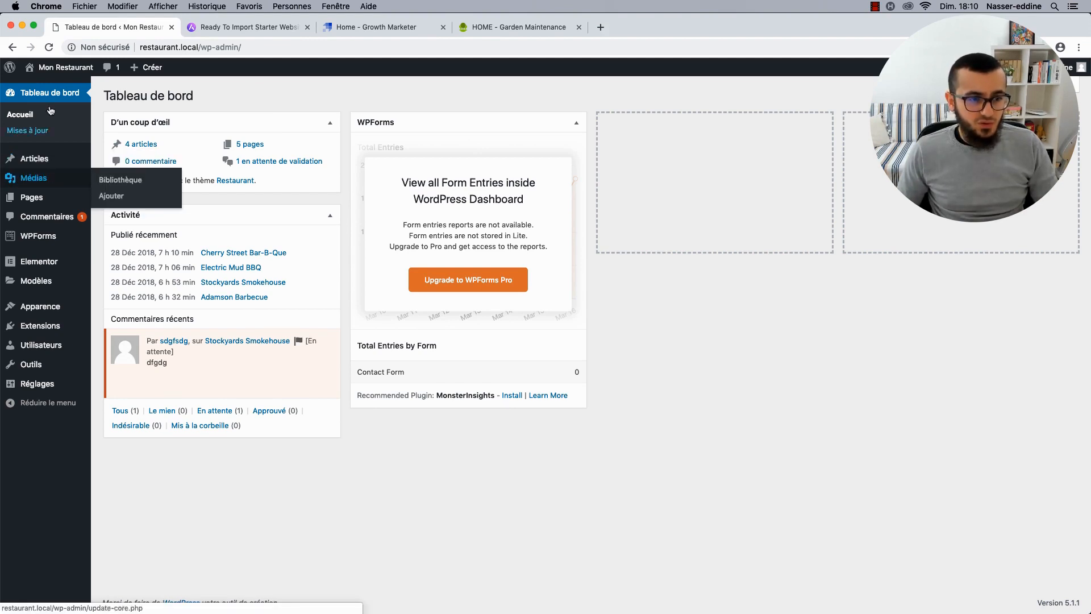
mouse_move(76, 74)
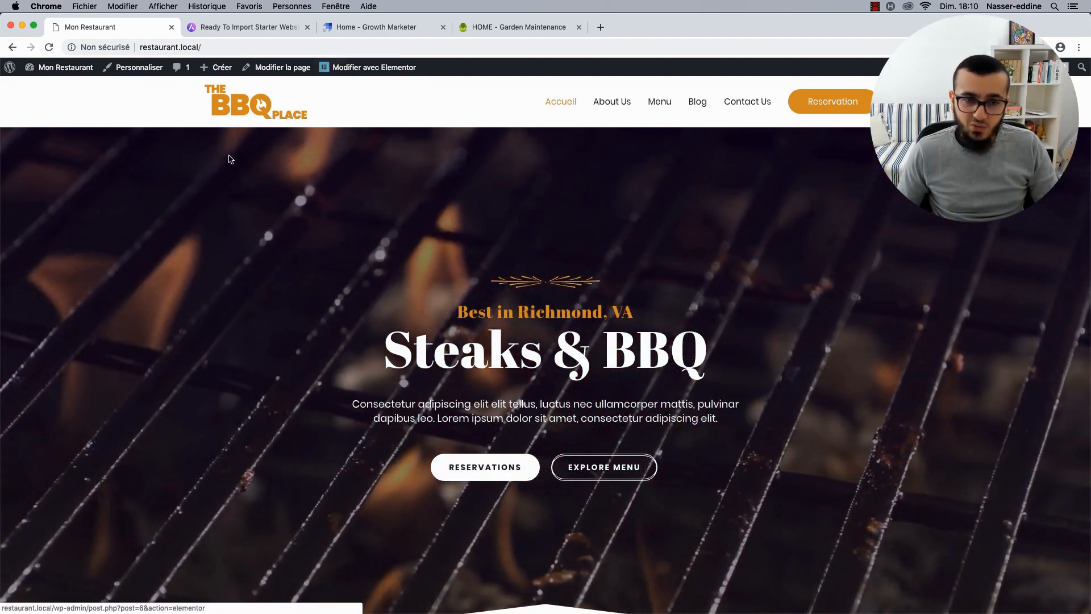
mouse_move(63, 70)
click(63, 91)
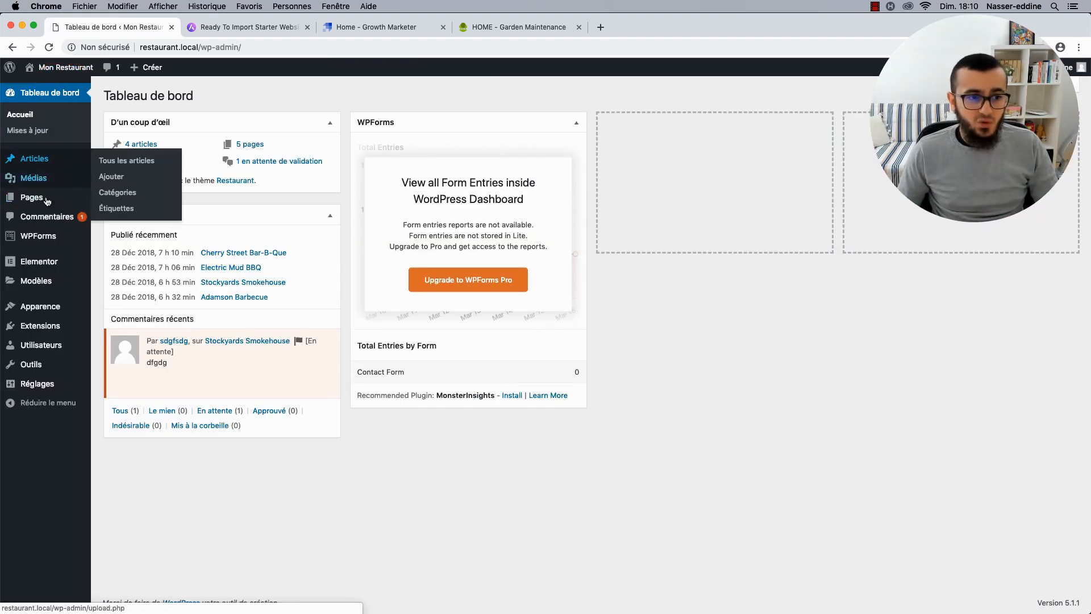
click(46, 200)
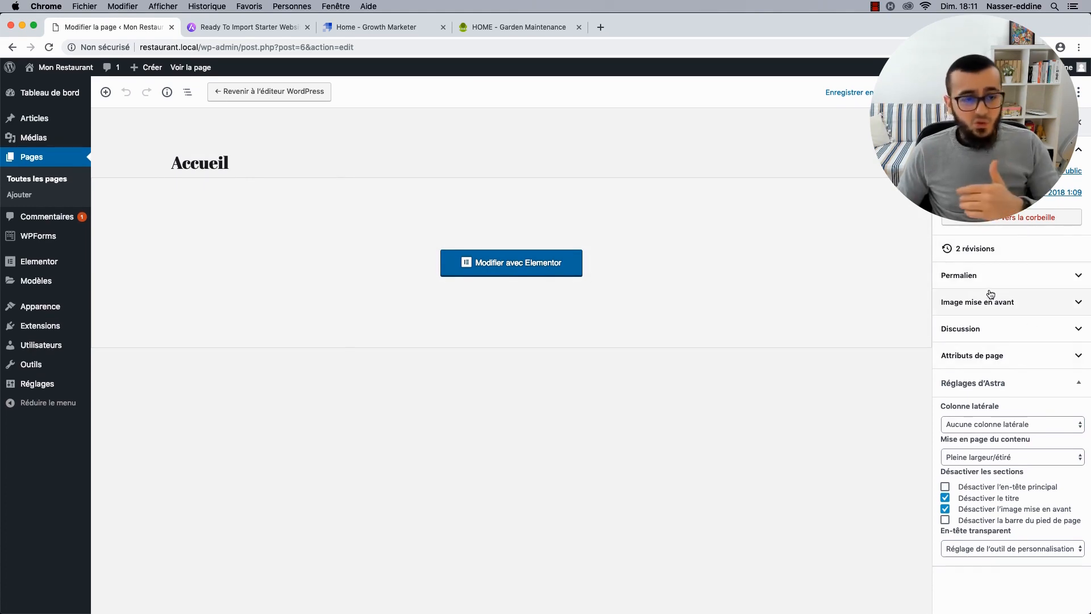
Set Astra's En-tête transparent to Enabled for the Accueil page and view the live page.
click(1018, 277)
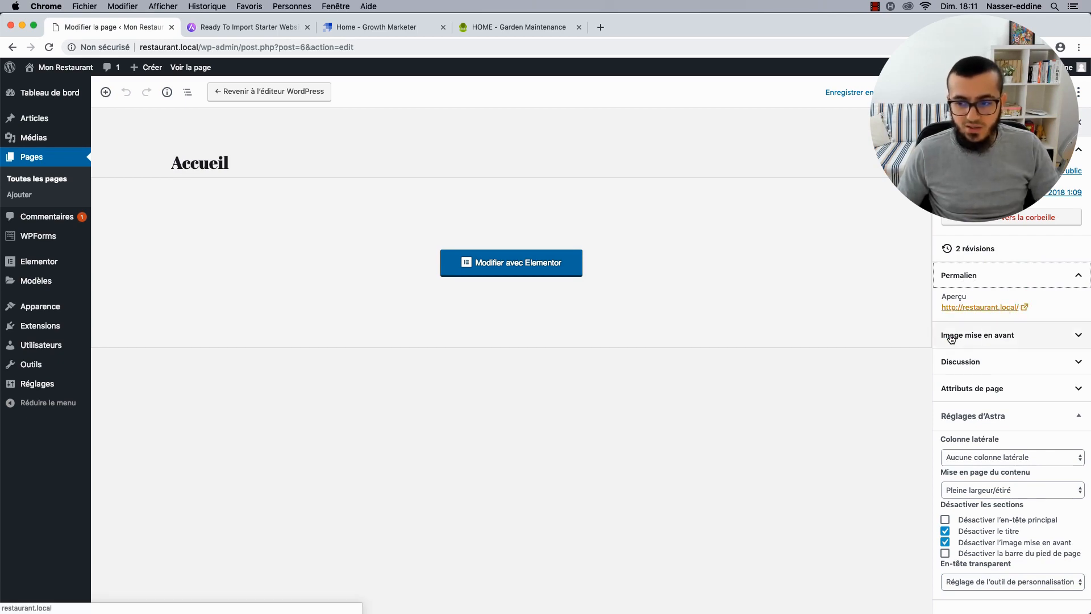
click(1041, 339)
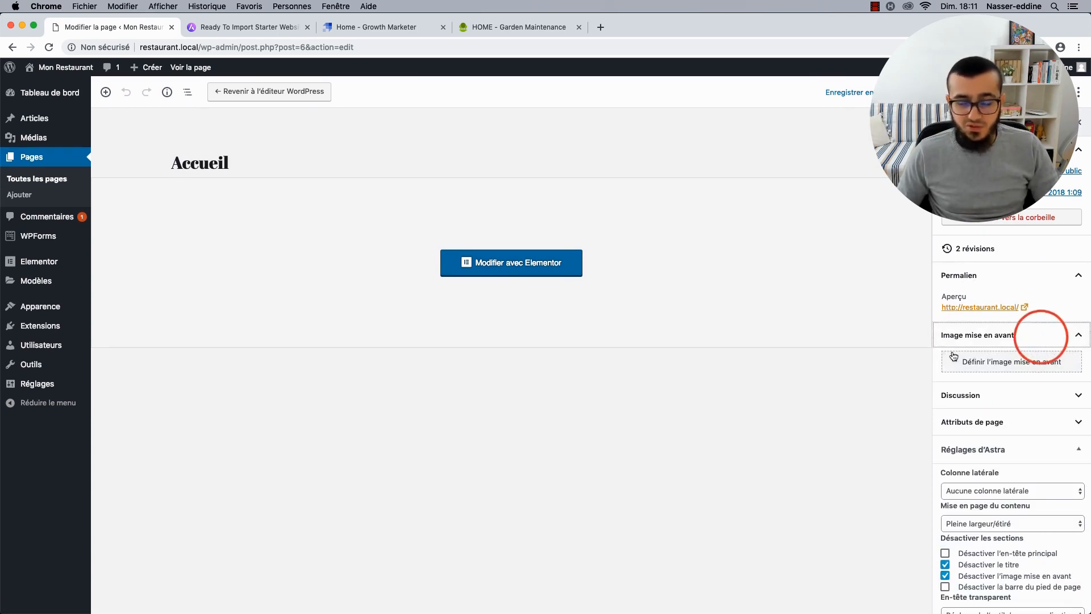
click(980, 335)
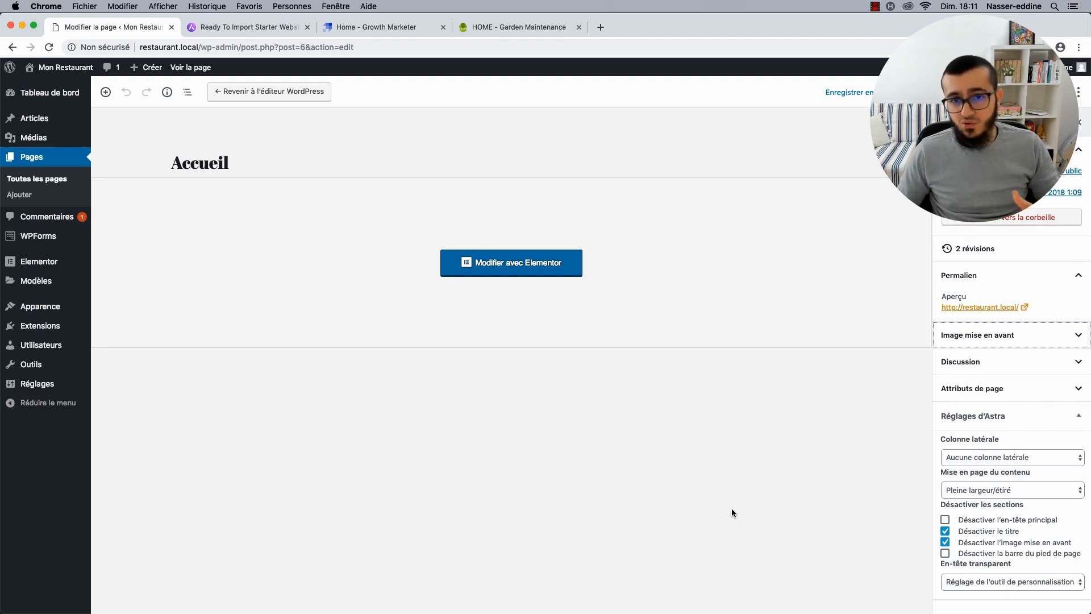
click(989, 581)
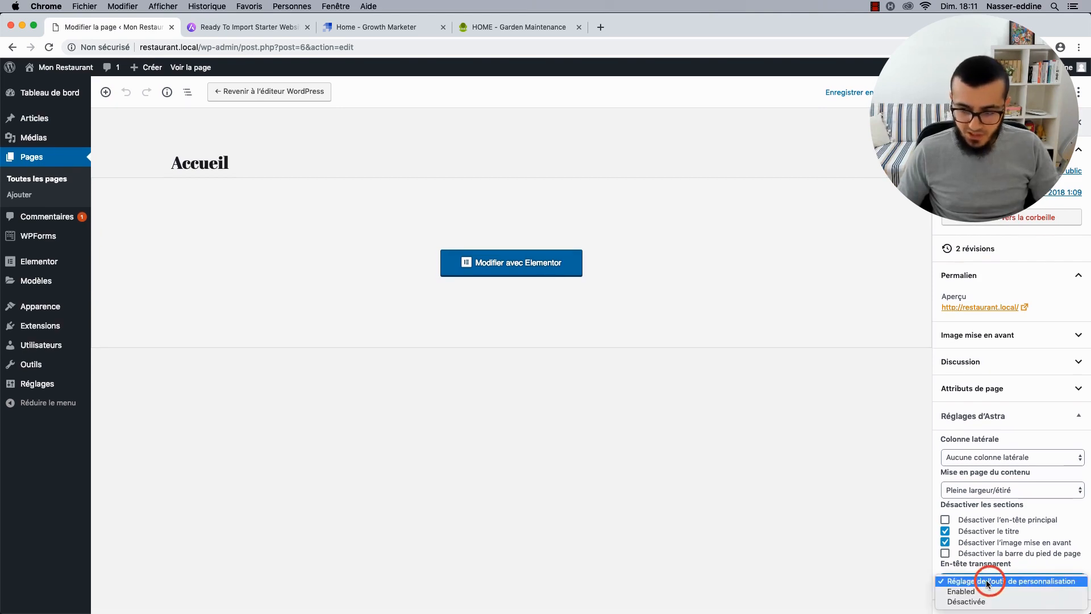
click(974, 591)
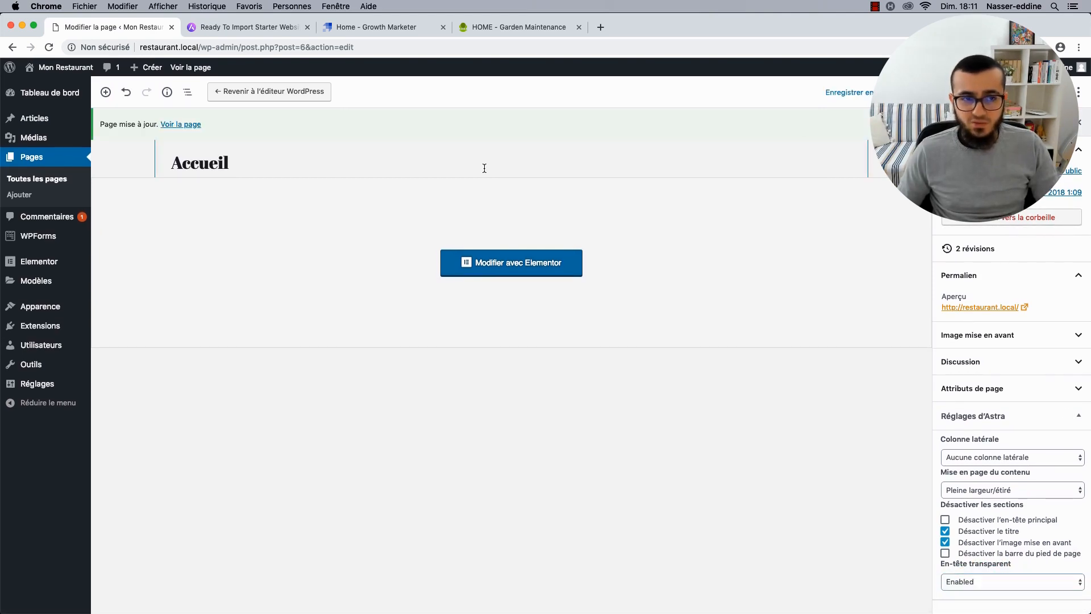
click(181, 124)
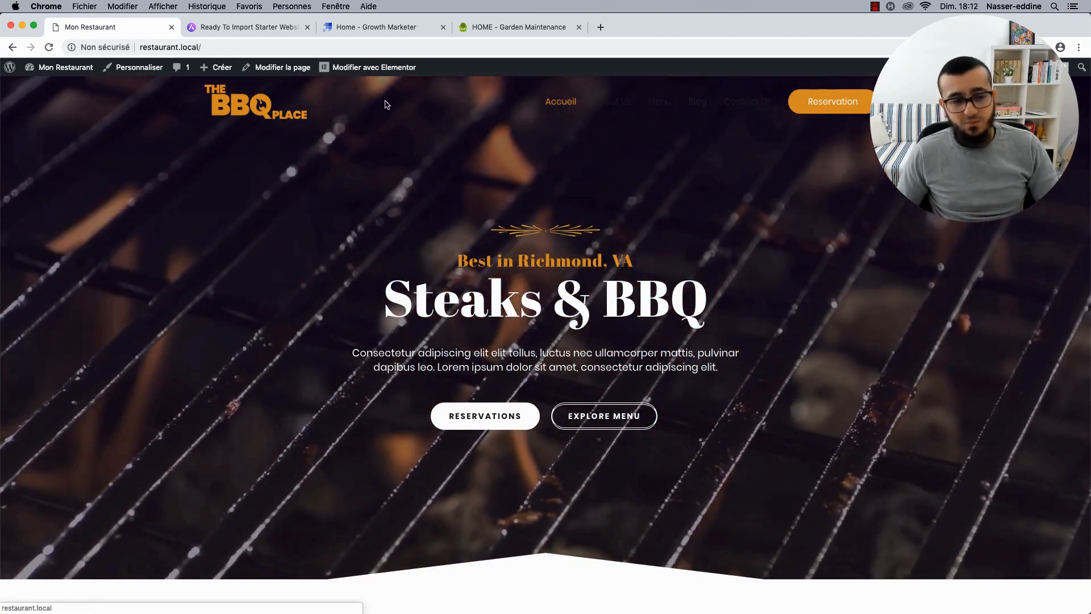
From the live site, open Personnaliser and review Identité du site, En-tête principal and En-tête transparent settings.
click(137, 68)
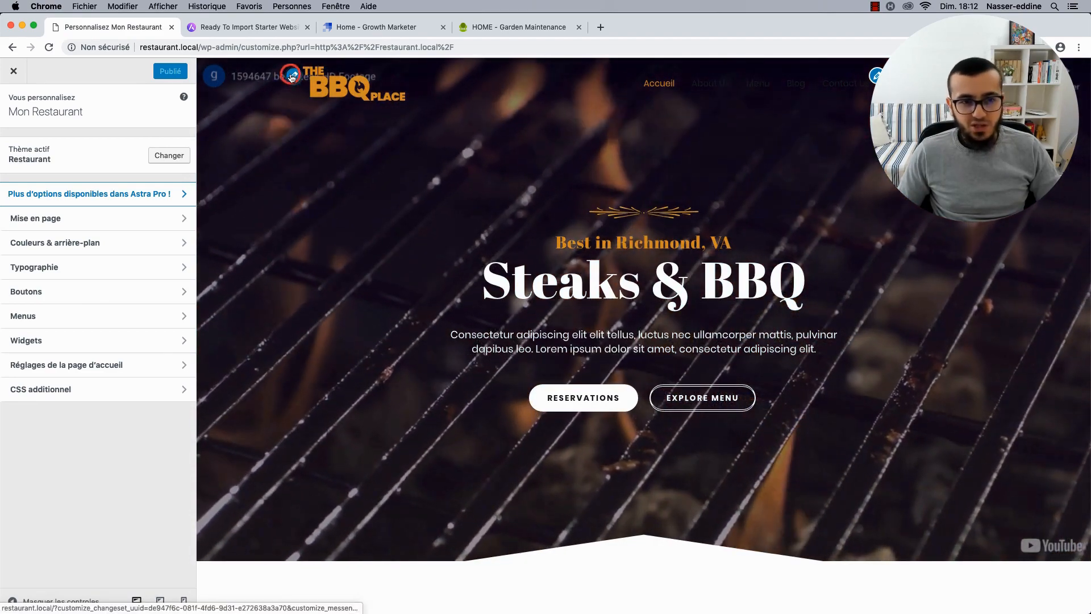
click(293, 77)
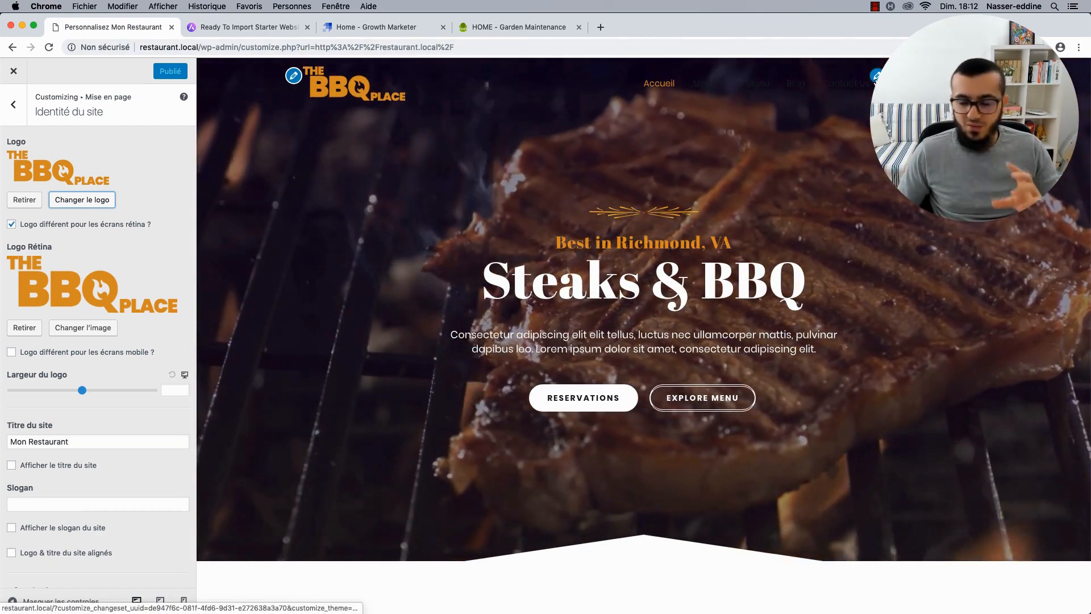
click(875, 76)
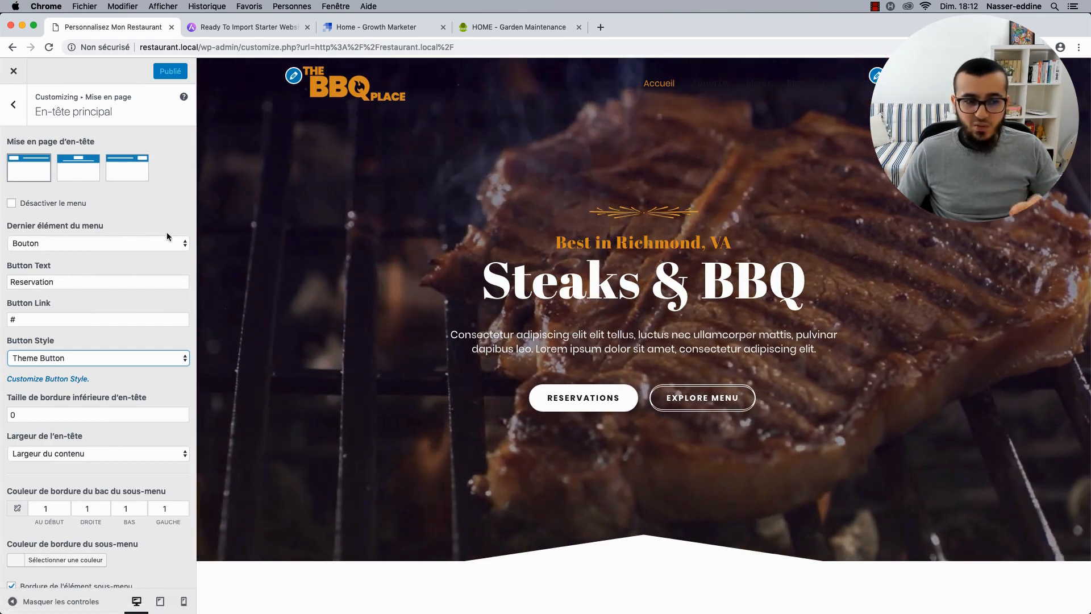
scroll(154, 197, down, 5)
scroll(154, 197, up, 5)
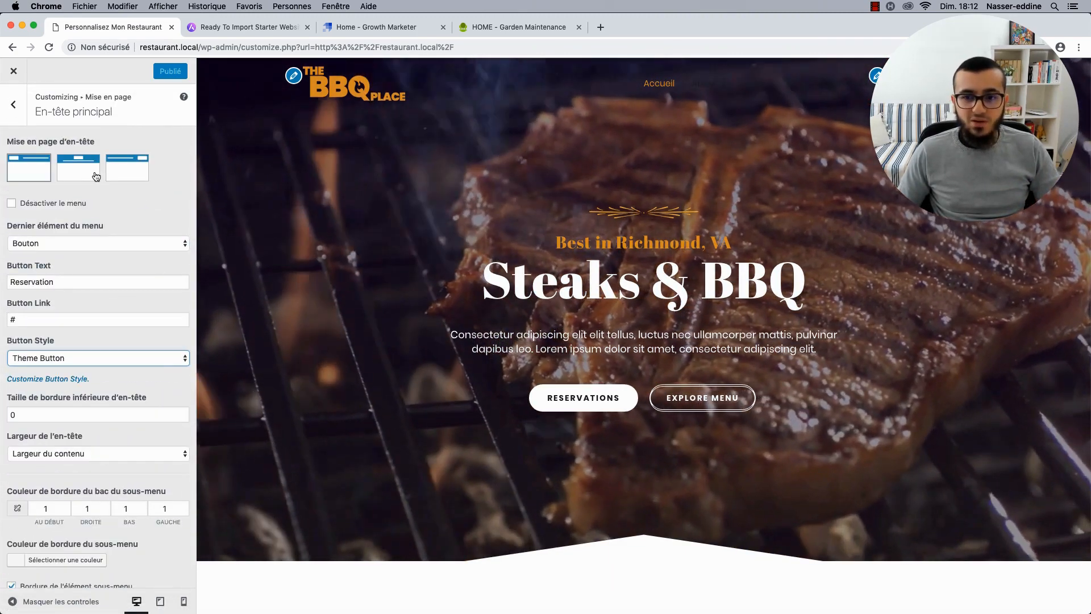
click(13, 105)
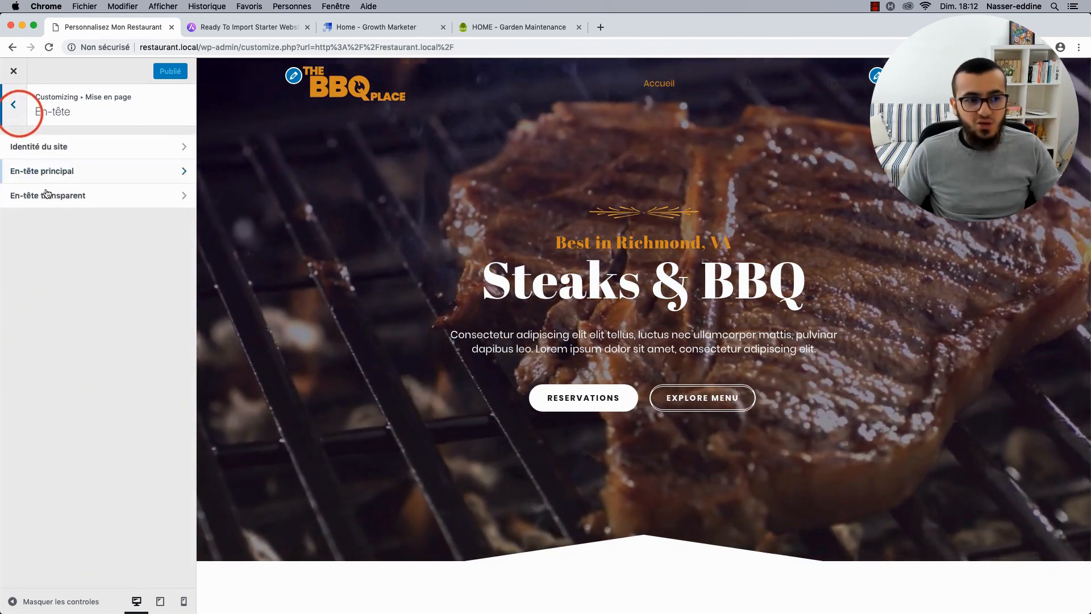
click(50, 198)
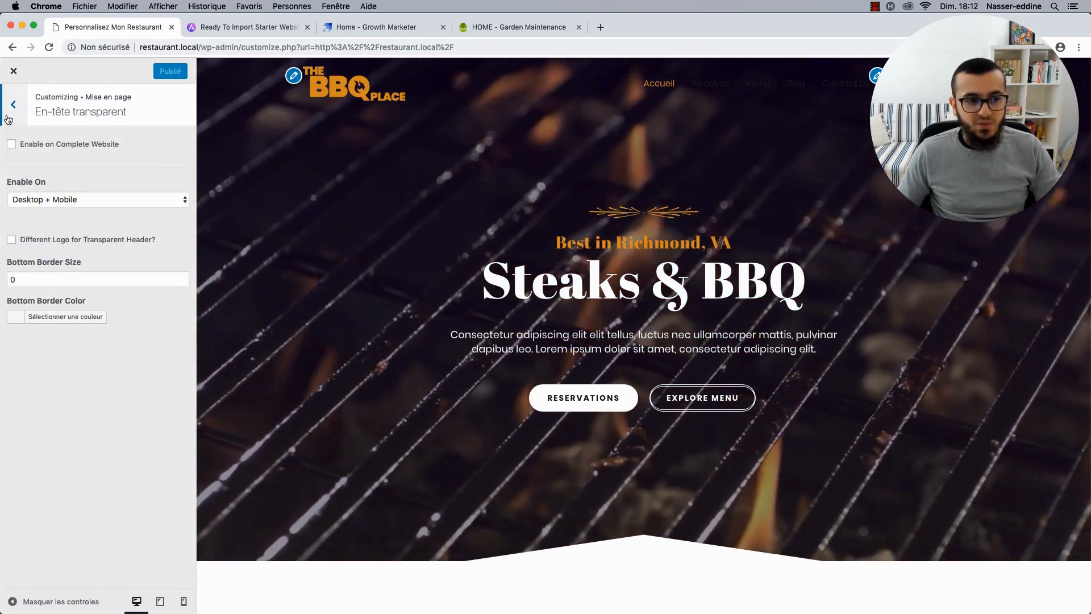
click(8, 117)
click(10, 106)
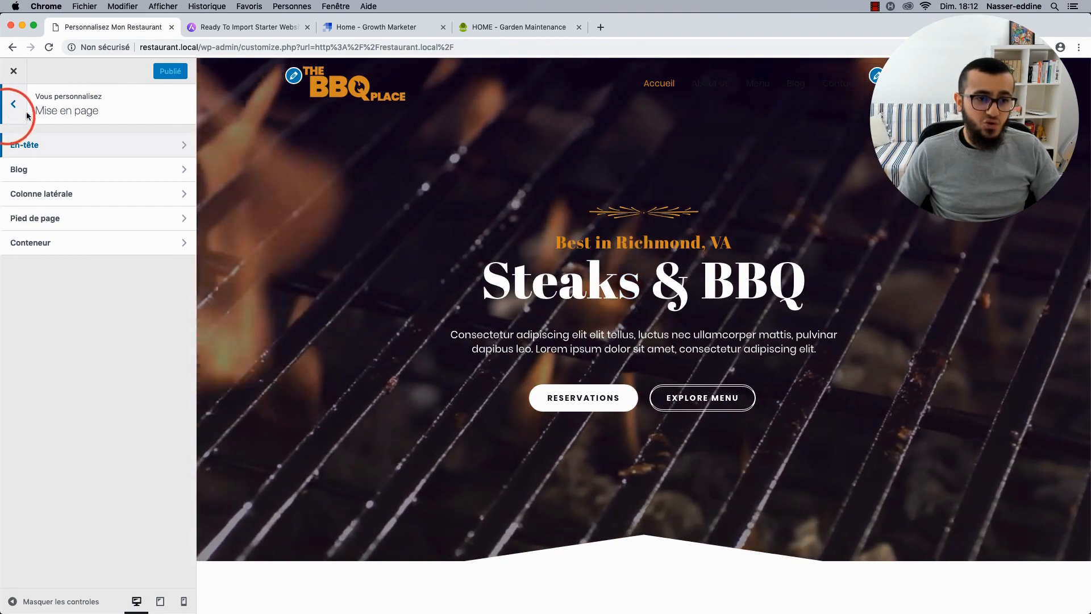
click(13, 104)
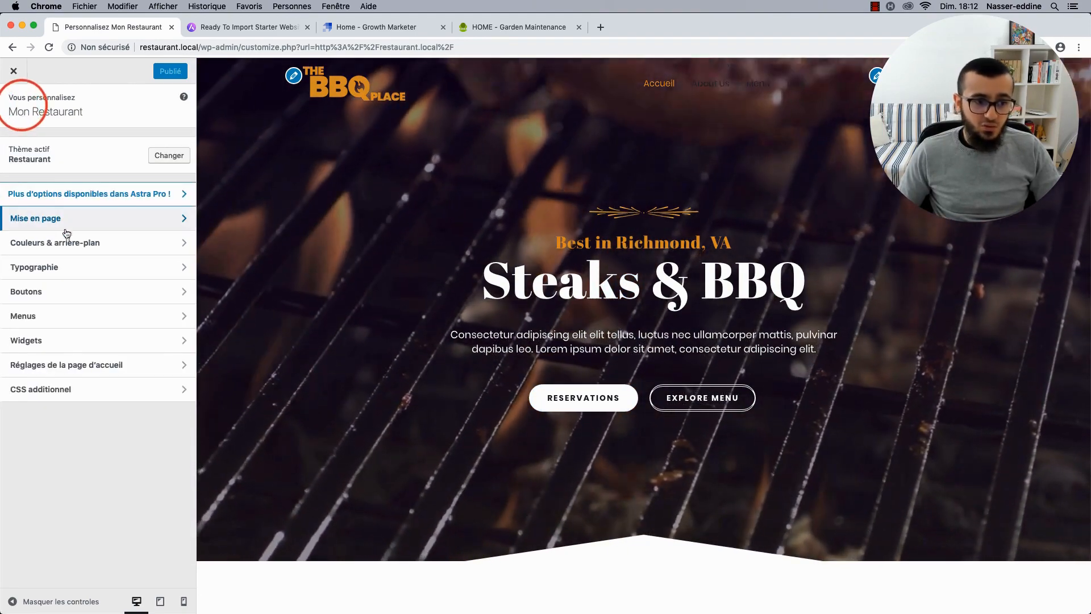
In Couleurs & arrière-plan > En-tête transparent, make the menu link text white.
click(62, 243)
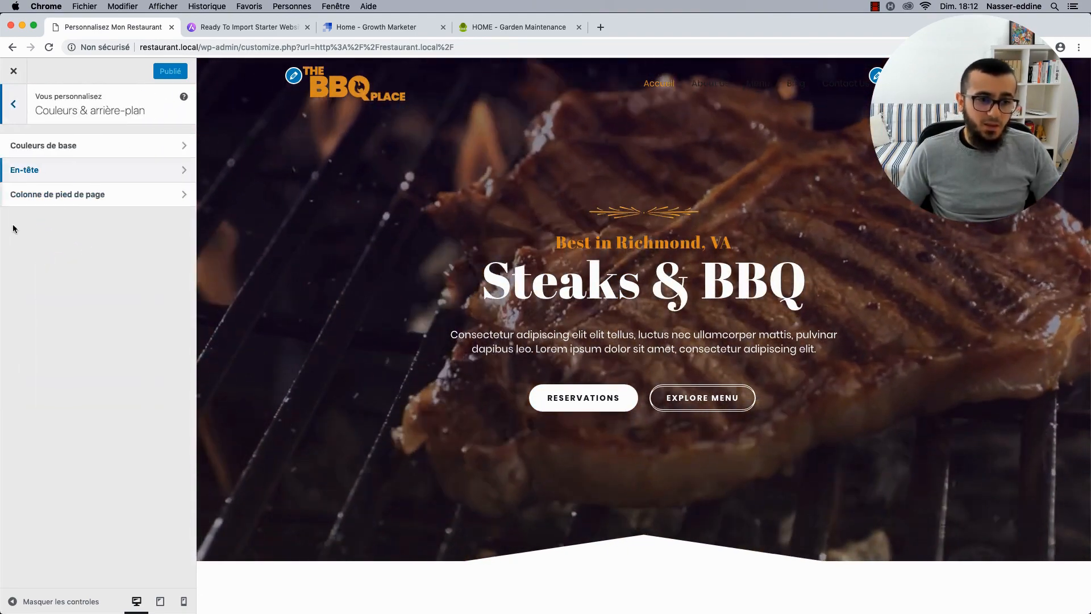
click(72, 174)
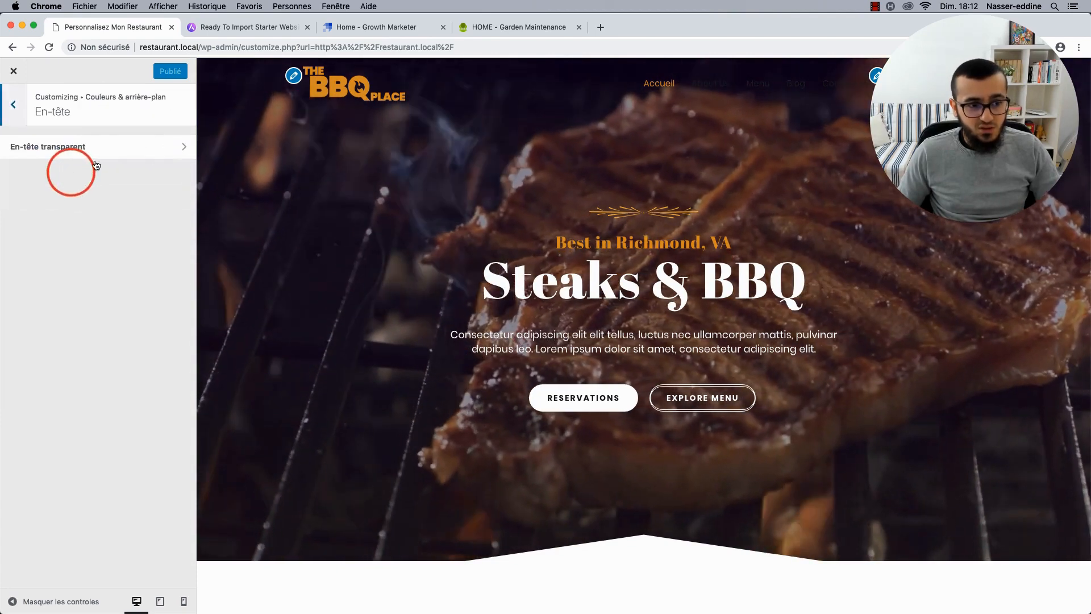
click(122, 146)
scroll(103, 259, down, 2)
click(73, 242)
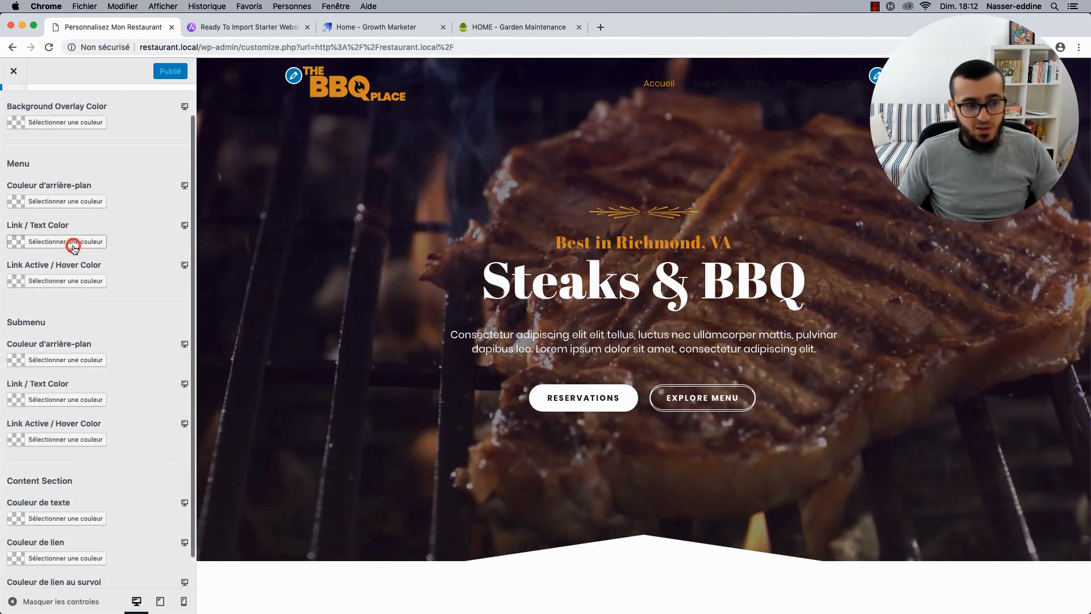
click(32, 382)
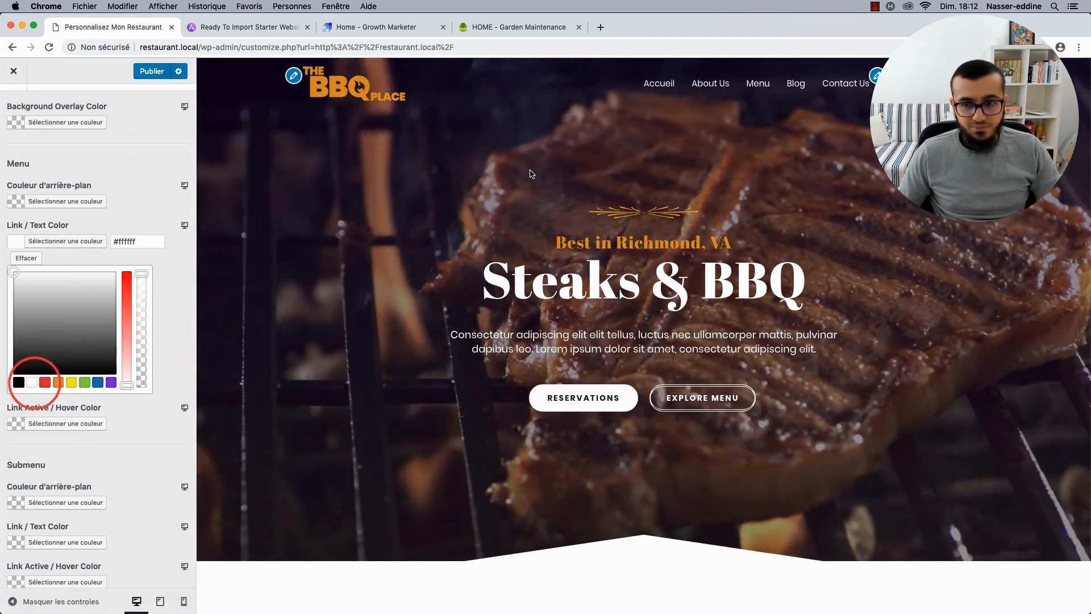
click(65, 242)
Pick an orange swatch for the active and hover menu link colour.
click(57, 279)
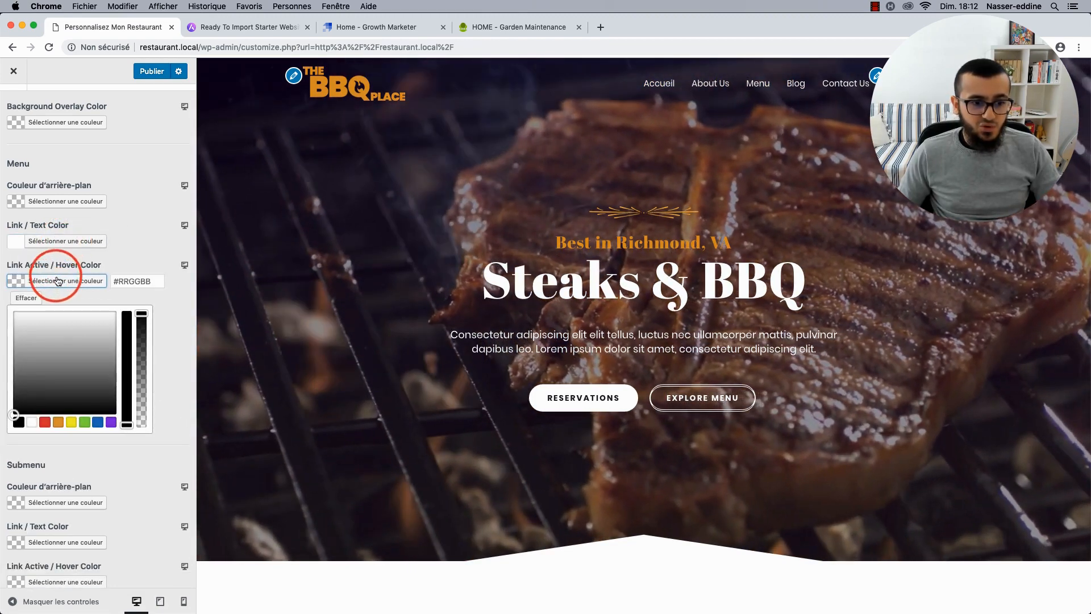
click(58, 280)
scroll(44, 169, up, 2)
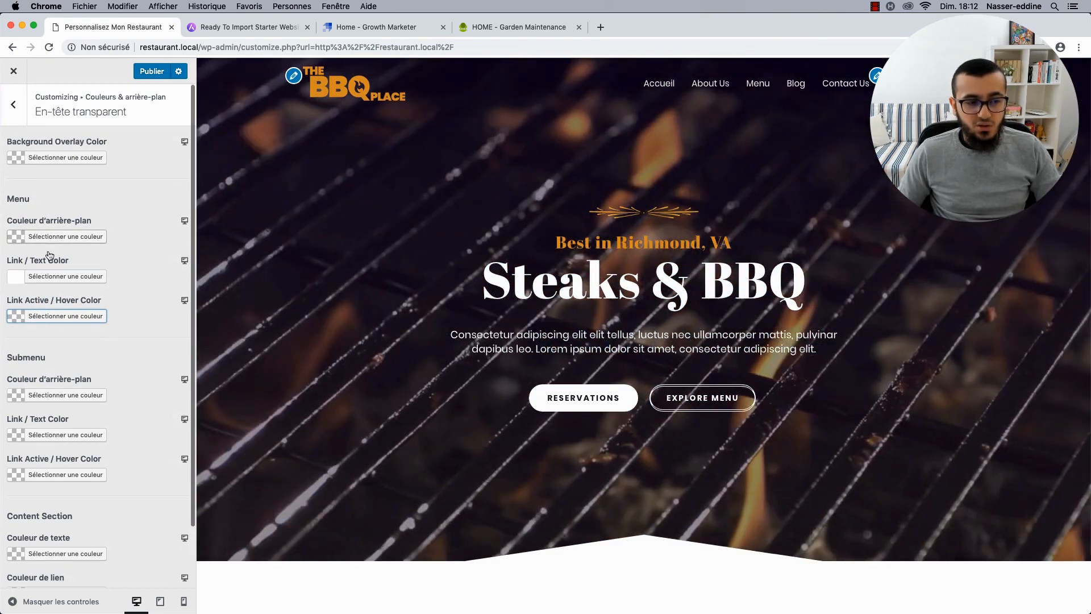
click(54, 317)
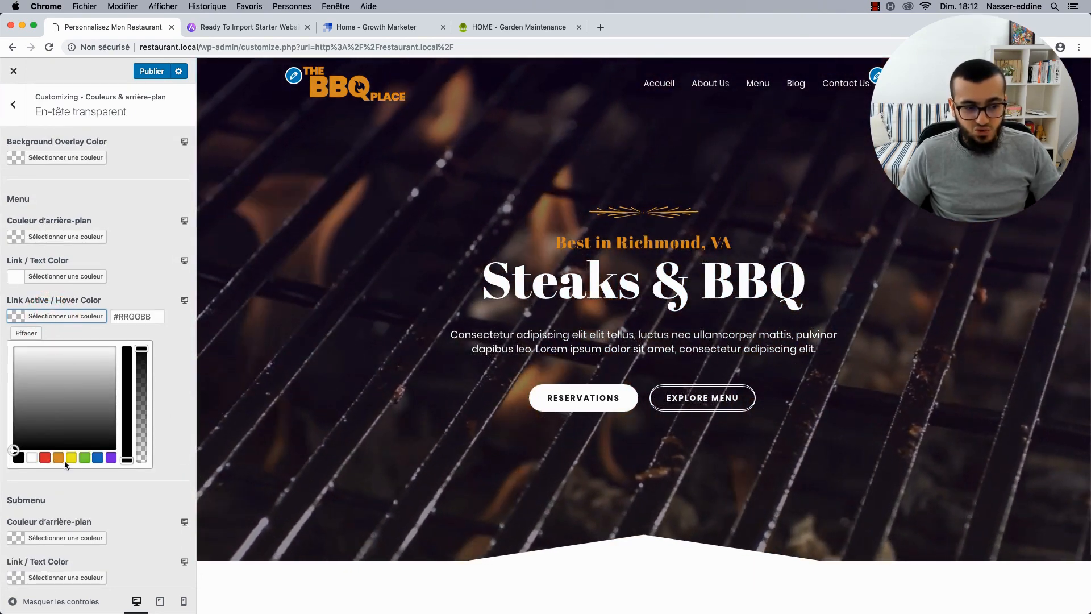
click(57, 458)
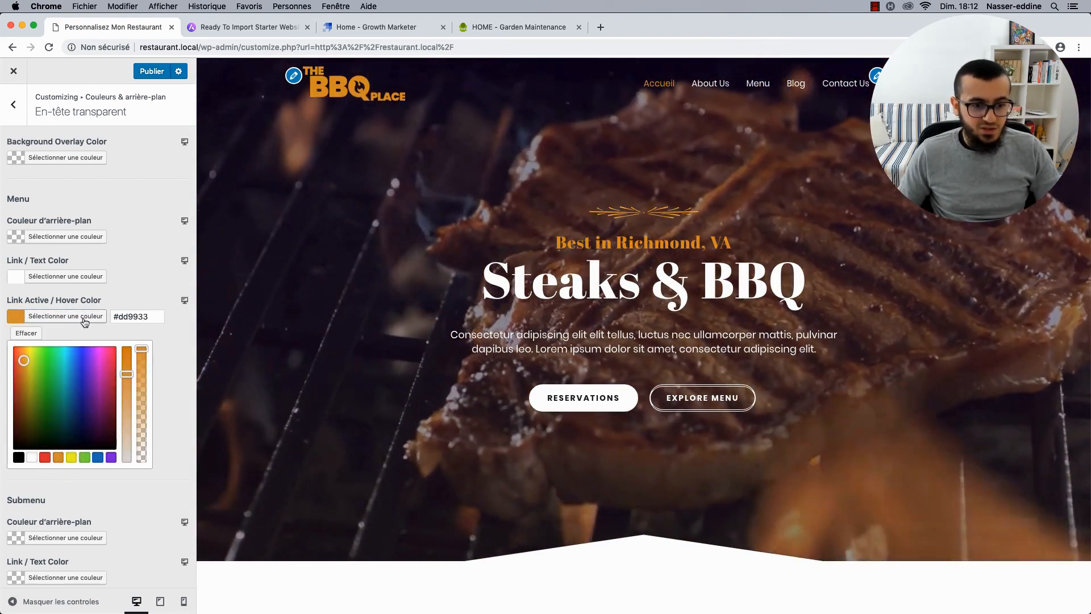
click(55, 319)
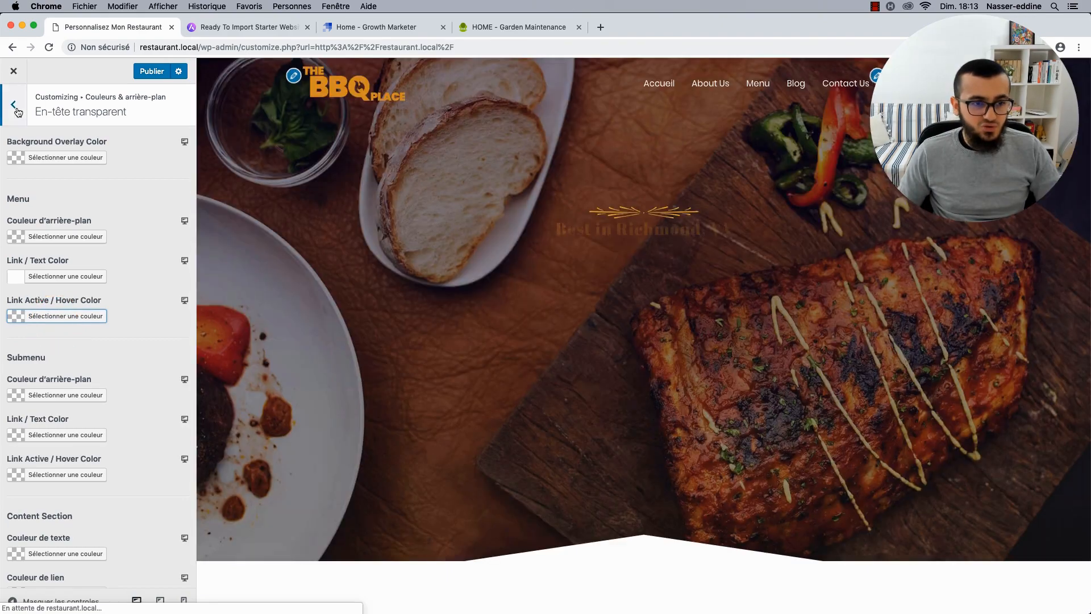
click(16, 109)
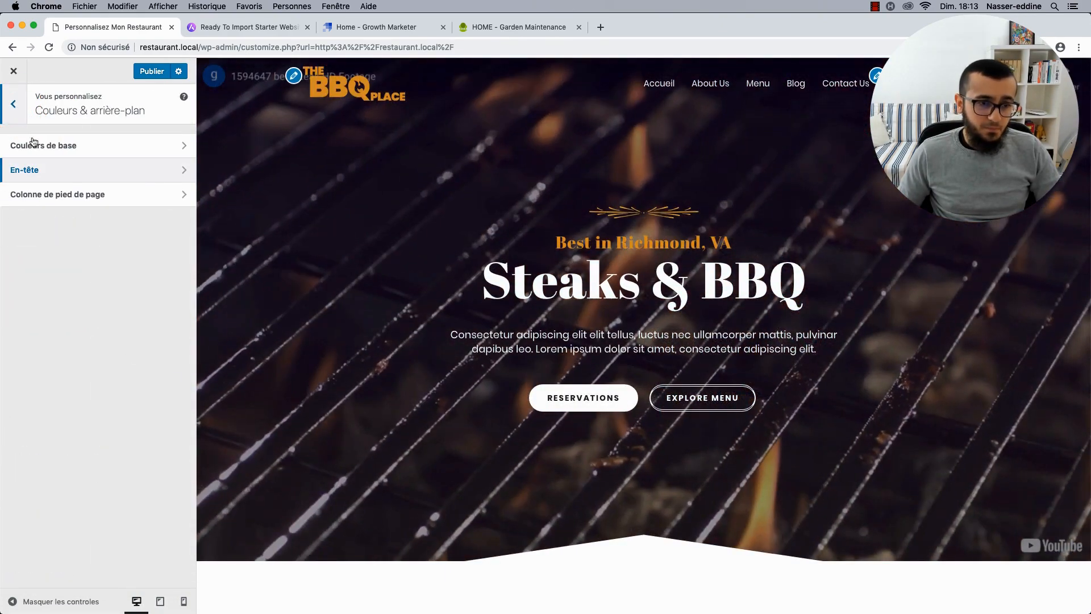
Copy the theme's base colour hex value #db9423.
click(34, 143)
click(61, 158)
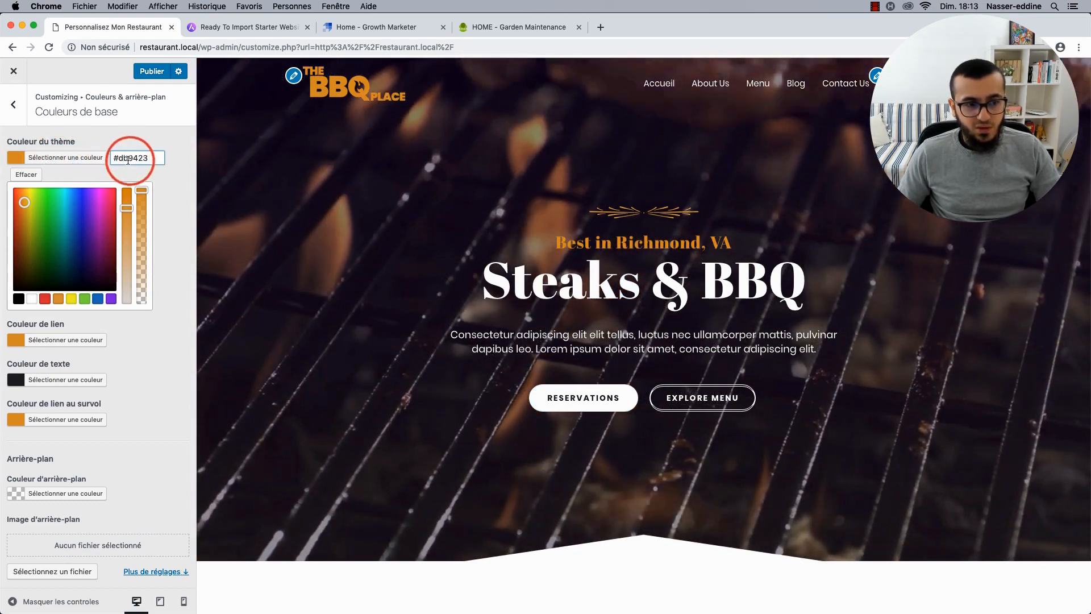
drag(131, 160, 147, 159)
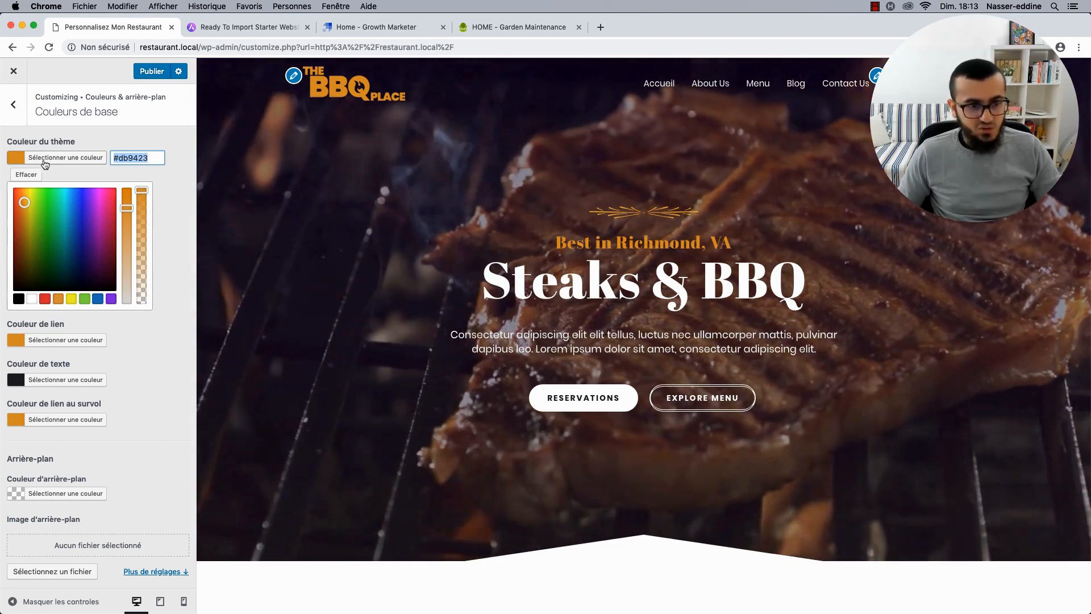
click(45, 160)
click(17, 112)
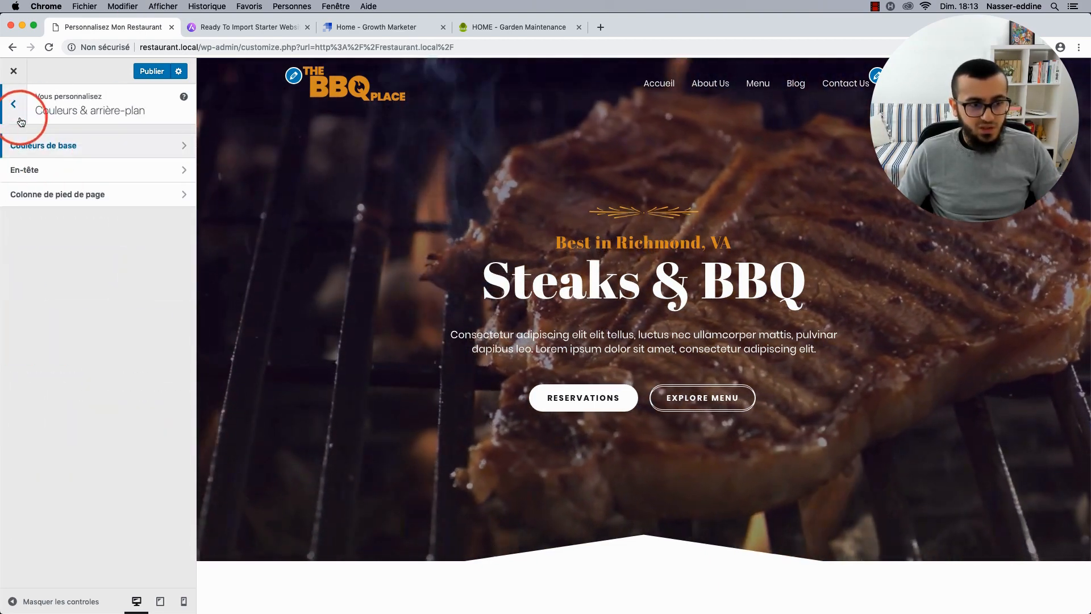
Paste #db9423 as the transparent header's Link Active / Hover Color and publish.
click(37, 169)
click(61, 150)
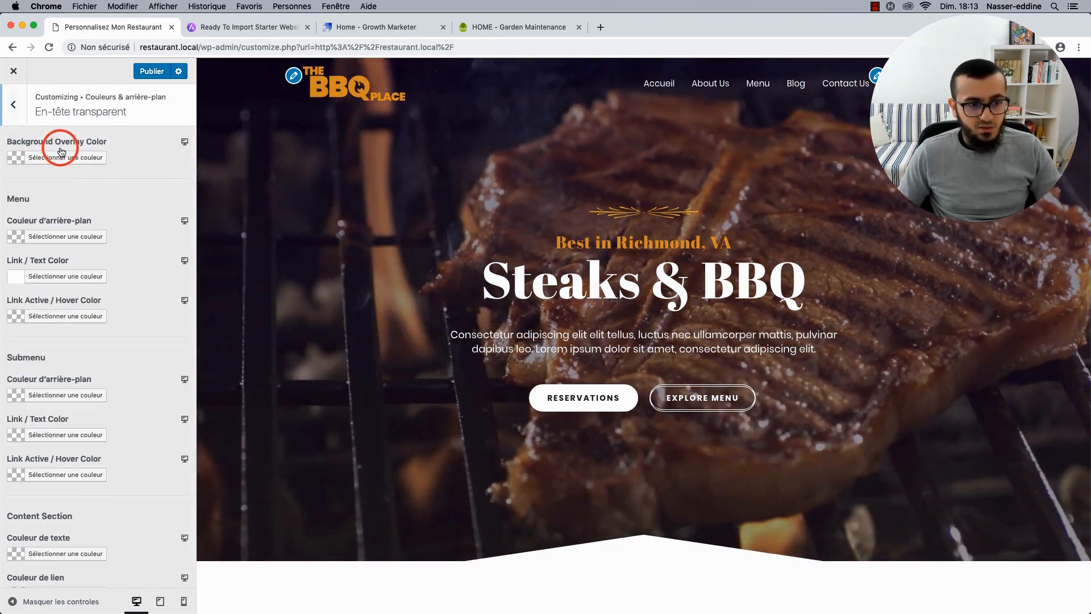
click(55, 315)
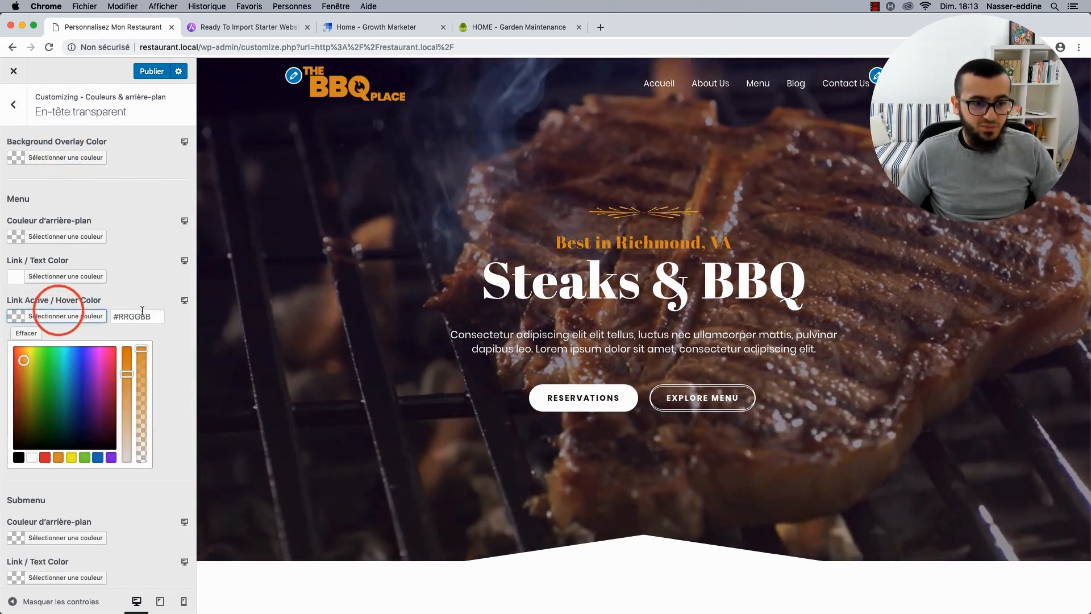
click(142, 316)
text(#db9423)
click(139, 292)
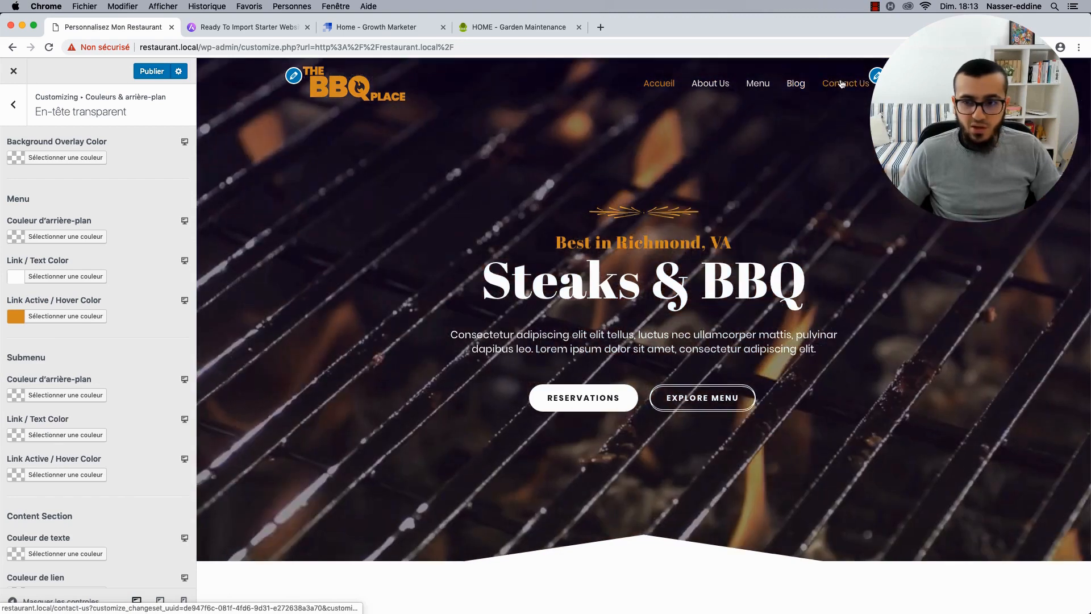
click(150, 74)
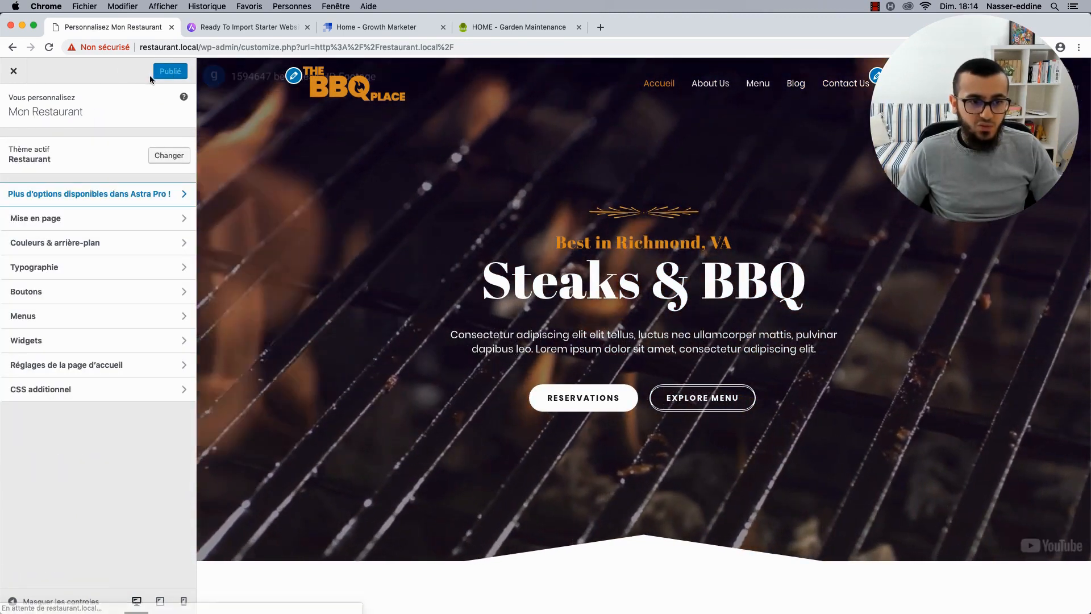
Close the Customizer, check the live home page's hero heading, and open it with Elementor.
click(12, 72)
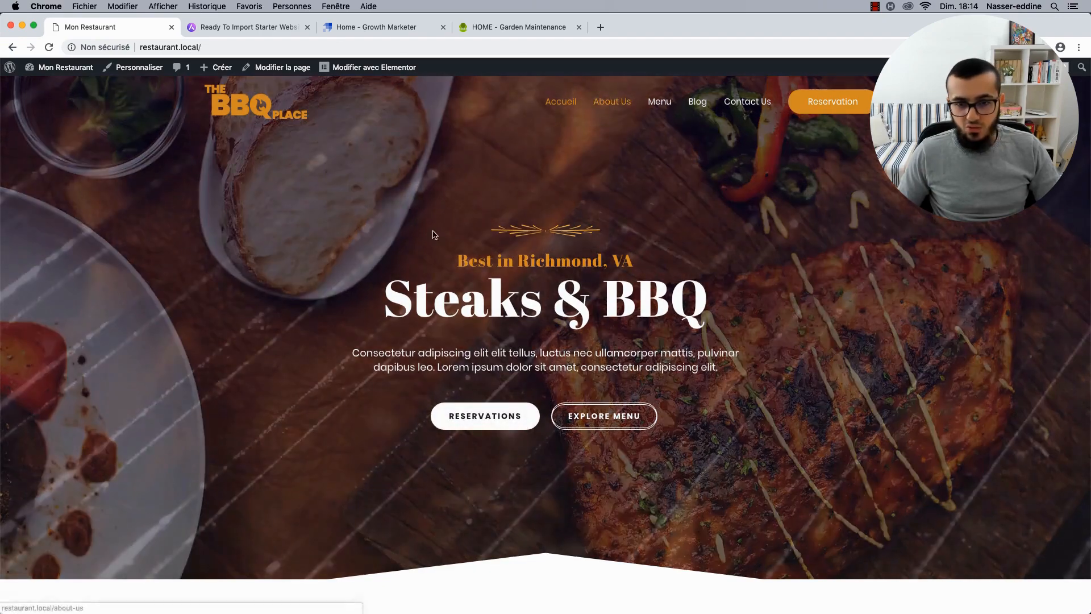
scroll(492, 256, down, 3)
scroll(493, 256, up, 3)
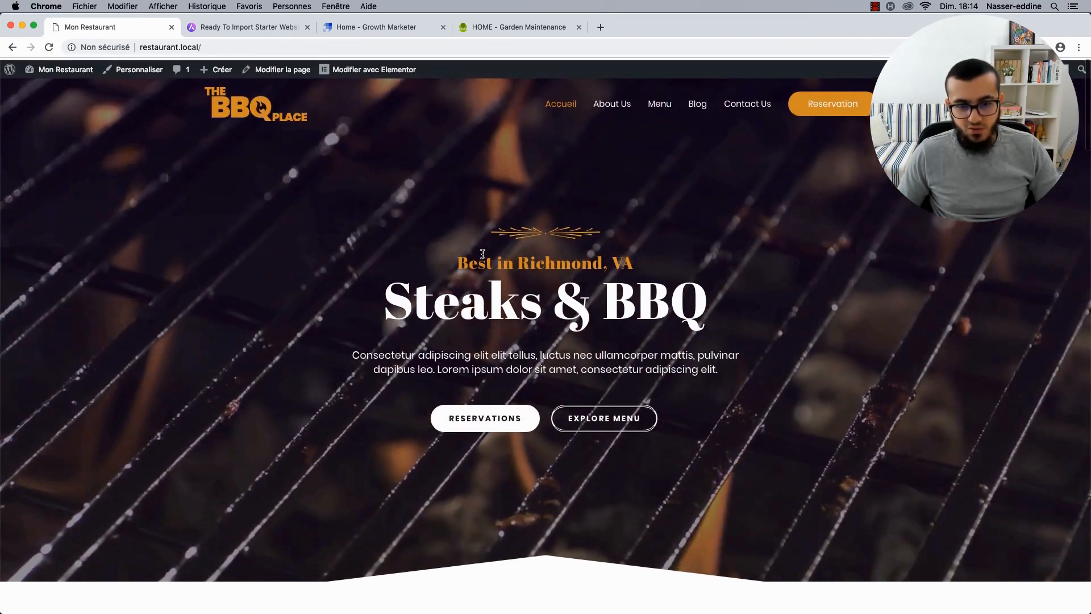
drag(450, 258, 710, 307)
click(169, 178)
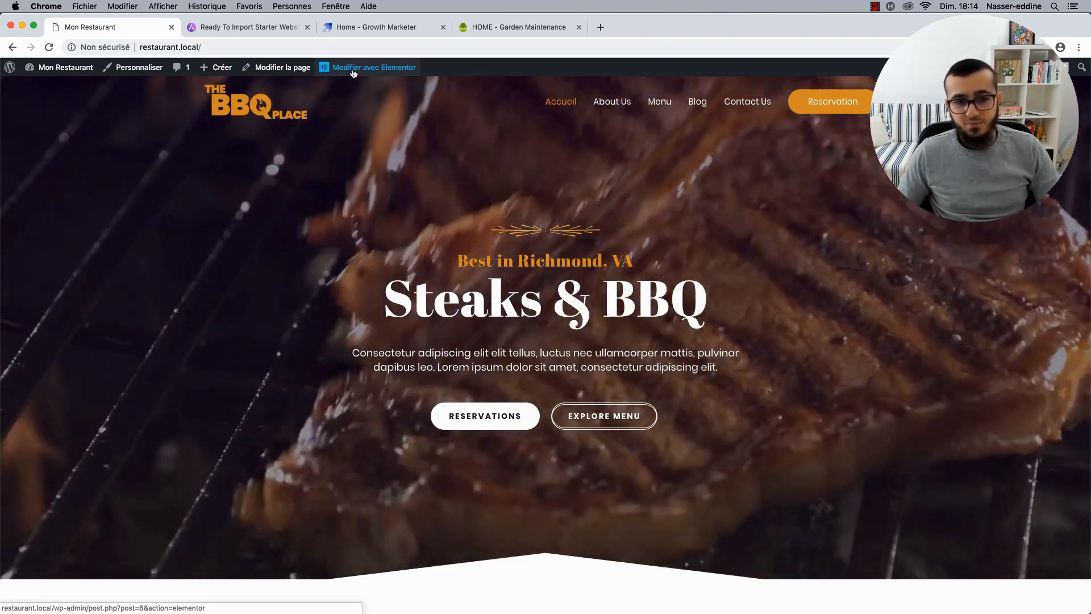
click(355, 70)
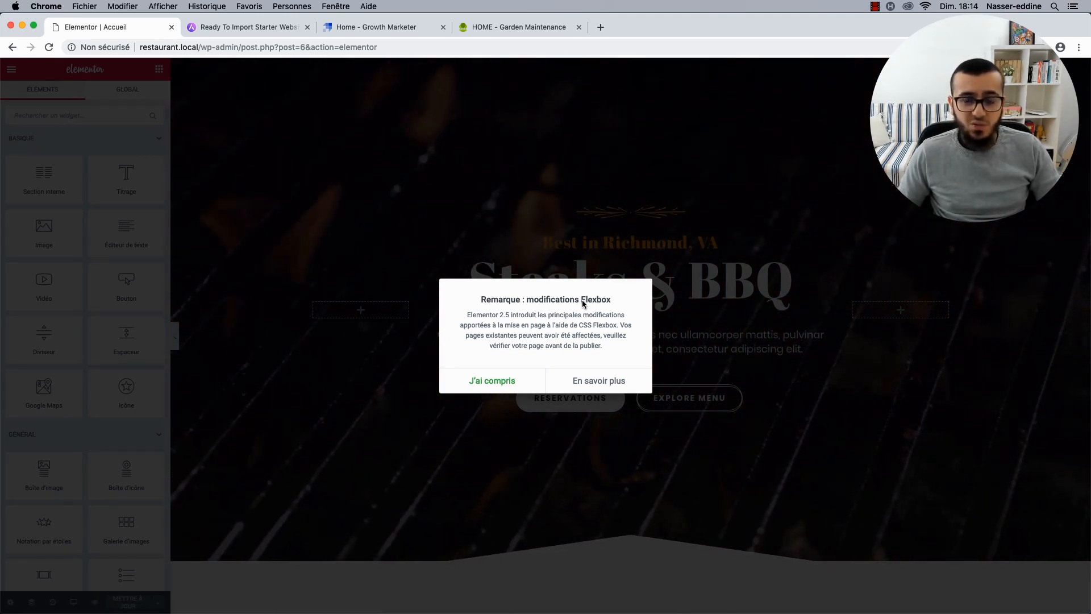
Dismiss the Flexbox notice and select the 'Best in Richmond, VA' heading.
click(493, 378)
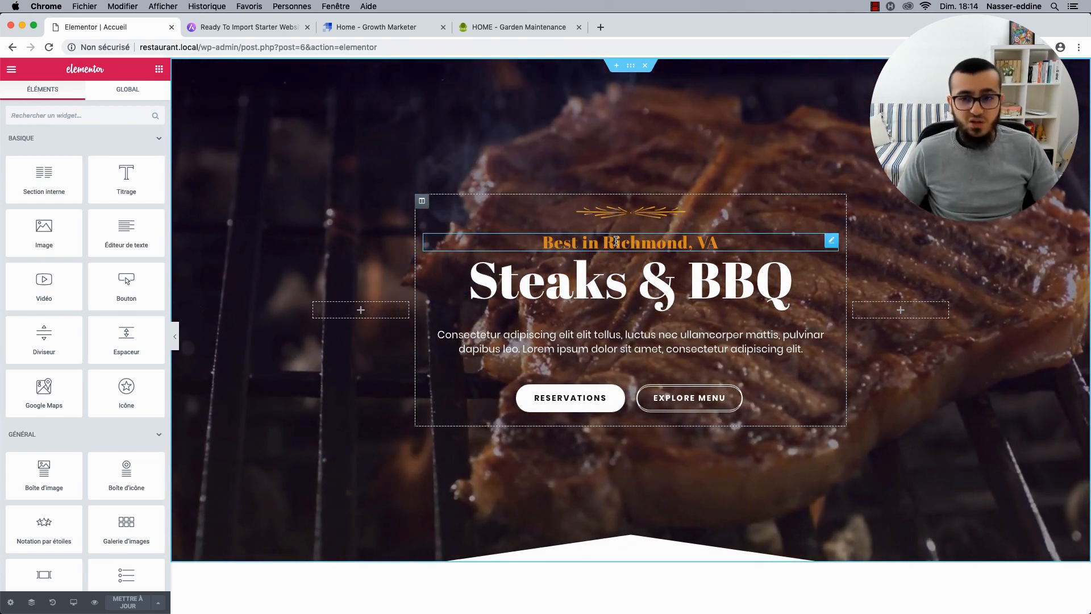
click(616, 241)
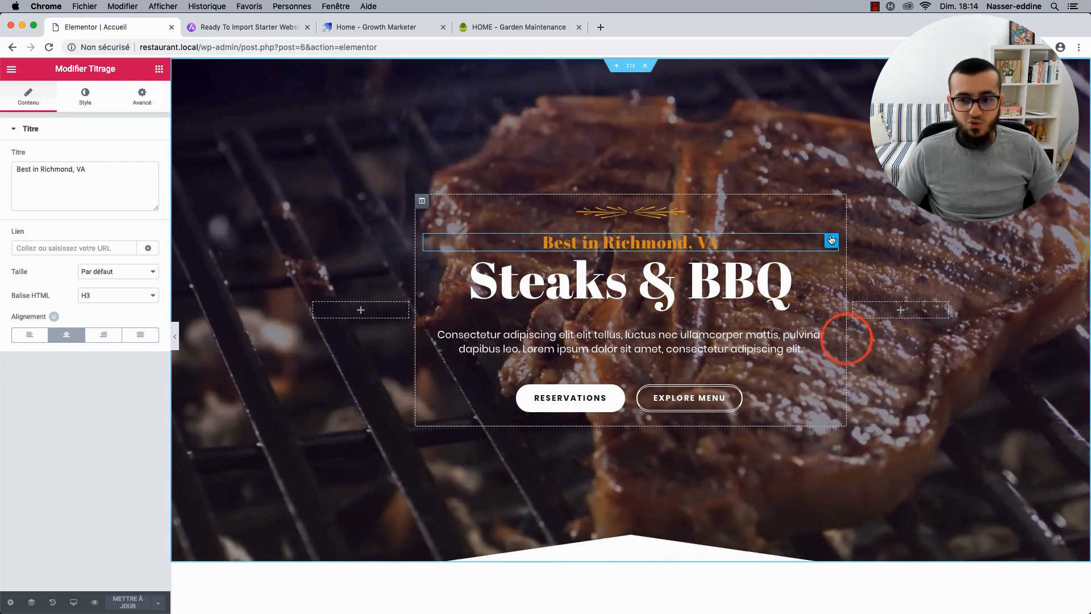
right_click(831, 241)
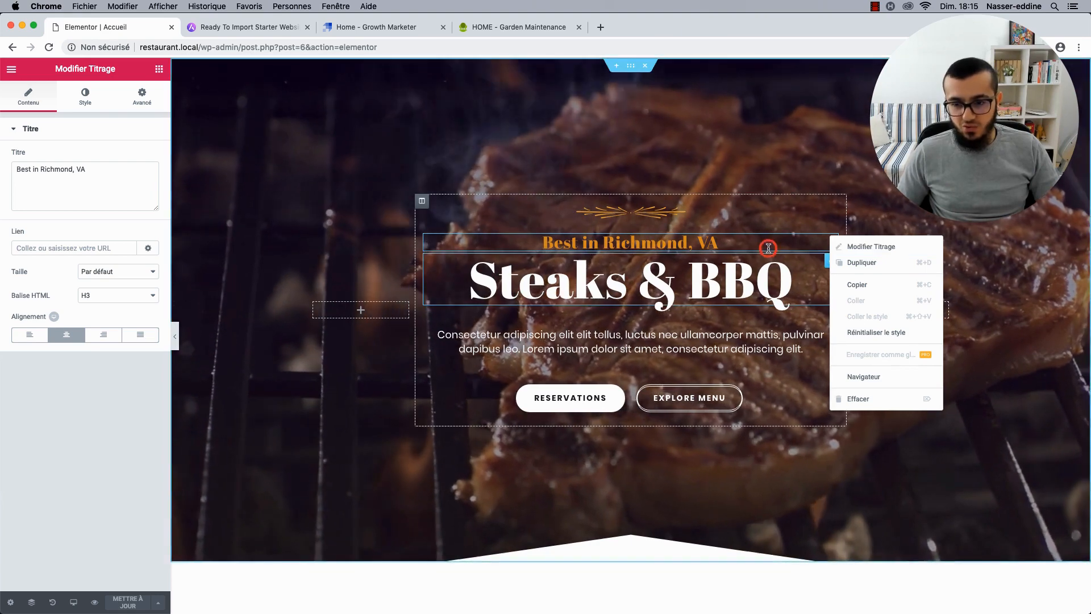
click(768, 248)
click(831, 241)
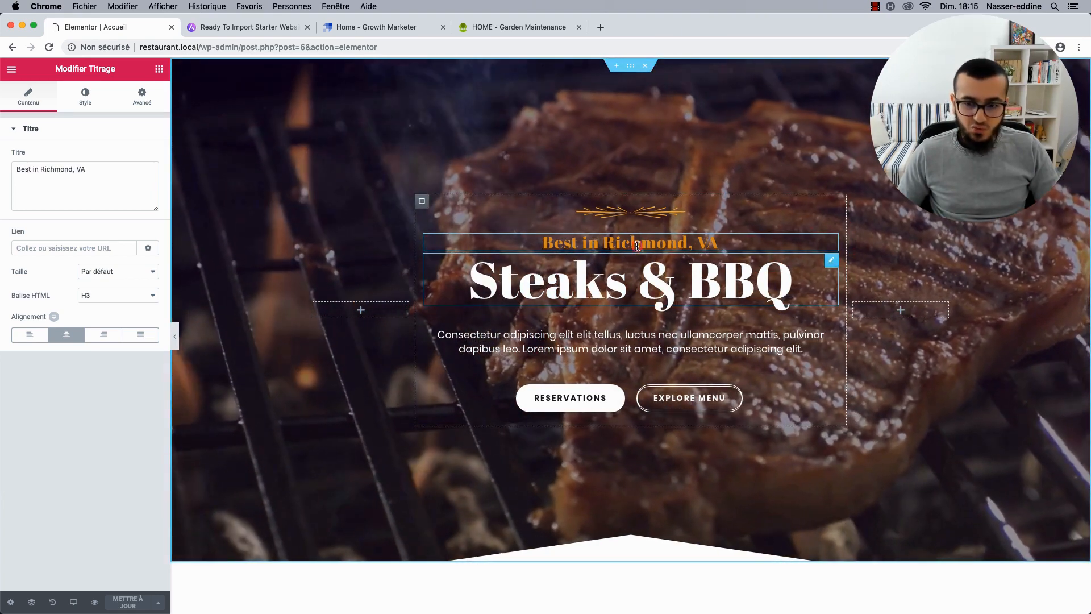
Try typing 'fff' on the heading, then select the Titre field's text for replacement.
click(638, 244)
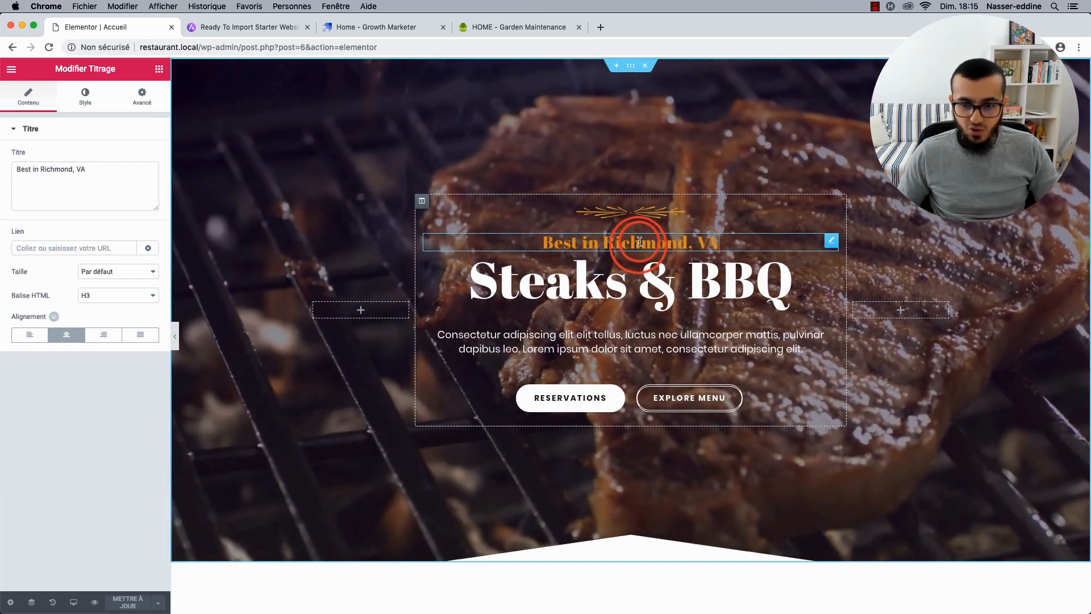
text(fff)
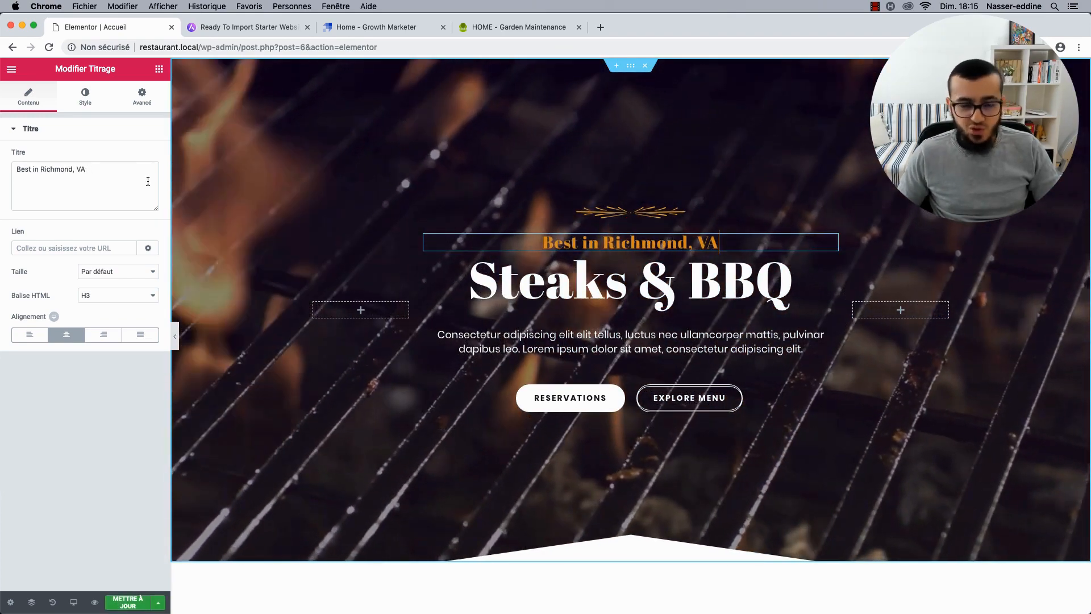
click(109, 170)
drag(94, 170, 22, 172)
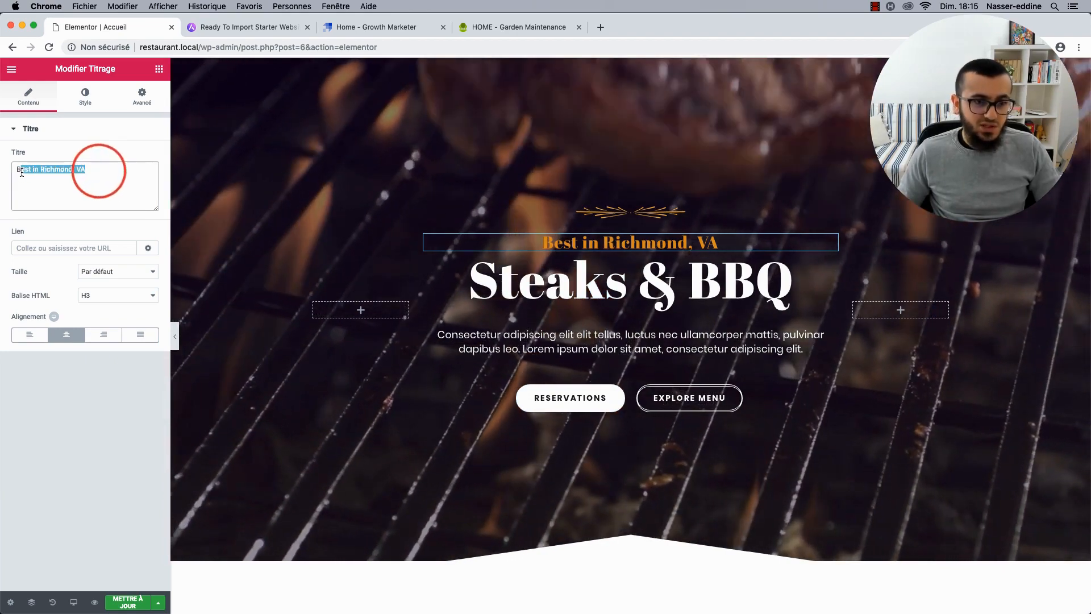
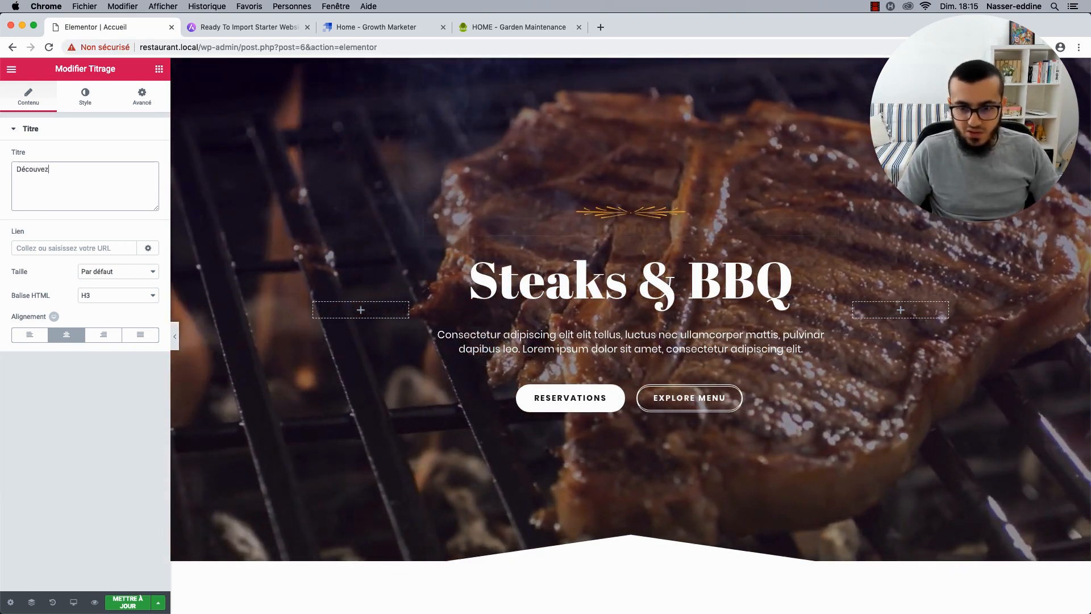
Append 'The BBQ Place' after 'Découvez' in the small orange hero heading.
scroll(412, 221, down, 1)
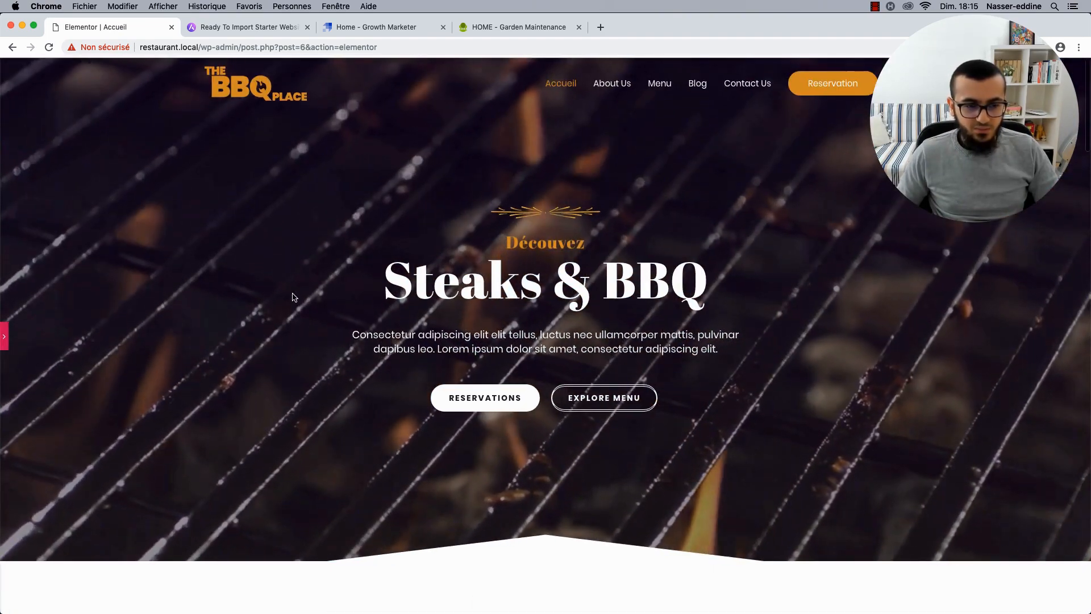
click(11, 335)
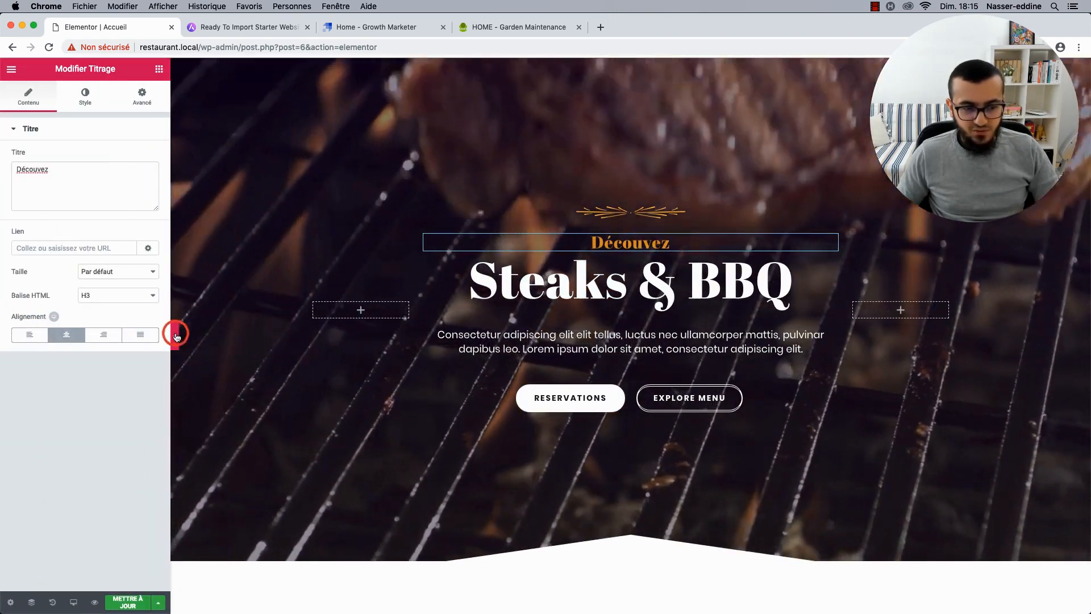
click(177, 336)
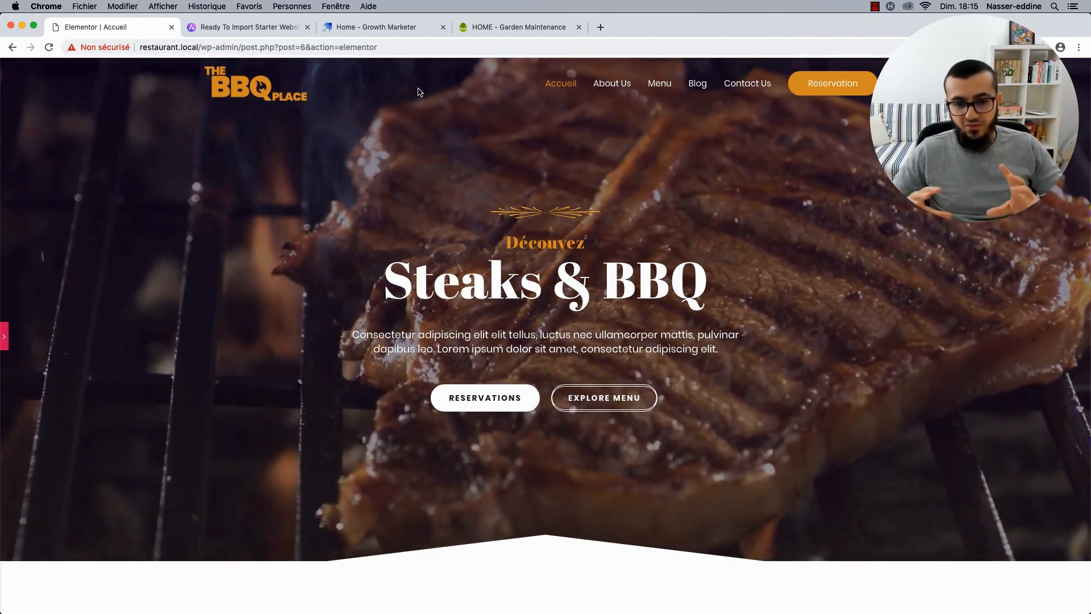
click(6, 339)
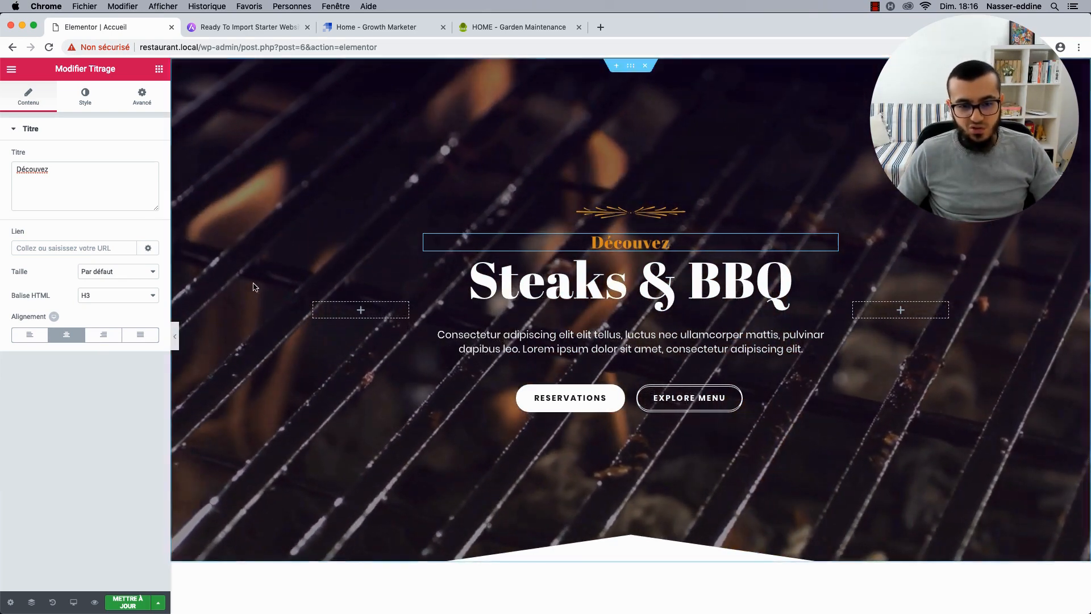
click(178, 337)
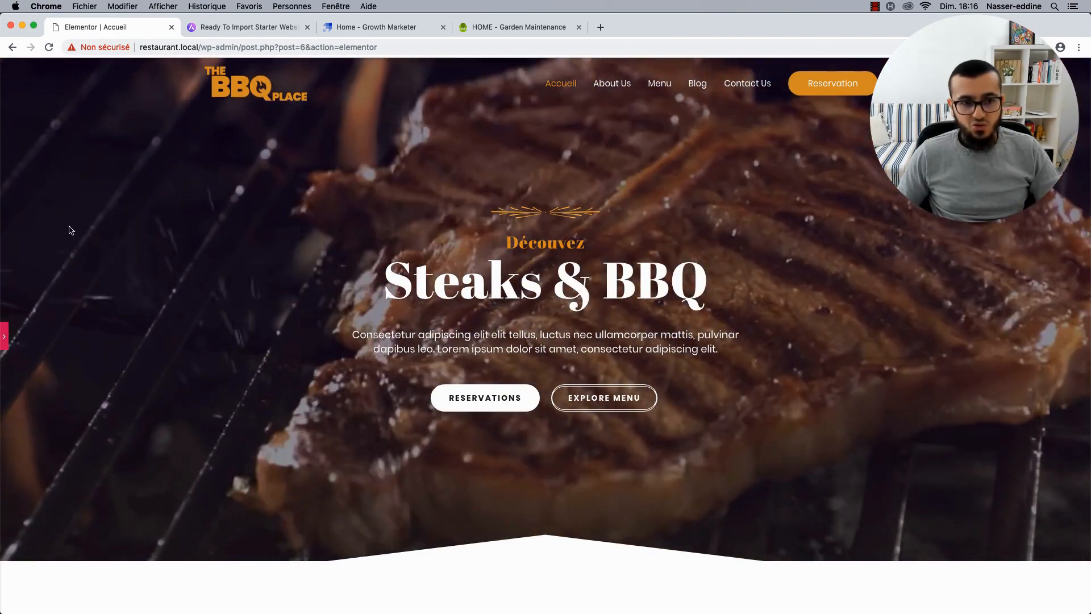
click(3, 338)
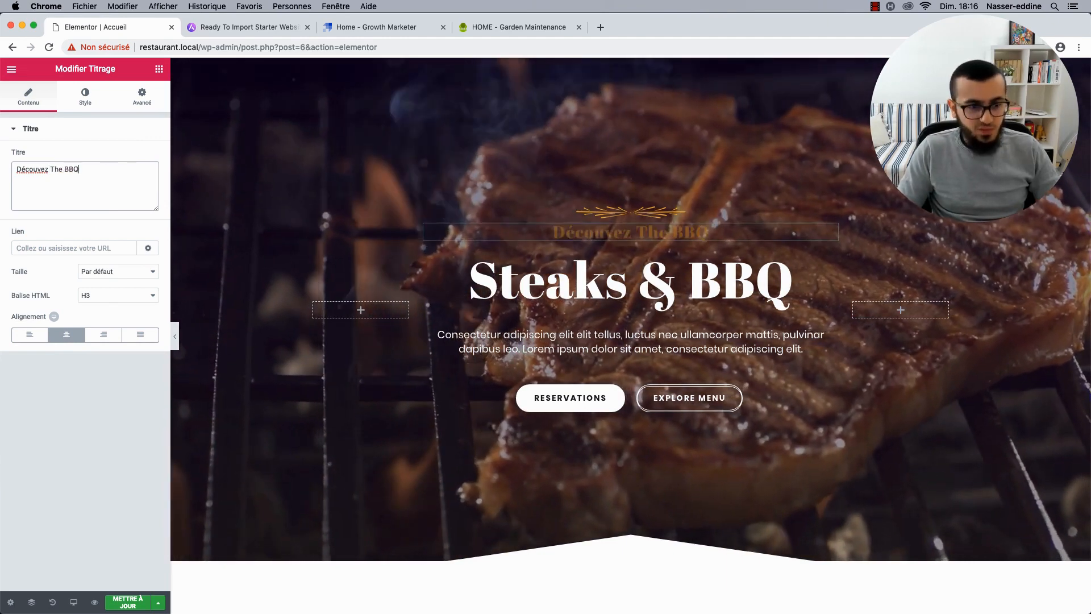
text(Place)
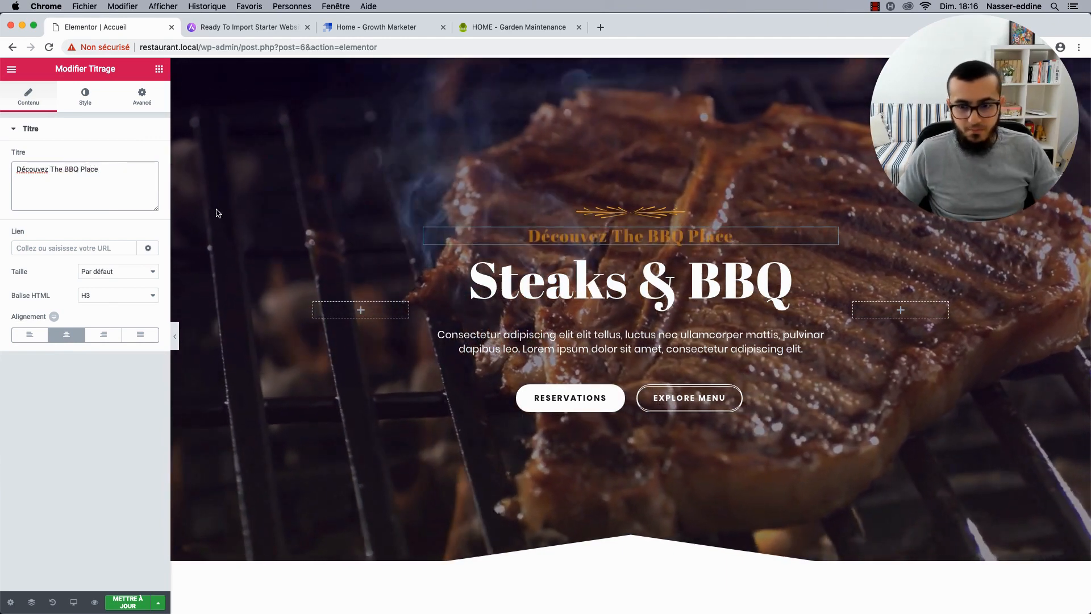
click(699, 293)
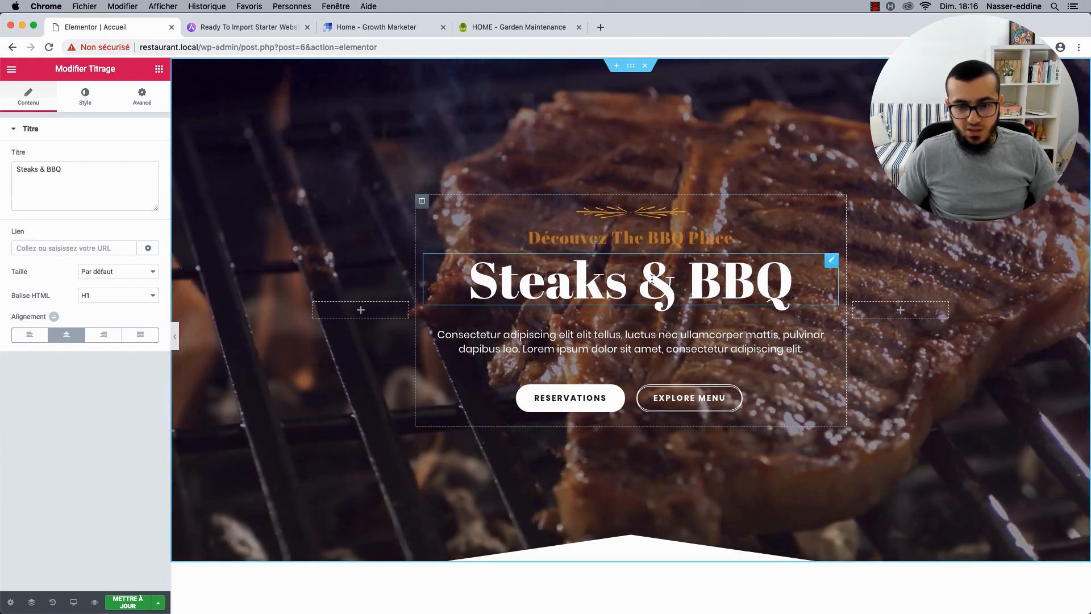
Select all the hero paragraph's placeholder text in the text editor, then open a new browser tab.
click(531, 340)
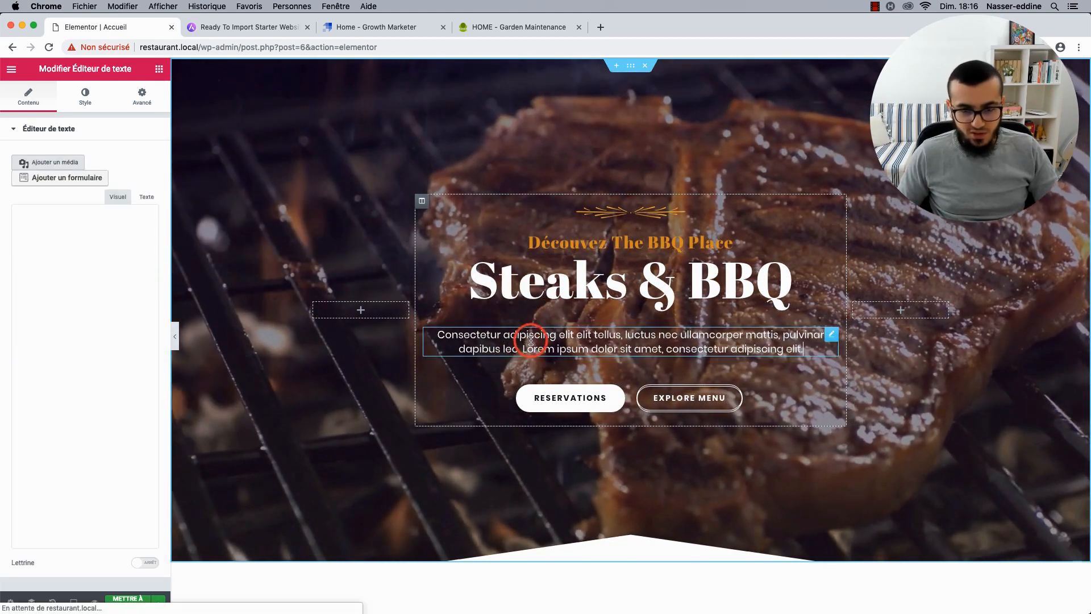
click(115, 287)
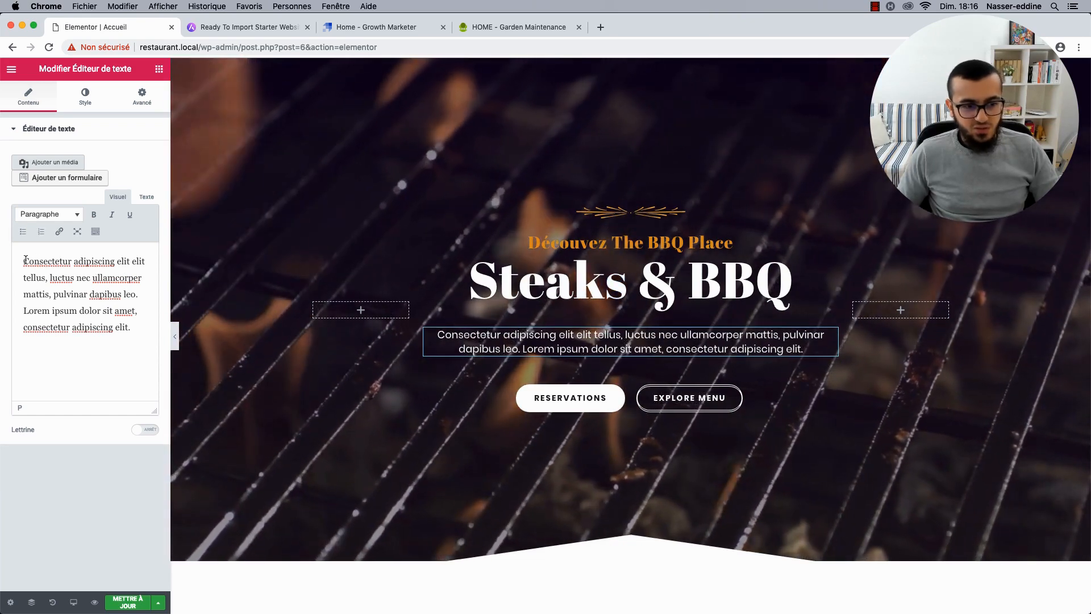
drag(23, 261, 161, 297)
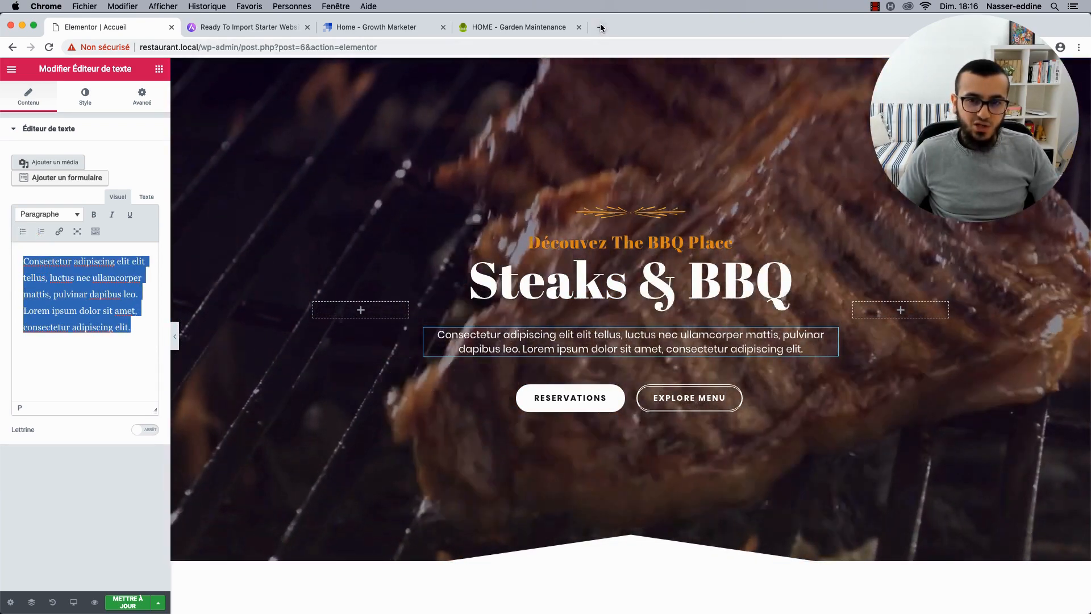
click(601, 27)
Search for lorem ipsum, open fr.lipsum.com and accept its privacy notice.
text(lorem ipsum)
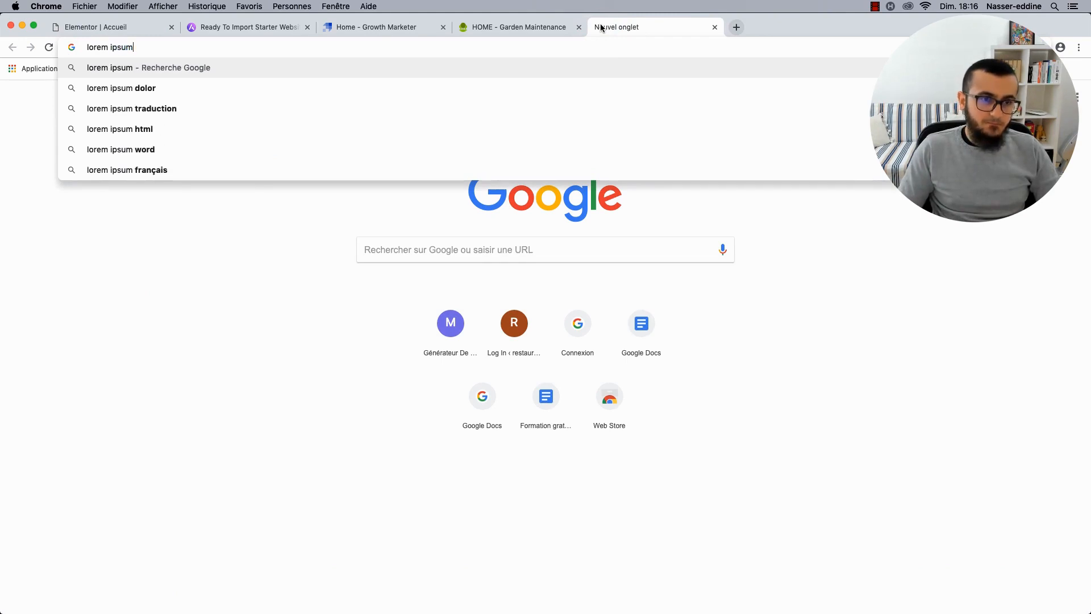
key(Return)
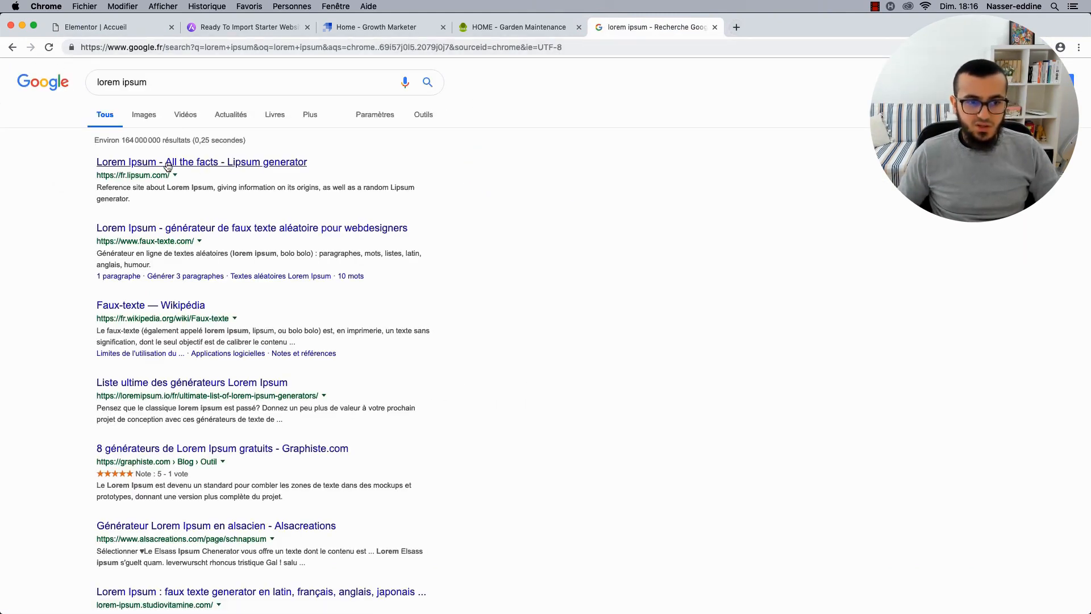
click(169, 164)
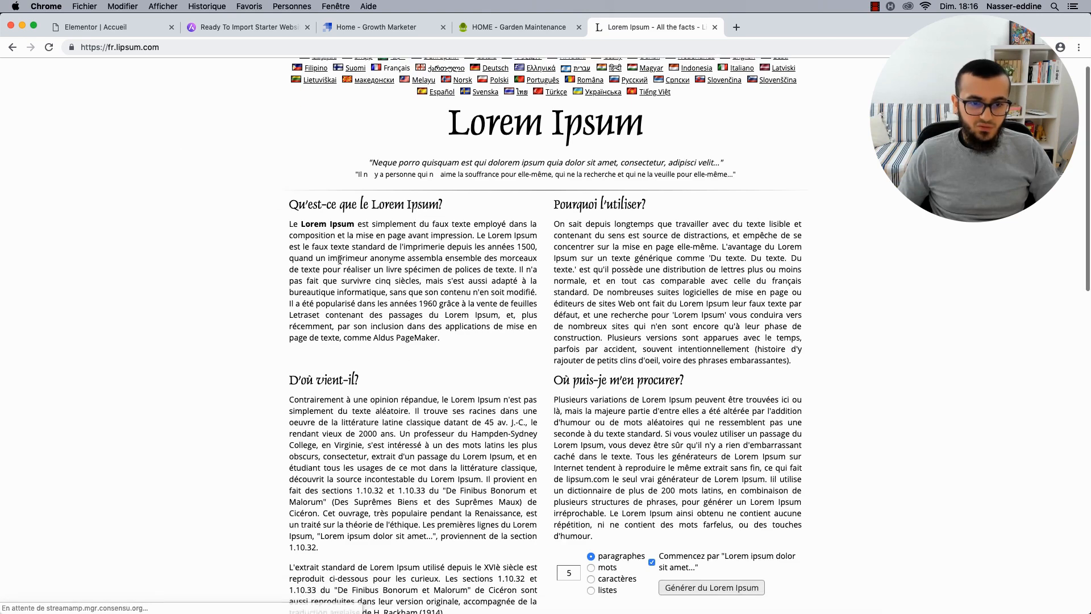
click(289, 221)
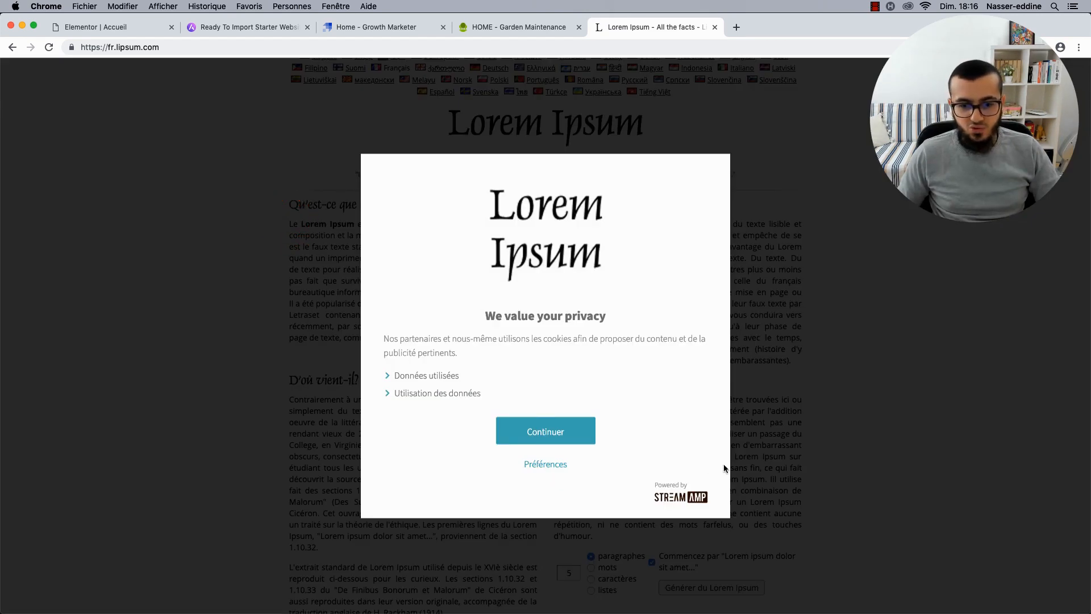
click(562, 431)
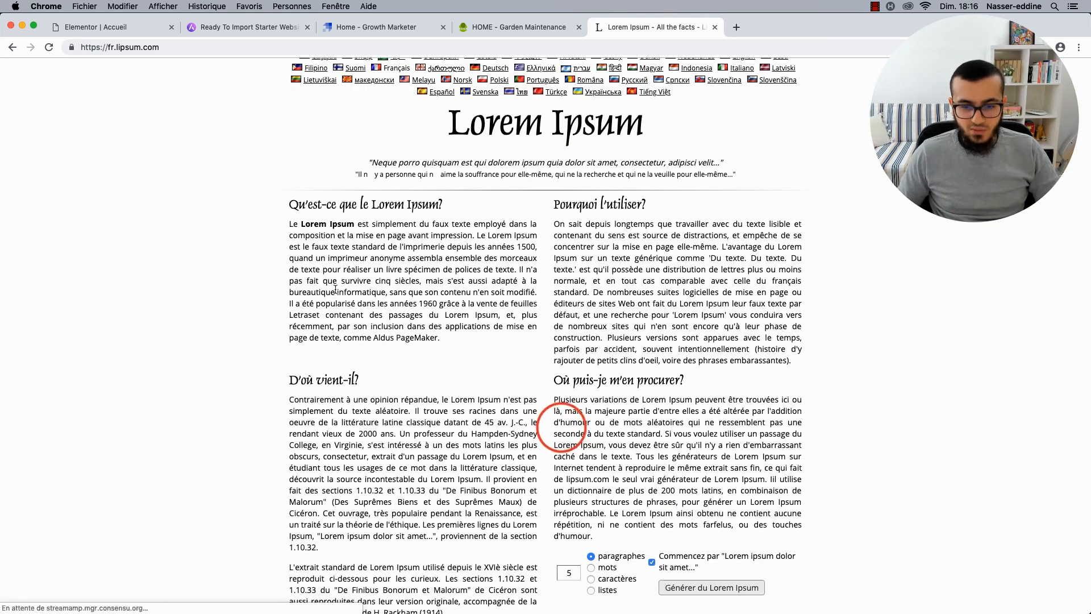
Generate a single Lorem Ipsum paragraph, select it, and return to the Elementor tab.
drag(292, 224, 421, 271)
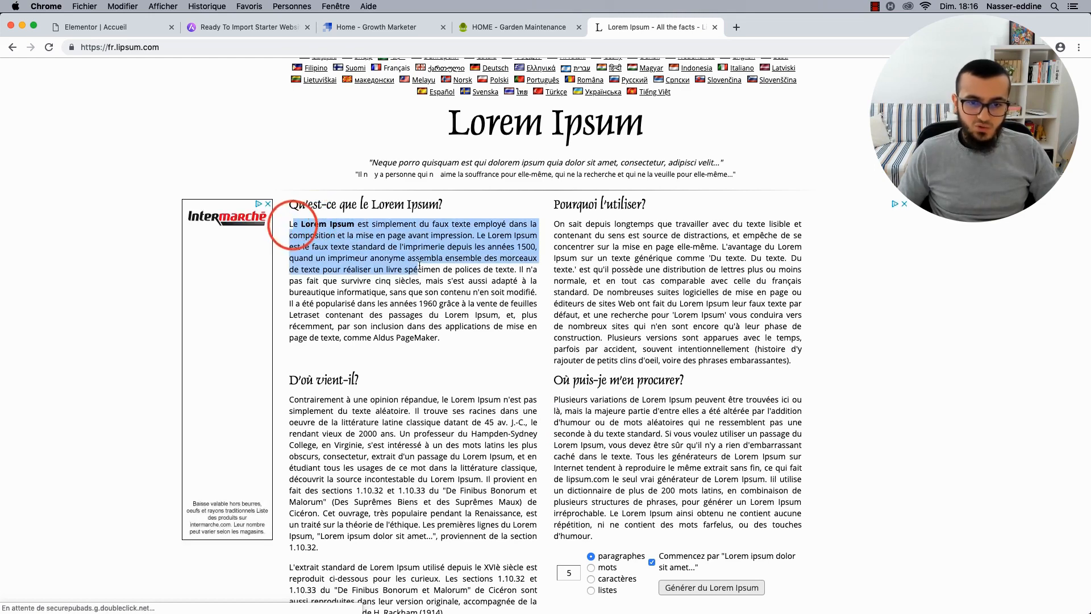
click(421, 271)
scroll(455, 306, down, 5)
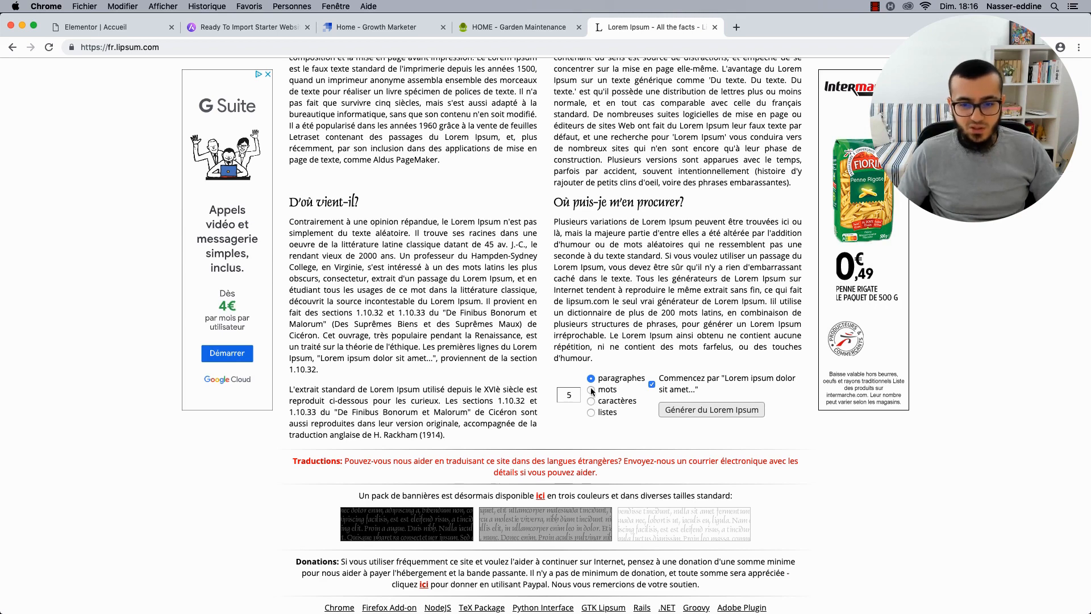
click(565, 398)
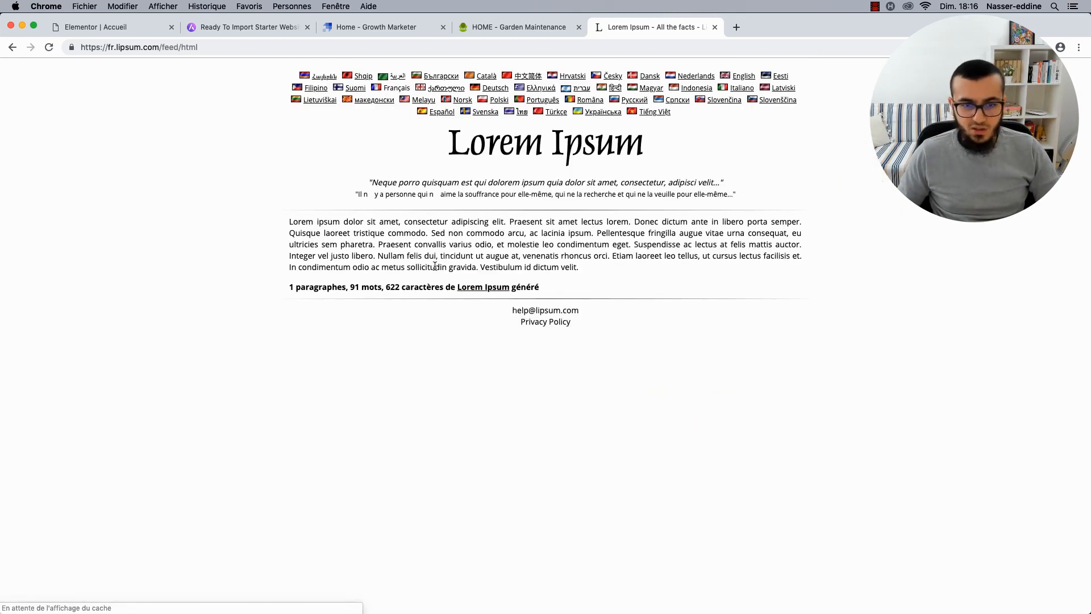
drag(288, 221, 517, 267)
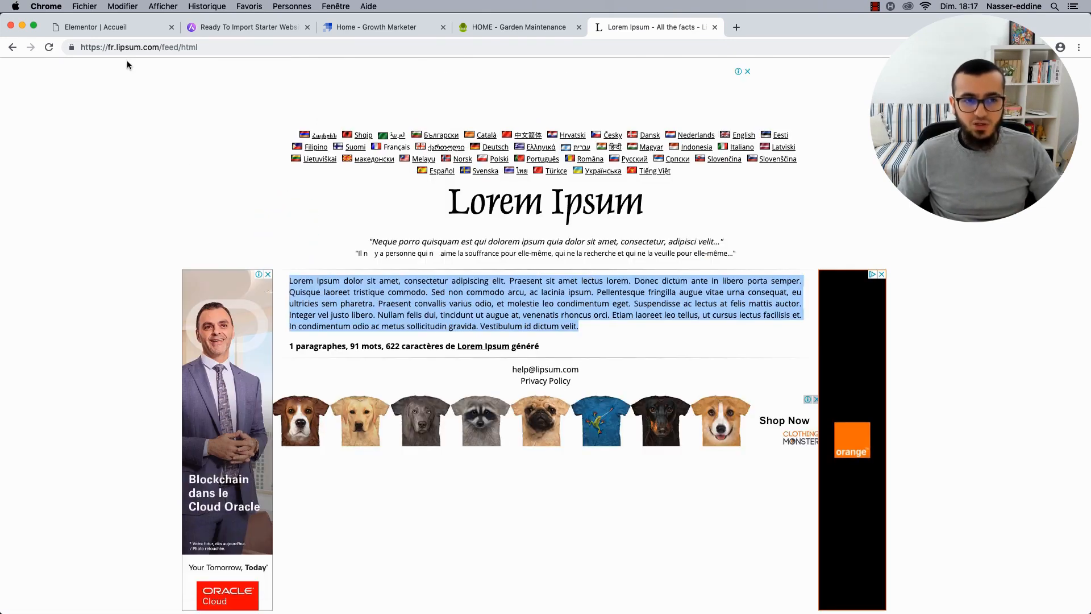
click(131, 33)
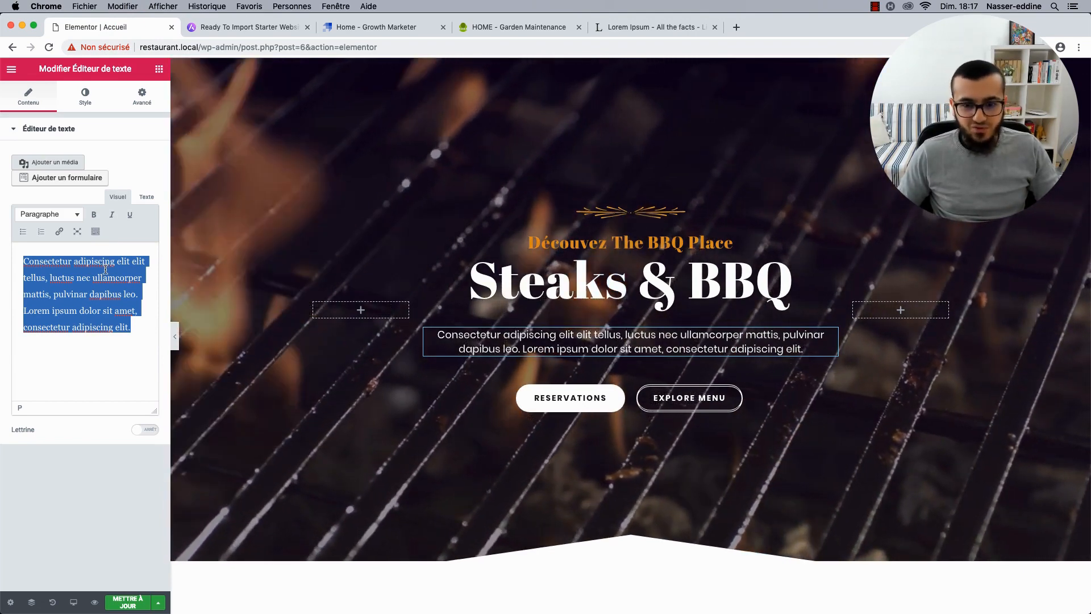
Paste 'Venez savourez nos steaks grillés sous vos yeux !' as the hero paragraph and preview the page.
text(Venez savourez nos steaks grillés sous vos yeux !)
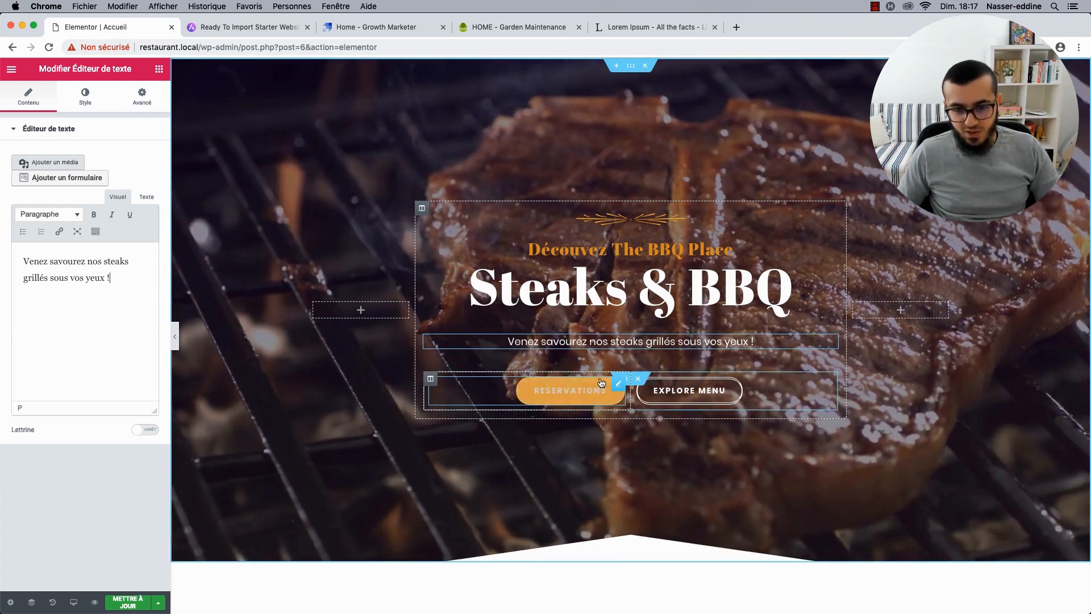
scroll(640, 312, down, 1)
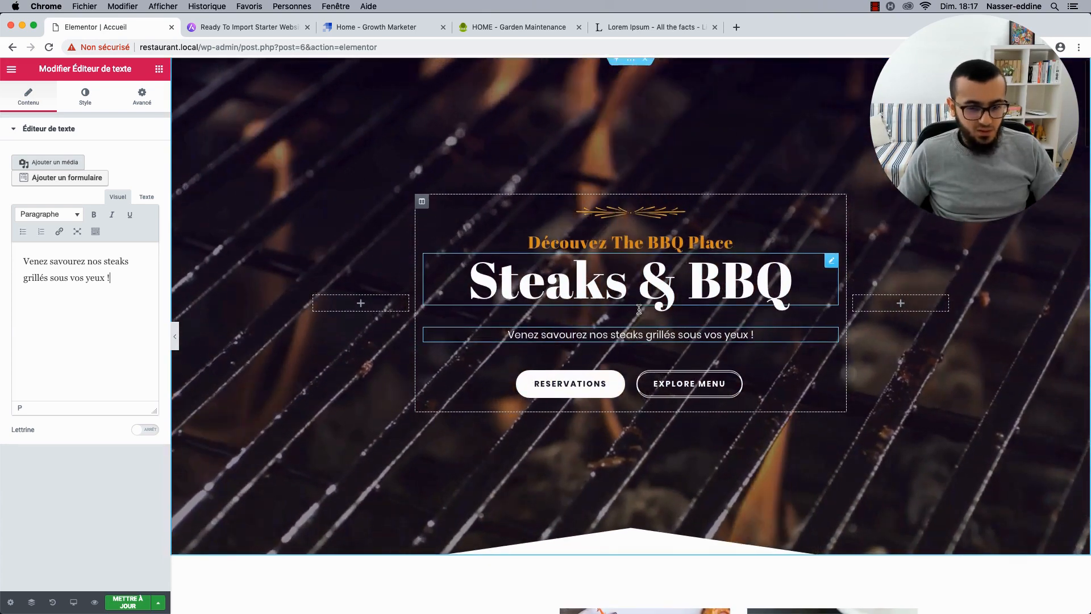
scroll(639, 309, up, 1)
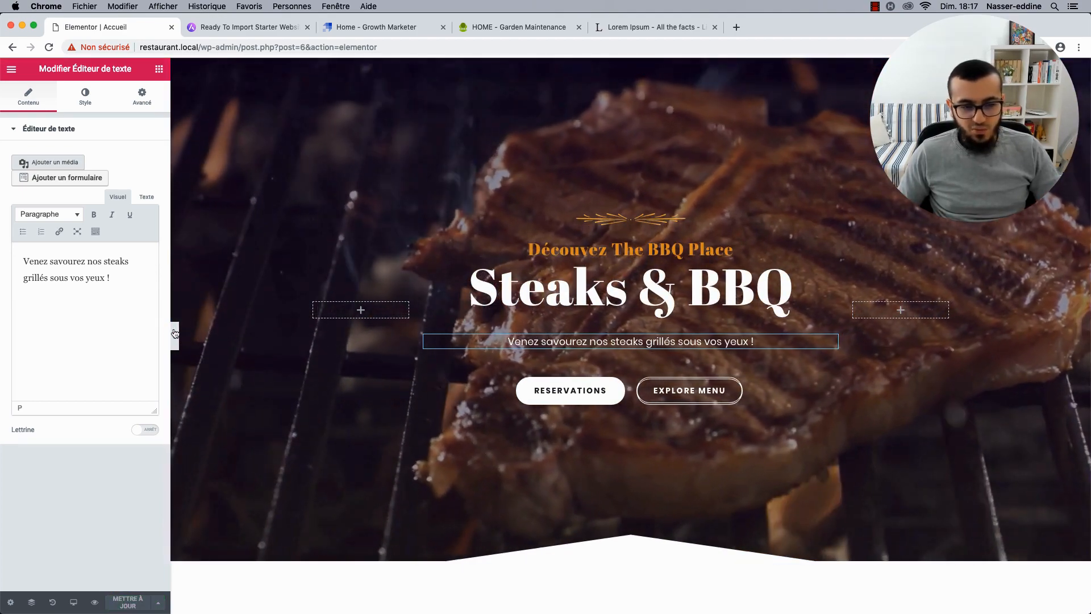
click(176, 334)
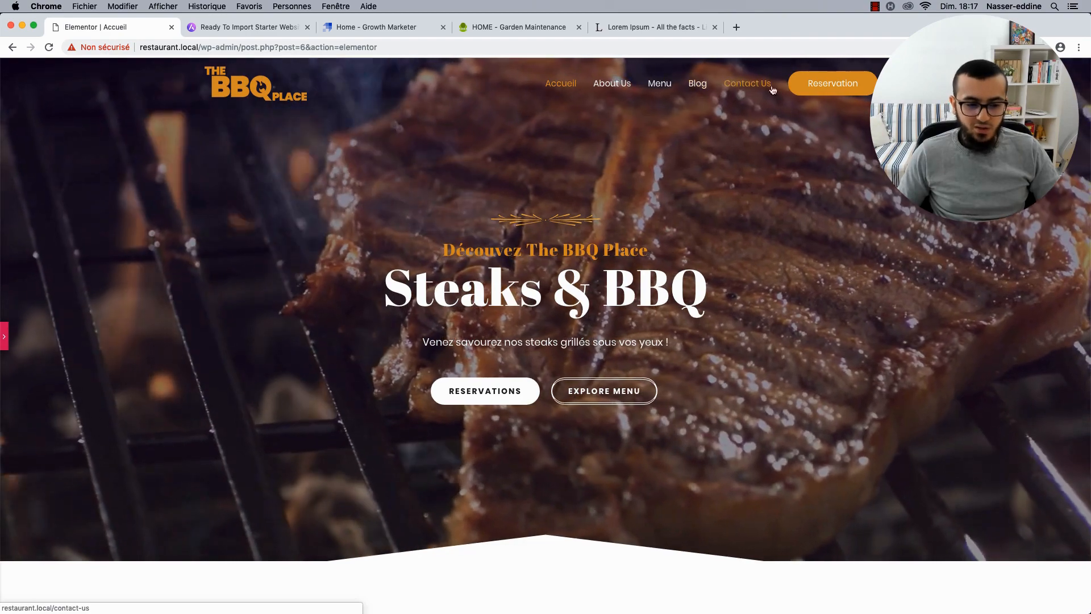
click(6, 333)
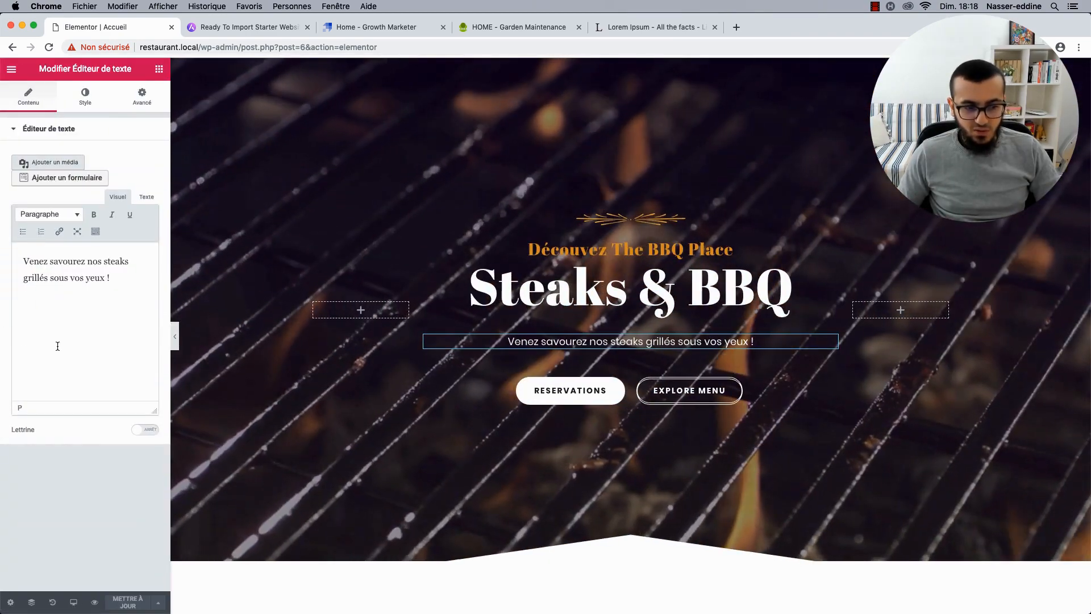
click(92, 604)
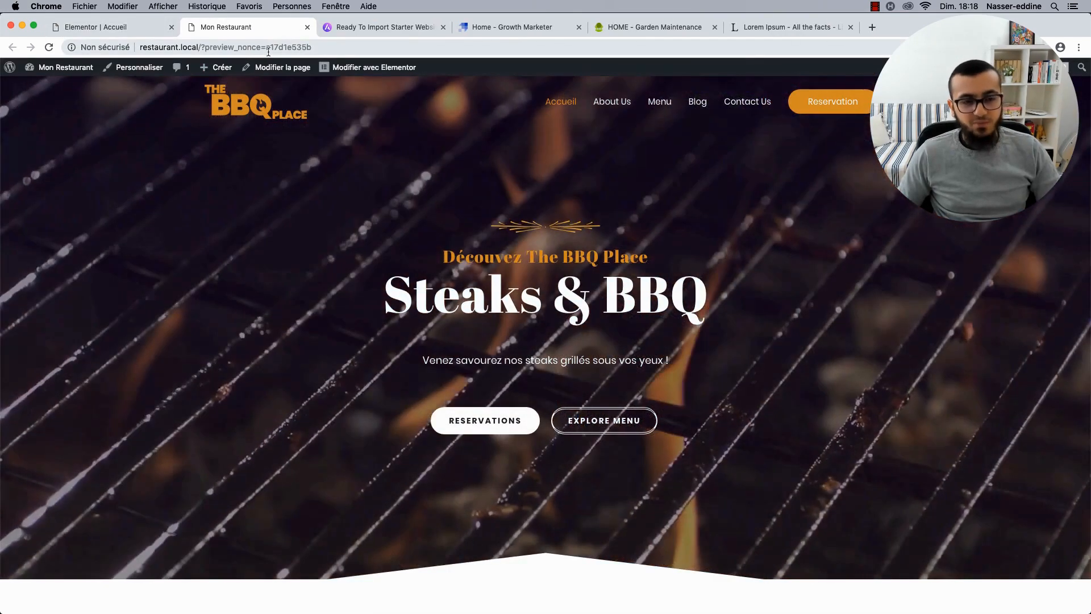
Add an exclamation mark to the end of the hero subtitle and save the page.
click(111, 28)
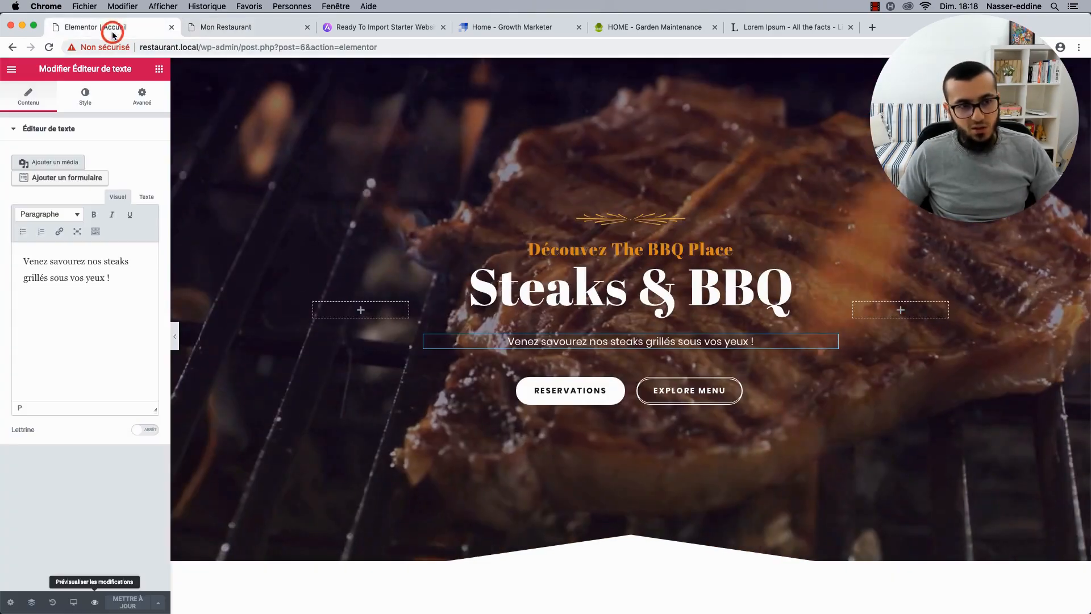
click(760, 341)
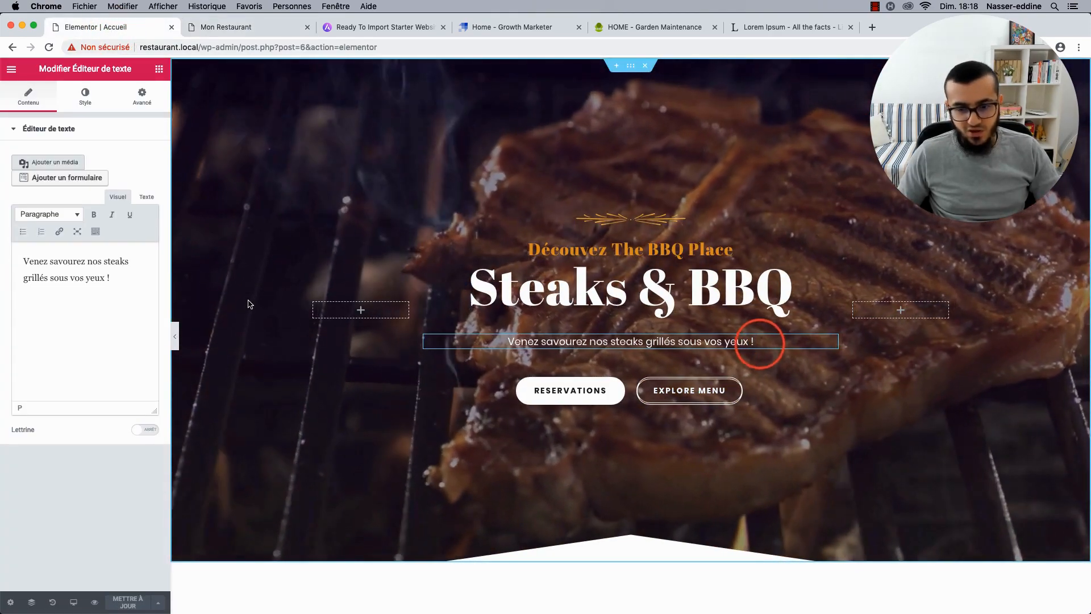
text(!)
click(117, 599)
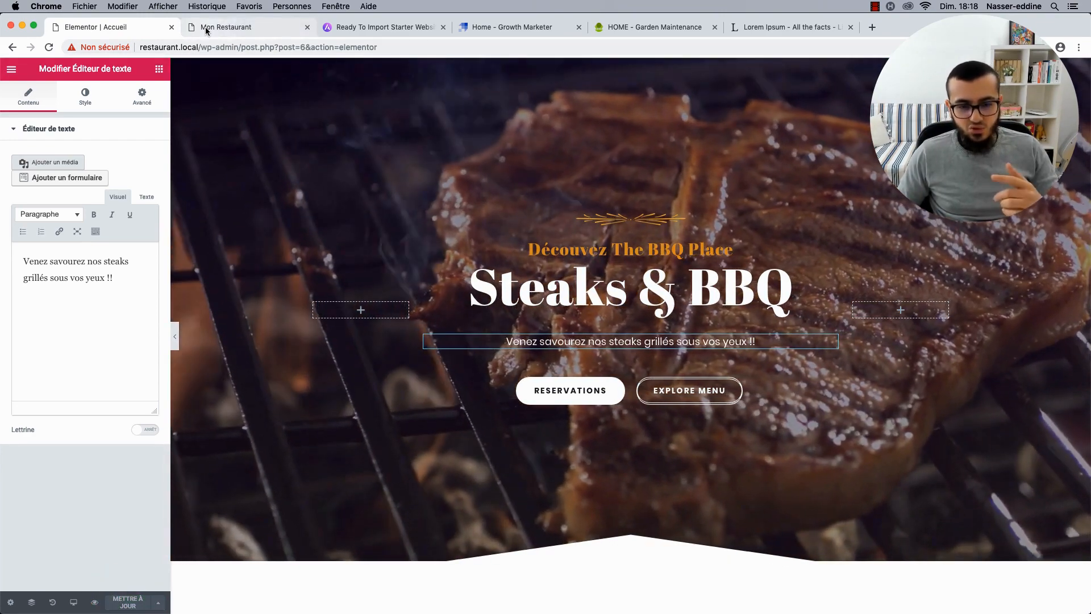
Check the subtitle in the live preview, trim it to a single '!', and save again.
click(206, 27)
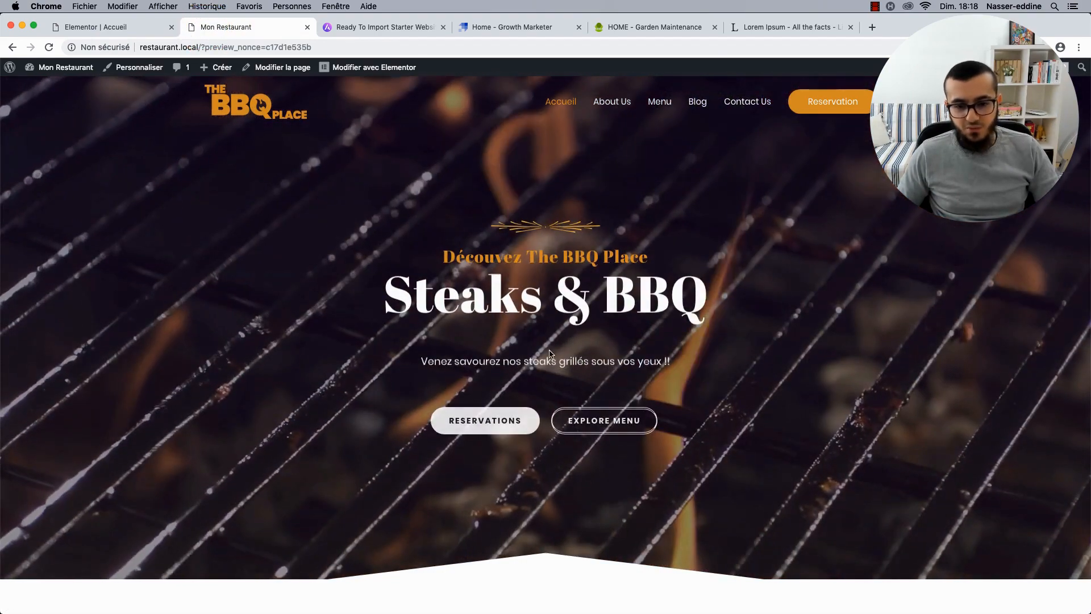
drag(434, 358, 675, 365)
click(675, 366)
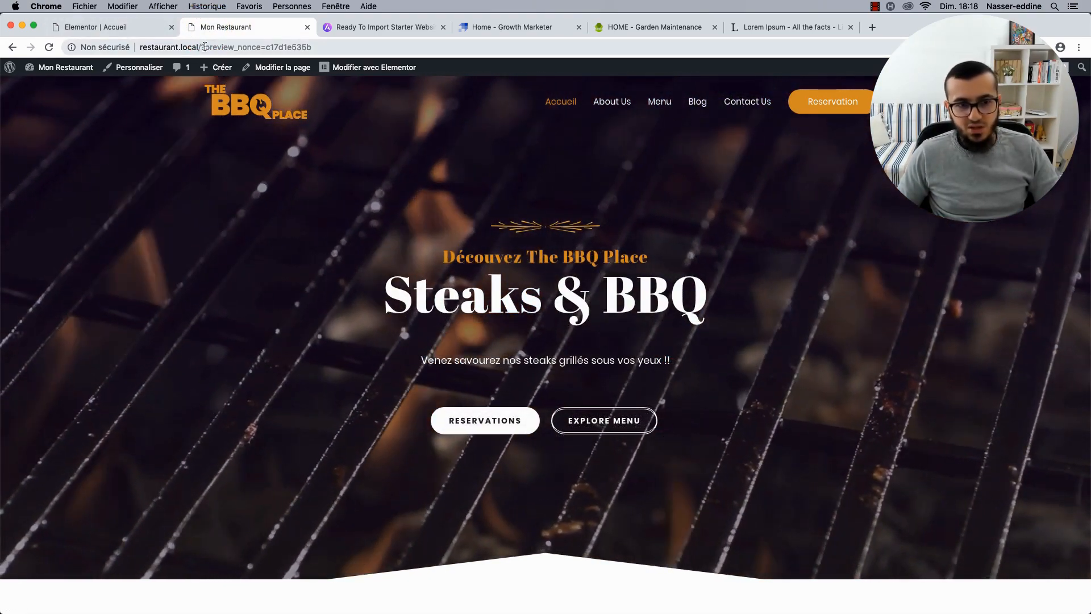
drag(205, 47, 316, 48)
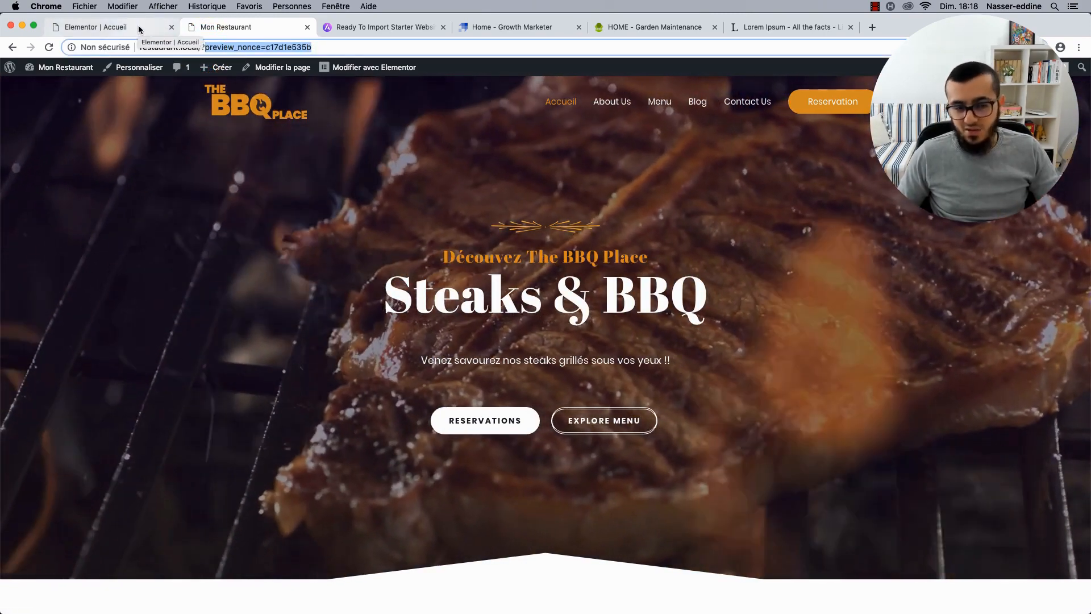
click(139, 28)
click(768, 343)
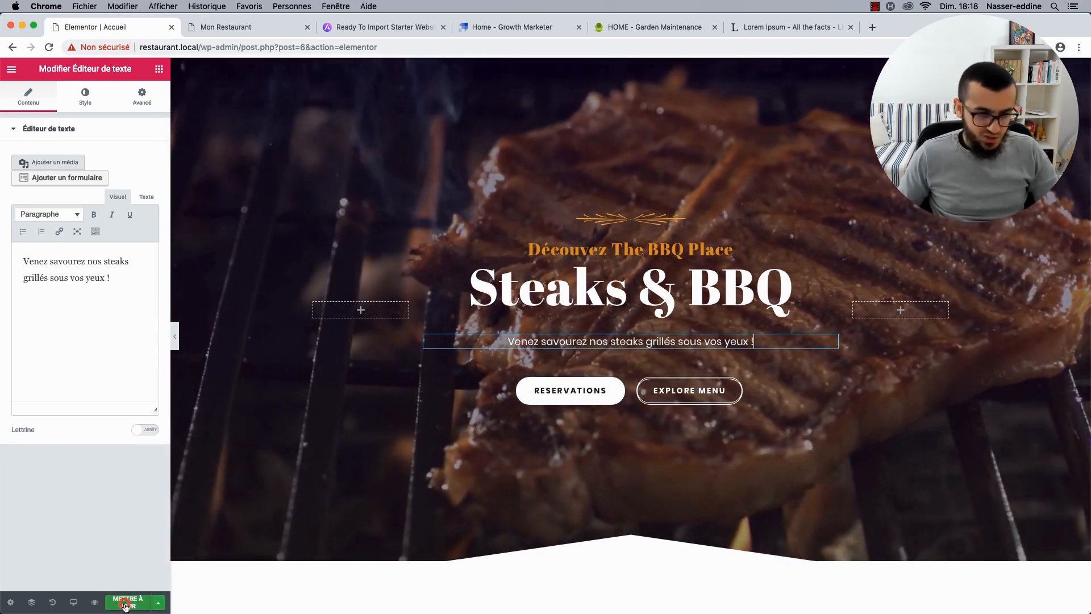
click(126, 604)
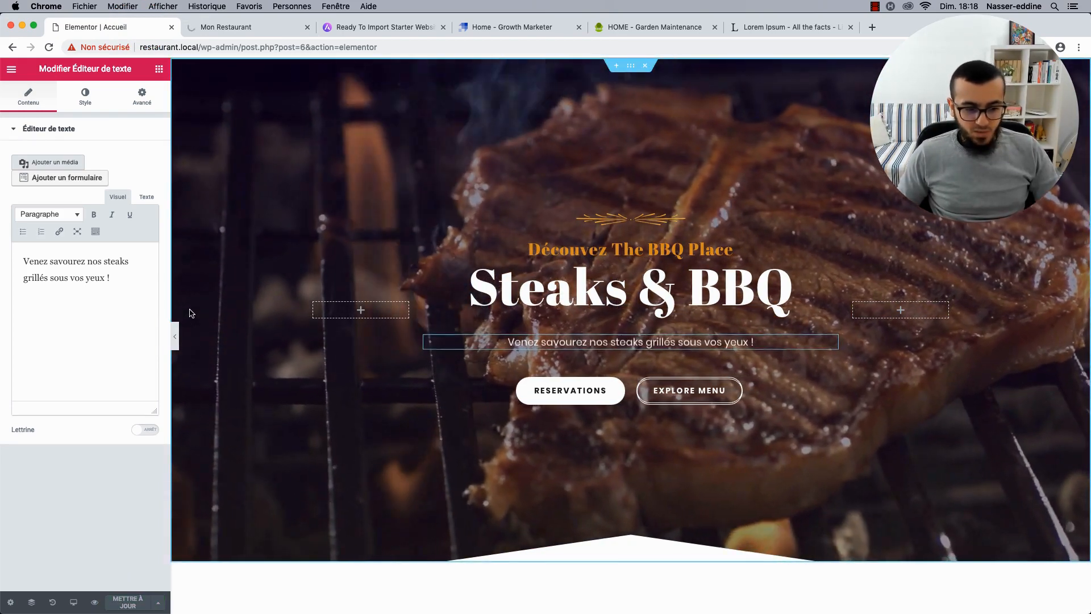
click(254, 30)
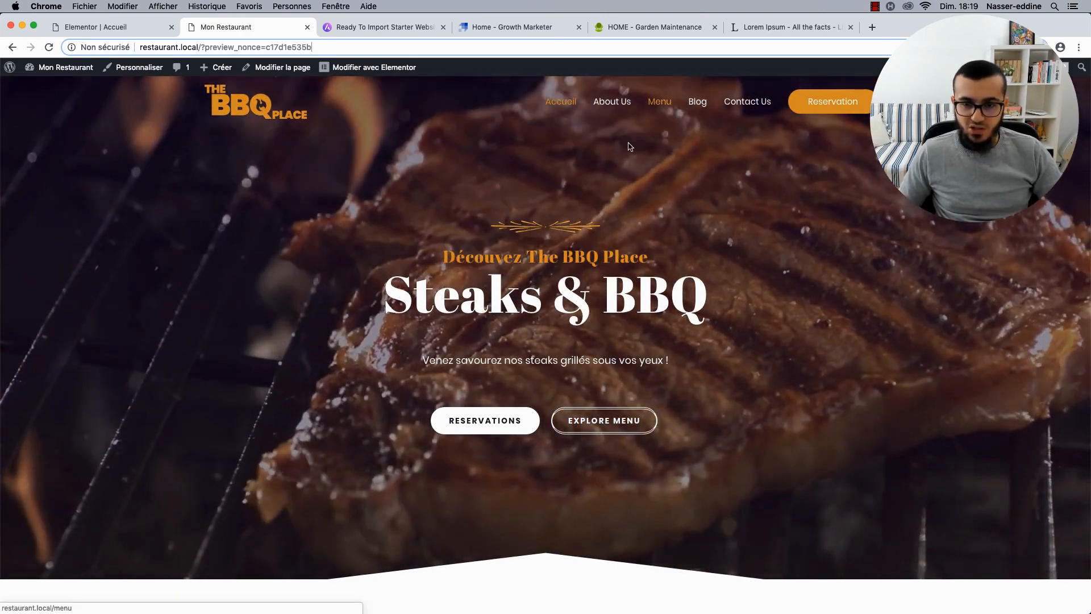
right_click(659, 104)
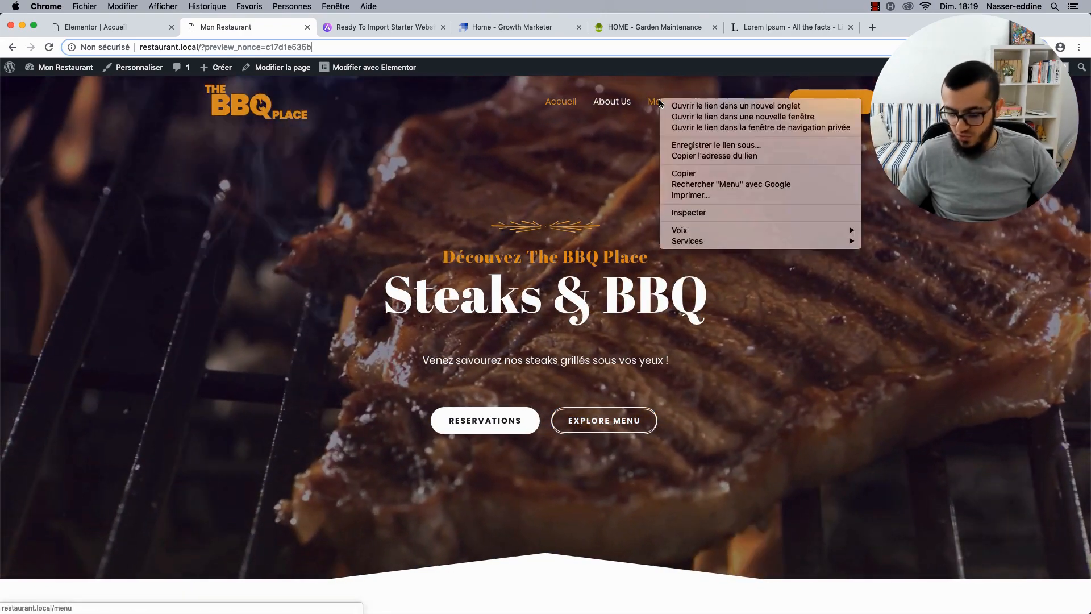
click(704, 156)
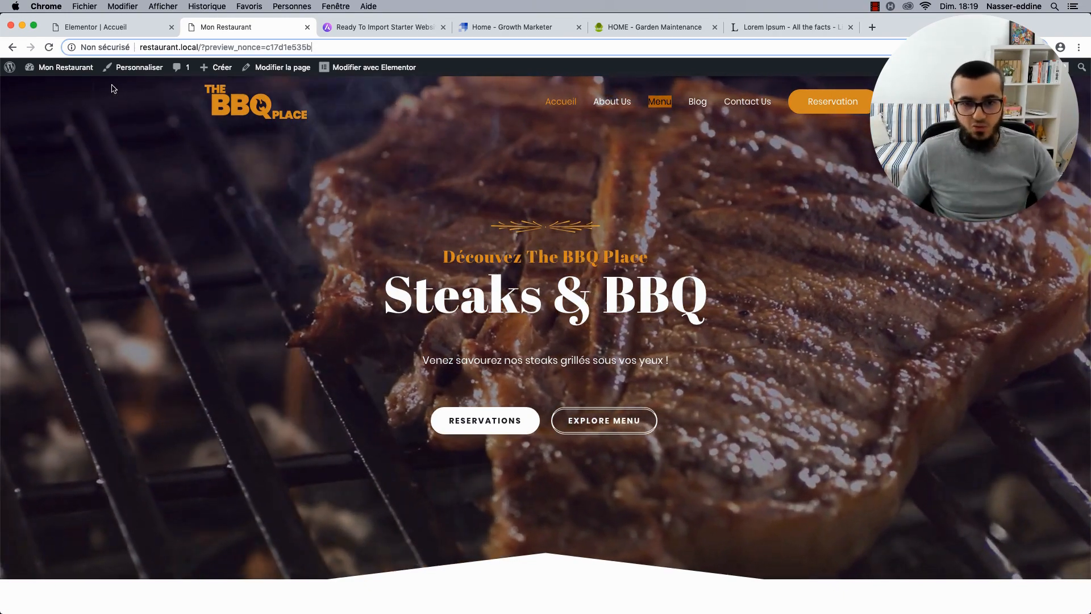
click(121, 32)
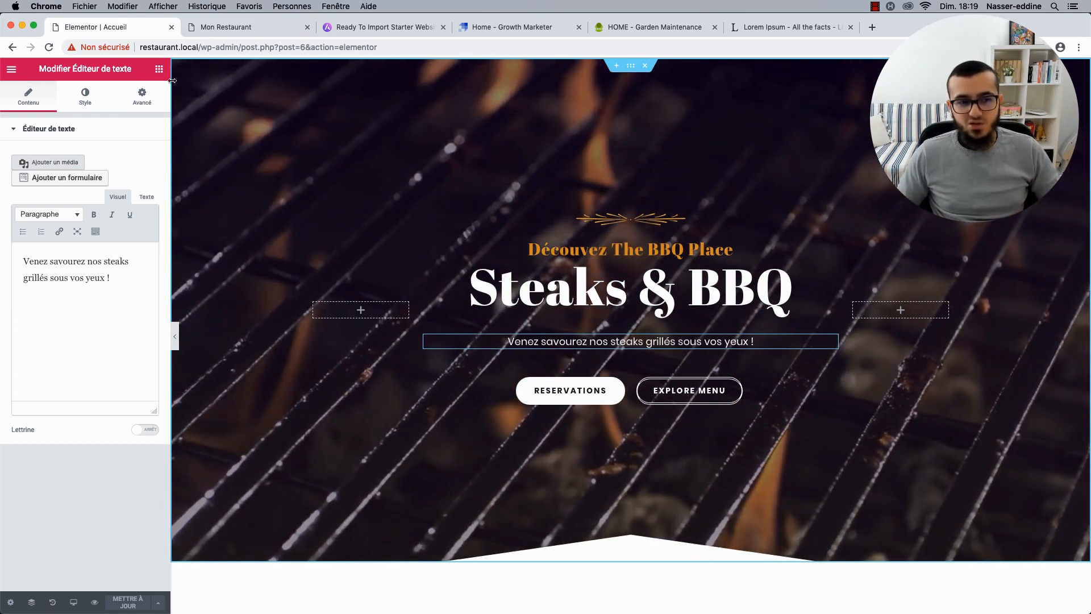
Replace the EXPLORE MENU button's '#' link with the site's Menu page.
click(160, 75)
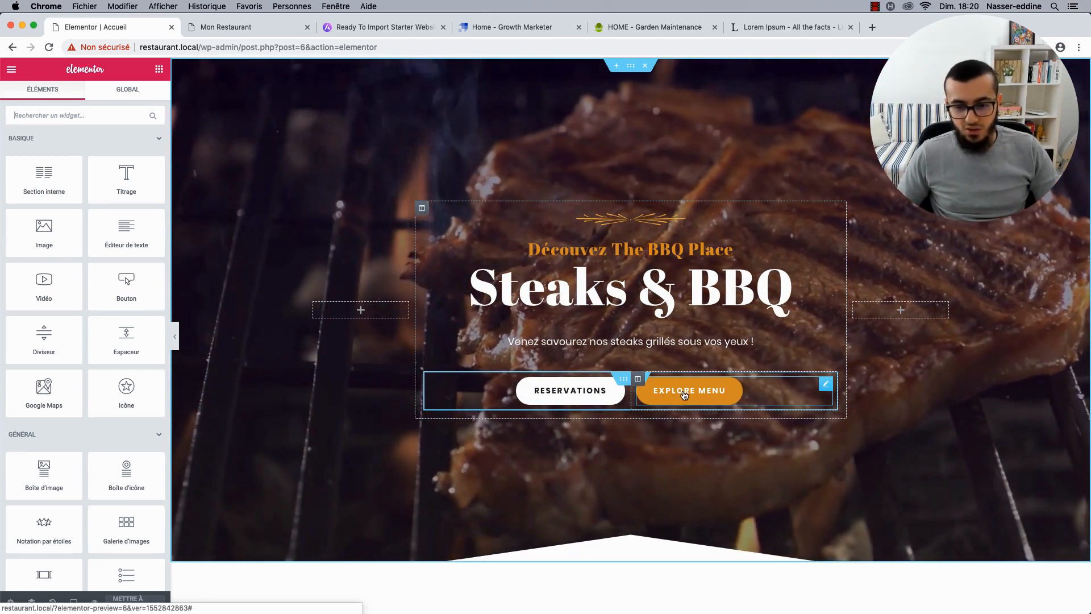
click(824, 387)
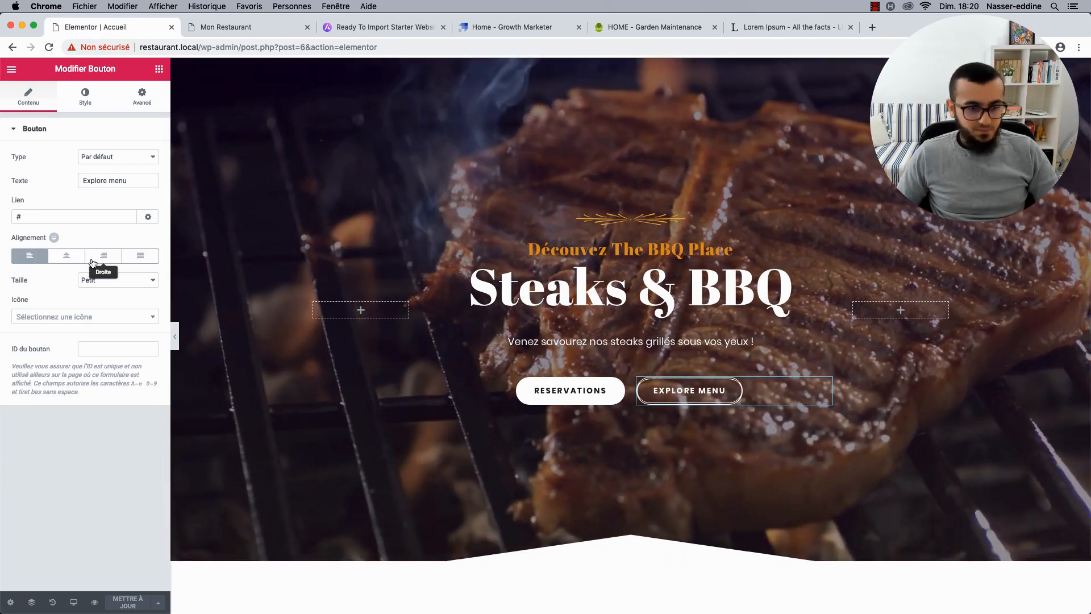
drag(22, 215, 12, 216)
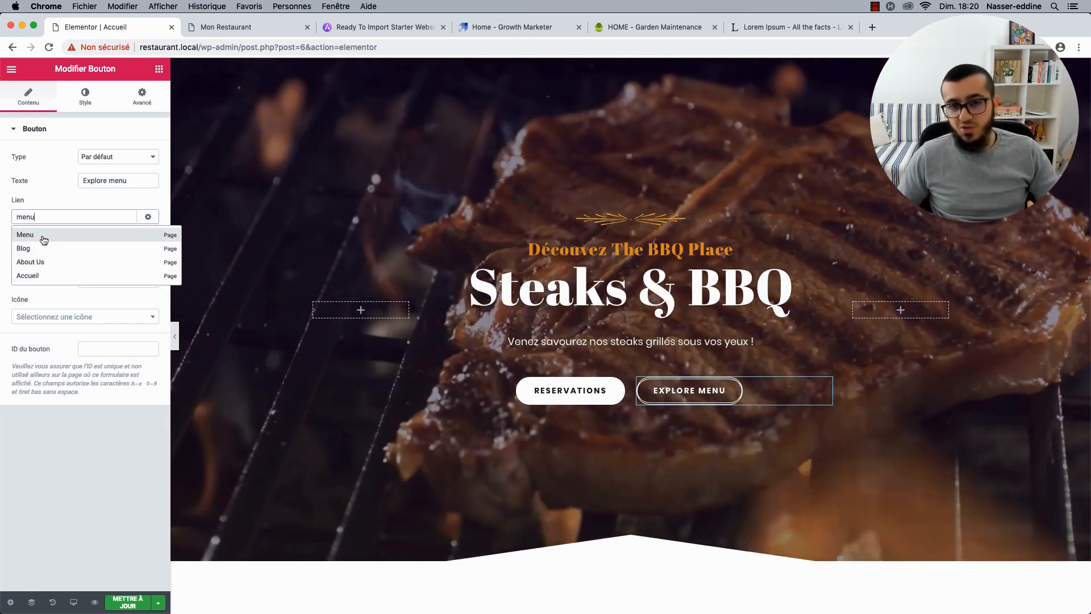
click(44, 239)
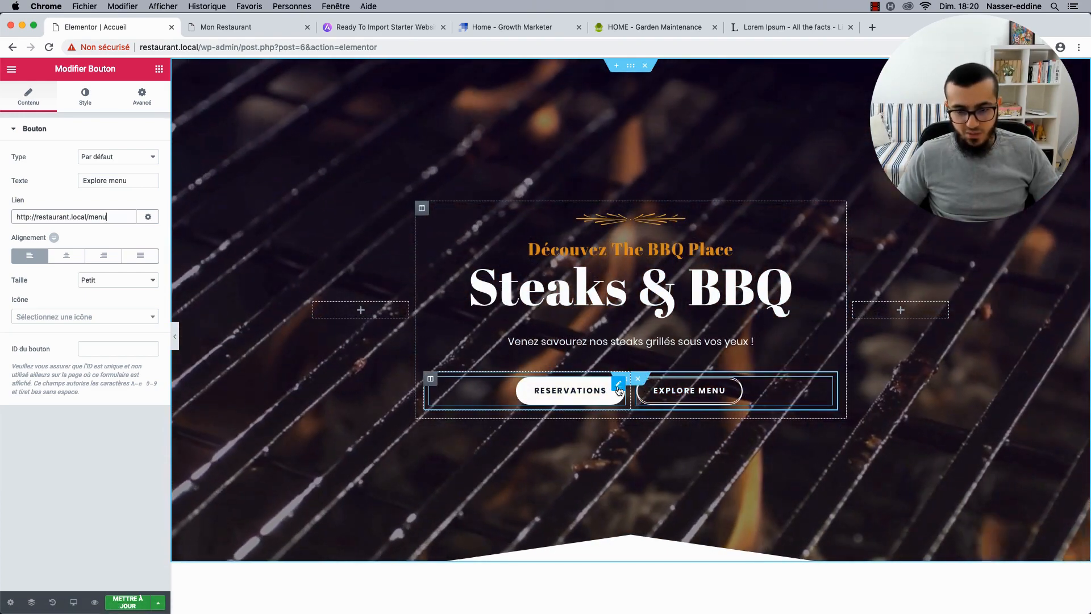
Open the RESERVATIONS button's settings and compare the editor with the live preview.
click(618, 389)
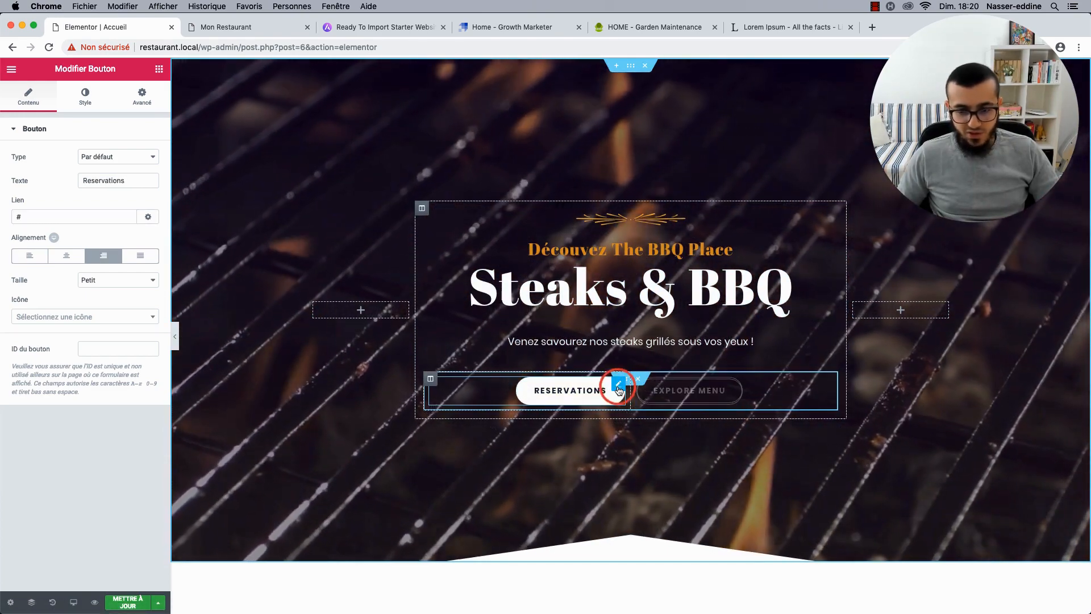
click(234, 23)
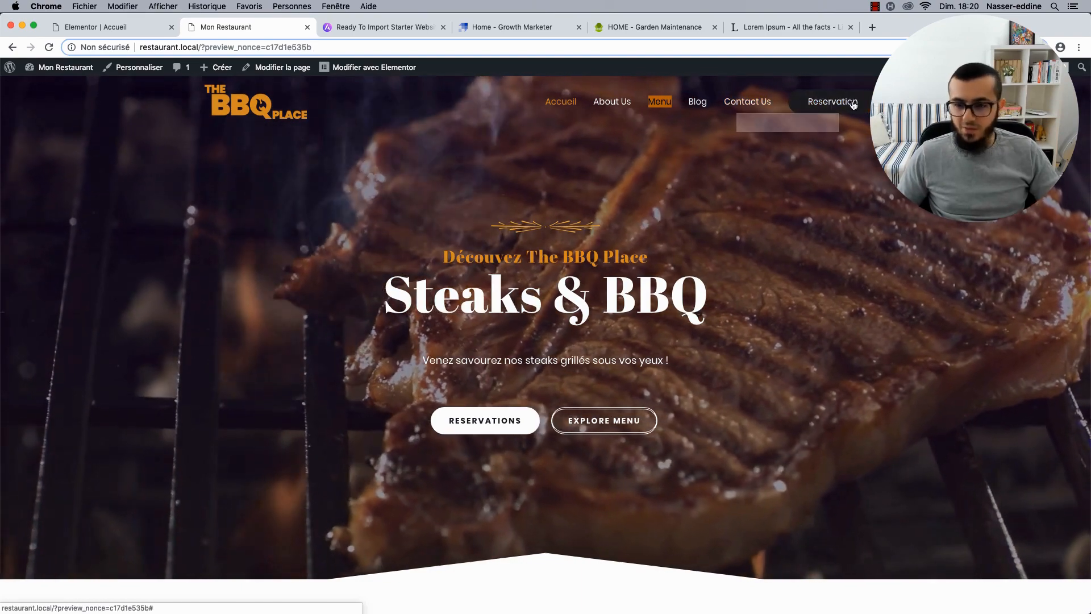
click(118, 25)
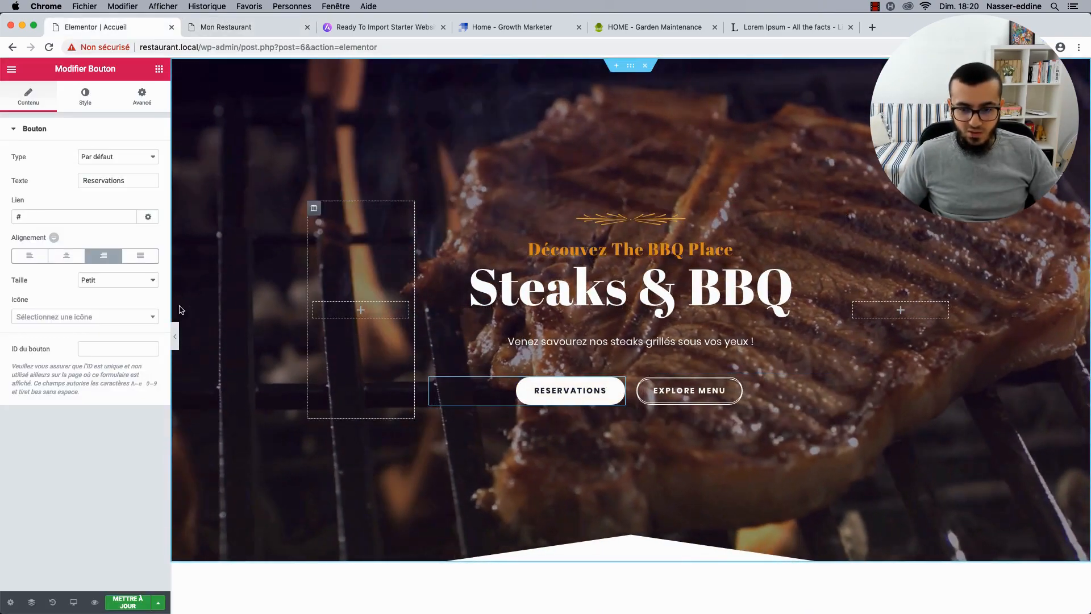
click(208, 23)
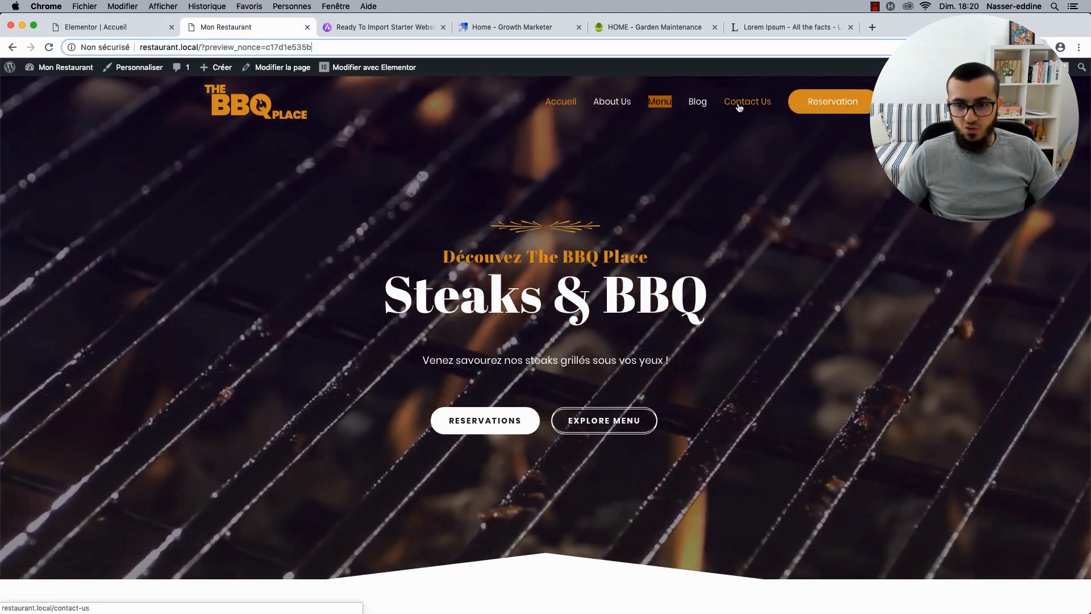
click(110, 24)
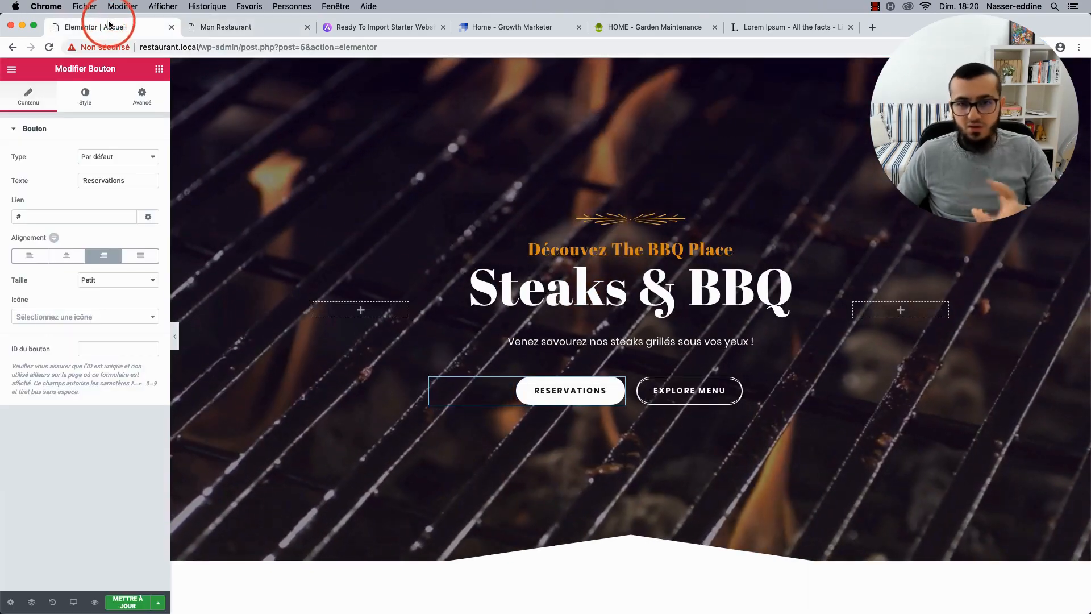
click(620, 387)
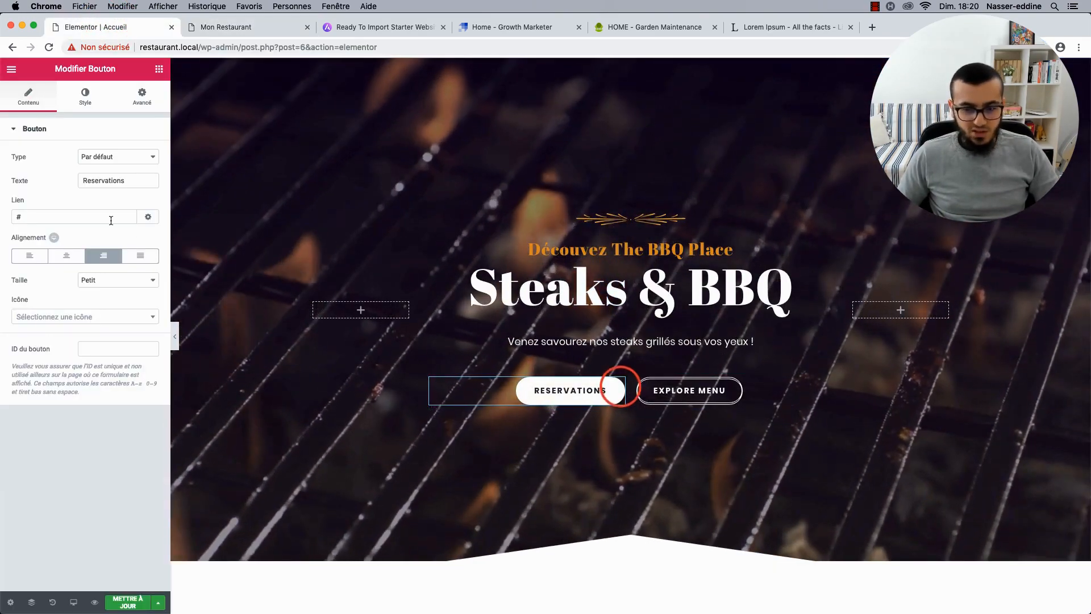
click(73, 217)
key(BackSpace)
text(contact)
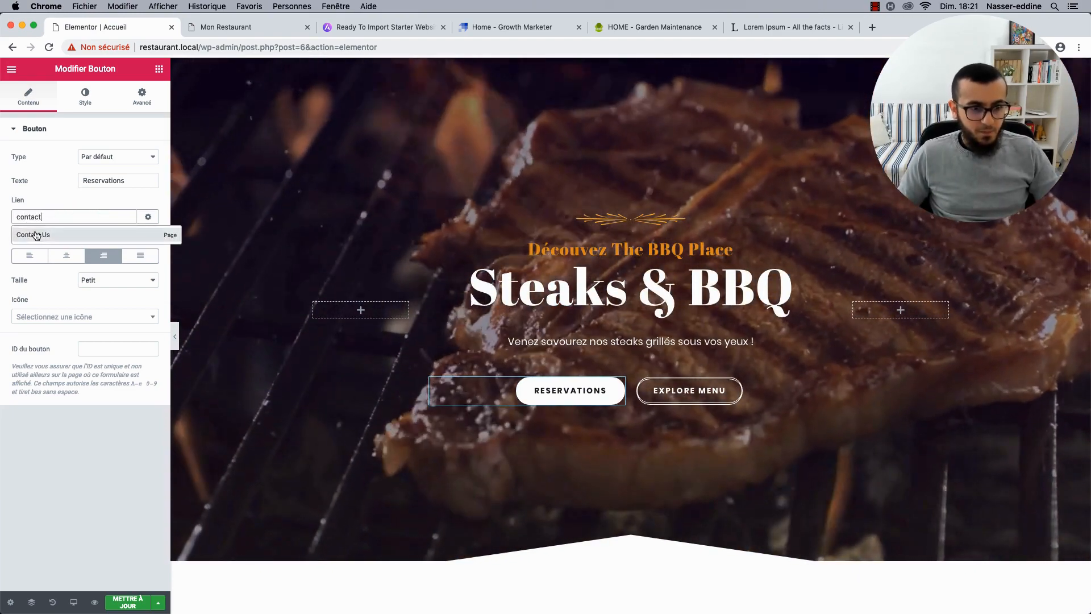
click(36, 235)
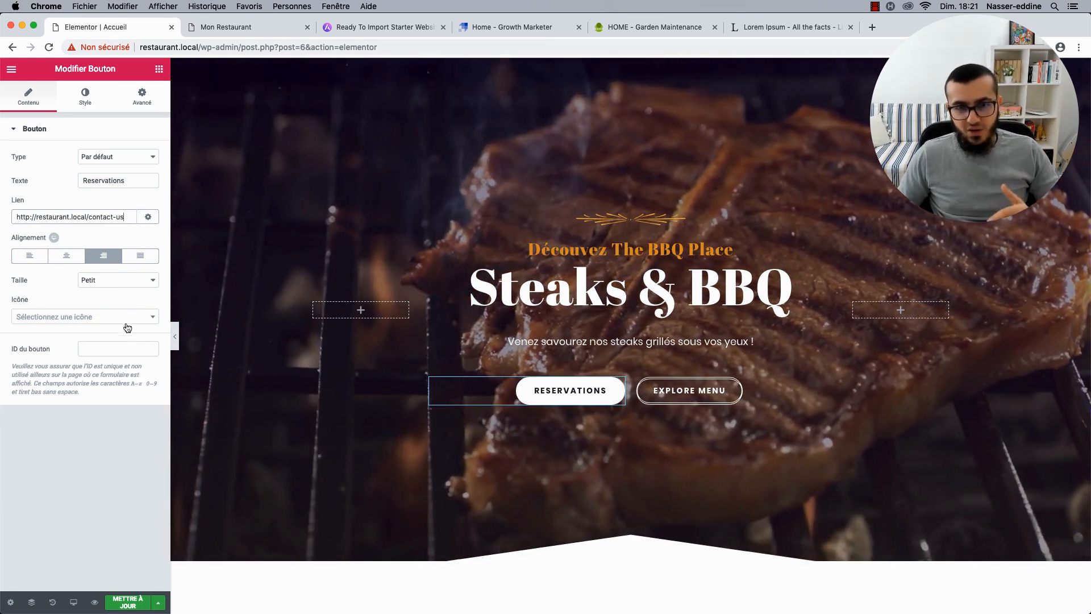
click(113, 217)
drag(113, 218, 129, 219)
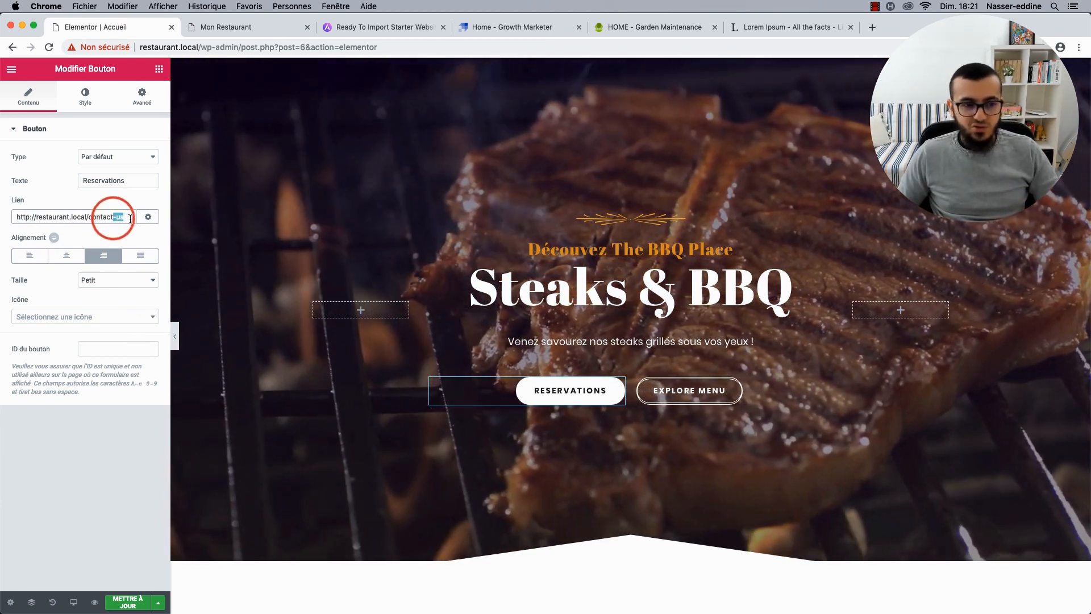
key(BackSpace)
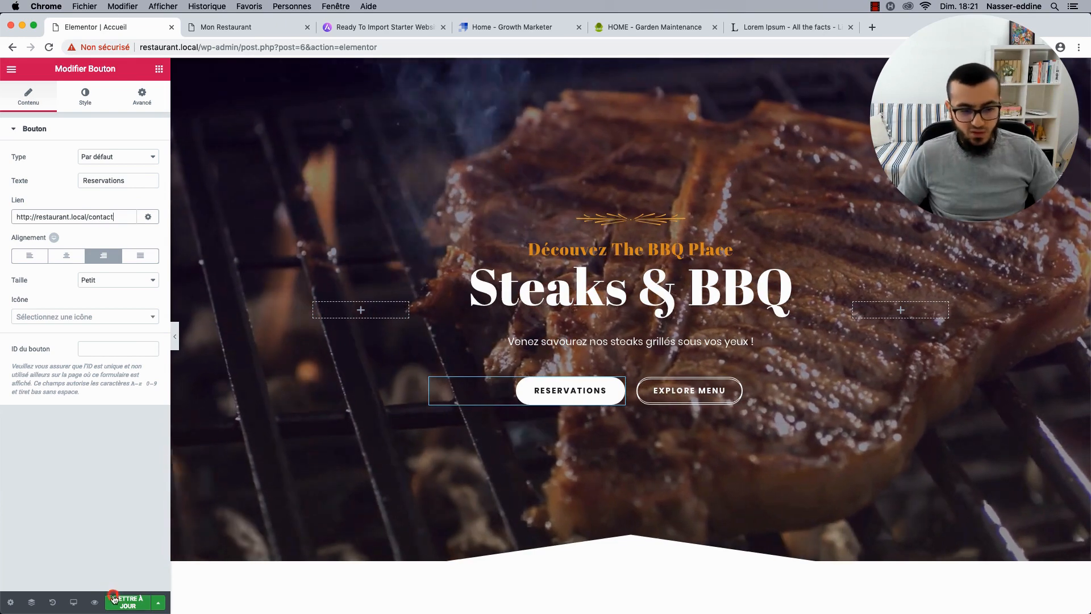
click(114, 597)
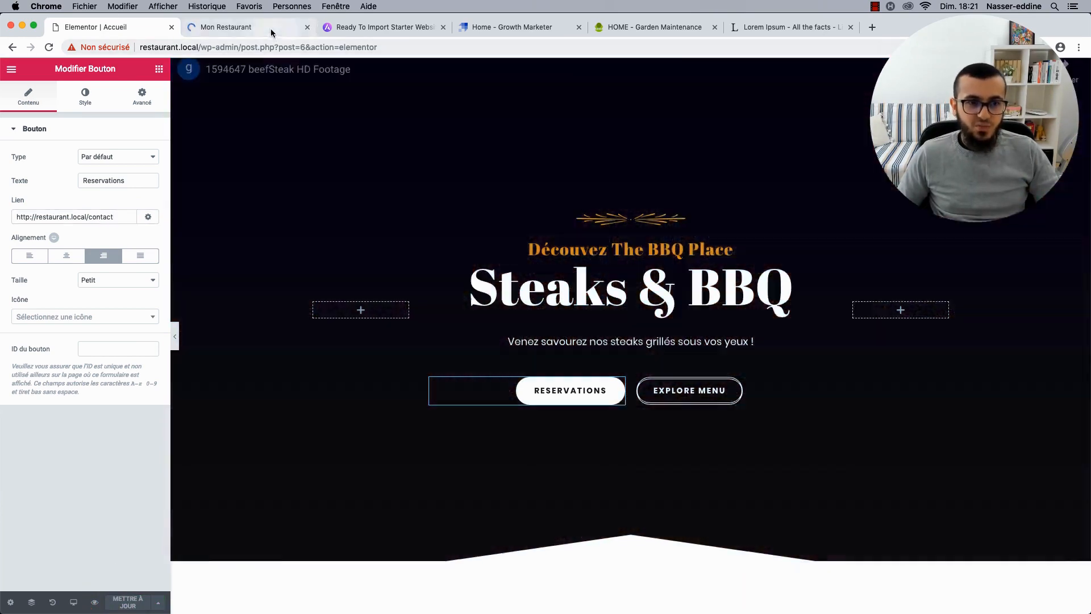
click(272, 29)
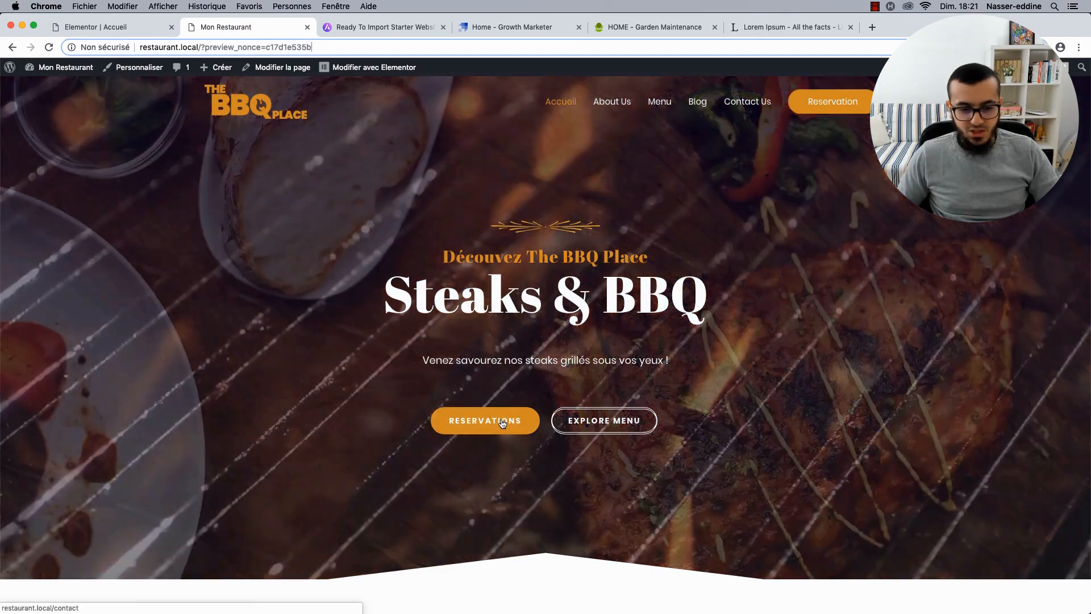
Verify on the live site that RESERVATIONS opens the contact page.
click(502, 420)
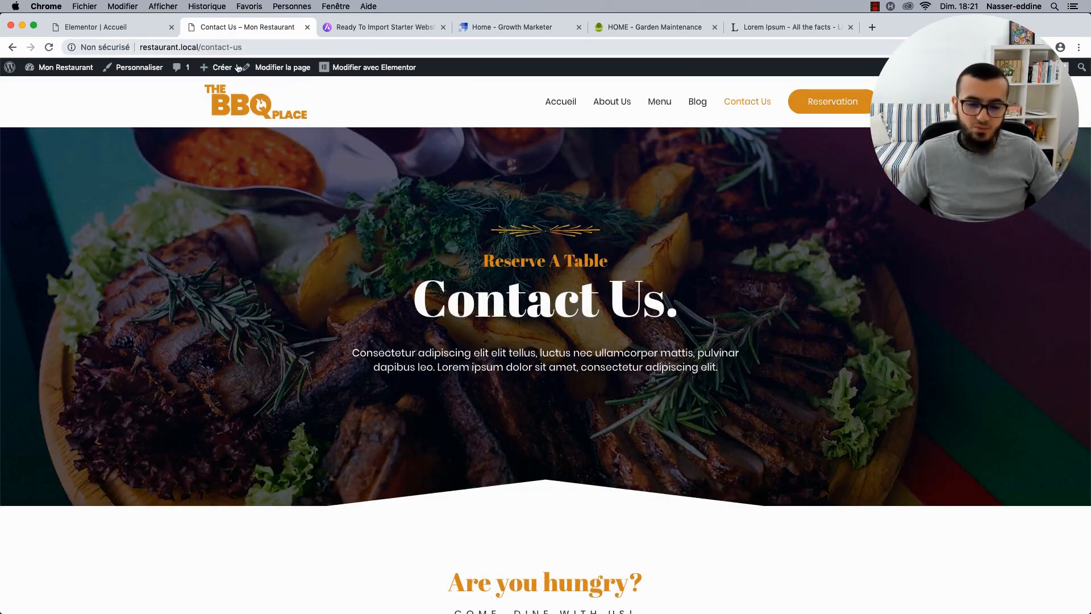
scroll(217, 329, down, 12)
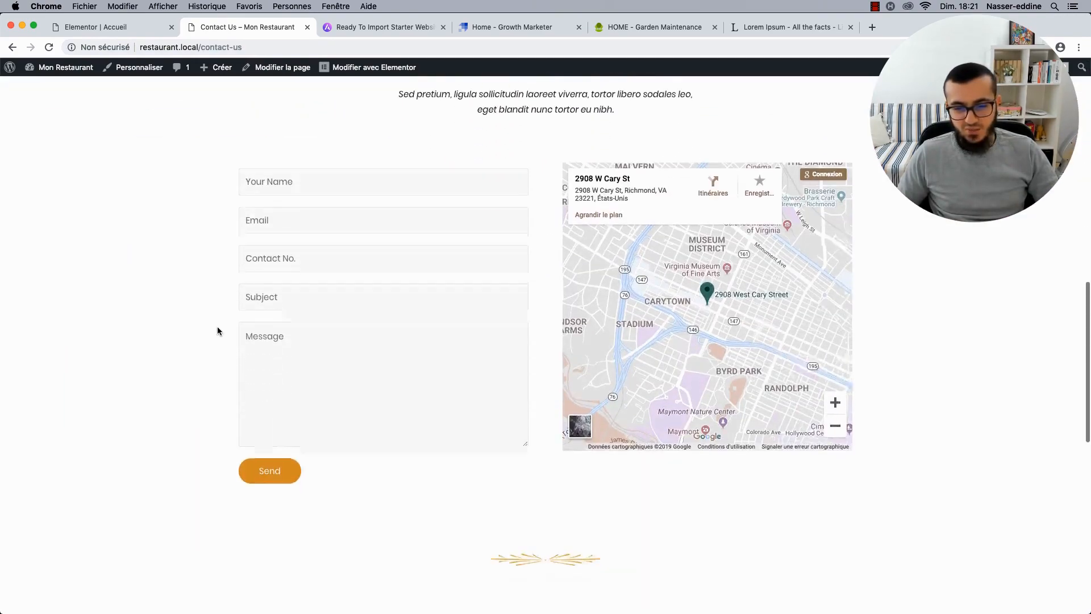
scroll(217, 330, up, 12)
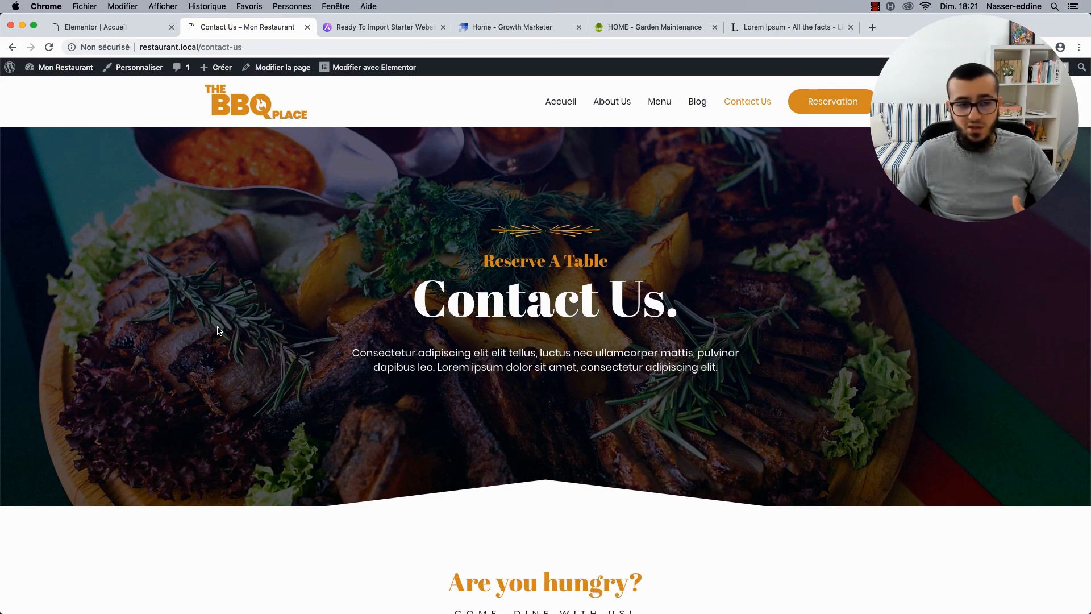
scroll(219, 331, down, 10)
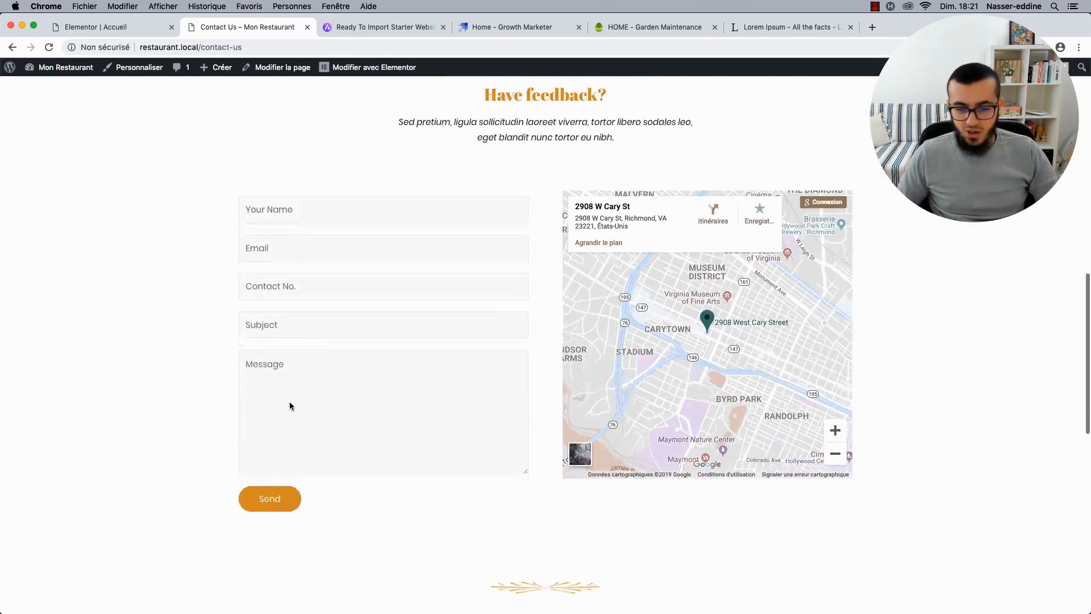
scroll(290, 404, down, 1)
scroll(193, 393, up, 12)
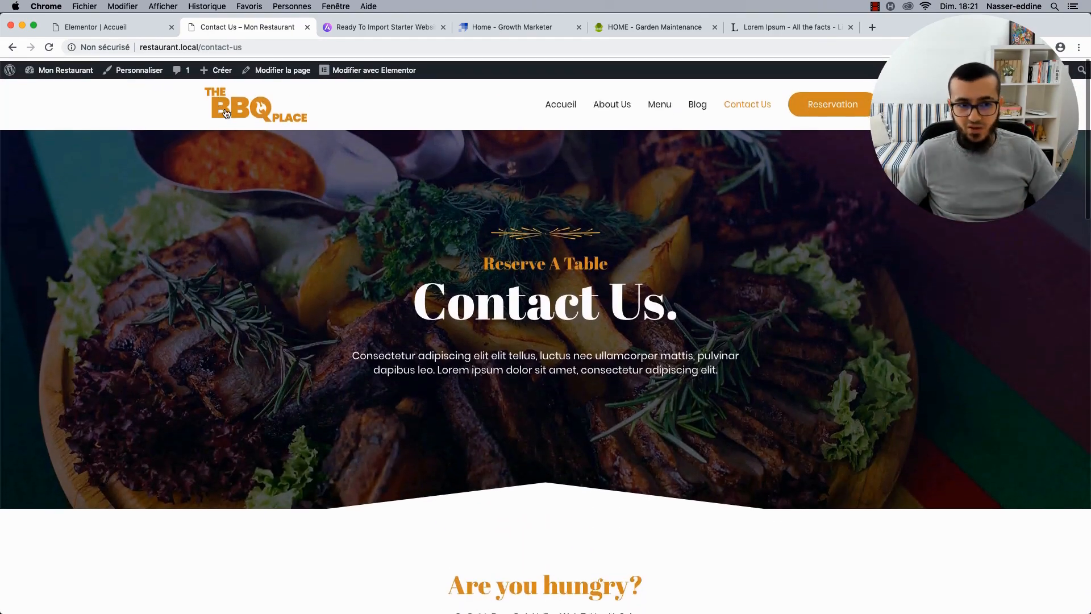
Back in the homepage editor, open the Steaks & BBQ hero section's settings.
click(108, 28)
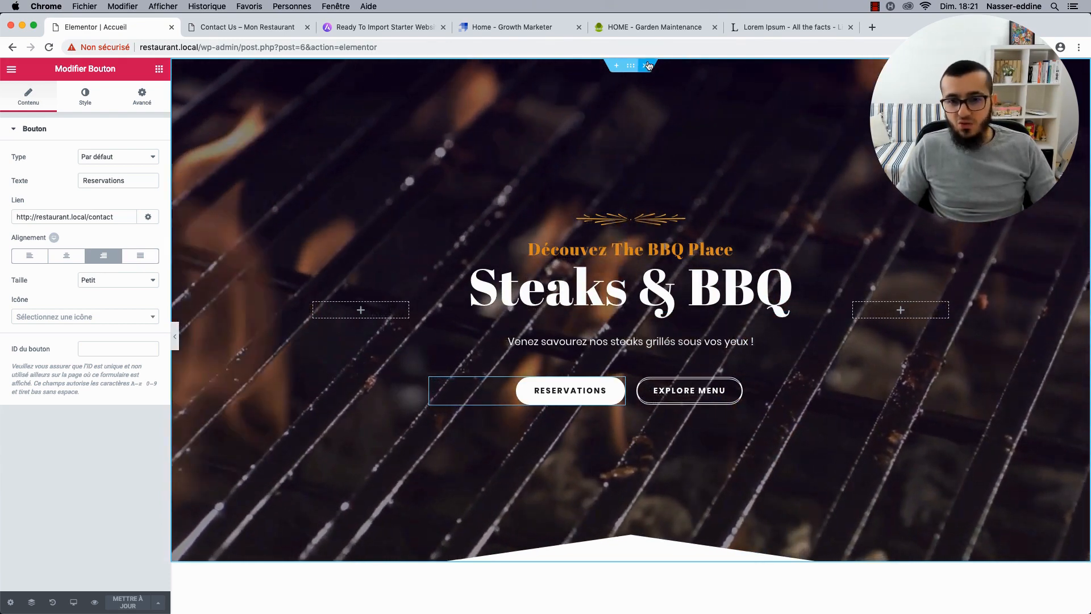
click(630, 66)
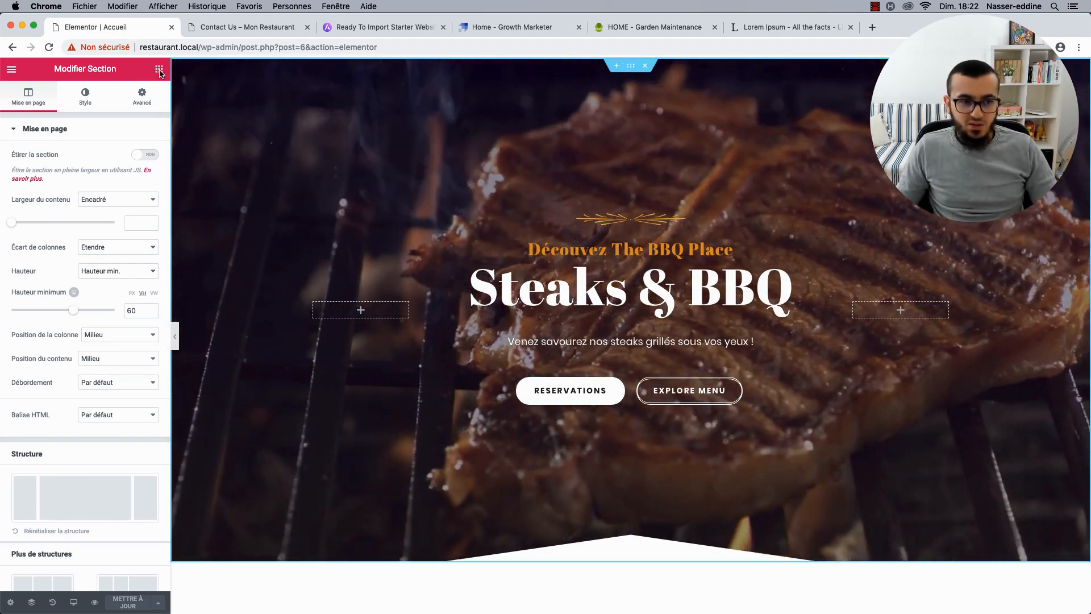
key(super+t)
Search Google Images for 'dialpad', then return to the Elementor homepage editor.
text(dialpad)
key(Return)
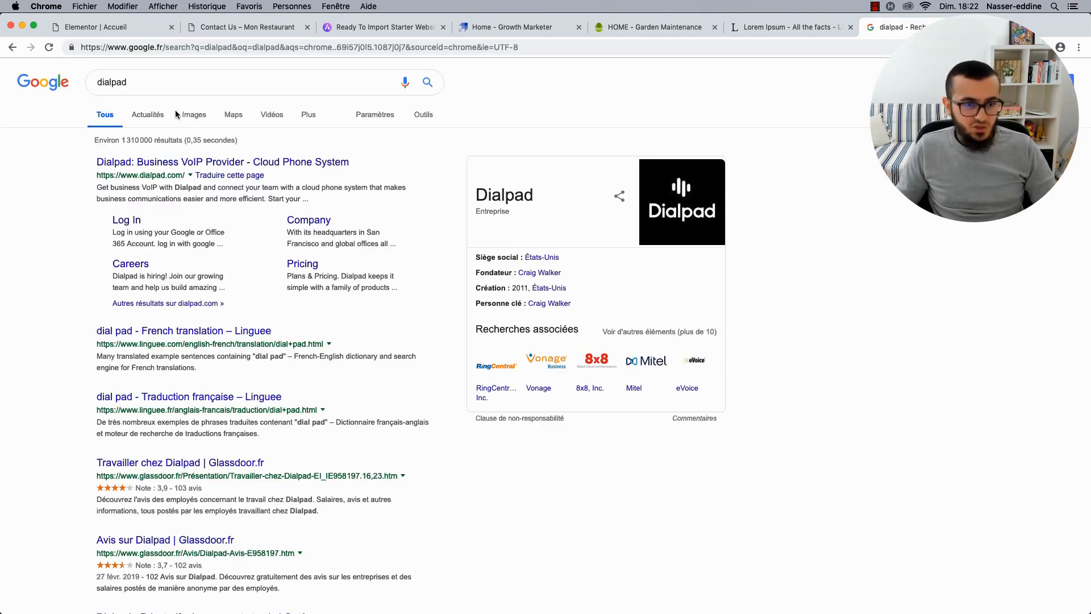
click(189, 114)
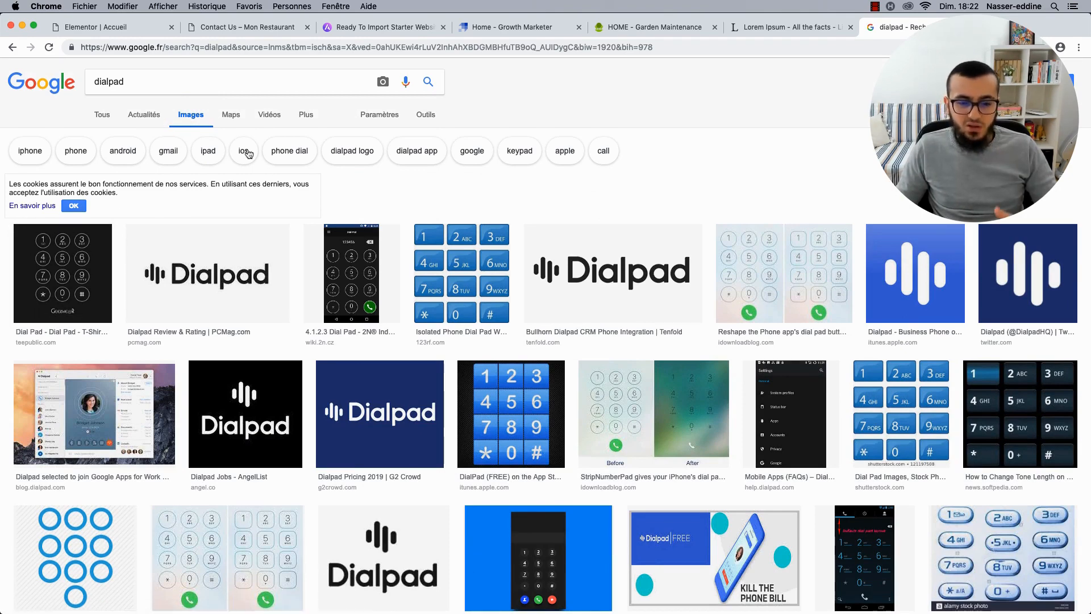
click(125, 27)
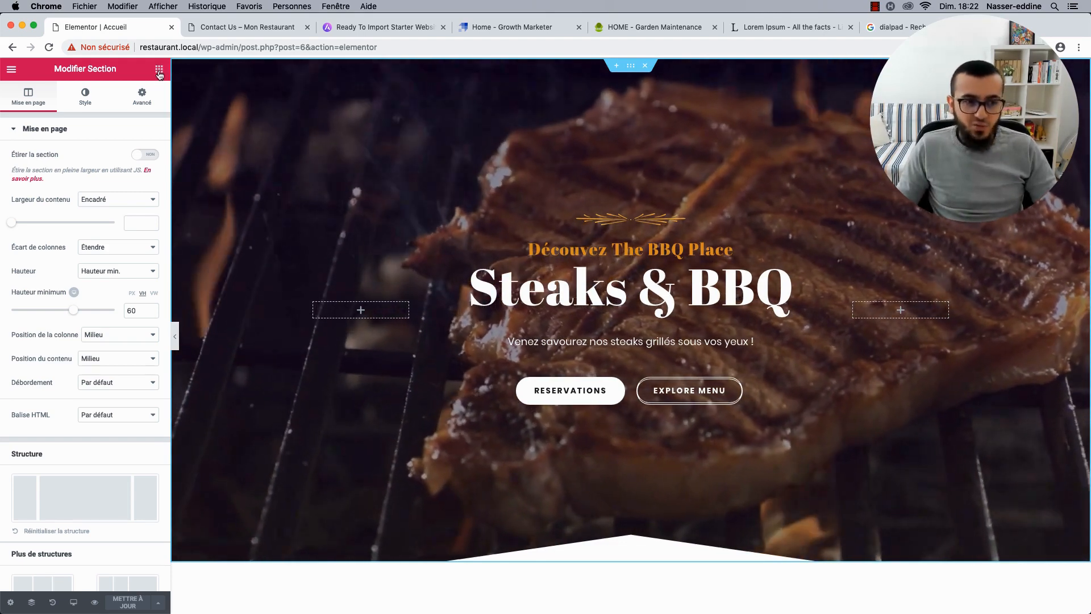
Reopen the hero section's settings and drag its minimum height shorter.
click(158, 70)
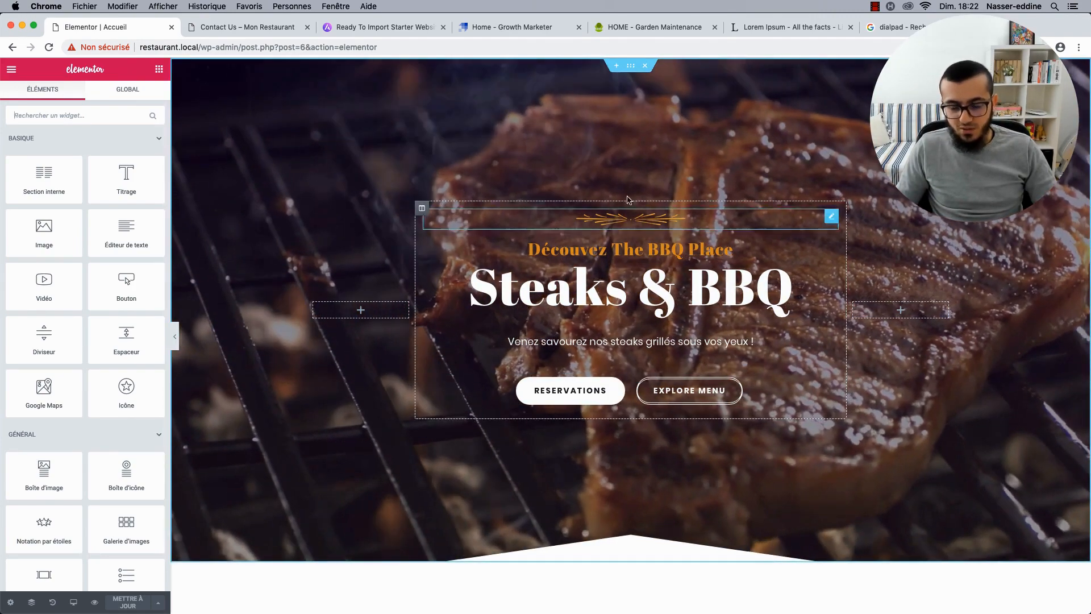
click(630, 67)
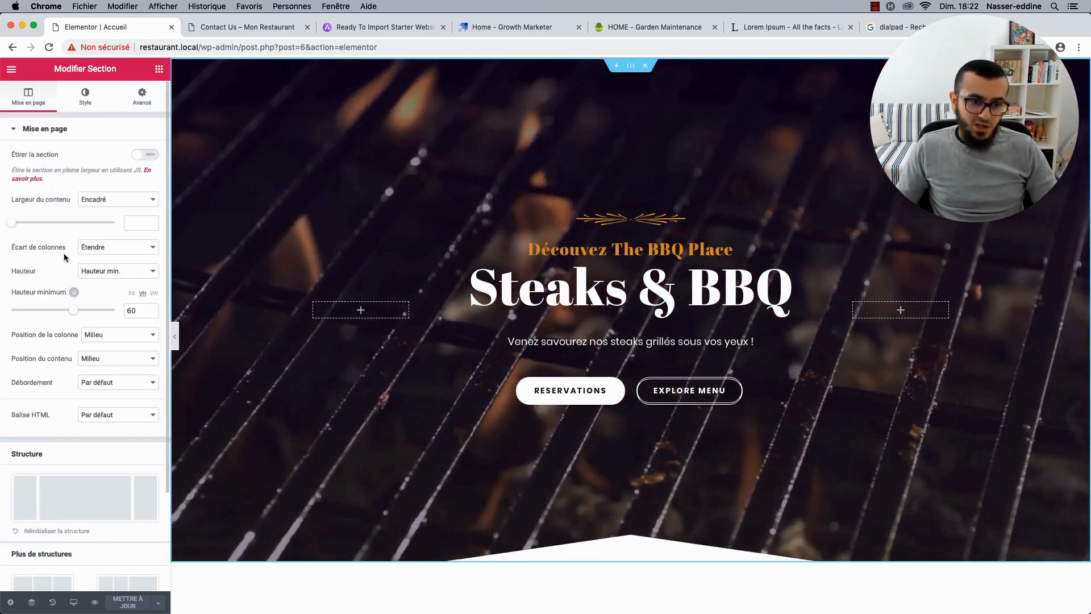
scroll(63, 292, down, 1)
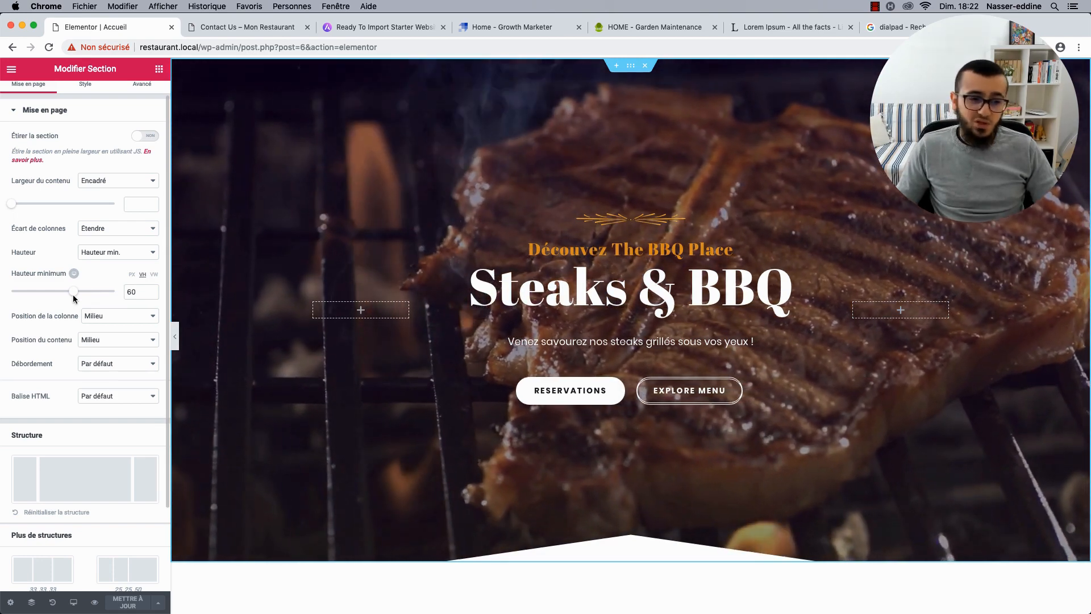
drag(81, 297, 63, 299)
Set the hero's minimum height back to 60 vh and show its per-device options.
double_click(136, 295)
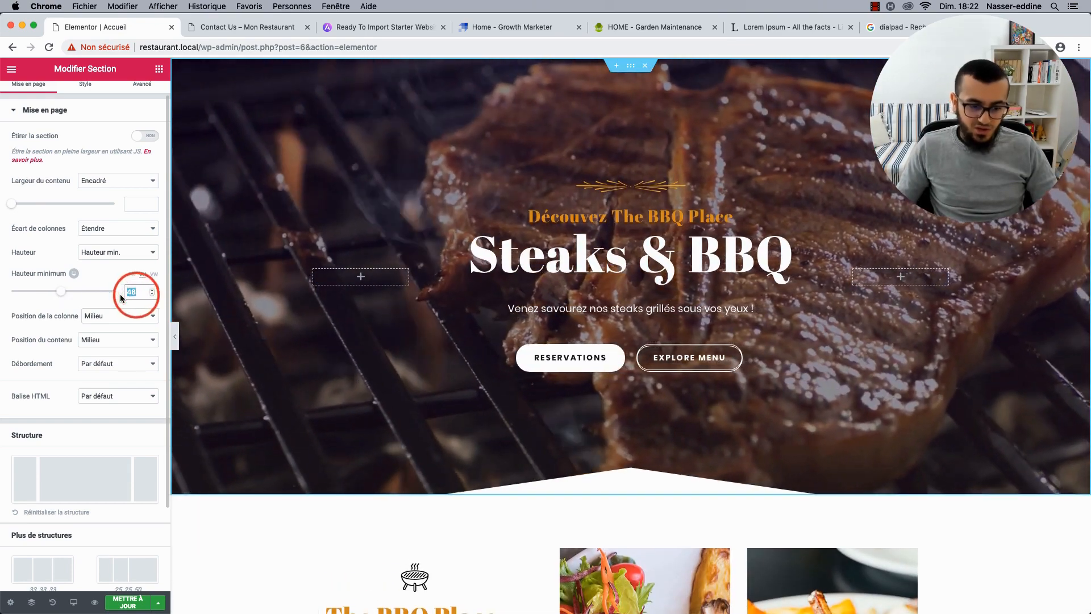
text(60)
double_click(136, 292)
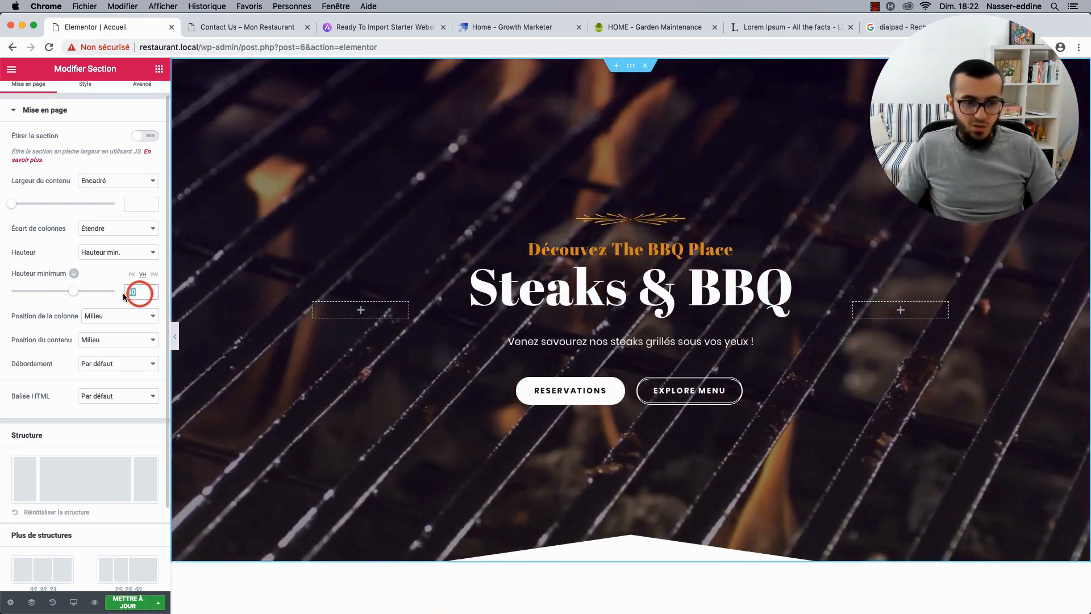
key(BackSpace)
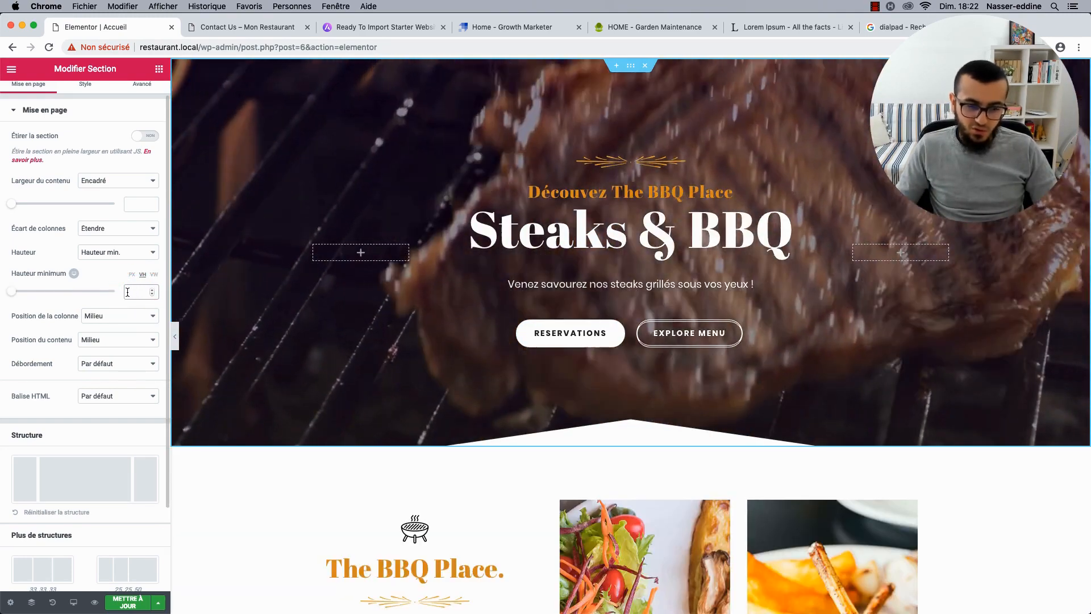
text(60)
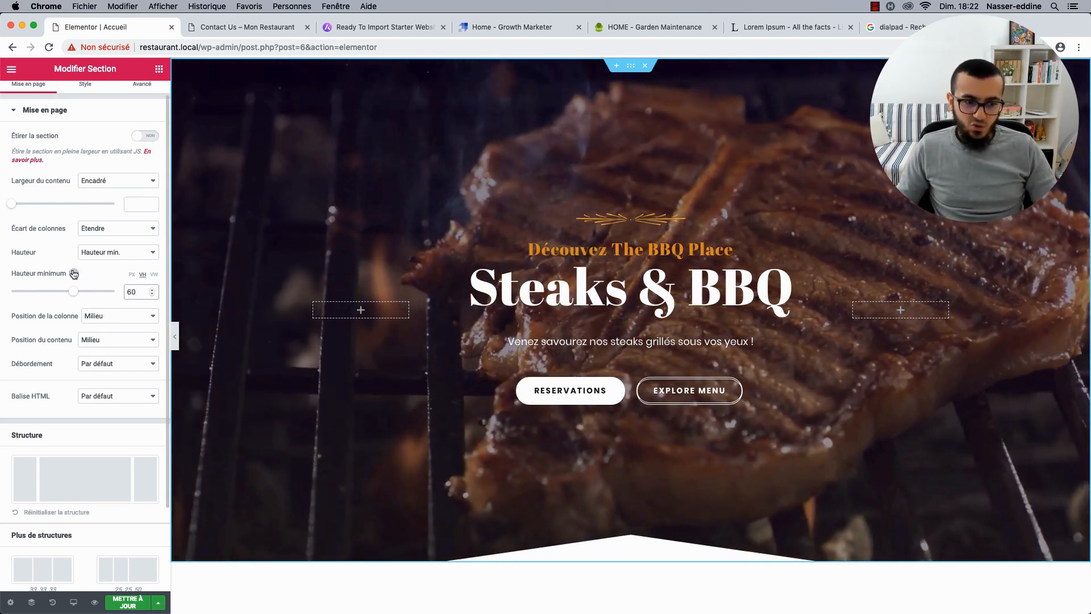
click(74, 274)
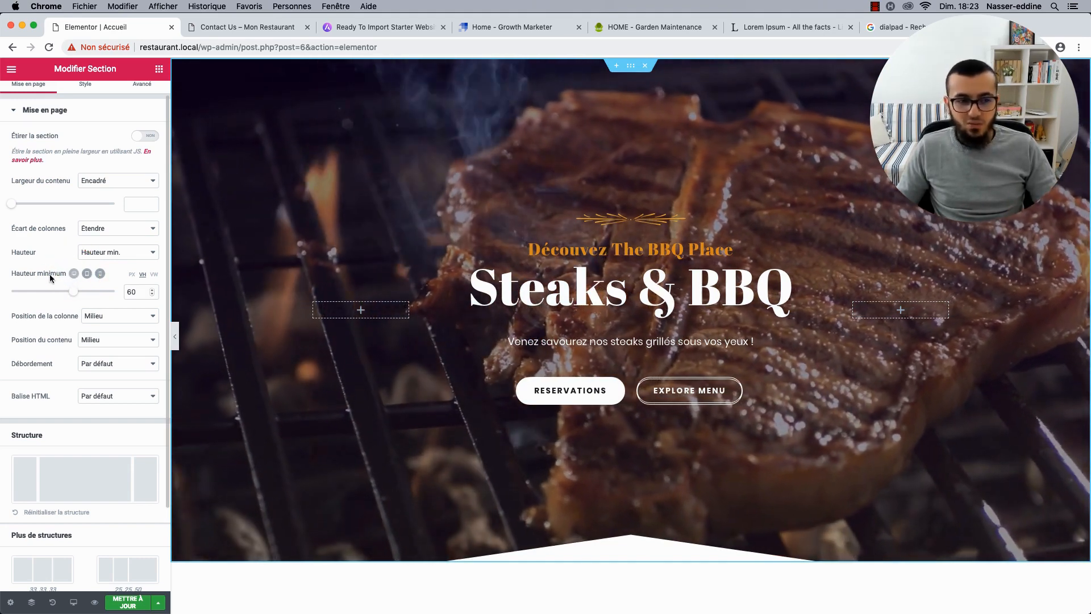
click(87, 274)
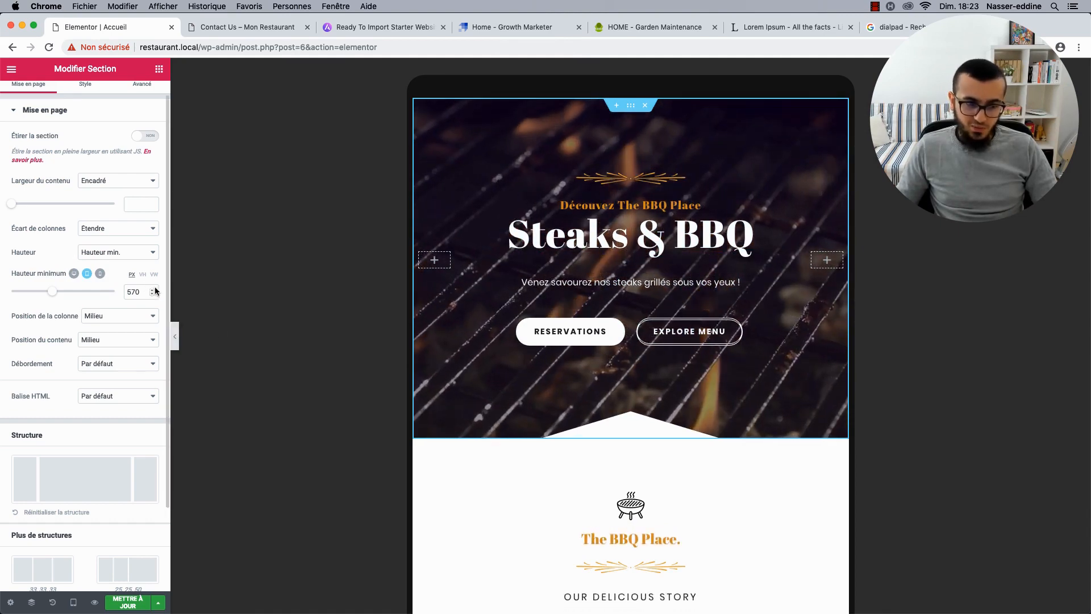
click(100, 275)
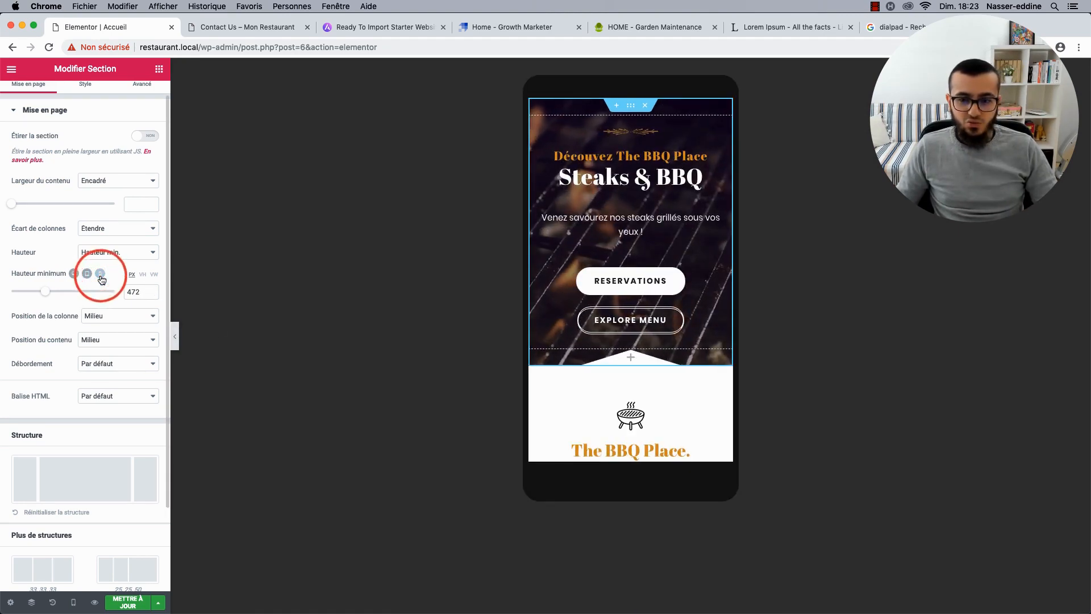
click(174, 338)
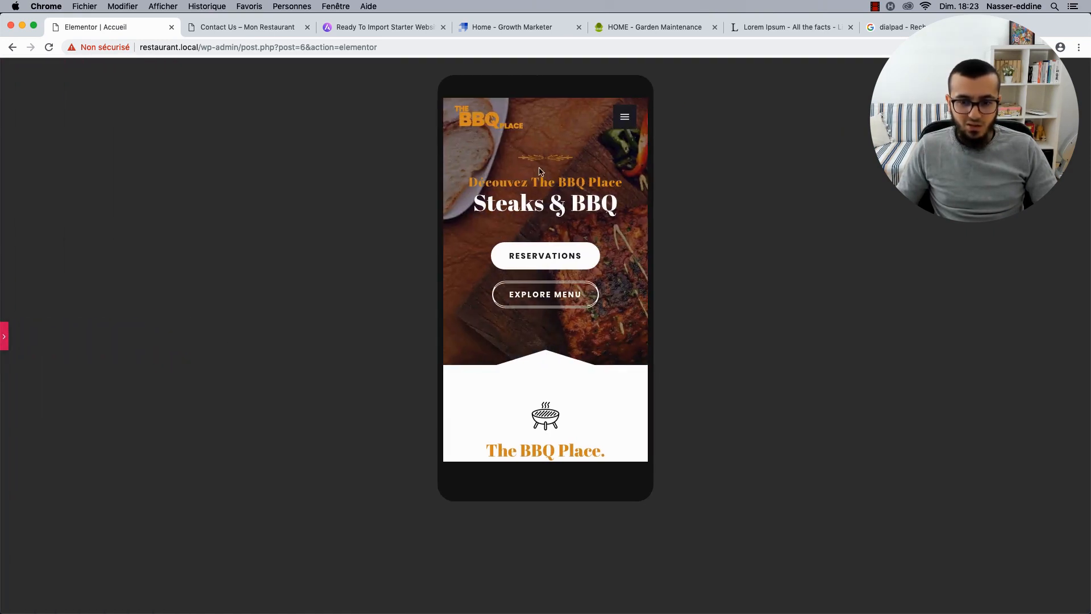
click(627, 117)
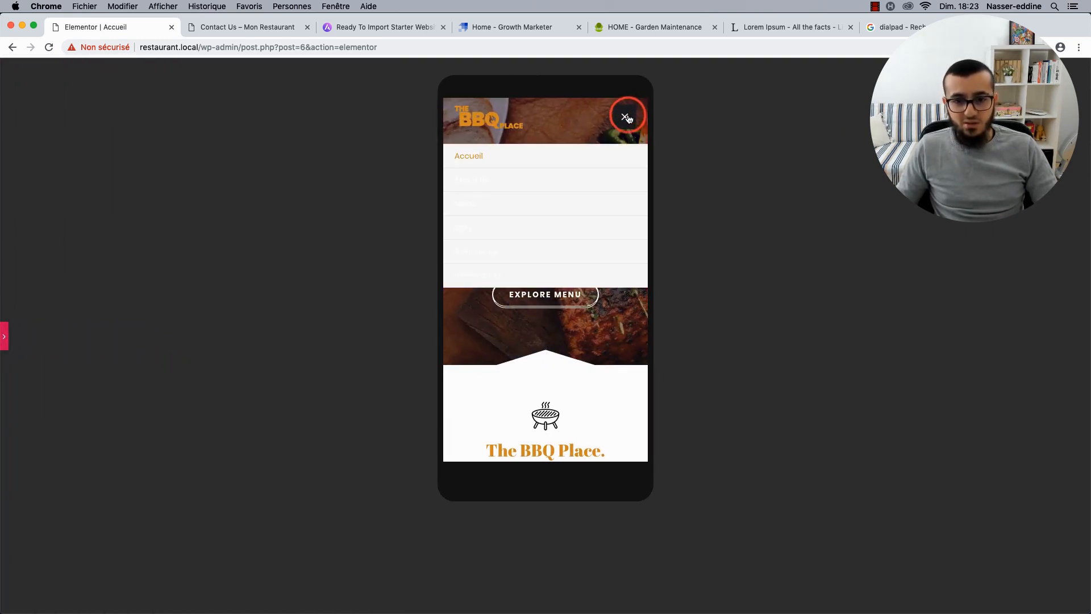
click(628, 117)
click(623, 119)
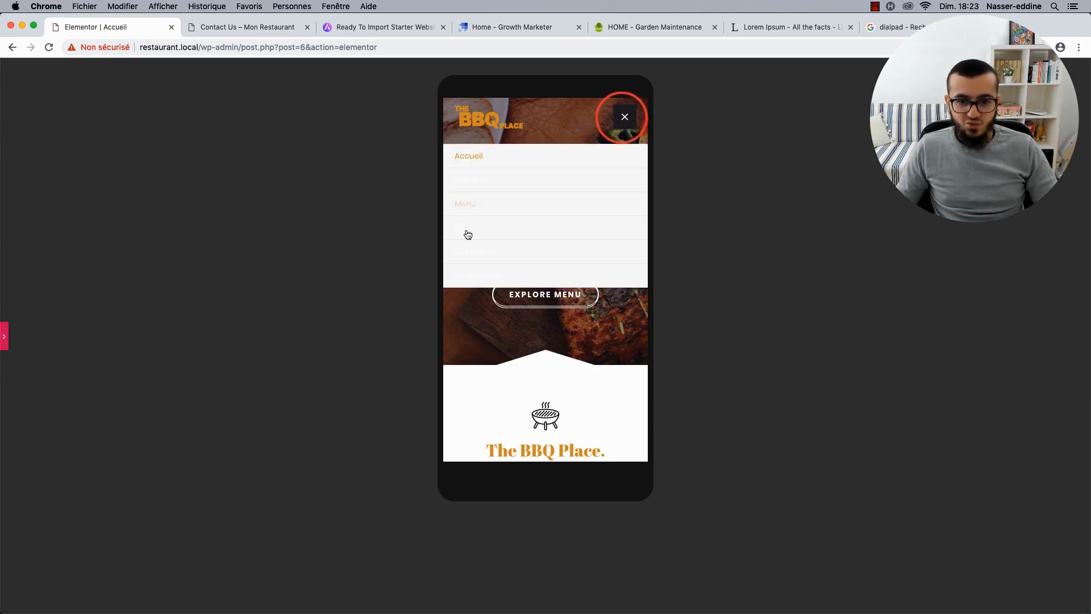
click(629, 116)
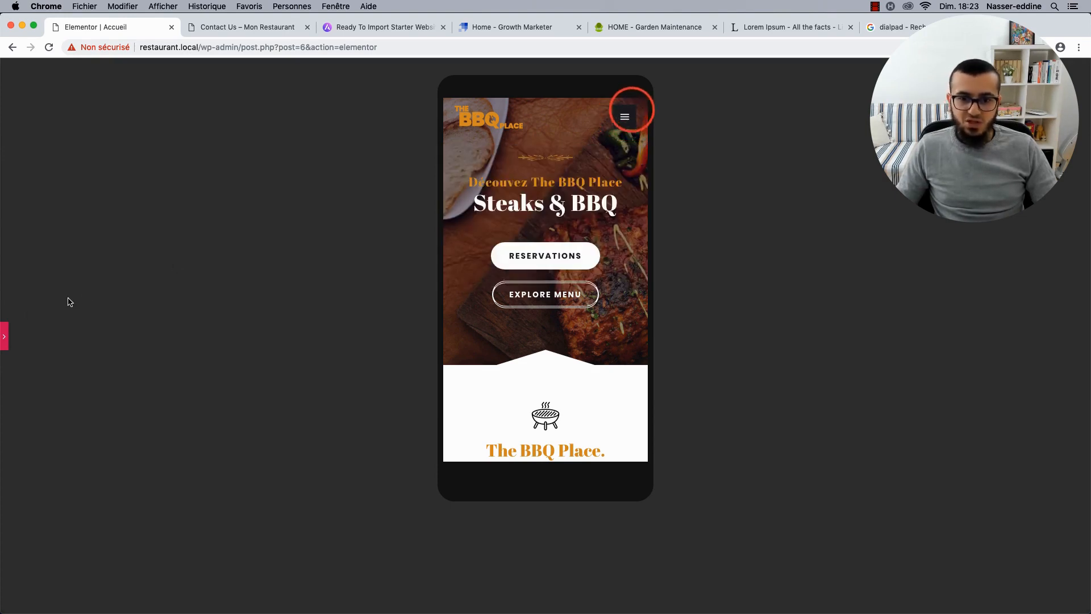
click(6, 339)
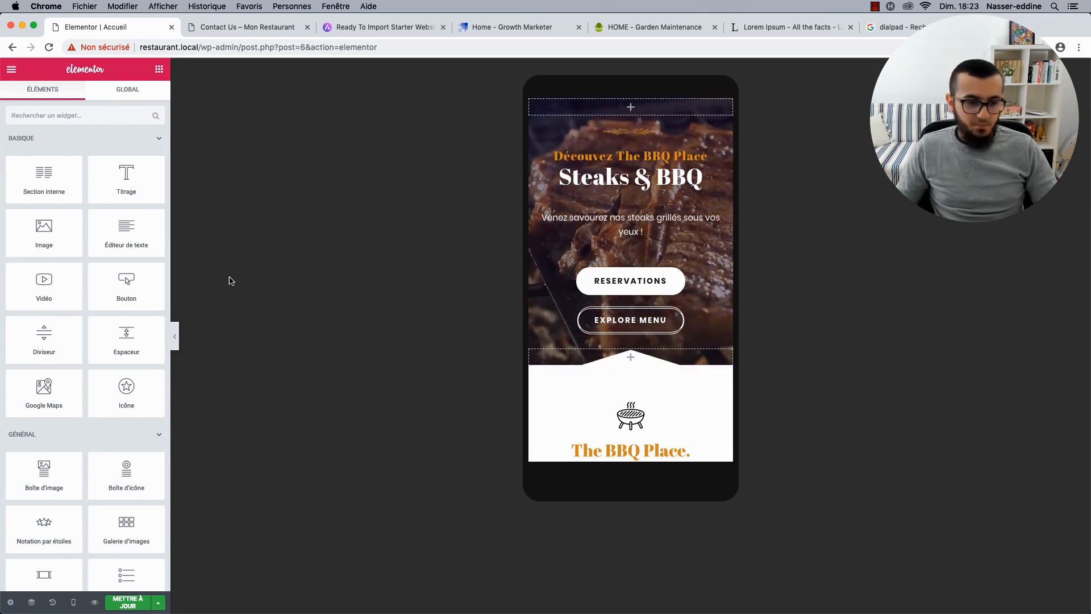
click(73, 601)
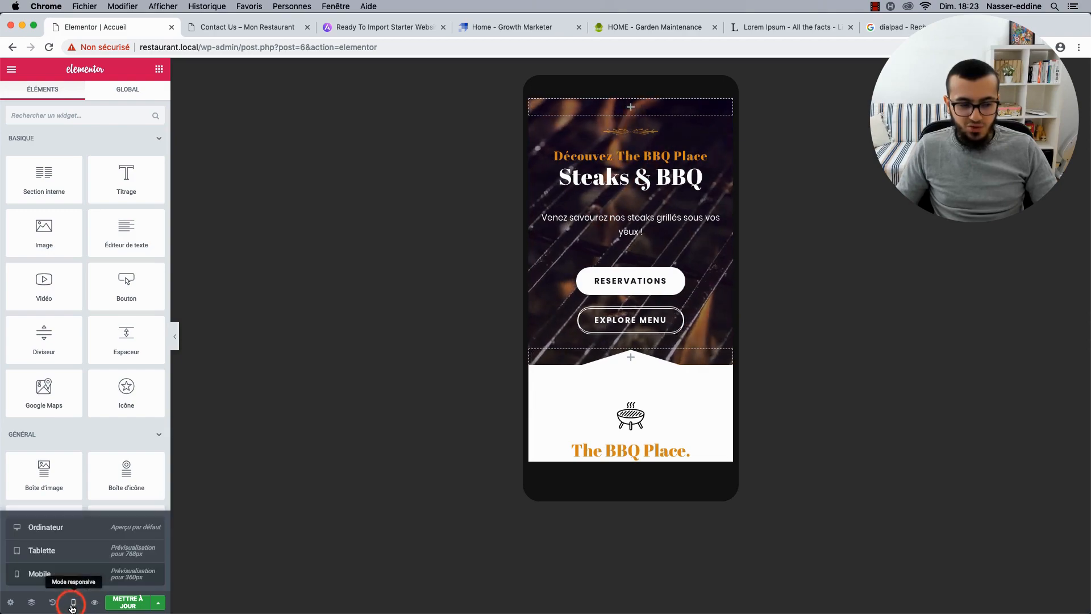
click(60, 528)
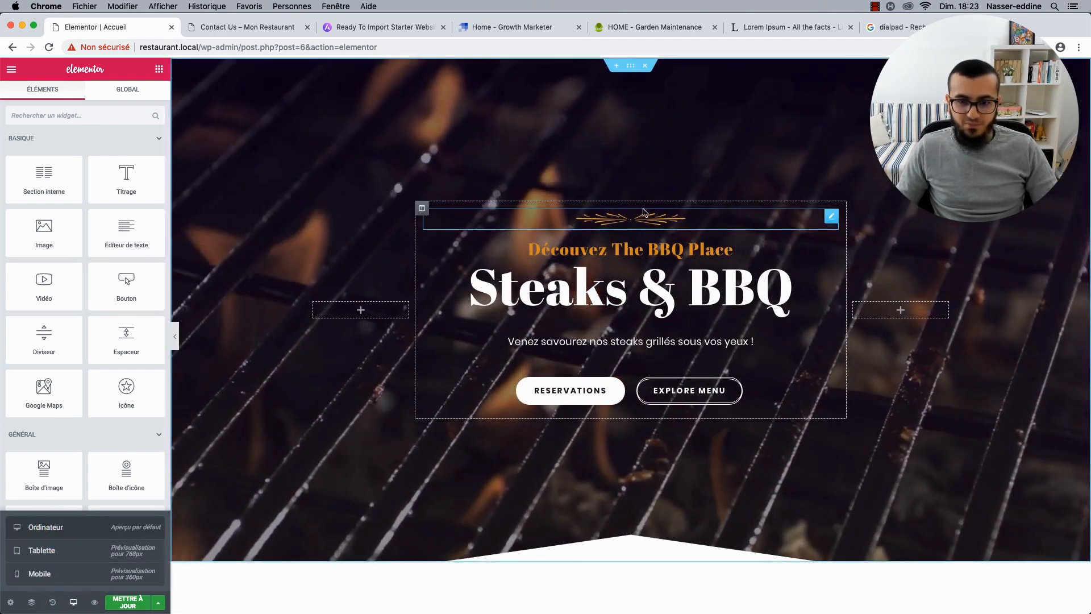
Try Classique and a blue Dégradé on the hero's Arrière-plan, then return it to Vidéo.
click(629, 67)
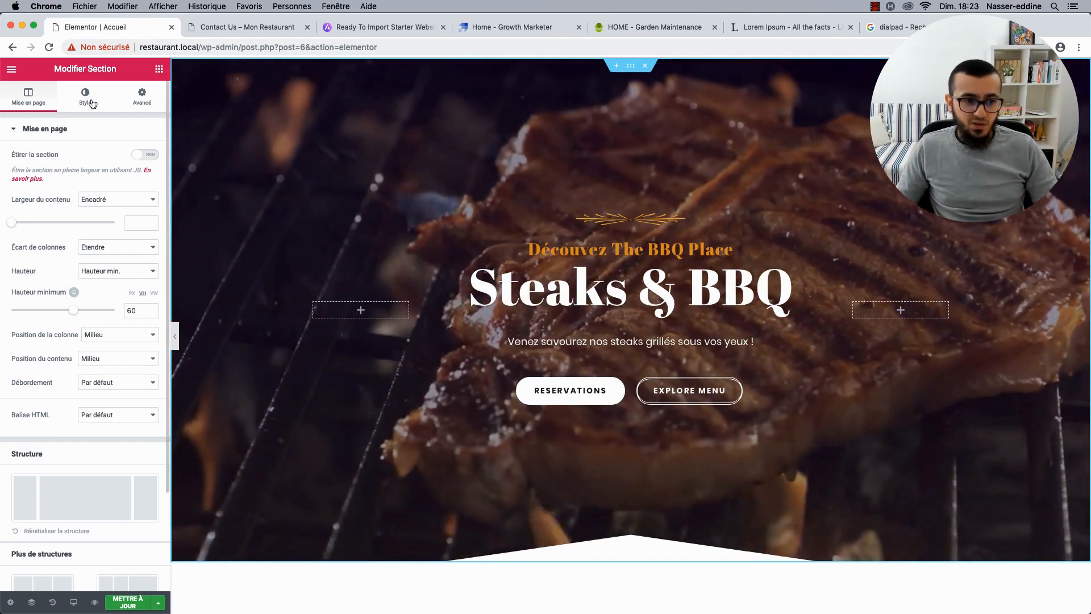
click(91, 101)
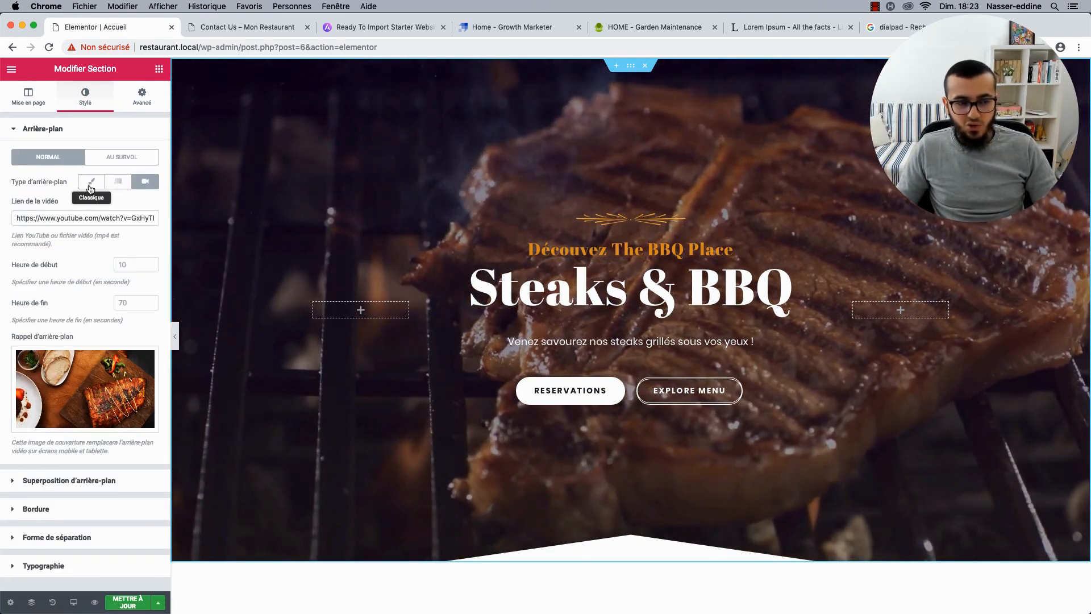
click(90, 182)
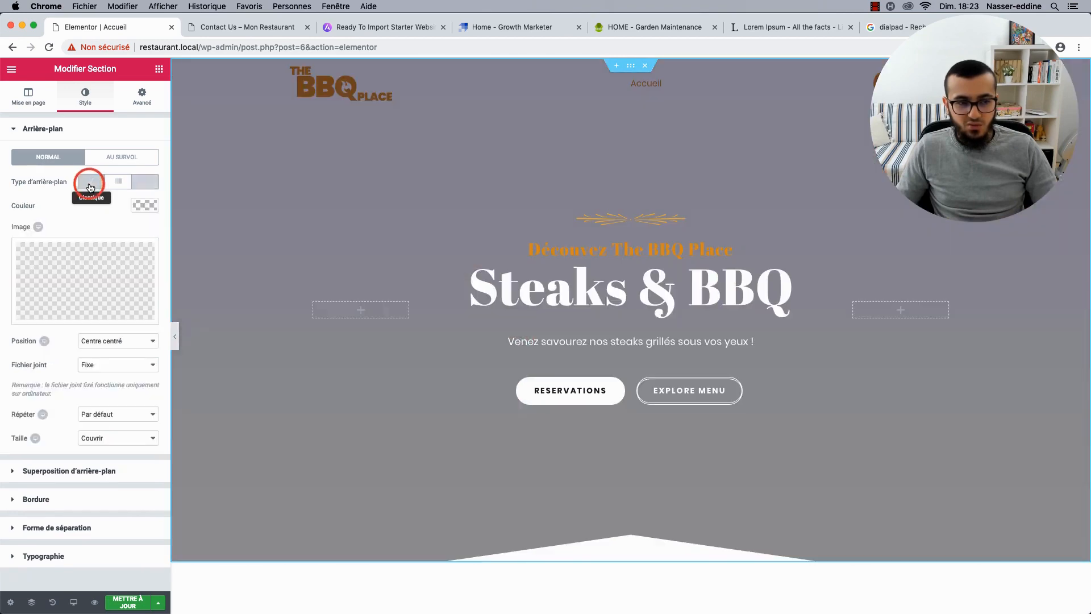
click(120, 183)
click(144, 205)
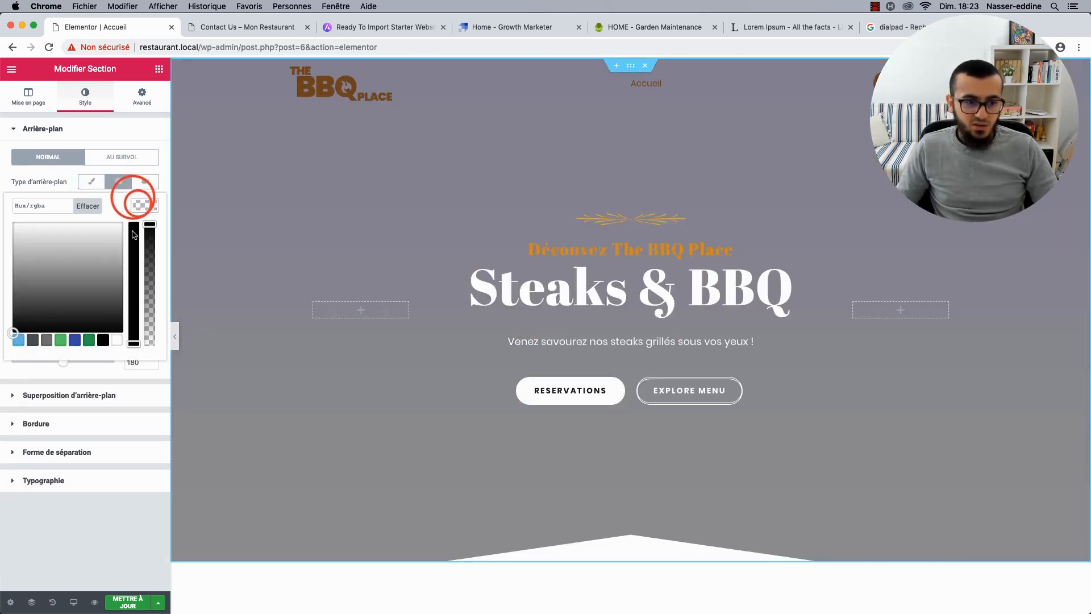
click(73, 341)
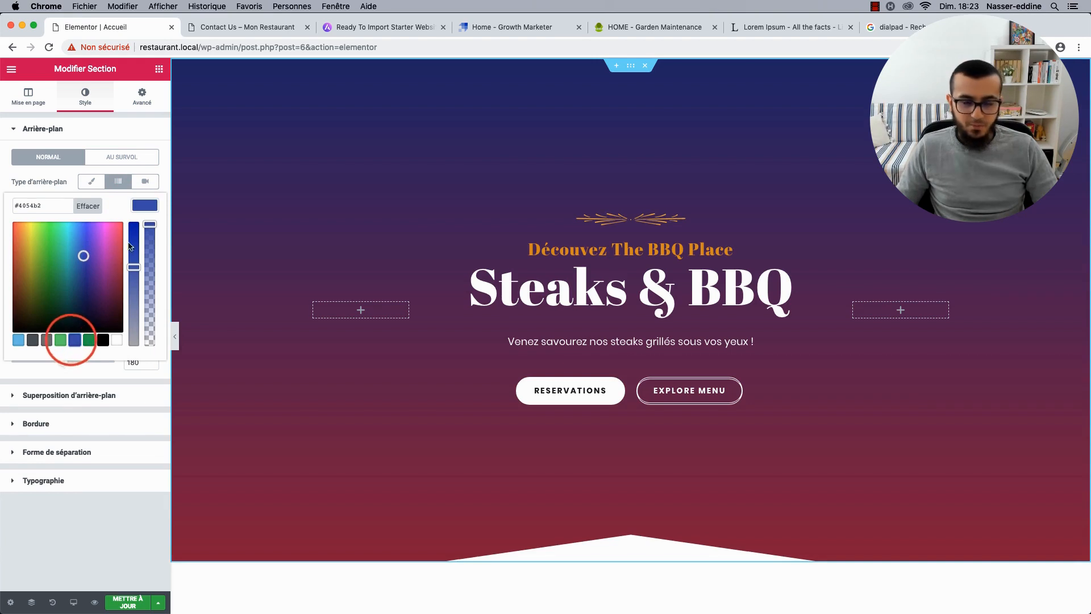
click(152, 202)
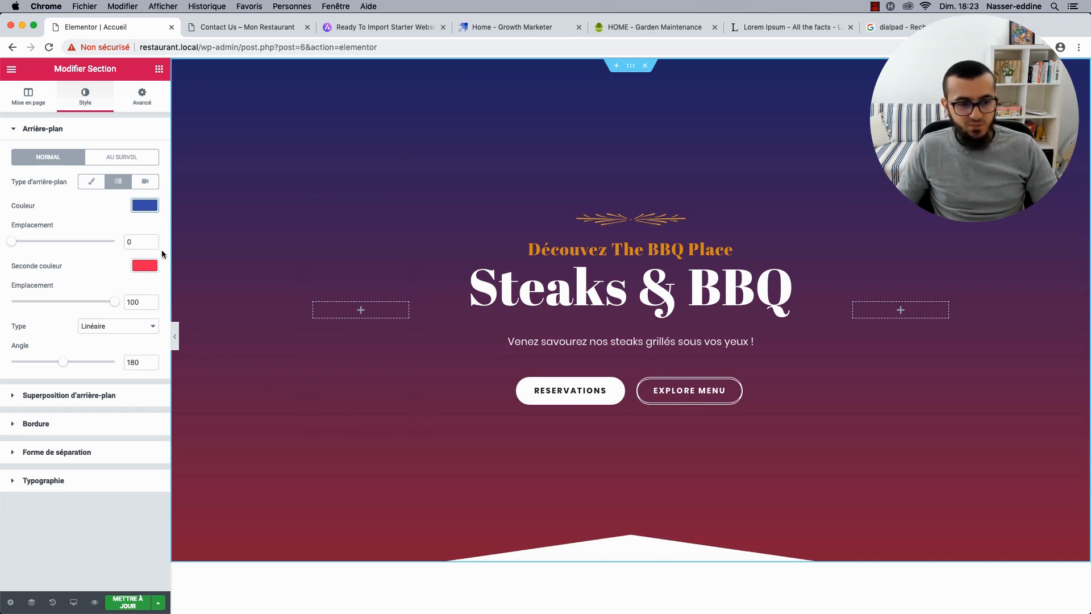
click(146, 187)
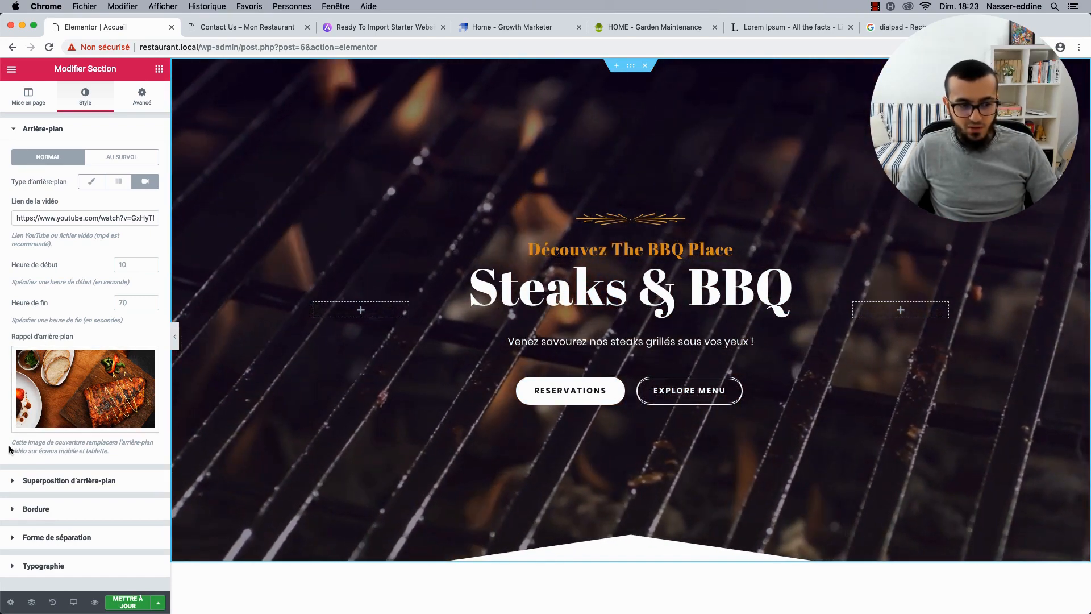
Select the hero's background video link and expand its dark 0.5-opacity gradient overlay settings.
drag(13, 443, 117, 448)
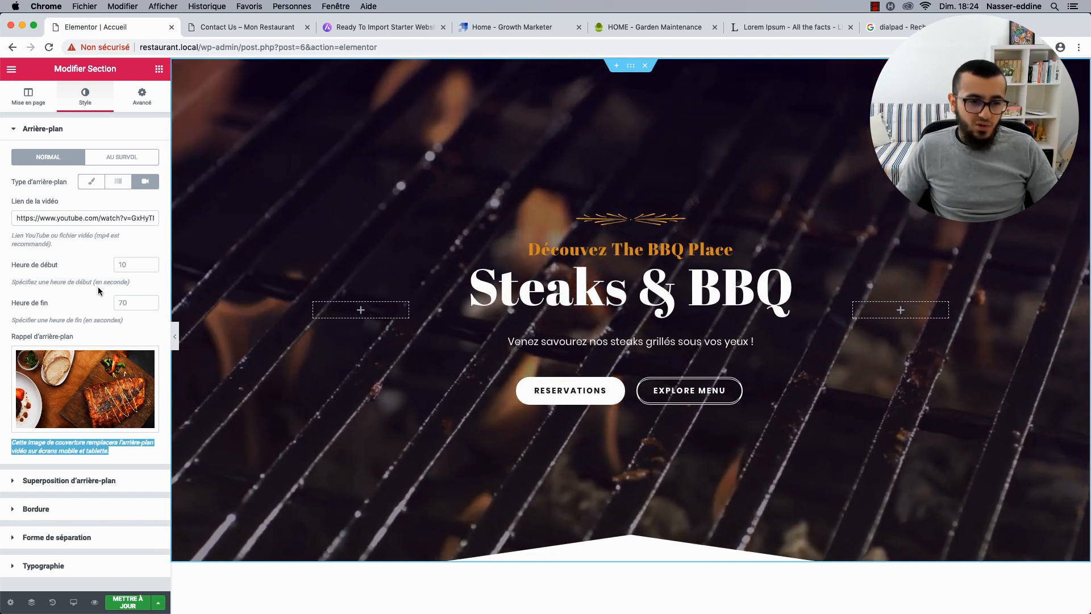
click(98, 286)
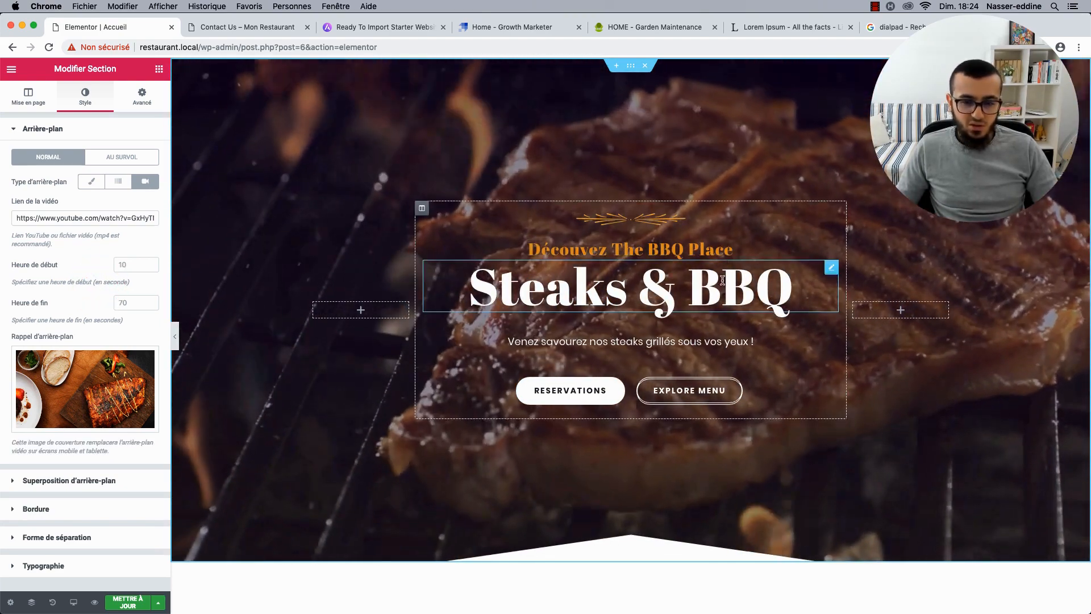
triple_click(79, 217)
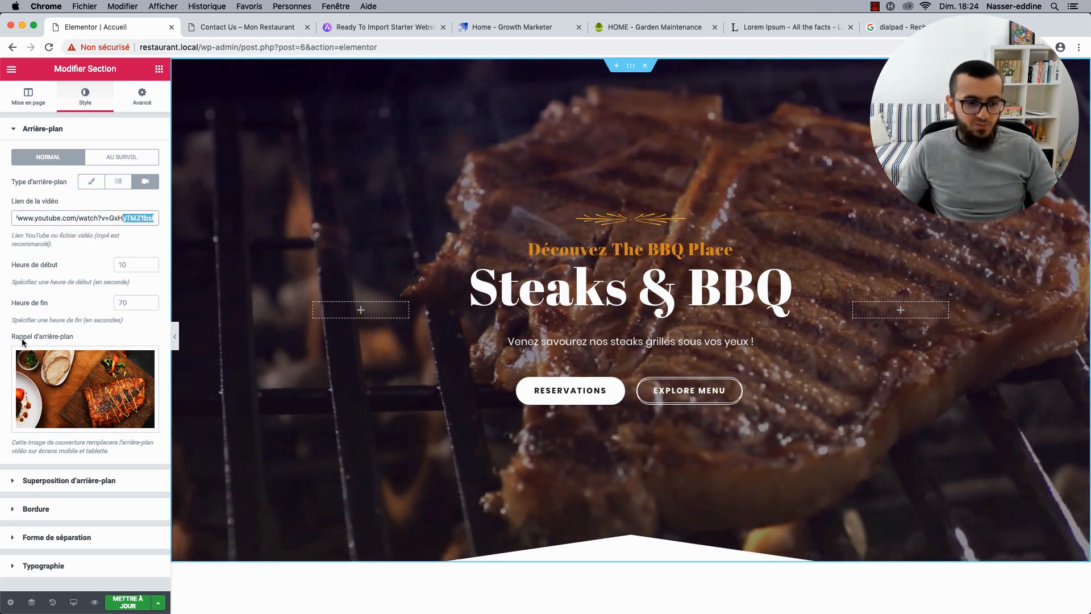
click(92, 483)
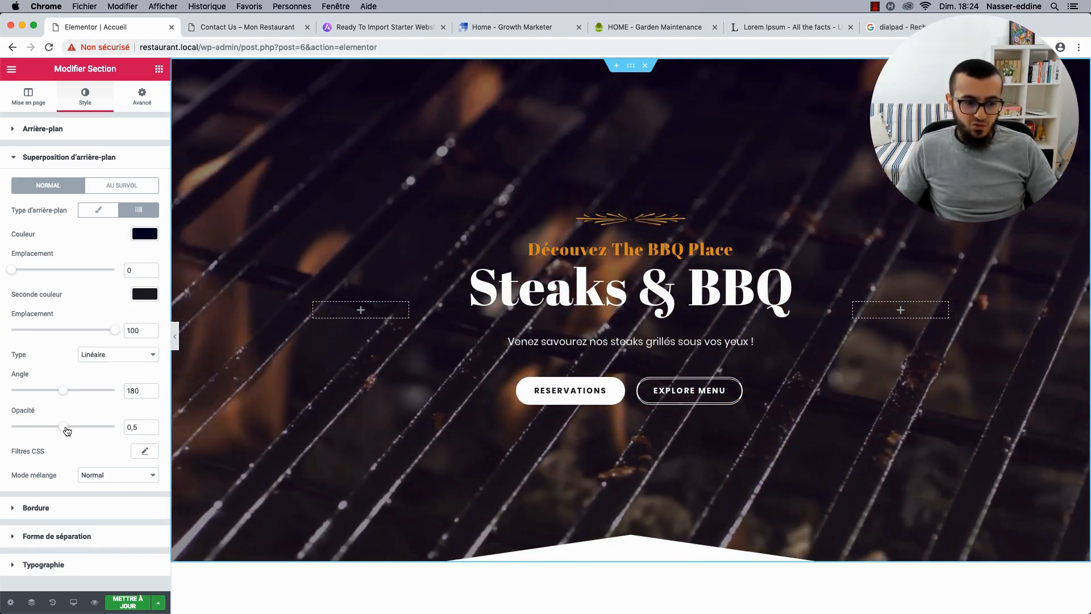
drag(67, 430, 2, 434)
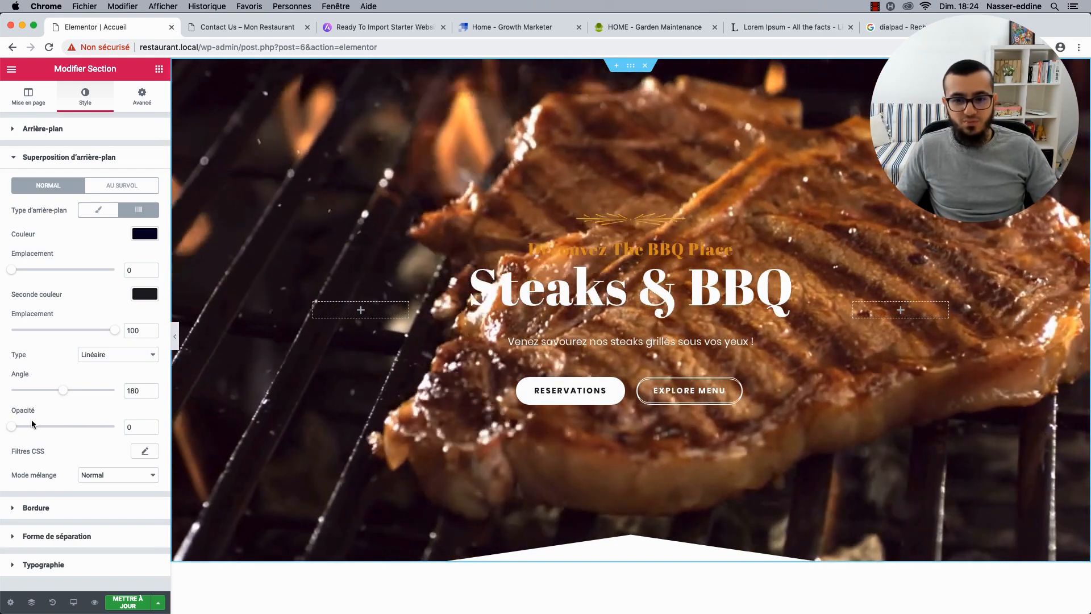
drag(11, 426, 81, 430)
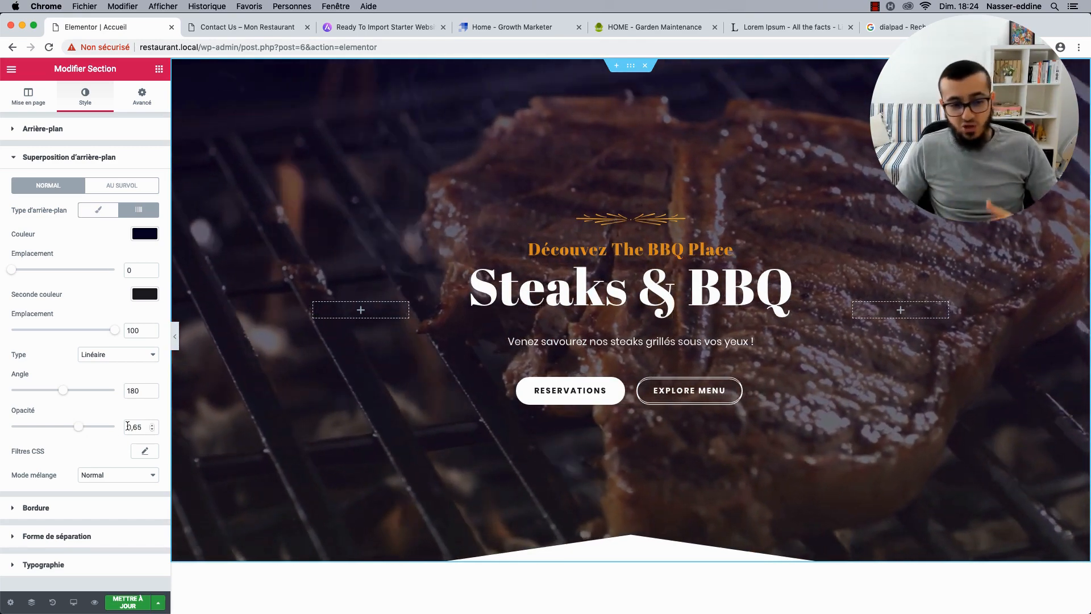
drag(127, 426, 145, 428)
key(Down)
key(Down)
key(Down)
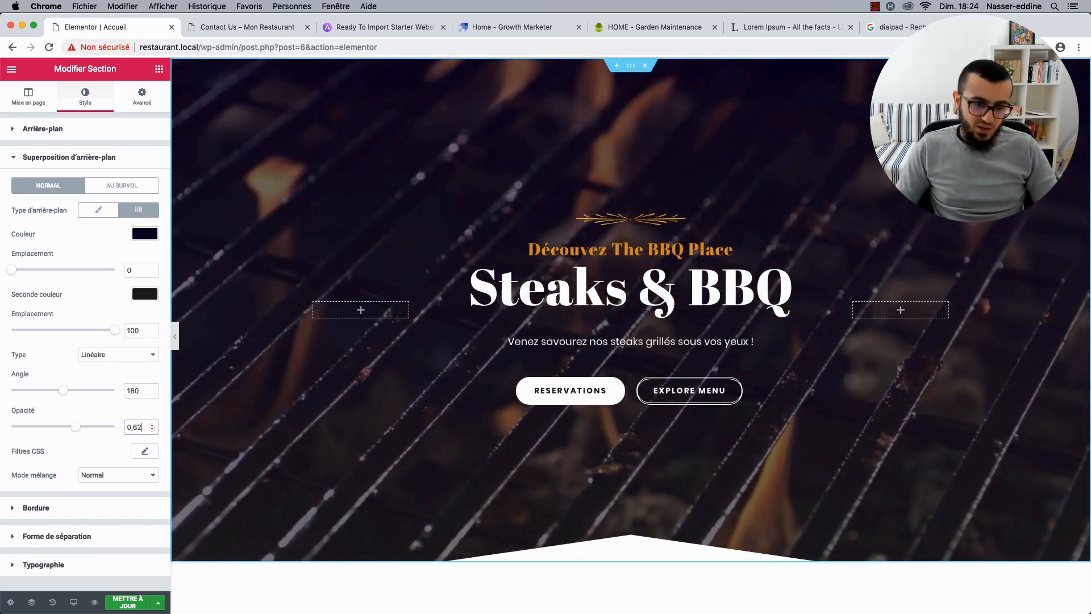
key(Down)
key(Down)
key(Down)
key(Down)
key(Down)
key(Down)
key(Down)
key(Down)
key(Down)
key(Down)
key(Down)
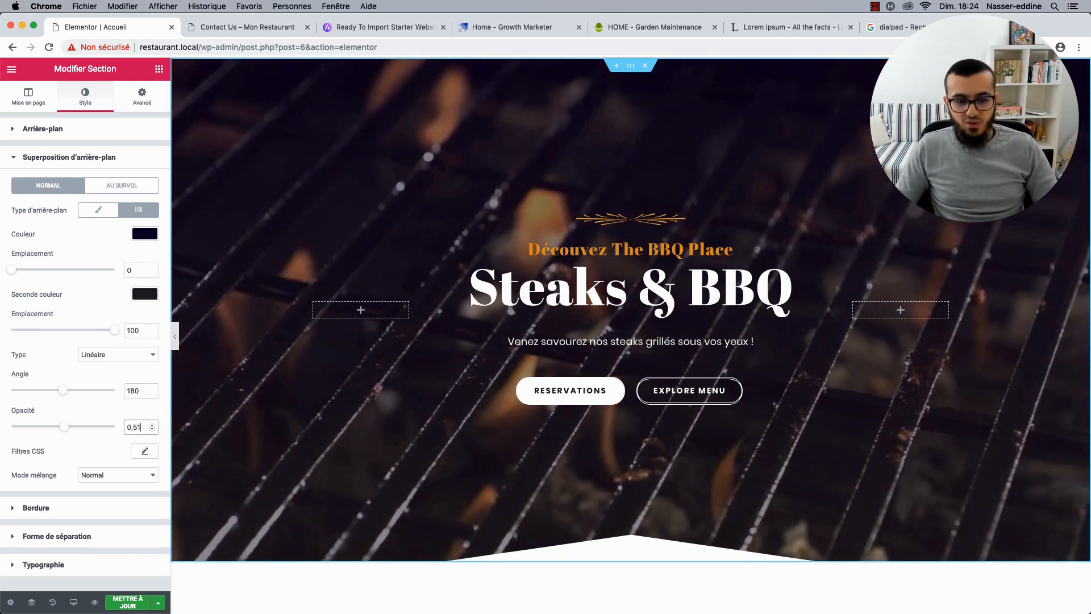
key(Down)
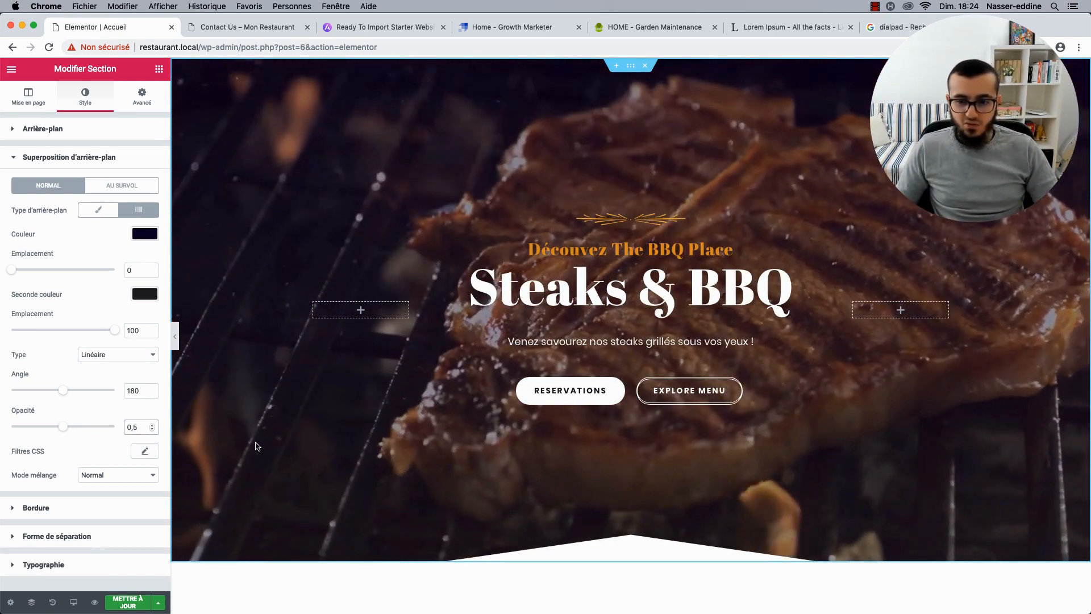
scroll(257, 446, down, 7)
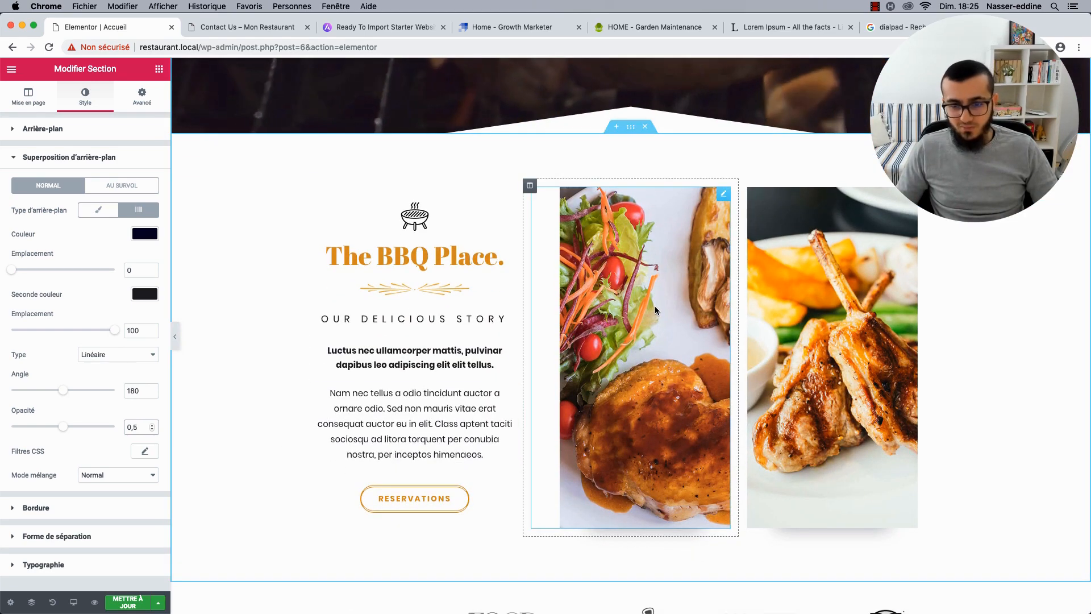
Open the salad photo's settings, view its Style tab, then go back to its Contenu settings.
click(724, 195)
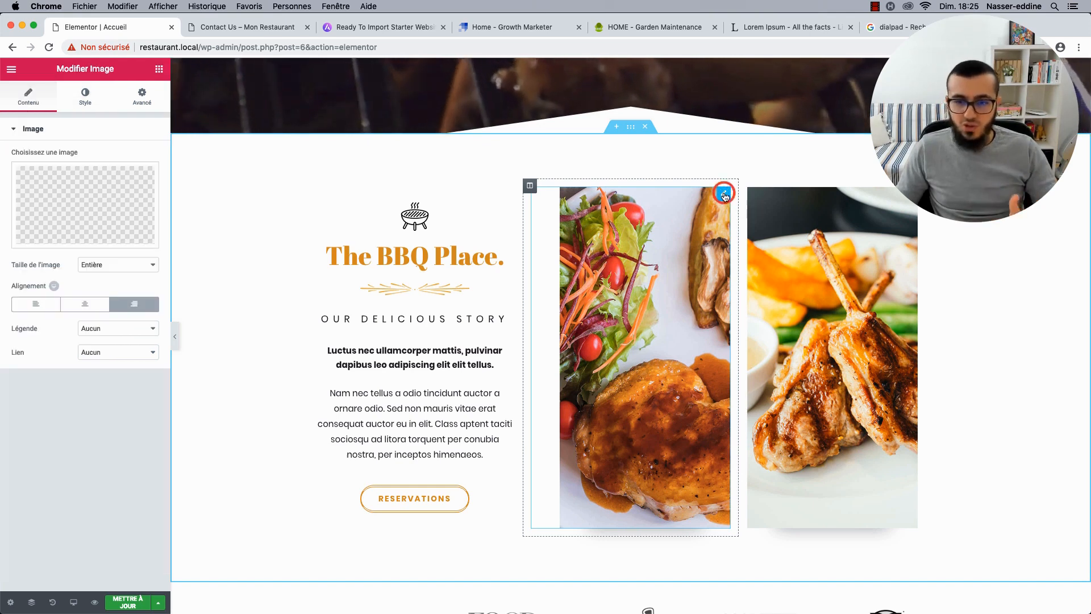
click(85, 96)
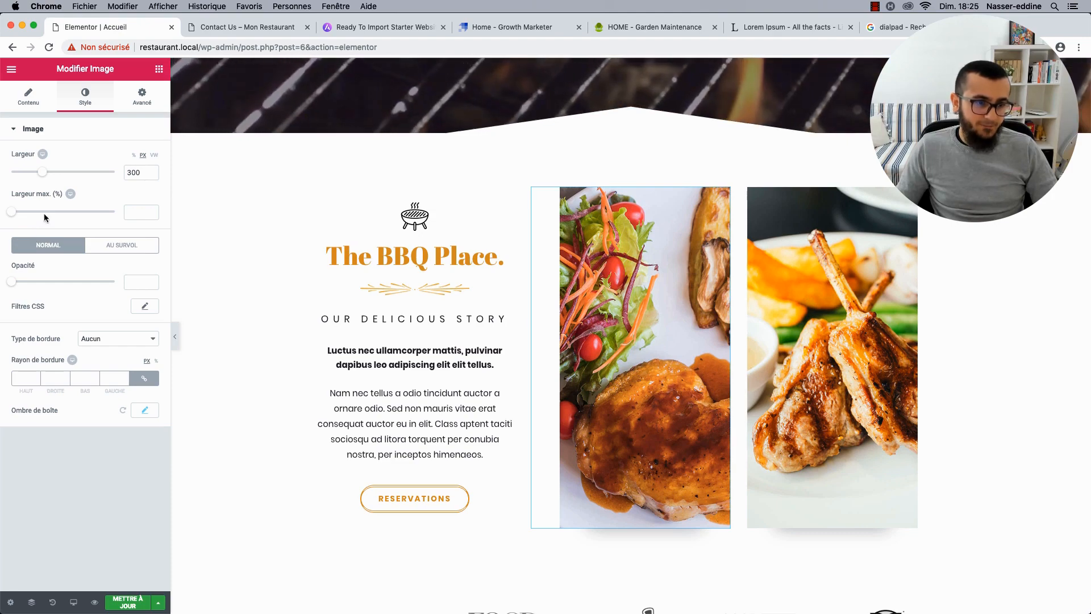
click(35, 106)
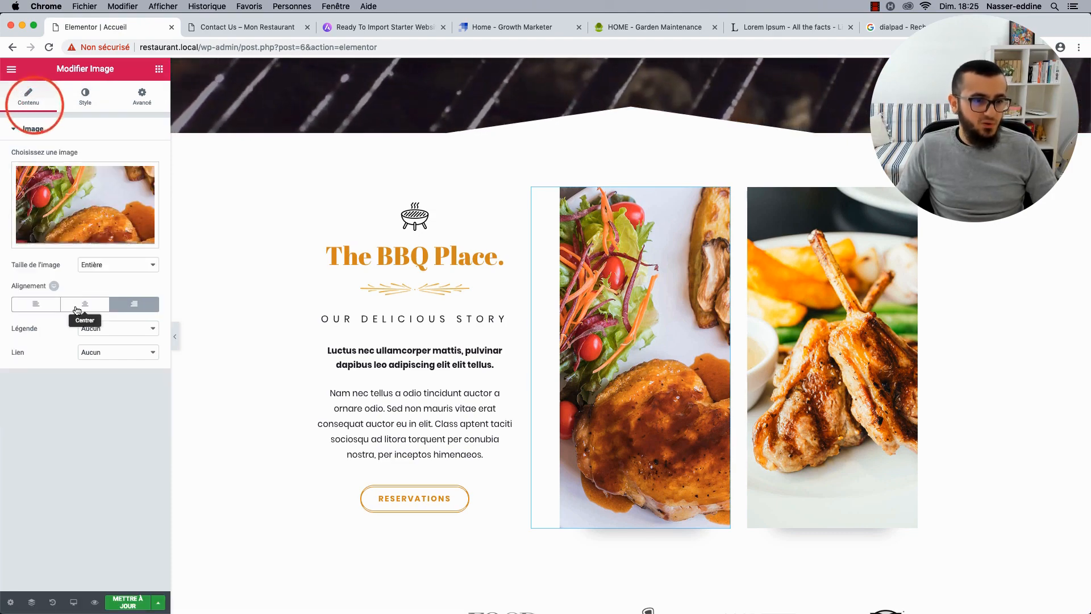
scroll(682, 369, up, 5)
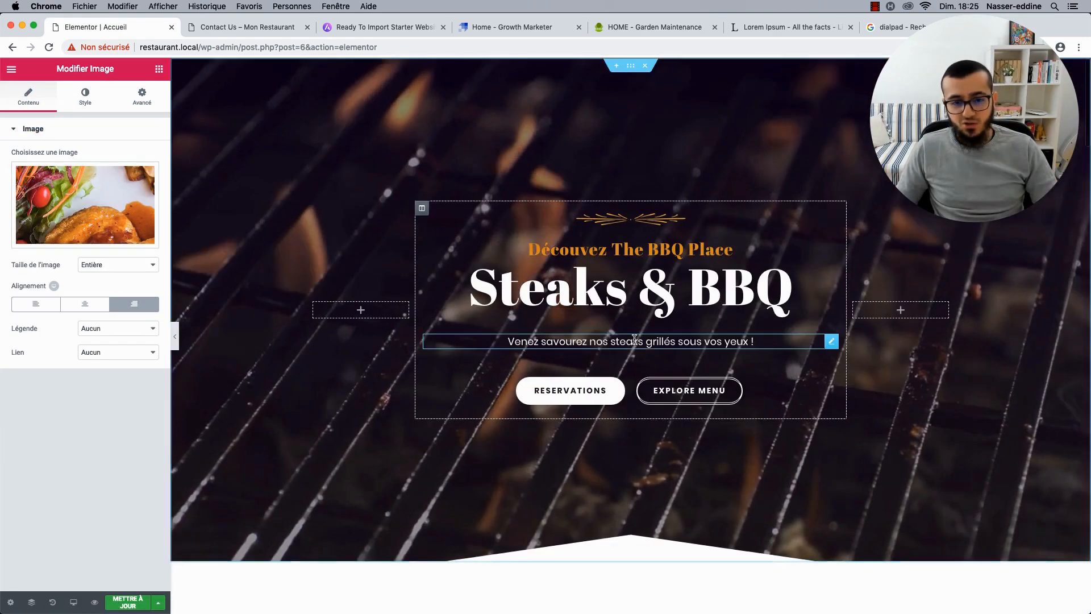
scroll(753, 391, down, 3)
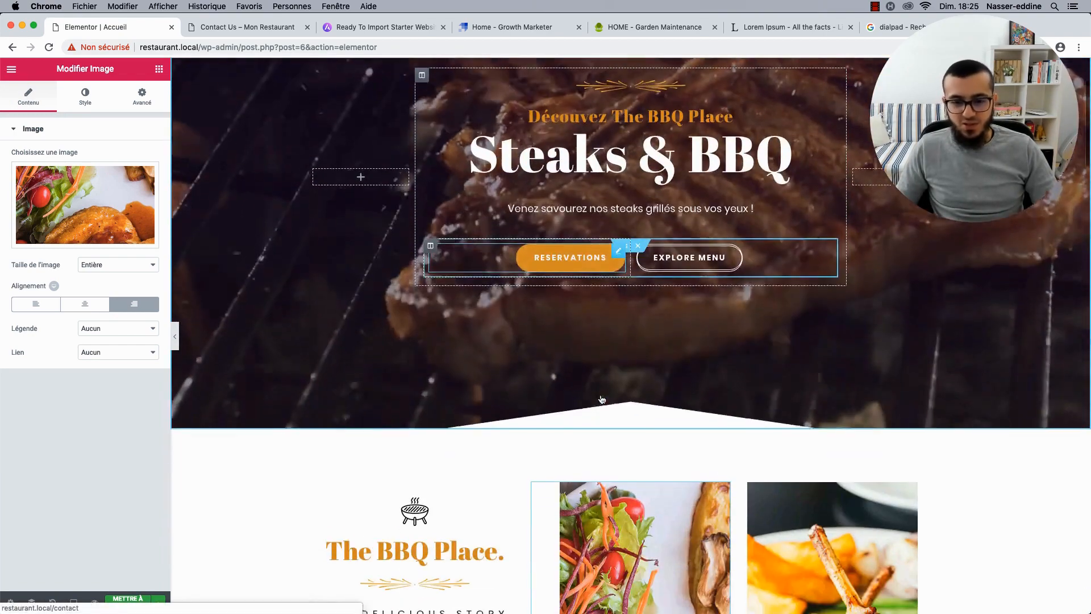
scroll(601, 396, up, 3)
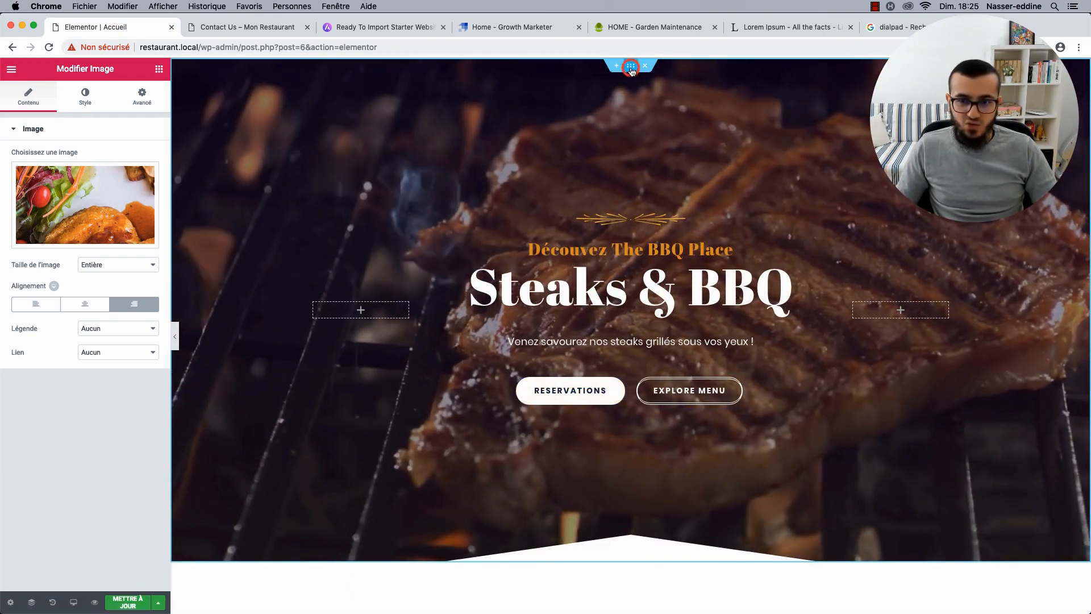
Review the hero's background, overlay and border panels, then show its 60 vh boxed Mise en page settings.
click(630, 65)
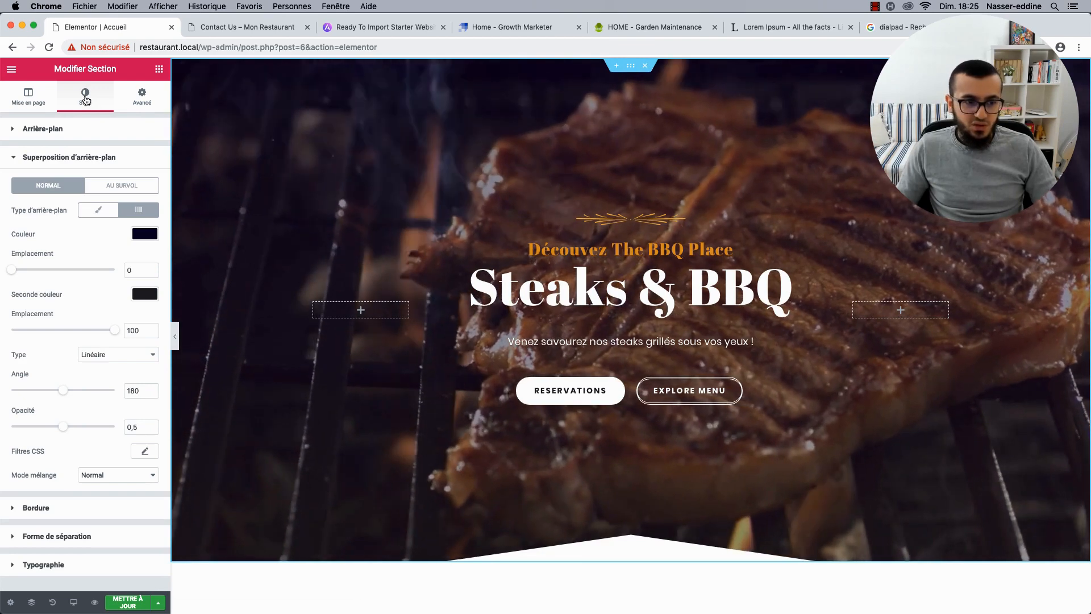
click(61, 126)
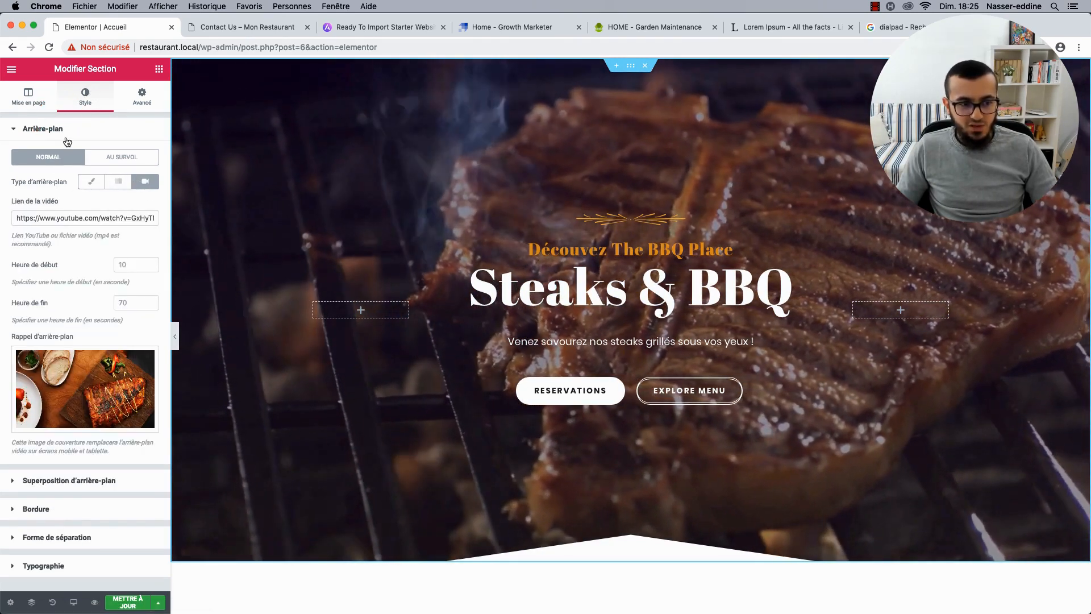
click(65, 134)
click(58, 158)
click(58, 159)
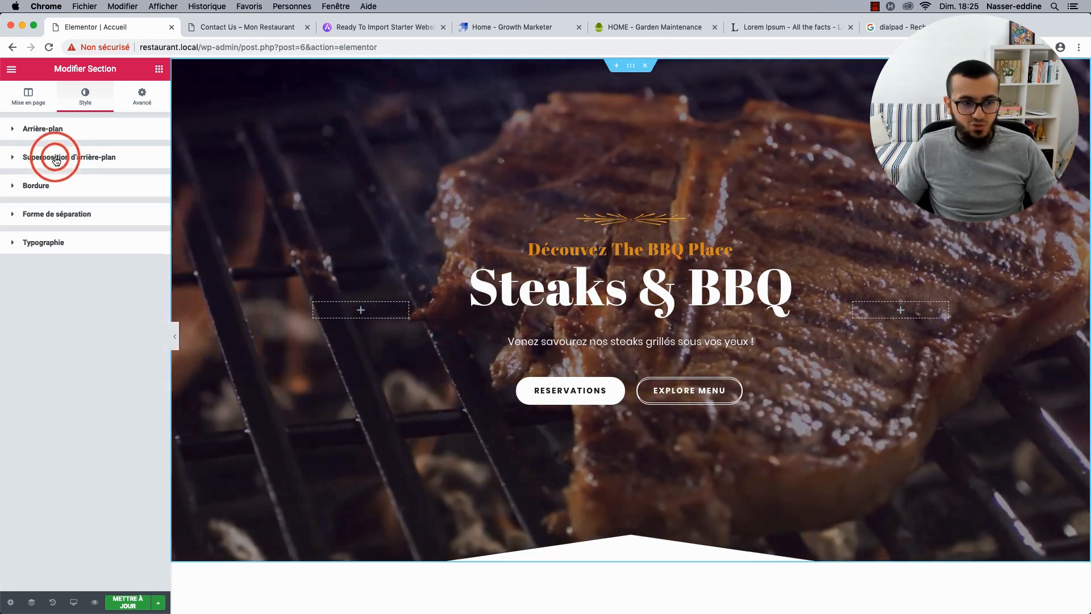
click(47, 192)
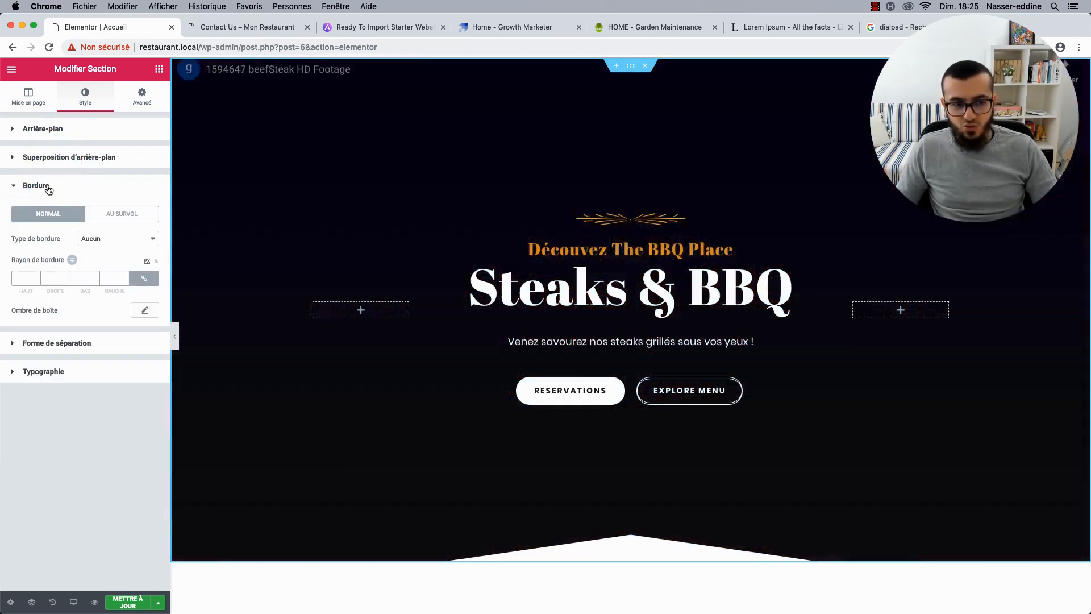
click(49, 186)
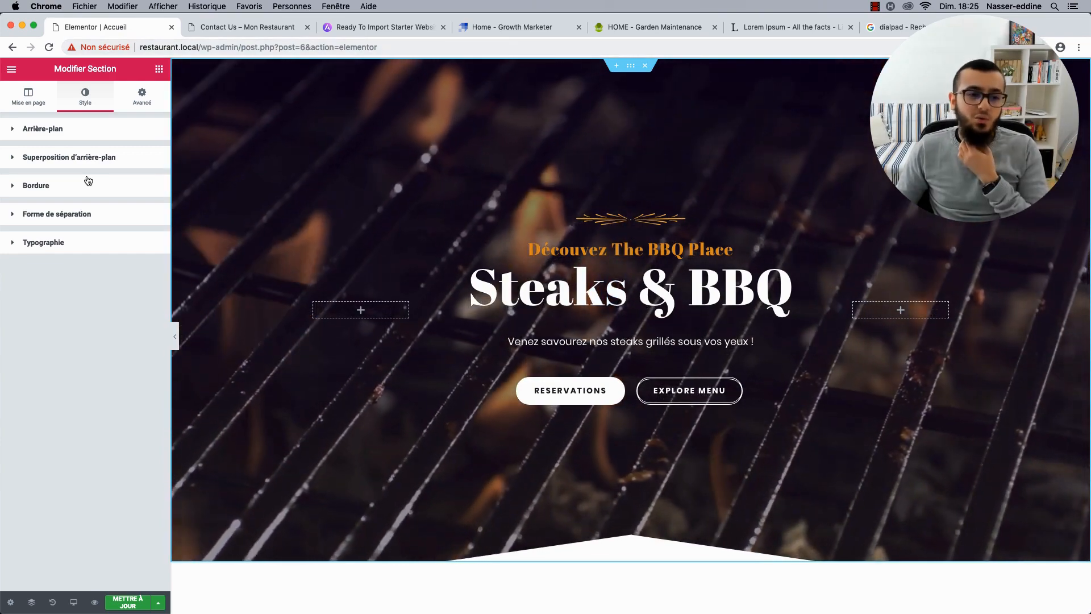
click(31, 108)
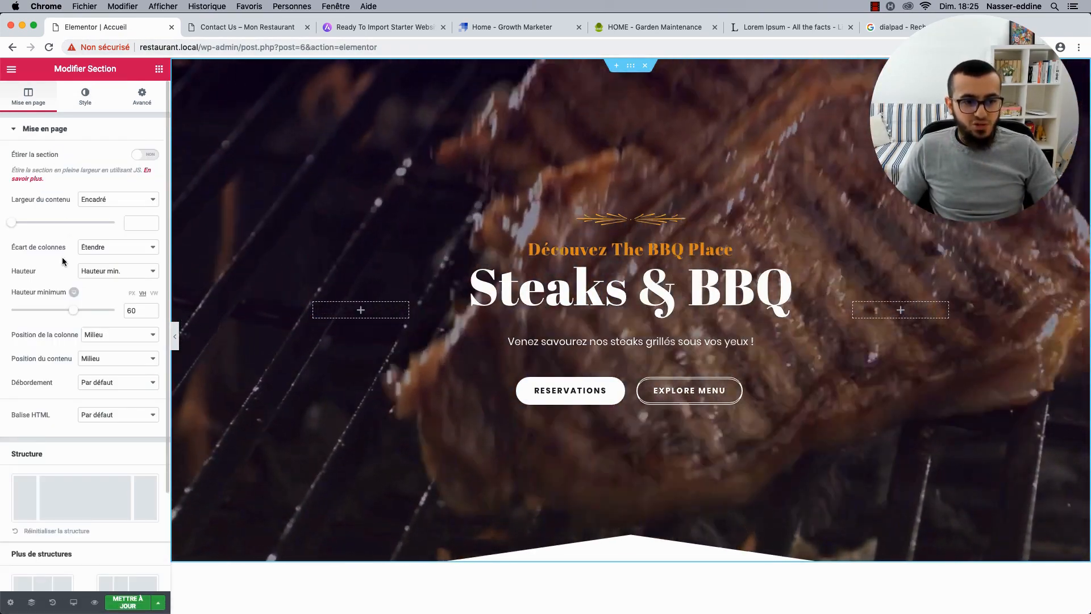
scroll(62, 259, down, 1)
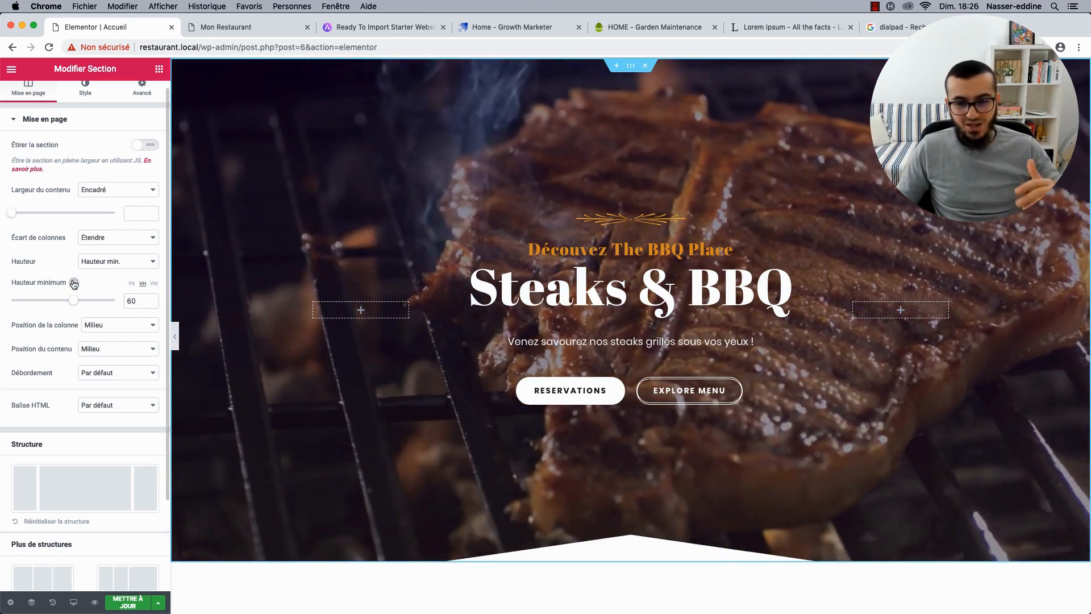
Try moving the salad column right of the lamb photo, then move it back.
scroll(328, 253, down, 3)
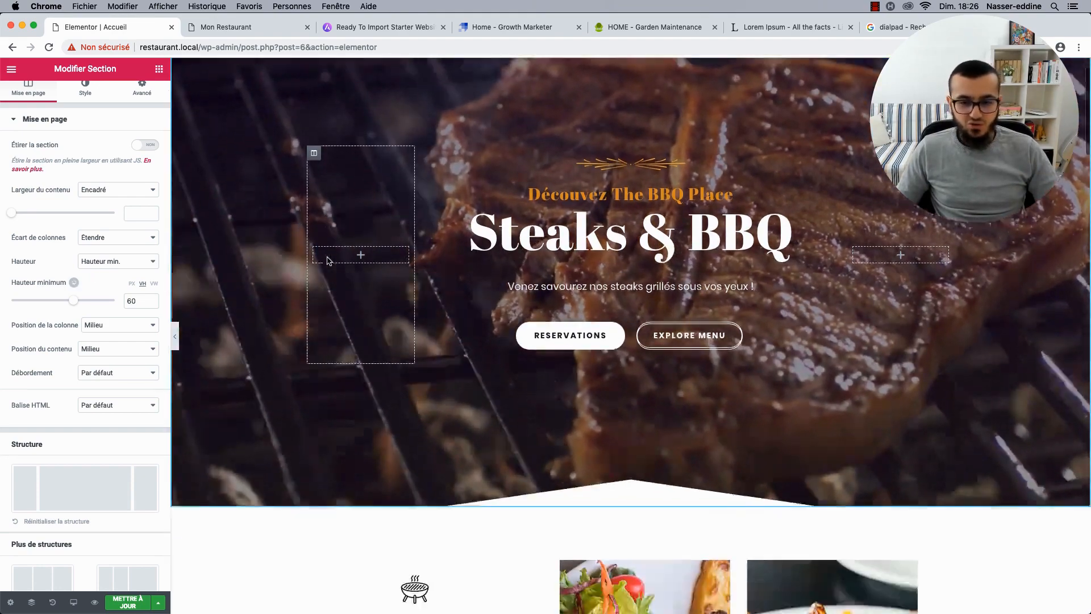
scroll(327, 260, up, 3)
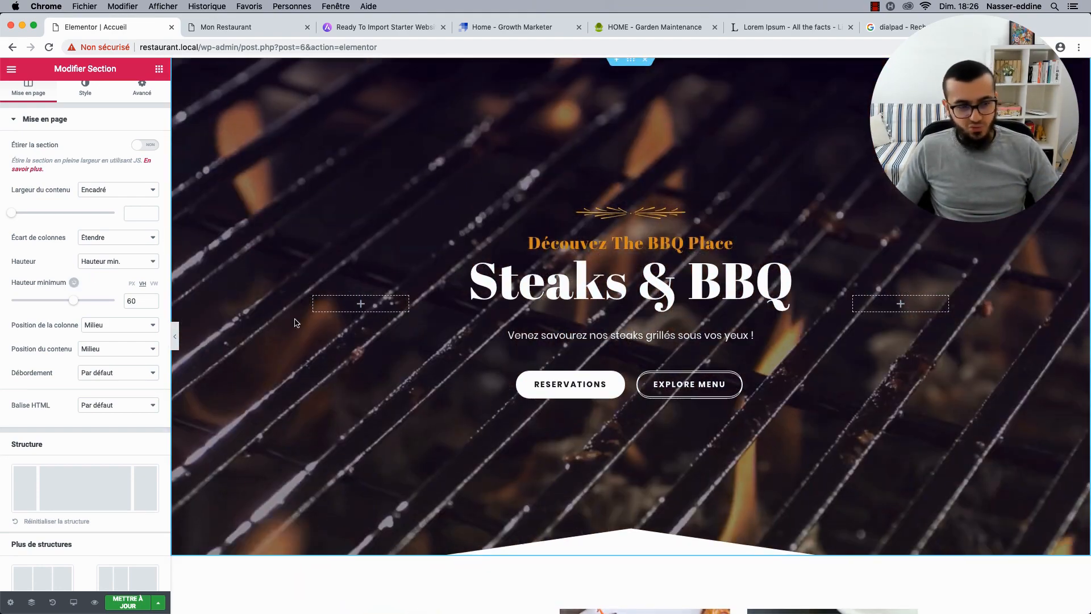
scroll(432, 320, down, 15)
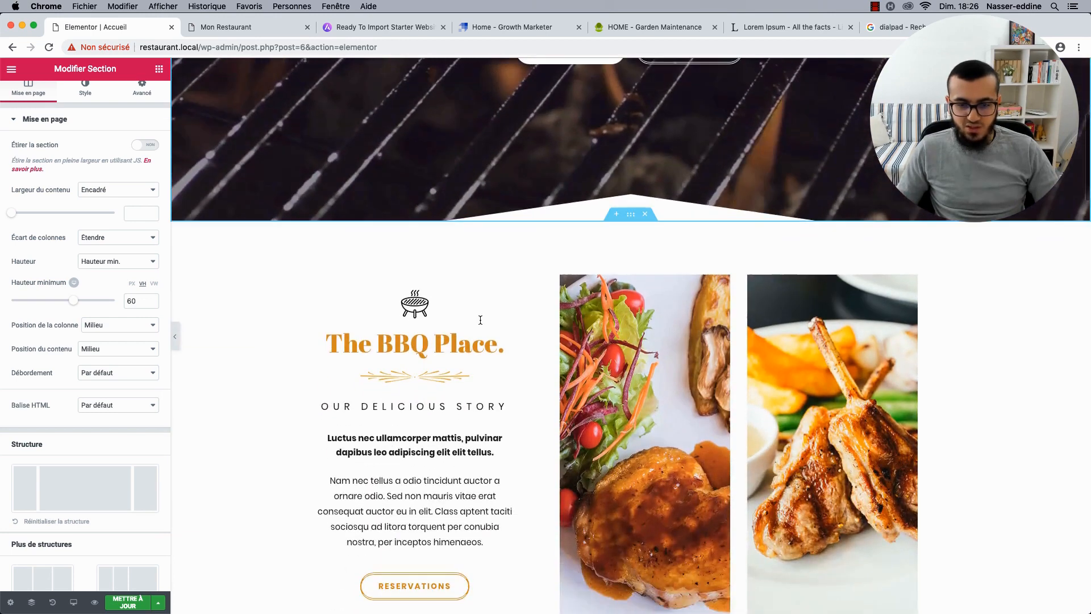
scroll(452, 352, down, 4)
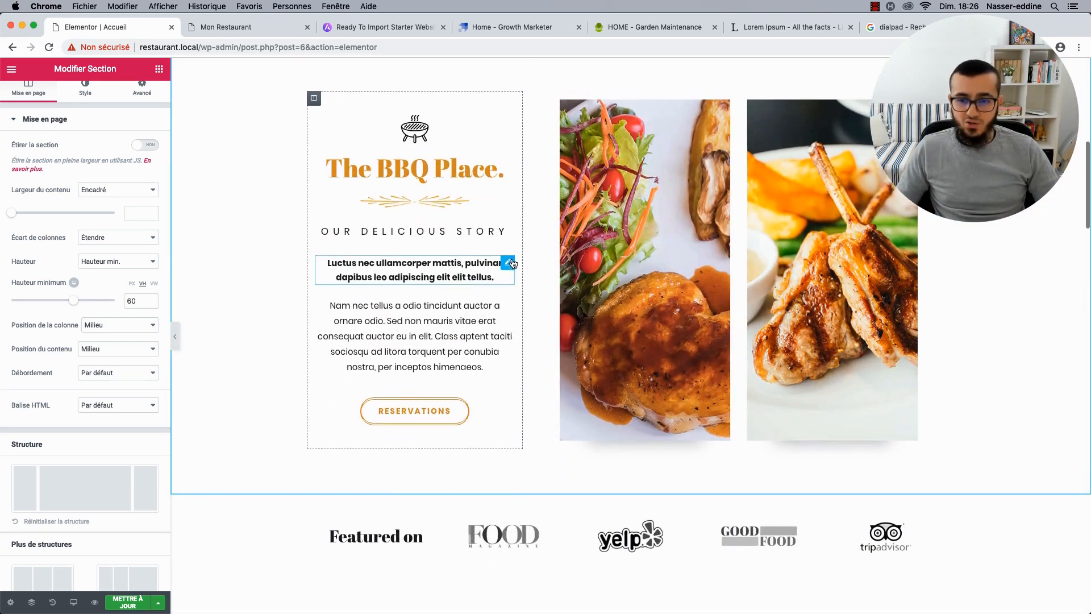
scroll(587, 194, up, 2)
scroll(587, 195, up, 1)
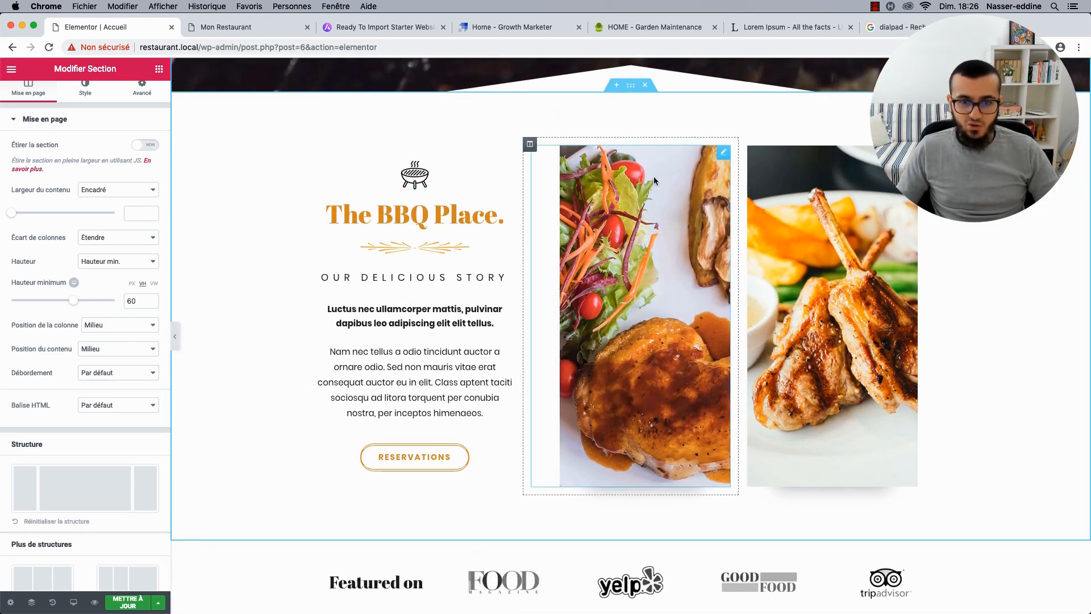
drag(530, 145, 795, 187)
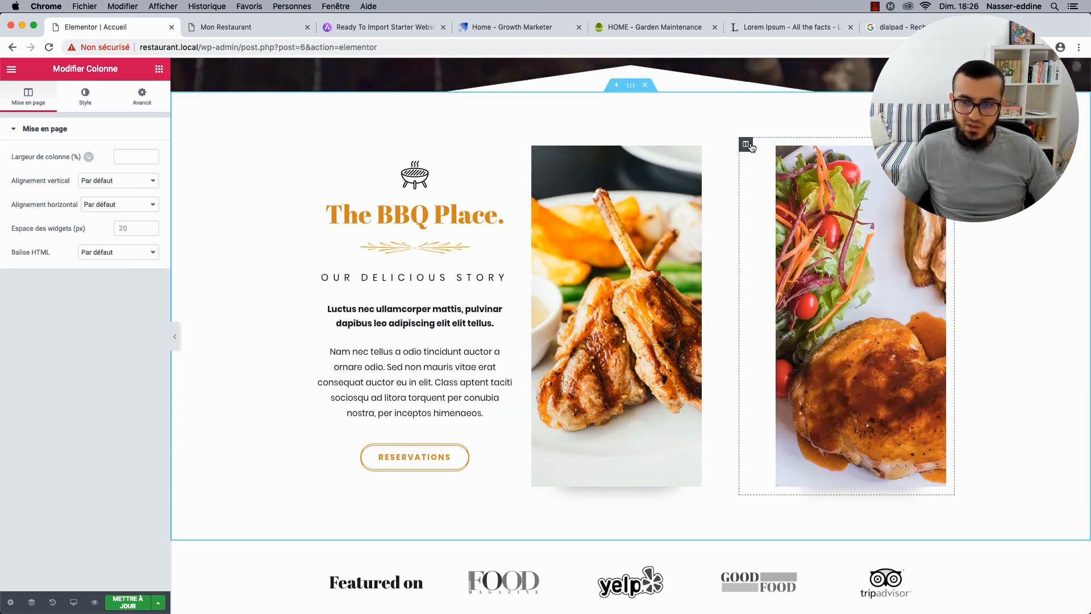
drag(746, 144, 548, 154)
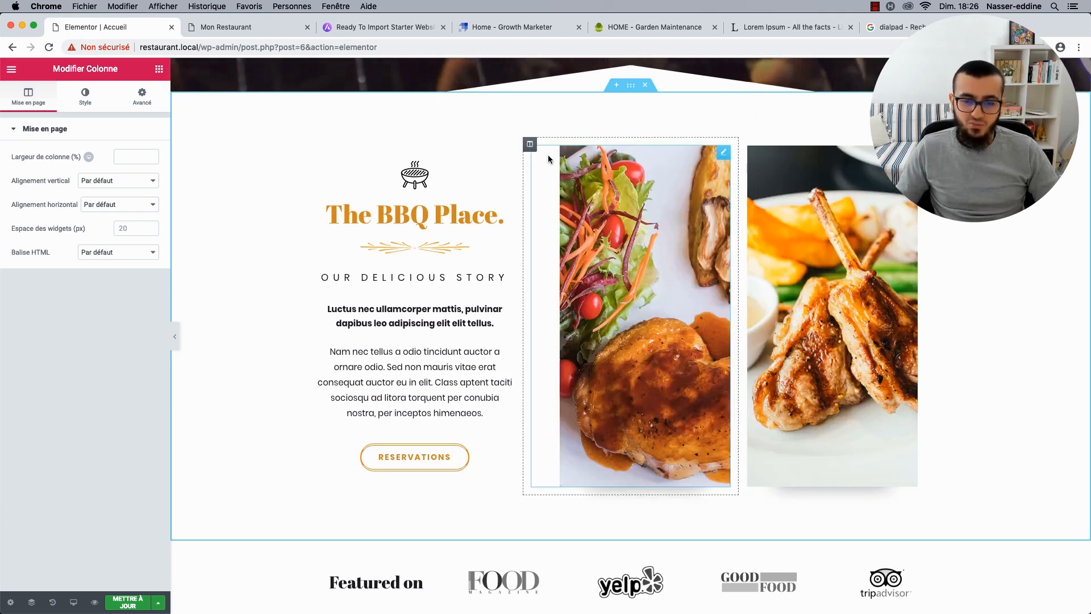
Preview at full width and finish with the grilled chops column on the right.
click(173, 342)
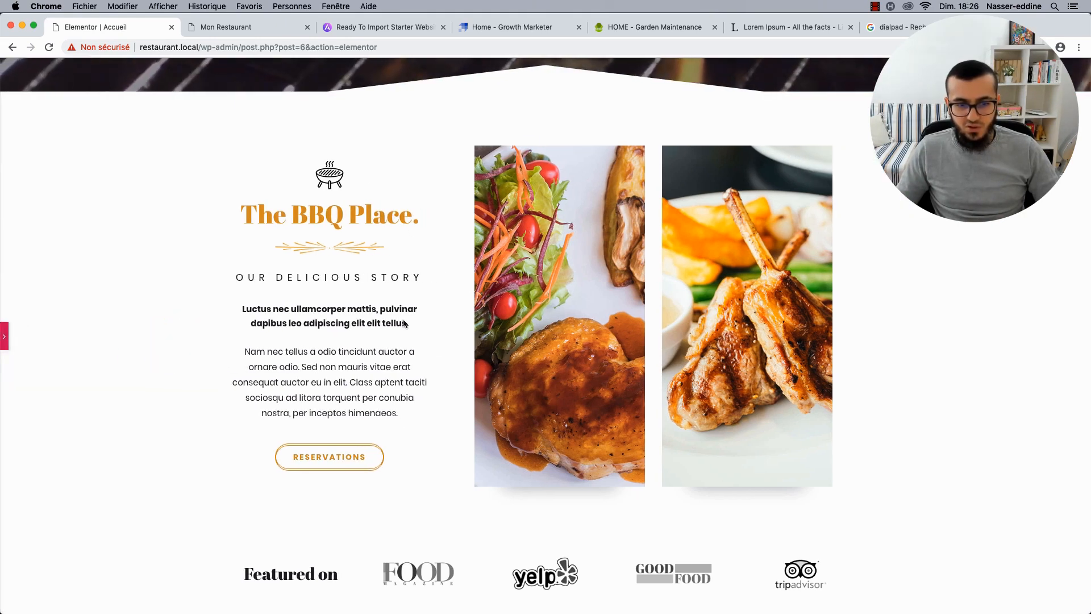
click(6, 339)
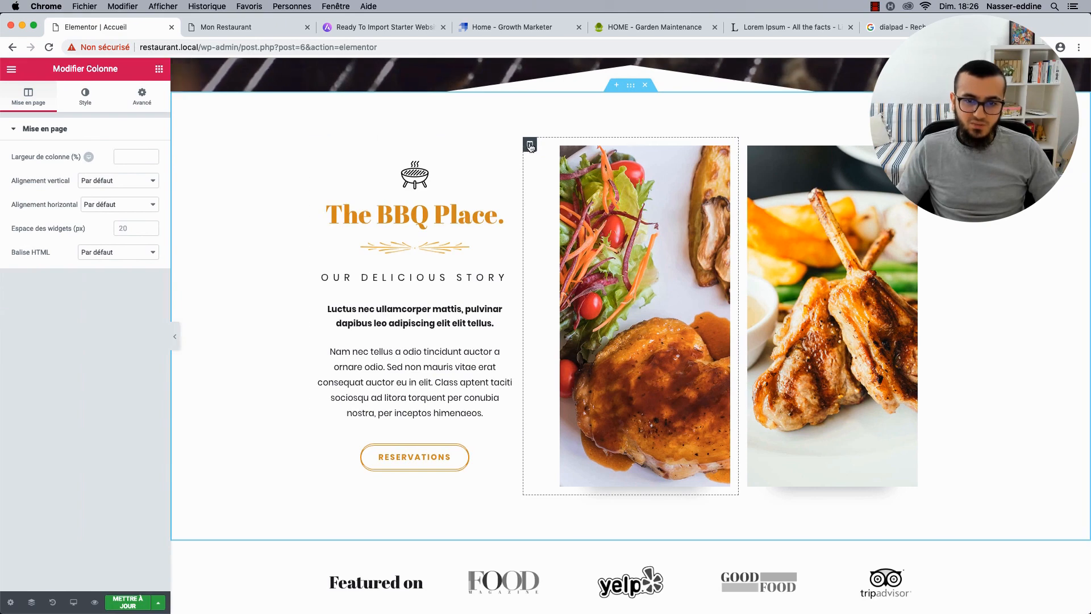
drag(529, 143, 860, 167)
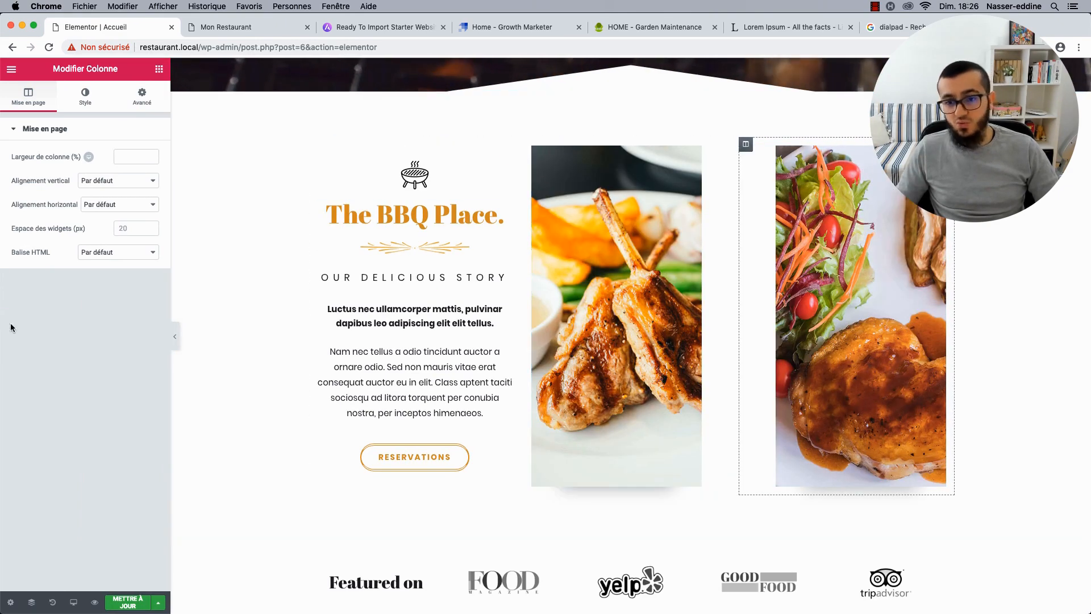
click(176, 340)
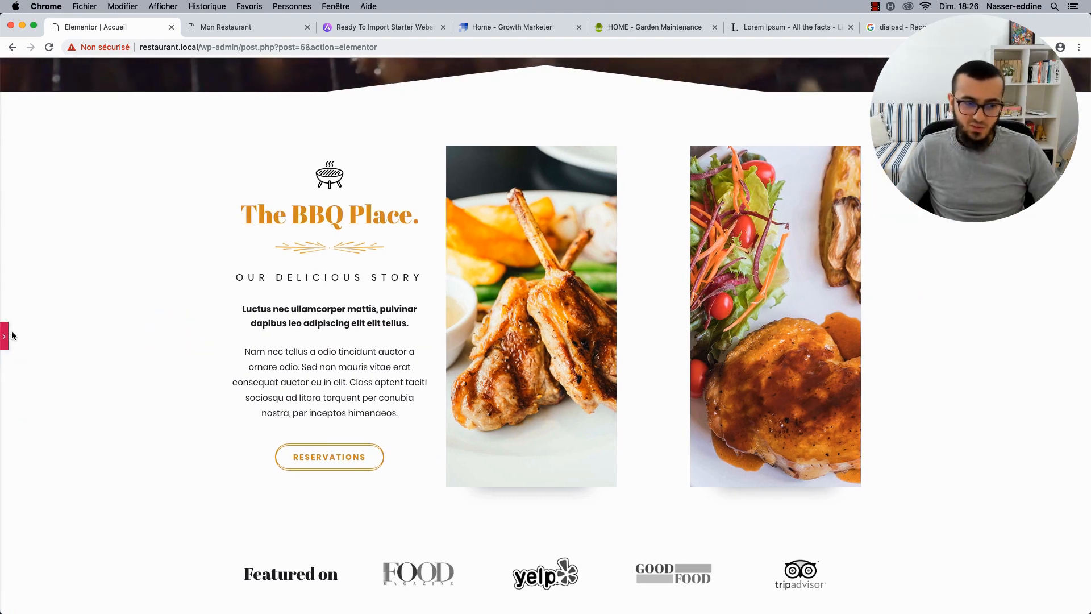
click(6, 337)
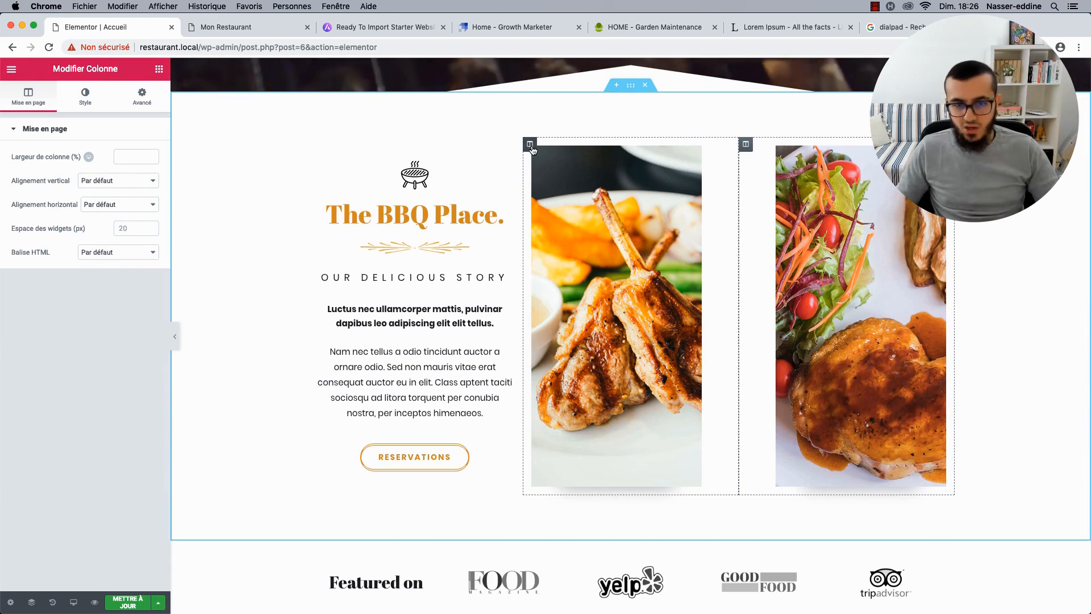
drag(531, 146, 801, 170)
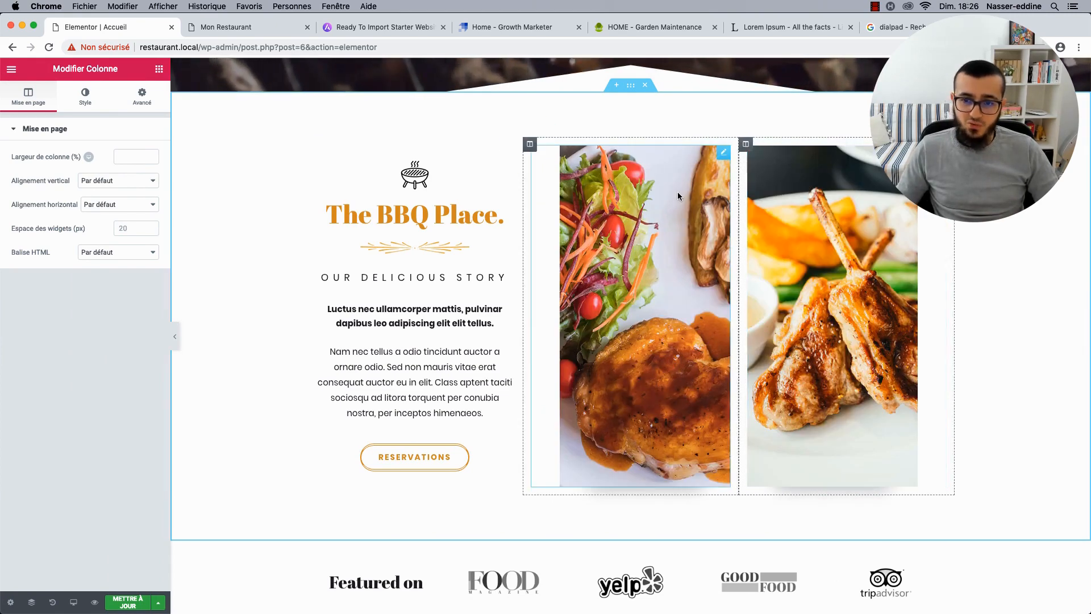
click(675, 197)
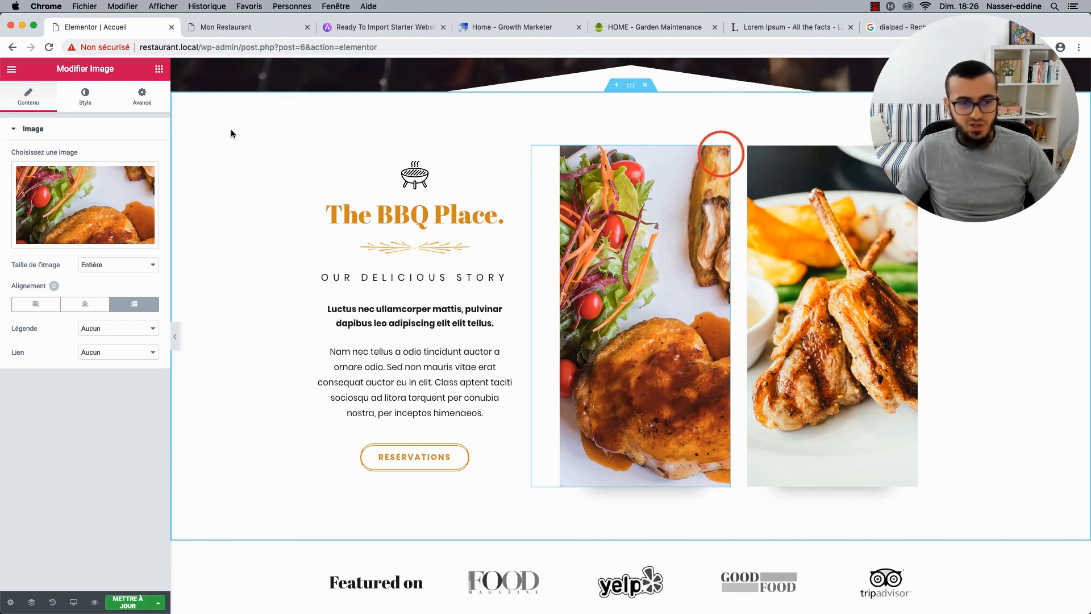
click(131, 104)
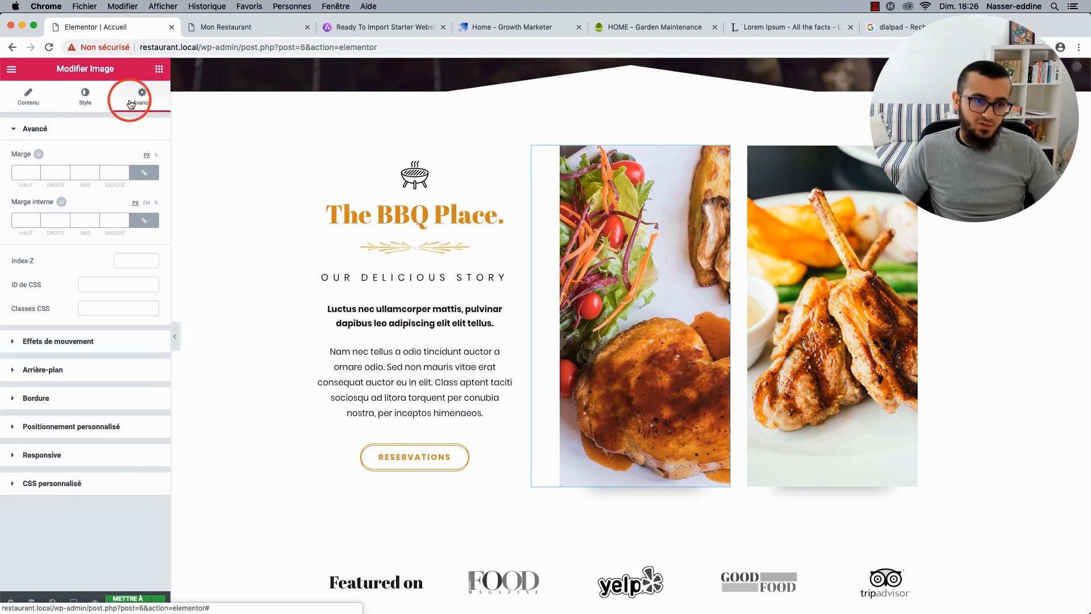
click(47, 398)
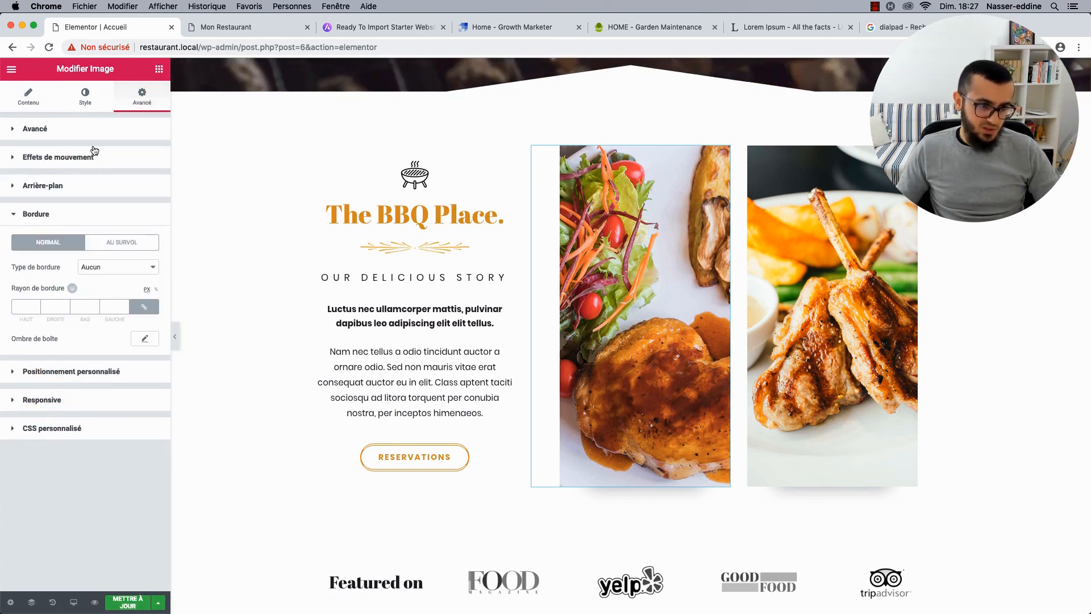
click(85, 97)
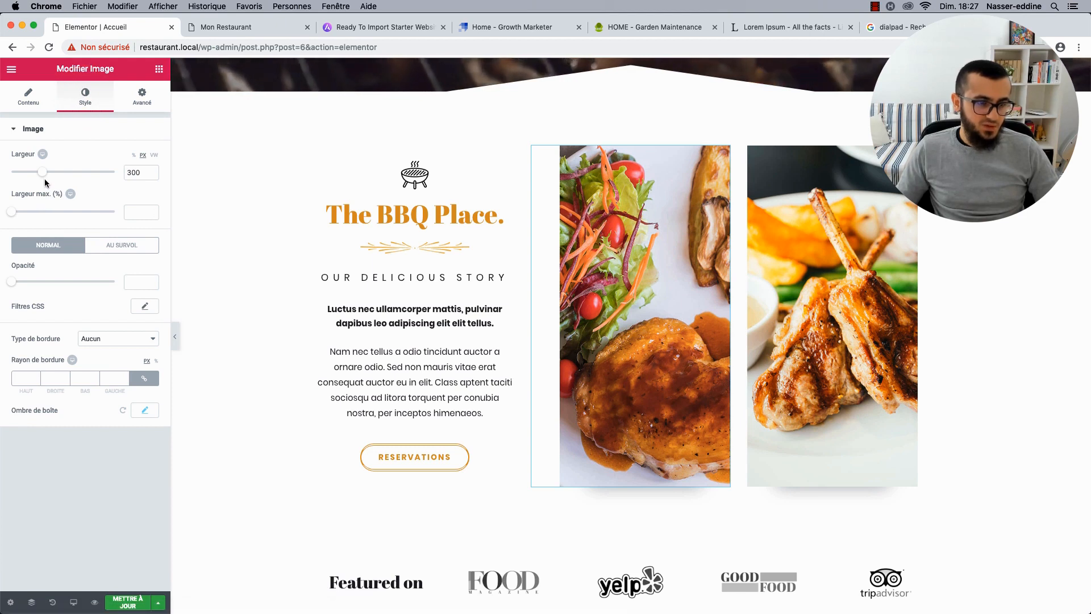
click(29, 110)
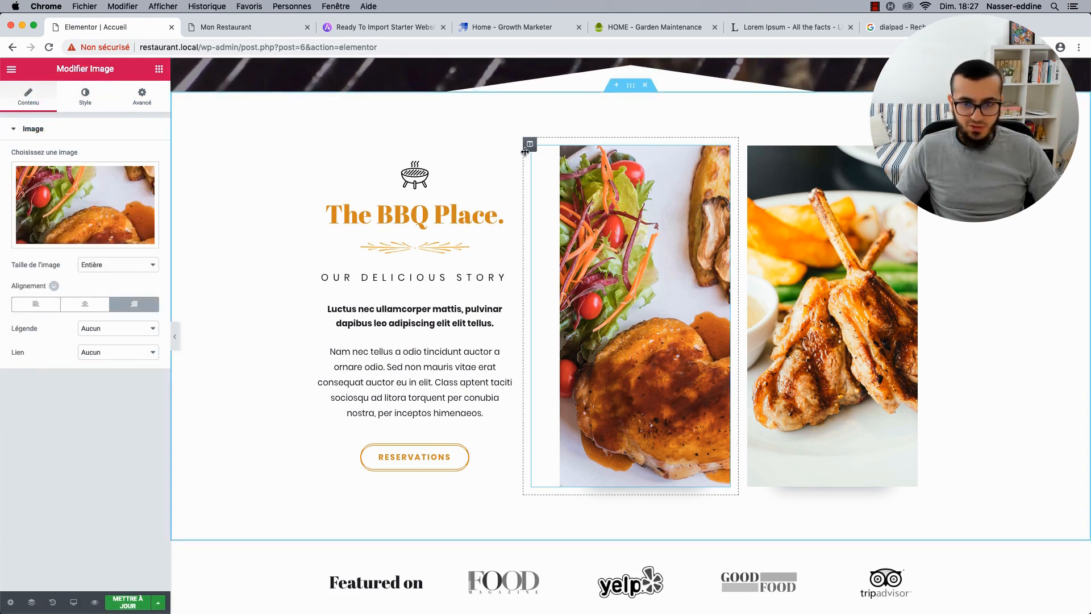
click(529, 144)
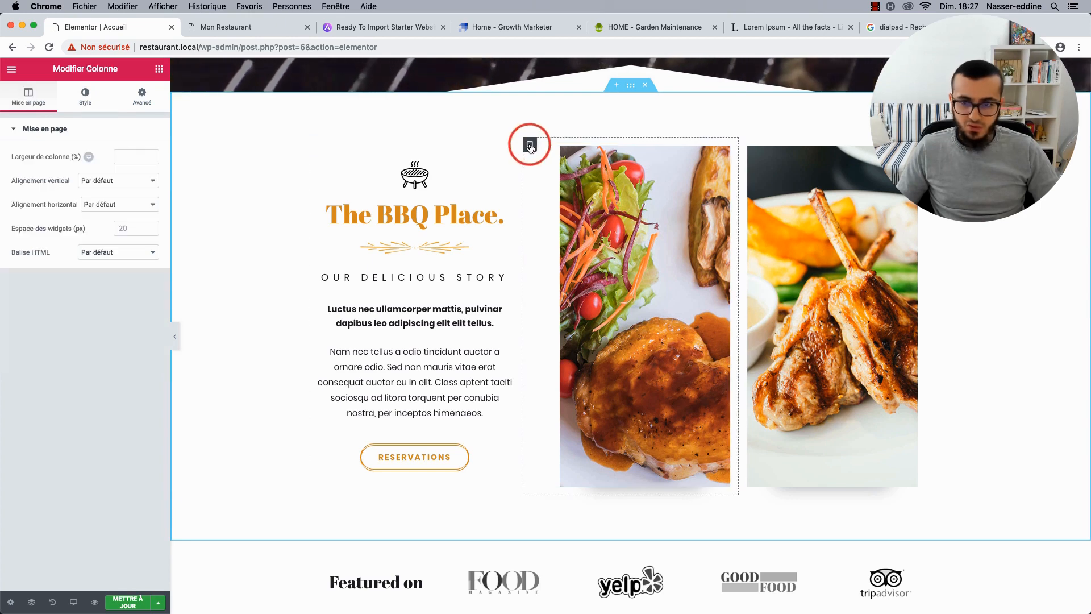
click(584, 240)
click(22, 187)
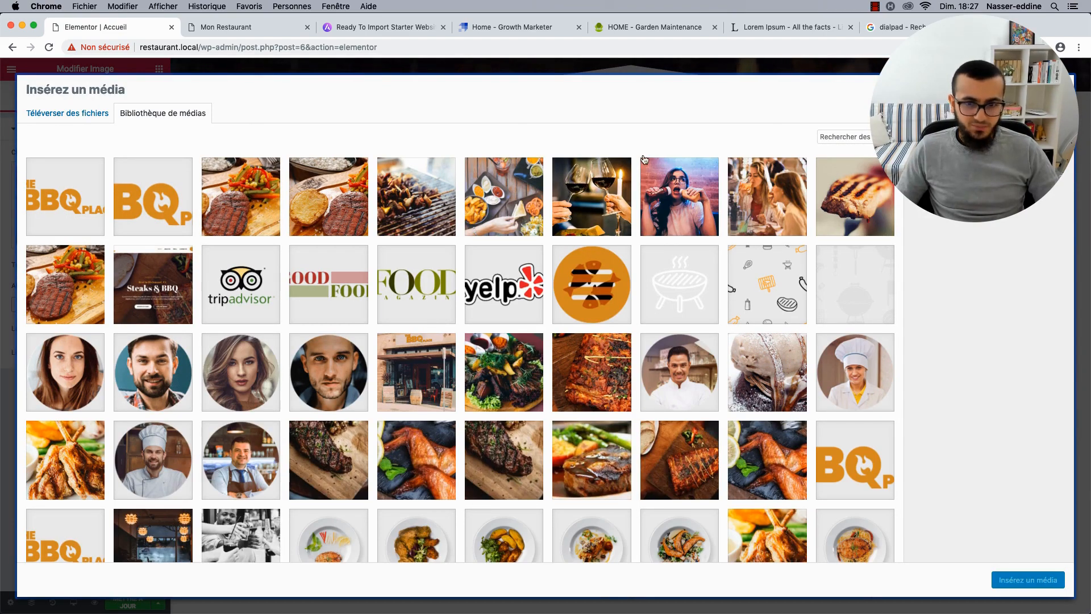
scroll(468, 292, down, 2)
scroll(467, 292, up, 2)
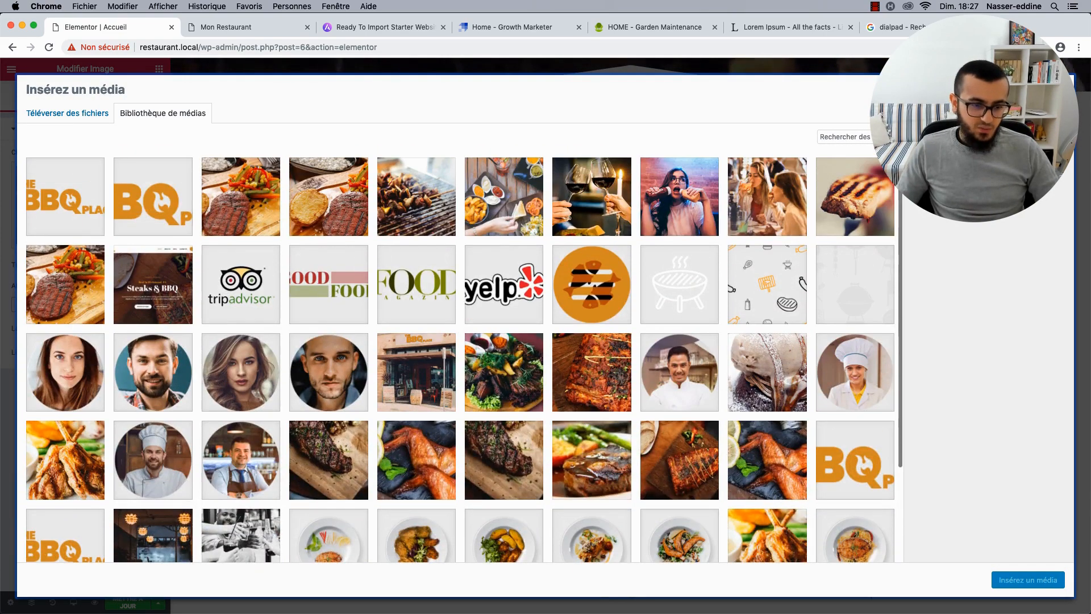
click(1062, 87)
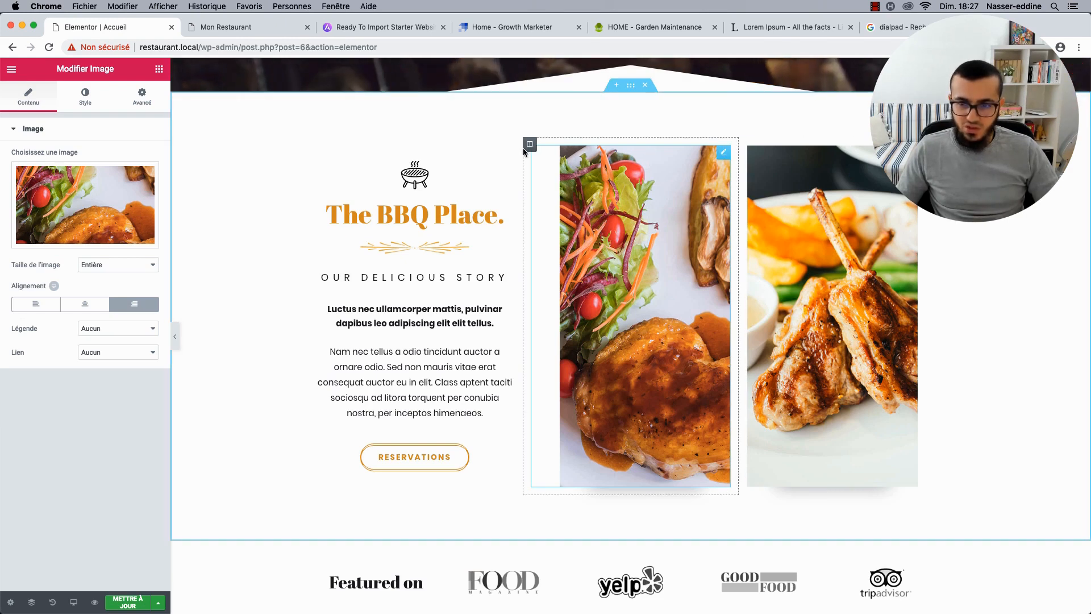
click(529, 143)
click(154, 101)
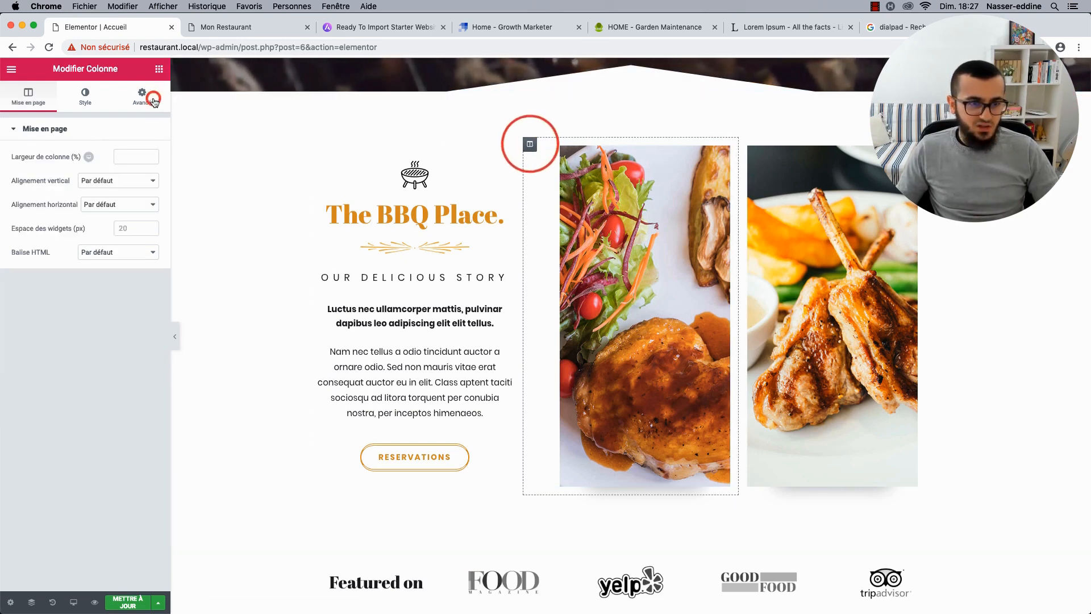
click(98, 105)
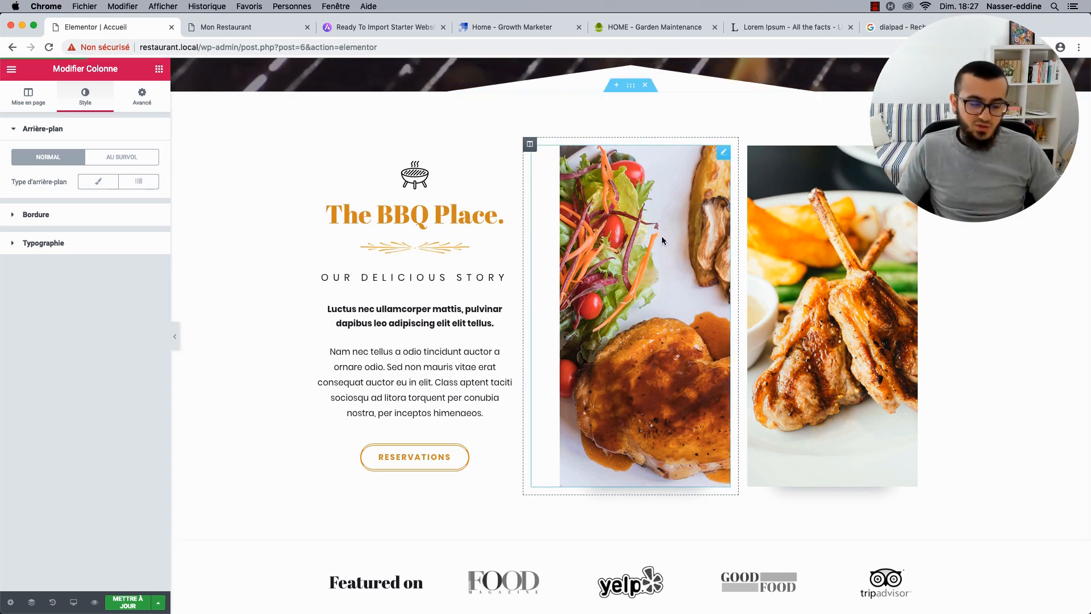
scroll(662, 468, down, 2)
scroll(538, 196, up, 3)
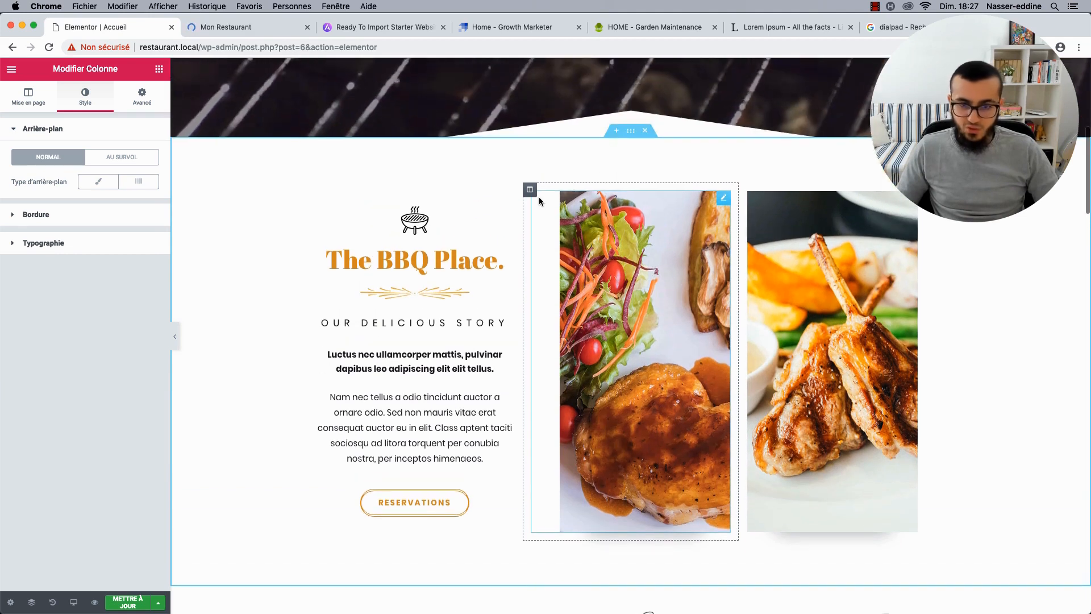
Check the grill icon is 100 × 100 px in Insérez un média, closing without changes.
click(438, 220)
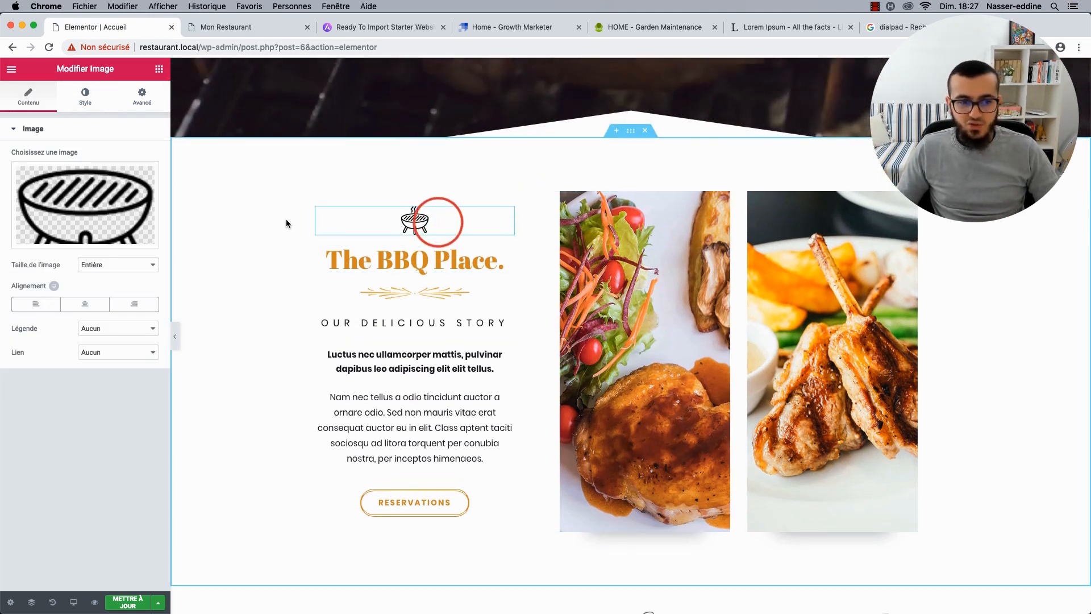
click(88, 189)
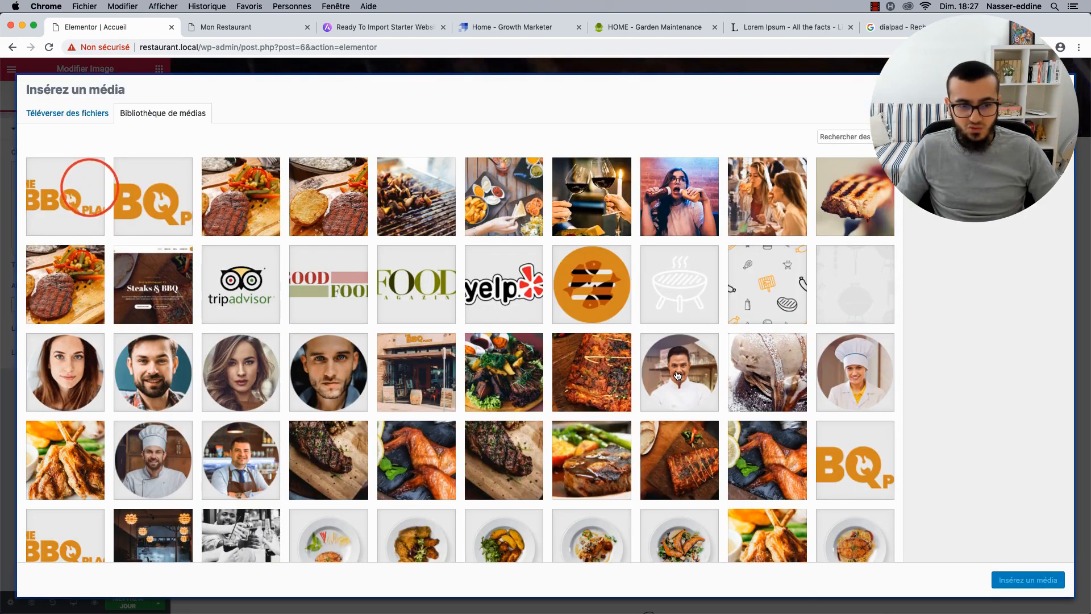
scroll(677, 375, down, 3)
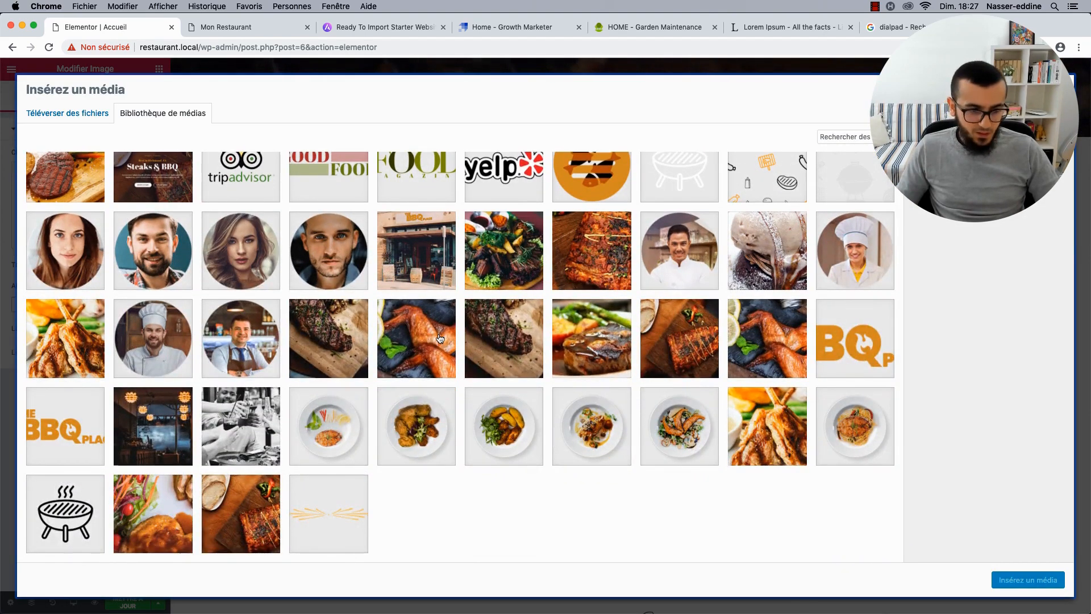
scroll(694, 241, up, 2)
scroll(203, 463, down, 2)
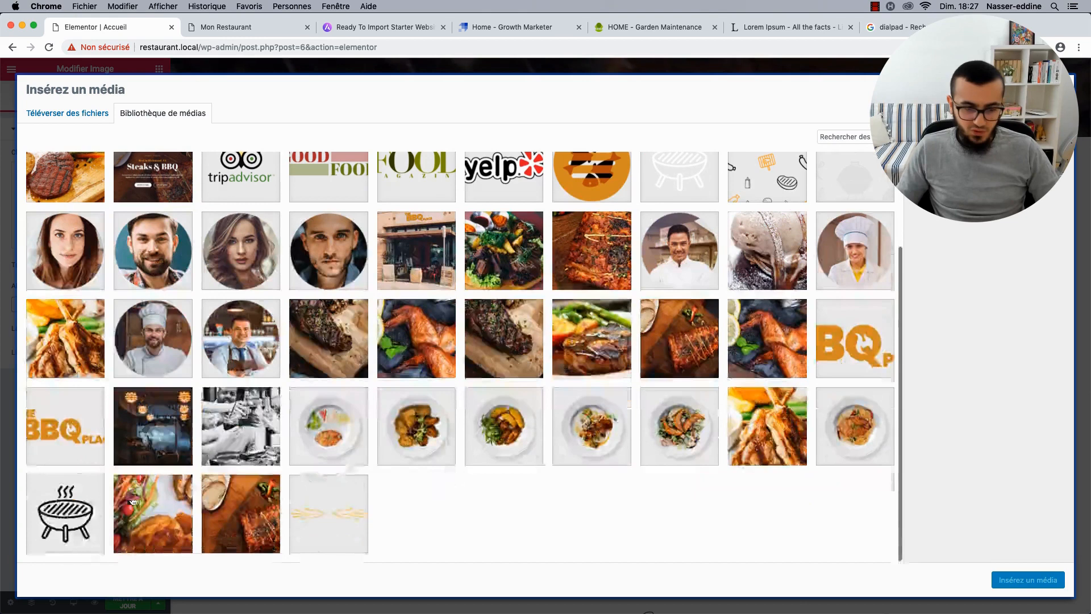
click(57, 542)
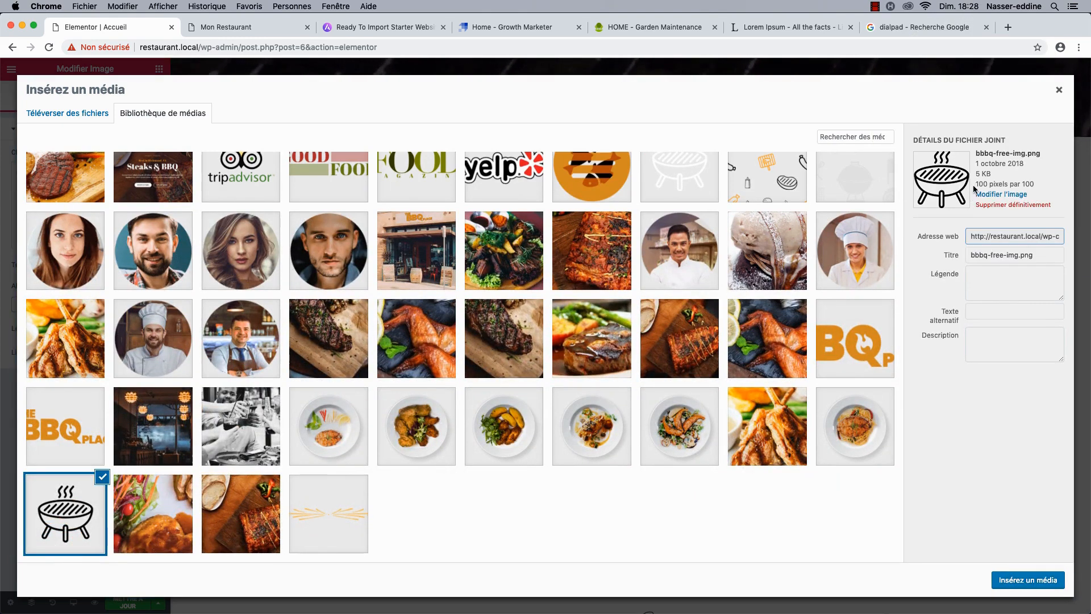
drag(975, 183, 1011, 184)
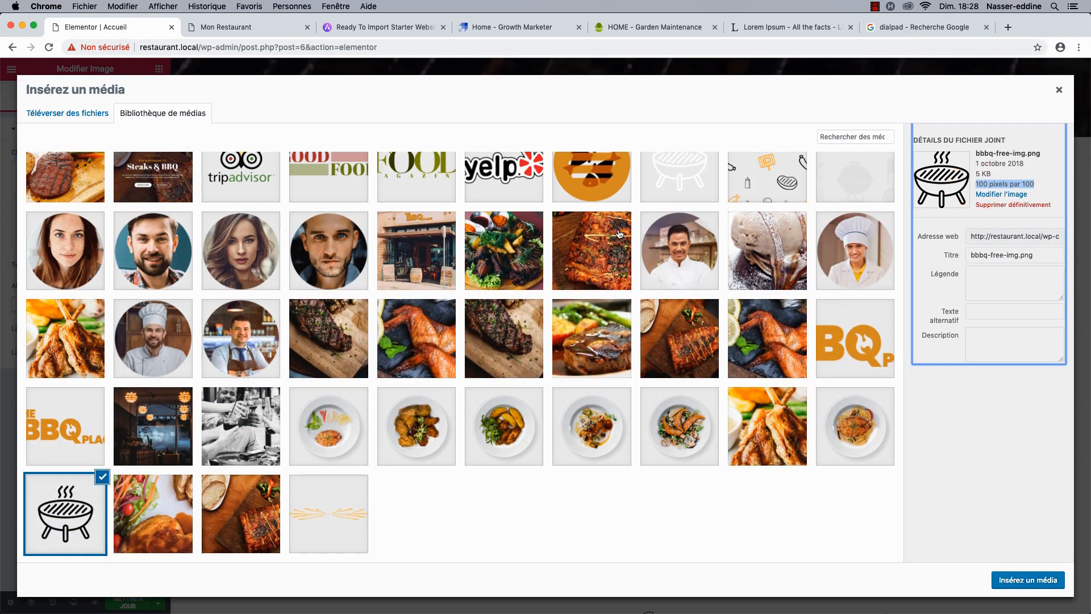
scroll(619, 233, up, 3)
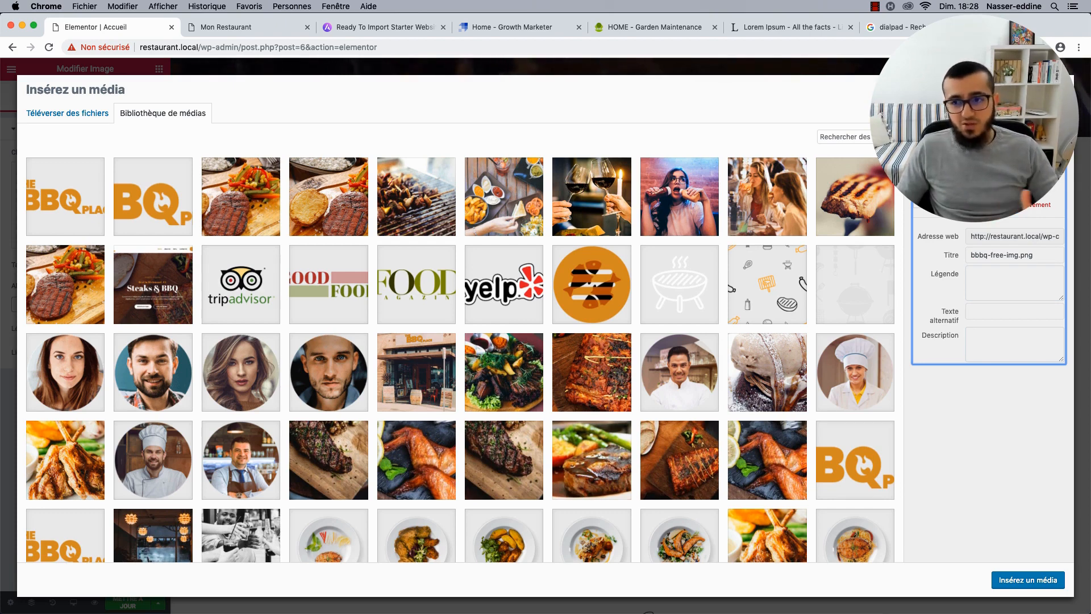
click(1059, 89)
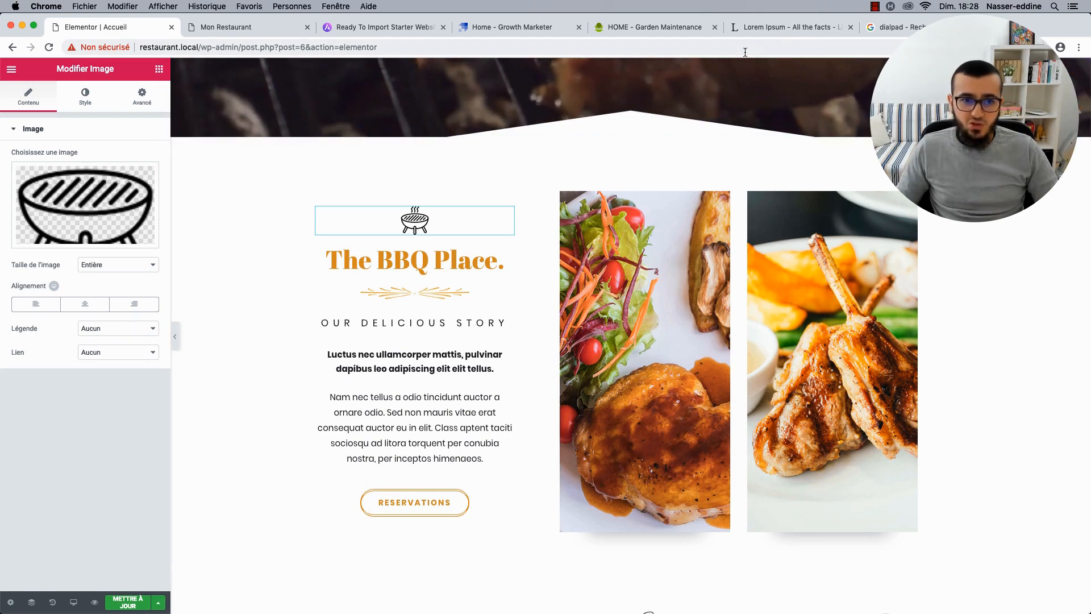
click(892, 28)
Search Google for 'flaticon' and go to the Flaticon website.
click(593, 49)
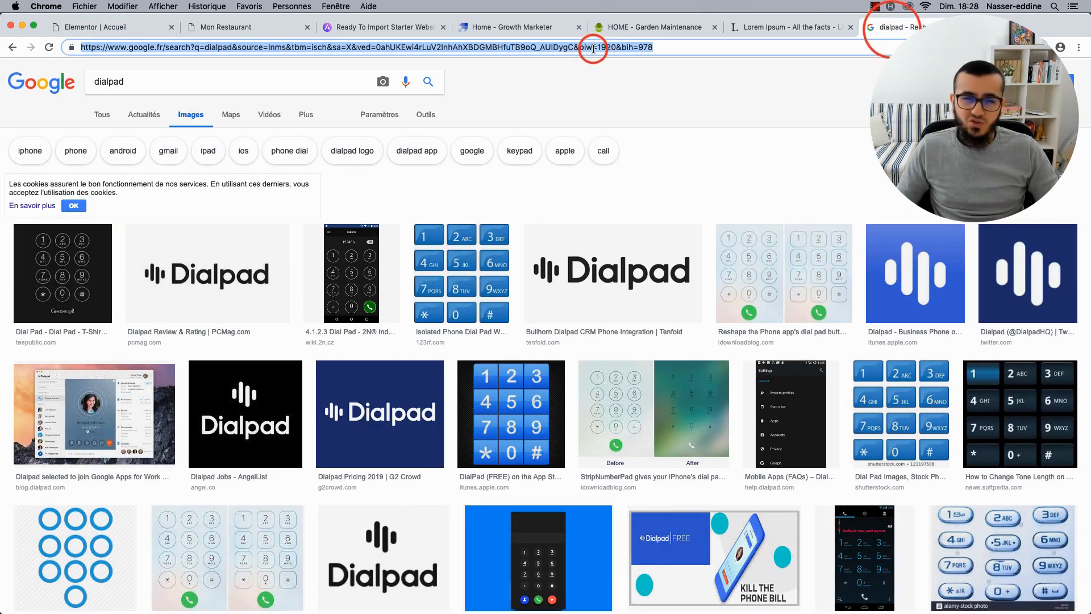
text(flaticon)
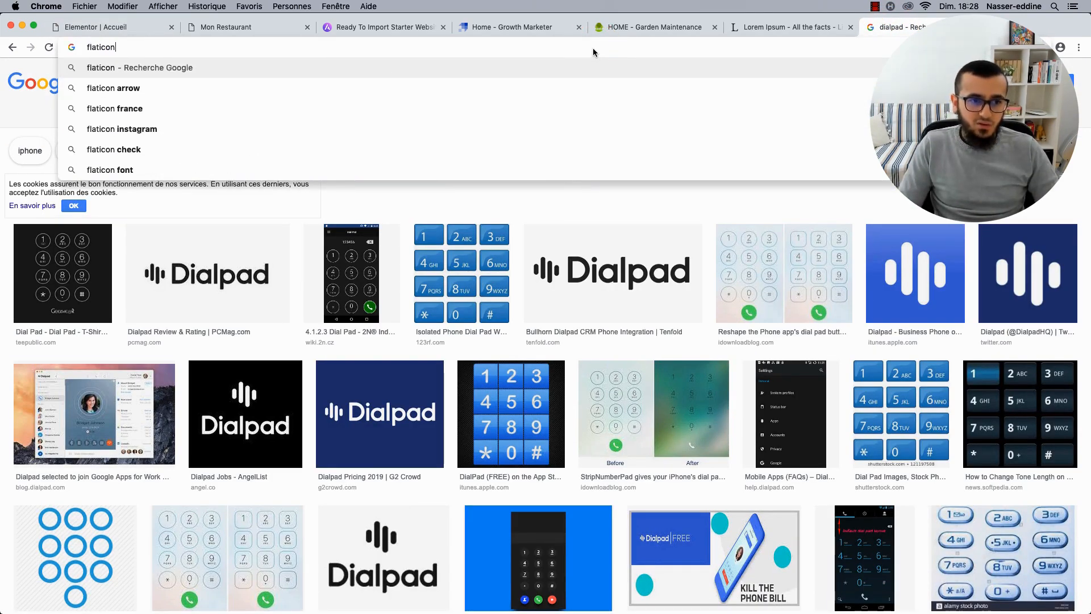
key(Return)
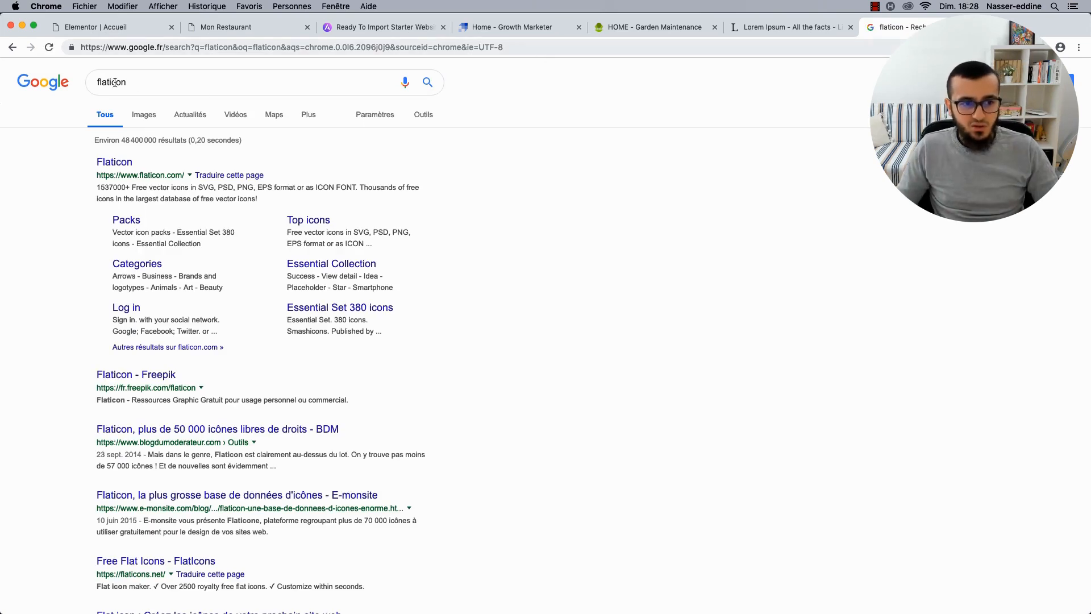
click(125, 163)
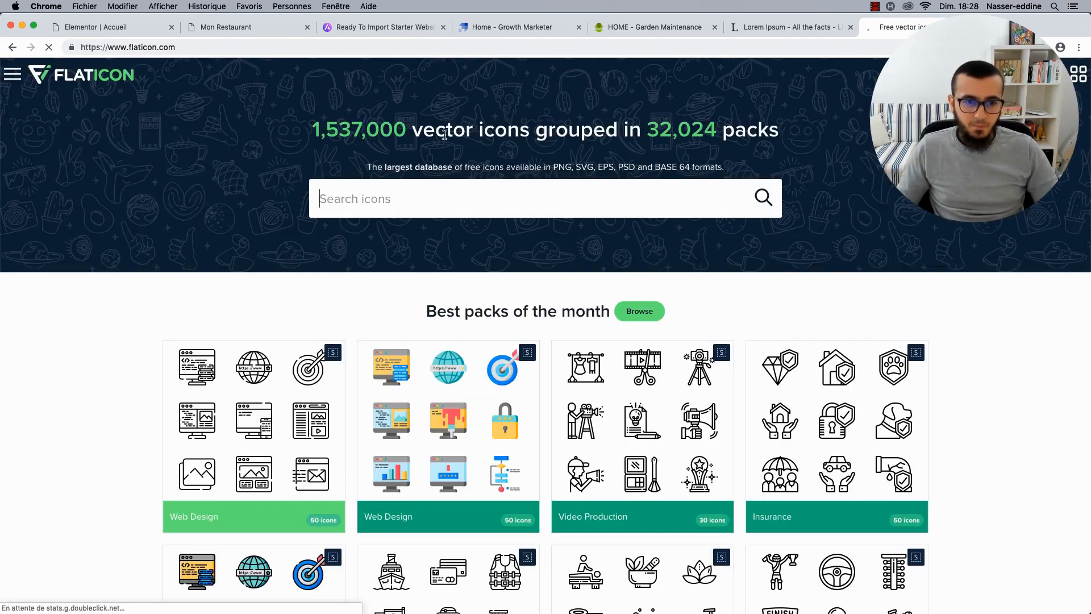
Search Flaticon for 'restaurant' and open the crossed knife-and-fork icon.
click(439, 185)
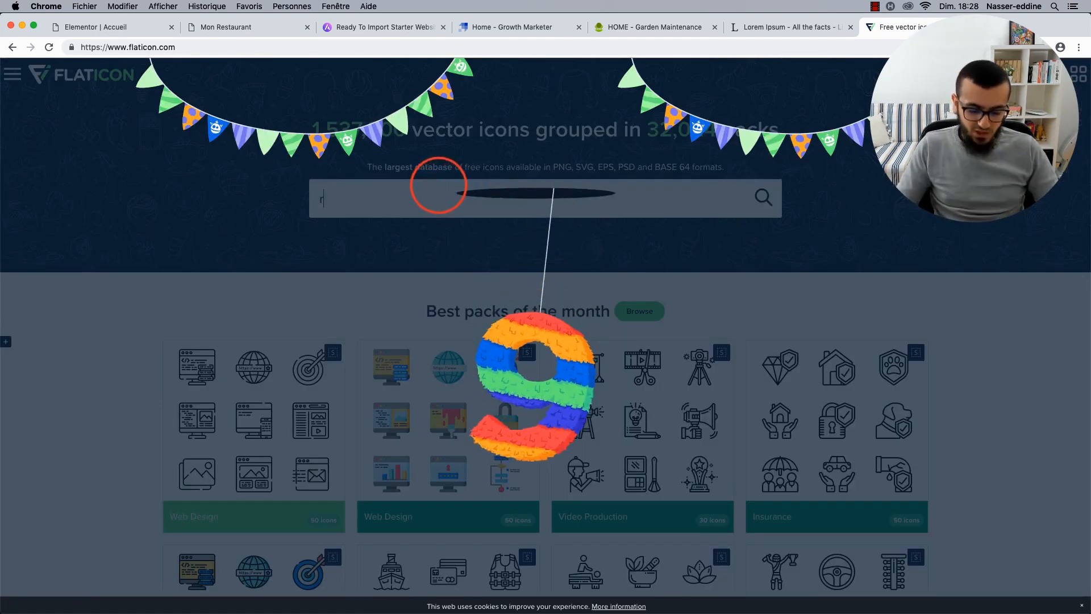
text(res)
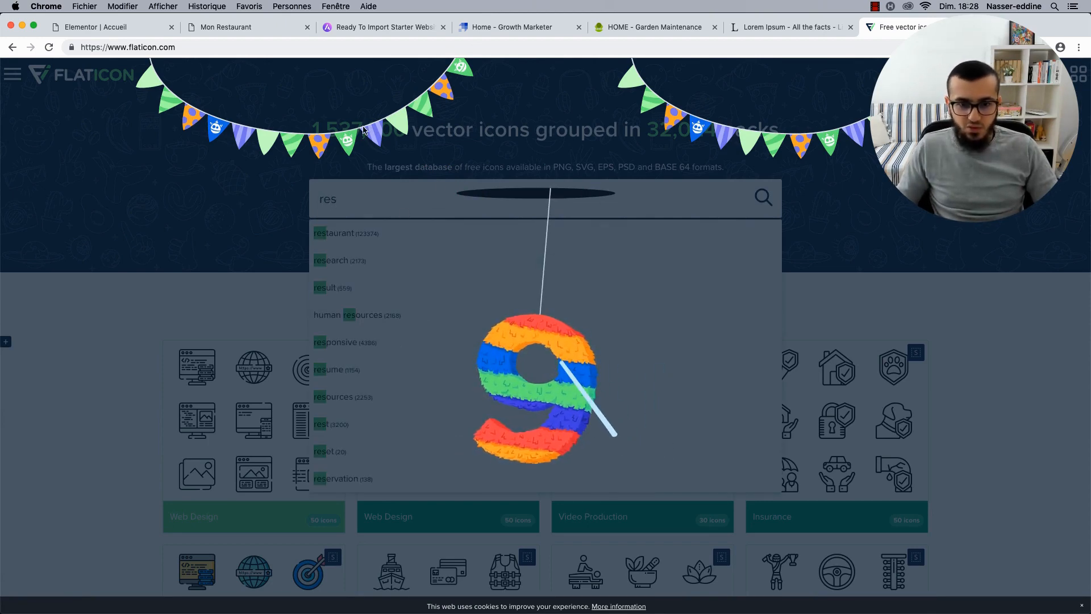
click(551, 130)
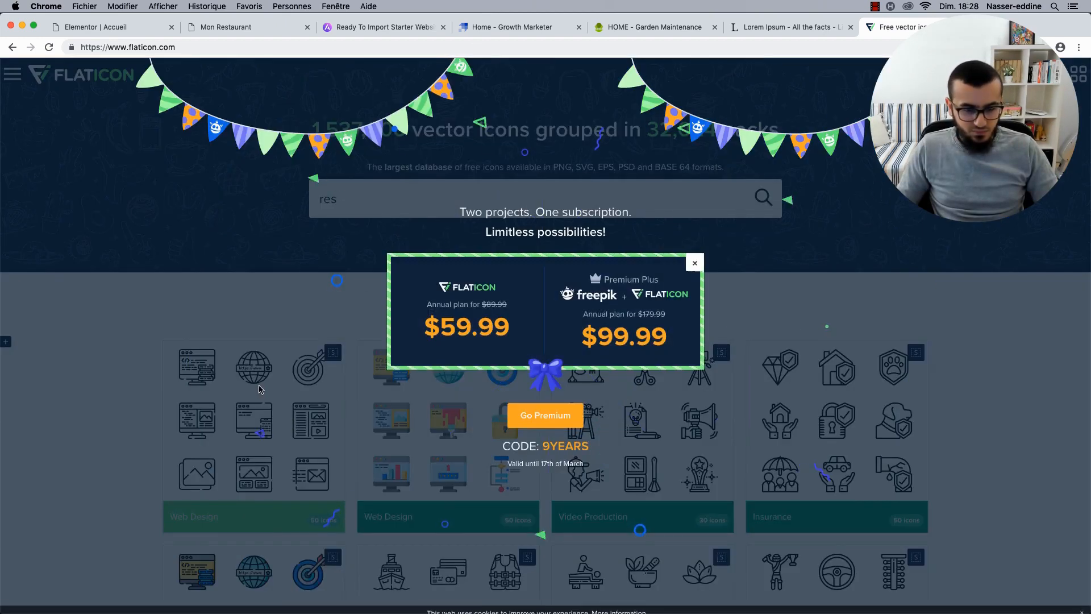
click(696, 263)
click(487, 203)
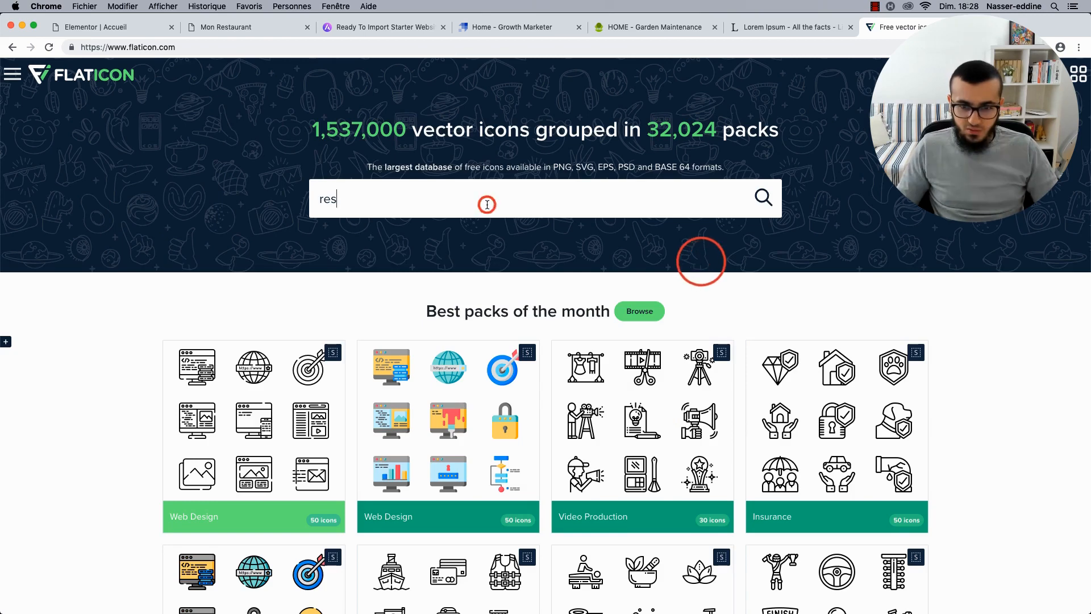
text(tauran)
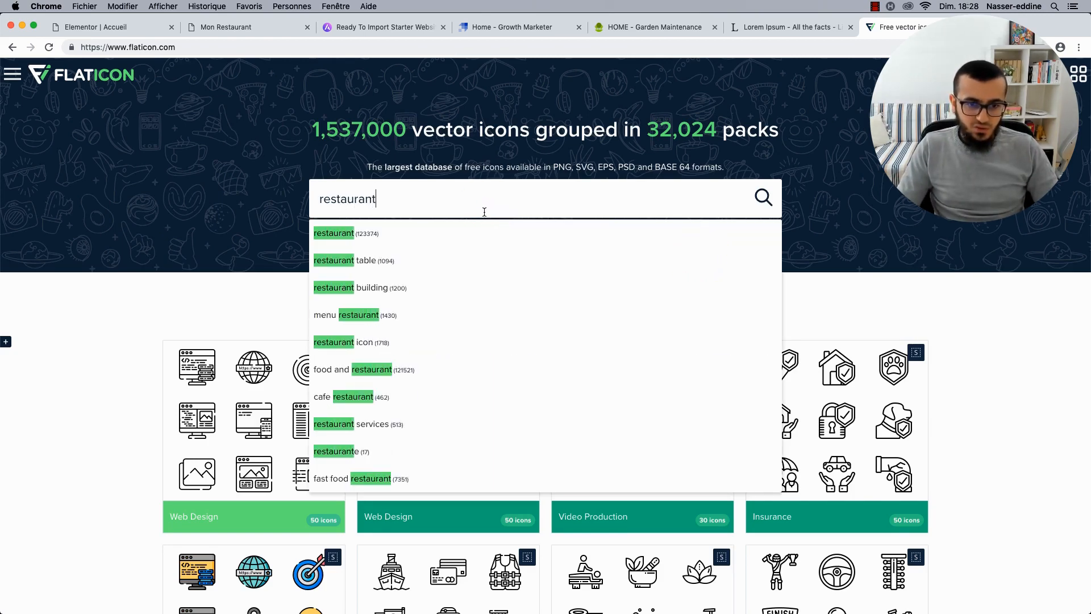
text(t)
click(429, 234)
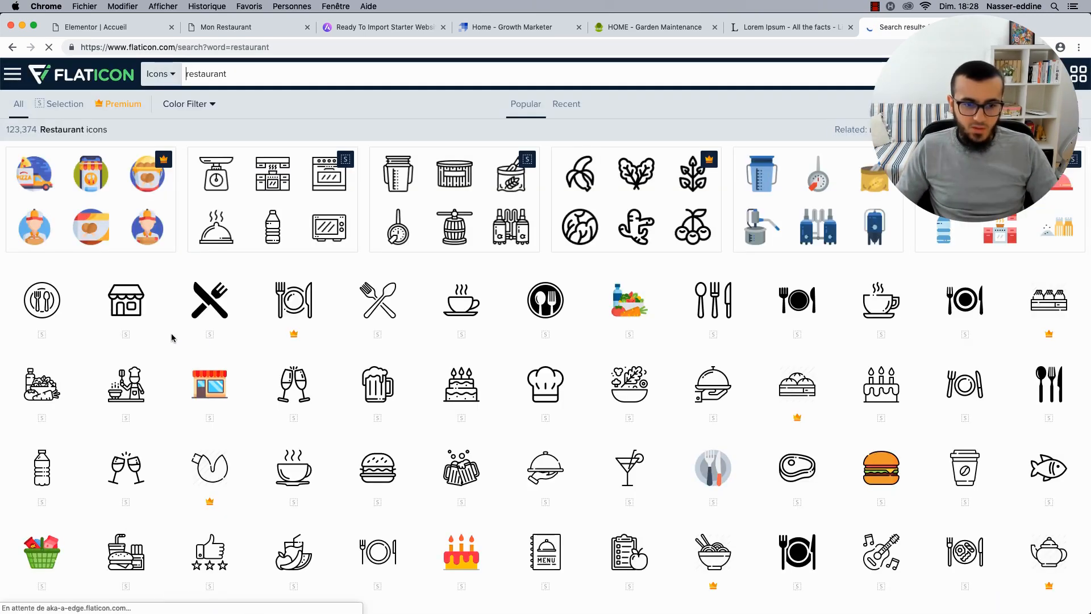
scroll(172, 337, down, 1)
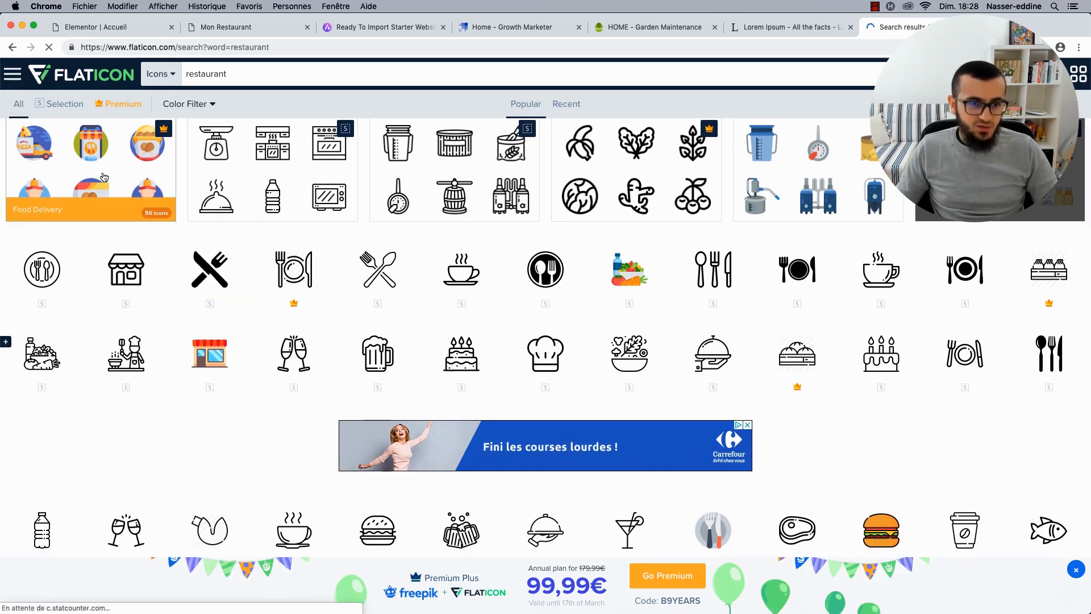
click(209, 277)
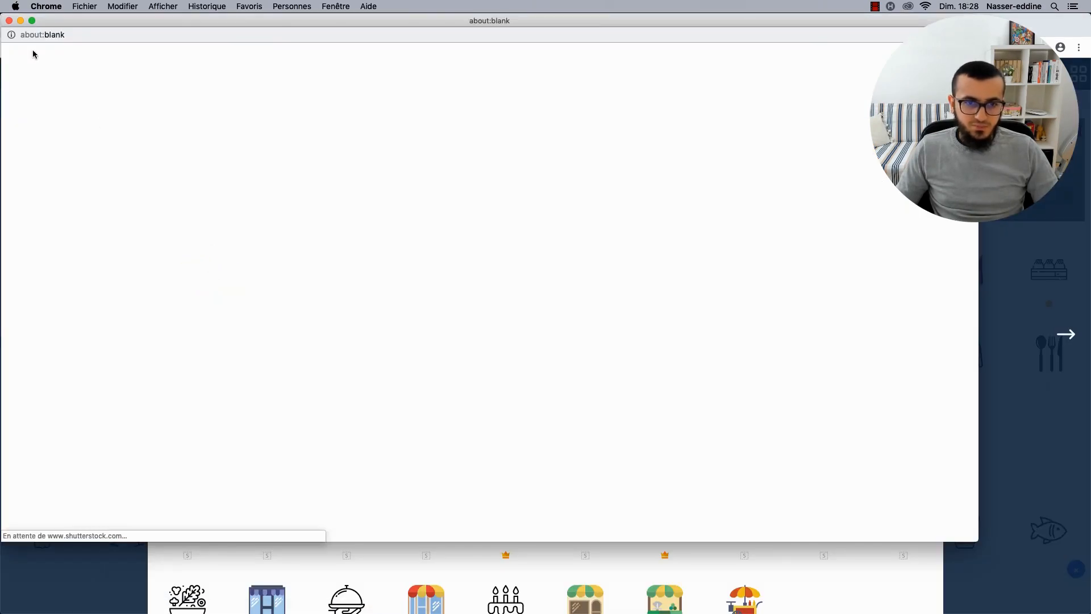
Download the icon as a free 128px PNG.
click(9, 21)
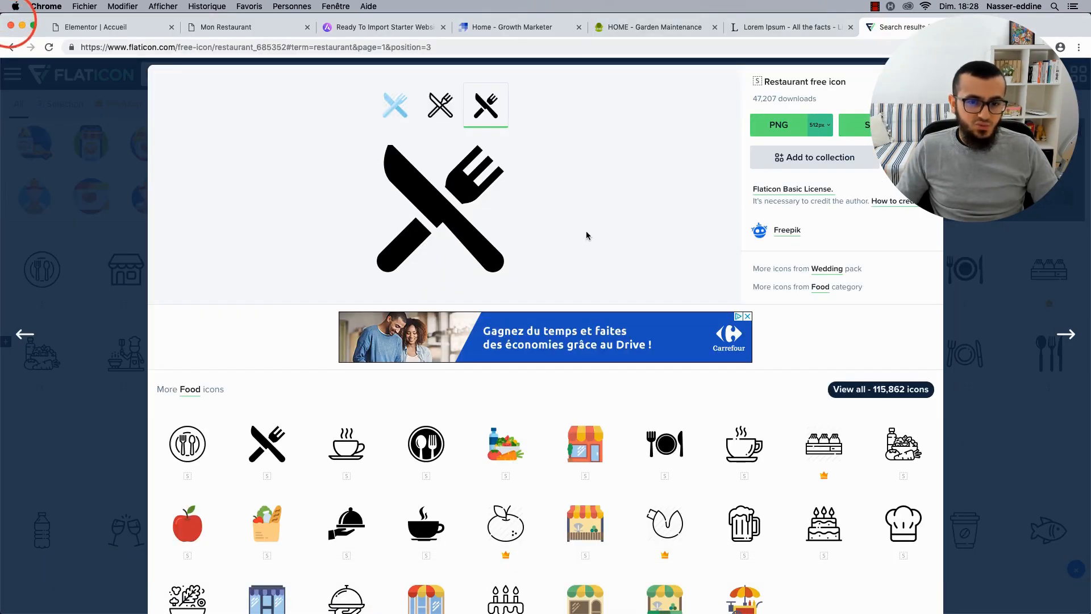
click(825, 126)
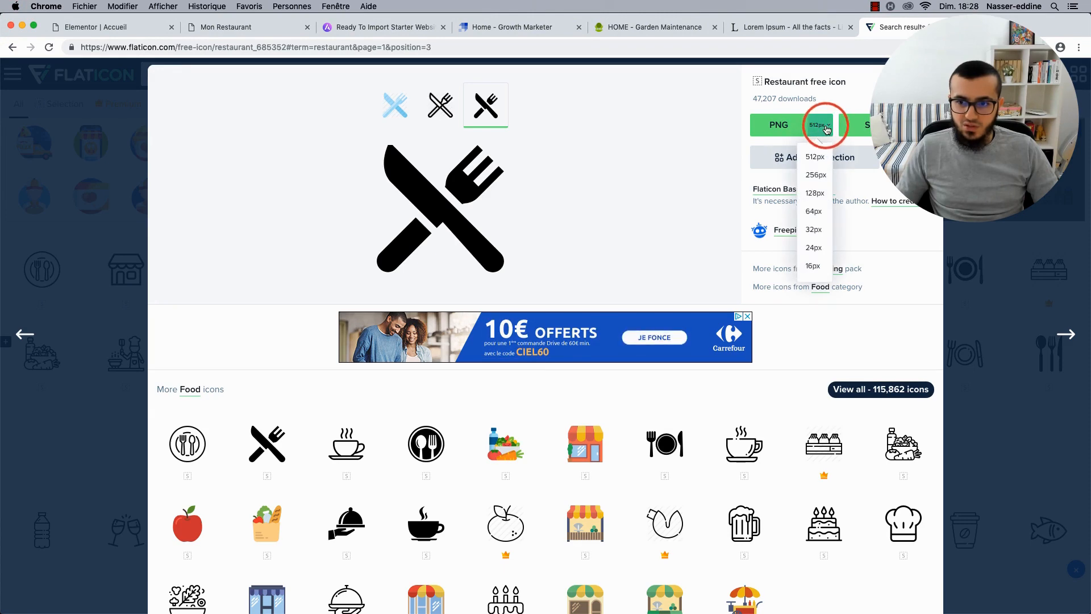
click(817, 194)
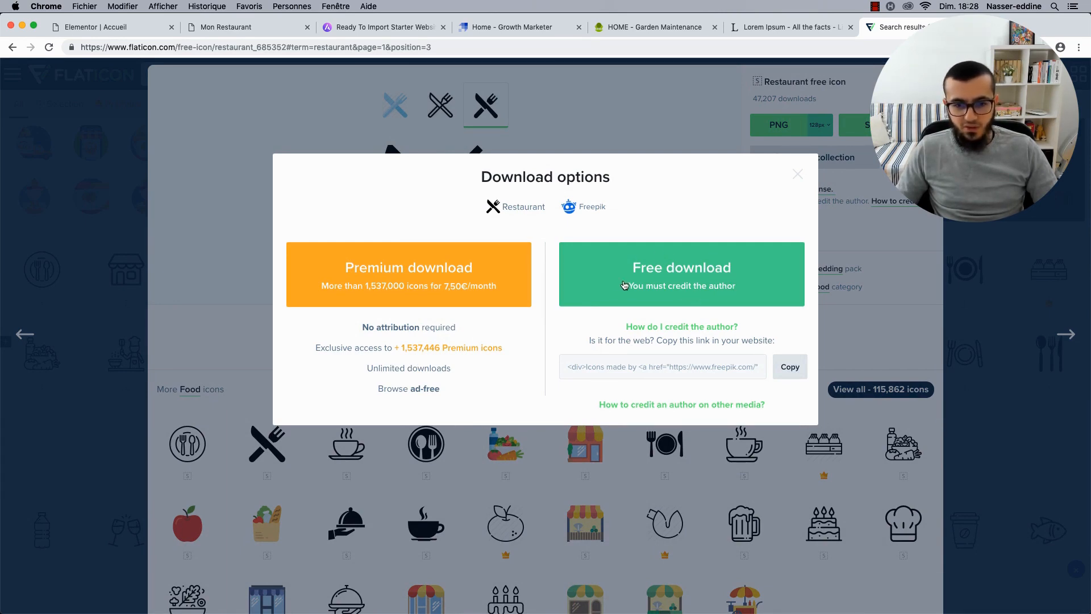
click(660, 270)
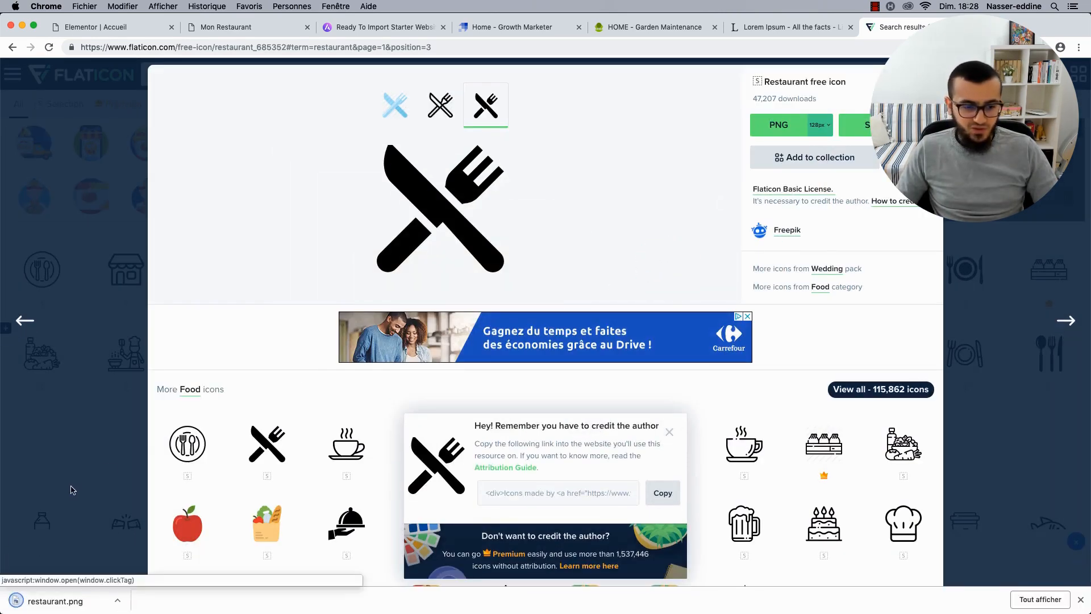
click(117, 27)
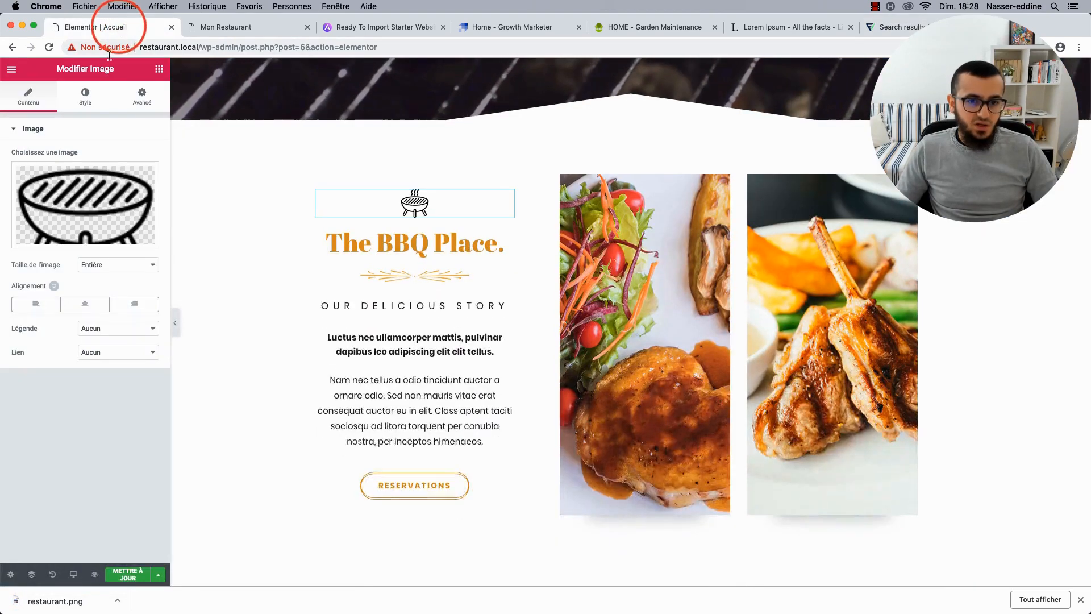
Upload restaurant.png, insert it in place of the grill icon, and set Taille de l'image to Personnalisé.
click(90, 197)
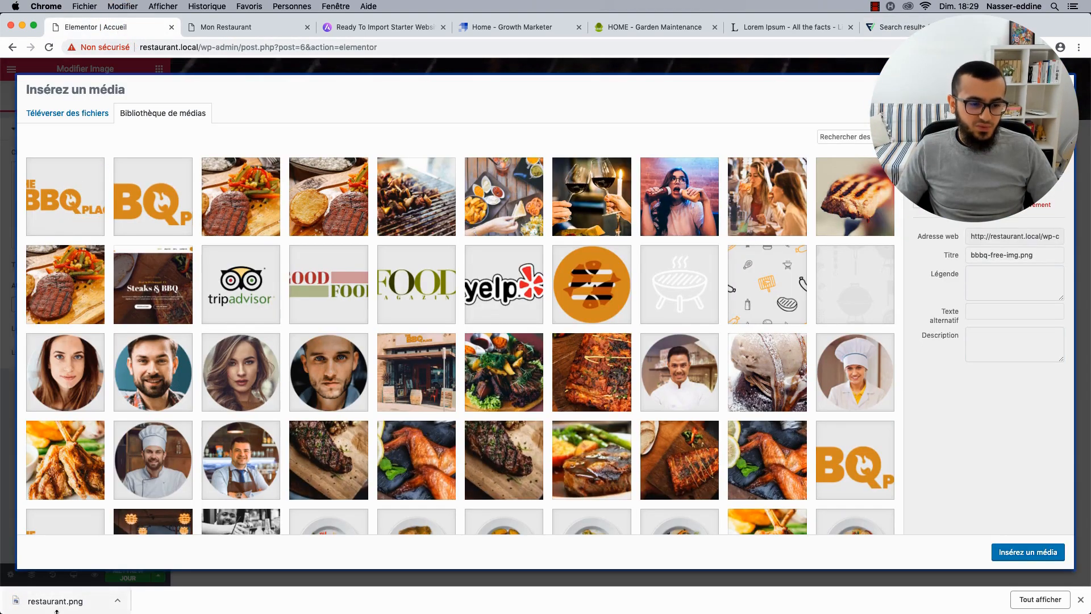
drag(55, 610, 196, 382)
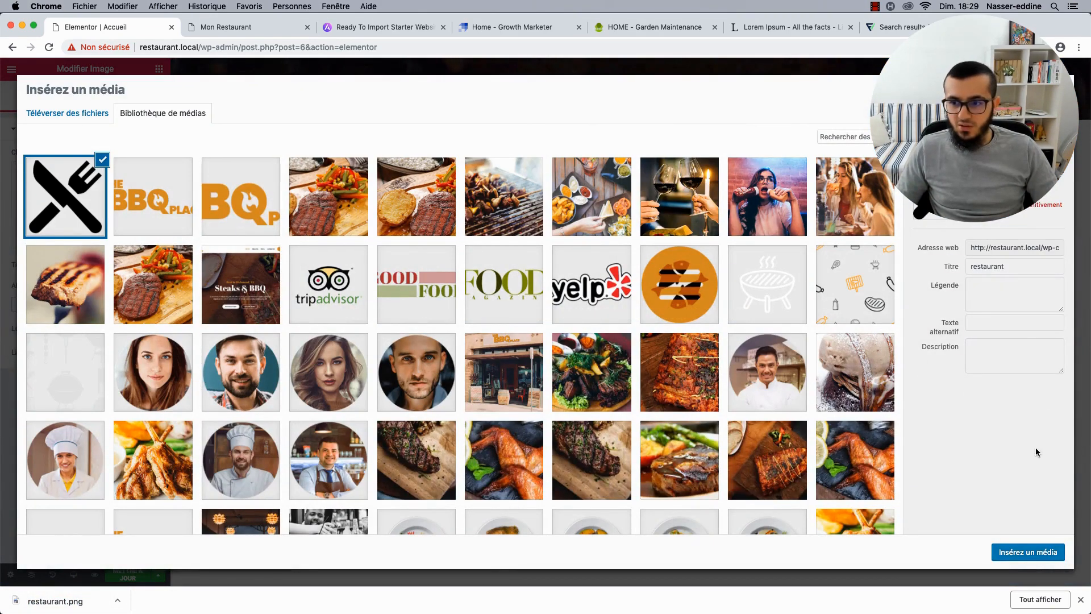
click(1013, 558)
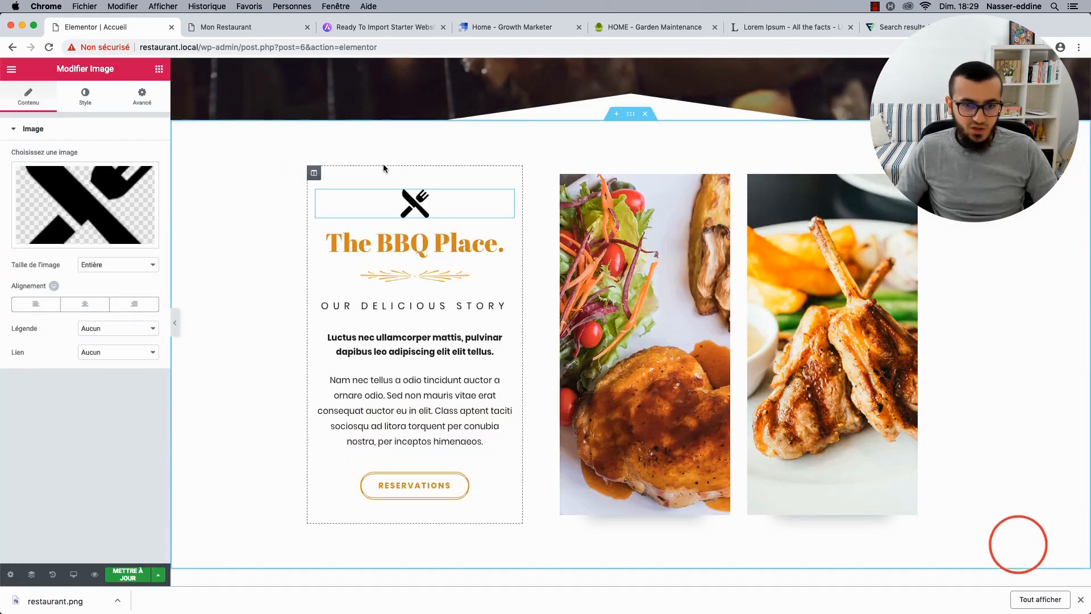
click(132, 269)
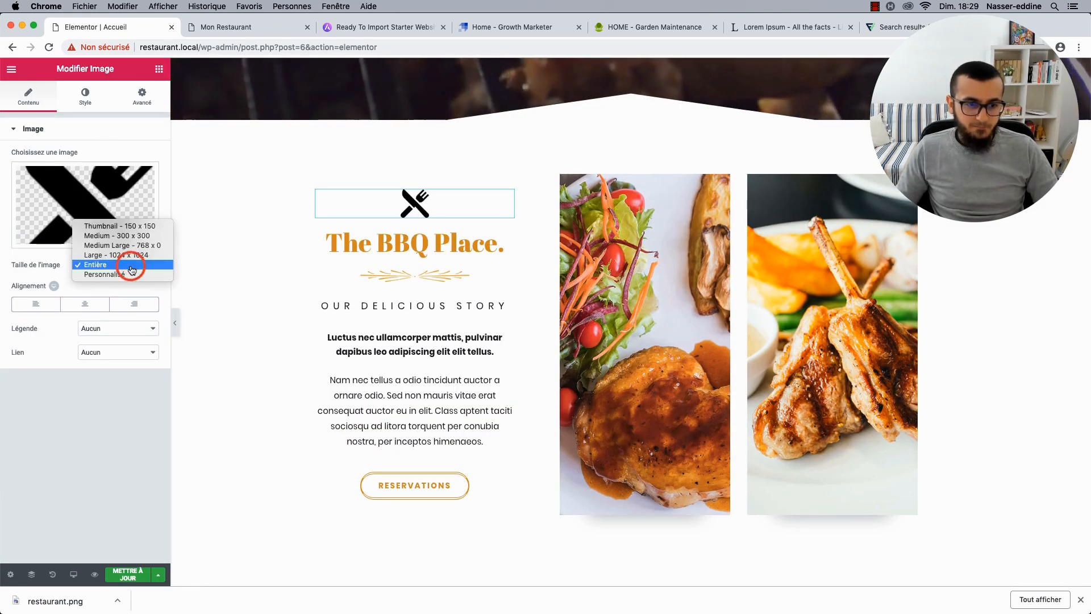
click(125, 274)
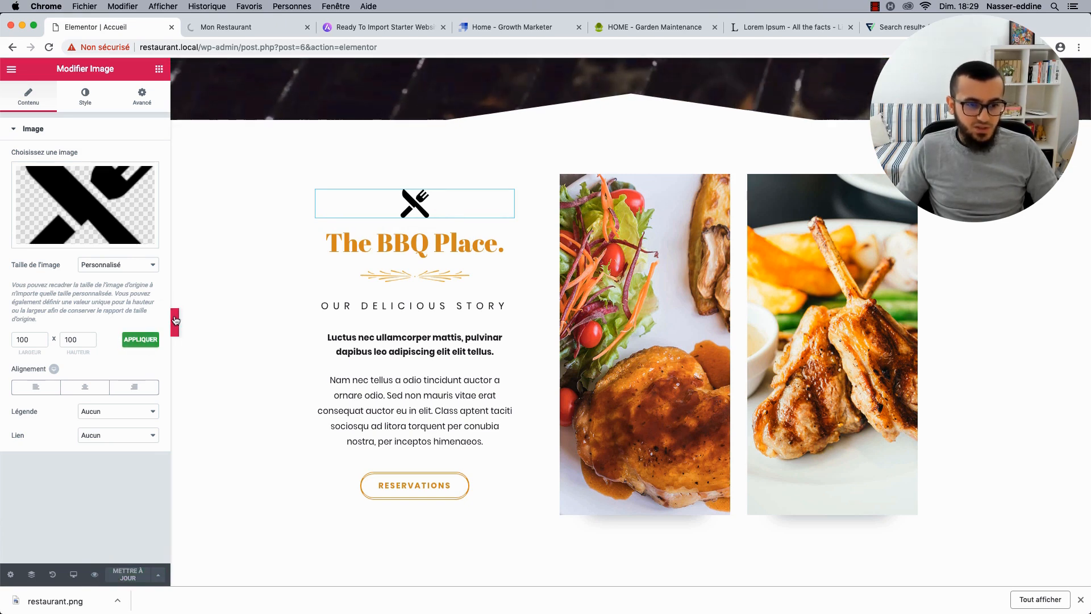
Inspect the knife-and-fork icon's 50px width on the live Mon Restaurant site, then open its Style settings.
click(248, 27)
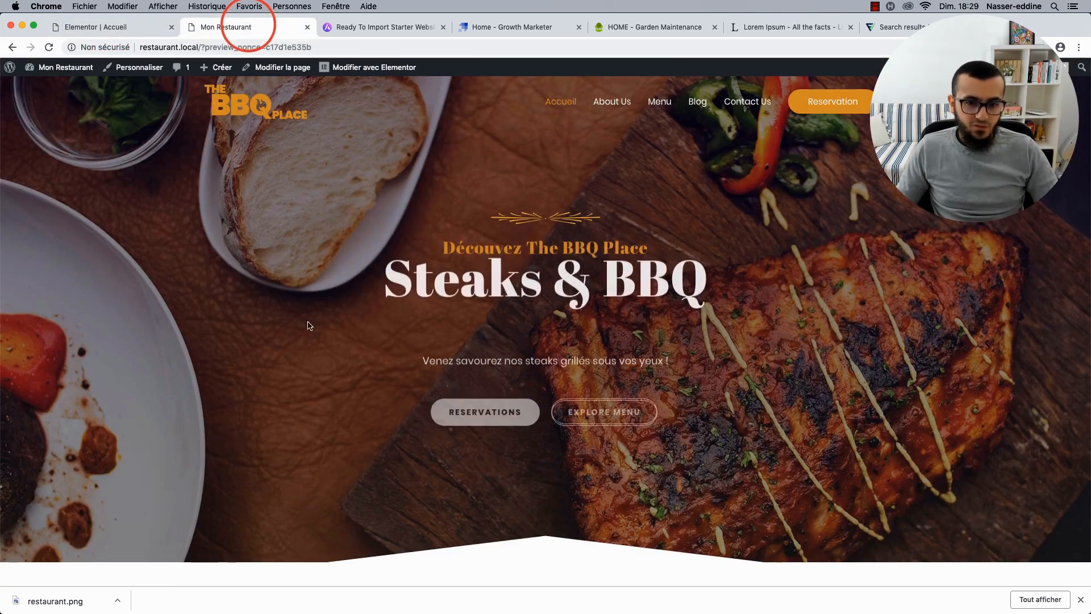
scroll(307, 321, down, 5)
scroll(308, 322, down, 1)
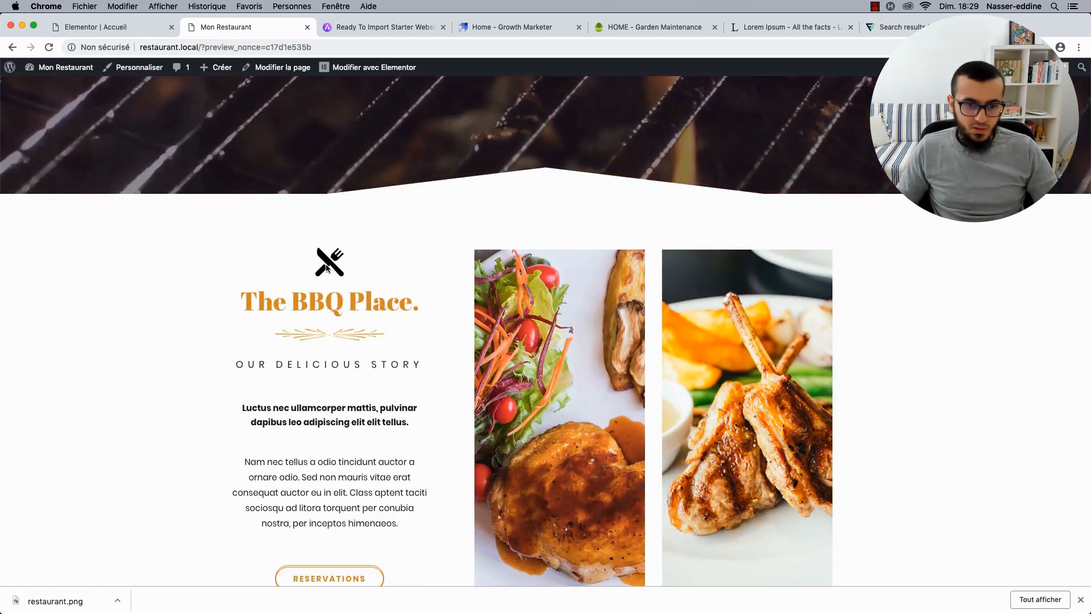
right_click(328, 263)
click(349, 330)
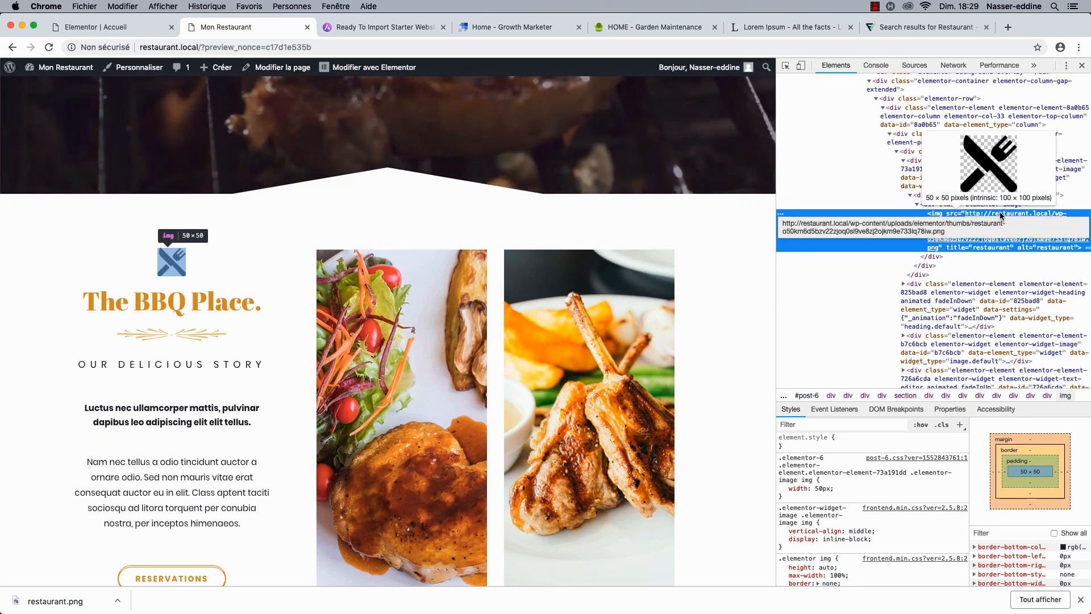
click(122, 31)
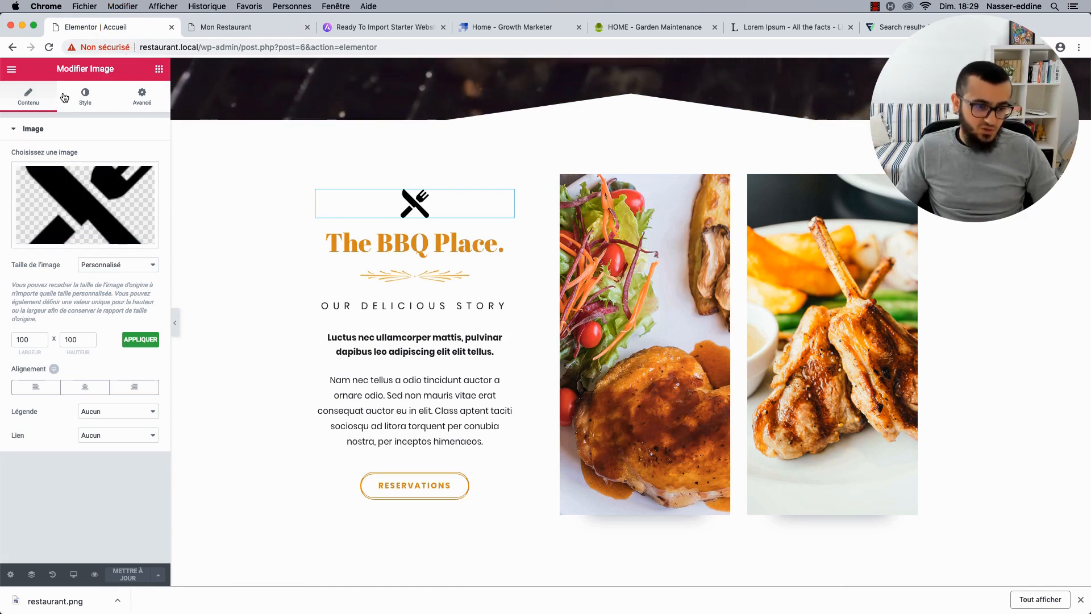
click(86, 94)
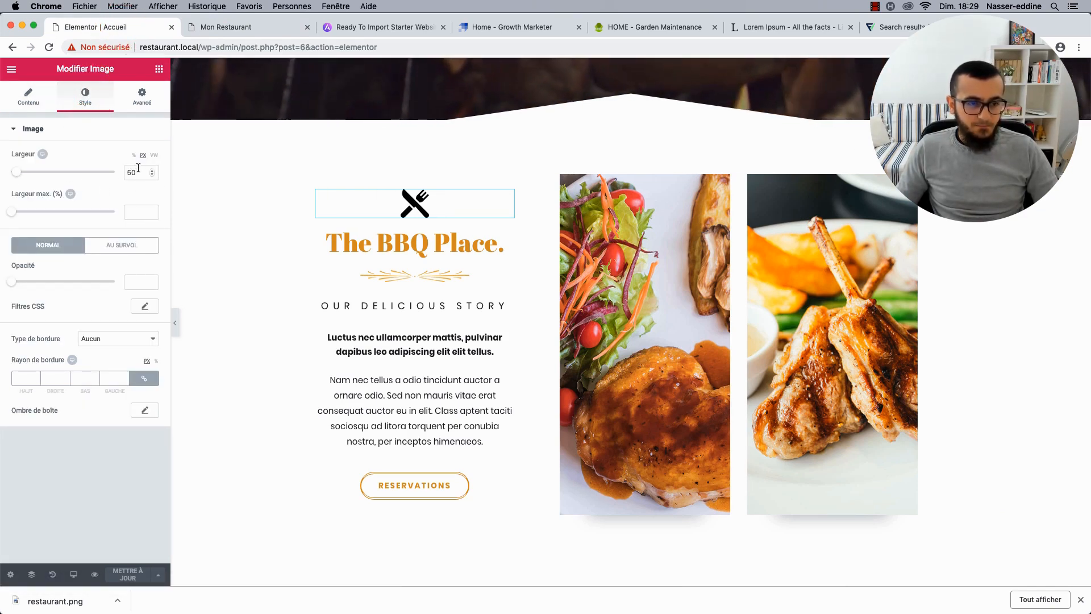
Set Largeur to 100 then back to 50, and reinsert the grill icon in place of the knife-and-fork.
text(100)
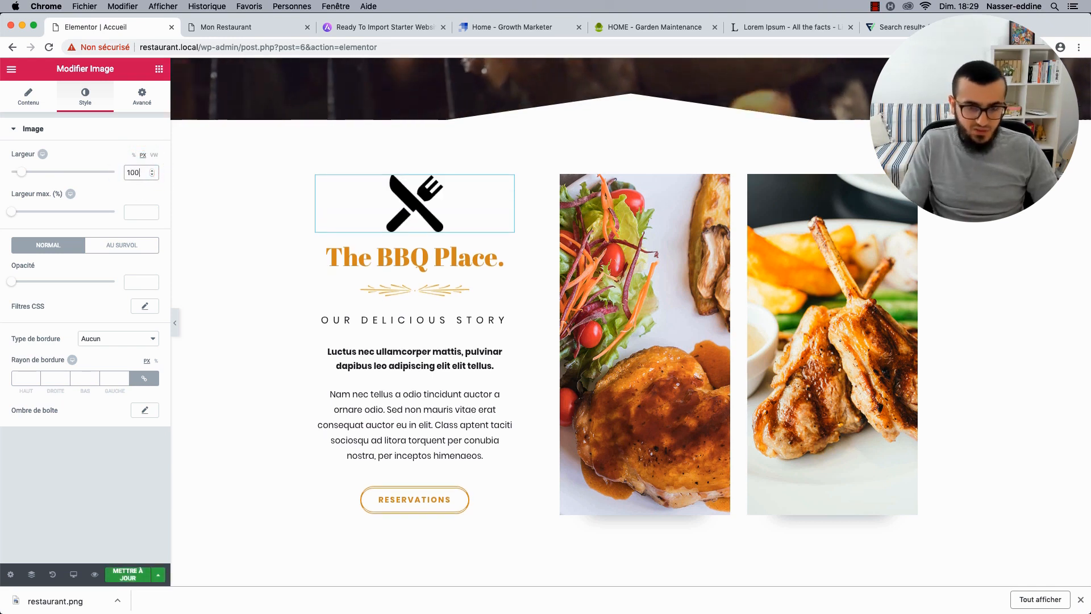
text(50)
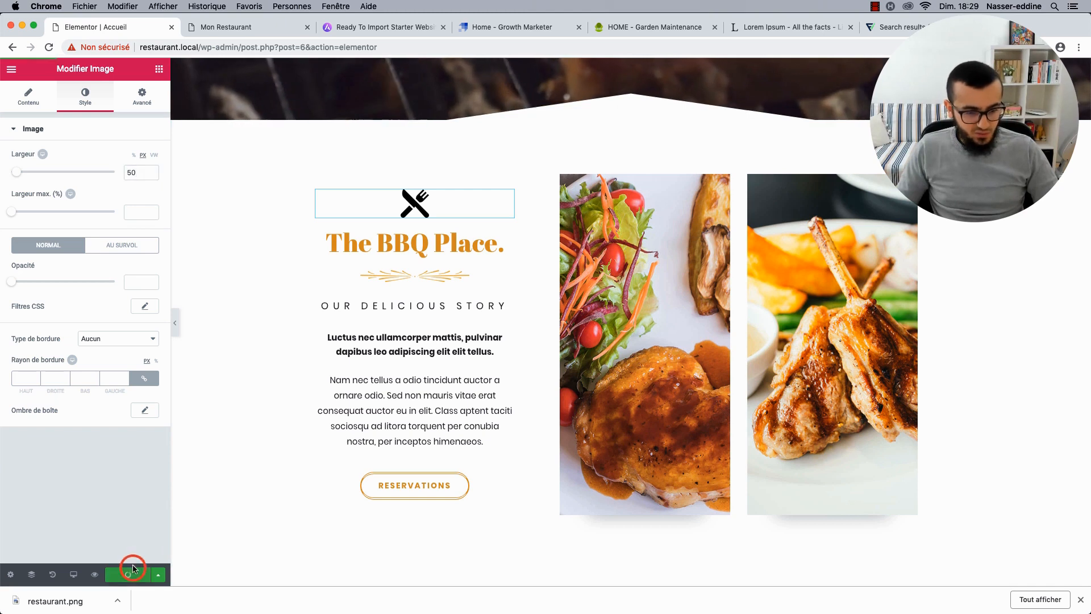
click(43, 109)
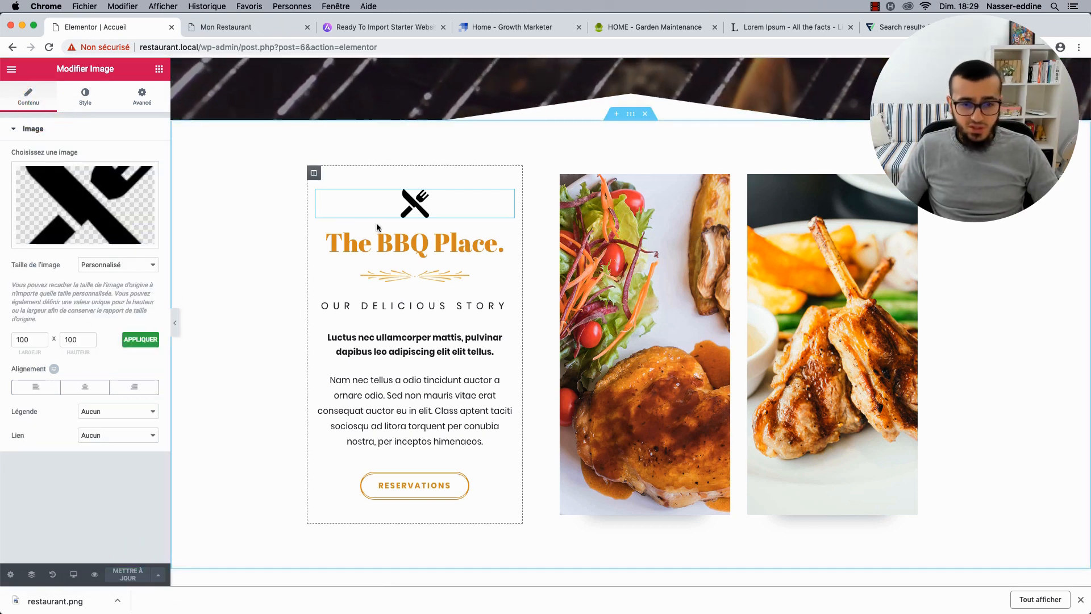
click(93, 195)
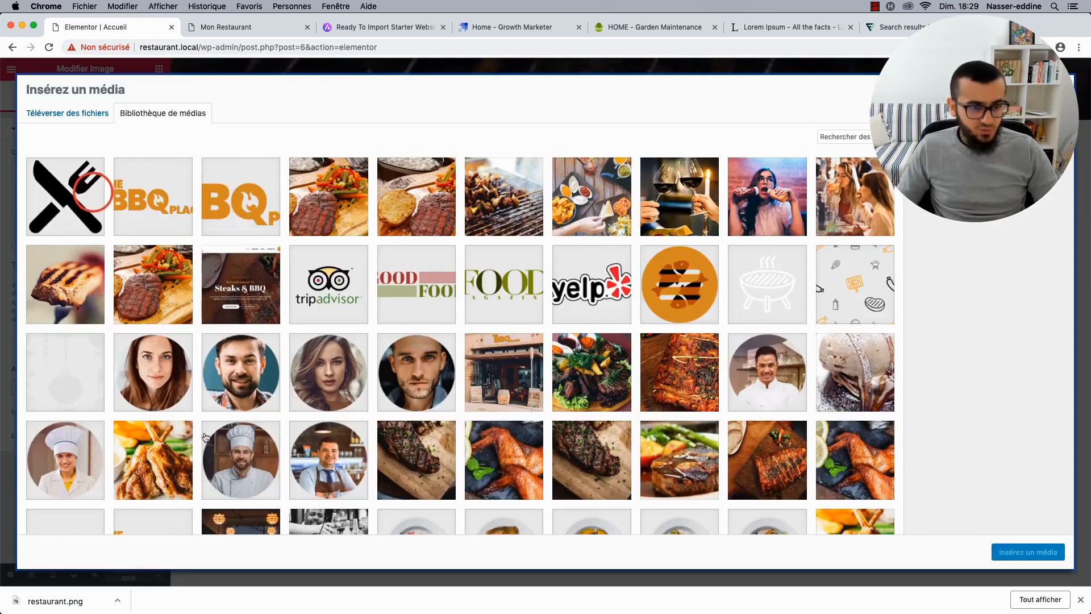
scroll(90, 193, down, 5)
click(151, 476)
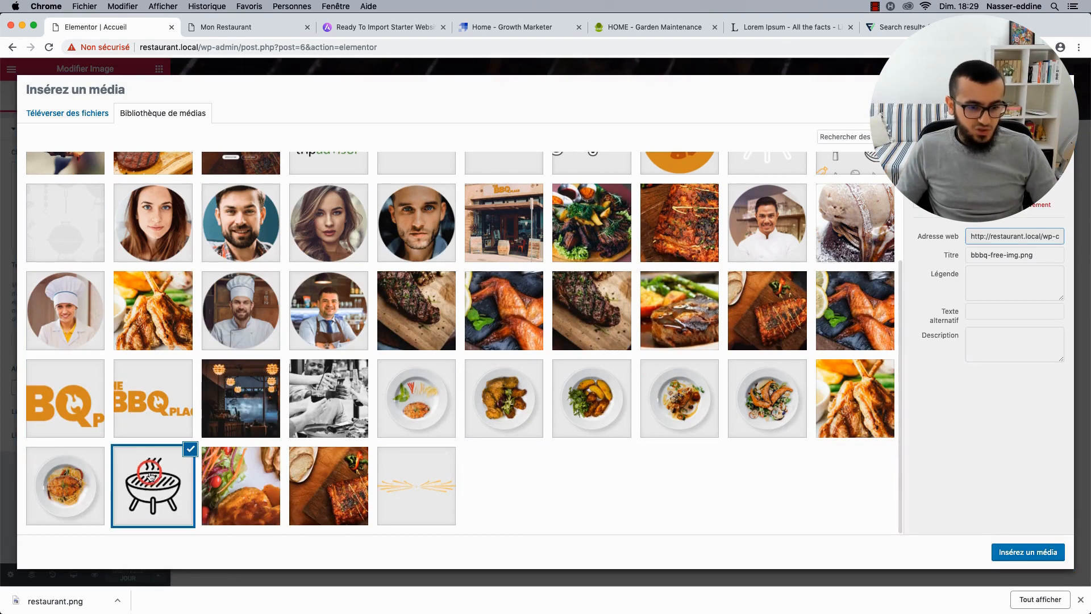
click(1013, 554)
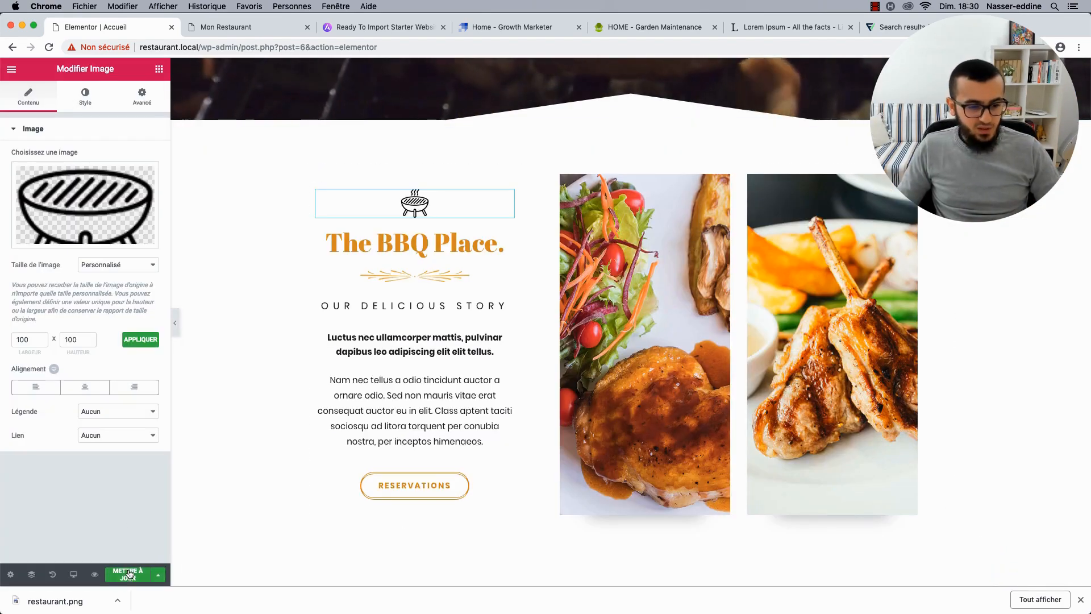
scroll(196, 263, up, 10)
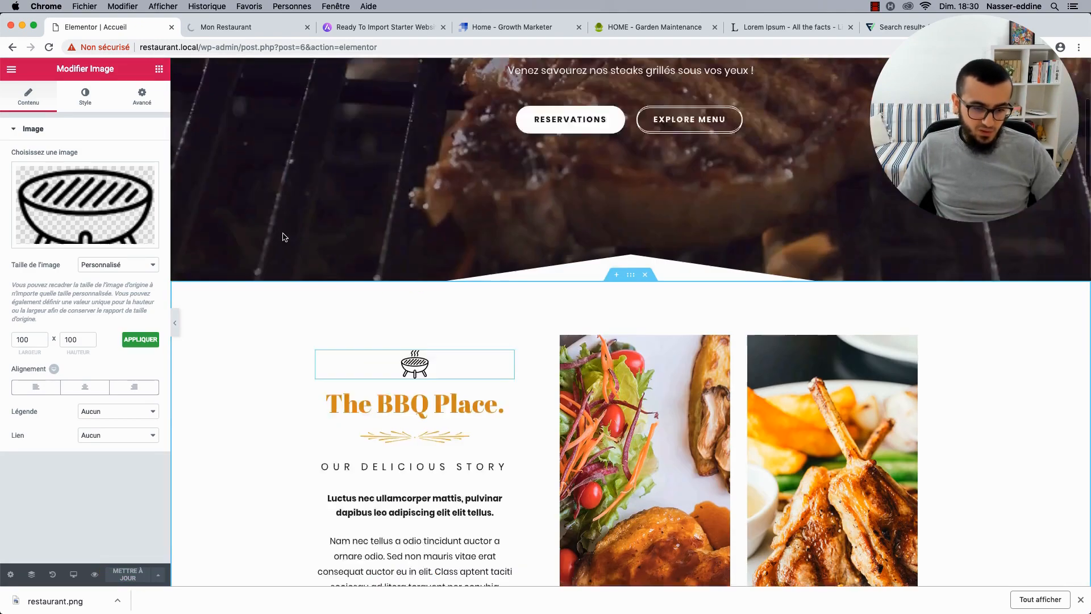
Close DevTools on the live preview, reload the homepage, and go back to the Elementor editor.
click(239, 30)
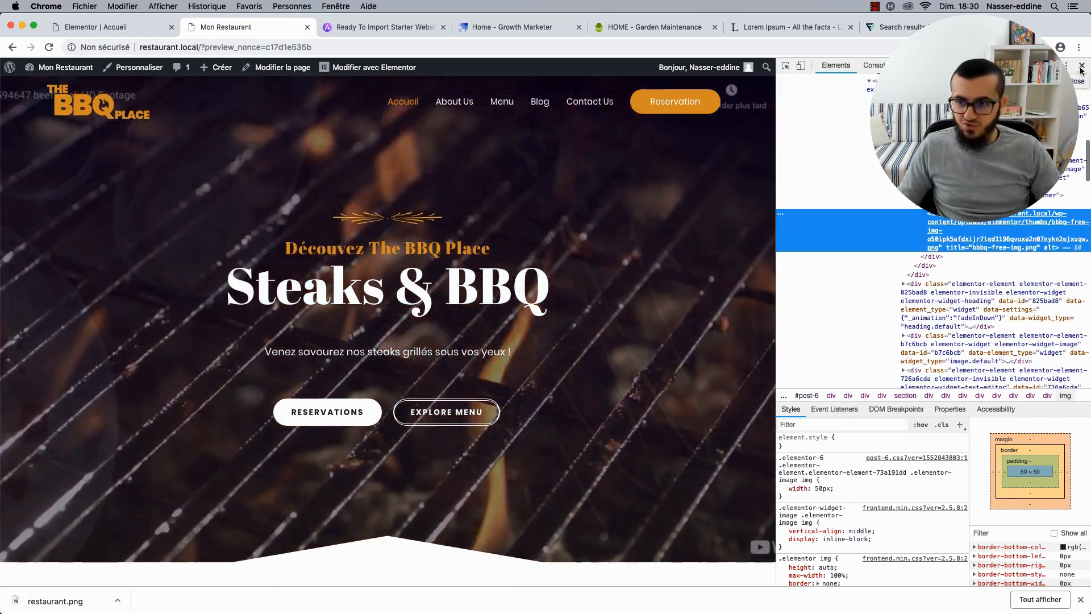
key(super+alt+i)
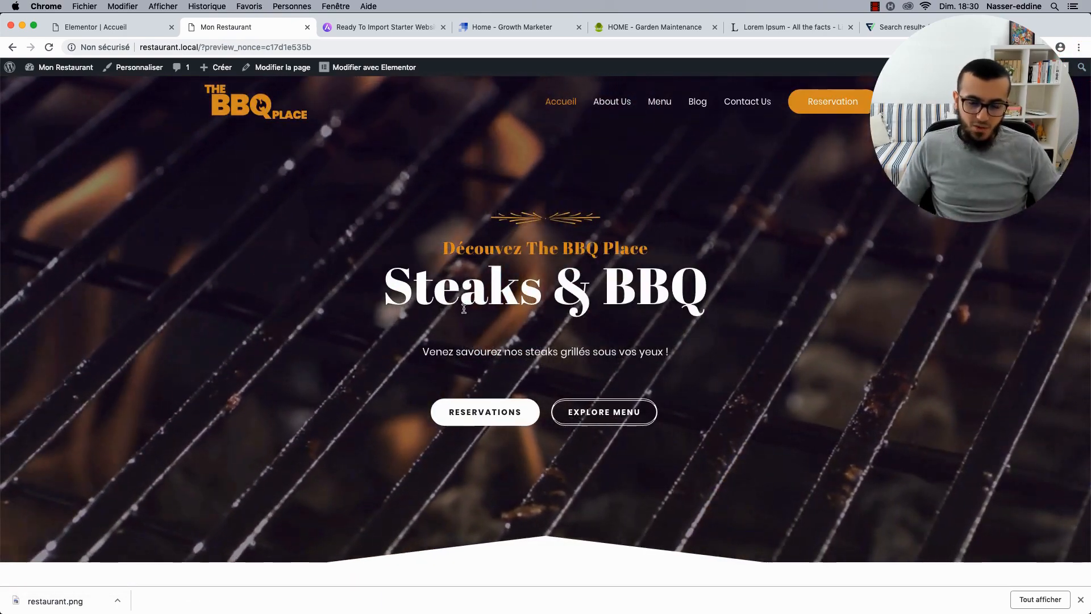
click(48, 48)
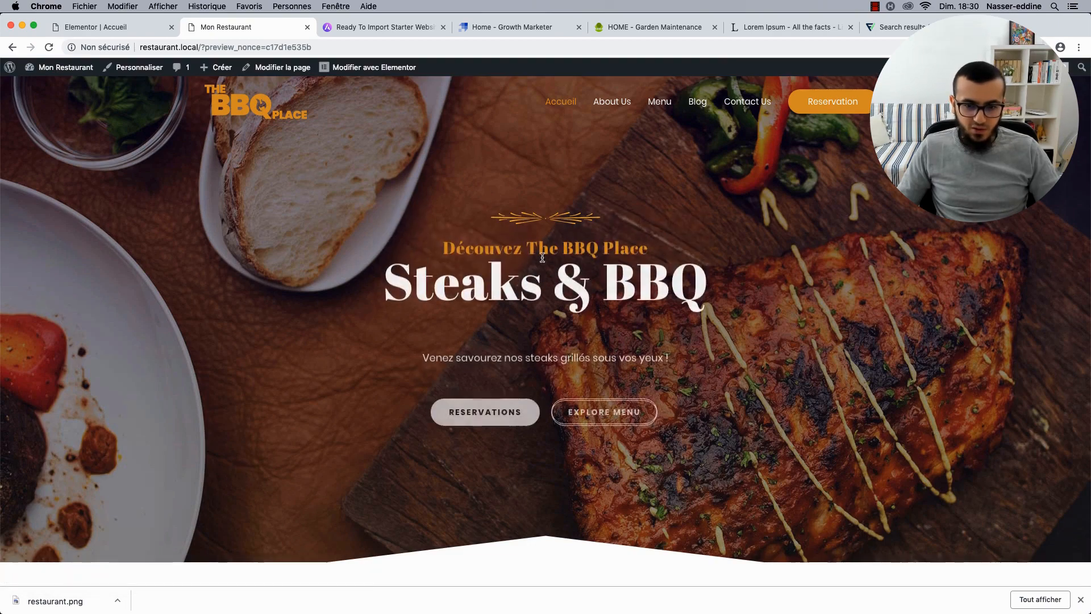
click(78, 25)
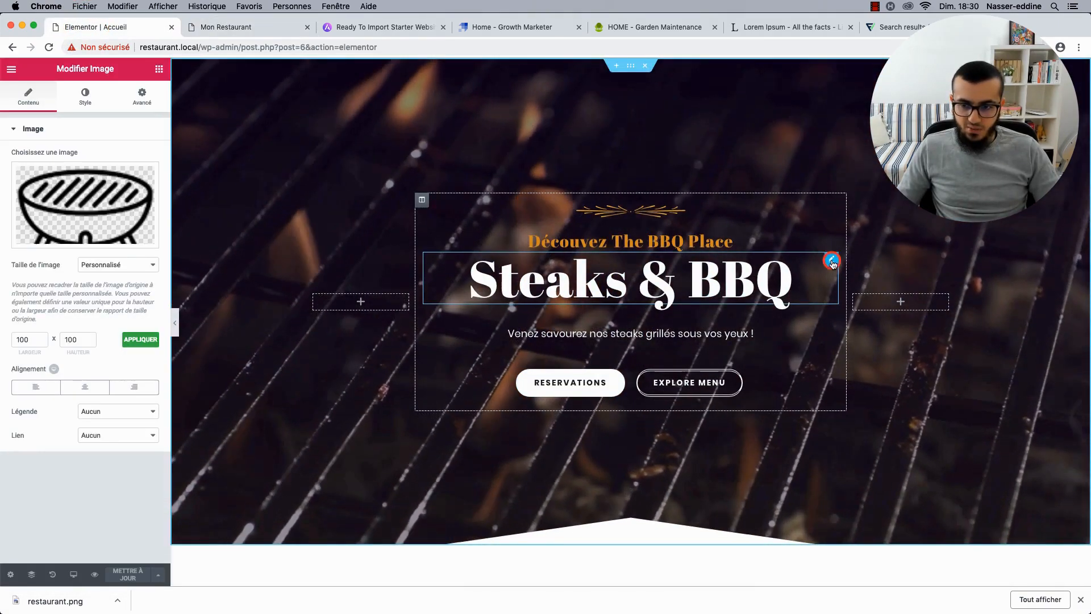
Open the Steaks & BBQ heading's Advanced motion effect settings.
click(831, 259)
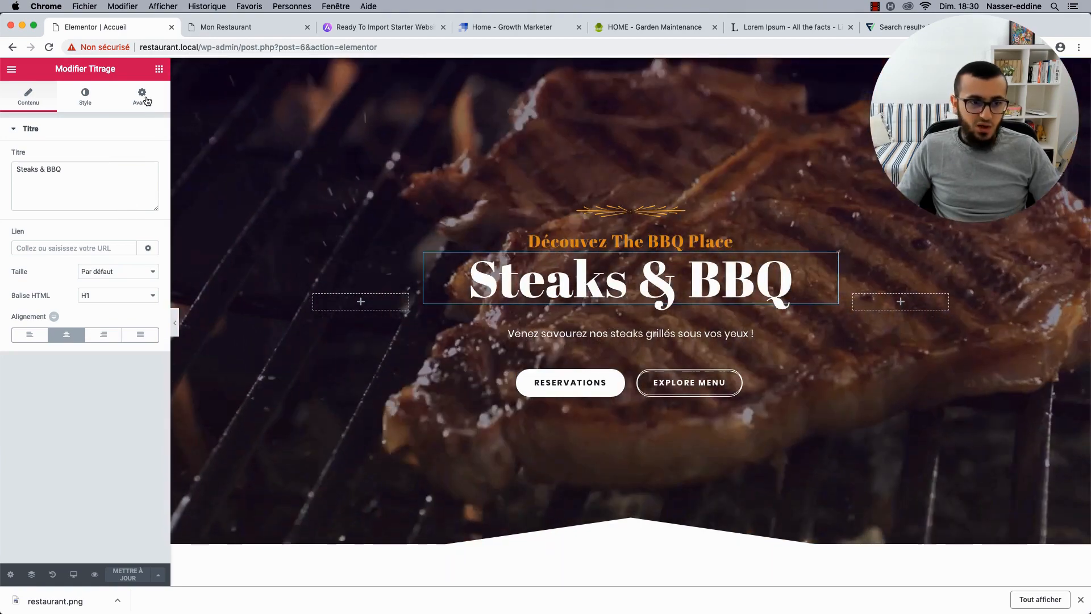
click(142, 95)
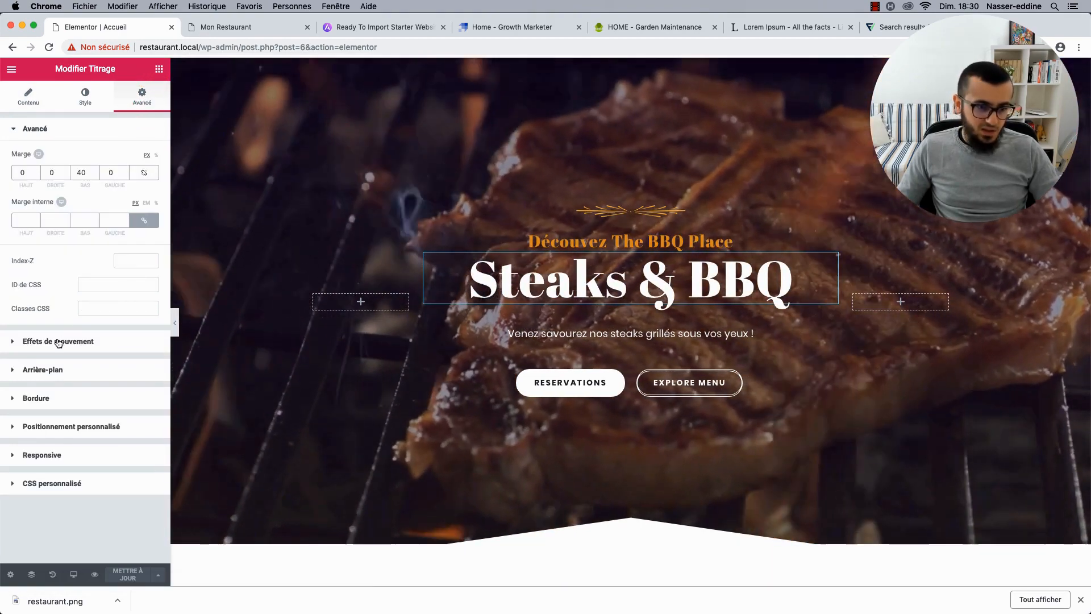
click(55, 342)
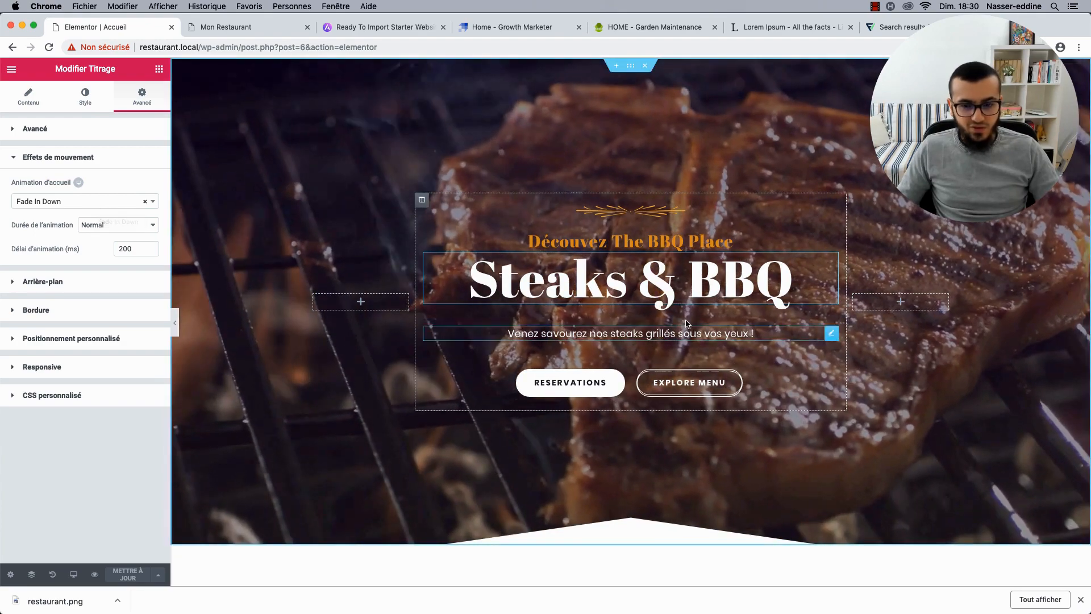
click(256, 26)
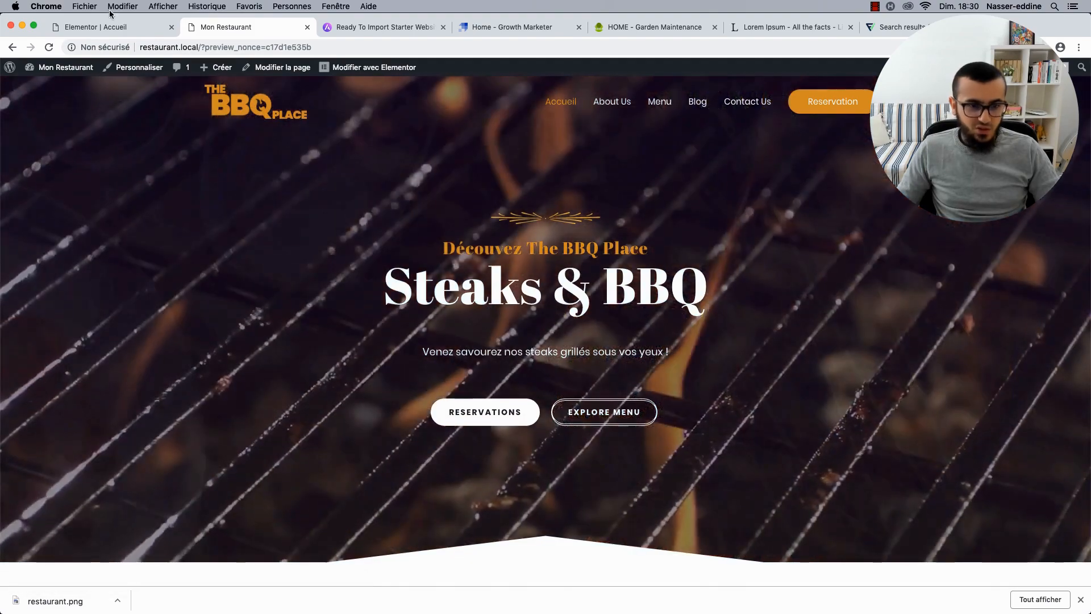
click(112, 28)
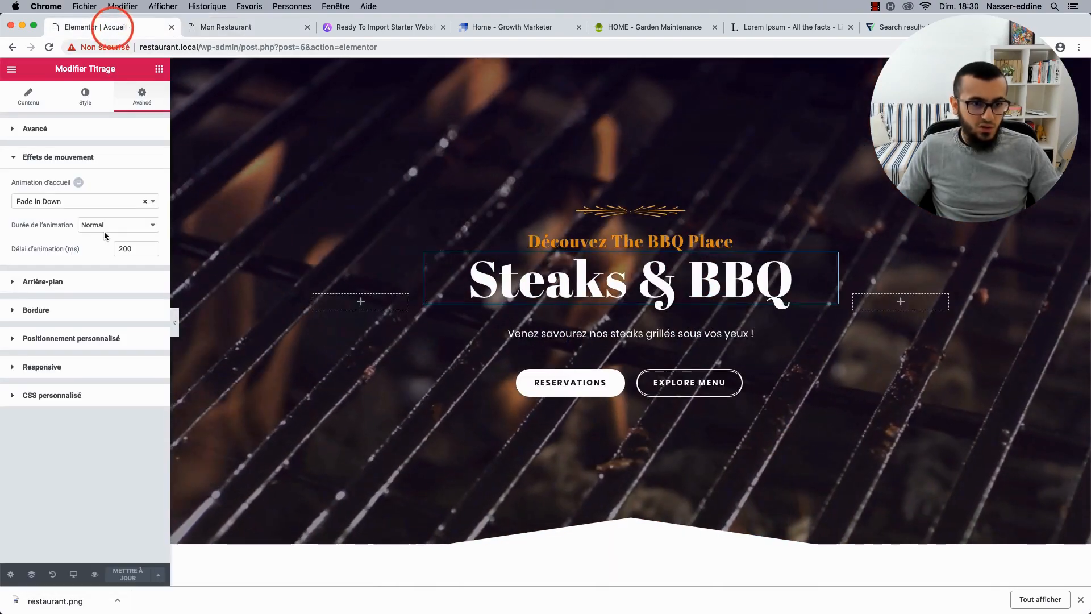
Try Fade In Up, then keep Fade In Down as the entrance animation, save, and view live.
click(102, 201)
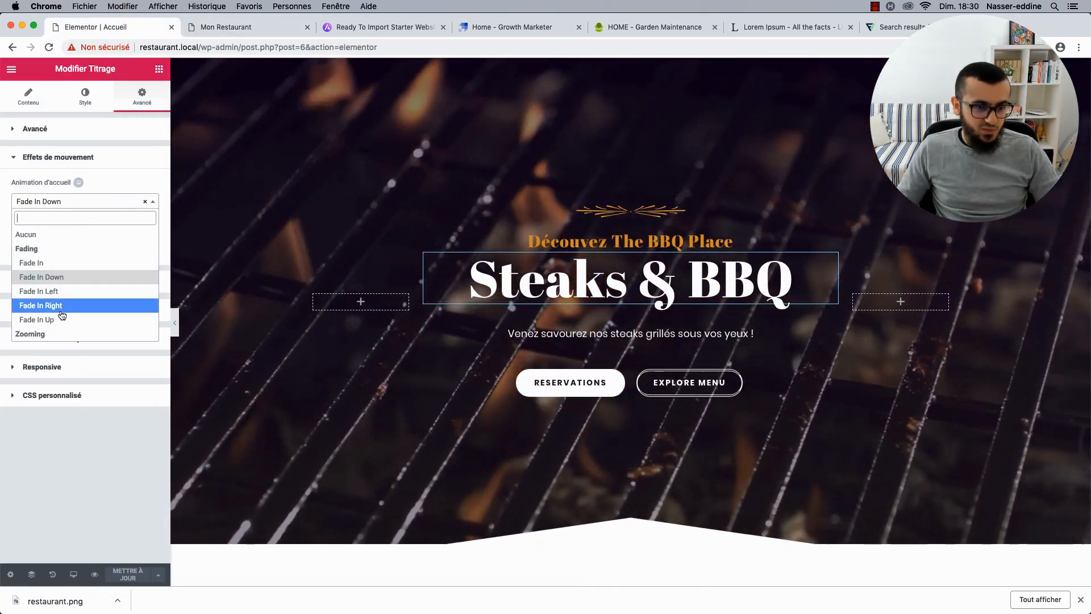
click(57, 319)
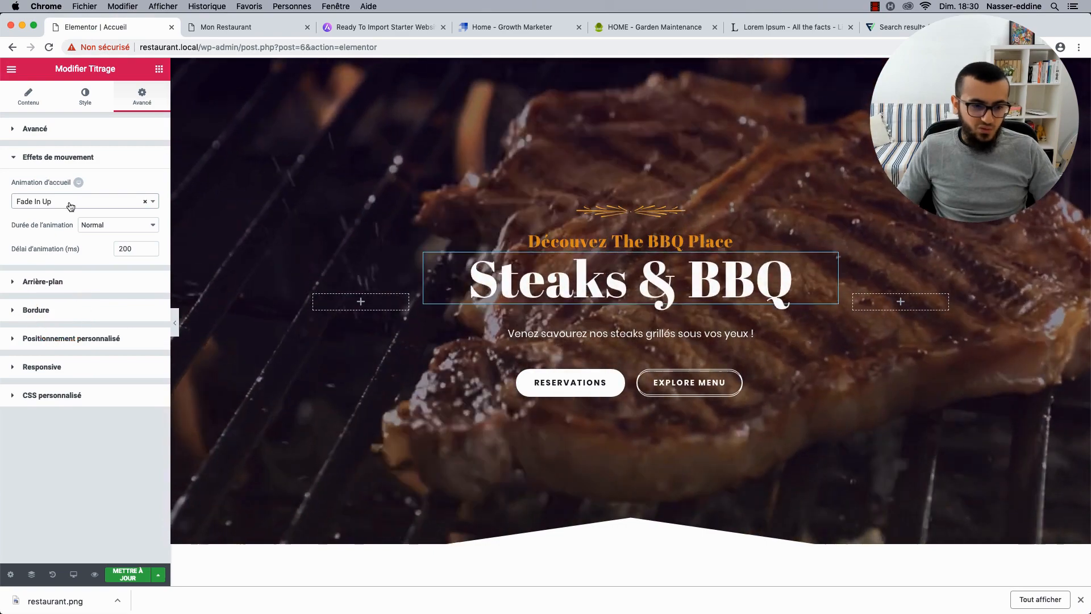
click(71, 203)
click(57, 282)
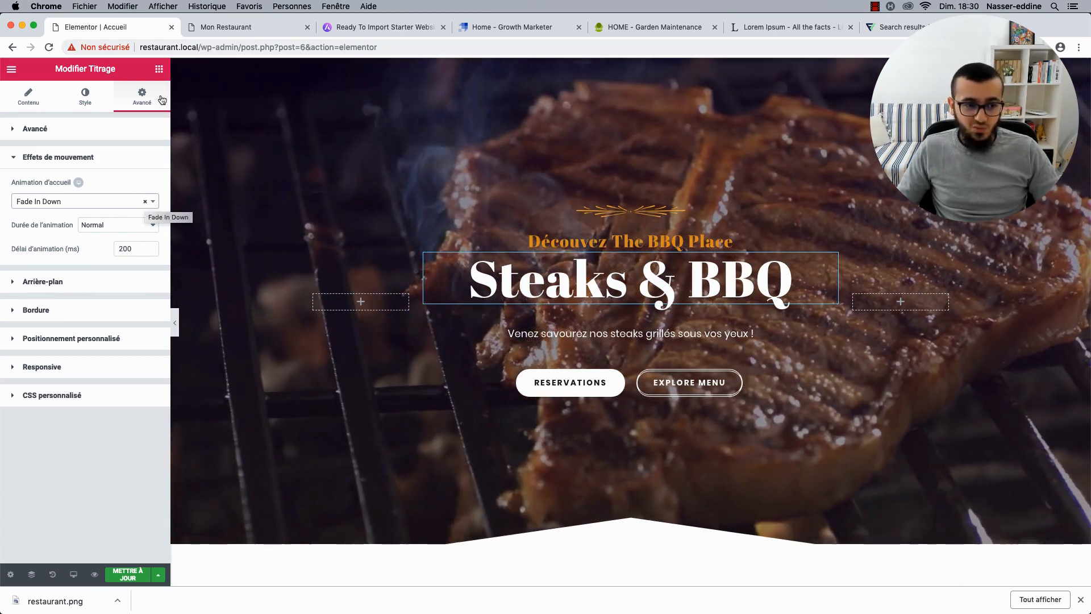
click(138, 575)
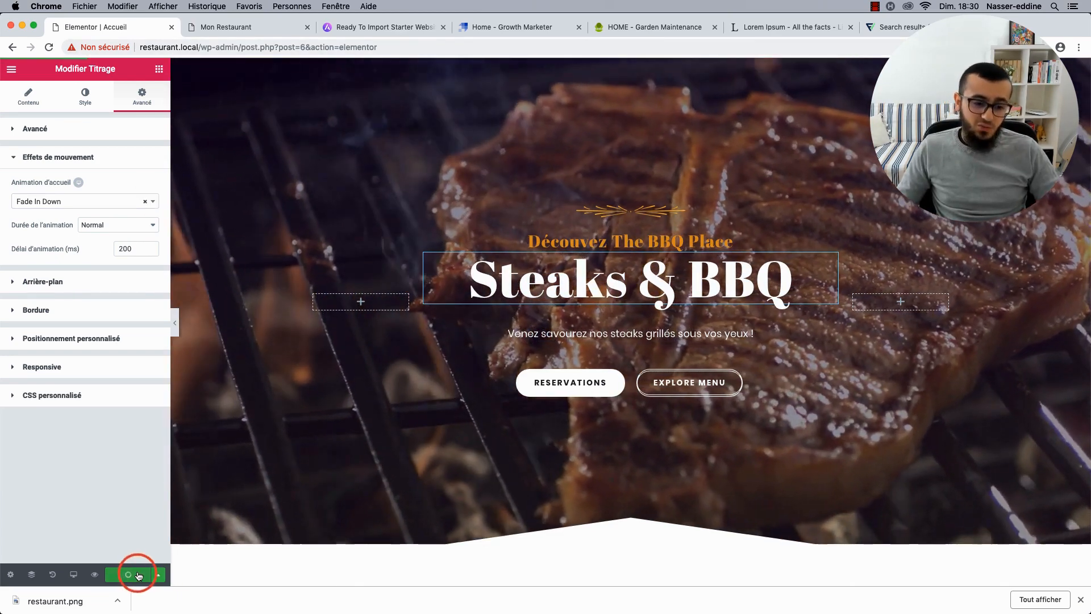
click(241, 25)
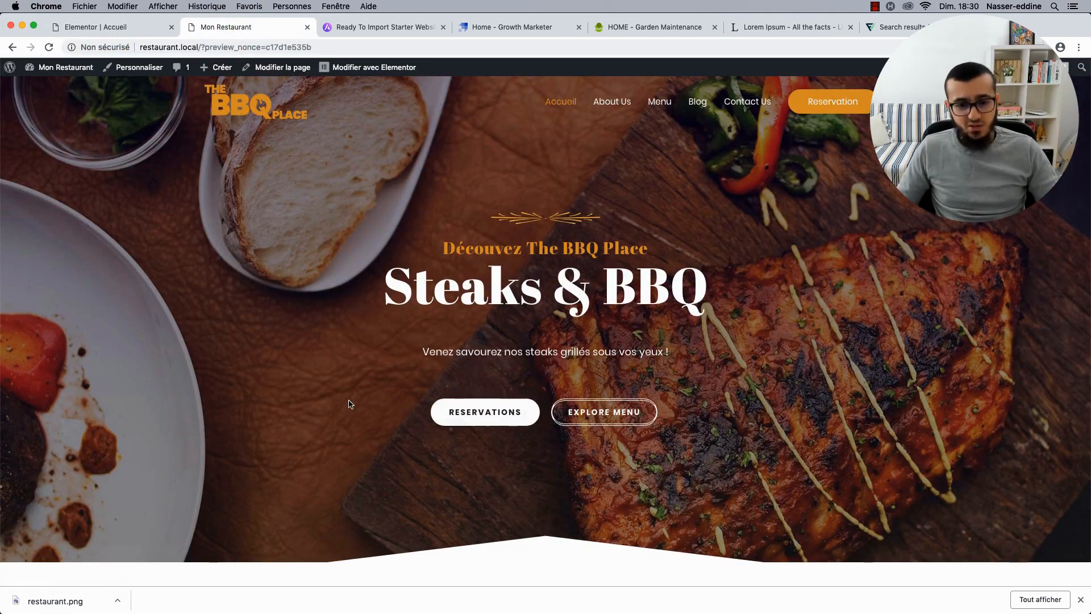
Scroll the live homepage from the hero to the testimonials, then return to the Elementor editor.
scroll(350, 403, down, 1)
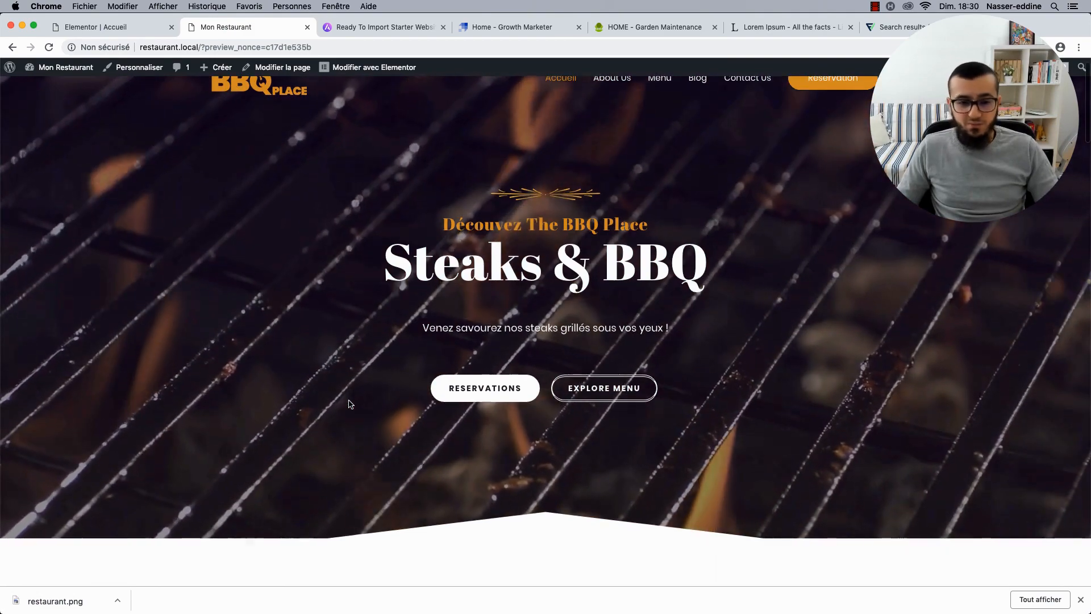
scroll(350, 404, up, 1)
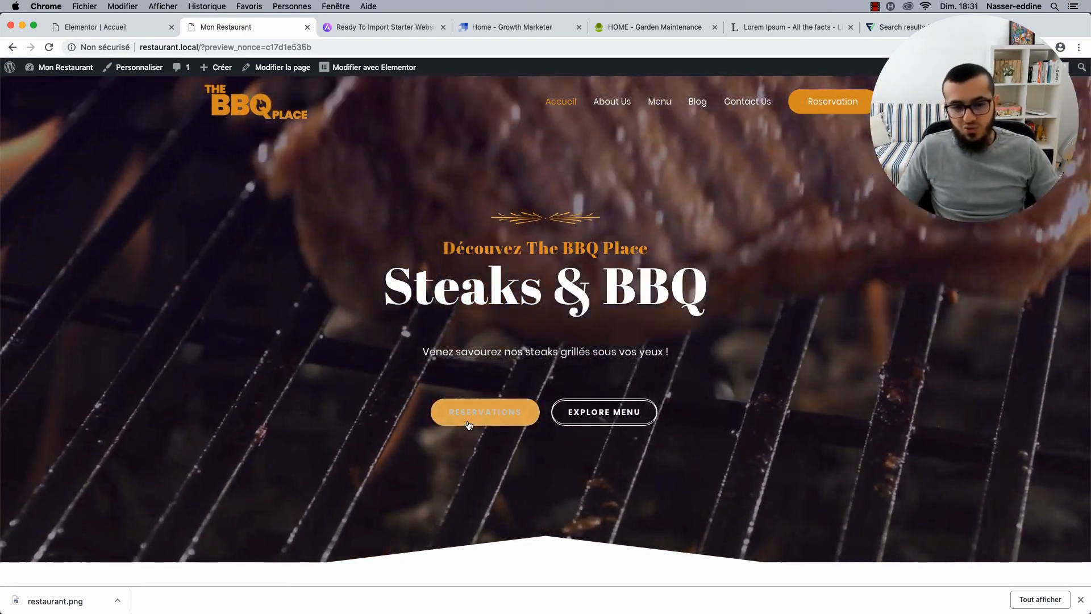
scroll(319, 401, down, 10)
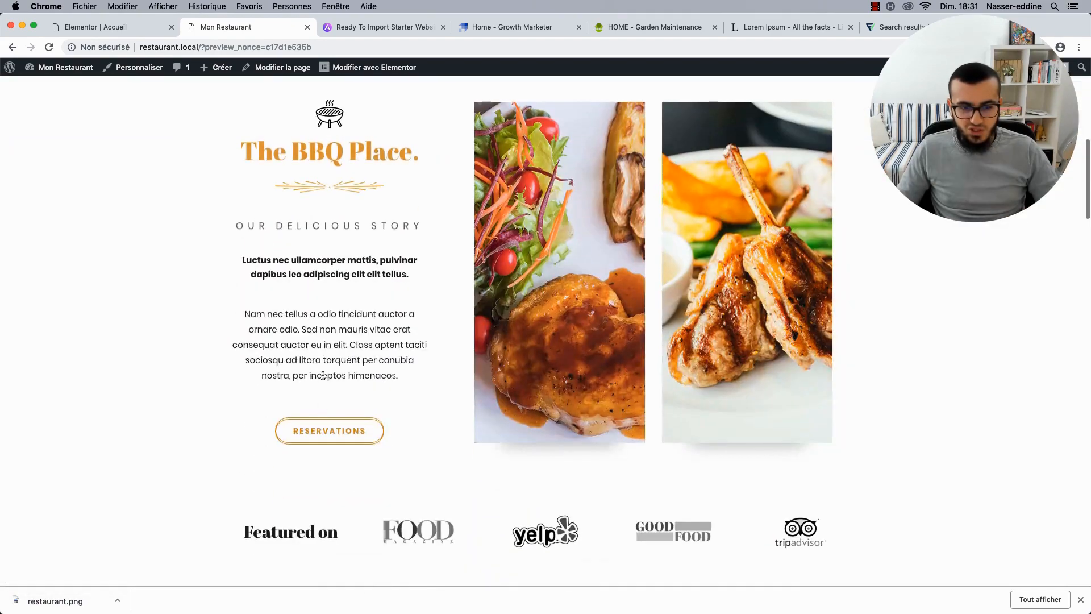
scroll(297, 197, down, 15)
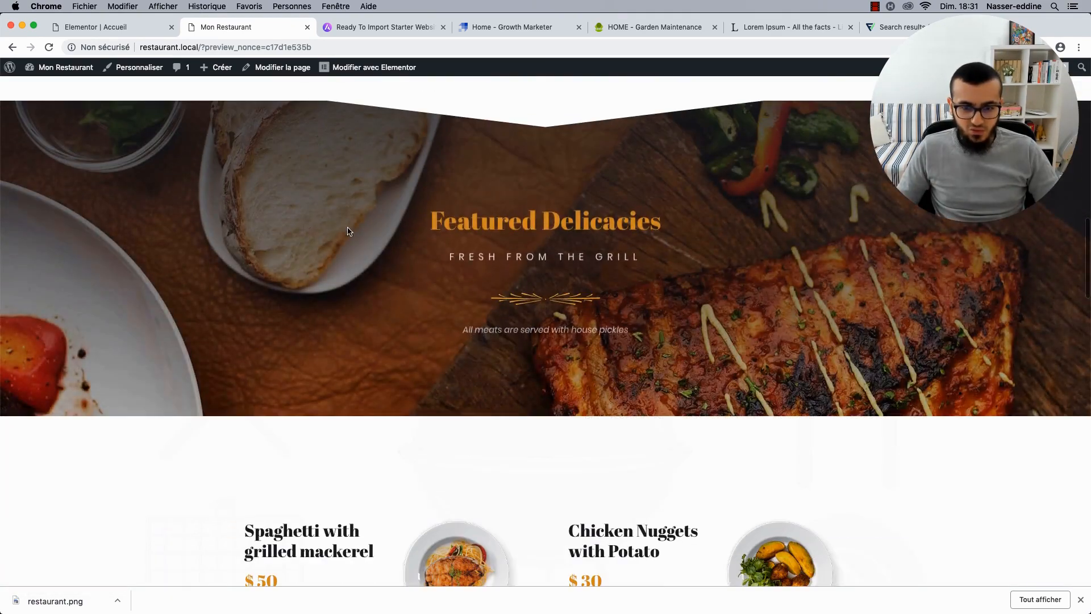
scroll(349, 230, down, 15)
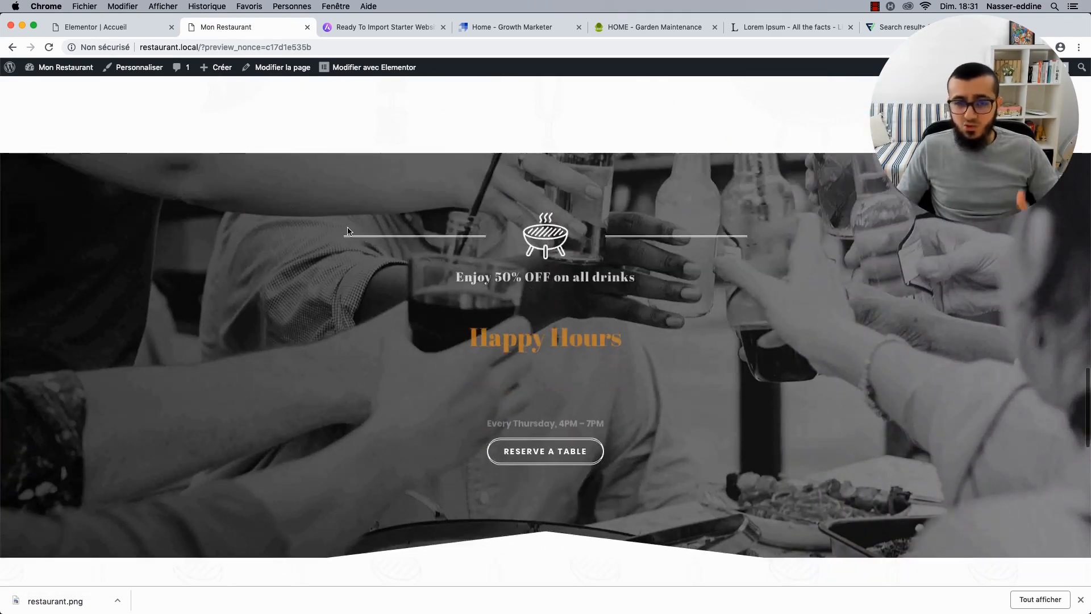
scroll(349, 230, down, 7)
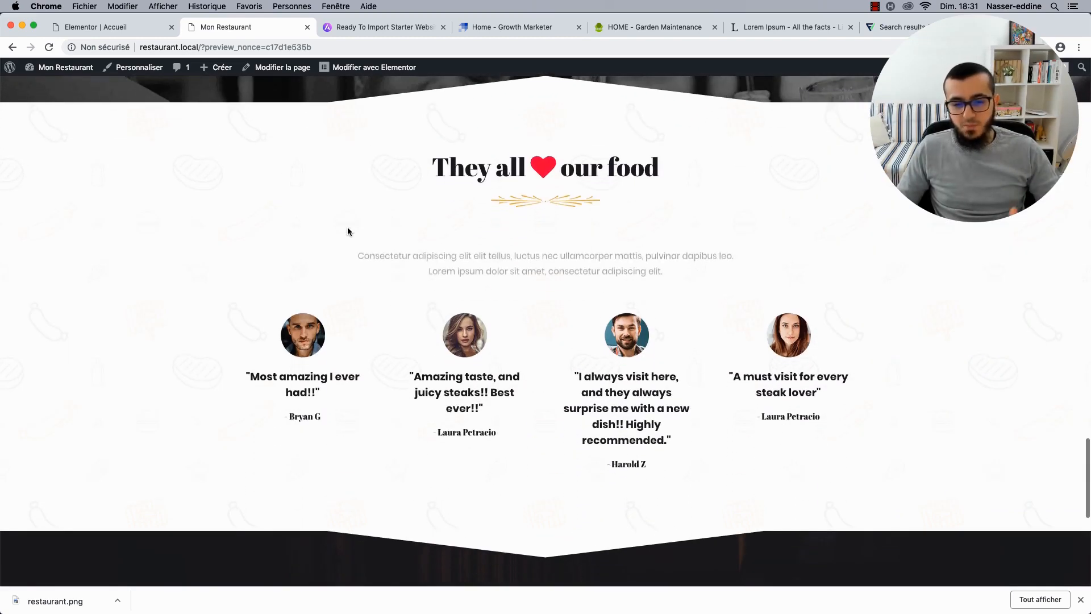
click(105, 38)
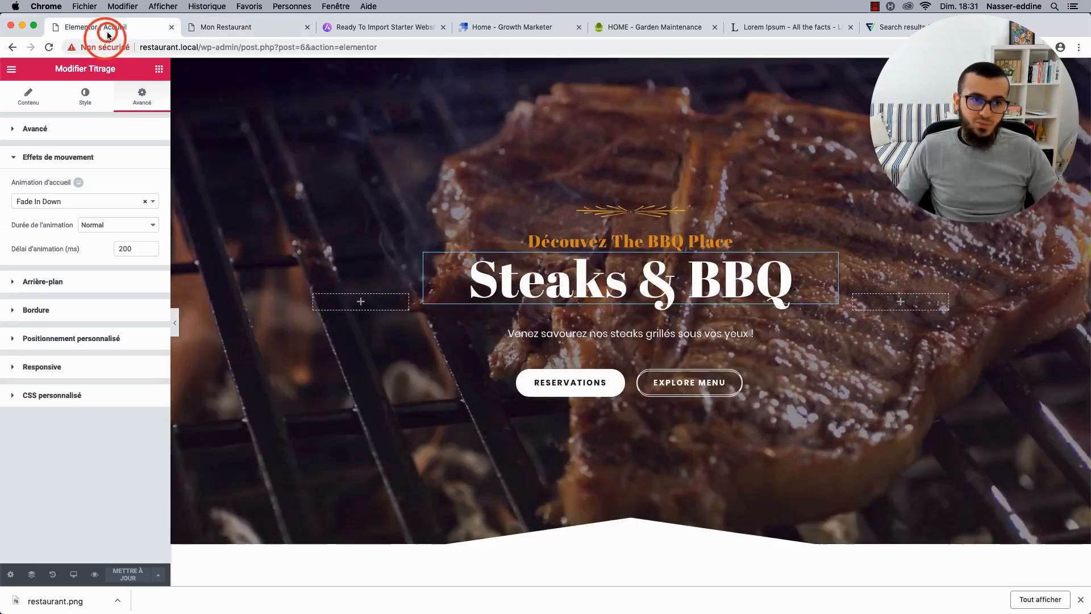
Trial Zoom In, revert the heading's entrance animation to Fade In Down, save, and dismiss the downloads bar.
click(71, 199)
scroll(59, 336, down, 2)
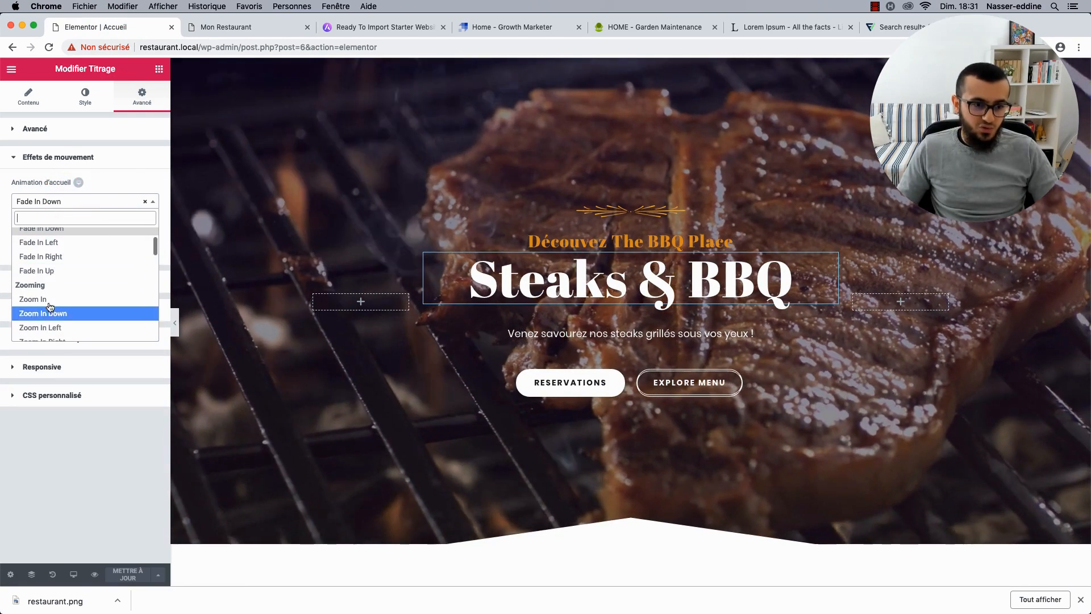
click(44, 307)
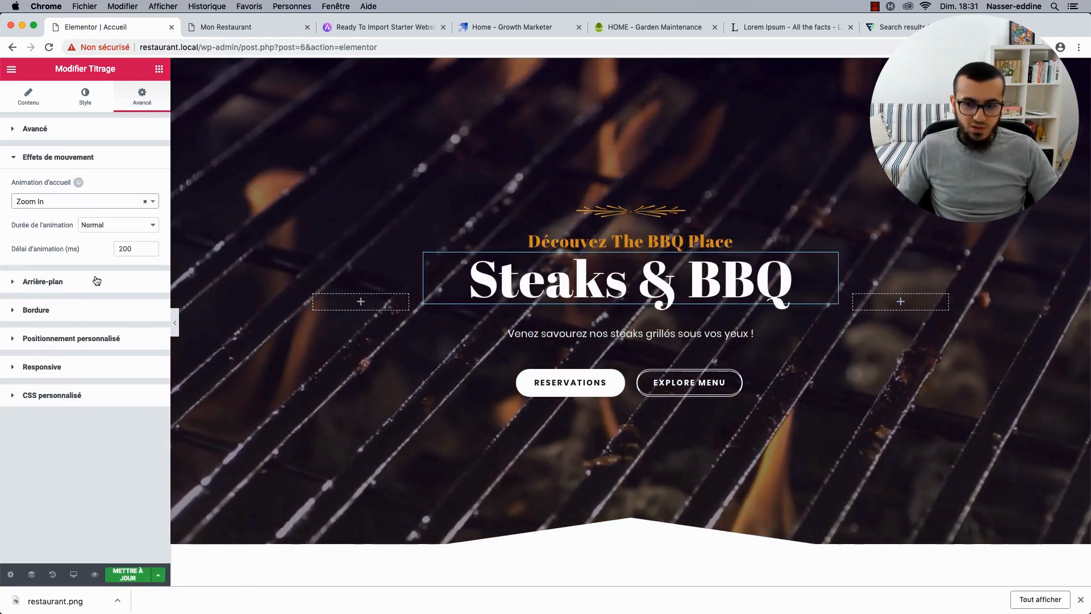
click(71, 200)
scroll(80, 261, up, 3)
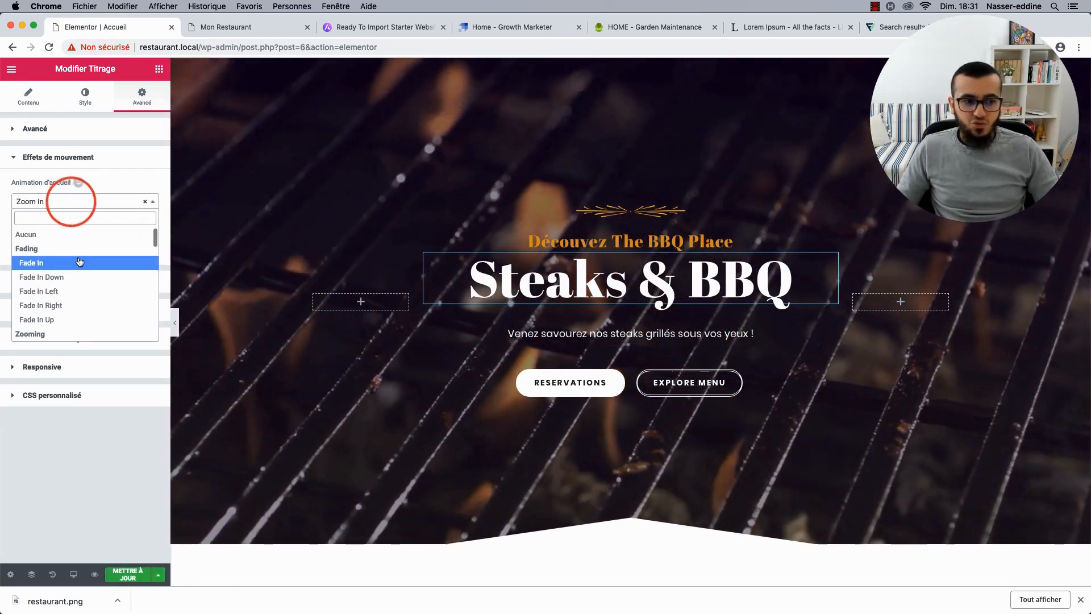
click(60, 276)
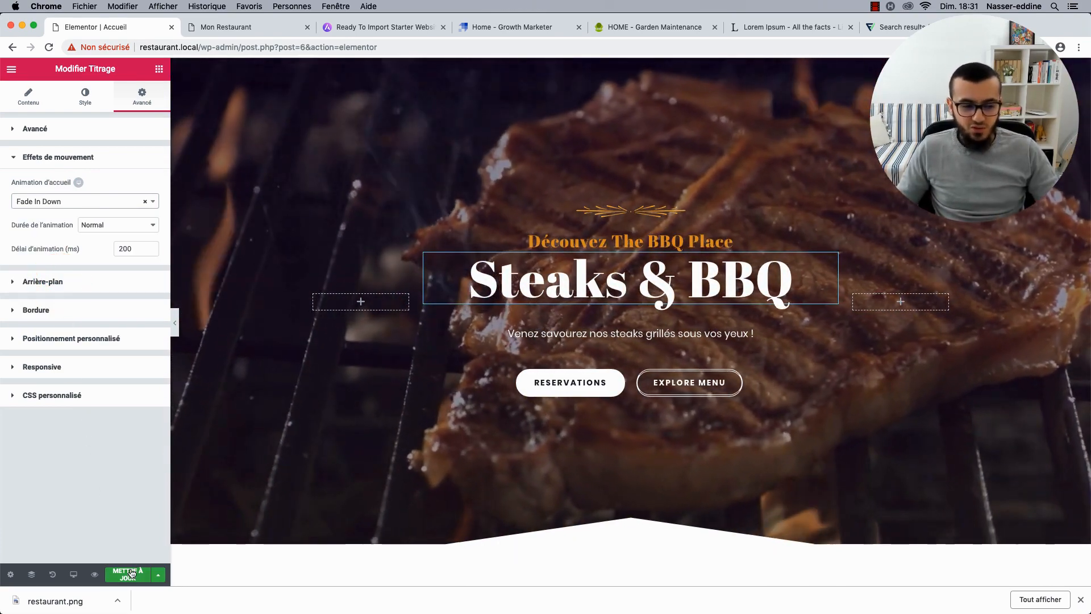
click(125, 574)
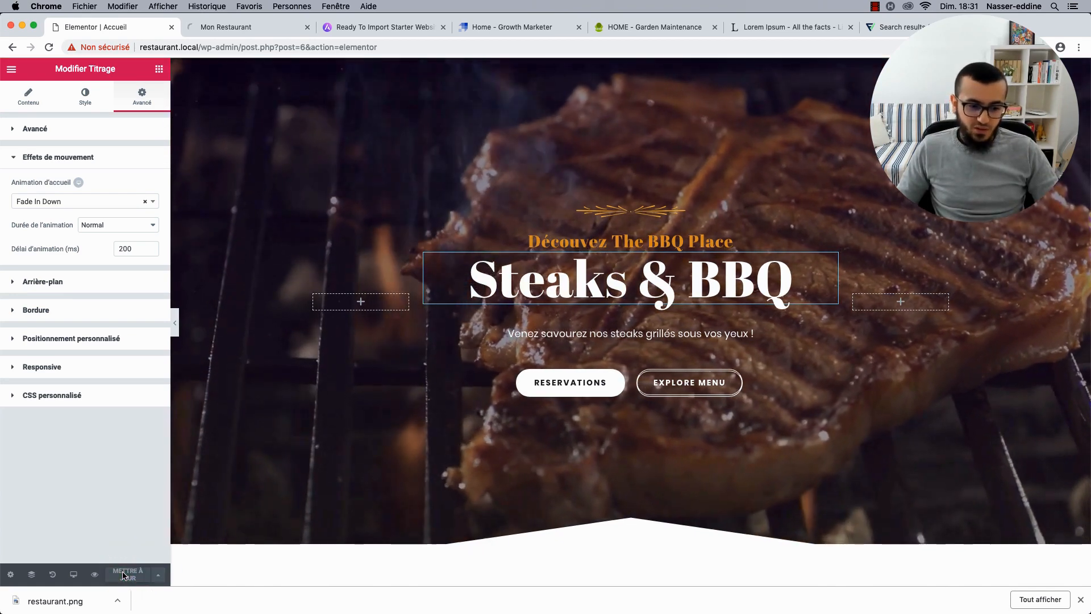
click(1079, 604)
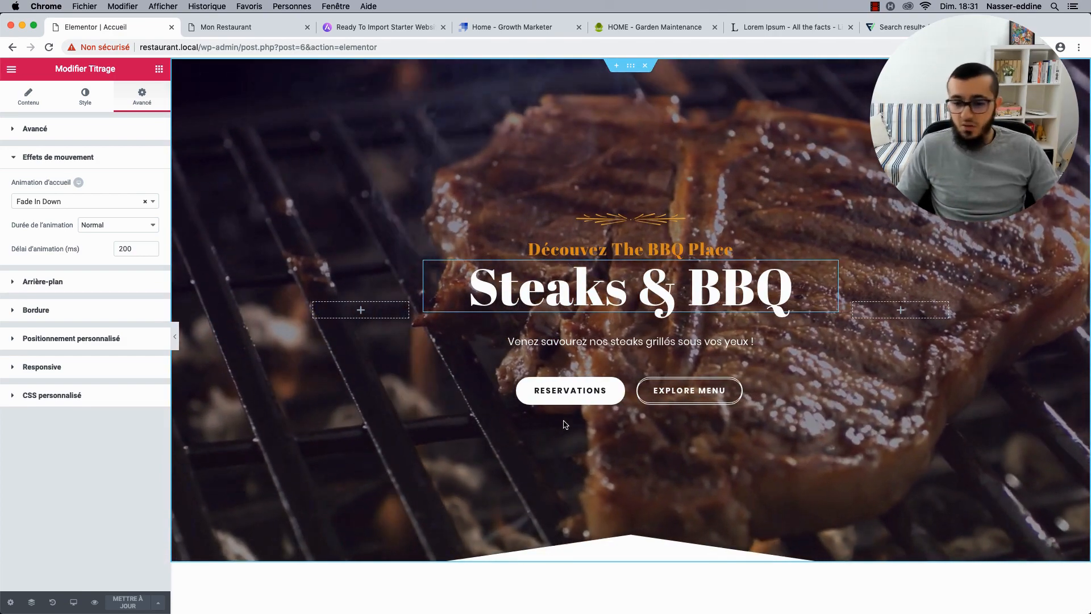
Rename the hero buttons 'Je réserve une table' and 'Voir le menu', linking the latter to the menu page.
click(617, 386)
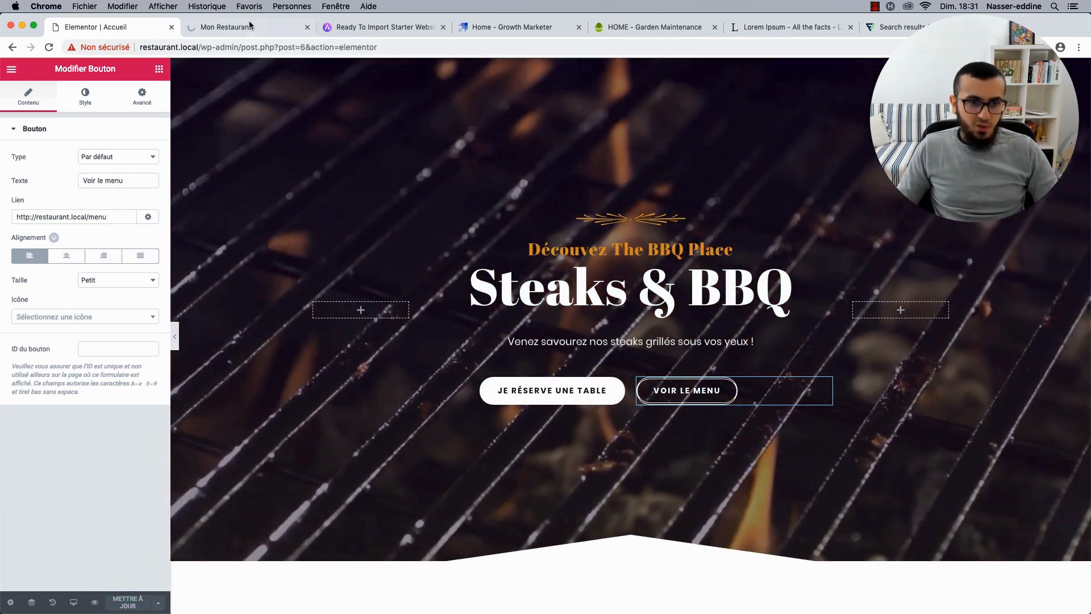
click(250, 25)
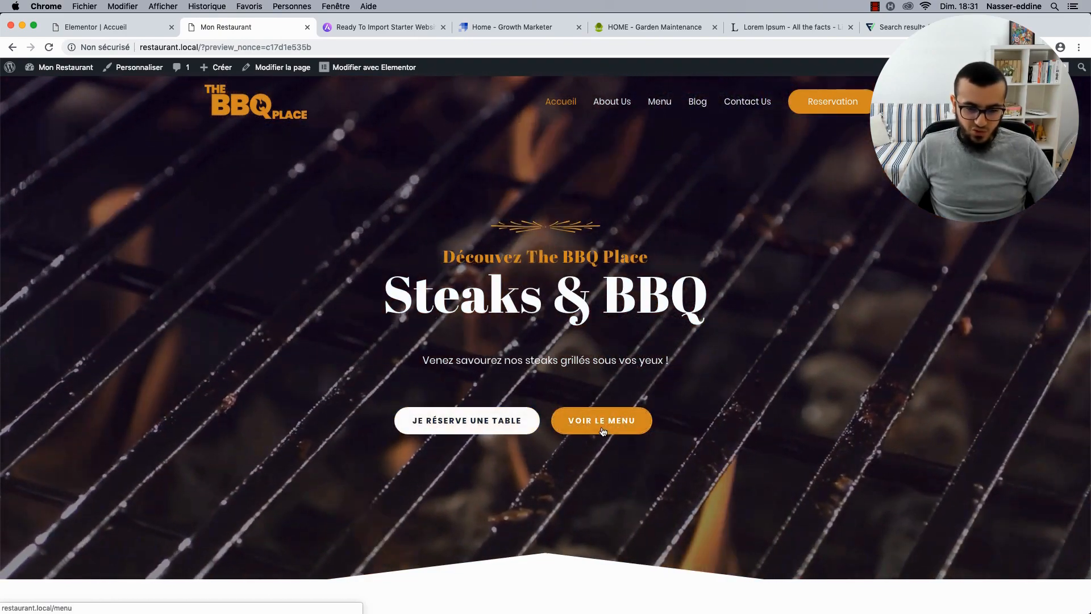
Test the Voir le menu link and scroll through the live site, then return to the Elementor editor.
click(601, 431)
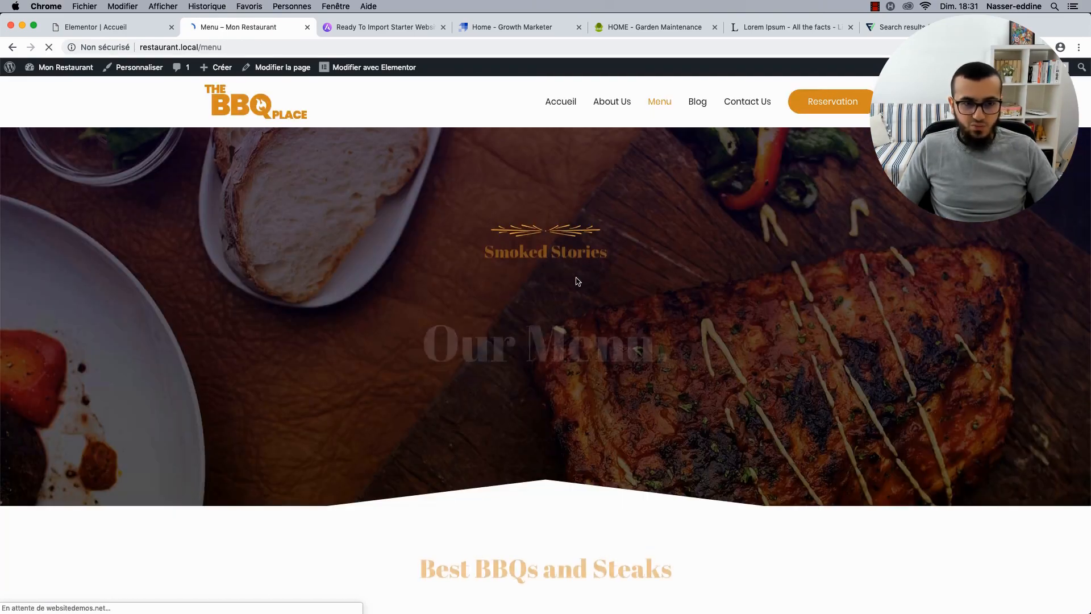
scroll(499, 367, down, 9)
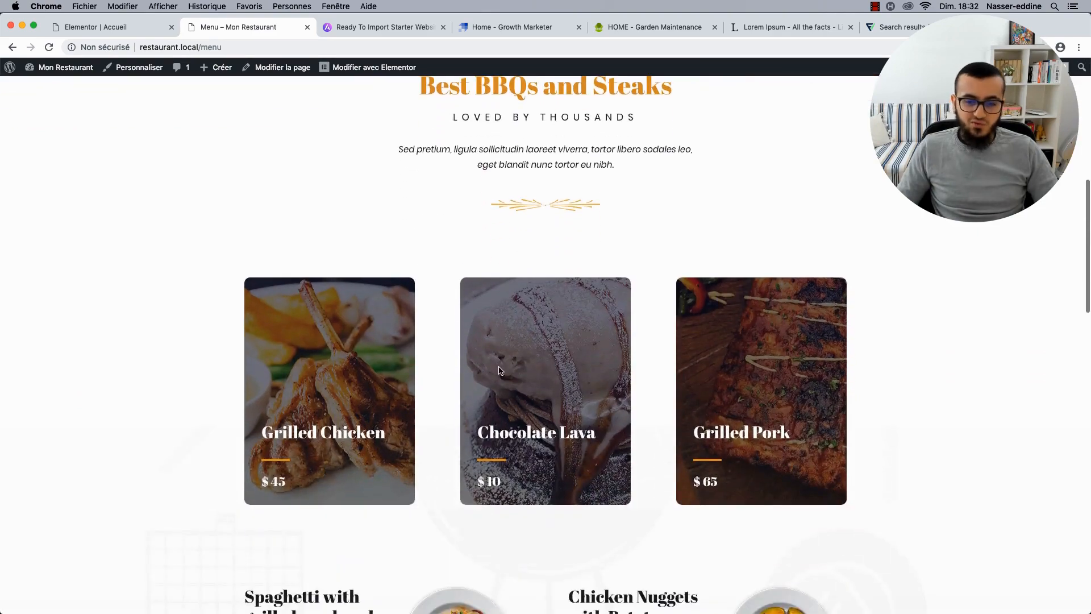
scroll(336, 391, down, 10)
scroll(333, 386, up, 20)
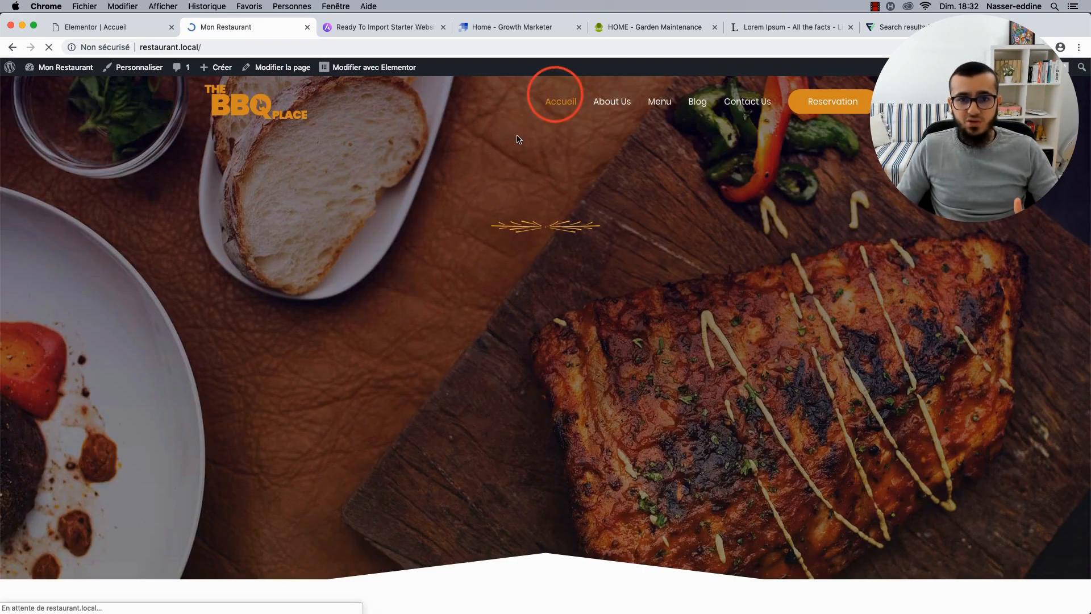
scroll(389, 283, down, 3)
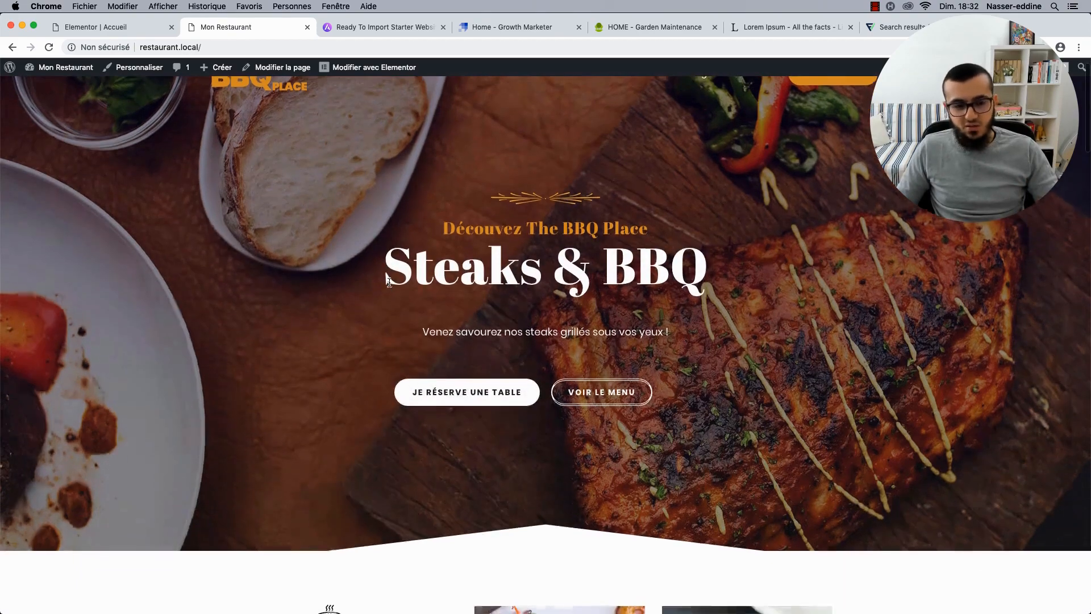
scroll(389, 282, down, 10)
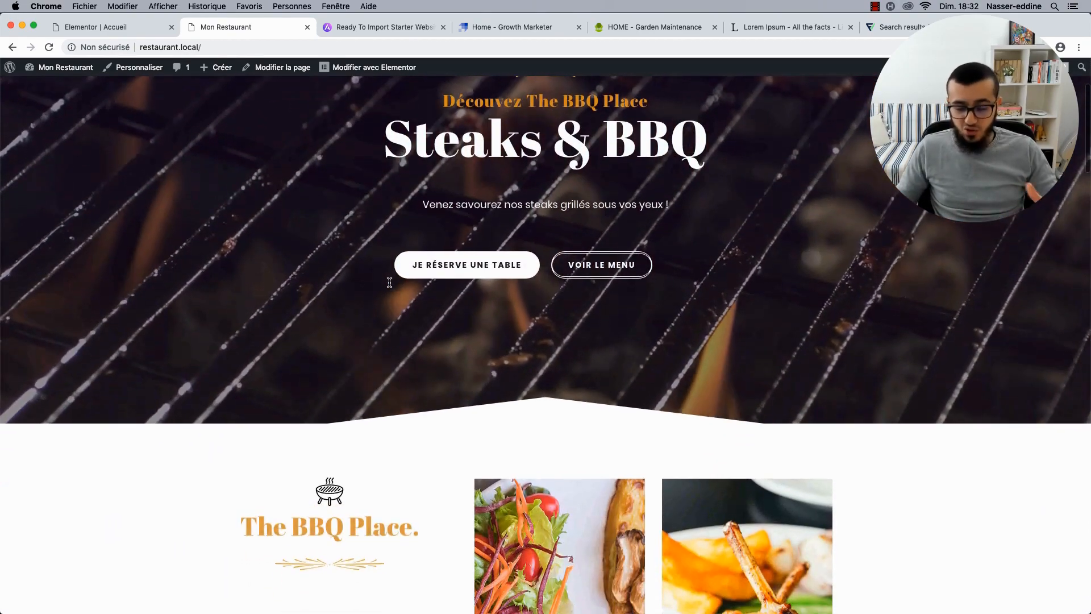
scroll(310, 333, up, 8)
scroll(312, 334, up, 4)
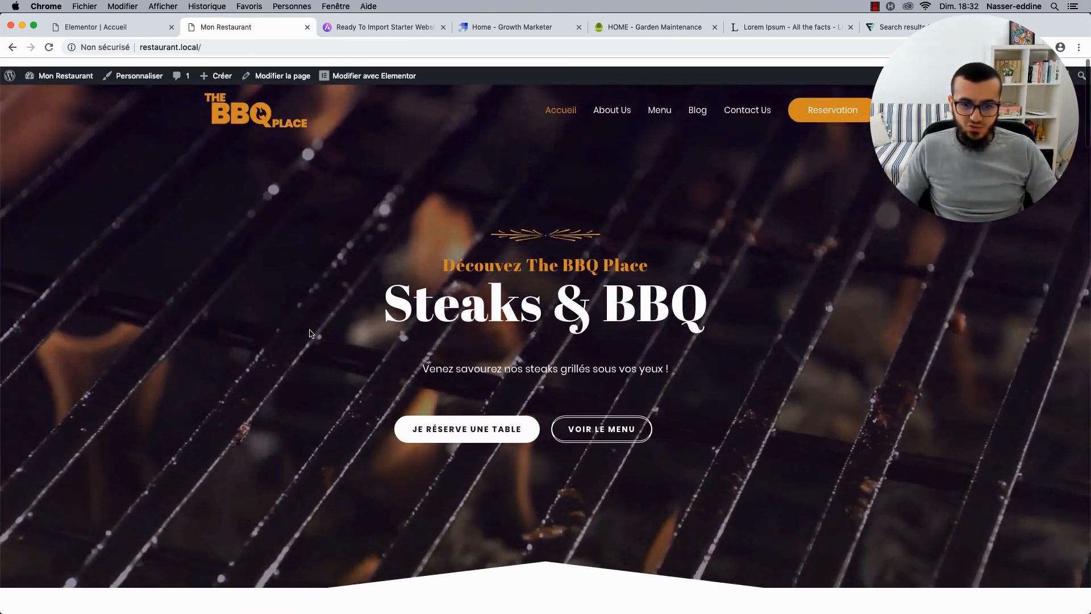
scroll(327, 188, down, 10)
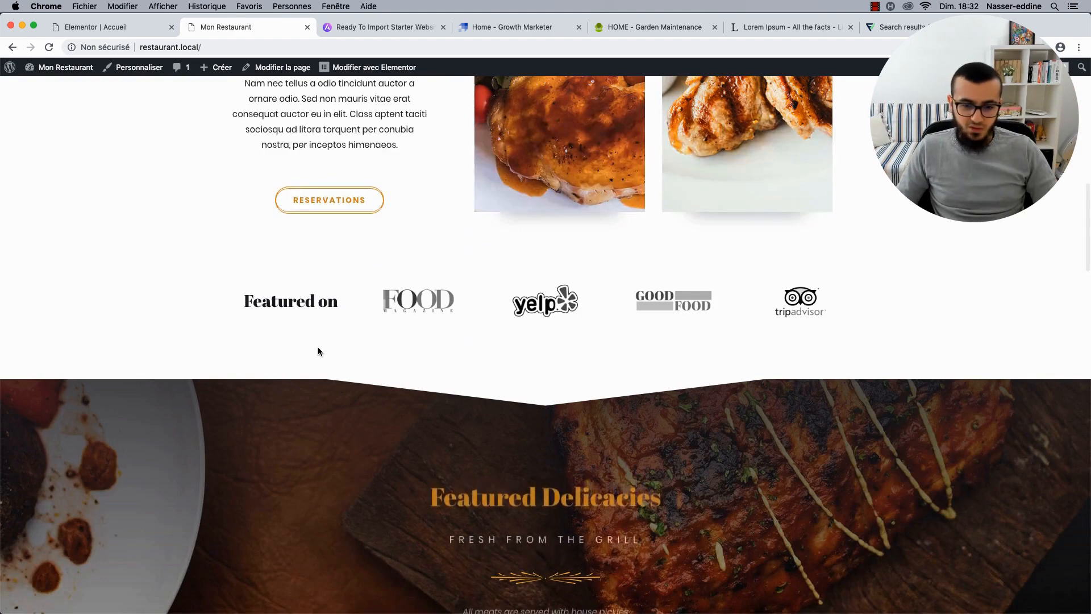
scroll(318, 351, down, 3)
scroll(320, 351, up, 12)
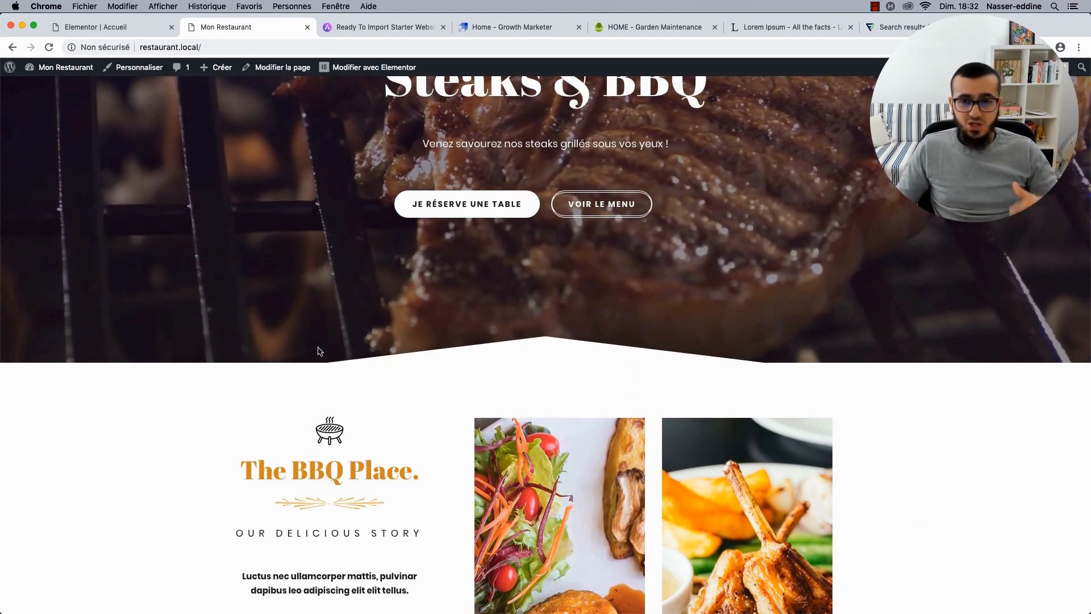
scroll(318, 351, down, 3)
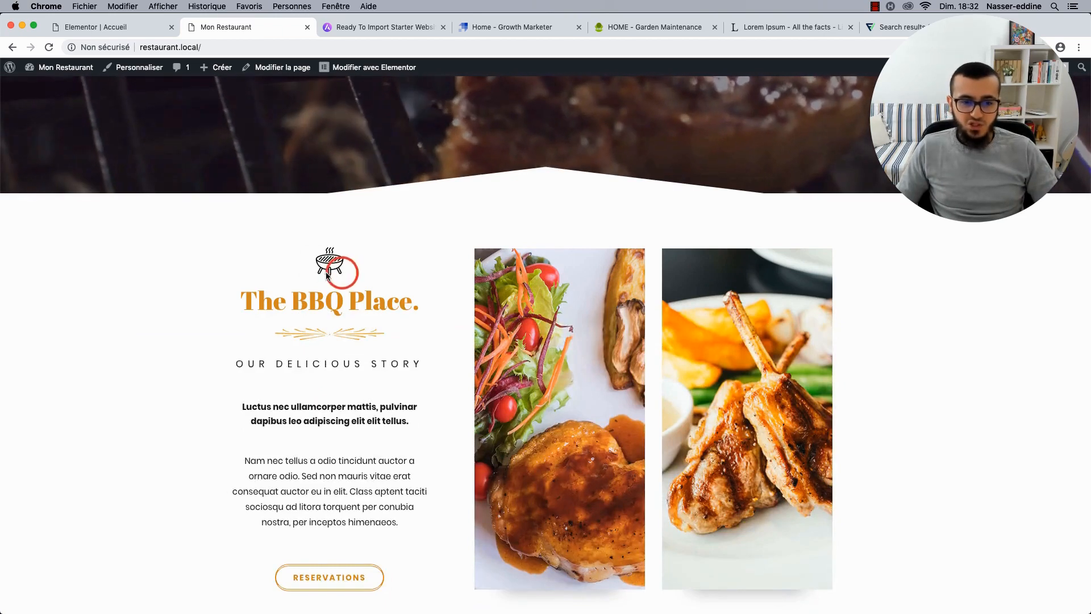
scroll(299, 379, down, 8)
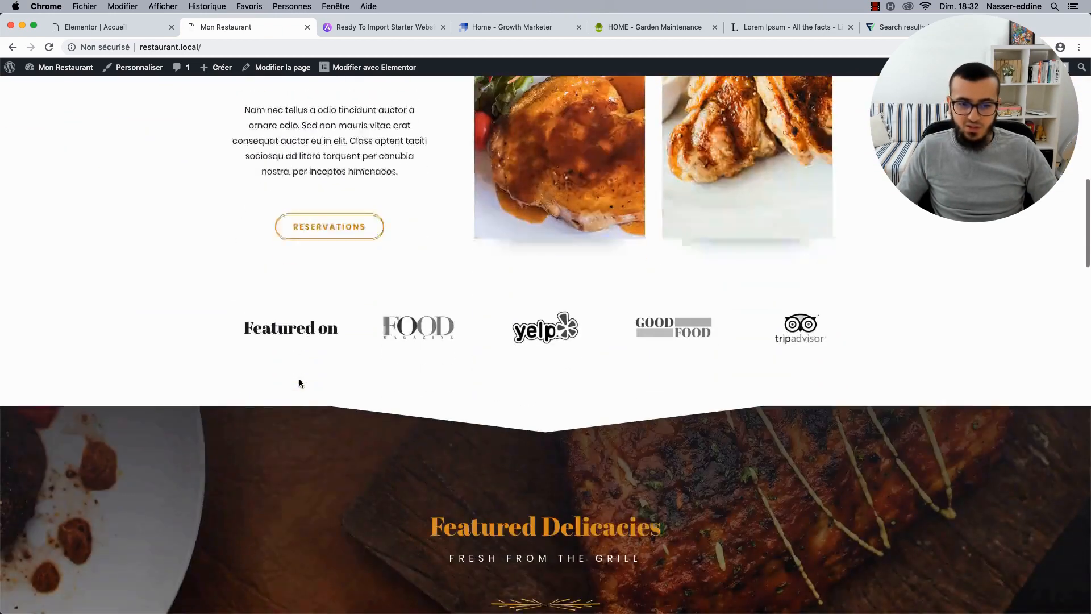
scroll(300, 380, down, 5)
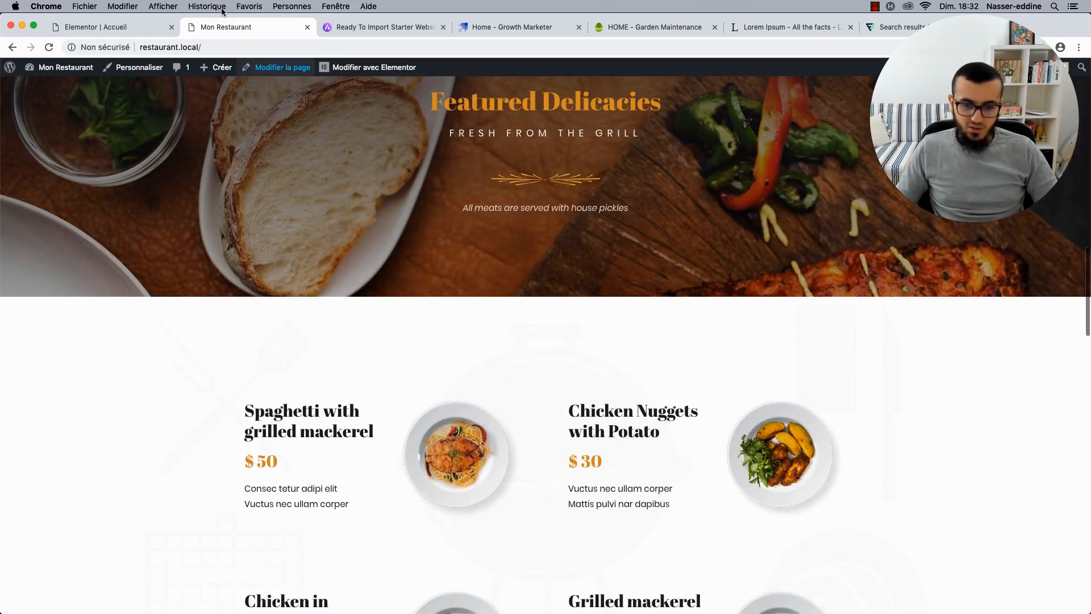
click(142, 30)
scroll(407, 314, down, 4)
scroll(410, 315, down, 4)
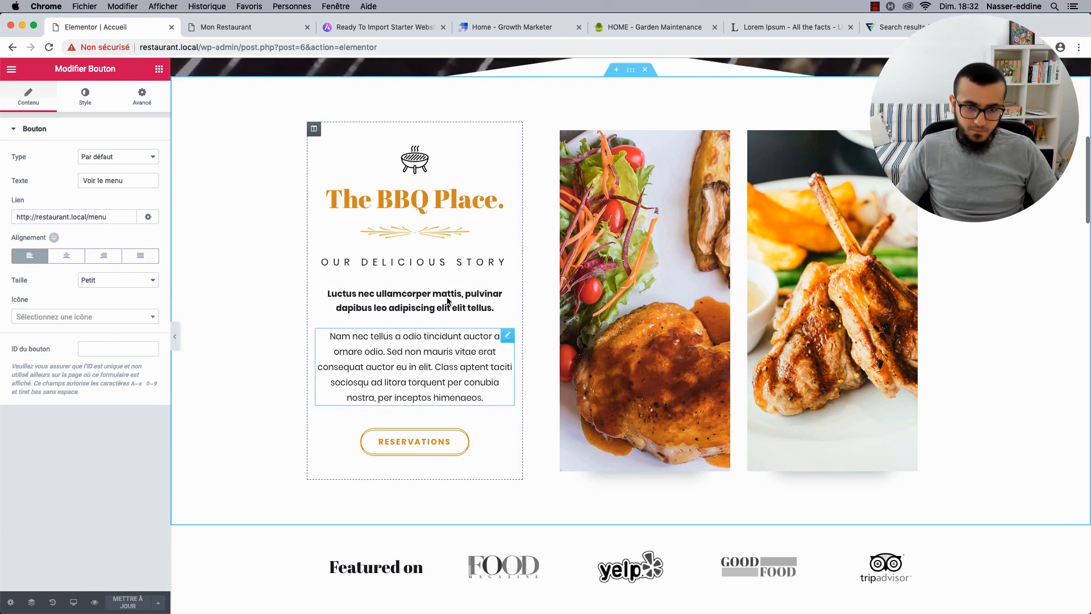
Select The BBQ Place. heading, inspect its Style colour, and reset its typography.
click(448, 230)
click(441, 200)
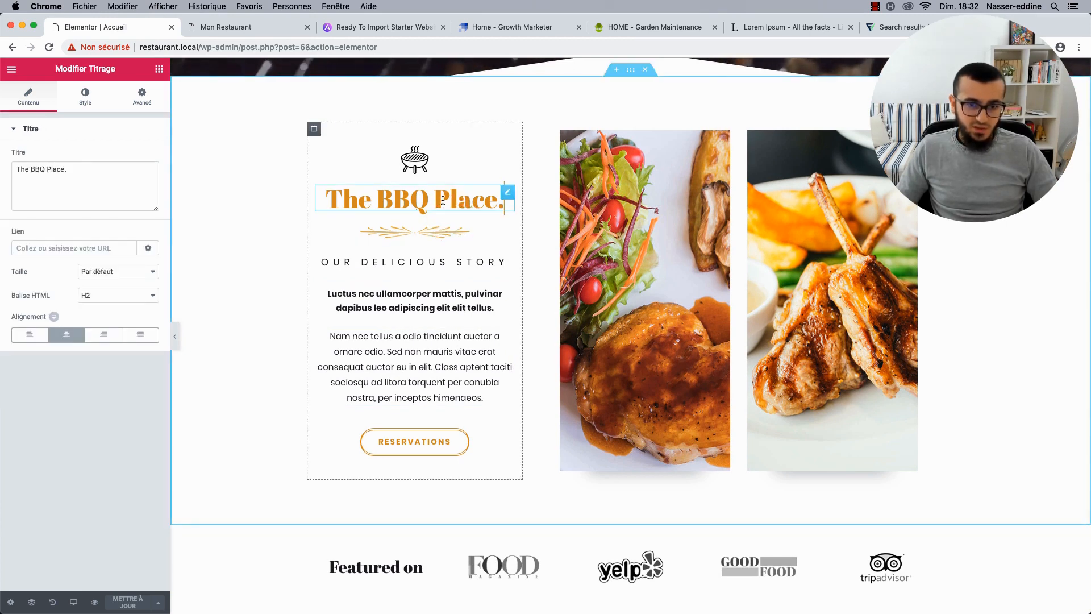
click(95, 99)
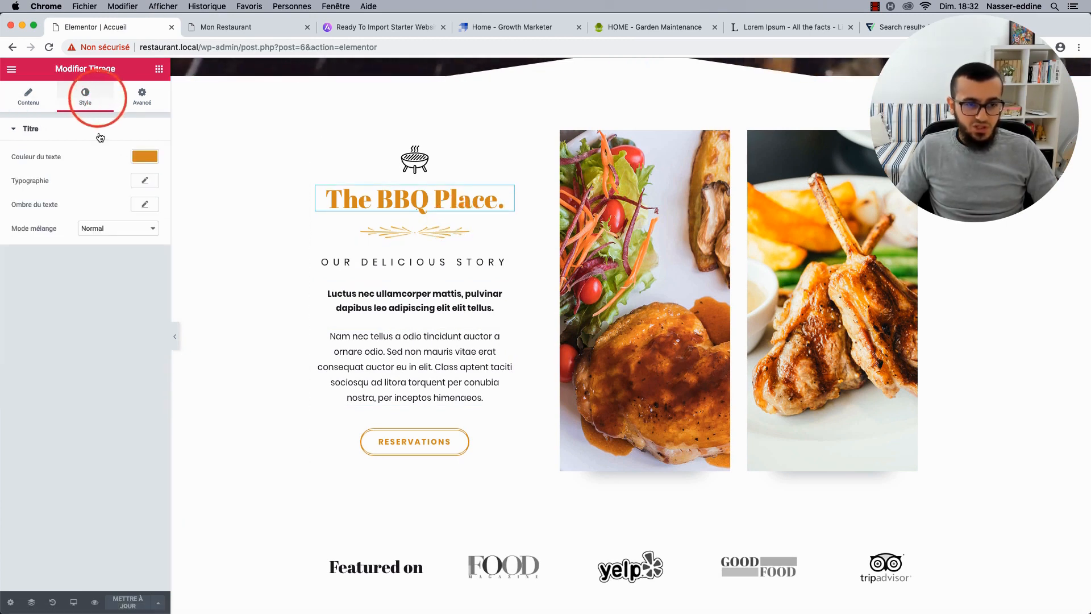
click(144, 156)
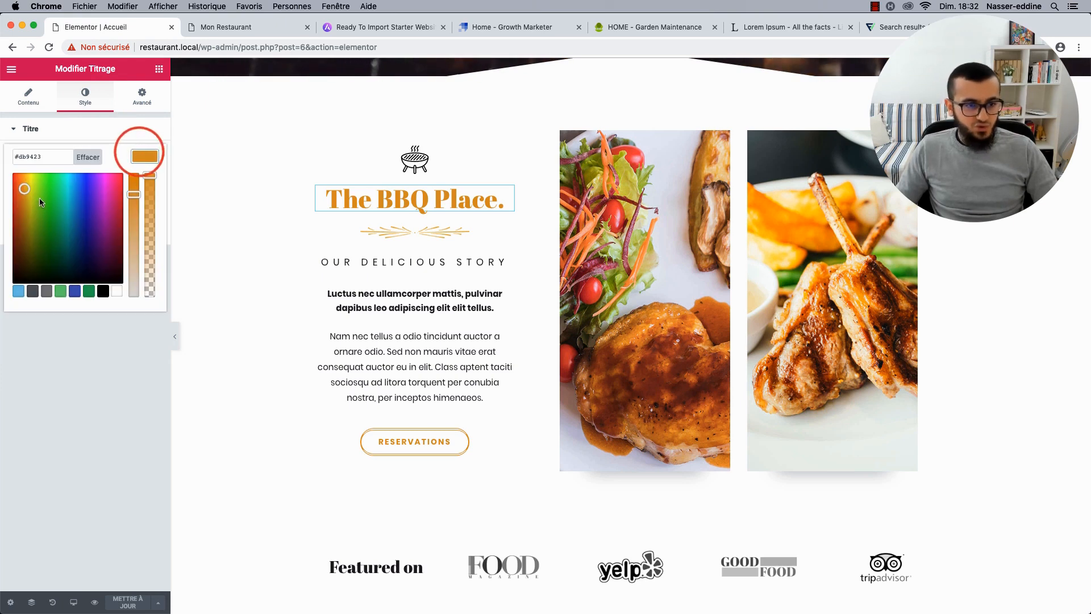
click(153, 161)
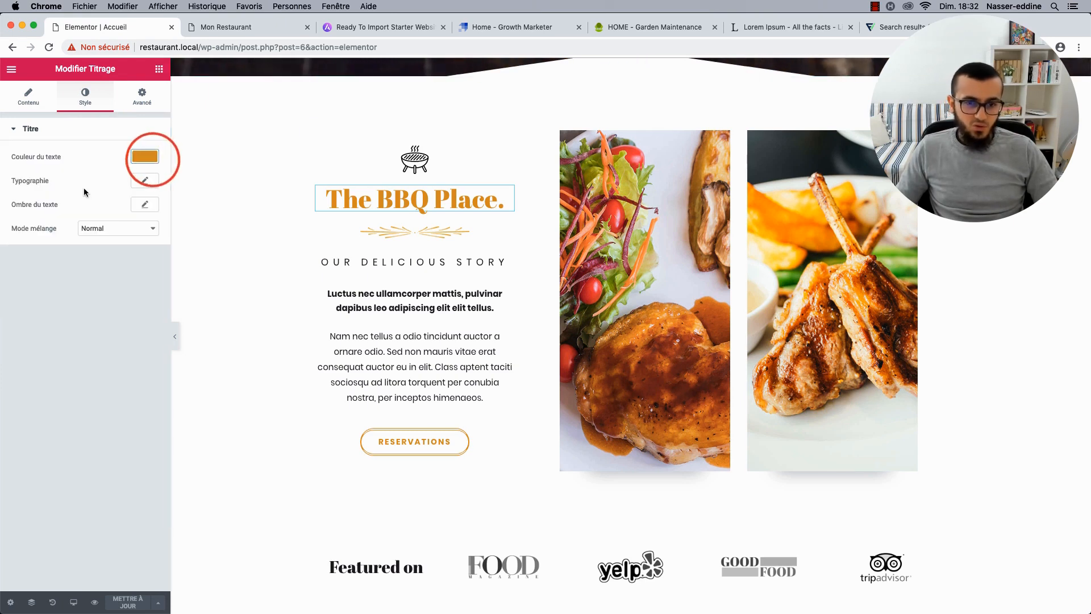
click(145, 182)
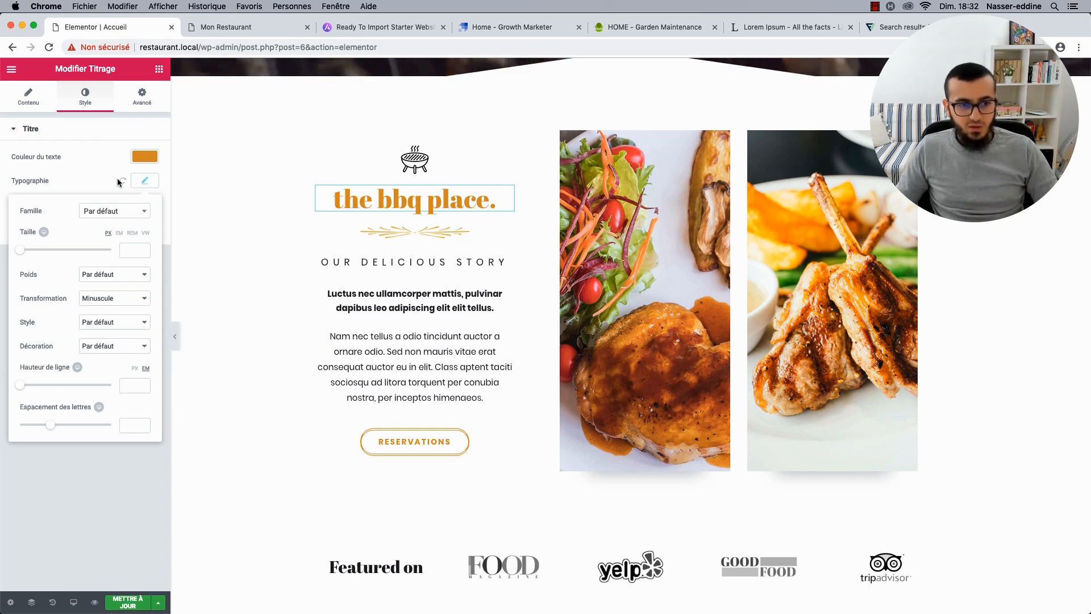
click(122, 181)
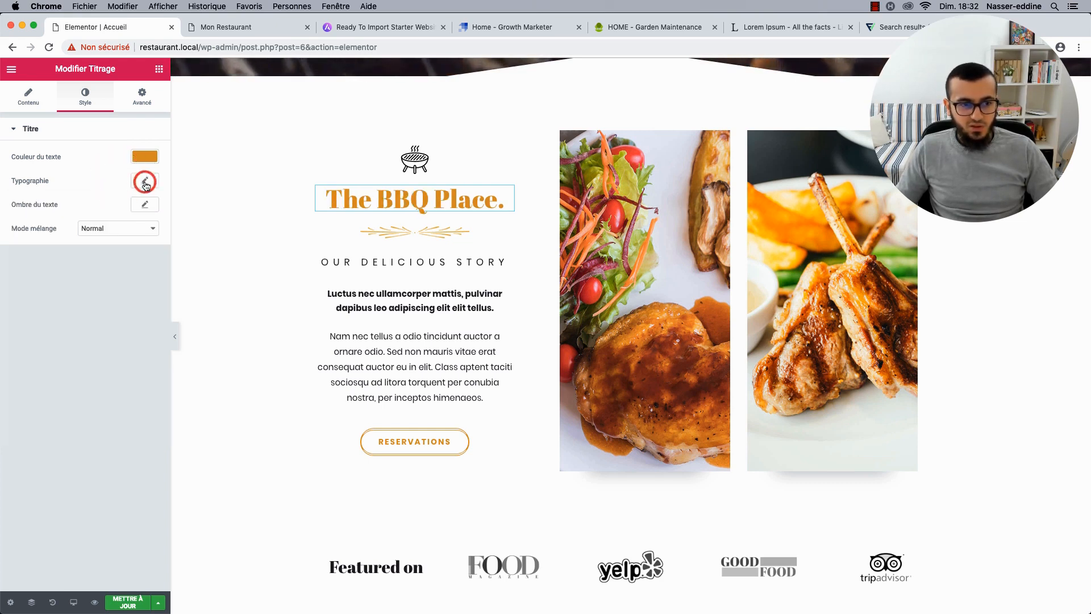
Try Bold weight and Capitalise on the heading's typography, then reset it to default.
click(146, 183)
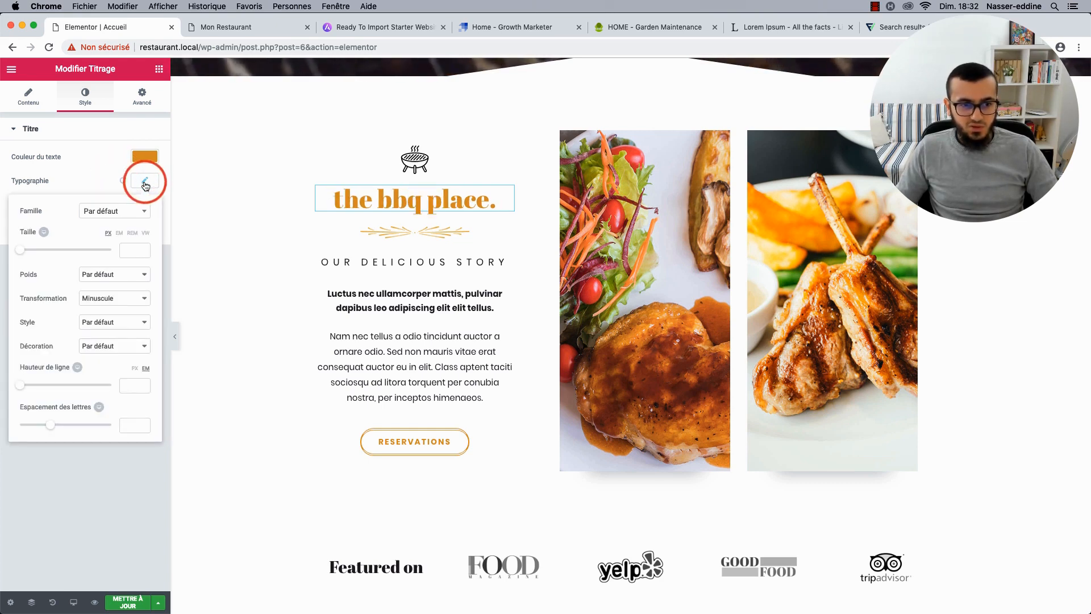
click(113, 274)
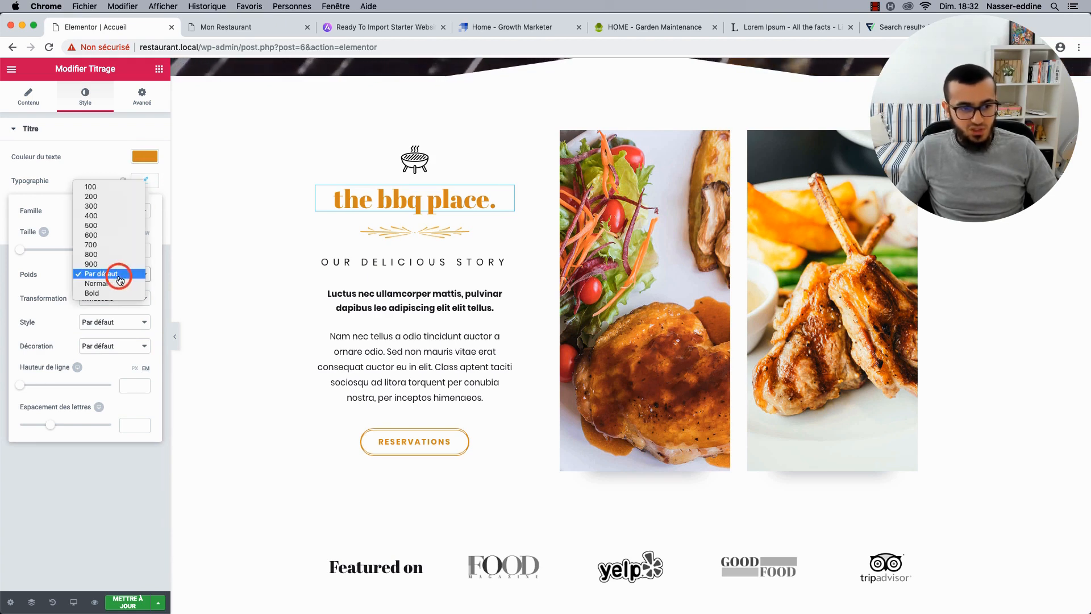
click(111, 265)
click(111, 295)
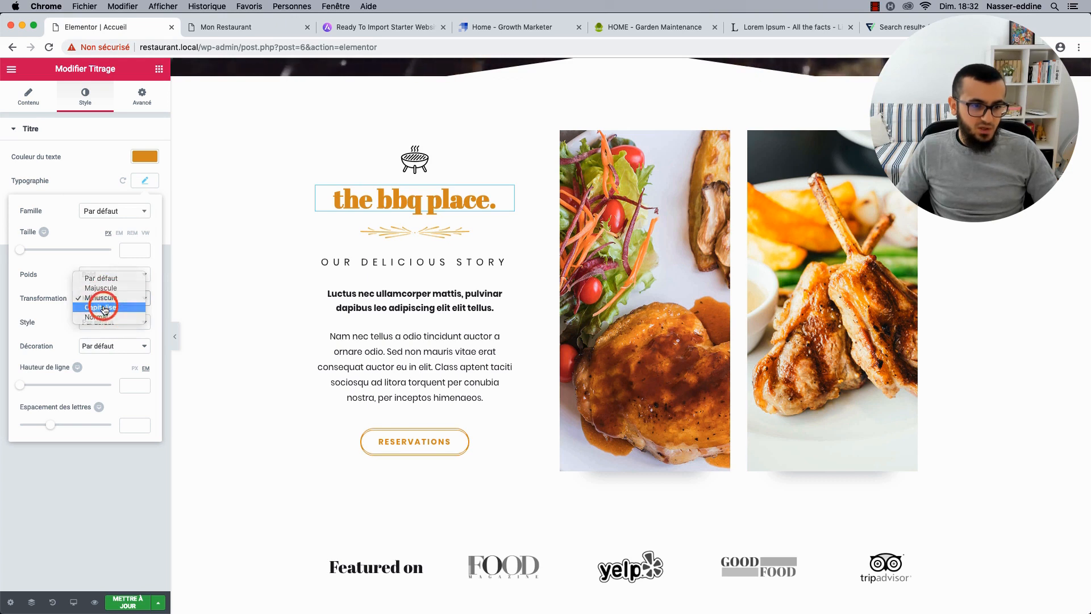
click(105, 307)
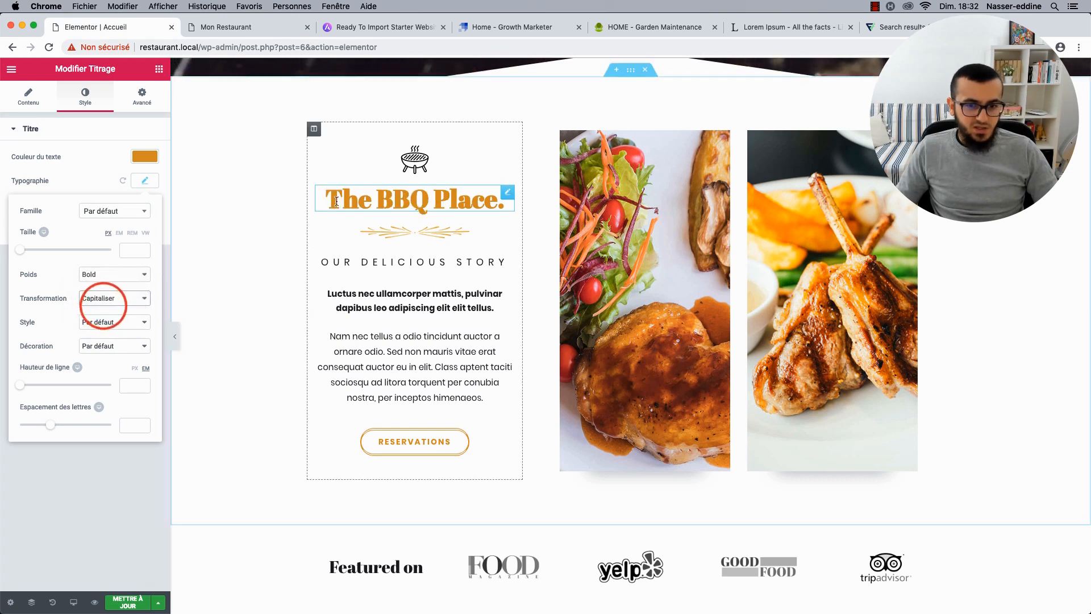
click(138, 194)
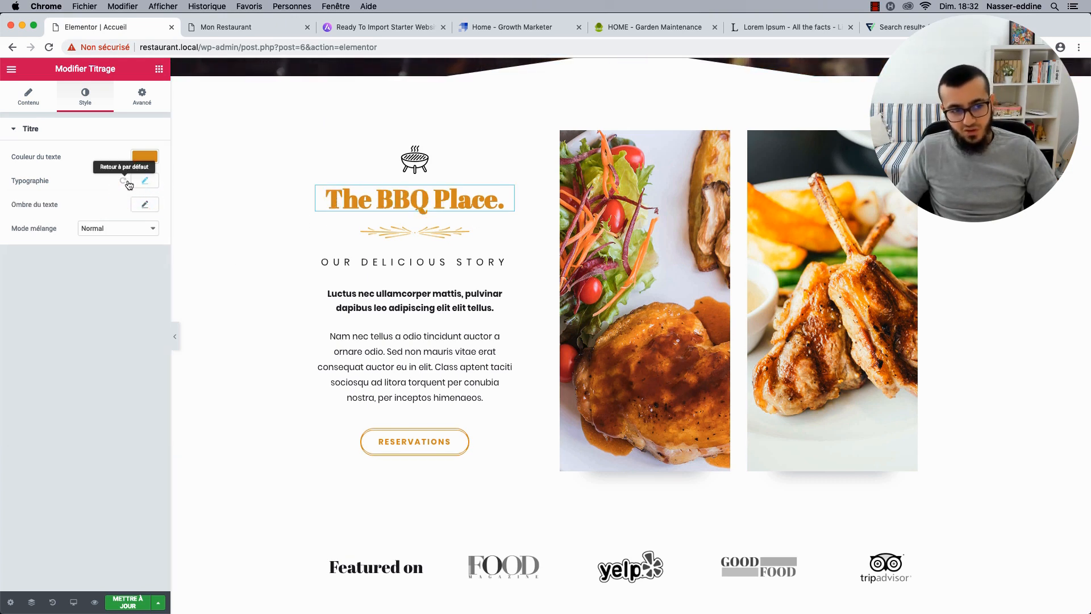
click(123, 180)
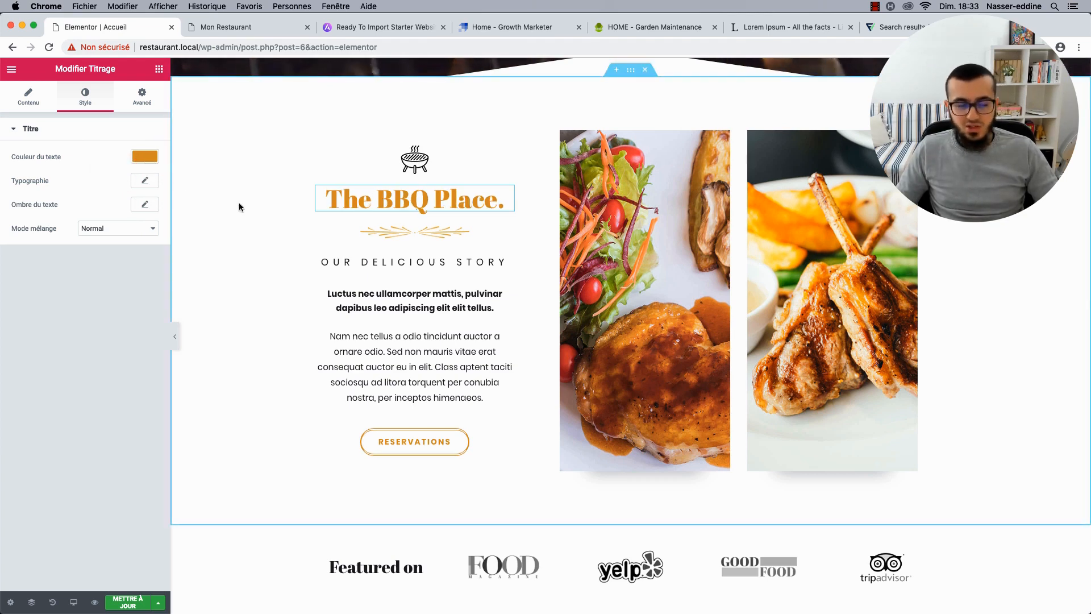
click(134, 185)
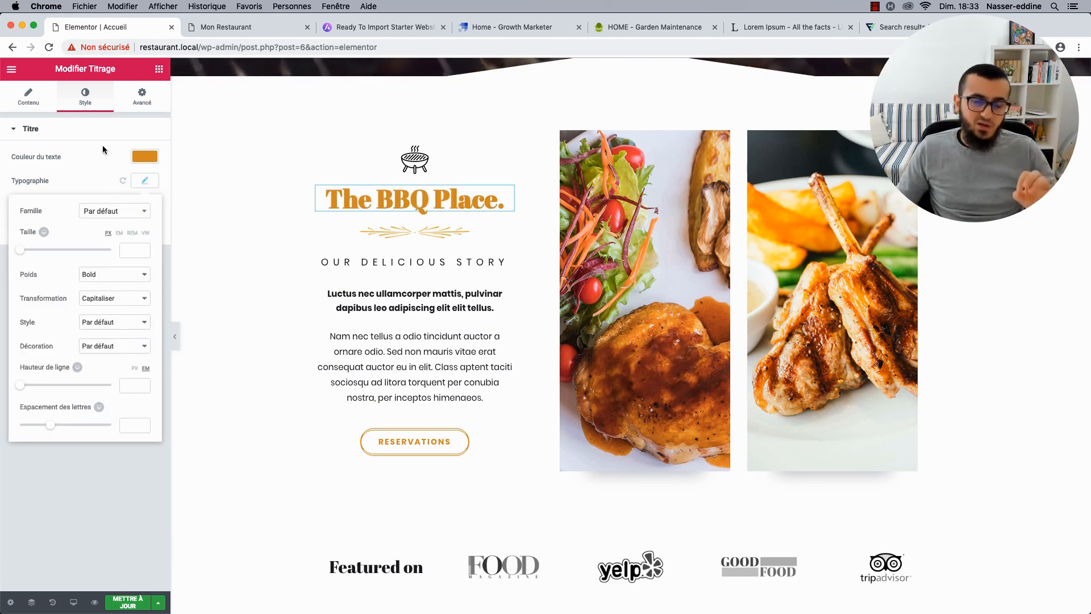
click(121, 180)
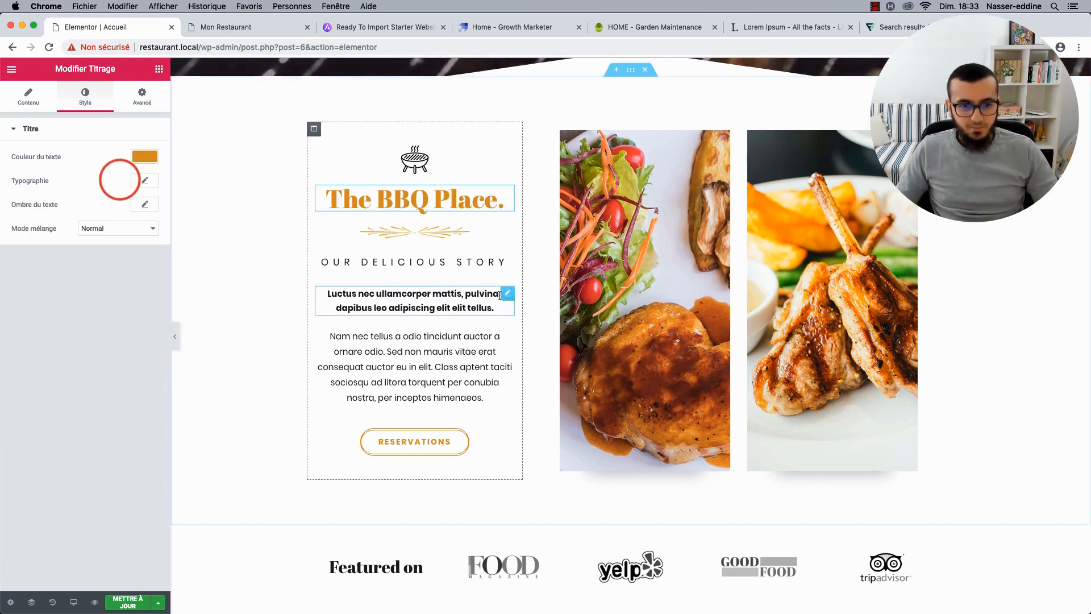
scroll(400, 376, down, 5)
Relabel the story section's Reservations button 'Je réserve une table'.
click(507, 287)
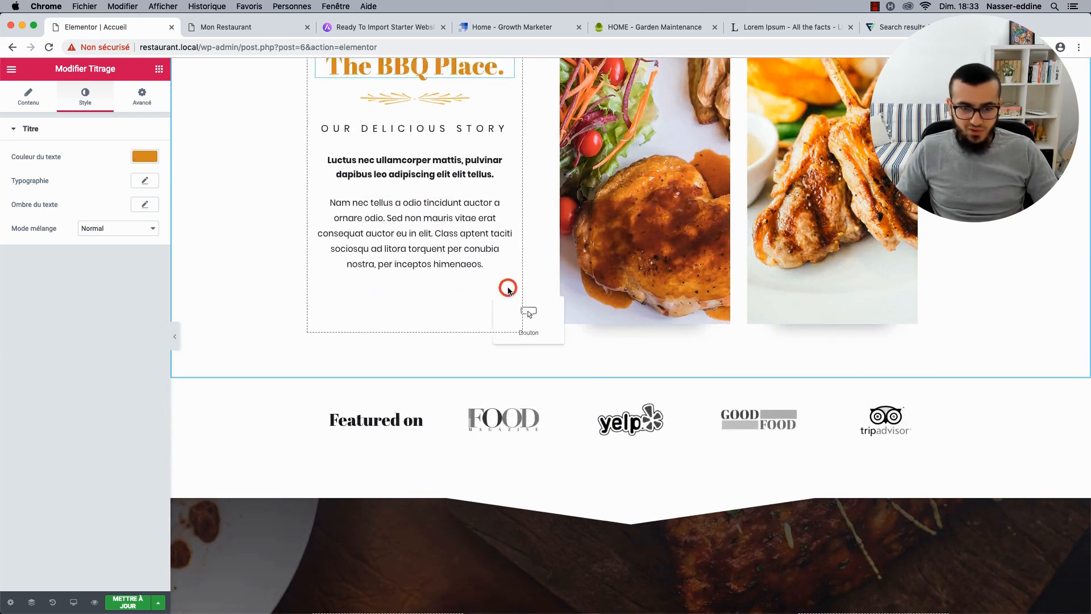
click(506, 287)
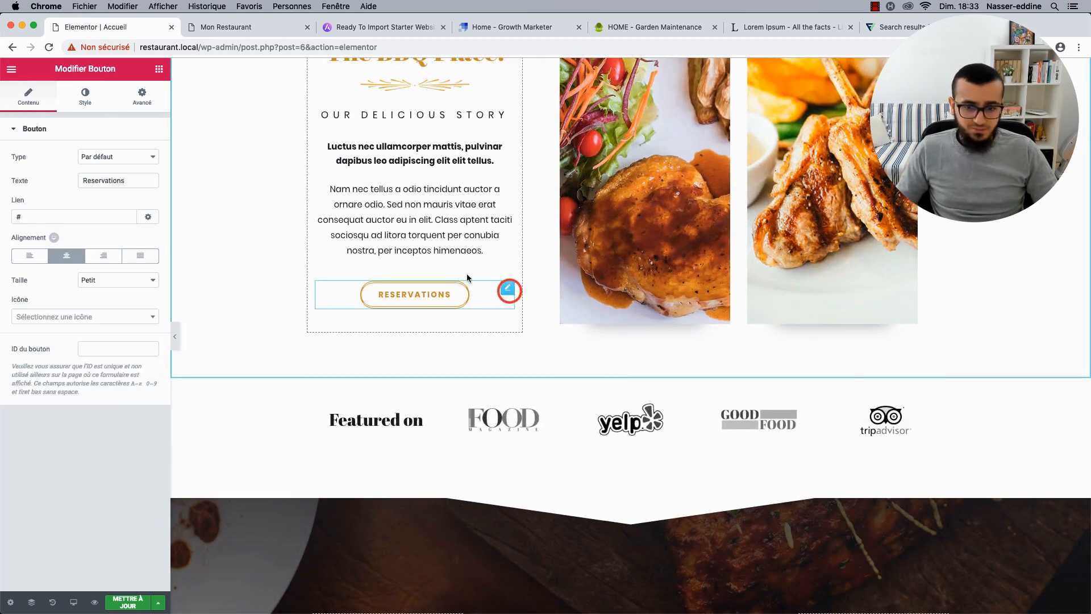
double_click(100, 179)
text(Je rés)
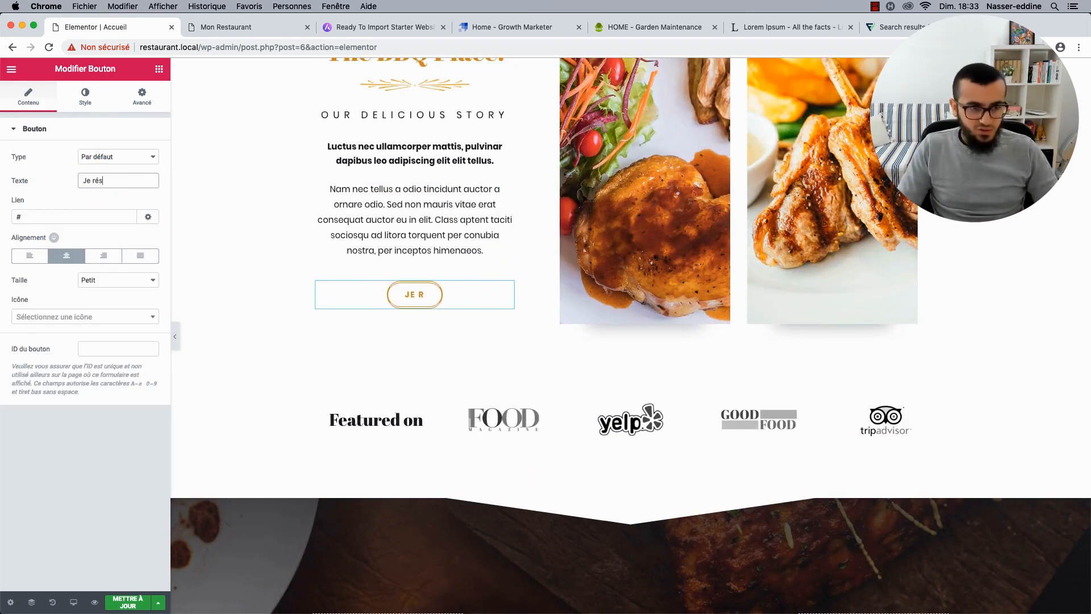
text(erve une table)
key(Tab)
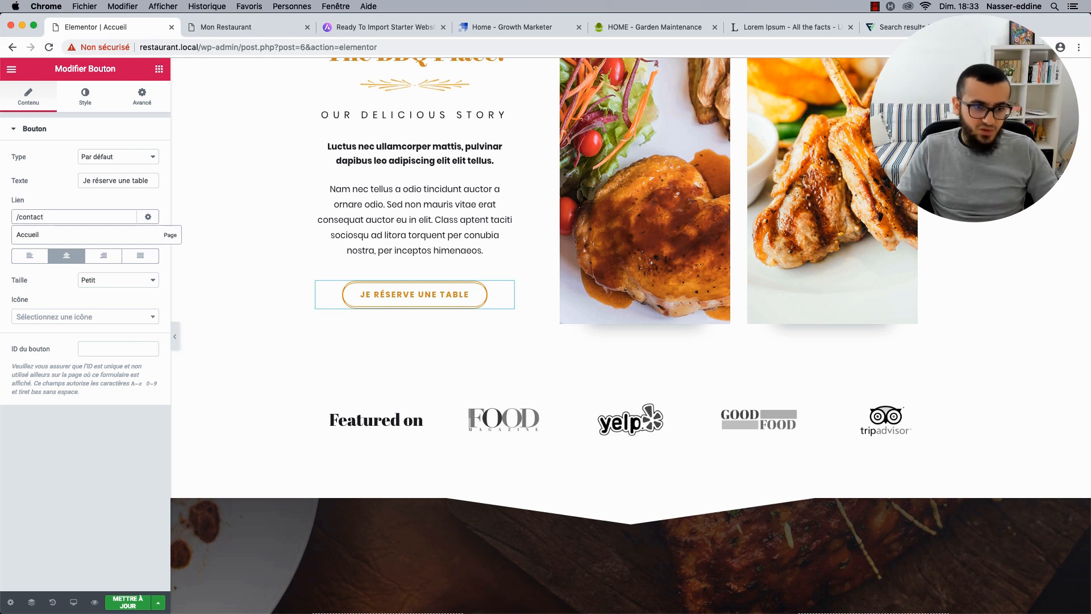
Link the button to the Contact Us page at /contact and save the page.
key(super+a)
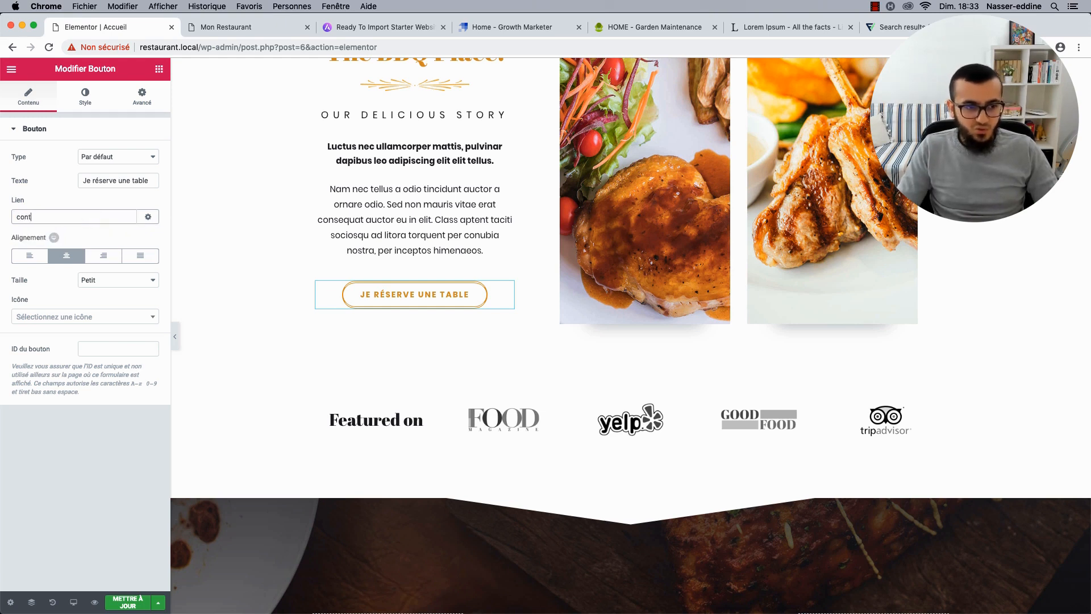
click(50, 230)
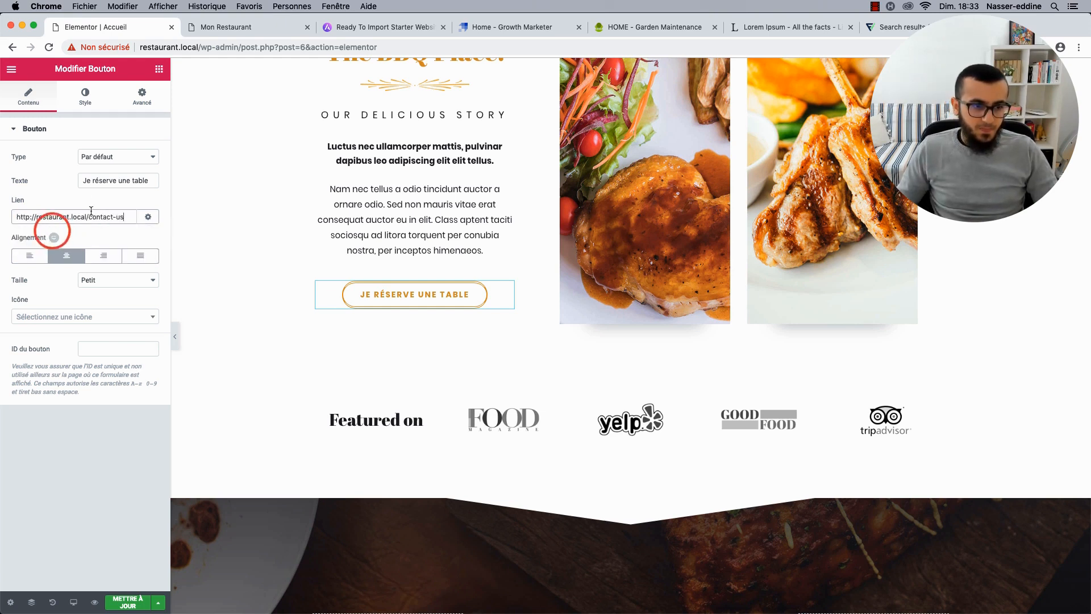
key(BackSpace)
key(BackSpace)
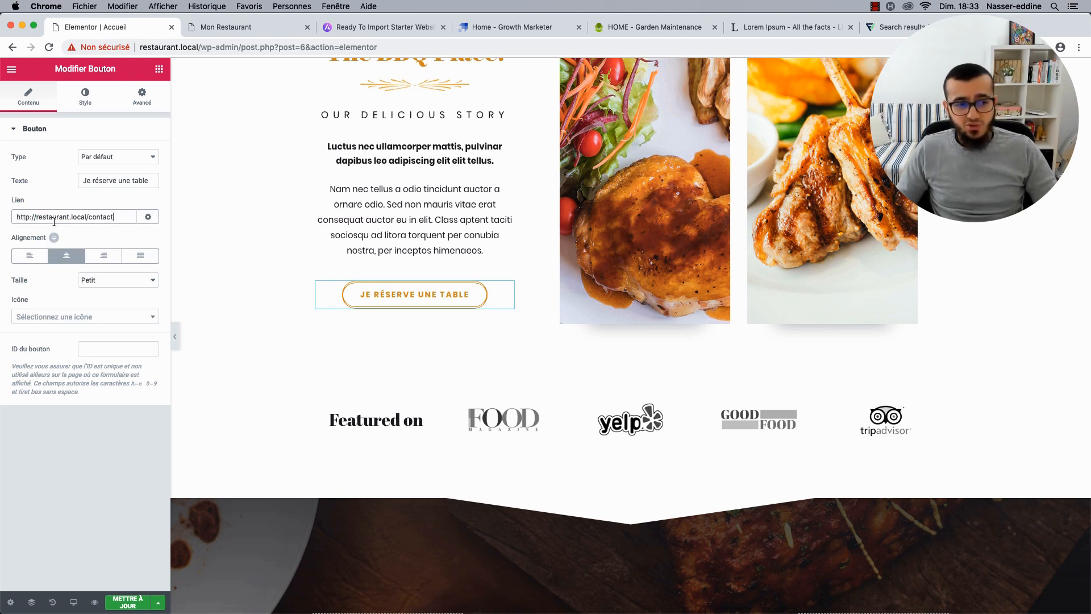
click(120, 601)
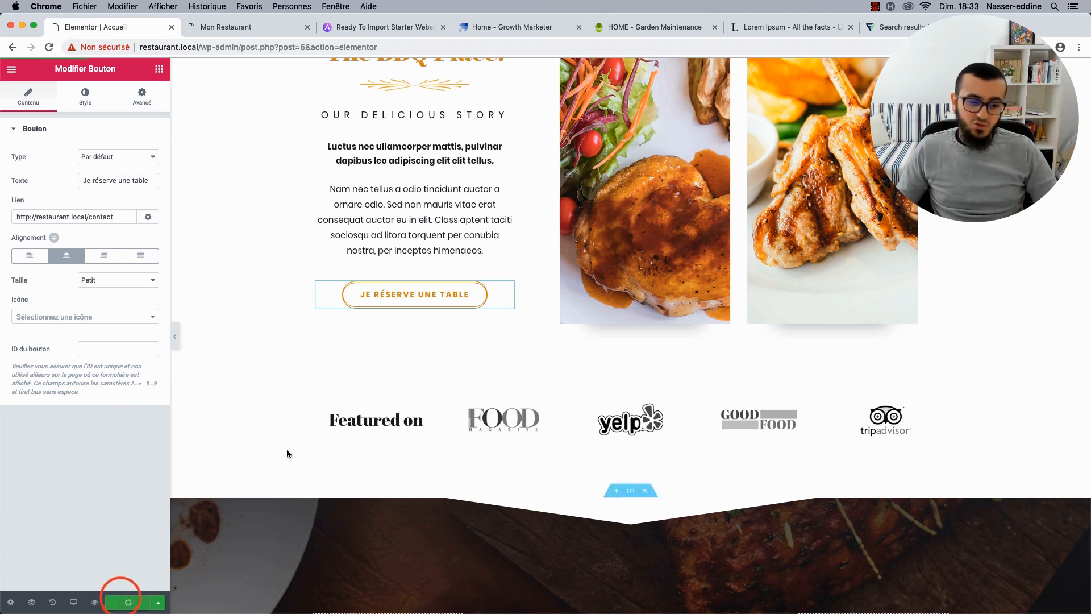
triple_click(111, 217)
text(.)
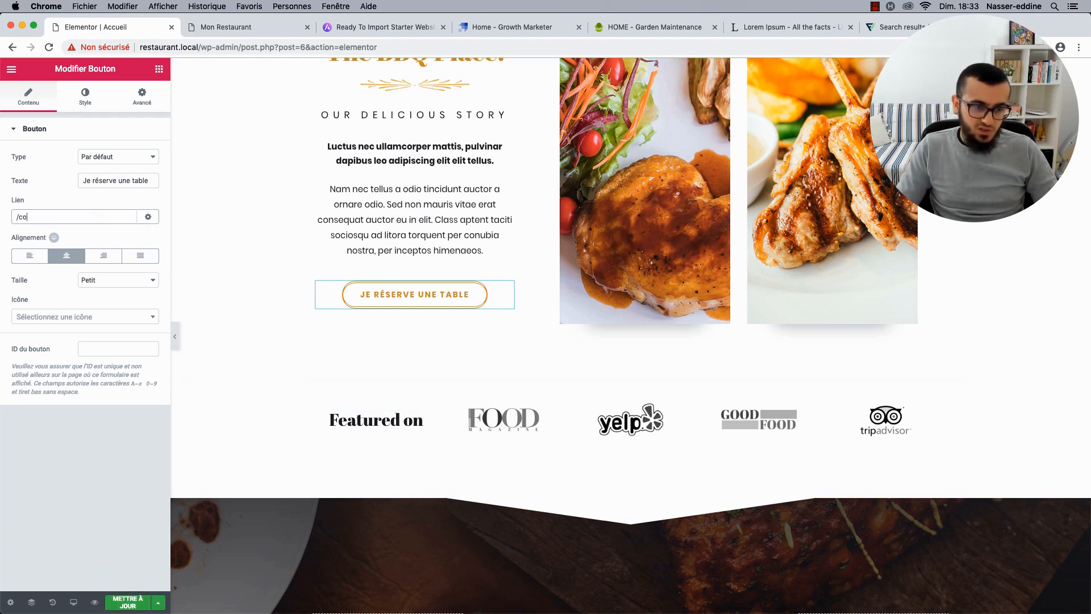
click(129, 603)
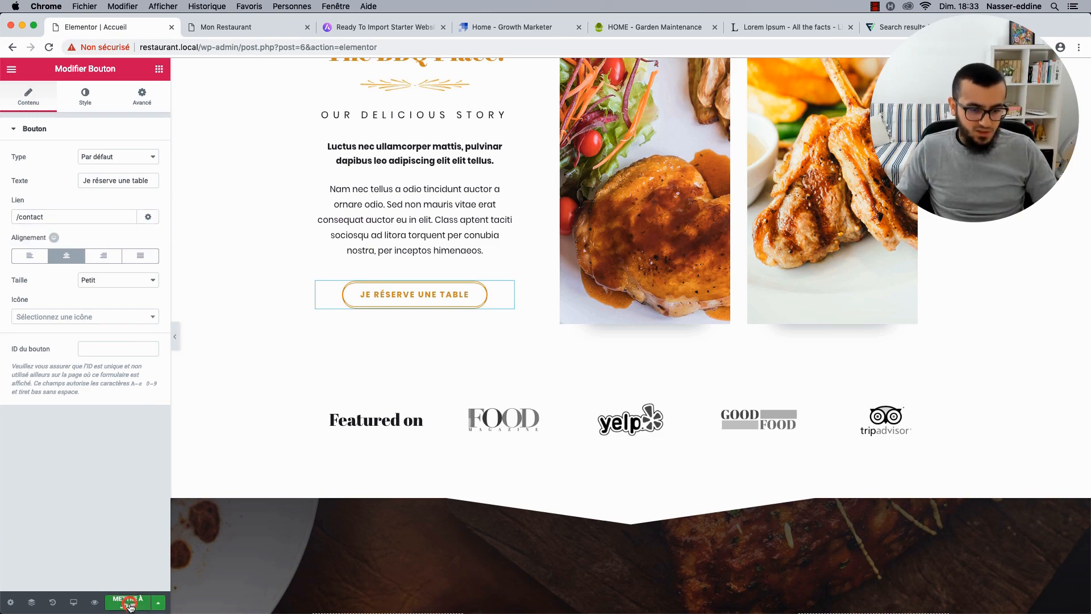
click(252, 29)
Test where the reservation button leads on the live preview, then return to the editor.
scroll(534, 521, down, 10)
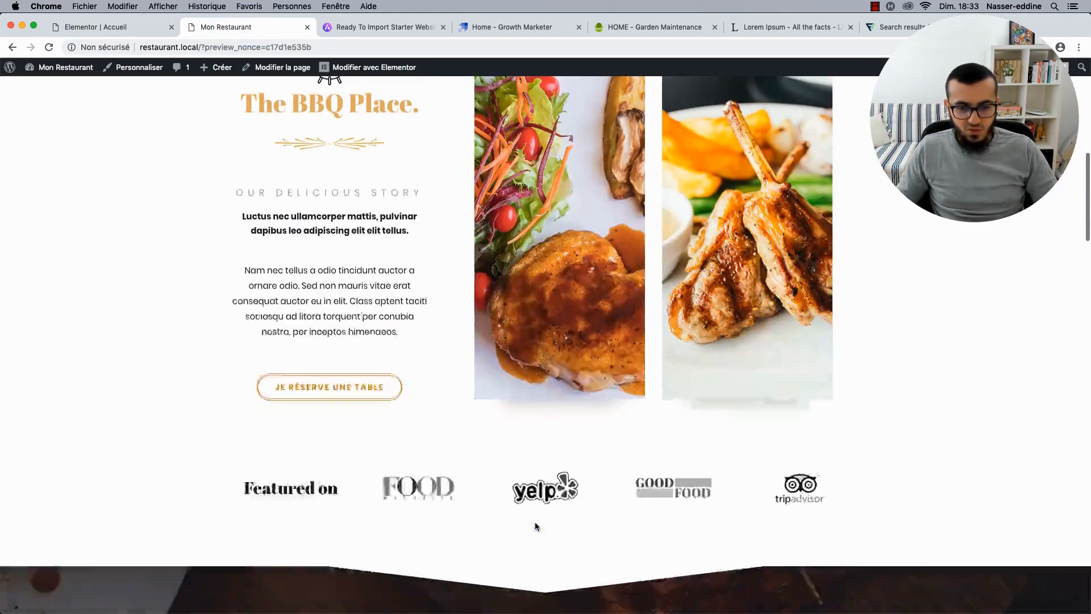
click(346, 345)
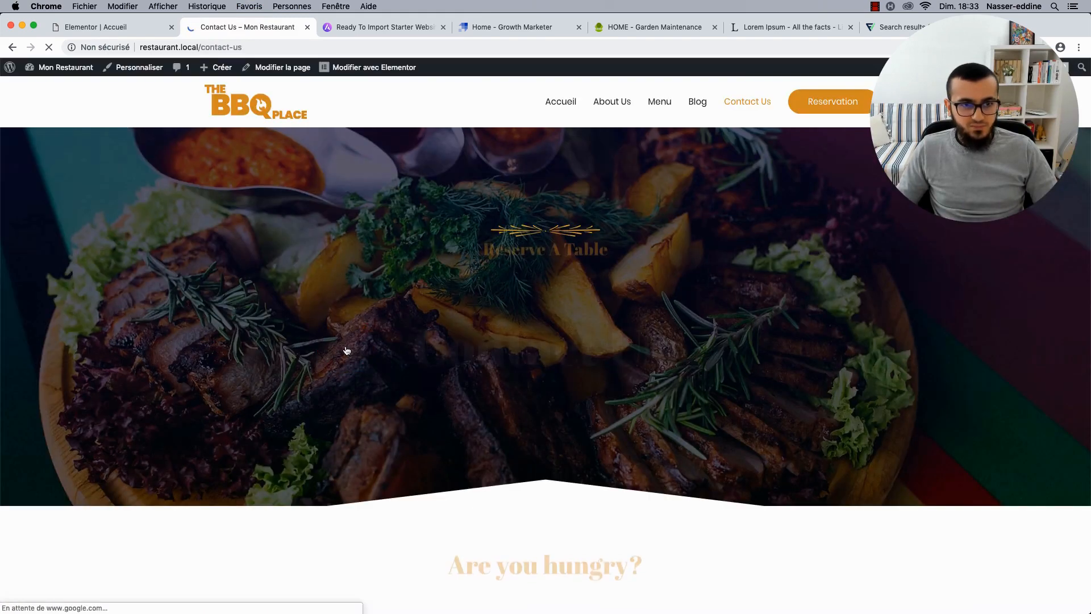
click(13, 49)
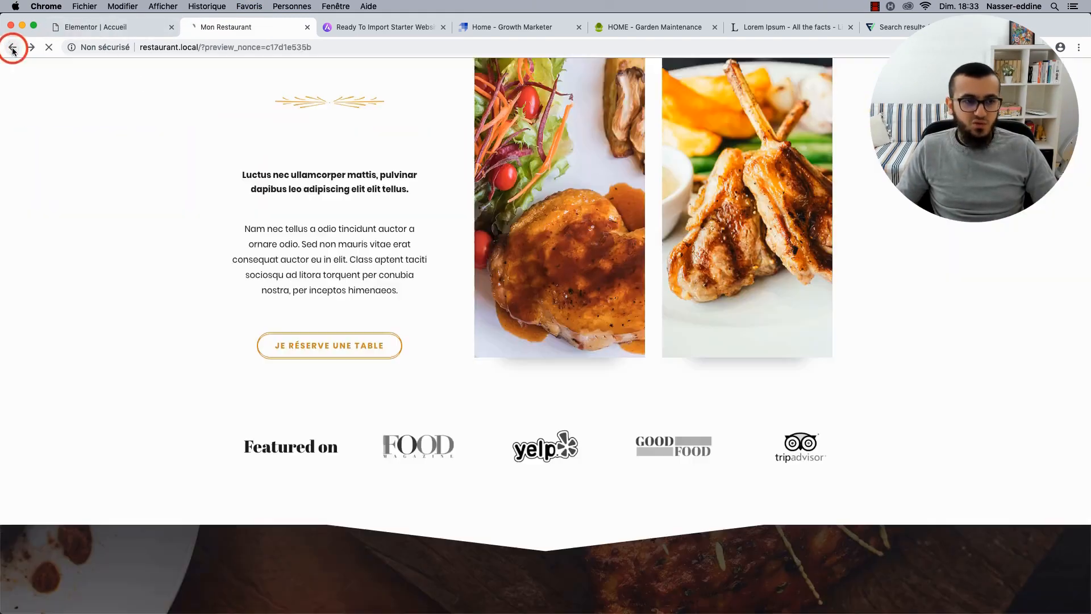
click(100, 32)
click(52, 218)
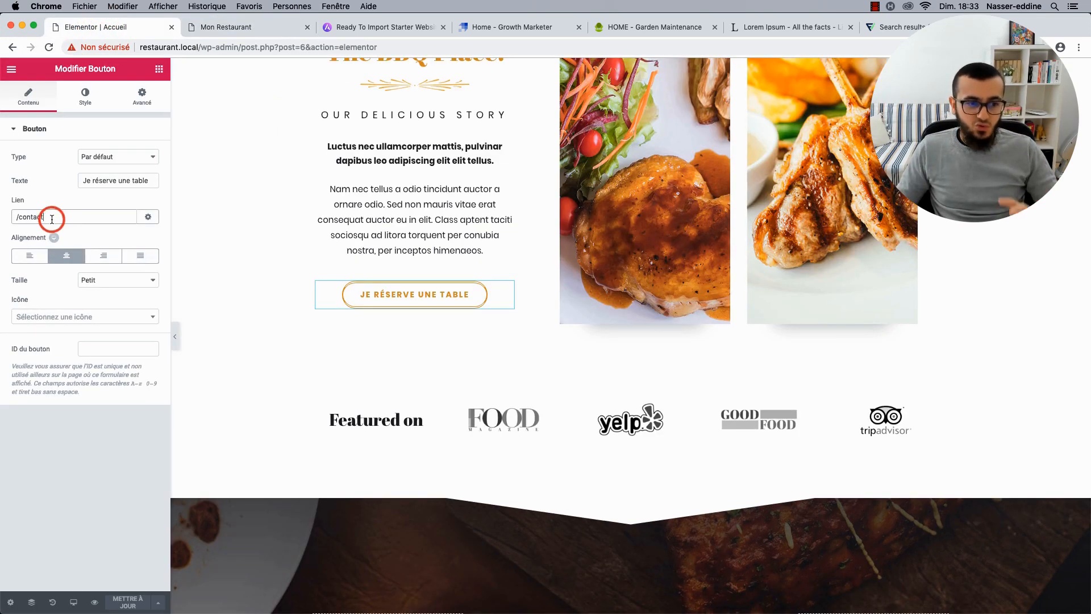
triple_click(52, 218)
key(BackSpace)
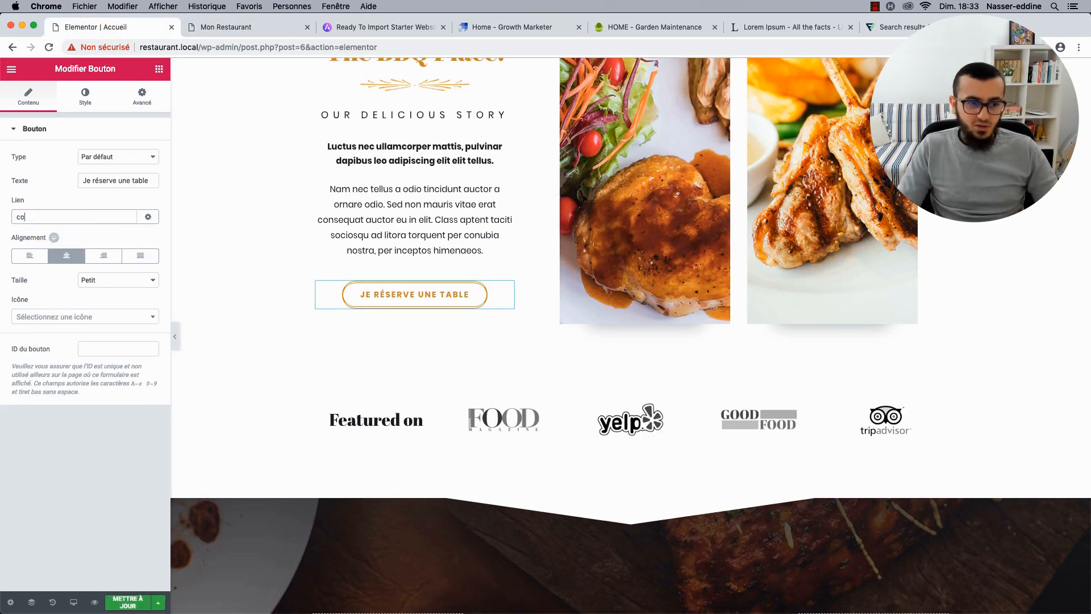
text(contact)
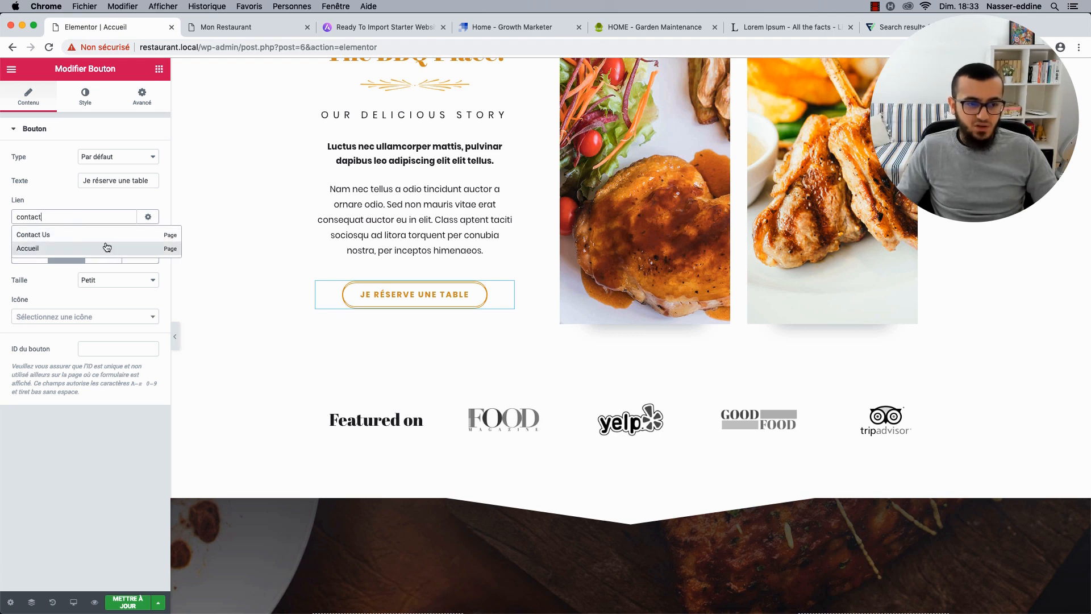
click(112, 234)
key(BackSpace)
key(BackSpace)
key(BackSpace)
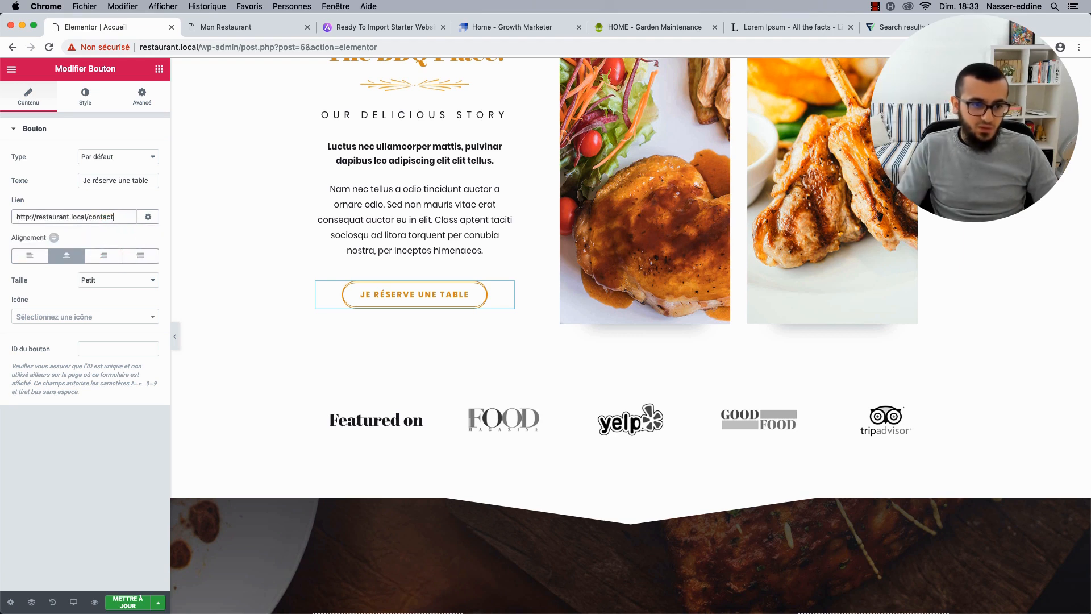
click(130, 602)
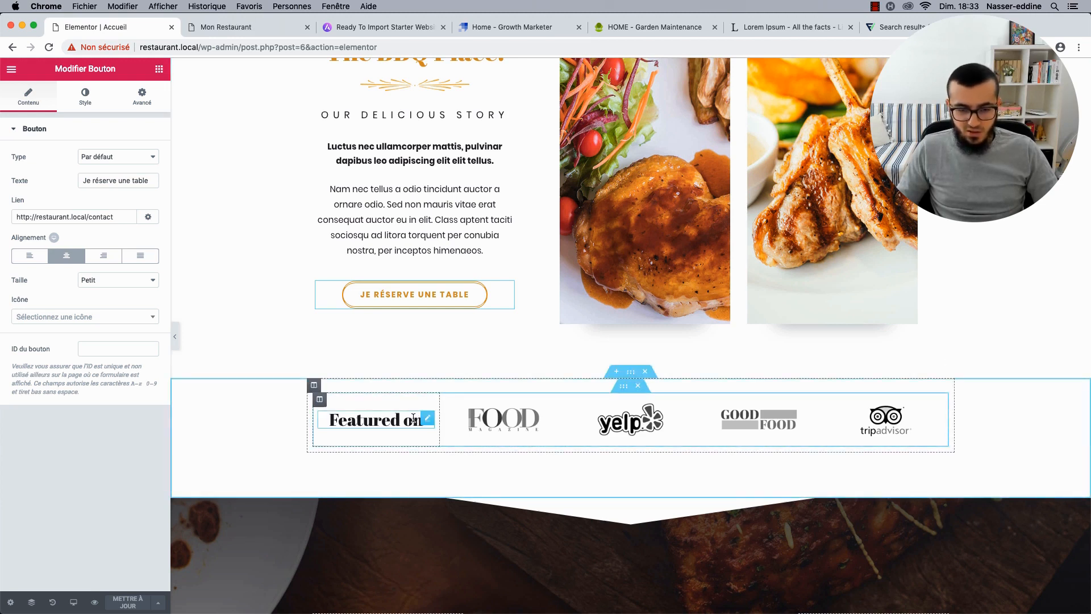
Retitle the logo row's Featured on heading 'Ils parlent de nous'.
click(432, 418)
double_click(52, 169)
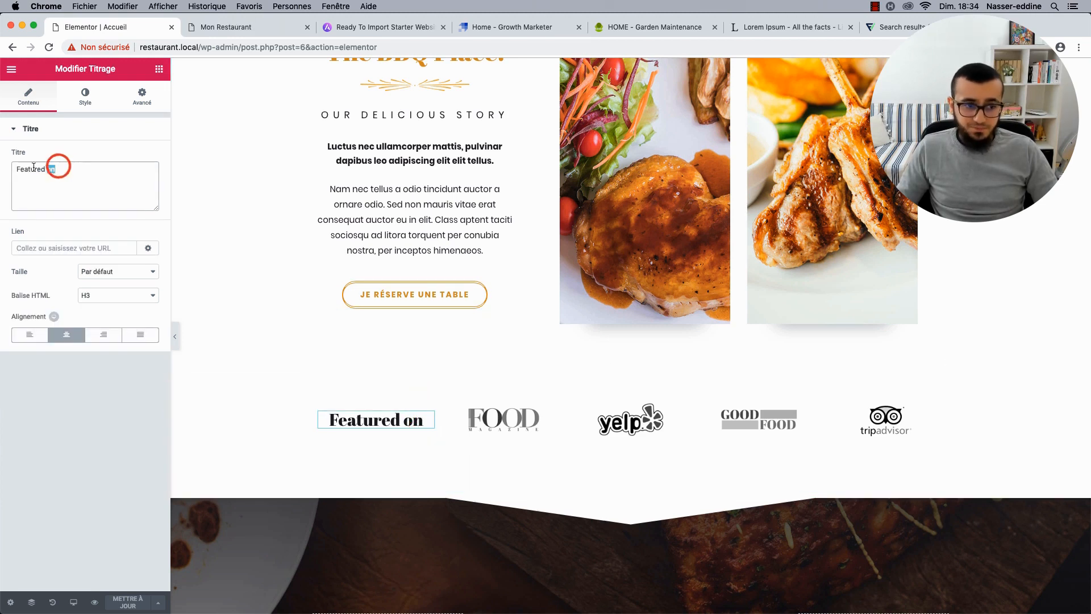
text(I)
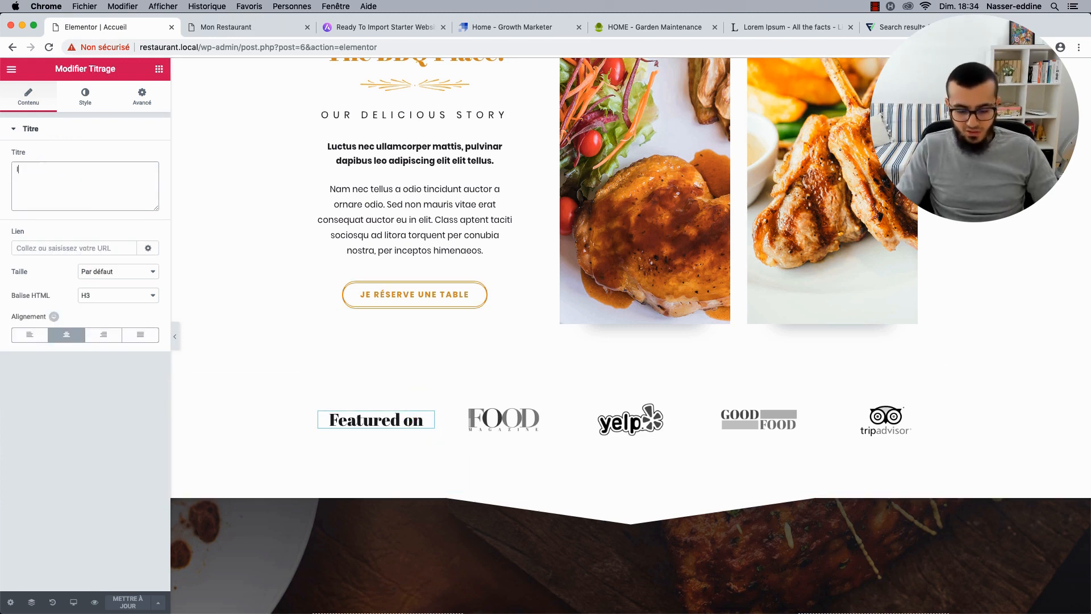
text(ls parlent de nous)
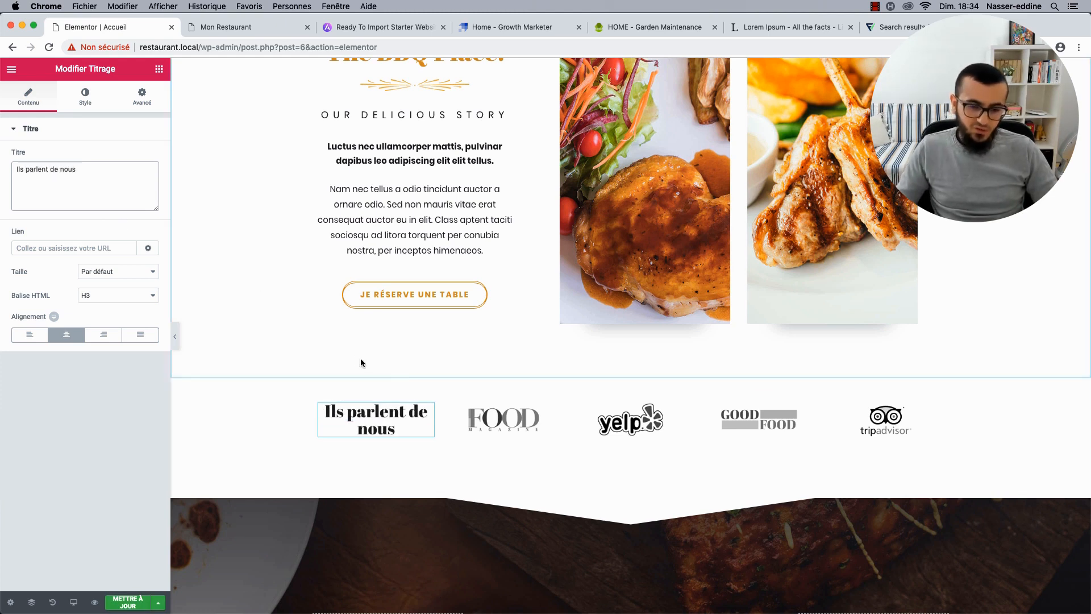
Widen the heading, FOOD, yelp and GOOD FOOD/tripadvisor columns, then save the page.
drag(440, 424, 475, 430)
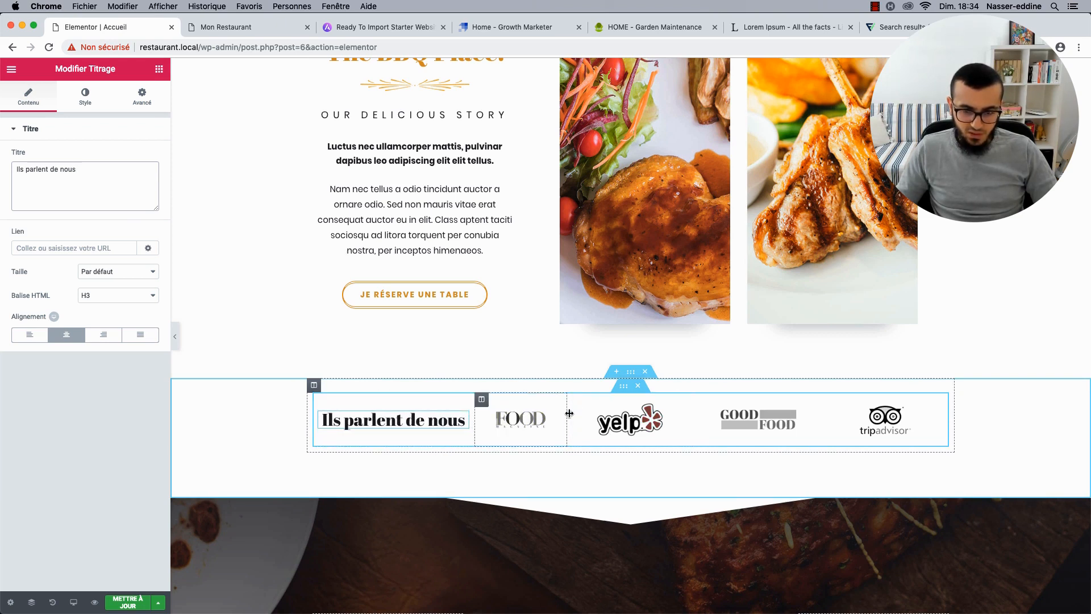
drag(568, 414, 581, 418)
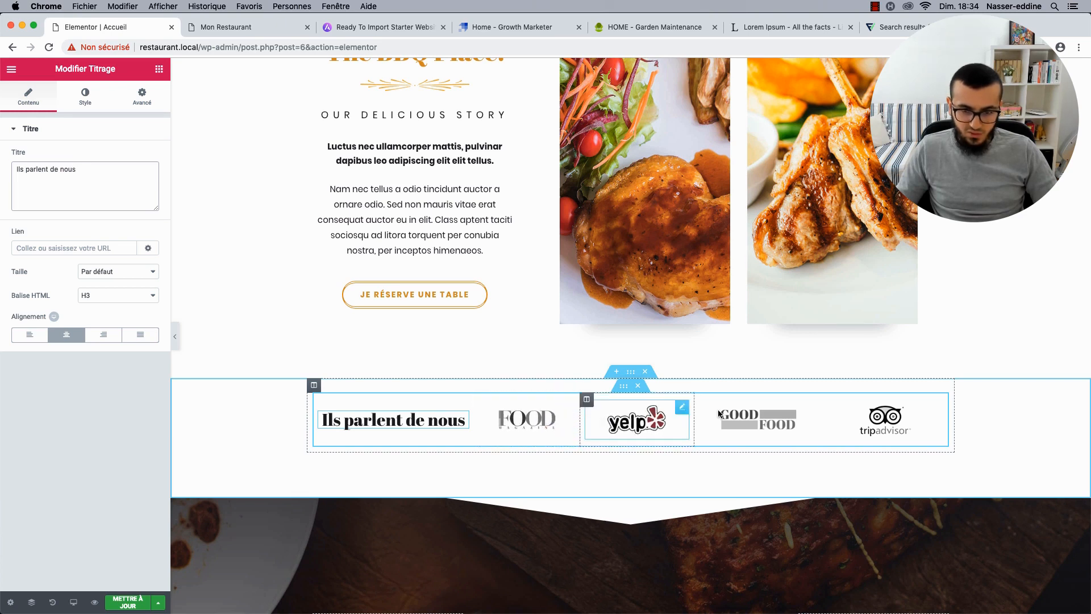
drag(700, 425, 704, 423)
drag(821, 431, 833, 435)
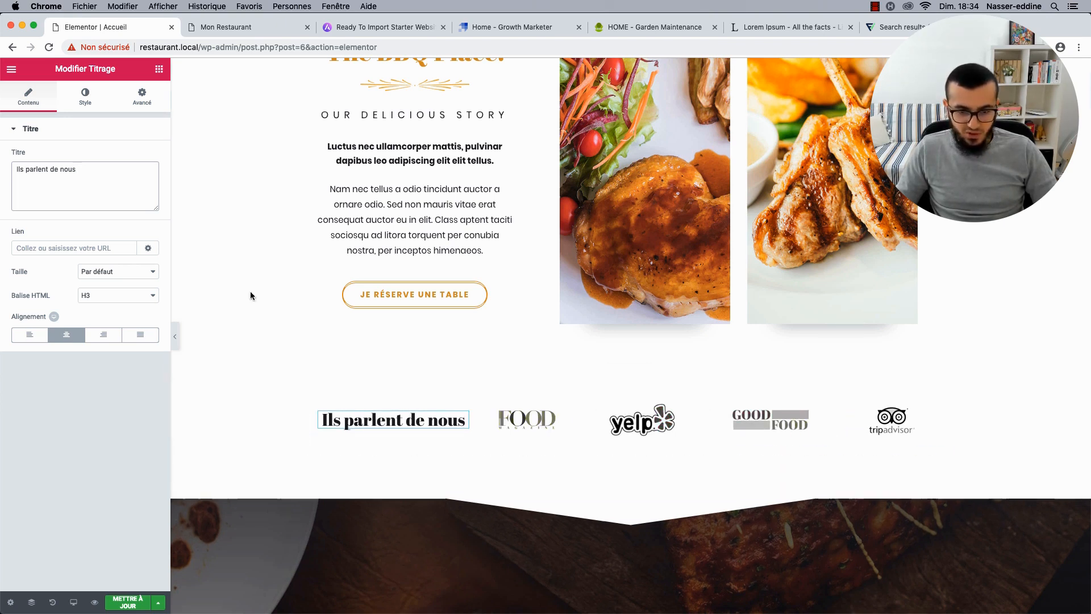
click(176, 337)
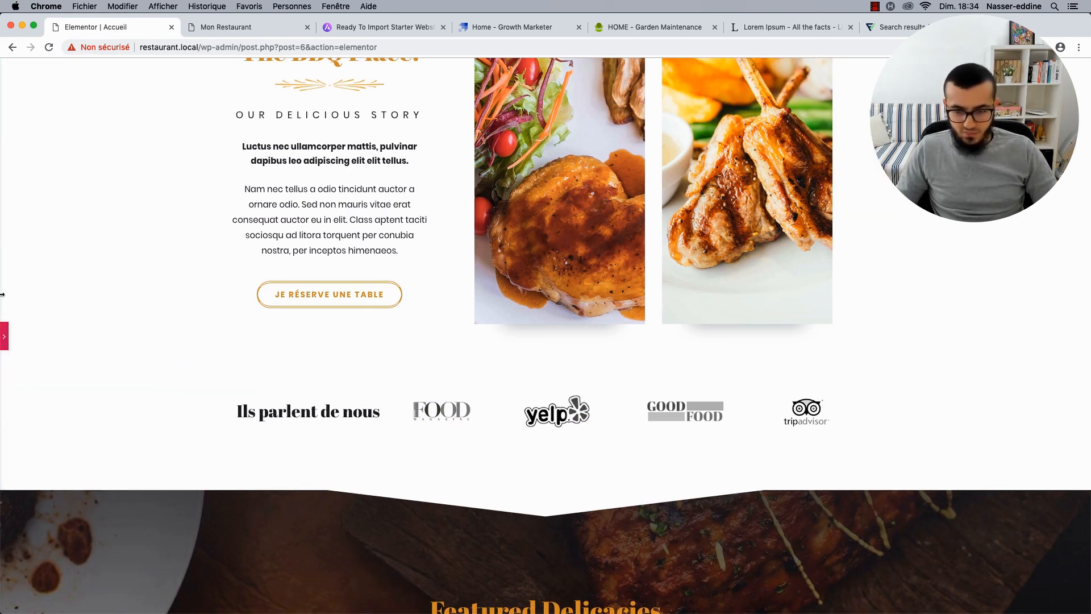
click(8, 334)
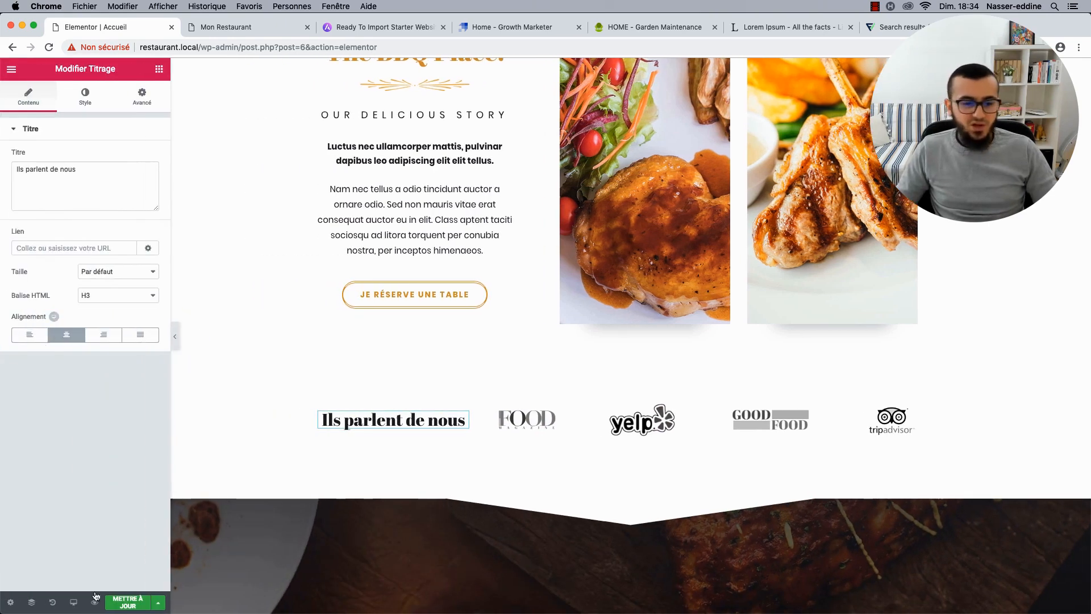
click(119, 603)
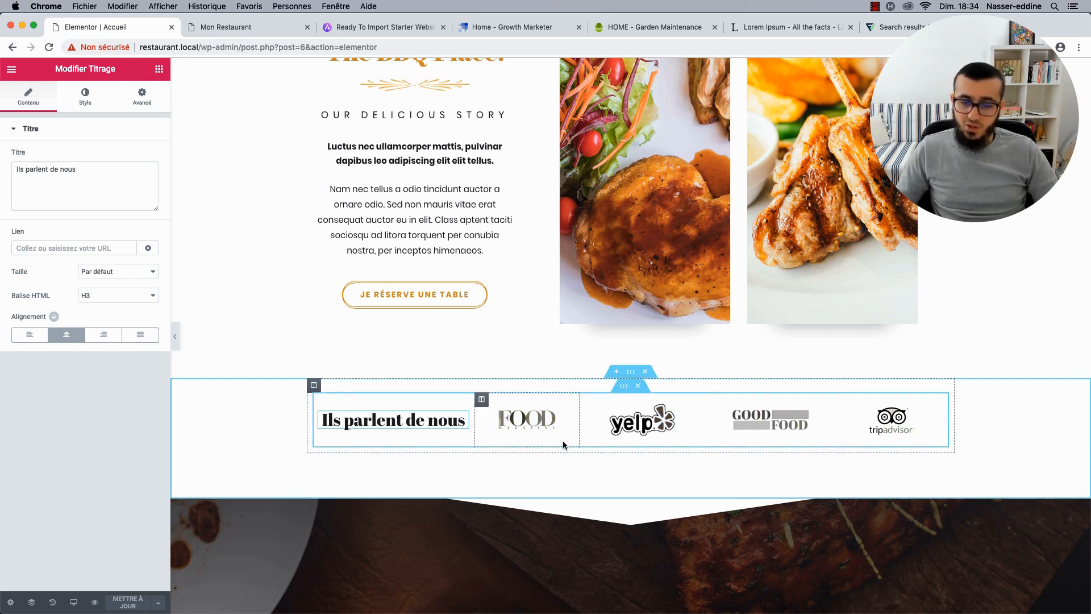
Delete the whole logo section so Featured Delicacies follows the story section.
click(72, 177)
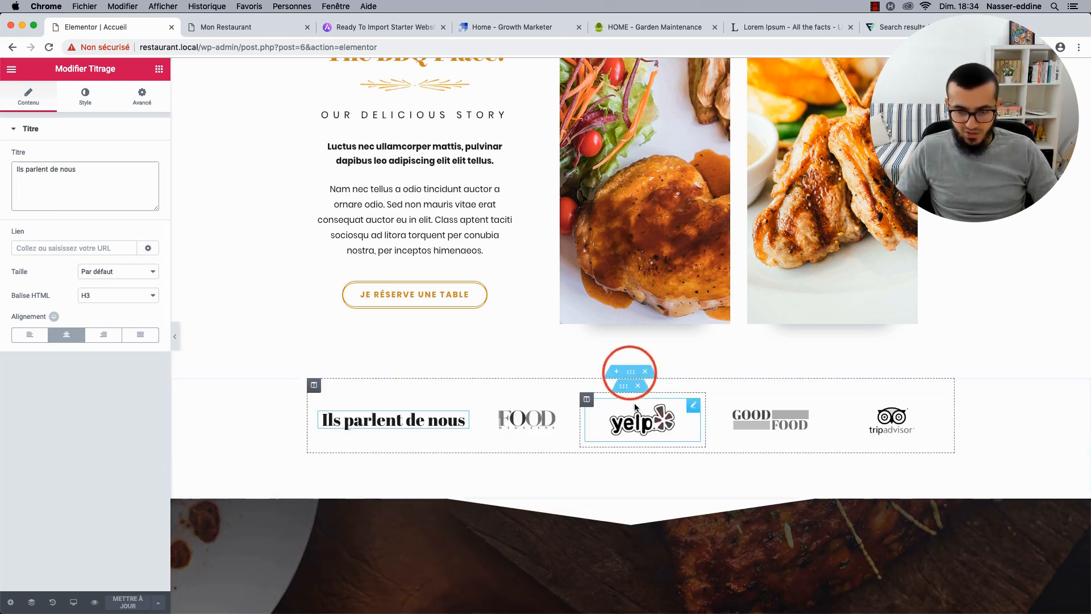
click(629, 374)
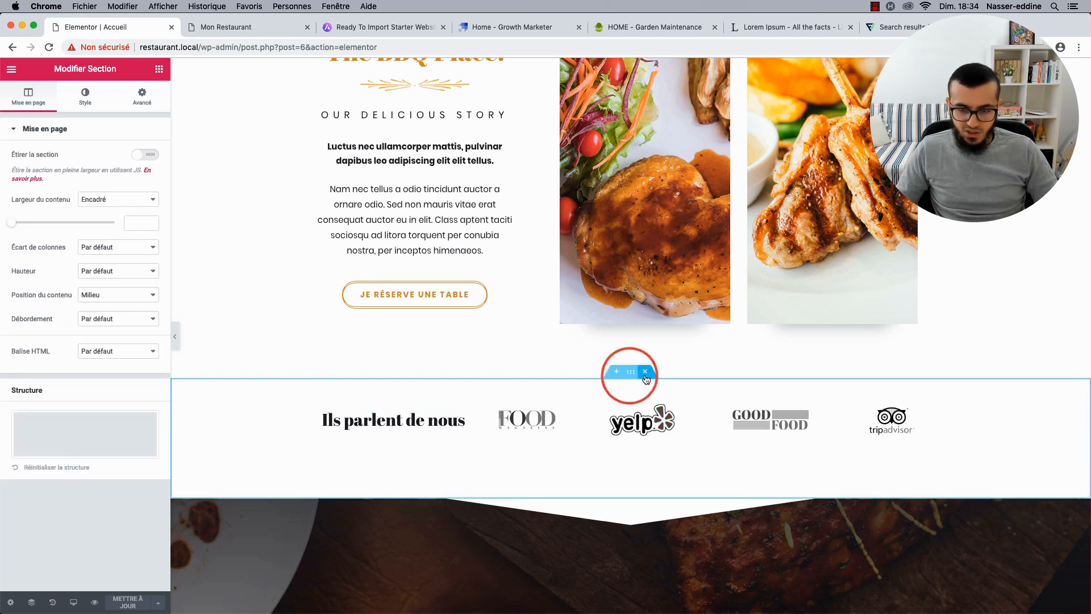
click(646, 373)
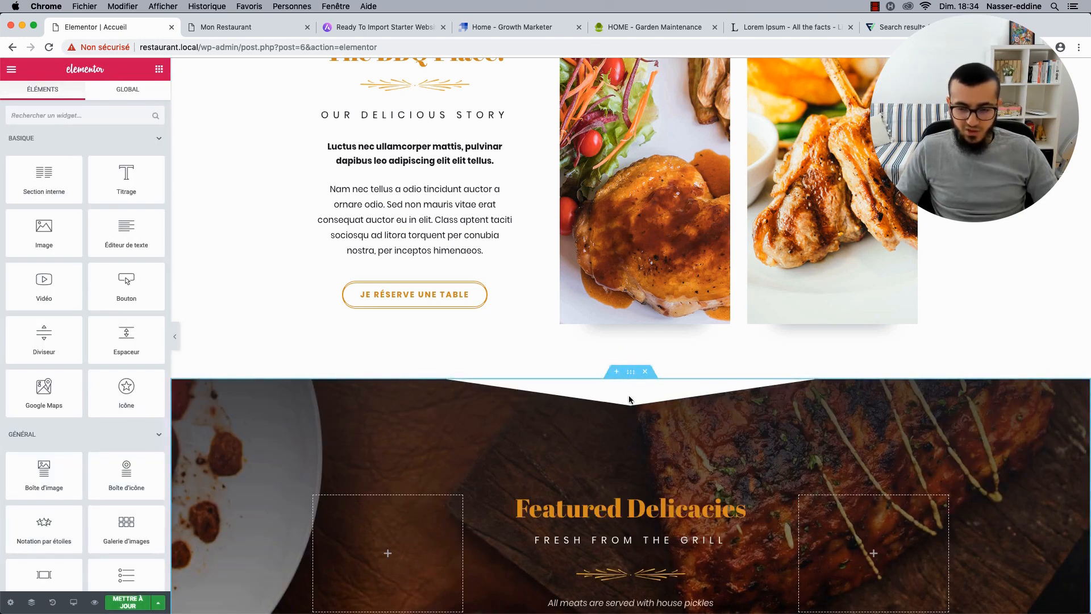
scroll(534, 347, down, 2)
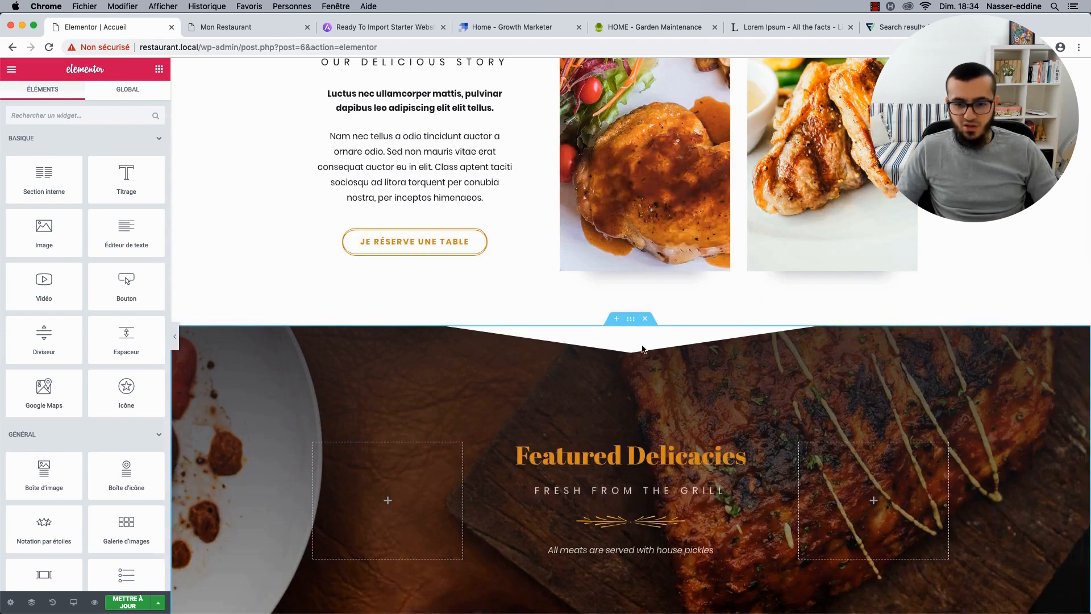
click(629, 320)
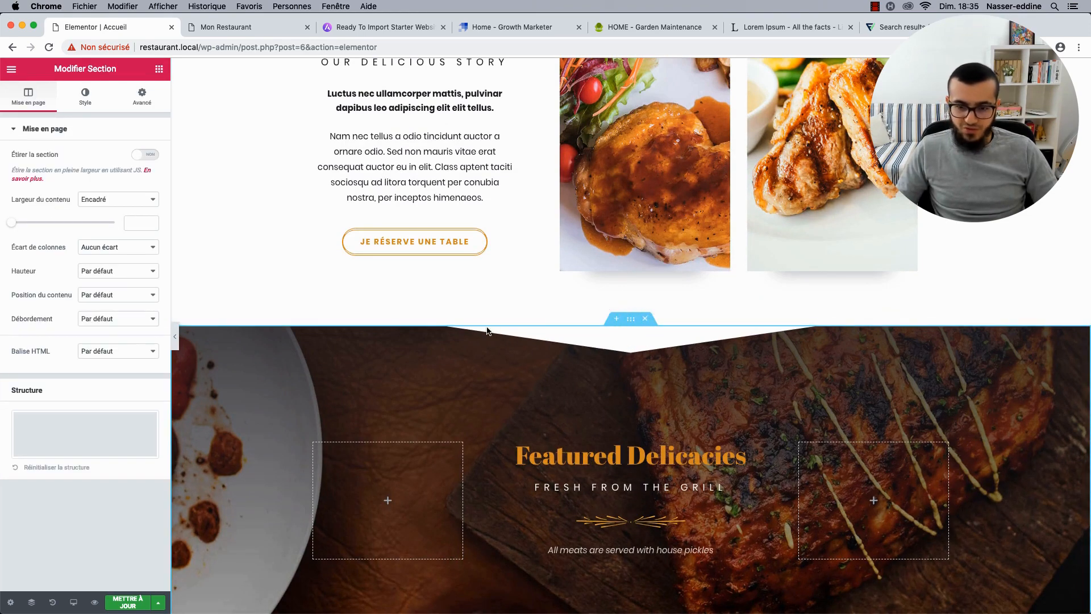
scroll(638, 350, up, 15)
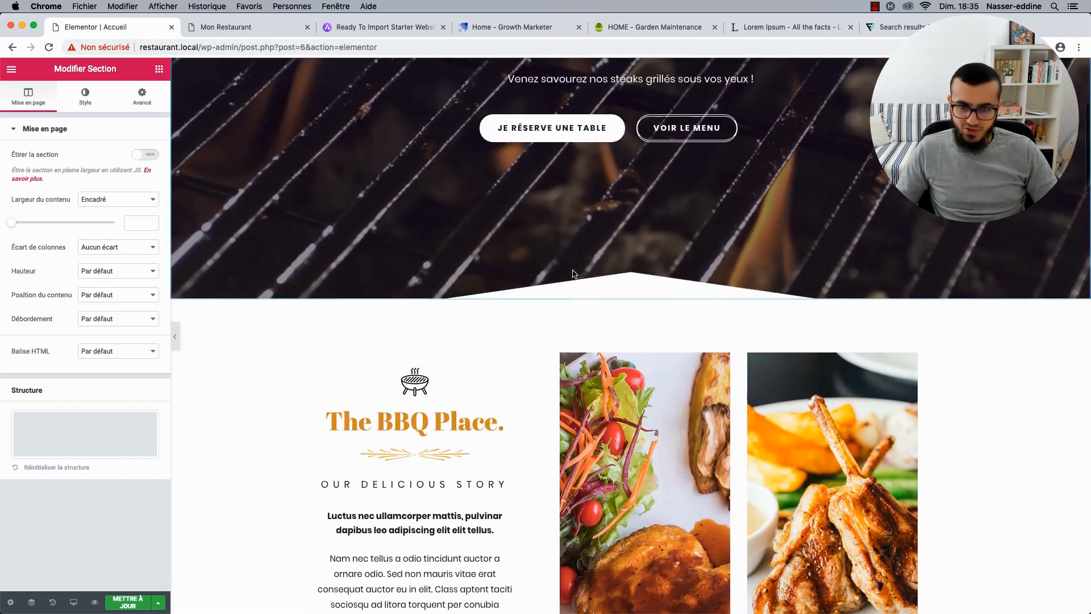
scroll(641, 275, down, 17)
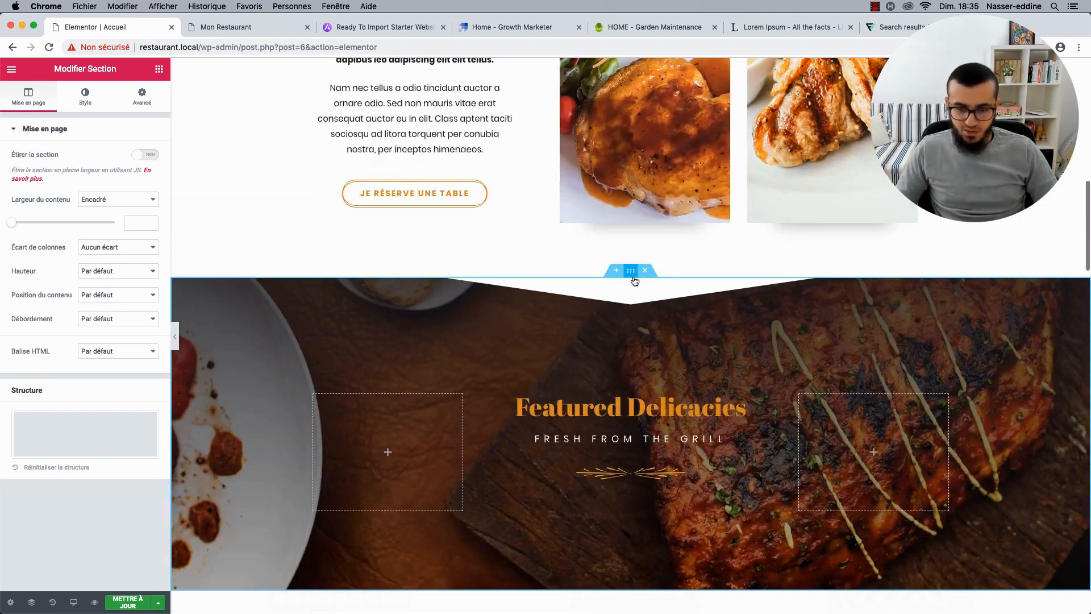
On the Featured Delicacies section's top shape divider, try the Pyramides, Nuages and Montagnes shapes.
click(632, 271)
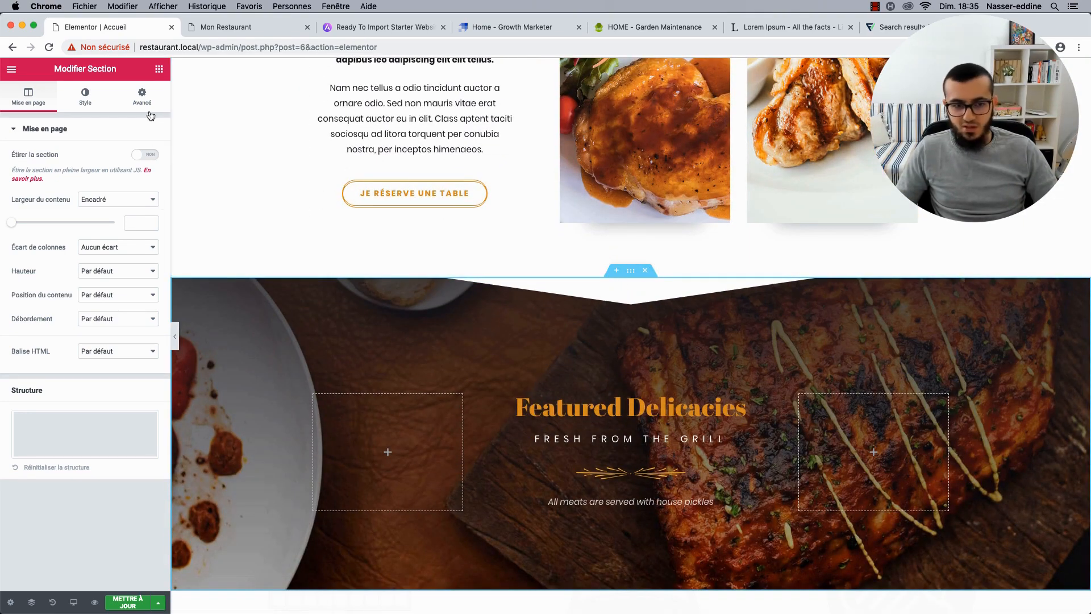
click(99, 103)
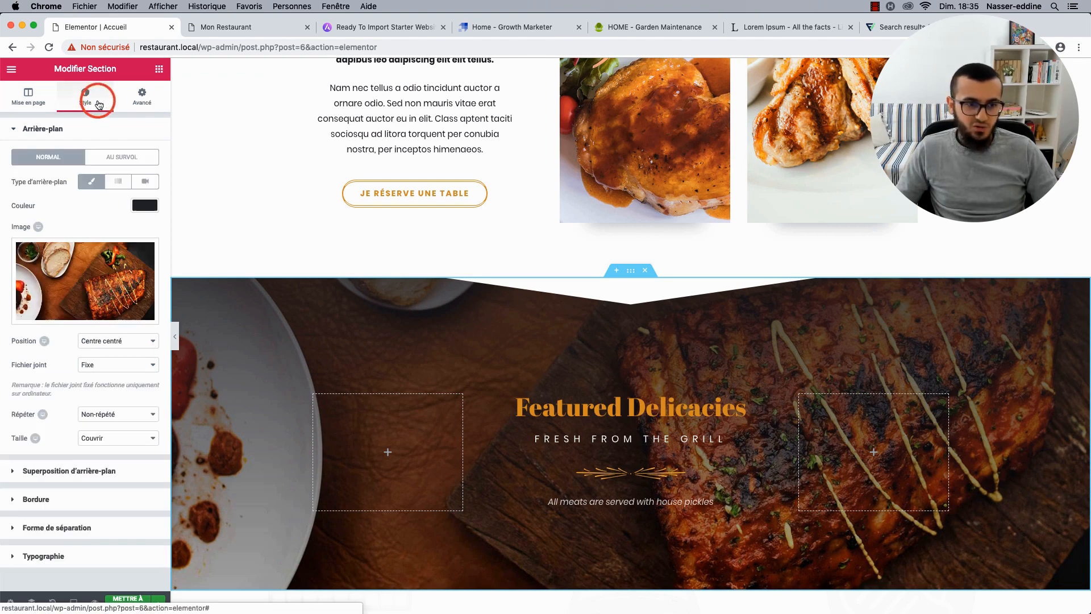
click(41, 528)
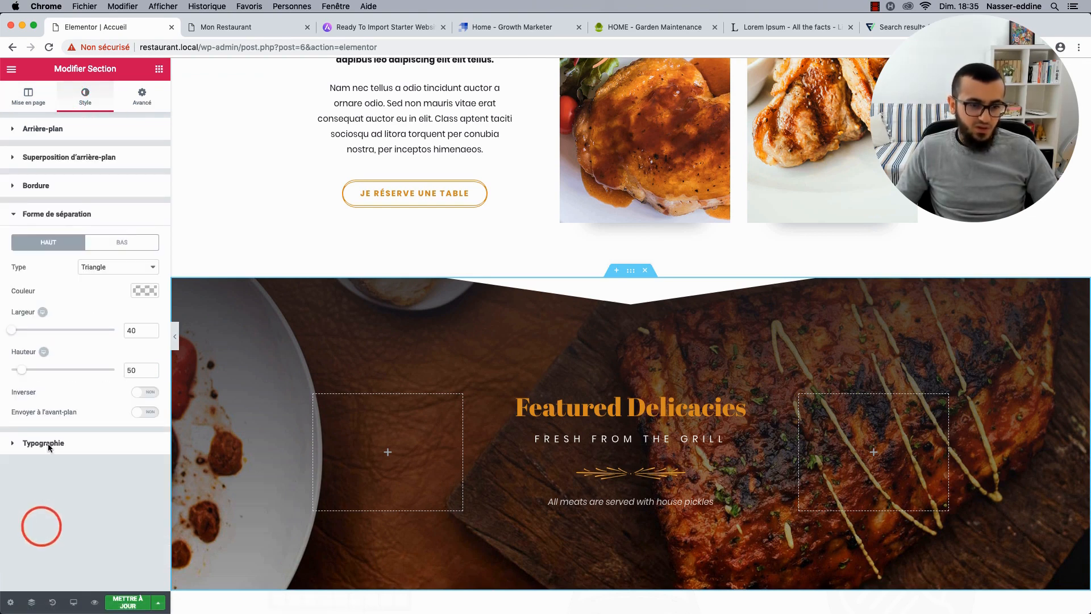
click(94, 274)
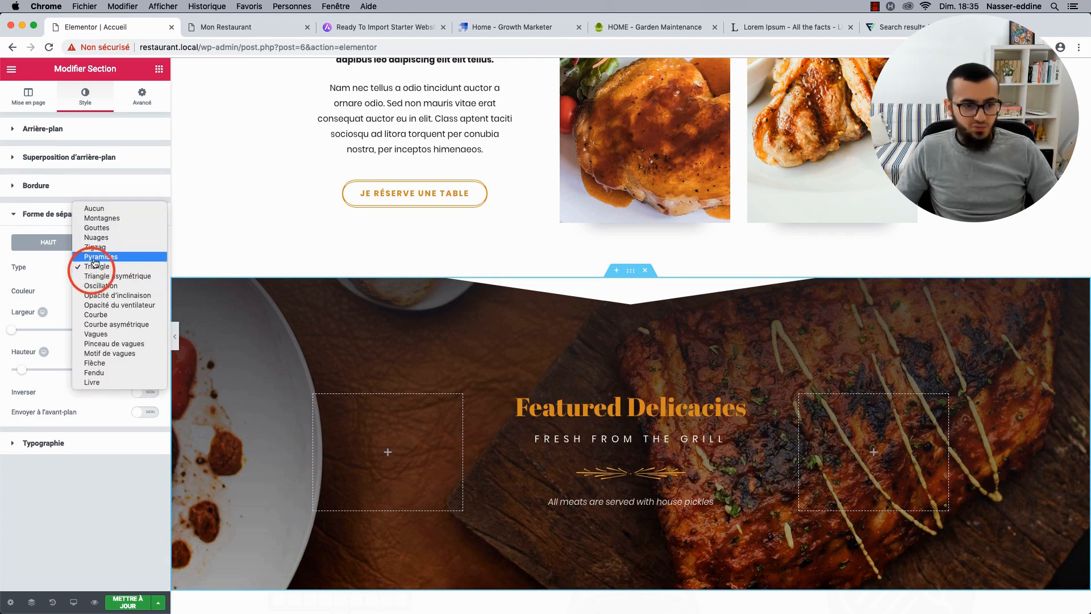
click(95, 270)
click(96, 266)
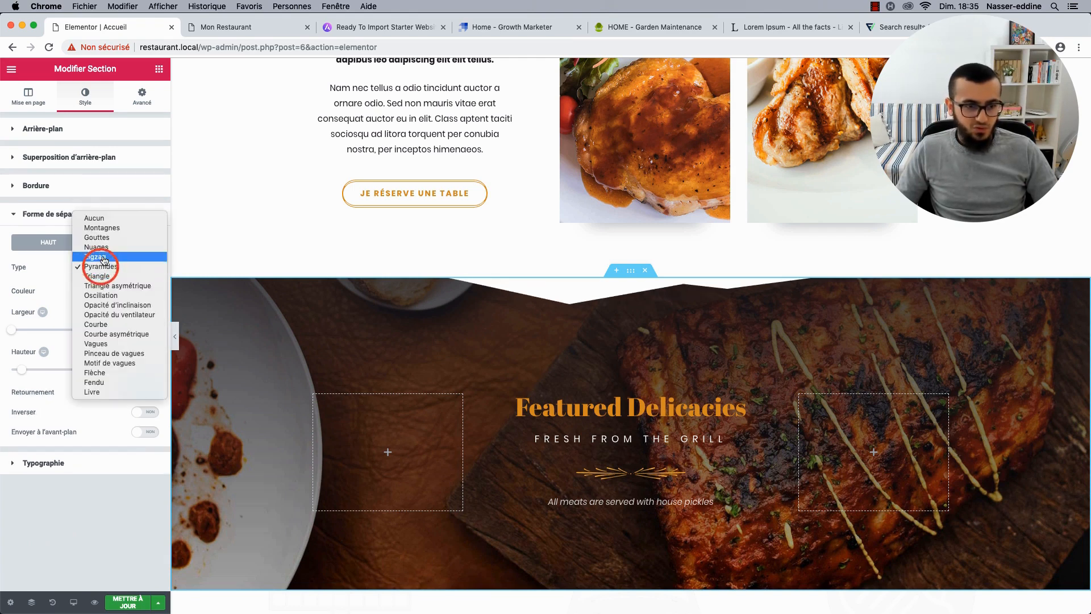
click(105, 253)
click(107, 266)
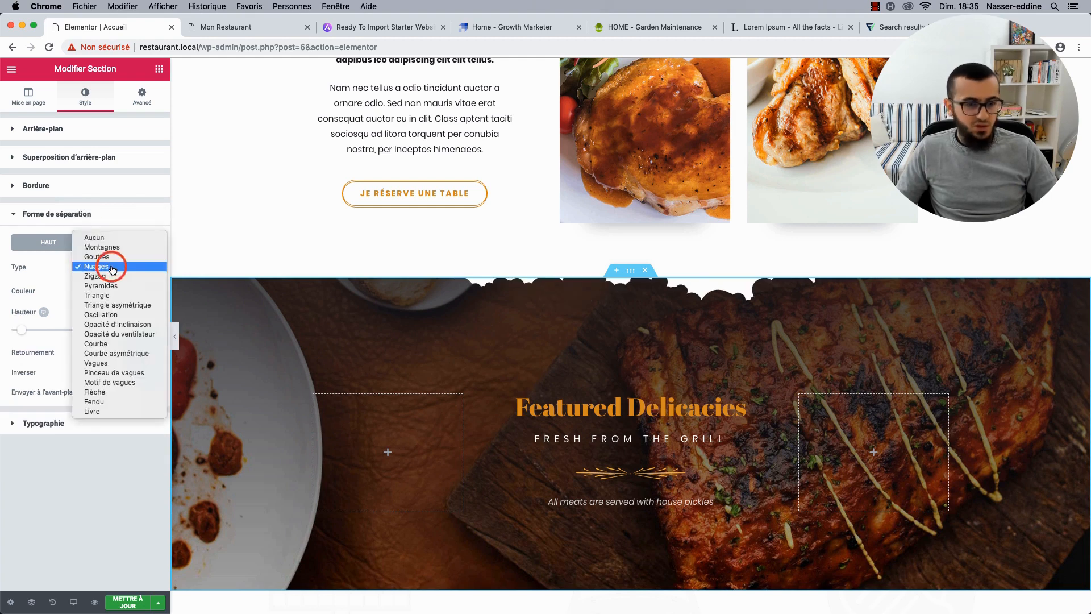
click(110, 248)
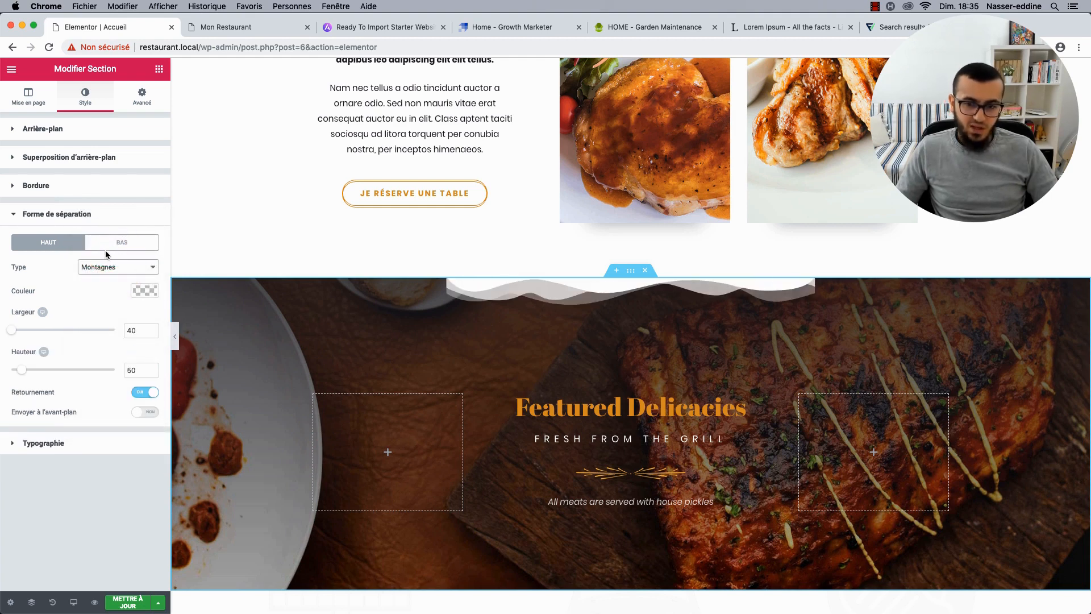
Compare Pyramides and Triangle, then return to Montagnes and widen it across the section.
click(119, 267)
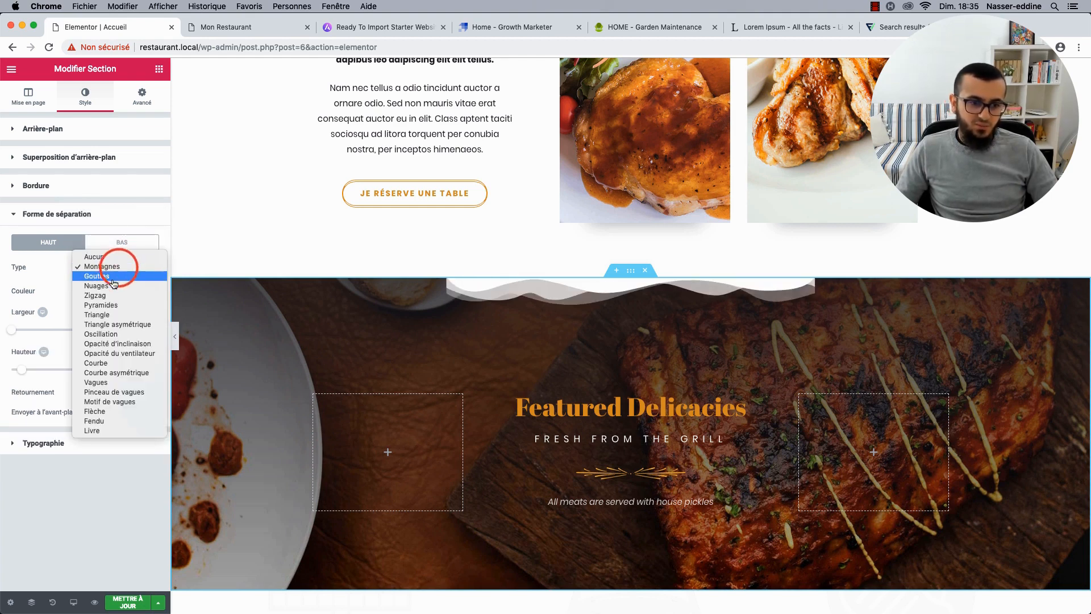
click(110, 305)
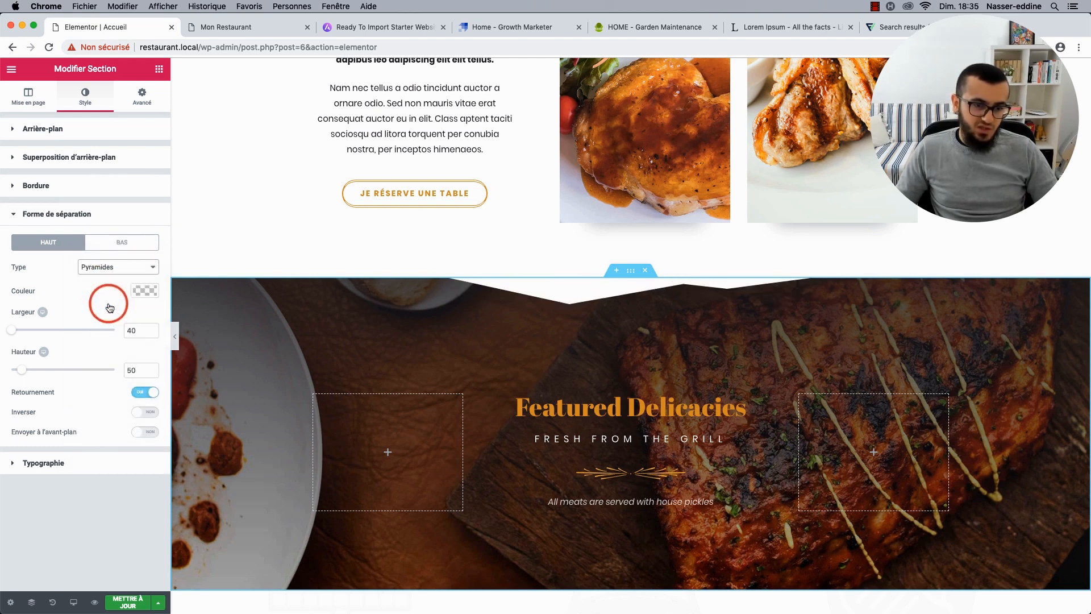
click(108, 270)
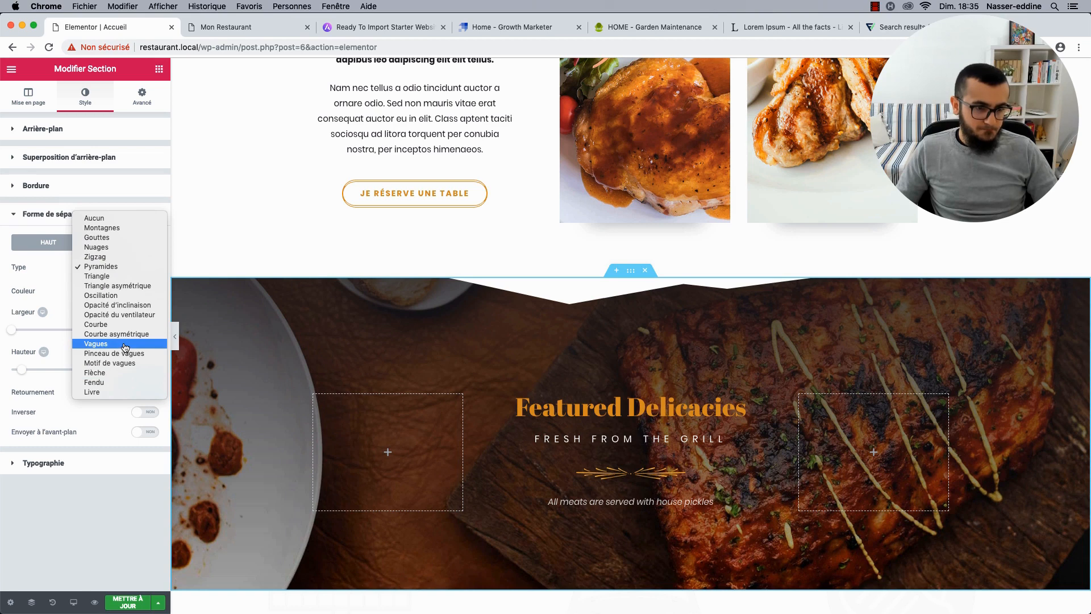
click(122, 278)
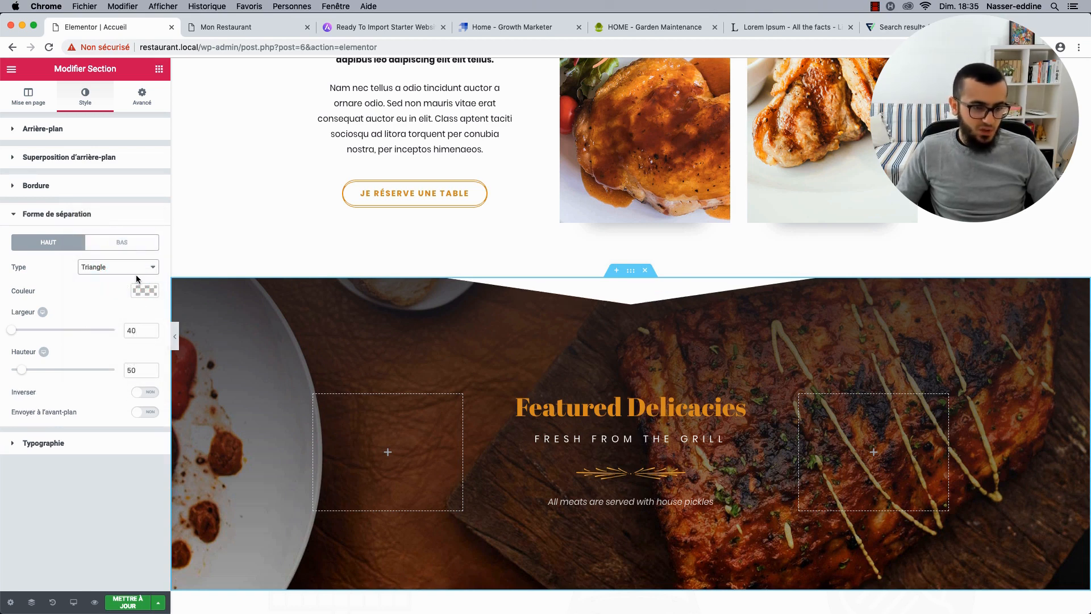
click(111, 271)
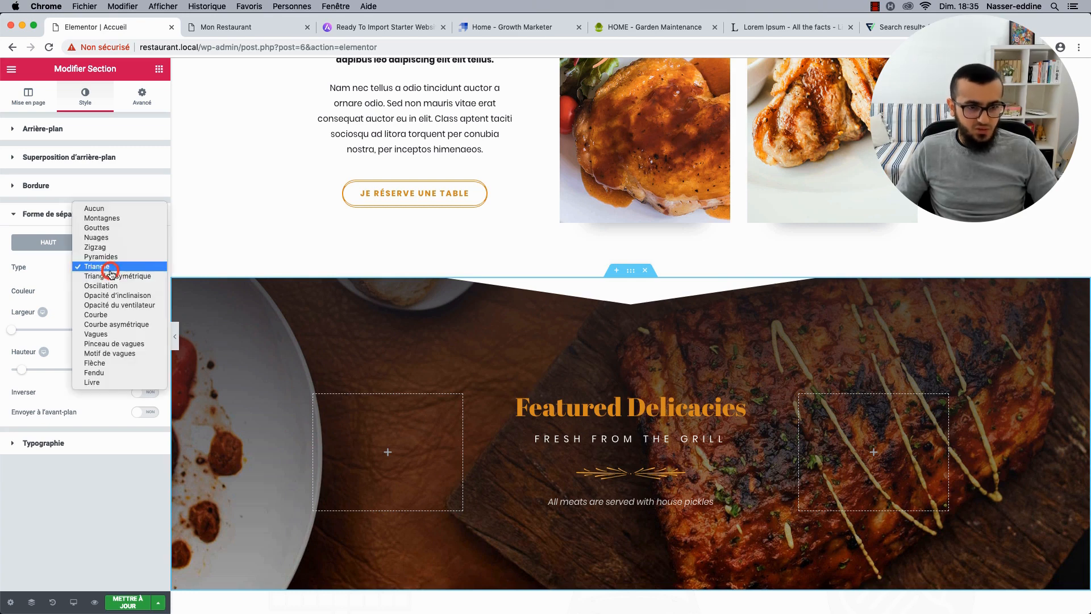
click(104, 221)
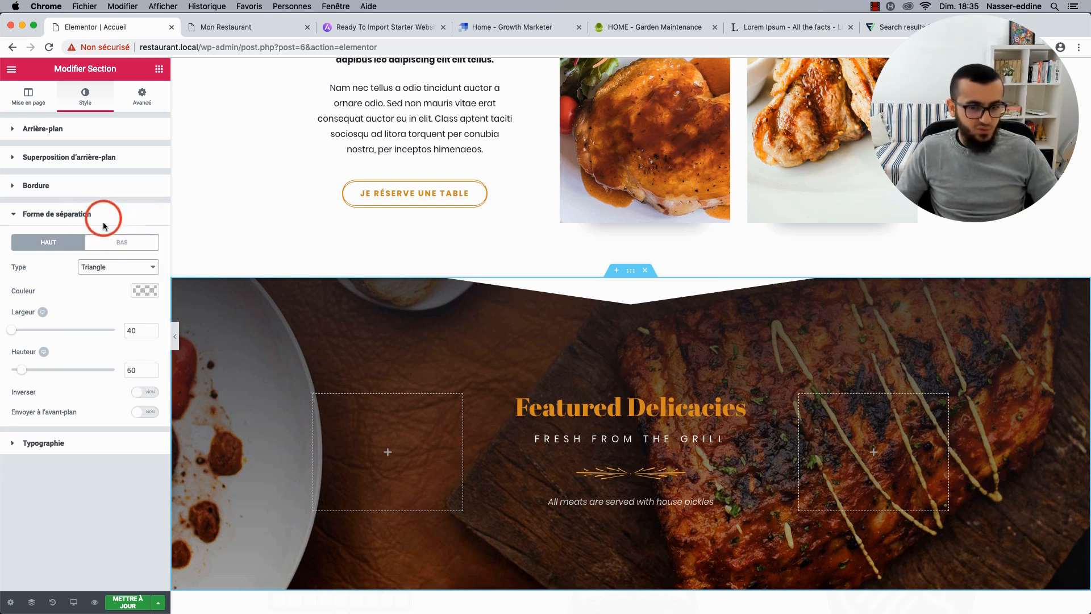
drag(15, 331, 48, 333)
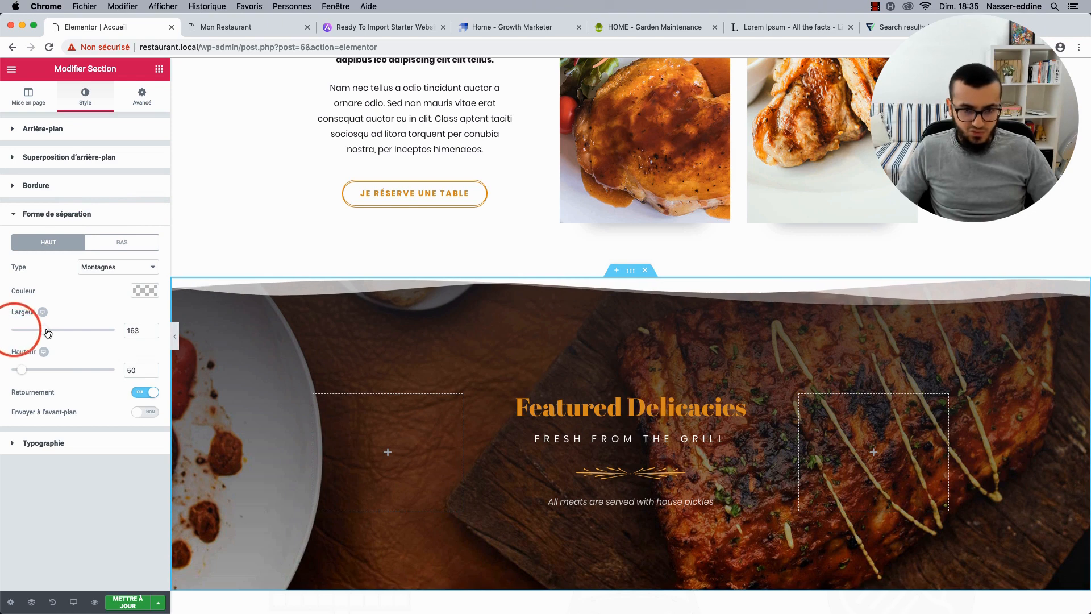
click(172, 336)
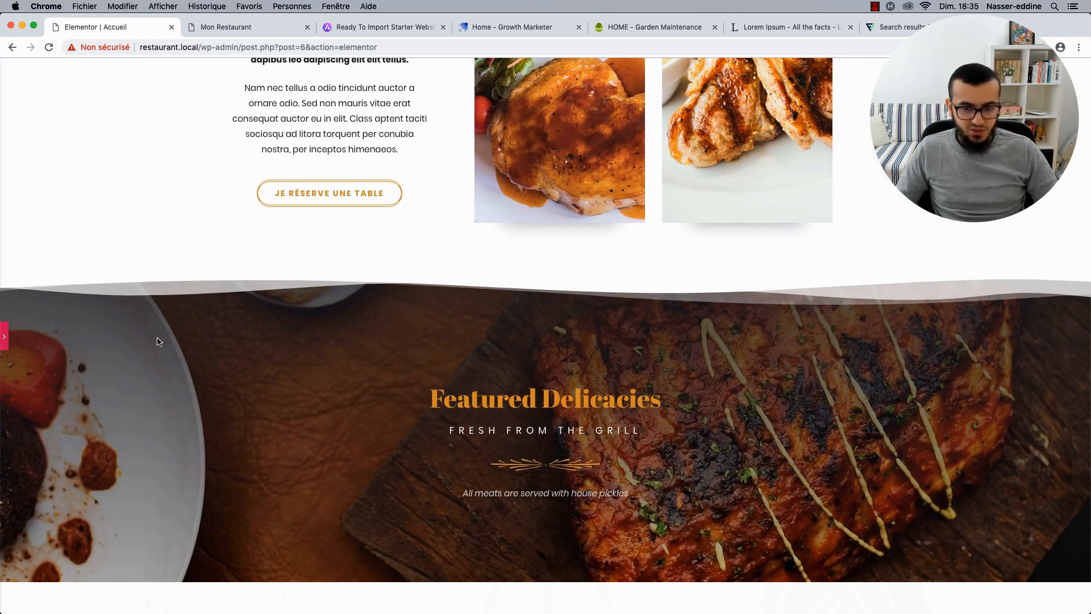
click(6, 344)
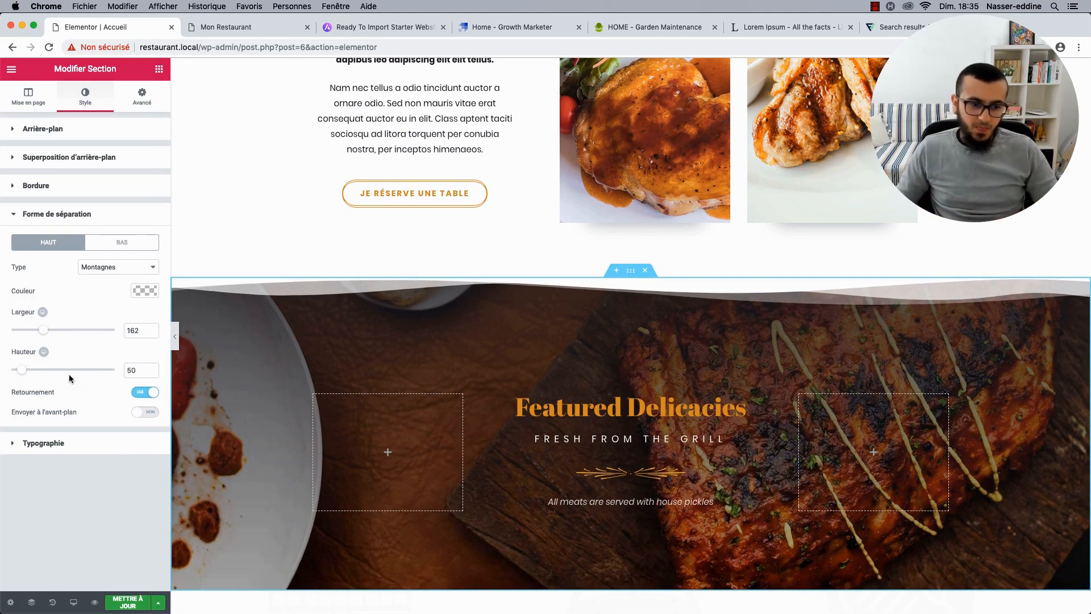
Set the divider Largeur to 40, switch the shape back to Triangle, and preview at tablet width.
double_click(138, 334)
text(40)
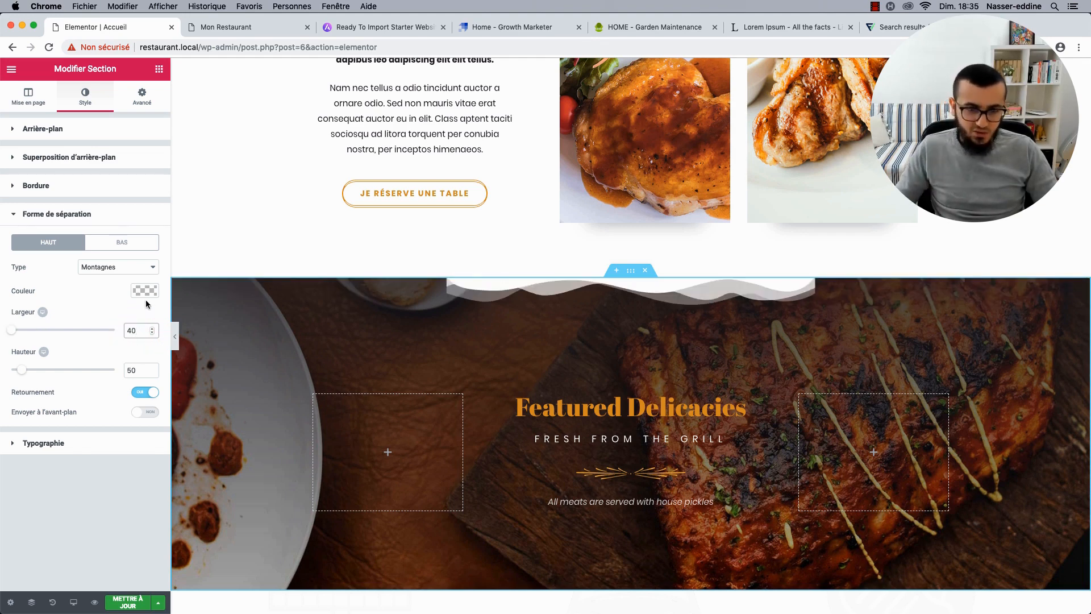
click(117, 267)
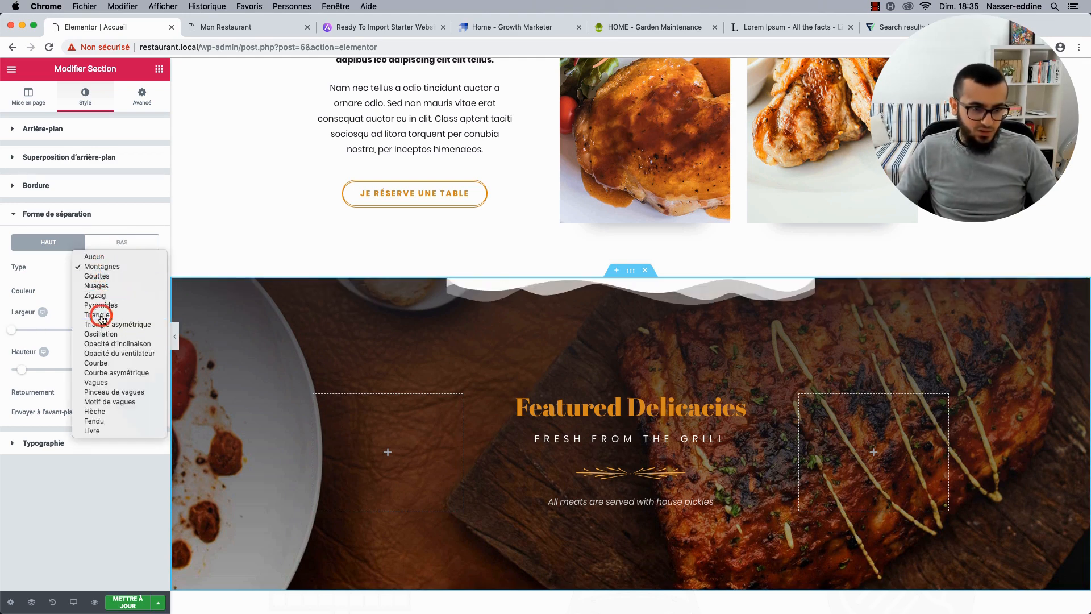
click(103, 316)
click(42, 312)
click(56, 313)
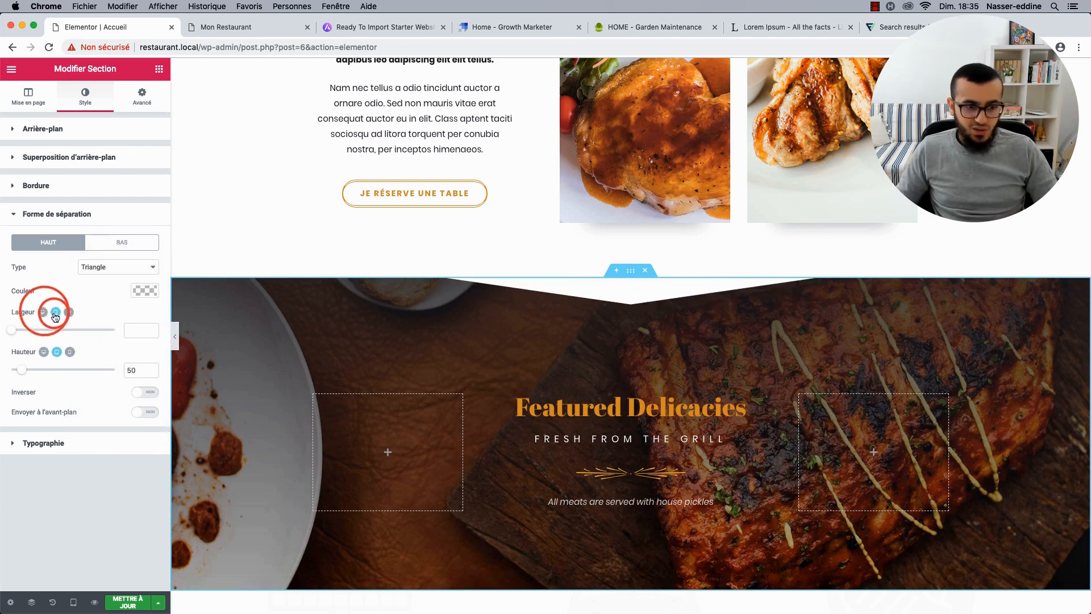
Give the triangle divider a Largeur of 50 on mobile, then return to desktop view.
click(70, 314)
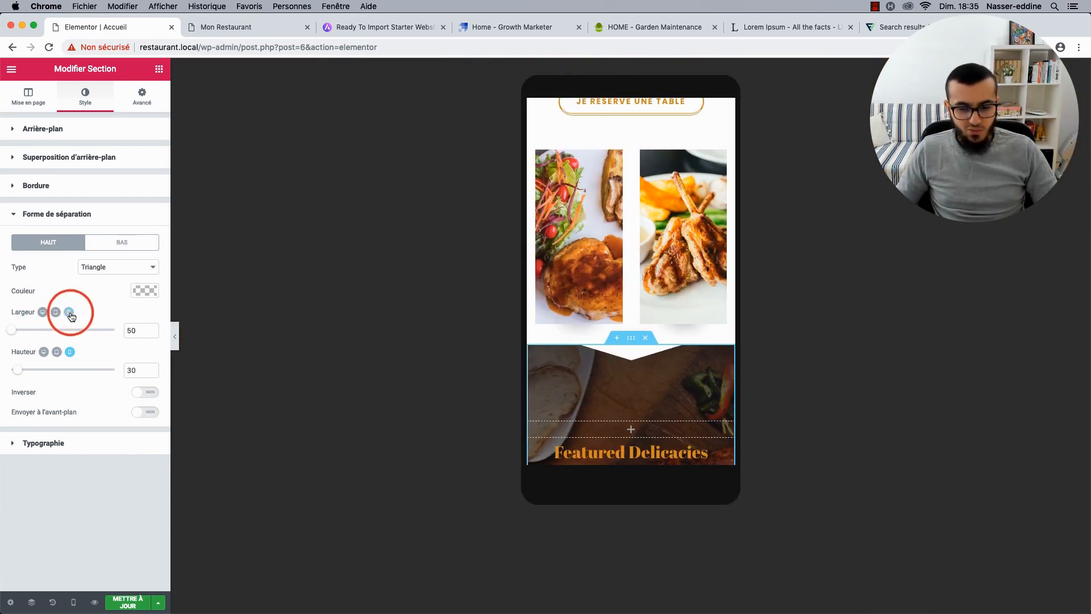
click(178, 338)
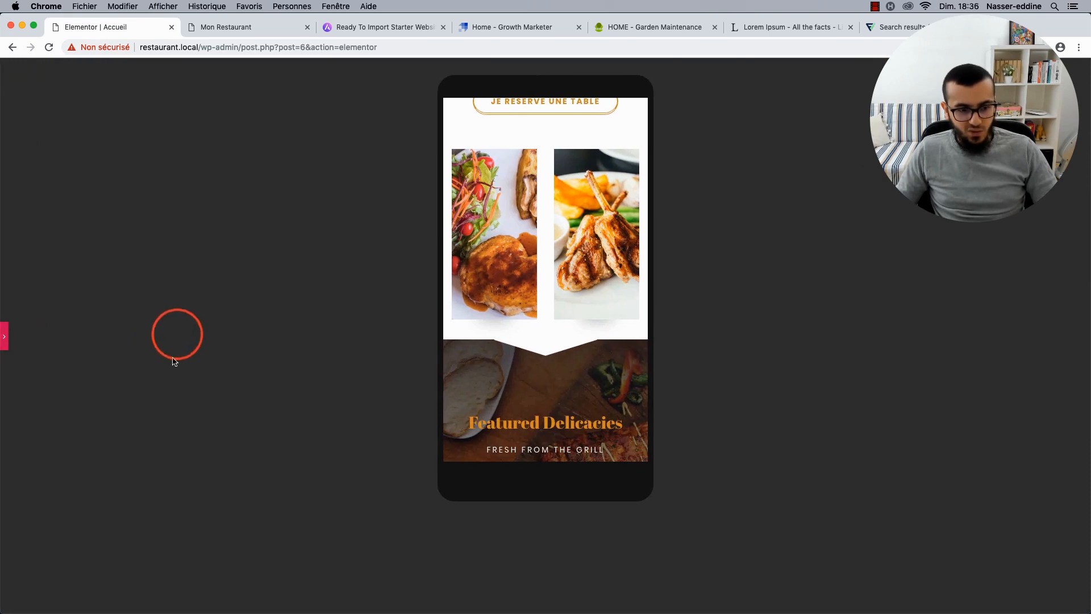
click(9, 335)
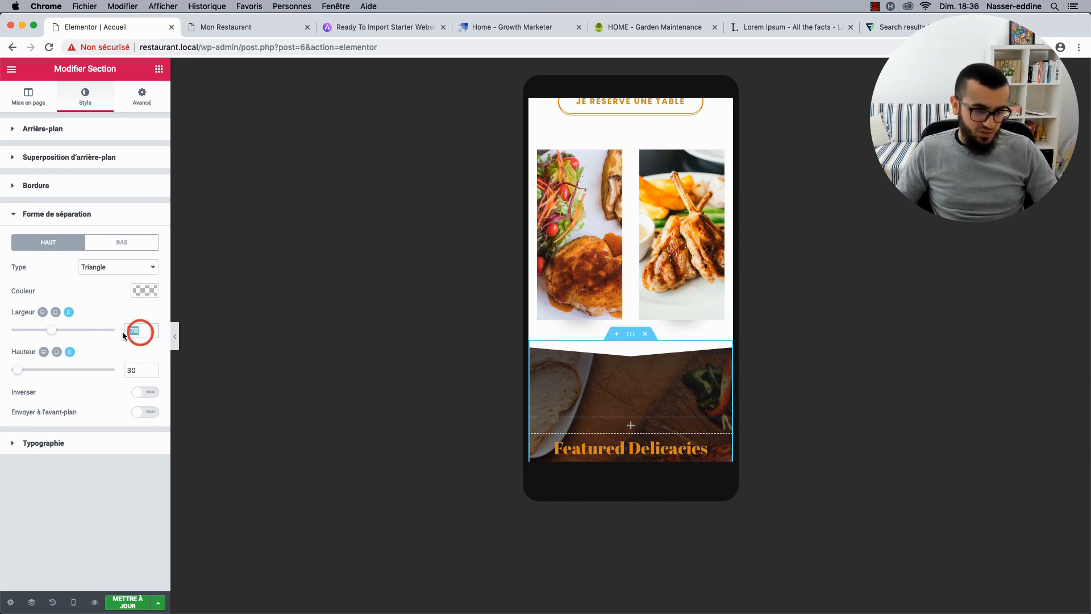
text(50)
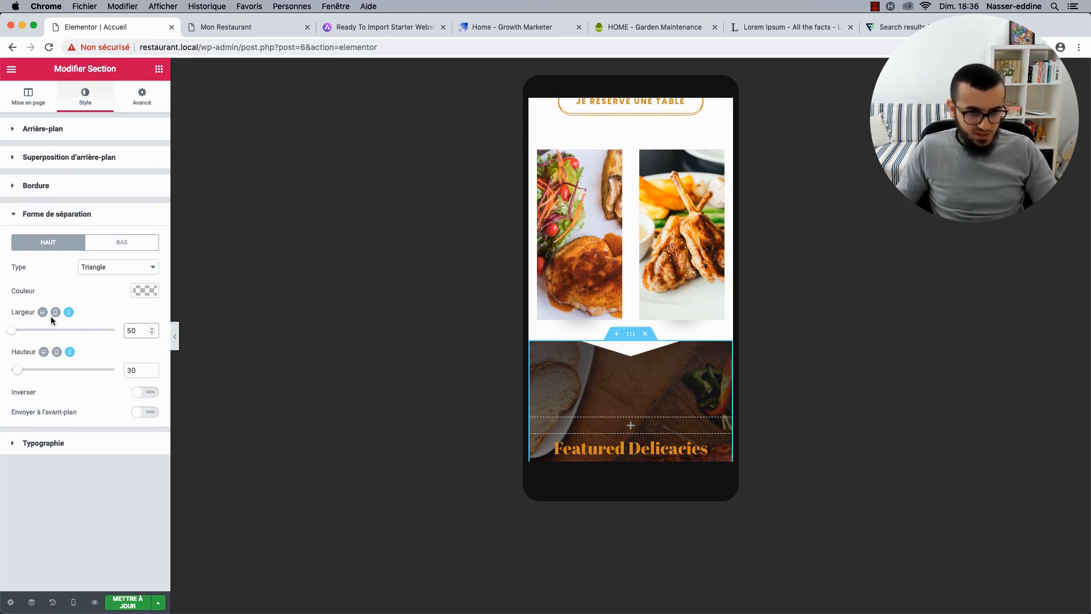
click(54, 313)
click(42, 312)
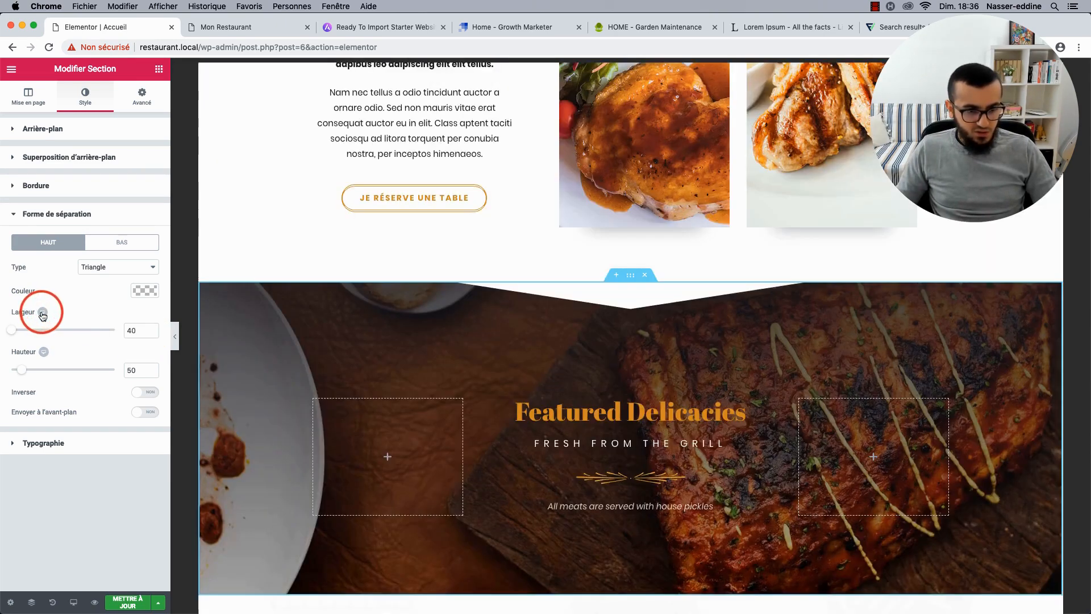
Scroll the preview down to the dish menu grid below Featured Delicacies.
scroll(529, 409, down, 3)
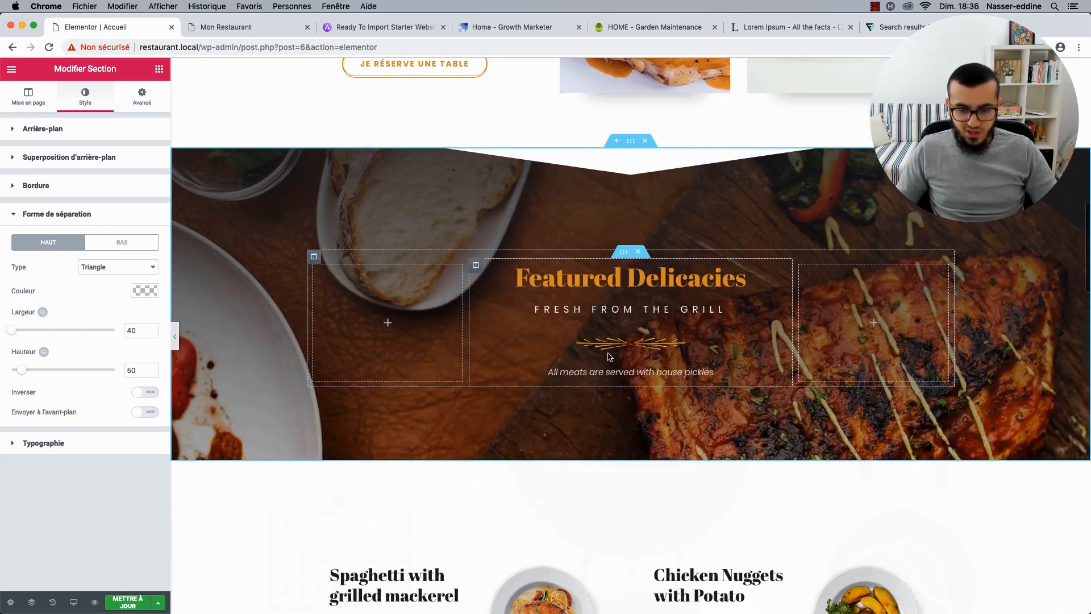
scroll(526, 408, down, 8)
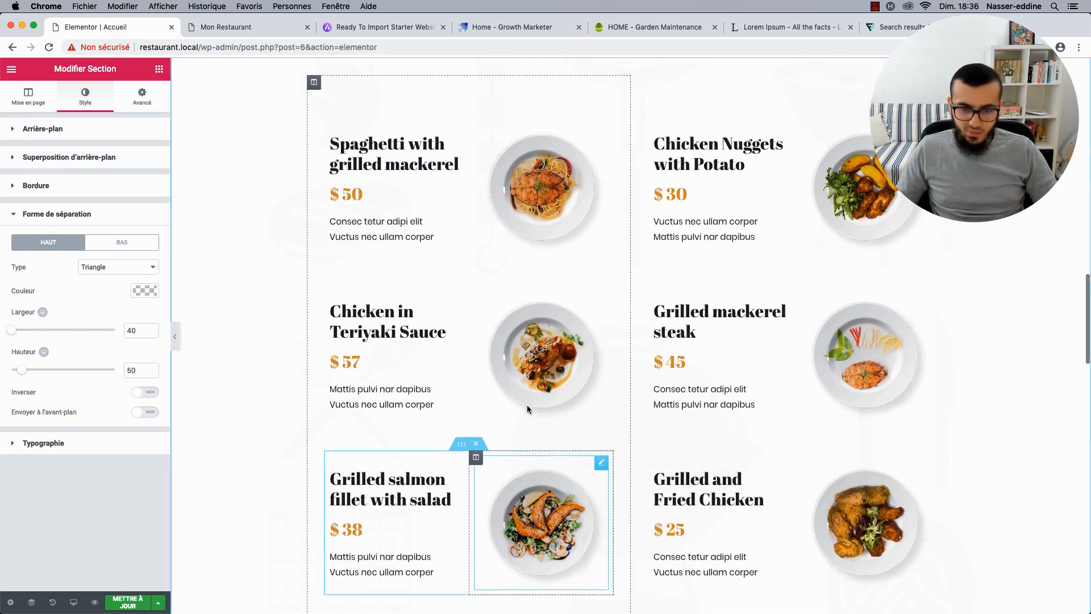
scroll(625, 148, up, 1)
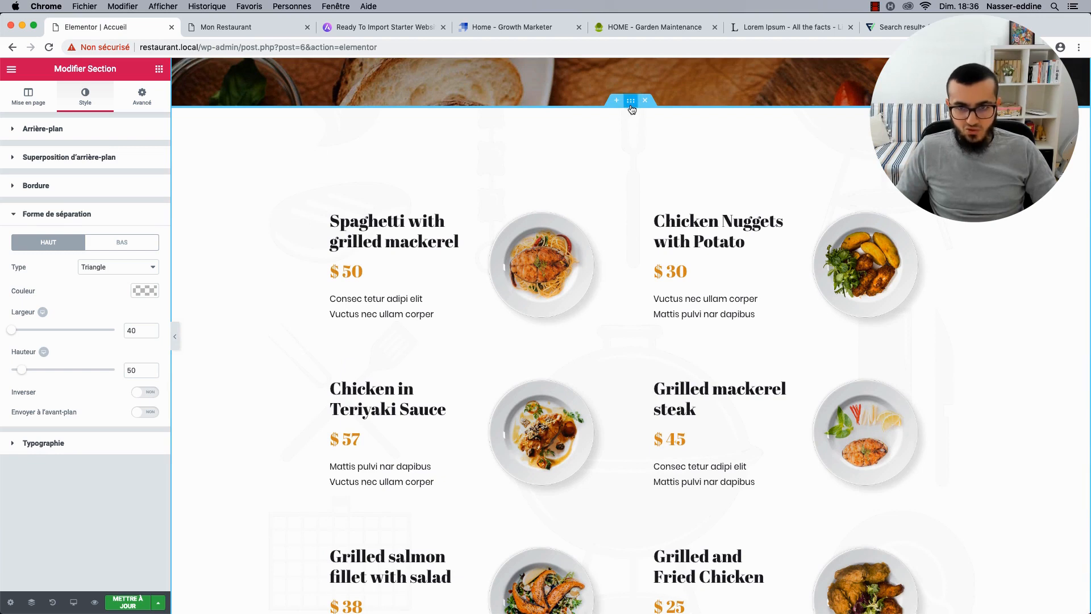
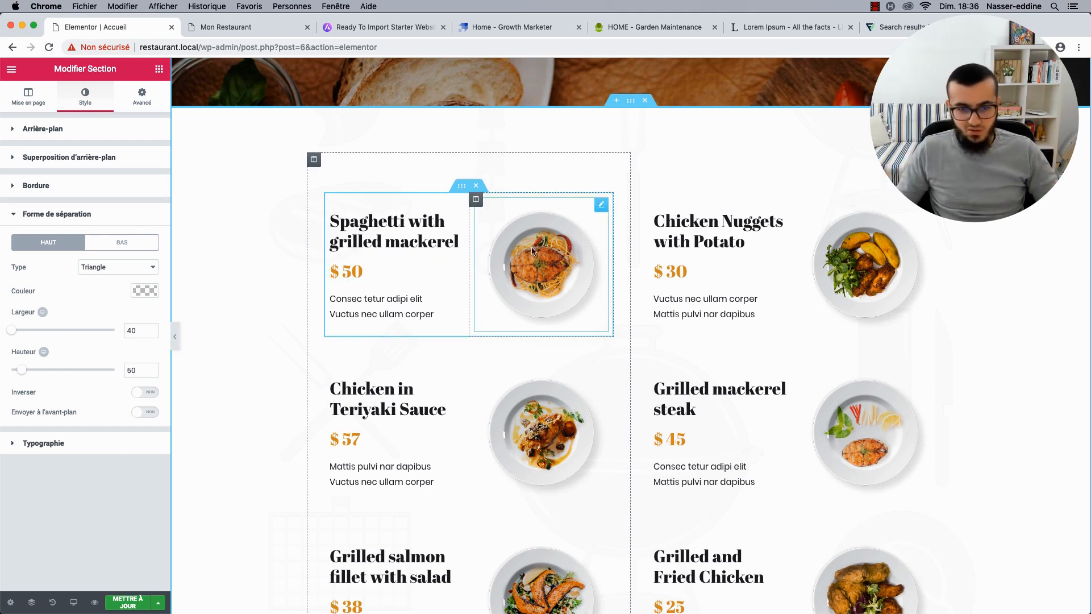
Delete the image column beside the Spaghetti menu item.
click(599, 206)
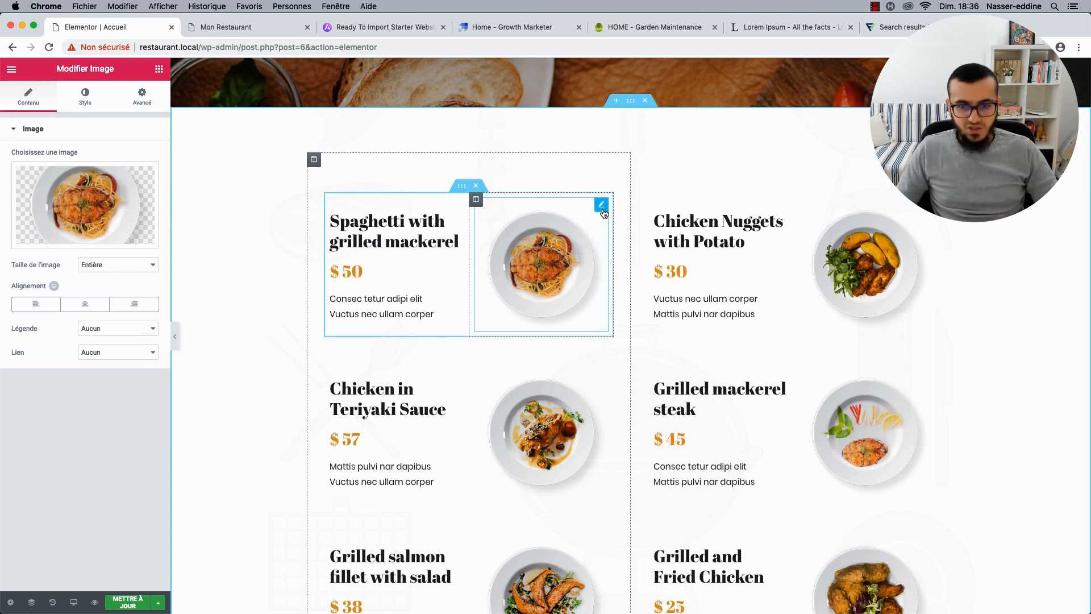
mouse_move(87, 196)
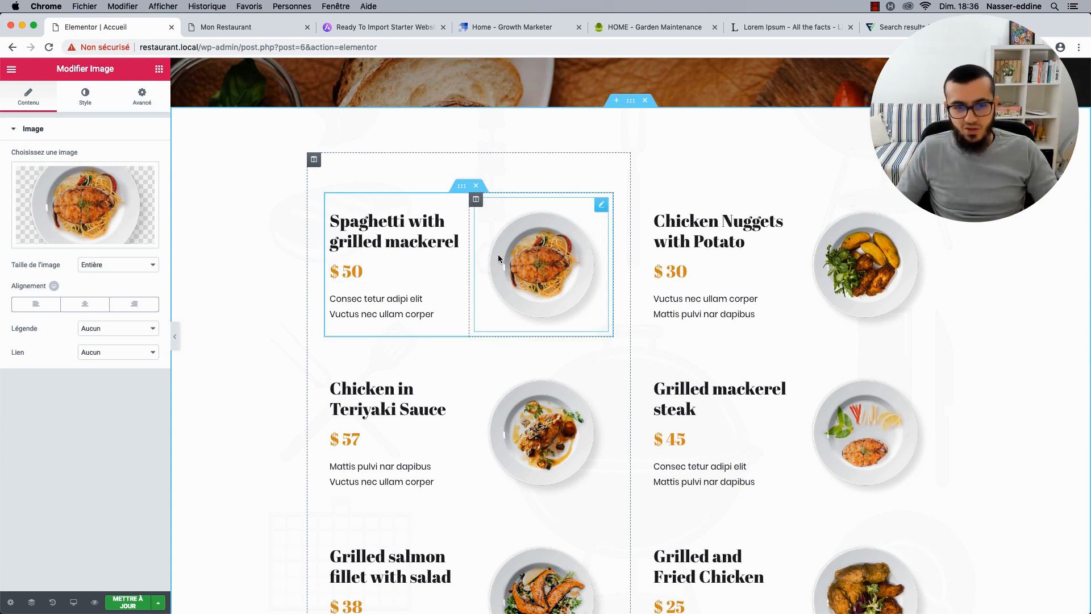
right_click(476, 199)
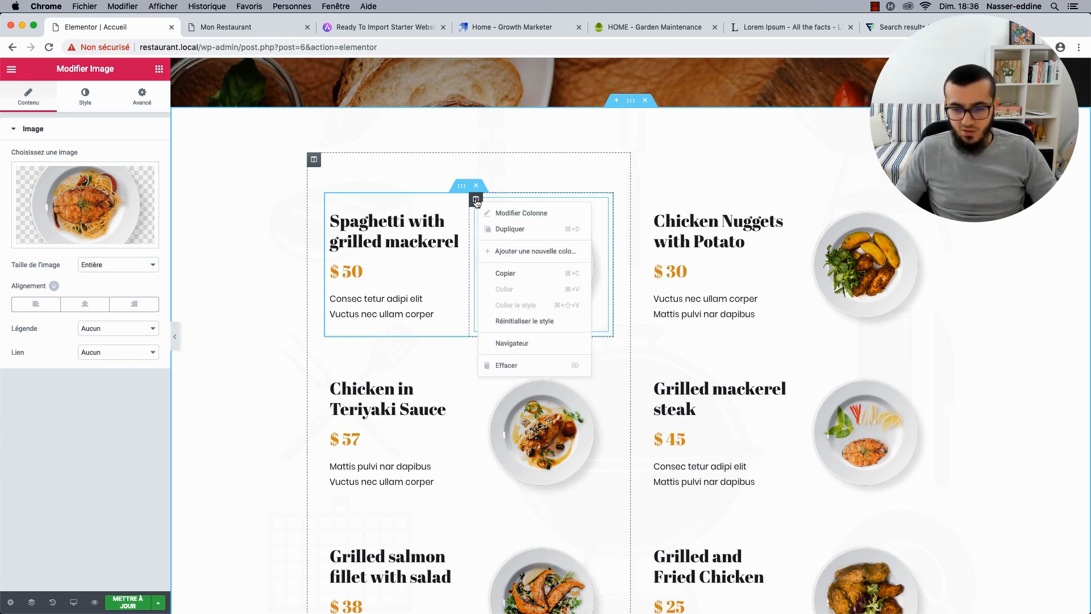
click(496, 365)
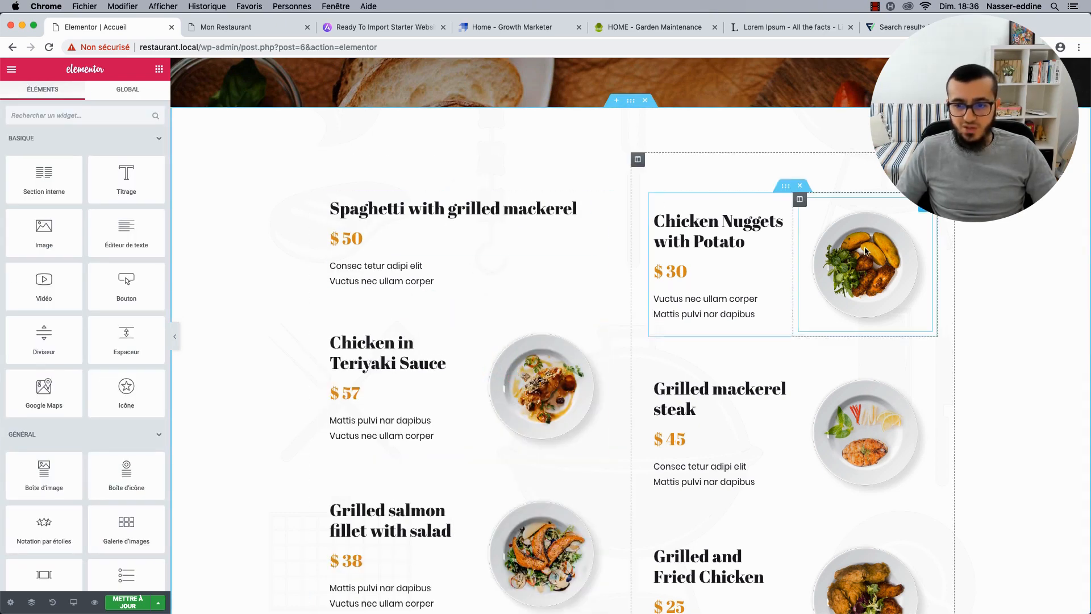
Delete the Chicken Nuggets dish image and its emptied column, then collapse the editing panel.
right_click(802, 201)
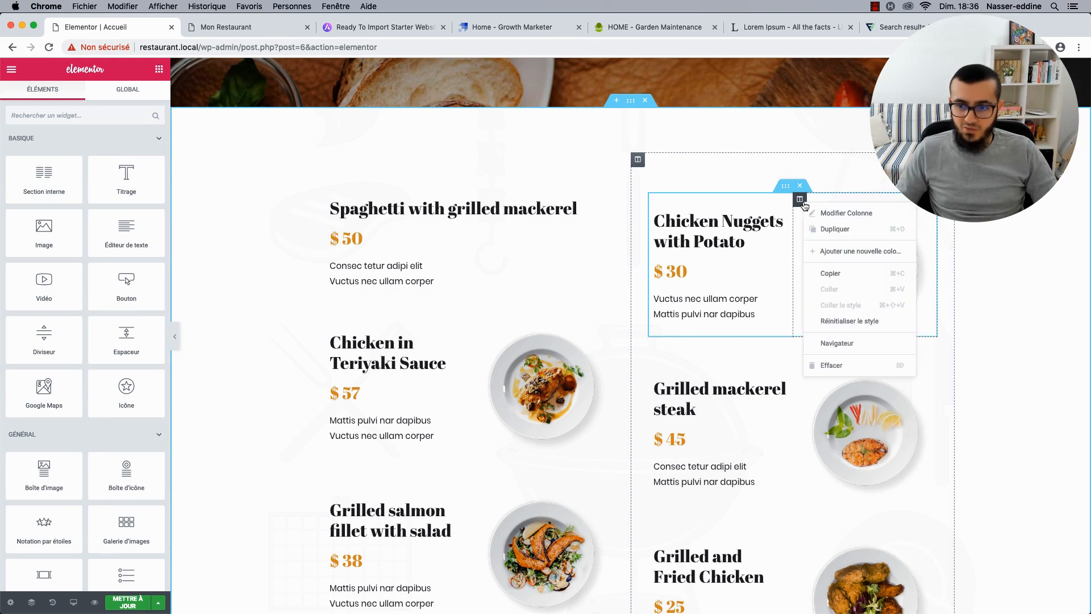
click(800, 199)
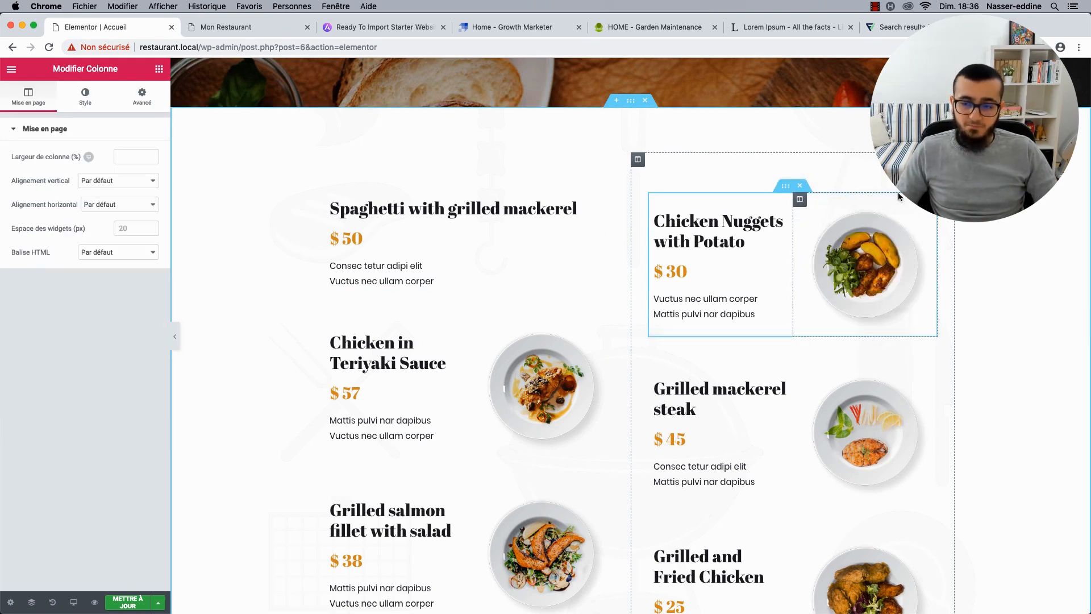
click(921, 213)
right_click(921, 213)
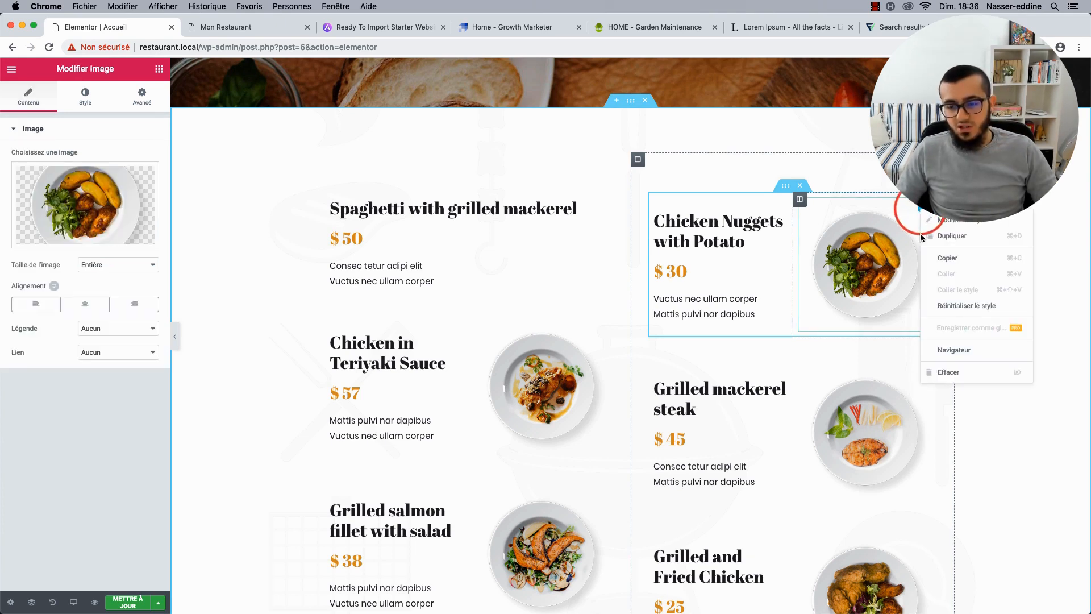
click(932, 371)
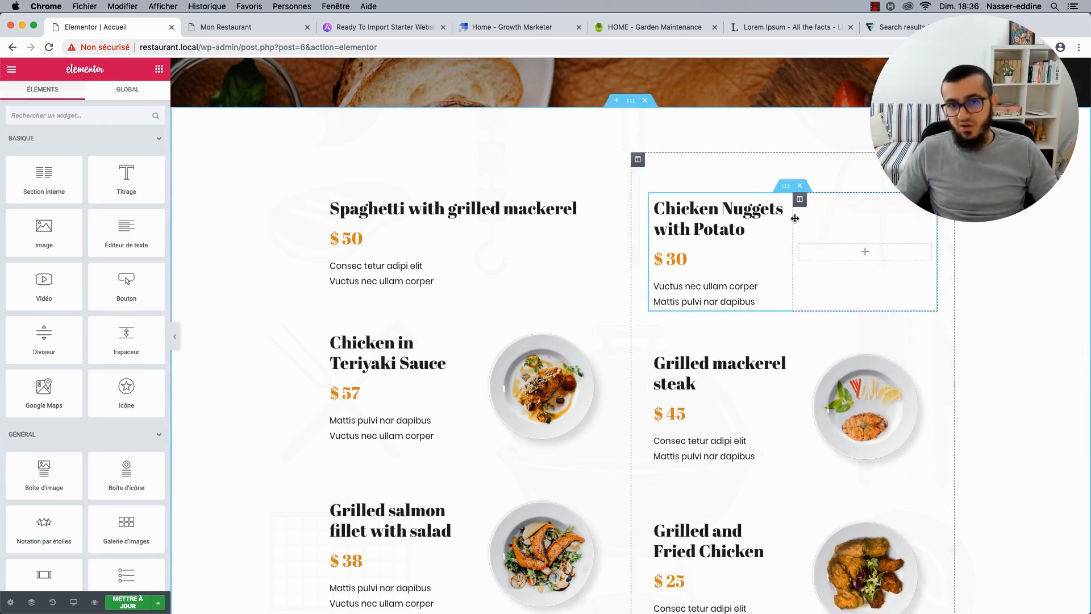
right_click(800, 205)
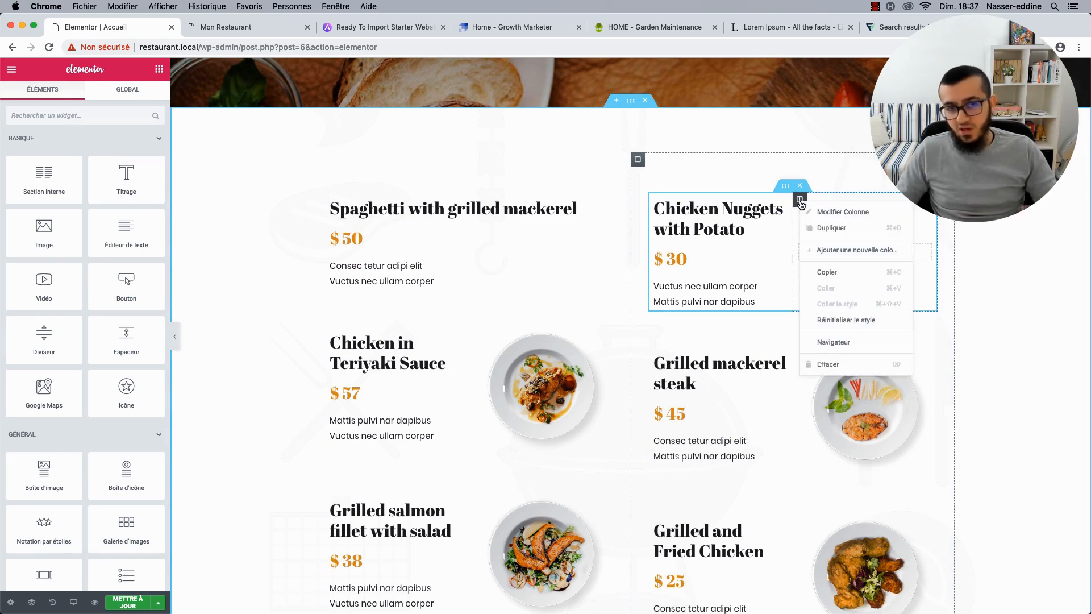
click(807, 365)
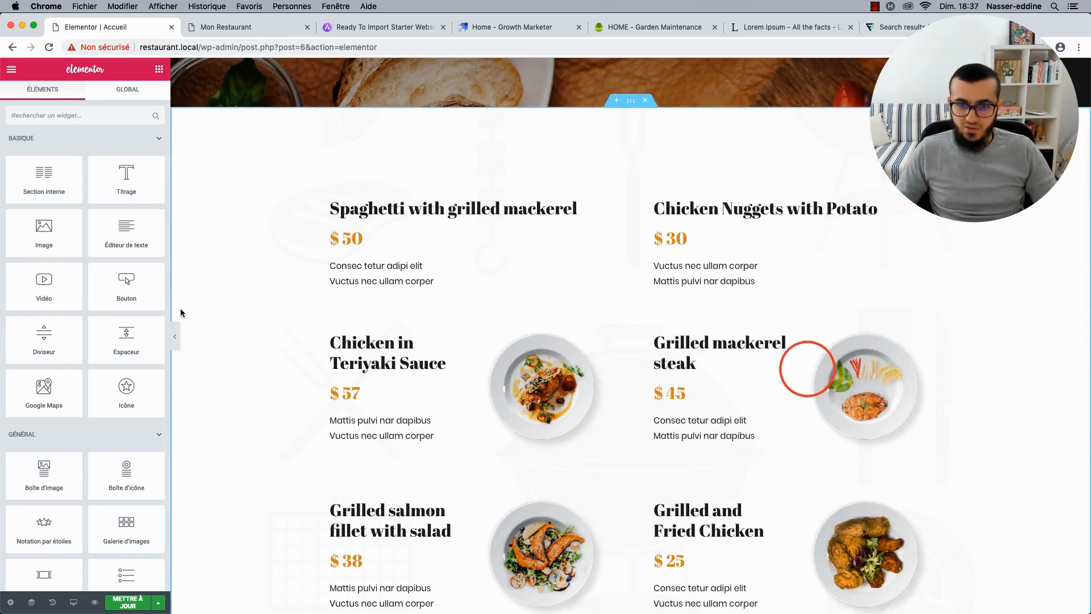
click(177, 336)
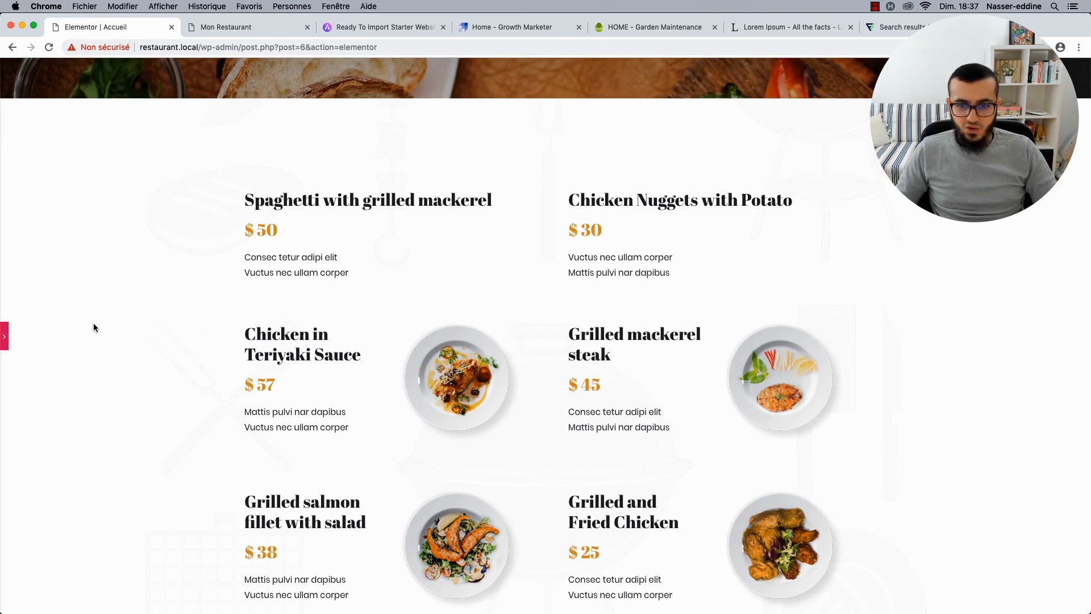
Show the Elementor panel again and undo the image and column deletions with Cmd+Z.
click(5, 338)
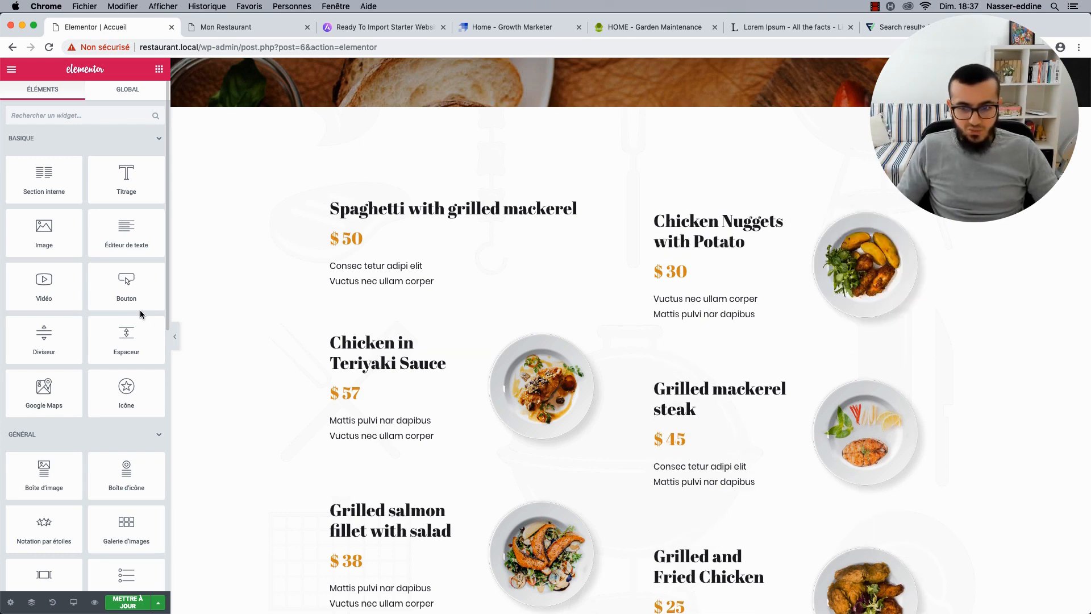
key(super+z)
key(super+z)
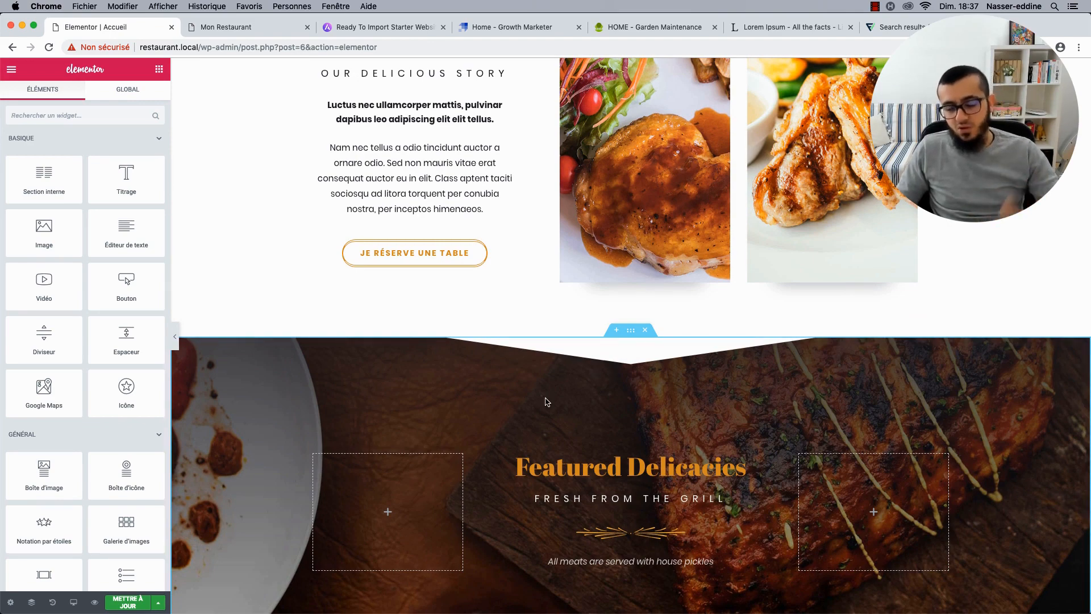
Review the homepage down to the Let's Eat section and save it with METTRE À JOUR.
scroll(568, 369, down, 10)
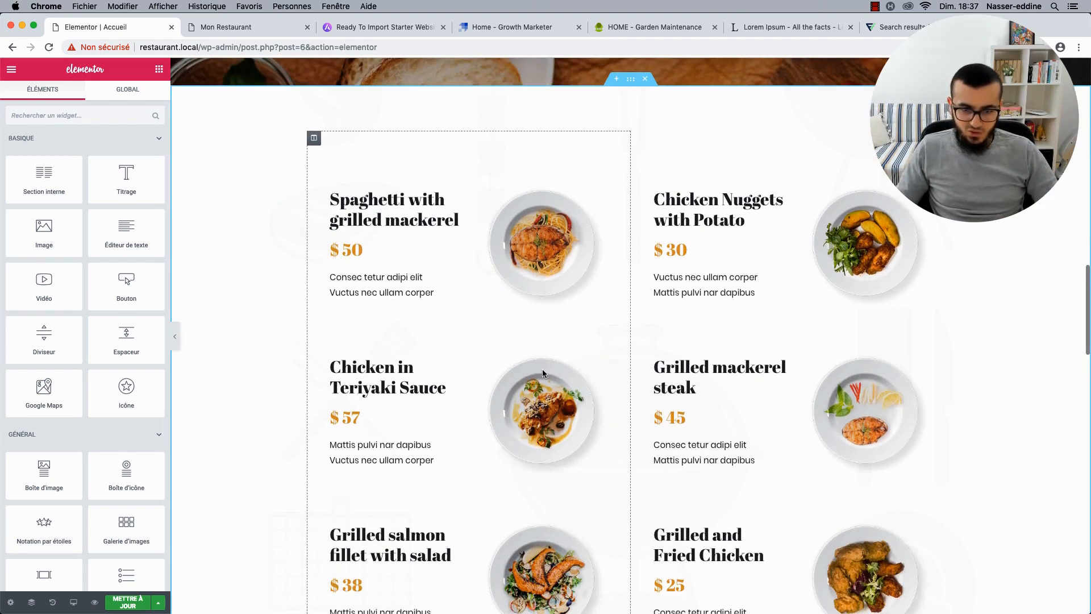
scroll(443, 352, down, 3)
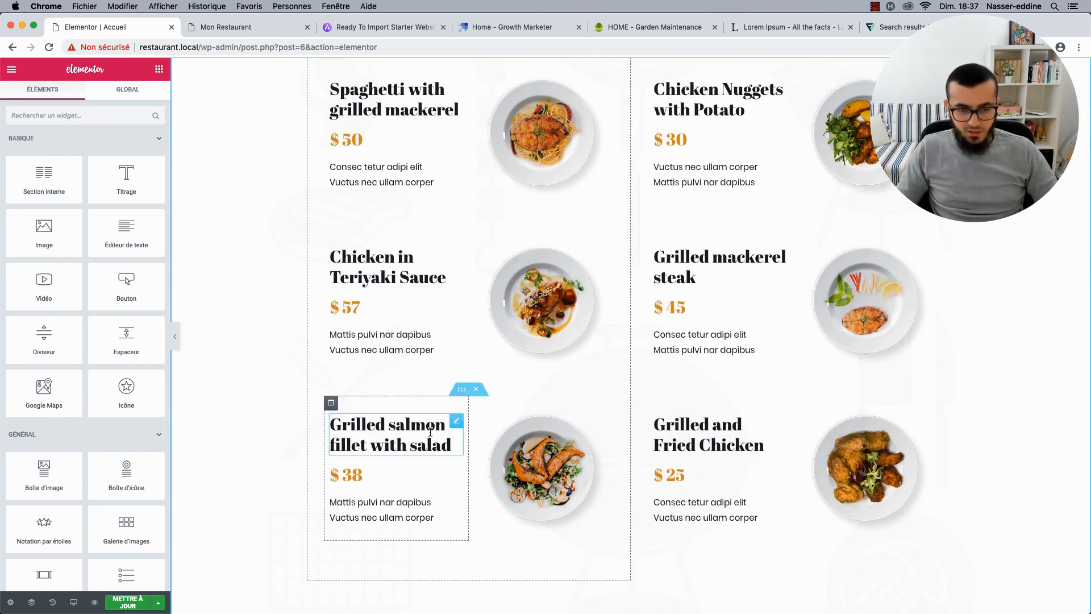
scroll(545, 388, down, 8)
scroll(545, 388, down, 7)
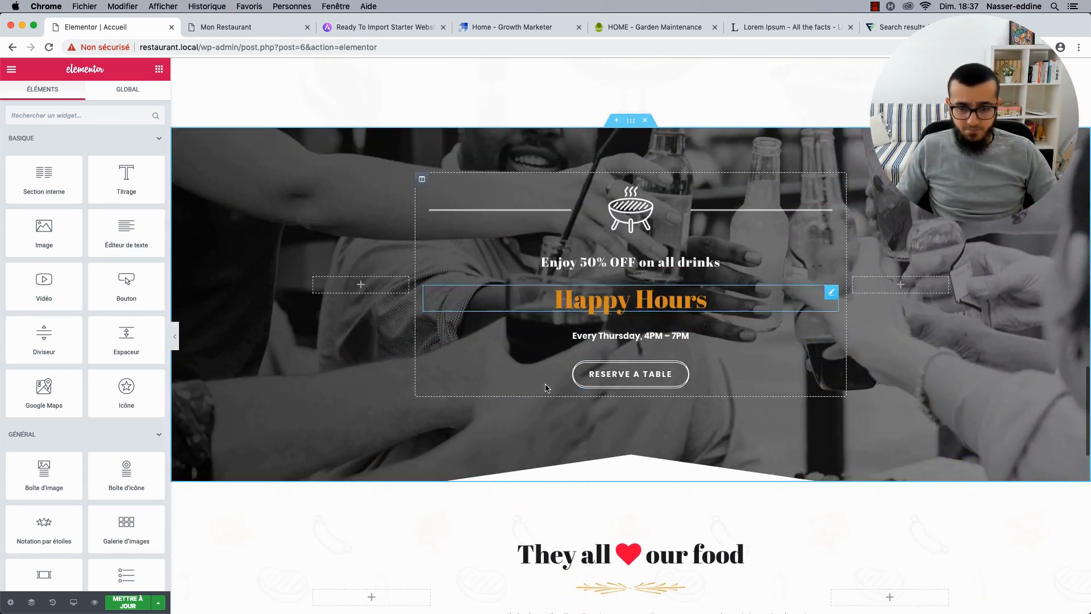
scroll(597, 273, down, 2)
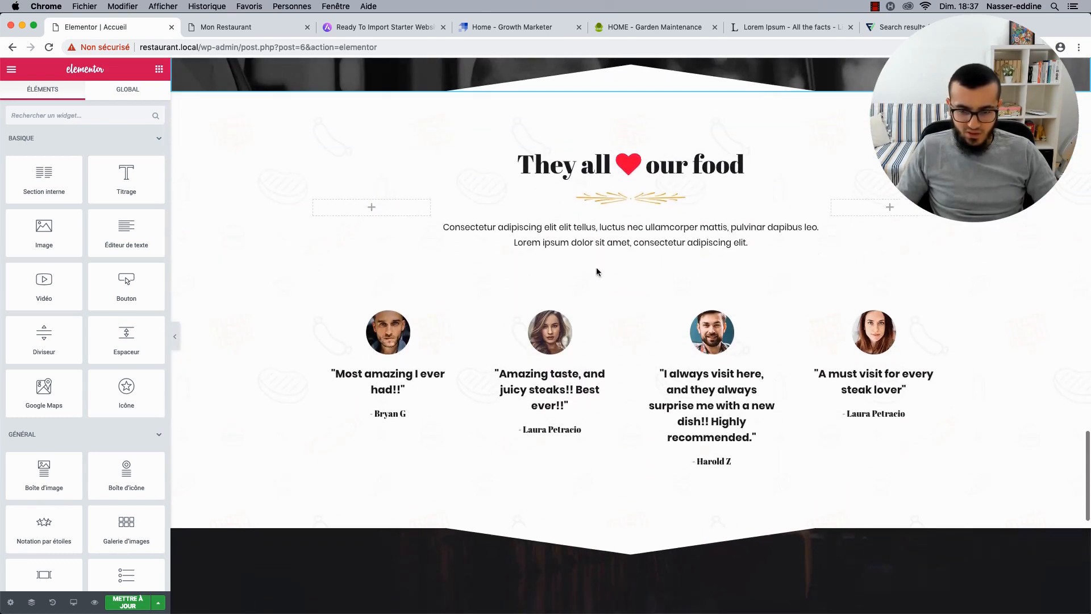
scroll(597, 278, down, 10)
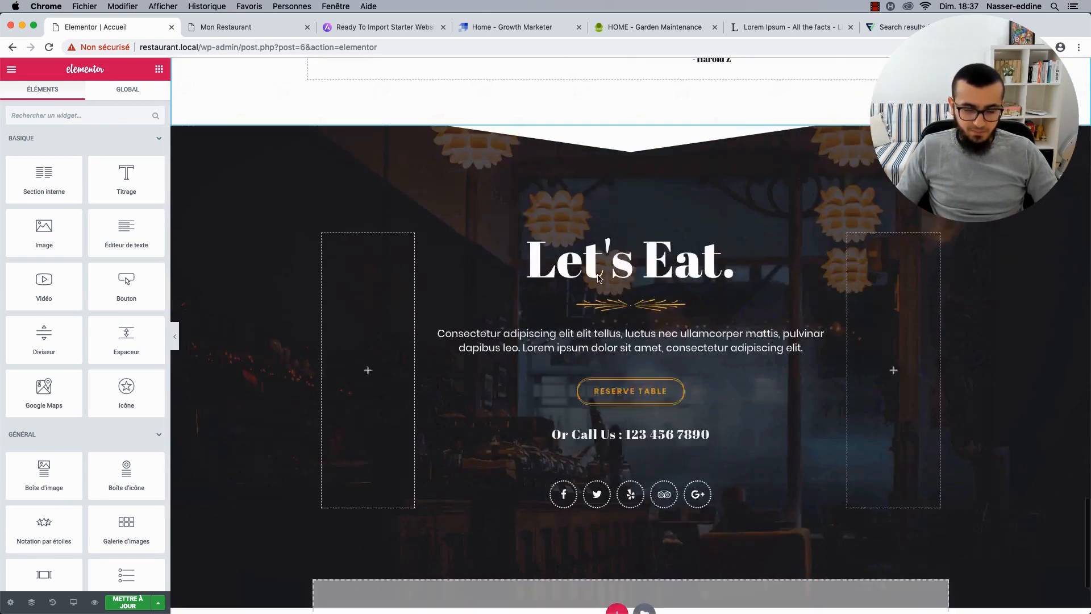
scroll(597, 275, up, 2)
scroll(597, 275, up, 1)
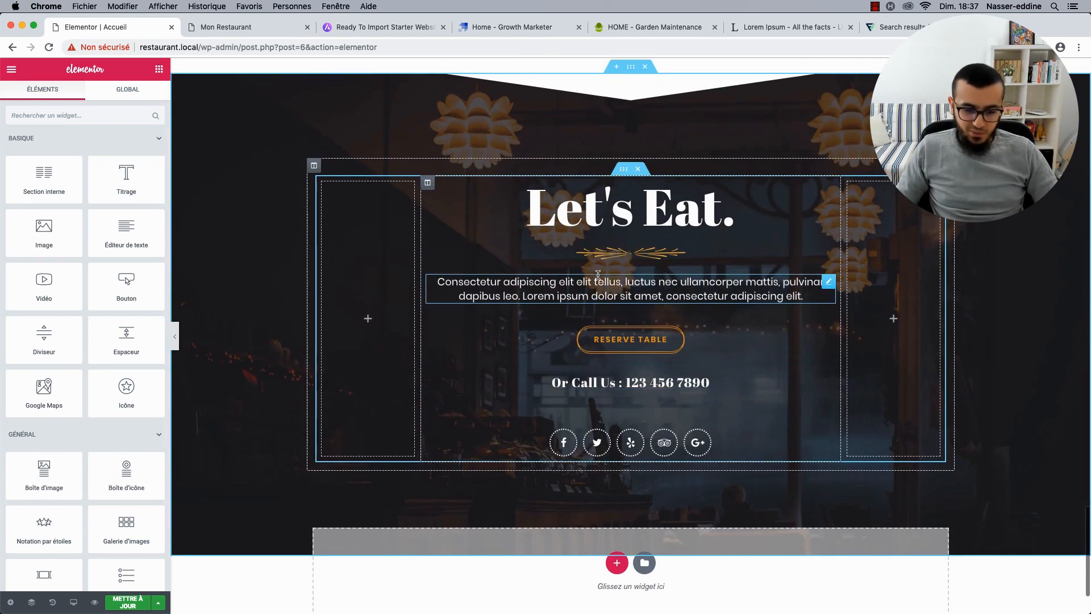
scroll(597, 275, down, 2)
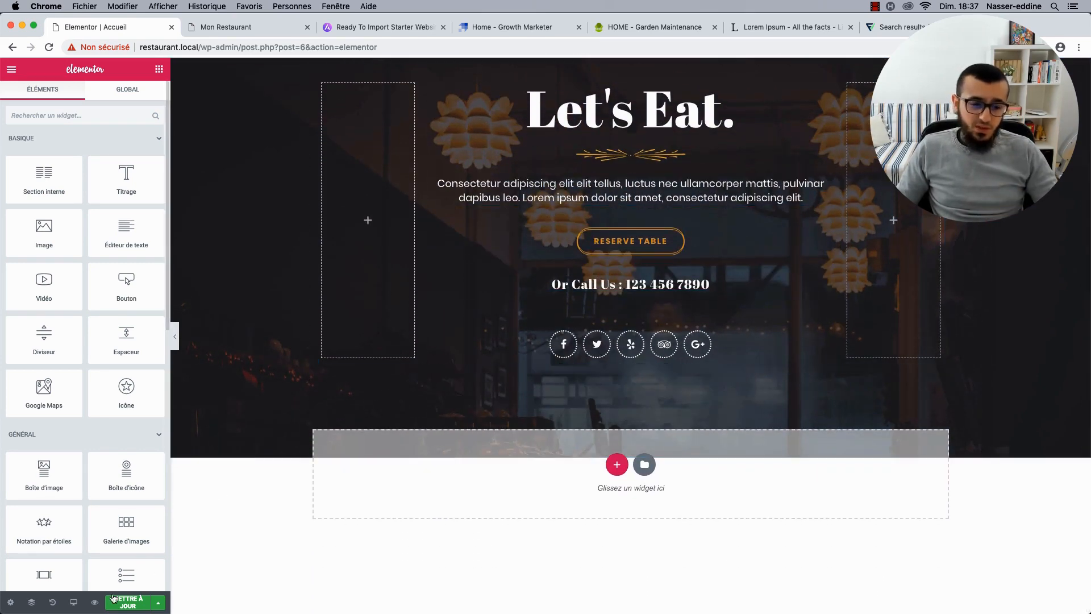
click(128, 606)
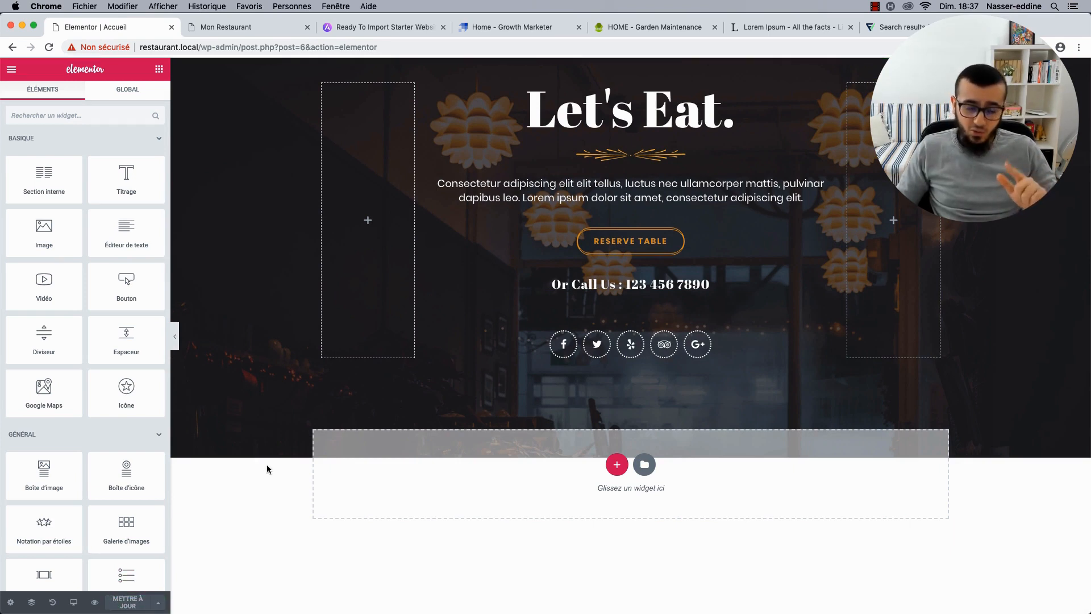
On the live Mon Restaurant site, go to Contact Us and choose Modifier la page.
click(233, 25)
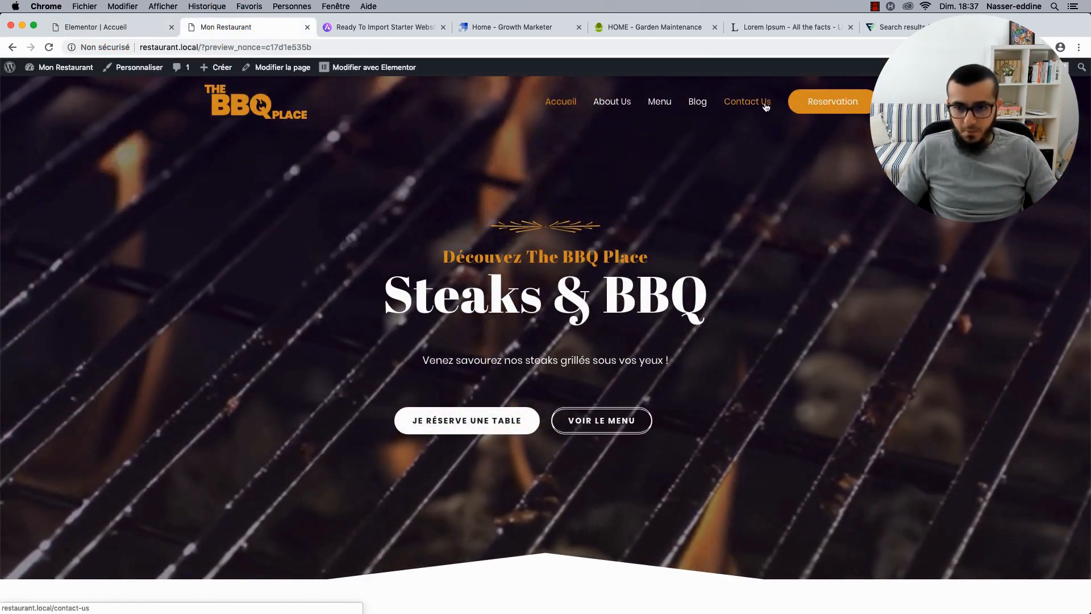
click(765, 105)
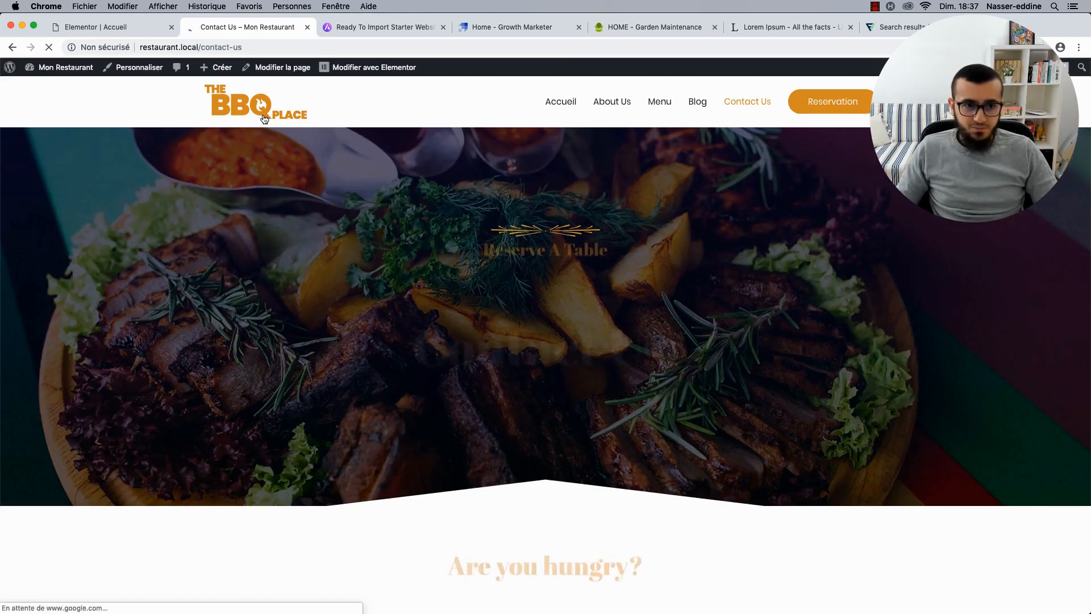
click(276, 71)
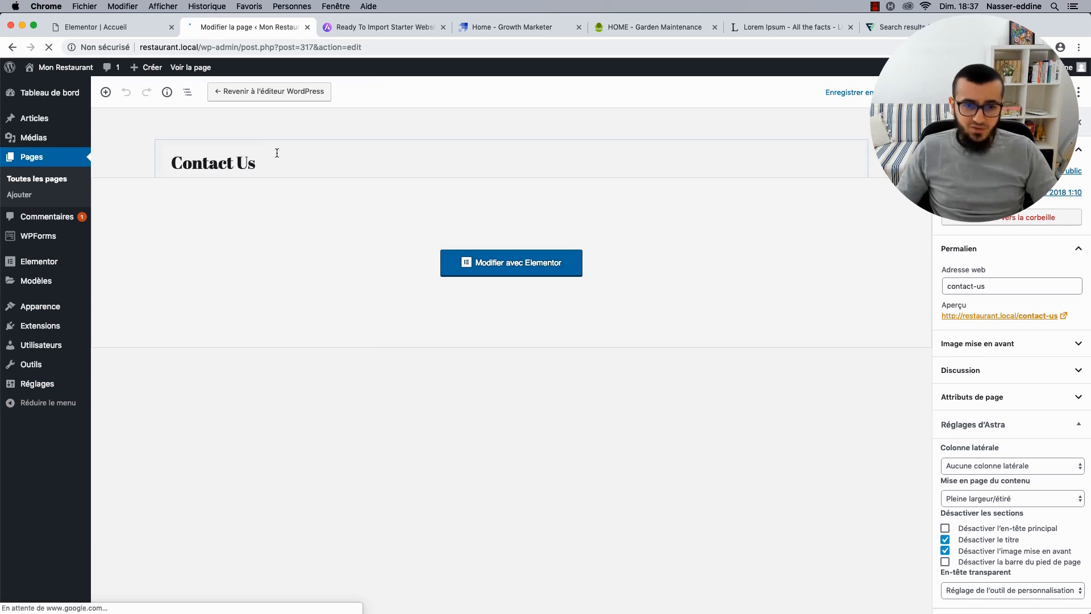
Retitle the page Contactez-nous, change its slug to contact, save, and launch Elementor.
click(265, 163)
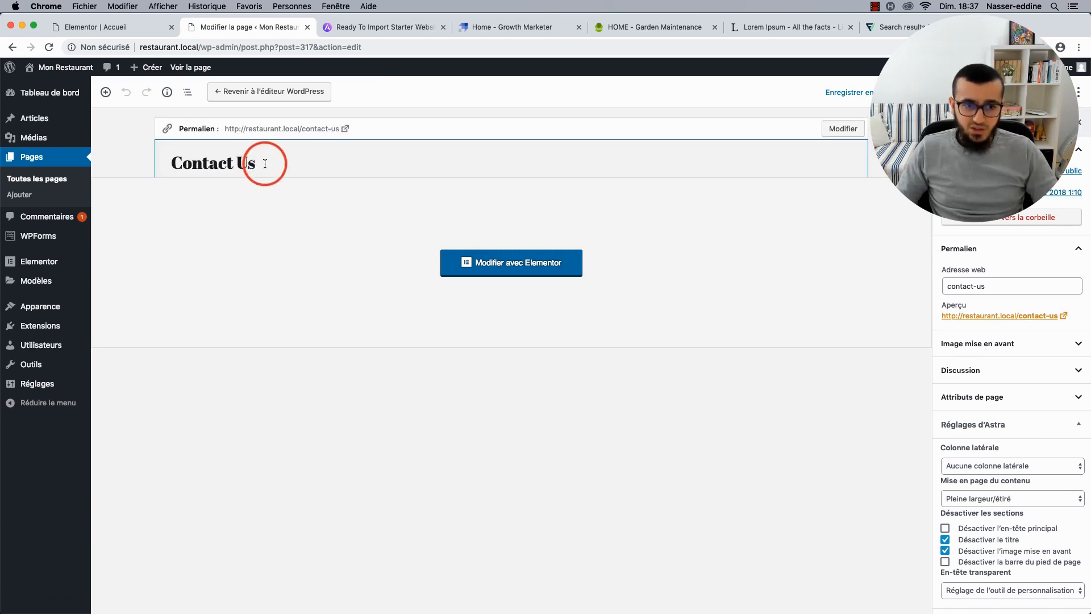
key(BackSpace)
key(BackSpace)
key(BackSpace)
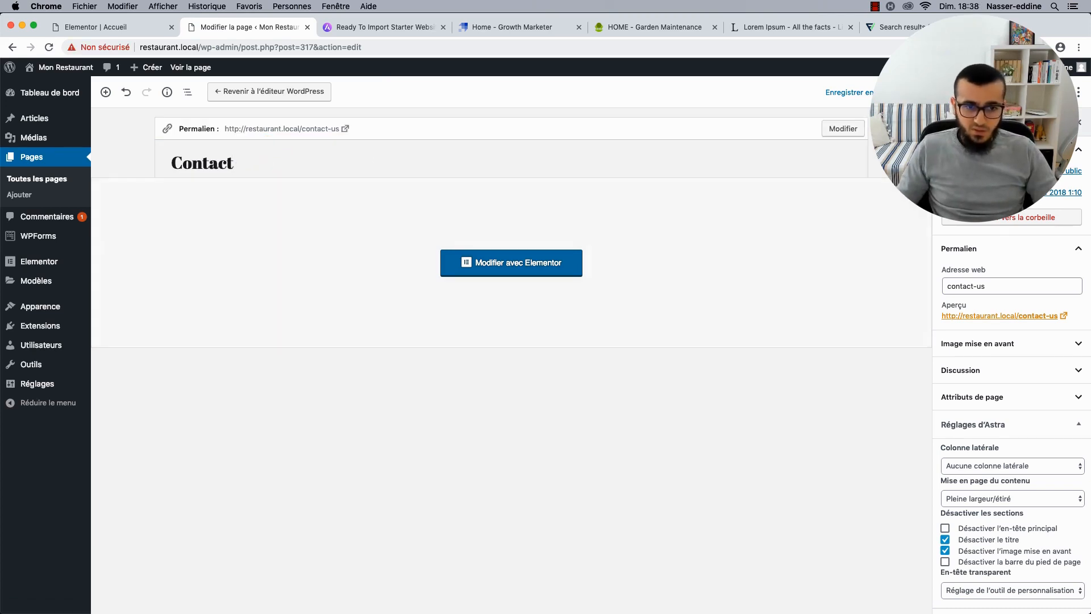
text(ez-nous)
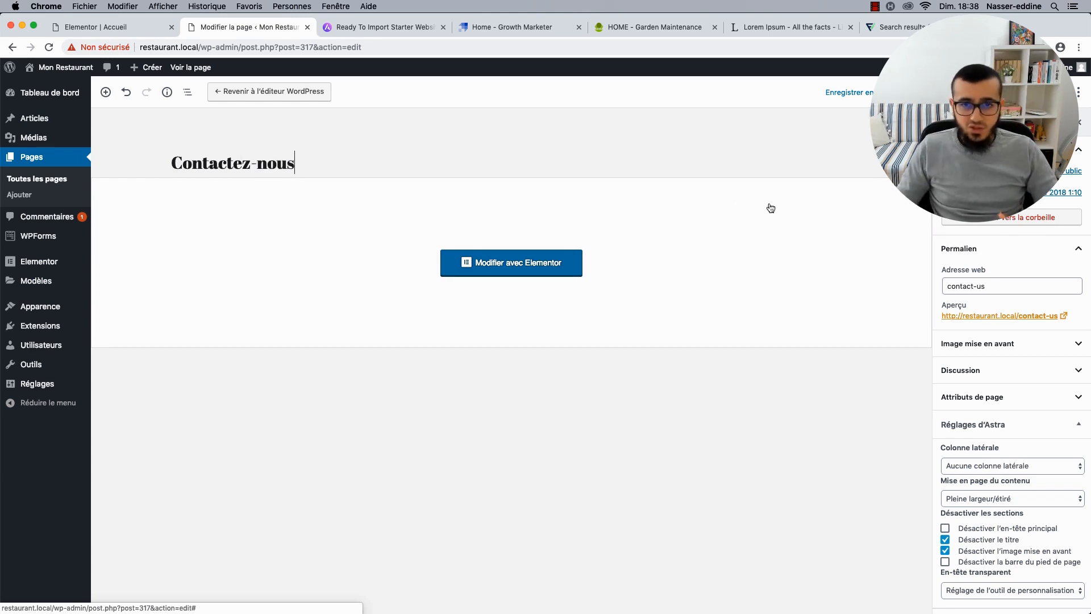
click(1031, 283)
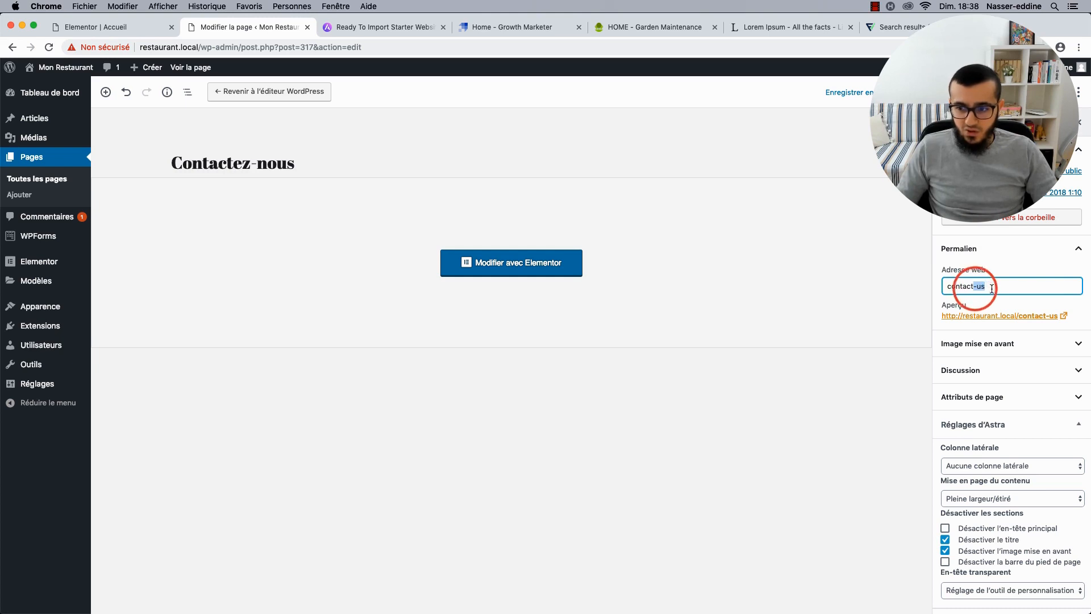
key(BackSpace)
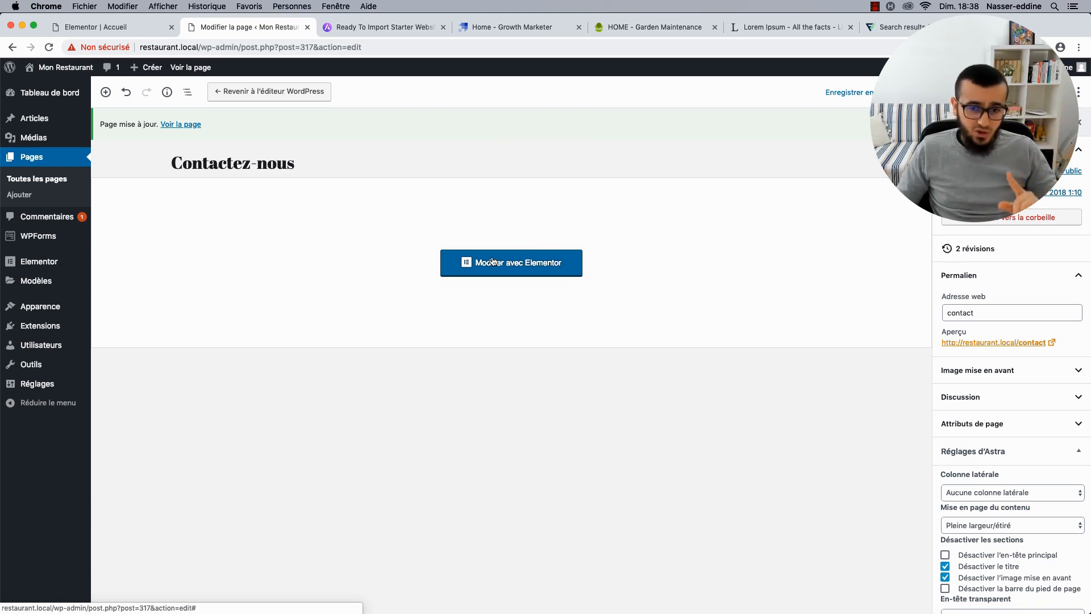
click(534, 265)
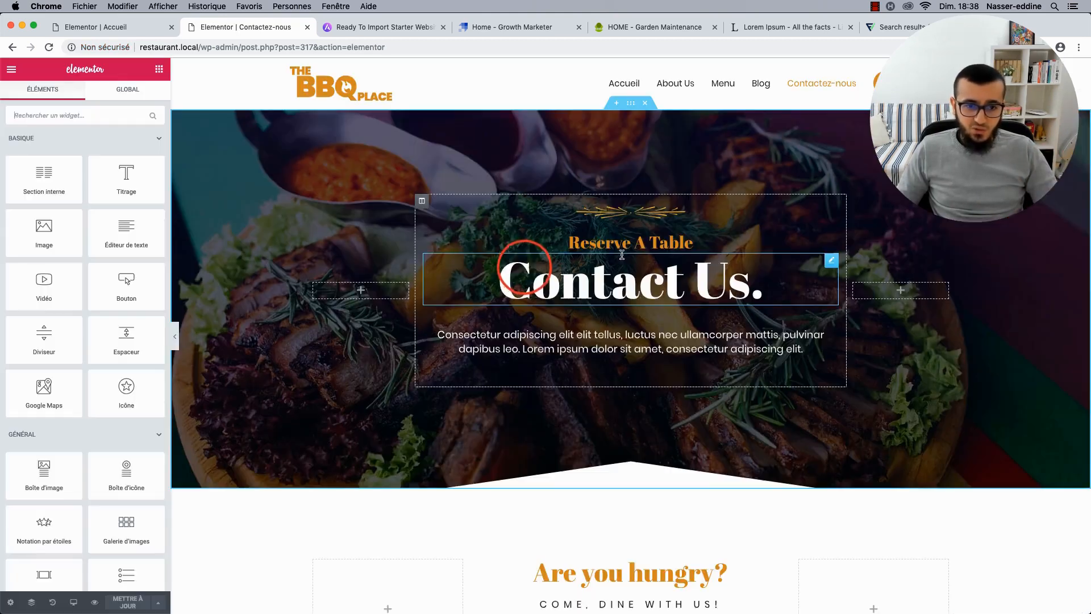
Replace the Reserve A Table hero heading text with 'Réservez une table'.
click(623, 245)
click(617, 241)
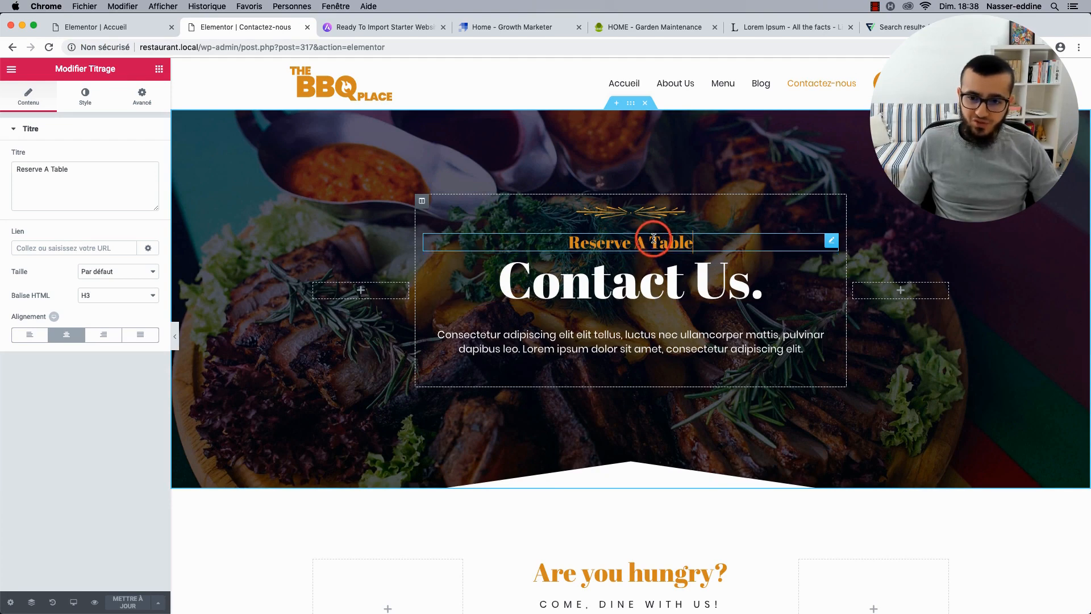
triple_click(653, 239)
text(R)
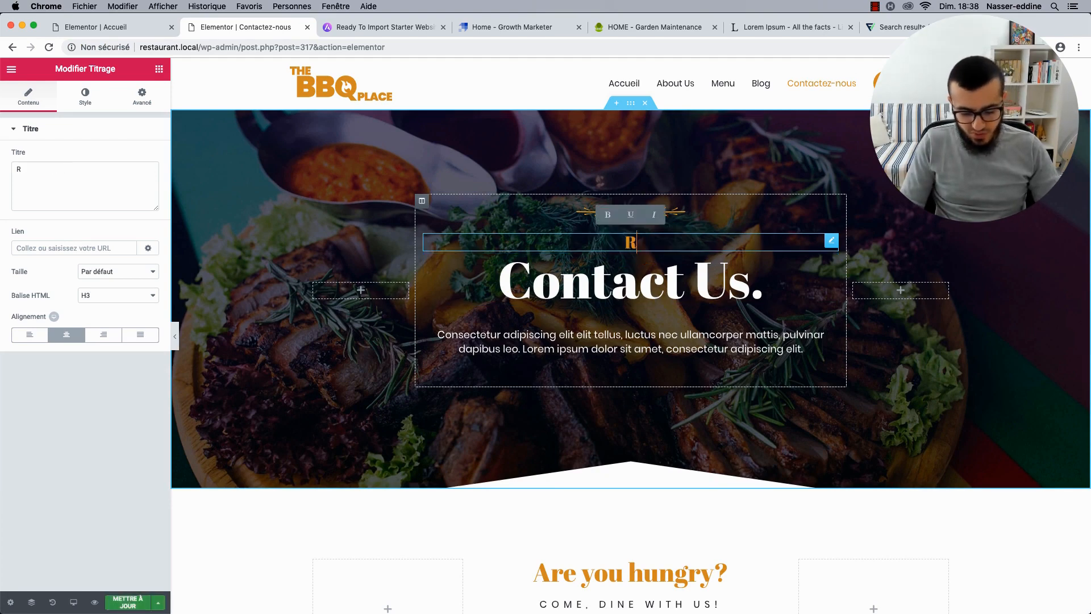
text(éservez une table)
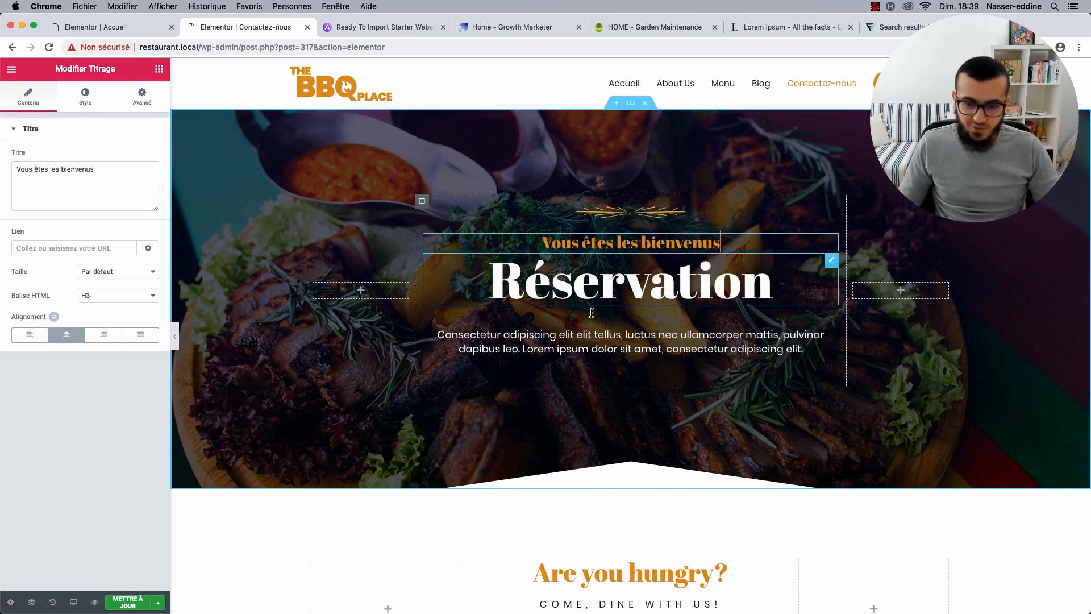
scroll(568, 324, down, 2)
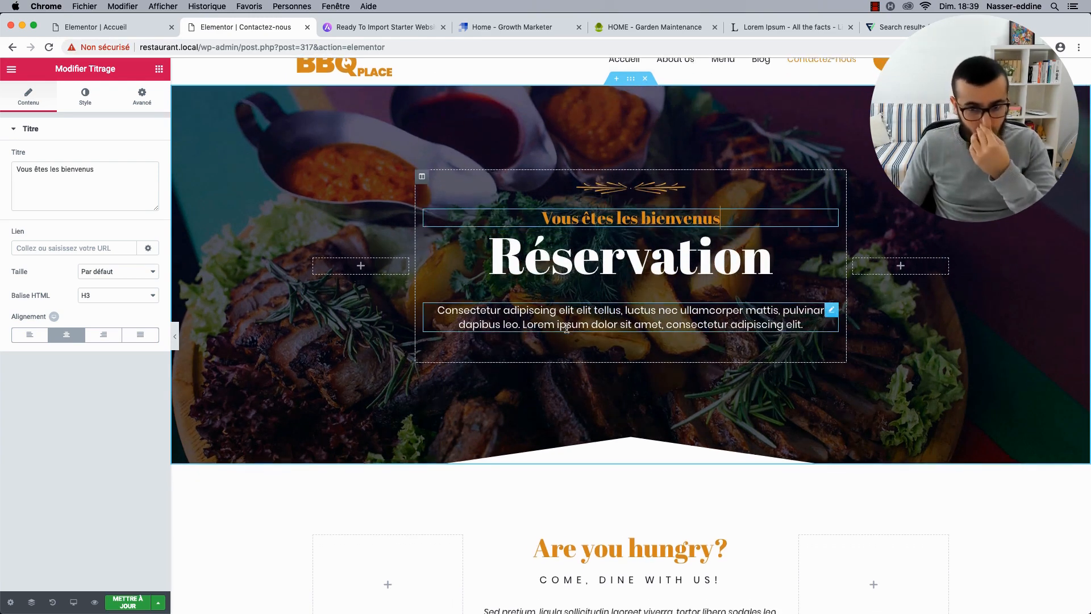
scroll(566, 328, down, 10)
Preview the area below Are you hungry? without the editing panel, then restore the panel.
click(614, 314)
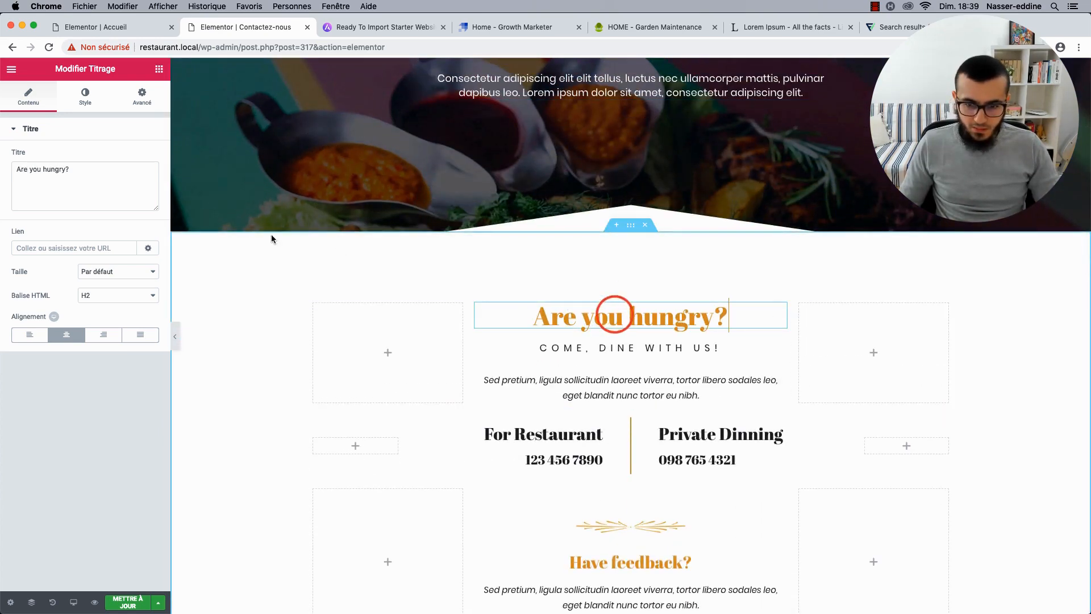
scroll(540, 341, down, 7)
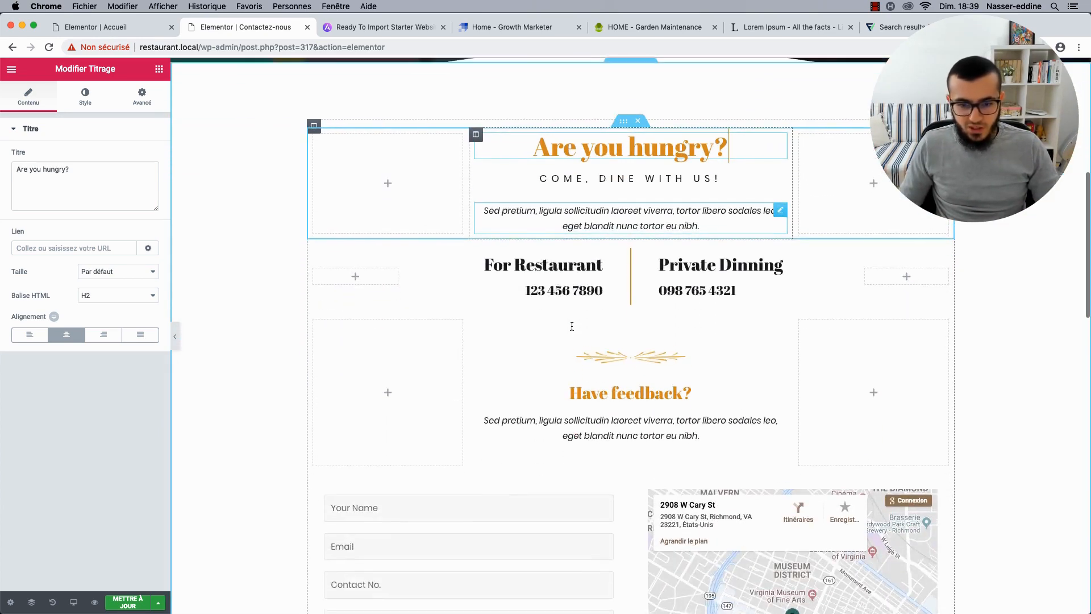
scroll(292, 309, down, 2)
scroll(274, 310, up, 5)
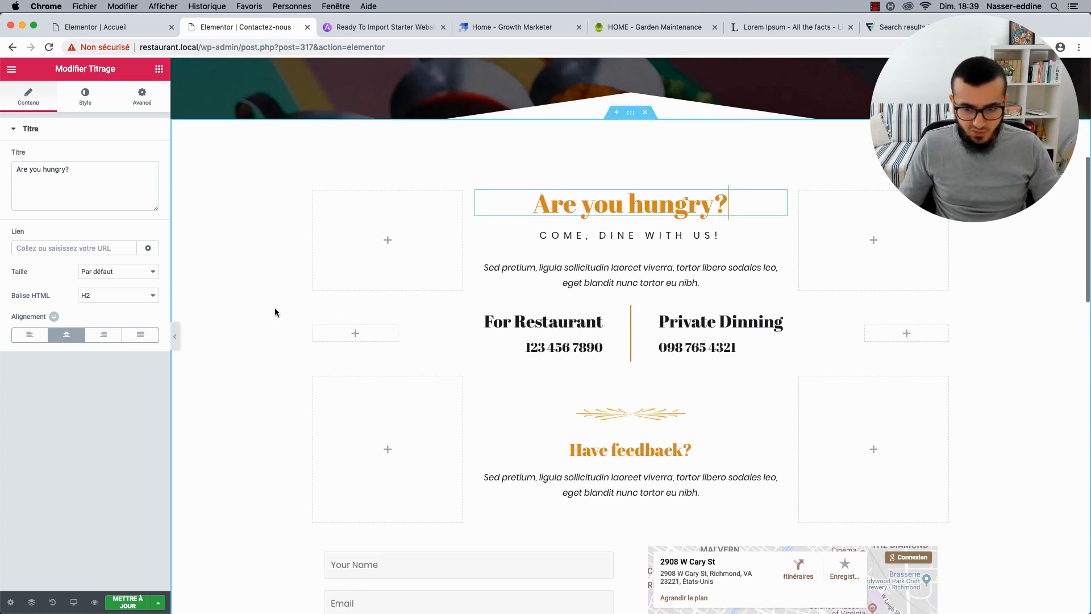
click(174, 336)
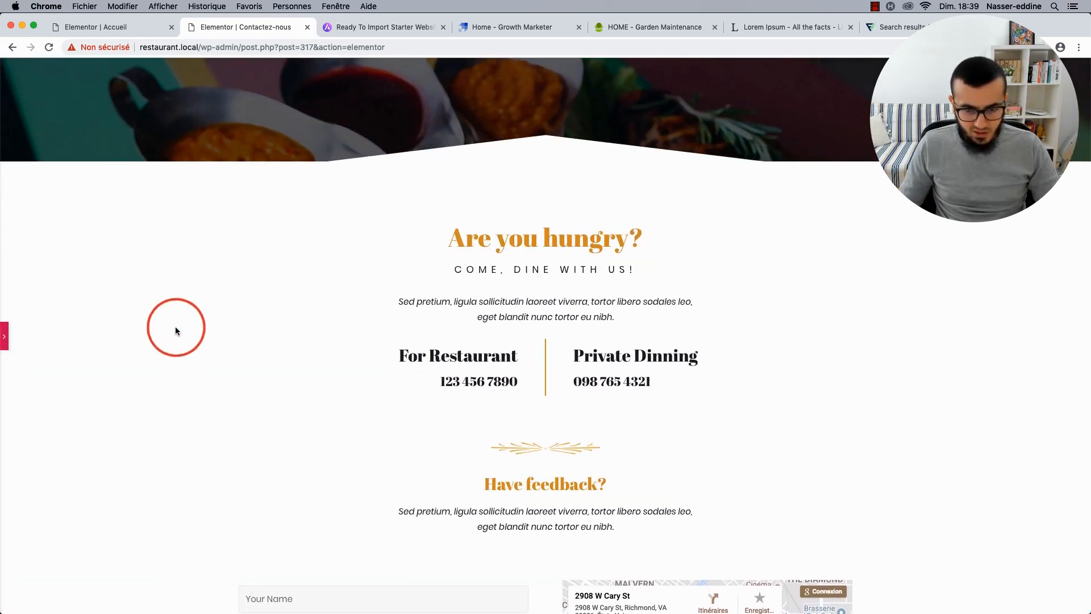
scroll(203, 329, down, 3)
scroll(127, 329, down, 1)
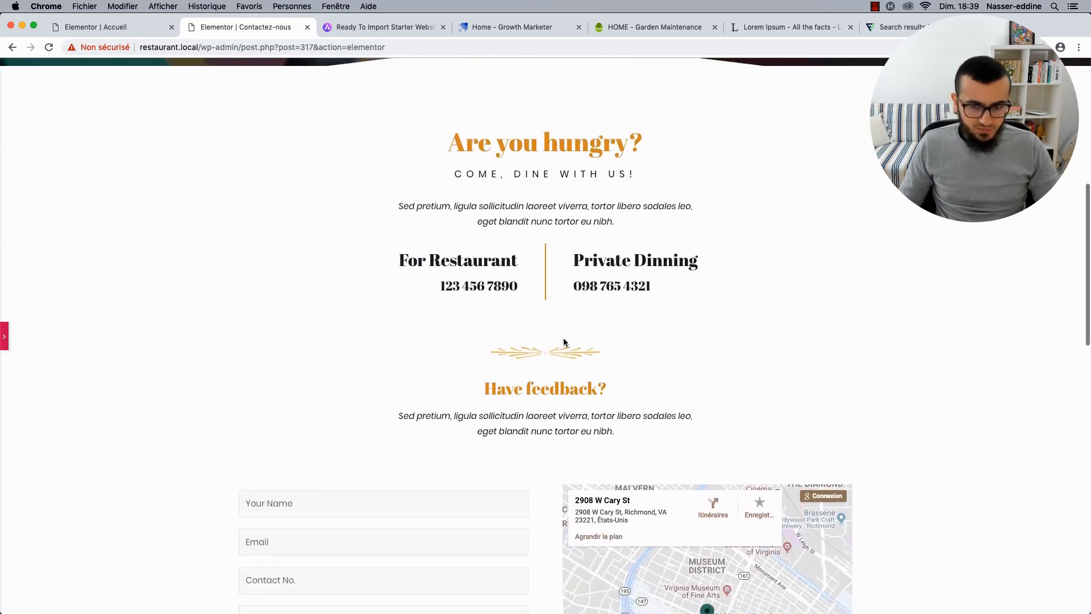
click(5, 339)
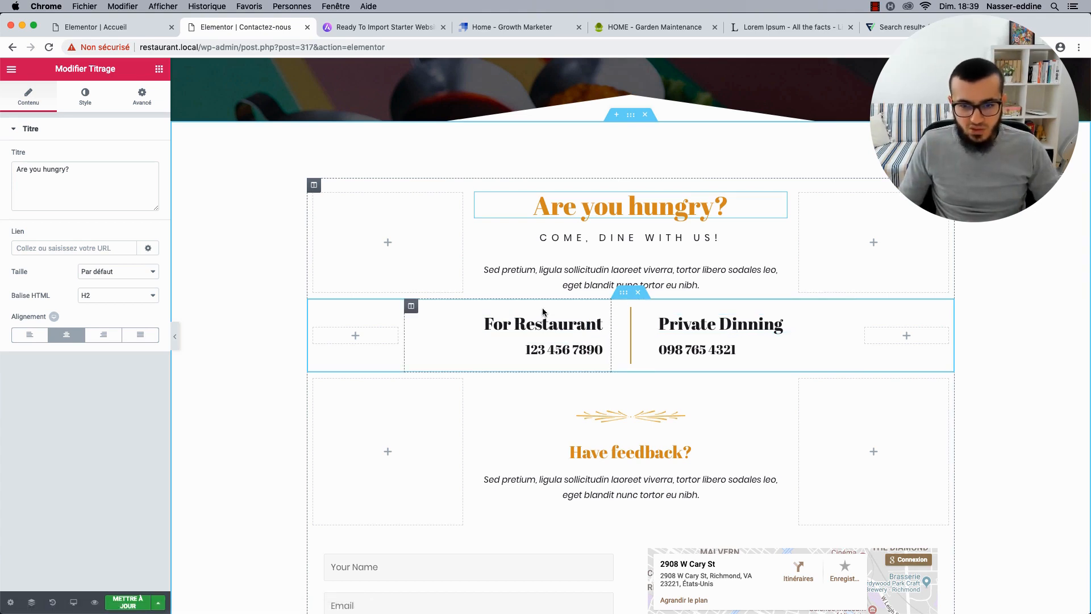
scroll(545, 332, up, 1)
scroll(532, 325, down, 3)
scroll(531, 325, down, 4)
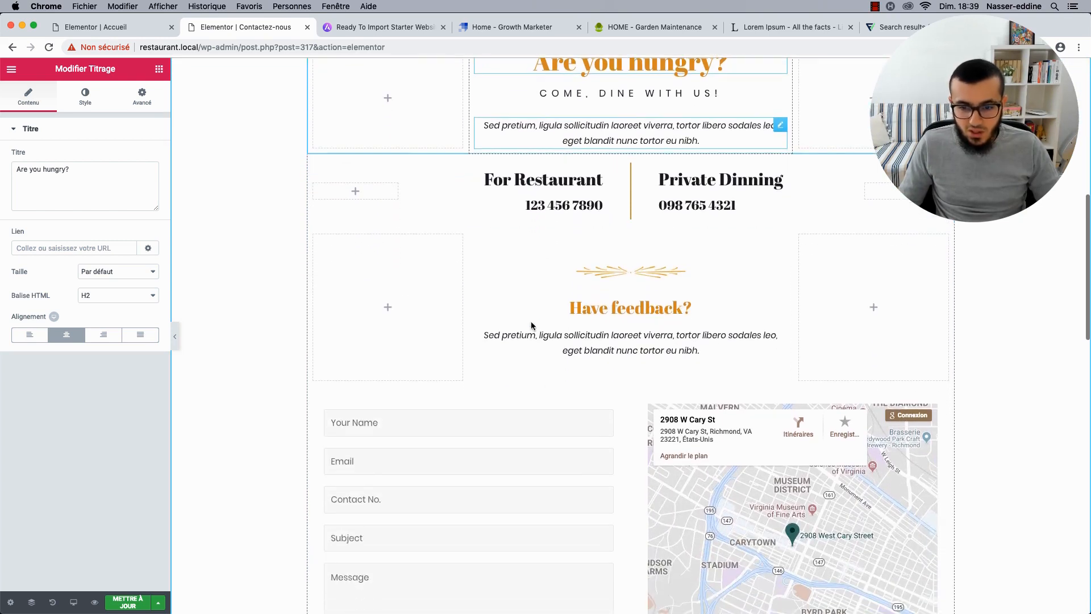
scroll(653, 295, up, 4)
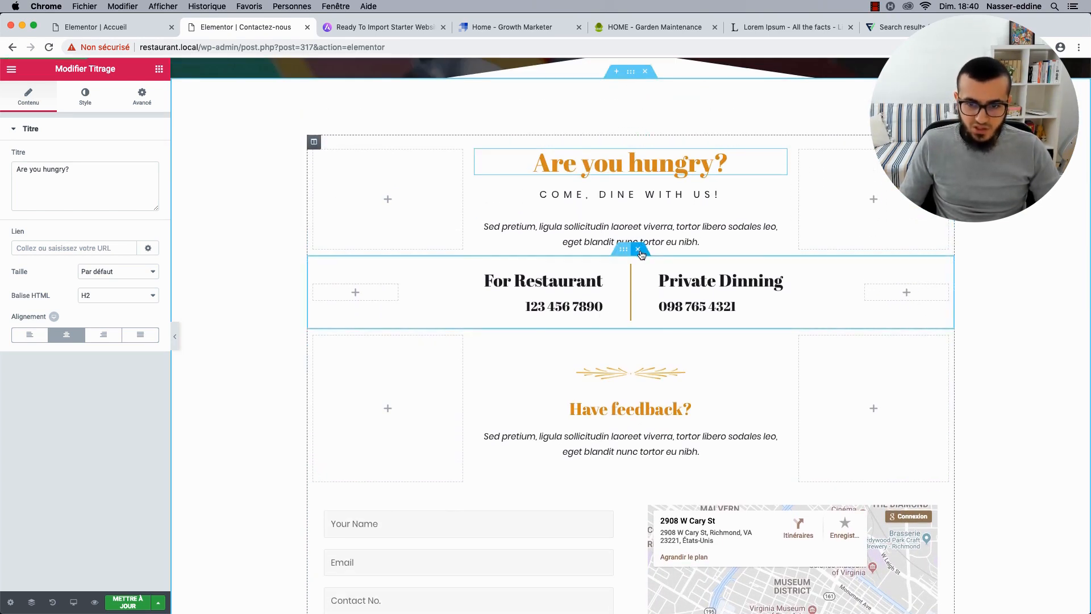
Delete the phone-numbers section and the Have feedback? section.
click(638, 251)
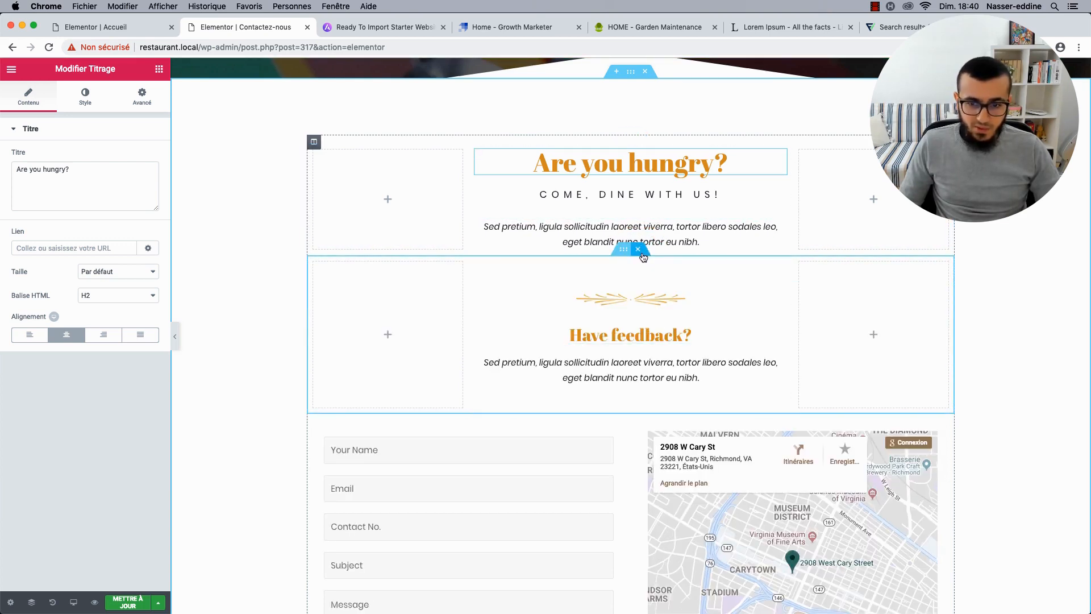
scroll(607, 336, down, 5)
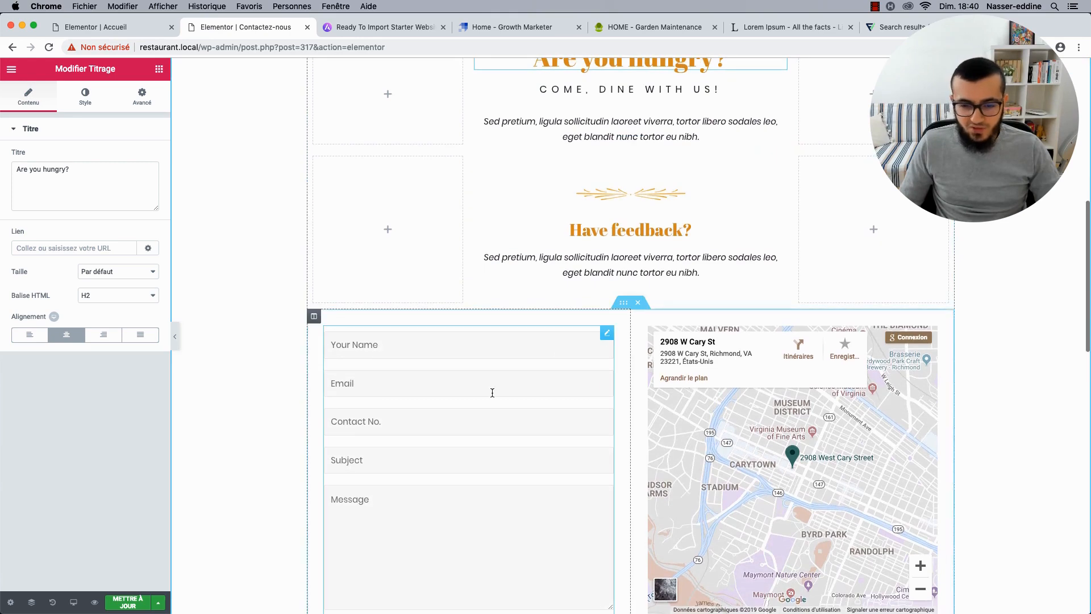
scroll(492, 390, up, 5)
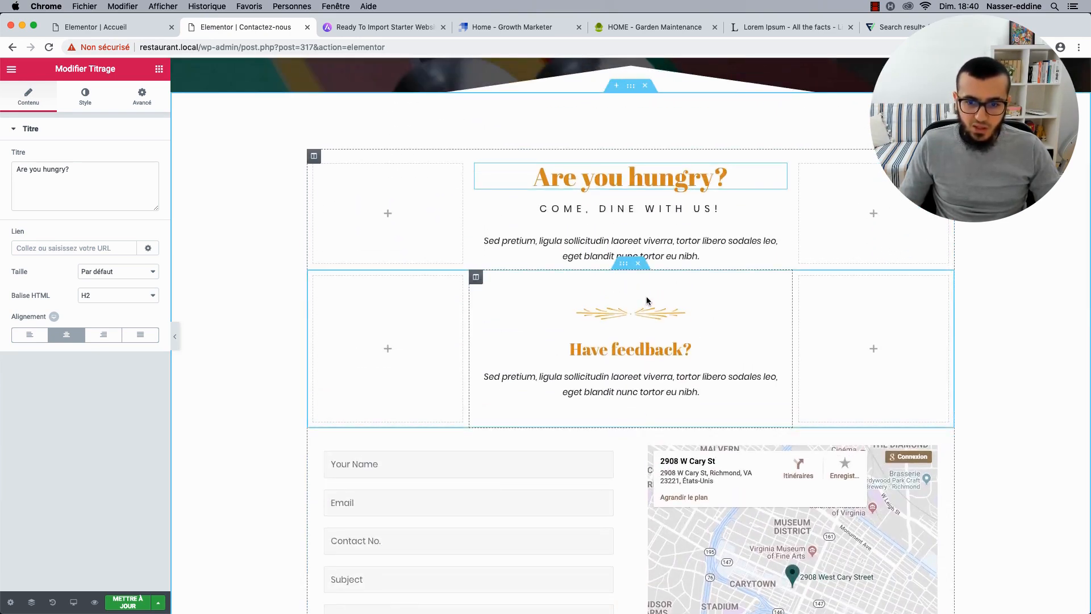
click(638, 265)
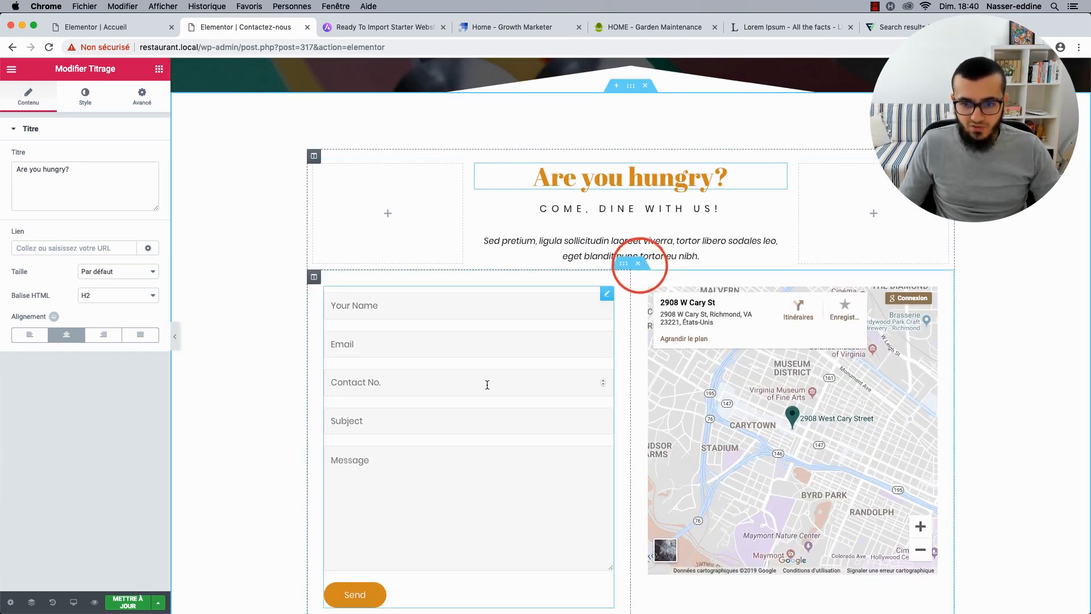
scroll(487, 383, down, 5)
scroll(487, 385, down, 4)
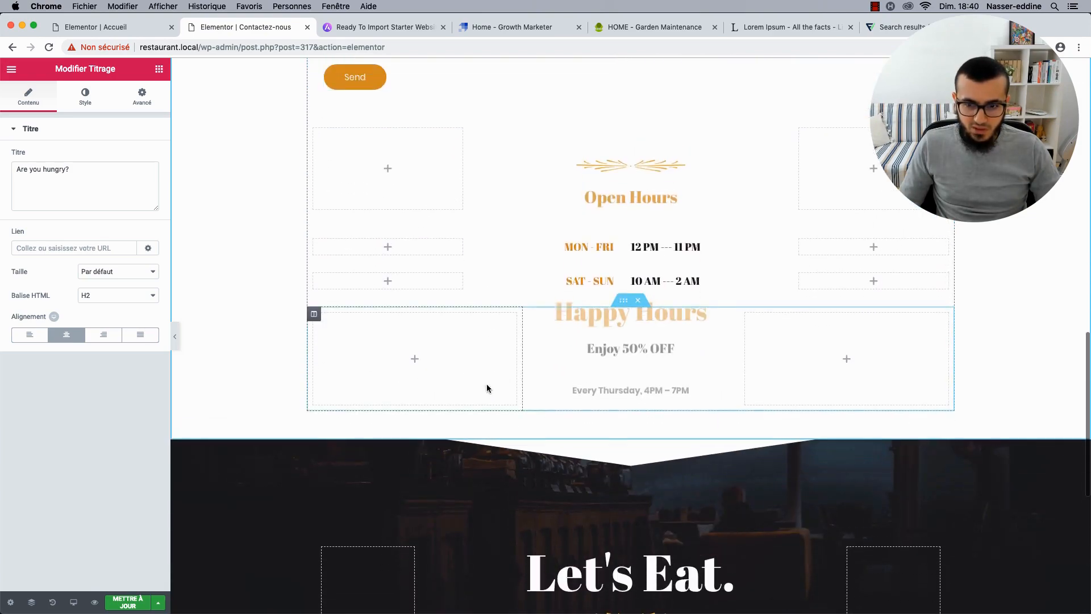
scroll(487, 388, up, 15)
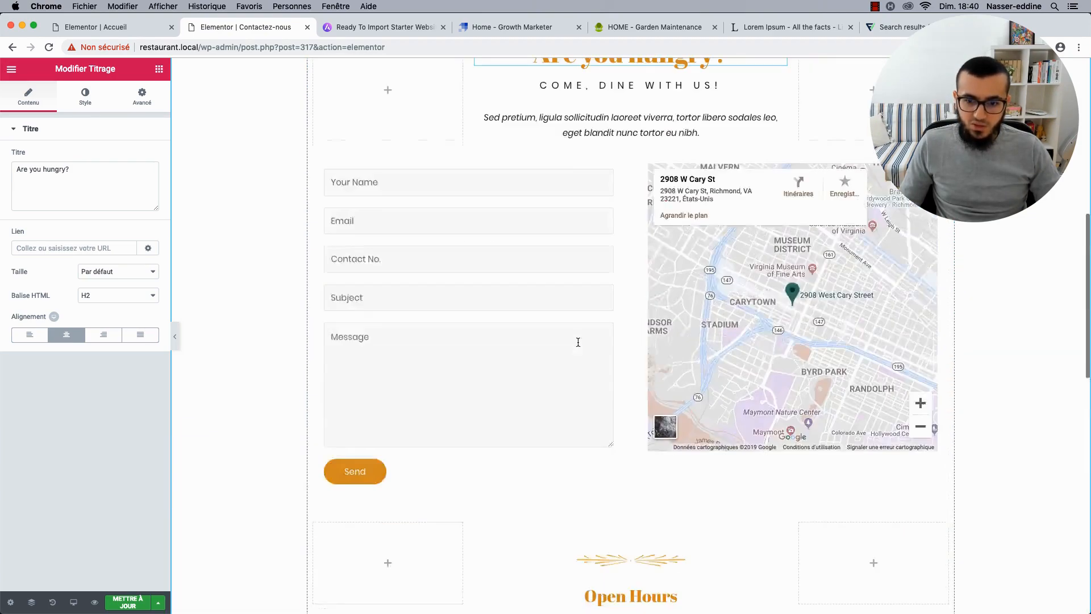
scroll(512, 372, down, 5)
scroll(512, 373, down, 3)
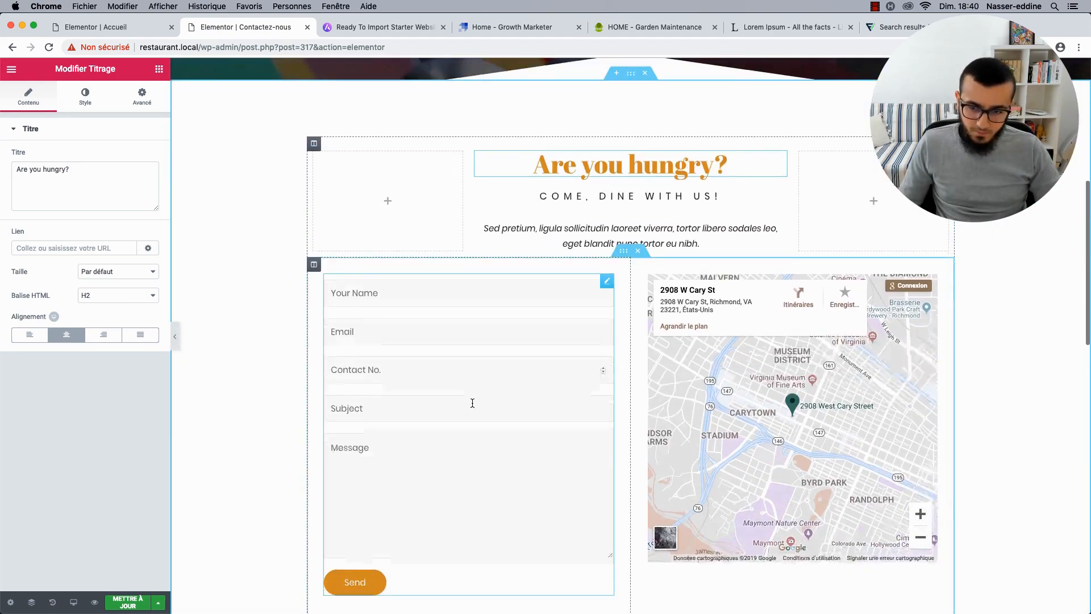
Inspect the contact form's wpforms id 9 shortcode, search widgets for 'codesho', then reopen it.
click(606, 247)
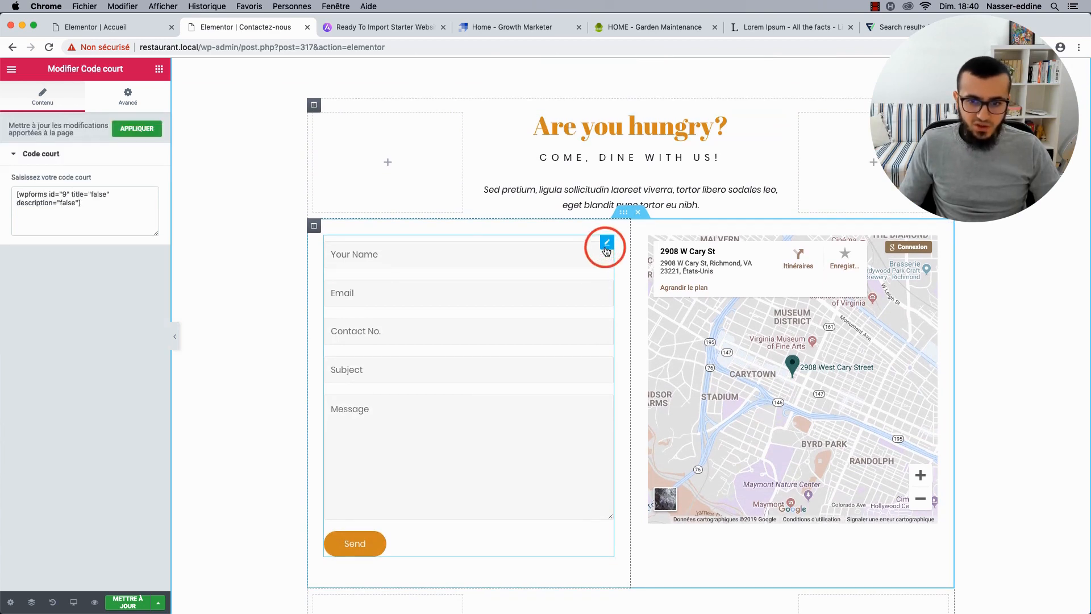
drag(17, 193, 84, 208)
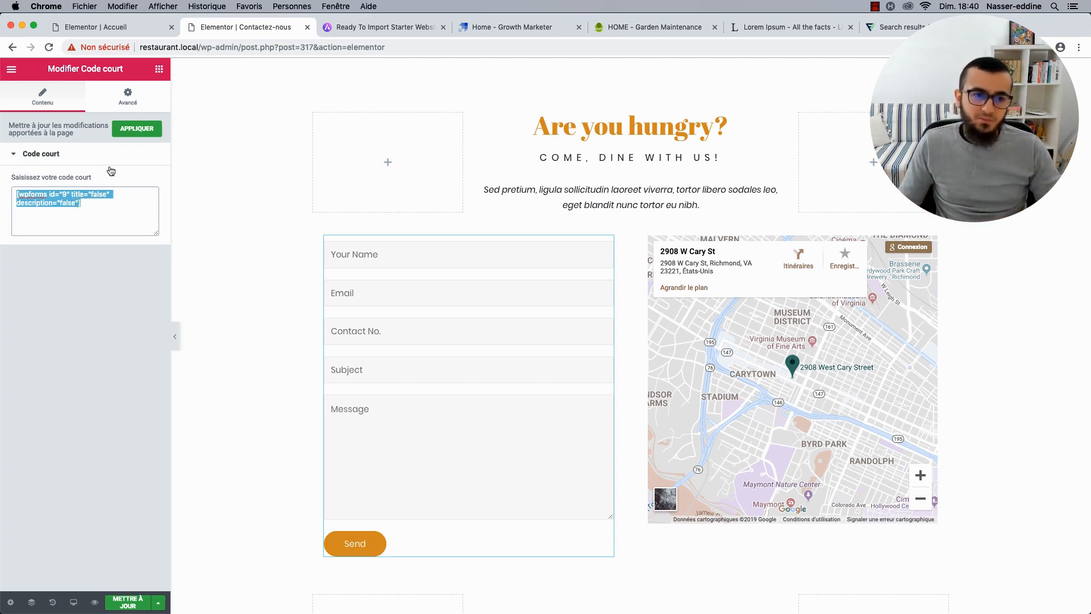
click(154, 70)
click(92, 116)
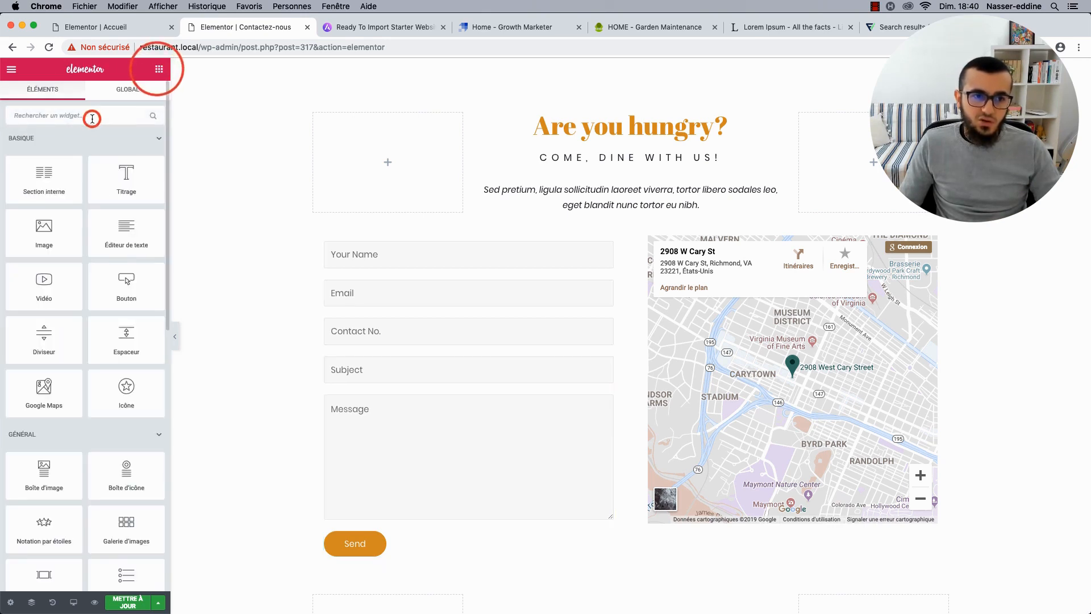
text(code cou)
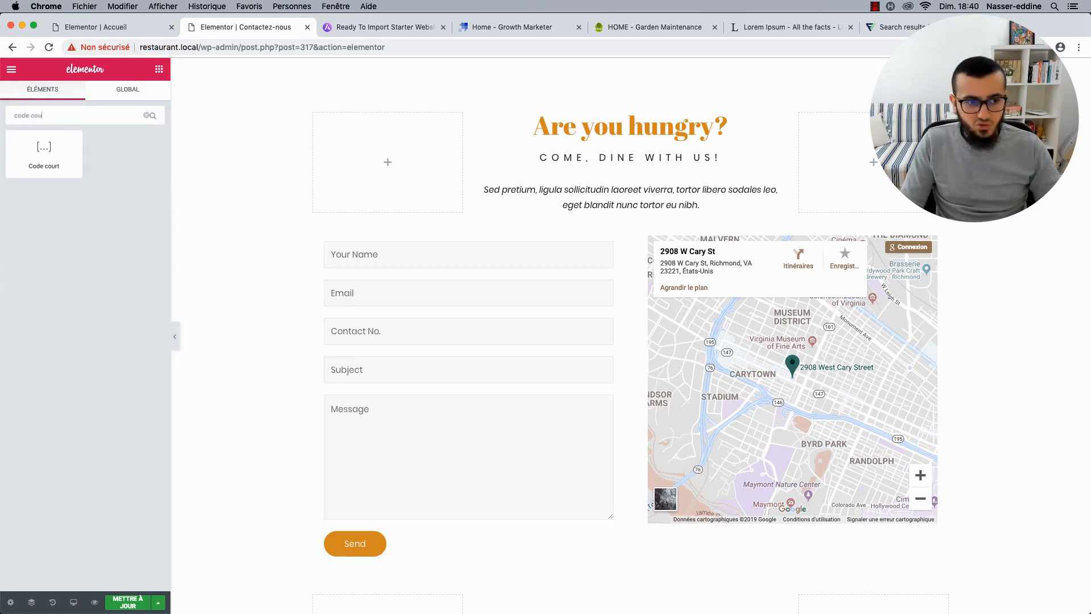
text(sh)
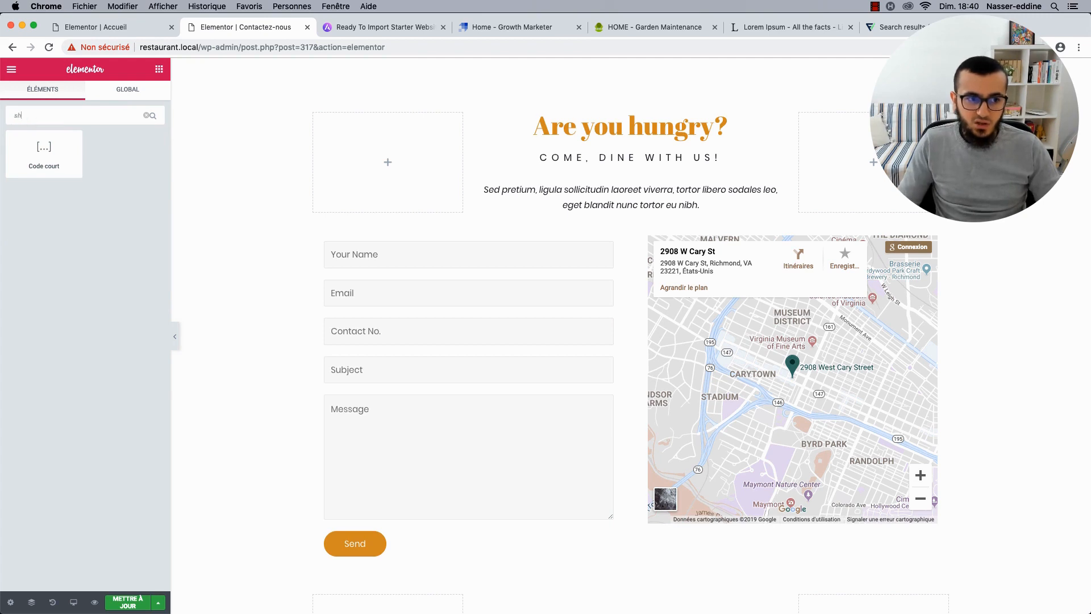
text(ortcode)
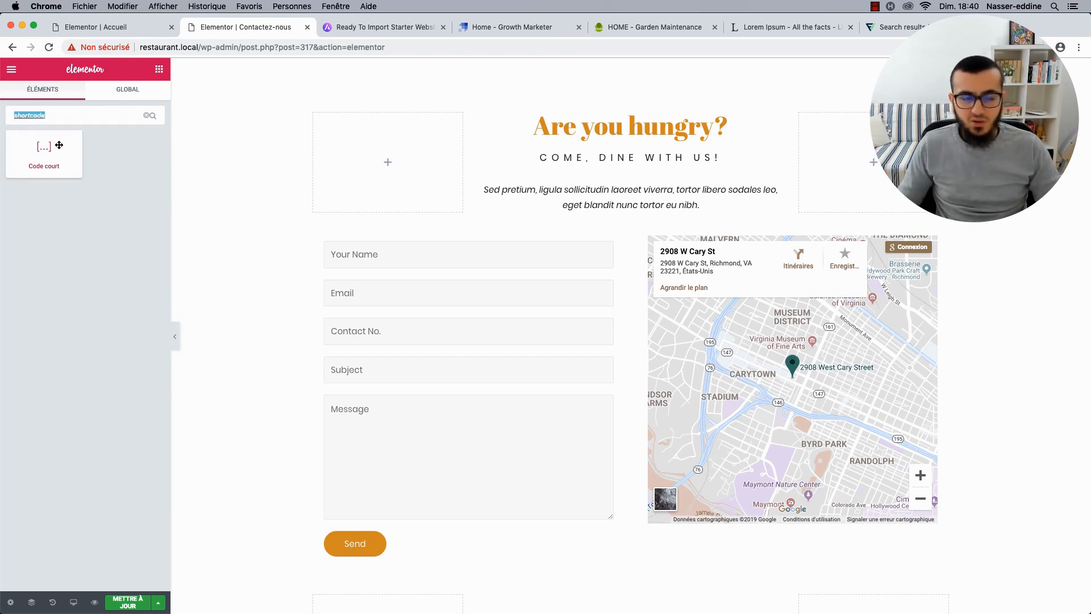
key(BackSpace)
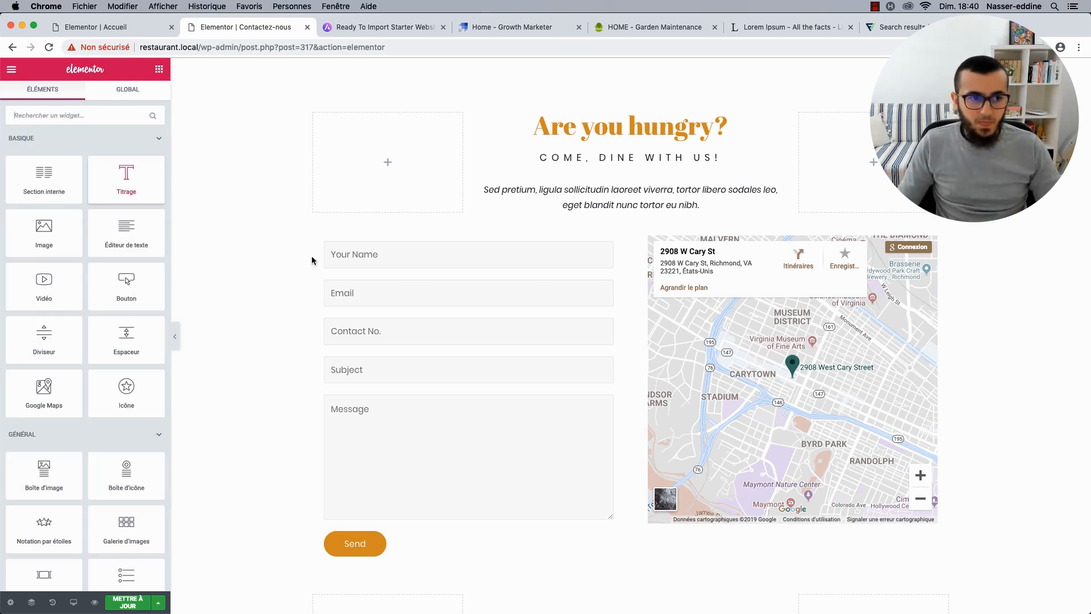
click(607, 242)
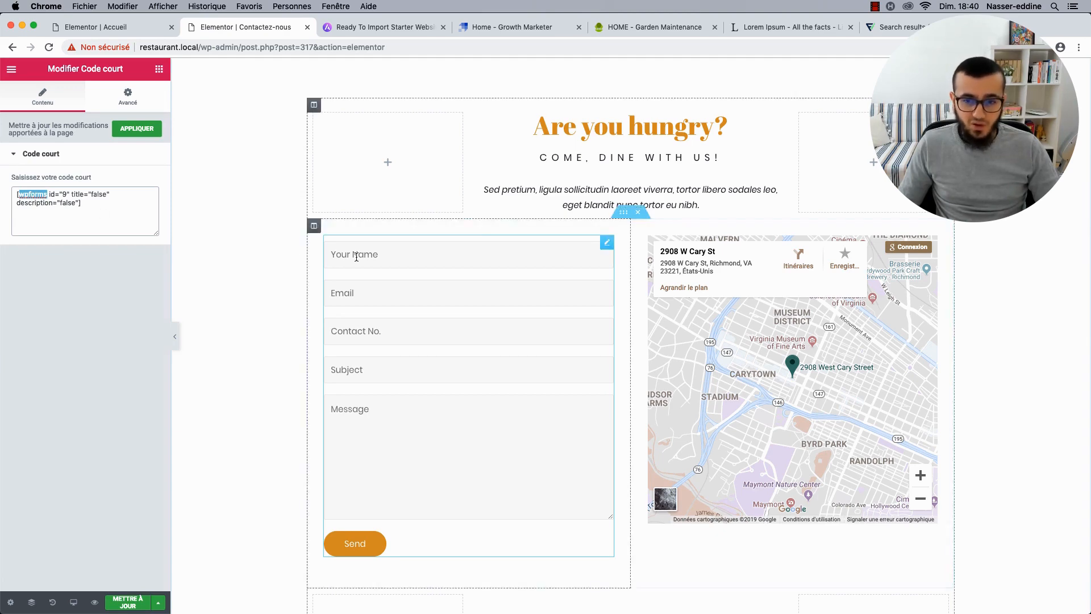
Delete the Enjoy 50% OFF heading and the Every Thursday text under Happy Hours.
scroll(360, 253, up, 4)
scroll(357, 261, down, 5)
scroll(356, 256, down, 4)
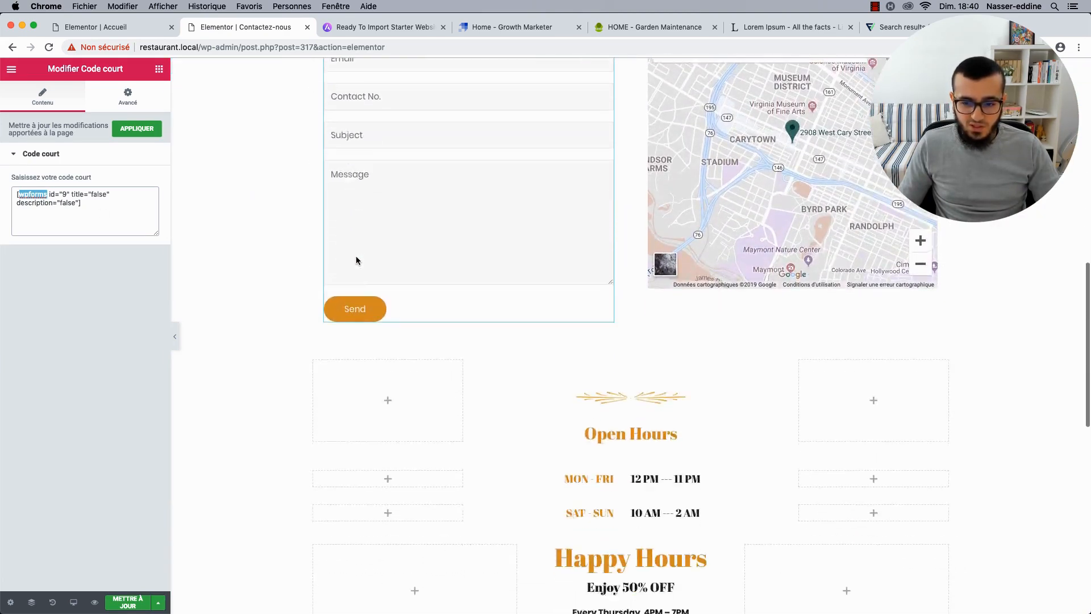
scroll(630, 415, down, 4)
scroll(630, 415, down, 5)
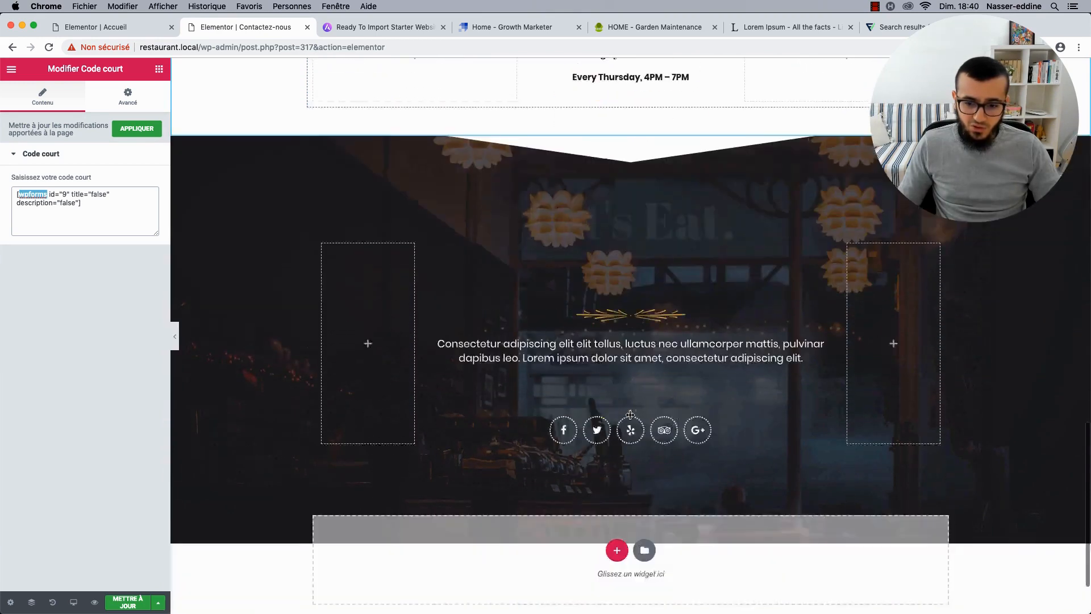
scroll(634, 449, up, 8)
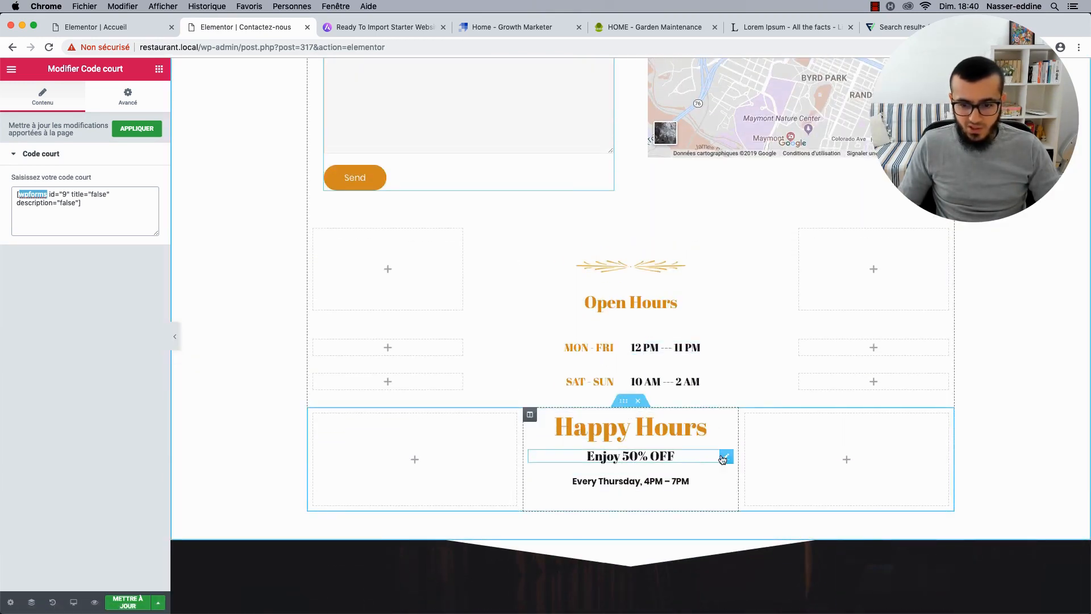
right_click(727, 457)
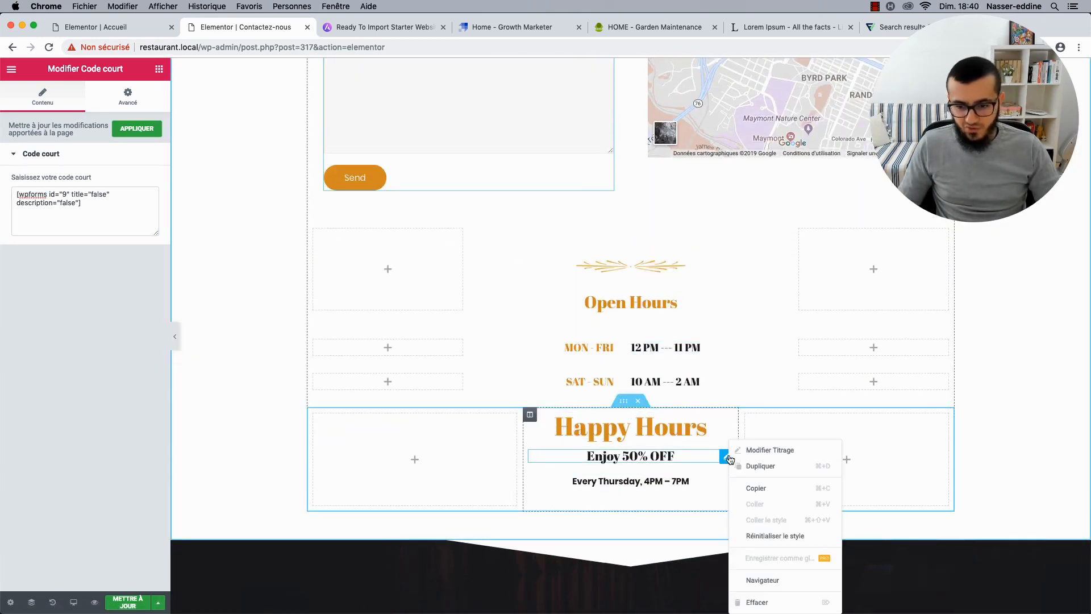
click(755, 602)
right_click(725, 459)
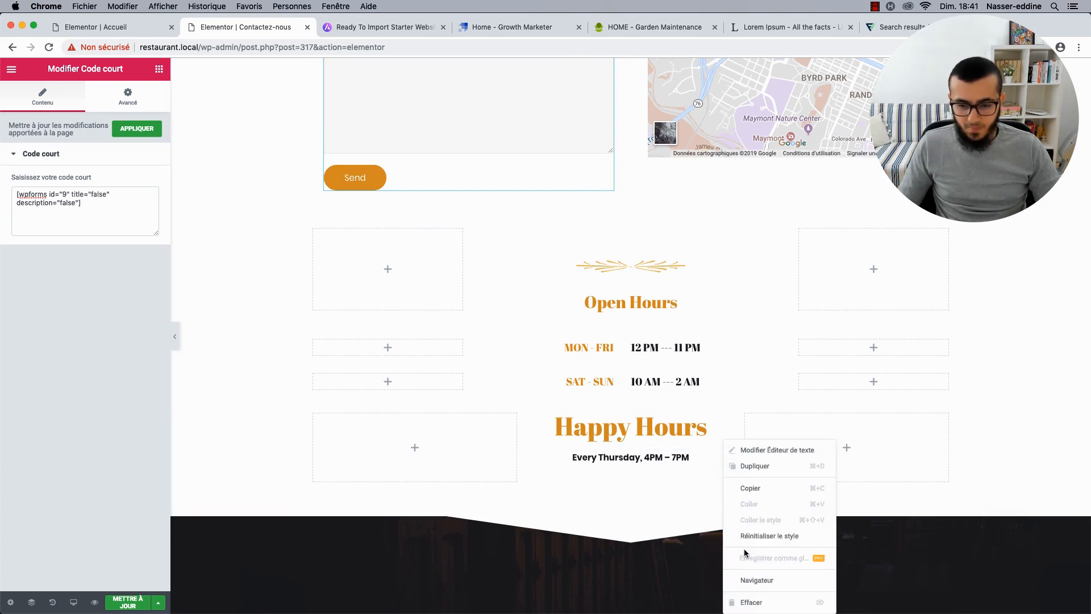
click(755, 601)
Change the Happy Hours heading text to 01.02.03.04.05.
click(696, 426)
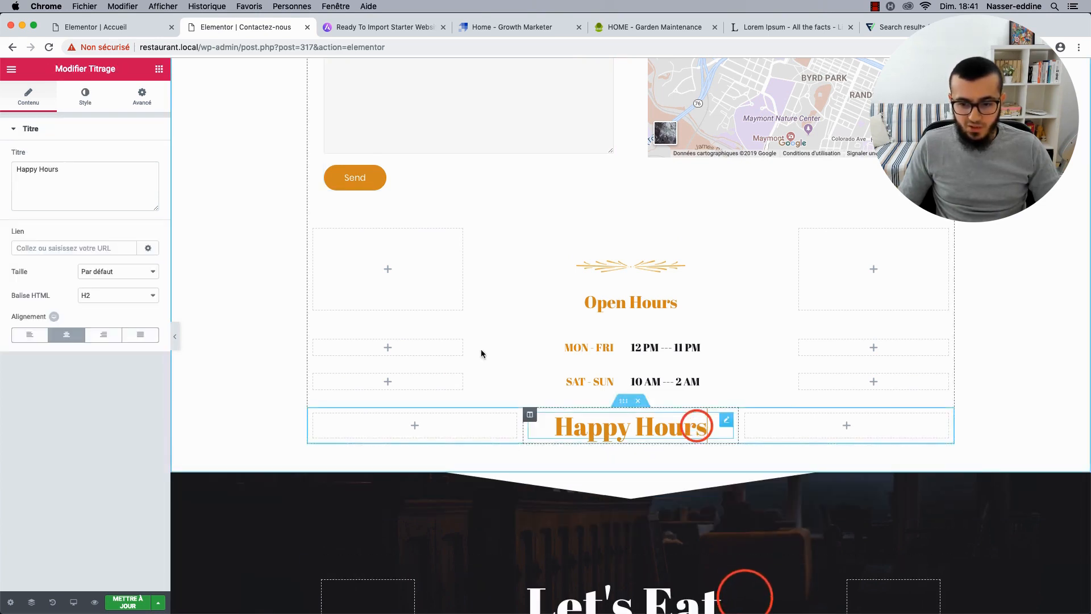
triple_click(102, 177)
text(01.0)
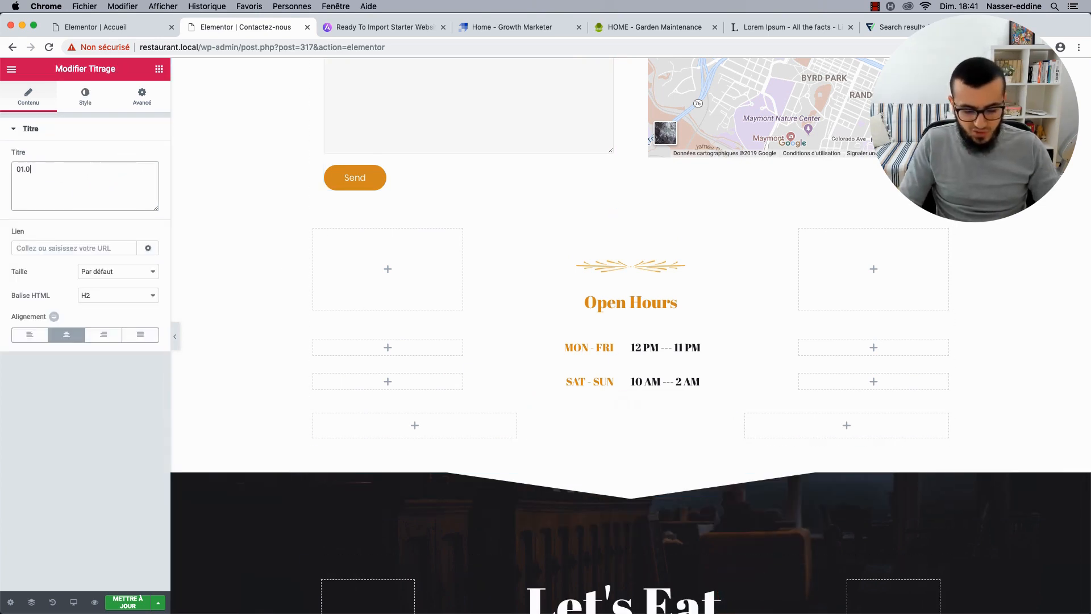
text(2.03.04.05)
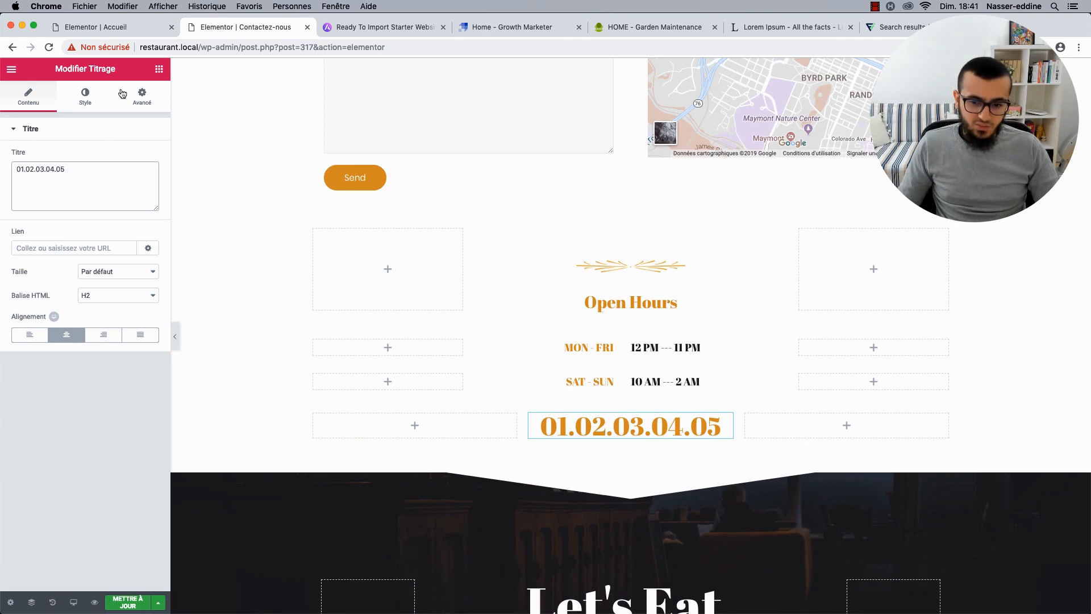
scroll(401, 341, up, 7)
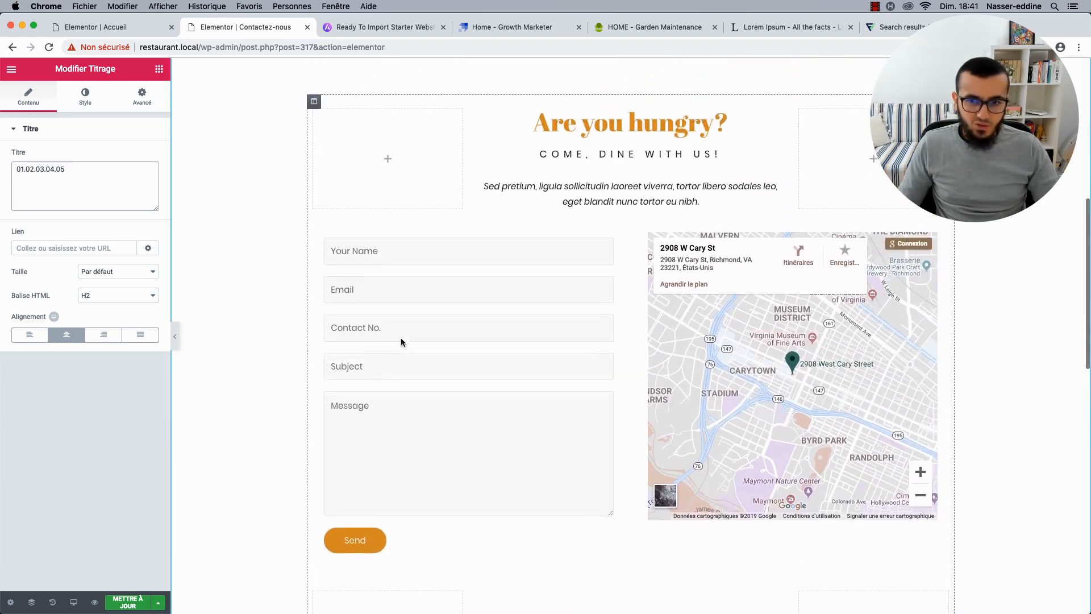
scroll(247, 271, down, 5)
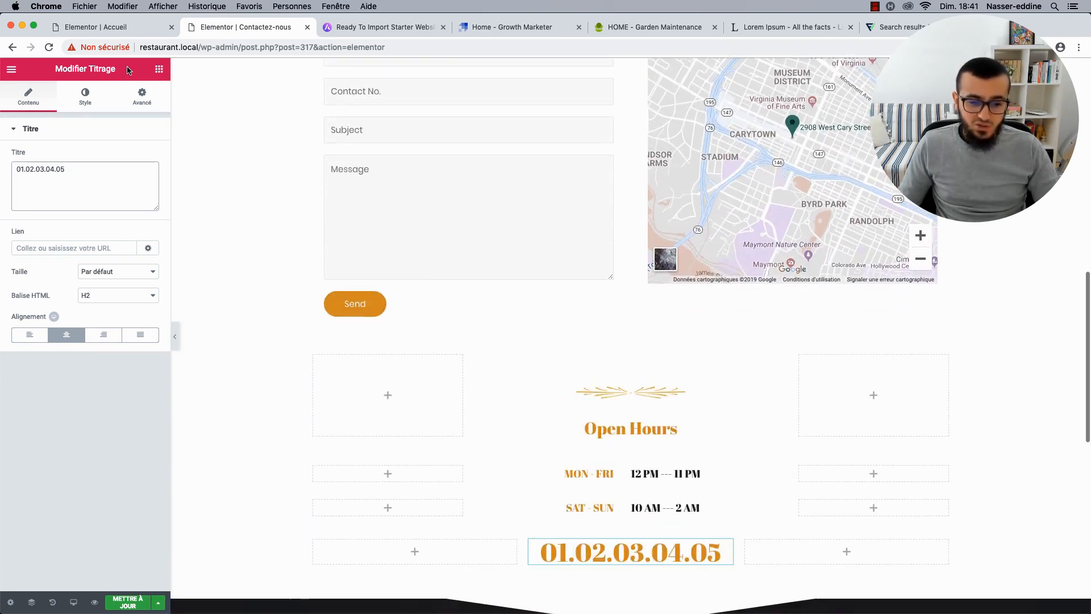
Add a Bouton widget below the map and set its alignment to Justifié.
click(159, 69)
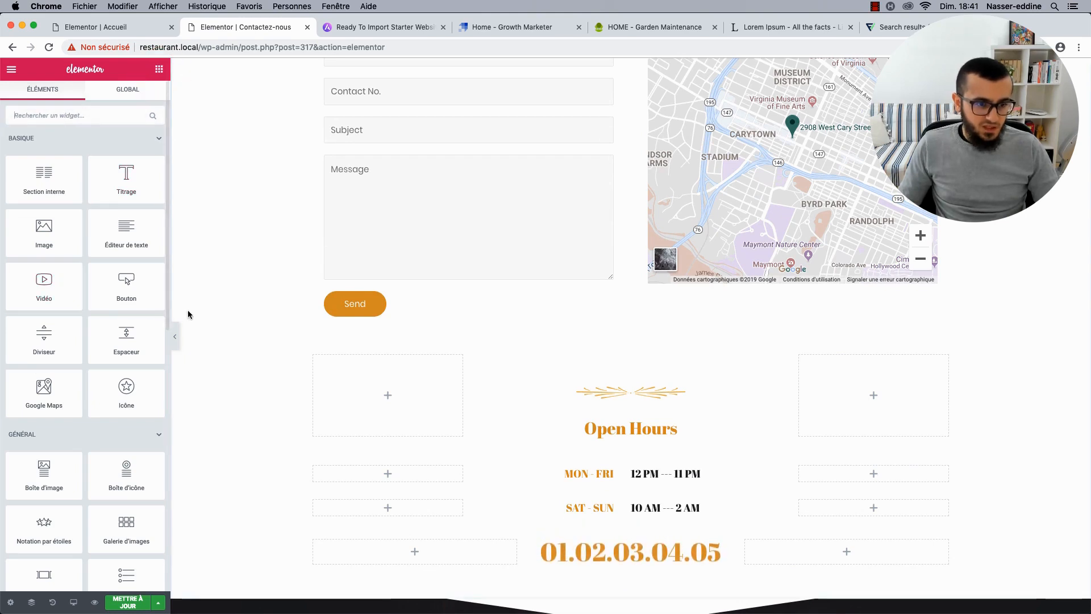
drag(152, 296, 789, 292)
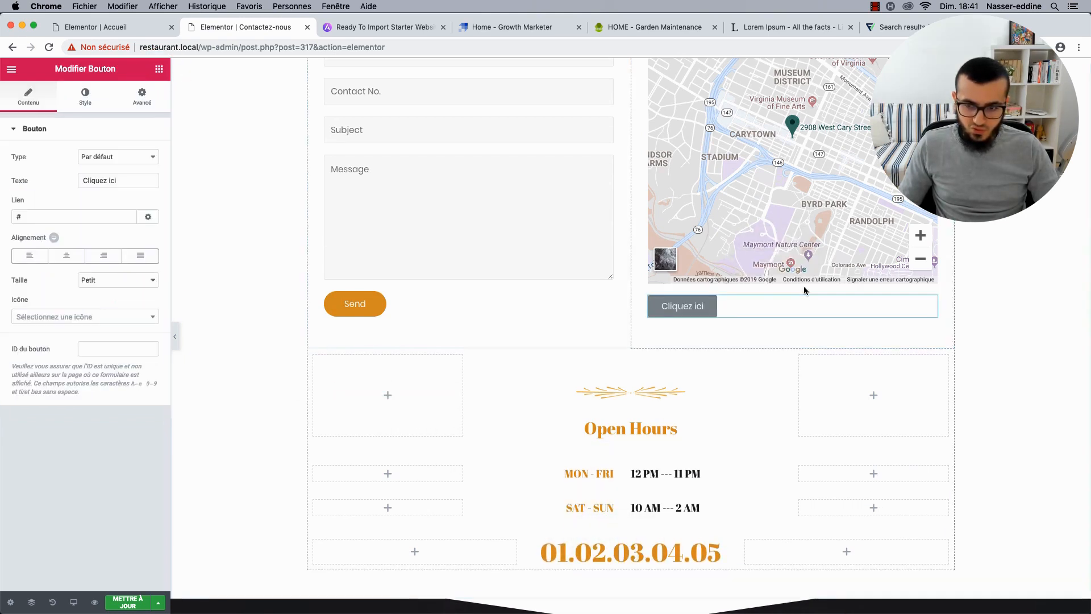
click(142, 260)
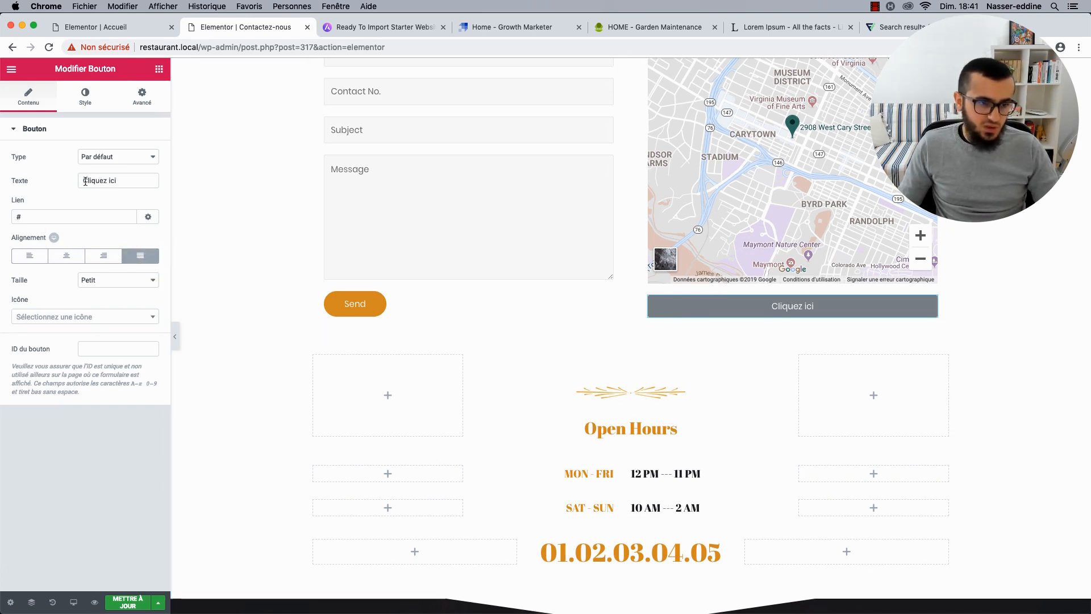
Clear the button's # link, keep the default button type, and edit its label.
key(BackSpace)
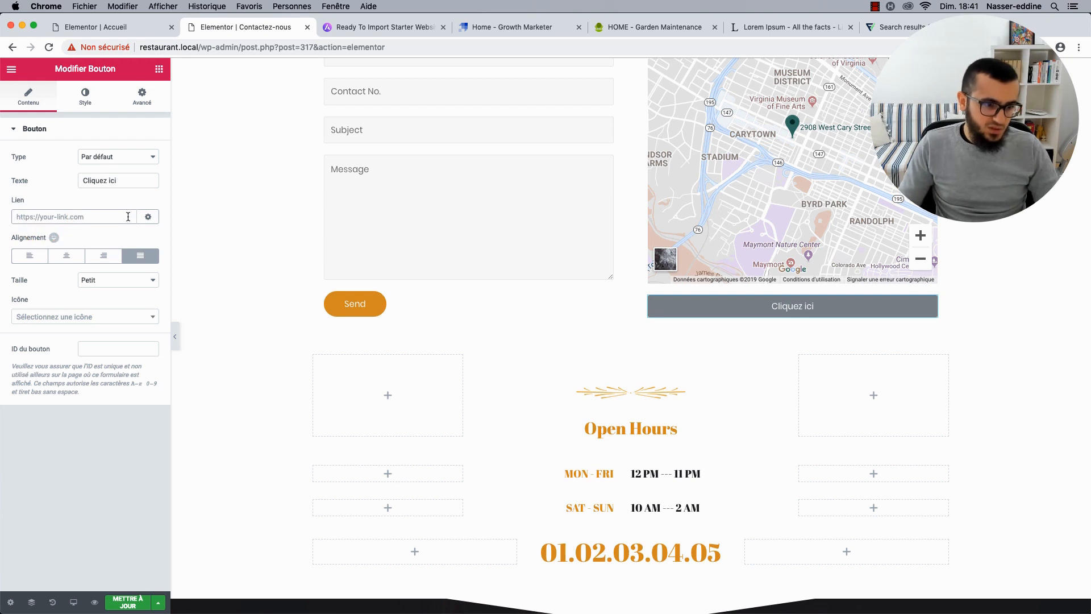
click(147, 216)
click(109, 217)
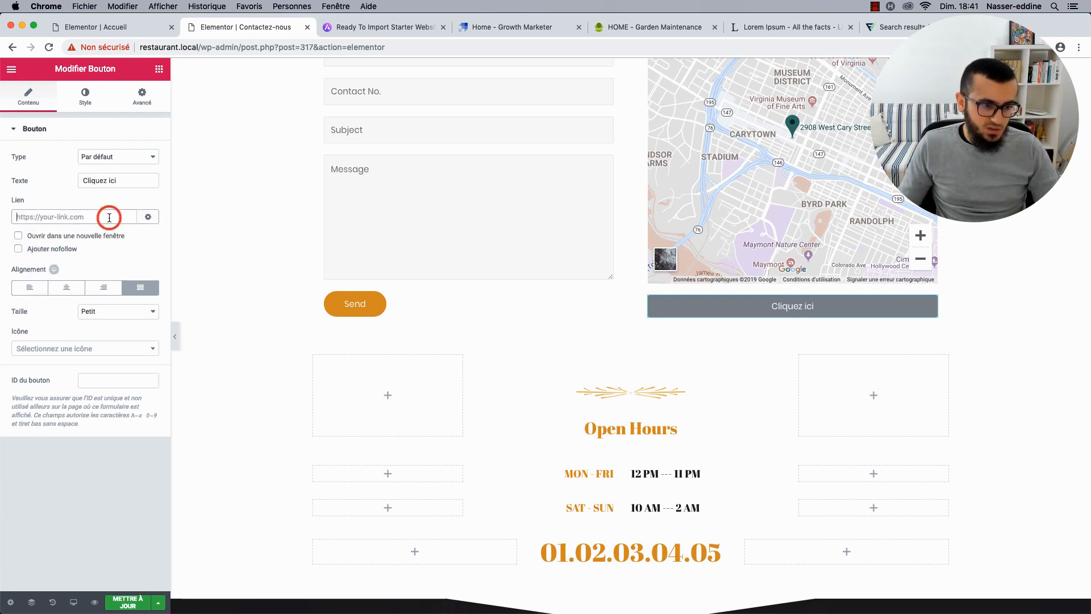
click(120, 155)
click(44, 165)
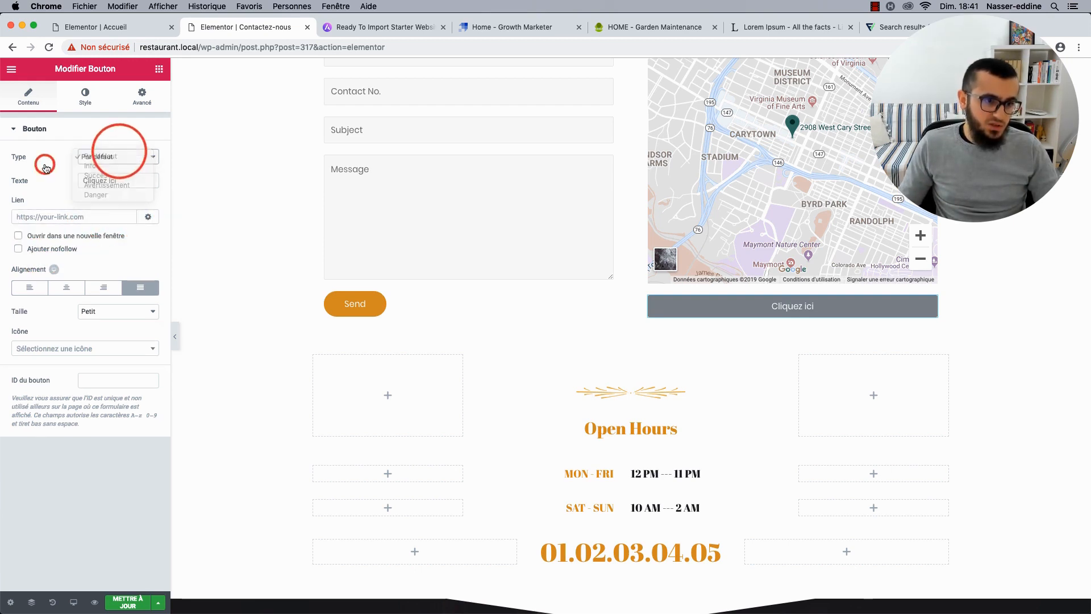
click(89, 180)
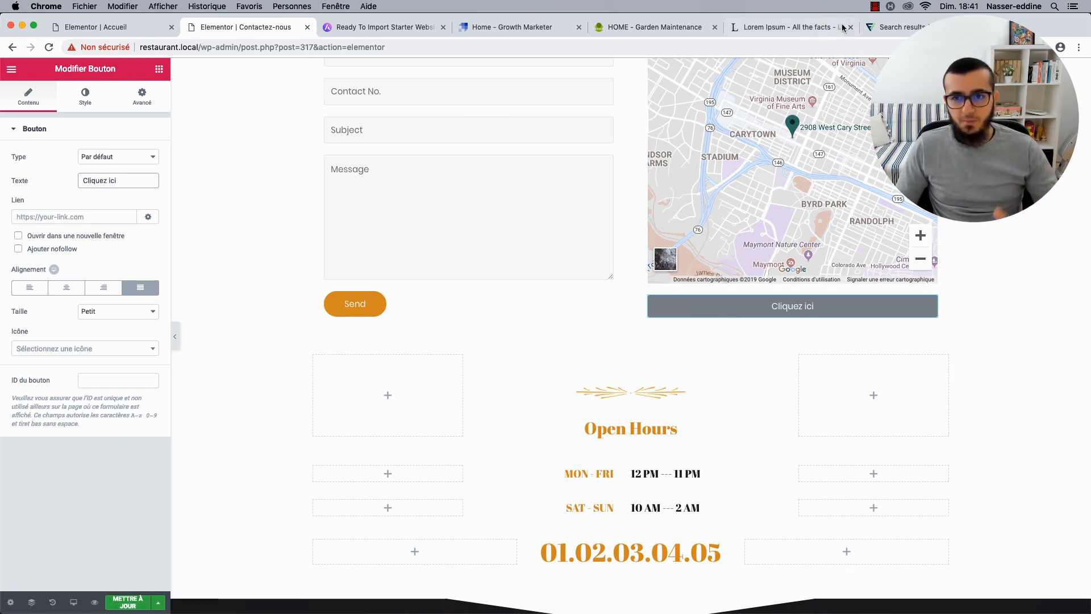
click(783, 29)
Search the web for 'elementor button action'.
click(693, 51)
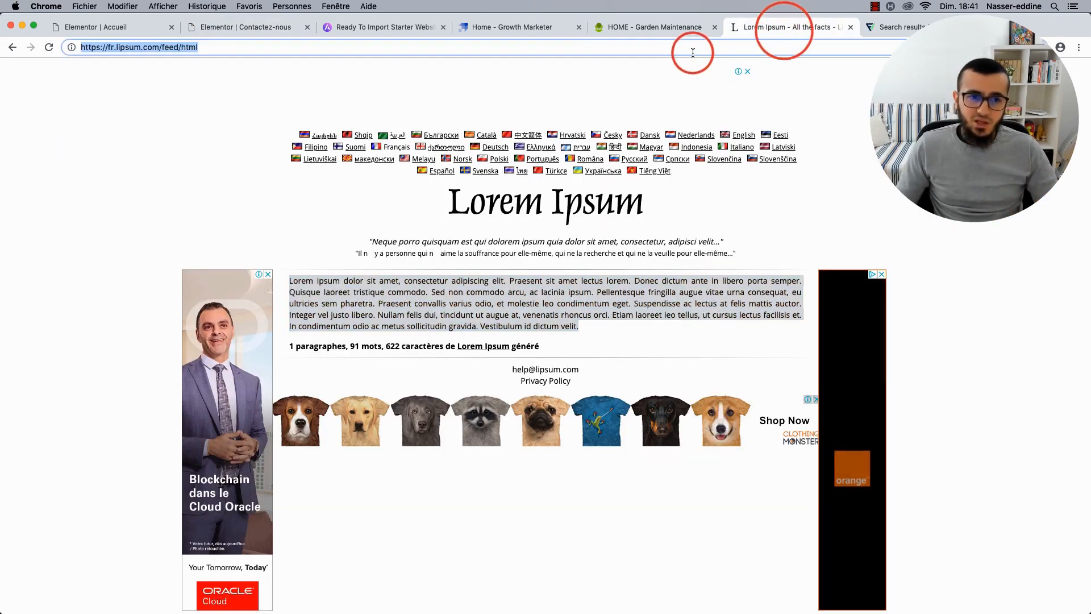
text(elementor bout)
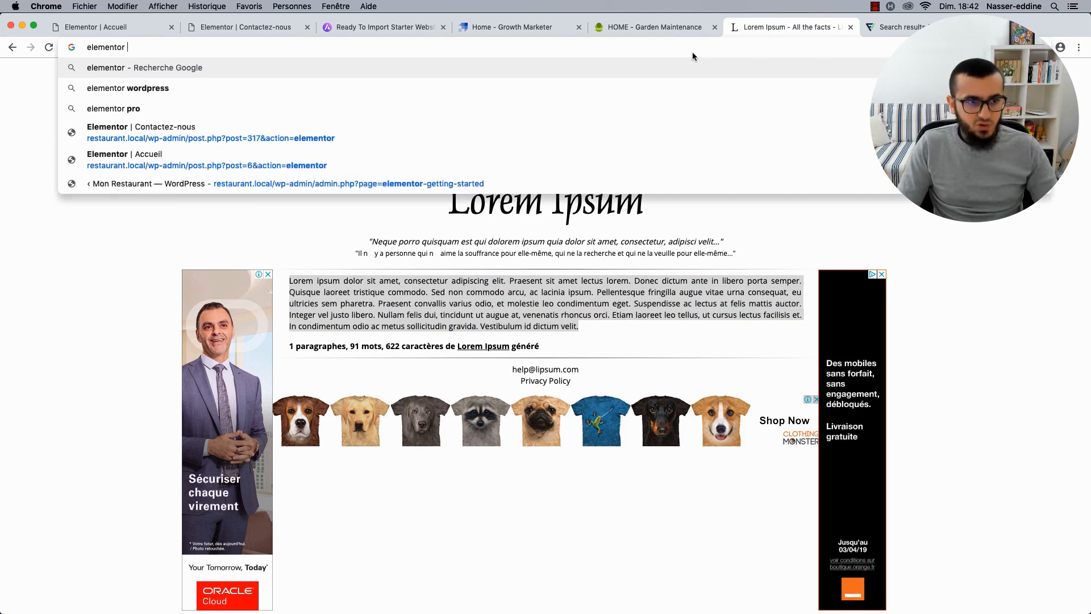
key(BackSpace)
key(BackSpace)
key(BackSpace)
text(utton )
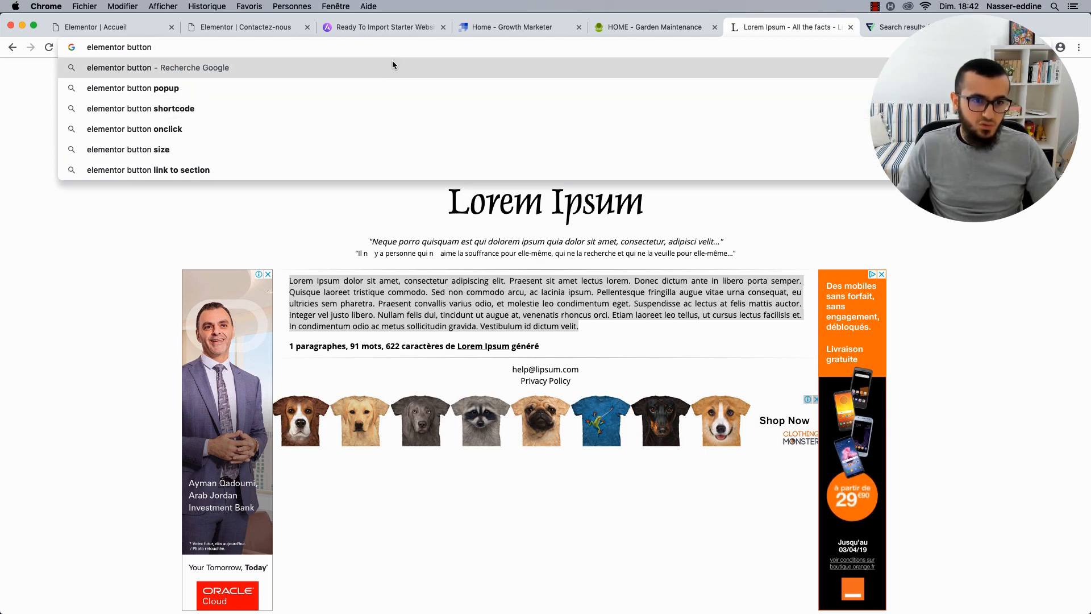
text(action)
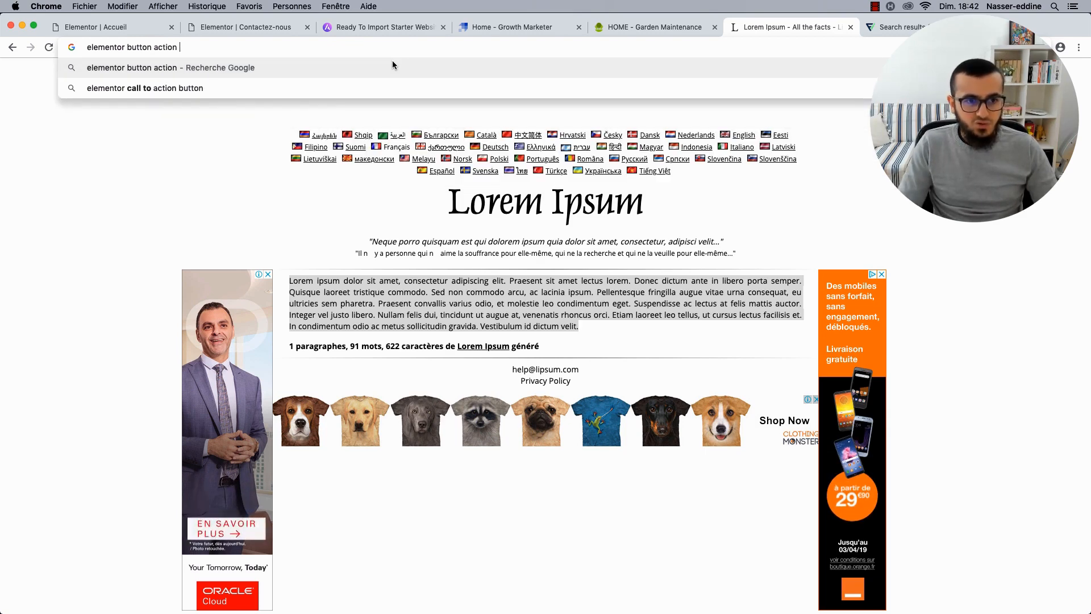
key(Return)
Read through Elementor's Button Widget documentation page, then go back to the results.
scroll(123, 181, down, 2)
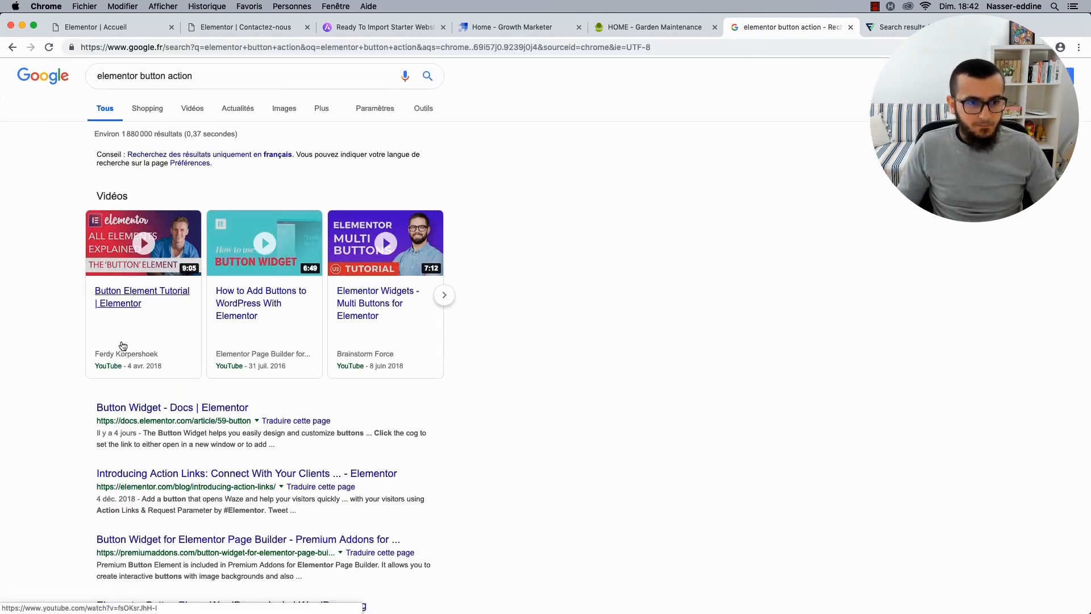
click(143, 378)
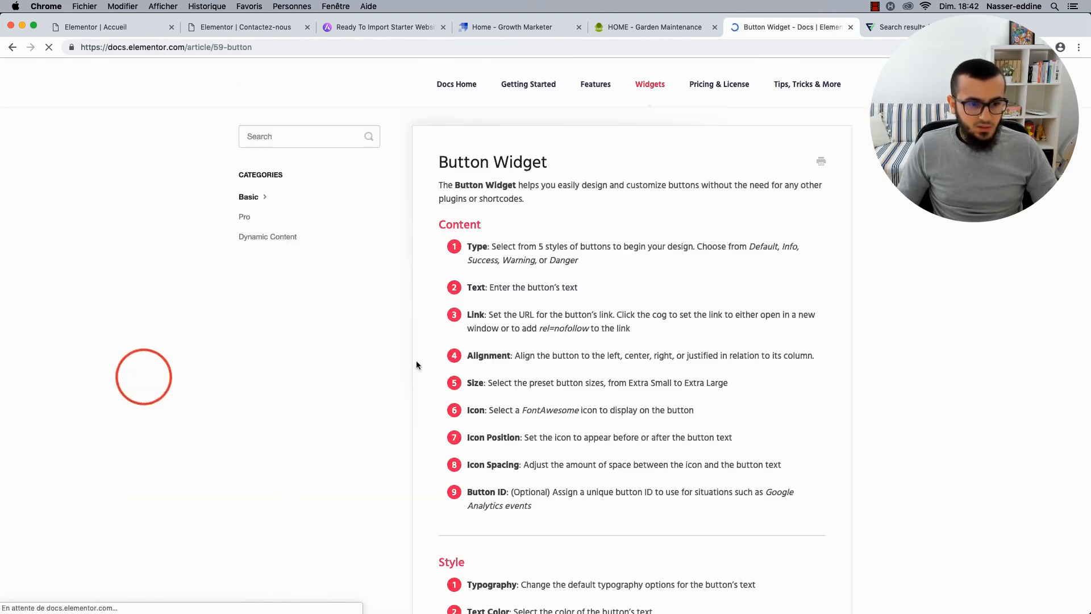
scroll(439, 321, down, 10)
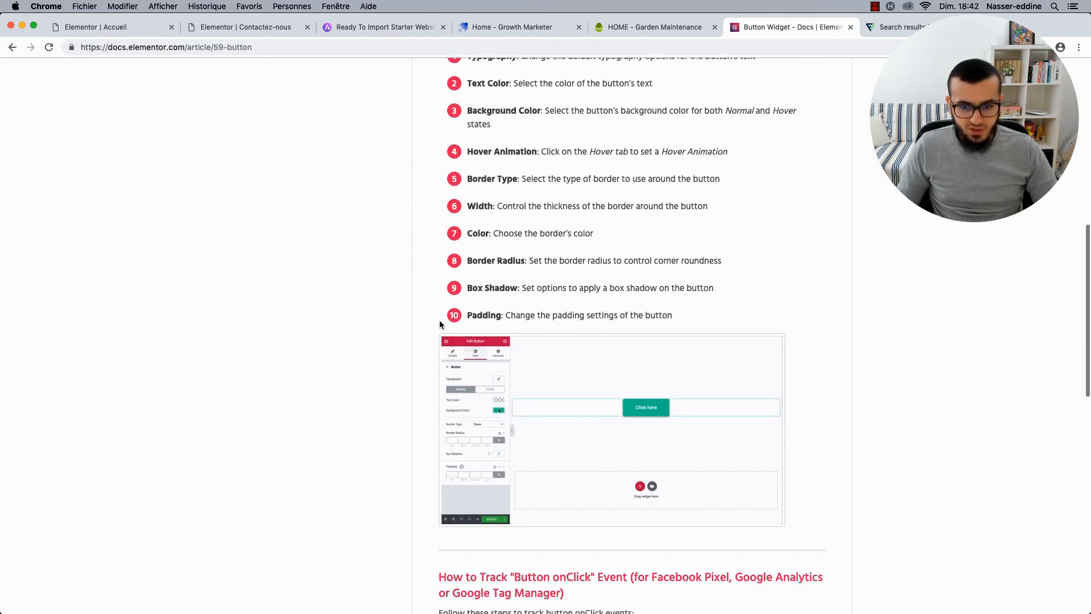
scroll(439, 324, down, 3)
scroll(553, 300, down, 12)
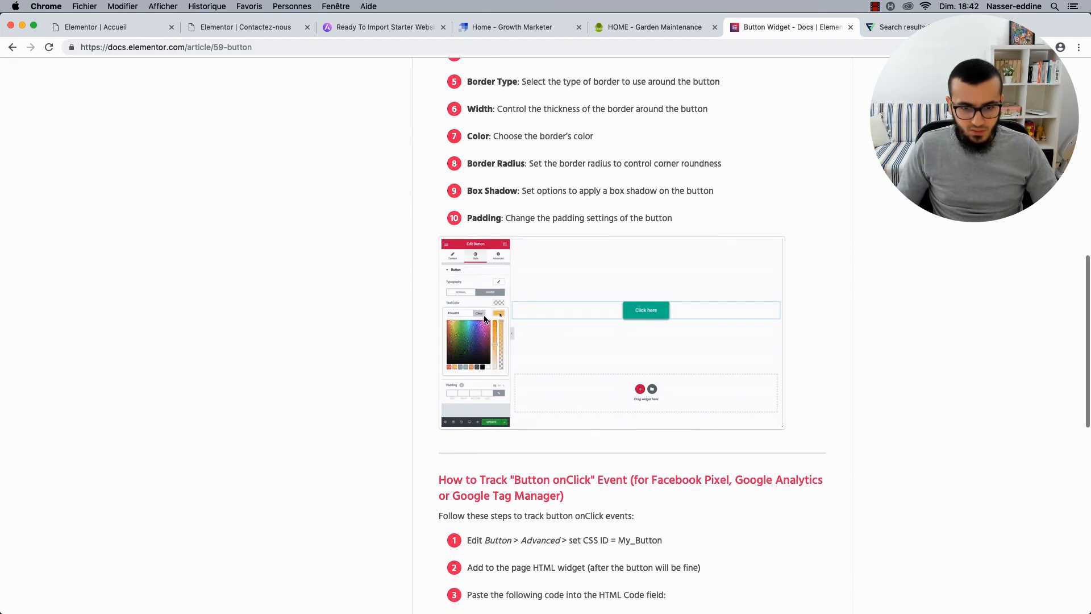
scroll(553, 300, down, 8)
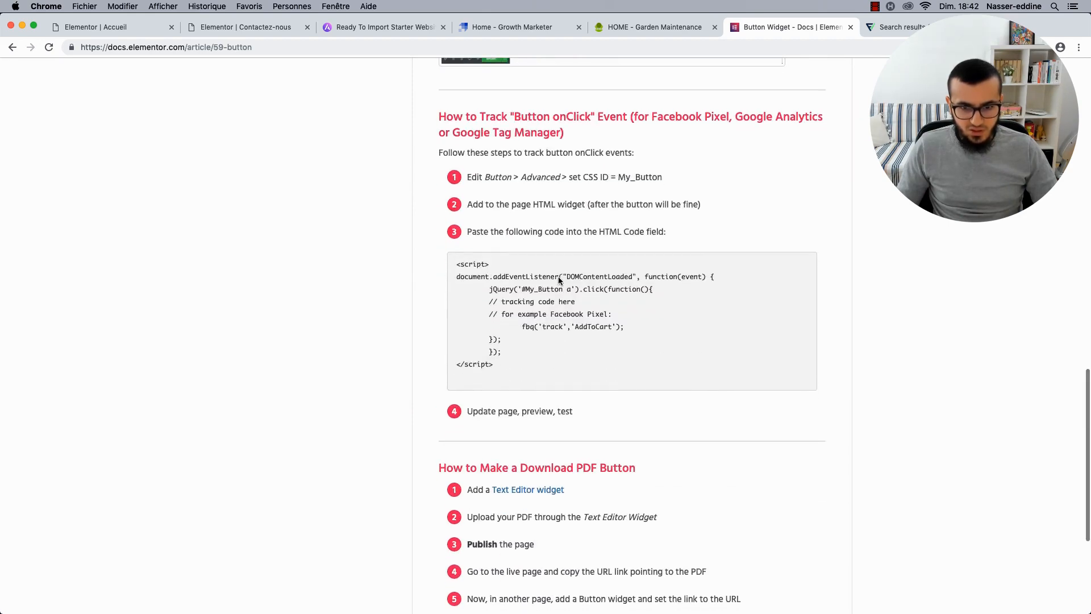
scroll(553, 270, up, 20)
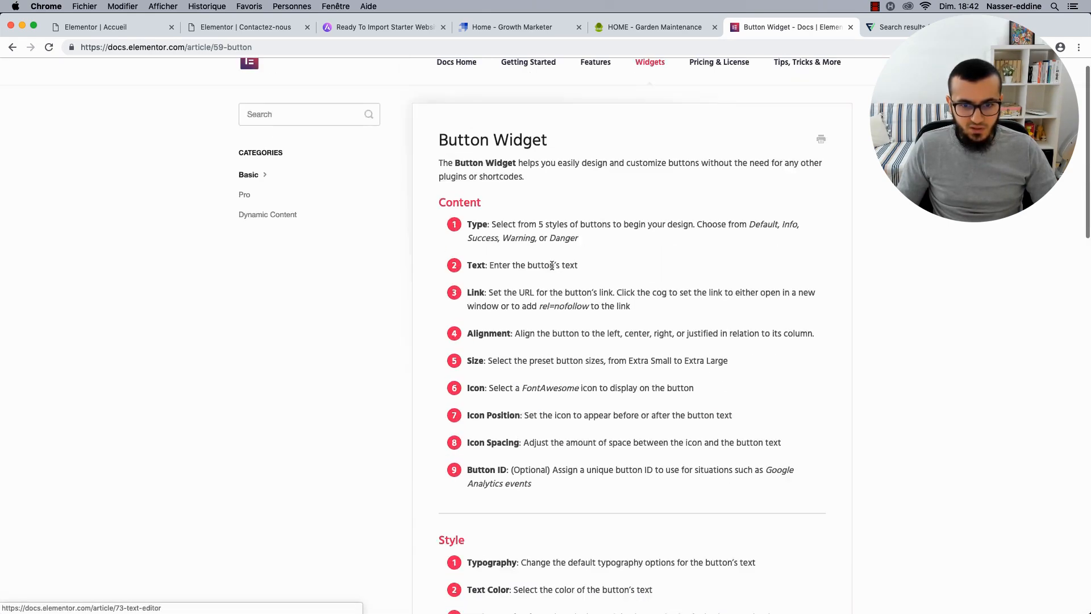
click(12, 49)
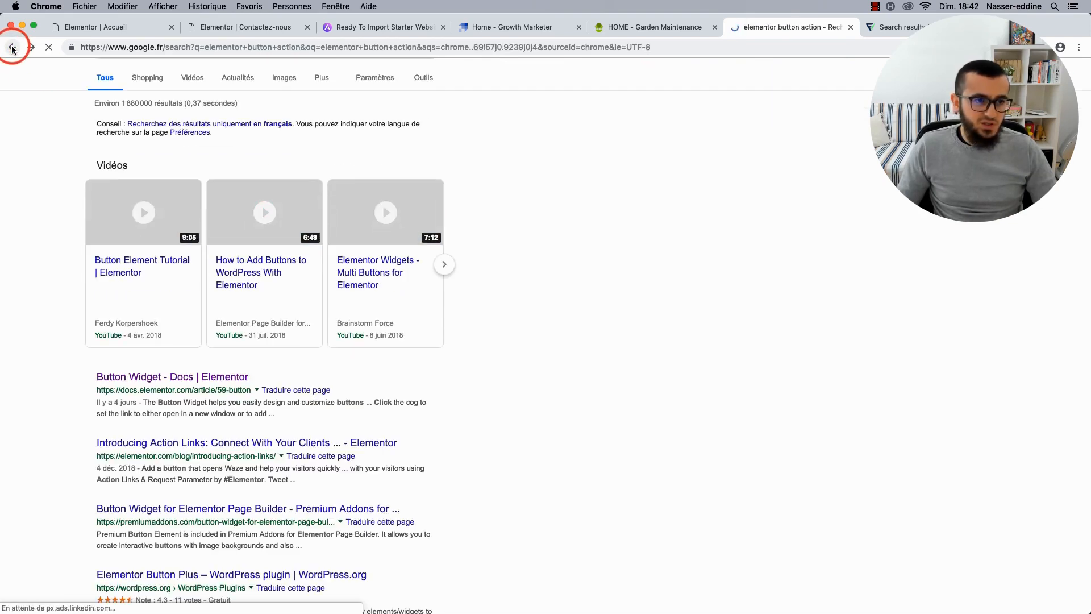
Read the 'Introducing Action Links' blog post's phone, email, messaging and calendar examples.
scroll(6, 250, down, 5)
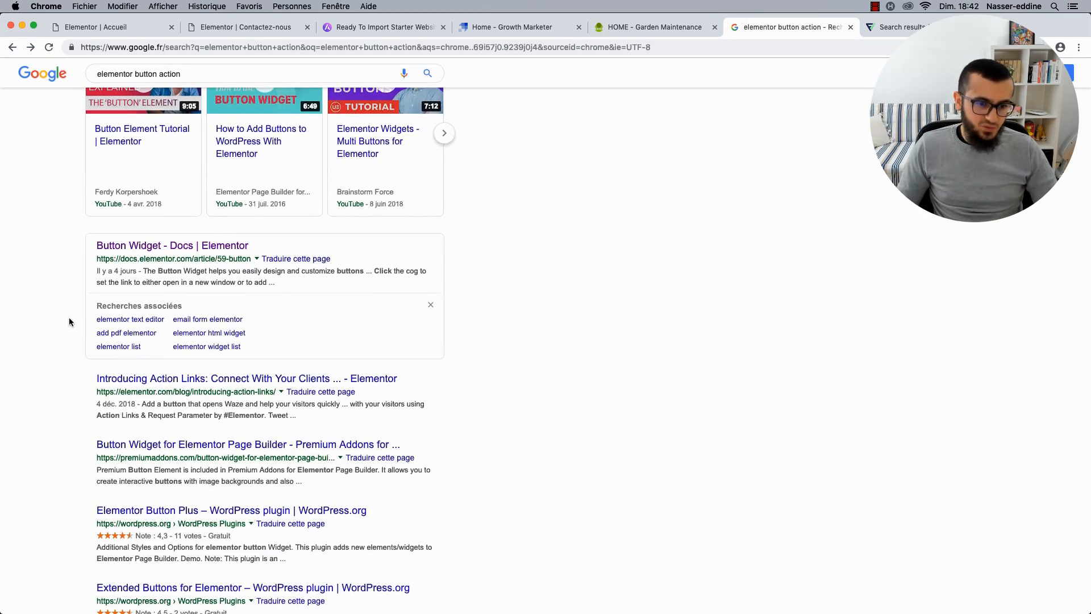
click(194, 381)
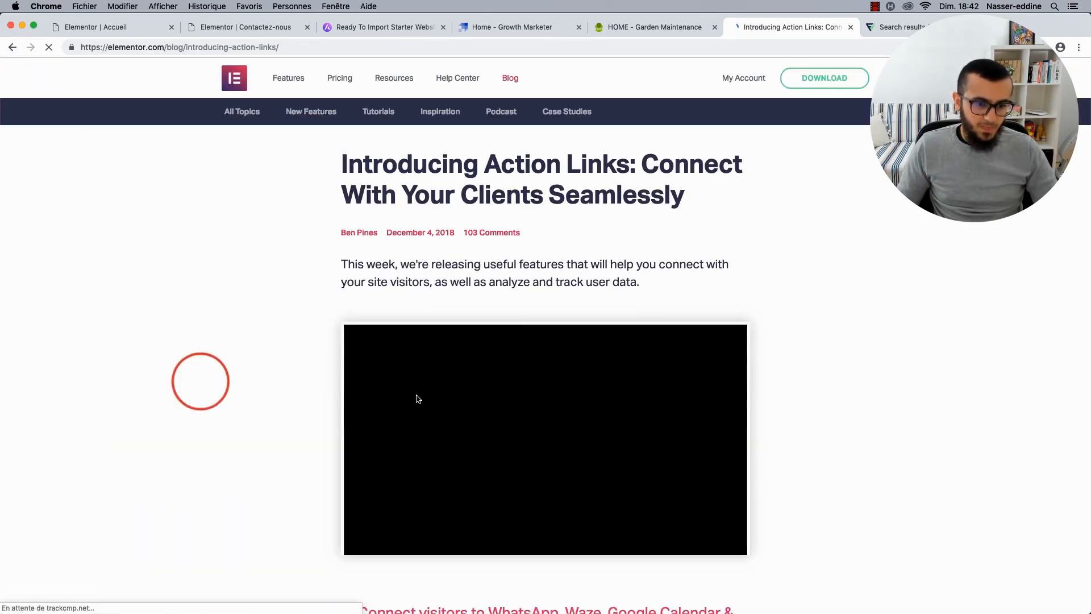
scroll(568, 284, down, 5)
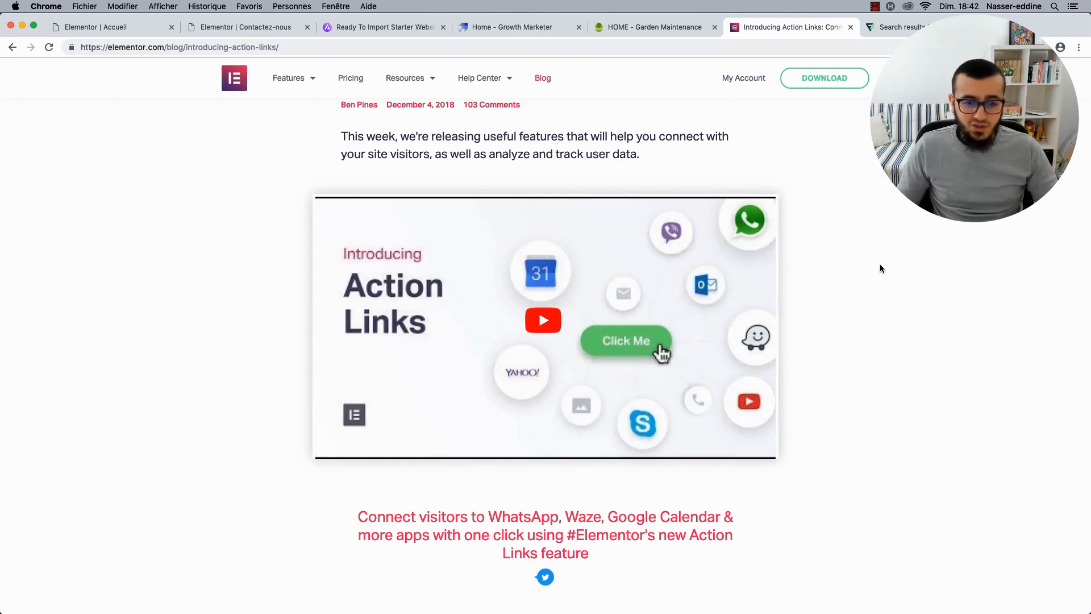
scroll(880, 266, down, 5)
scroll(879, 266, up, 7)
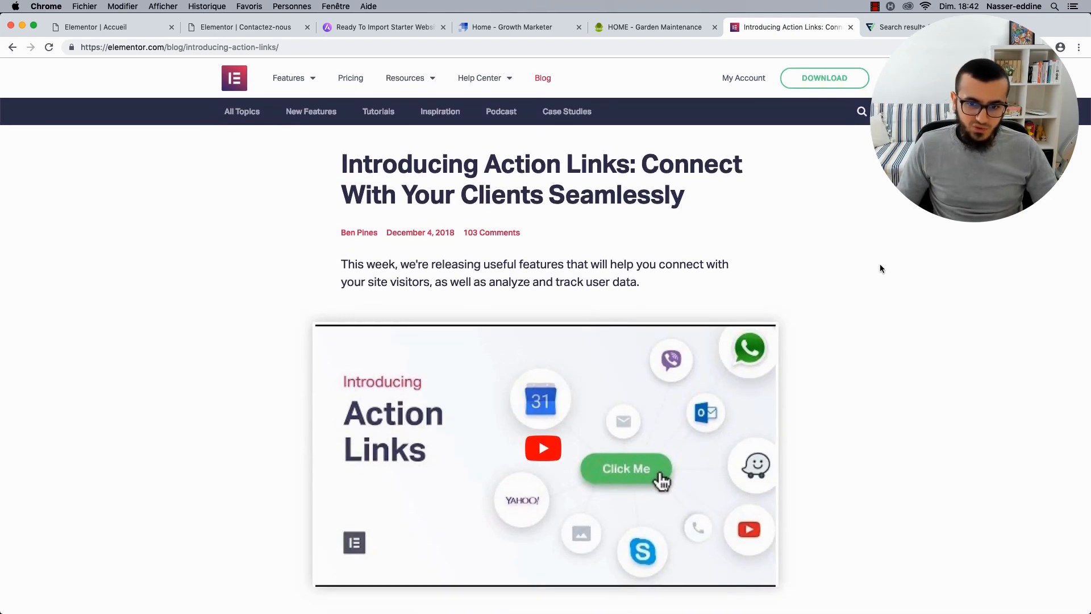
scroll(879, 268, down, 10)
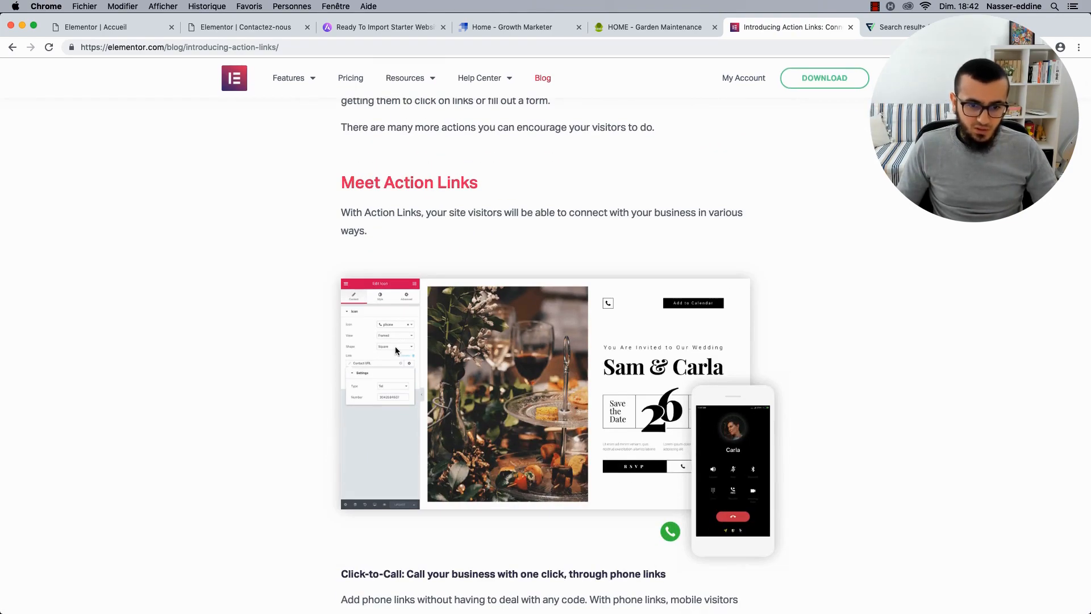
scroll(396, 349, up, 5)
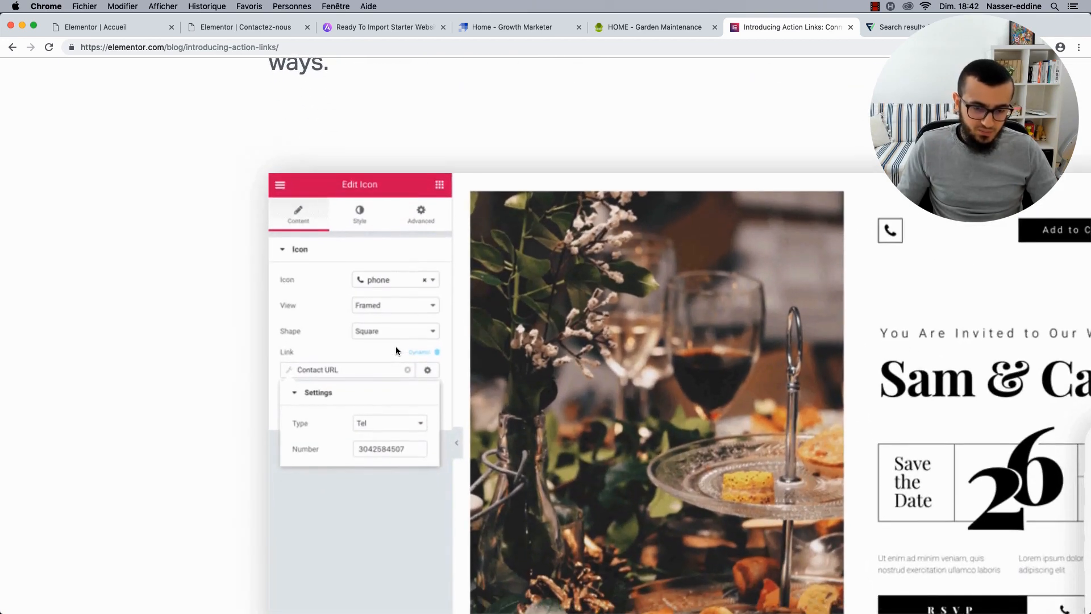
scroll(396, 350, down, 3)
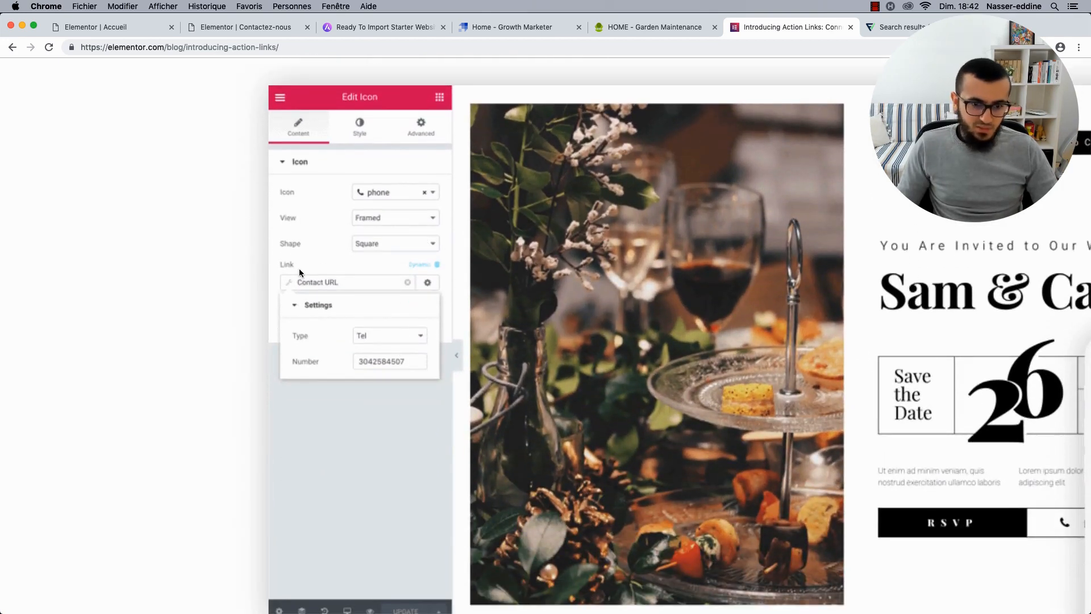
scroll(429, 272, down, 5)
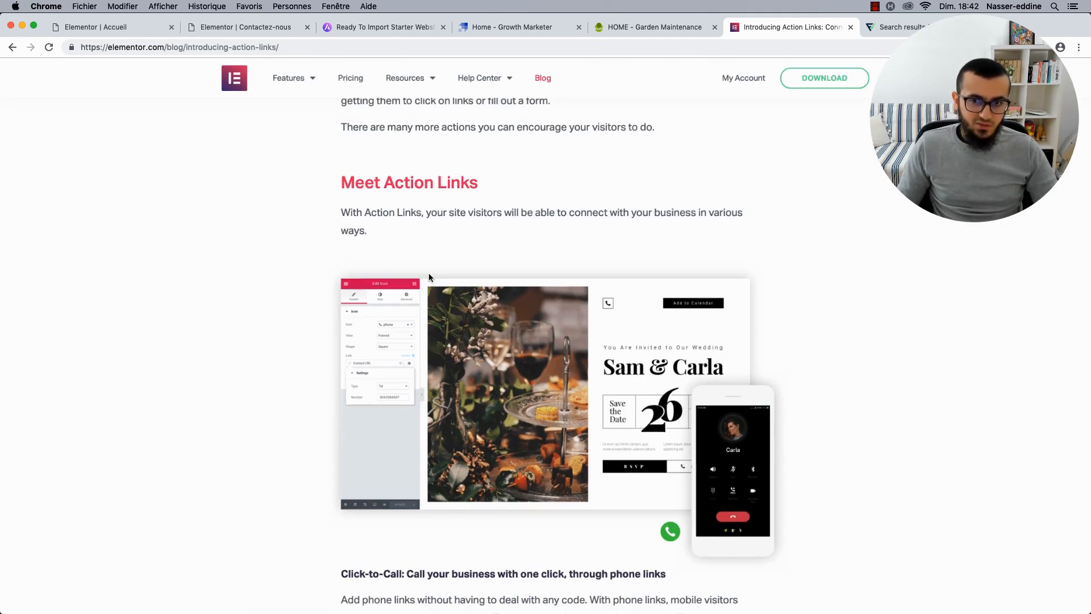
scroll(257, 428, down, 7)
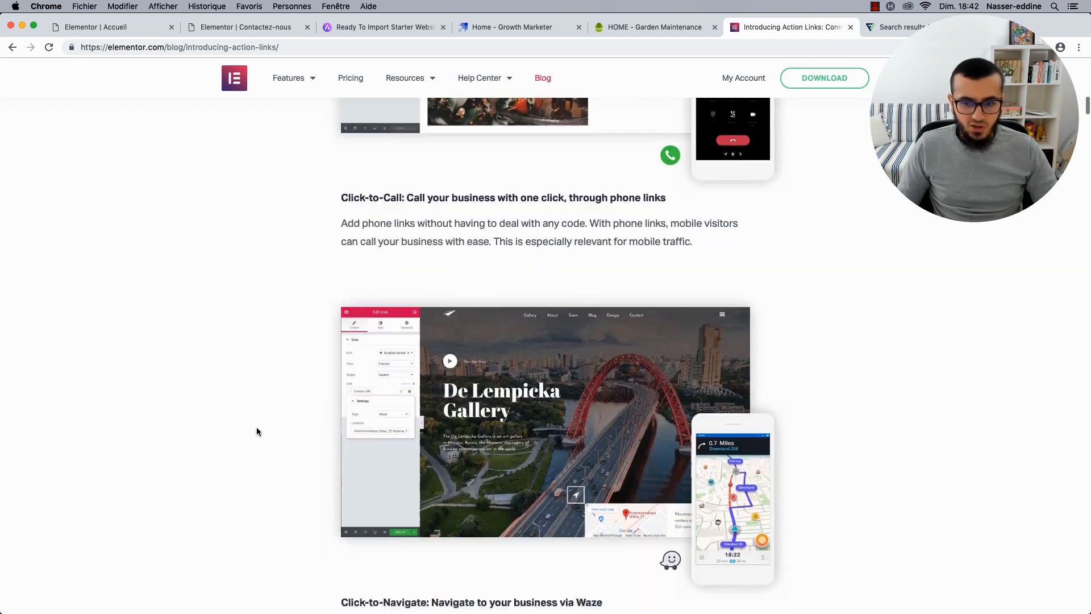
scroll(377, 343, down, 6)
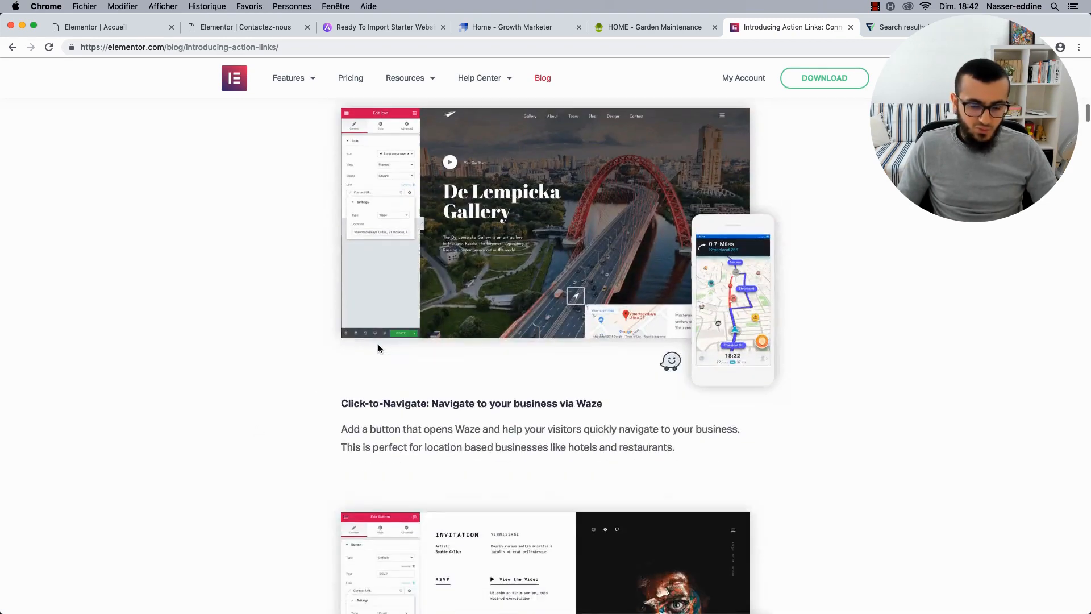
scroll(375, 379, up, 5)
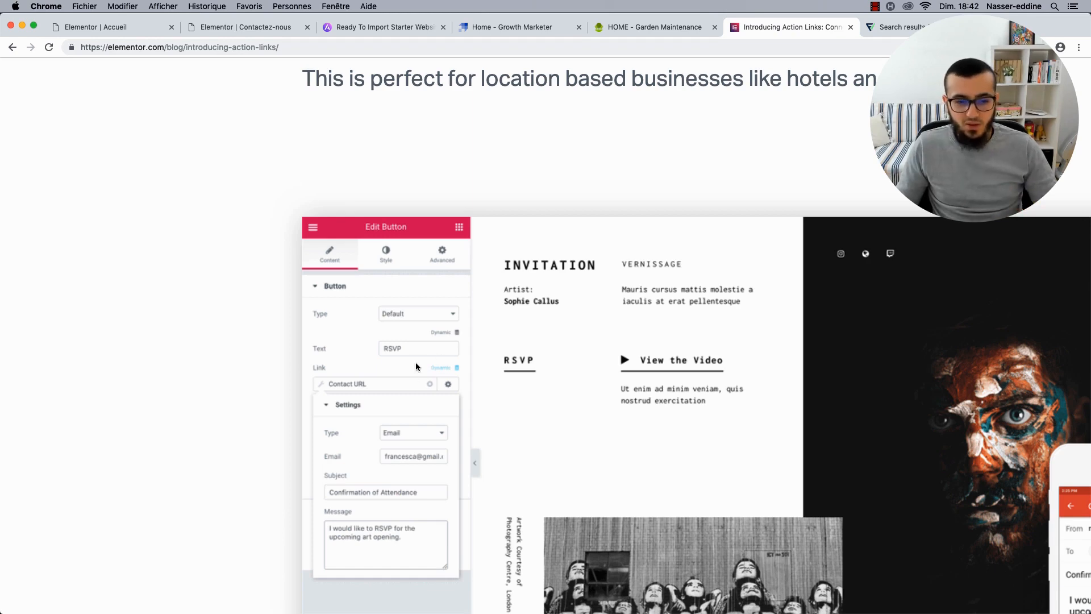
scroll(368, 385, down, 1)
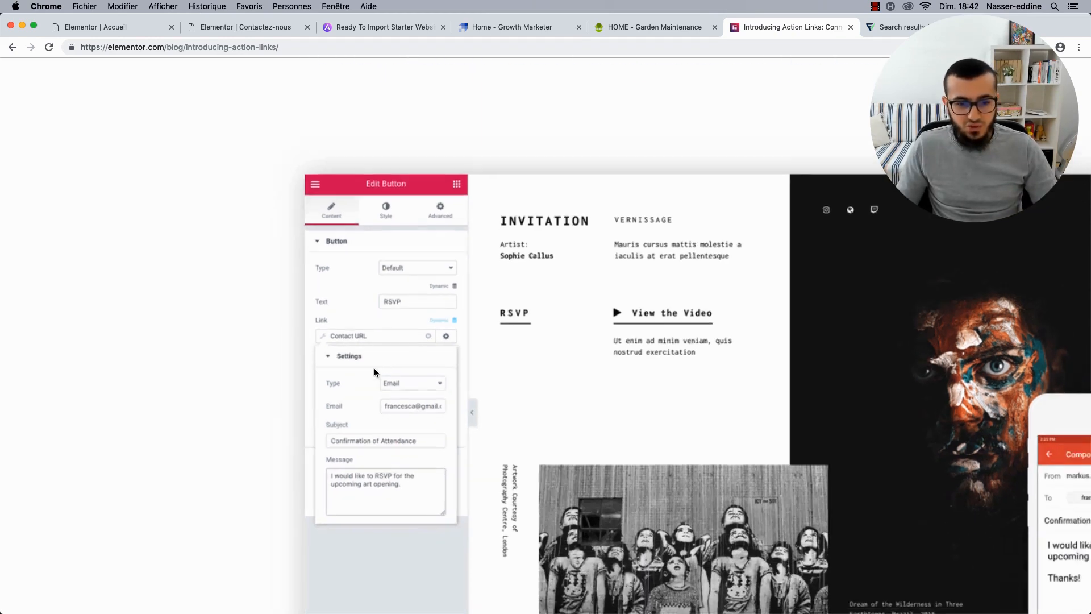
scroll(374, 367, down, 5)
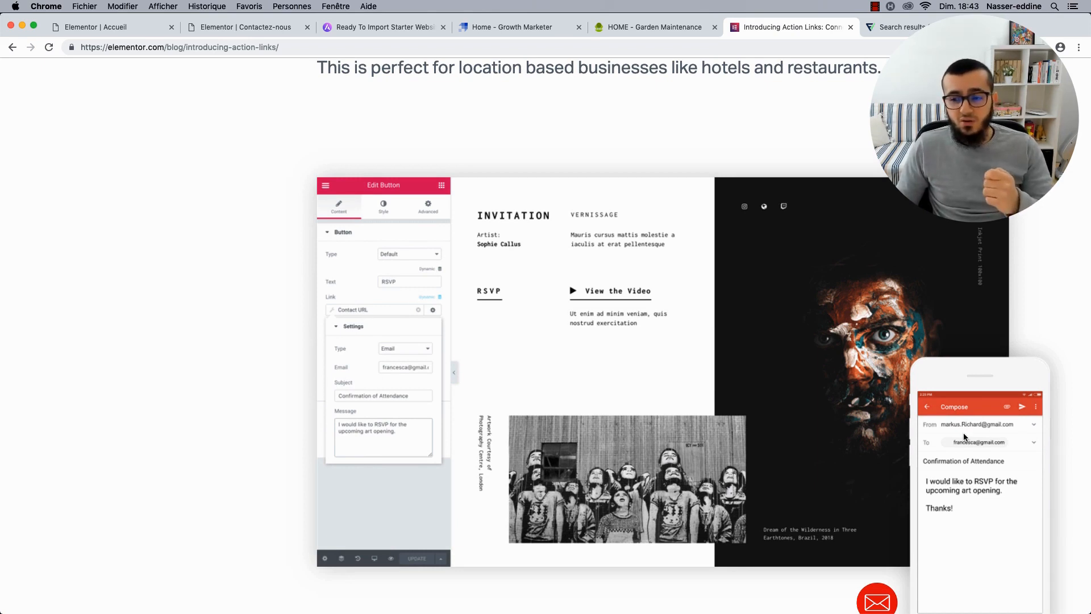
scroll(964, 437, down, 3)
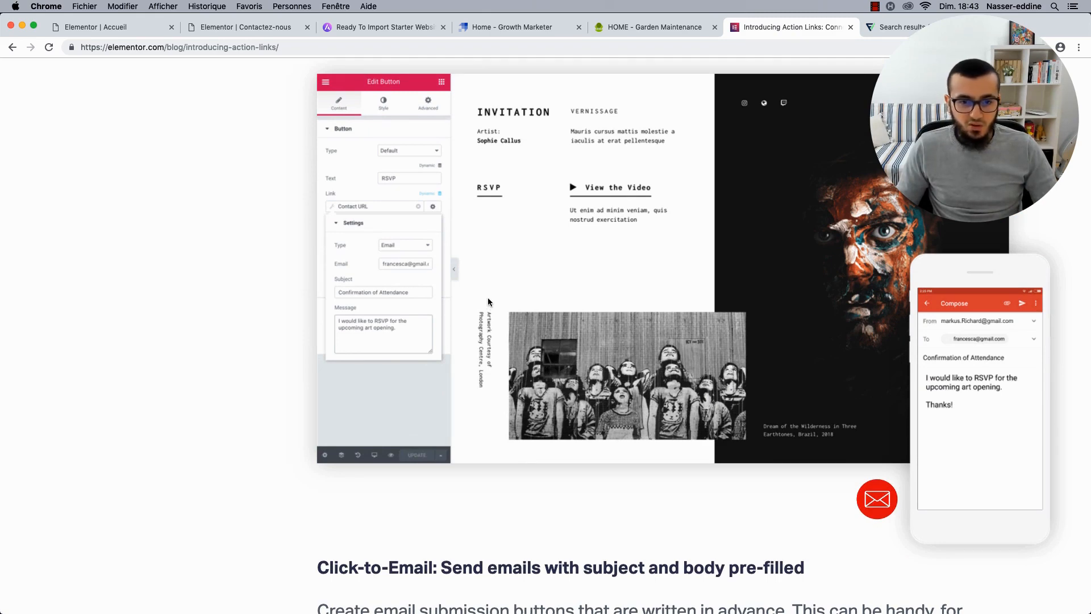
scroll(488, 301, down, 15)
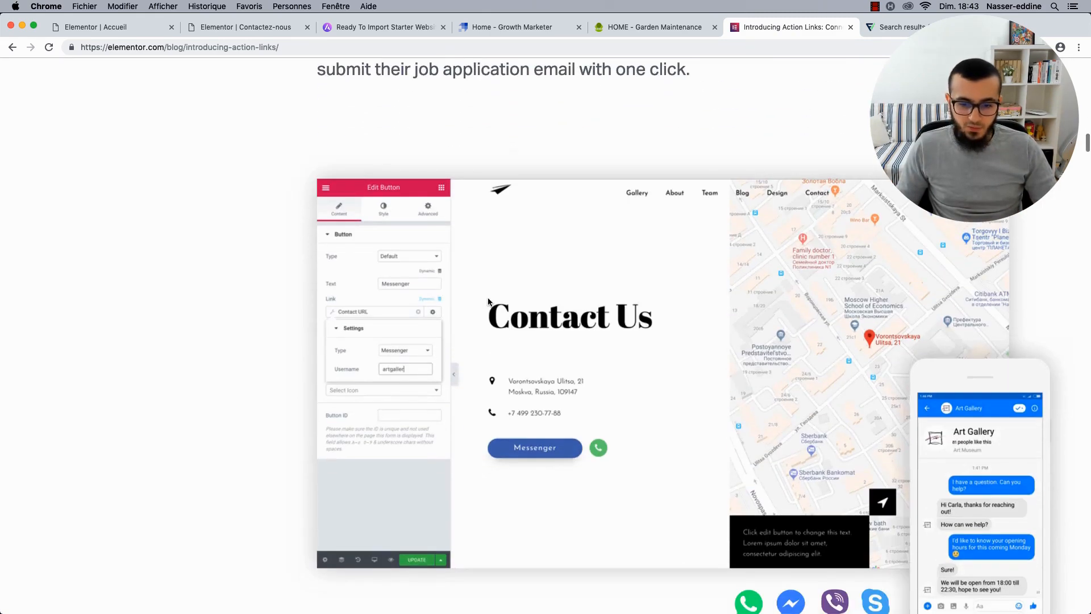
scroll(536, 425, down, 2)
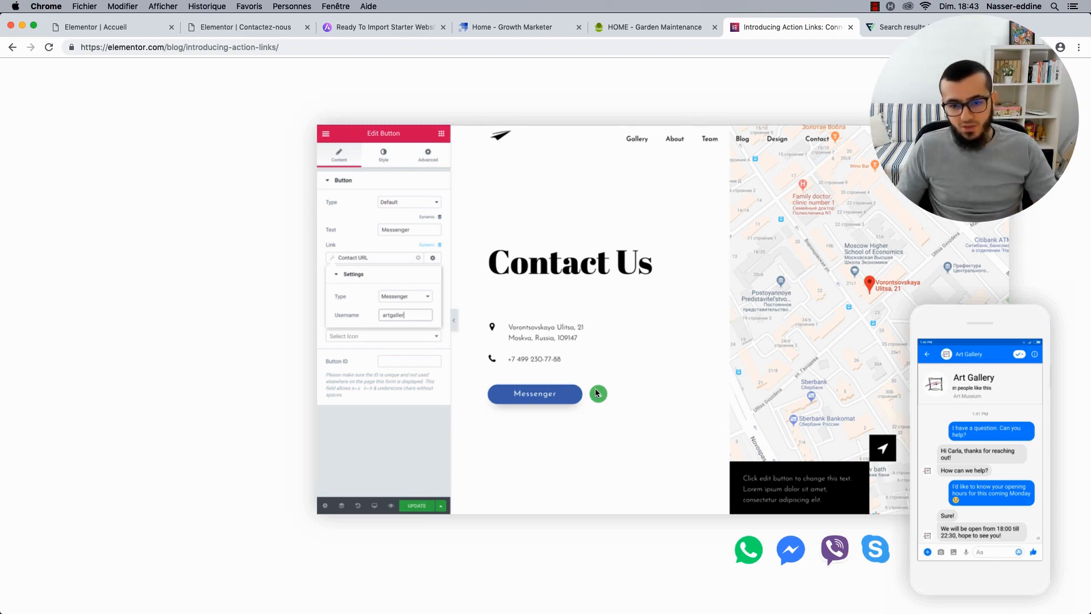
scroll(564, 392, down, 10)
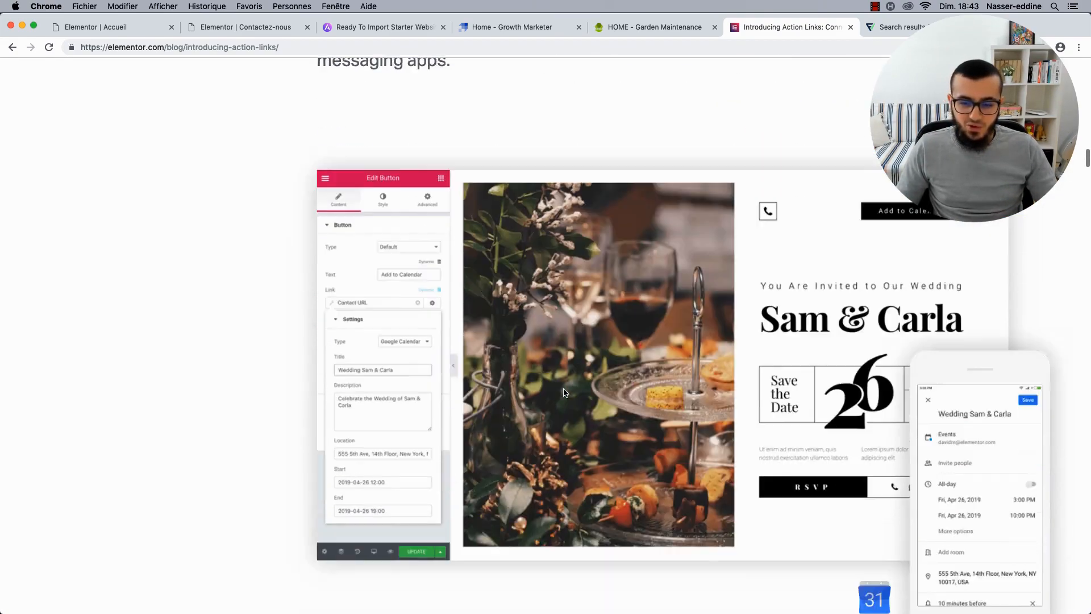
scroll(403, 253, up, 20)
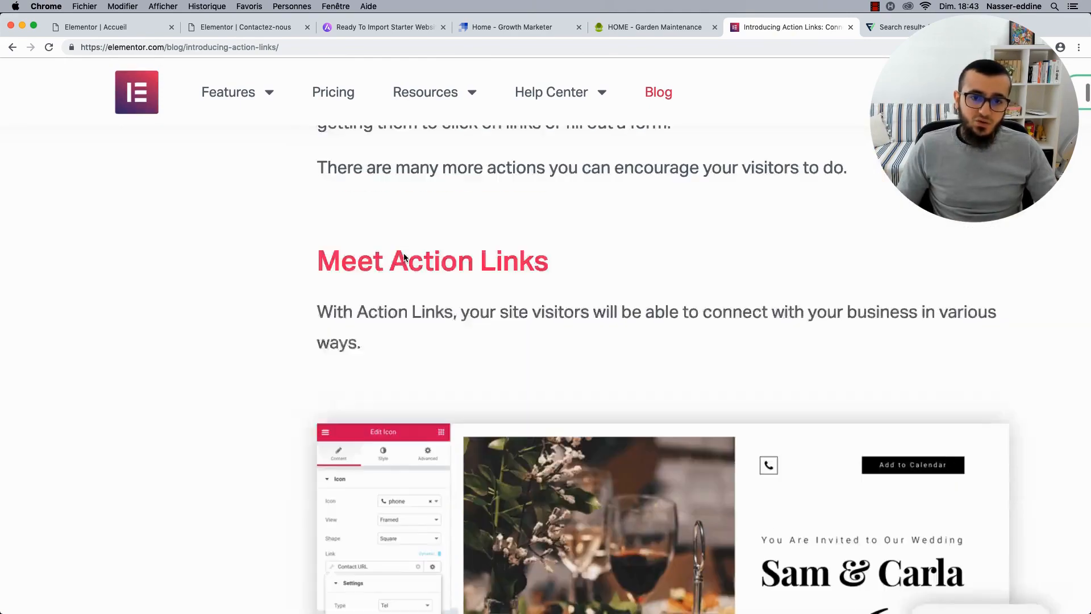
scroll(404, 257, up, 10)
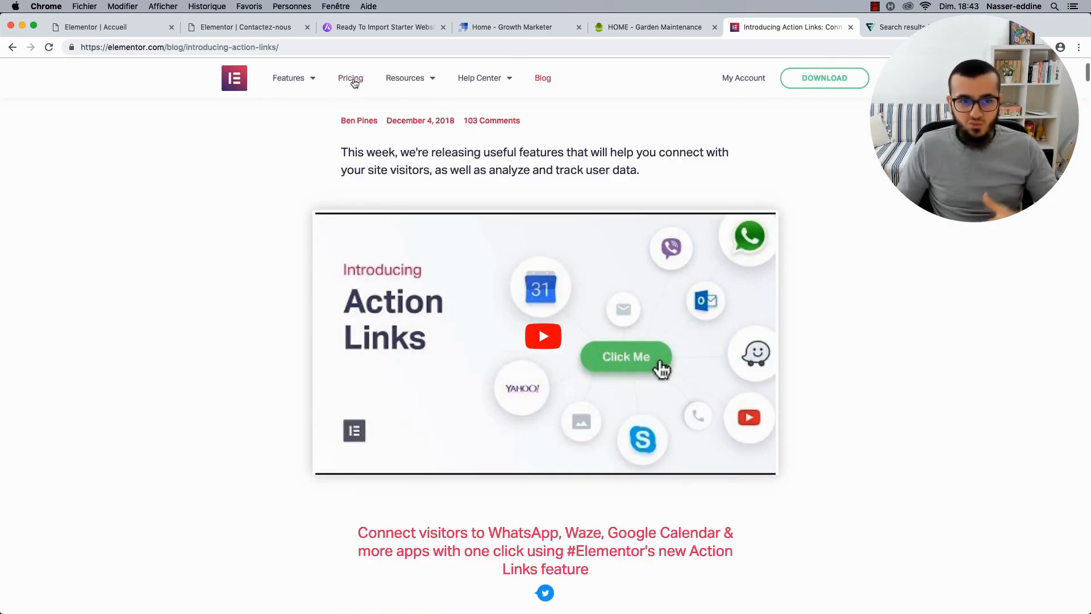
Open Elementor Pricing and highlight the $49 Personal price and Unlimited Sites text.
click(352, 81)
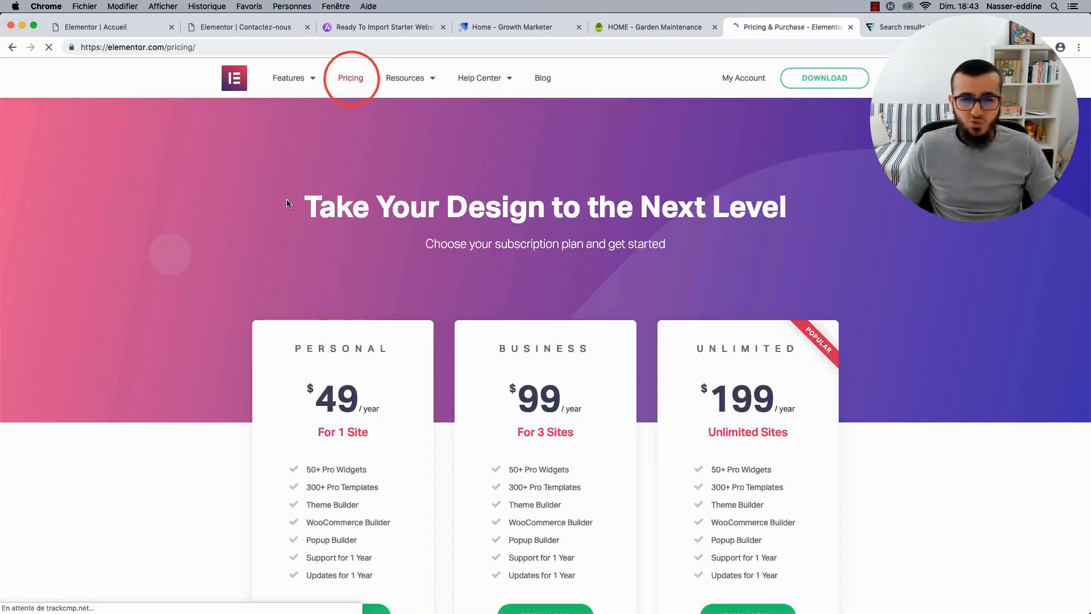
scroll(287, 203, down, 3)
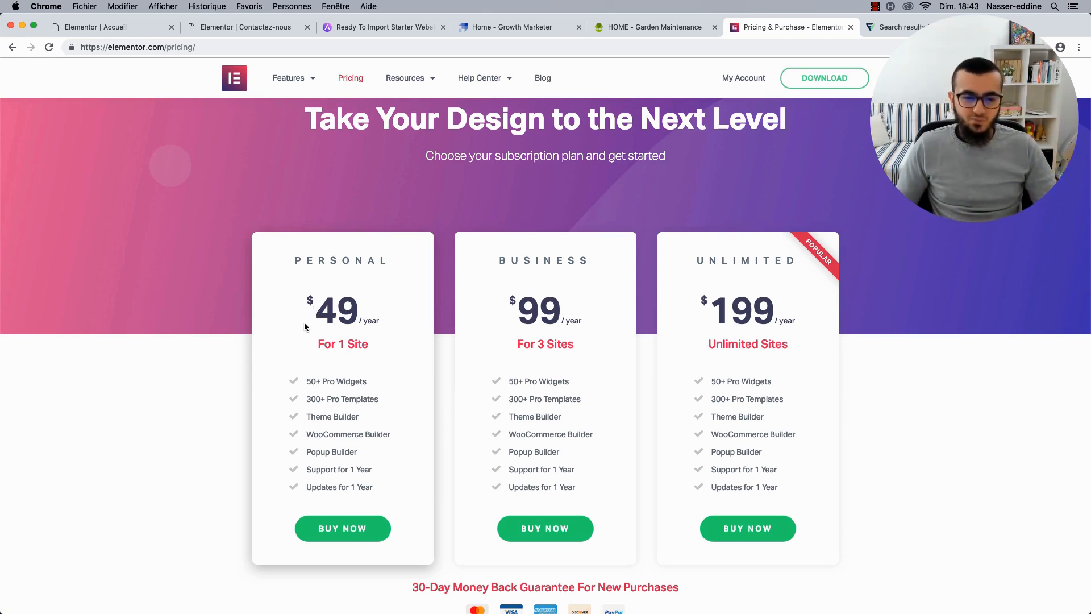
drag(306, 311, 360, 311)
scroll(479, 307, down, 1)
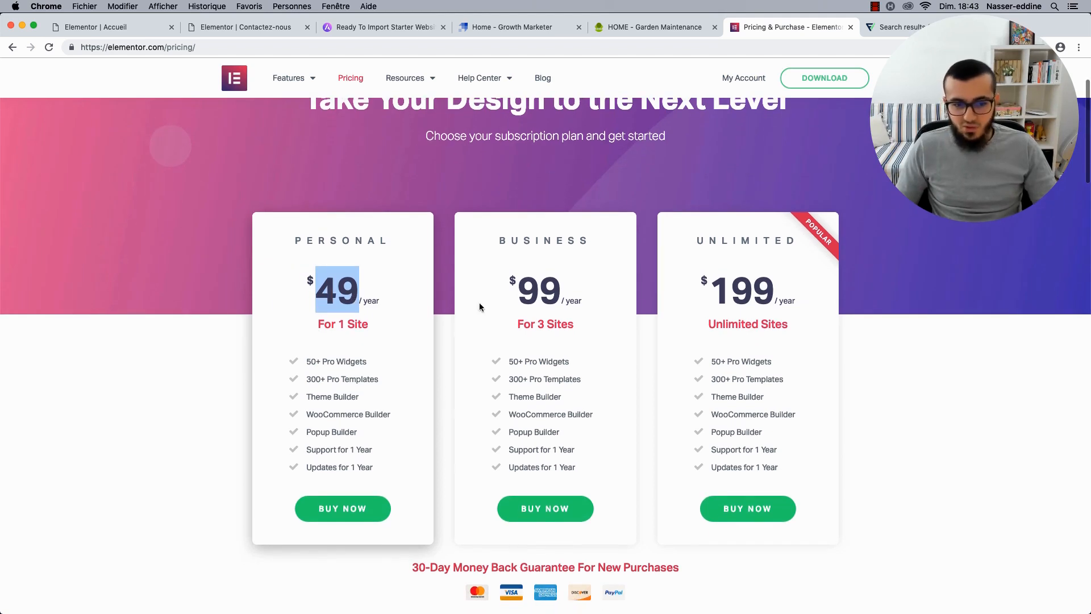
scroll(703, 297, up, 1)
drag(701, 285, 803, 301)
click(726, 333)
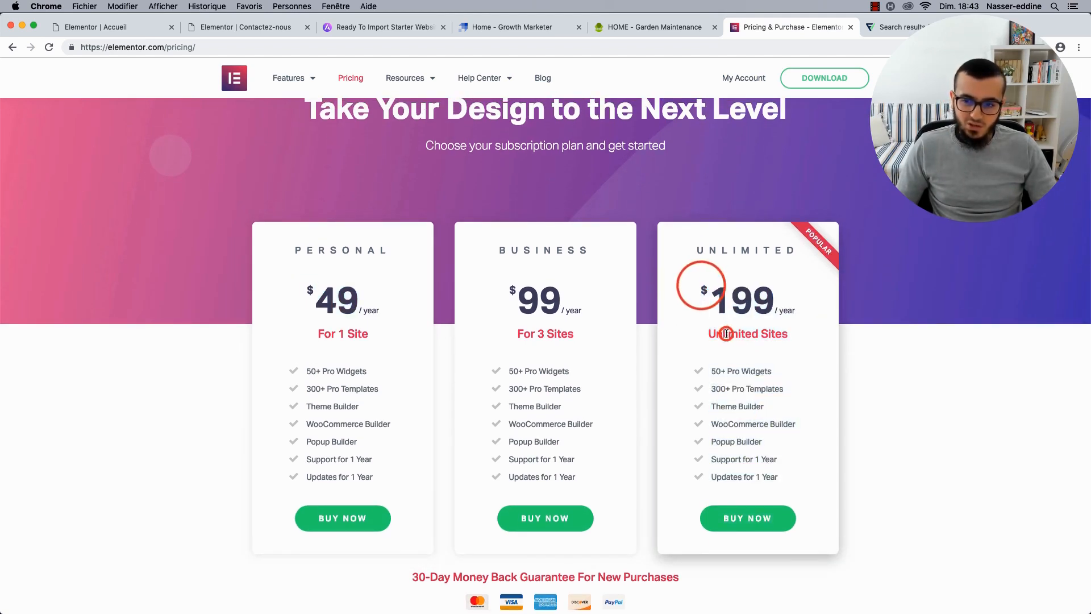
drag(710, 333, 791, 333)
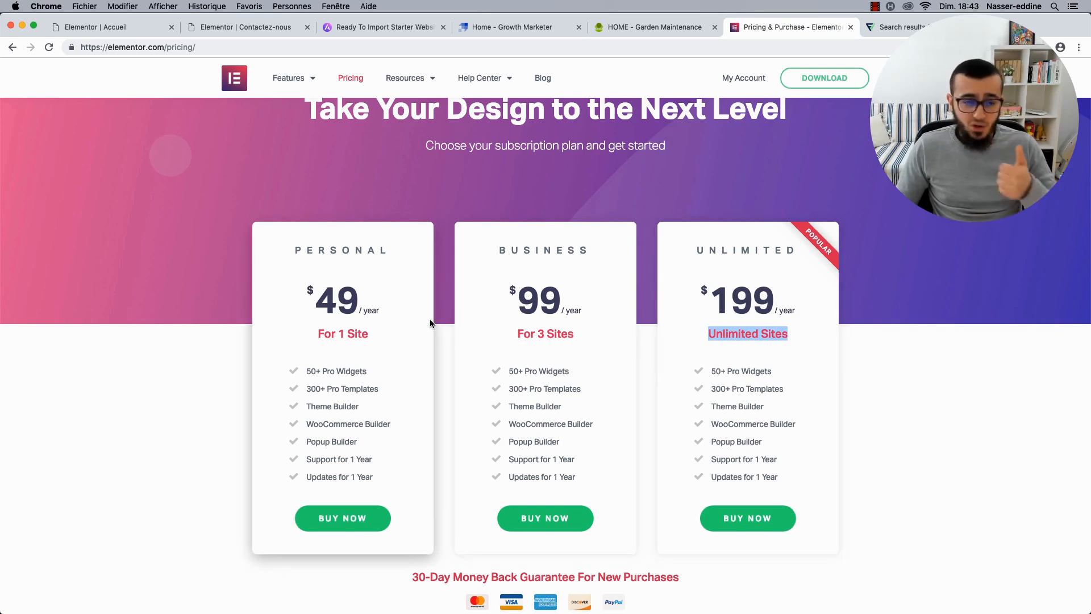
drag(317, 302, 379, 301)
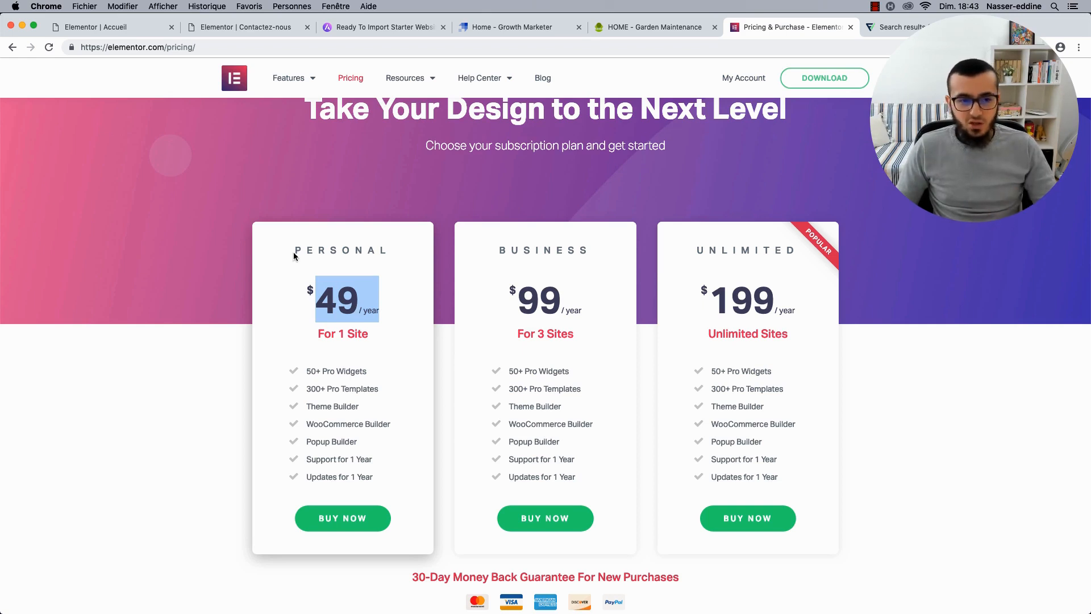
click(229, 28)
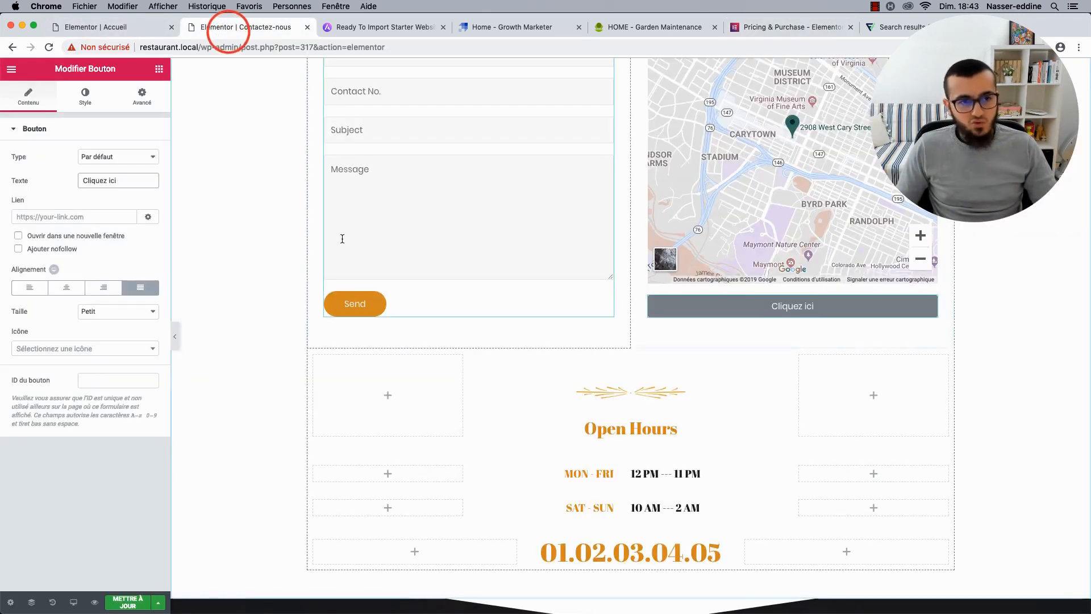
scroll(344, 272, down, 3)
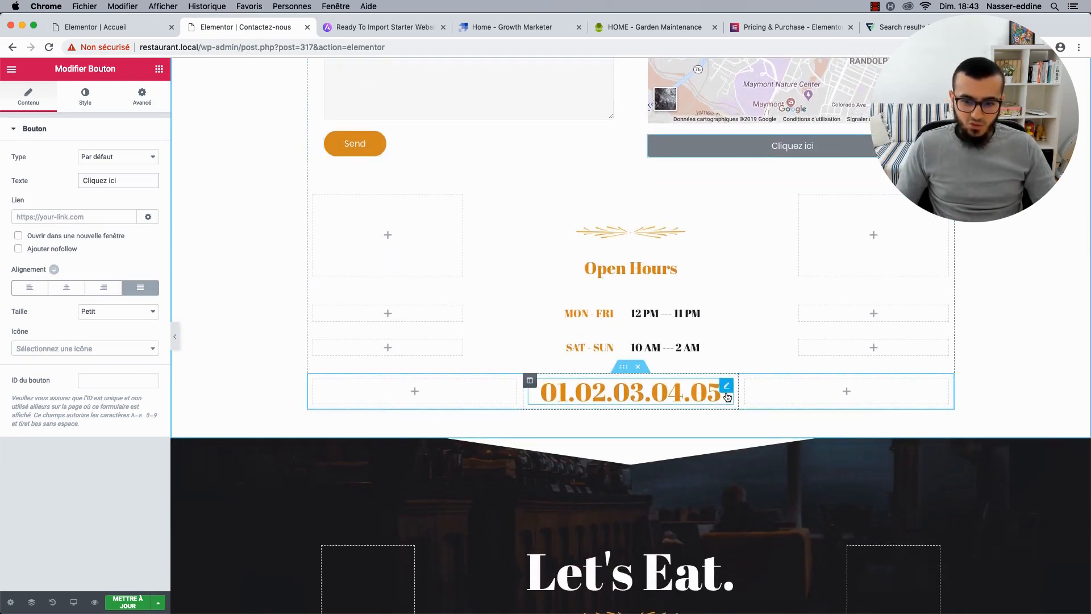
click(728, 391)
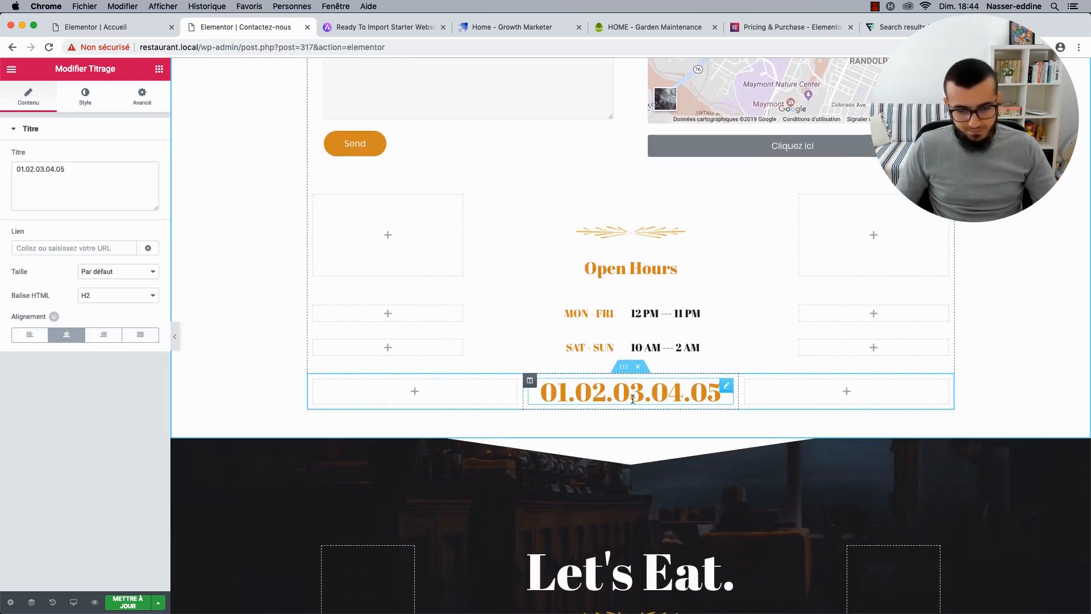
click(81, 251)
text(tel:)
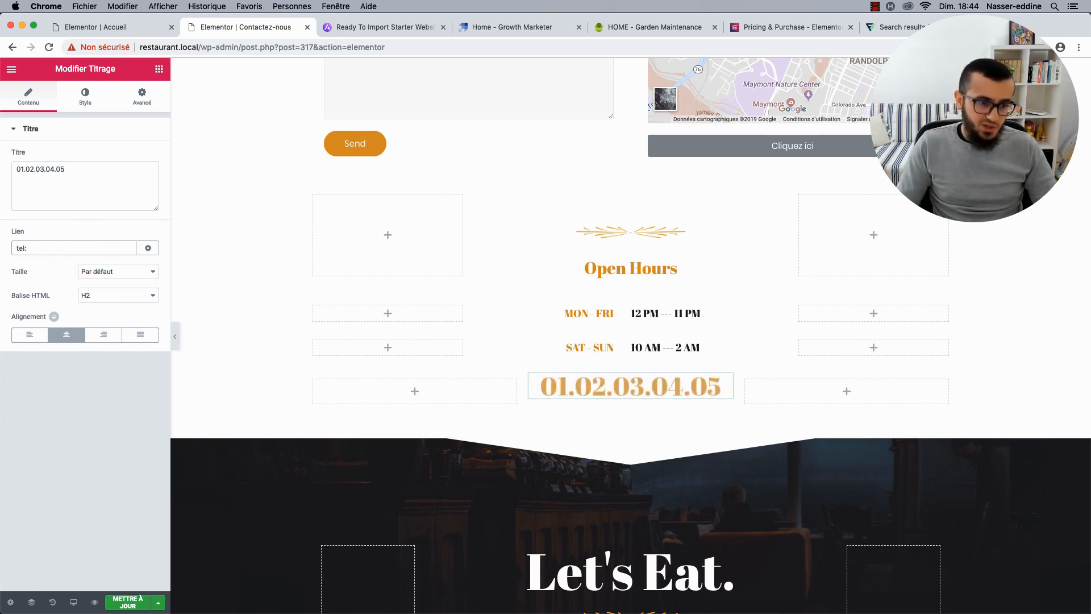
text(01020304)
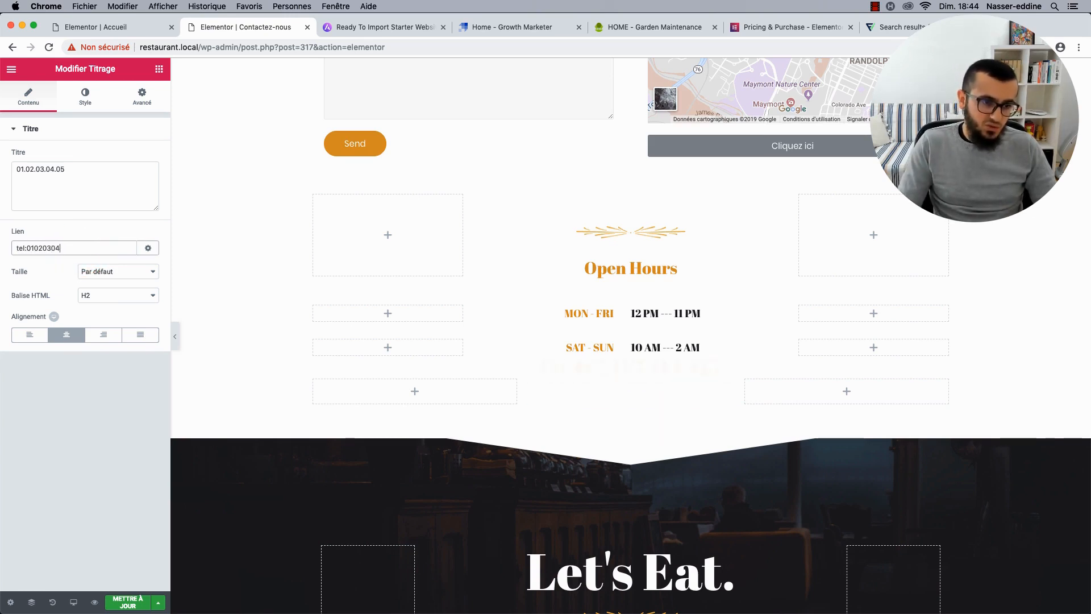
text(05)
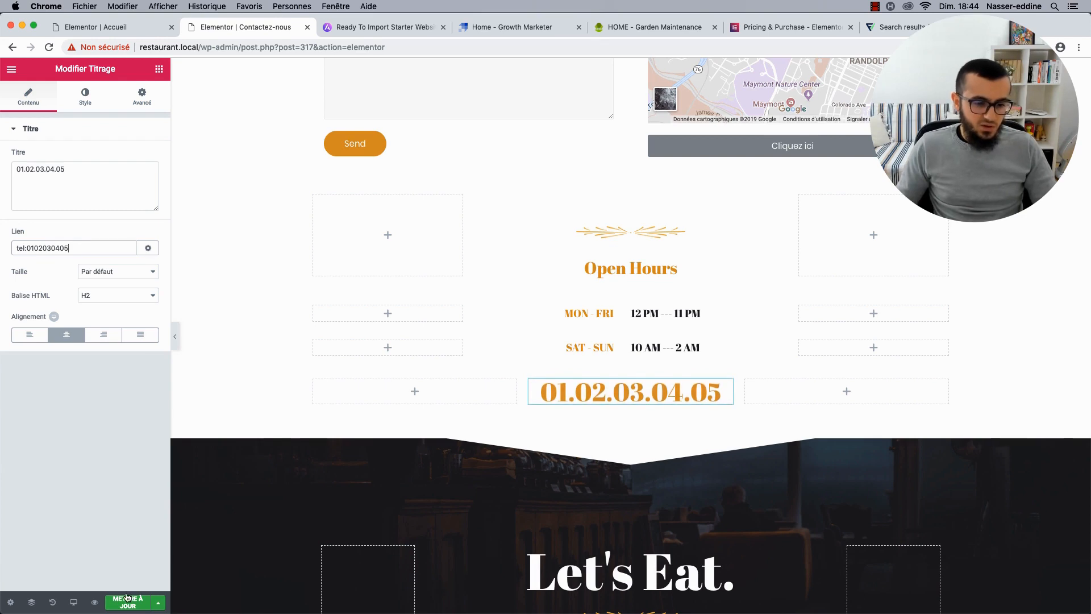
click(128, 599)
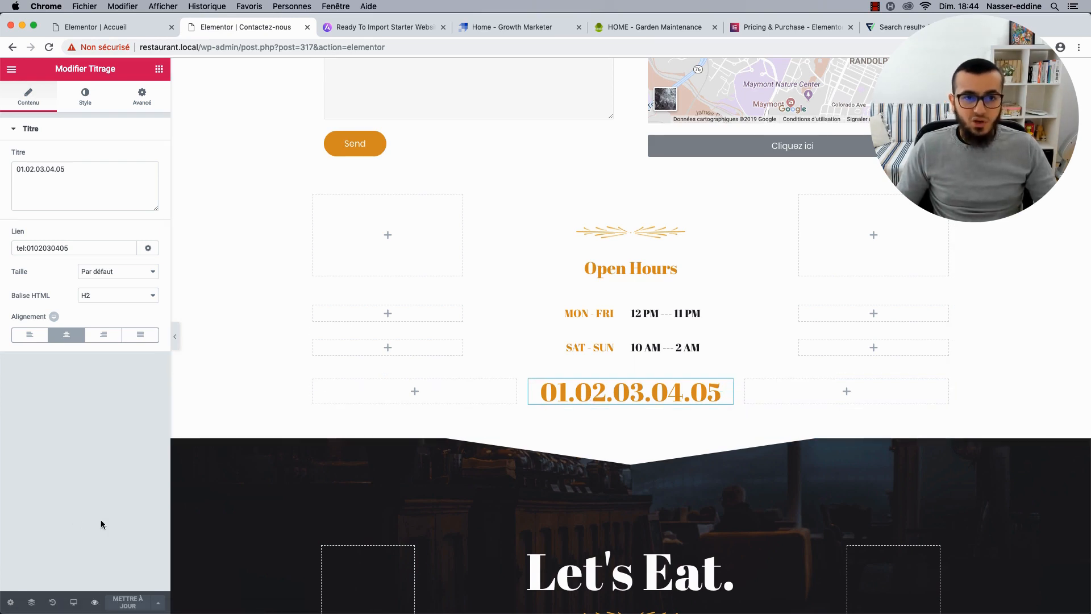
Preview the Contact page and test the phone-number call link.
click(95, 602)
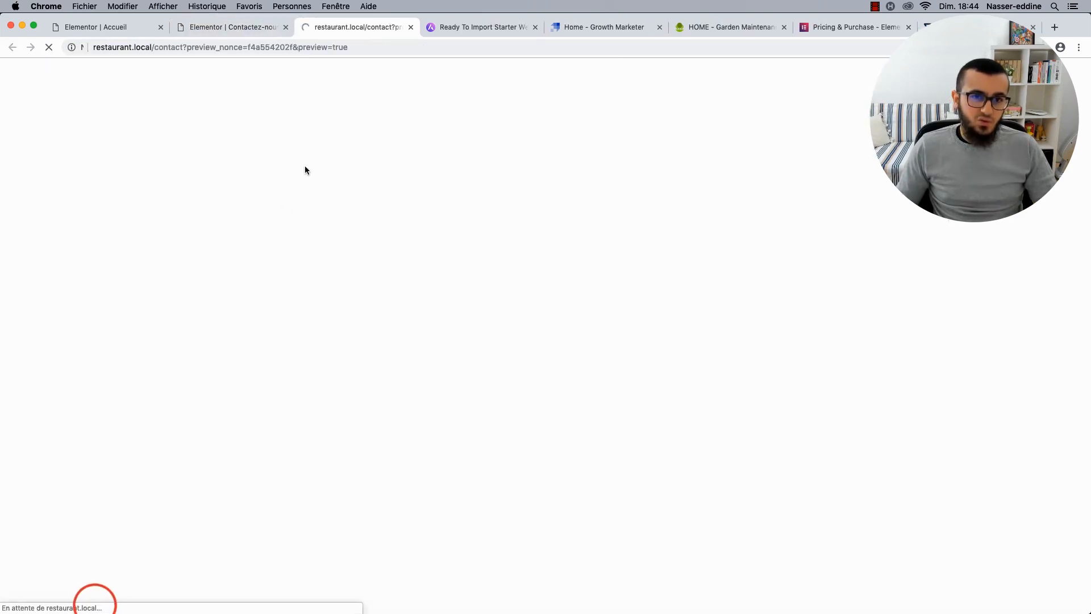
scroll(479, 390, down, 20)
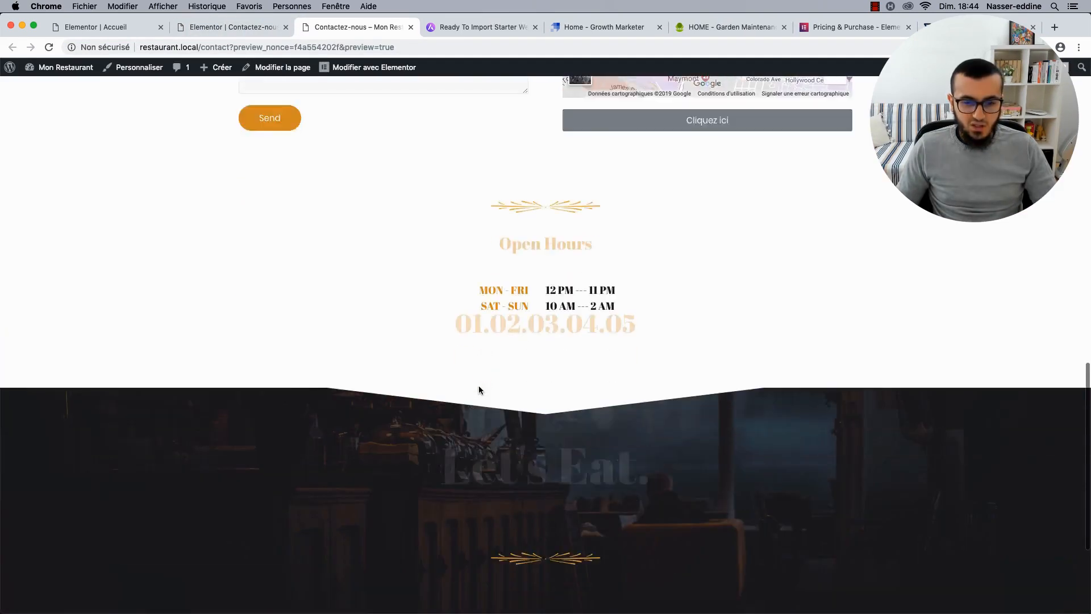
scroll(479, 389, up, 2)
click(532, 281)
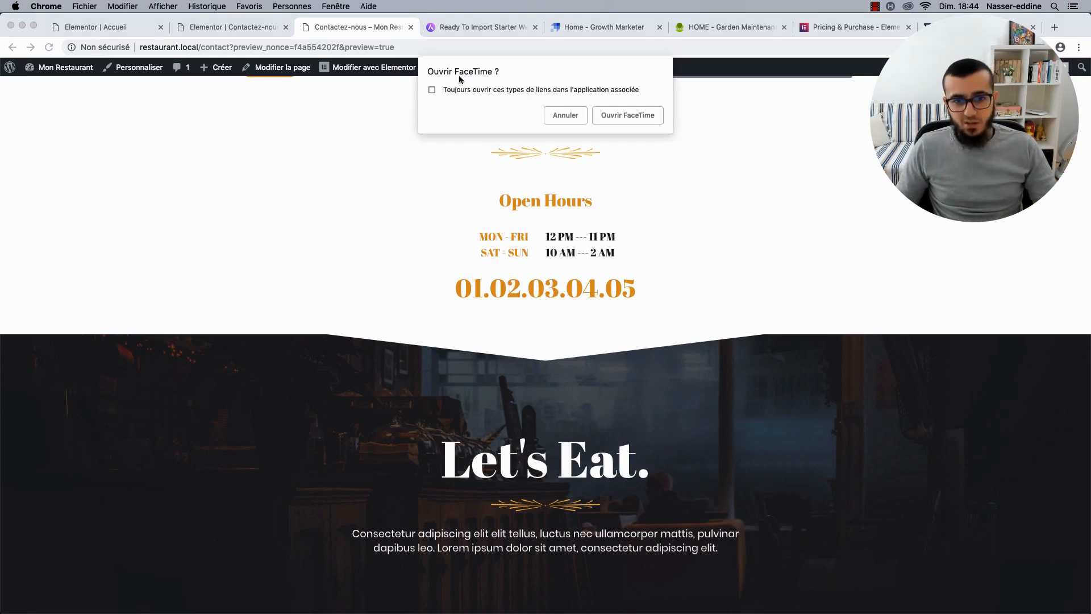
Cancel the 'Ouvrir FaceTime ?' prompt and return to the contact form and map.
click(564, 115)
scroll(397, 224, up, 1)
click(398, 226)
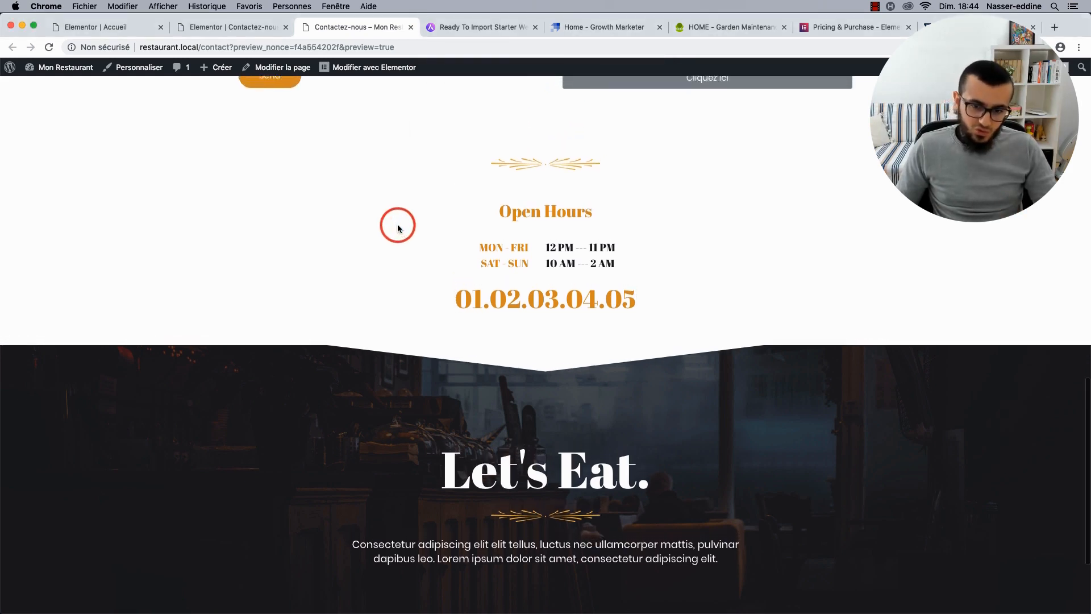
scroll(398, 227, up, 5)
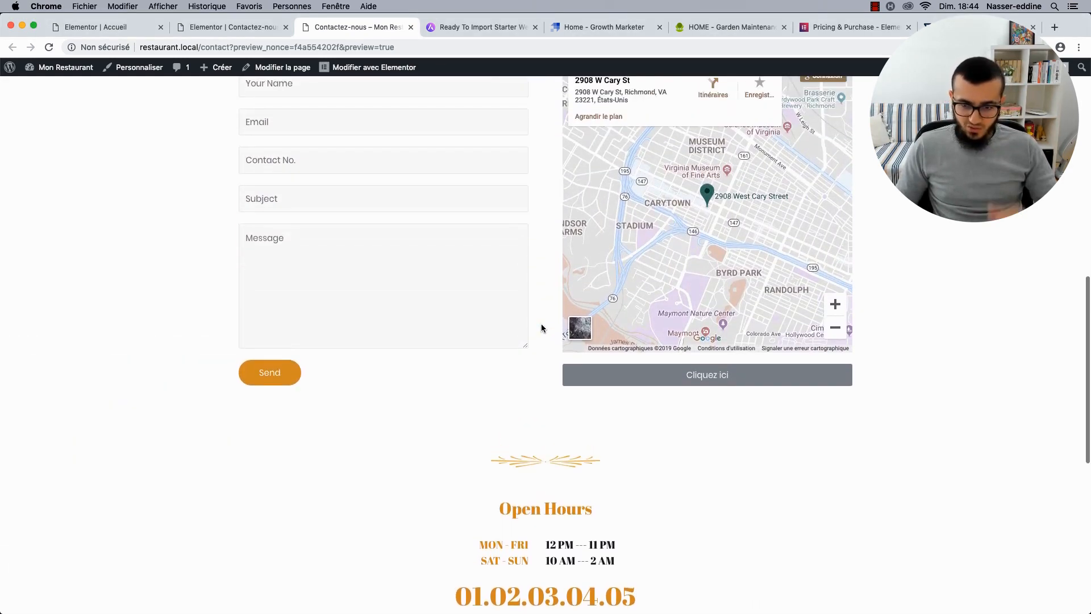
scroll(541, 328, up, 3)
Check the Cliquez ici button's right-click actions and open the Navigator element tree.
click(219, 30)
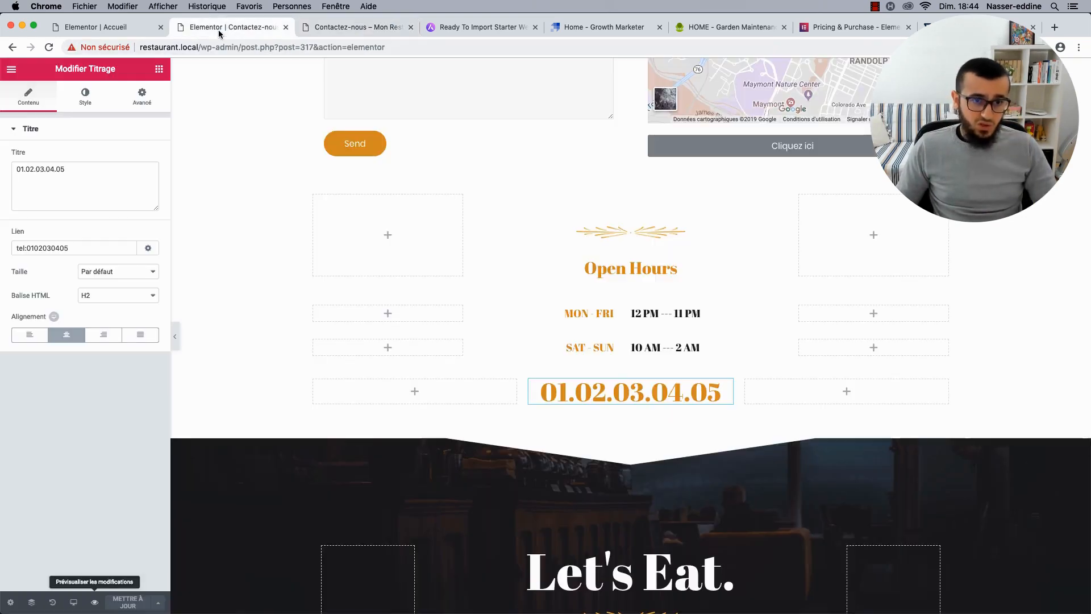
right_click(787, 146)
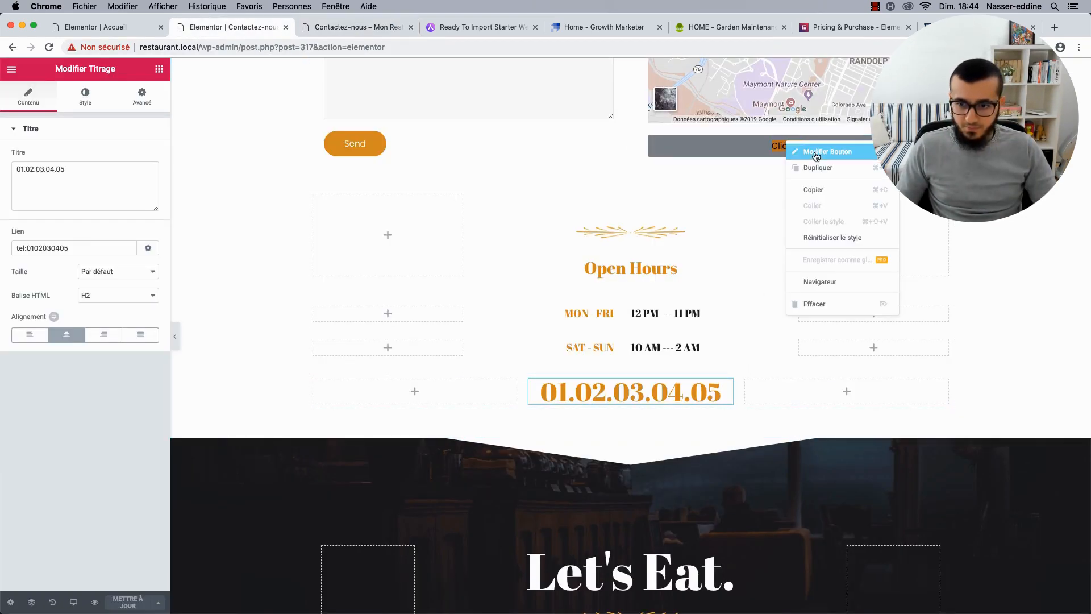
click(684, 175)
right_click(708, 146)
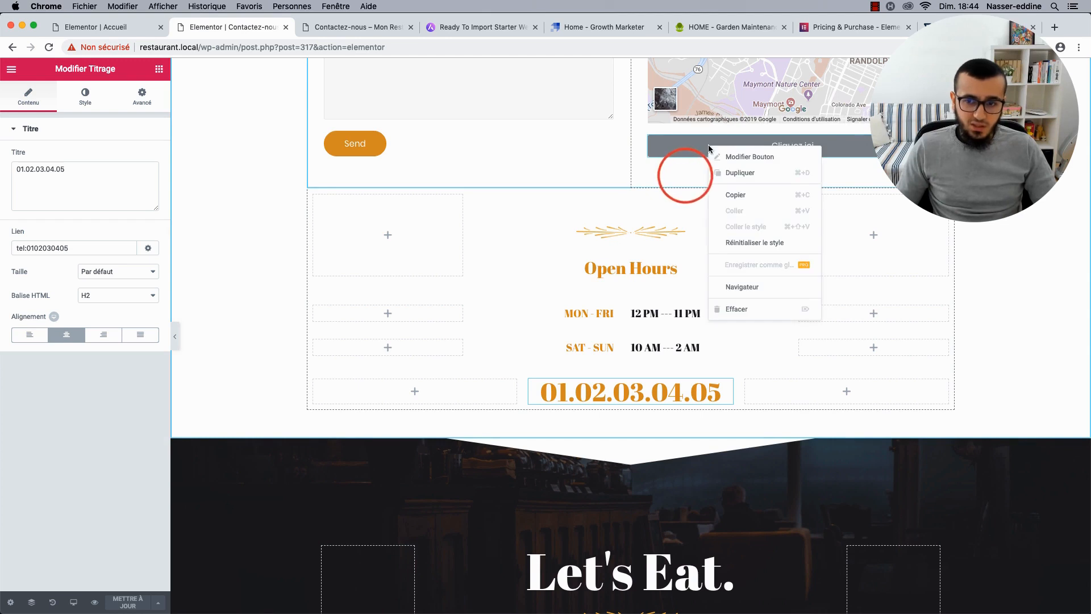
click(733, 156)
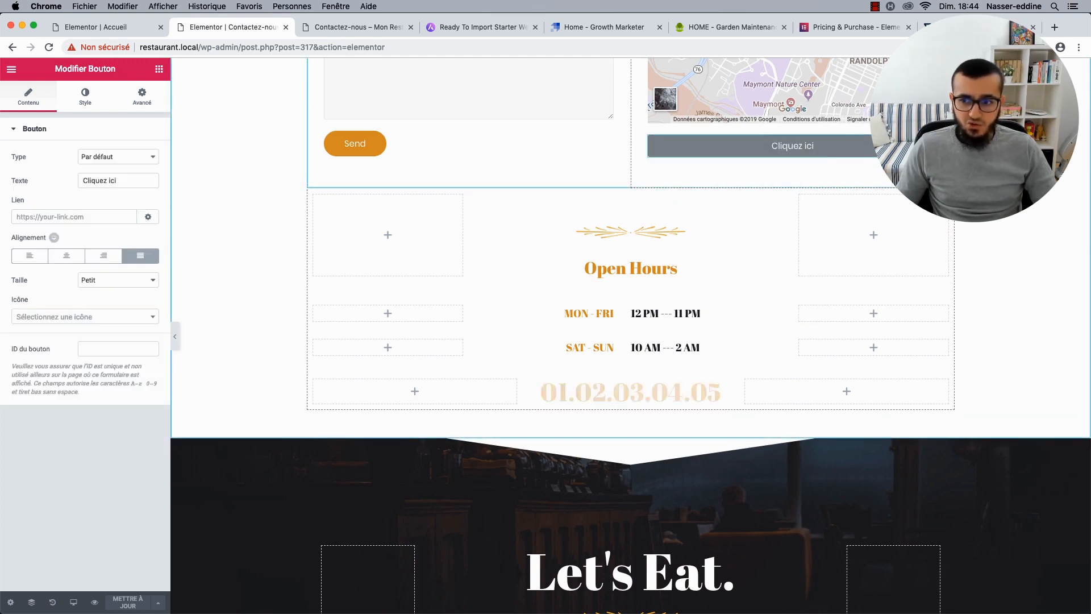
right_click(932, 144)
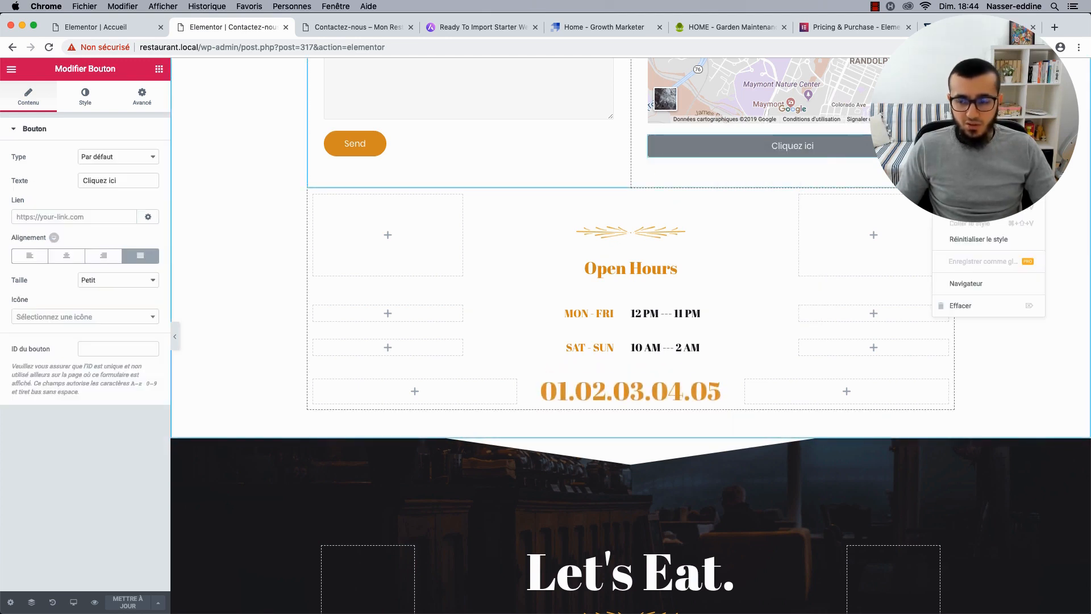
click(960, 287)
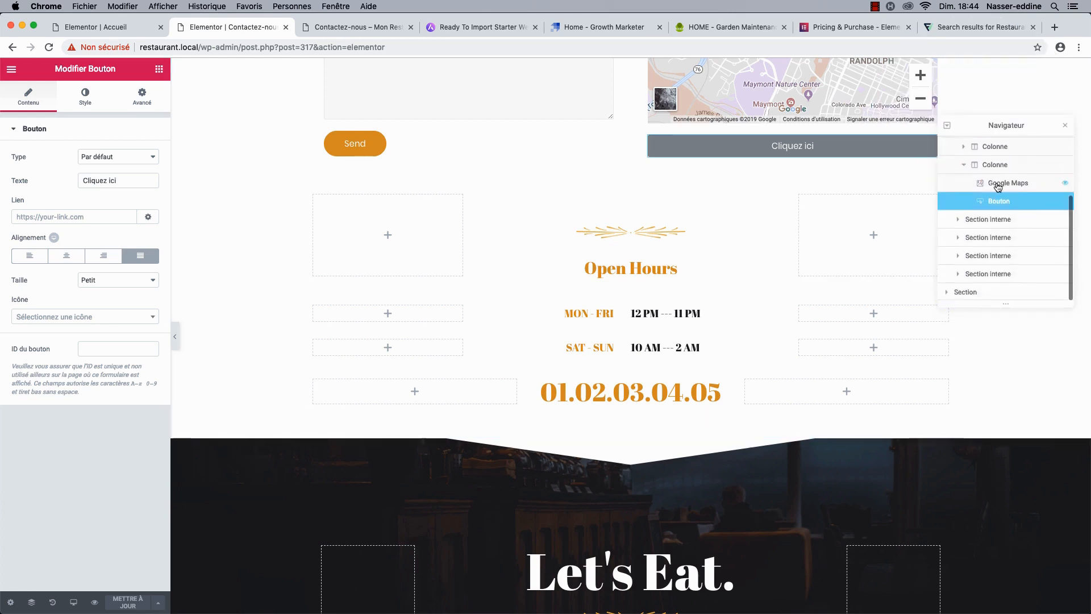
Inspect the Let's Eat. section in the Navigator and toggle the Réservation hero's visibility off and on.
scroll(998, 186, up, 3)
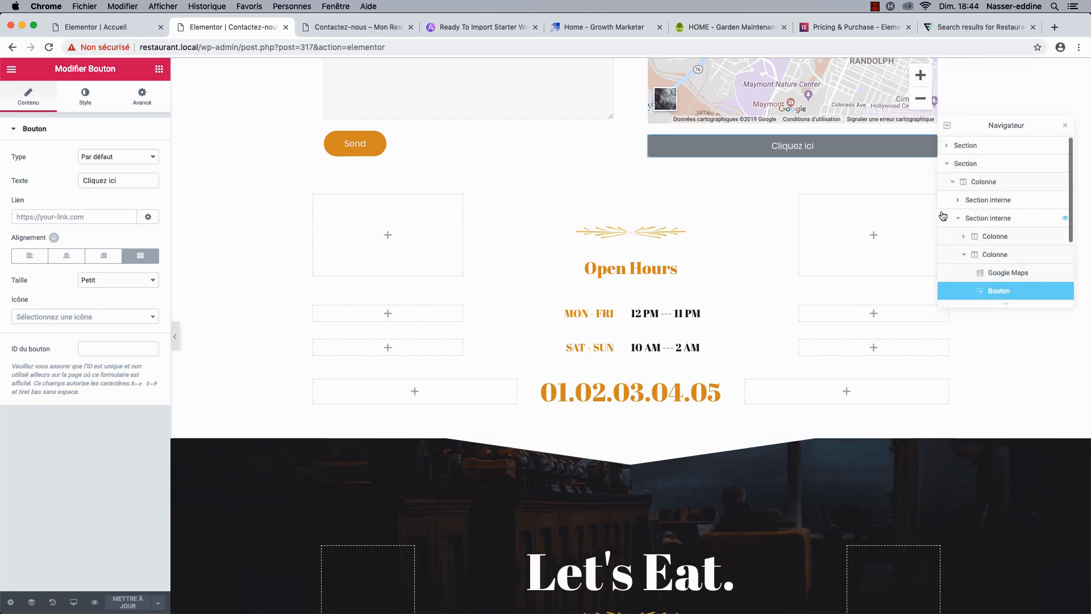
scroll(628, 426, down, 5)
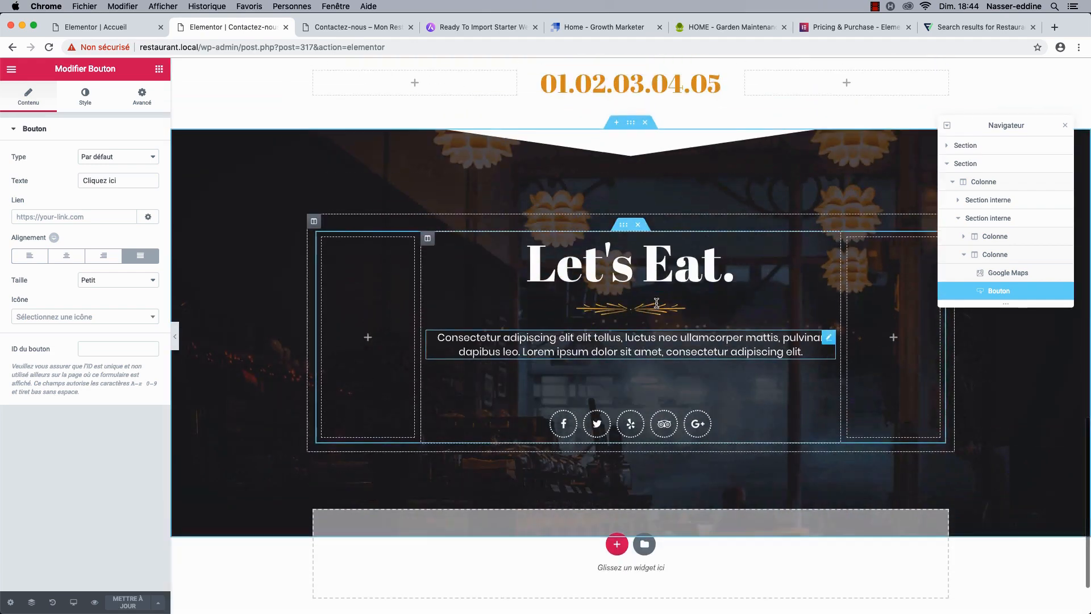
scroll(657, 303, up, 1)
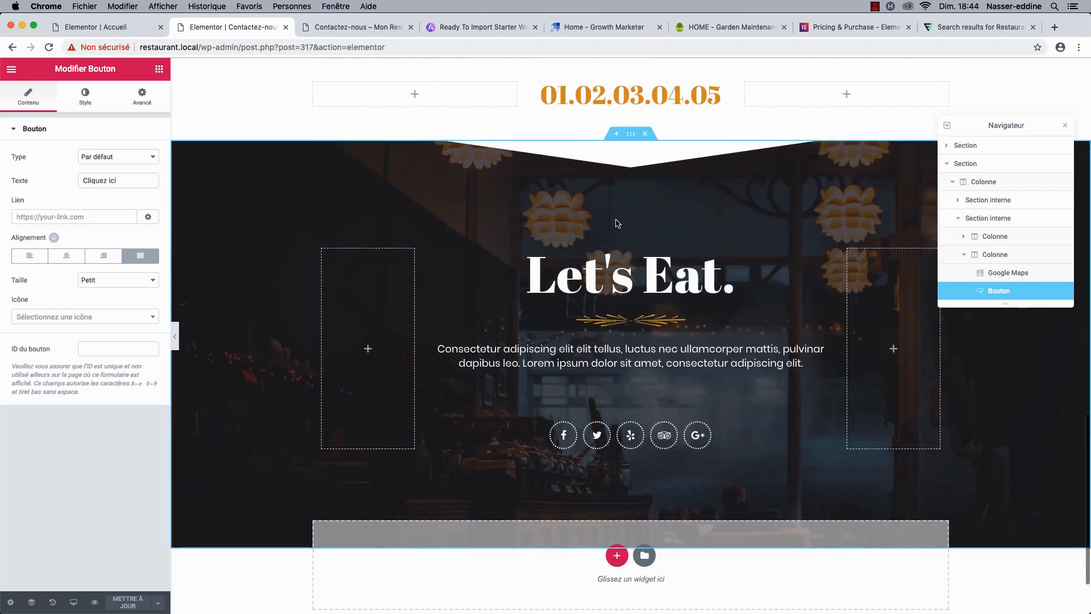
click(630, 142)
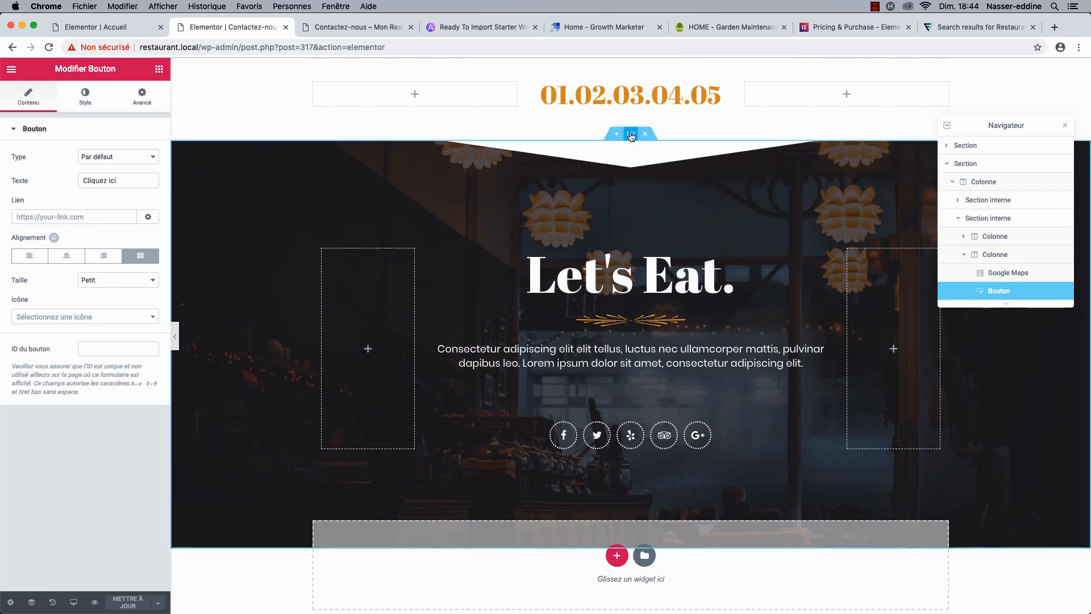
click(631, 135)
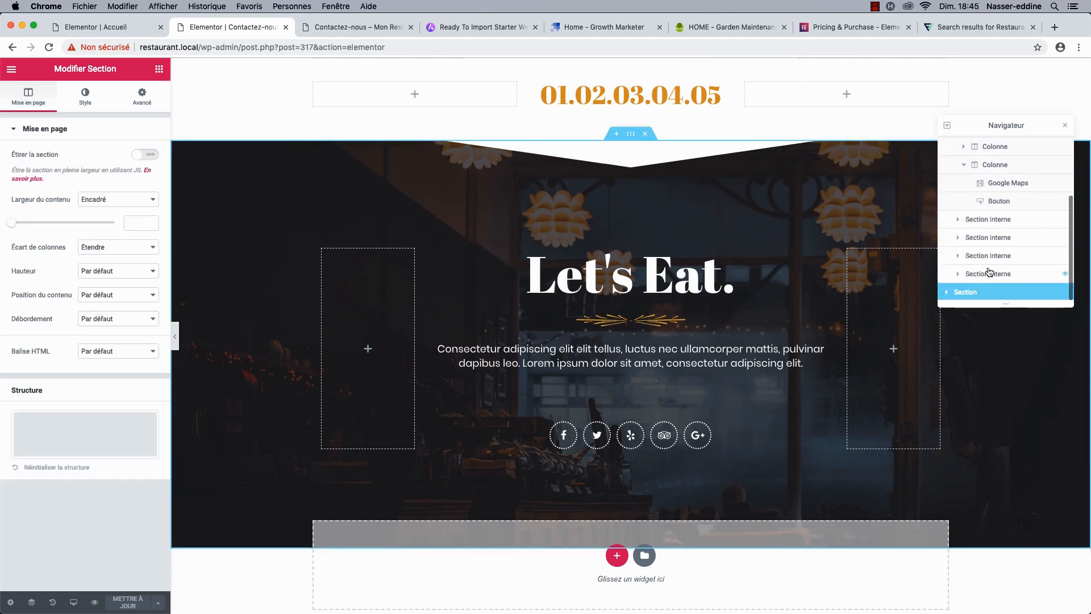
drag(986, 294, 986, 291)
scroll(981, 217, up, 2)
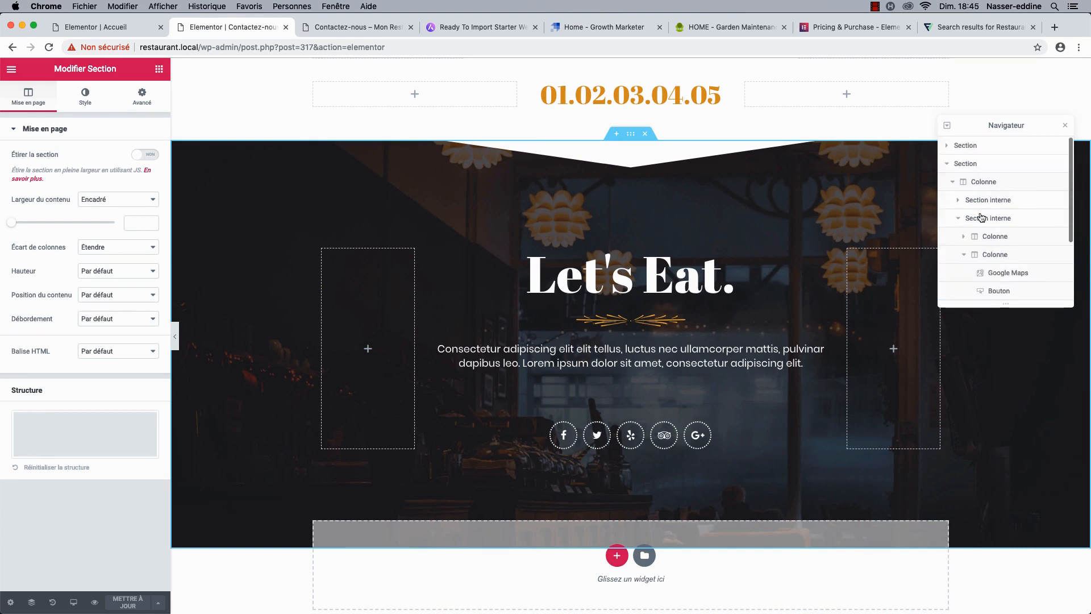
click(947, 164)
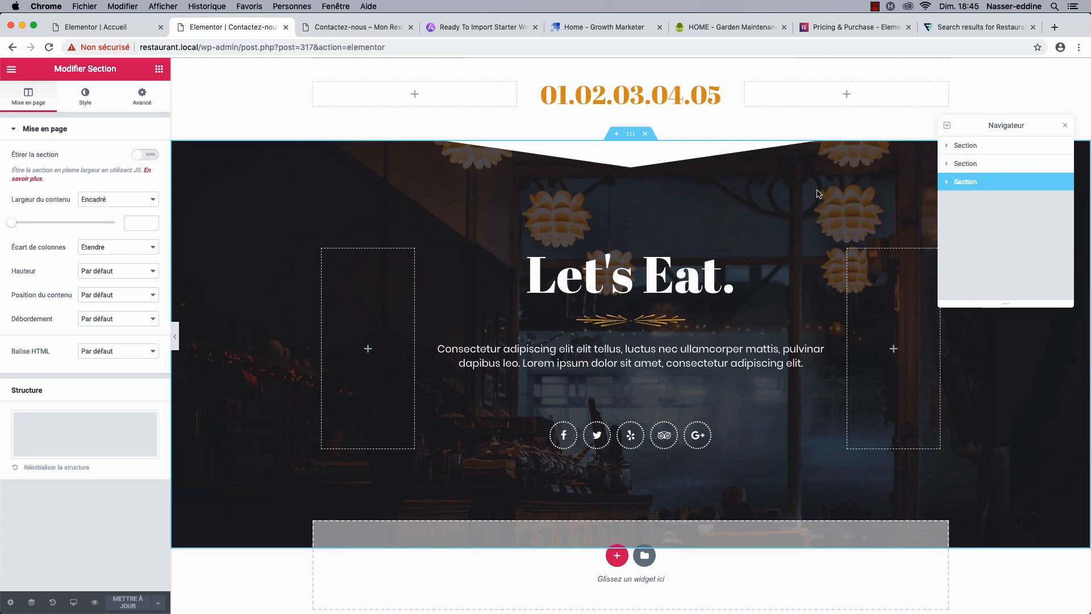
scroll(816, 194, up, 20)
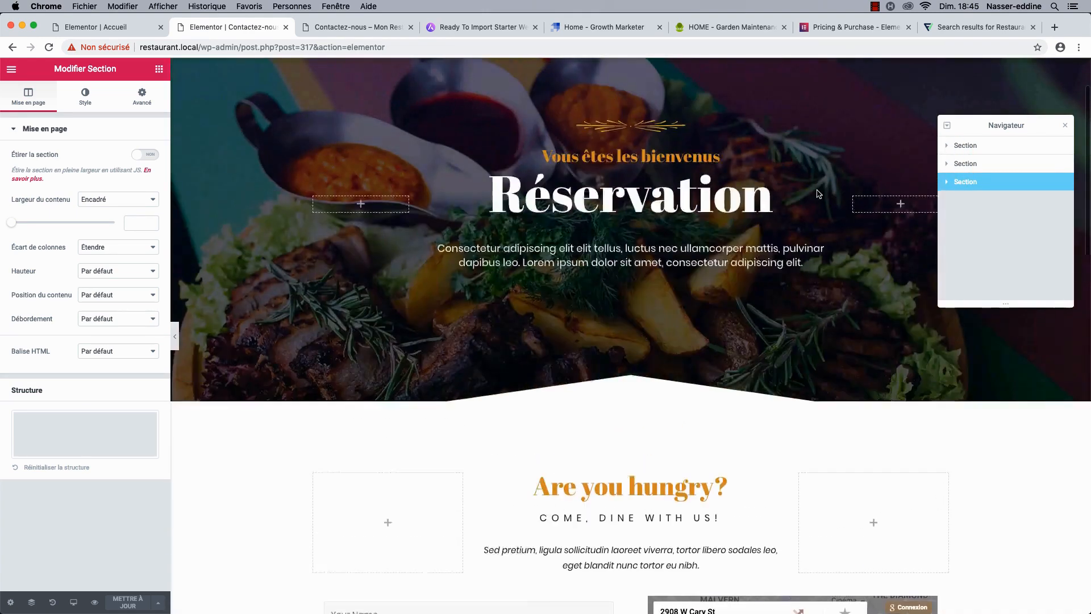
click(1063, 148)
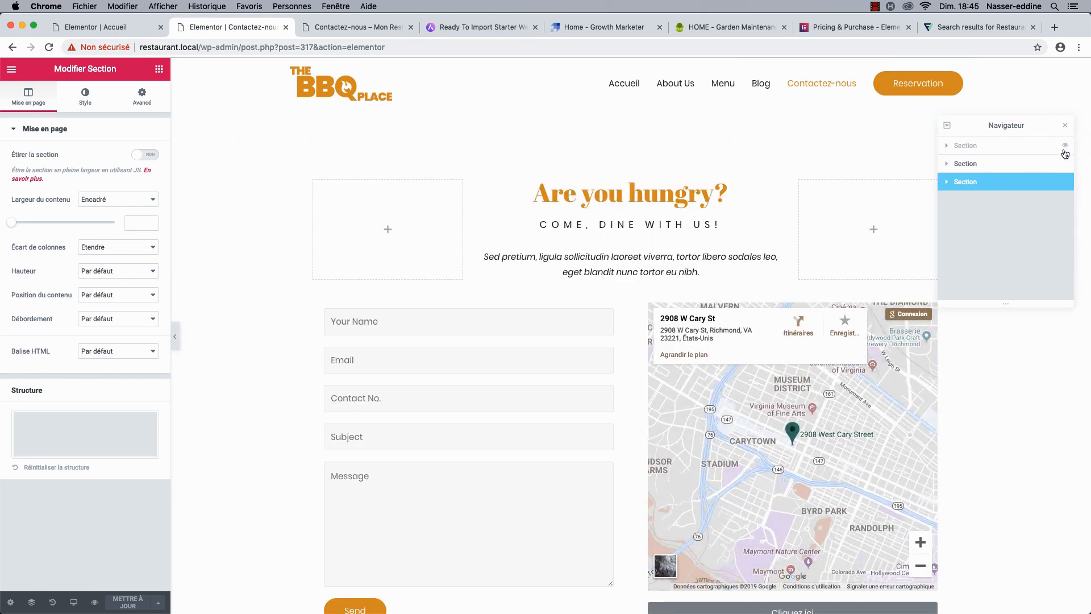
click(1064, 149)
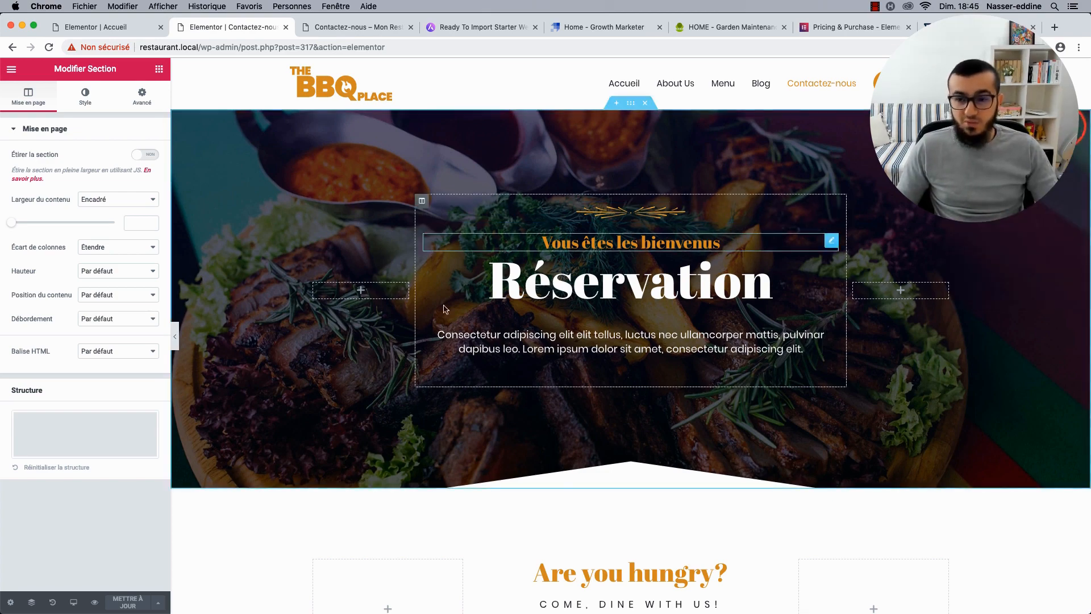
Open the contact form's shortcode widget holding wpforms id="9".
scroll(398, 341, down, 10)
scroll(398, 341, up, 3)
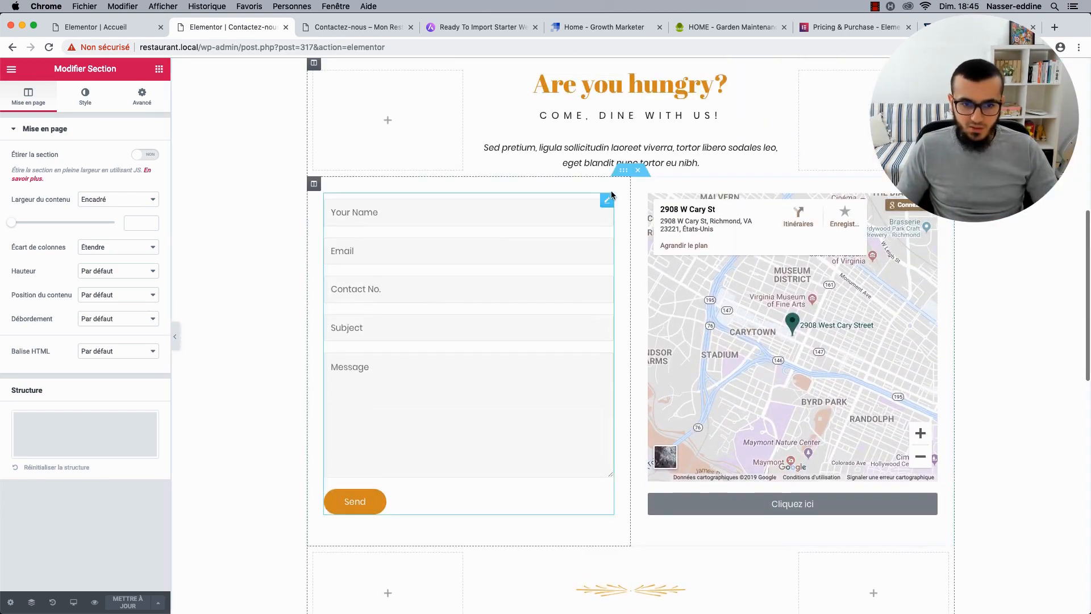
click(607, 200)
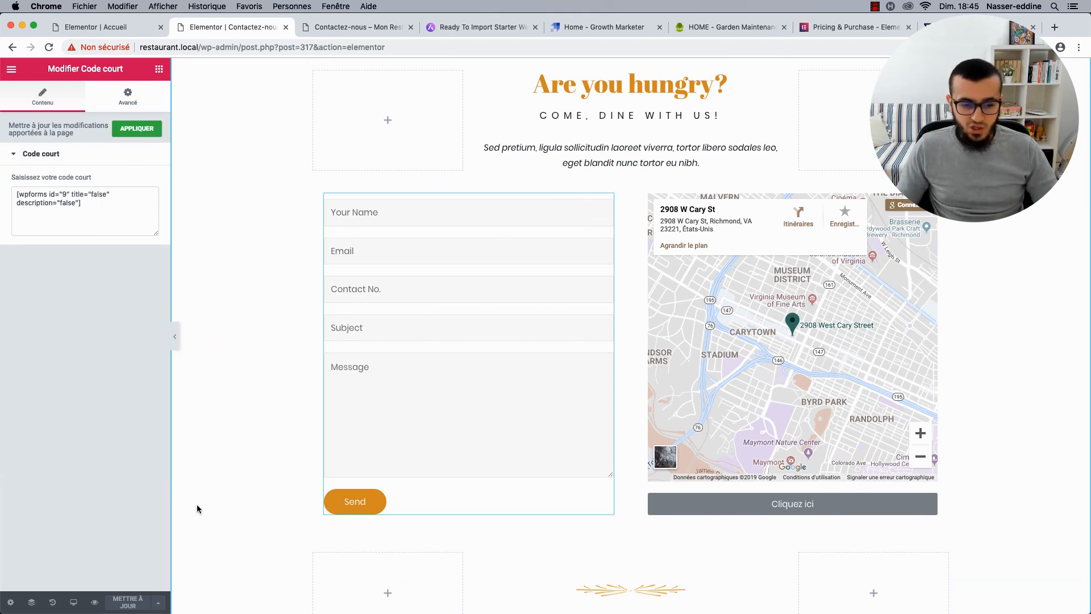
Go via the dashboard to WPForms > Tous les formulaires and edit Contact Form.
click(328, 30)
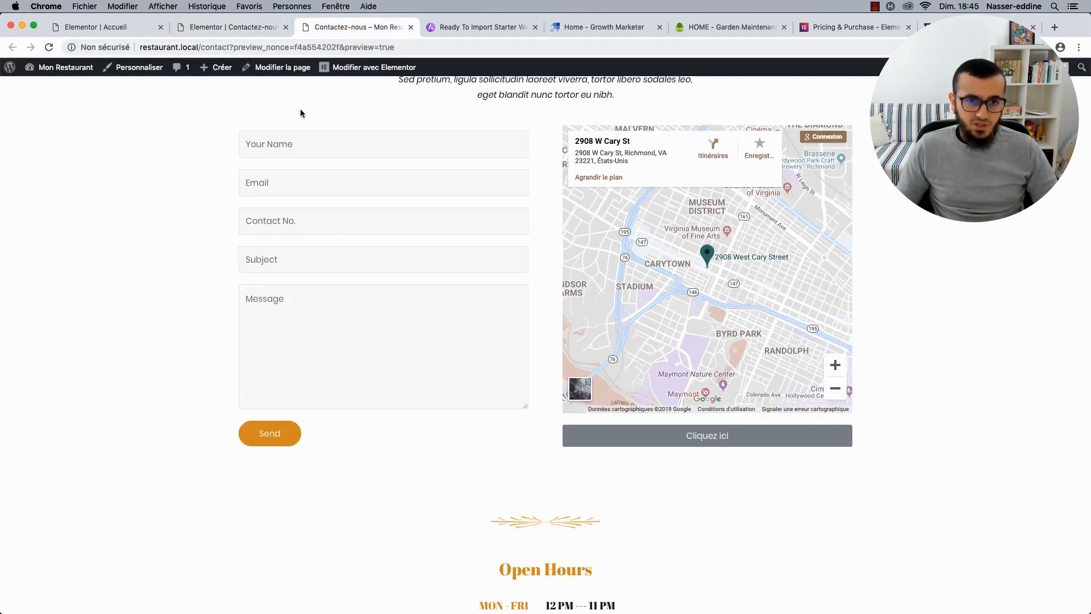
mouse_move(63, 68)
click(61, 90)
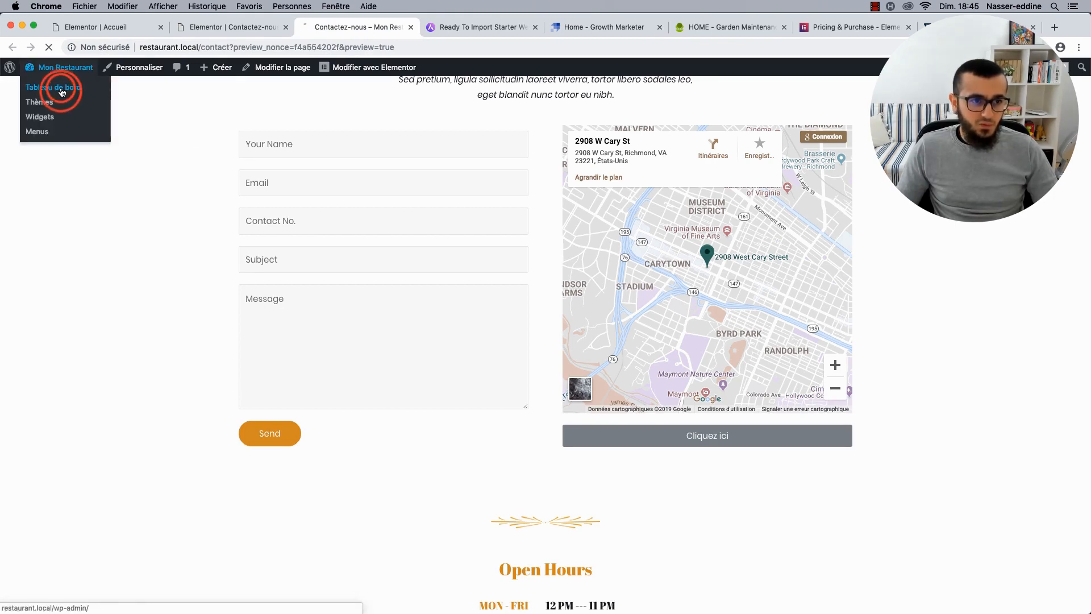
mouse_move(55, 235)
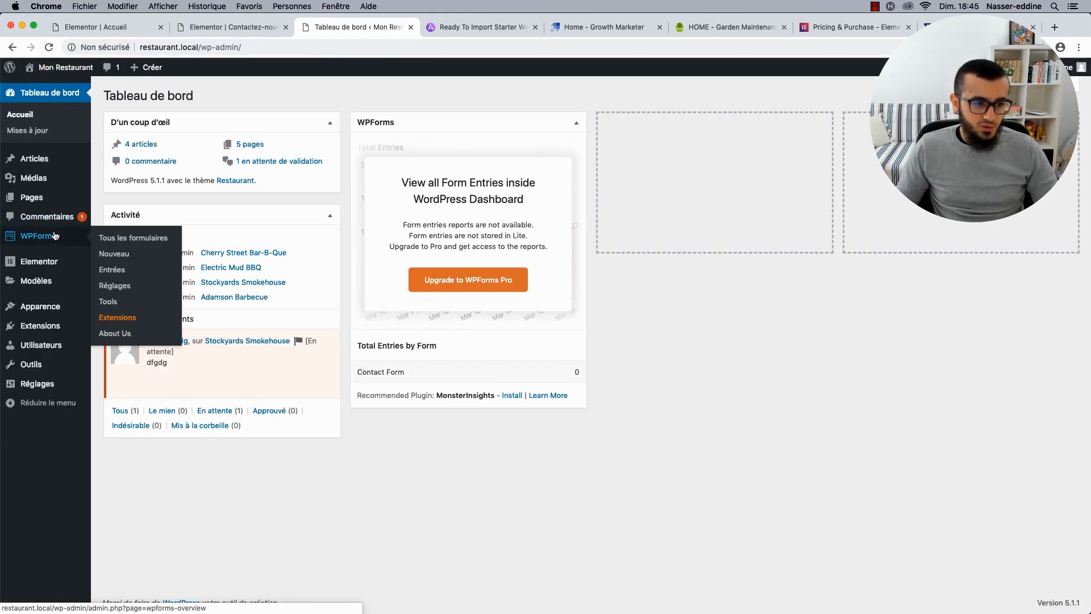
click(112, 241)
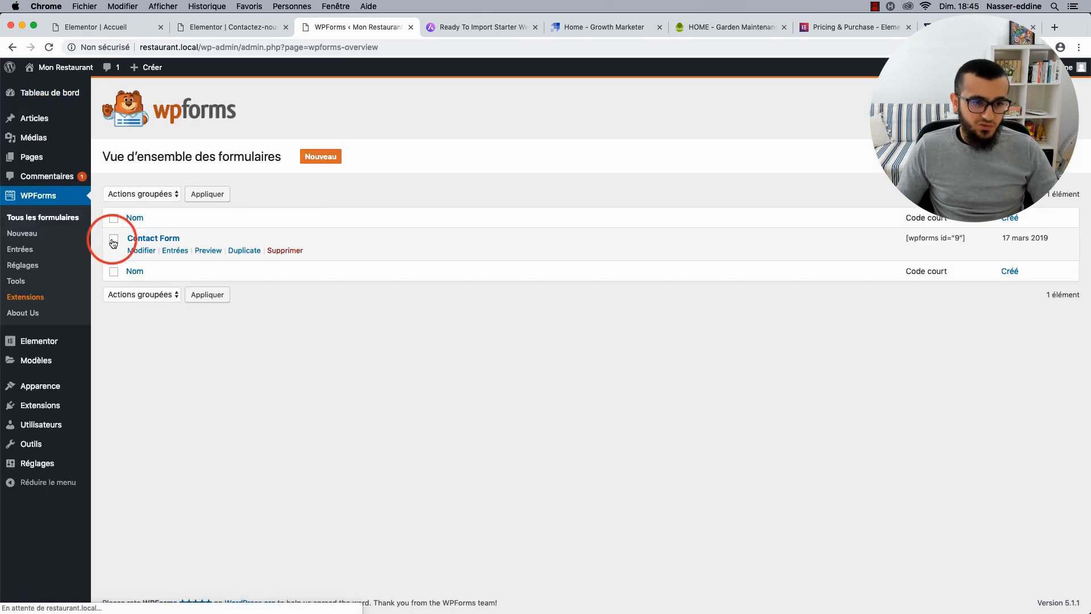
click(154, 251)
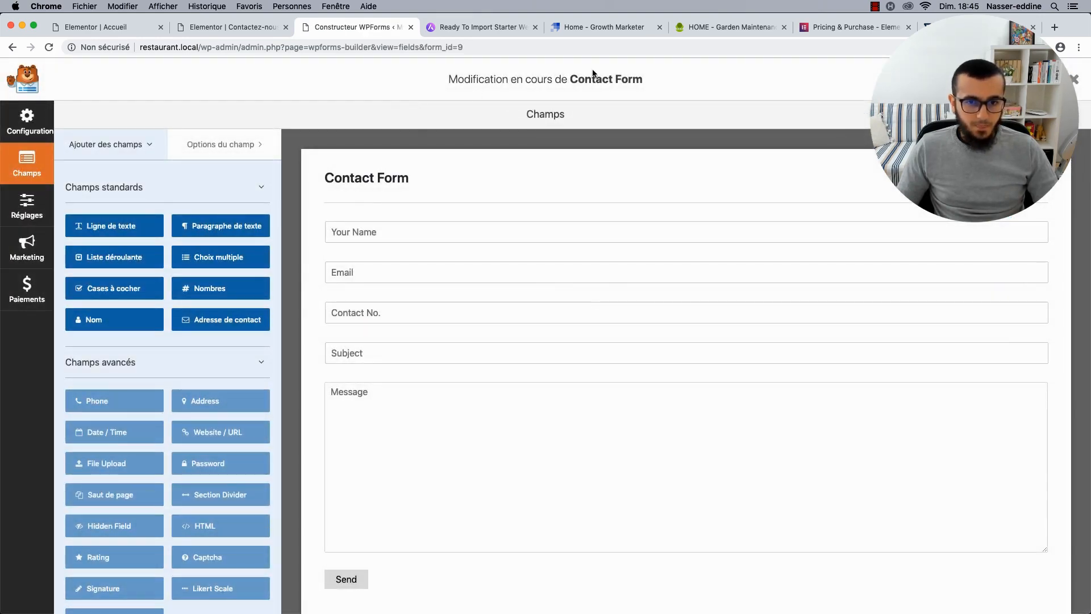
Rename the form to 'Formulaire de contact' in its general settings.
click(611, 84)
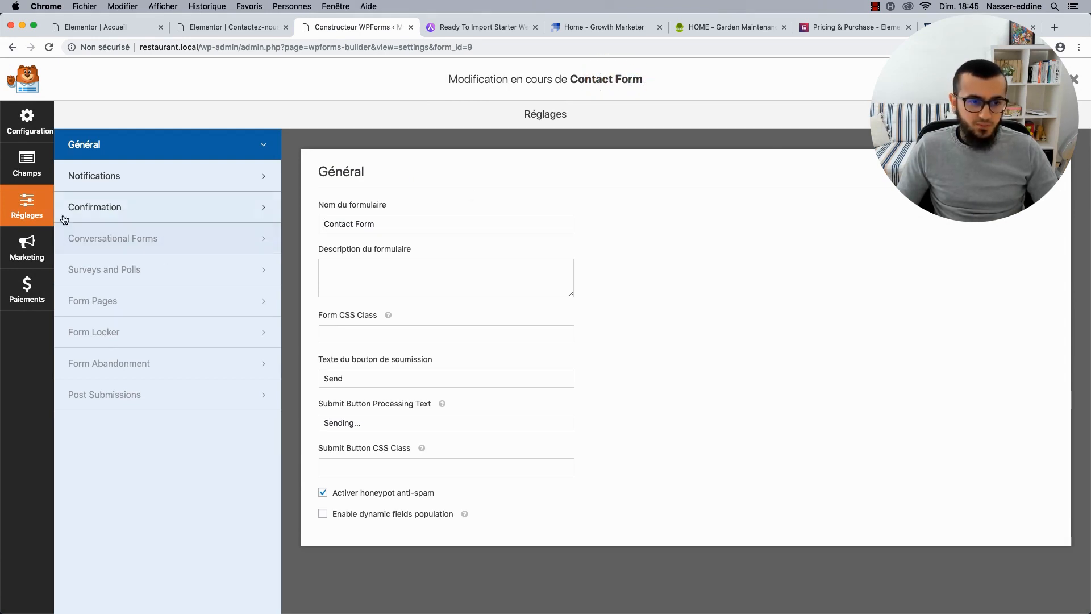
triple_click(390, 224)
text(For)
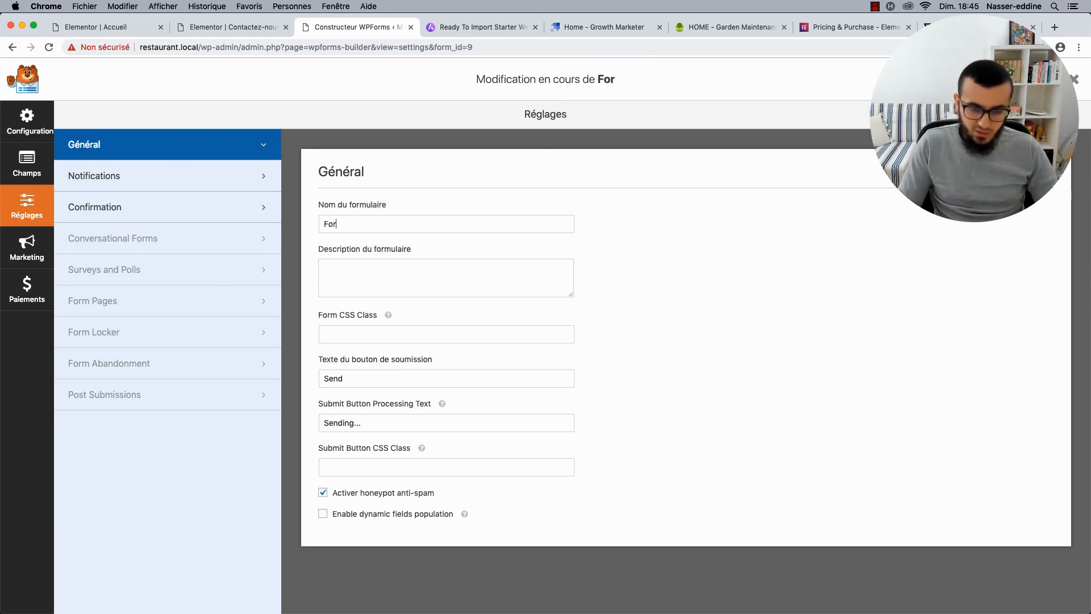
text(mulaire de contact)
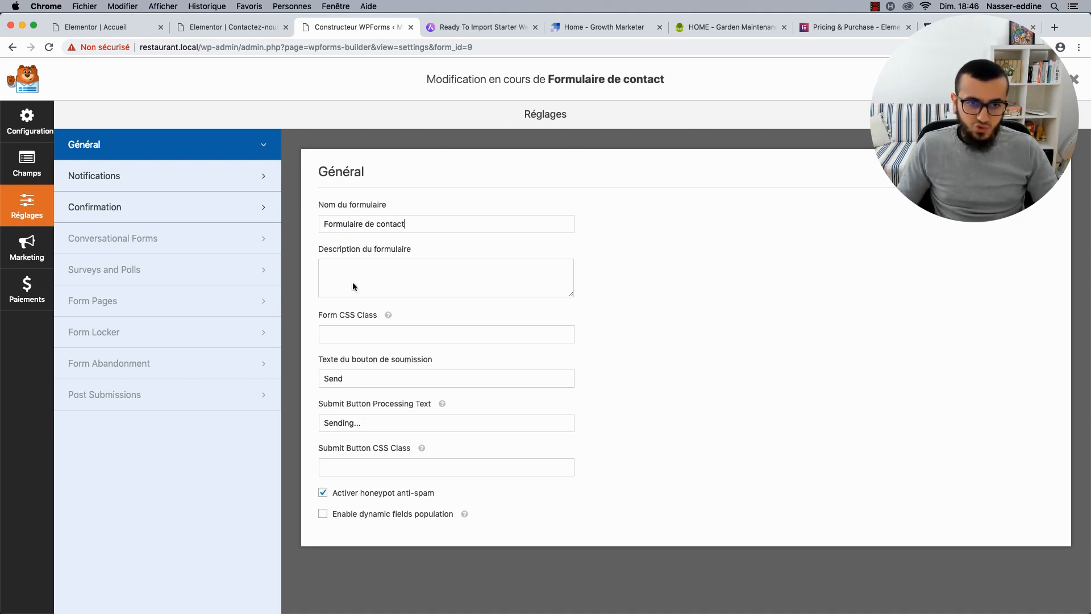
click(210, 32)
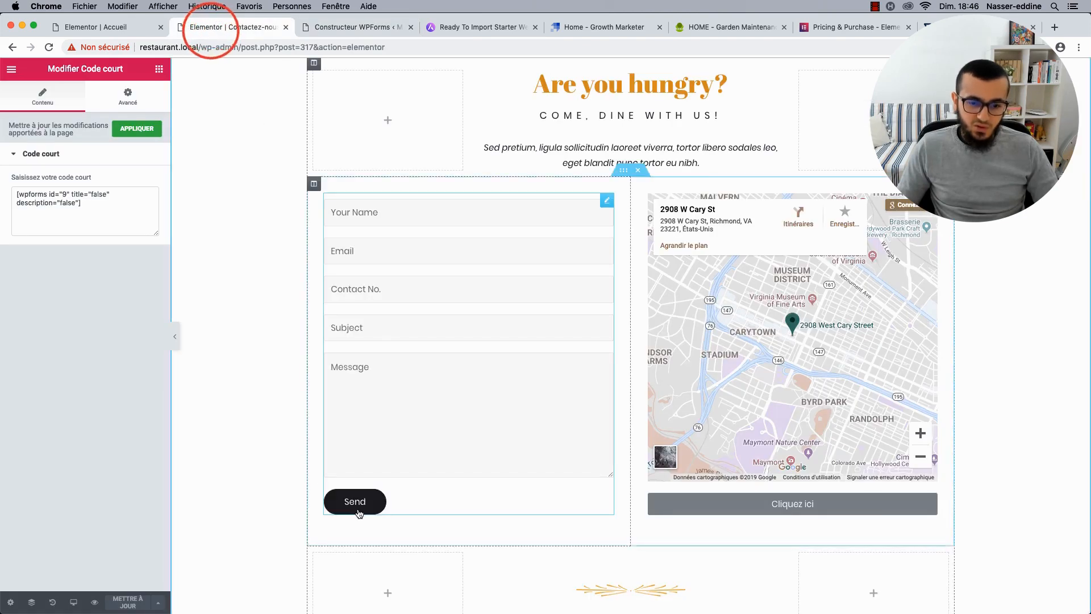
click(329, 27)
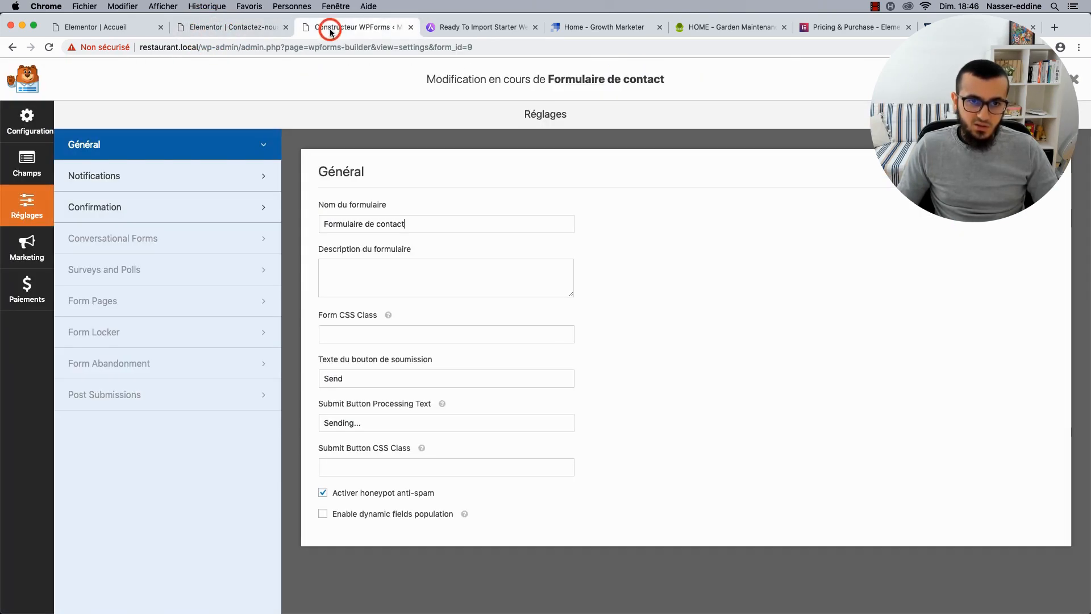
Set submit text 'Confirmer ma demande réservation' and processing text 'Envoi en cours...'.
double_click(340, 376)
text(J)
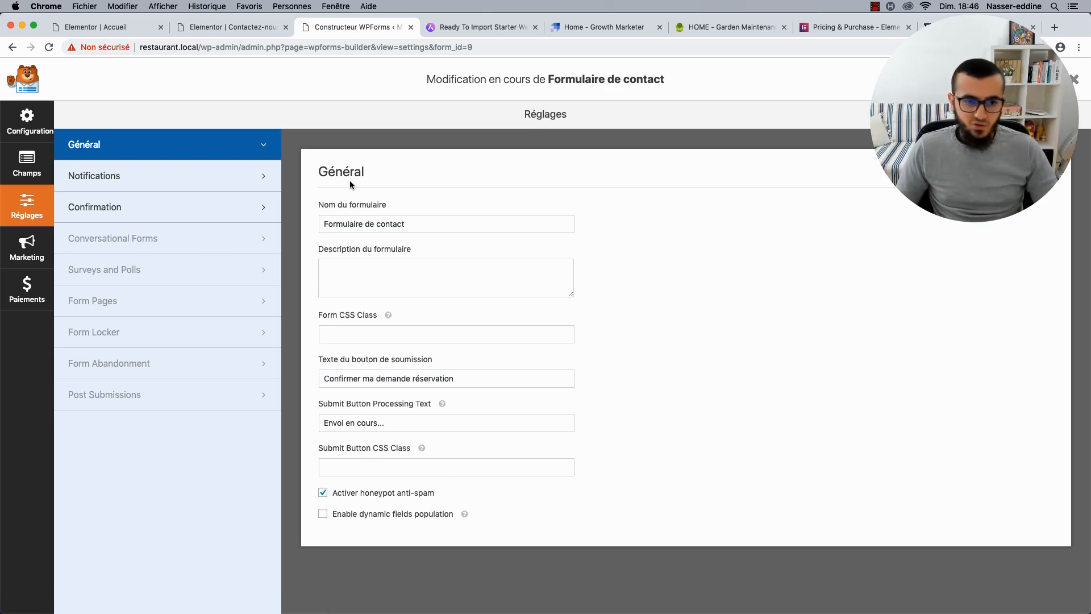
click(27, 157)
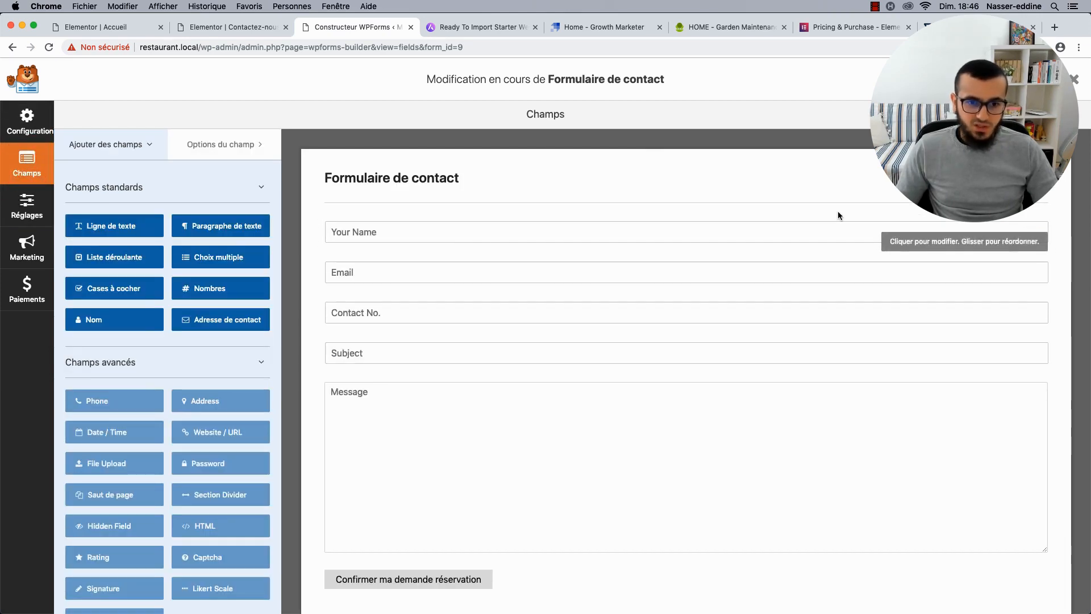
Set the Your Name field's label and placeholder to 'Prénom & Nom'.
click(809, 232)
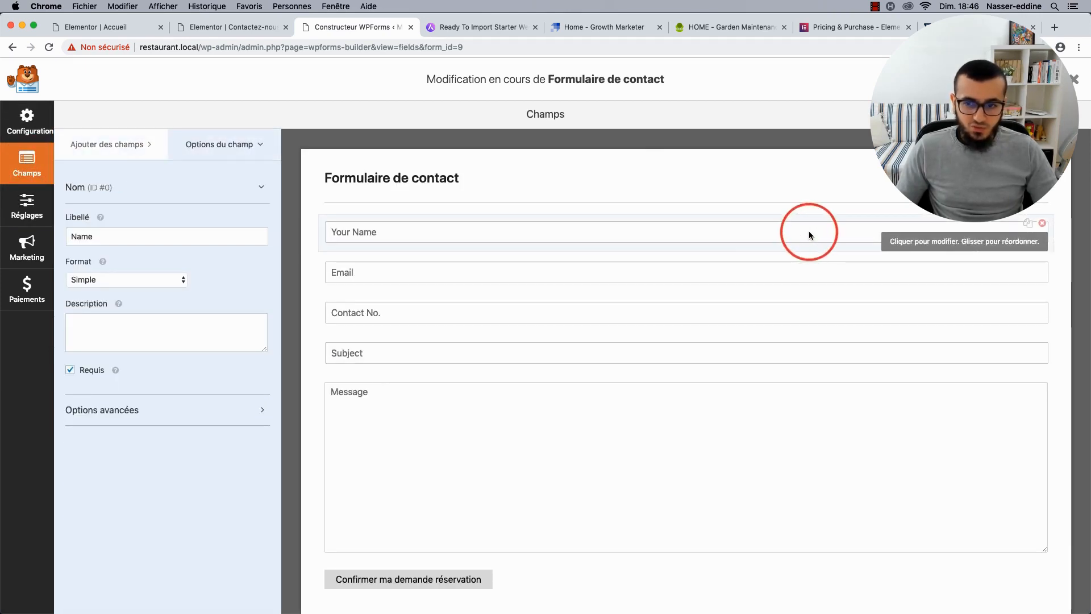
click(127, 238)
key(super+a)
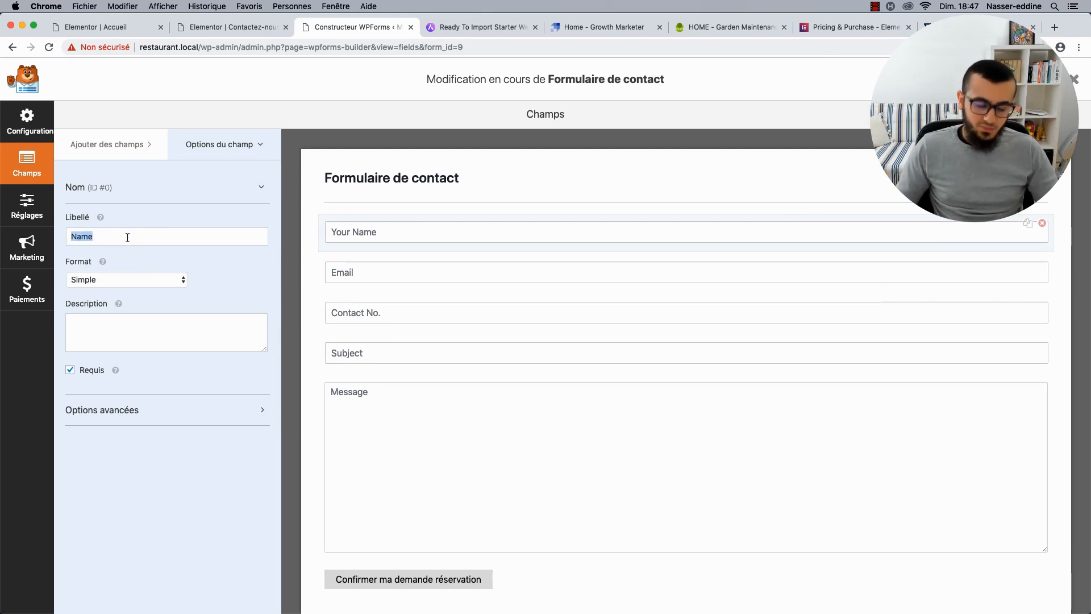
text(Prénom)
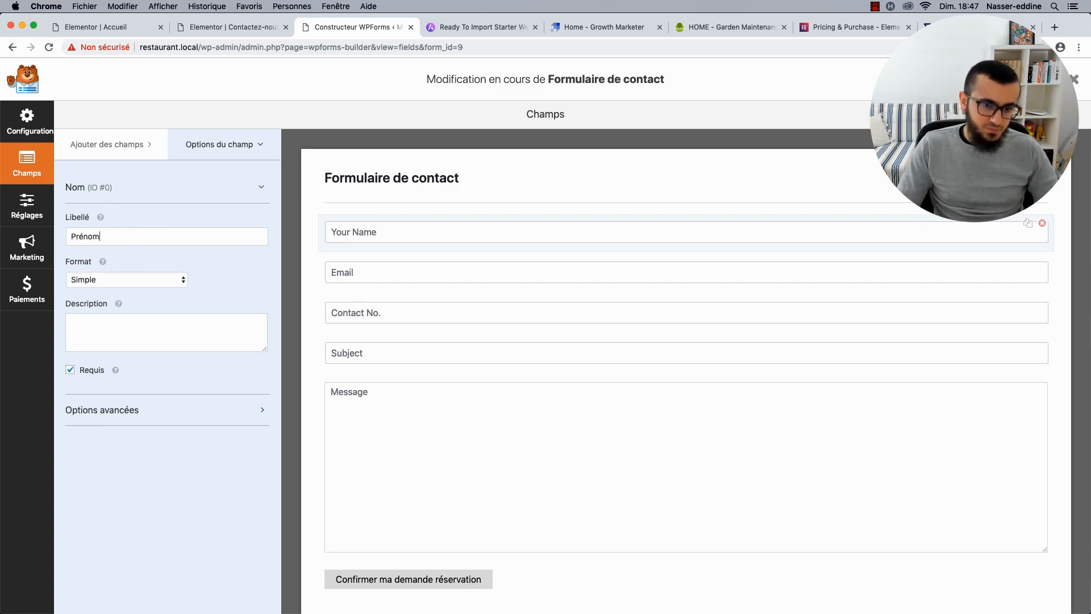
text( & Nom)
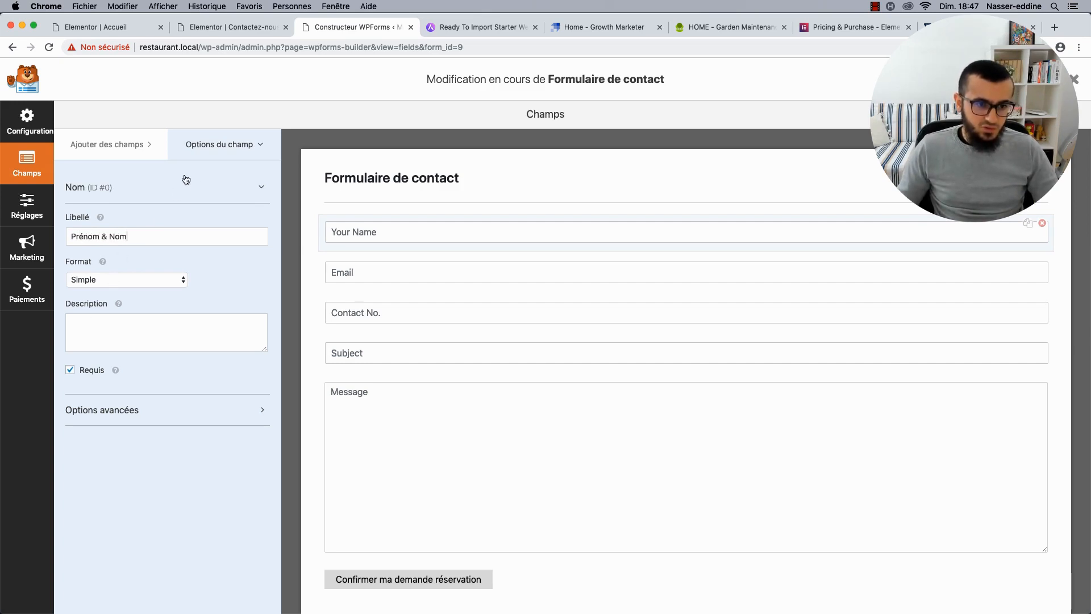
click(162, 189)
click(162, 189)
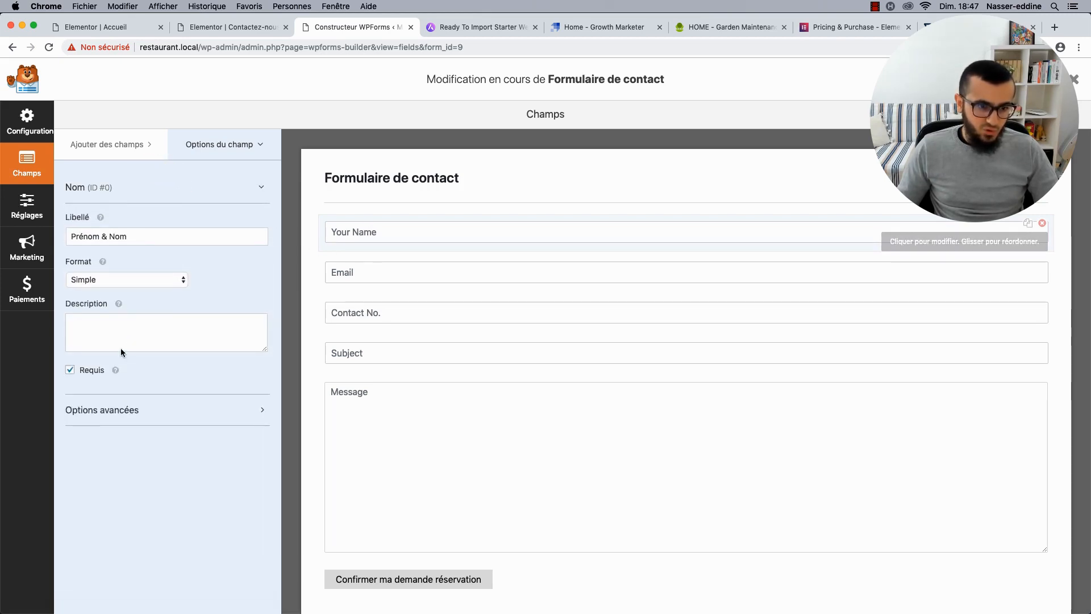
click(108, 404)
scroll(114, 401, down, 1)
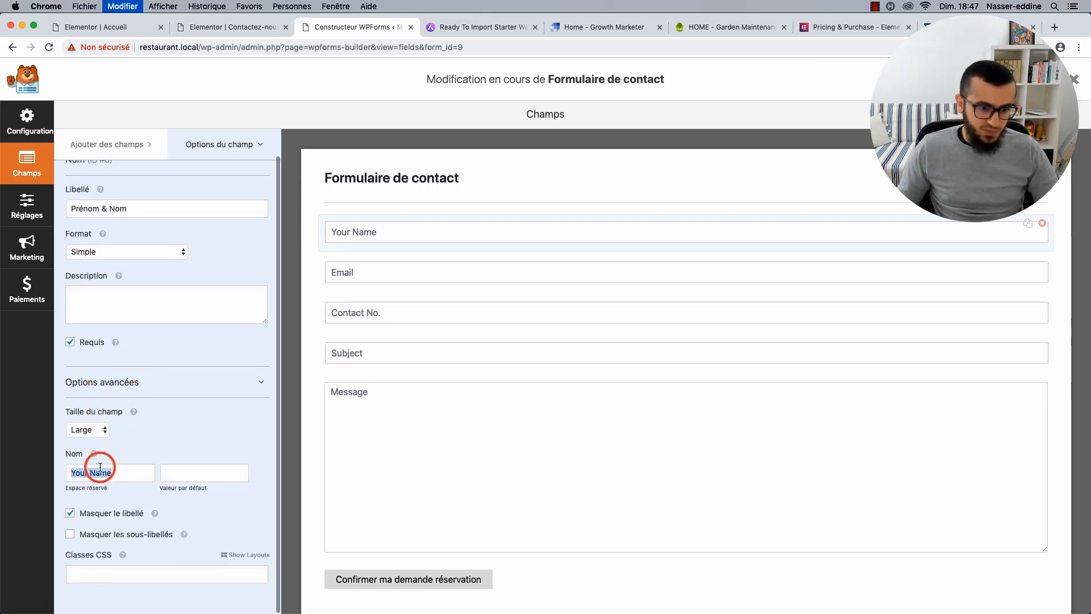
triple_click(100, 473)
text(N)
key(BackSpace)
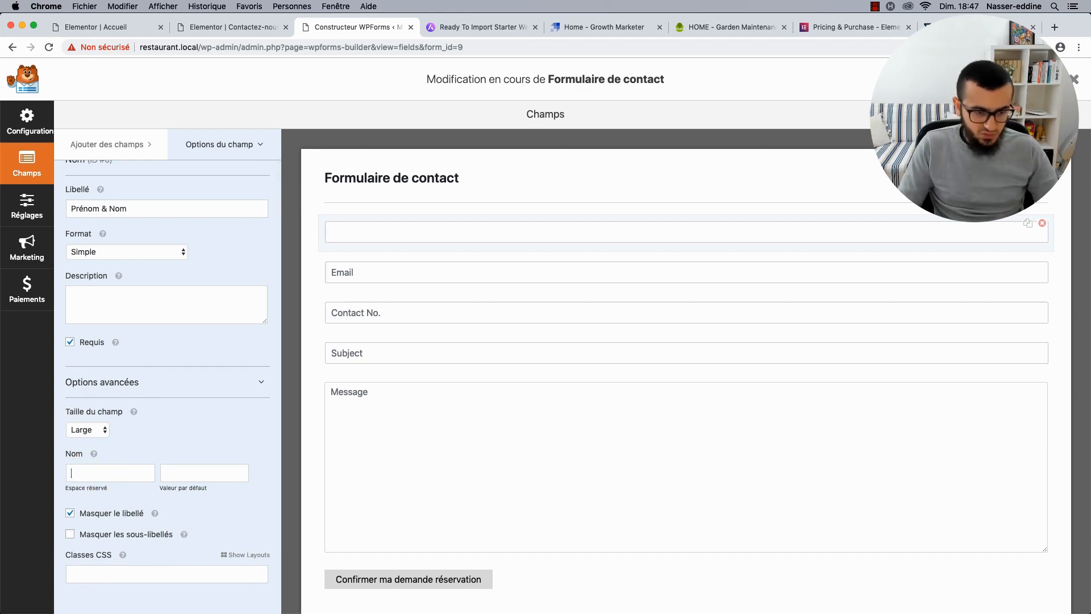
text(Prénom)
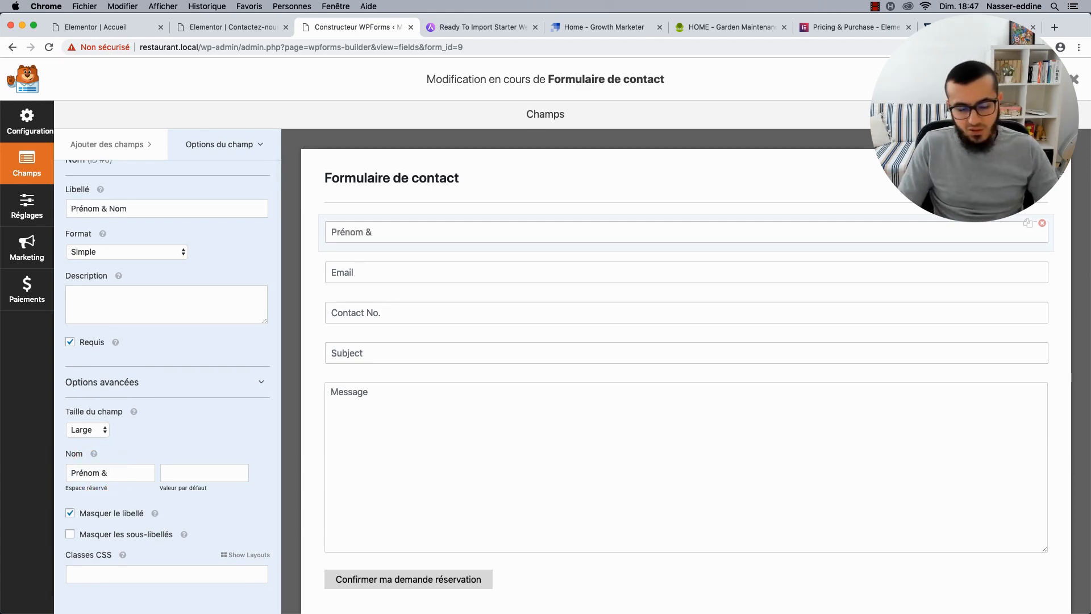
text( & Nom)
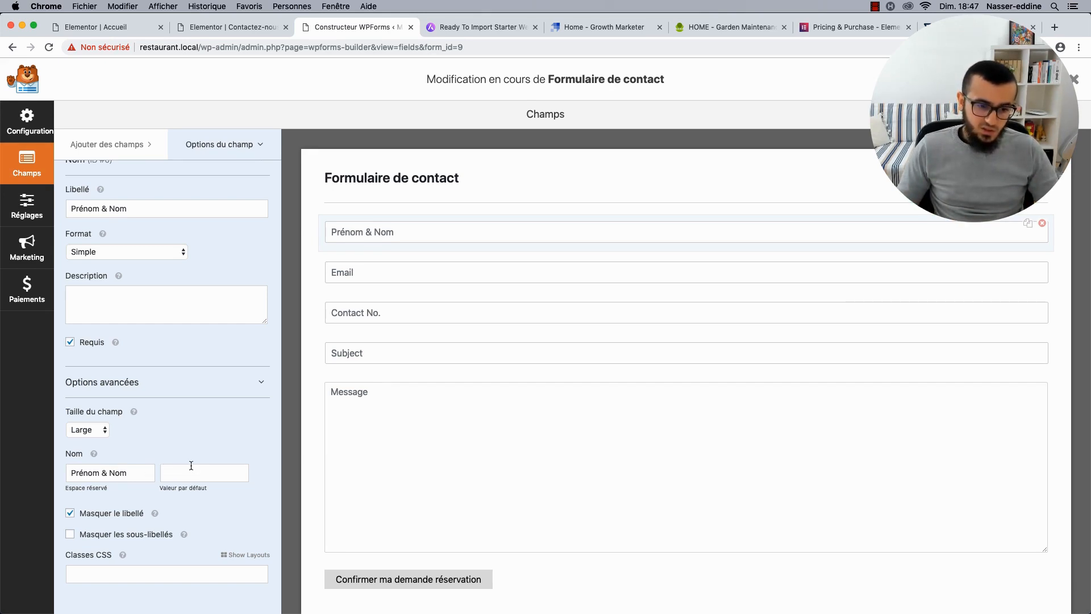
Change the Email field's placeholder to 'Adresse e-mail'.
click(373, 272)
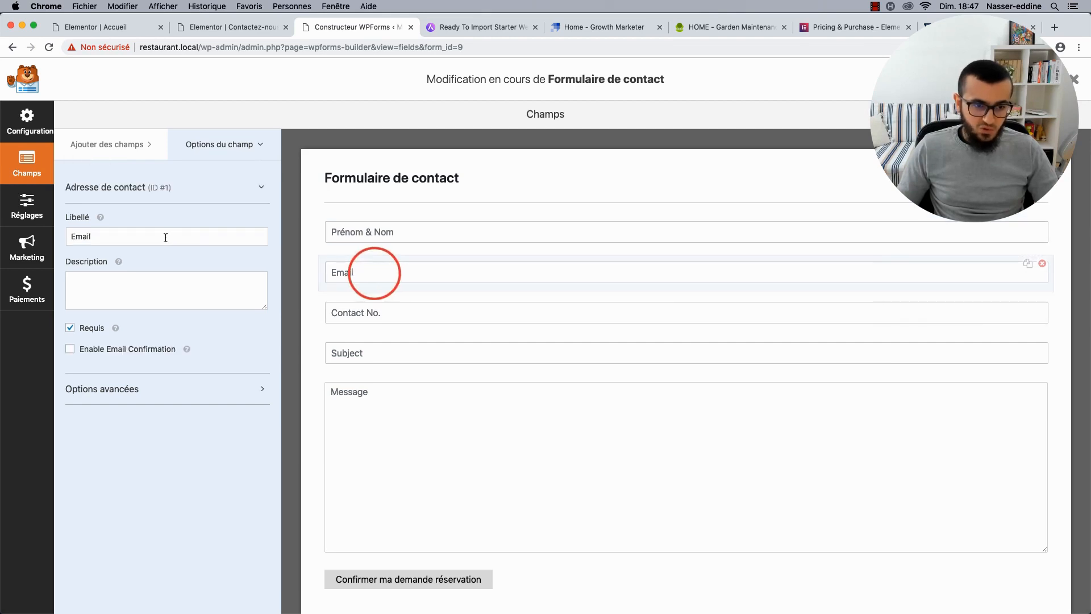
click(125, 388)
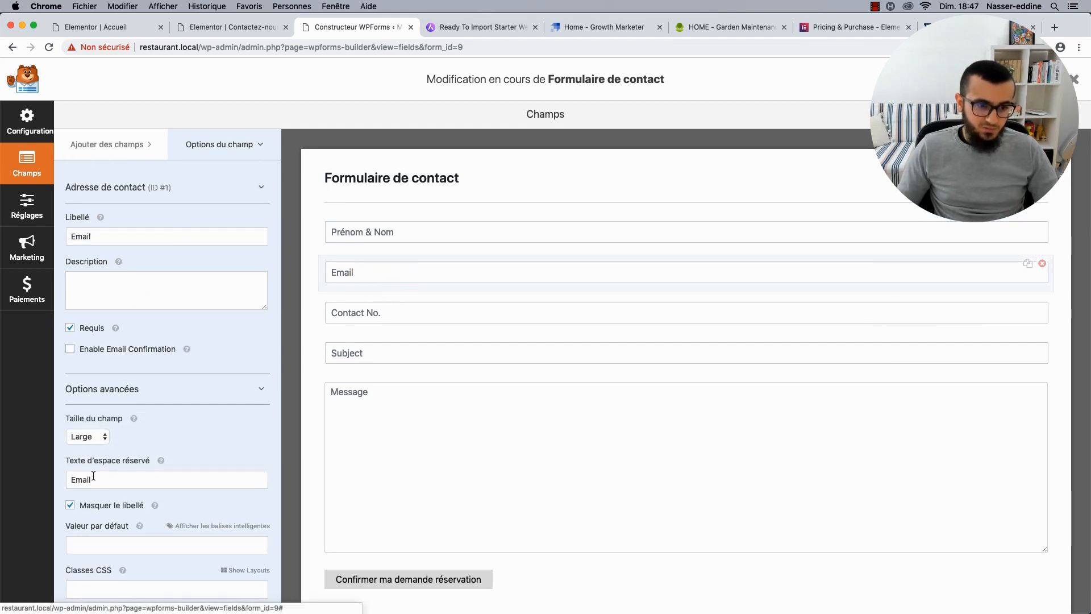
double_click(94, 480)
text(Adresse e-)
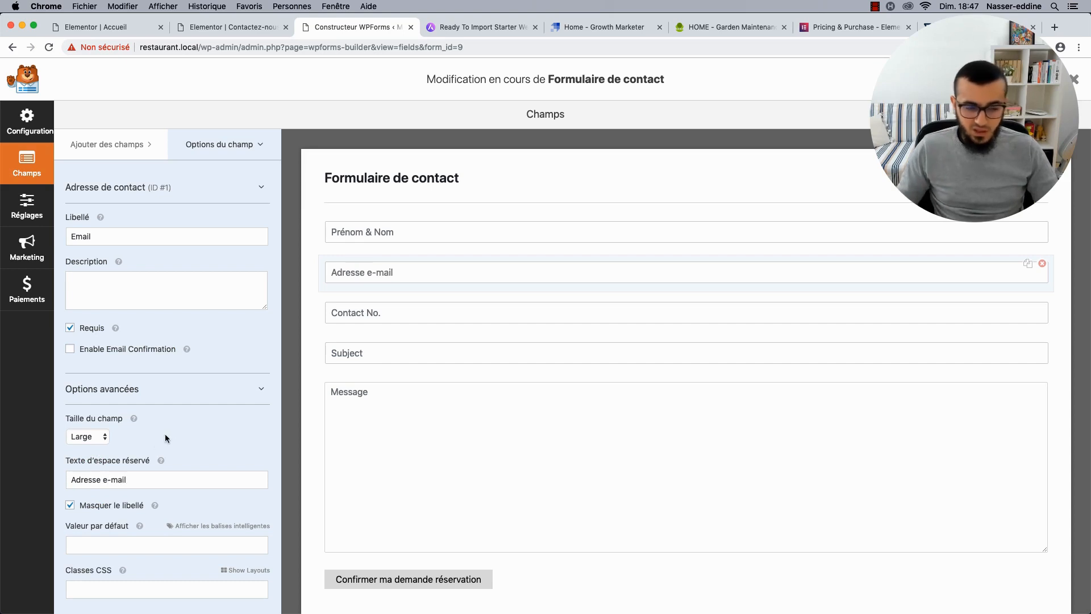
click(226, 395)
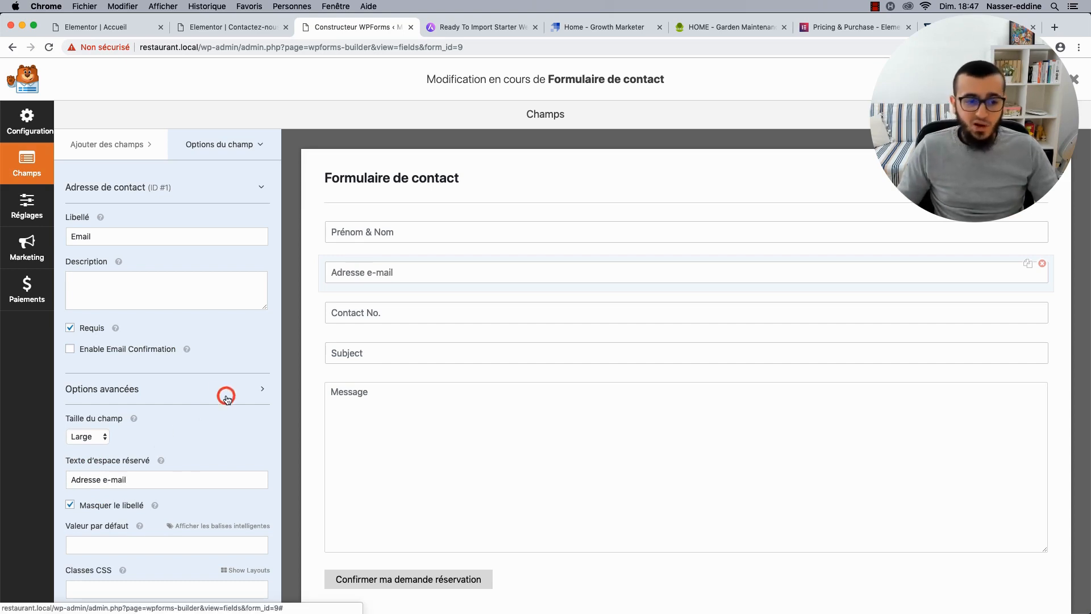
Set the Contact No. field's label and placeholder to 'N° de téléphone', label hidden.
click(378, 311)
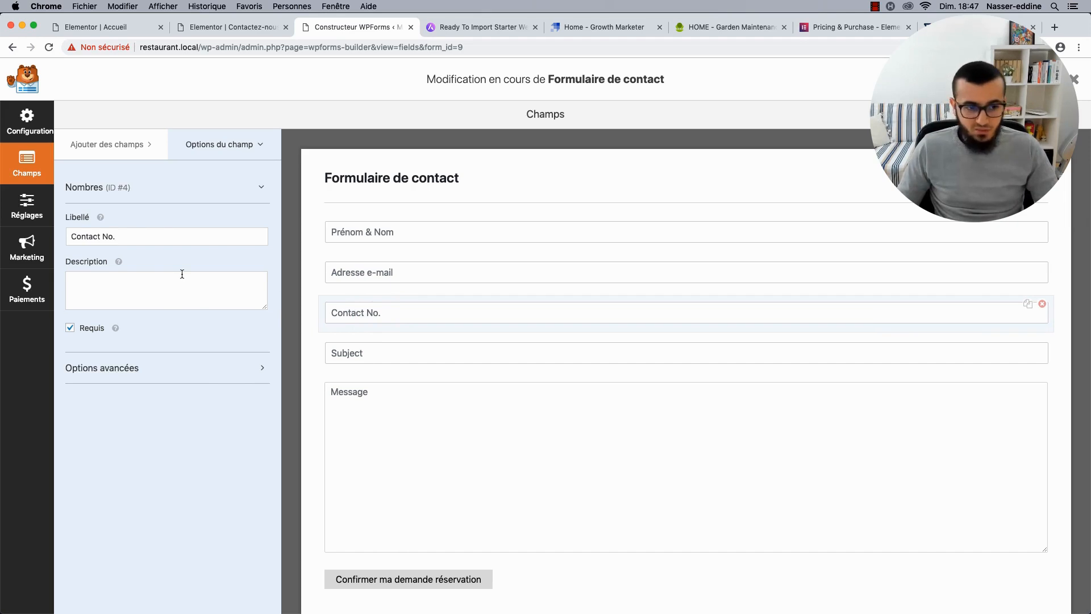
click(121, 237)
key(super+a)
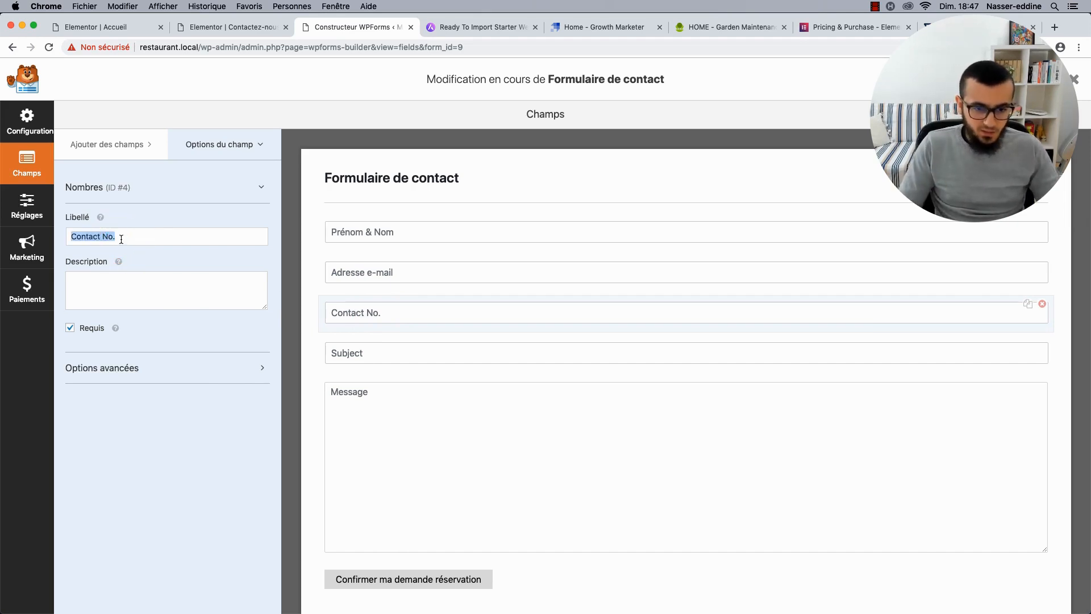
text(N° de téléphone)
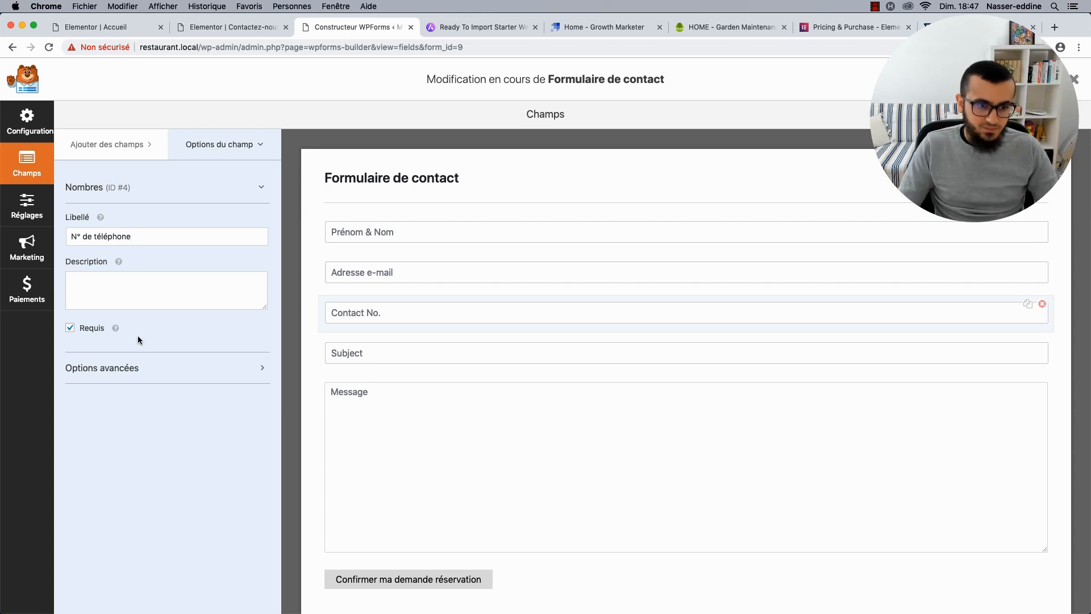
click(136, 366)
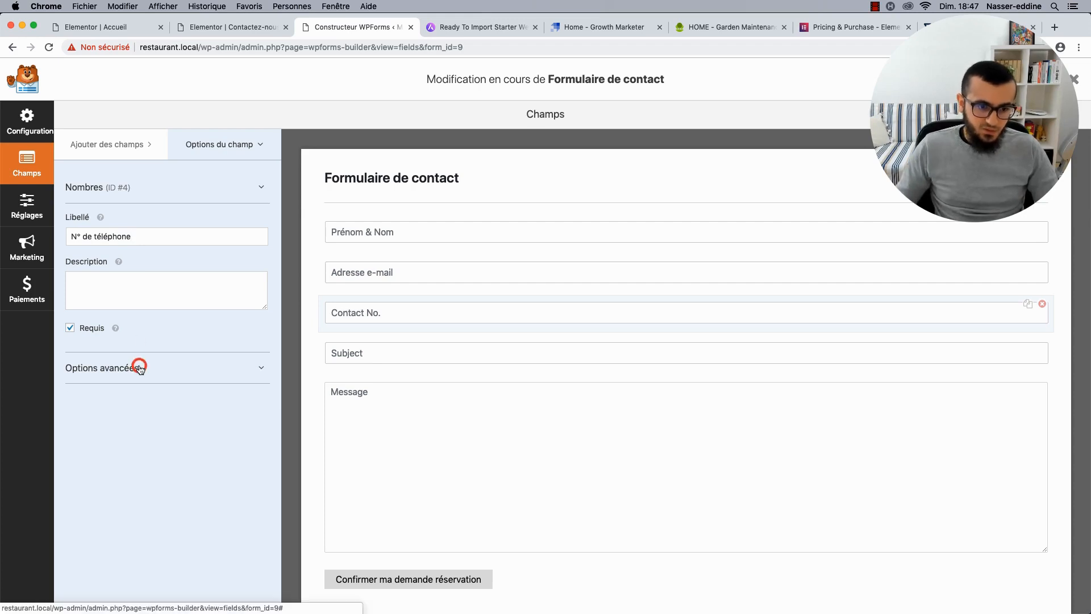
triple_click(131, 234)
key(super+c)
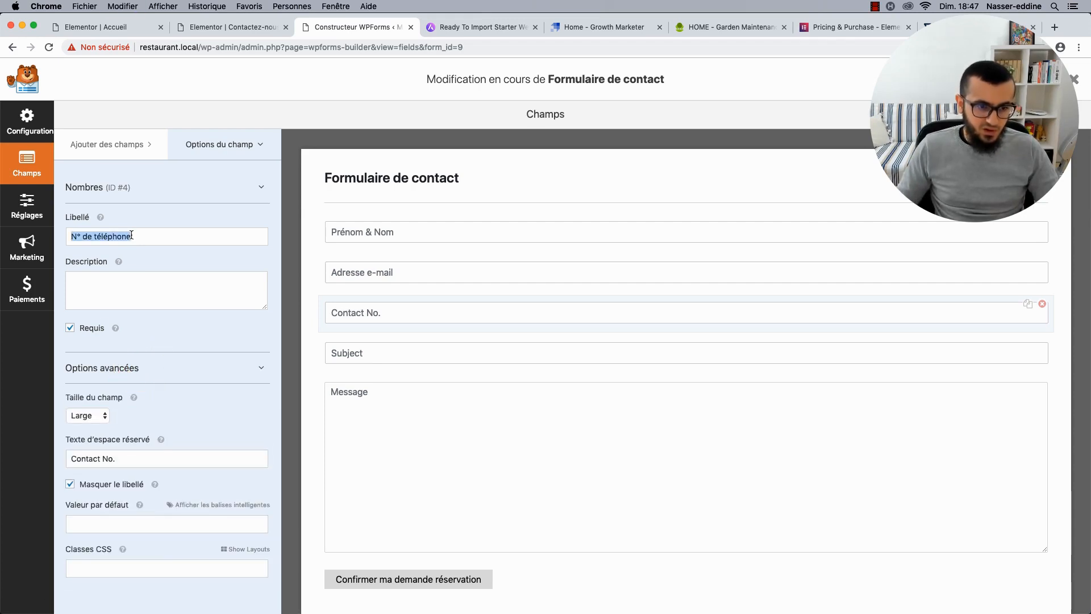
triple_click(101, 459)
key(super+v)
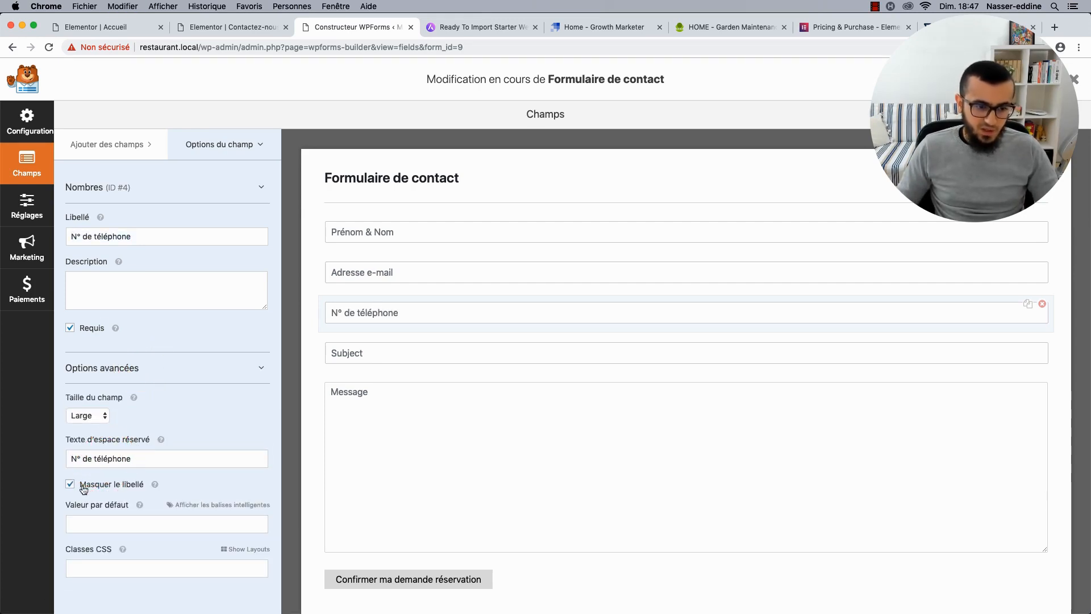
click(70, 484)
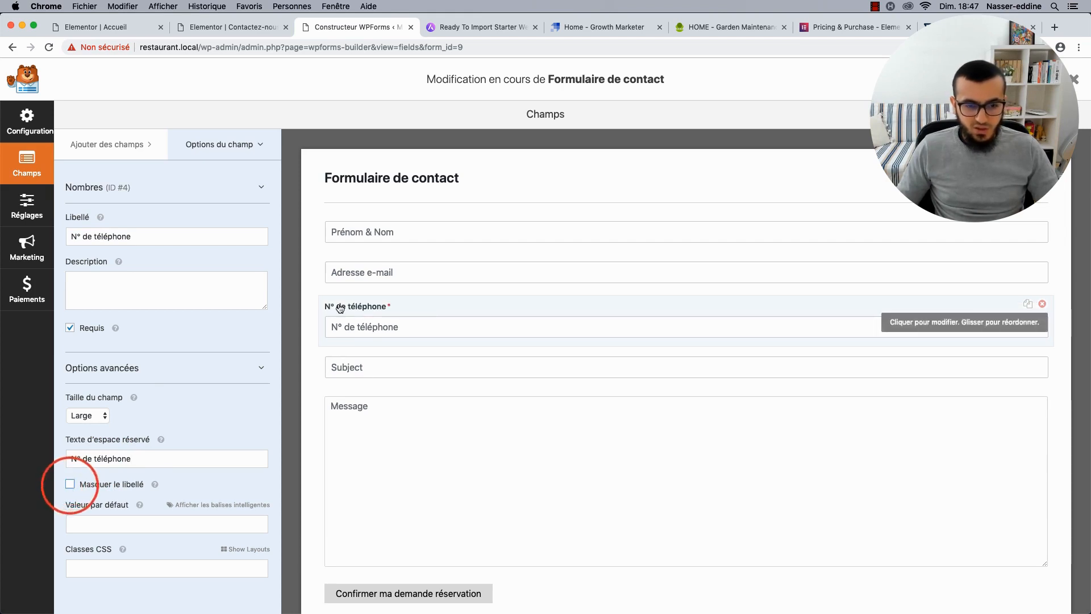
triple_click(193, 237)
text(Toto)
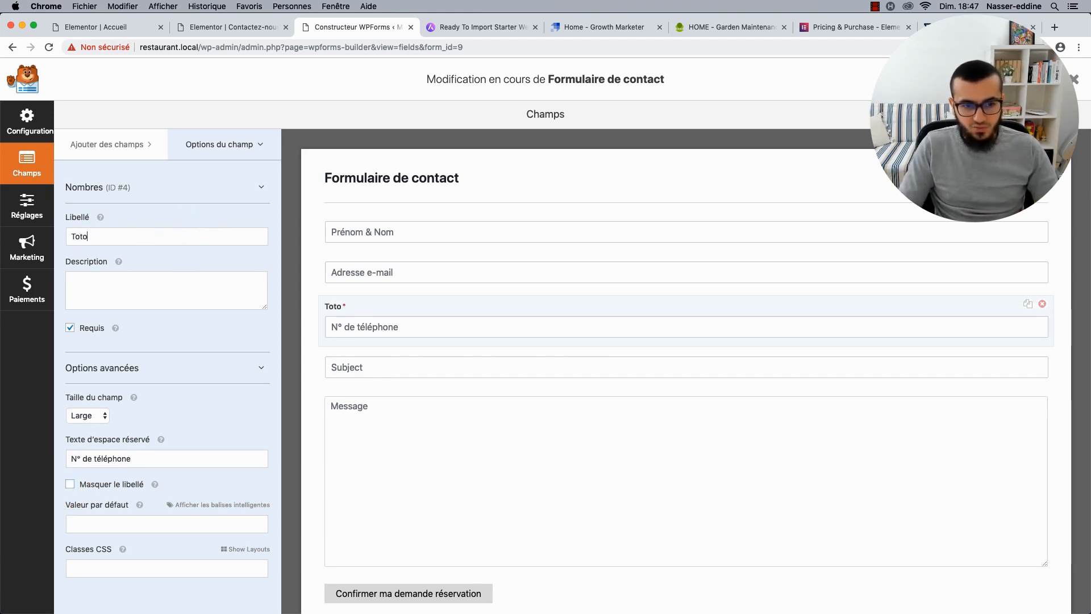
key(super+a)
key(super+v)
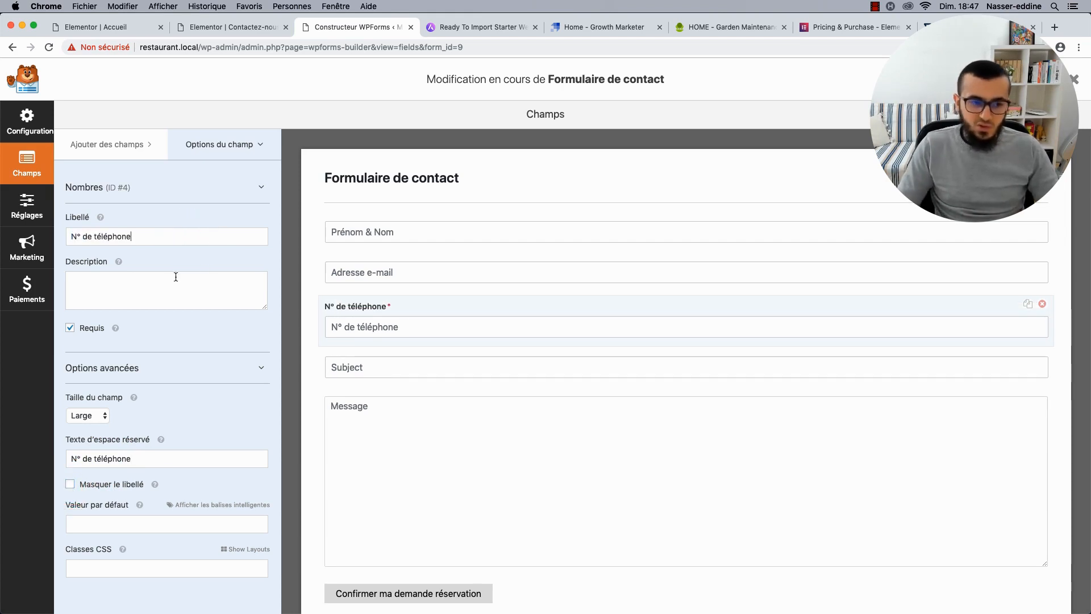
click(70, 483)
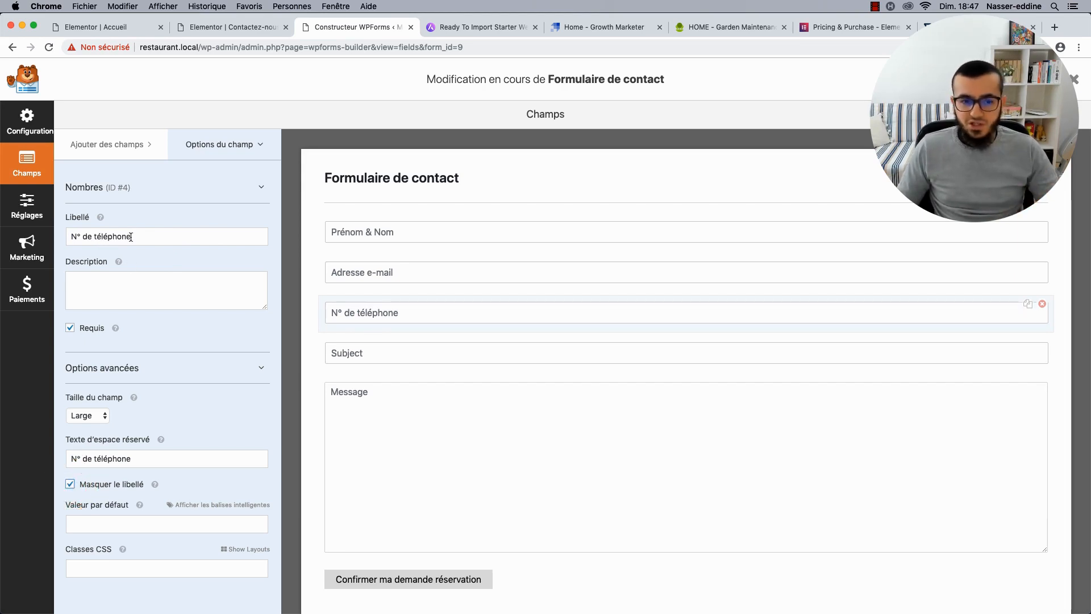
click(167, 193)
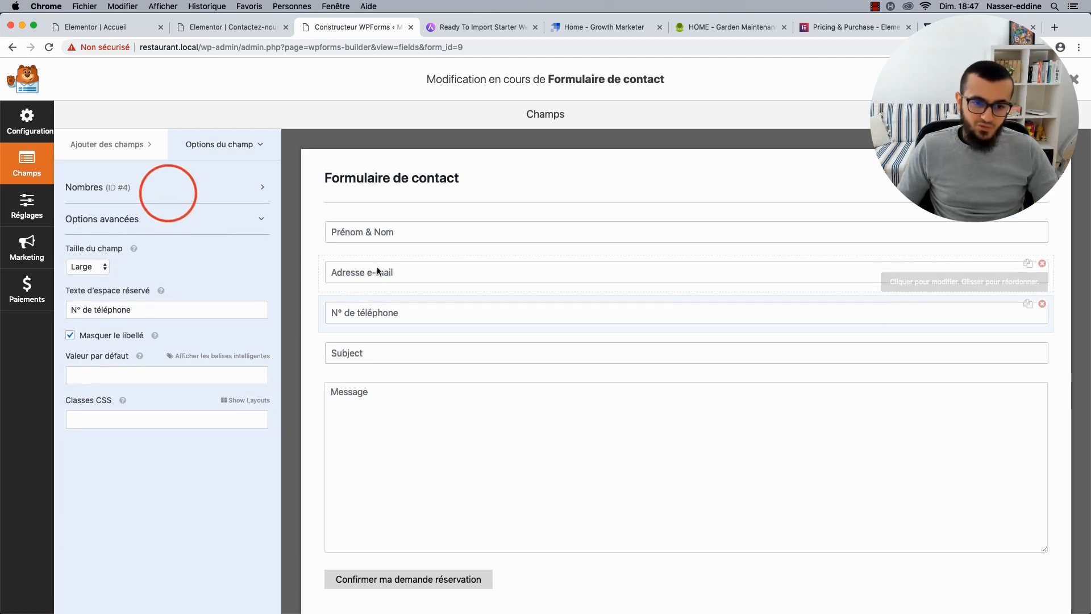
Delete the Subject field from the form.
click(373, 352)
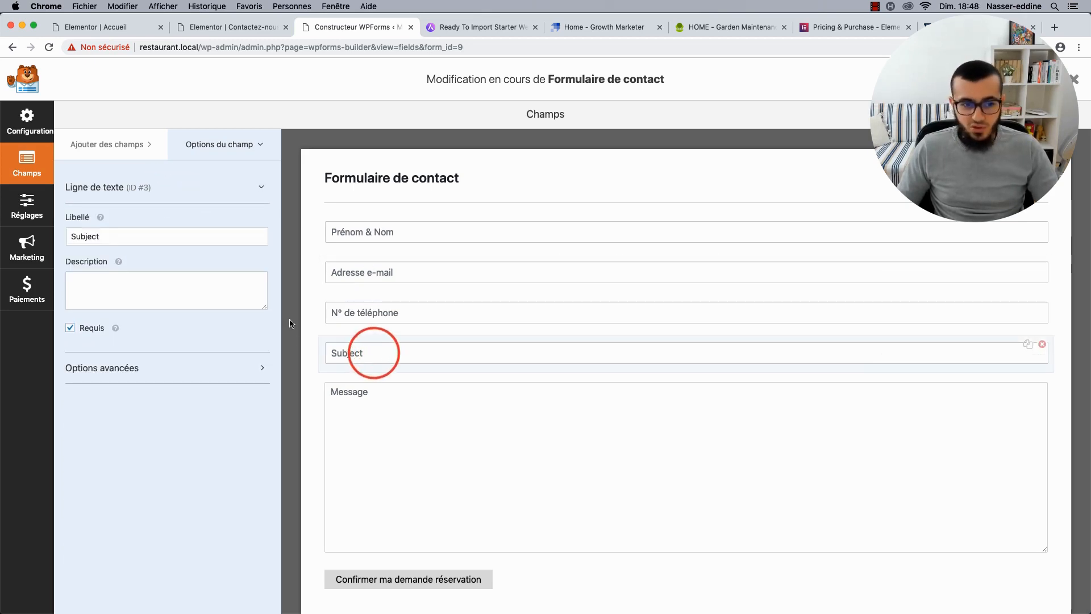
click(162, 241)
key(super+a)
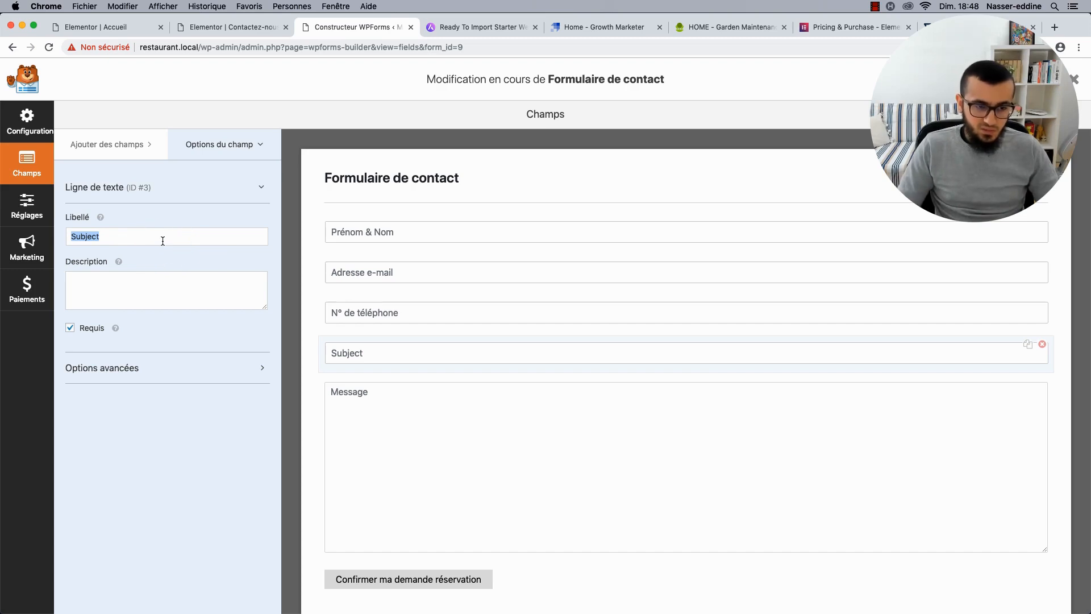
click(1041, 345)
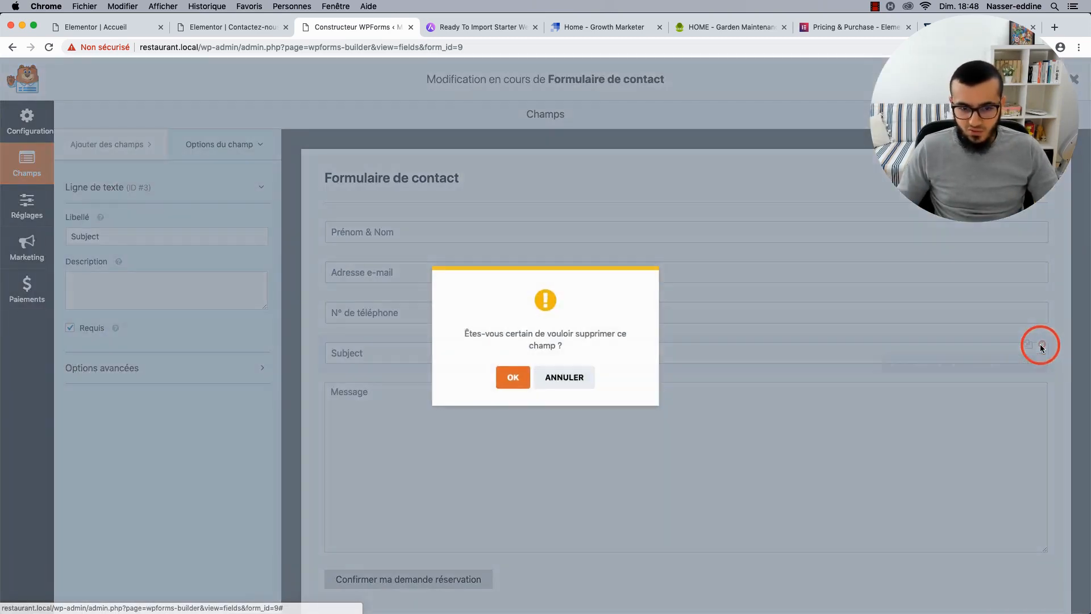
click(515, 377)
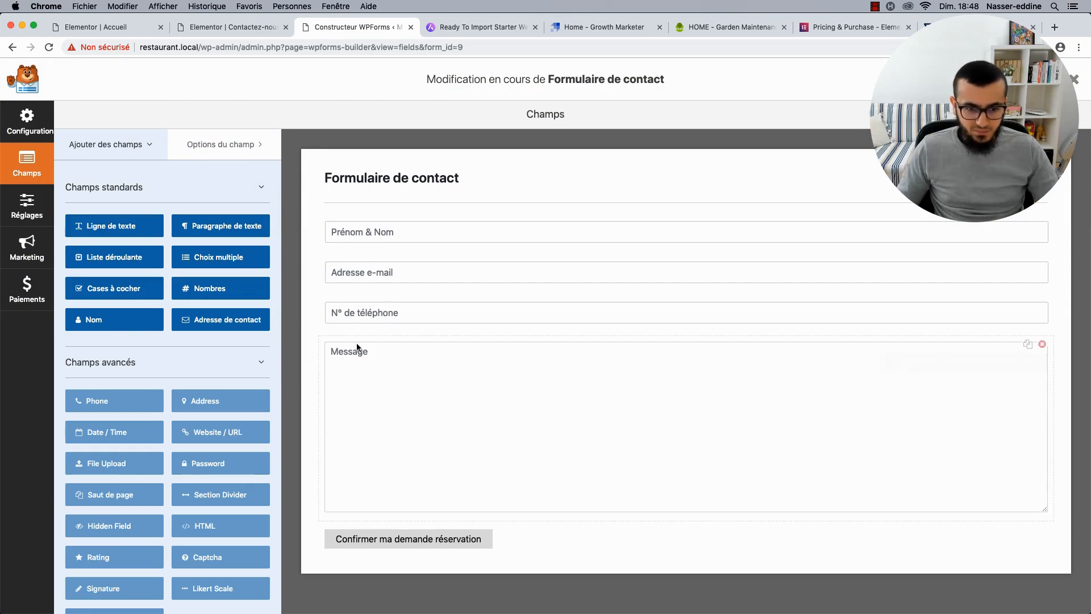
Browse the Ajouter des champs field types, then reopen the required Message field's options.
click(408, 342)
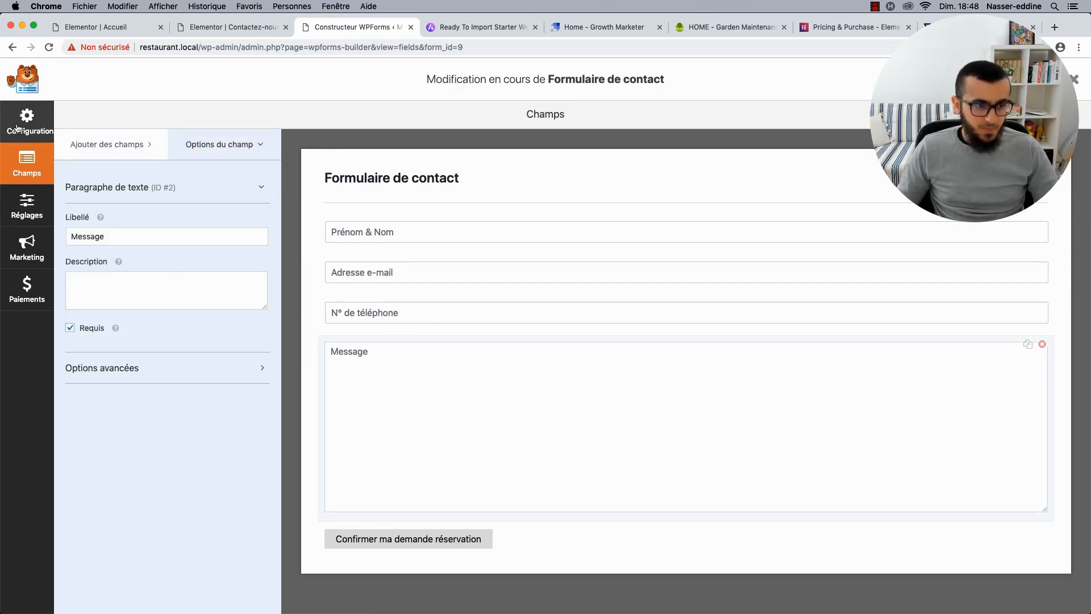
click(129, 147)
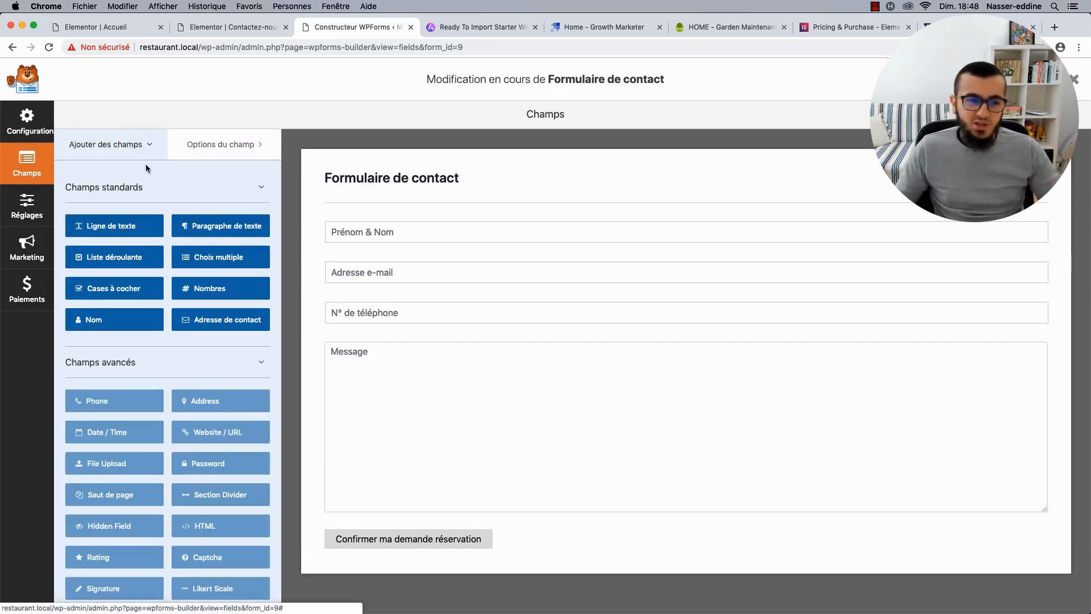
scroll(156, 183, down, 1)
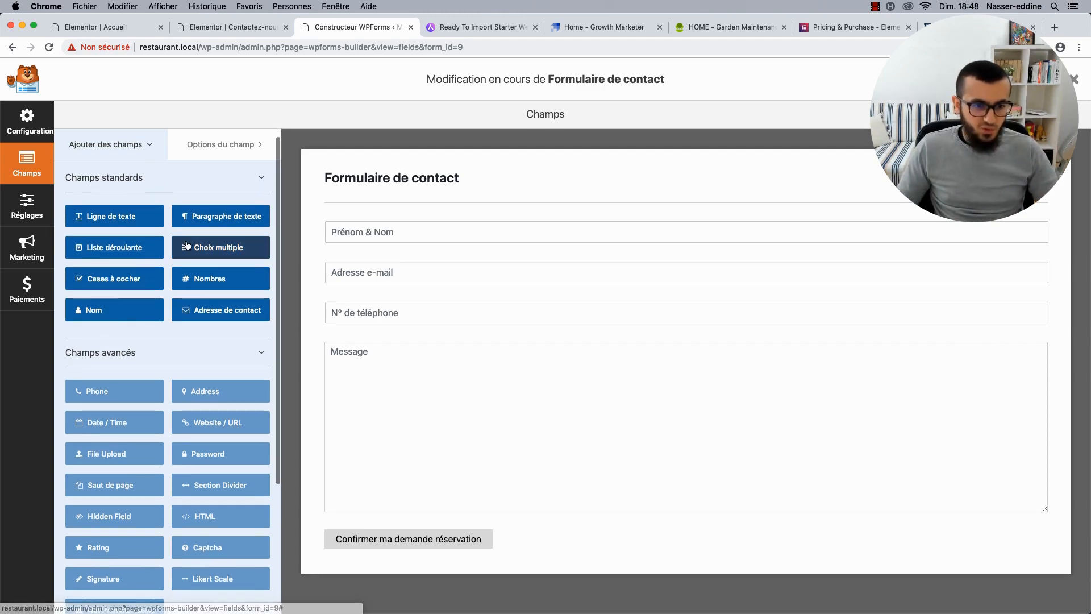
scroll(166, 291, down, 5)
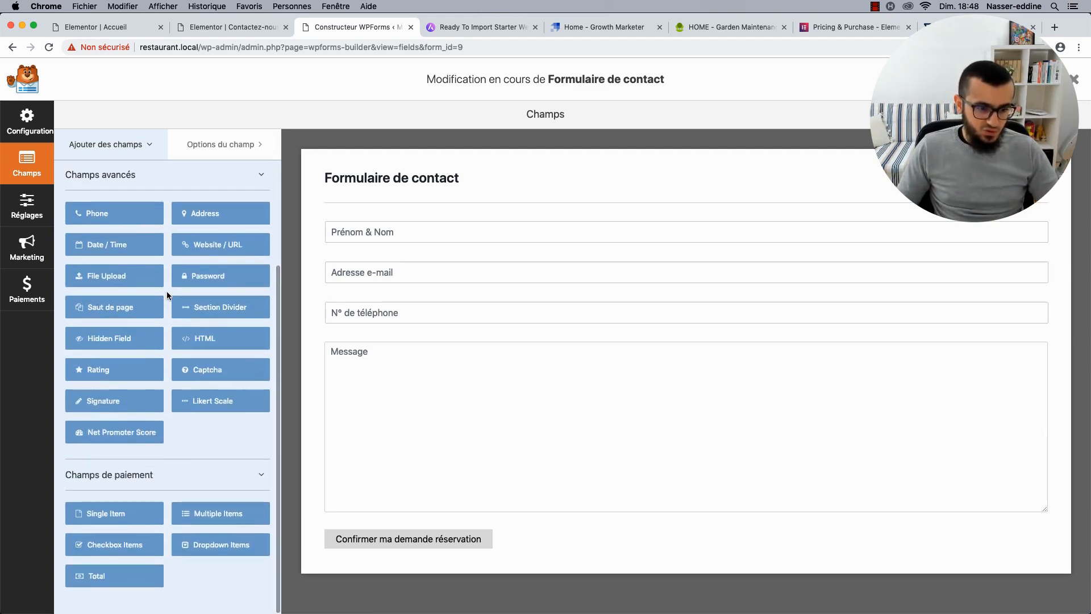
scroll(166, 291, up, 5)
scroll(111, 366, down, 1)
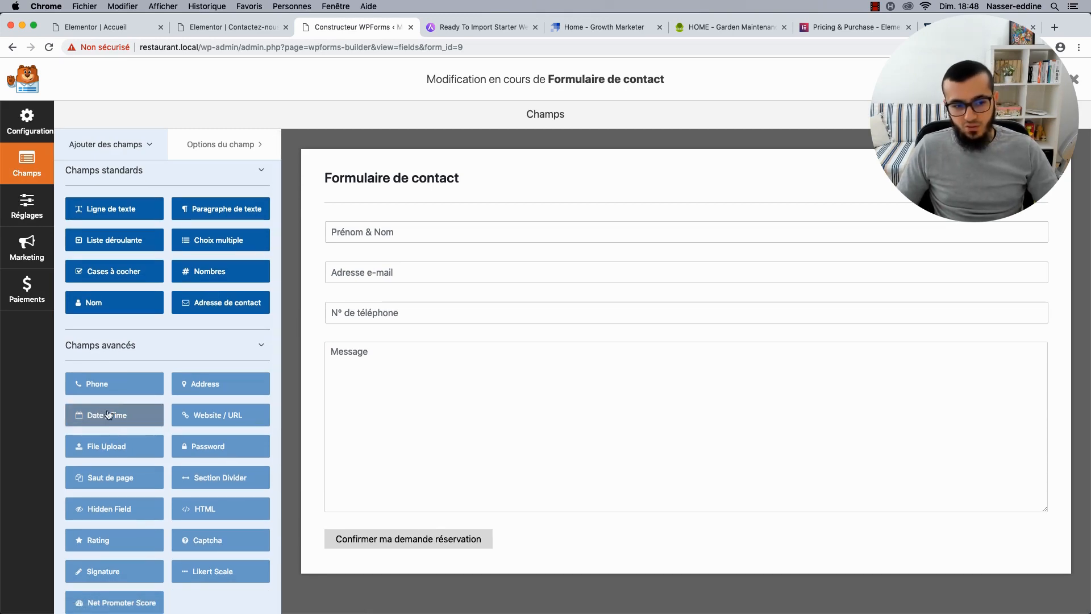
click(410, 368)
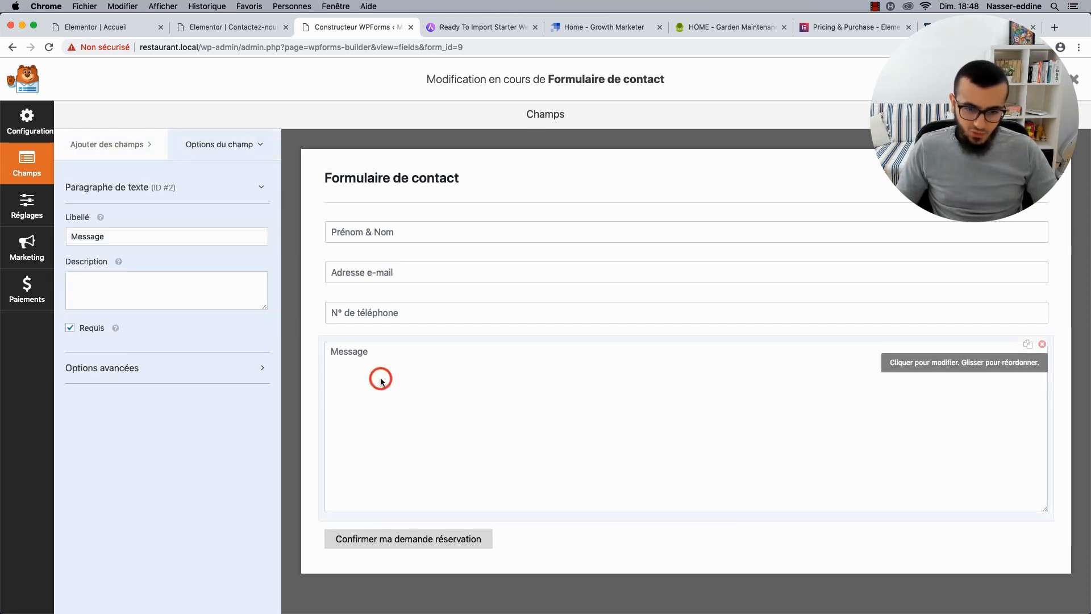
In the Message field's advanced options, add the French description asking for the reservation date and time.
click(150, 362)
click(139, 292)
text(En)
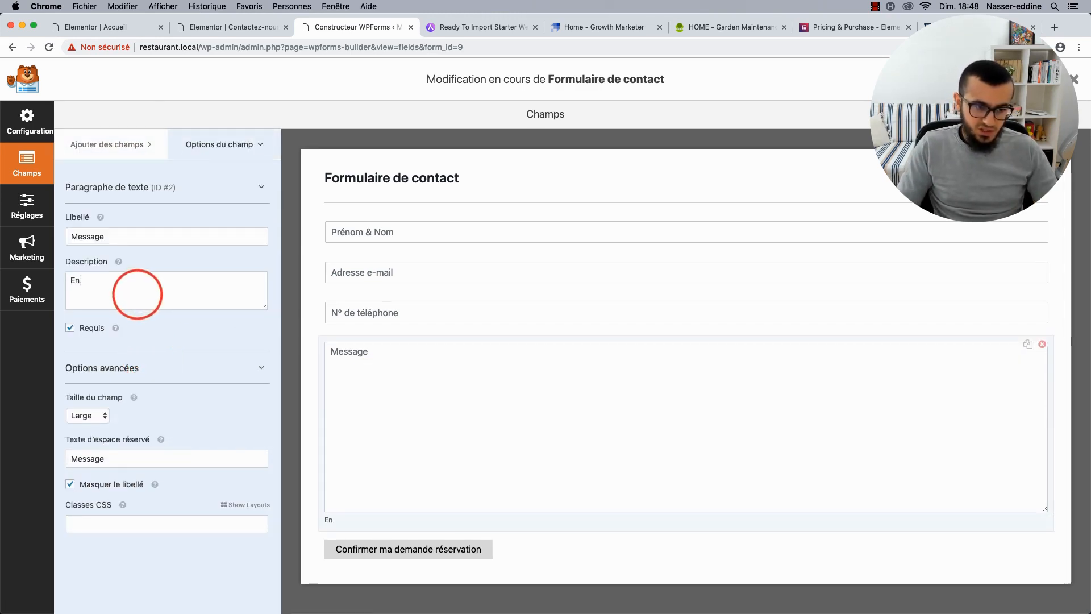
key(BackSpace)
key(BackSpace)
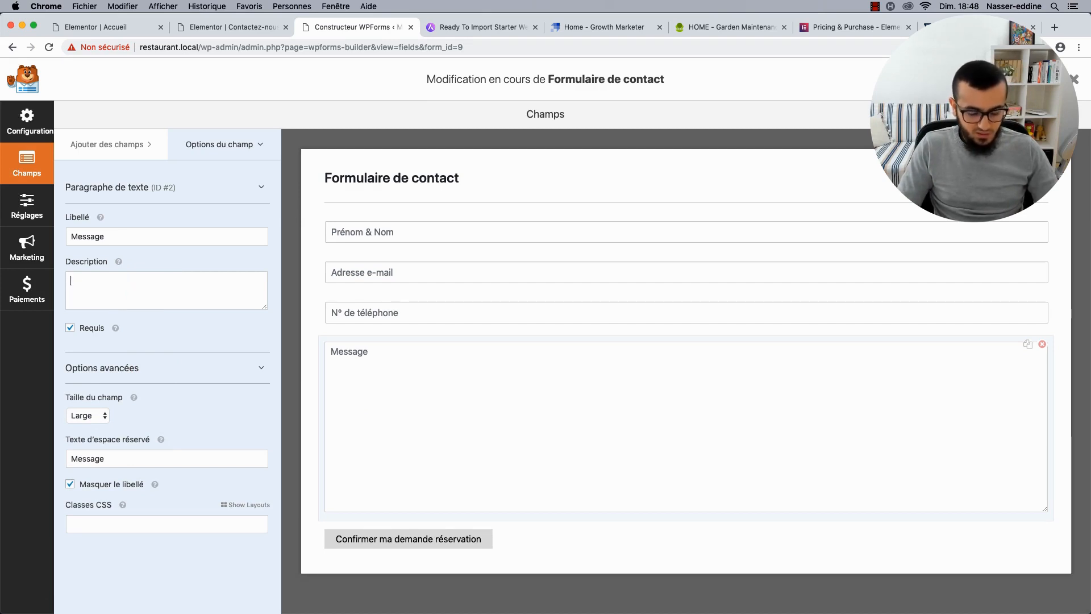
text(Veuillez i)
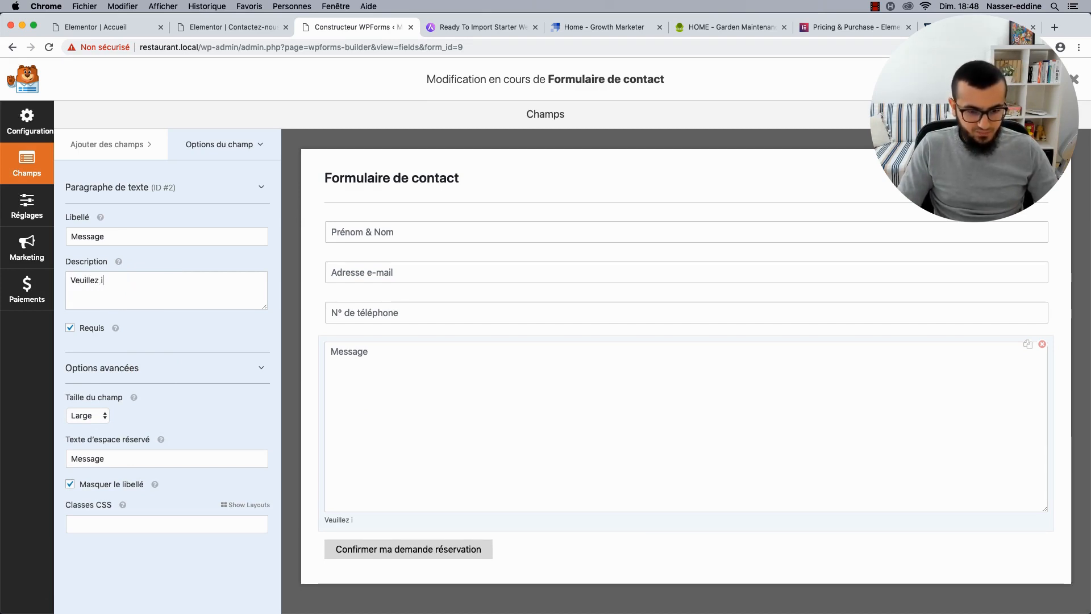
text(ndiquer la date e)
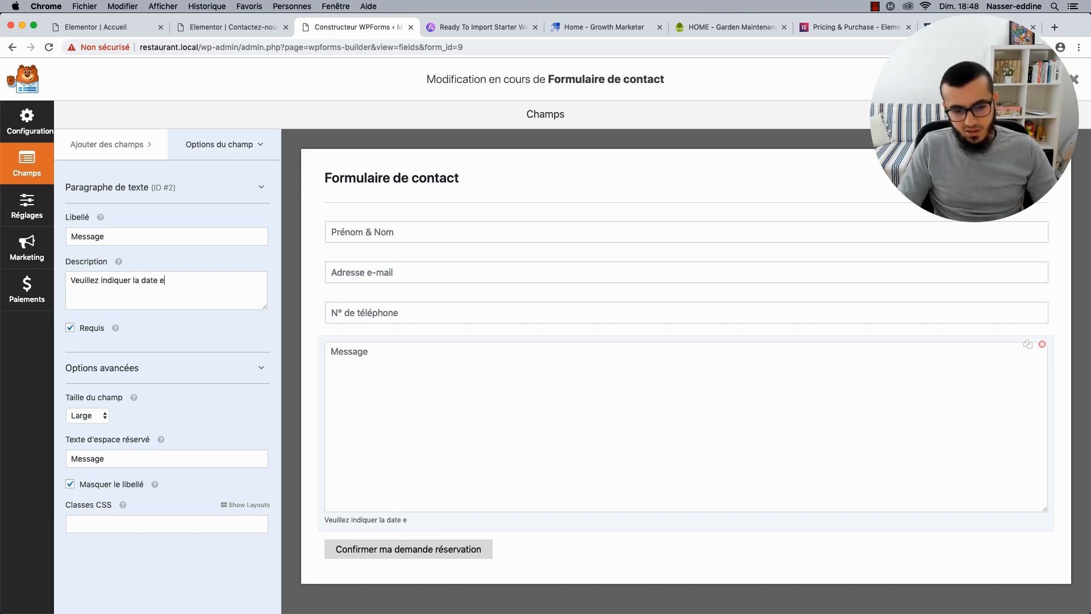
text(t l'heure souhaitées)
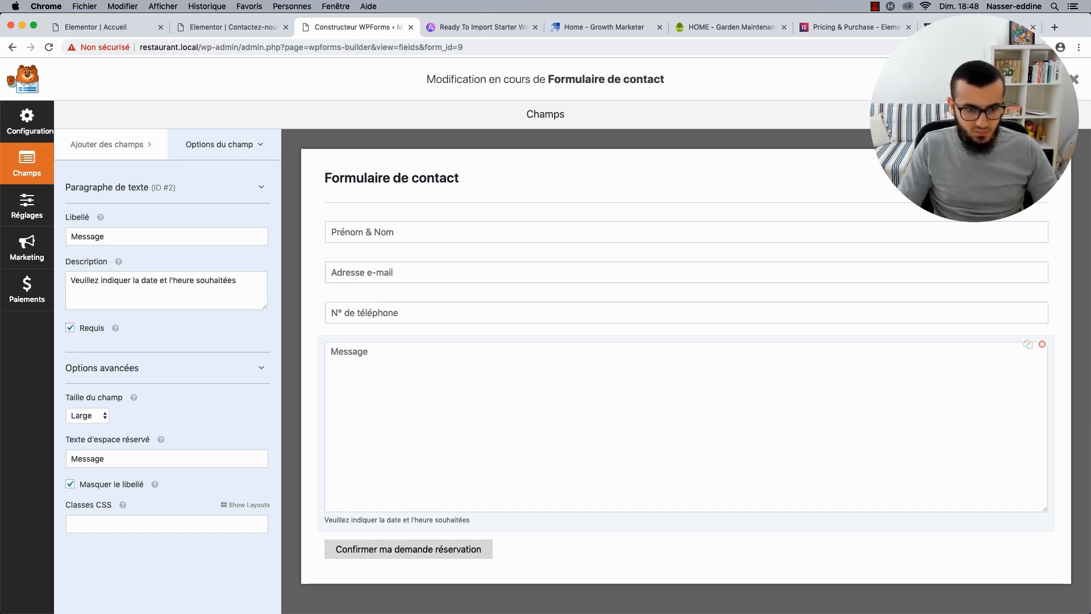
text( d)
key(BackSpace)
text(pour vor)
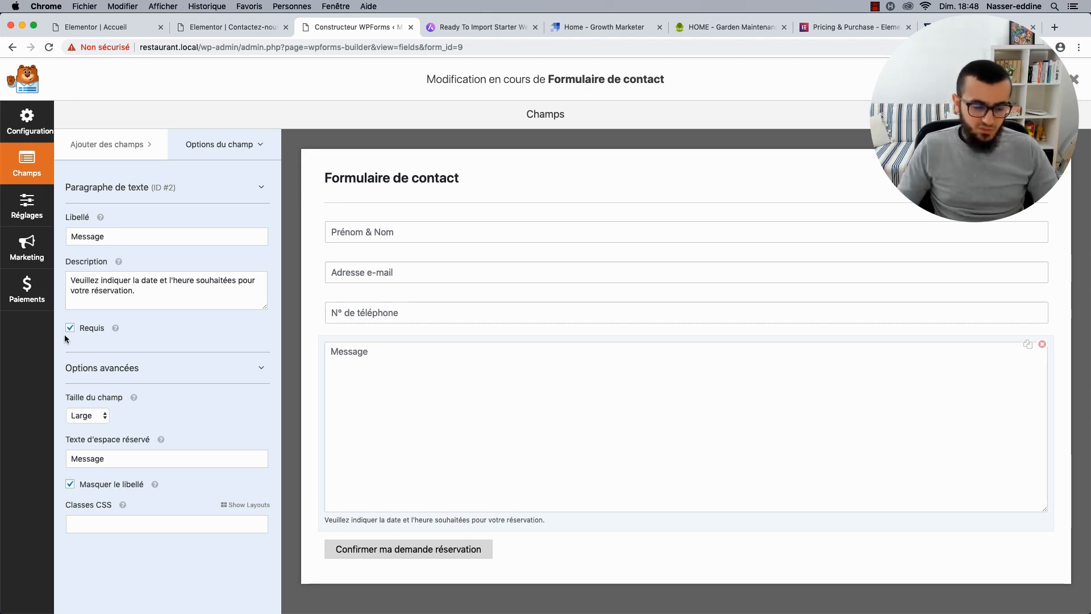
click(231, 286)
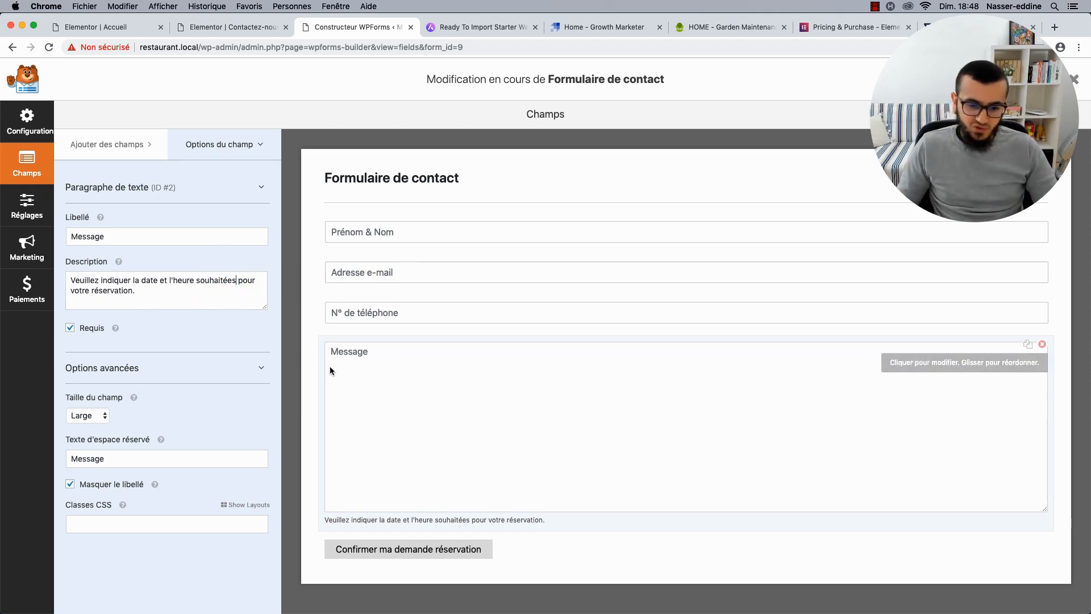
click(607, 549)
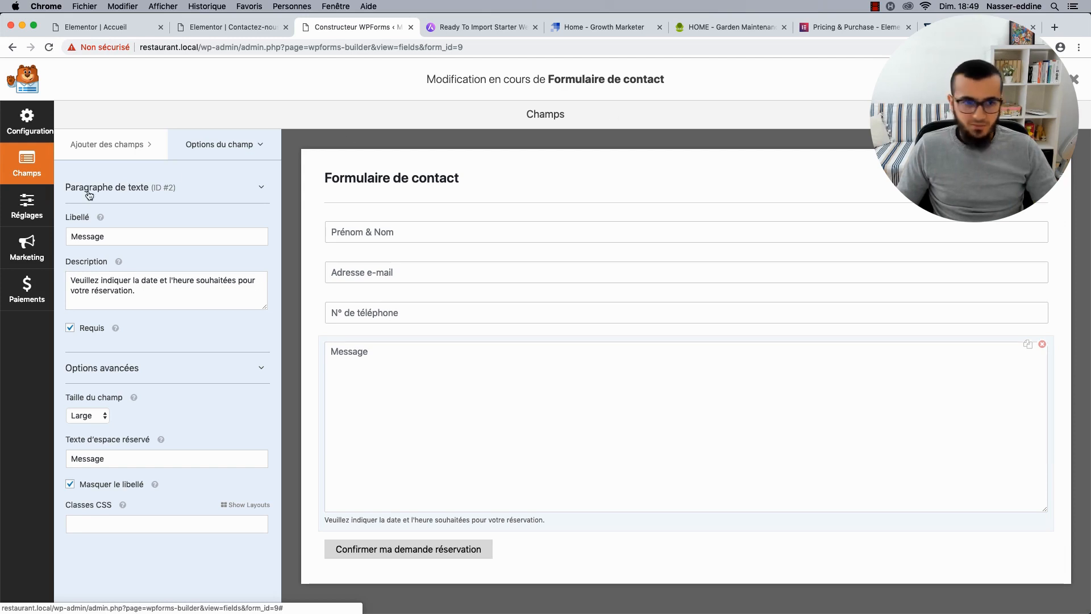
click(41, 137)
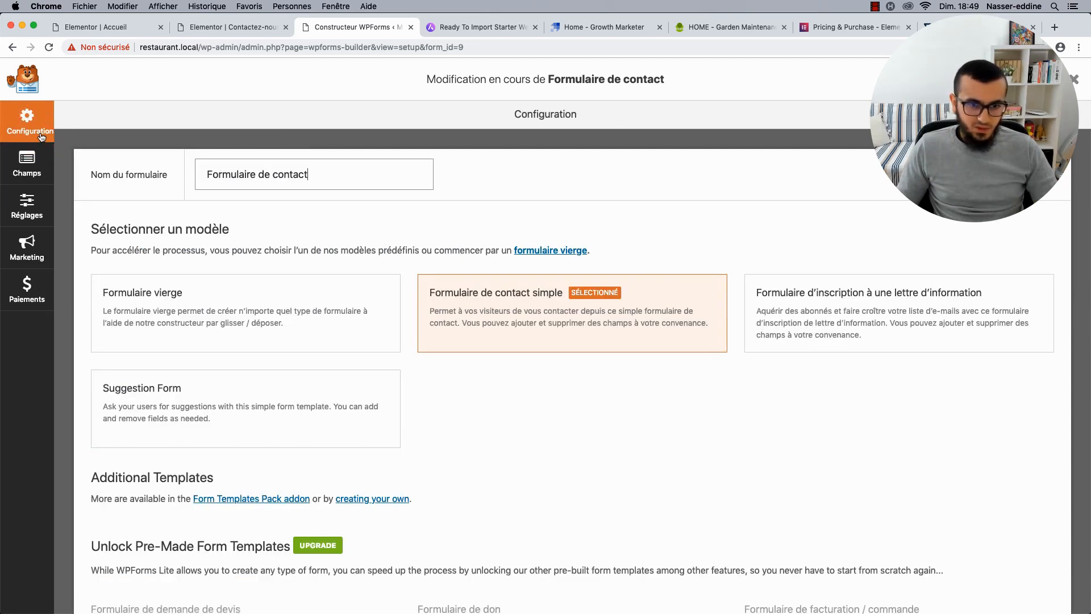
Go to Réglages > Confirmation and list the Type de confirmation options.
click(41, 202)
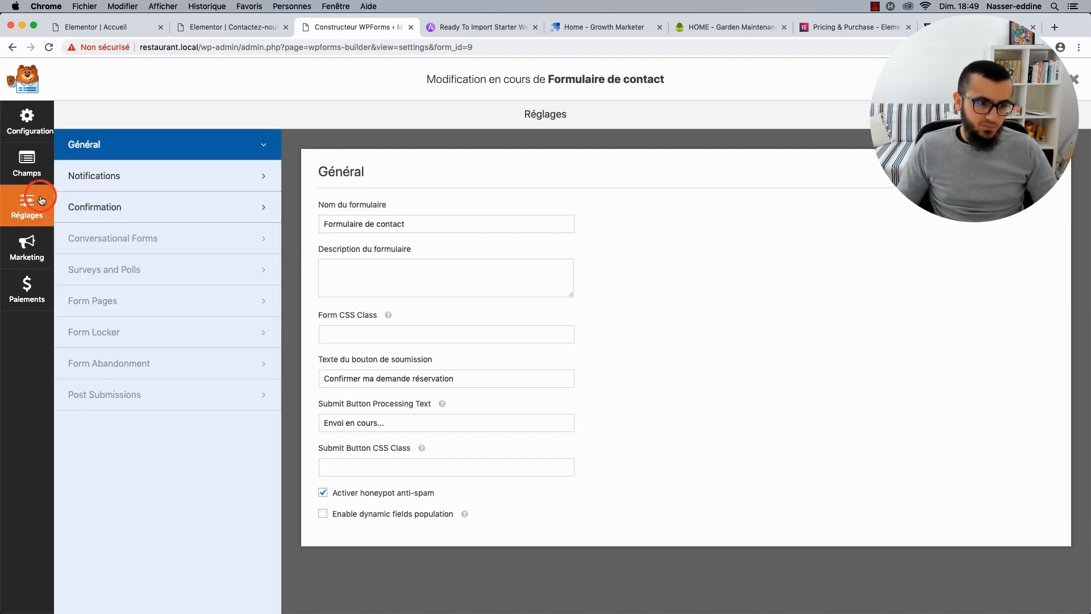
click(143, 208)
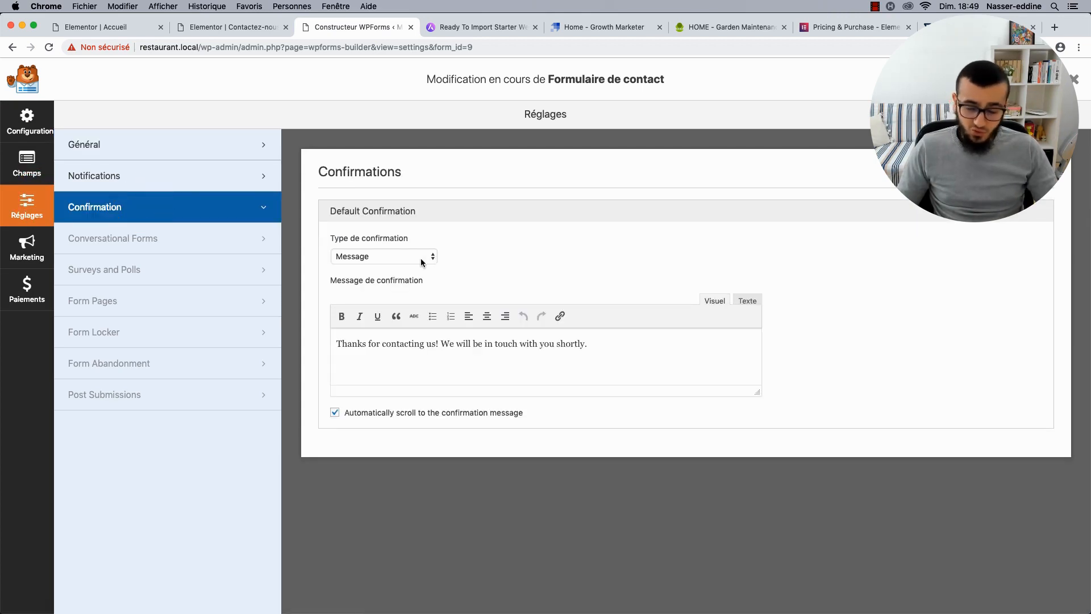
click(430, 262)
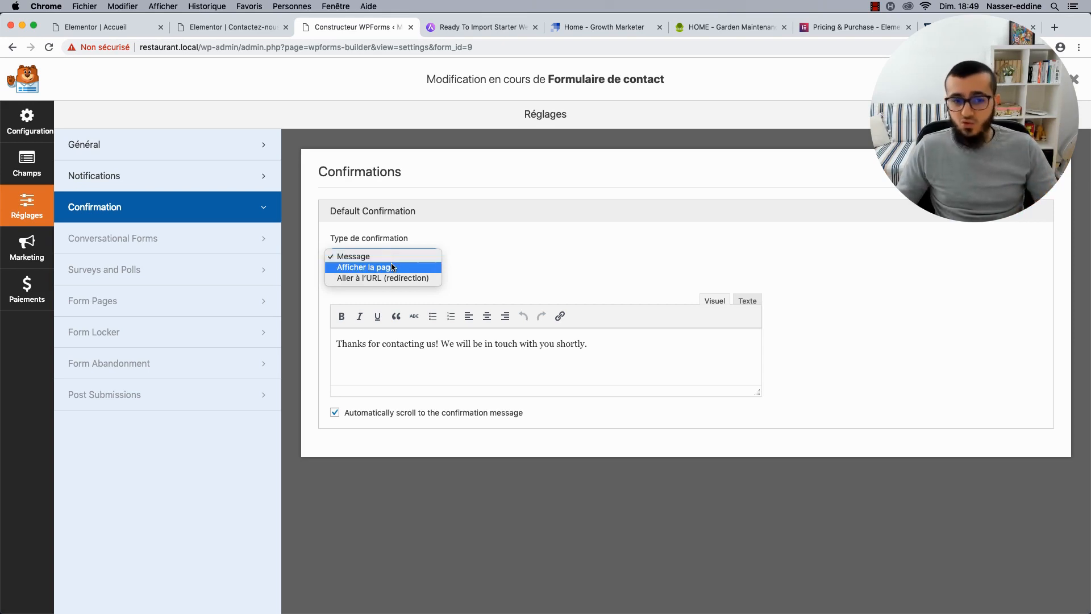
Keep type Message and enter the French 'Merci…' confirmation text, dismissing the PRO notice for extra confirmations.
click(432, 346)
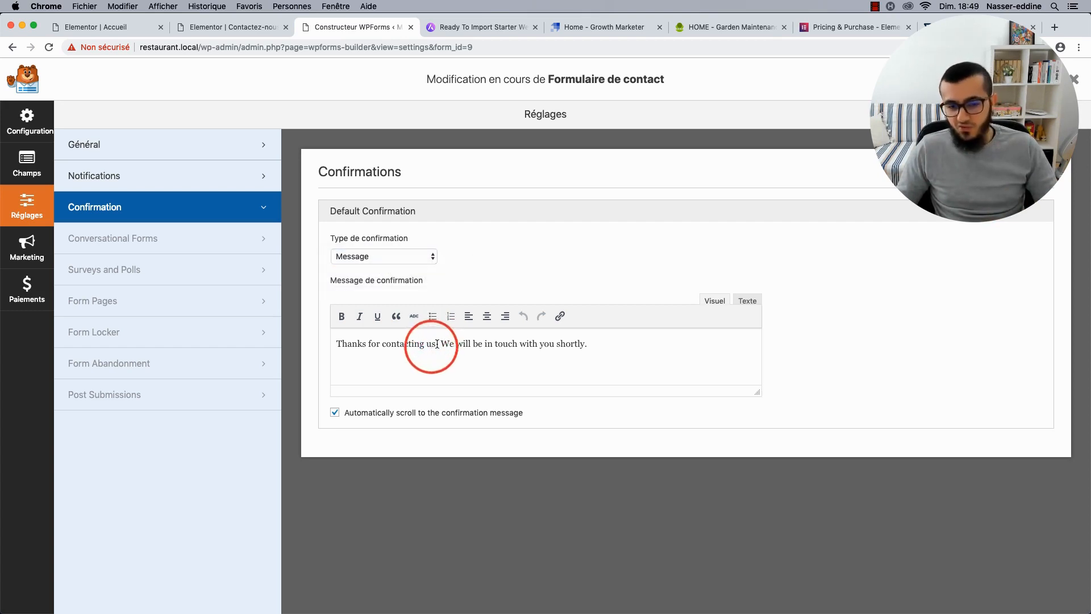
triple_click(432, 343)
text(Me)
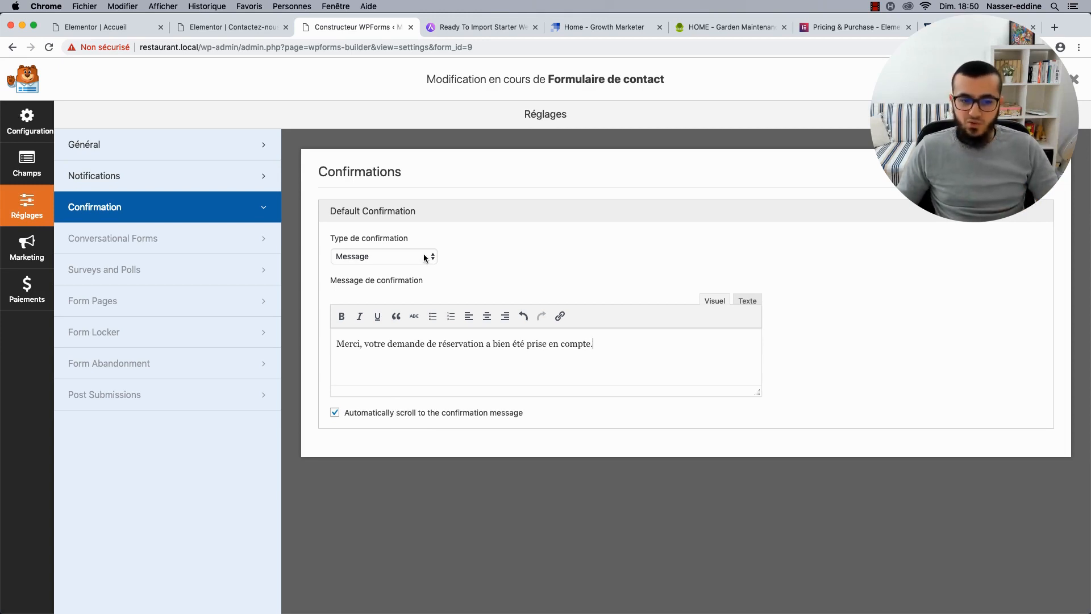
click(992, 172)
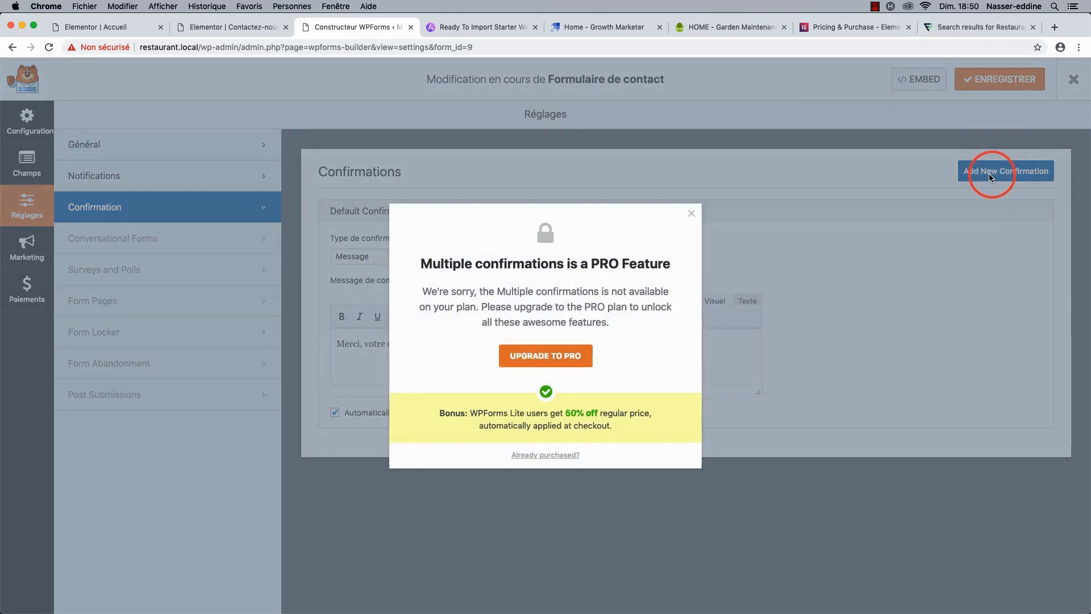
click(692, 213)
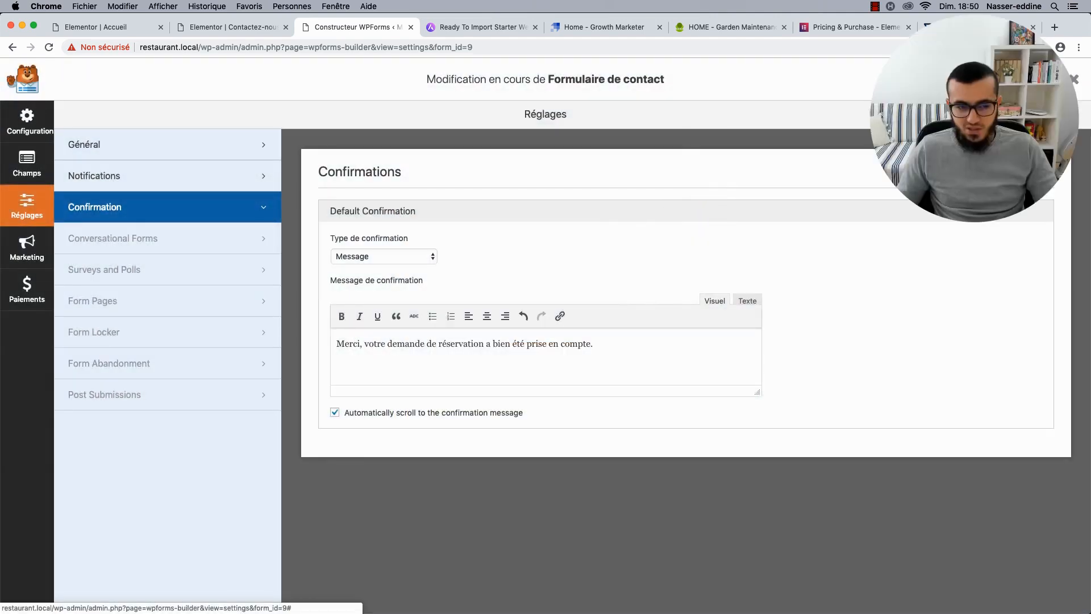
click(846, 26)
mouse_move(308, 83)
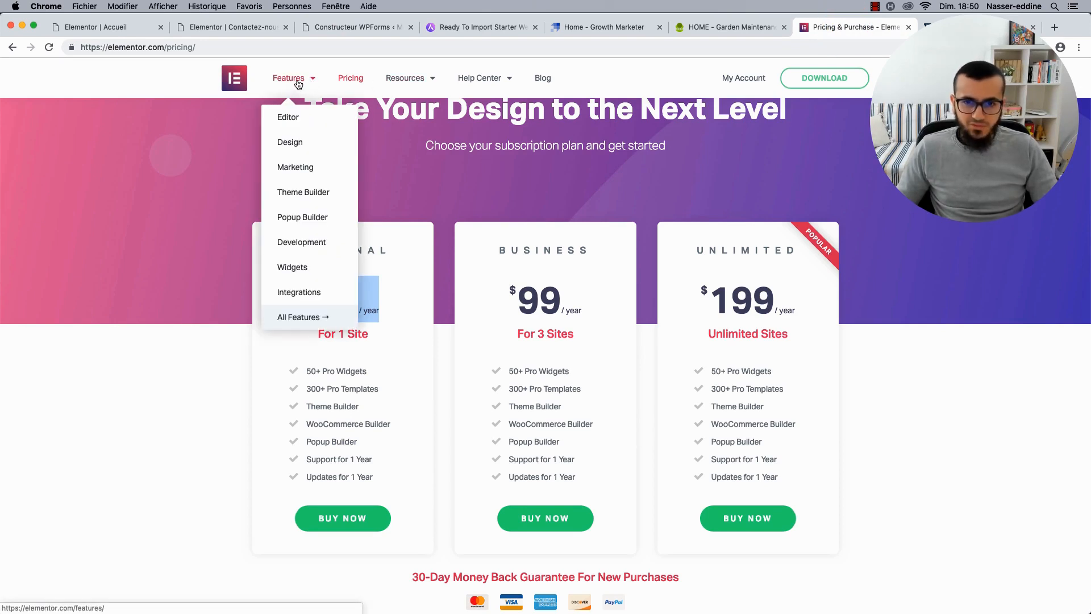
click(278, 80)
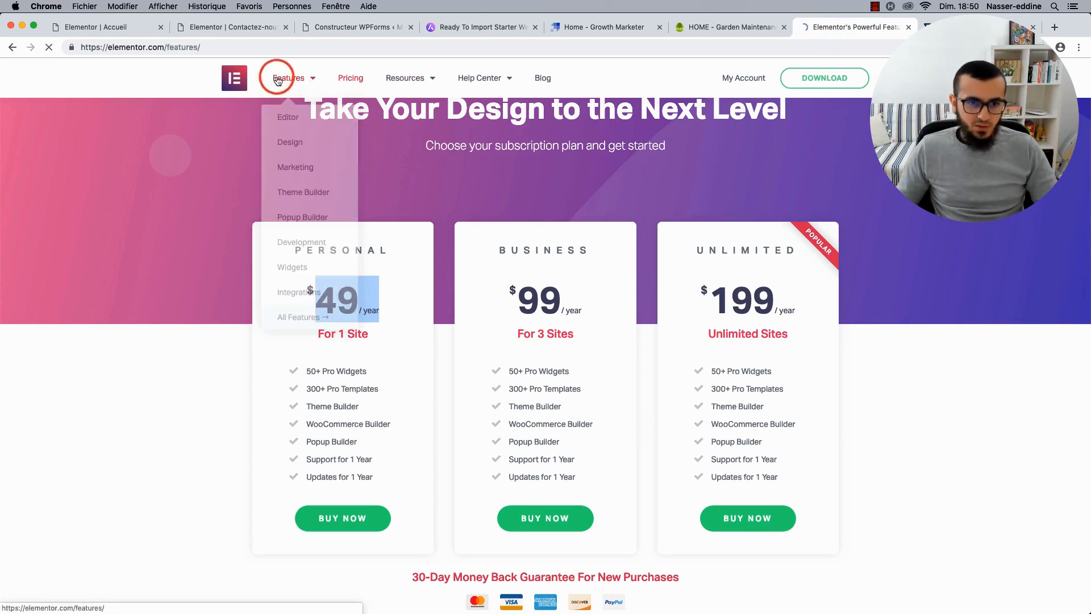
scroll(242, 385, down, 5)
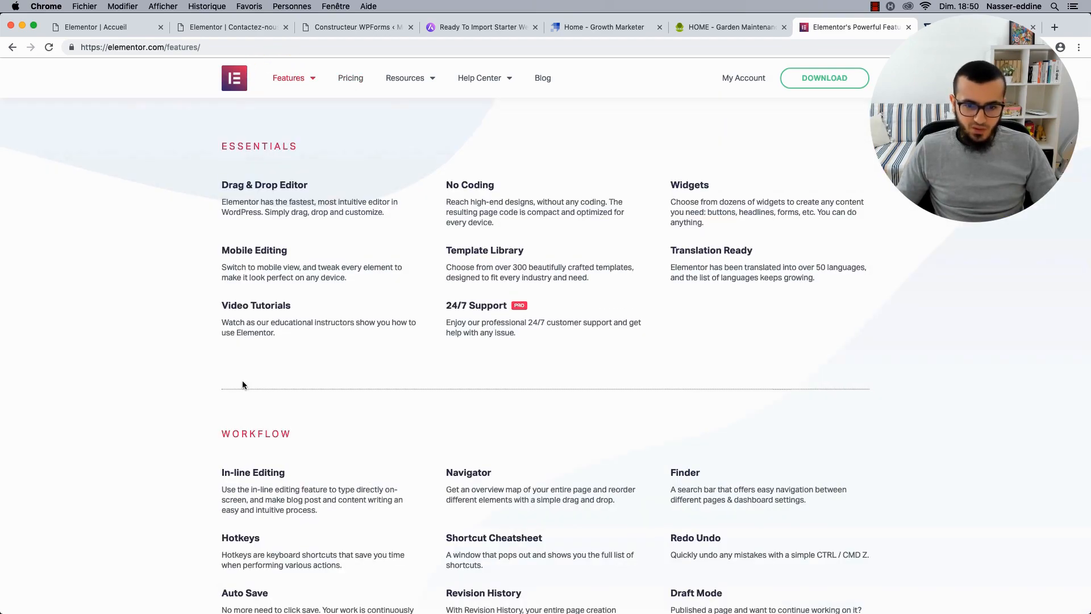
scroll(513, 318, down, 4)
scroll(512, 318, down, 13)
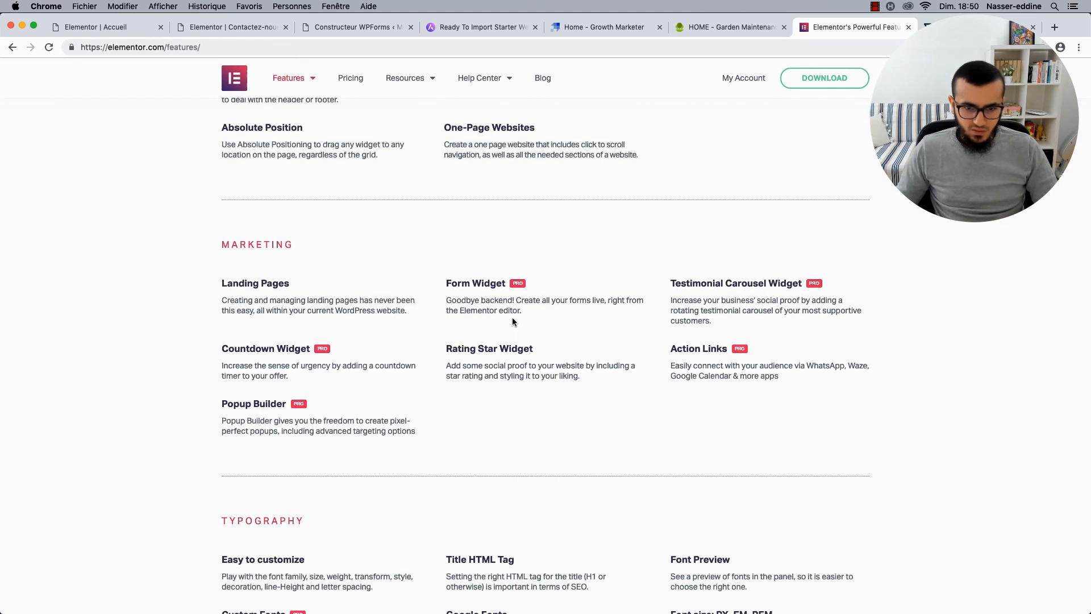
click(447, 281)
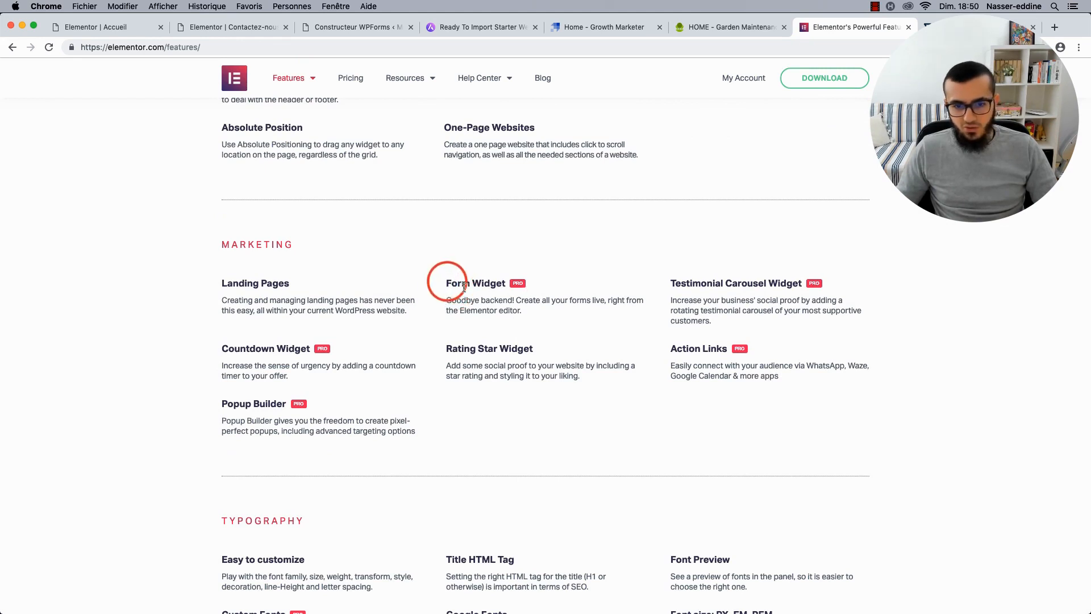
click(348, 27)
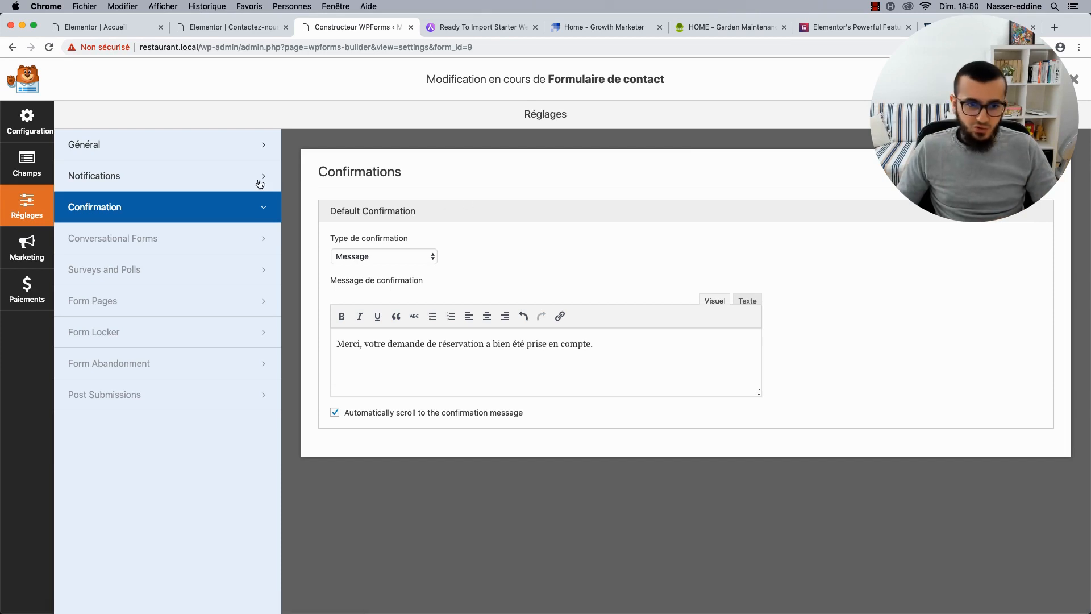
Set the notification recipient to the site's contact e-mail address.
click(186, 168)
scroll(320, 261, down, 2)
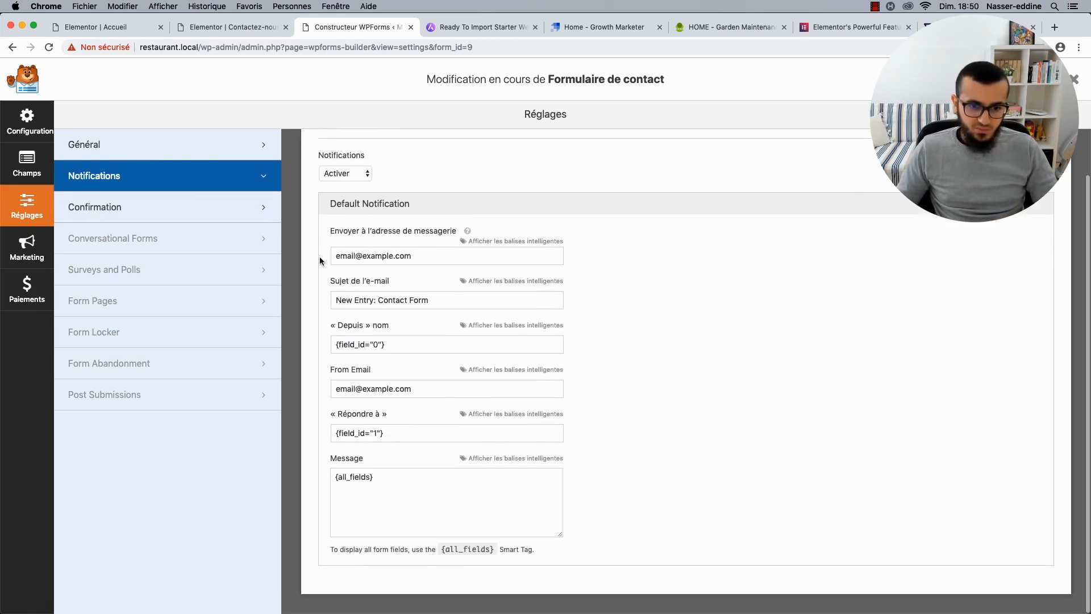
scroll(449, 248, up, 2)
triple_click(373, 304)
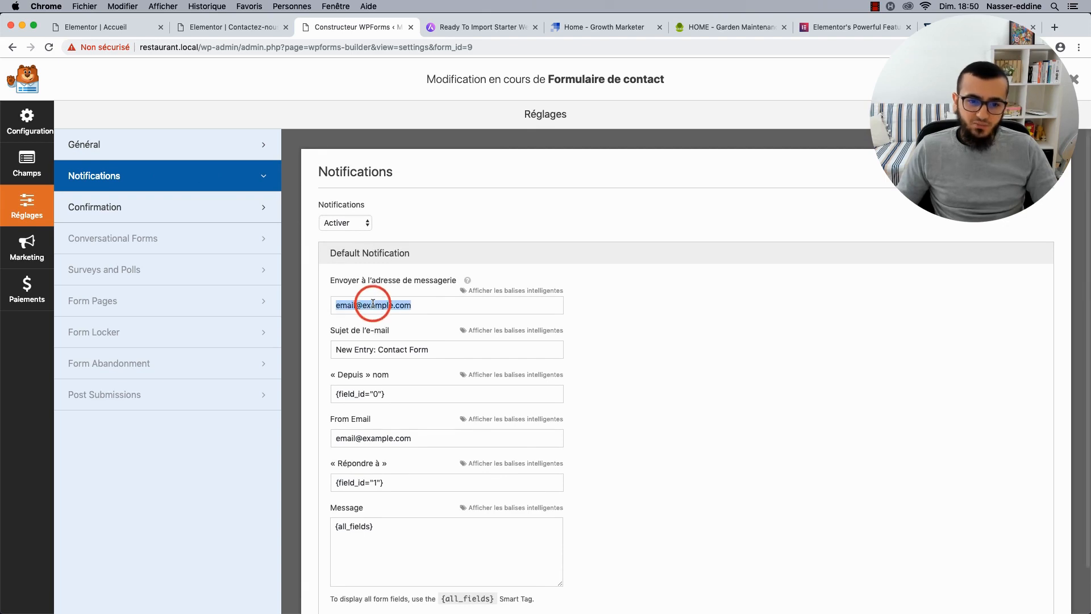
key(BackSpace)
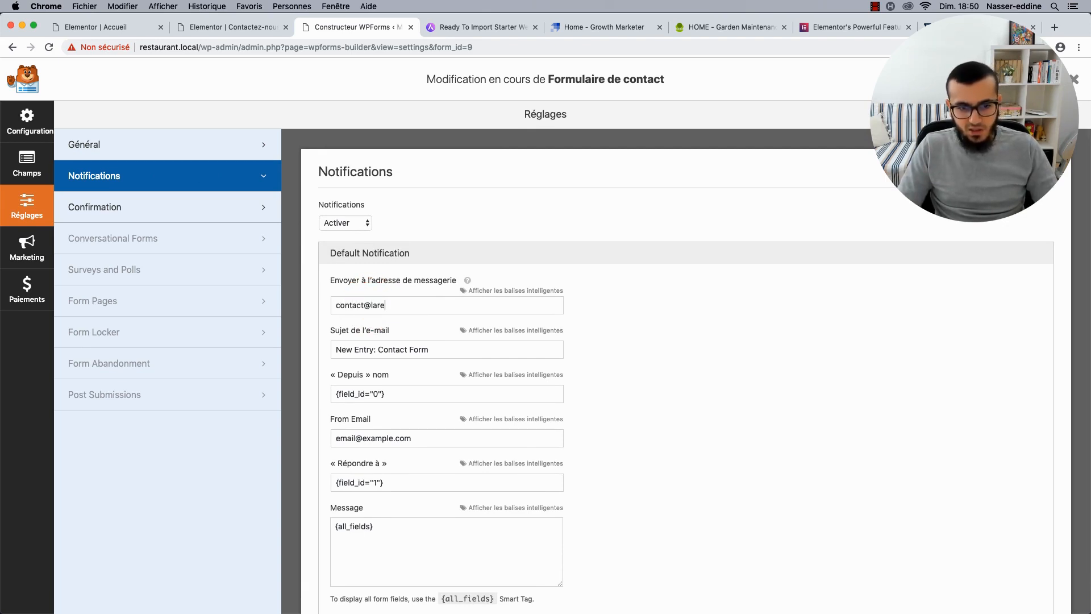
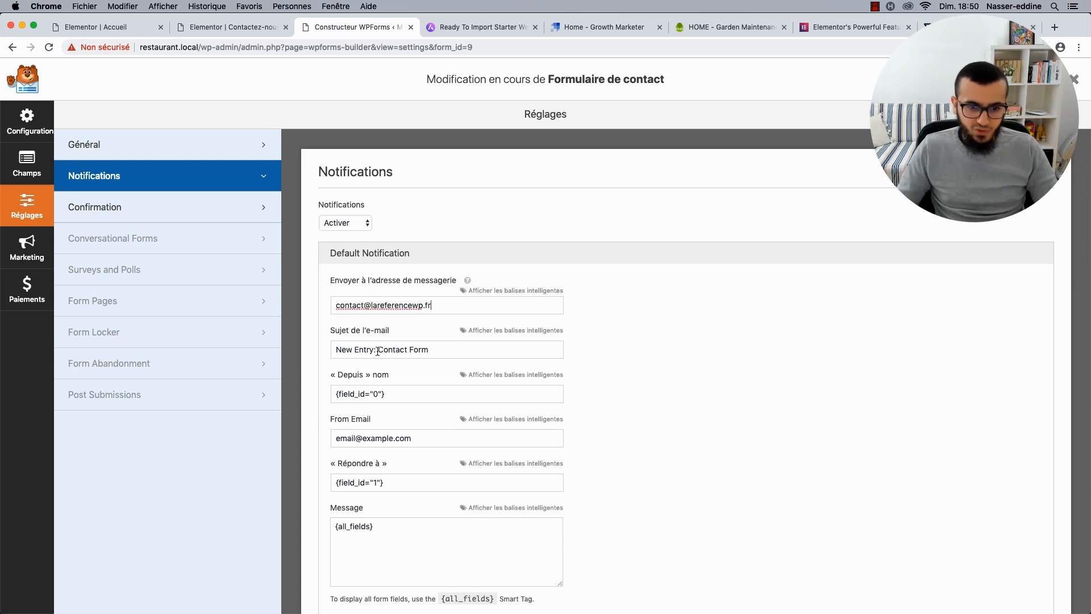
triple_click(381, 350)
text(Nouvel)
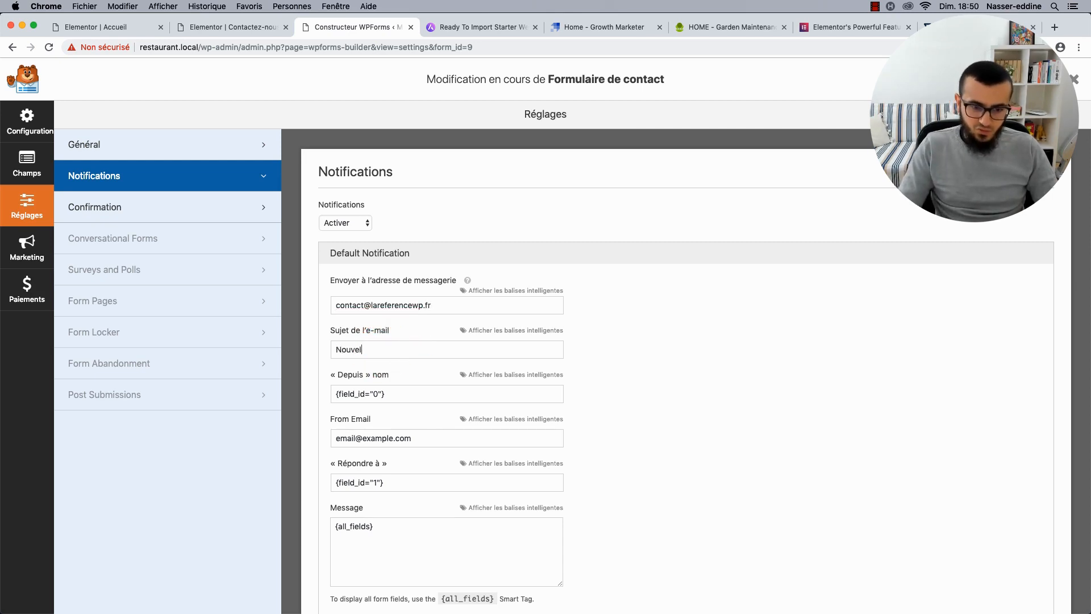
key(super+z)
key(super+z)
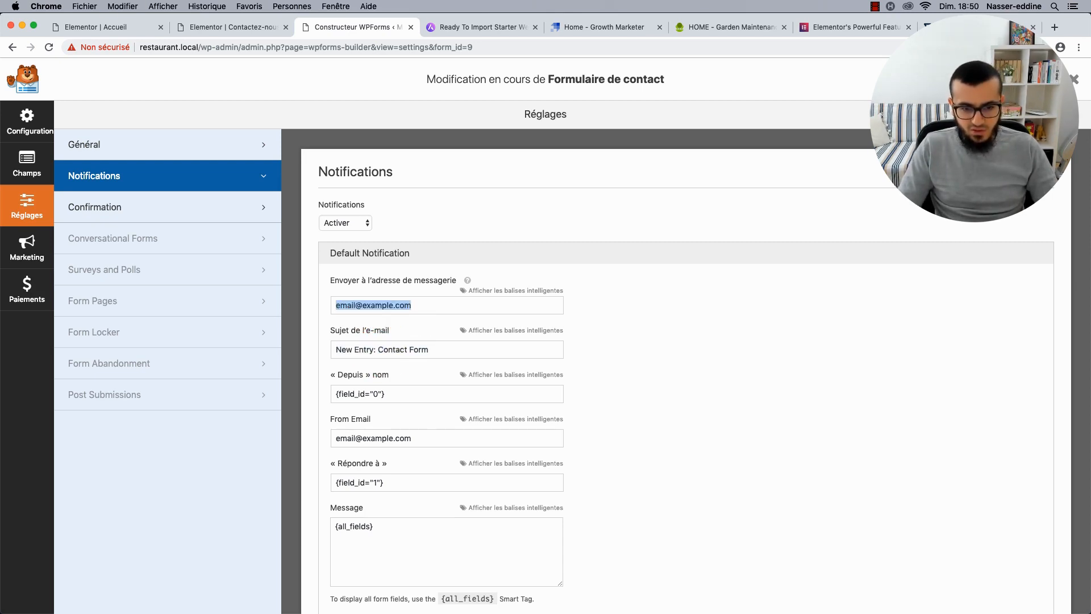
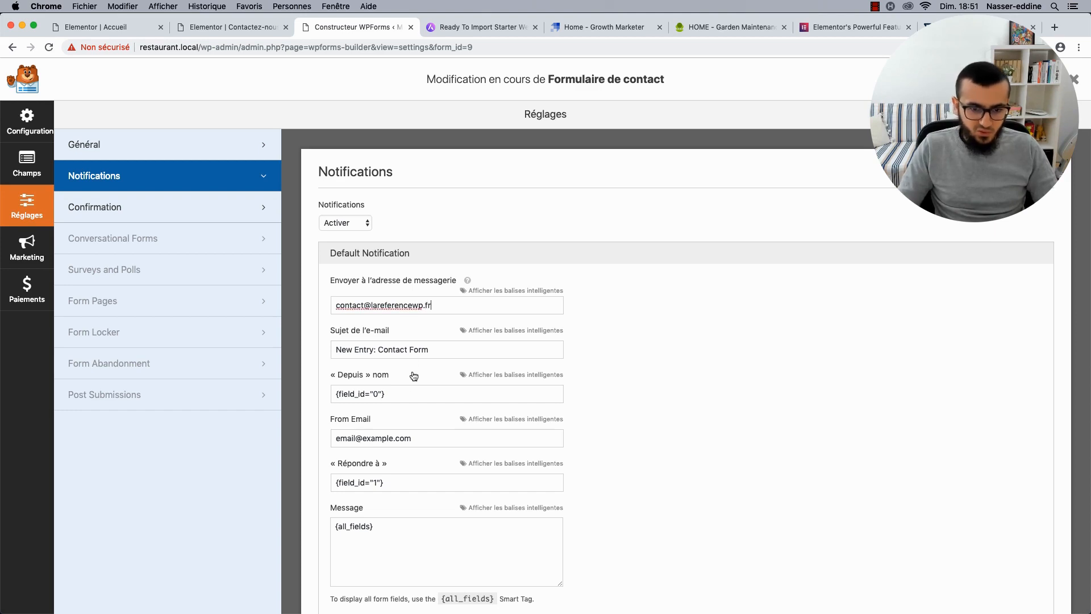
Change the notification e-mail subject to 'Nouvelle réservation'.
triple_click(401, 348)
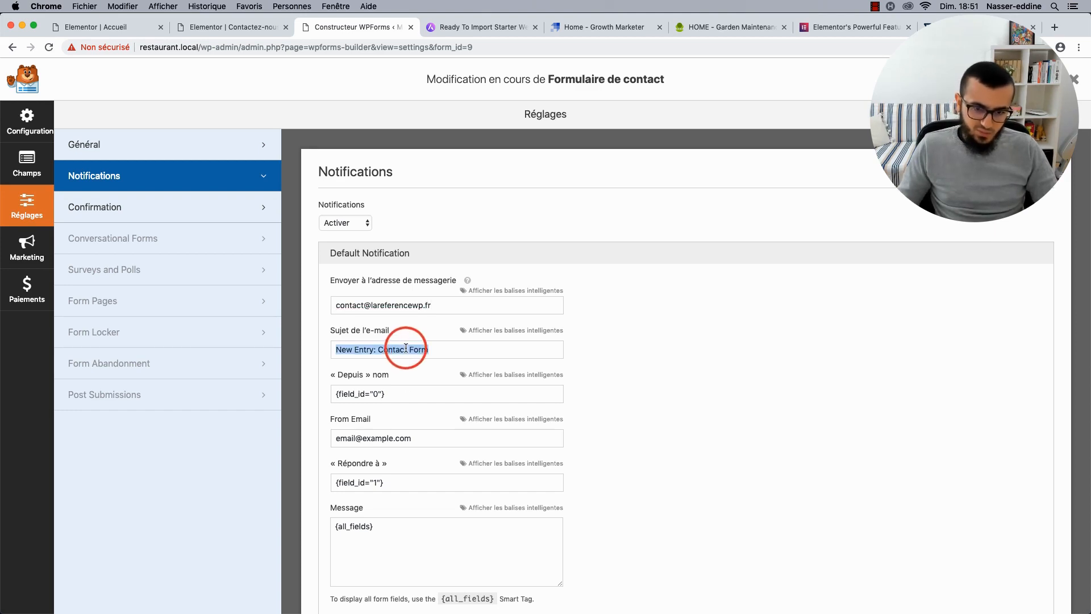
key(BackSpace)
text(Nouvelle réservation :)
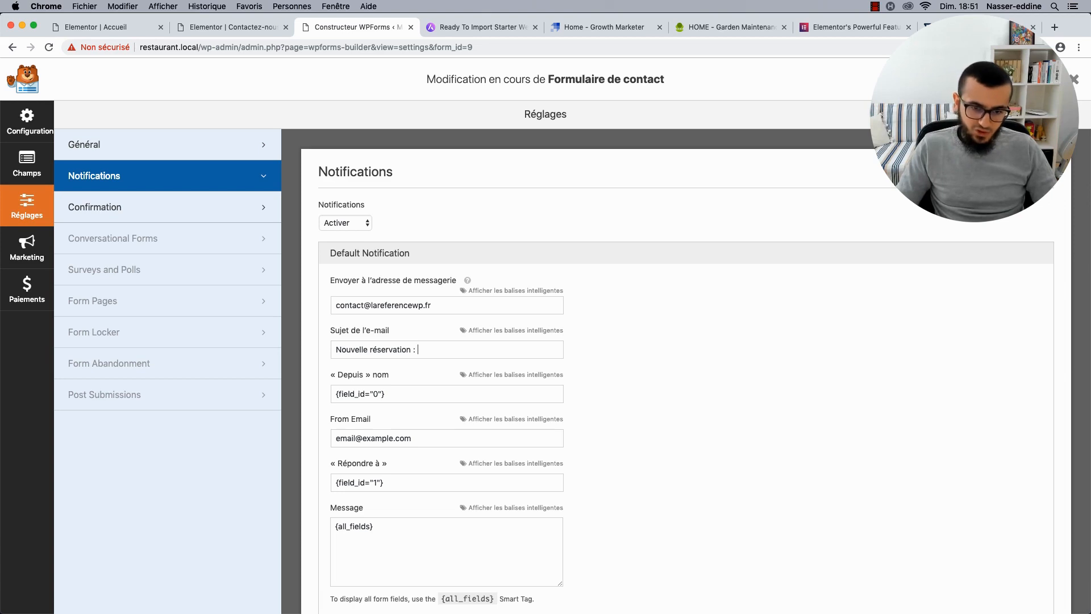
Browse the smart tags available for the e-mail subject, then hide the list.
click(500, 330)
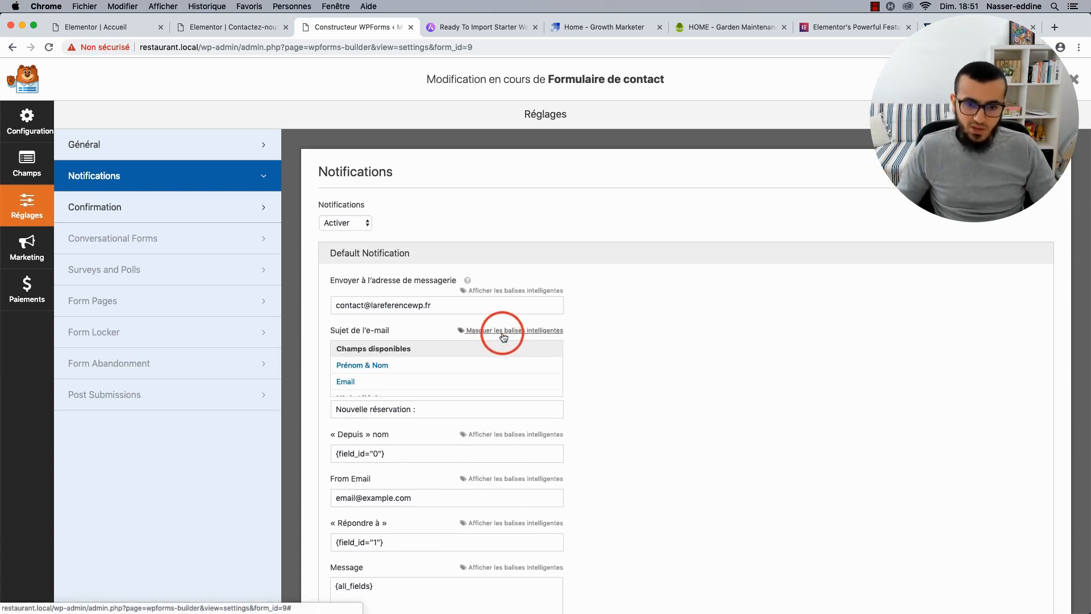
scroll(424, 375, down, 5)
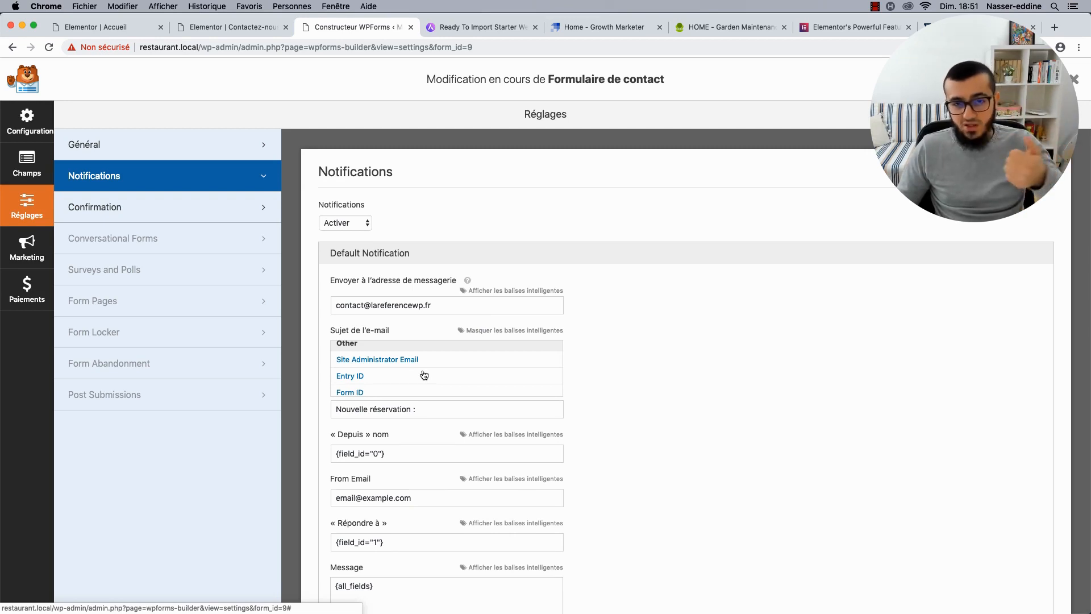
scroll(423, 374, down, 2)
scroll(424, 374, down, 1)
click(438, 406)
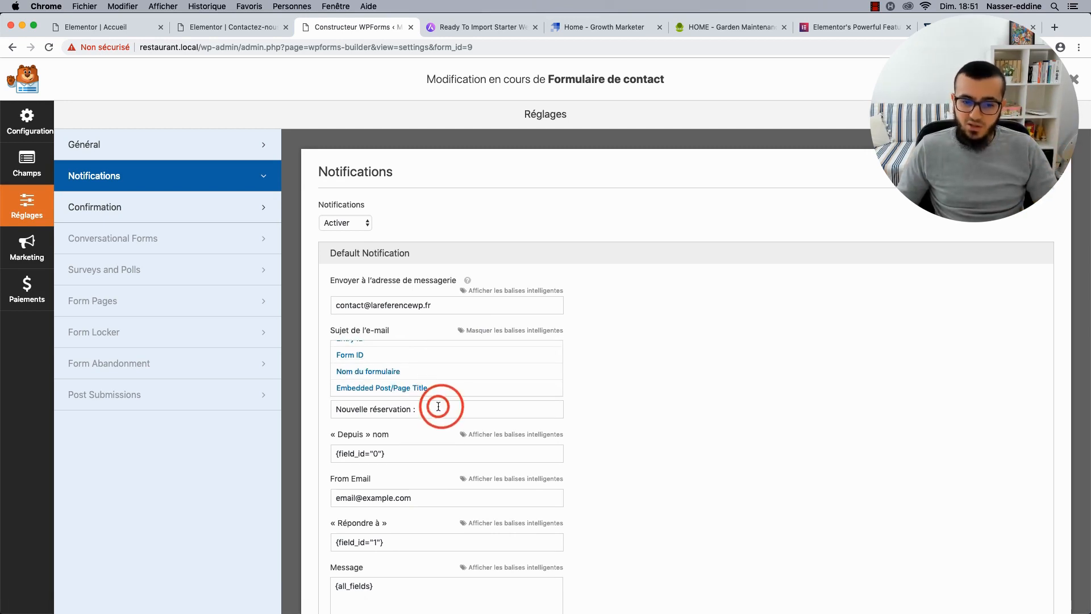
click(494, 330)
Replace the From Email with the site's no-reply address.
scroll(309, 391, down, 2)
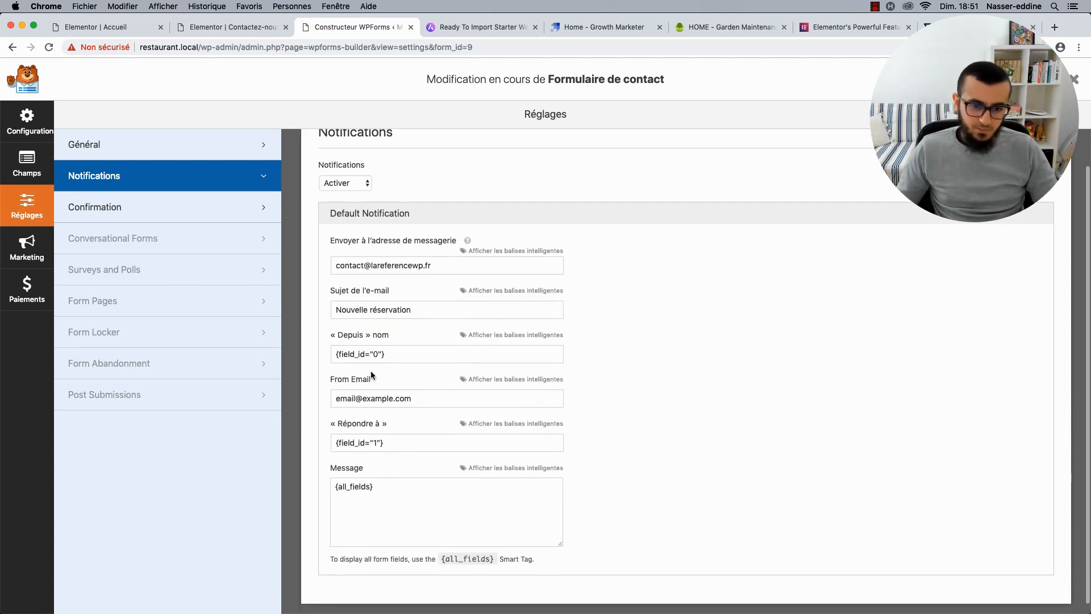
scroll(395, 352, down, 1)
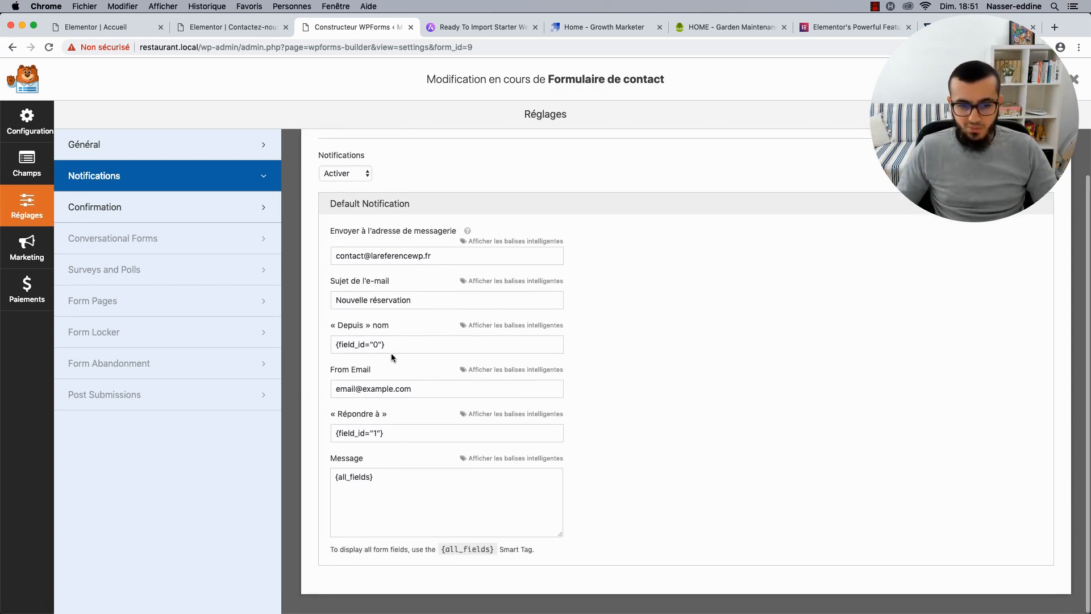
key(super+a)
key(BackSpace)
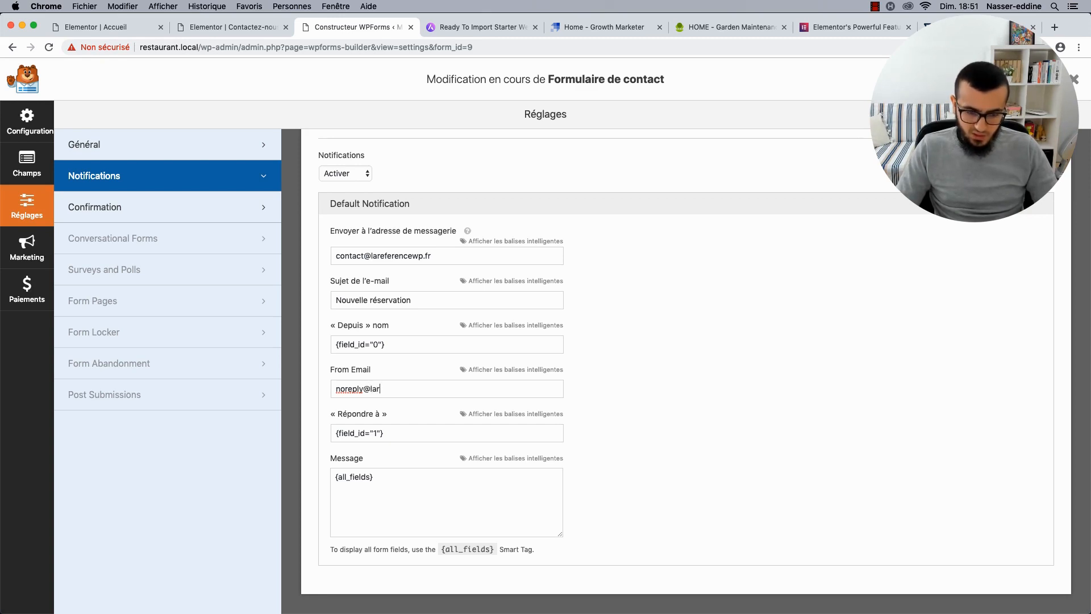
text(p.fr)
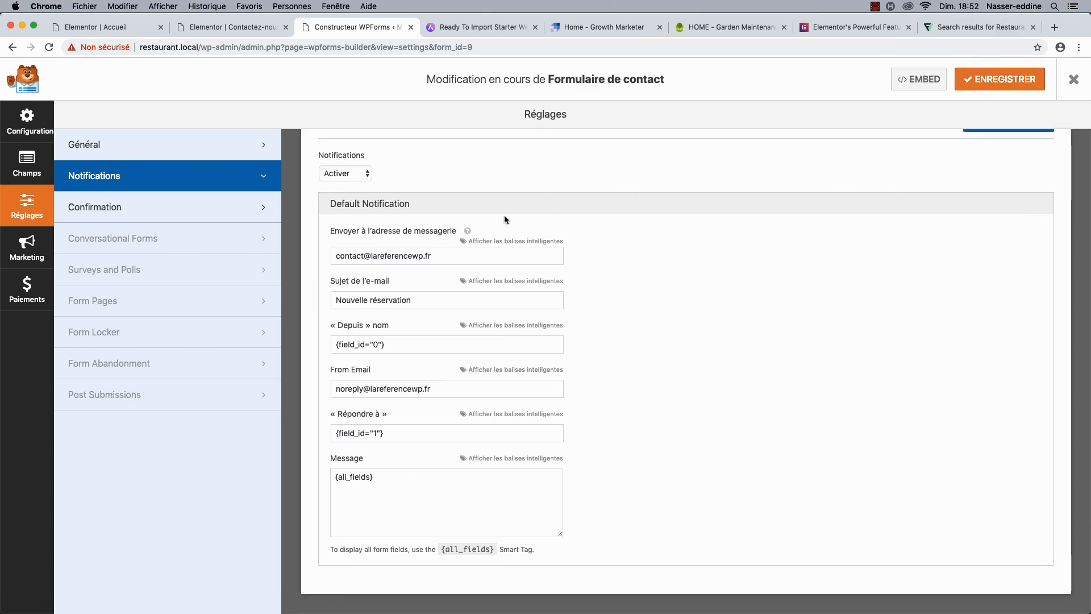
Review the Général, Notifications, Marketing, Champs and Configuration panels, then exit the form builder.
click(142, 143)
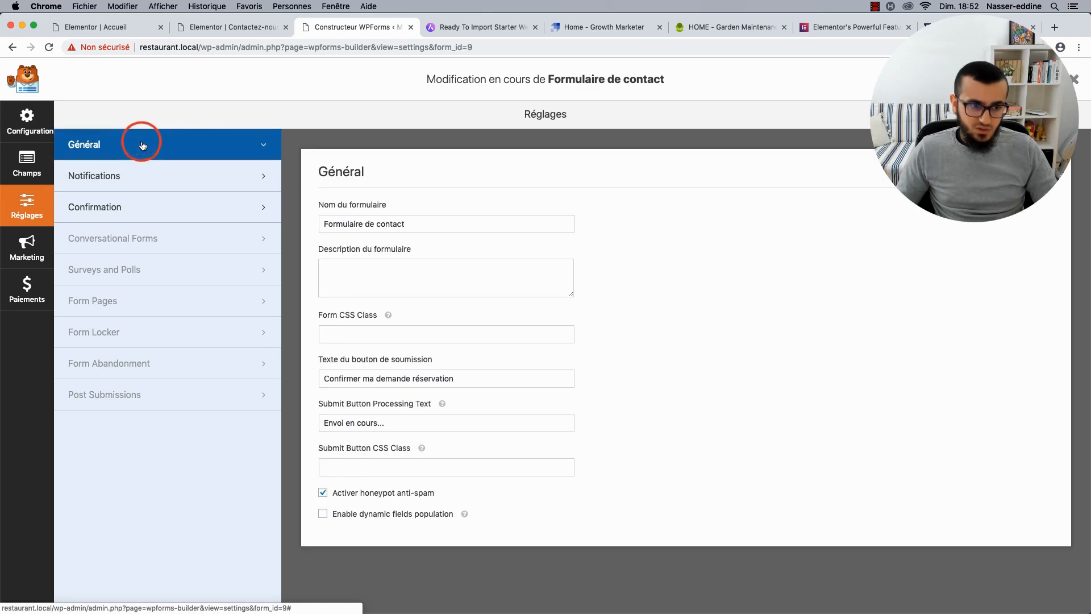
click(146, 175)
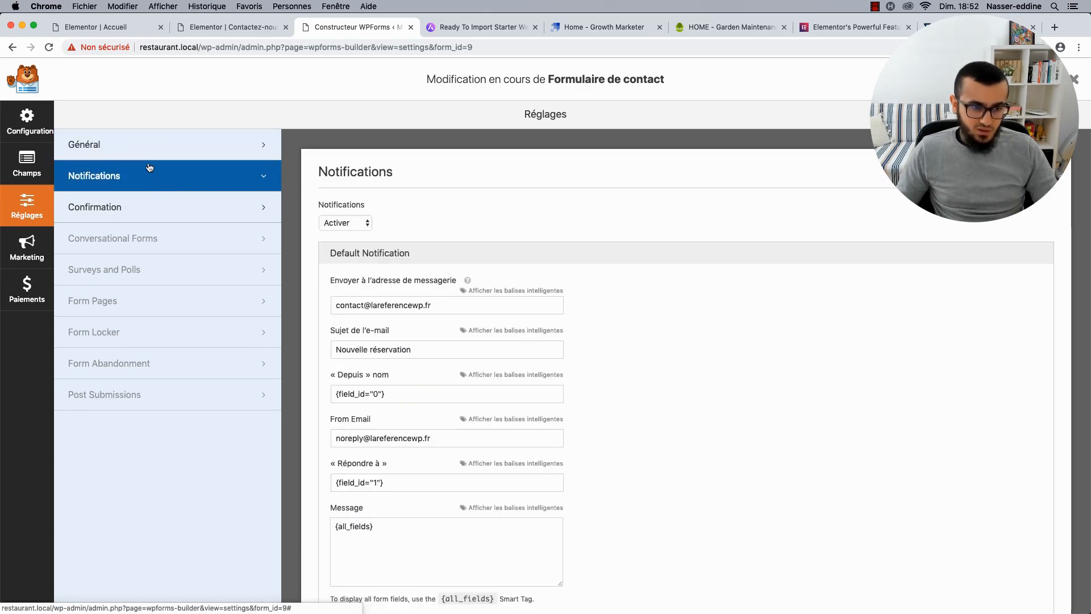
click(151, 147)
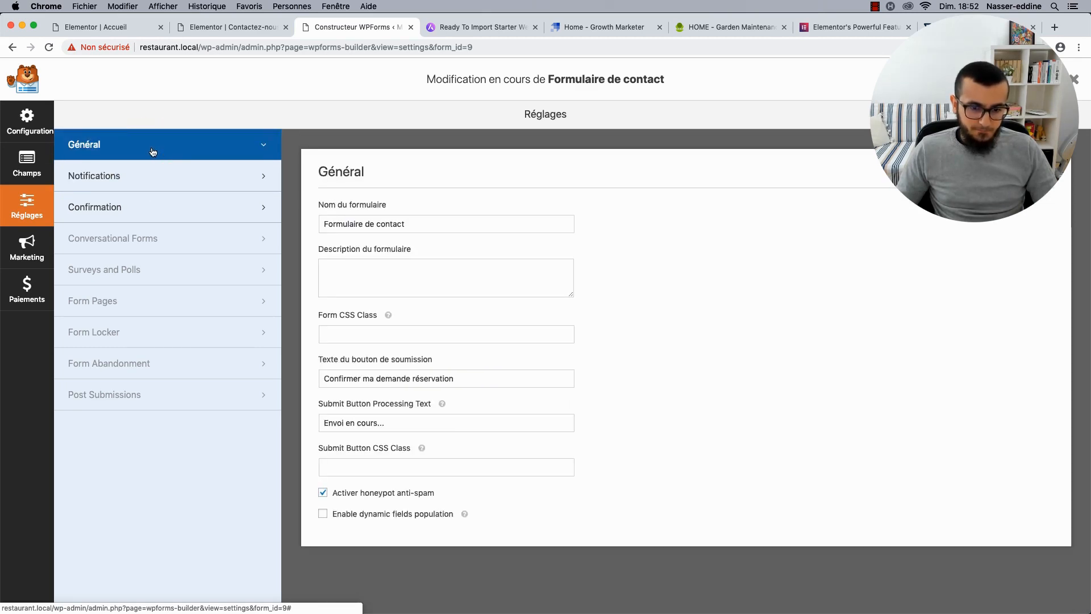
click(30, 242)
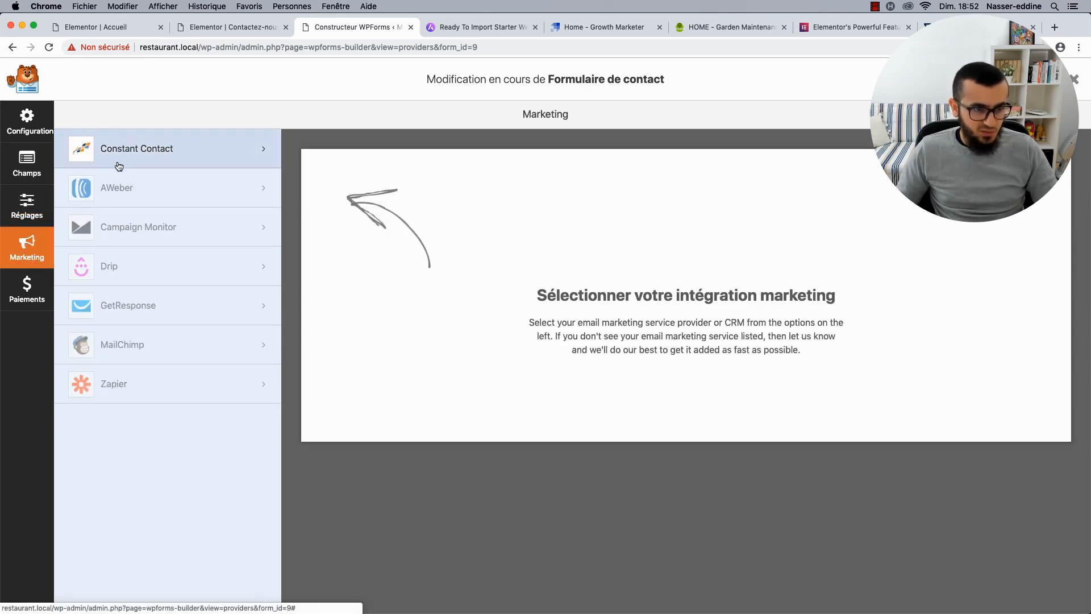
click(27, 163)
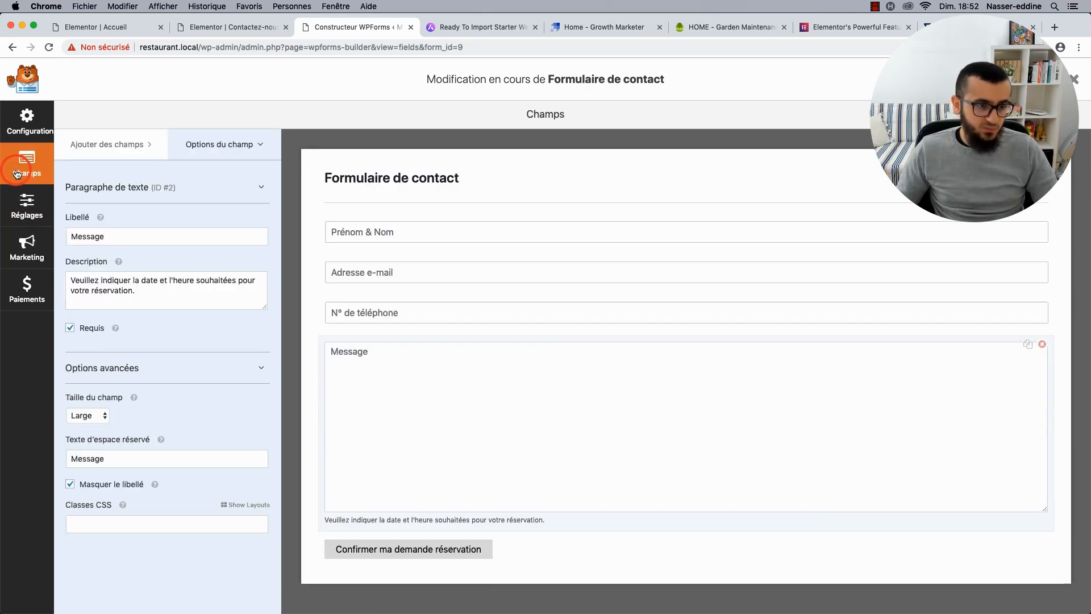
click(31, 126)
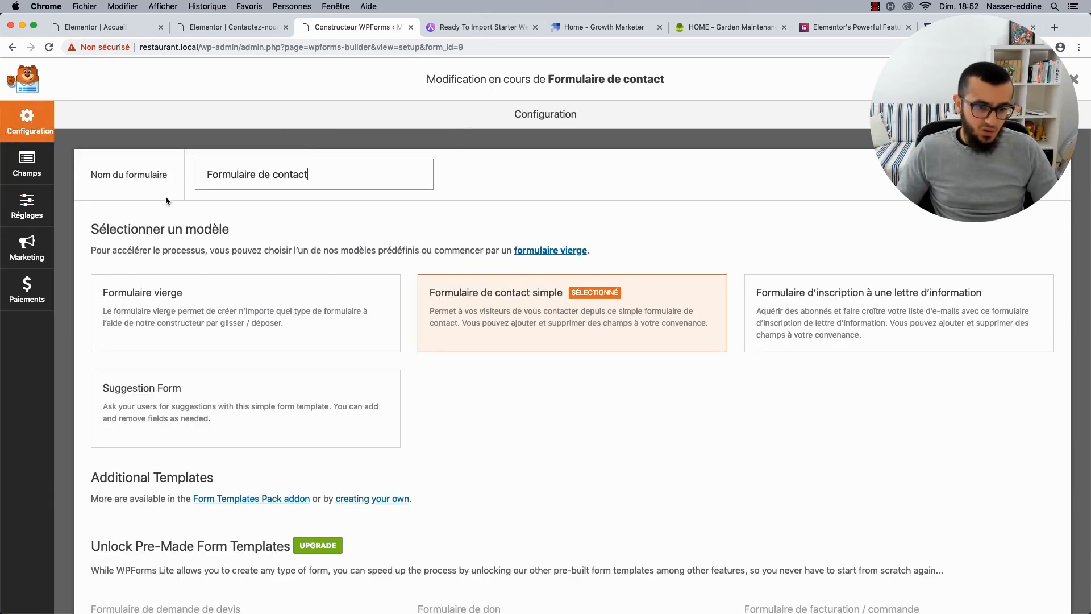
click(1074, 79)
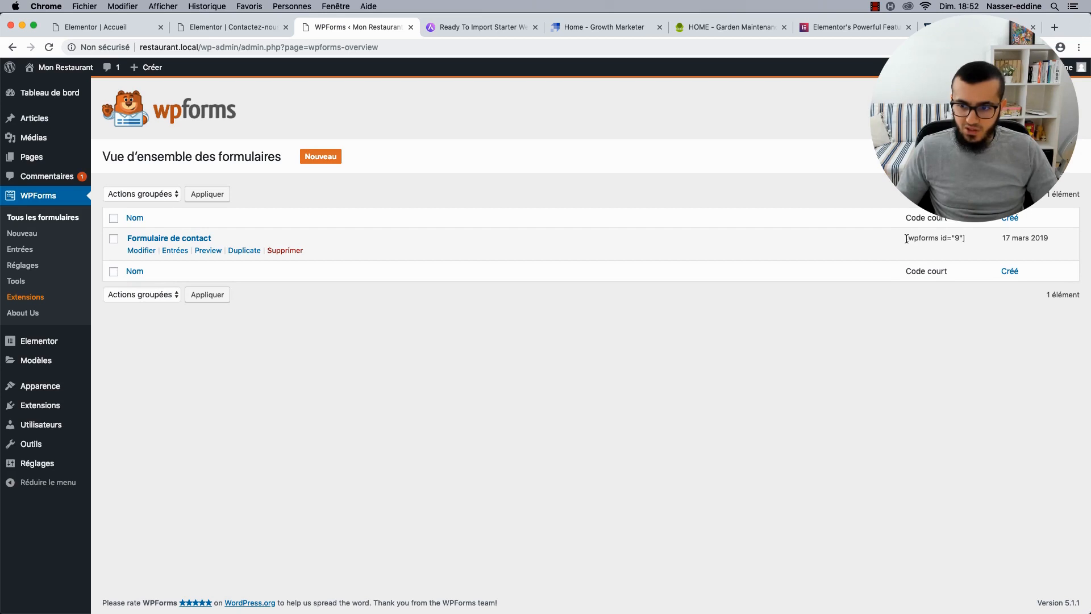
Select the wpforms id="9" shortcode, then preview the Contactez-nous page from Elementor.
drag(906, 238, 953, 239)
click(962, 238)
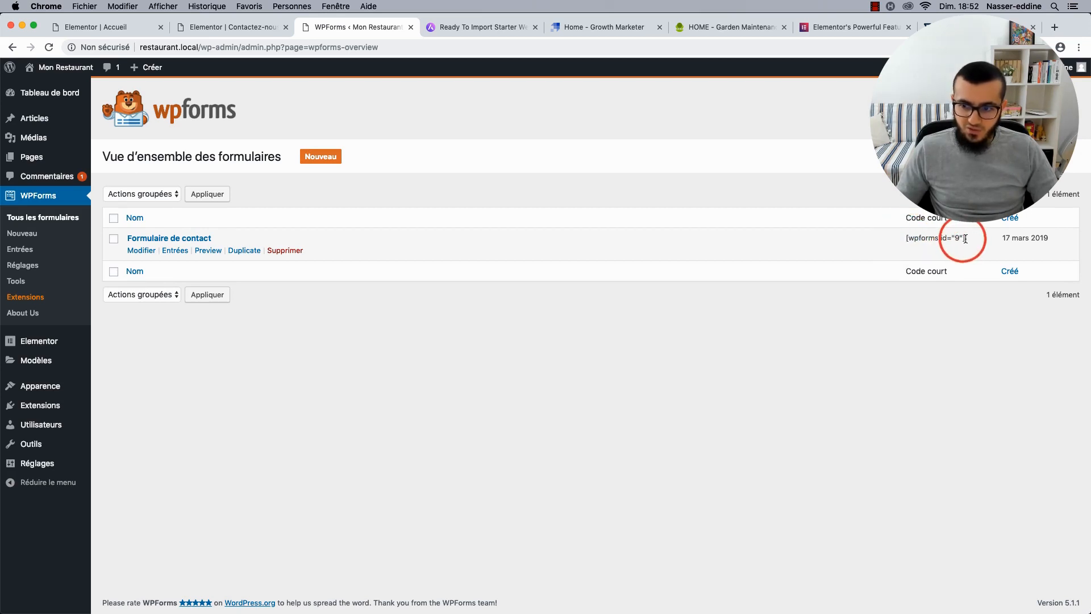
click(214, 26)
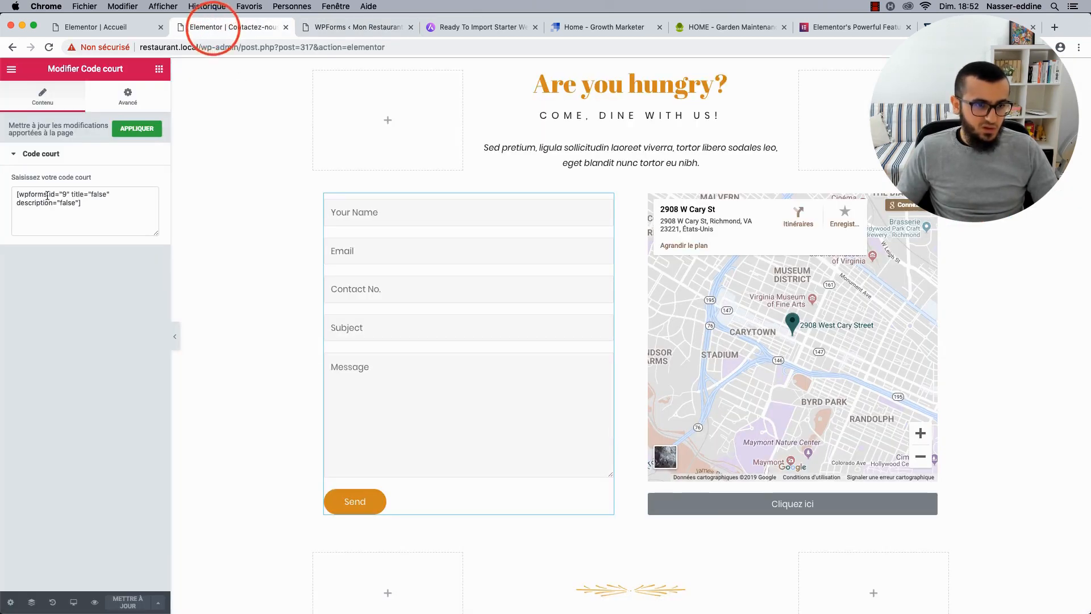
click(97, 598)
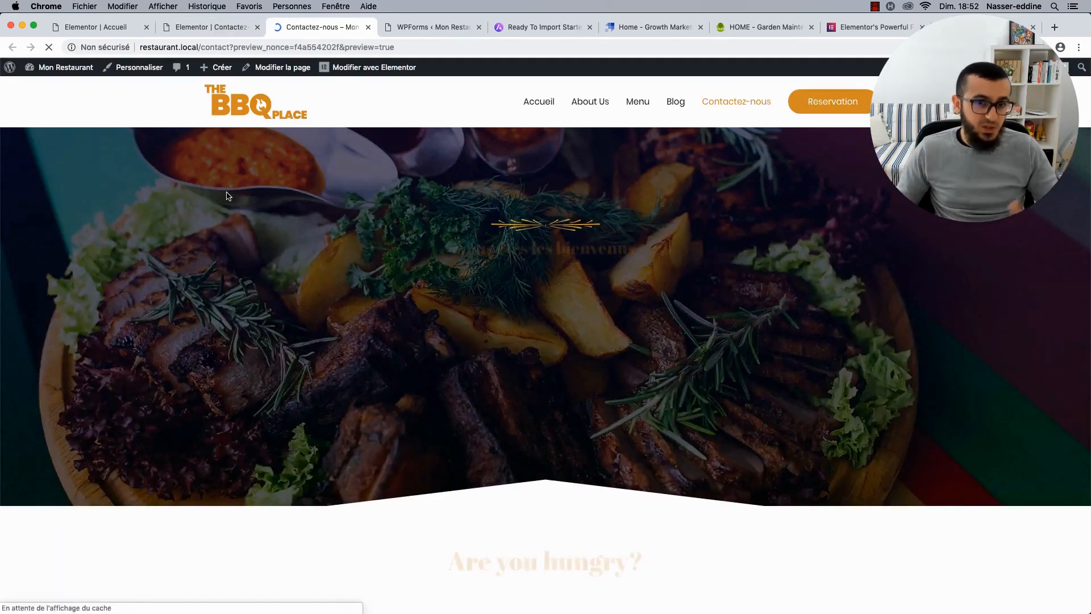
Fill the reservation form's name, e-mail and phone fields with test values.
scroll(226, 196, down, 9)
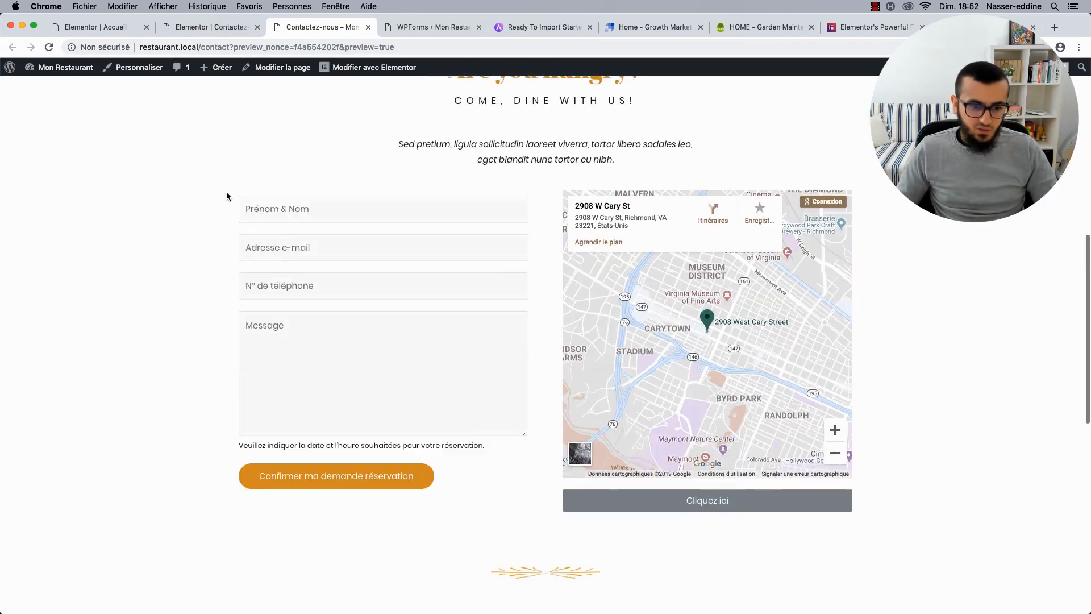
click(261, 193)
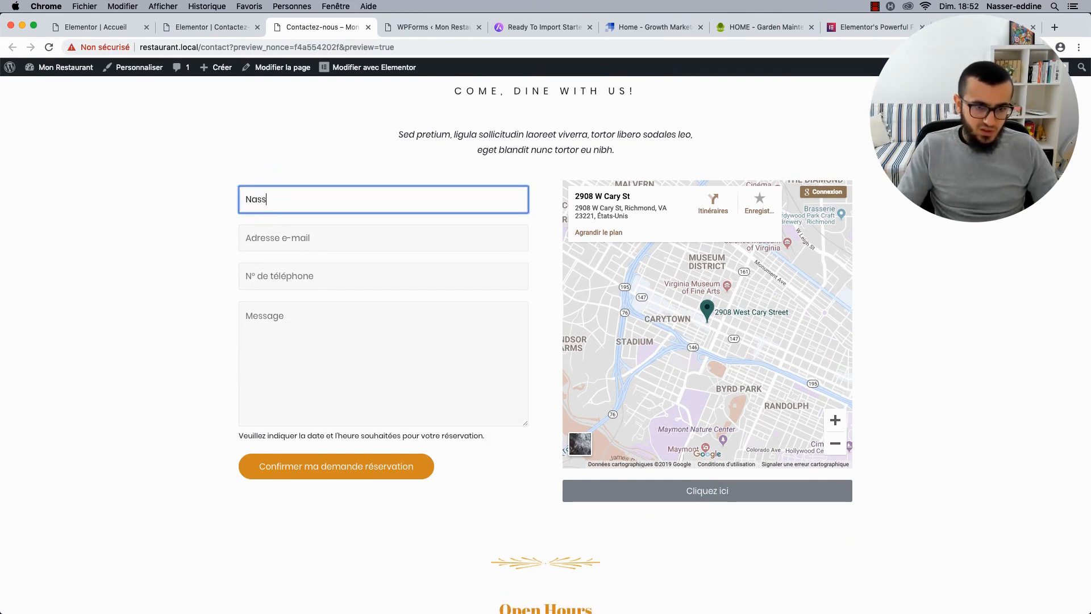
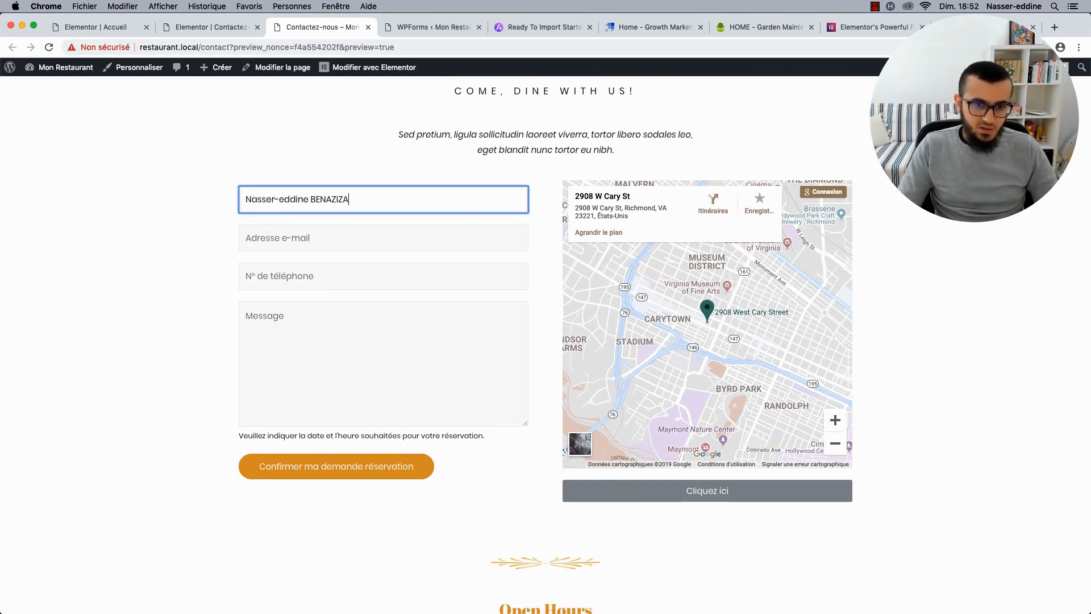
key(Tab)
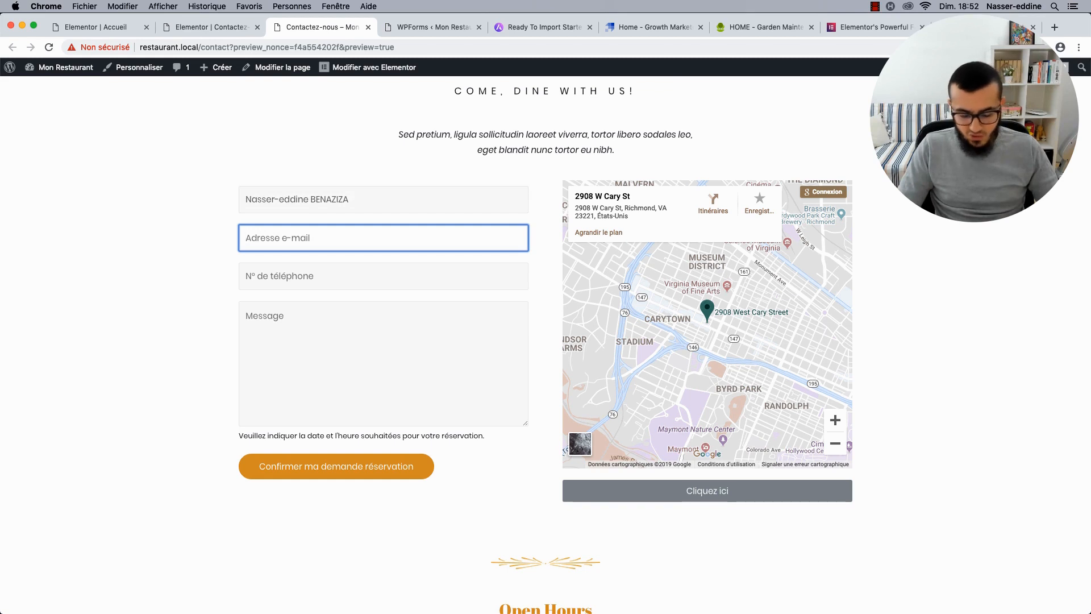
text(toto@)
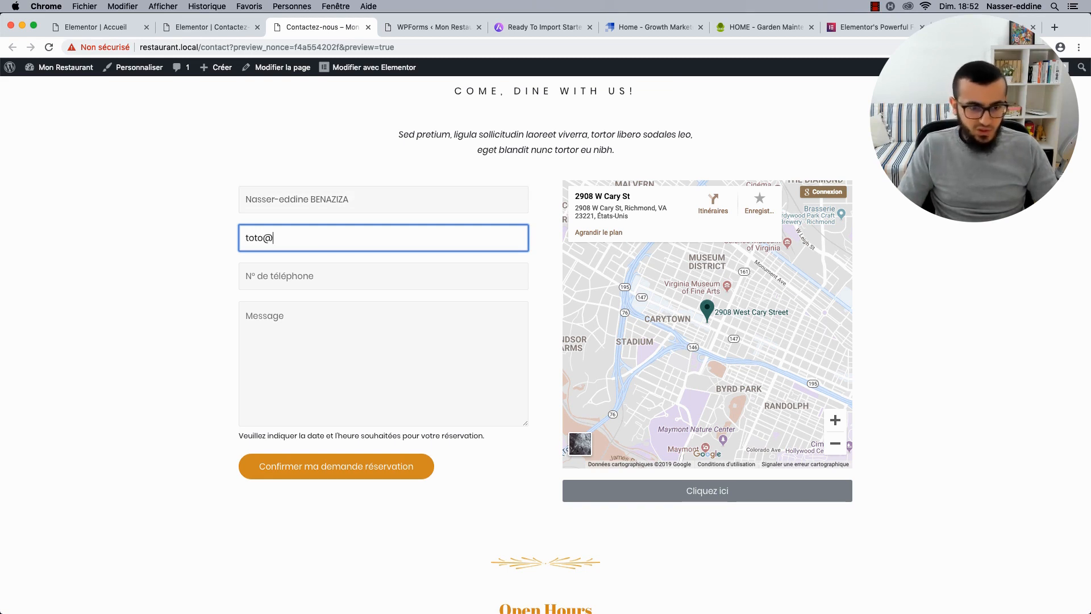
text(tata.)
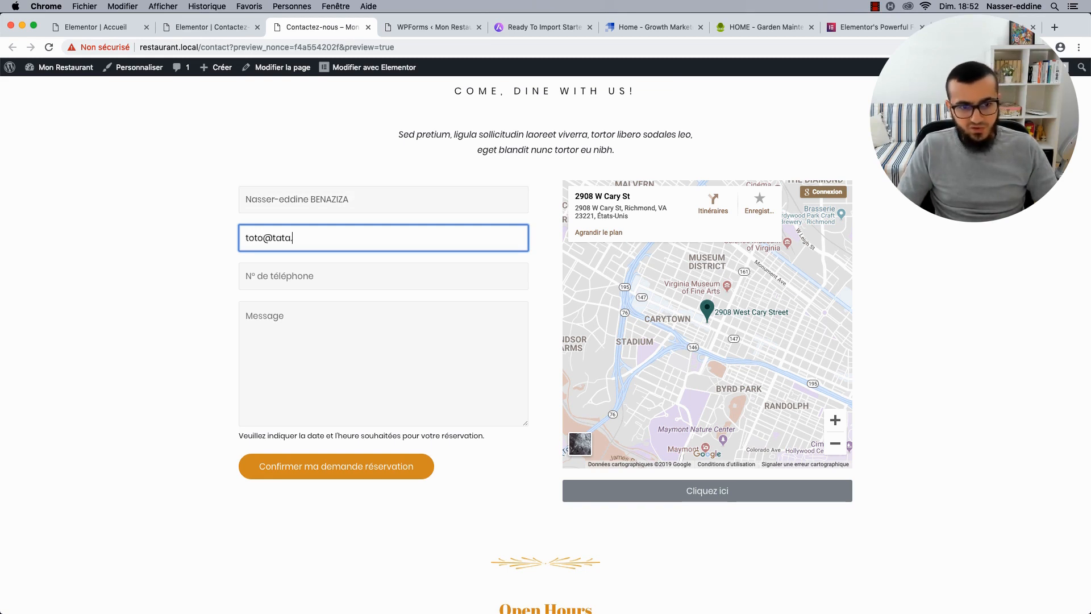
text(fr)
key(Tab)
text(01)
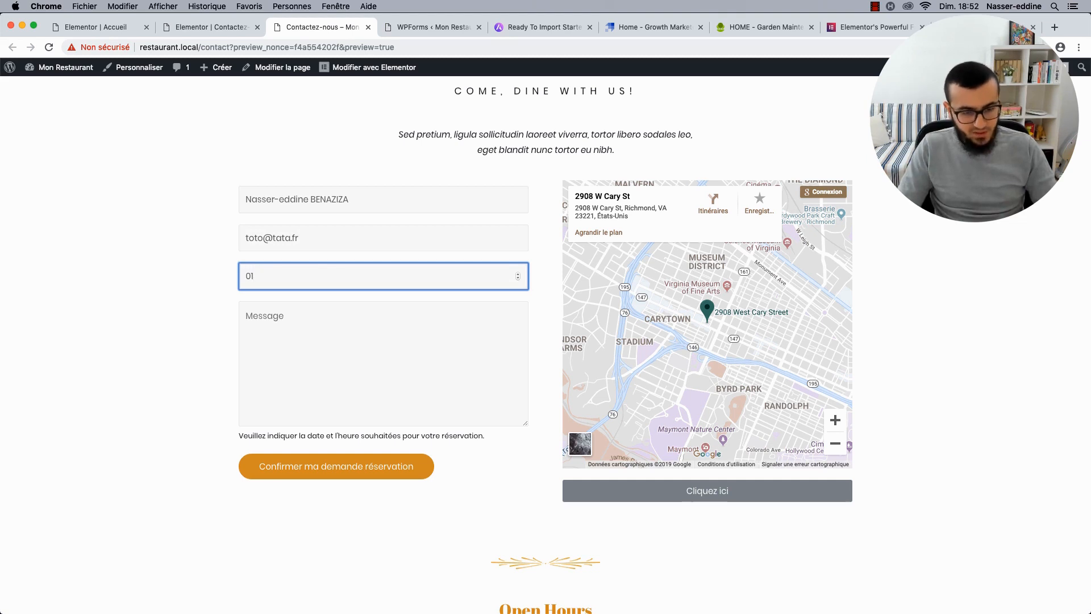
key(BackSpace)
text(60102)
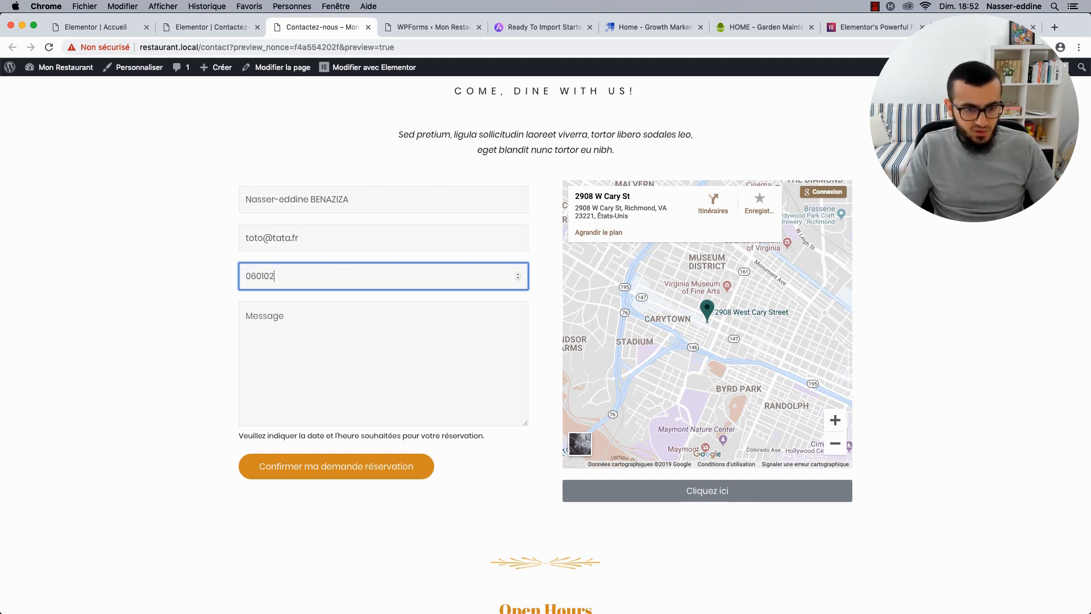
text(0304)
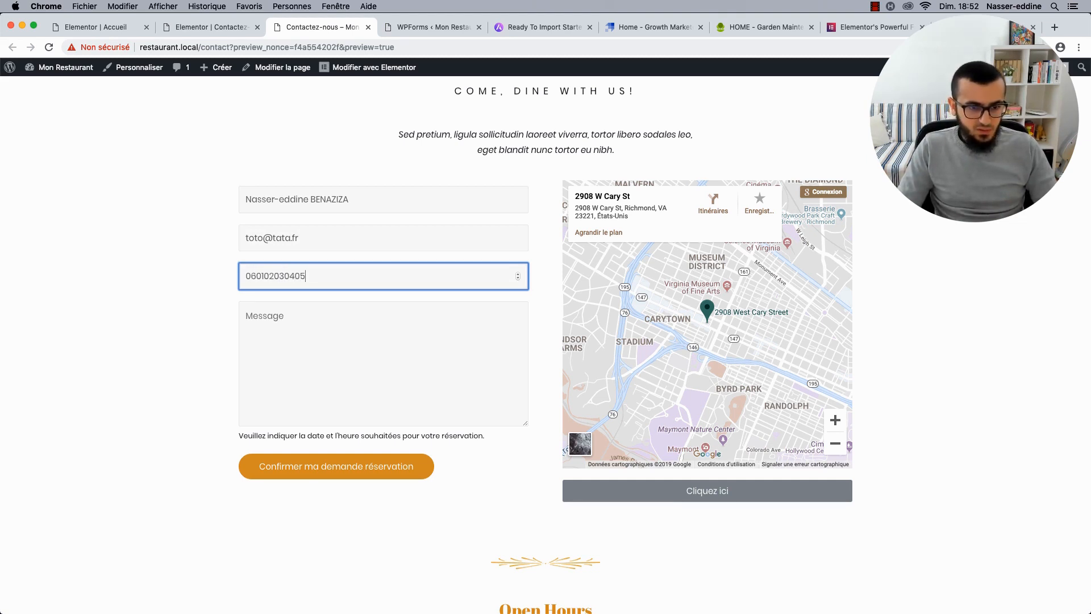
text(05)
key(BackSpace)
key(BackSpace)
key(Tab)
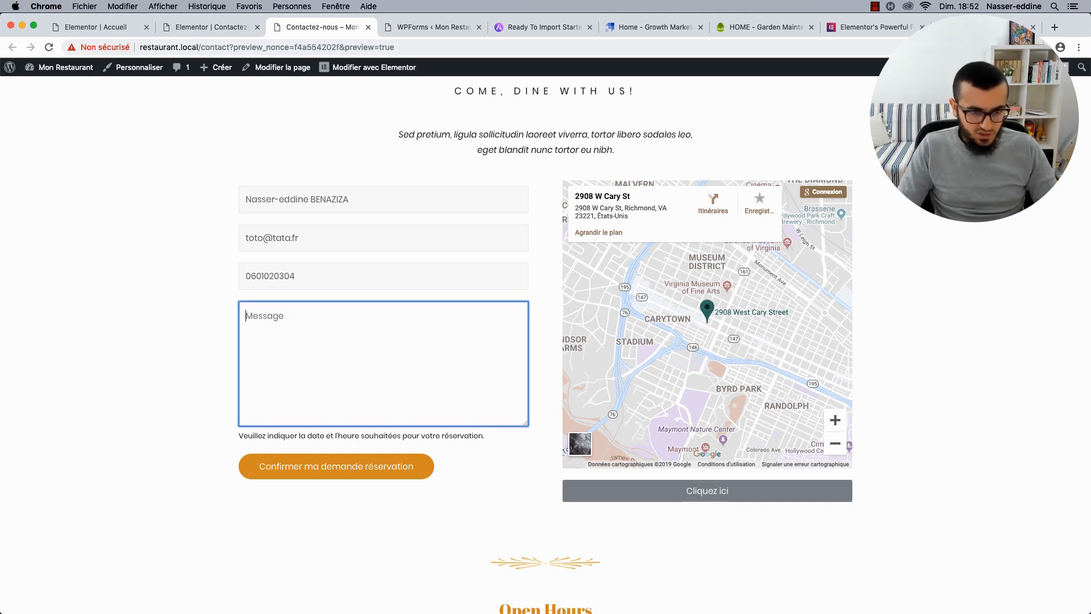
Enter the message 'Je réserve pour demain 16h' and submit the reservation request.
scroll(545, 346, down, 10)
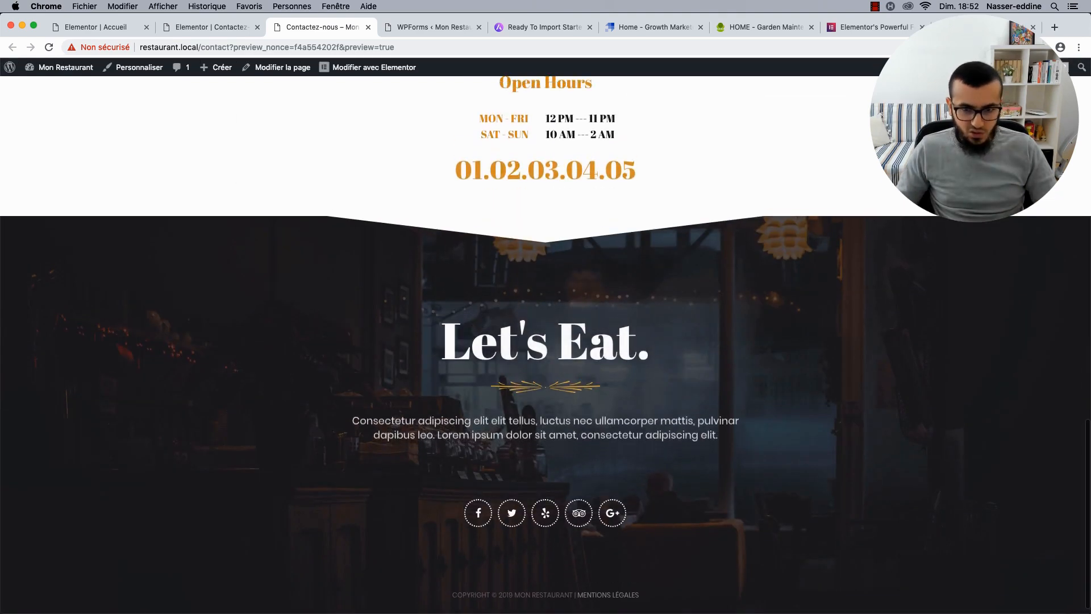
scroll(501, 344, up, 10)
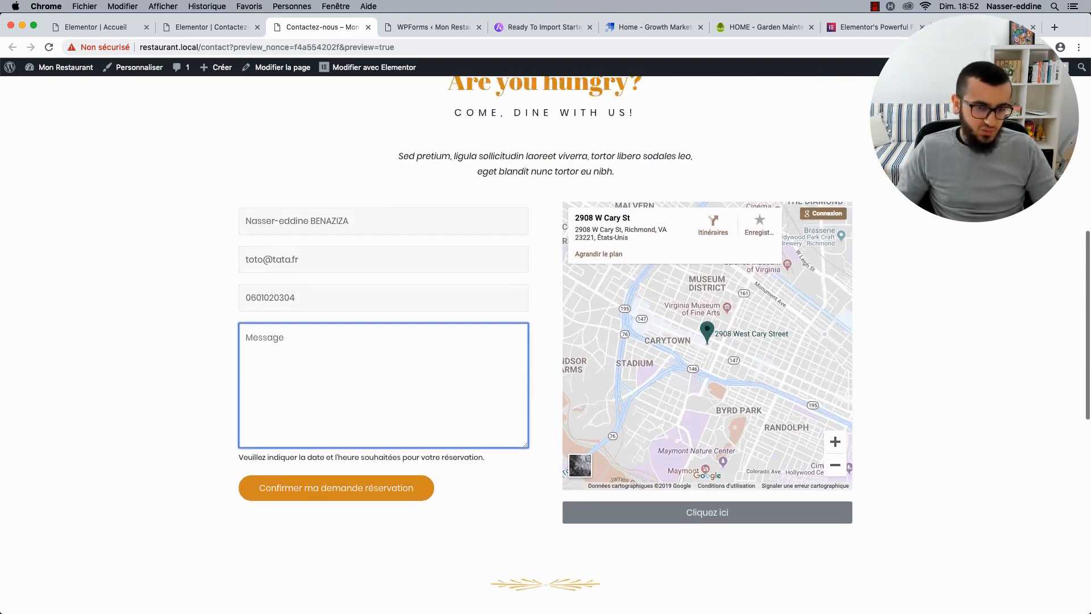
scroll(355, 404, down, 2)
scroll(352, 392, up, 2)
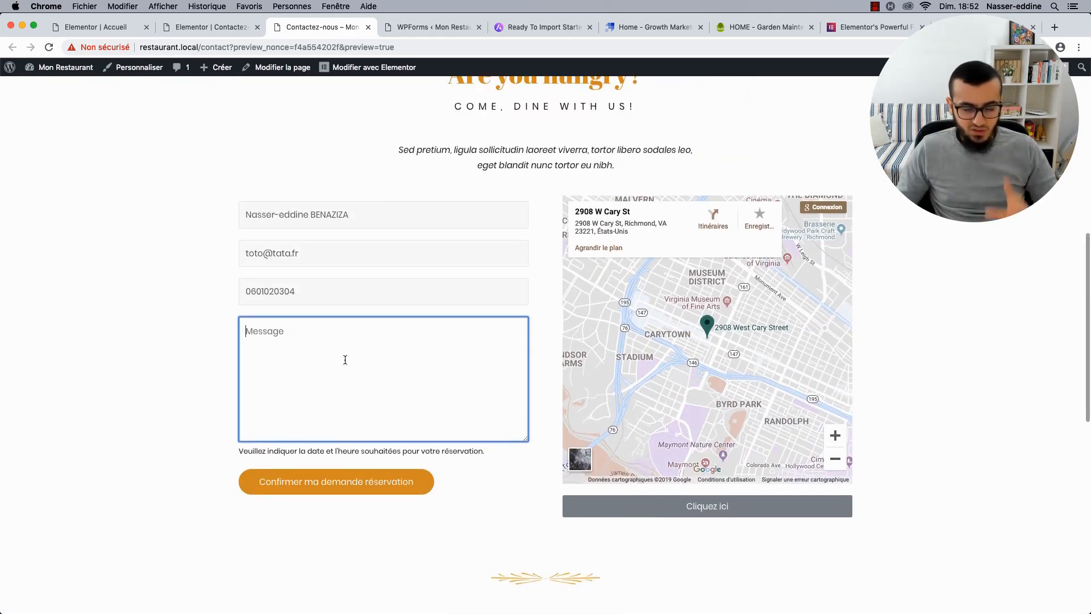
text(Je réserve pour demain)
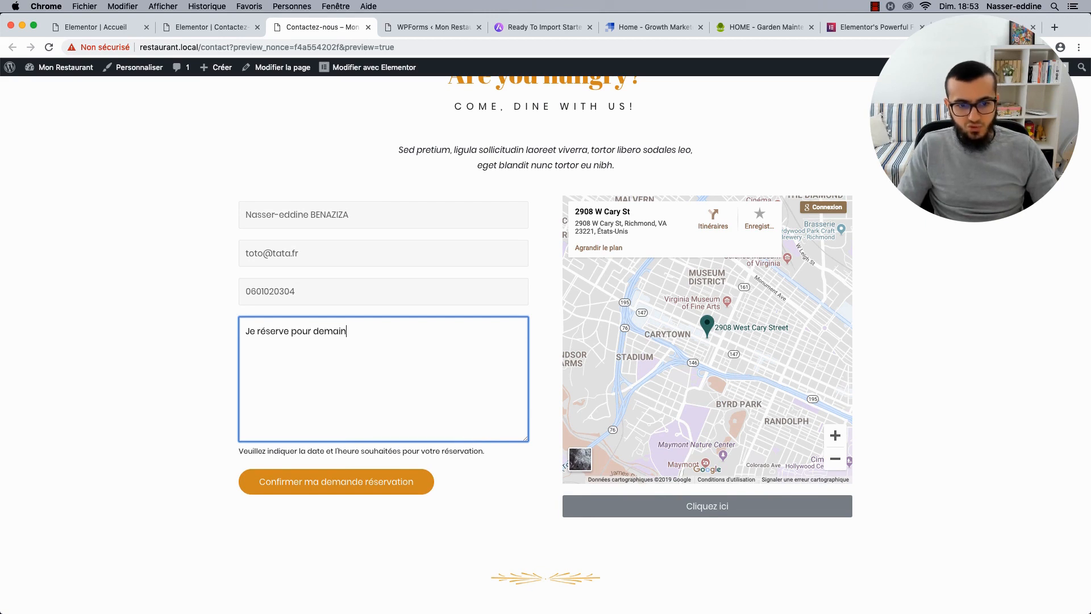
text( 16h. Nous sommes 4.)
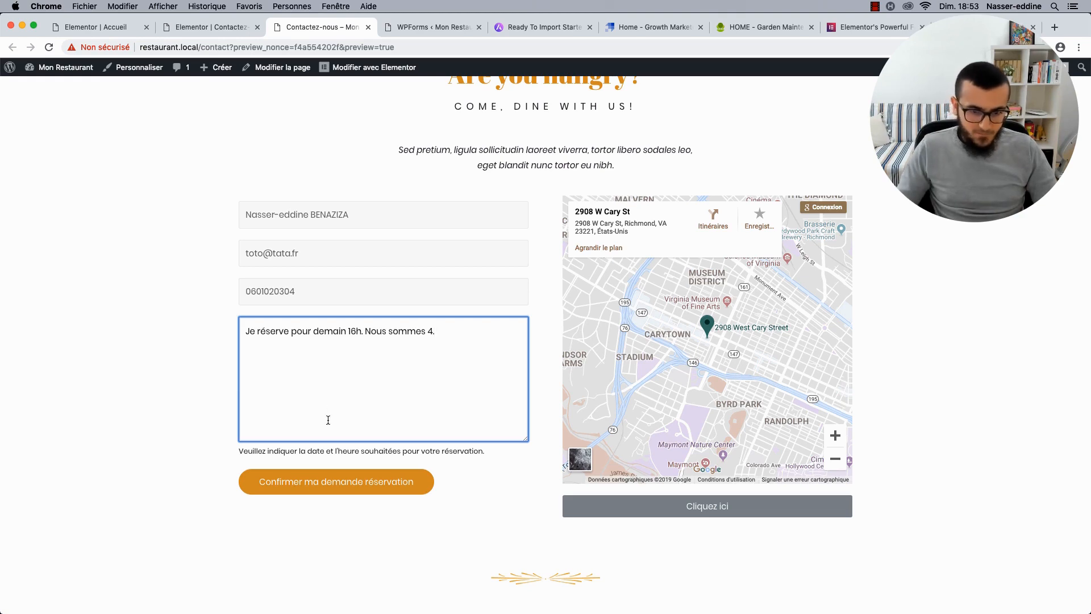
click(336, 481)
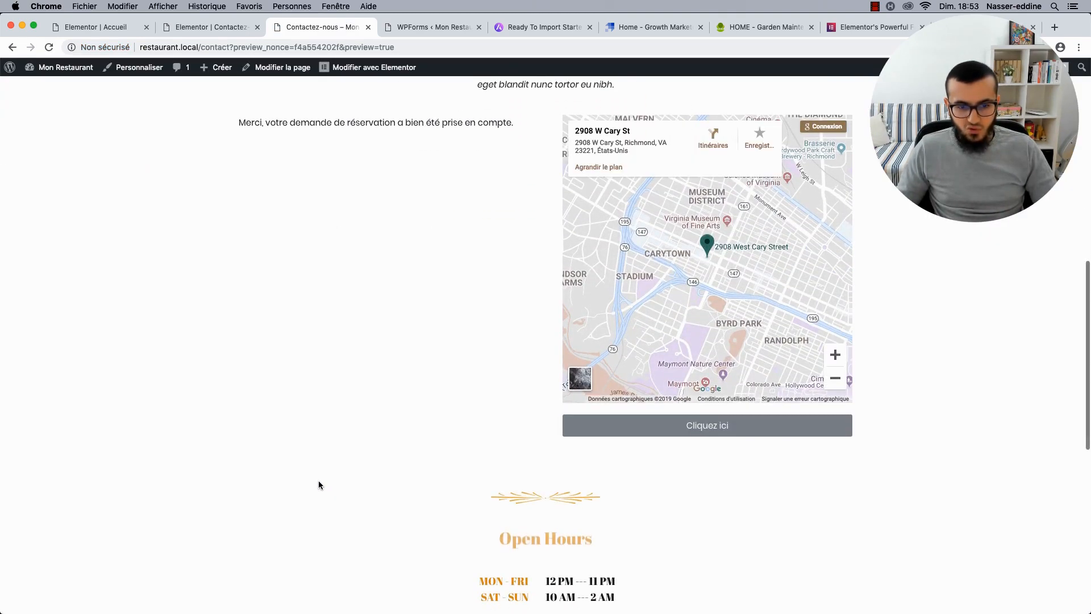
Highlight the French confirmation message on the preview page to check it.
scroll(290, 207, up, 1)
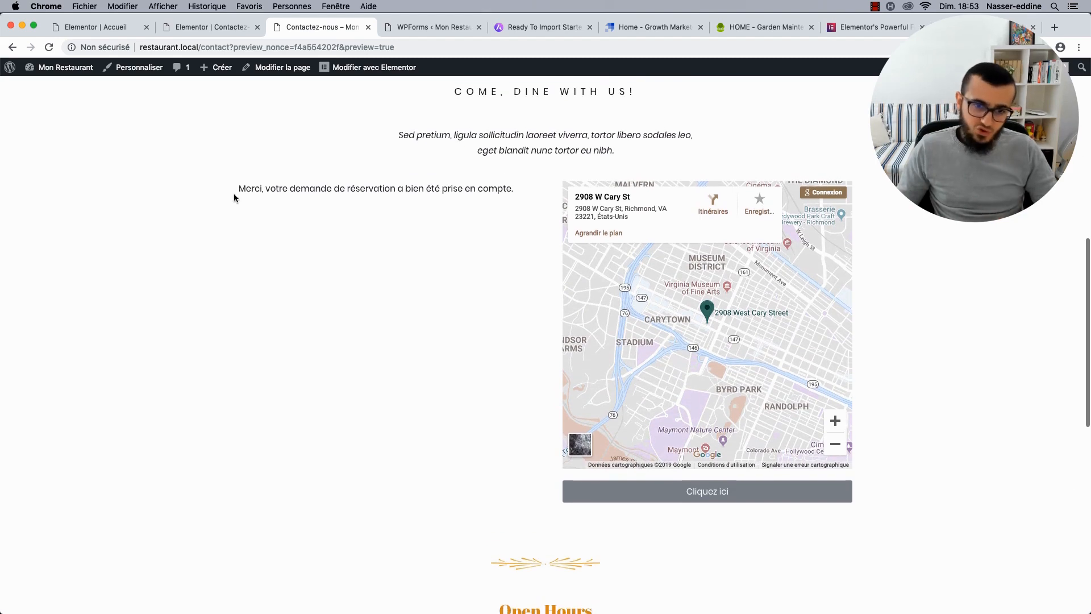
drag(237, 190, 504, 196)
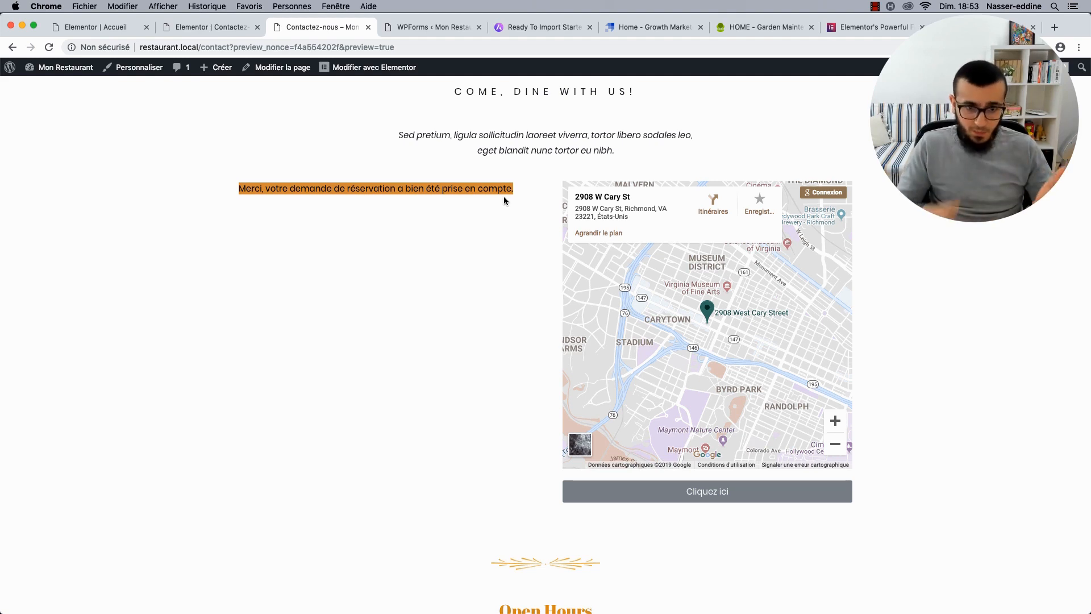
click(474, 220)
scroll(247, 257, up, 3)
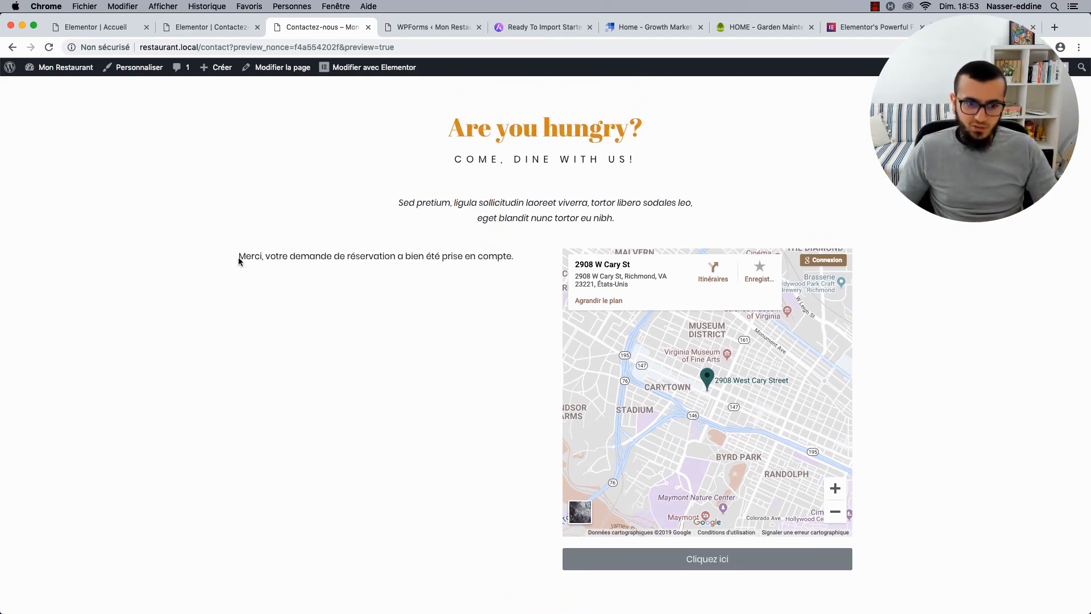
drag(238, 256, 388, 276)
click(390, 437)
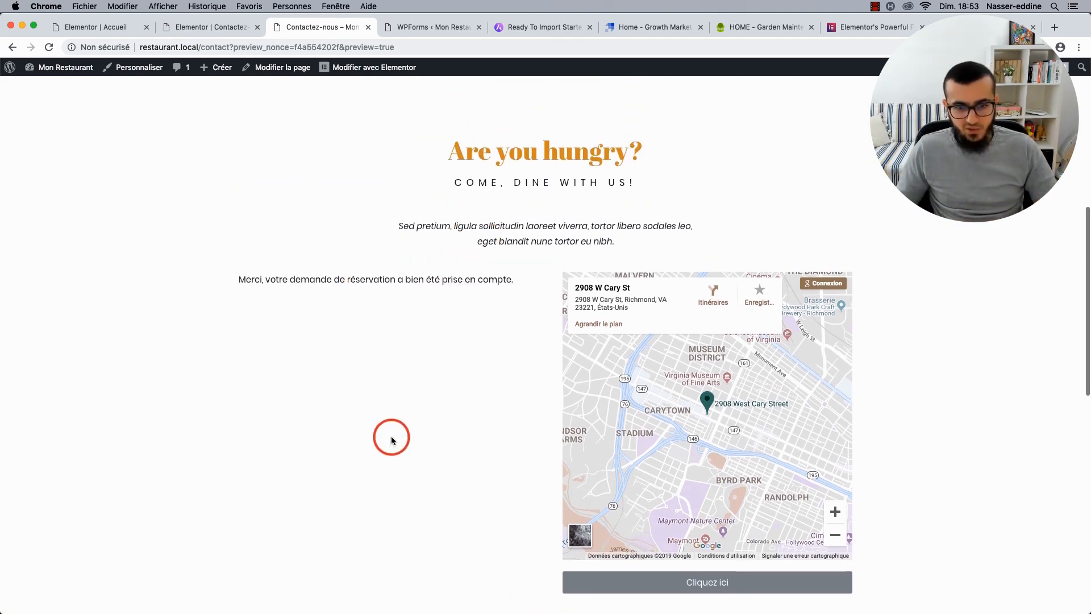
scroll(391, 436, up, 8)
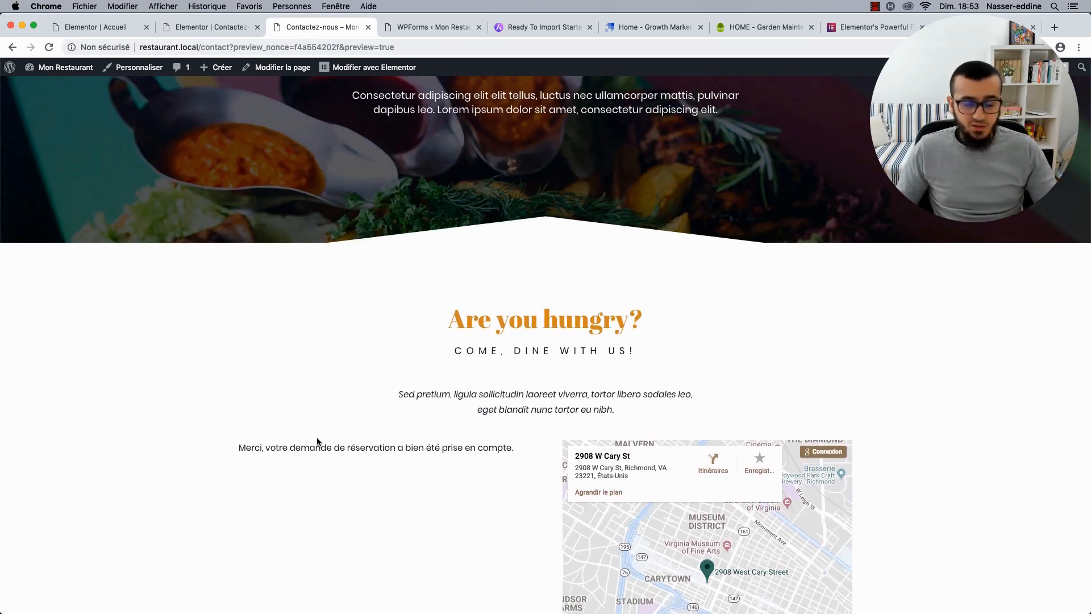
scroll(316, 435, down, 3)
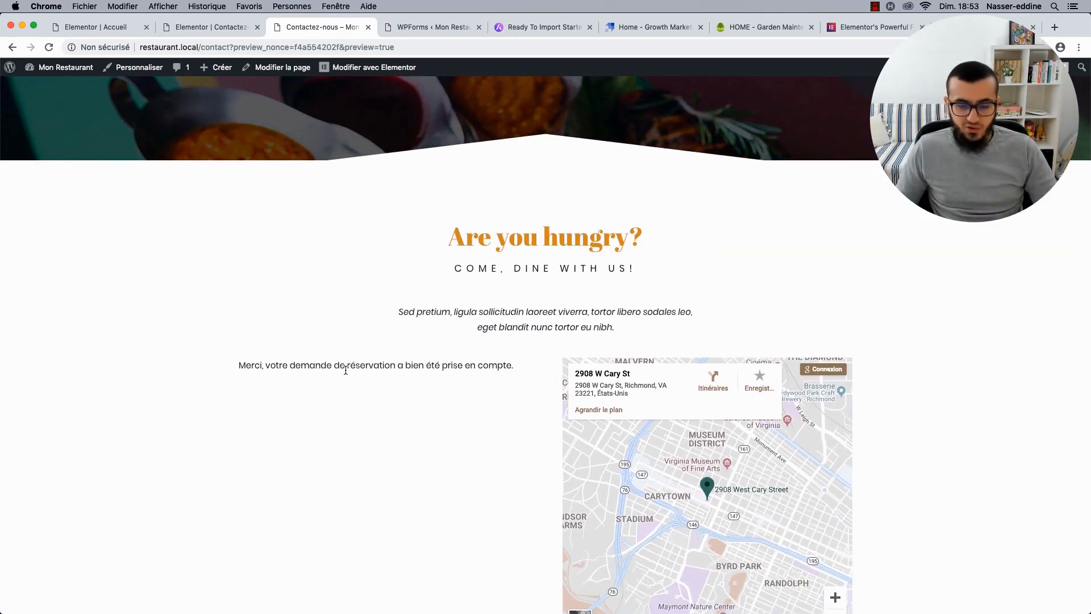
scroll(345, 370, down, 9)
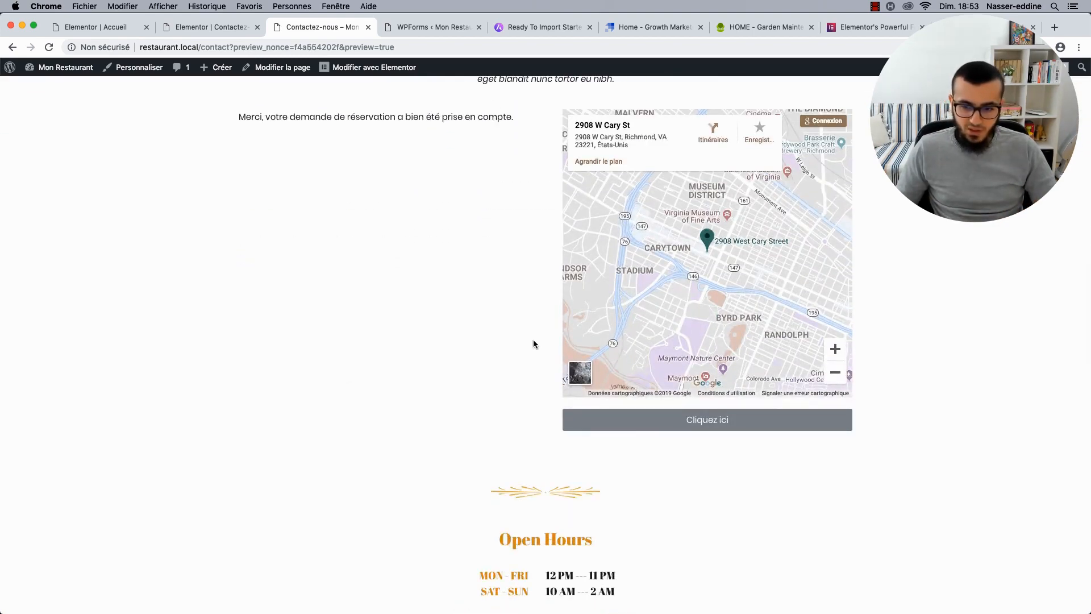
Delete the Cliquez ici button under the map in Elementor and save the page.
click(217, 35)
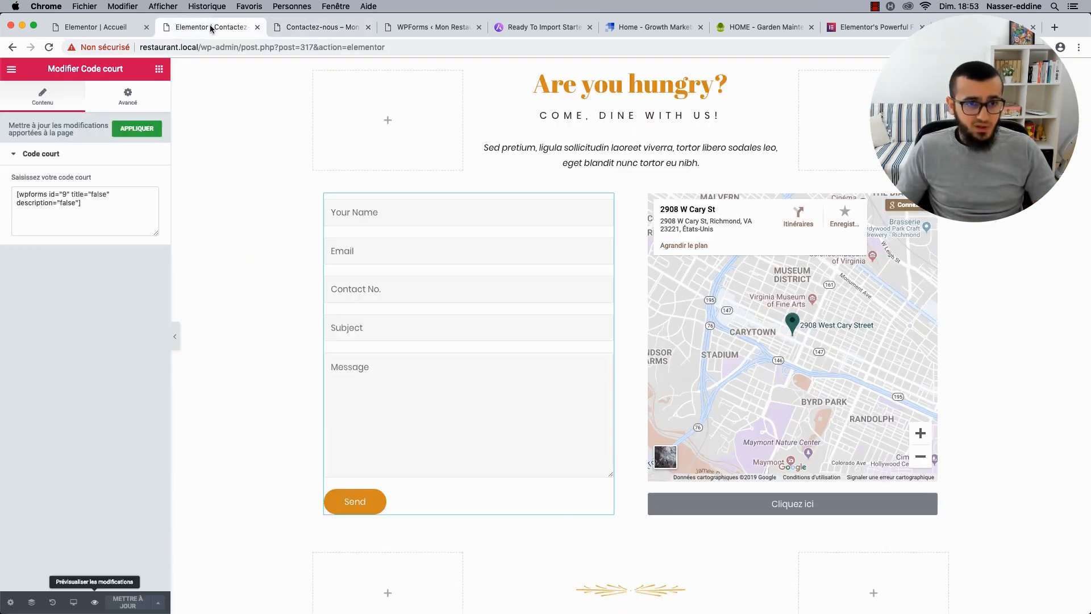
right_click(746, 510)
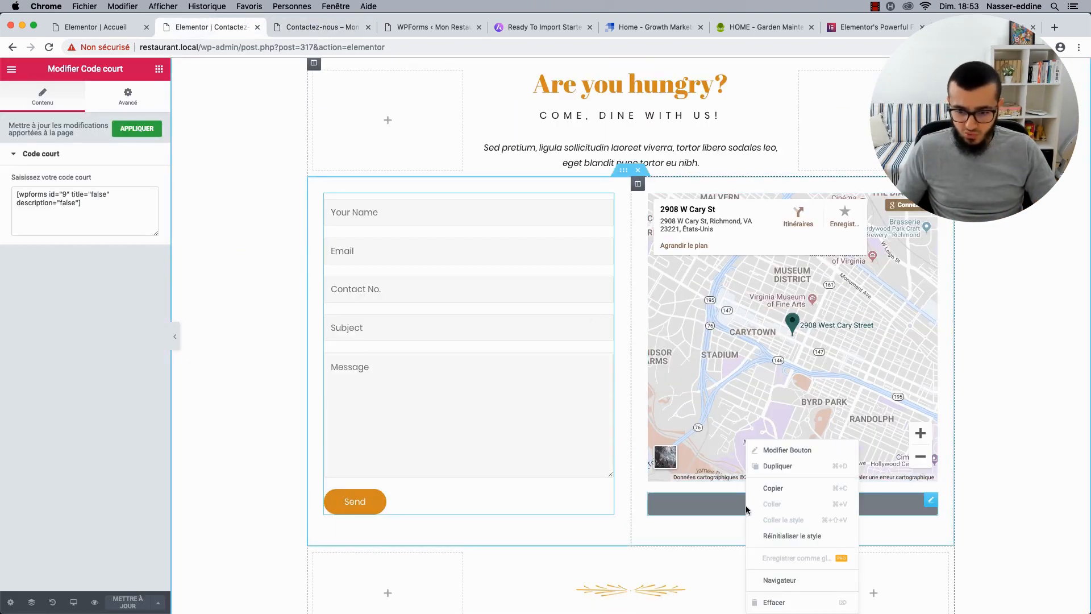
click(782, 605)
key(super+s)
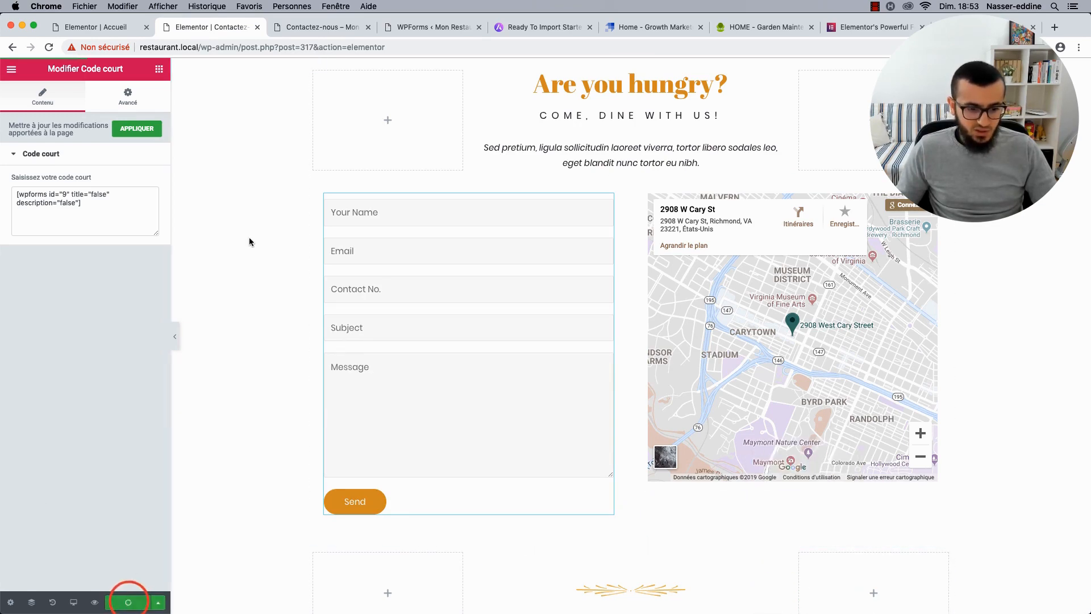
click(322, 27)
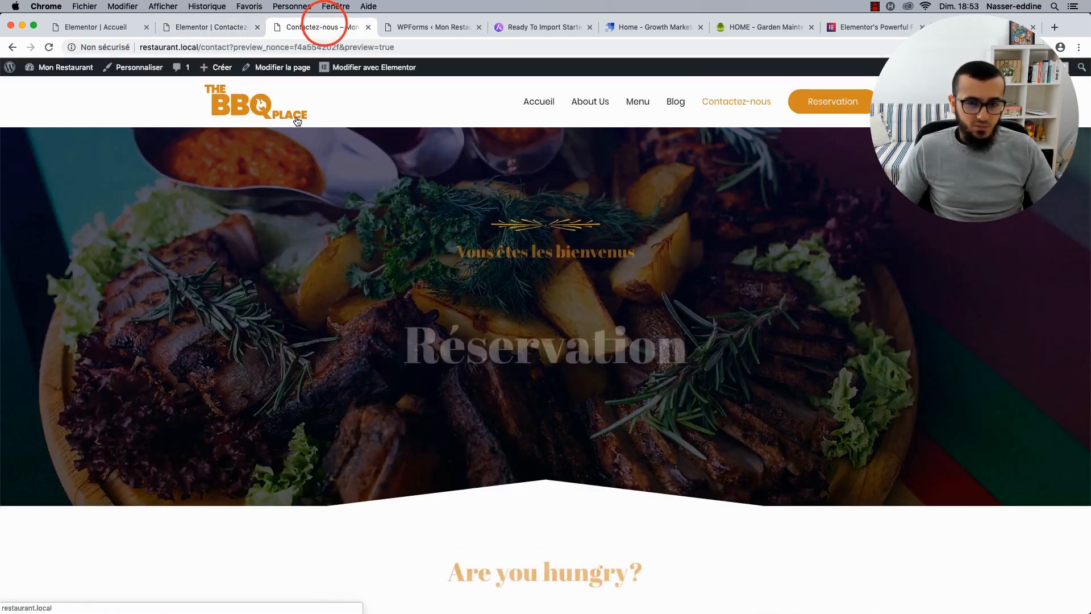
scroll(296, 398, down, 6)
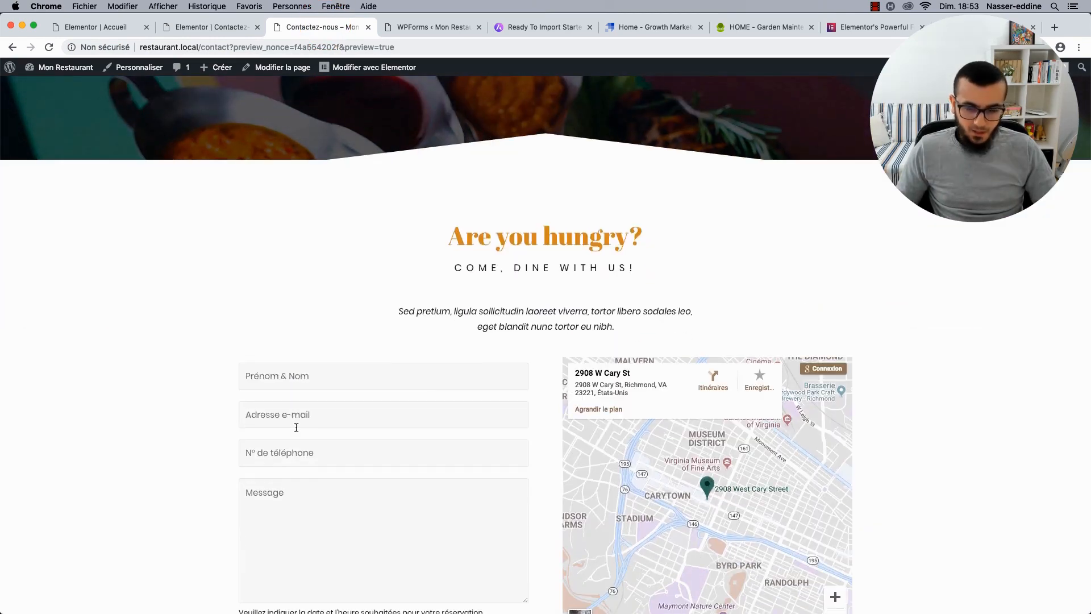
scroll(296, 427, up, 2)
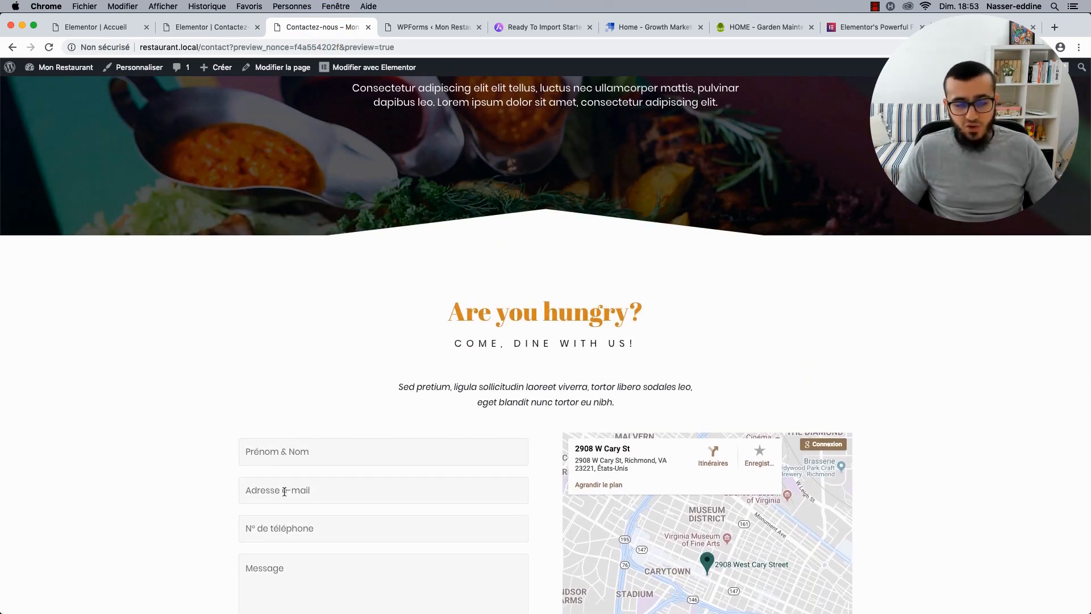
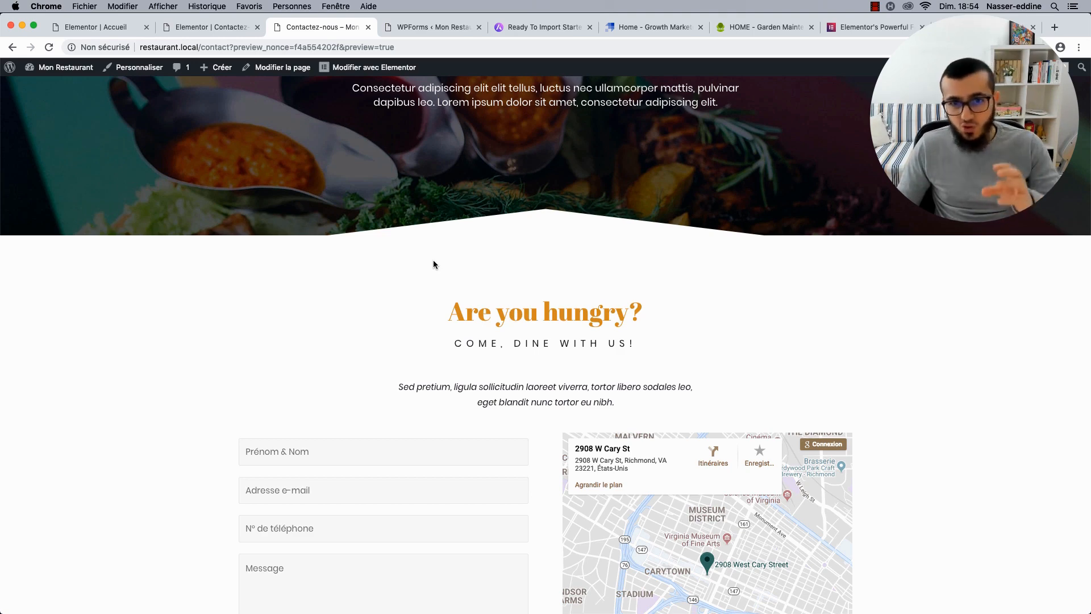
Switch from the Chrome contact page preview to the restaurant site's overview in Local by Flywheel.
key(super+Tab)
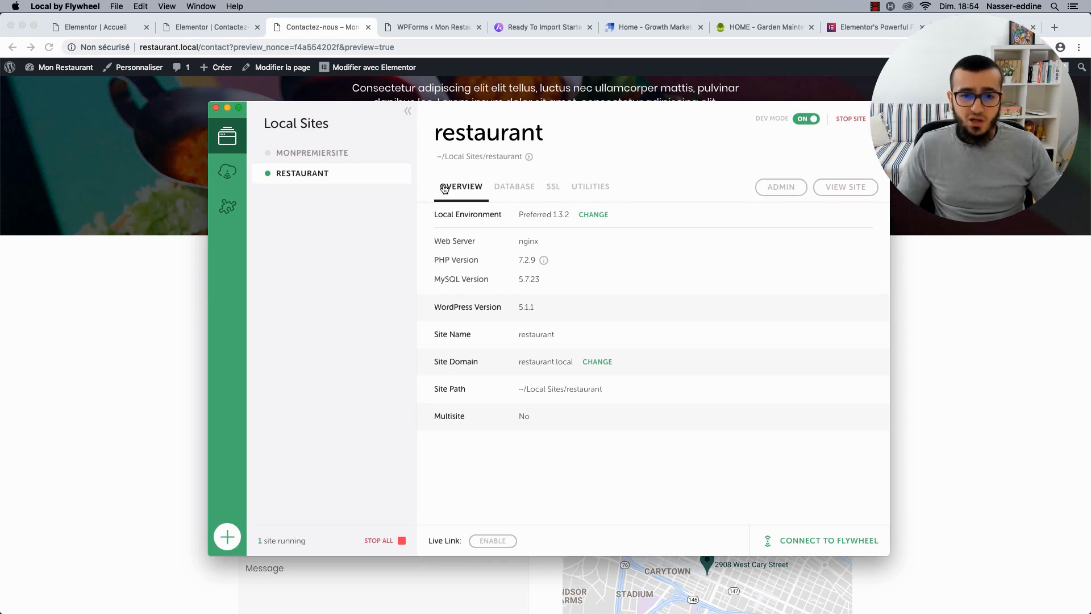
Launch MailHog from Local's Utilities to see the site's two captured emails.
click(608, 189)
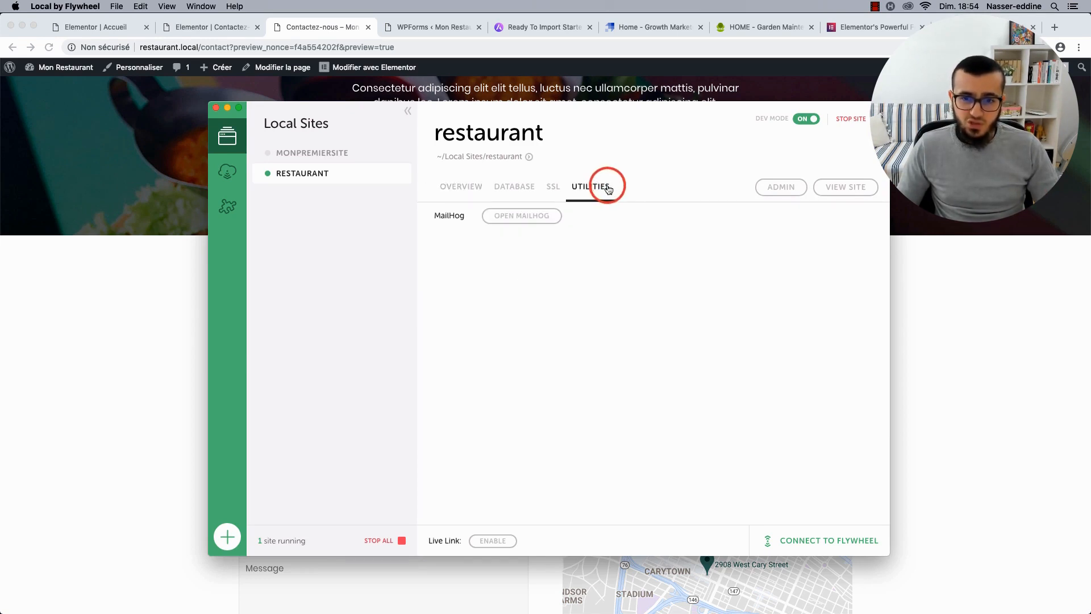
click(518, 220)
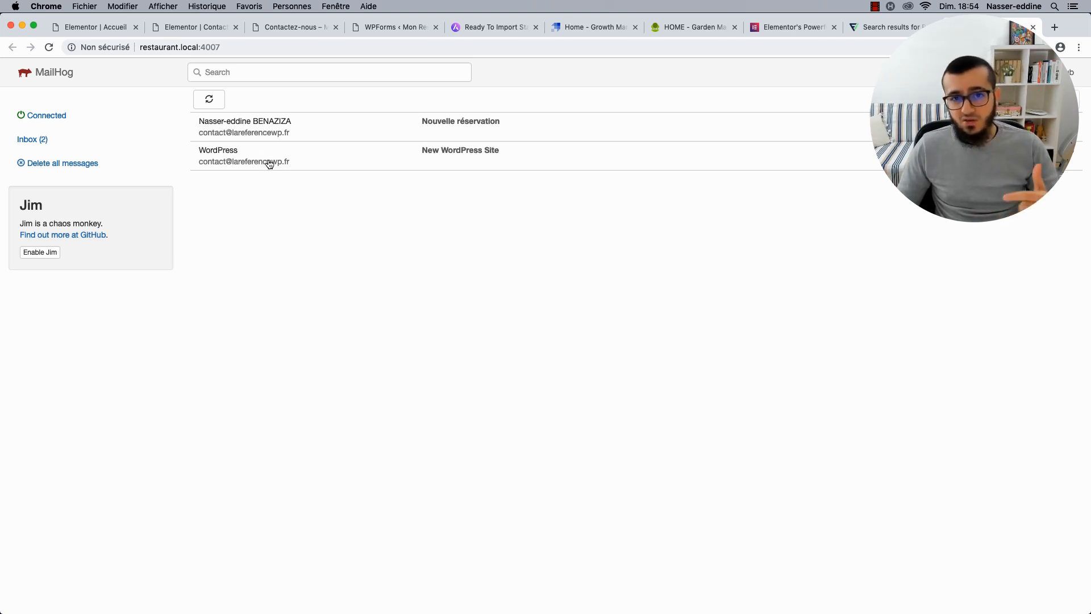
Read the Nouvelle réservation email and check its noreply sender and Reply-To address in the full headers.
click(290, 125)
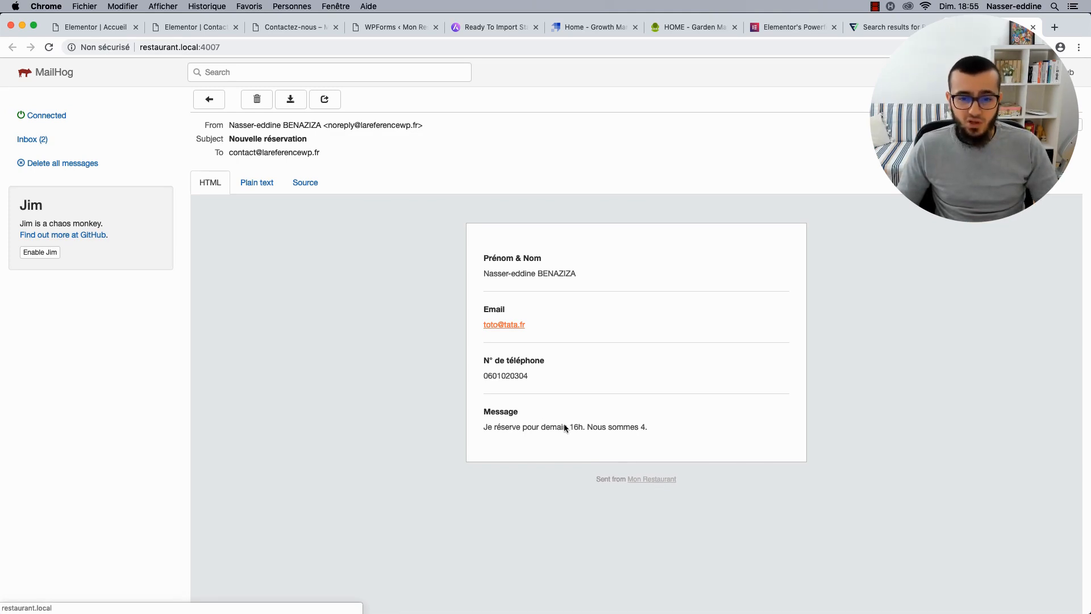
scroll(515, 398, down, 2)
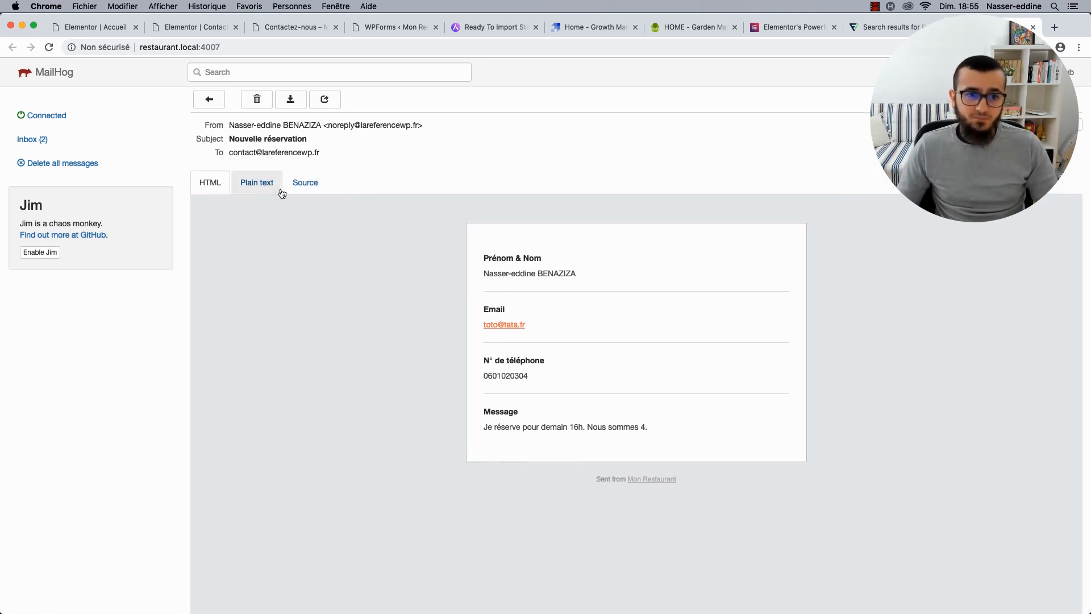
double_click(335, 125)
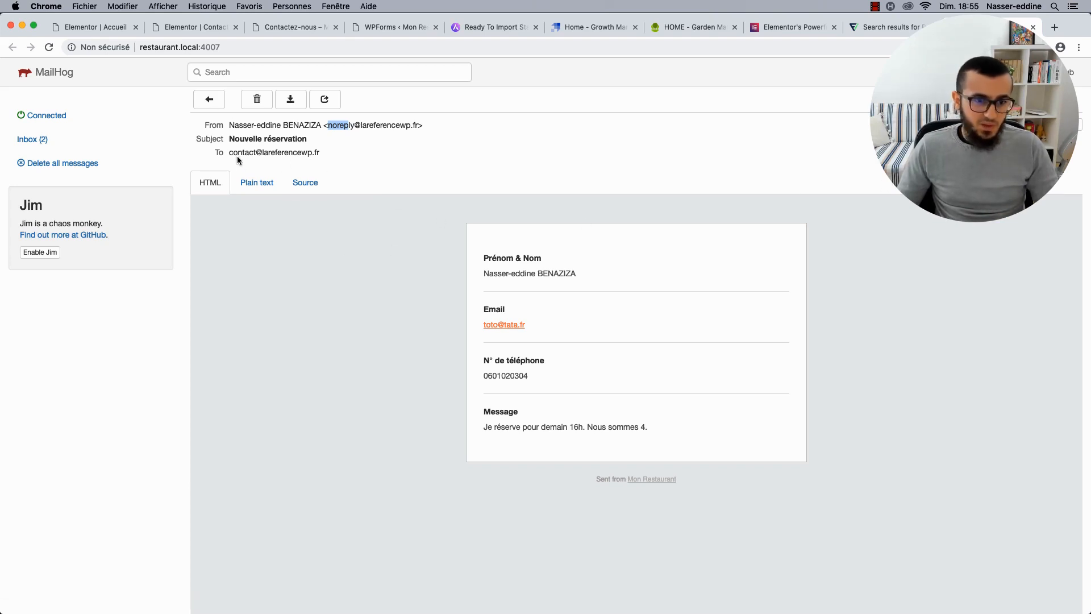
click(1058, 125)
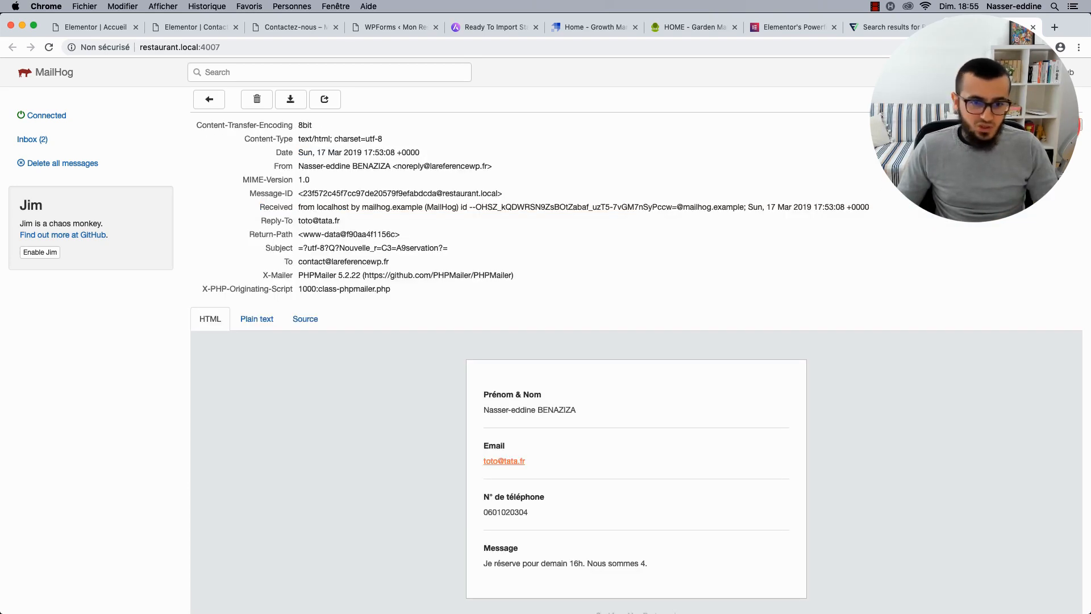
drag(300, 223, 329, 221)
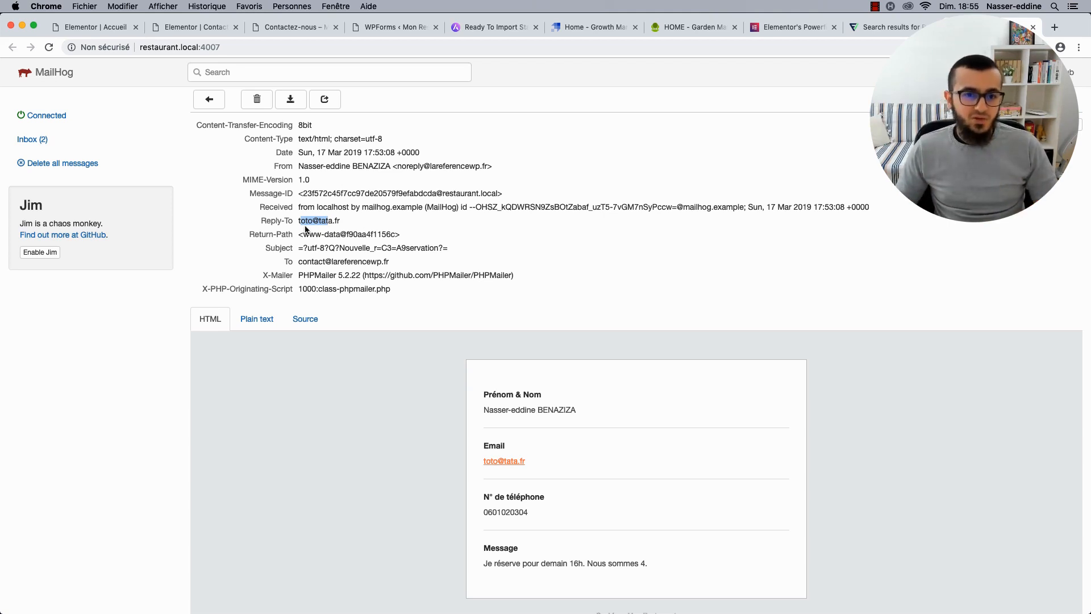
drag(300, 222, 370, 224)
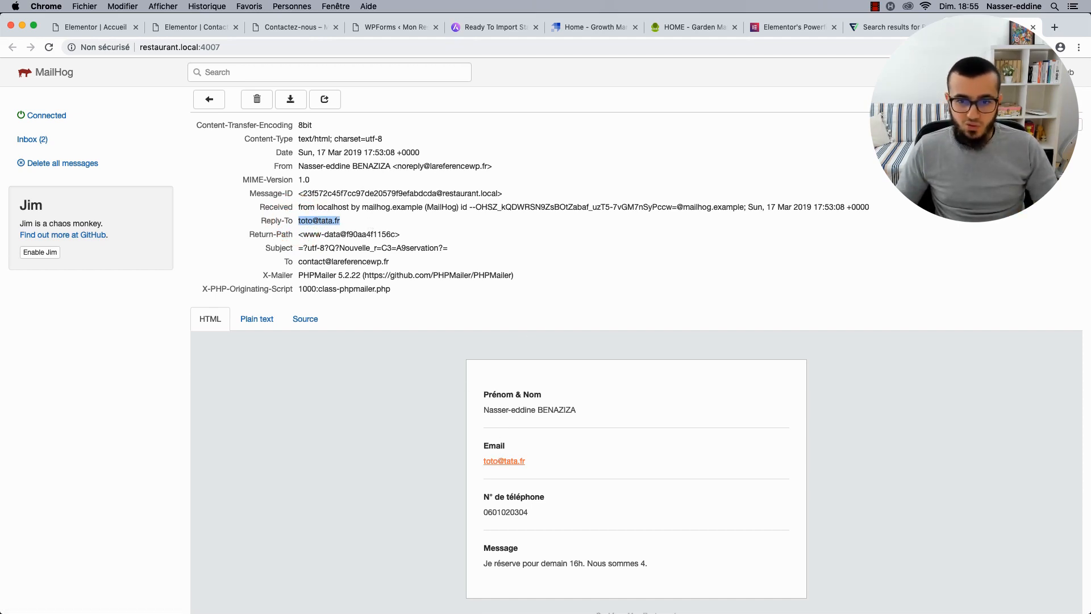
click(1058, 125)
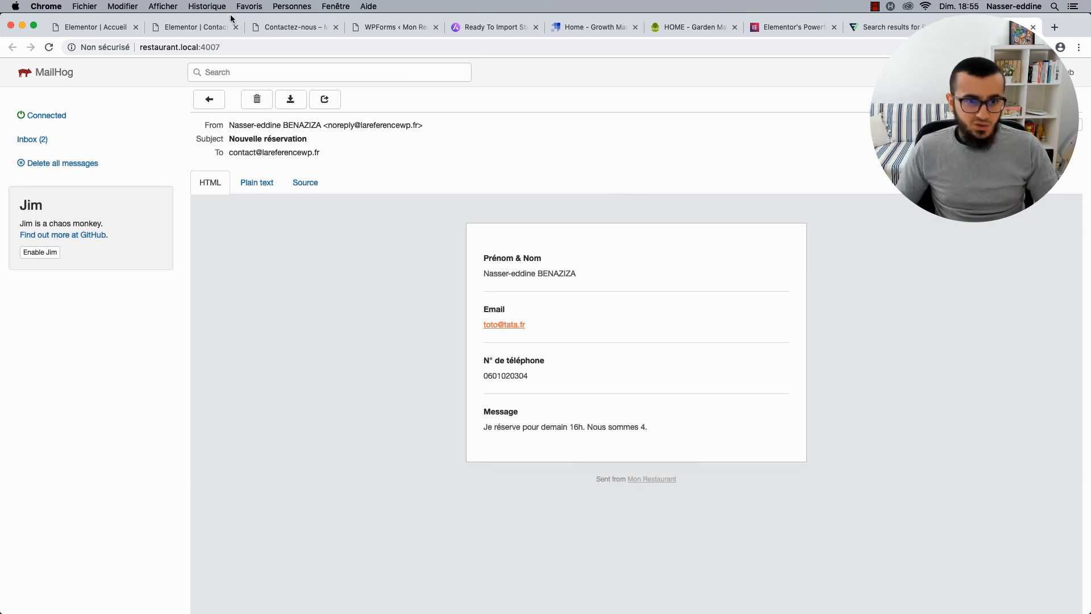
Go from the contact page preview to the Accueil home page and scroll through it.
click(275, 27)
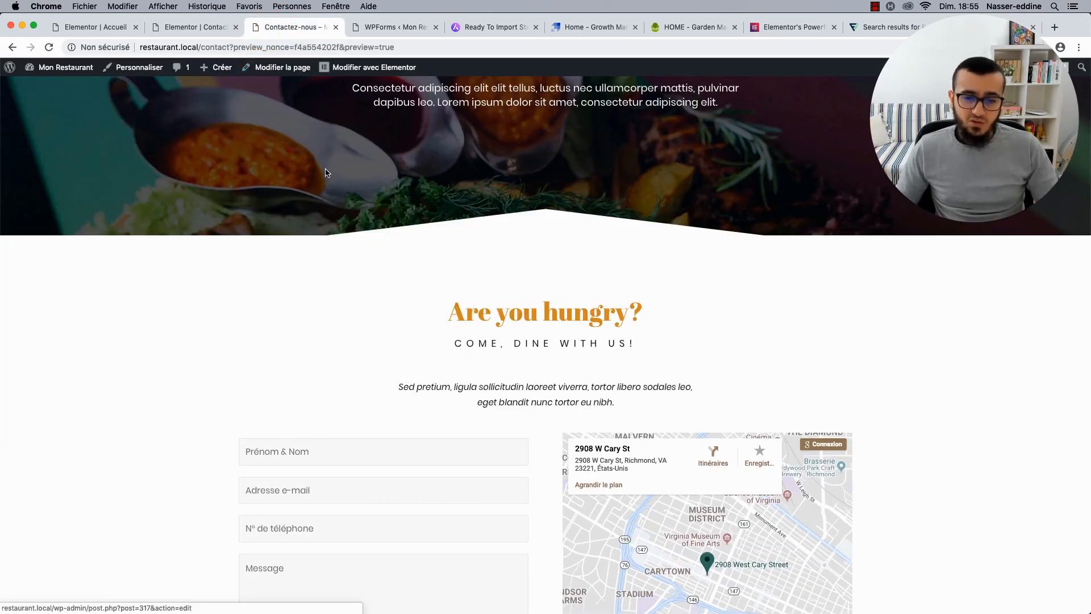
scroll(325, 173, up, 5)
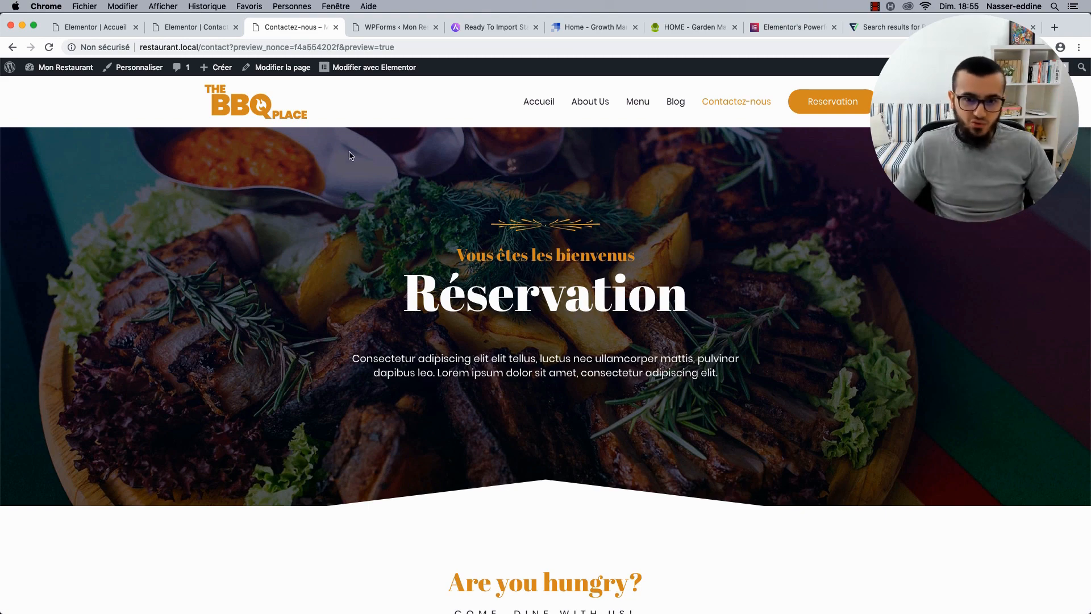
click(543, 101)
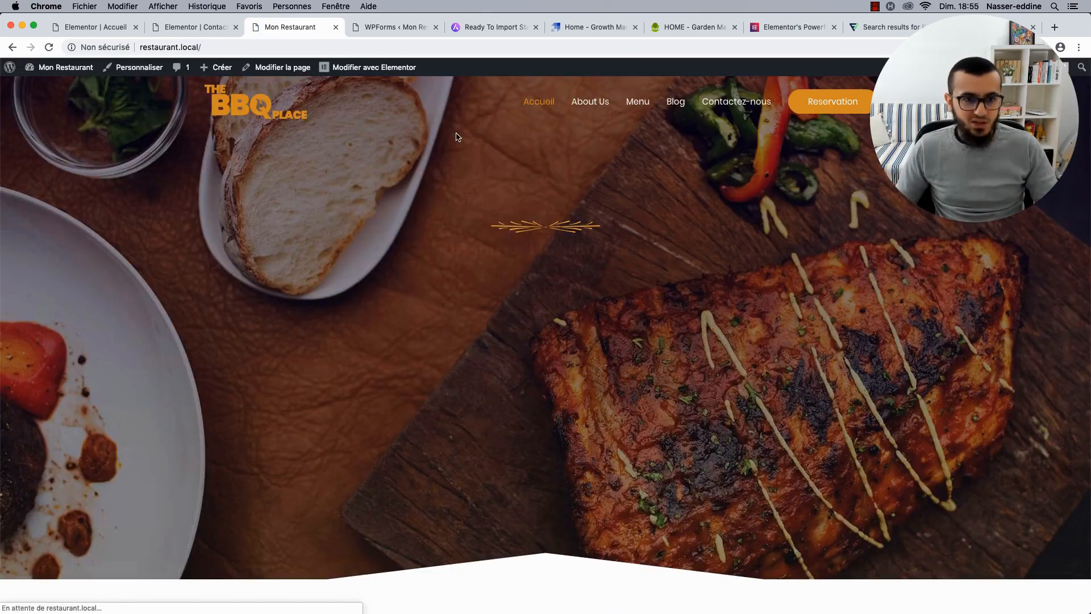
scroll(297, 313, down, 3)
scroll(298, 314, up, 4)
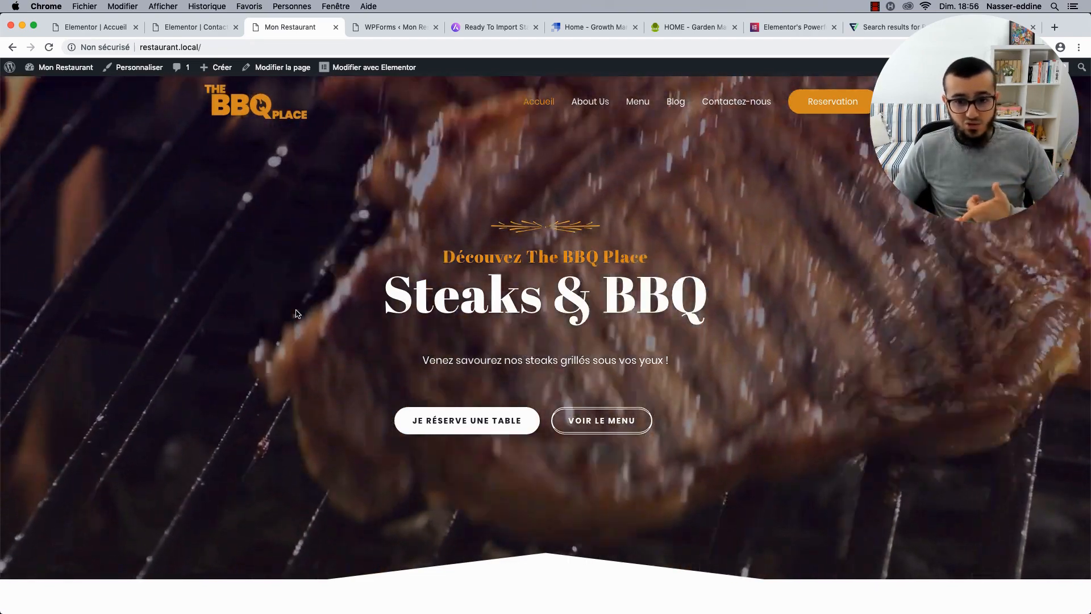
scroll(398, 341, down, 7)
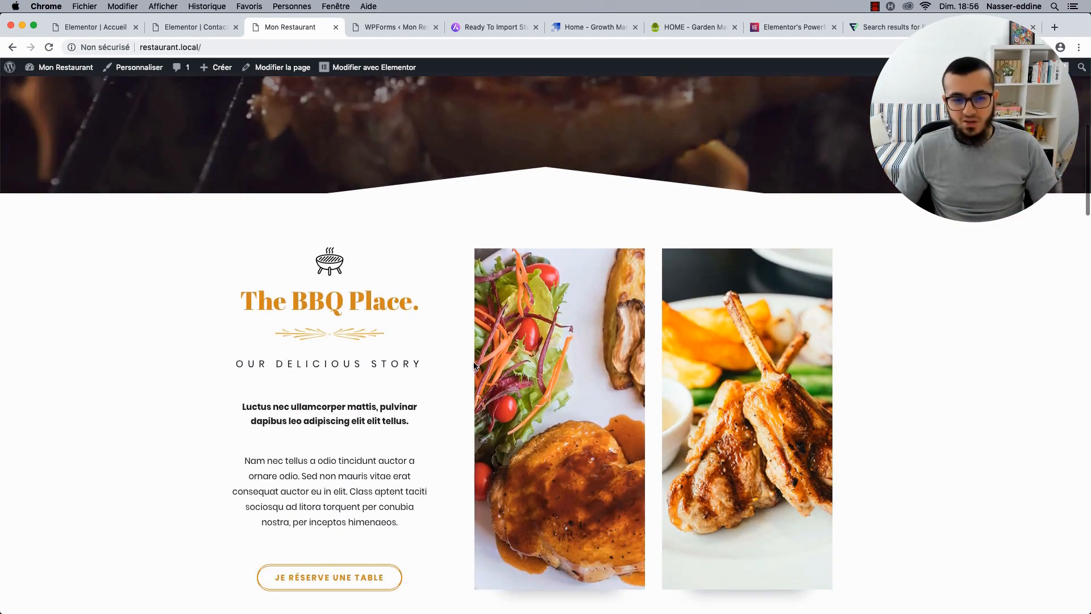
scroll(474, 365, down, 4)
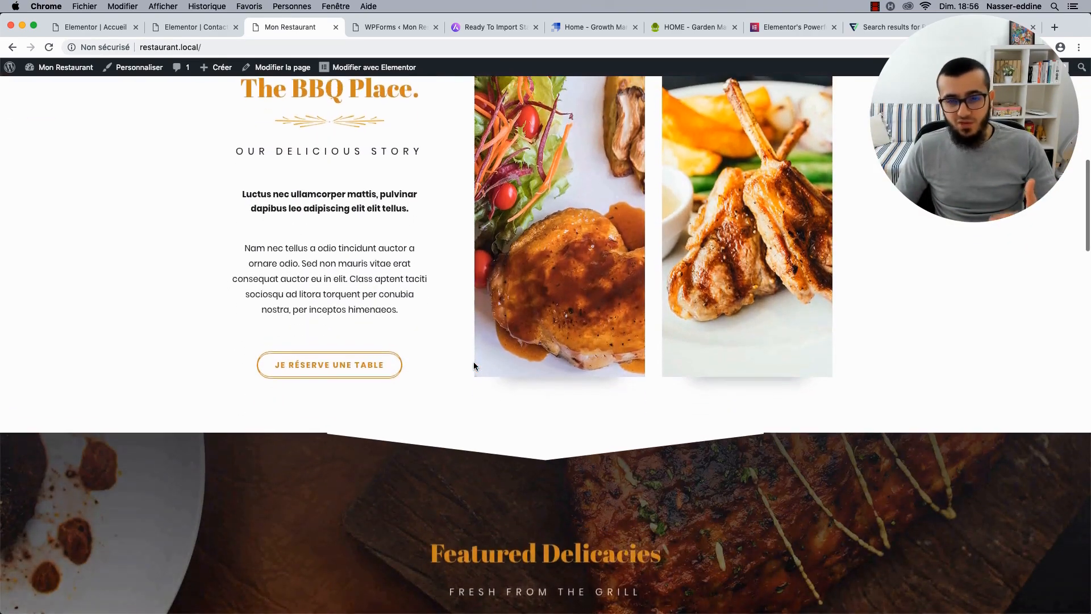
scroll(475, 366, up, 3)
scroll(474, 366, down, 1)
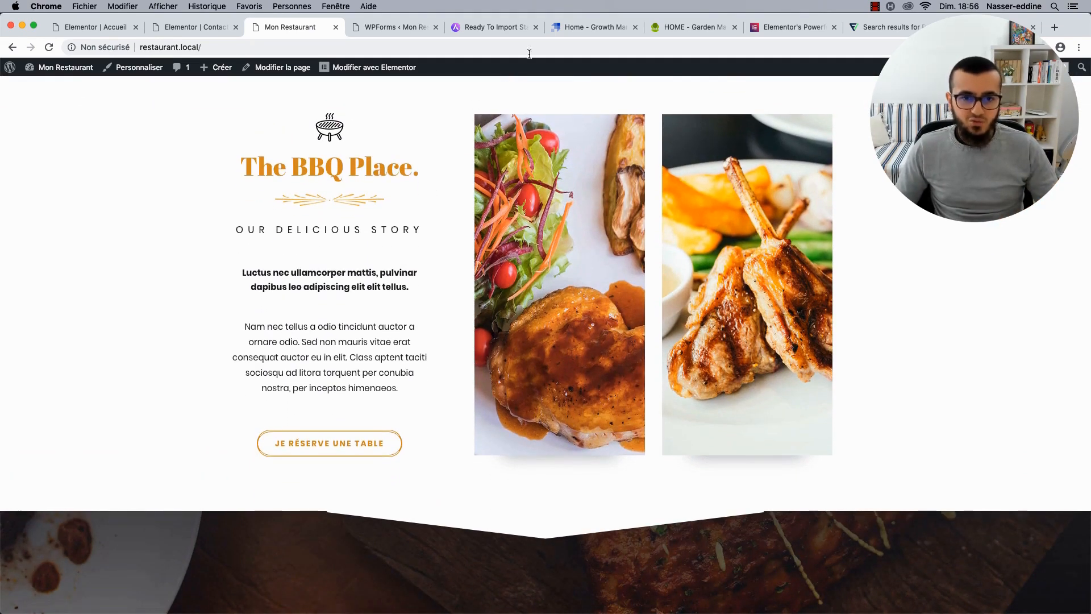
Close the leftover template demo, reference, MailHog and WPForms tabs.
click(523, 27)
click(536, 27)
click(535, 28)
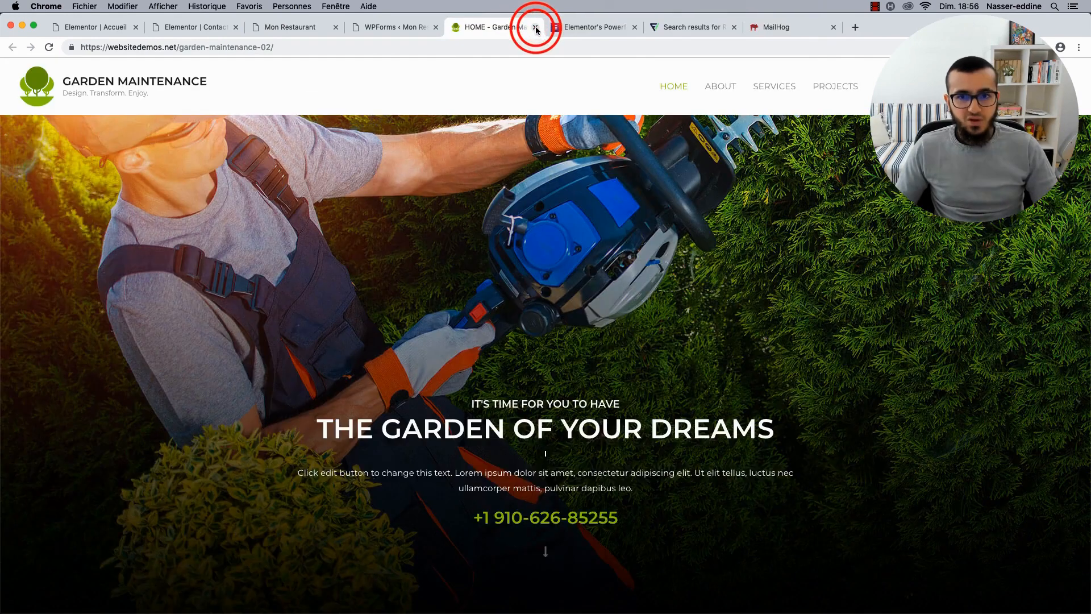
click(536, 27)
click(536, 28)
click(536, 27)
click(536, 27)
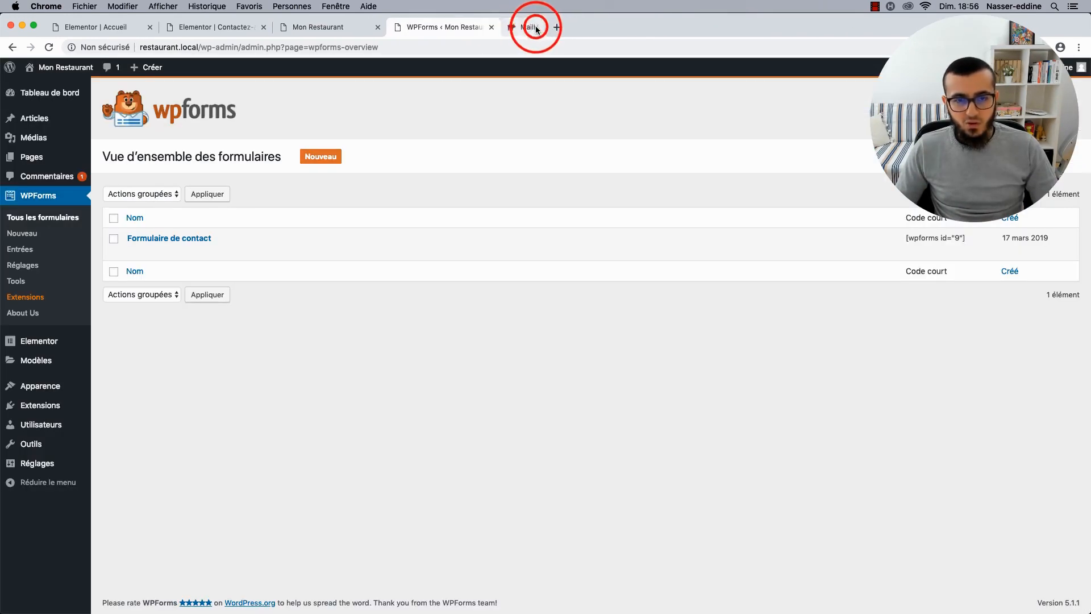
click(535, 29)
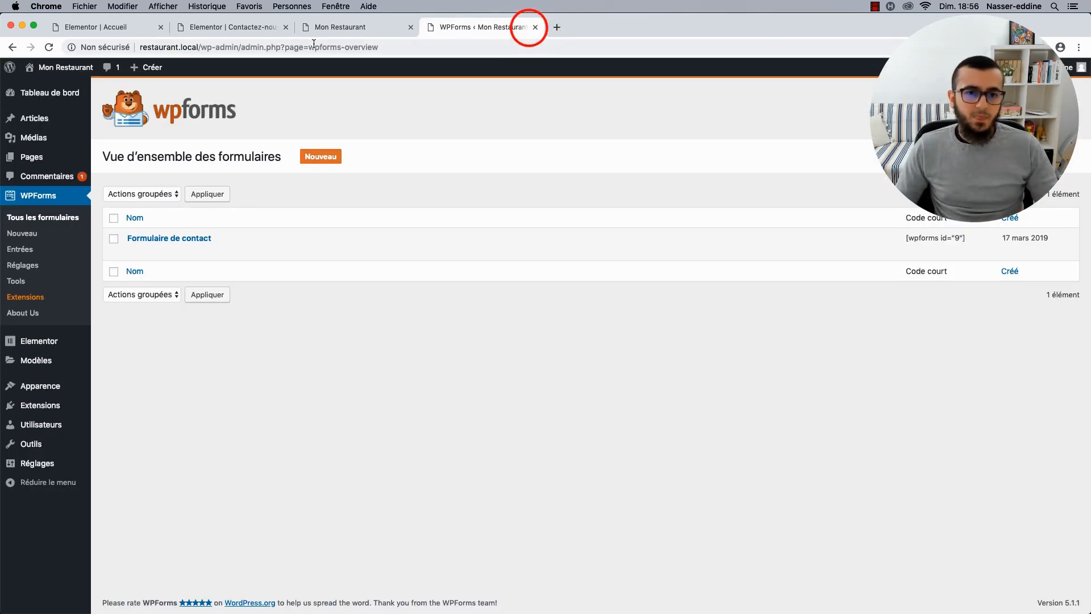
click(536, 27)
Close the contact page editor tab, leaving the home page editor open.
click(271, 29)
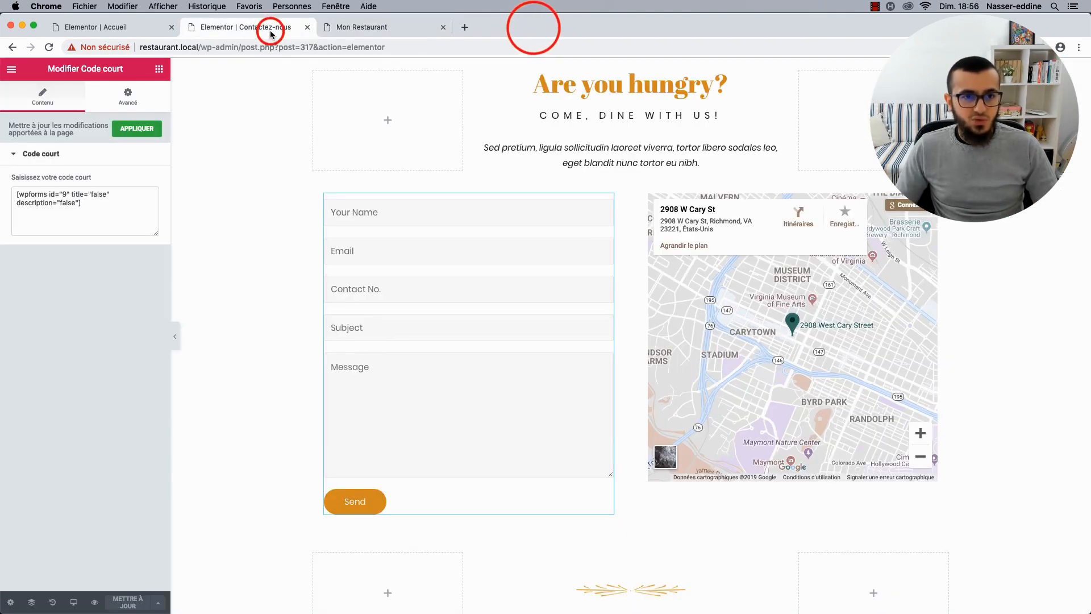
click(355, 27)
click(302, 31)
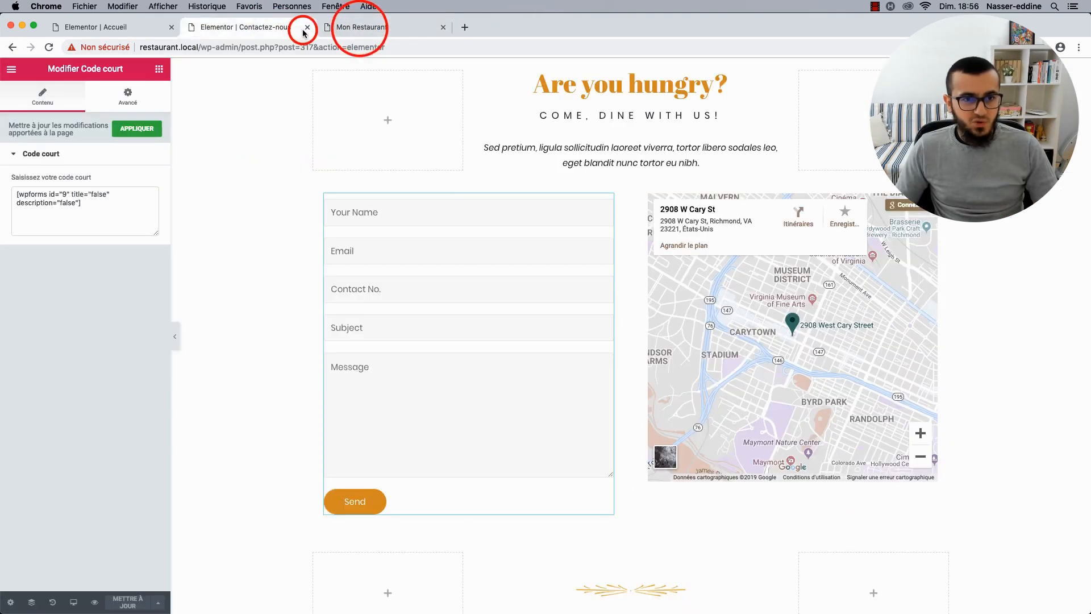
click(307, 27)
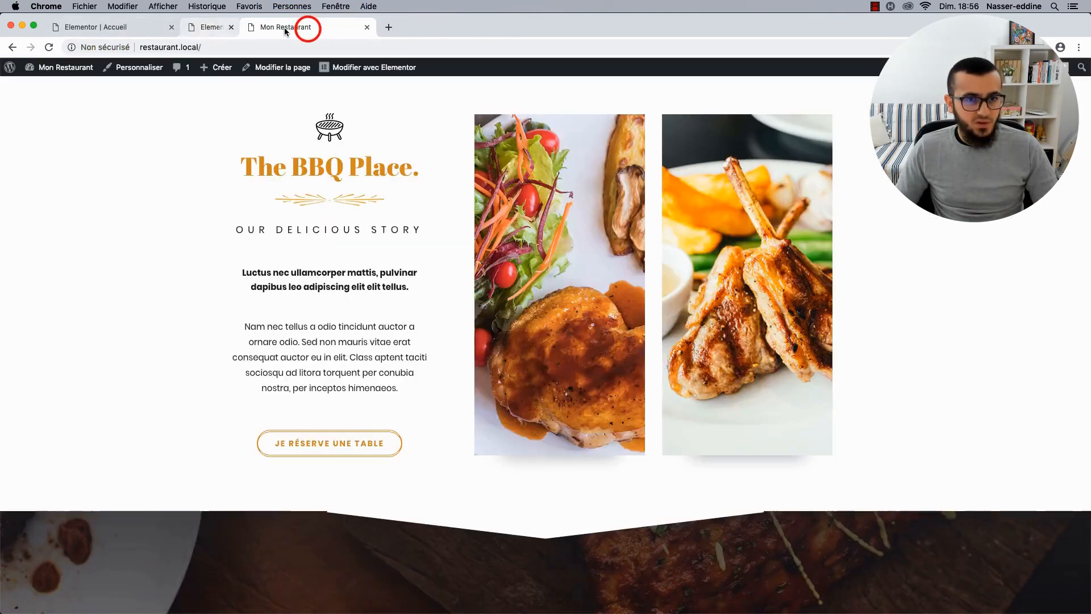
click(151, 29)
Open the media library for the salad and chicken photo and check about-bg-free-img.jpg's 264 KB size.
scroll(441, 292, down, 10)
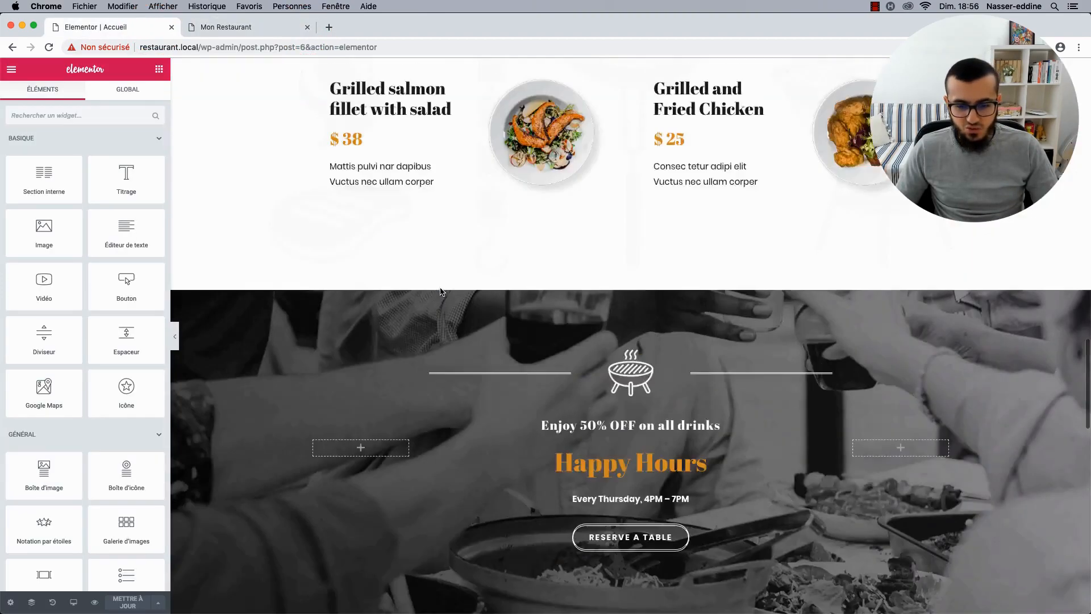
scroll(441, 292, up, 15)
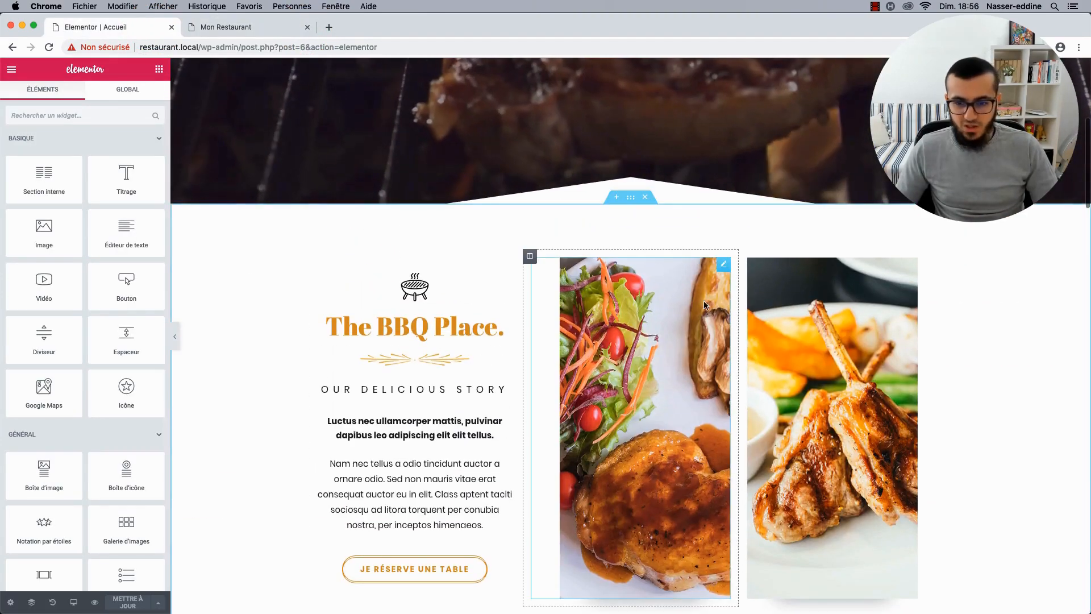
click(704, 305)
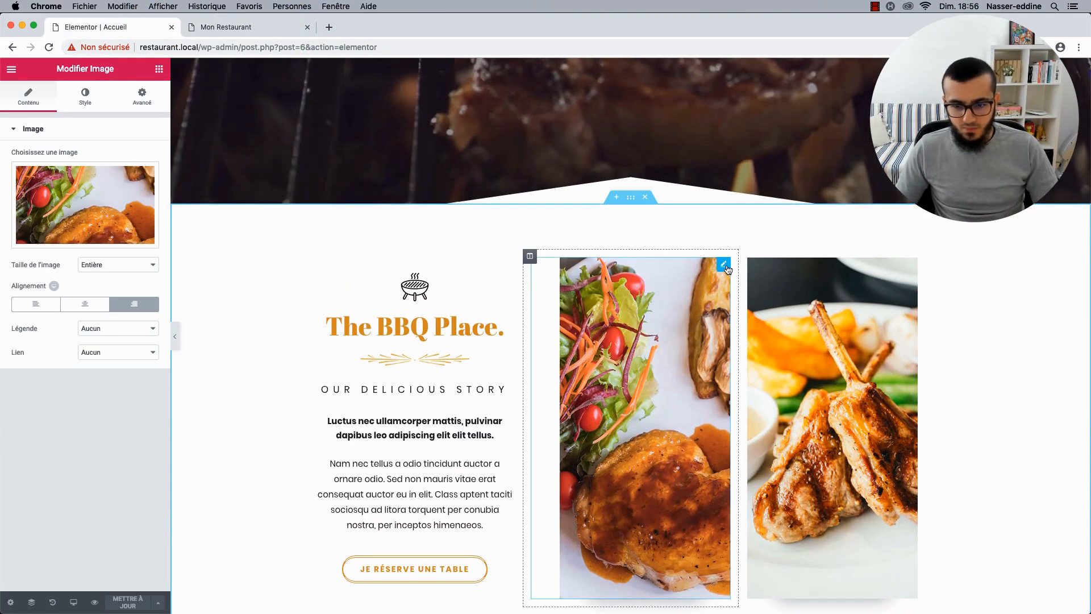
click(123, 205)
scroll(516, 384, down, 5)
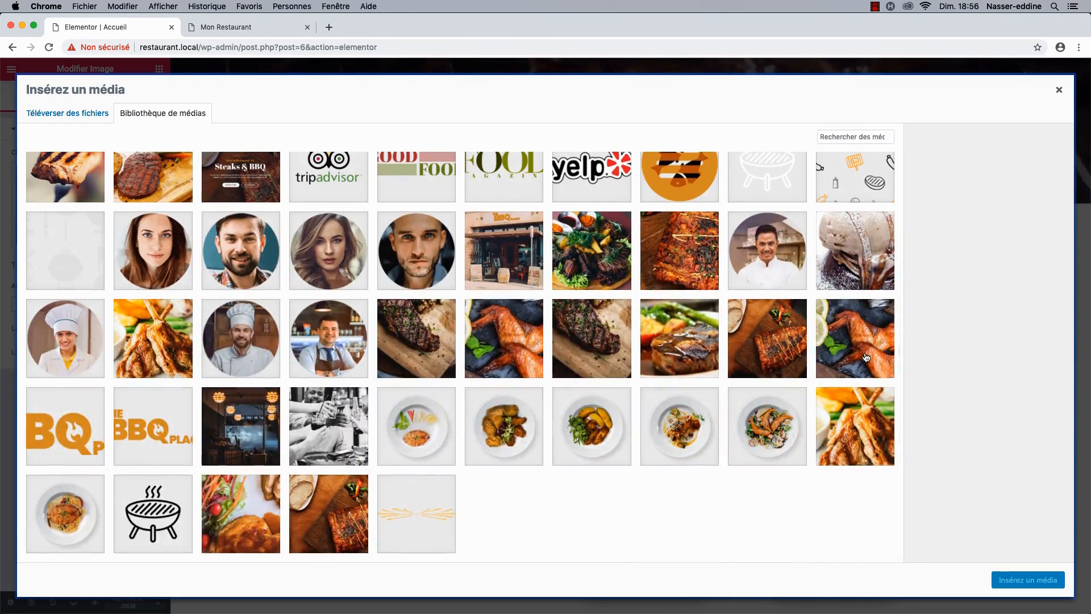
click(866, 357)
click(506, 358)
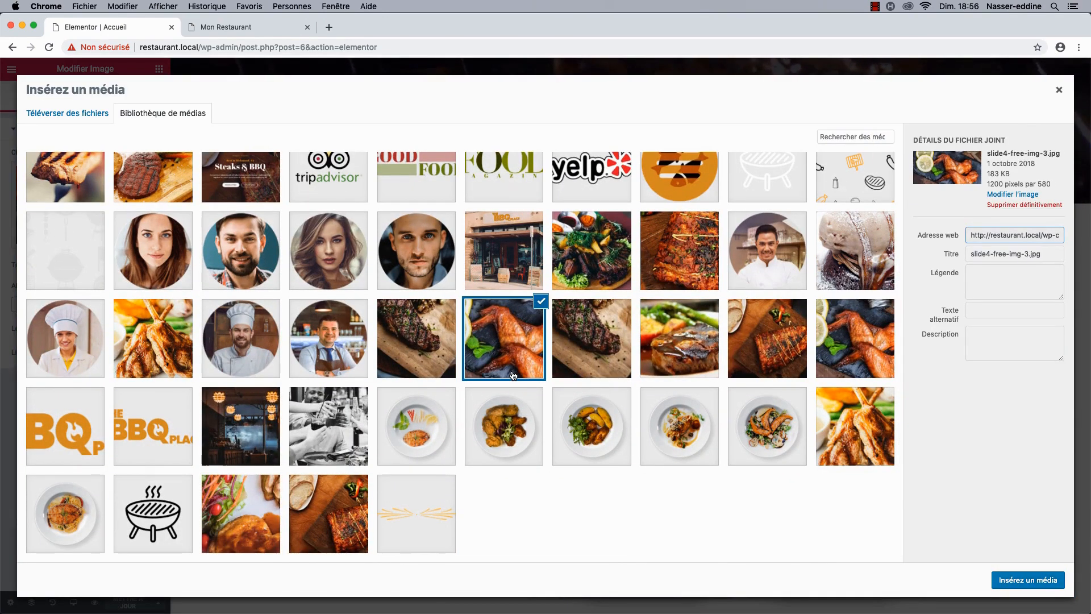
click(822, 350)
double_click(998, 174)
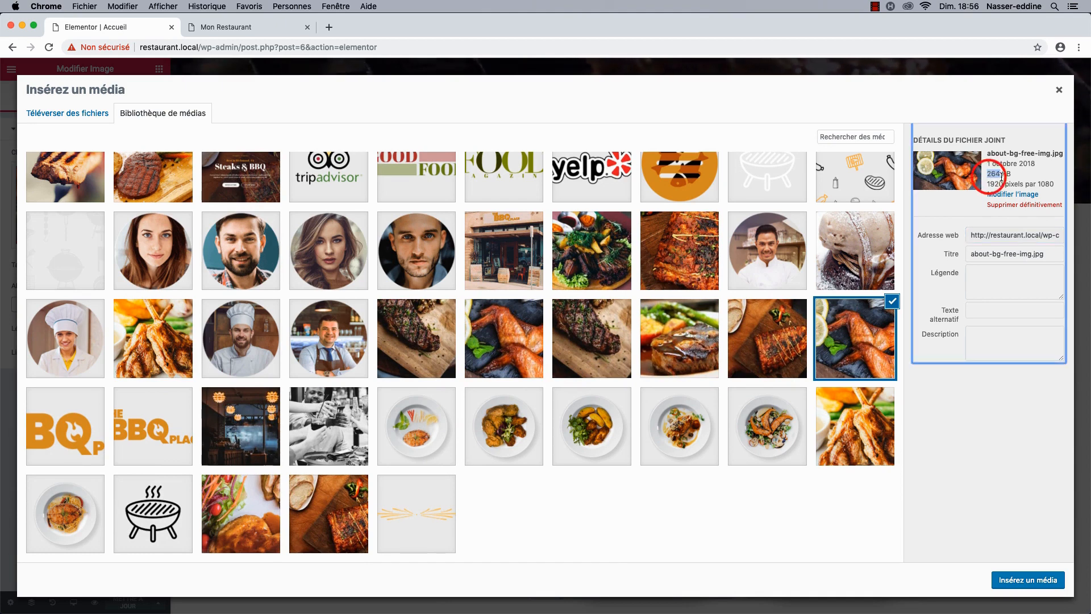
drag(1001, 176, 1012, 172)
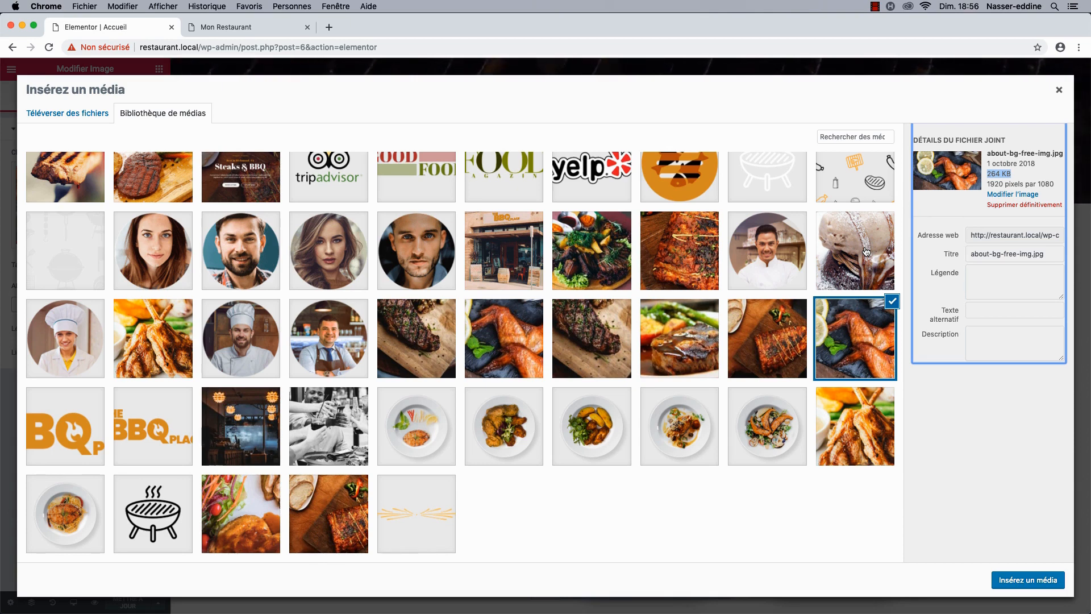
Inspect the food3, food6 and food4 plate images, then close the library without replacing the photo.
click(416, 423)
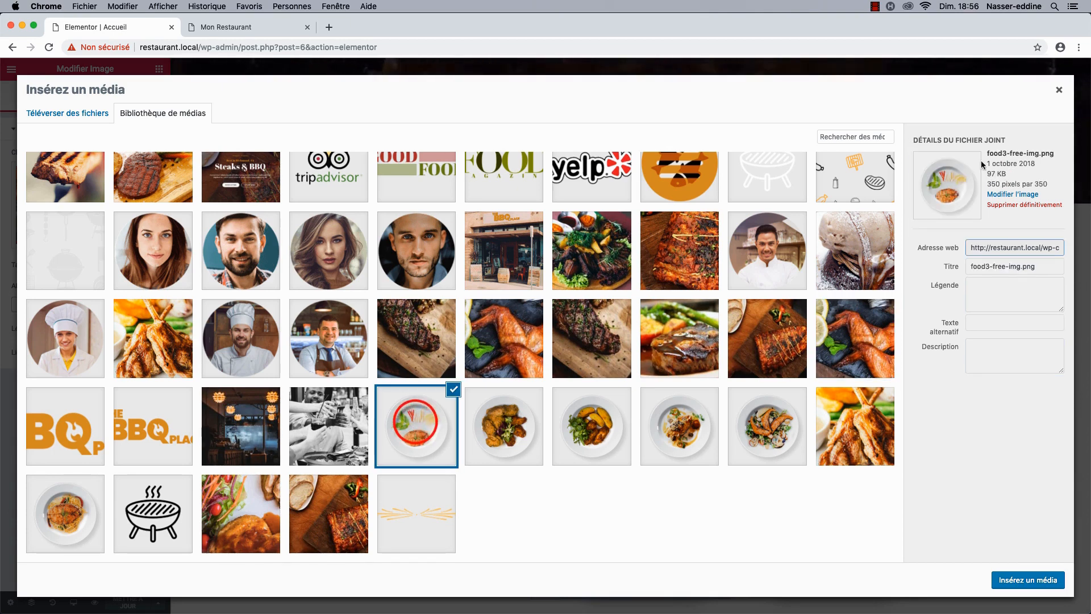
click(503, 400)
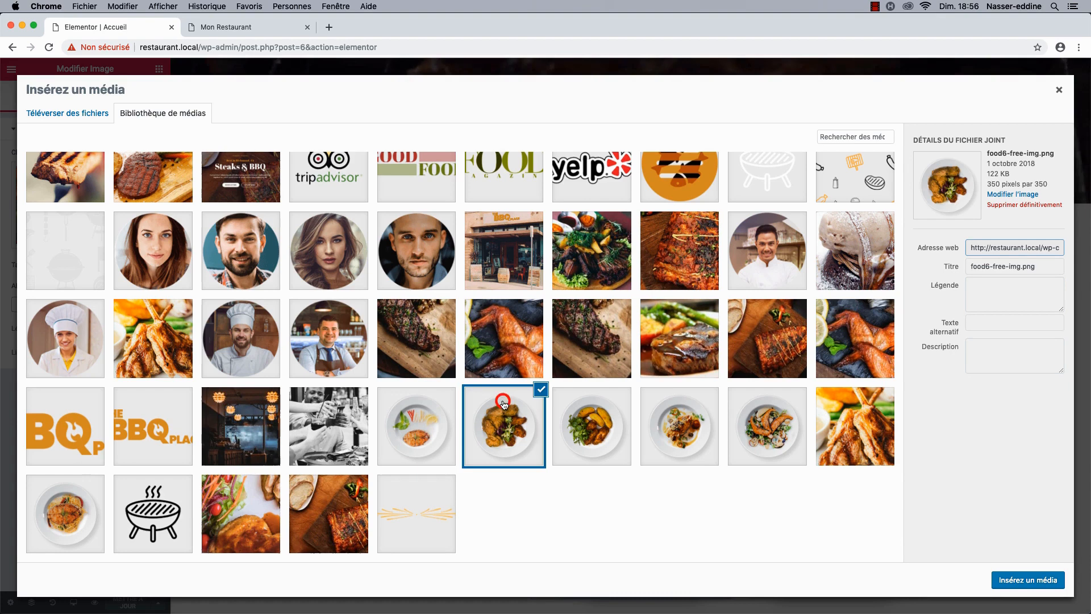
click(559, 417)
click(645, 416)
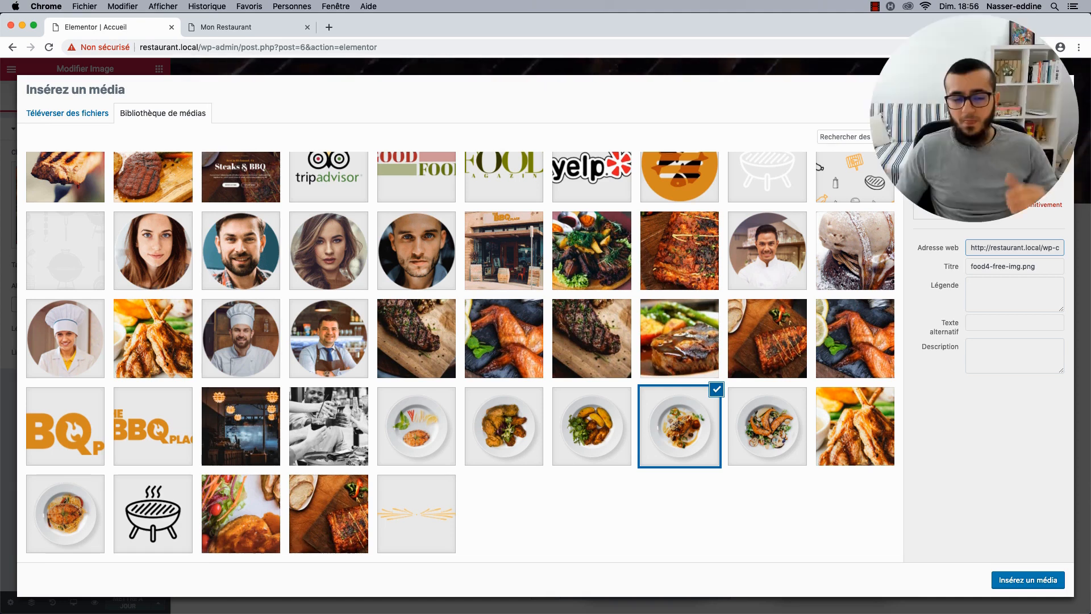
click(1059, 89)
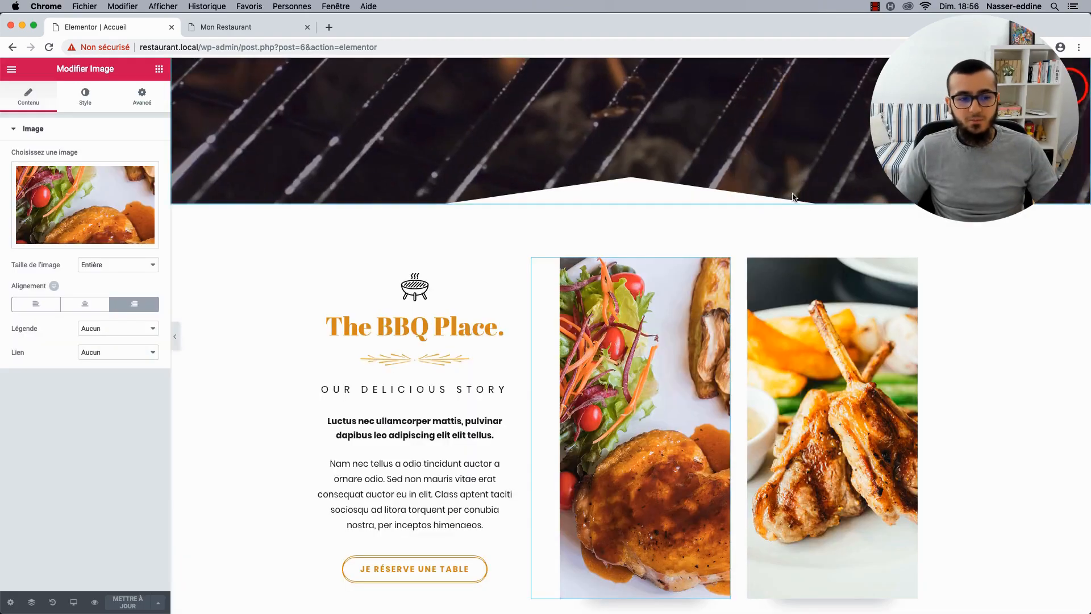
scroll(380, 352, down, 6)
scroll(381, 353, up, 8)
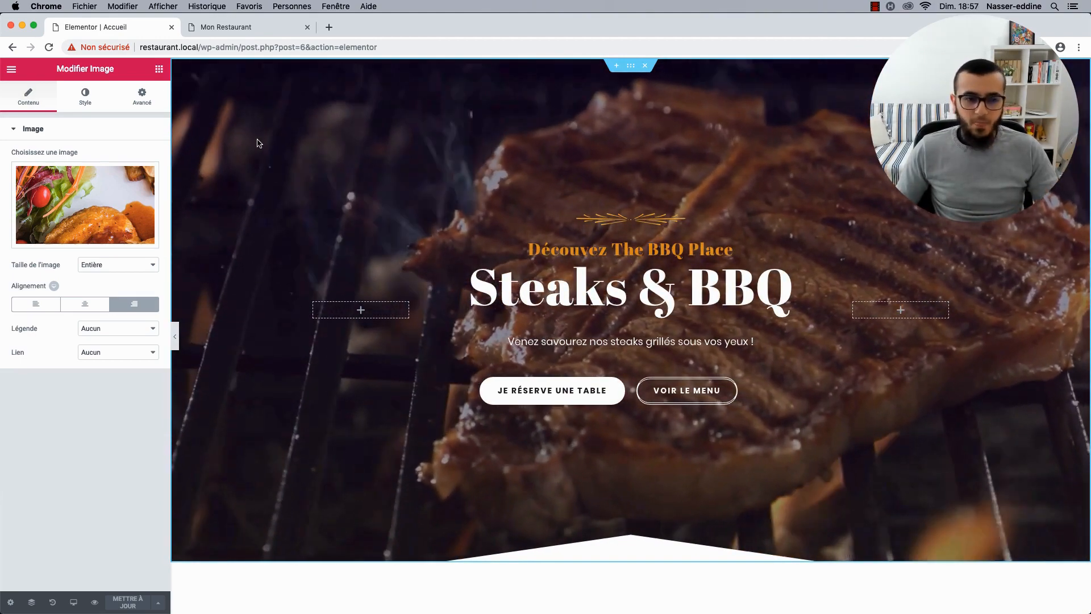
click(267, 29)
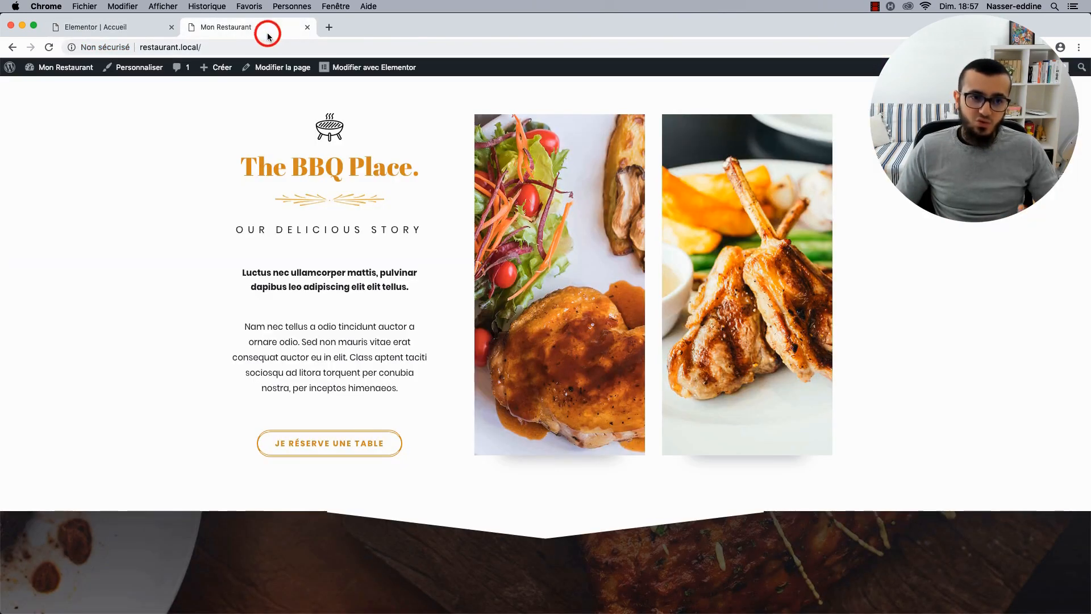
Search Google for 'Imagify' in a new tab and open imagify.io.
click(331, 27)
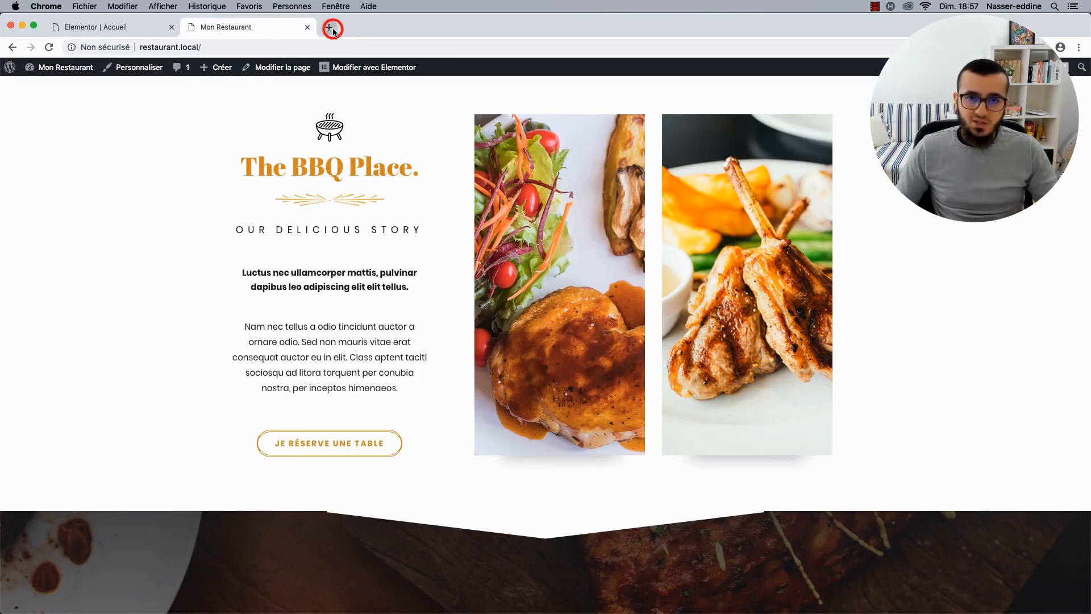
text(Imagify)
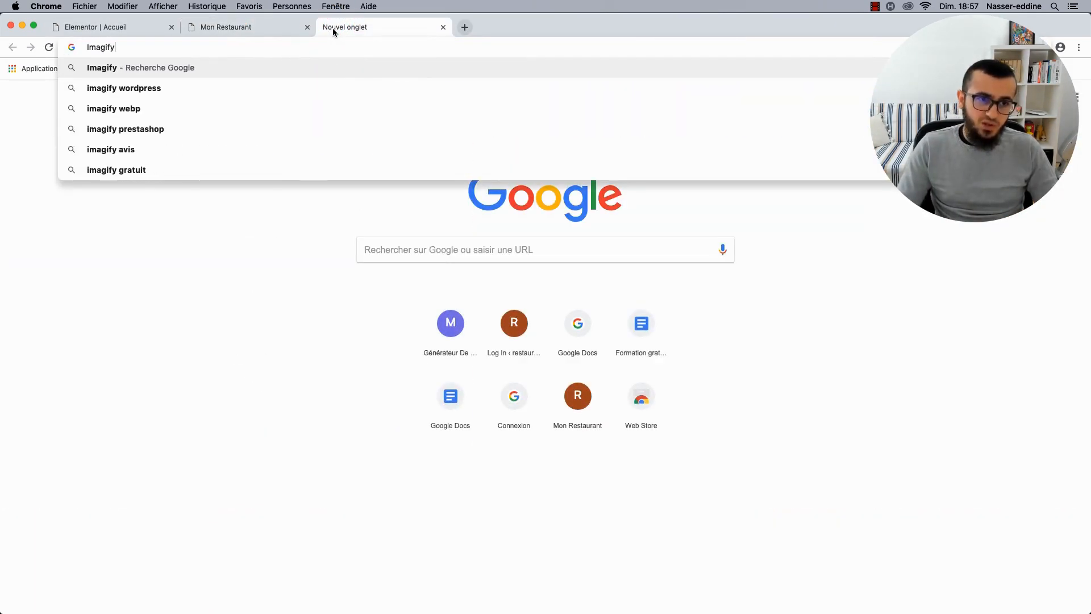
key(Return)
click(153, 162)
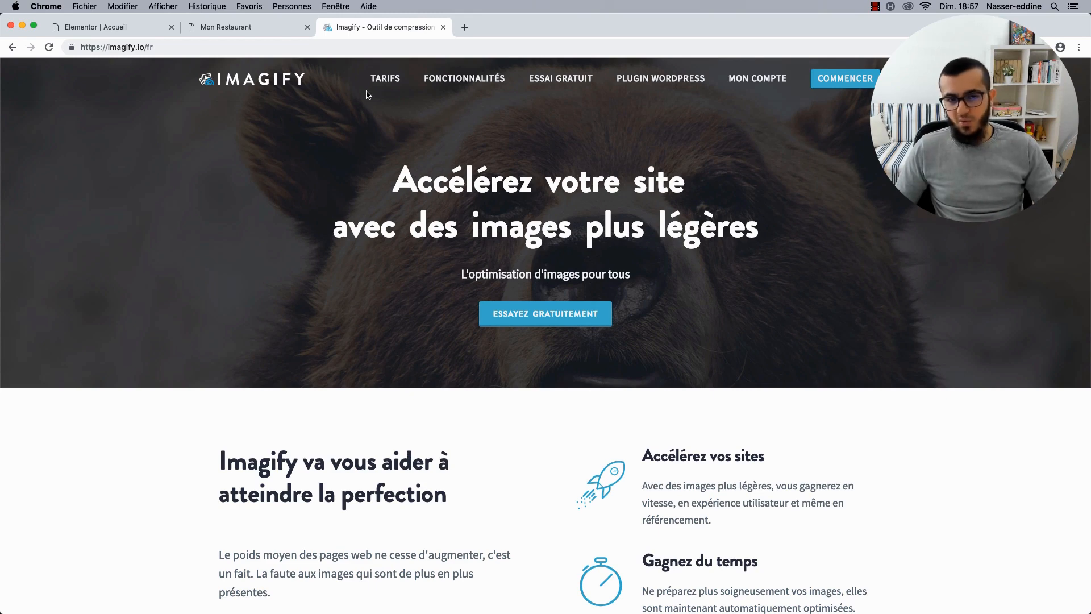
Compare One Time and monthly plans on the TARIFS page, ending on ANNUEL billing prices.
click(384, 82)
scroll(192, 252, down, 3)
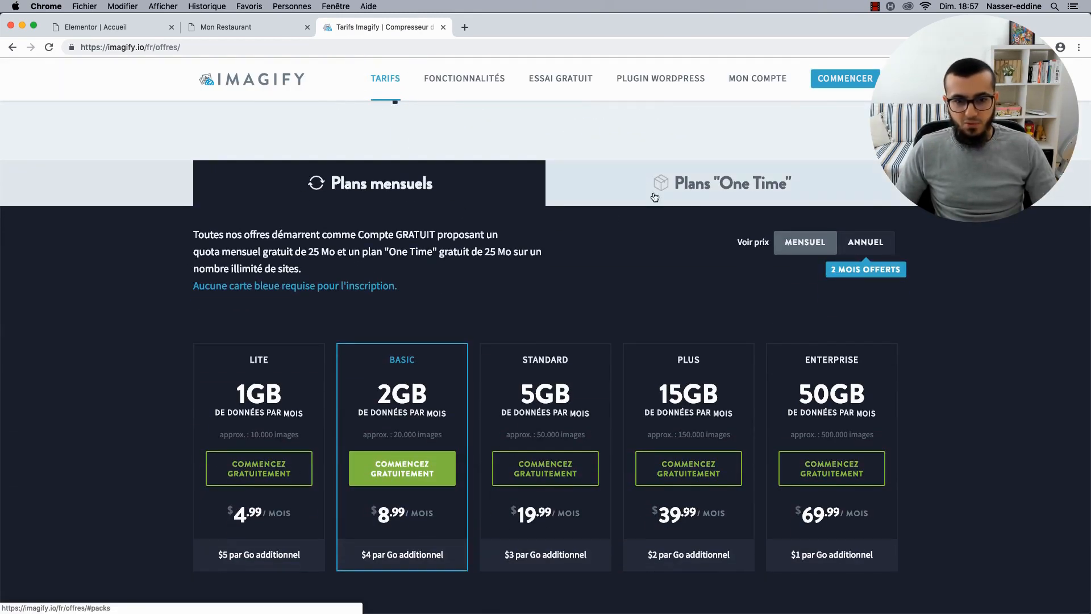
click(669, 184)
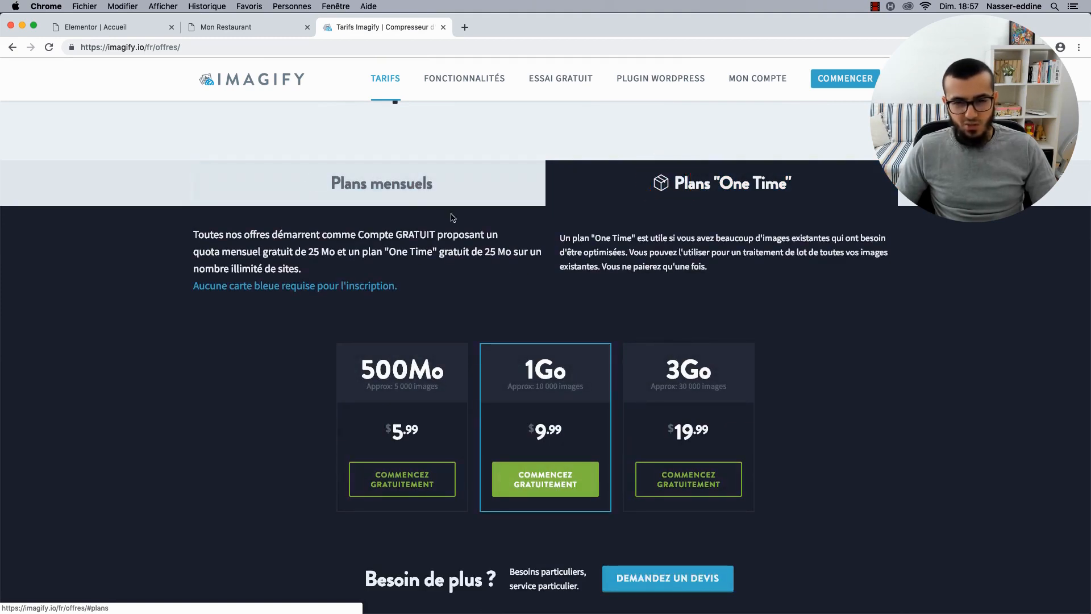
click(470, 196)
scroll(642, 240, down, 1)
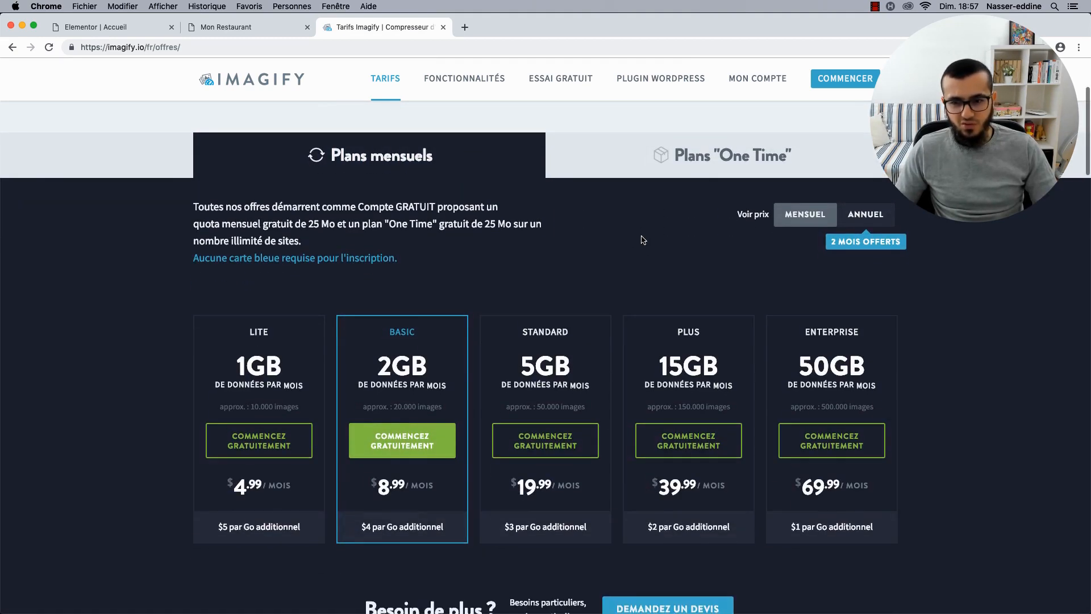
click(873, 222)
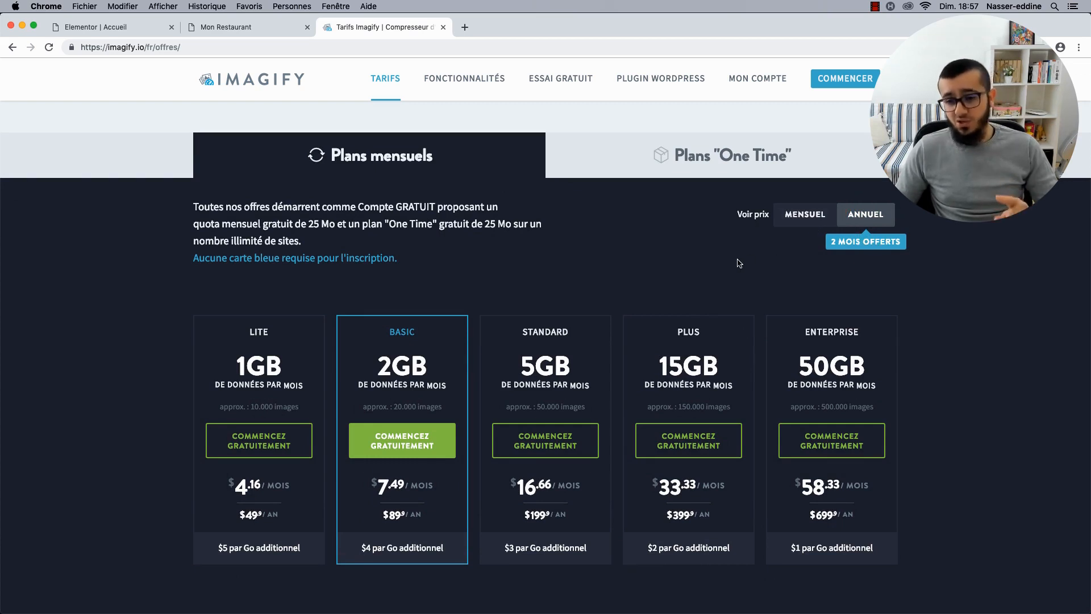
click(809, 218)
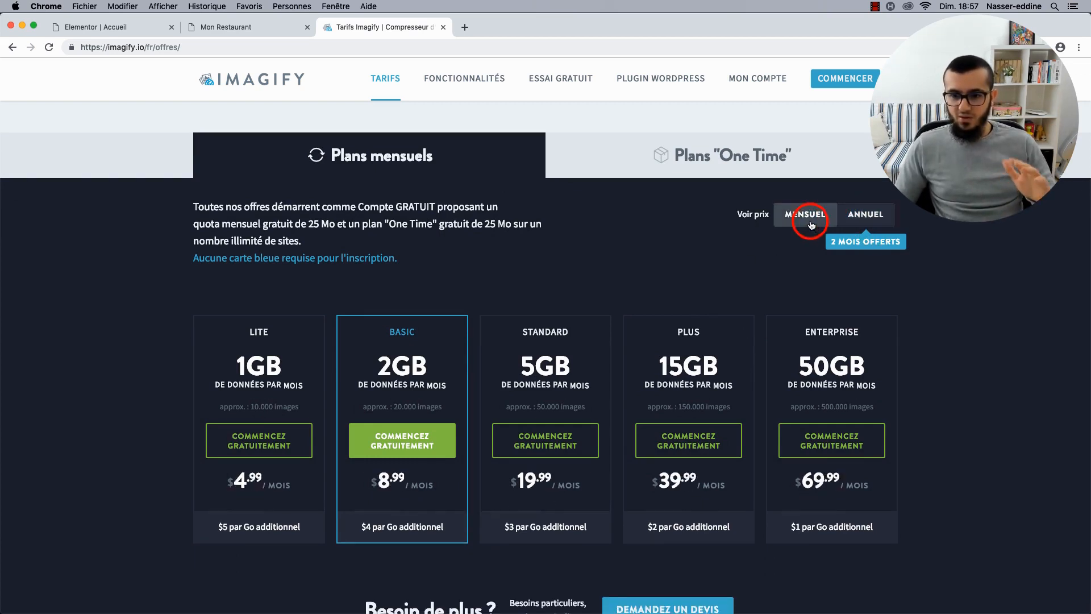
click(872, 225)
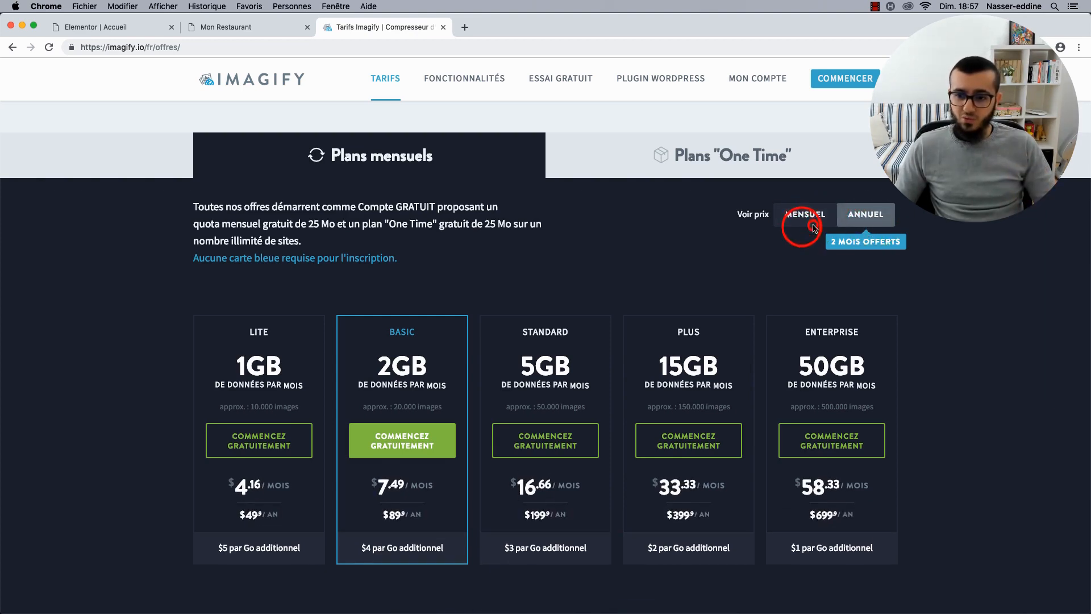
scroll(802, 229, down, 6)
scroll(503, 328, up, 10)
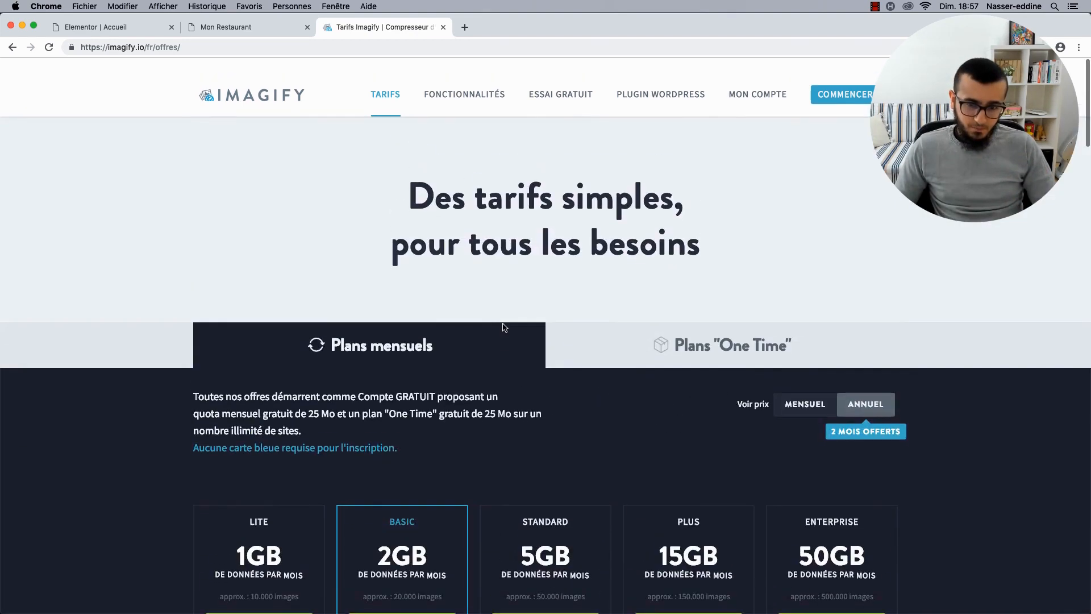
Look over the ESSAI GRATUIT optimizer page's compression levels and upload area, then head back home.
click(562, 85)
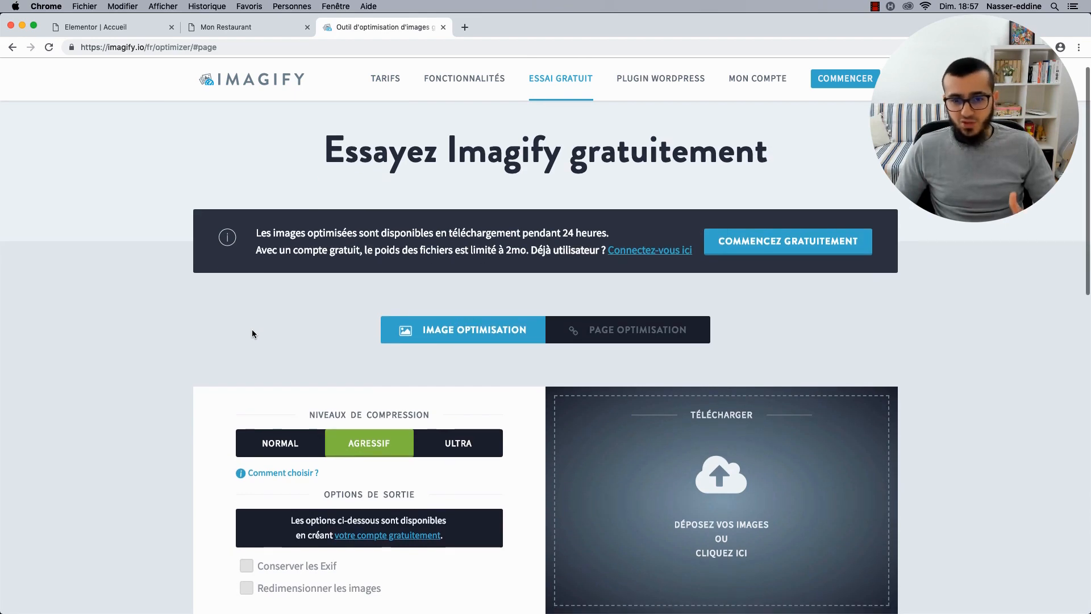
scroll(256, 312, down, 5)
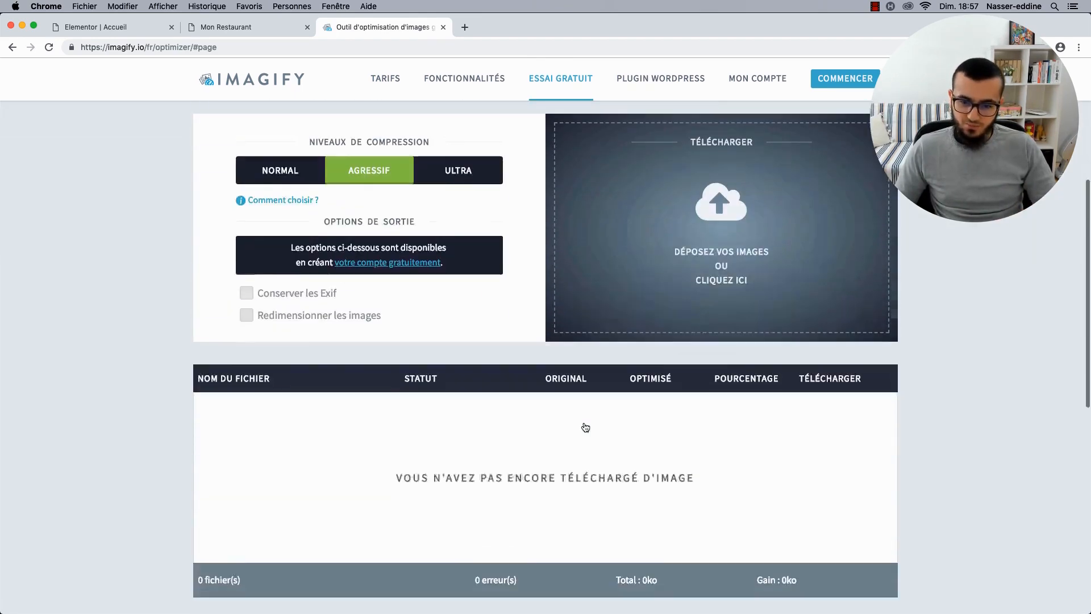
scroll(590, 394, up, 10)
click(238, 85)
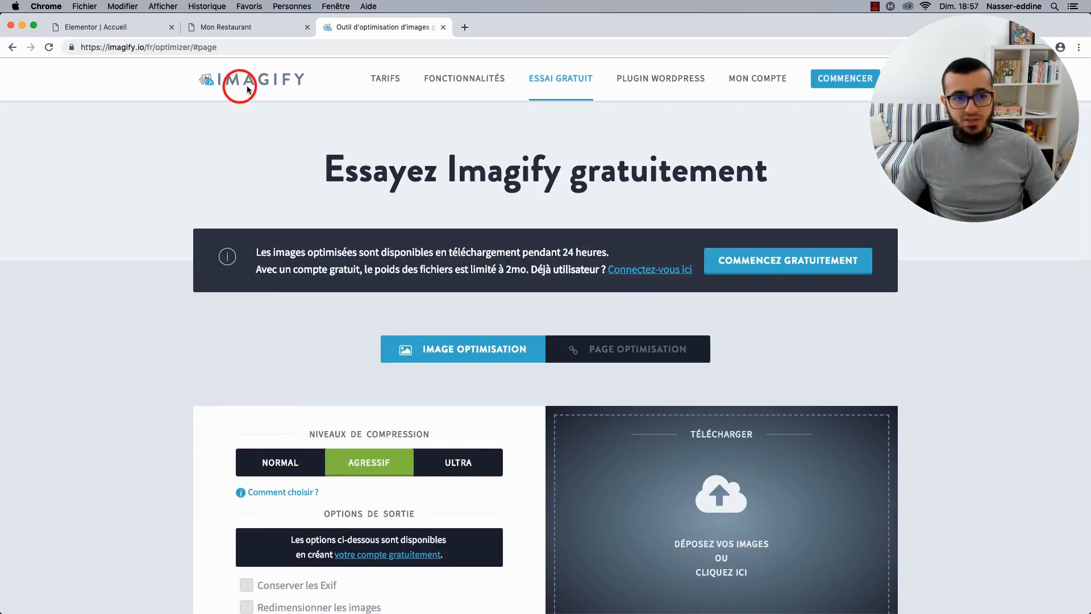
click(280, 85)
Scroll through the Imagify home page features, and open then dismiss the Commencer sign-up dialog.
click(286, 79)
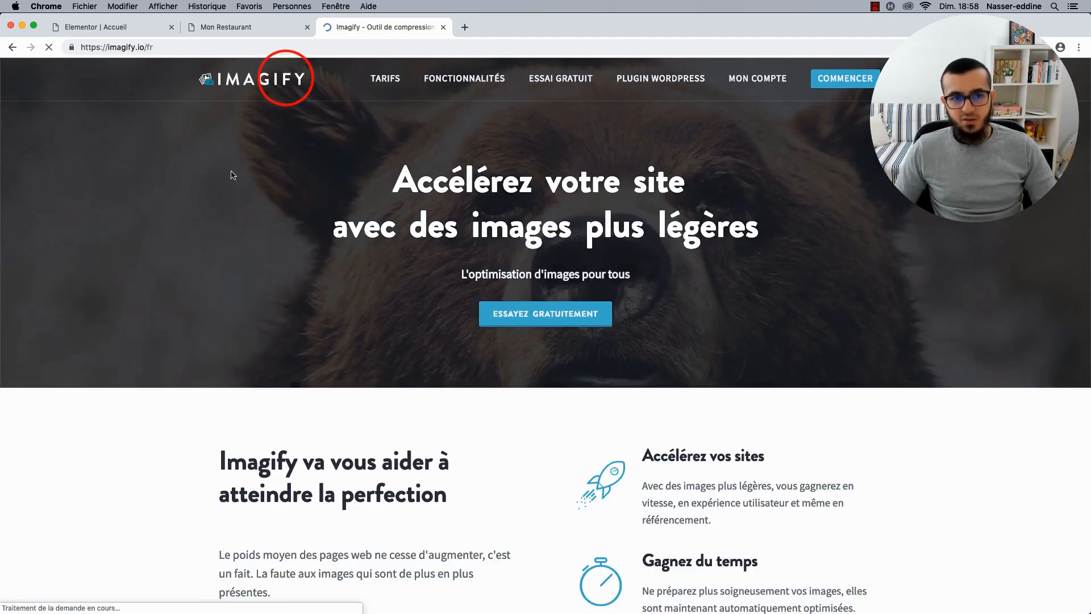
scroll(168, 318, down, 2)
scroll(168, 321, down, 13)
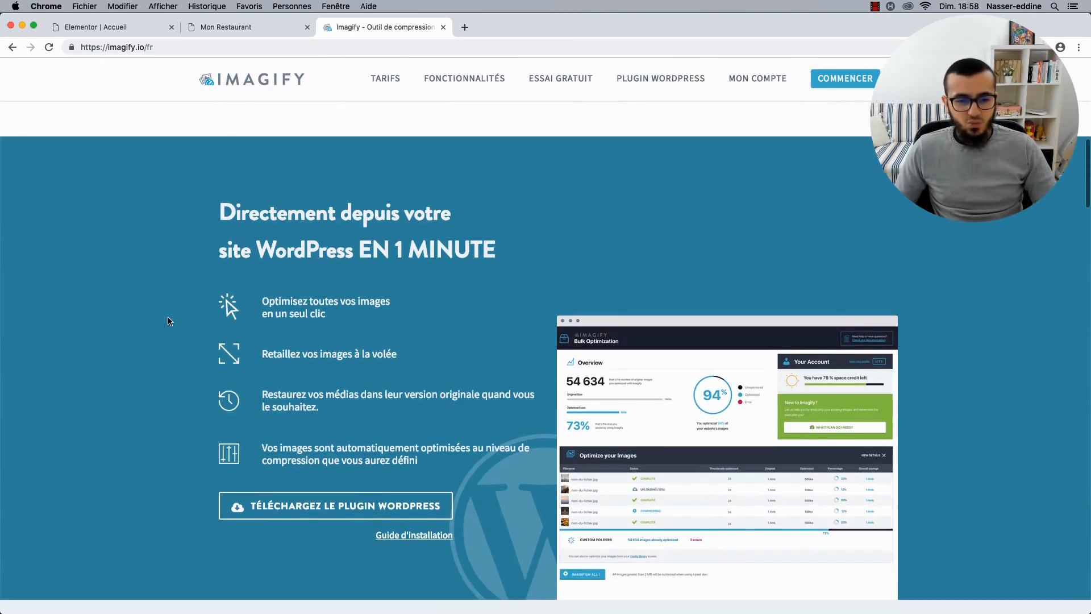
scroll(167, 321, down, 1)
scroll(168, 321, up, 1)
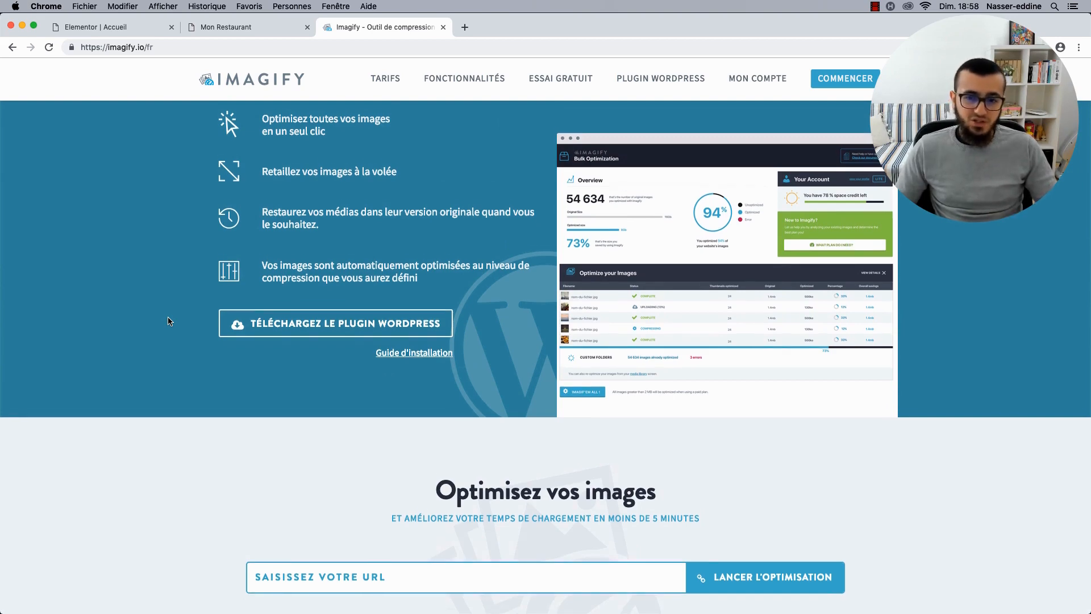
scroll(168, 321, down, 8)
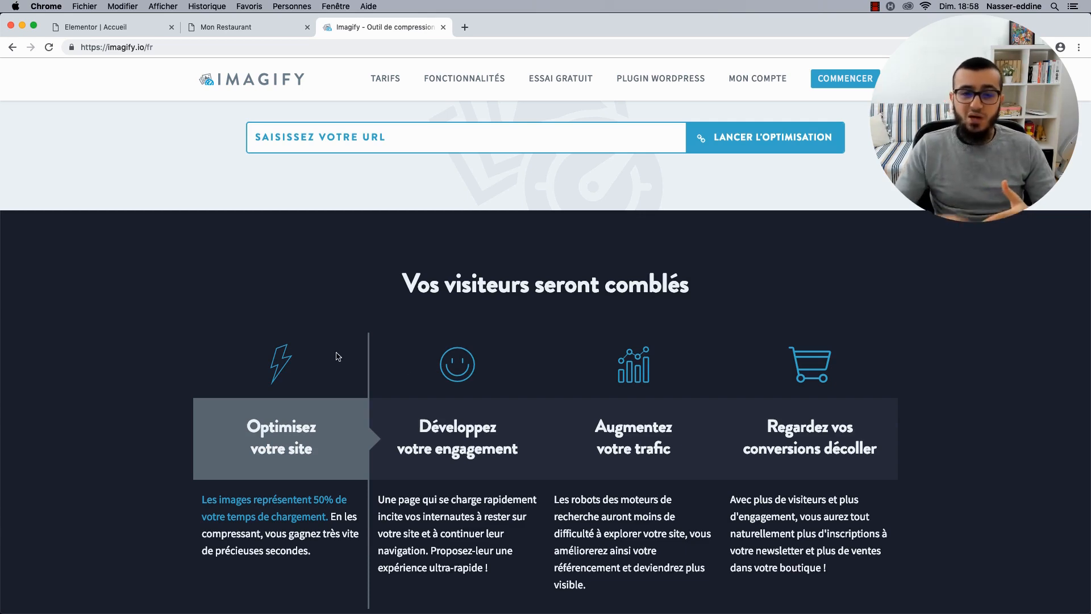
scroll(453, 379, up, 15)
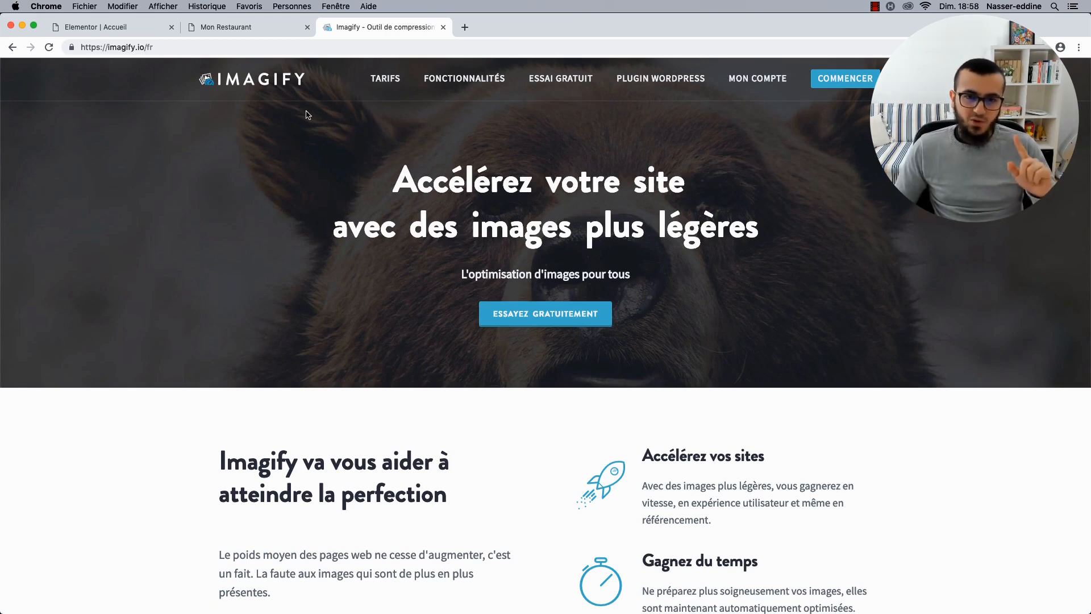
click(851, 84)
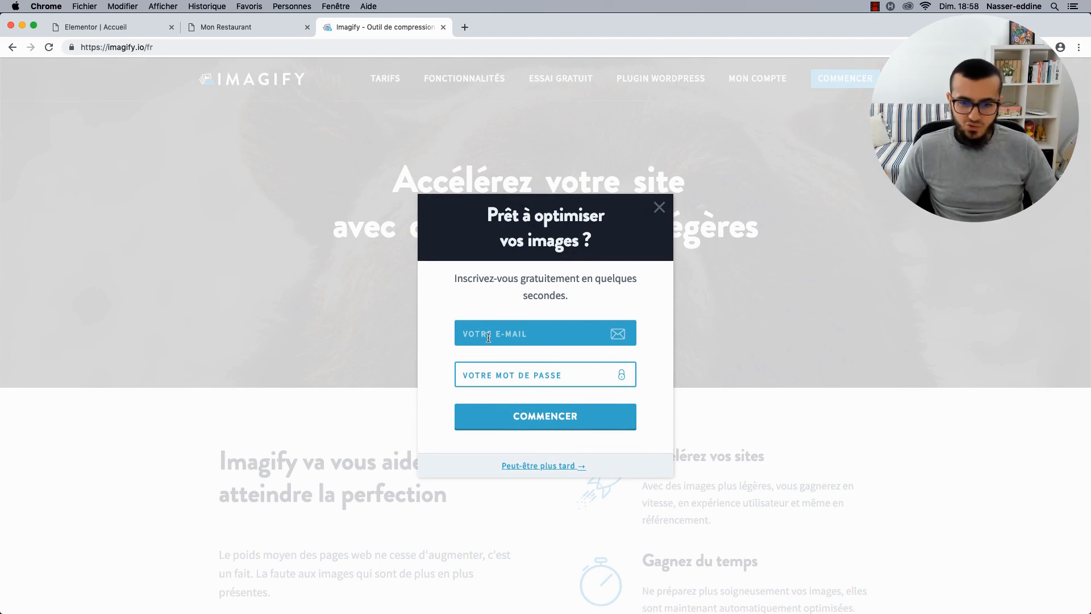
click(657, 209)
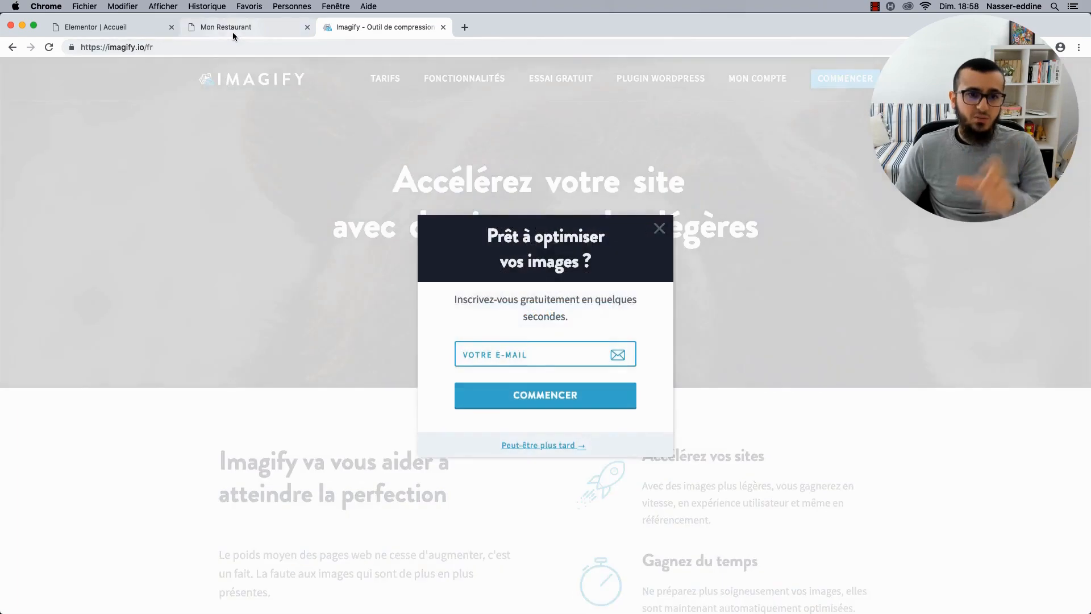
From the dashboard, search Extensions > Ajouter for 'Imagify' and install and activate Imagify Image Optimizer.
click(231, 29)
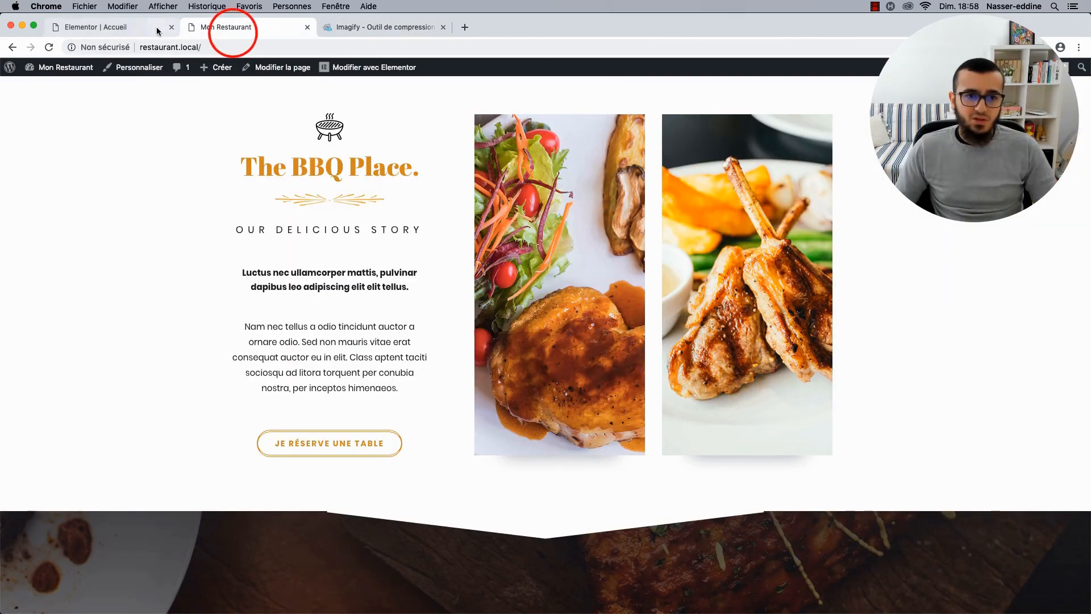
click(134, 26)
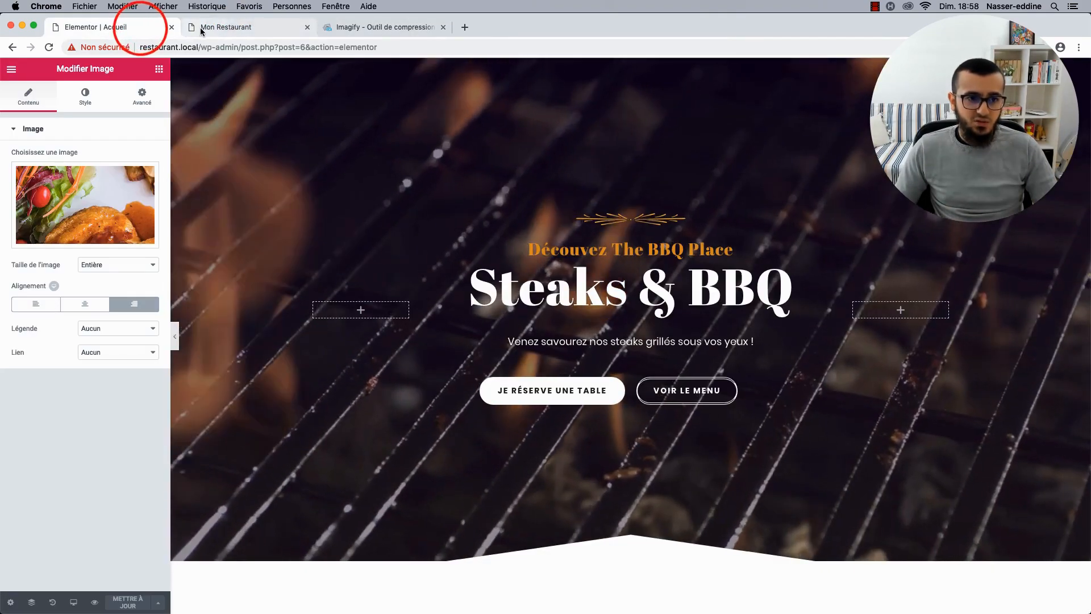
click(201, 30)
click(38, 81)
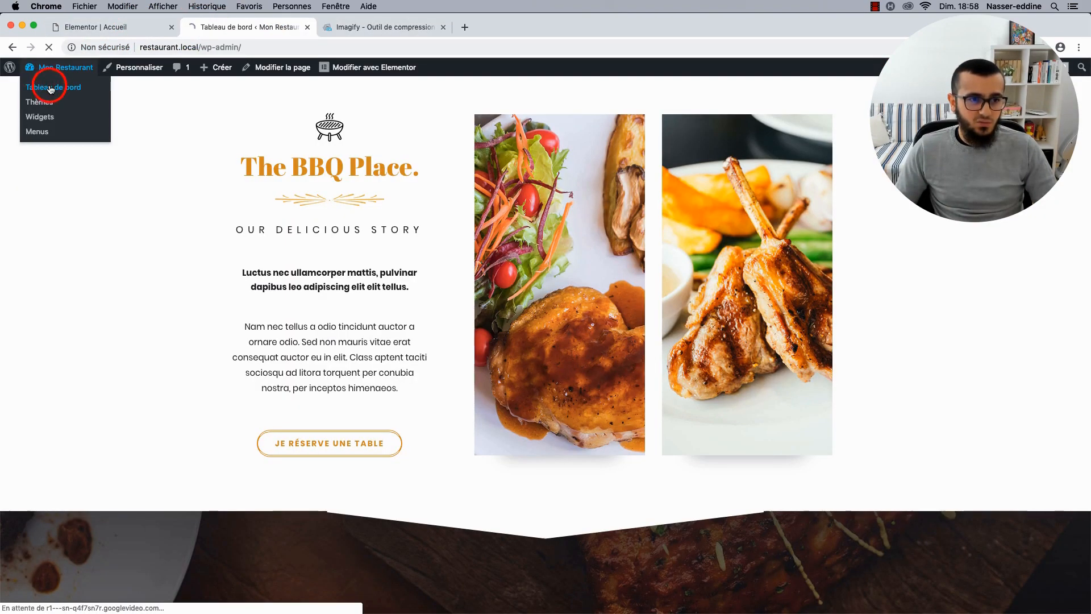
mouse_move(51, 326)
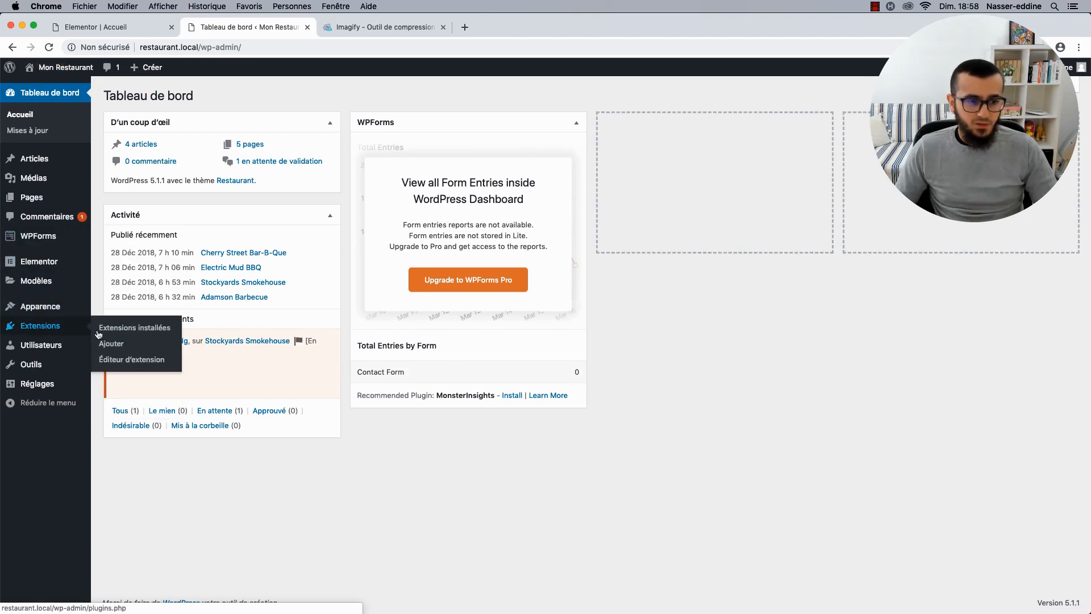
click(127, 346)
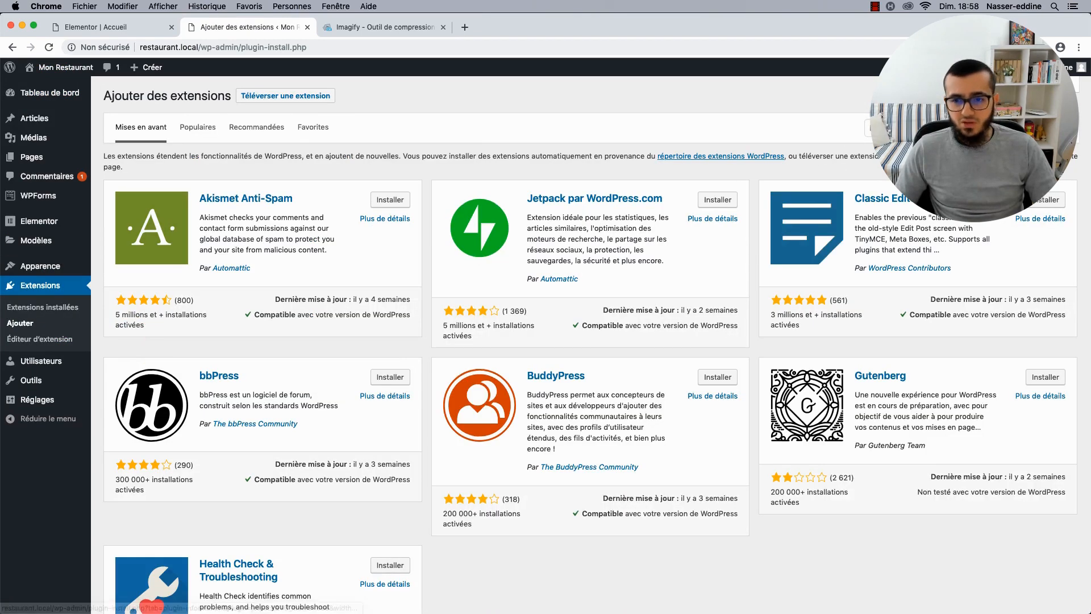
text(Ima)
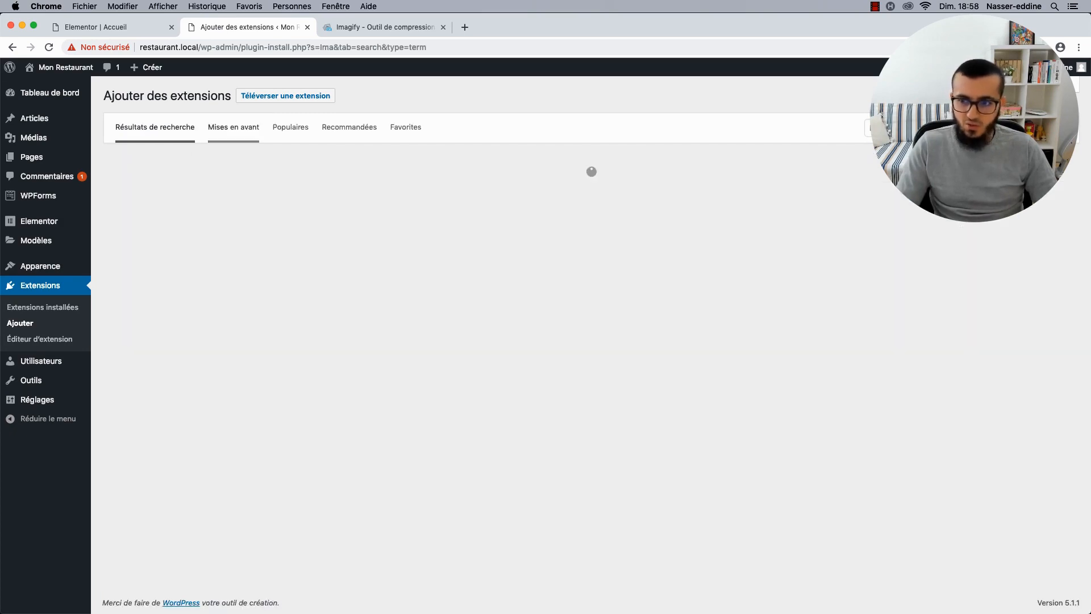
text(gify)
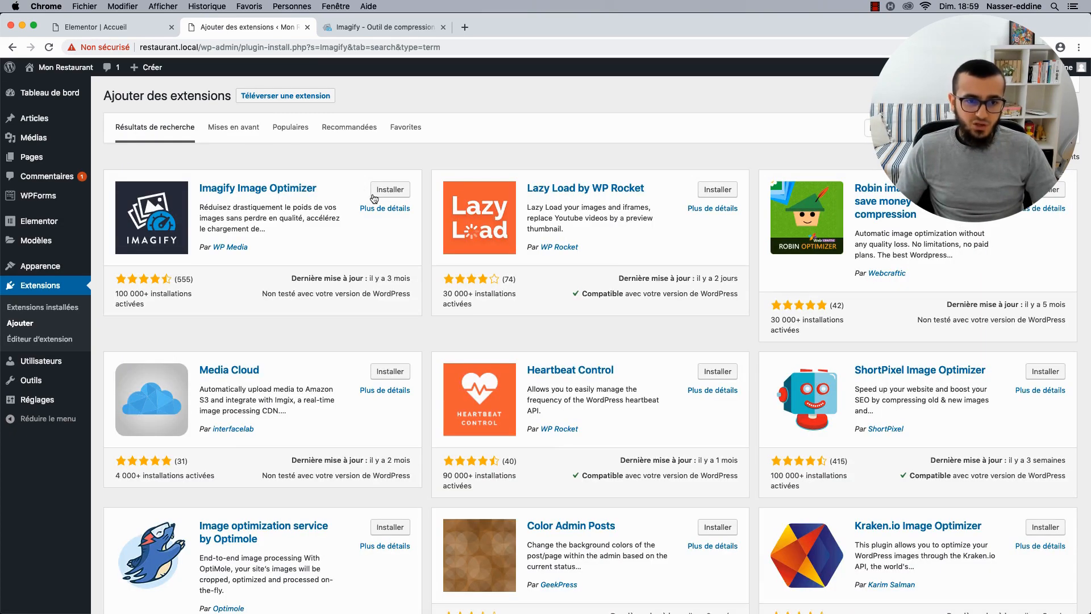
click(382, 189)
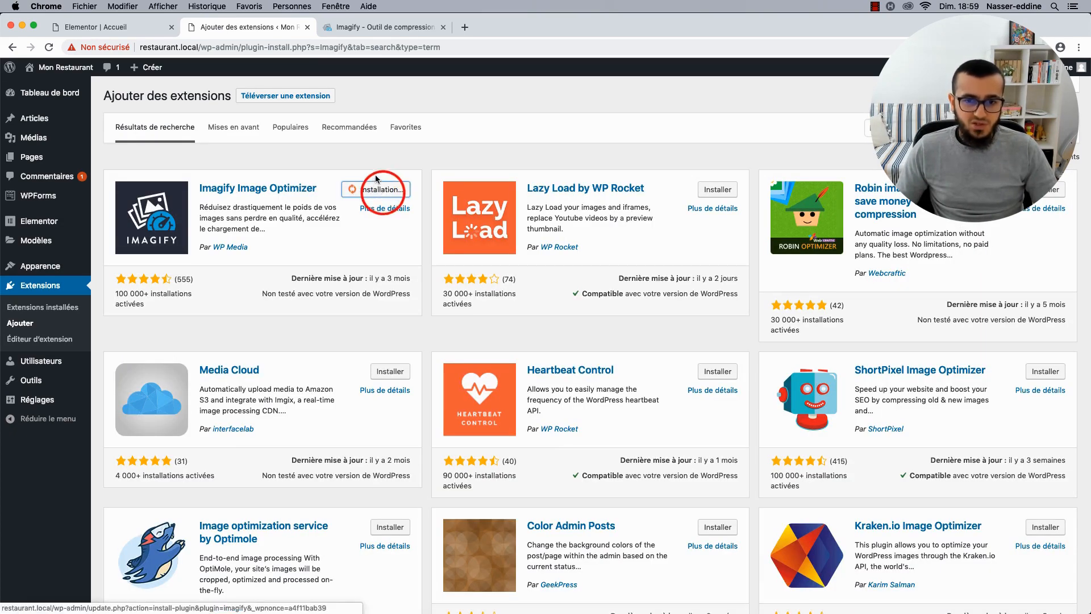
click(390, 194)
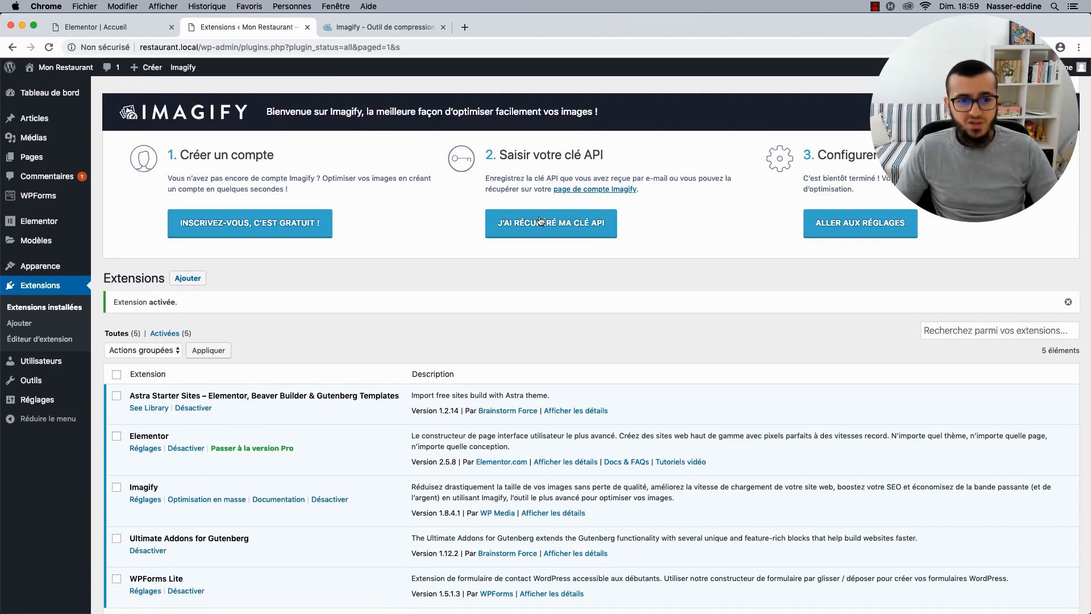
click(554, 227)
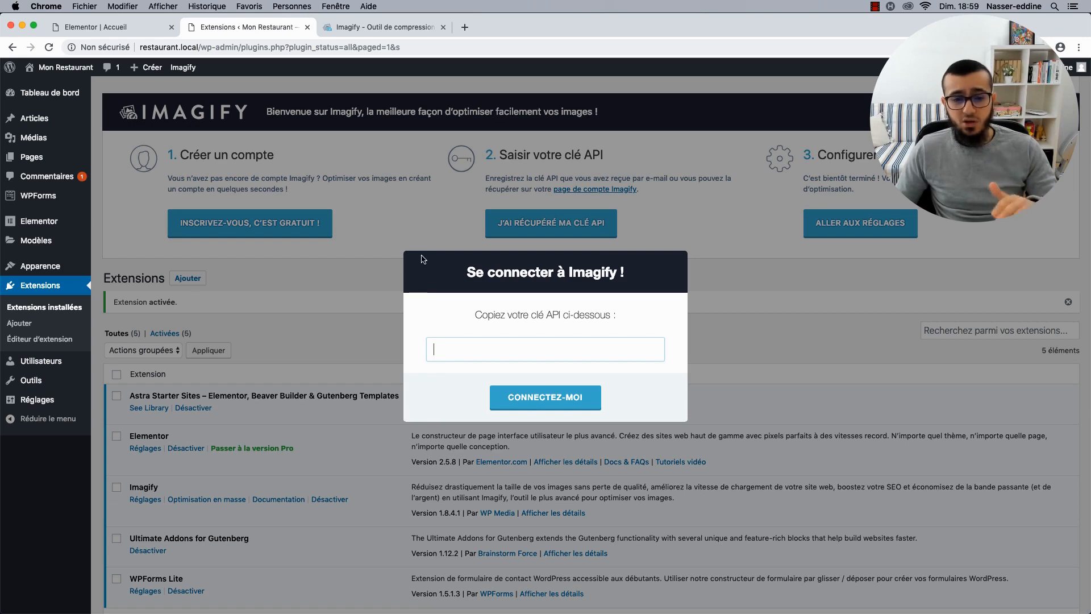
click(760, 264)
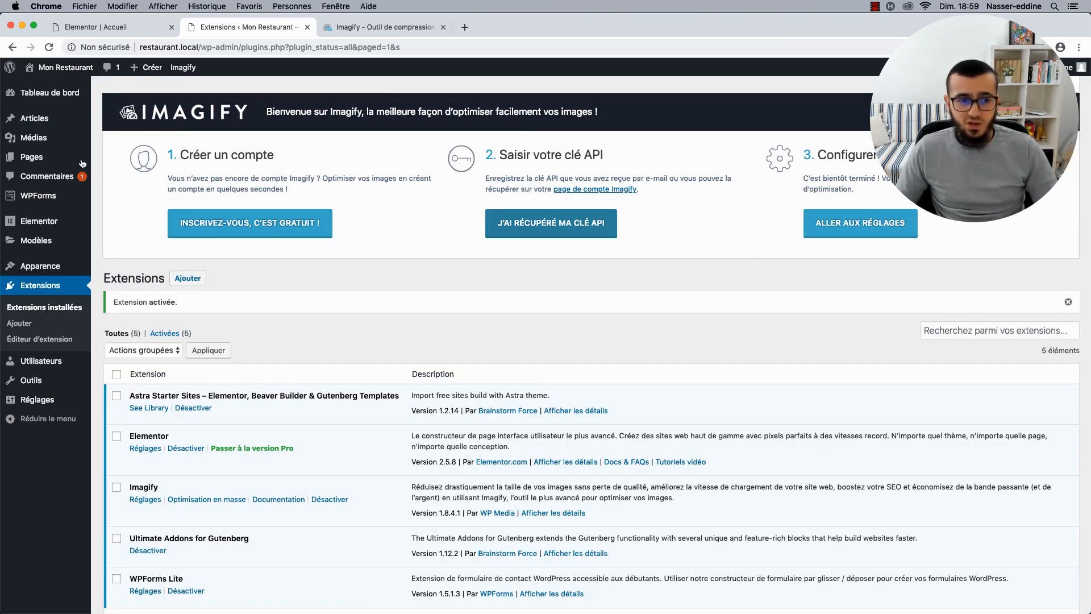
mouse_move(68, 138)
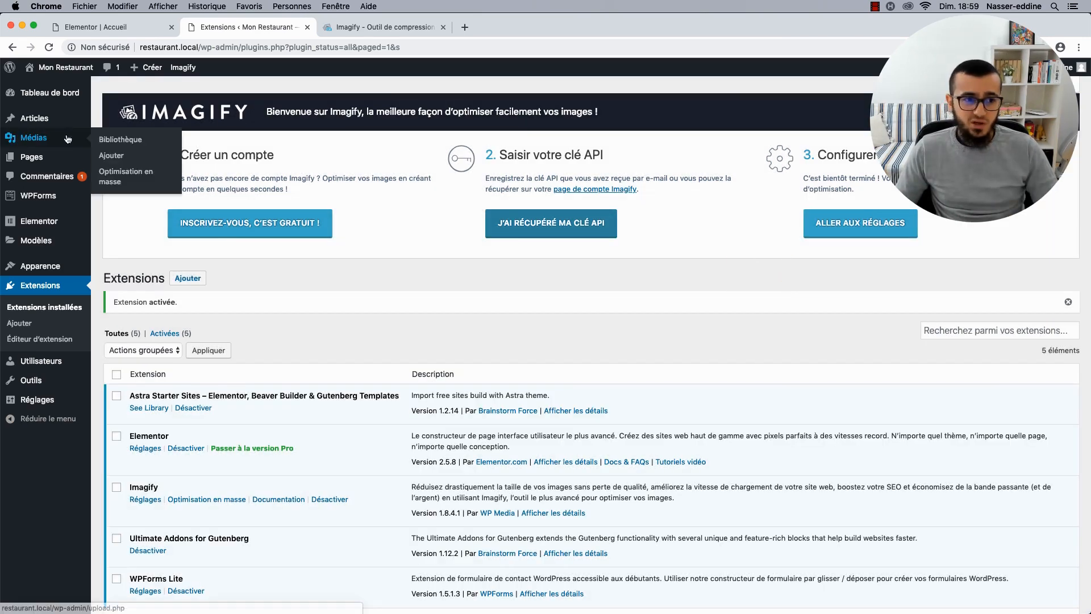
Scroll through the Médias > Optimisation en masse bulk optimization page.
click(127, 181)
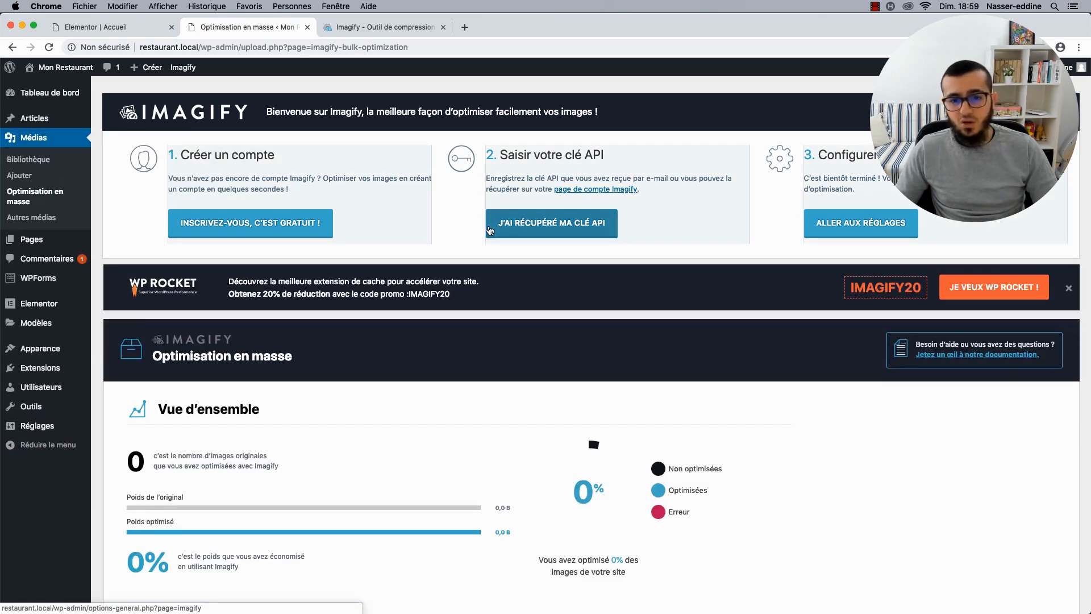
scroll(691, 226, down, 2)
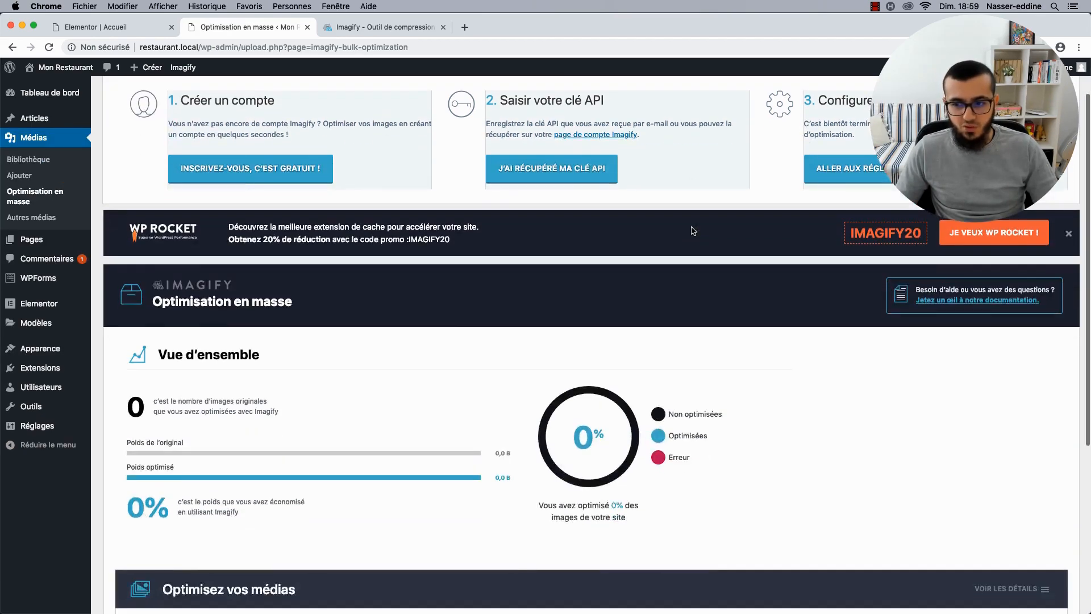
scroll(691, 230, down, 2)
scroll(394, 305, down, 8)
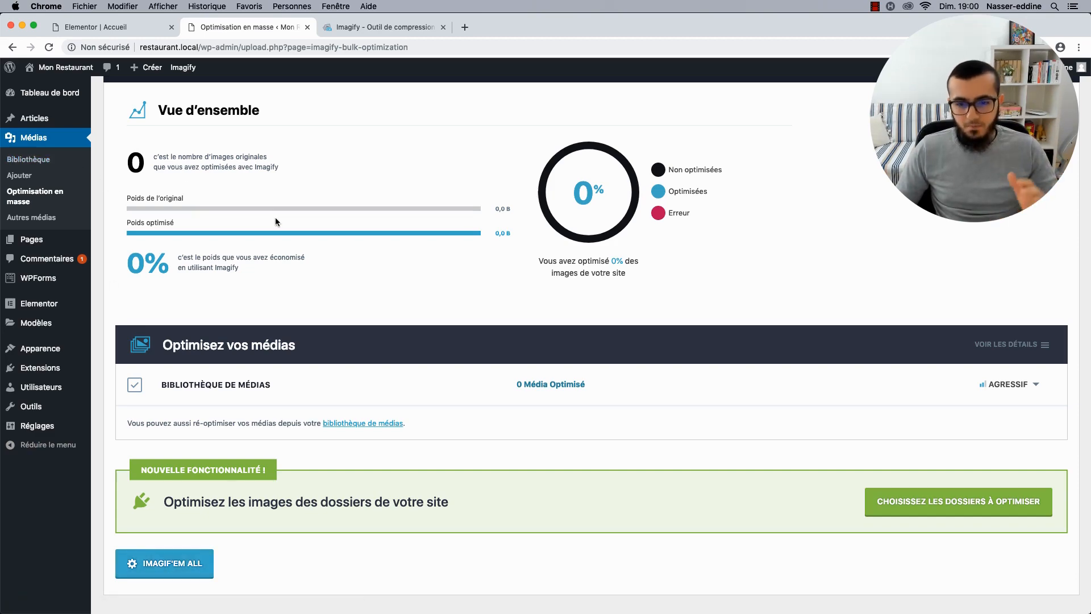
scroll(275, 222, up, 5)
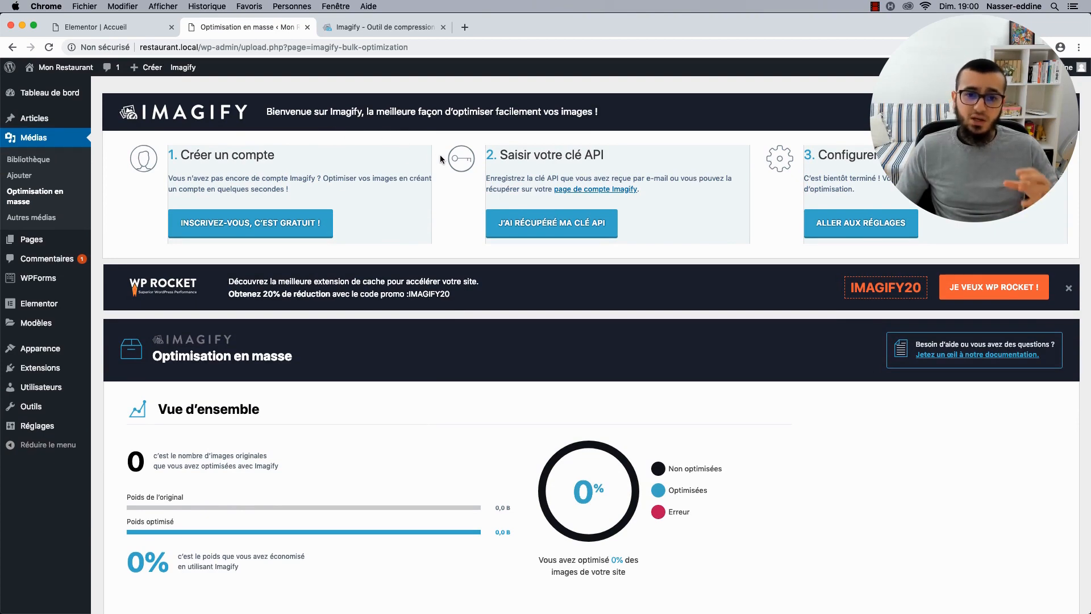
scroll(440, 155, down, 7)
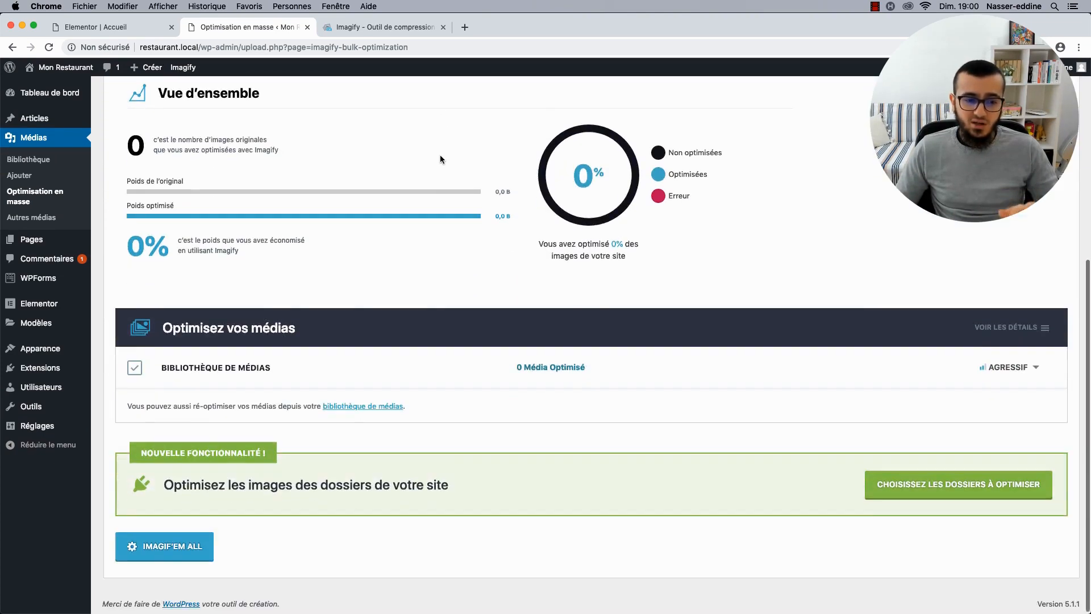
scroll(432, 157, up, 6)
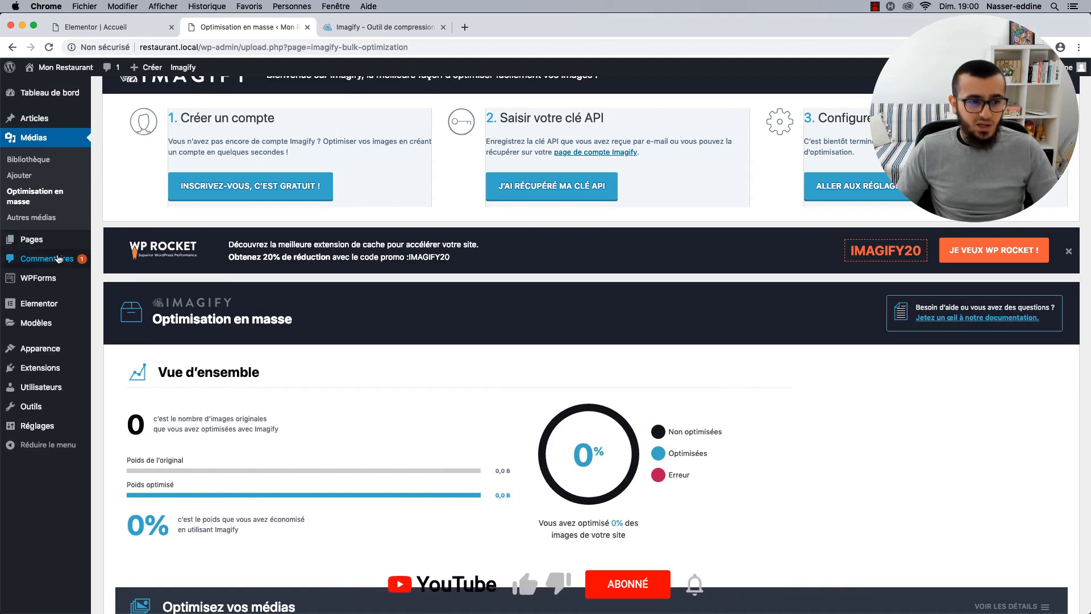
View the Autres médias page, then return to the imagify.io tab and close its signup popup.
click(31, 225)
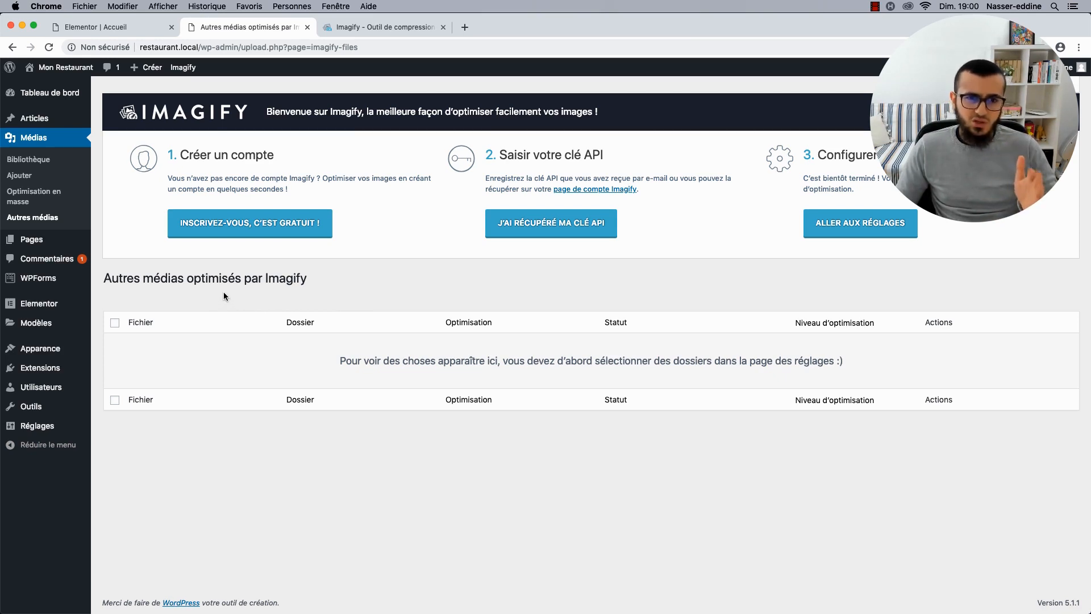
click(384, 28)
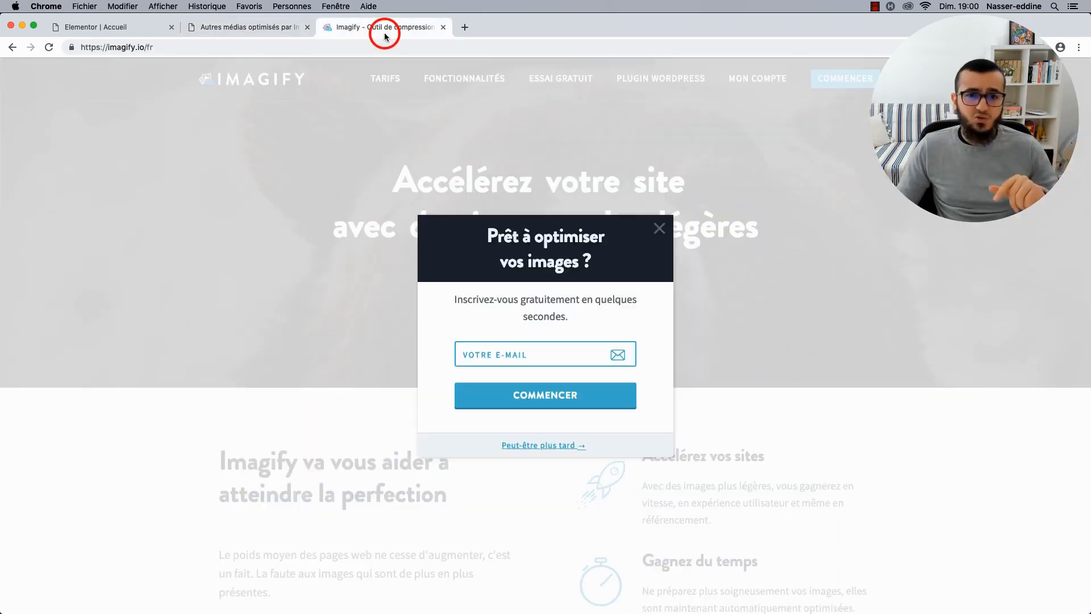
click(659, 228)
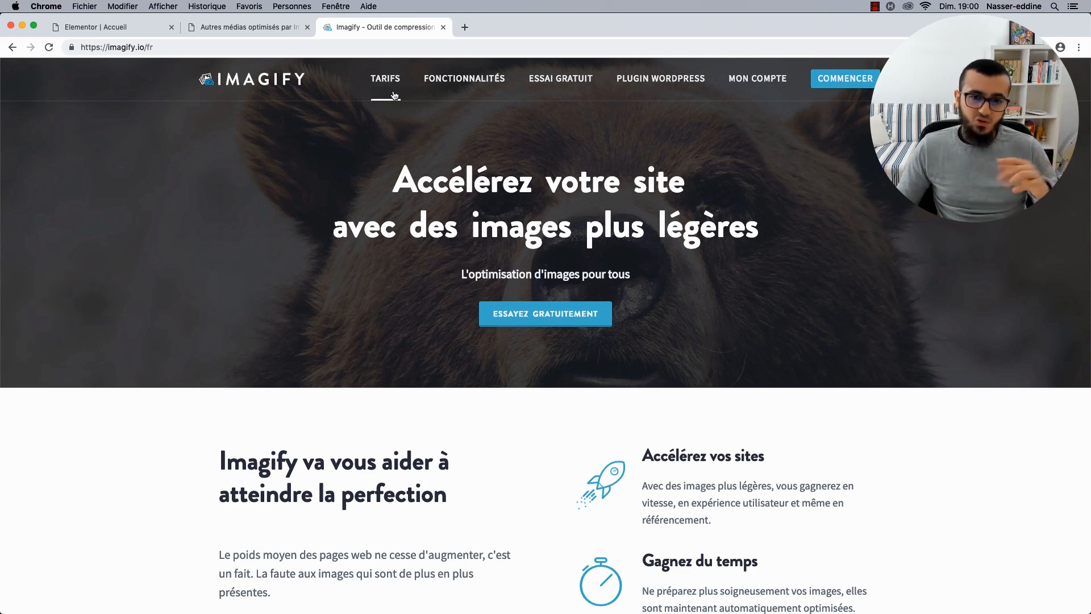
Review Imagify's one-time plans, noting the 500Mo and 1Go packs, then return to WordPress.
click(397, 90)
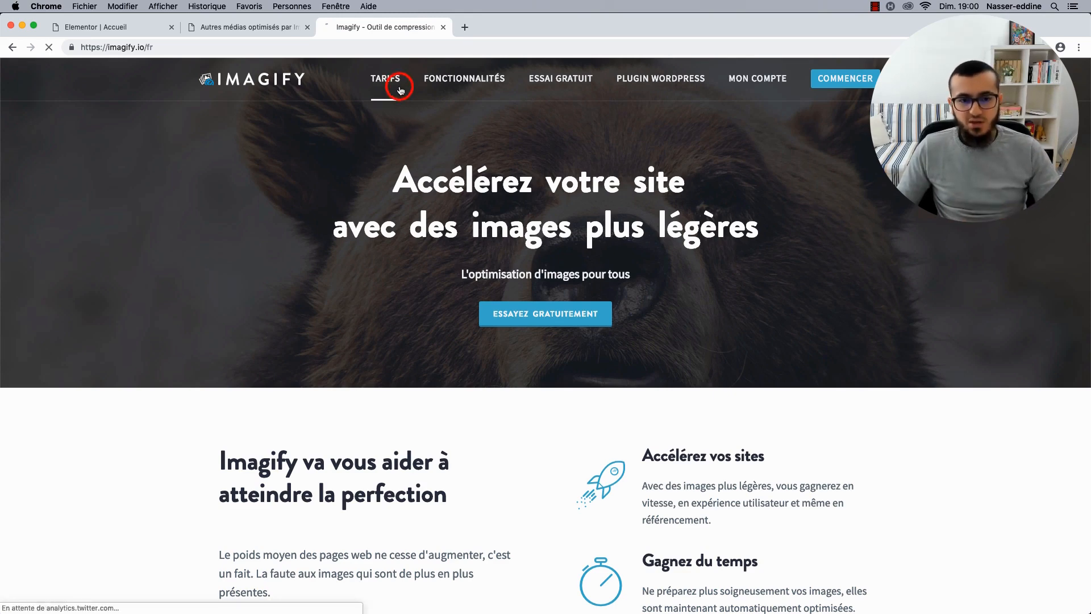
scroll(333, 166, down, 5)
scroll(568, 227, up, 1)
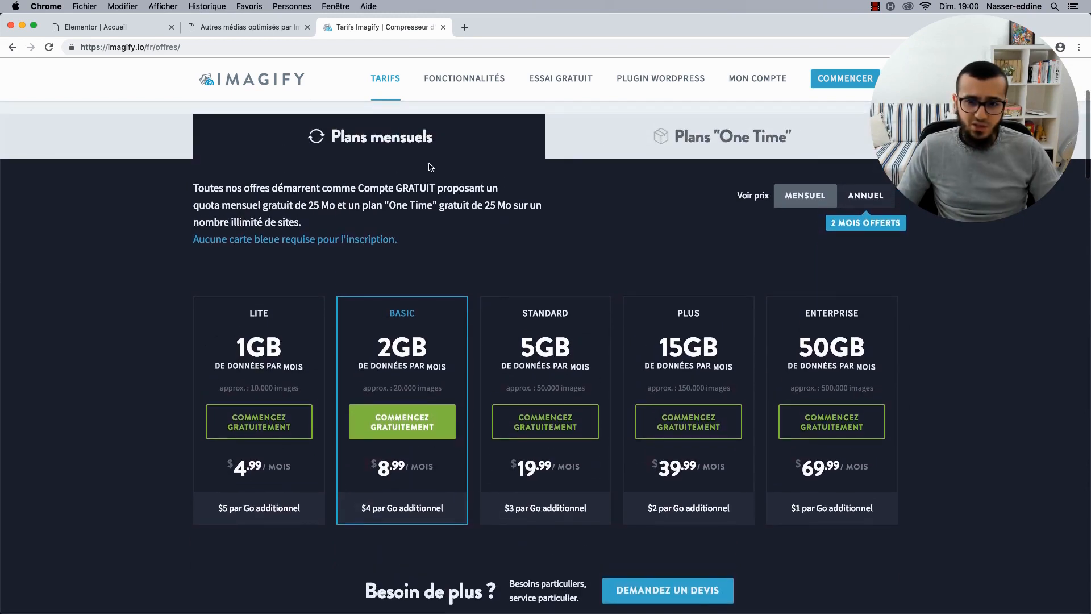
click(657, 137)
scroll(330, 294, down, 2)
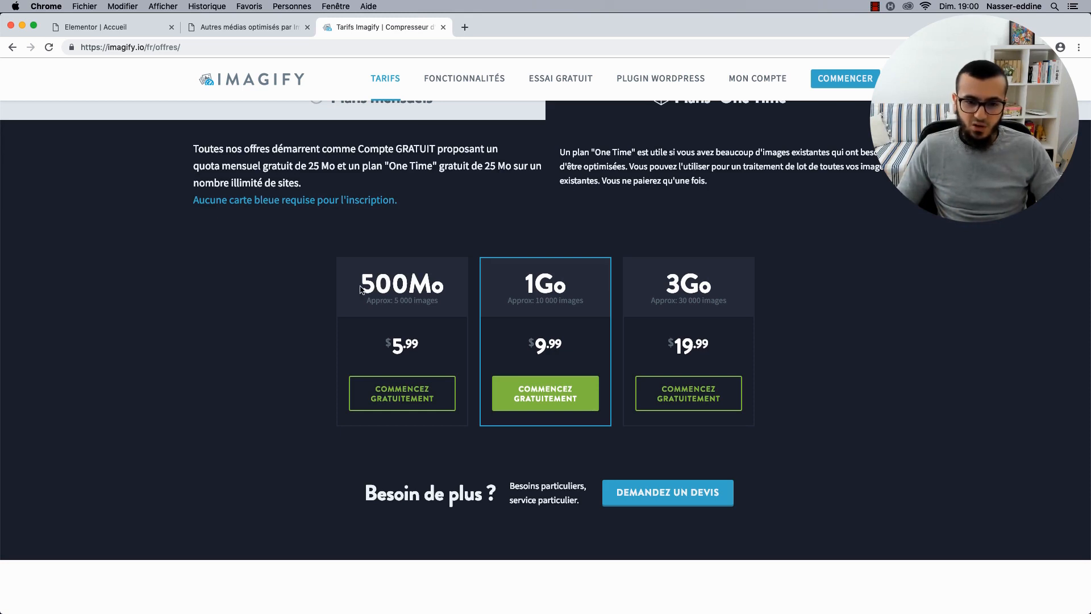
drag(361, 285, 375, 285)
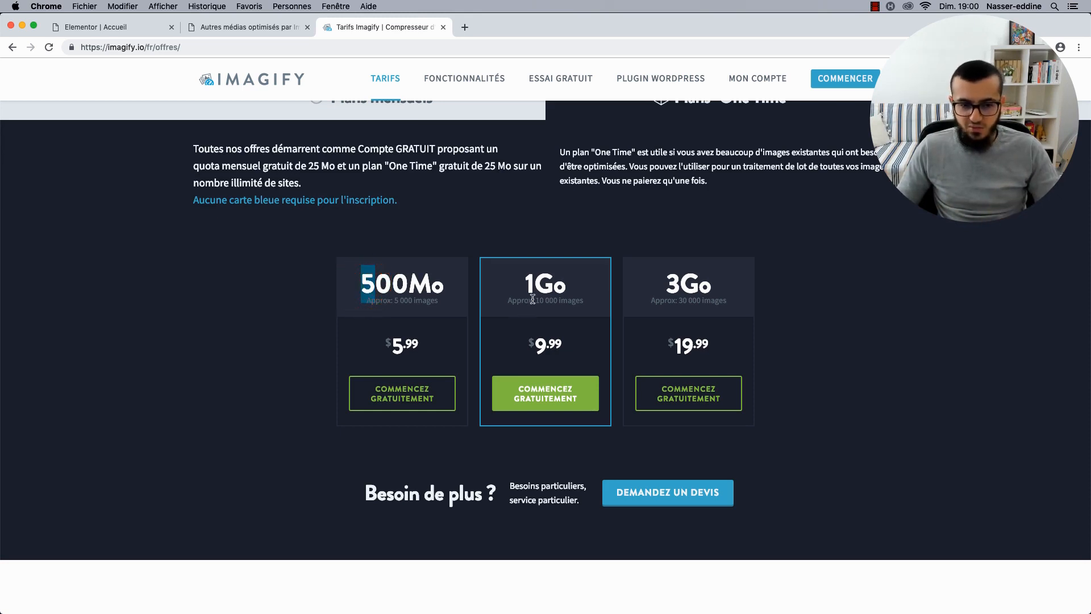
drag(520, 282, 567, 284)
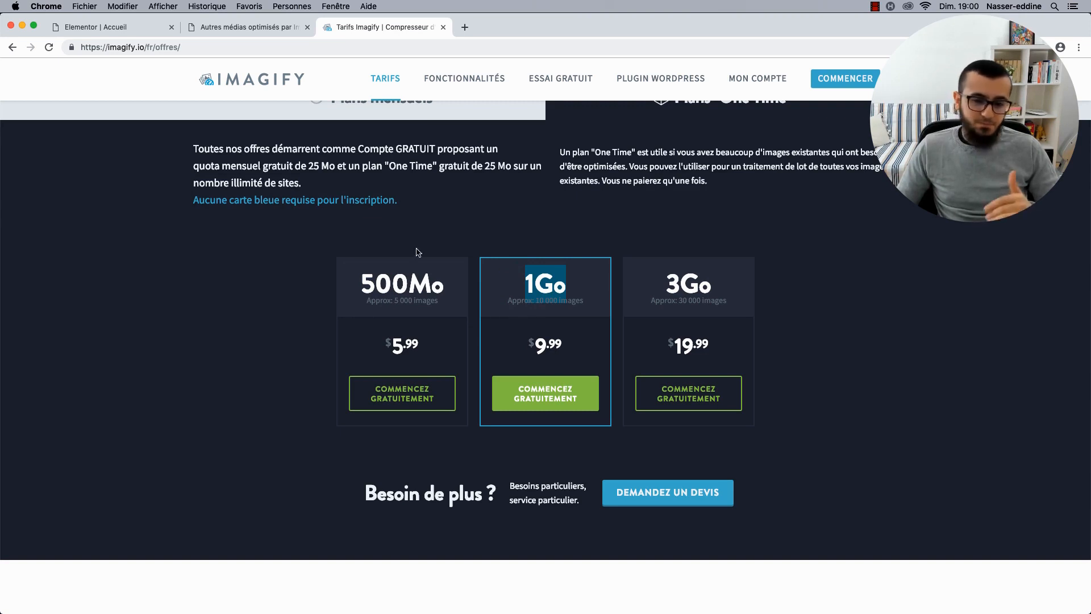
click(243, 28)
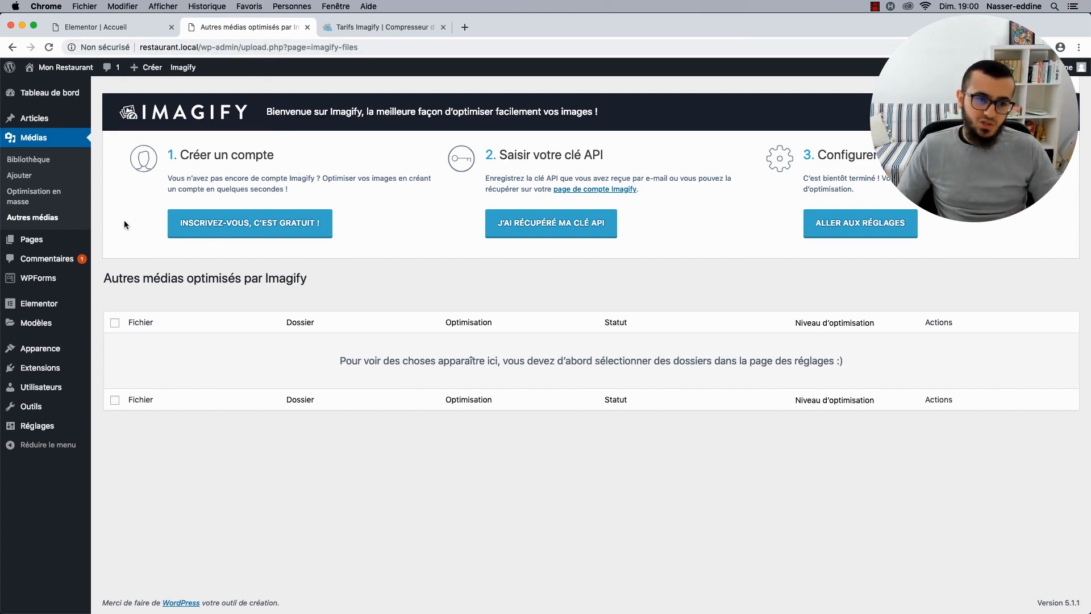
Check the Imagify settings page that asks for an API key, then return to Imagify's pricing tab.
mouse_move(56, 426)
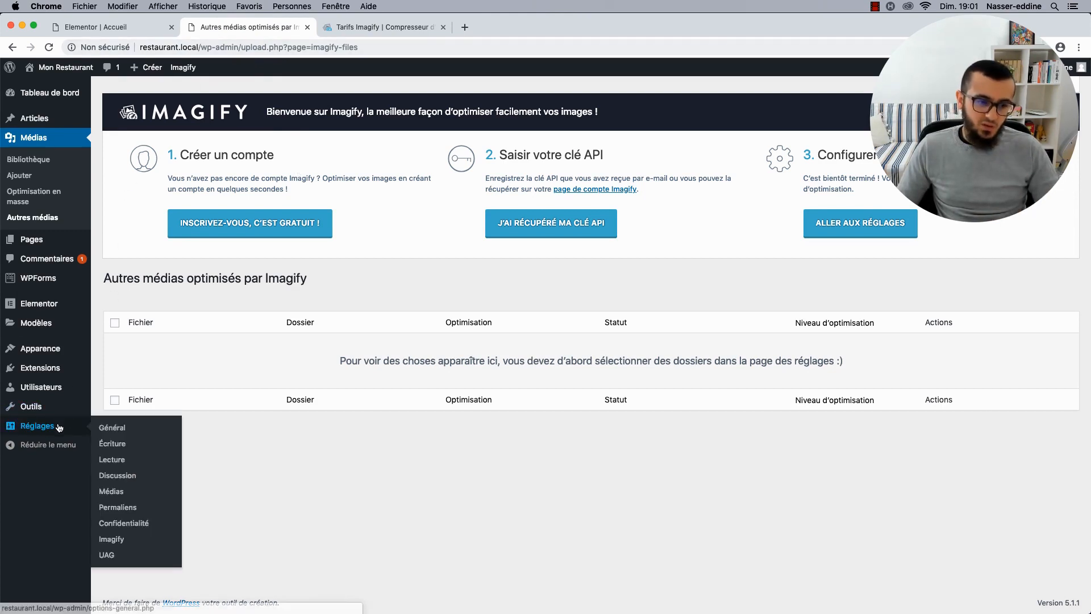
click(112, 540)
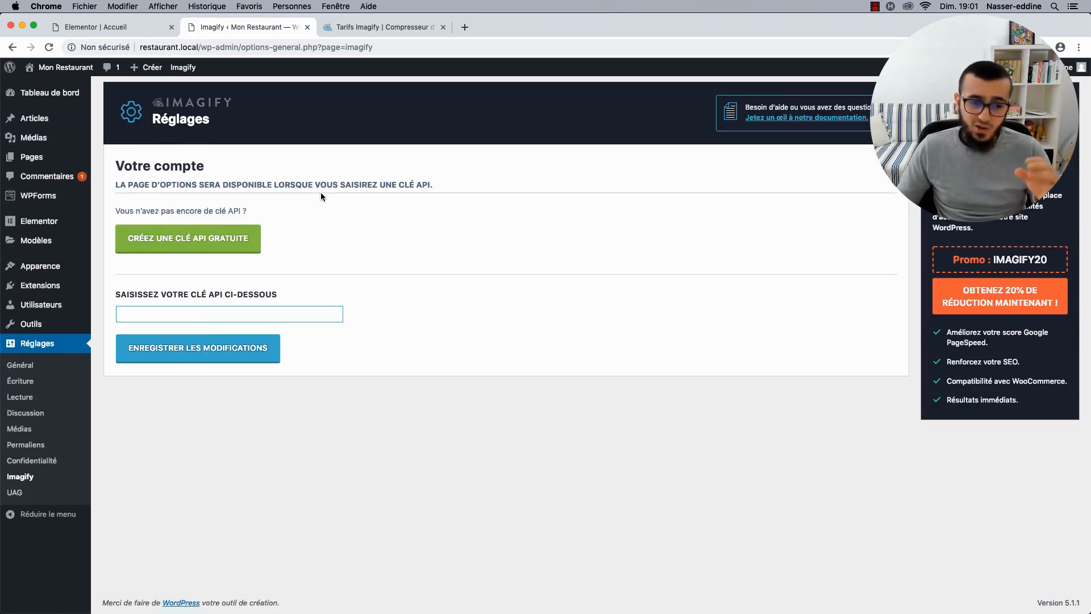
click(390, 29)
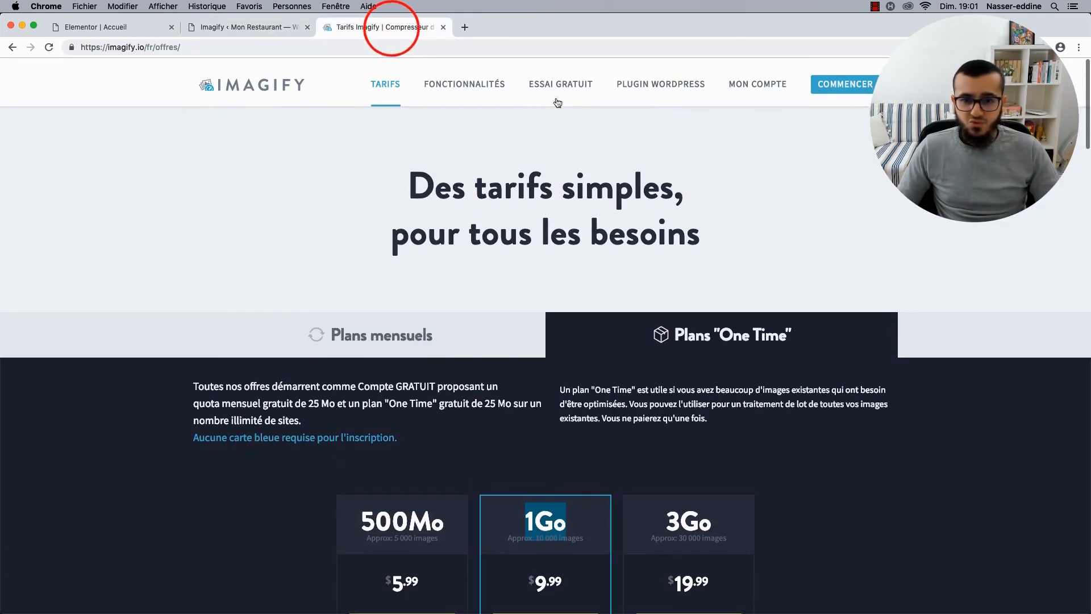
Try Imagify's free optimizer, cycling Normal, Agressif, Ultra and back to Agressif, then return to WordPress.
click(561, 78)
scroll(250, 284, down, 5)
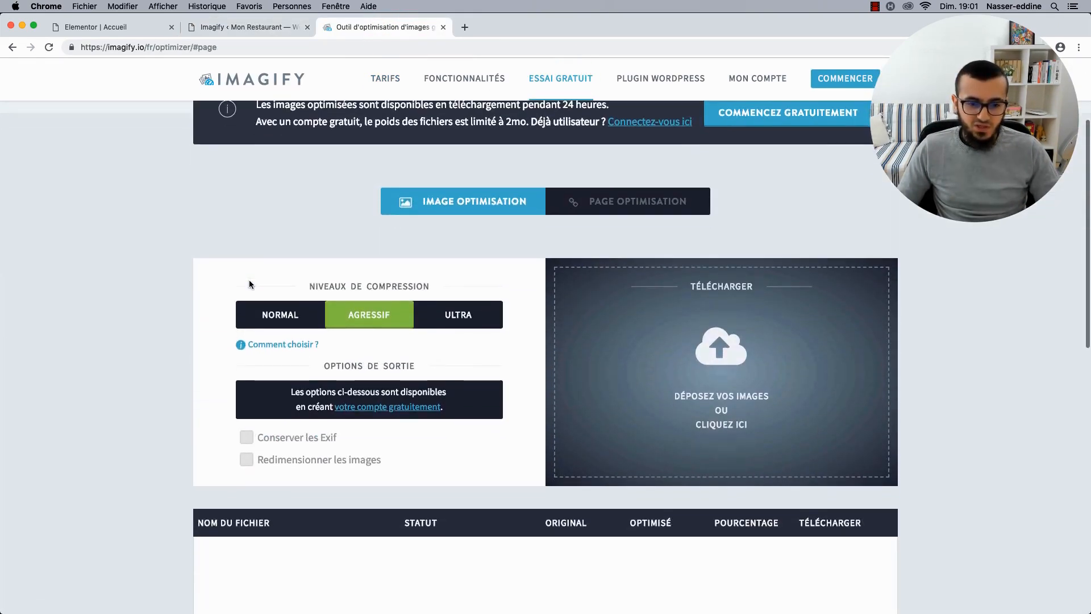
scroll(503, 369, down, 1)
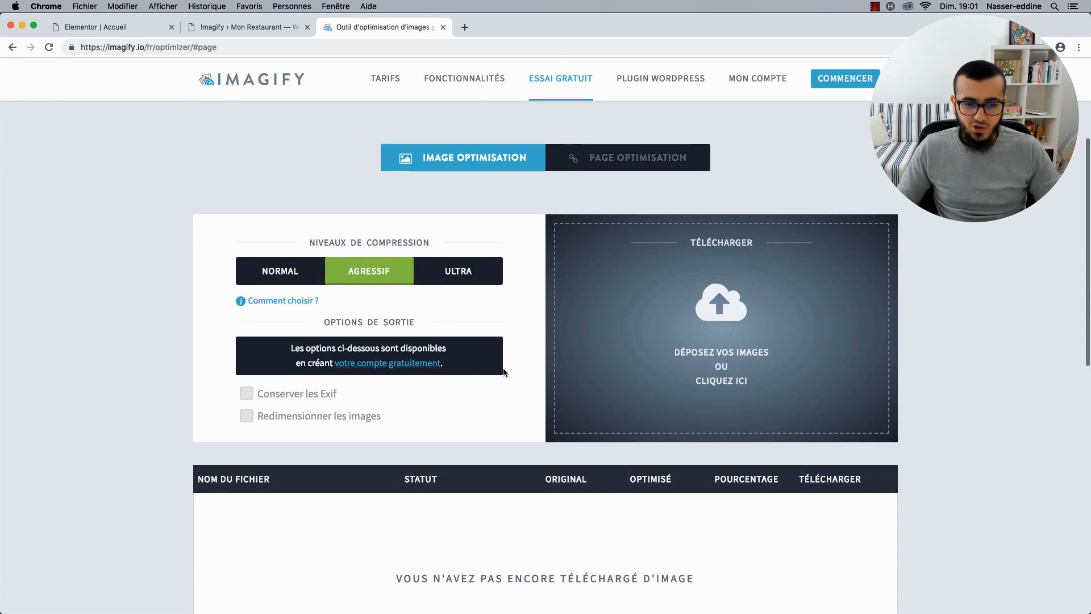
click(280, 272)
click(350, 280)
click(441, 273)
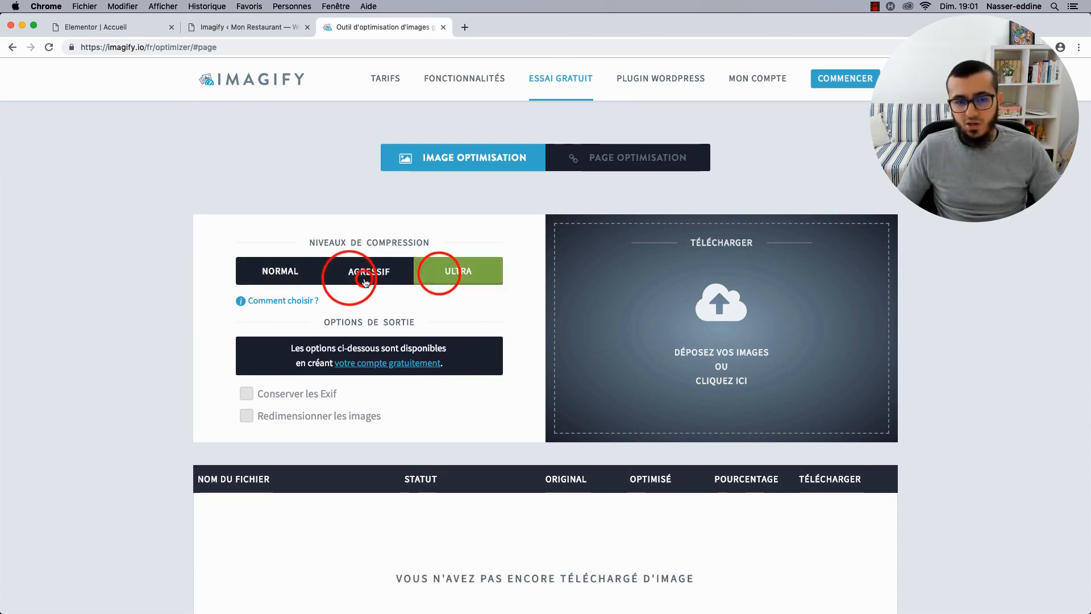
click(362, 280)
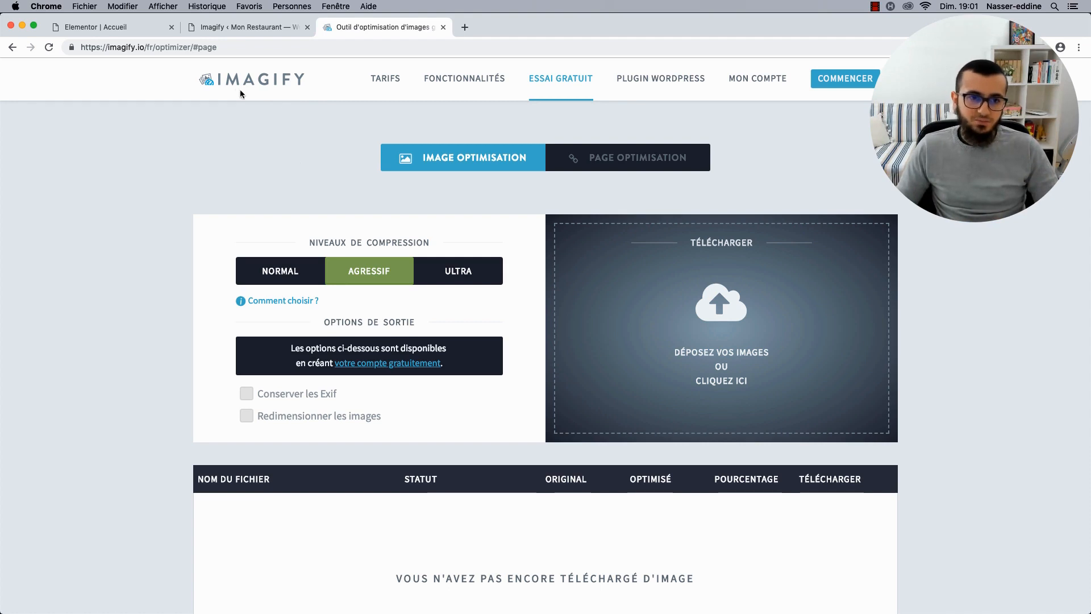
click(217, 31)
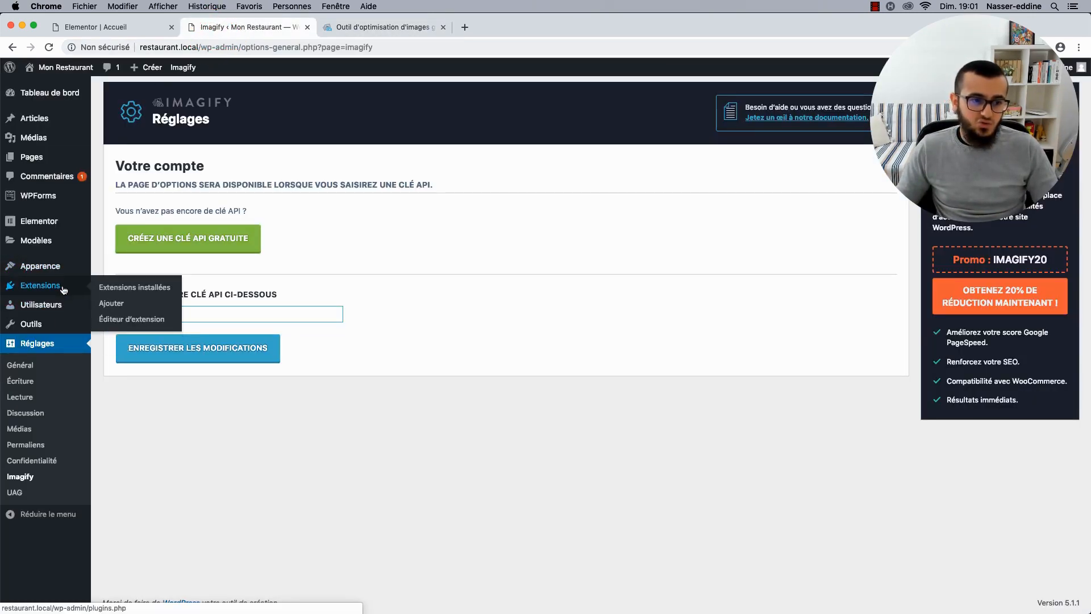
Find Breeze under Extensions > Ajouter, install it and activate it.
click(109, 302)
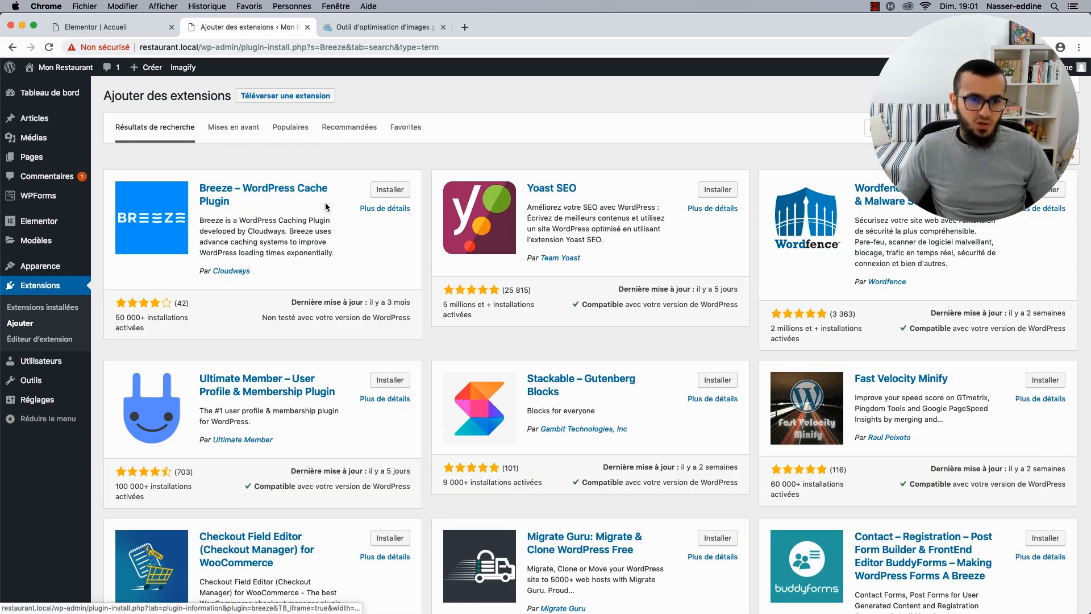
click(401, 189)
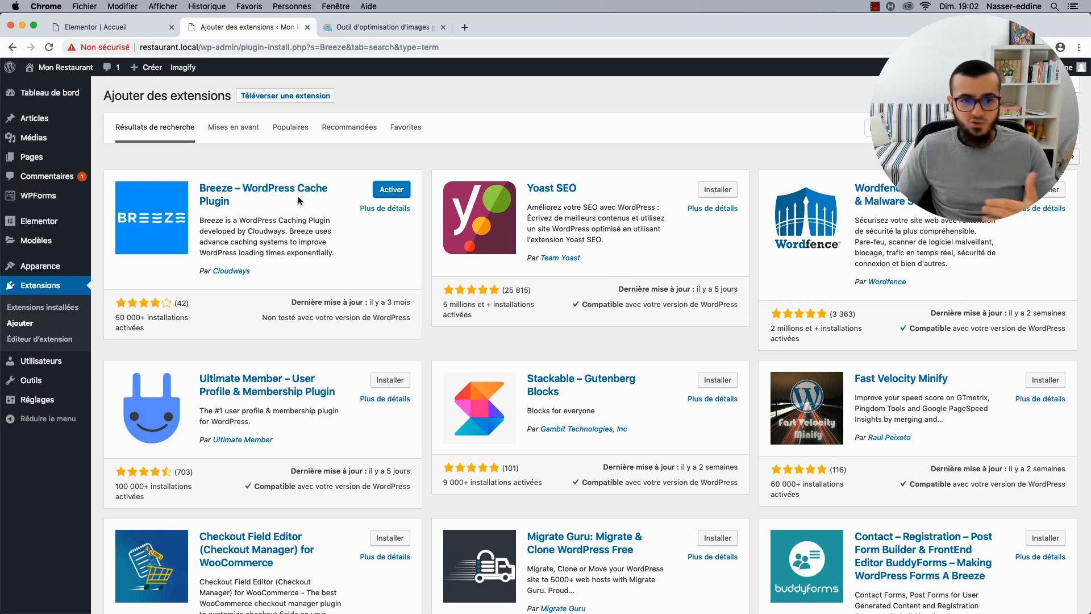
click(400, 191)
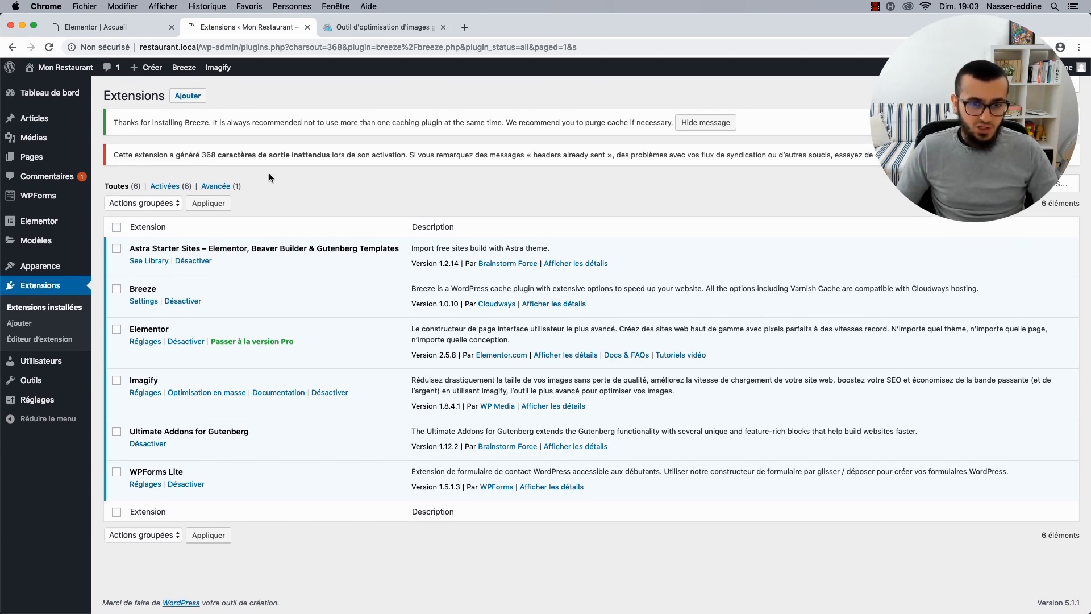
Open Breeze's settings from Réglages to view its basic cache options.
mouse_move(33, 402)
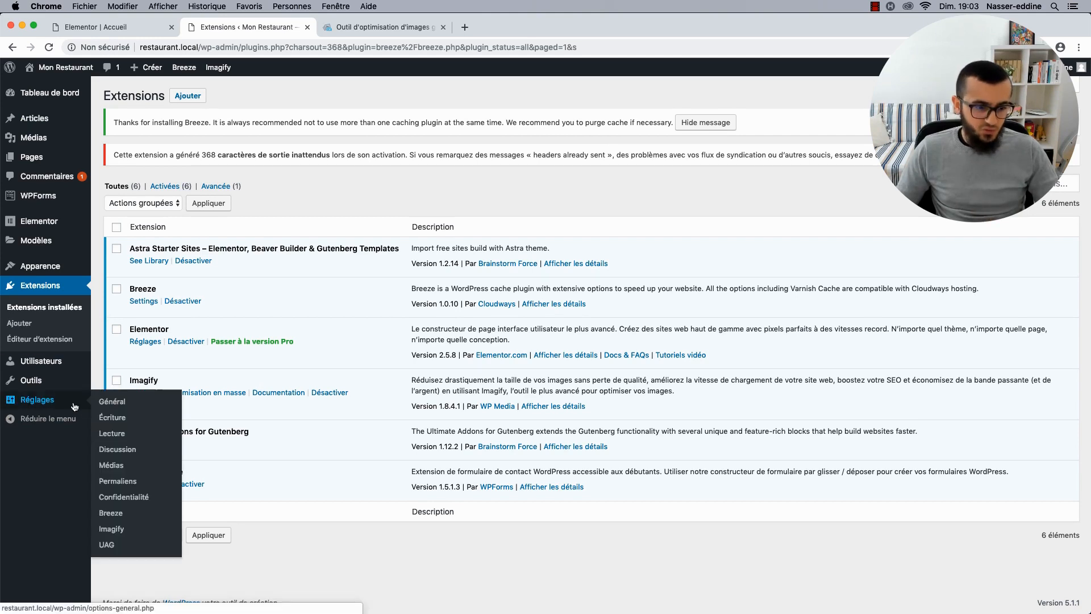
click(105, 511)
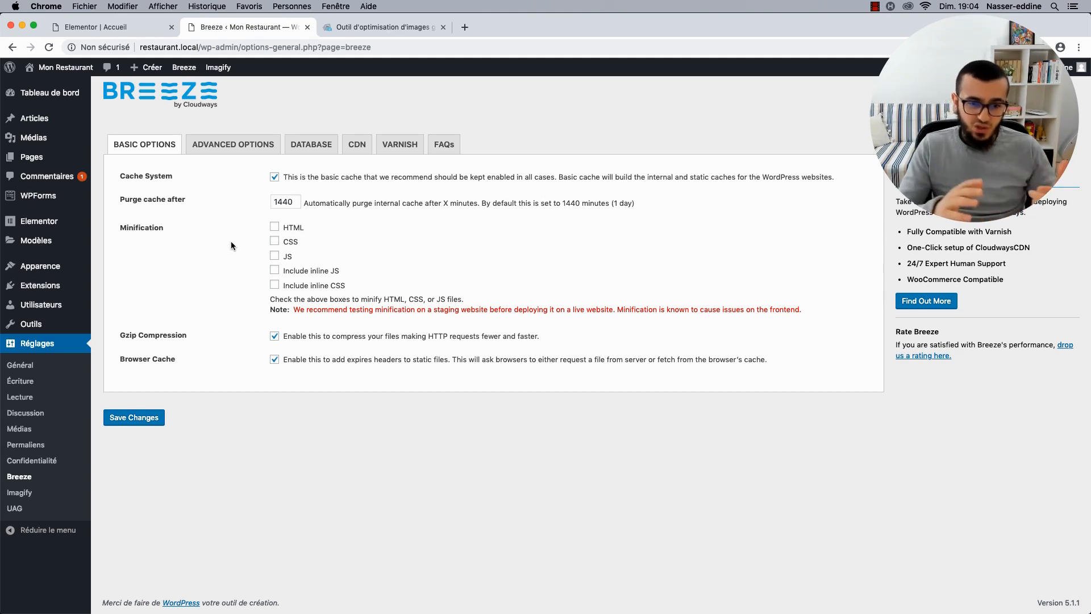
Browse the Populaires and Recommandées plugin listings under Extensions > Ajouter, then open a new browser tab.
mouse_move(41, 291)
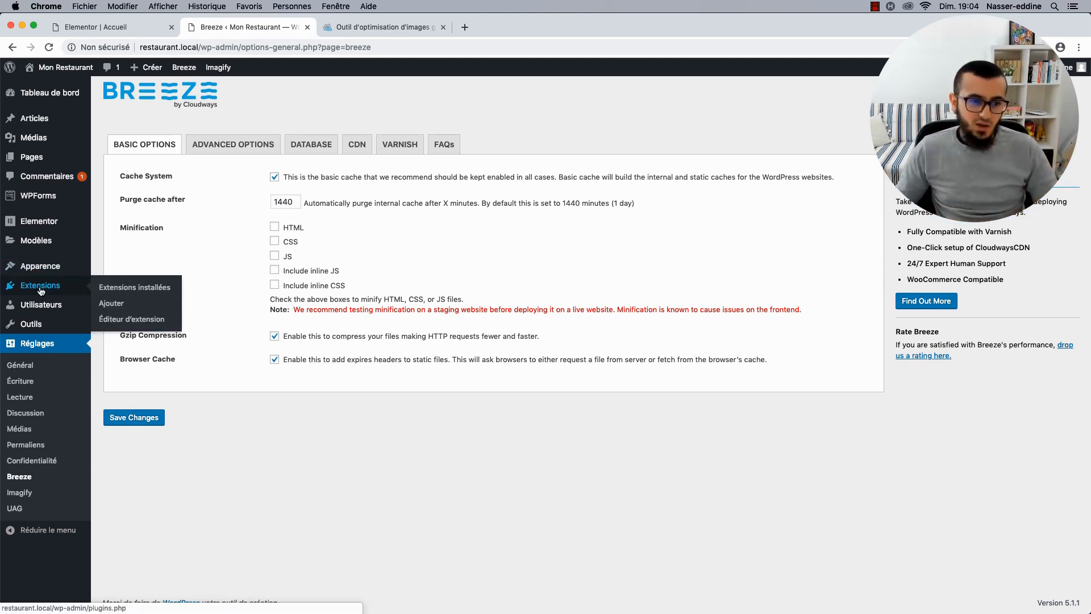
click(111, 287)
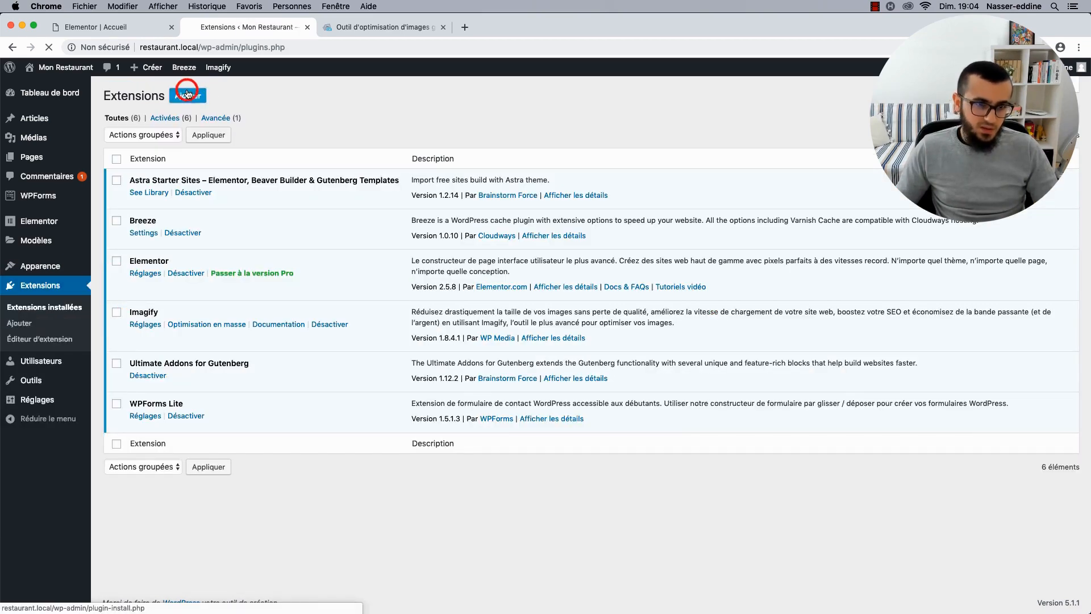
click(187, 95)
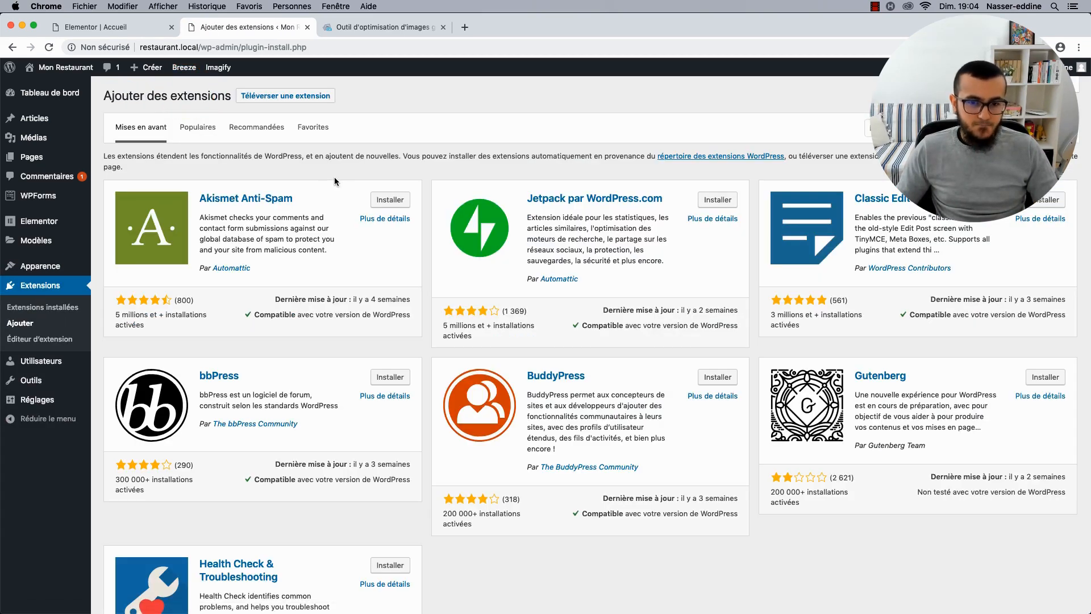
click(197, 130)
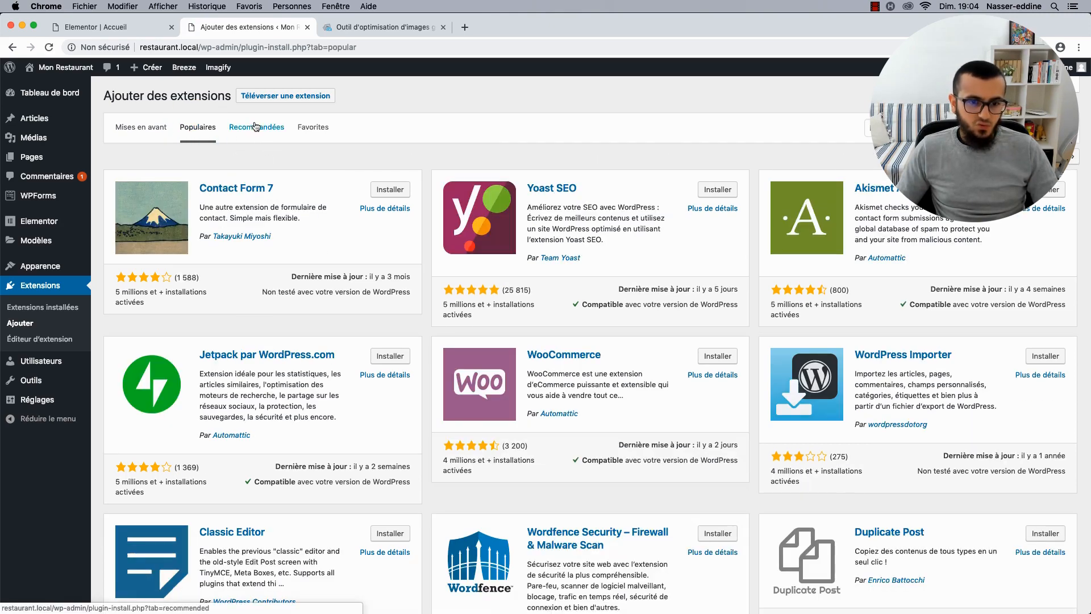
click(256, 128)
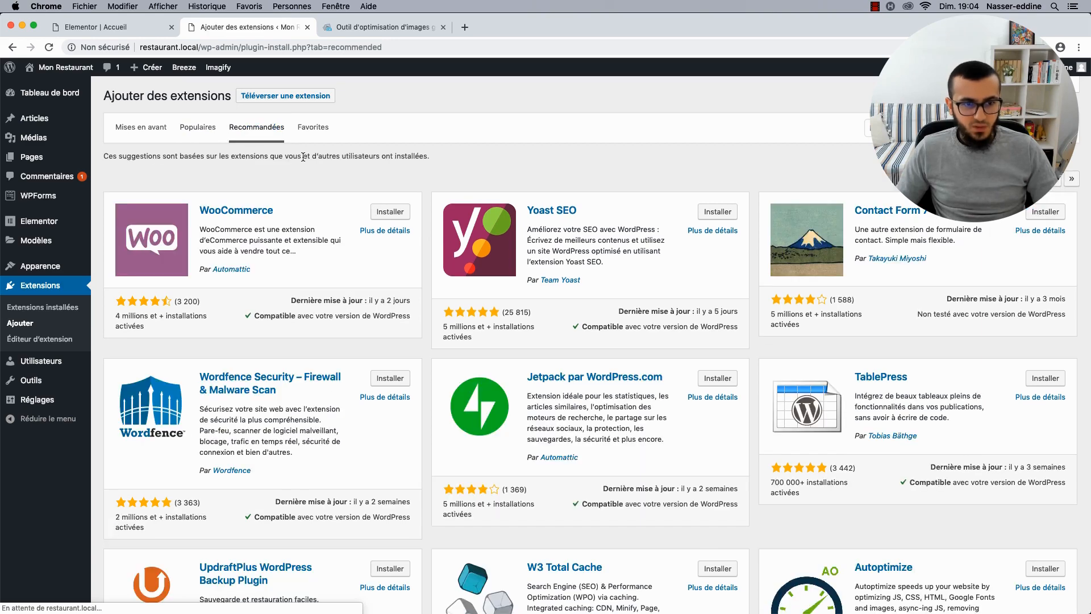
scroll(431, 247, down, 5)
scroll(429, 244, up, 2)
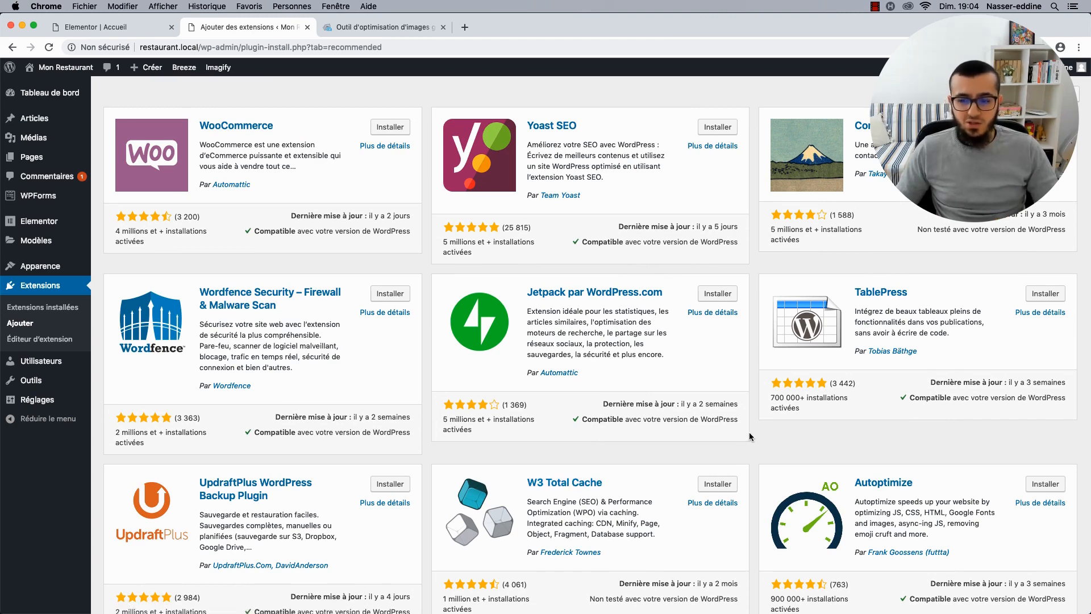
scroll(752, 435, down, 1)
scroll(751, 432, down, 1)
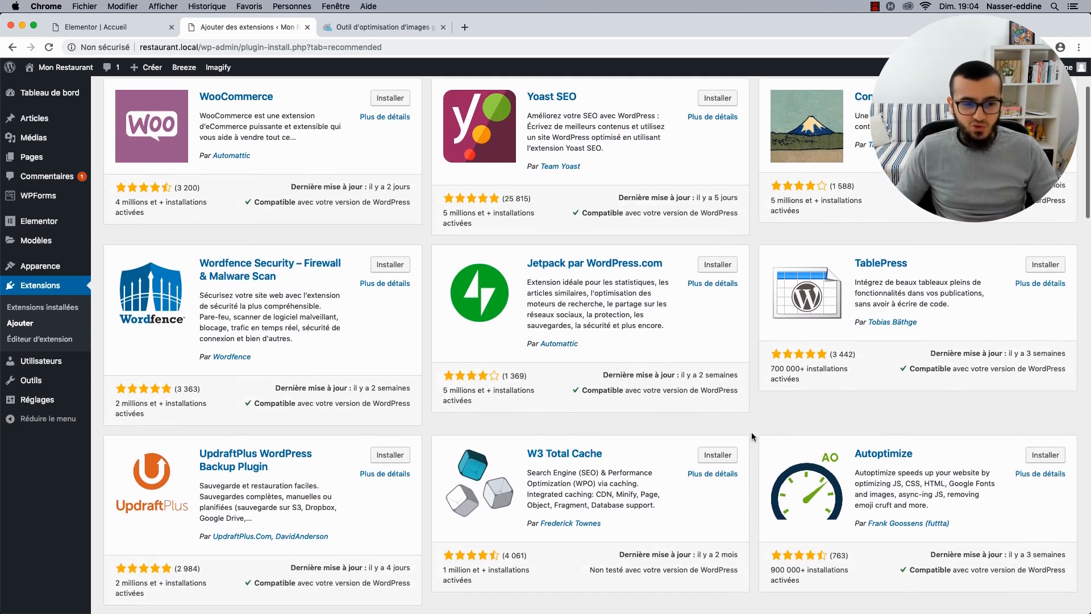
click(464, 30)
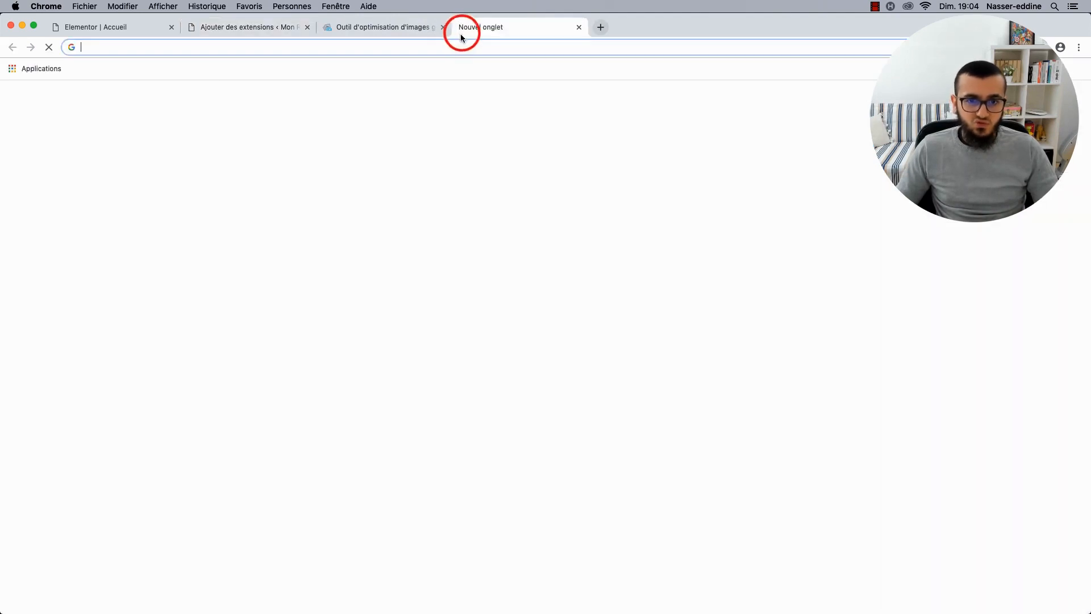
Search 'wprocket', open WP Rocket's official French site, then switch back to the Imagify tab.
text(wprocket)
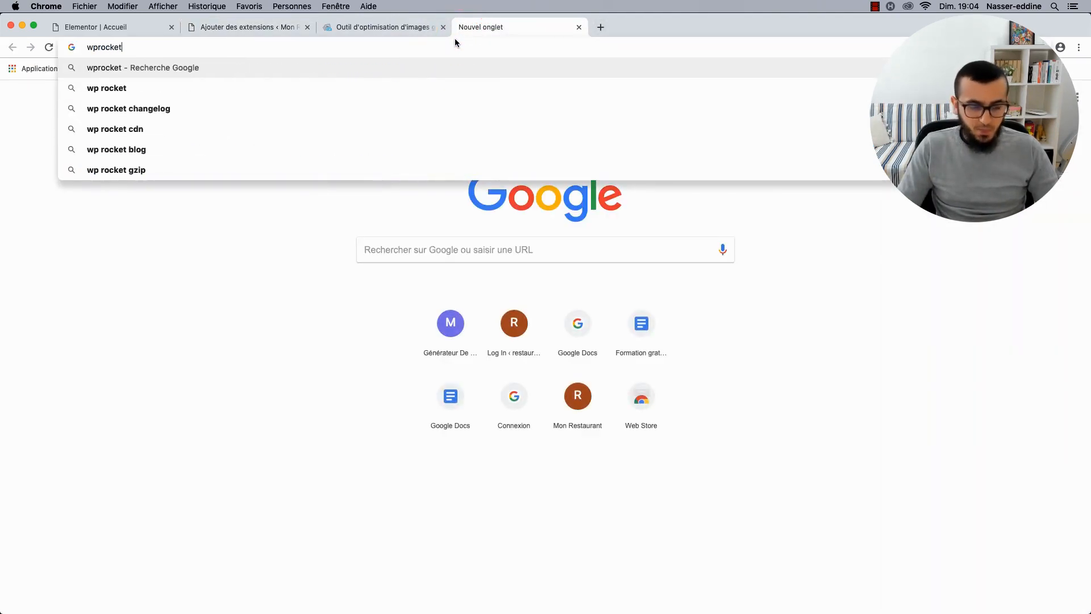
key(Return)
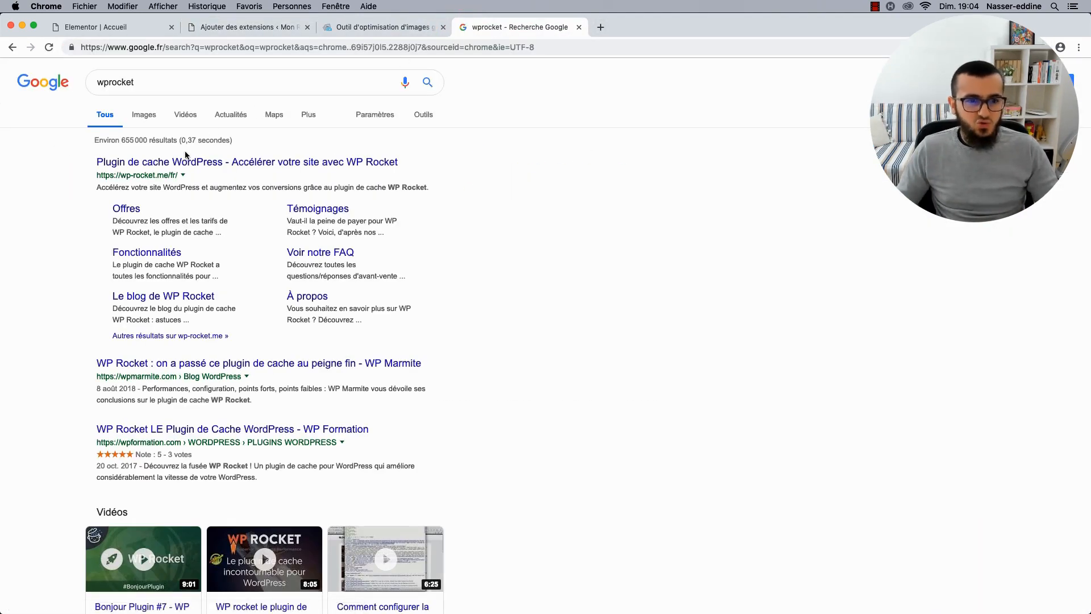
click(145, 167)
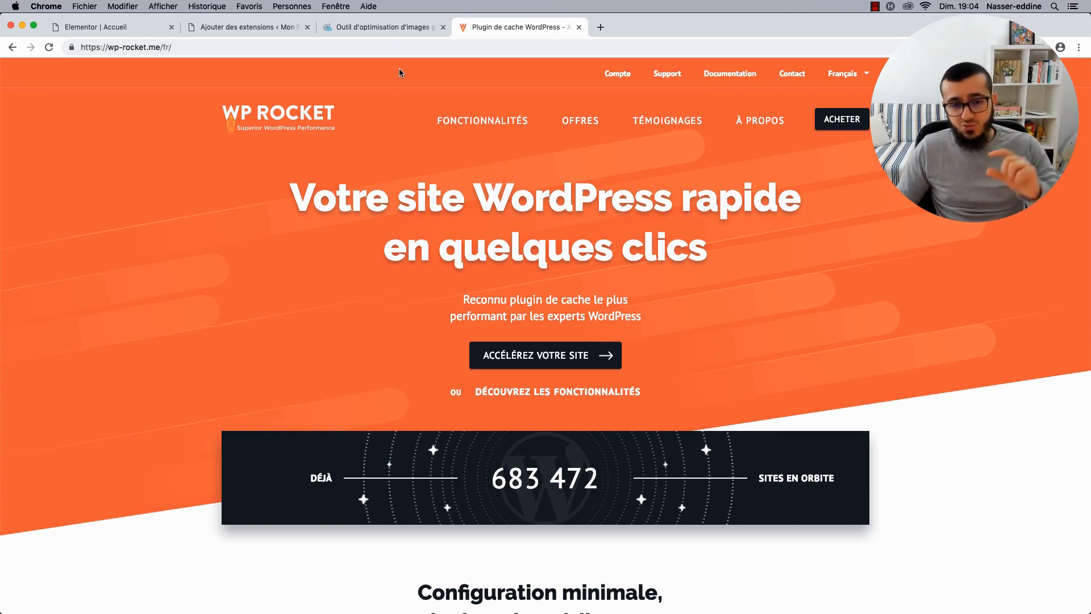
click(394, 33)
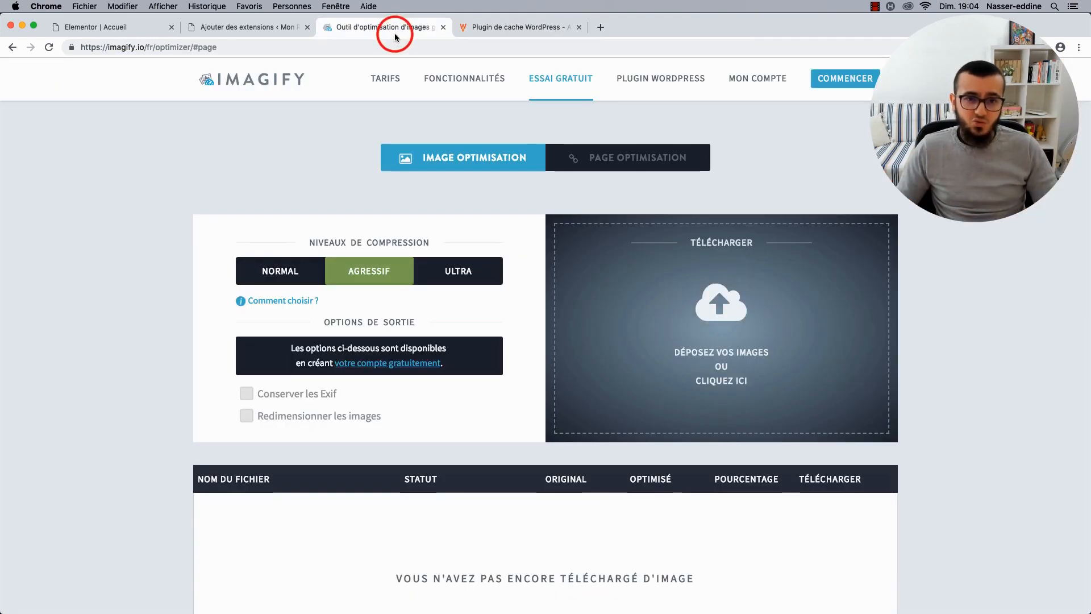
Compare WP Super Cache and Autoptimize active install counts, then return to the installed plugins list.
click(282, 29)
scroll(422, 304, down, 5)
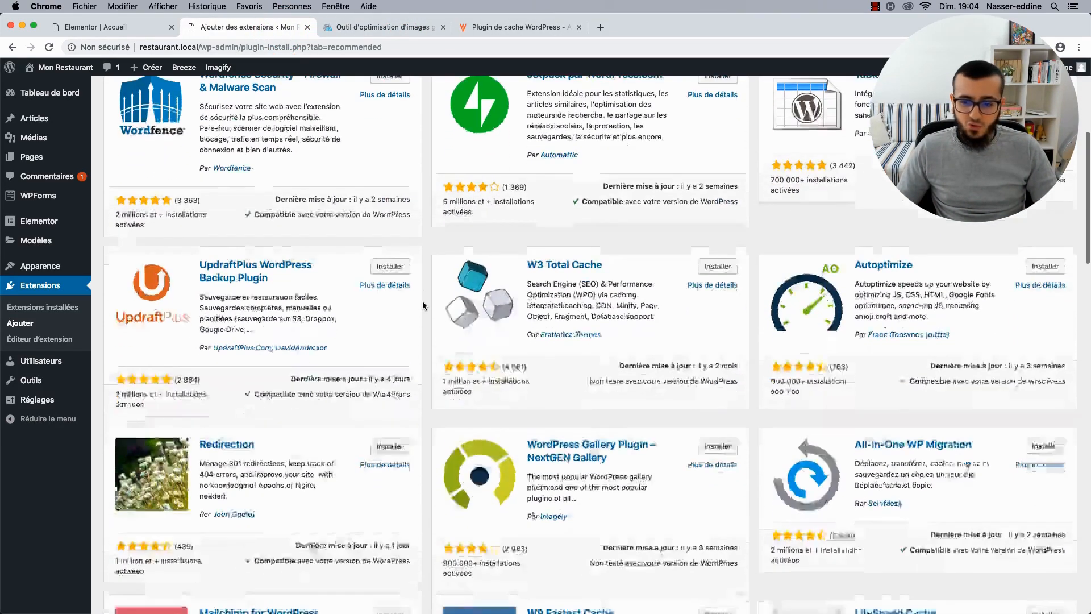
scroll(423, 304, down, 5)
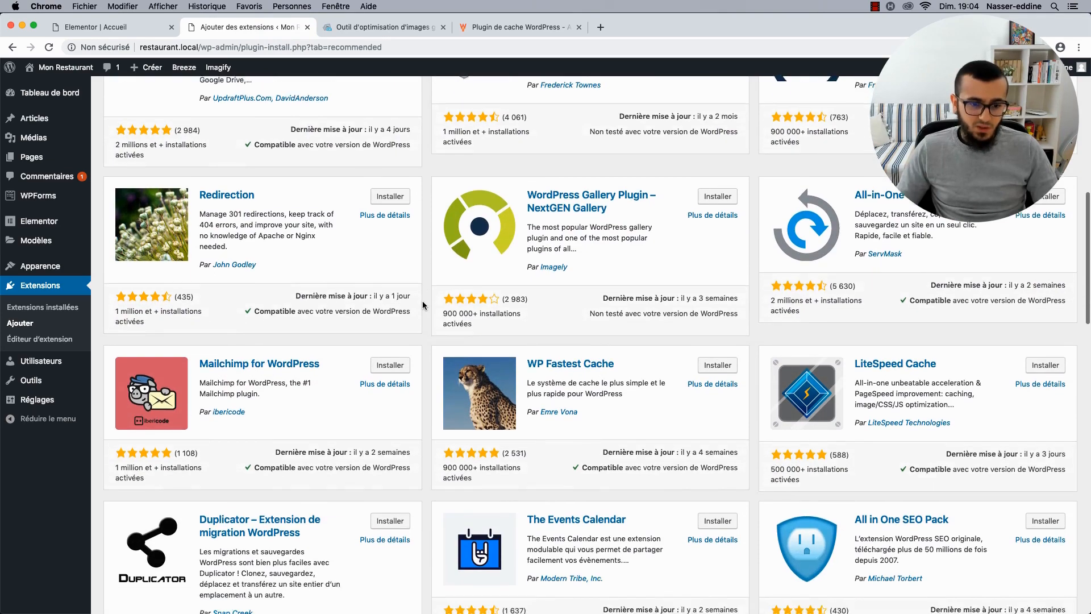
scroll(422, 306, down, 7)
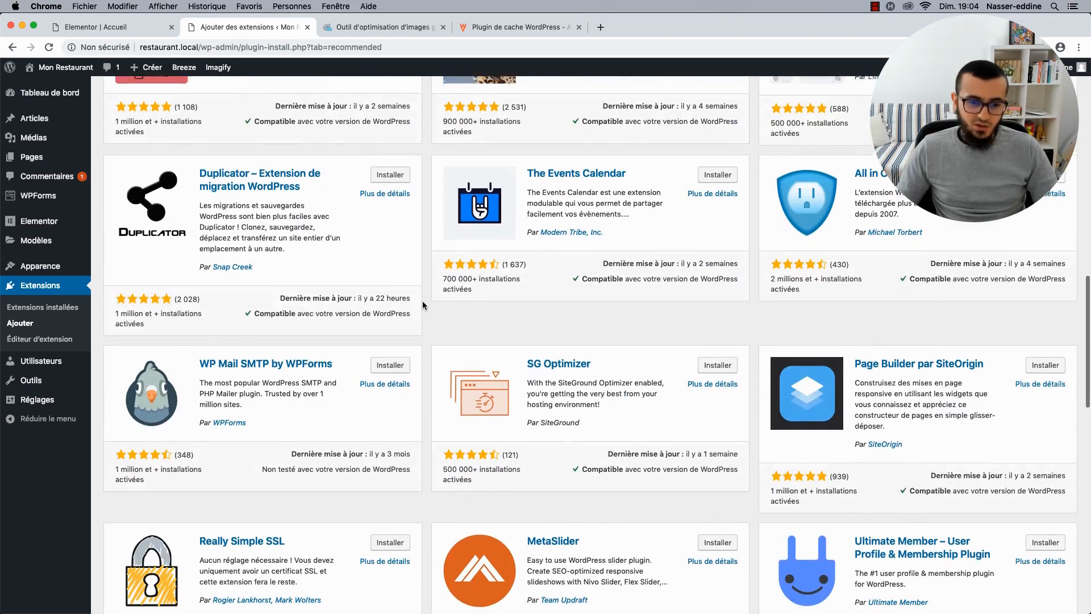
scroll(422, 301, down, 5)
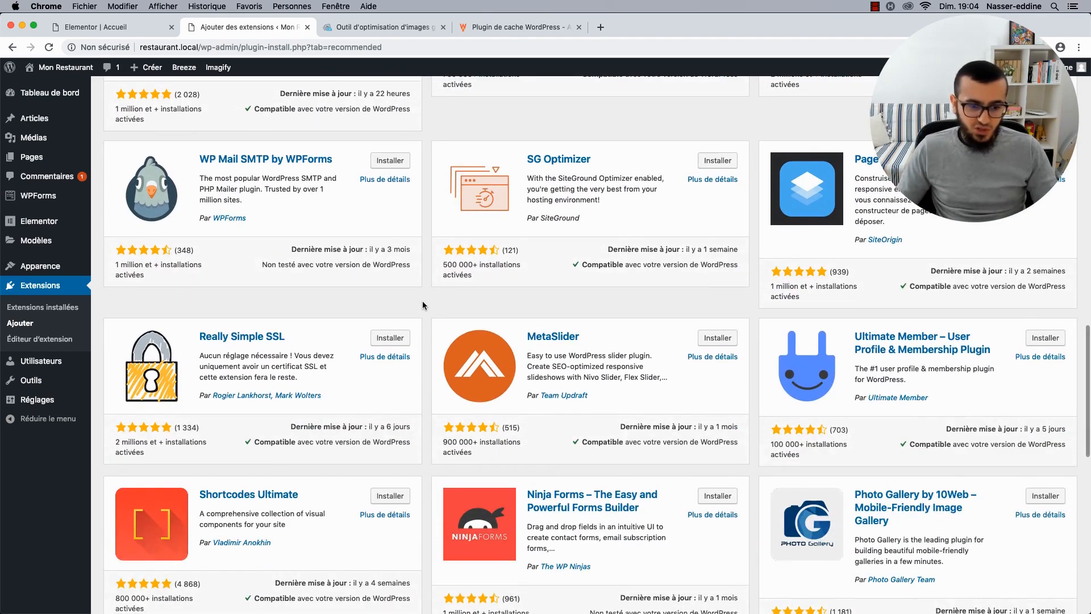
scroll(422, 301, up, 15)
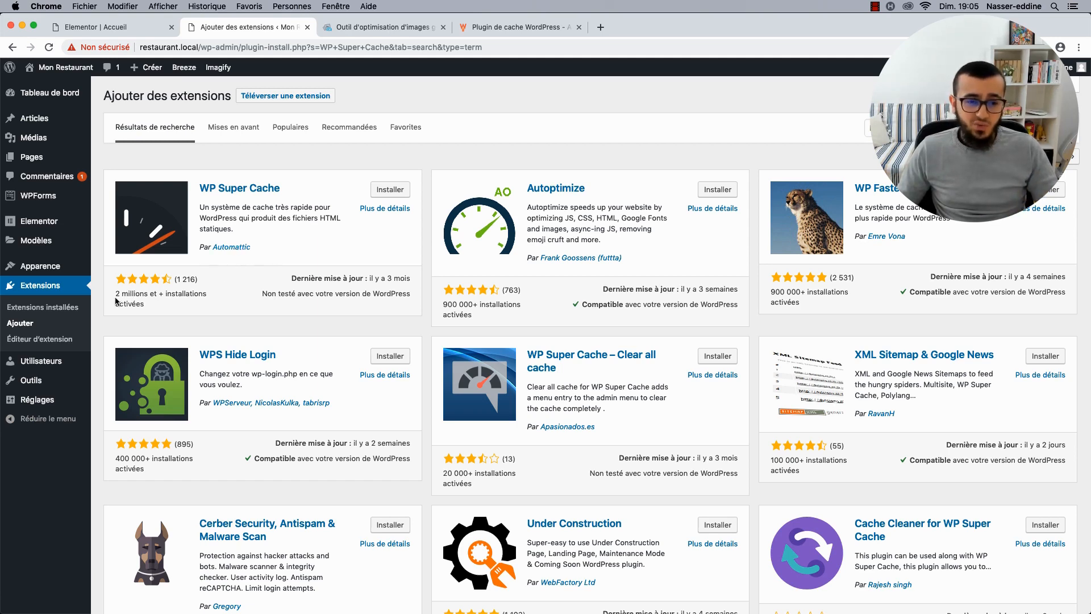
drag(116, 294, 147, 306)
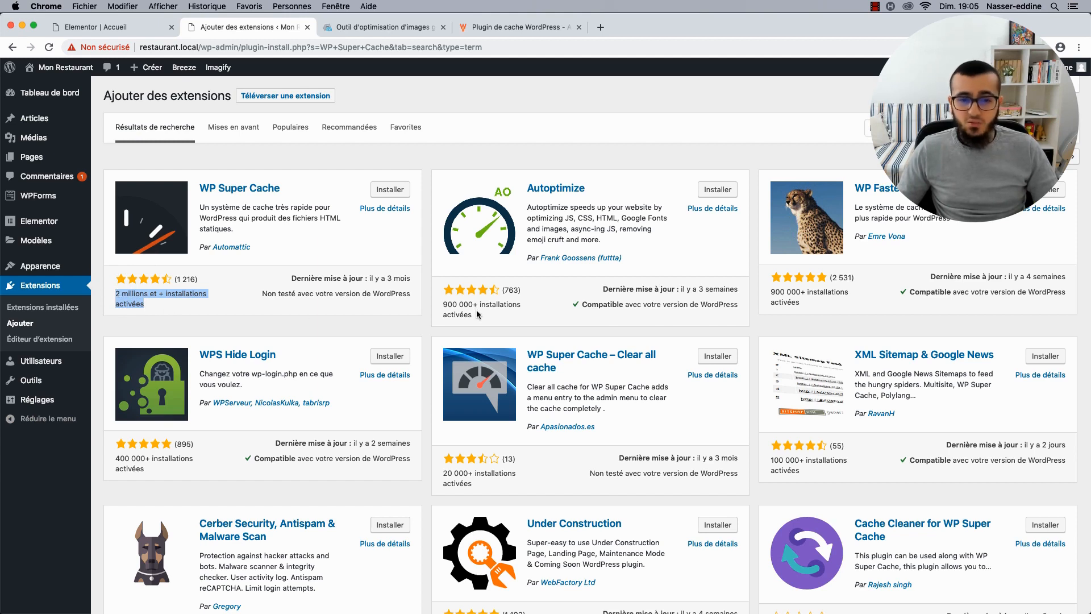
drag(478, 314, 447, 305)
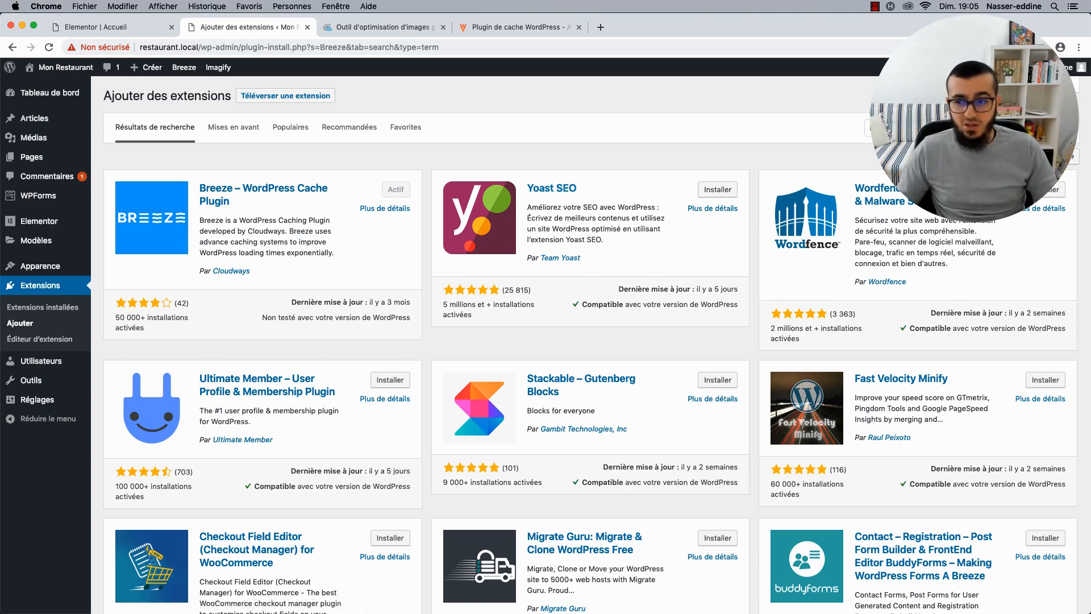
click(1064, 130)
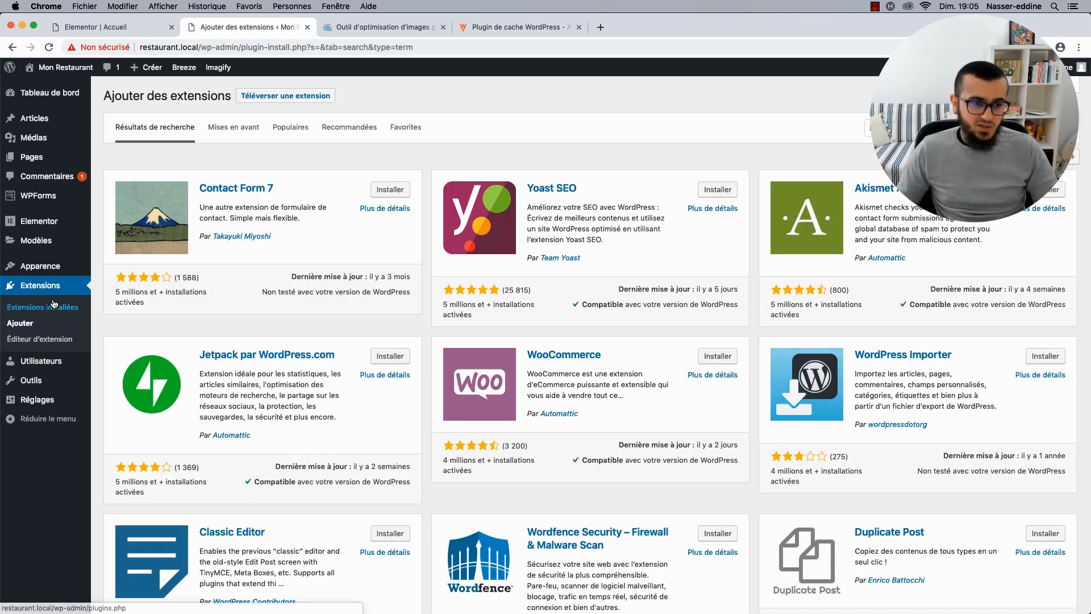
click(52, 306)
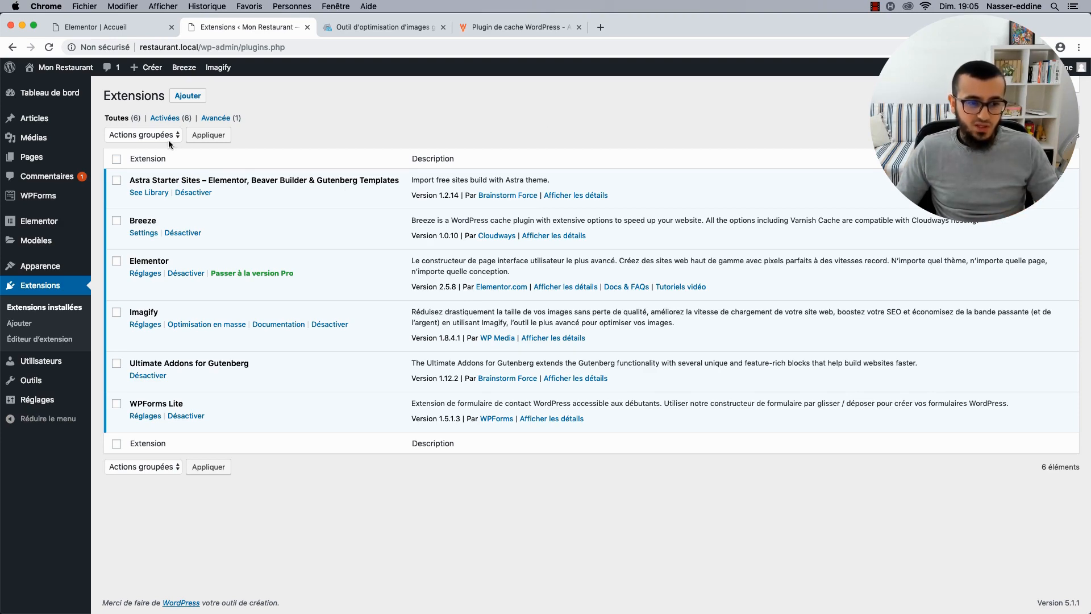
Search 'SeoPress' in Add Plugins, install it and activate it.
click(195, 97)
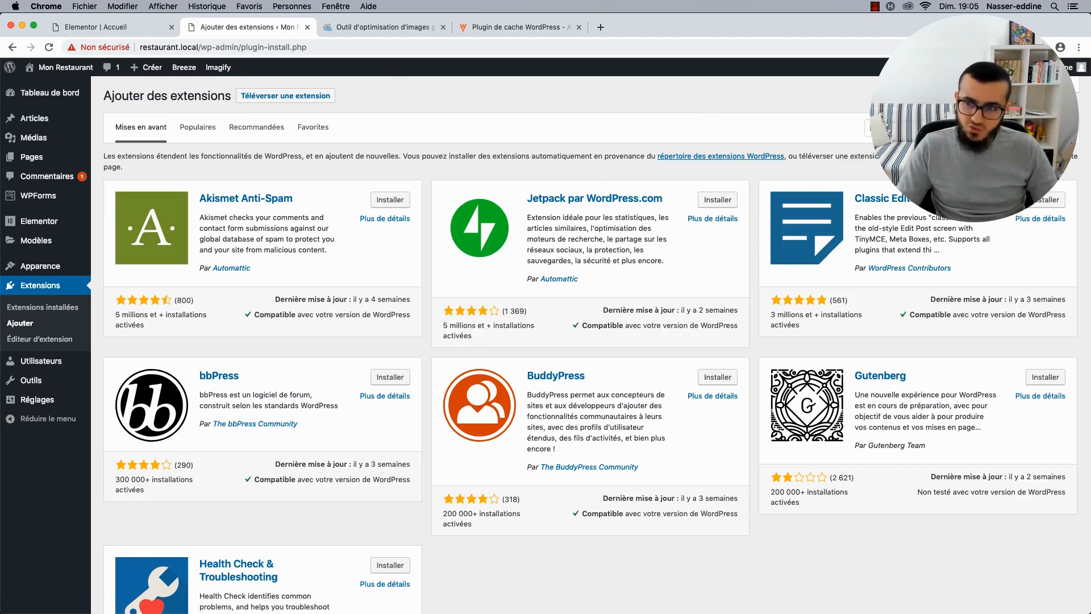
text(SeoPress)
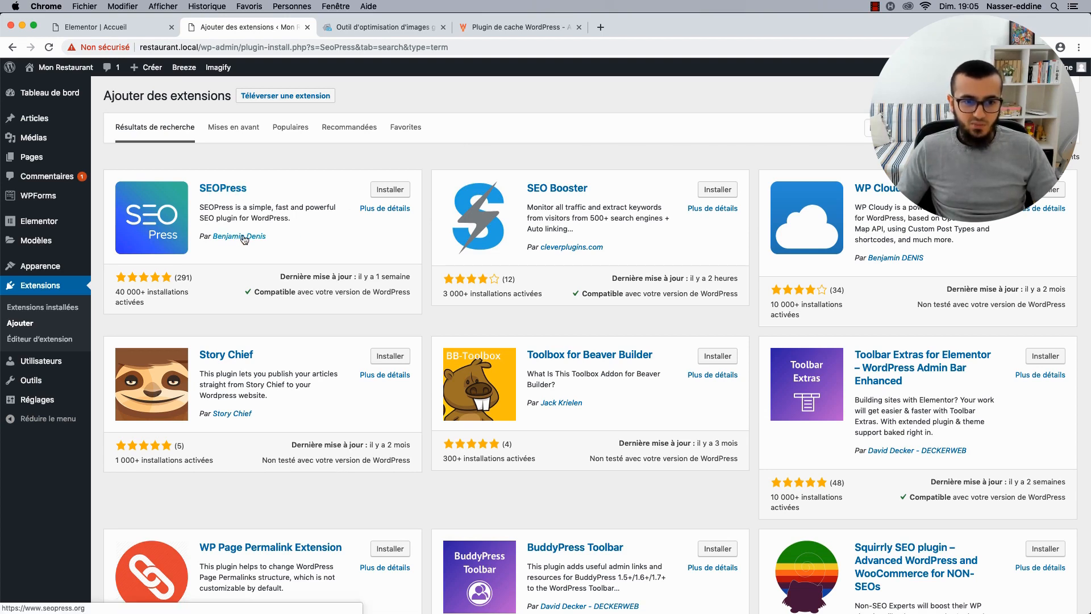
click(390, 189)
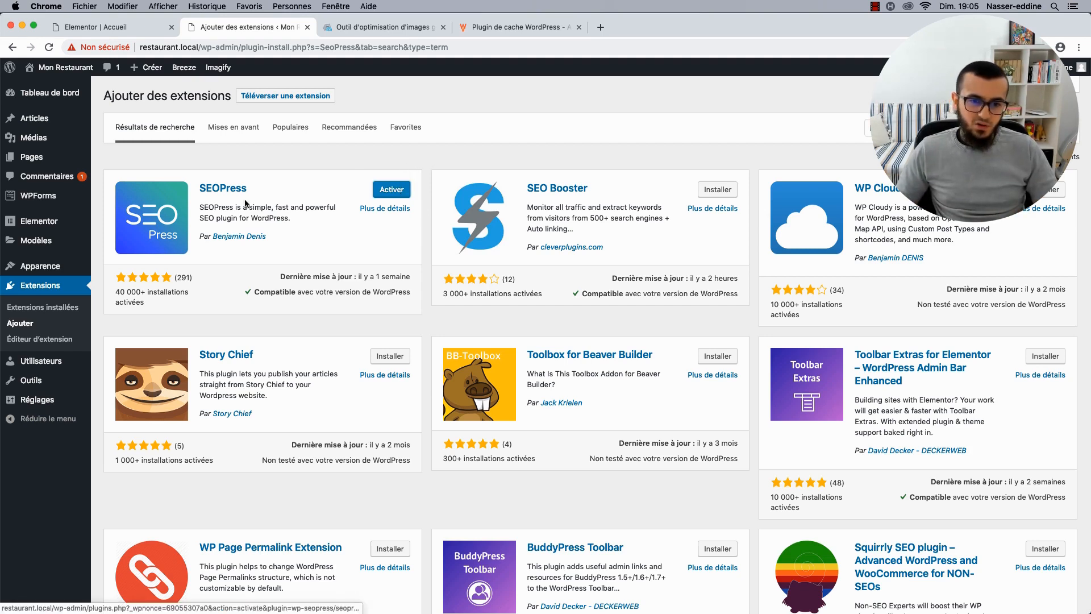
click(388, 189)
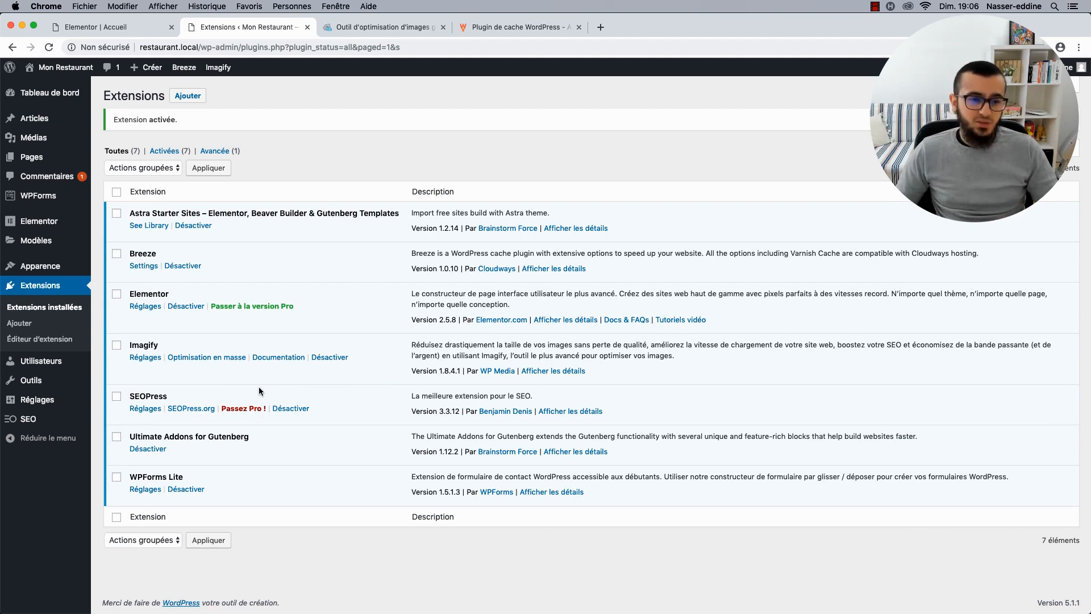
Look over the SEOPress dashboard feature cards, then manage the Titres & métas module.
mouse_move(52, 419)
click(117, 423)
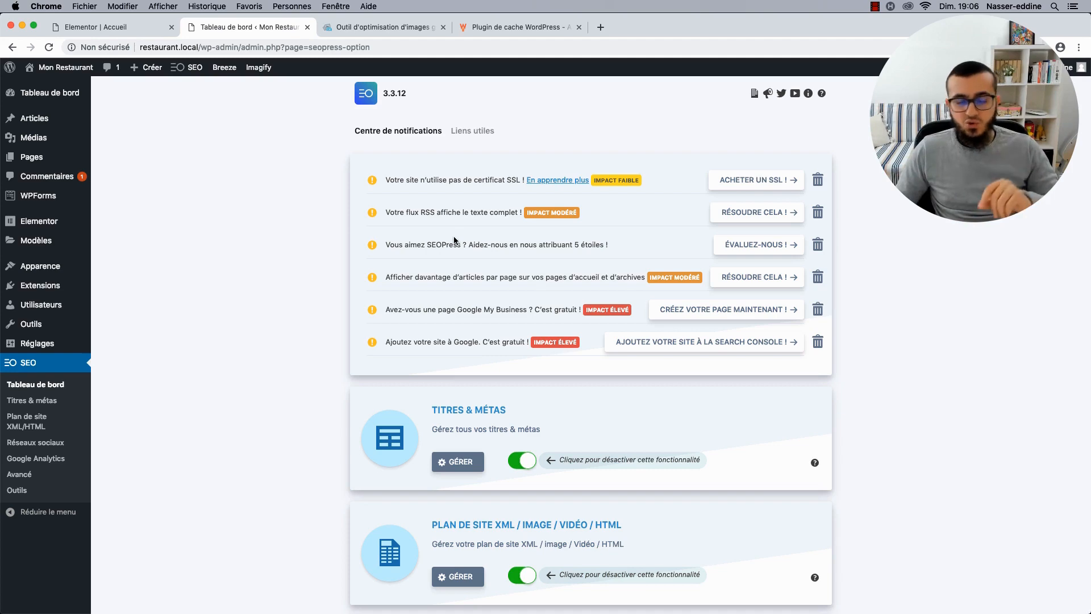
scroll(454, 237, down, 5)
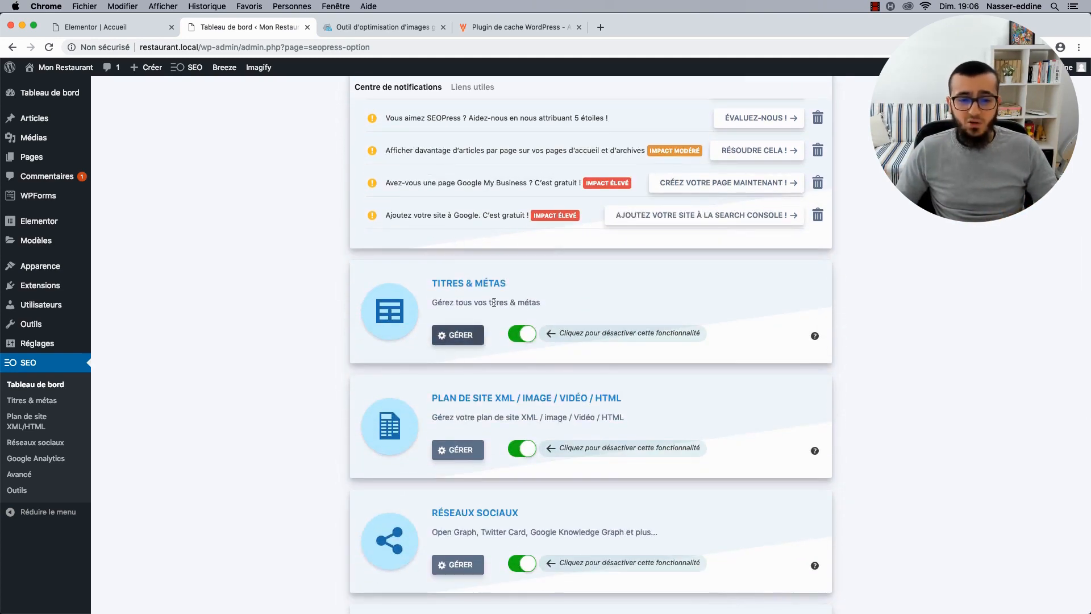
scroll(522, 238, down, 10)
scroll(522, 239, up, 8)
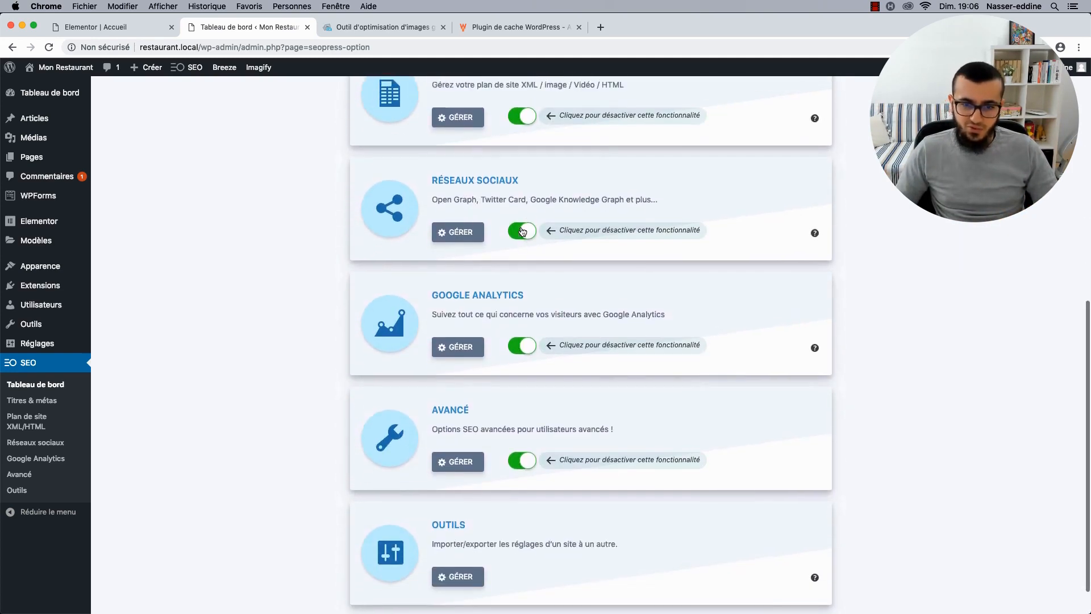
click(450, 247)
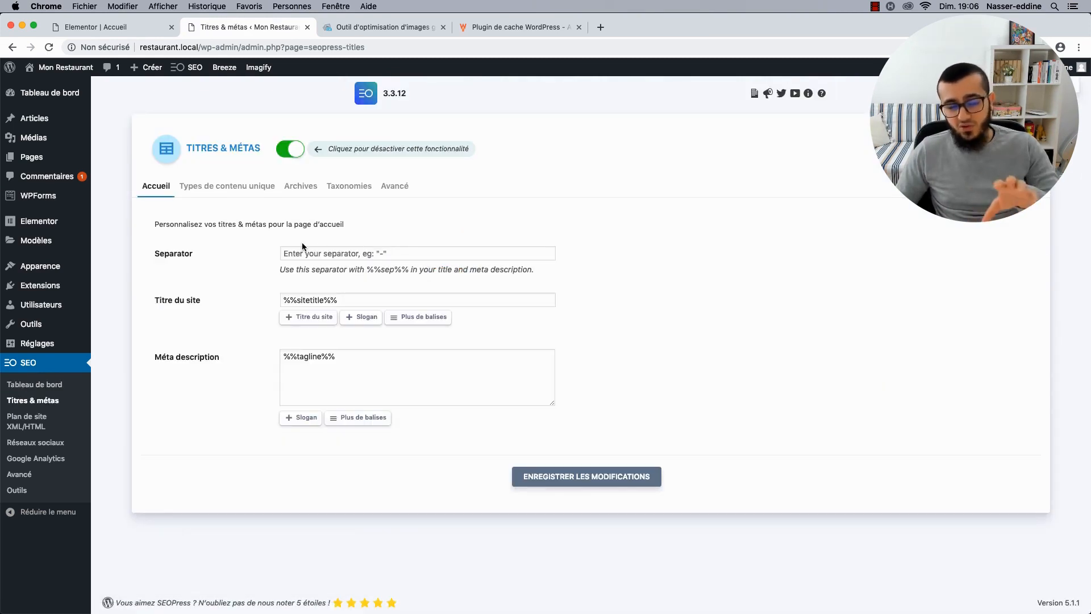
Open the Accueil page in the editor and put the cursor in its SEO Titre field.
click(53, 156)
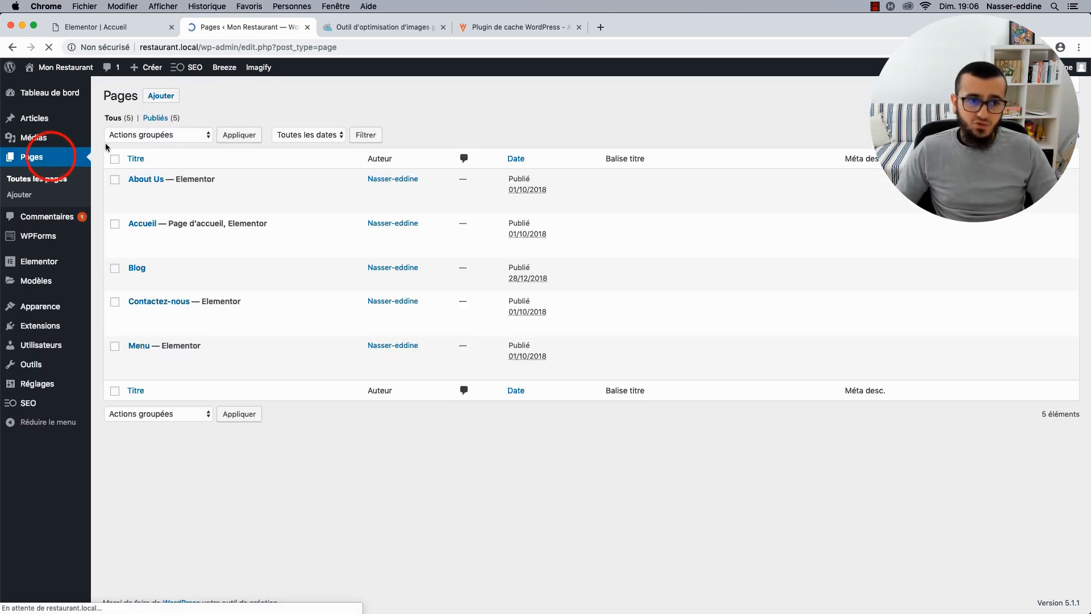
click(141, 237)
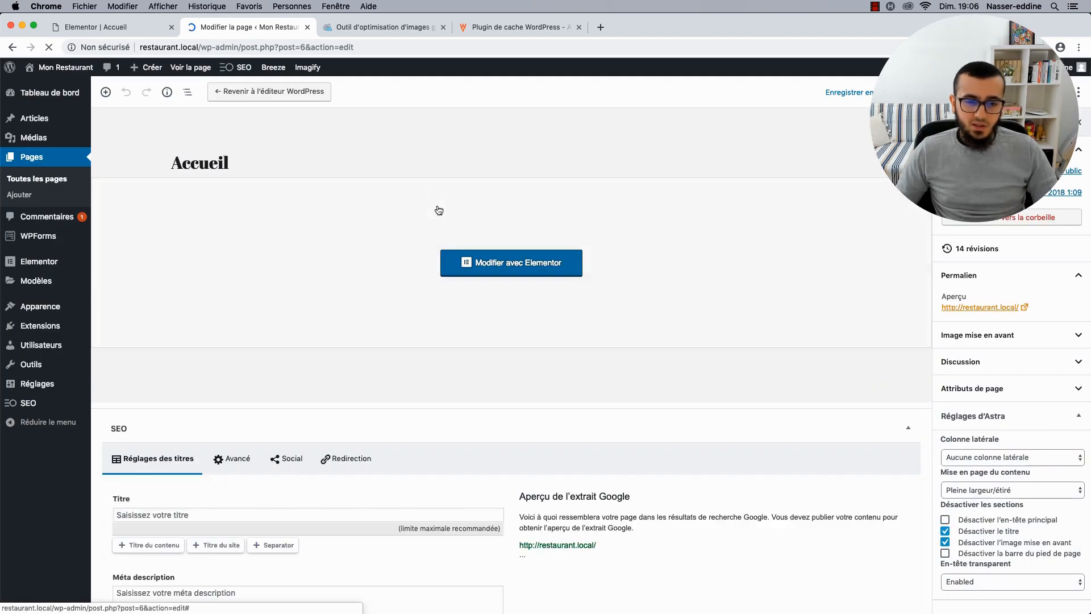
scroll(341, 307, down, 5)
scroll(431, 466, down, 3)
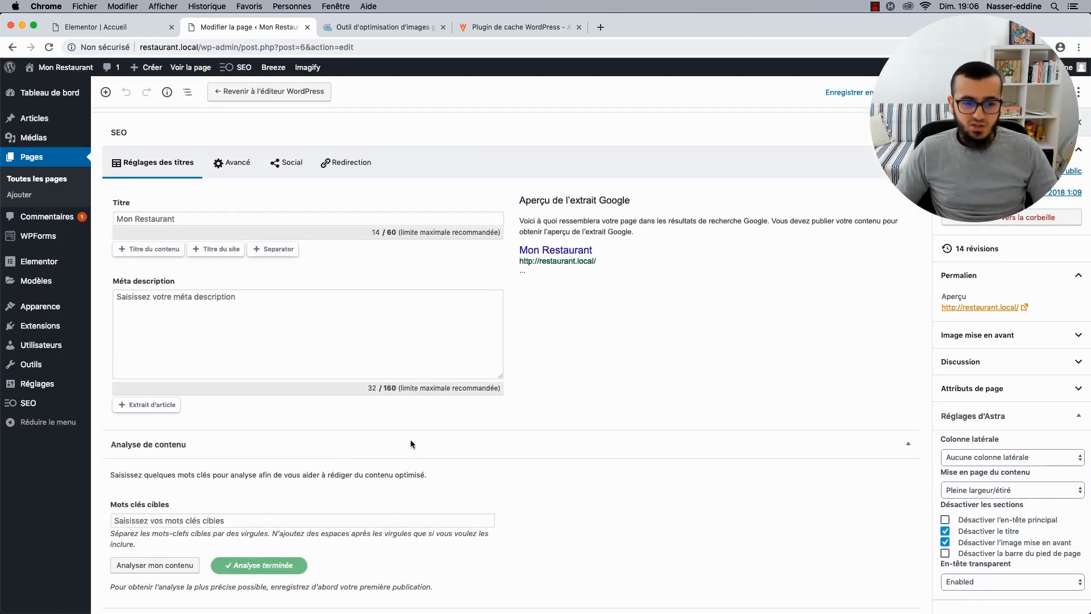
scroll(268, 488, up, 1)
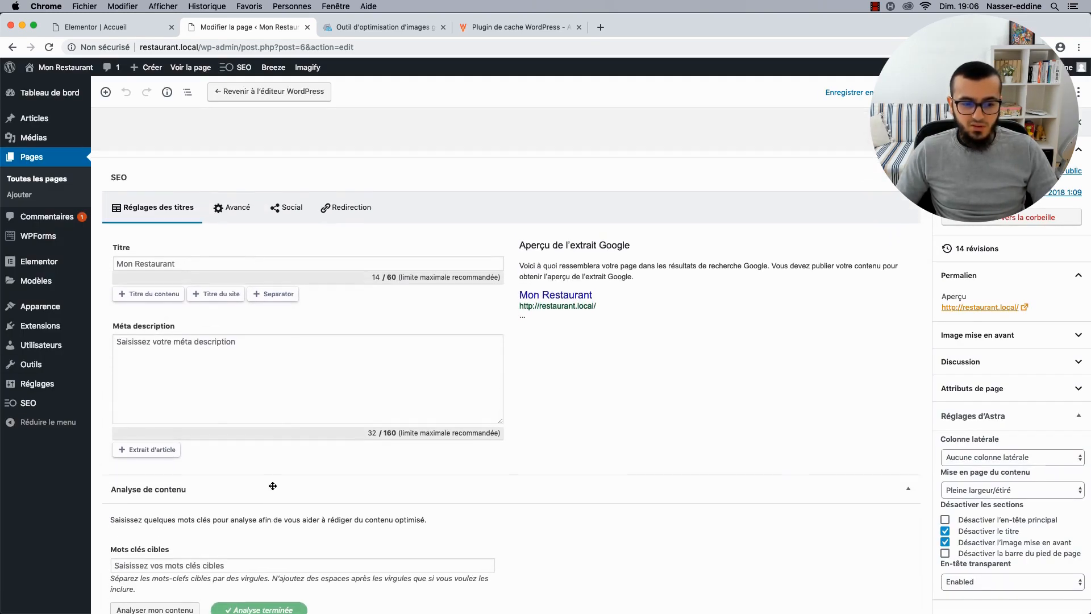
scroll(272, 488, down, 1)
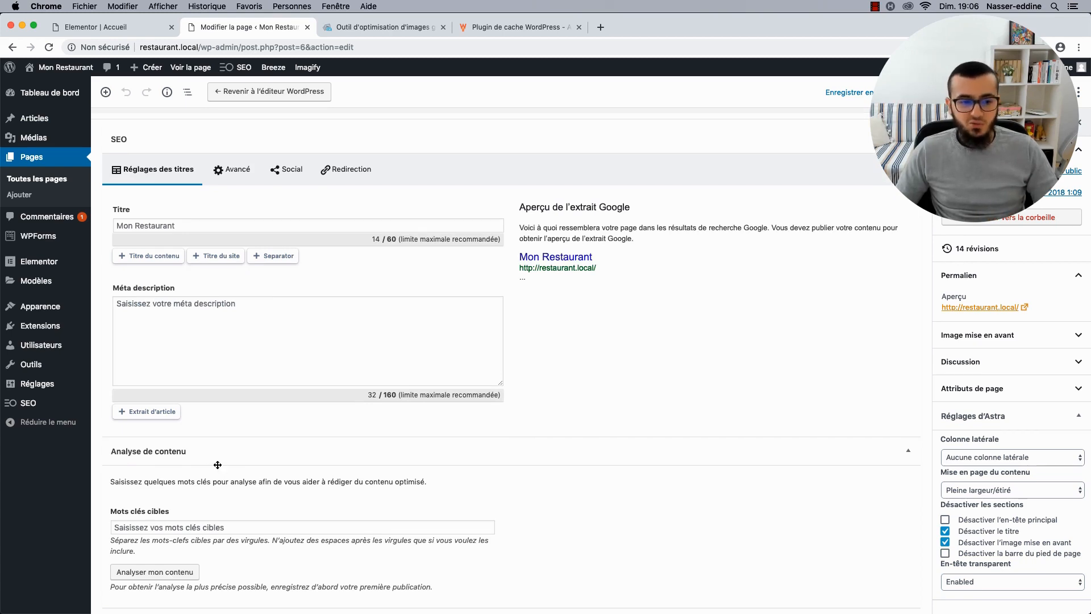
click(169, 223)
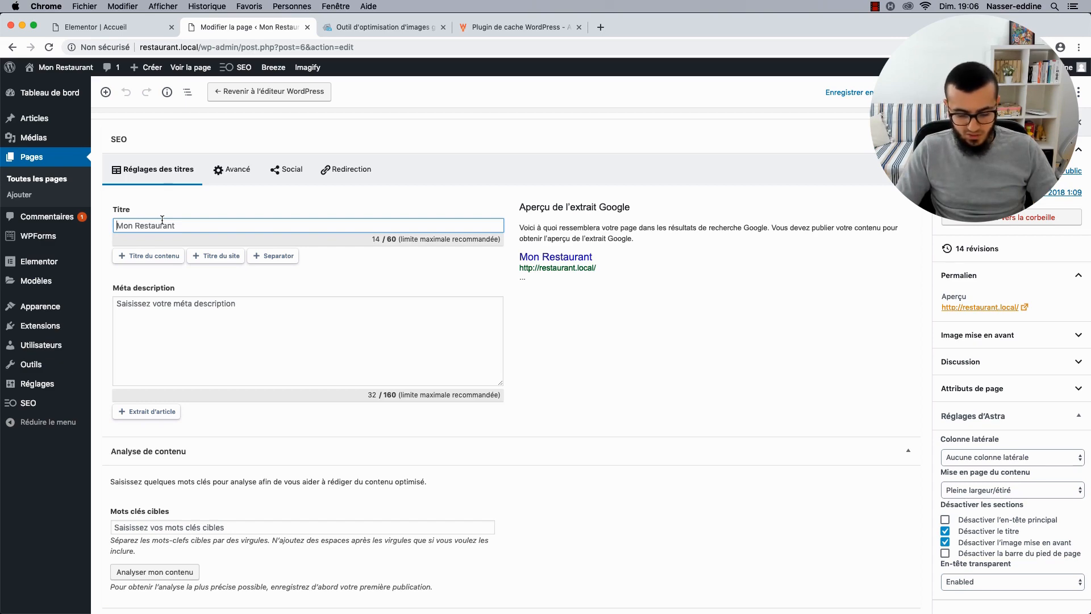
Start replacing the SEO title, checking the site name and full-width preview first.
key(super+a)
text(Le)
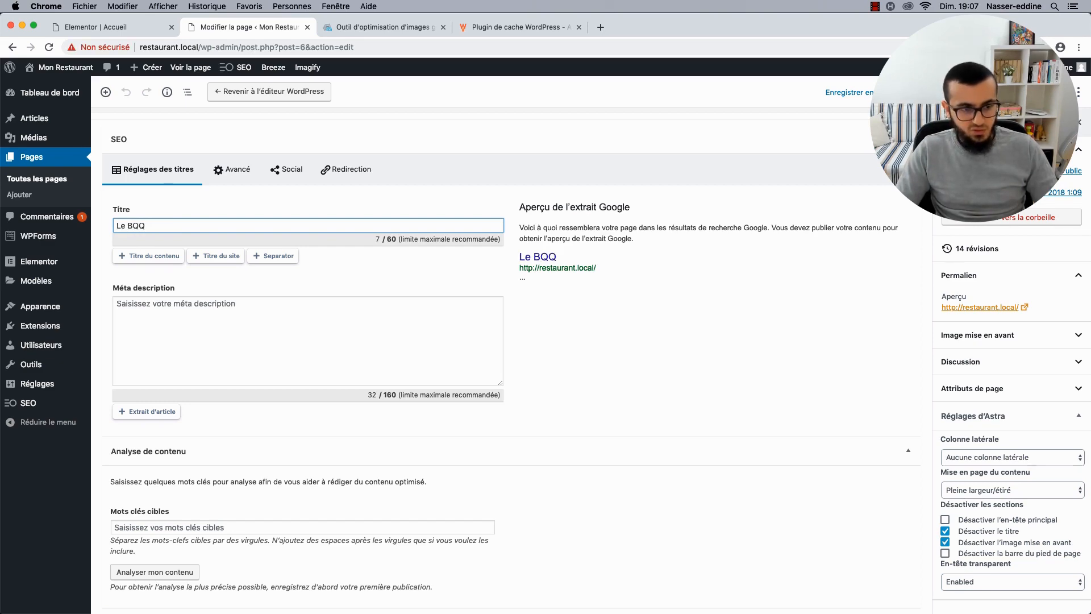
click(93, 27)
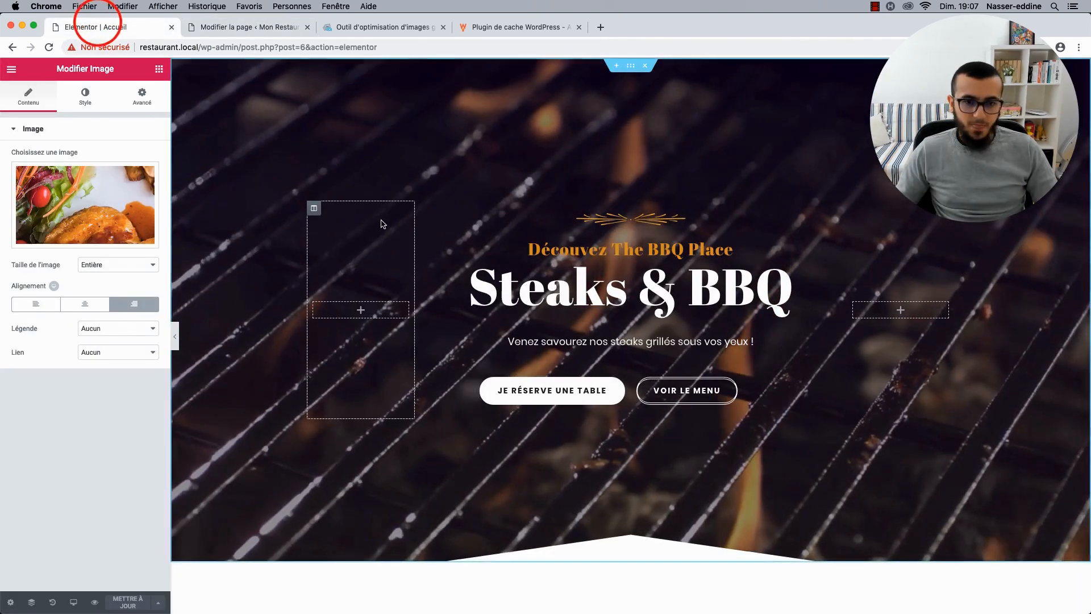
click(175, 336)
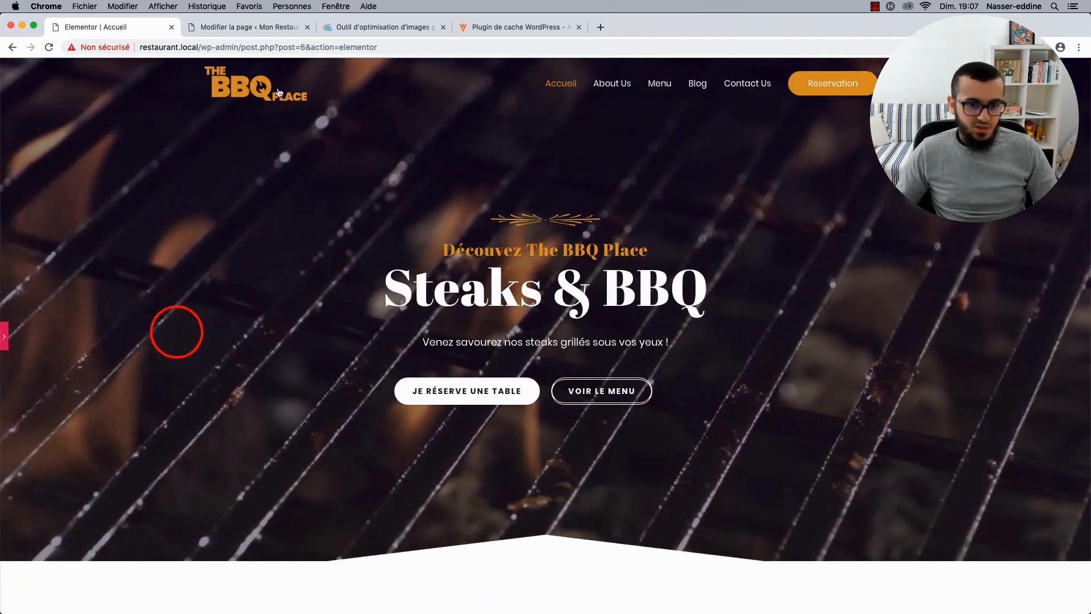
click(256, 29)
Enter SEO title 'The BBQ Place - Le Restaurant de l'année 2019', update the page, and view it live.
key(super+a)
text(The)
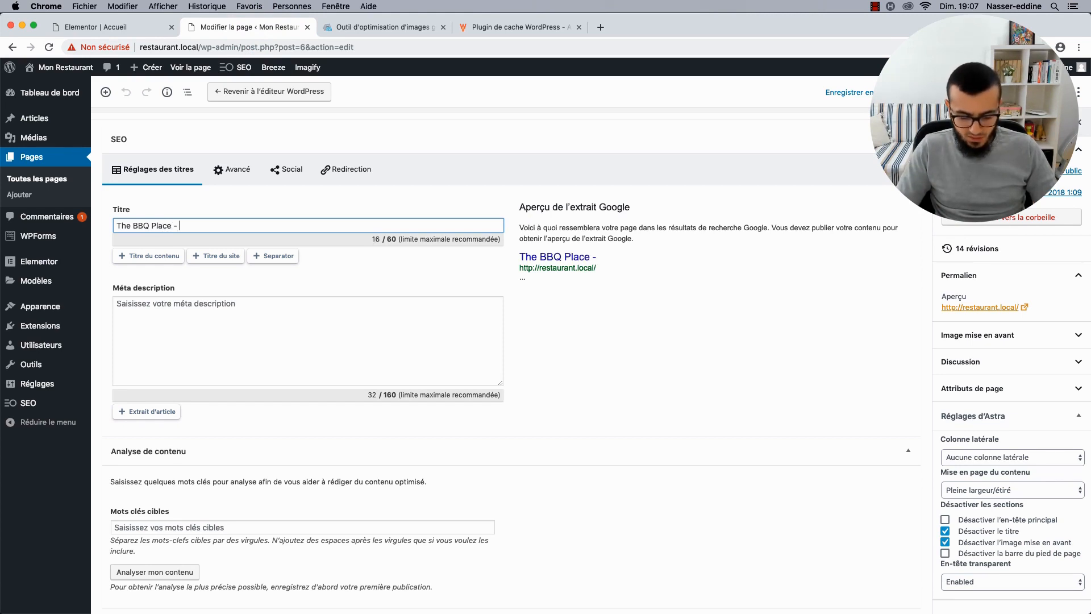
text(r)
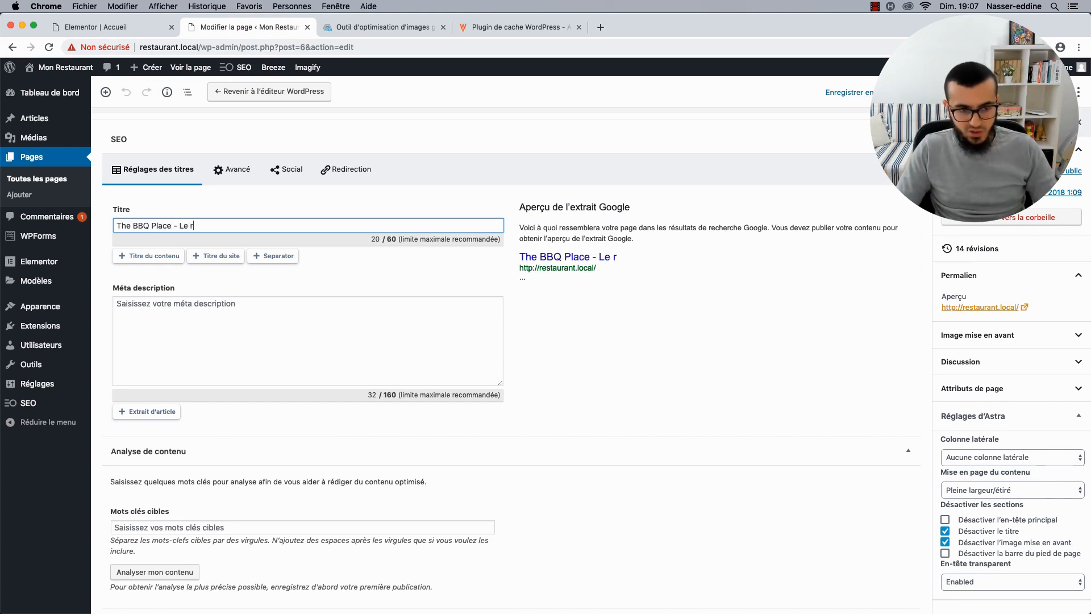
text(estaurant à)
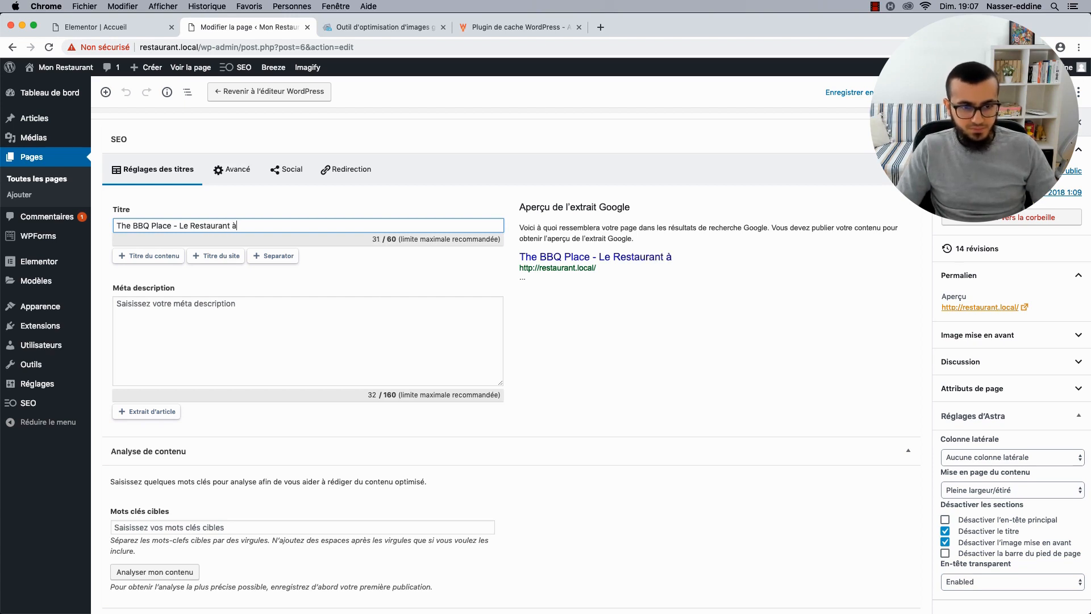
key(BackSpace)
text(de l'année 2019)
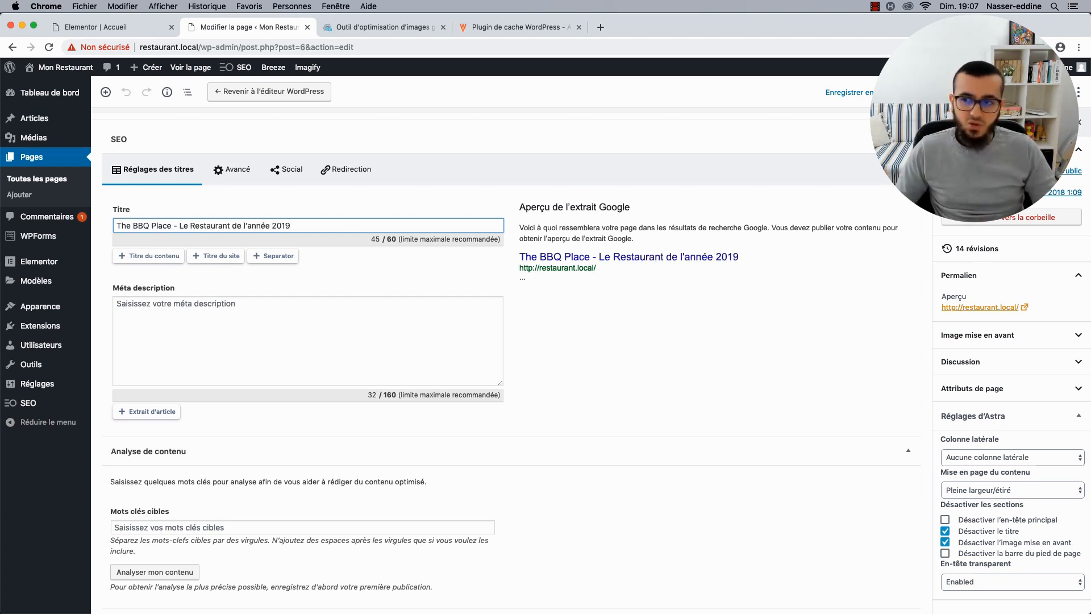
click(1005, 92)
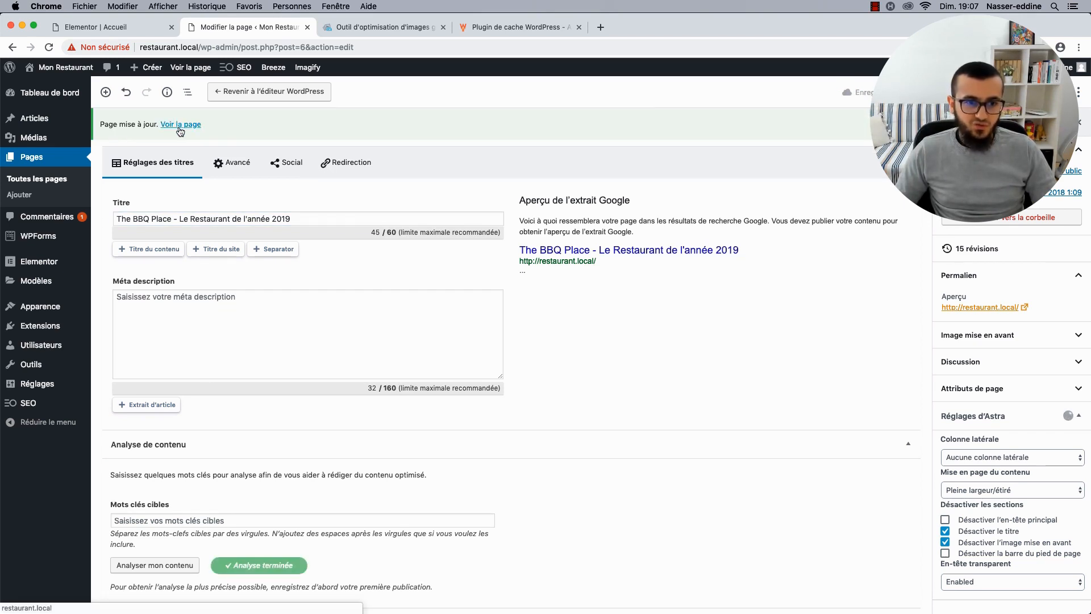
click(196, 73)
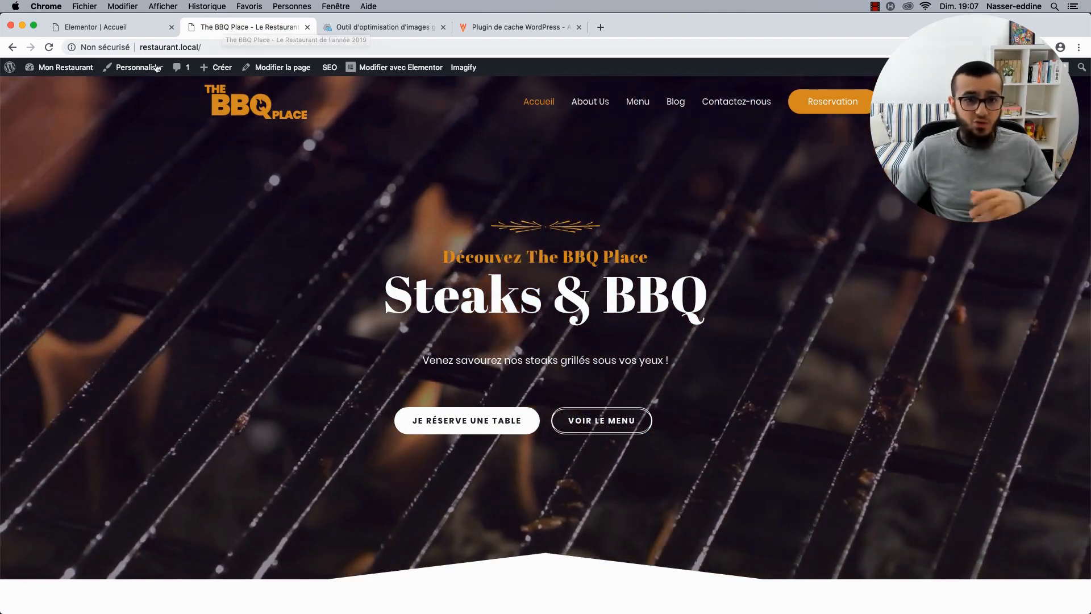
Set the homepage meta description to 'Mon super resto !' and show the Avancé indexing options.
click(293, 69)
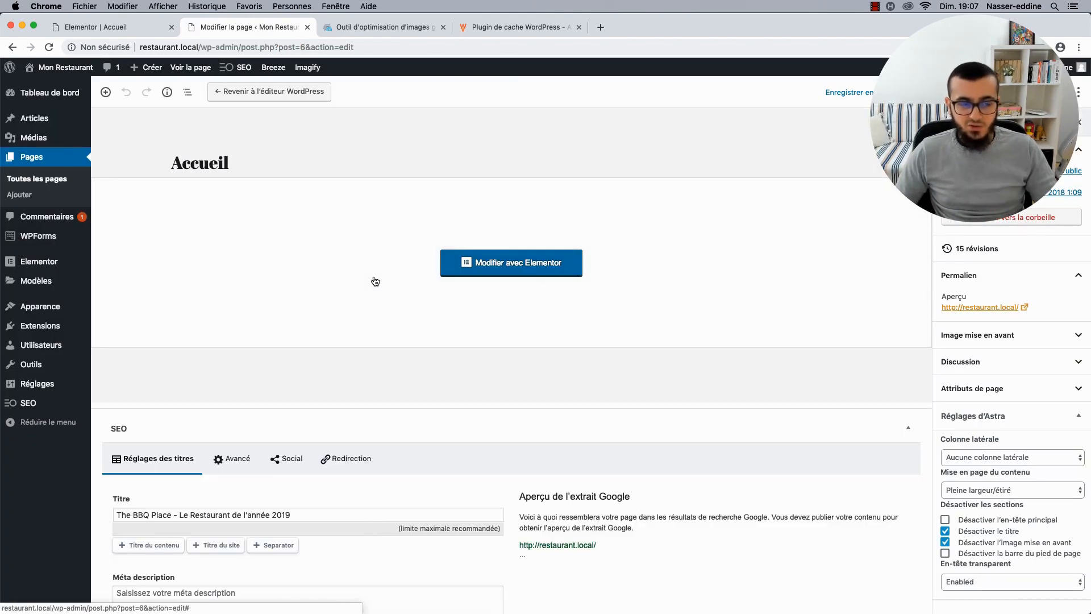
scroll(374, 281, down, 3)
scroll(375, 281, down, 1)
click(313, 452)
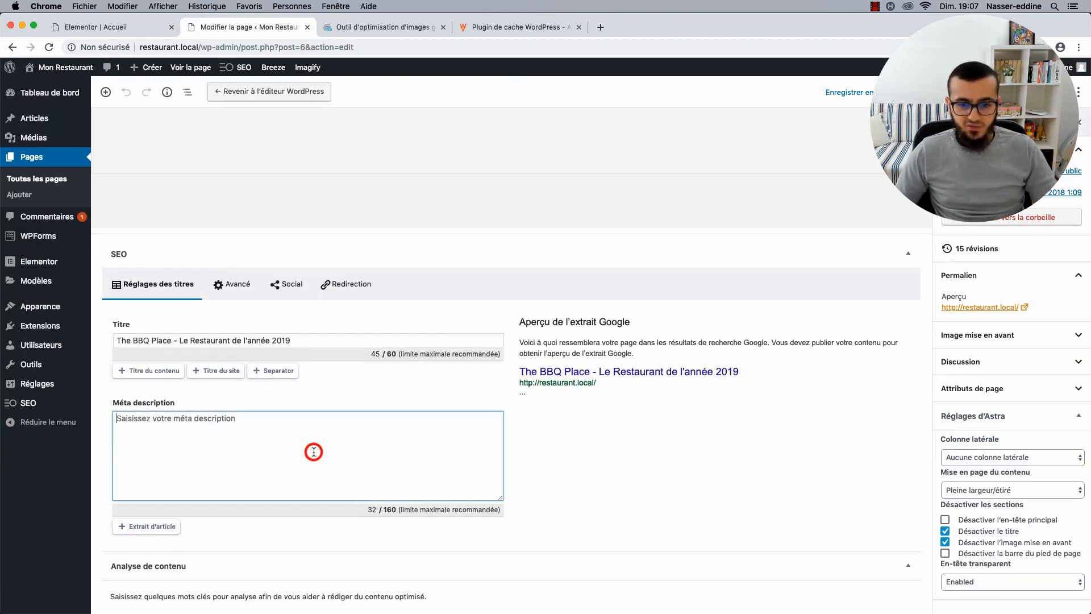
text(S)
key(BackSpace)
text(Mon super resto !)
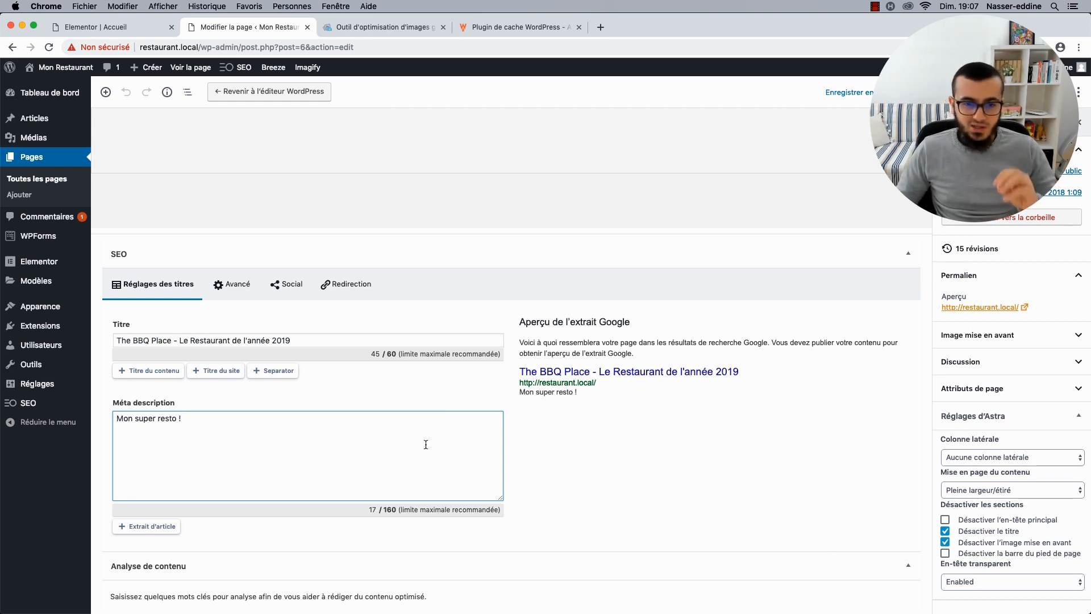
click(216, 284)
scroll(188, 324, down, 2)
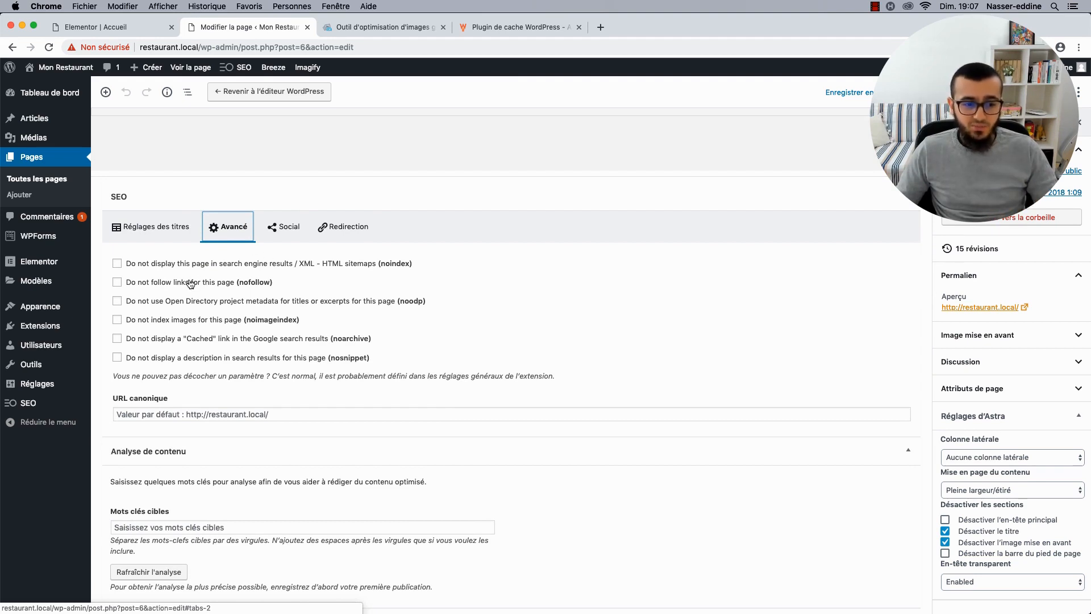
click(272, 234)
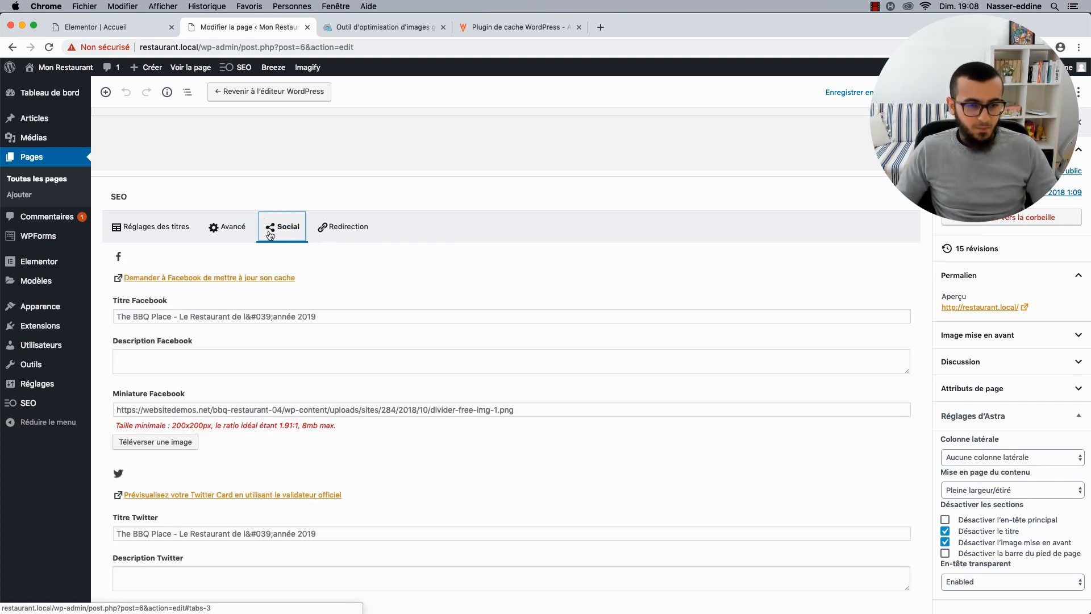
scroll(267, 347, down, 3)
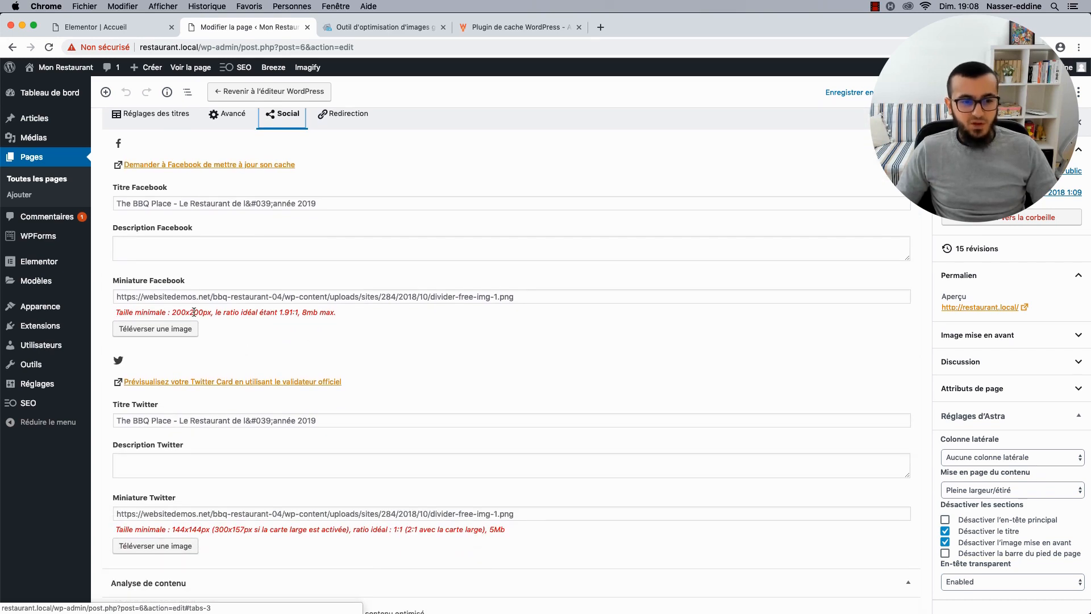
click(163, 296)
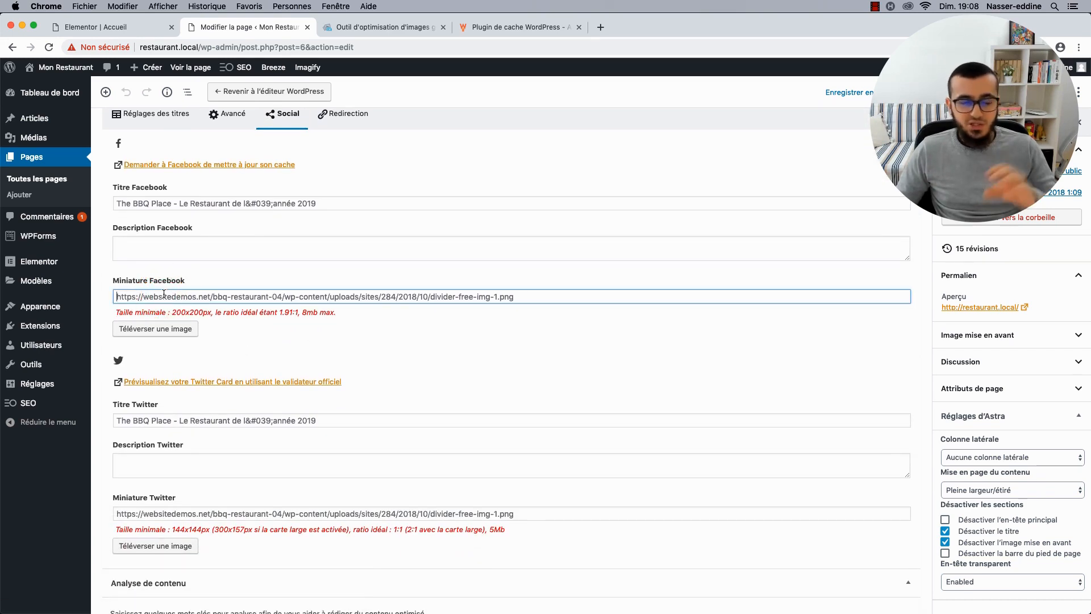
scroll(163, 294, down, 1)
scroll(164, 293, down, 3)
scroll(164, 293, up, 6)
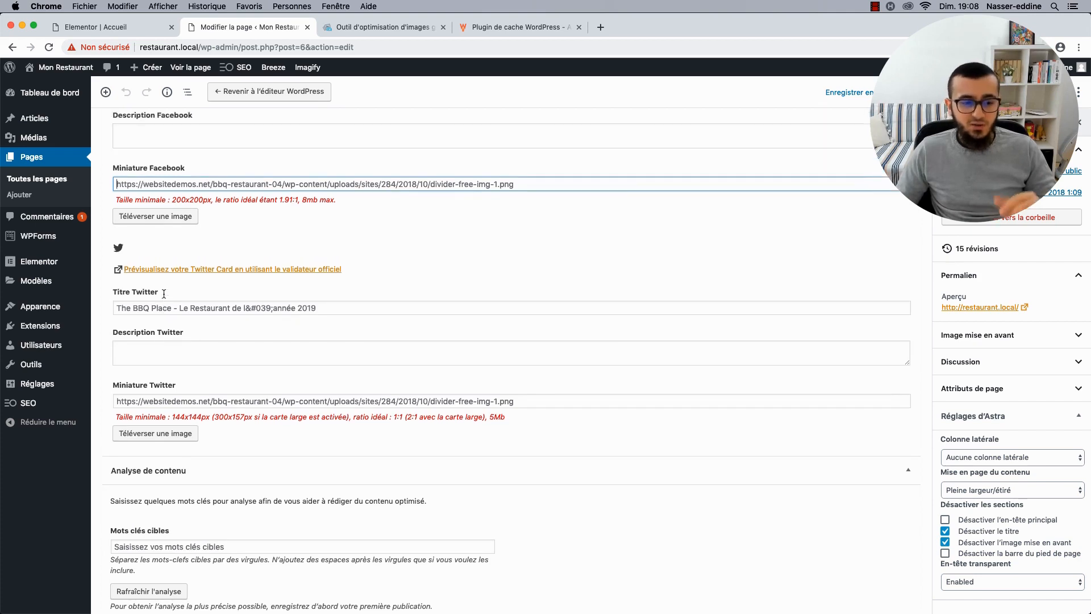
click(340, 215)
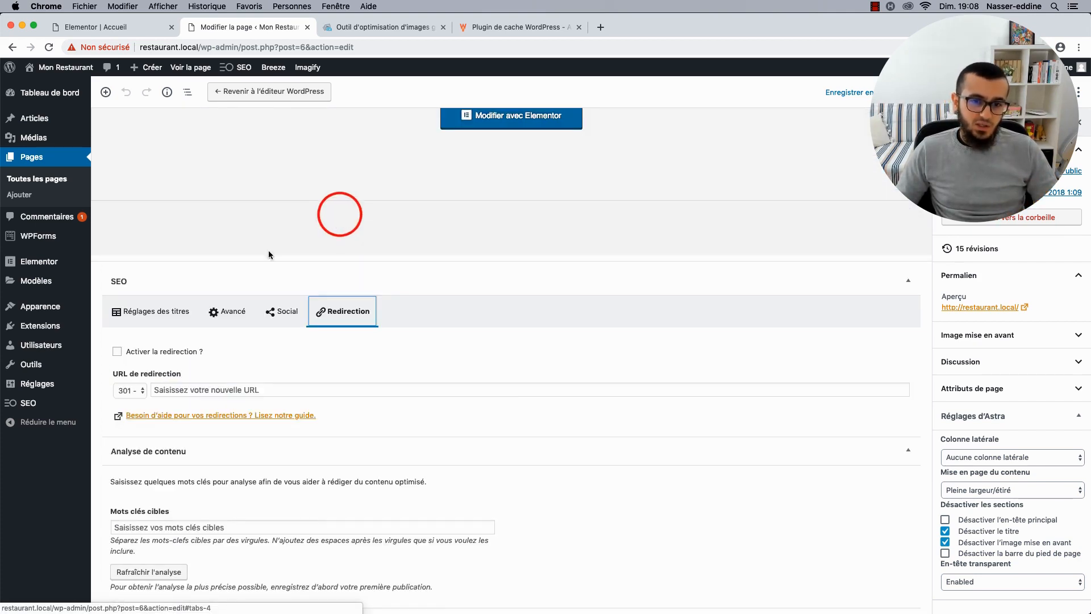
click(148, 316)
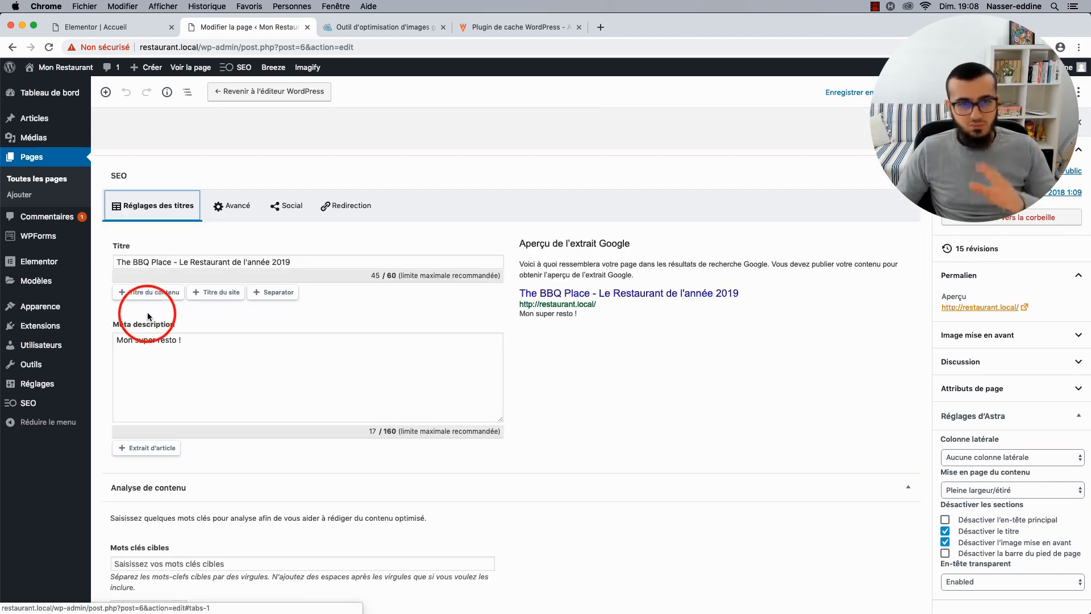
click(267, 235)
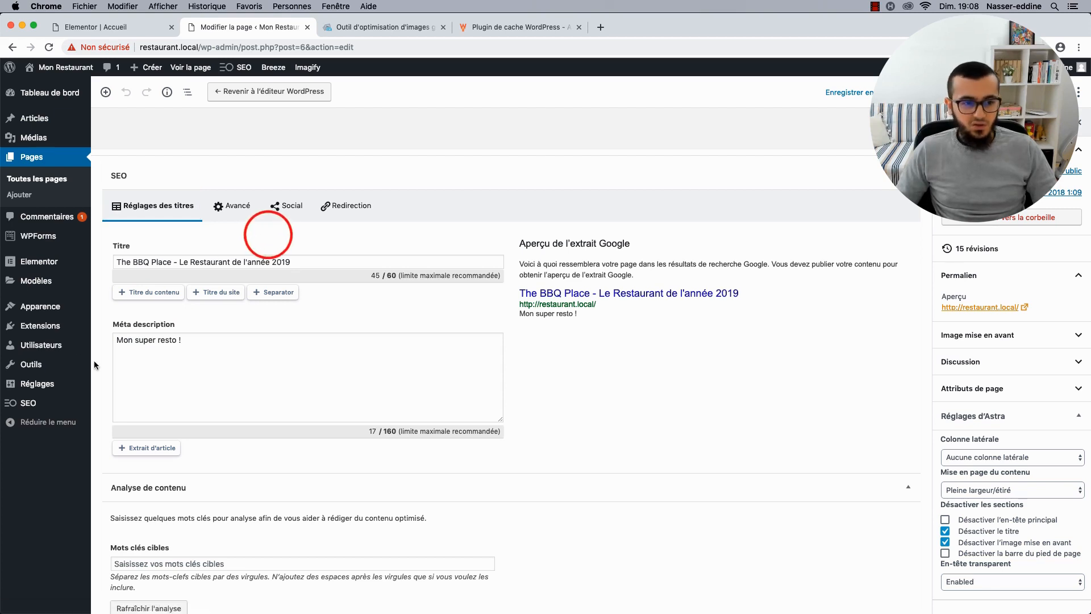
mouse_move(67, 328)
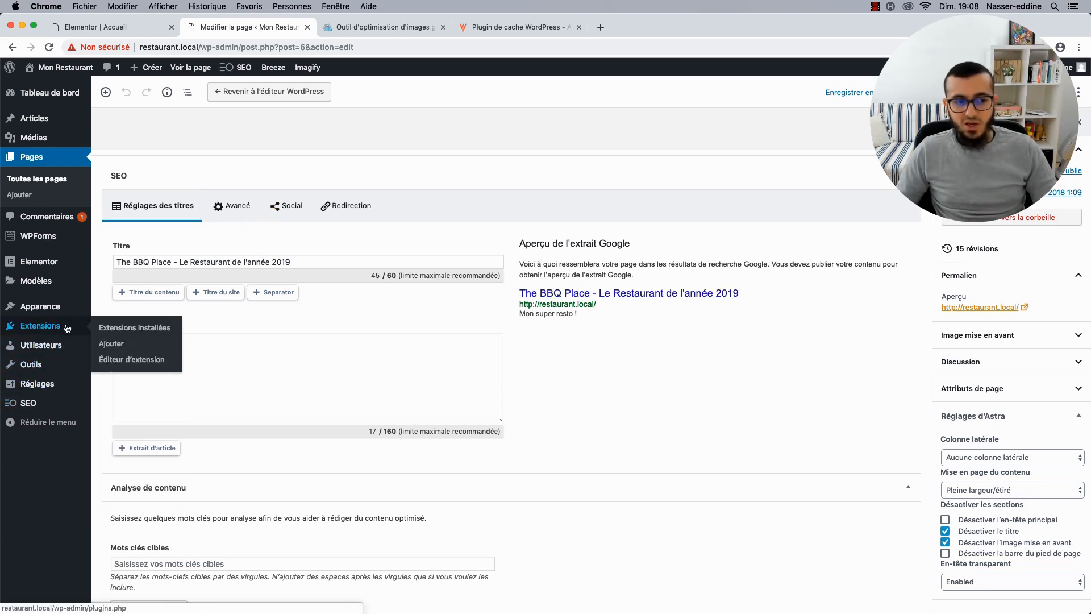
Install and activate SecuPress Free from the plugin directory, then go to SecuPress > Scanners.
click(111, 343)
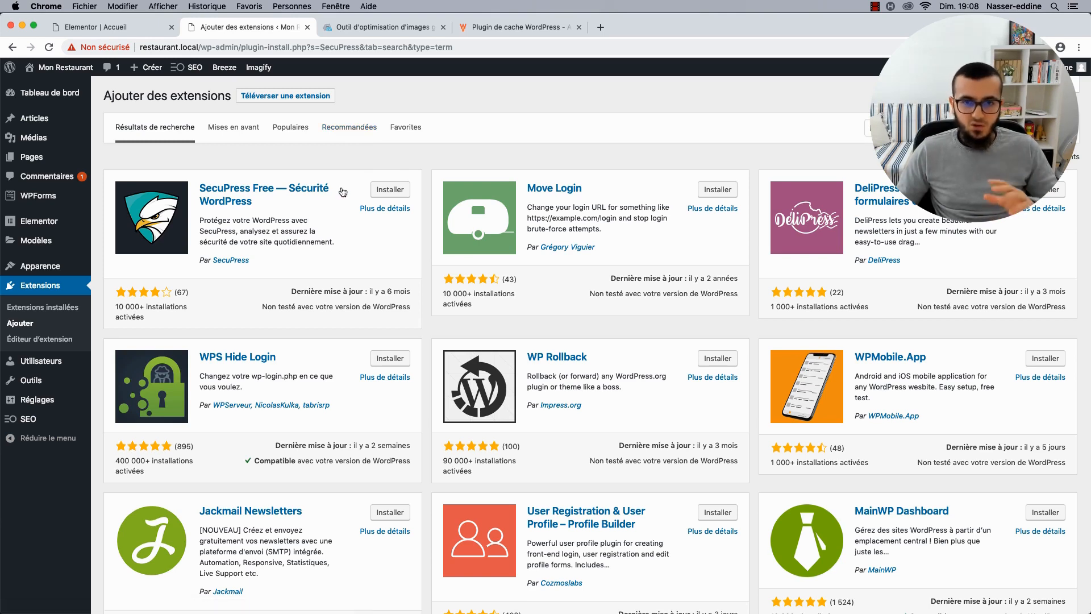
click(385, 193)
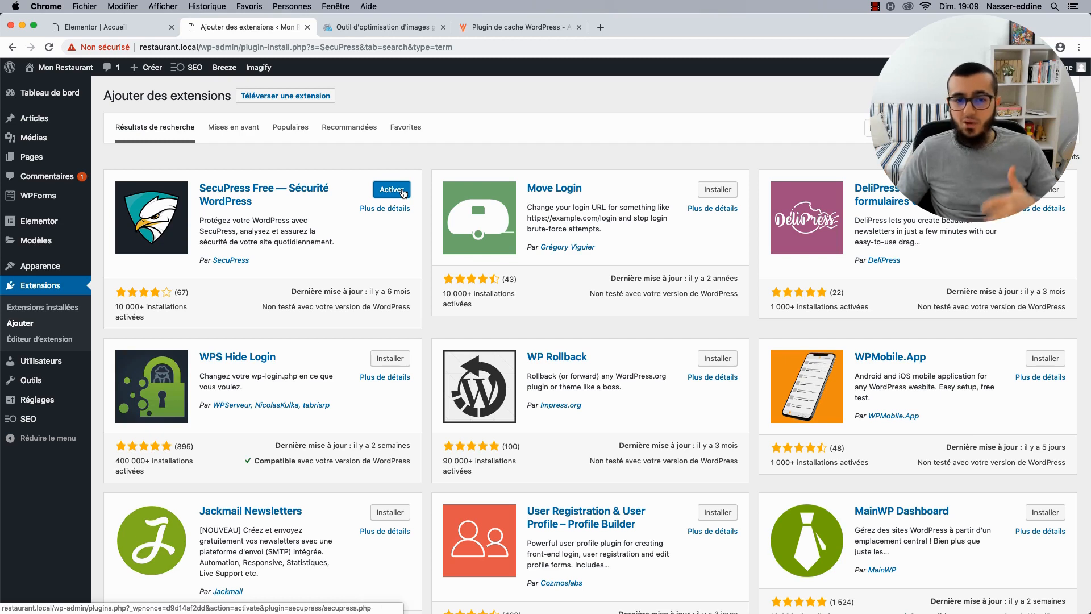
click(402, 190)
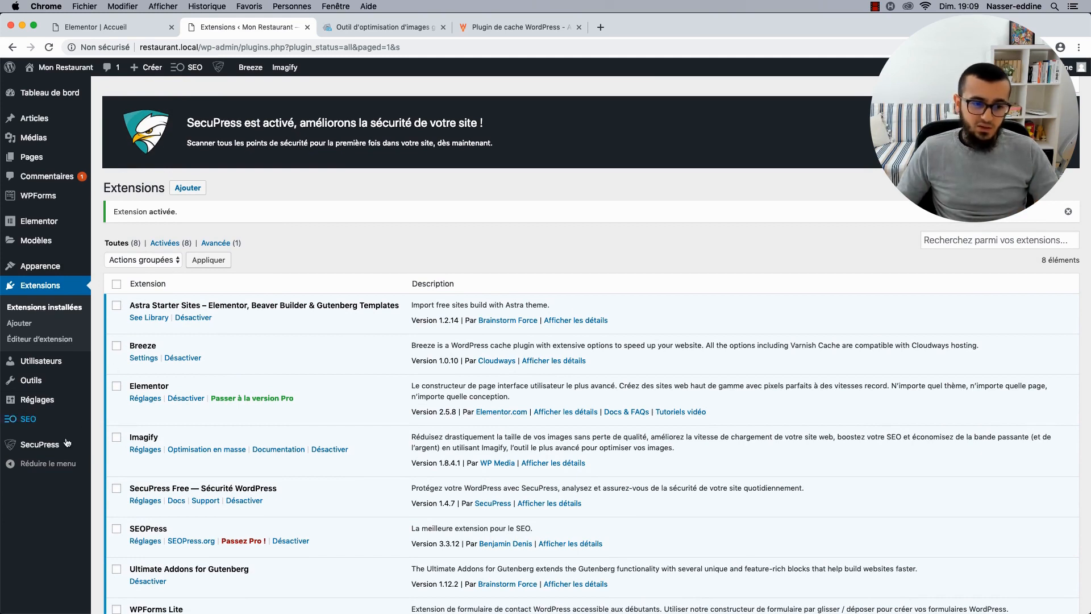
mouse_move(57, 446)
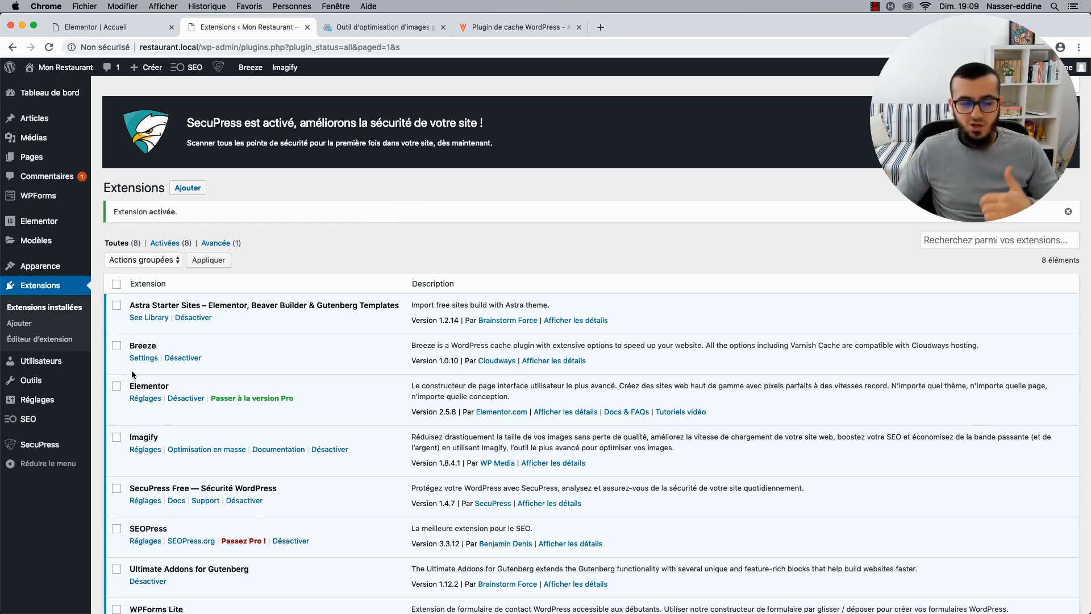
click(111, 455)
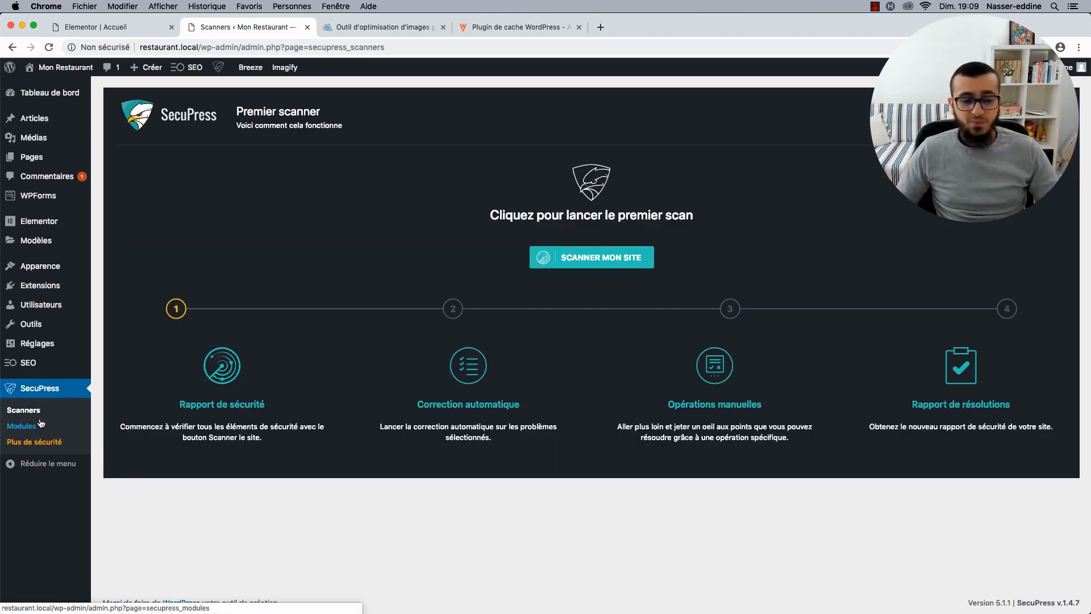
Run the first SecuPress scan, review its grade-D results, and go to the Modules dashboard.
click(593, 255)
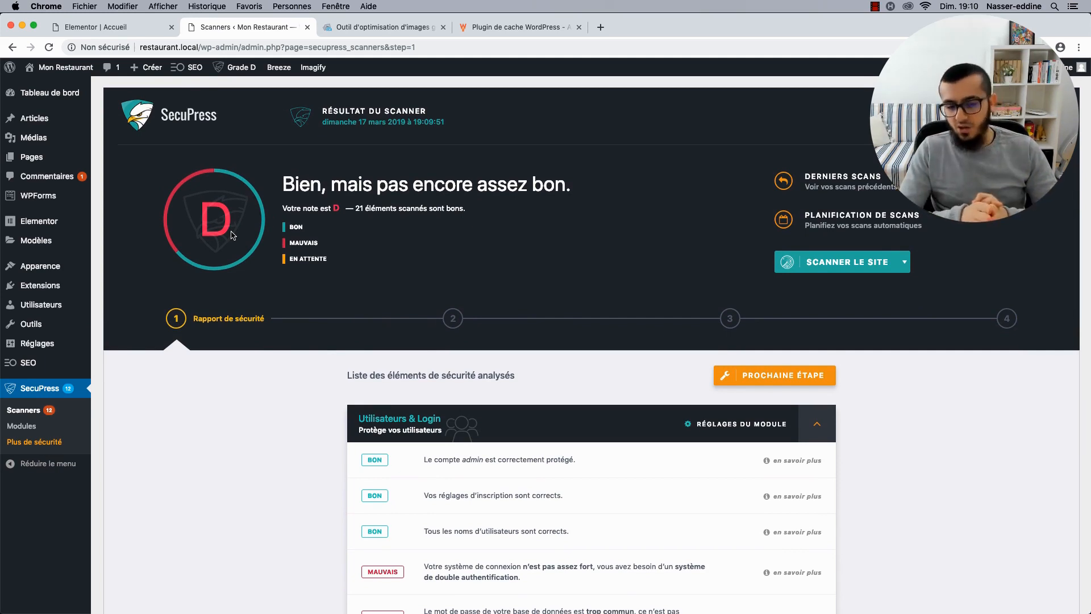
scroll(344, 323, down, 10)
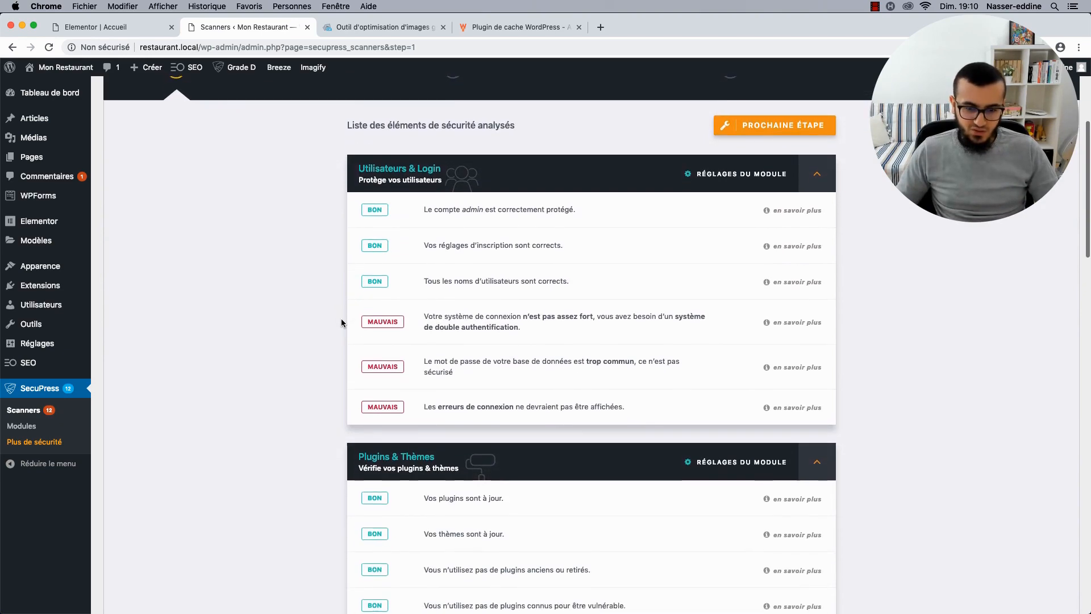
scroll(507, 387, down, 10)
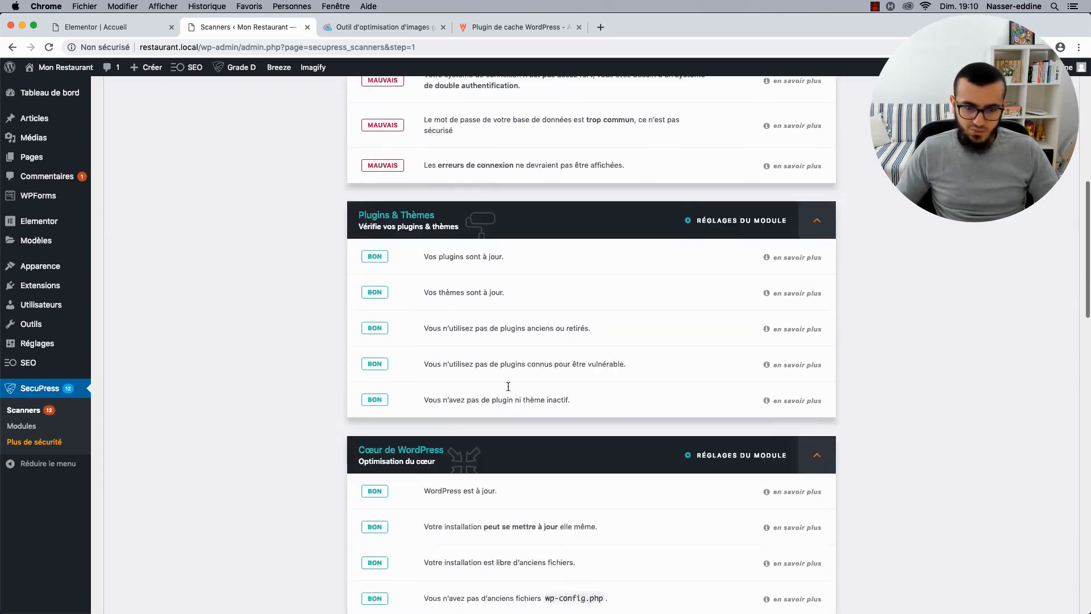
scroll(508, 389, down, 5)
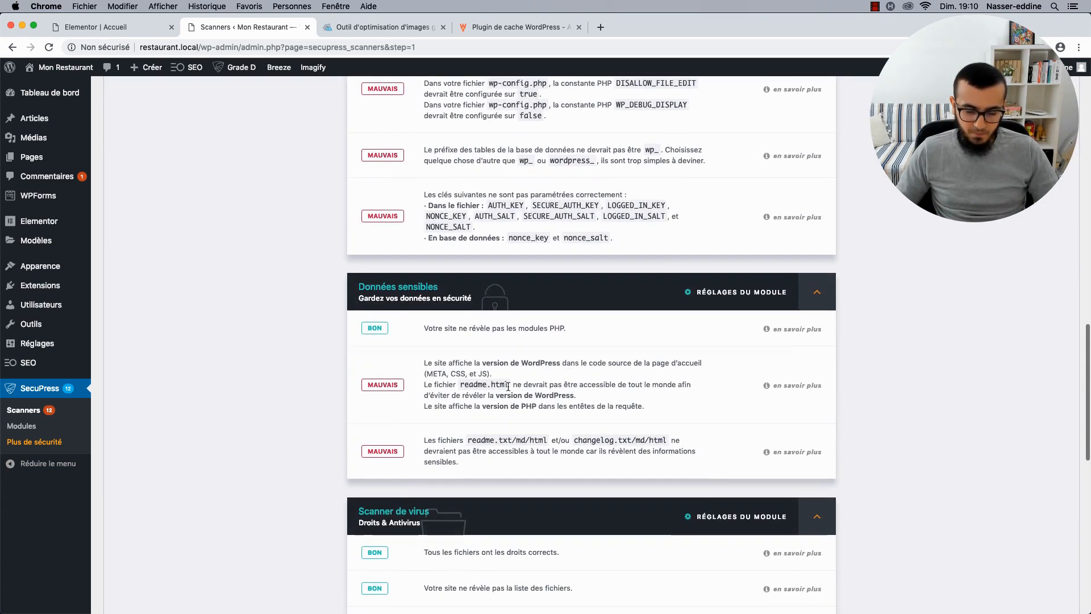
scroll(508, 386, down, 12)
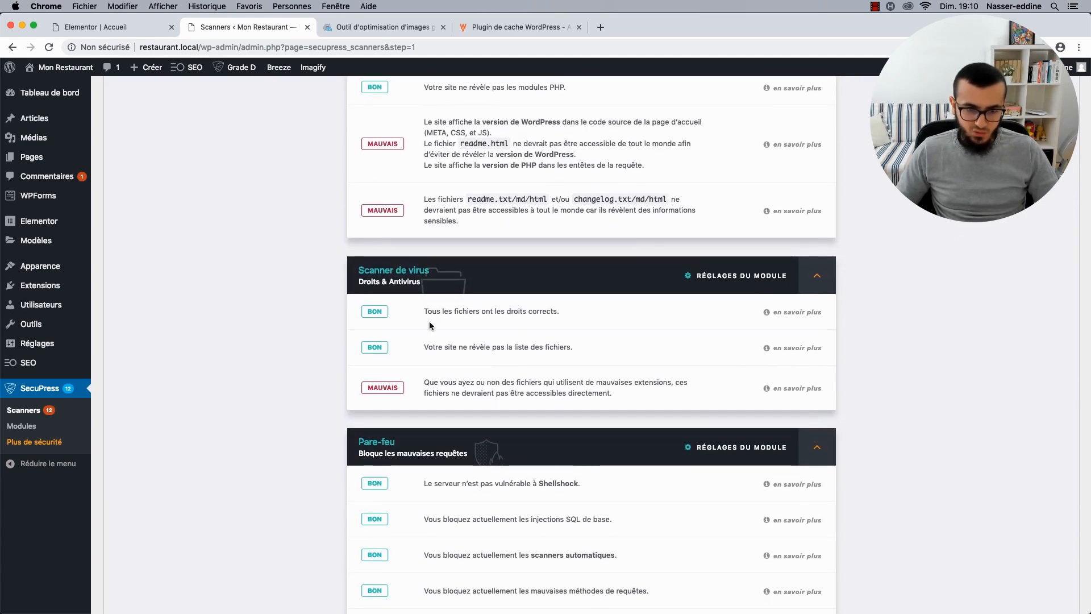
scroll(430, 325, up, 20)
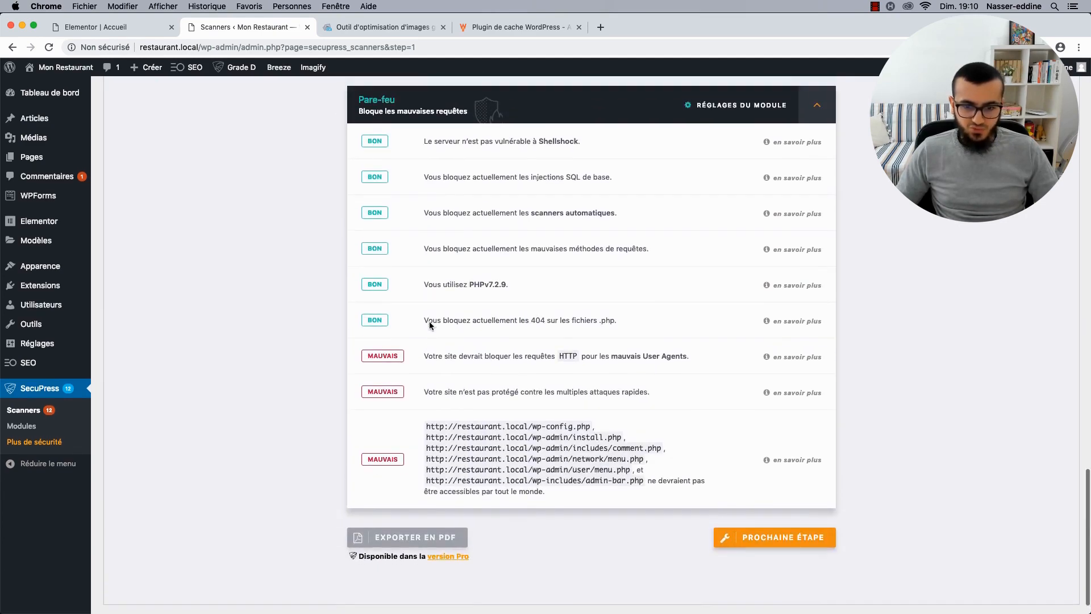
scroll(430, 325, up, 2)
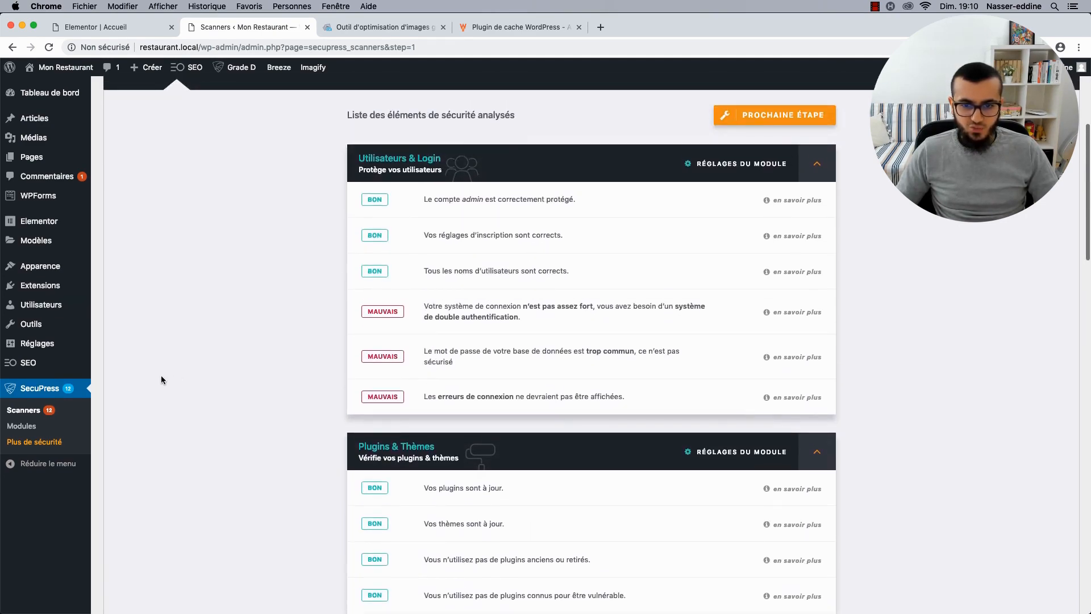
click(23, 426)
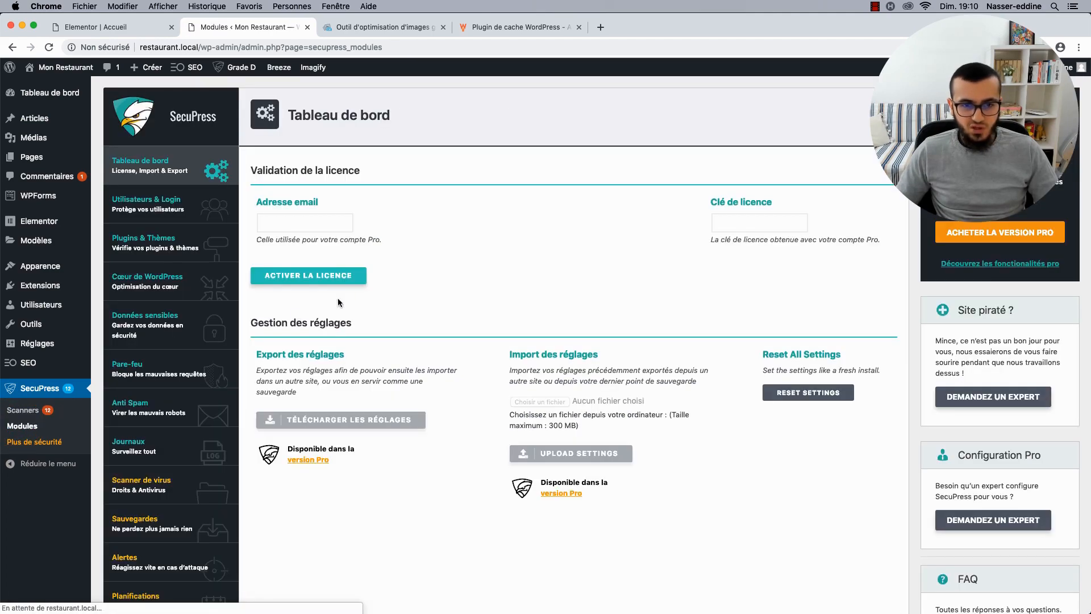
Look through the Utilisateurs & Login module options, then go back to the grade-D scan report.
click(174, 211)
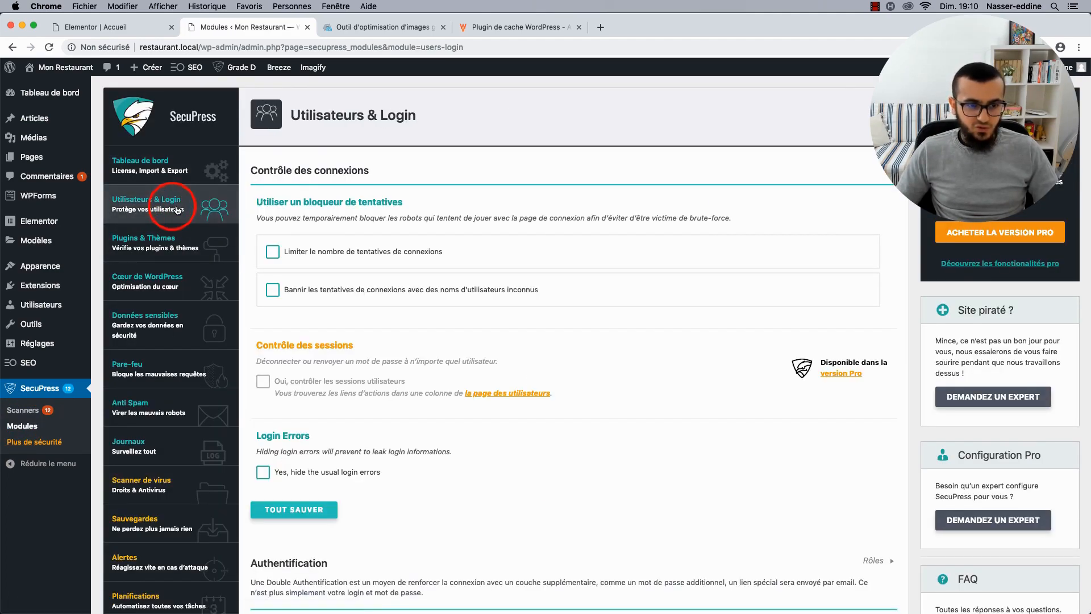
scroll(377, 364, down, 5)
scroll(376, 369, down, 2)
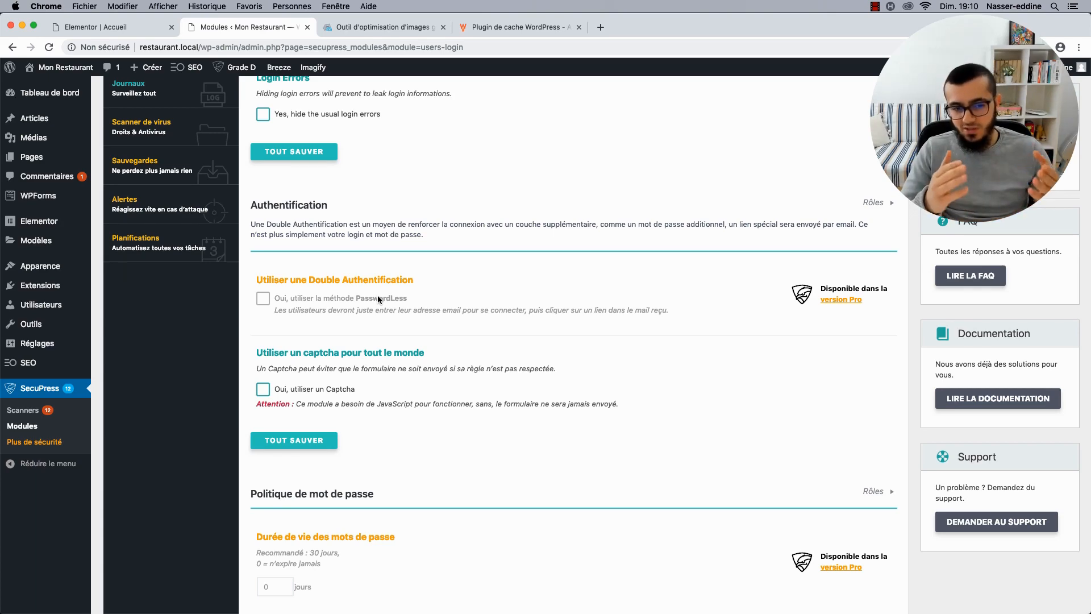
scroll(377, 295, up, 6)
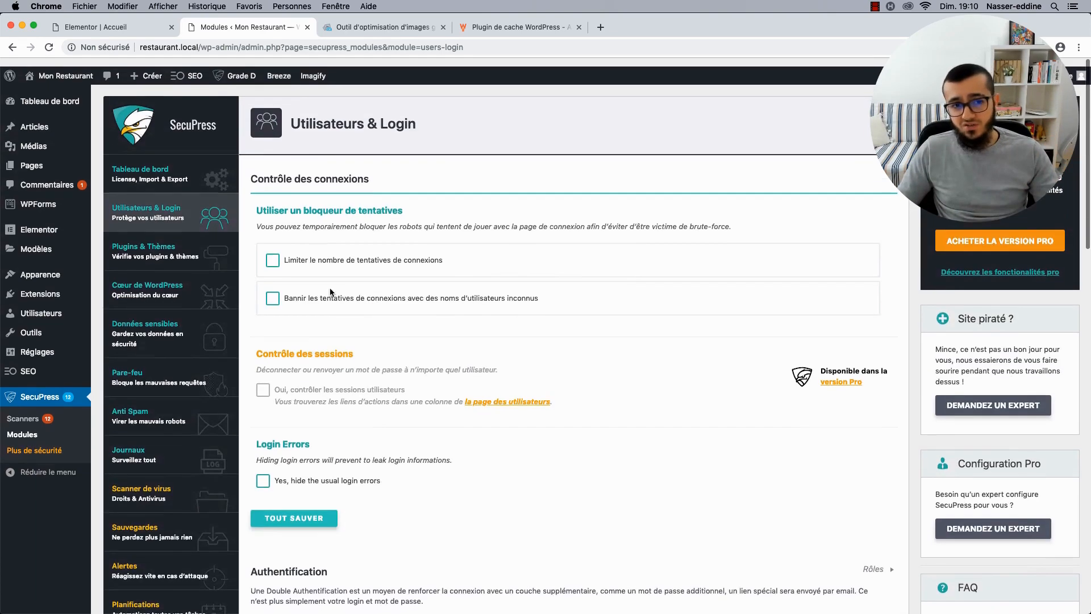
click(163, 168)
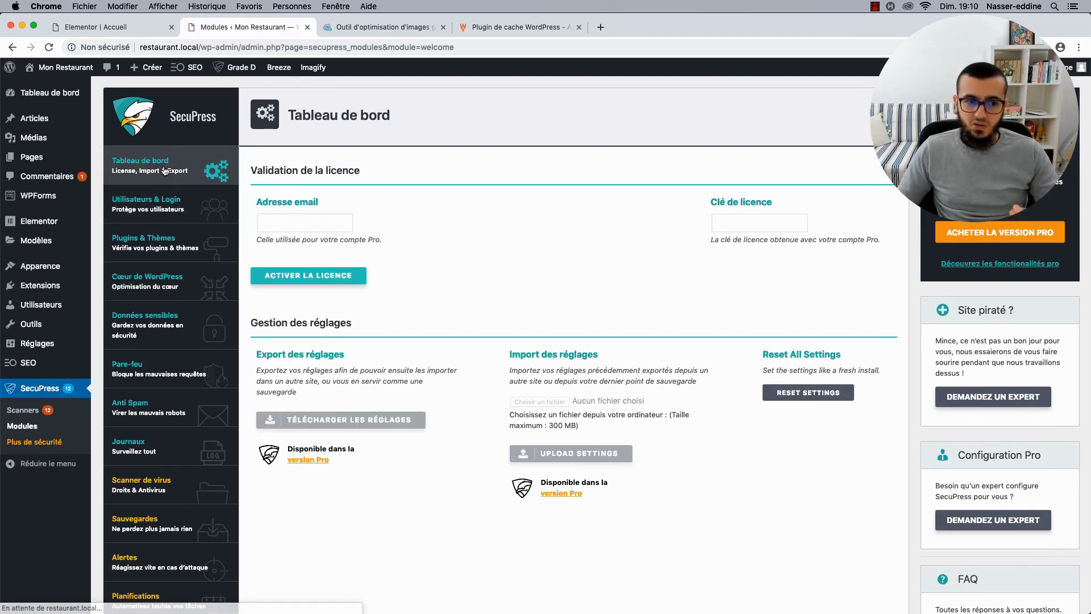
click(18, 410)
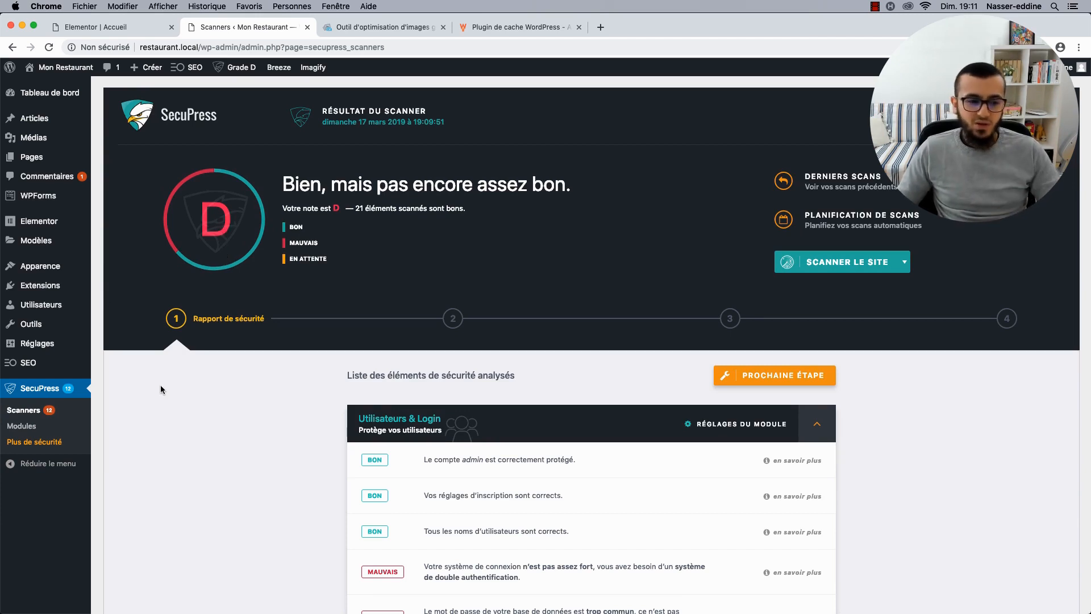
Open 'Plus de sécurité' to see SecuPress Pro pricing, with a 1-site licence at €60.00.
scroll(160, 389, down, 1)
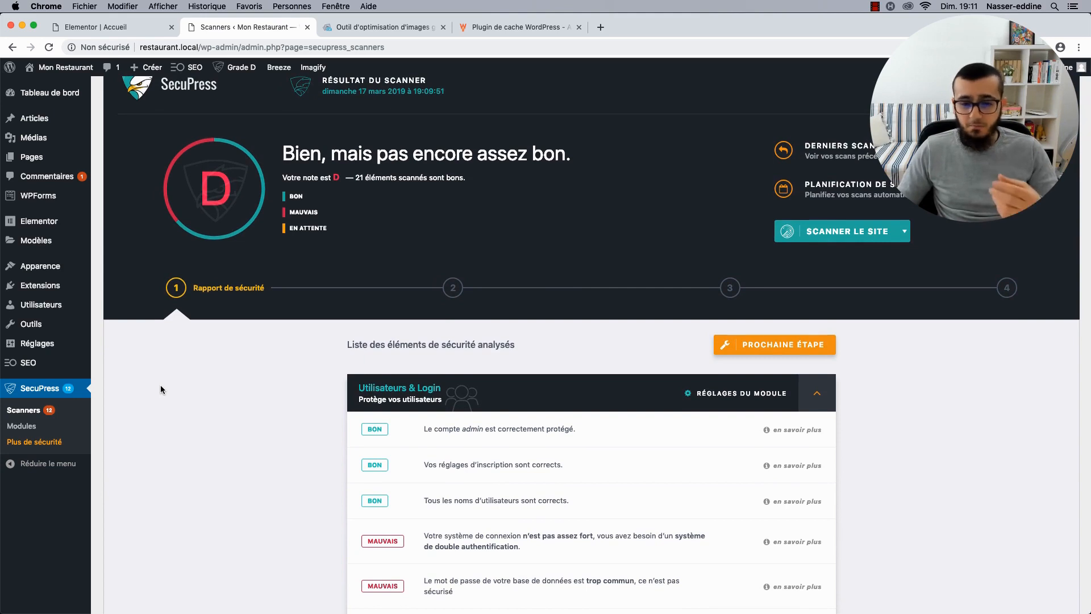
scroll(161, 388, up, 1)
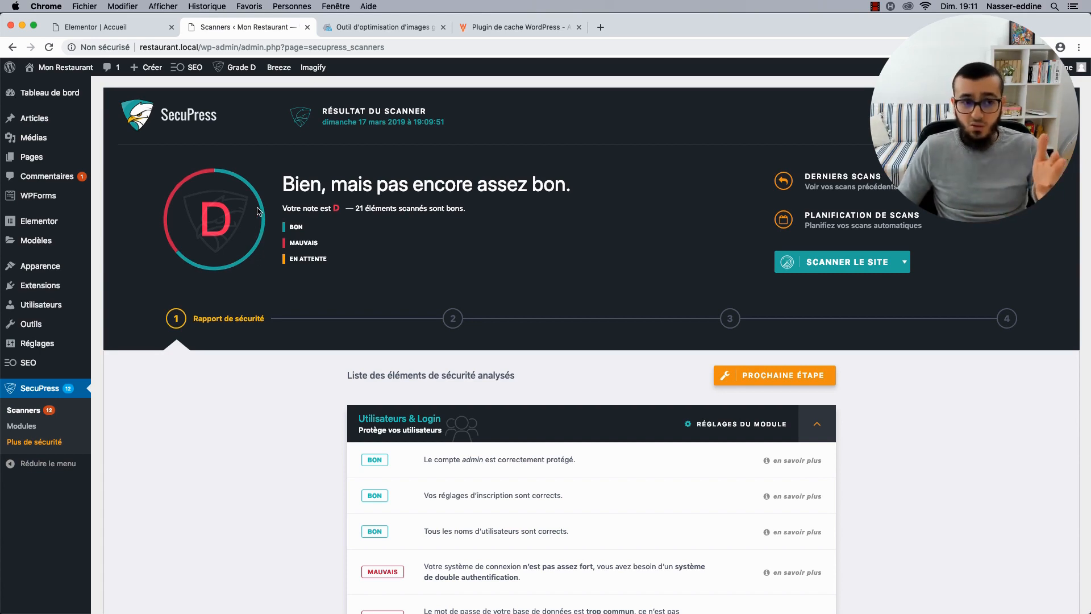
click(24, 442)
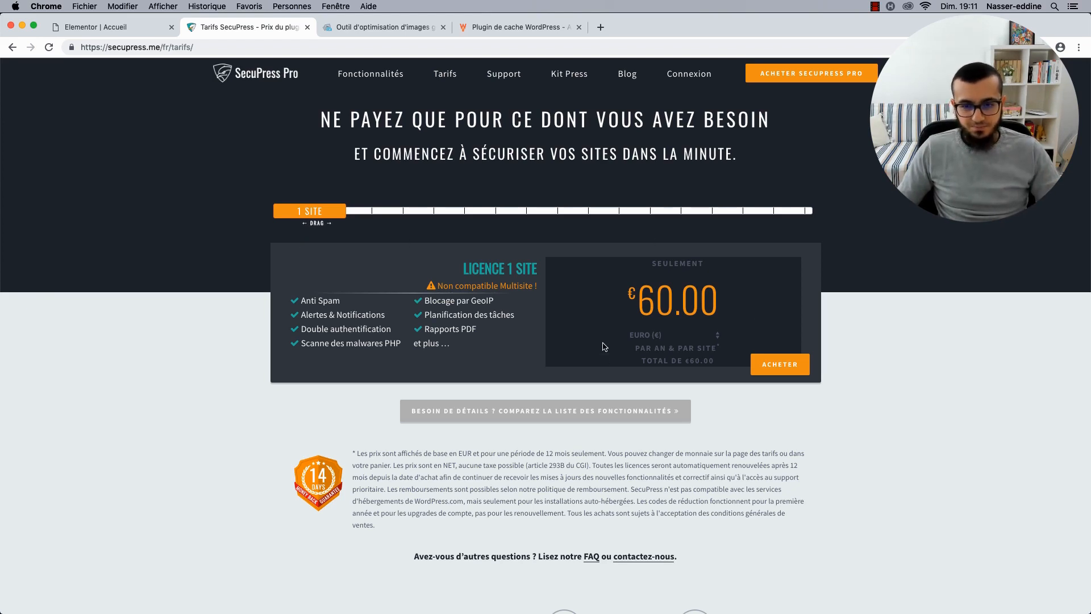
Compare SecuPress Pro prices for 1, 5 and 10 sites (€60.00 vs €130.00), then return to the Elementor Accueil tab.
drag(619, 292, 708, 289)
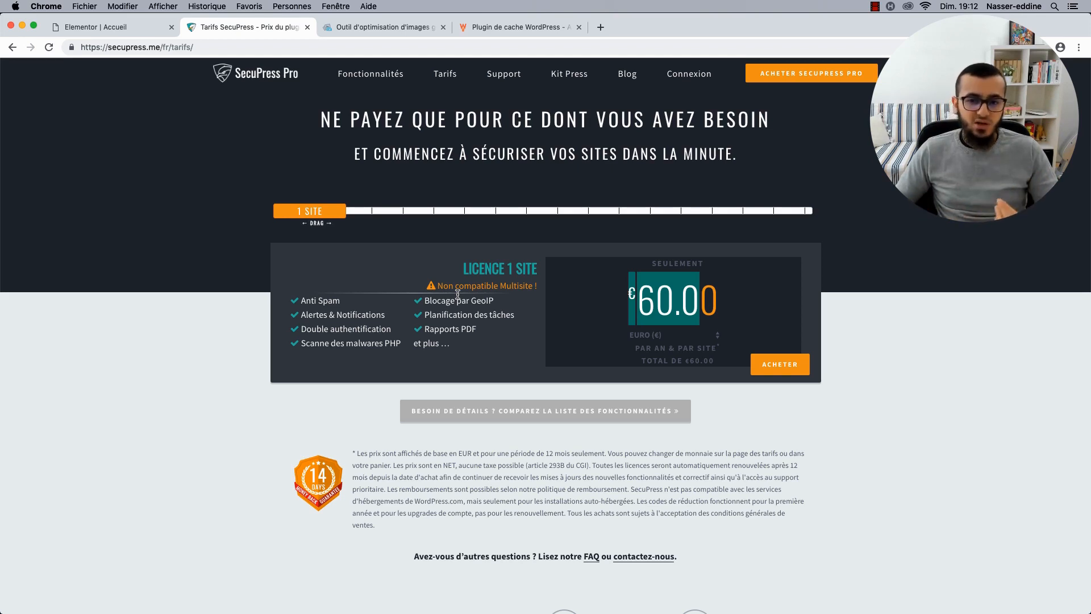
click(329, 218)
drag(327, 215, 362, 217)
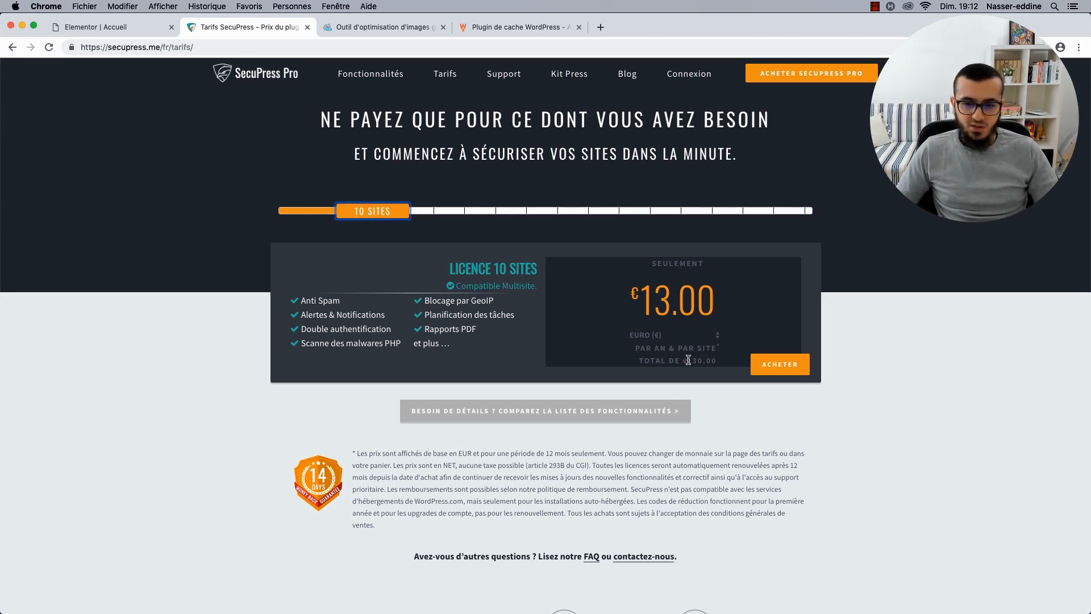
drag(687, 360, 704, 360)
drag(388, 215, 304, 212)
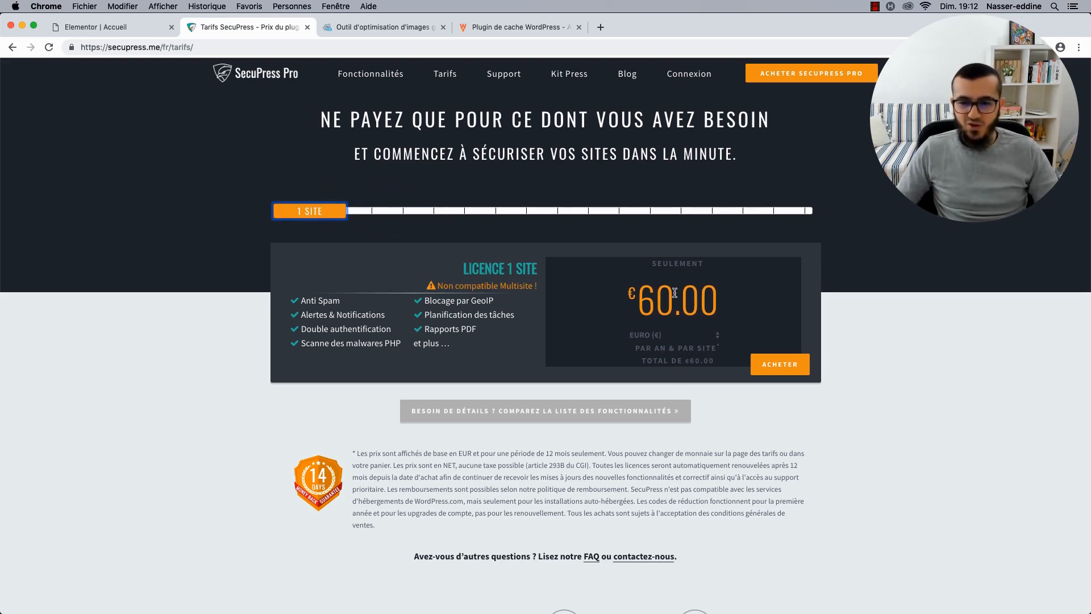
click(151, 34)
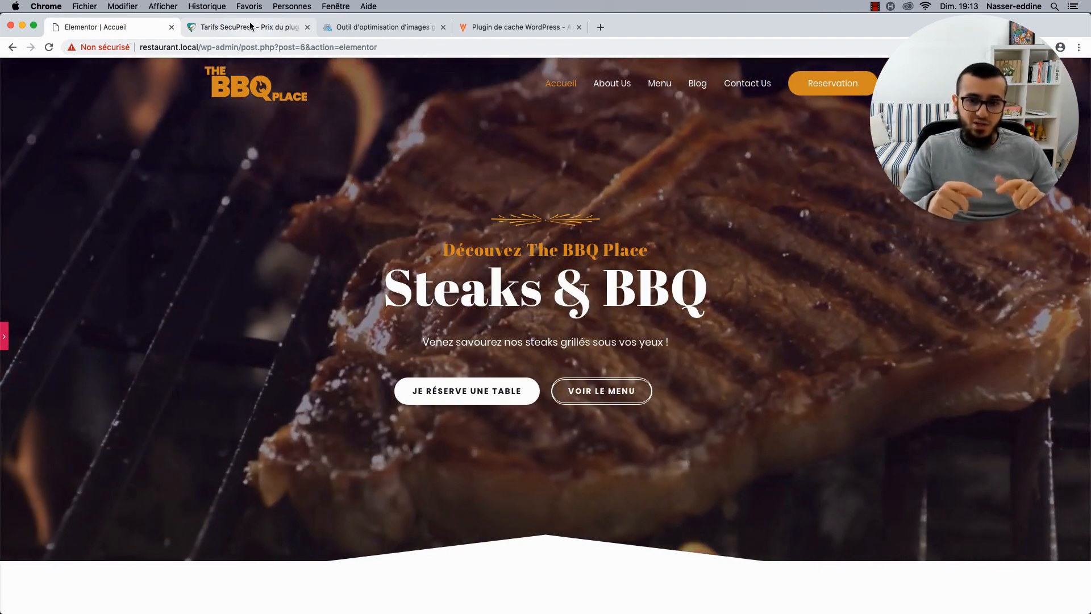
scroll(413, 128, down, 4)
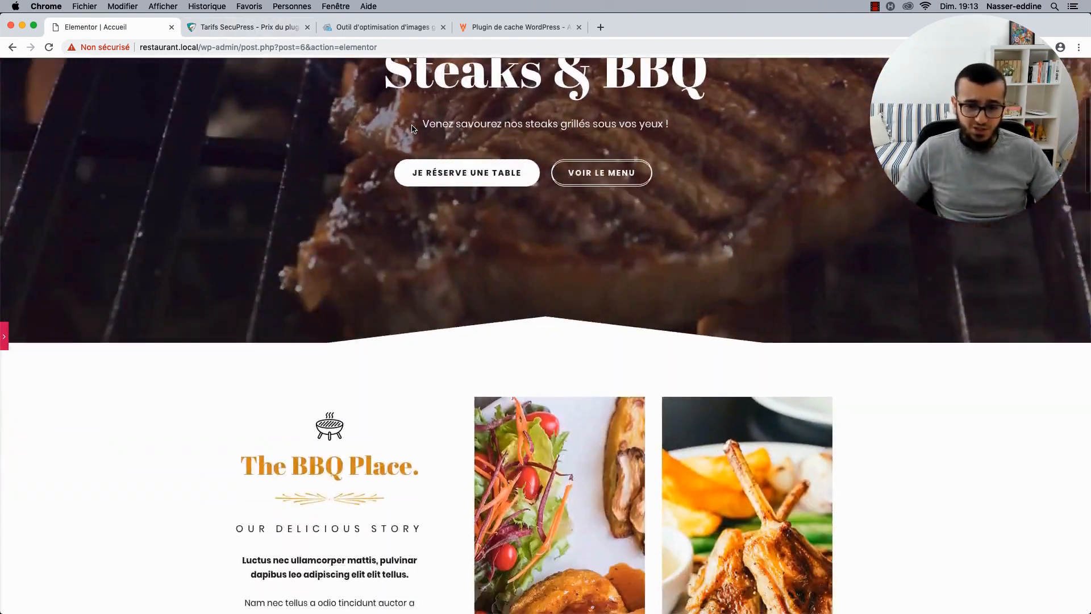
scroll(413, 128, down, 5)
scroll(367, 284, up, 10)
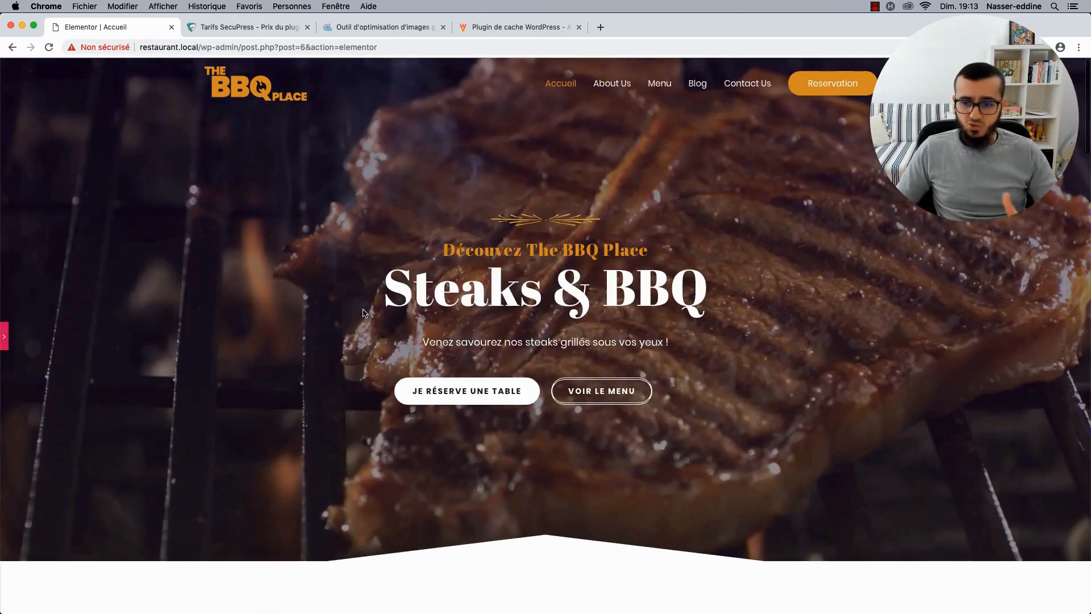
scroll(365, 313, down, 7)
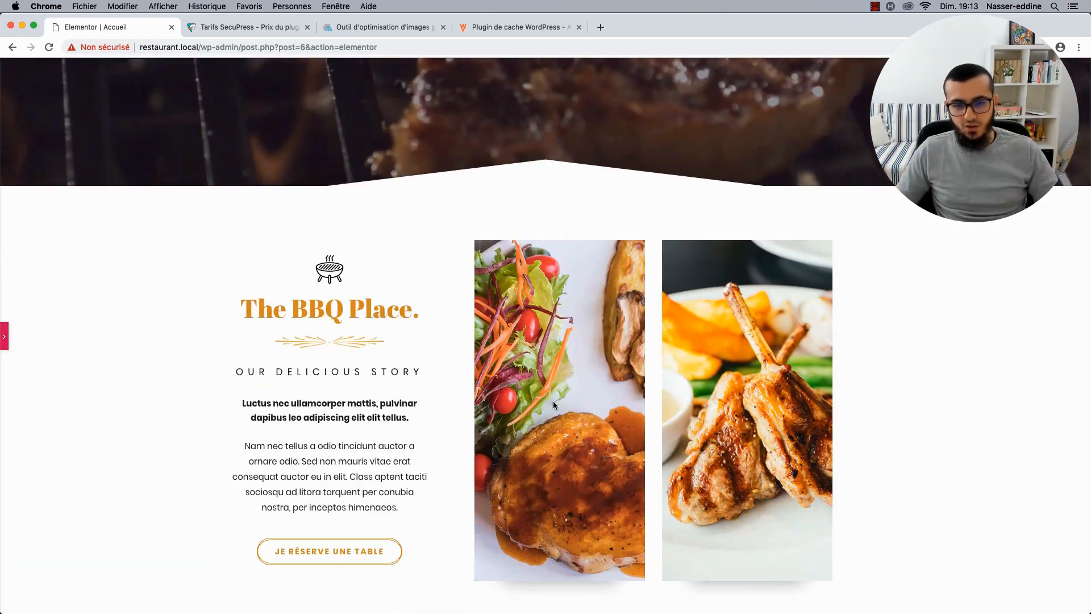
scroll(553, 405, down, 10)
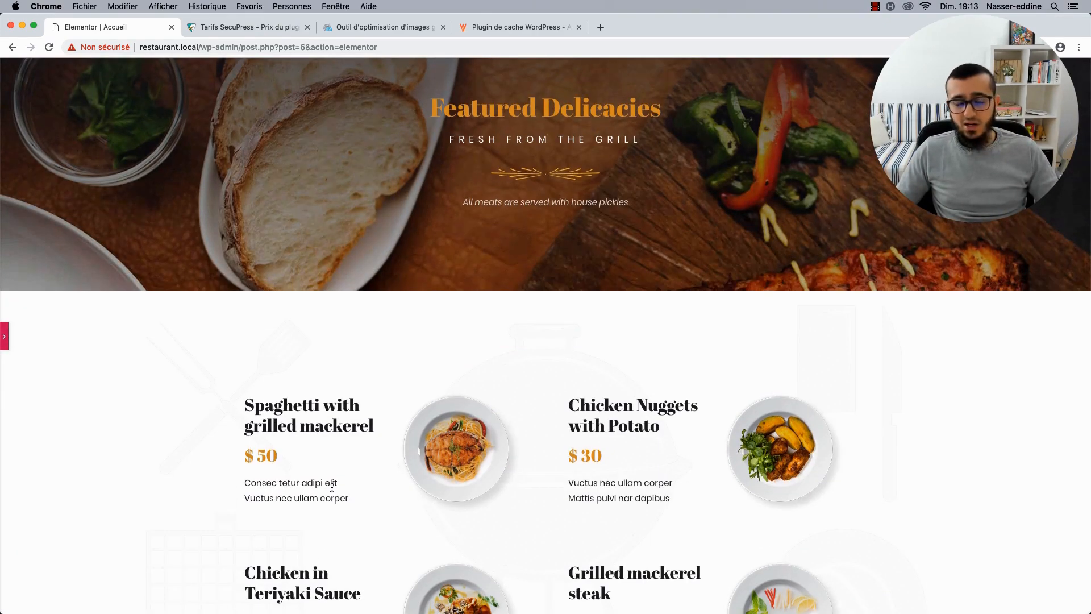
scroll(332, 487, up, 15)
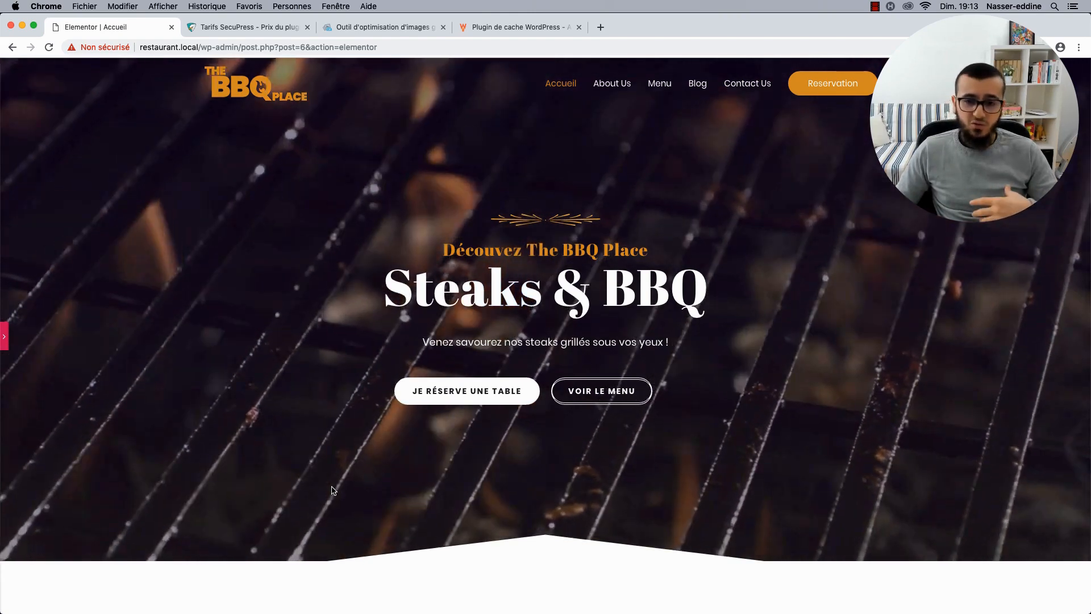
scroll(333, 490, down, 8)
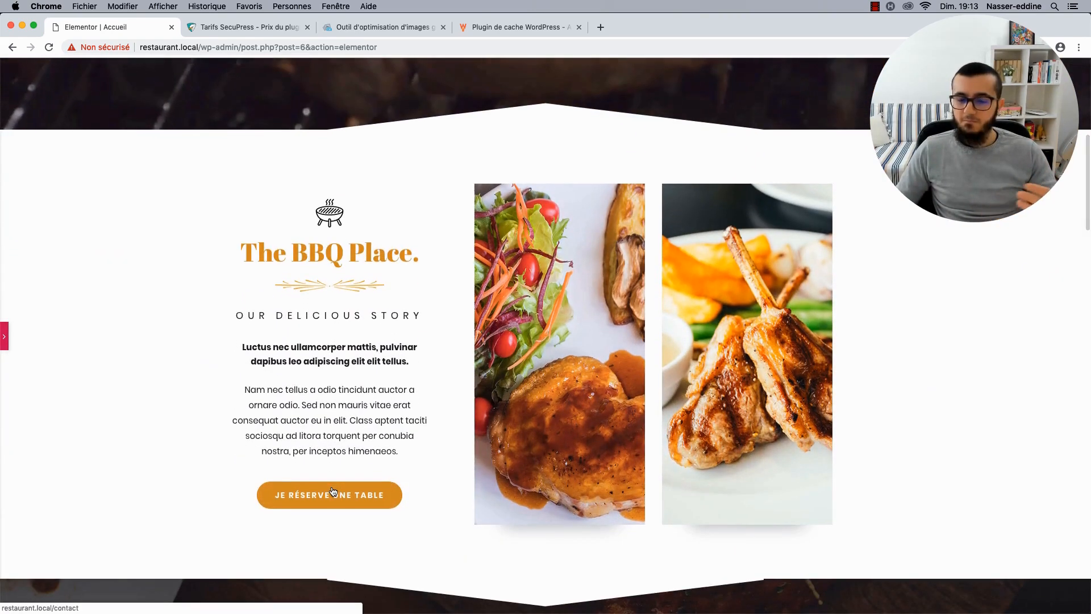
scroll(333, 490, down, 2)
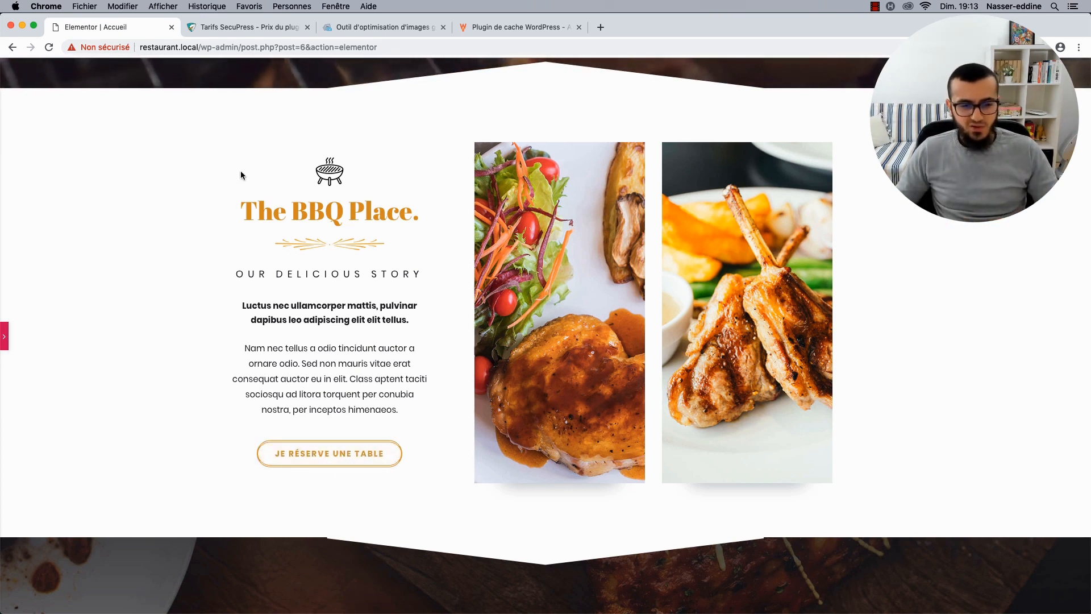
scroll(250, 121, up, 8)
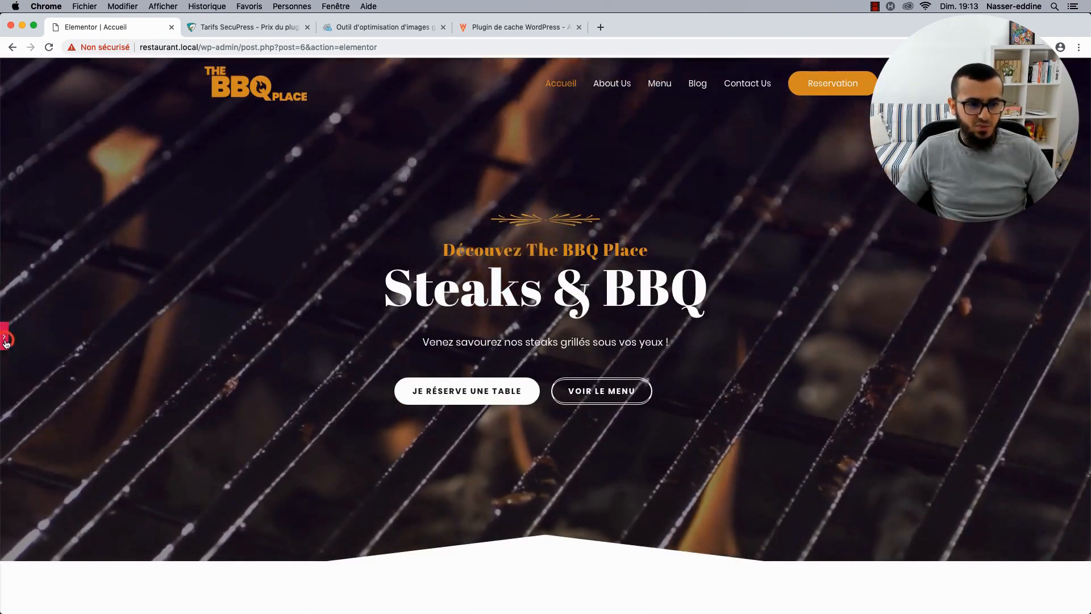
Keep the JE RÉSERVE UNE TABLE button's border Double and change its top border width from 4 to 2.
click(4, 335)
scroll(227, 364, down, 3)
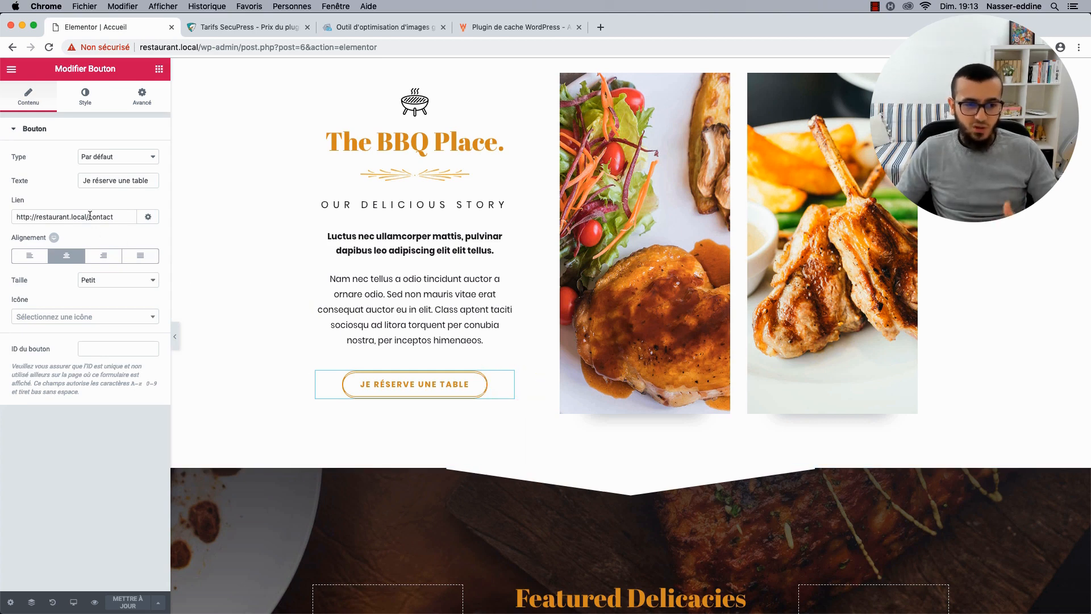
click(86, 98)
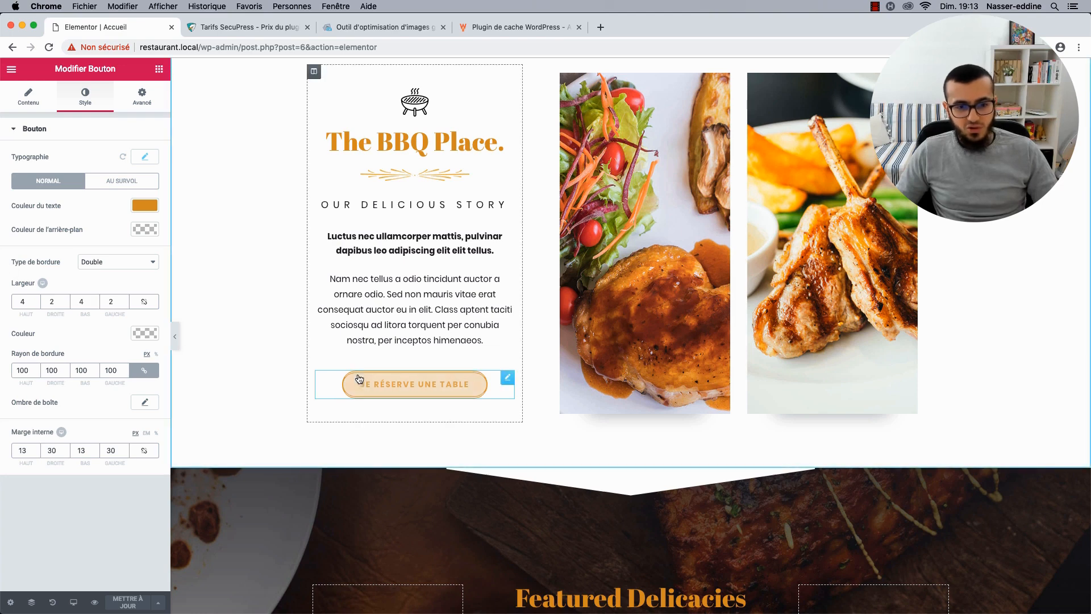
click(119, 262)
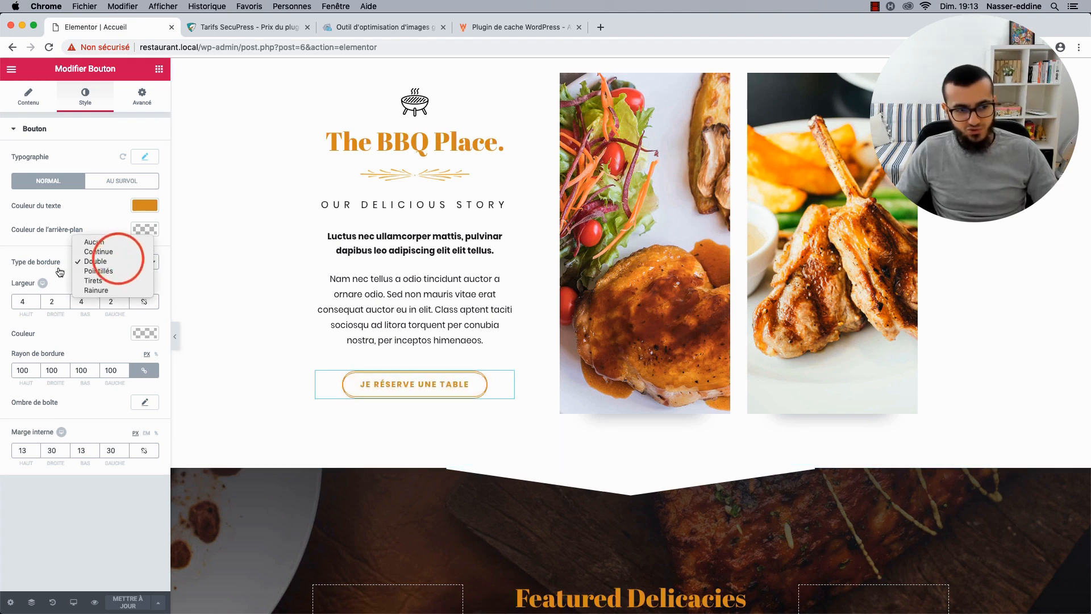
click(118, 261)
click(27, 302)
key(BackSpace)
text(2)
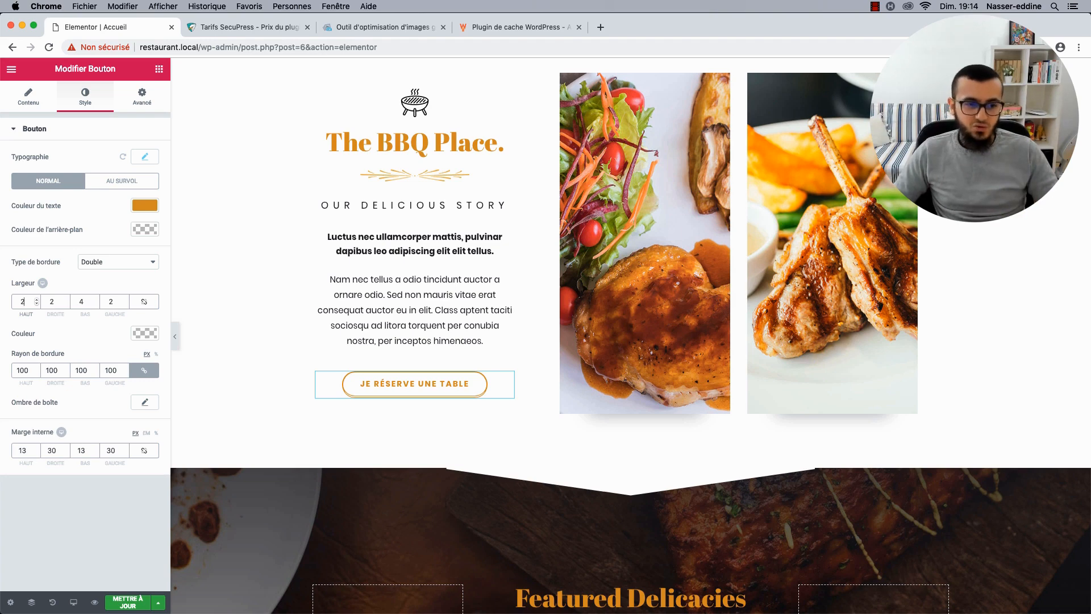
key(Up)
key(Up)
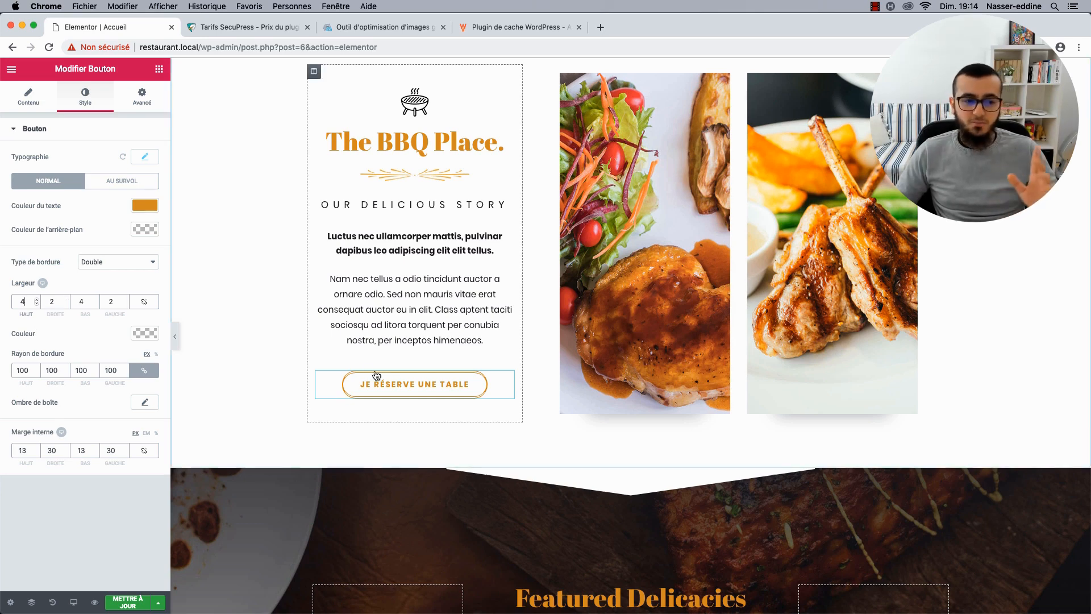
Collapse the Elementor panel to review the BBQ Place homepage full width, then open a new Chrome tab.
click(176, 340)
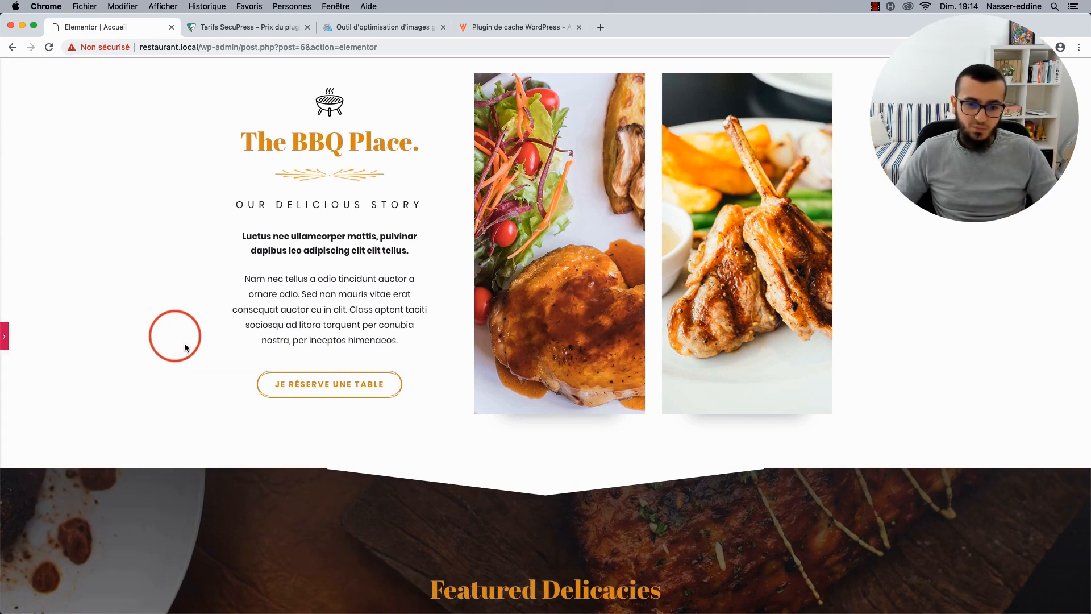
scroll(195, 356, down, 1)
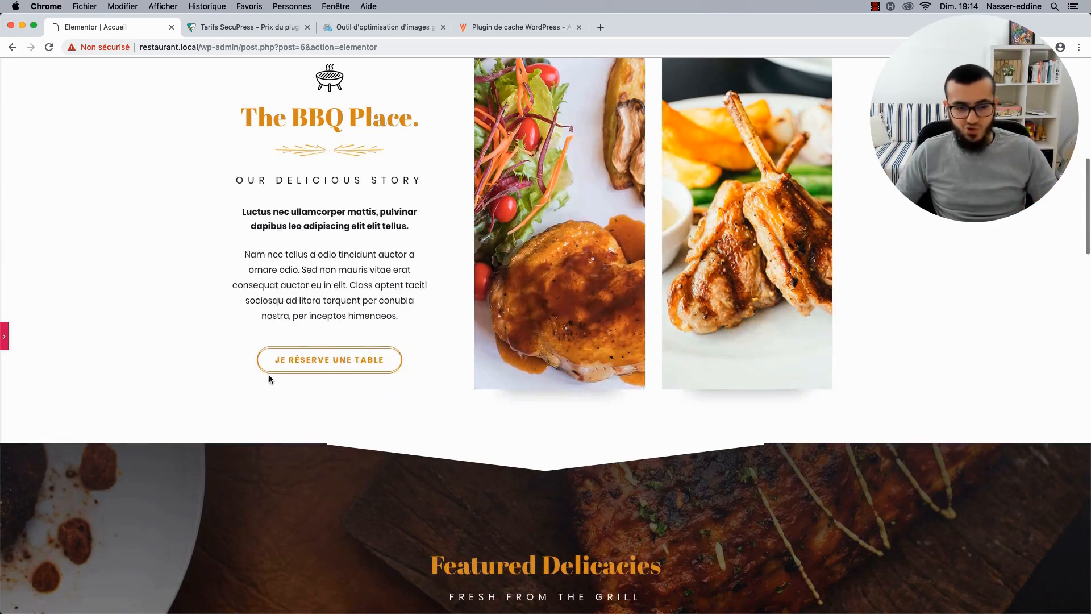
scroll(247, 356, down, 7)
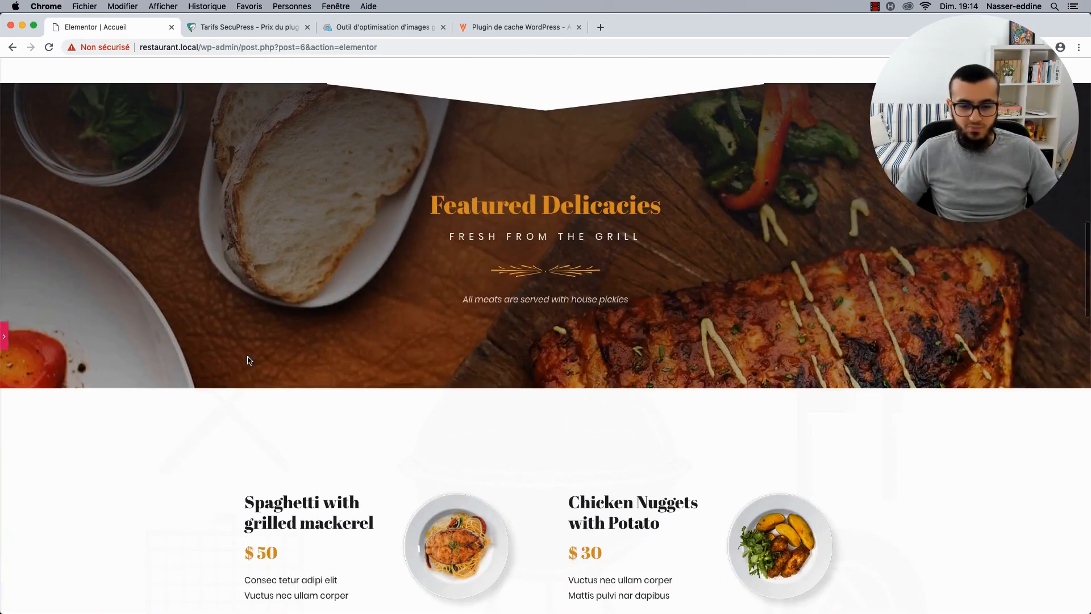
scroll(248, 356, up, 10)
scroll(247, 360, up, 3)
scroll(247, 359, down, 5)
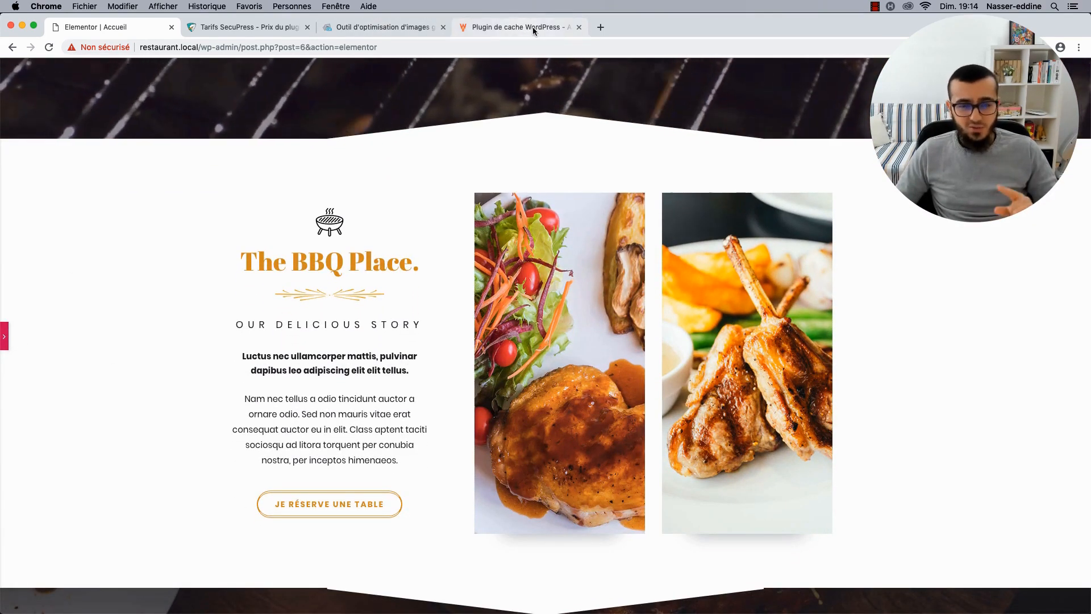
click(599, 27)
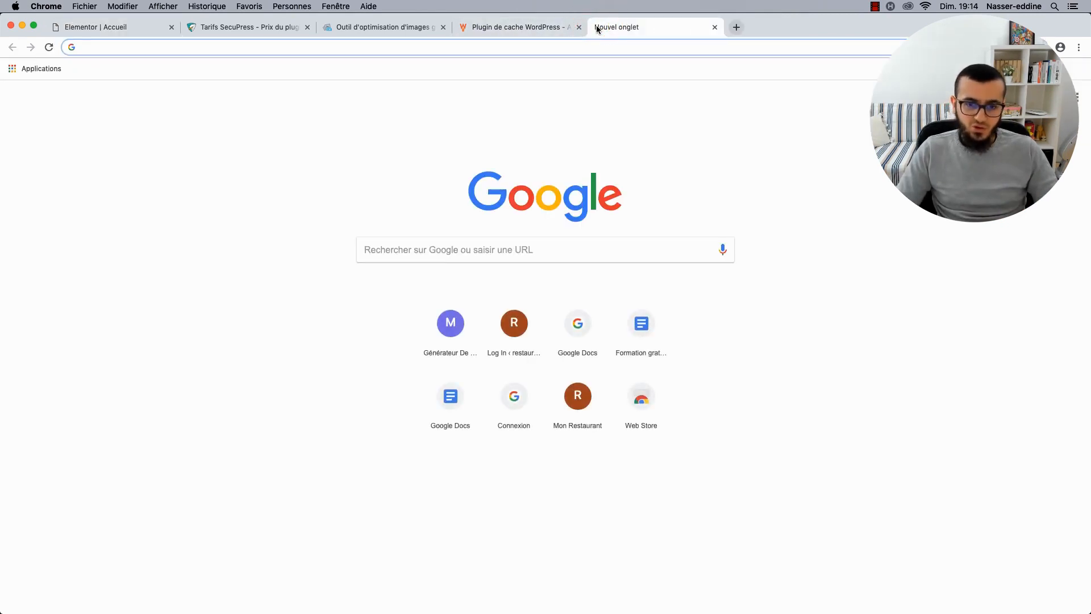
Google 'youtube elementor' and open the Elementor Page Builder for WordPress channel from the first result.
text(youtube elemen)
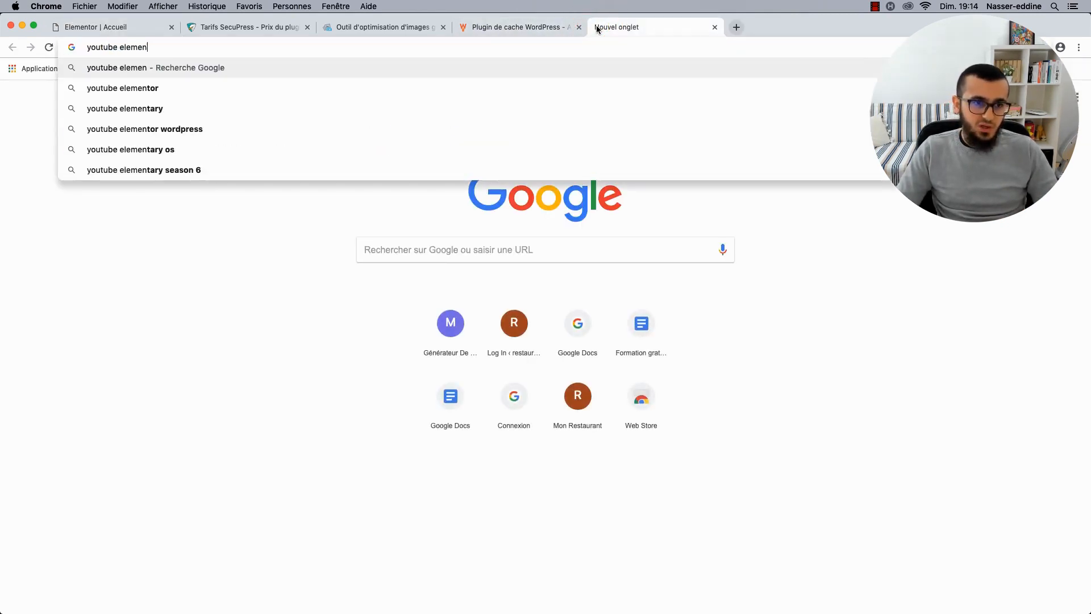
text(tor)
key(Return)
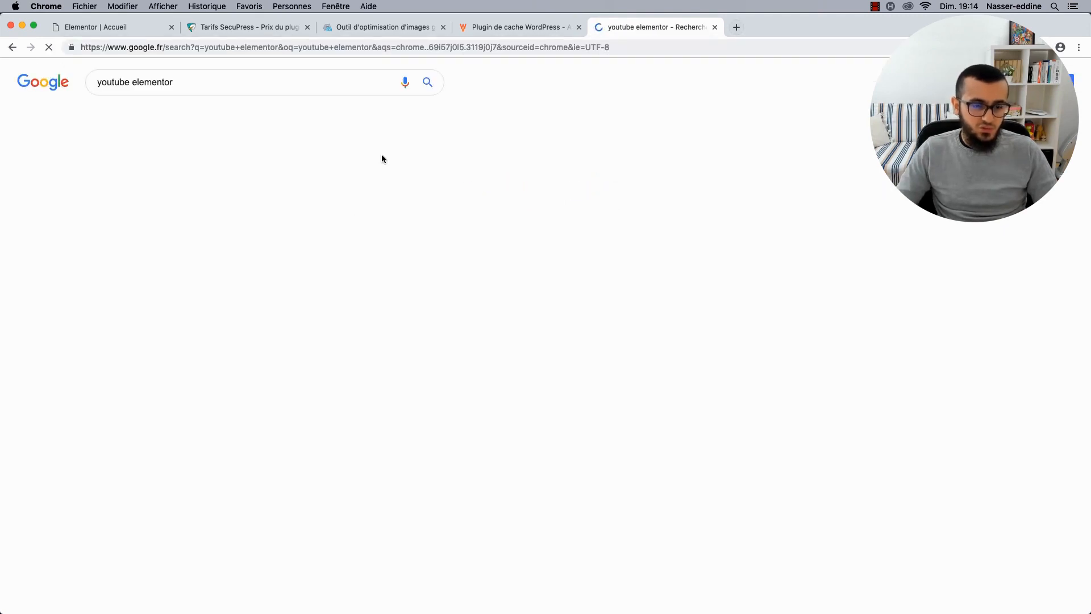
click(161, 187)
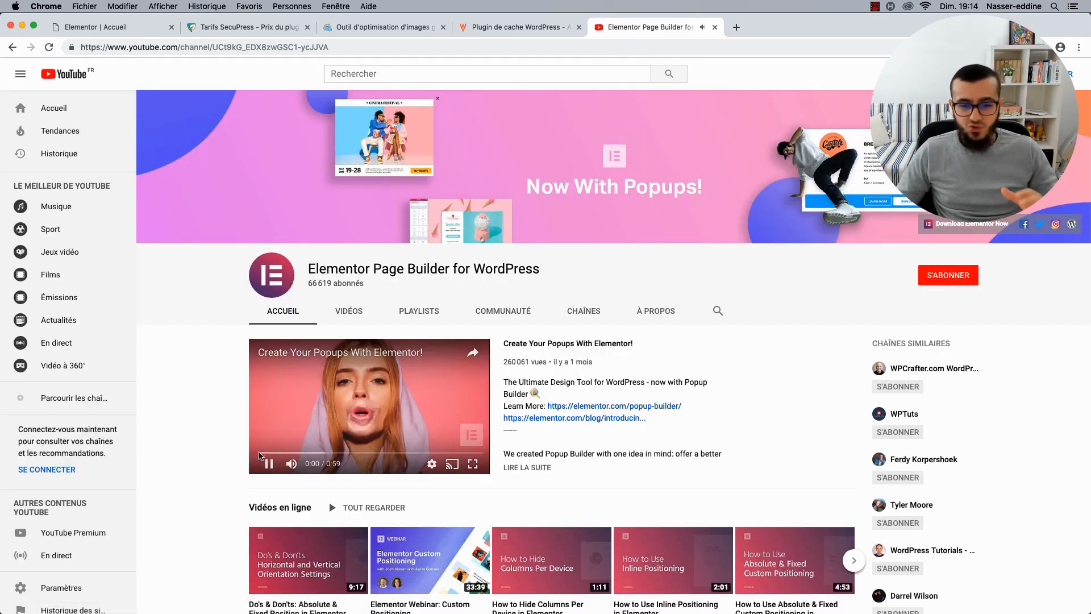
Pause the channel's featured video and show all its videos on the VIDÉOS tab.
click(269, 463)
scroll(205, 458, down, 3)
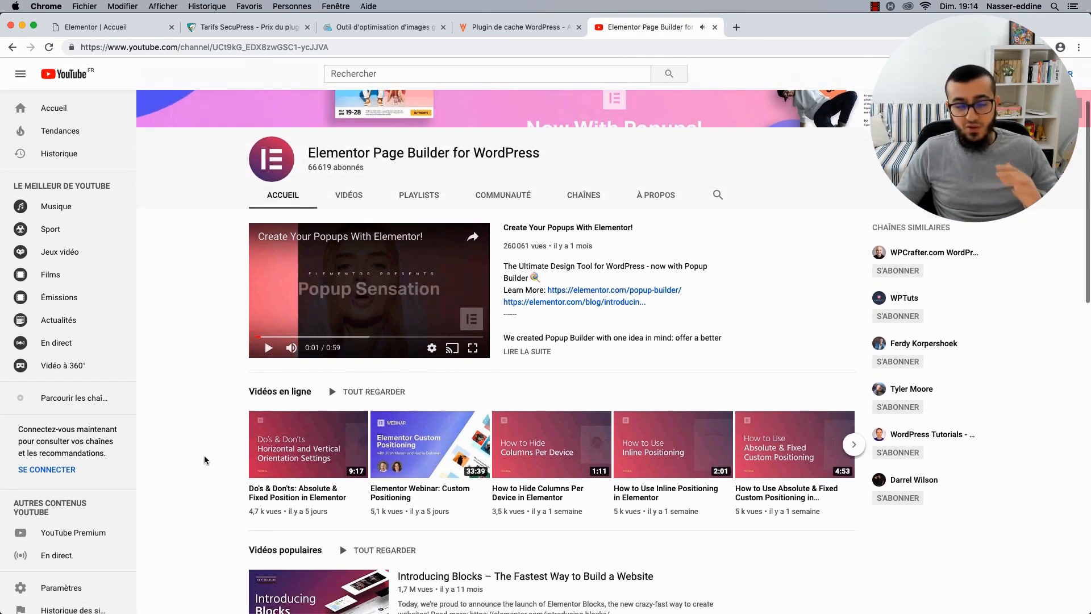
scroll(205, 459, down, 3)
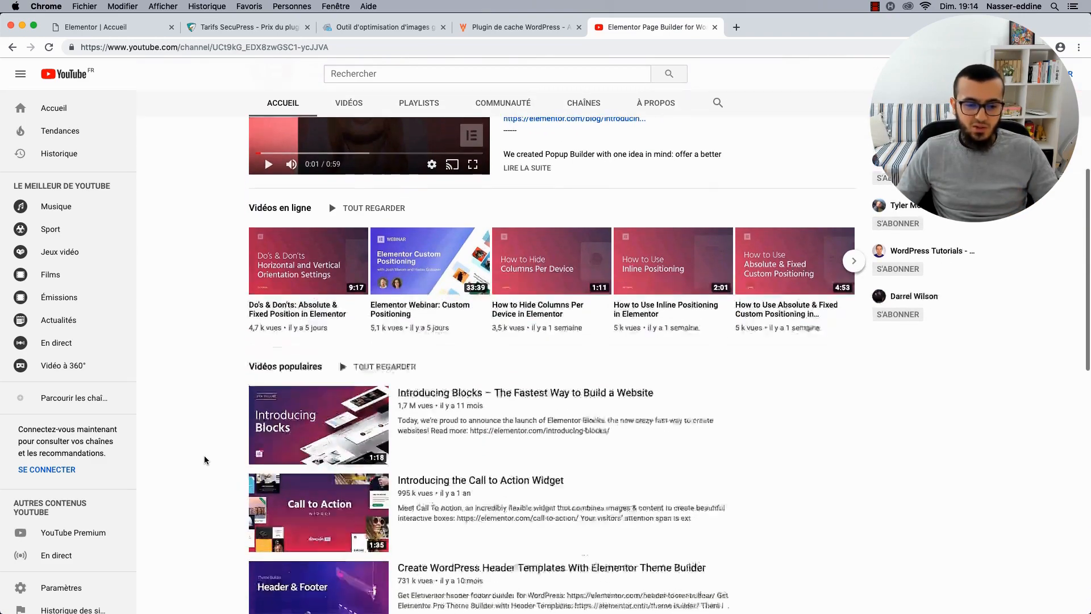
scroll(203, 459, down, 5)
scroll(203, 459, up, 10)
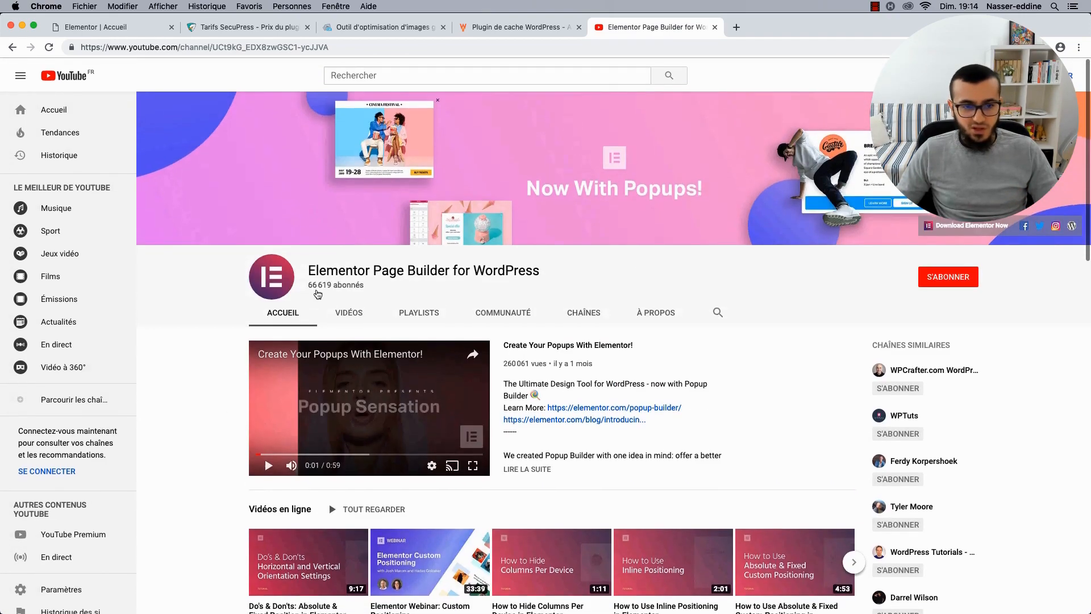
click(351, 312)
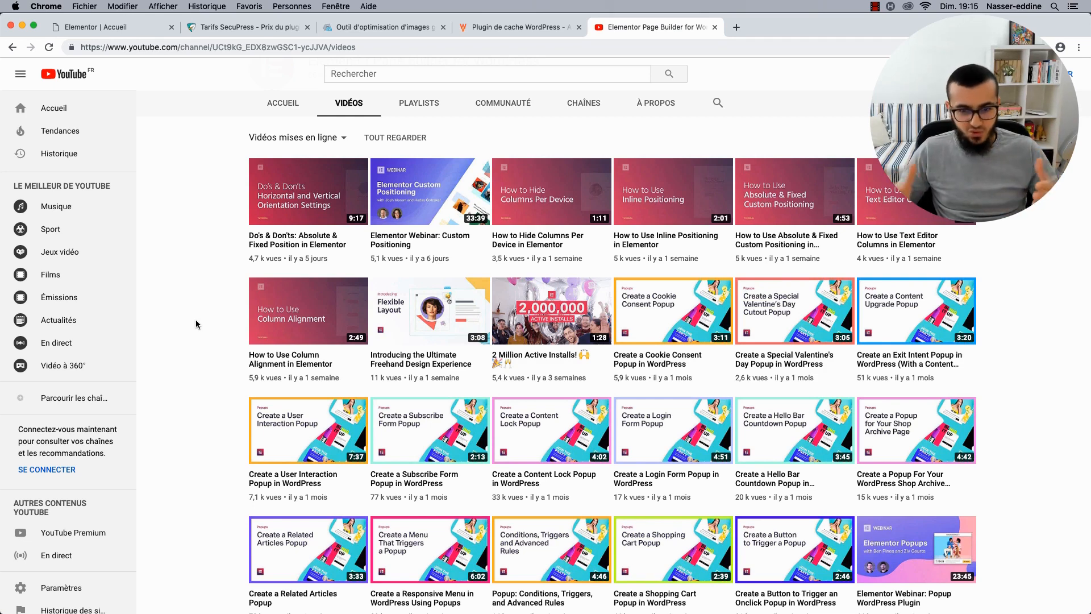
Go back to the Elementor | Accueil tab showing the BBQ Place 'Steaks & BBQ' hero.
scroll(195, 320, up, 1)
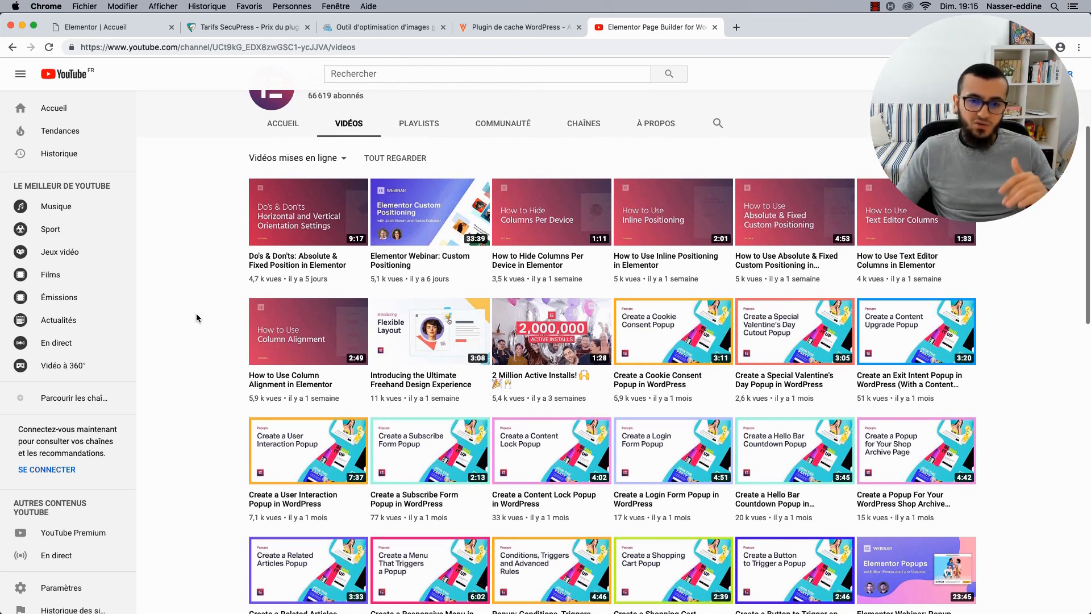
click(127, 22)
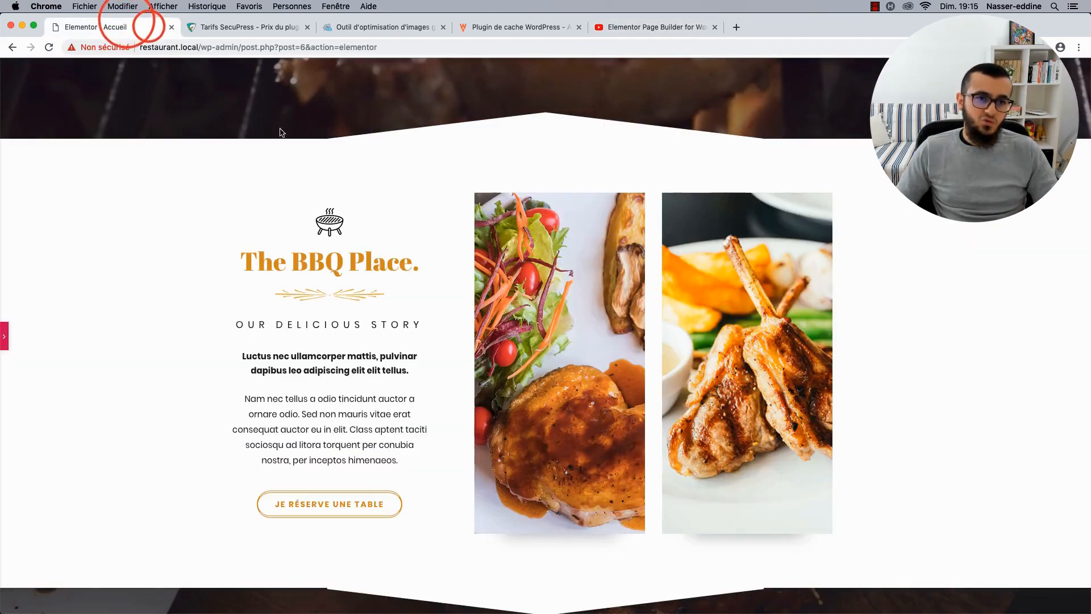
scroll(325, 217, up, 10)
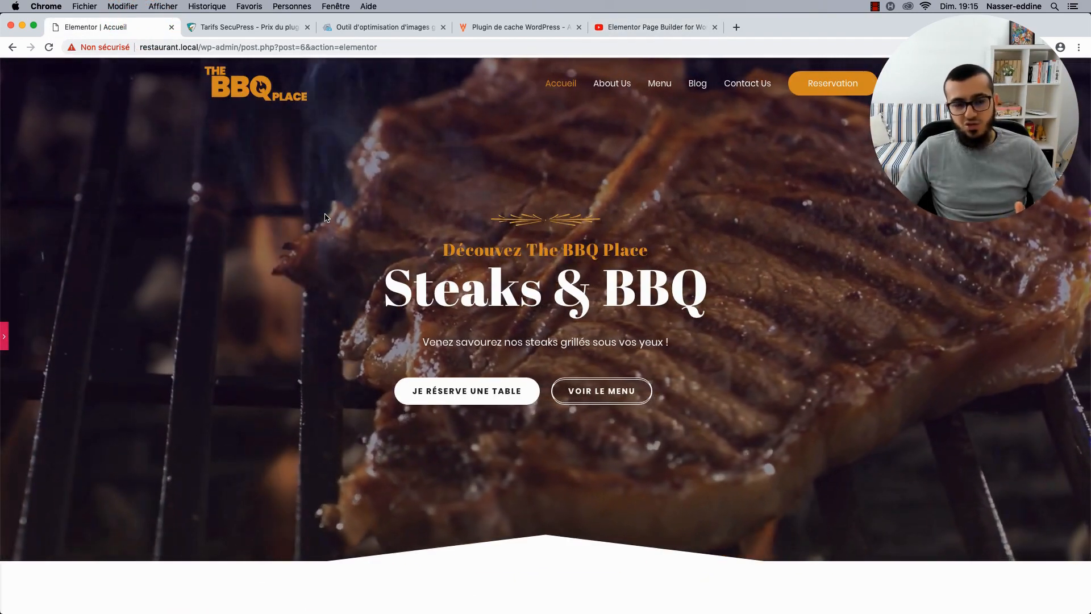